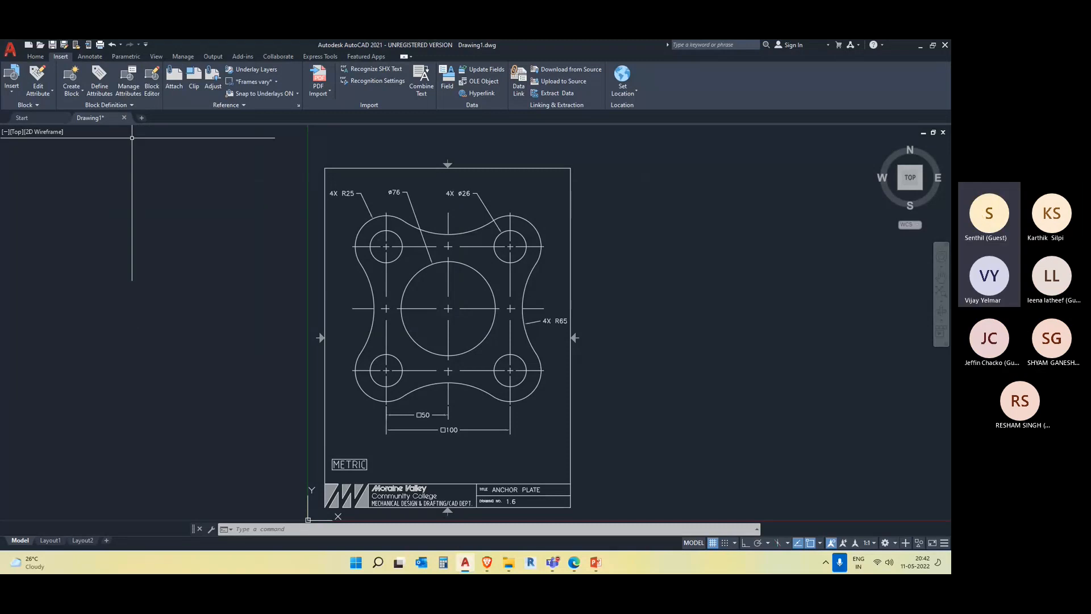
# Create a new drawing and close Drawing1 without saving its changes
pyautogui.moveTo(575, 318); pyautogui.dragTo(504, 322, button='middle')
pyautogui.click(140, 118)
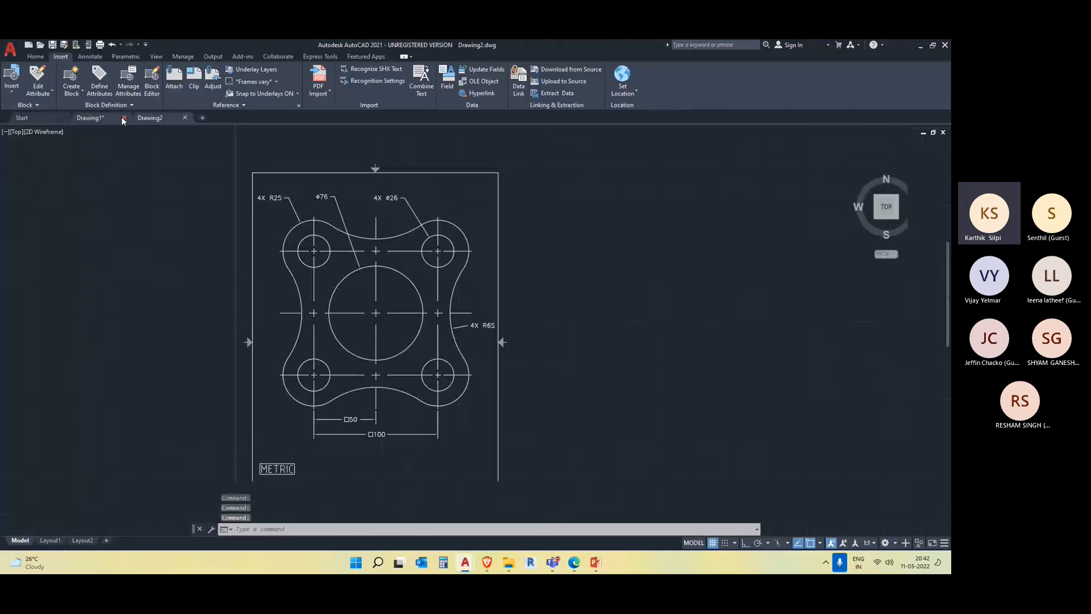
pyautogui.click(124, 118)
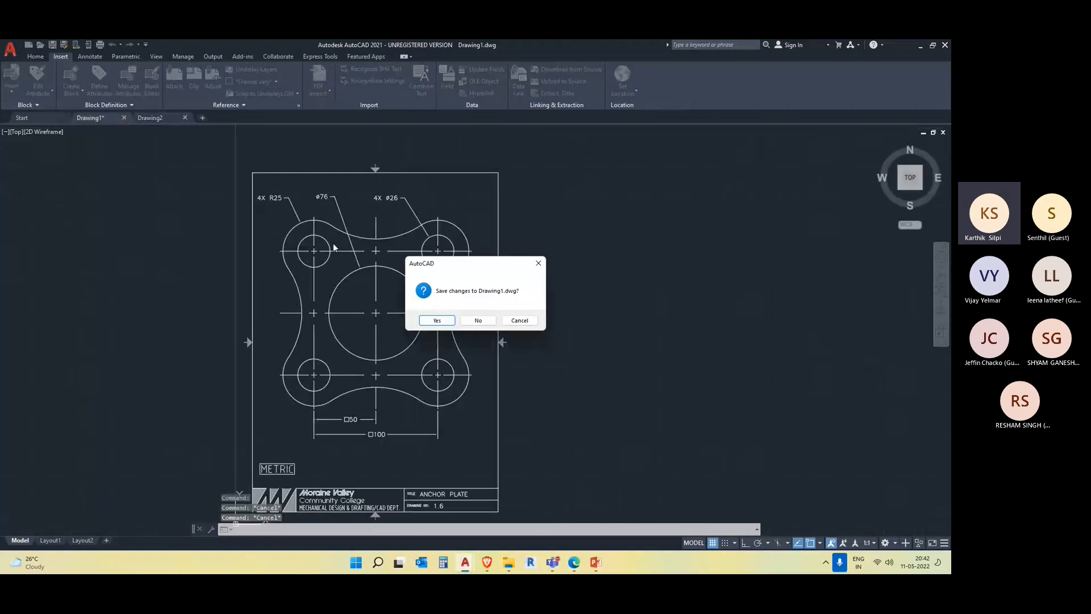
pyautogui.click(478, 320)
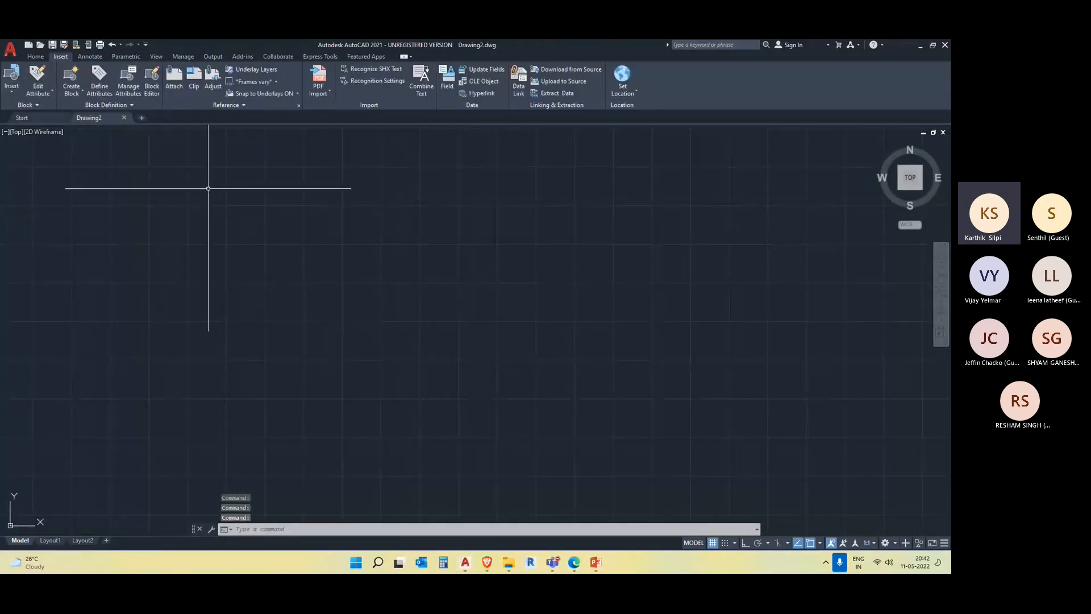
# Import page 1 of Figure1-6.pdf into the empty drawing with the default import settings
pyautogui.click(317, 94)
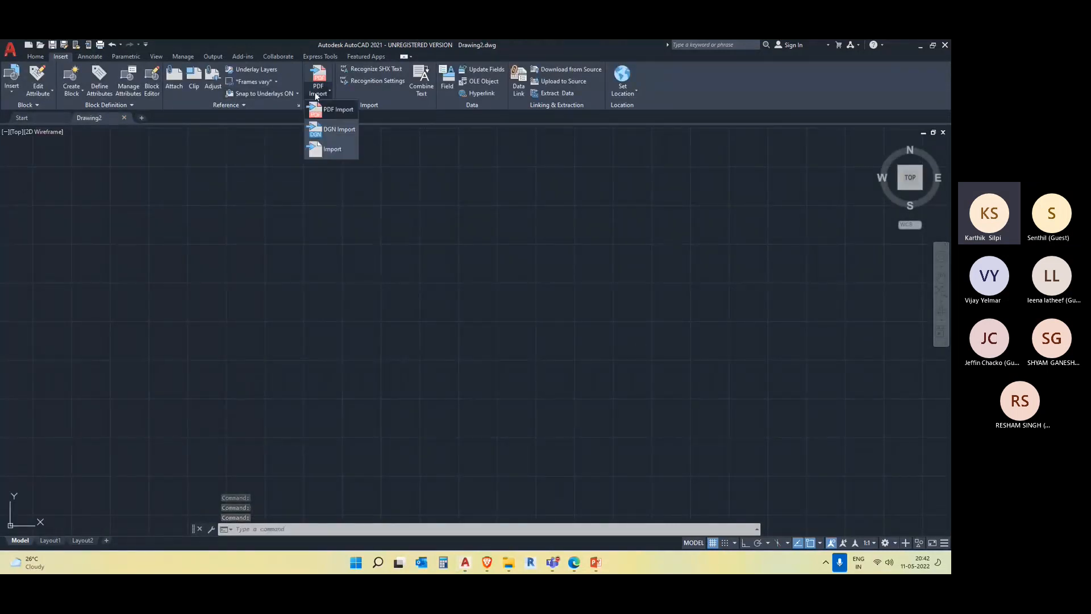
pyautogui.click(339, 113)
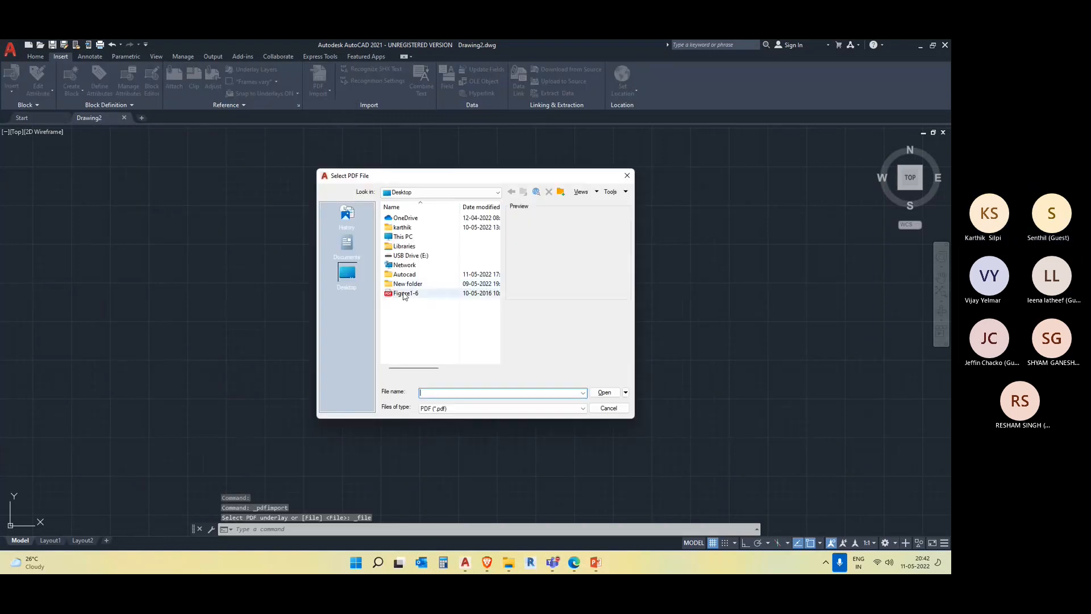
pyautogui.click(599, 390)
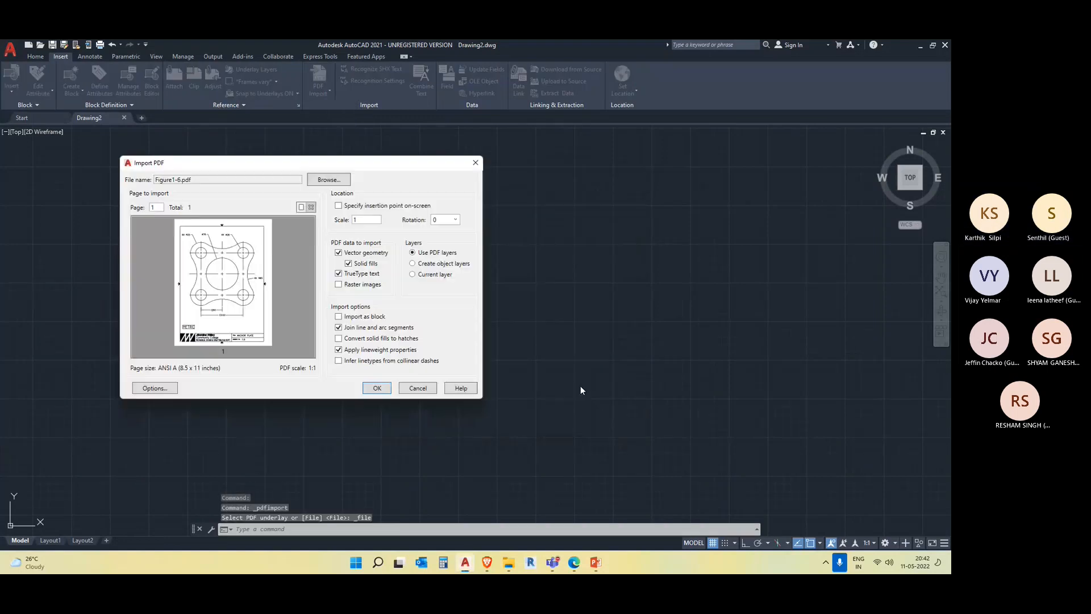
pyautogui.click(378, 387)
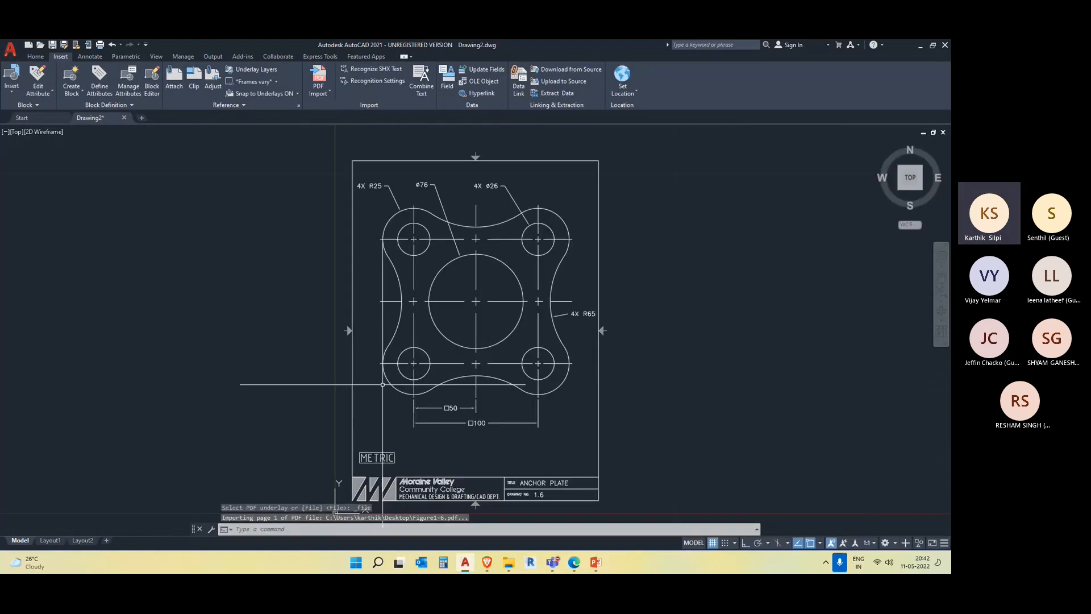
pyautogui.moveTo(641, 349); pyautogui.dragTo(498, 332, button='middle')
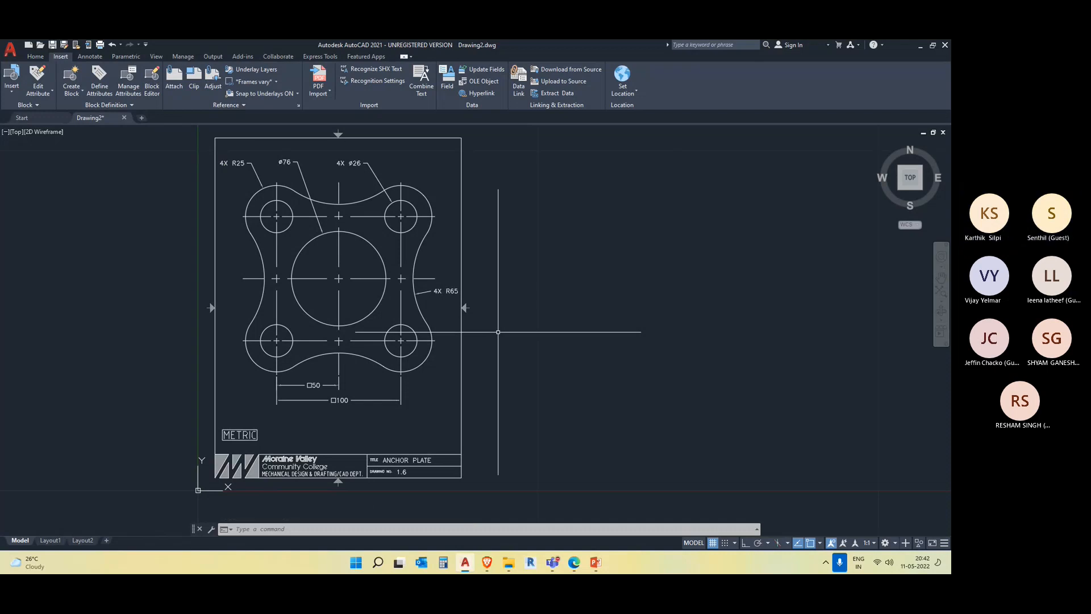
pyautogui.click(864, 500)
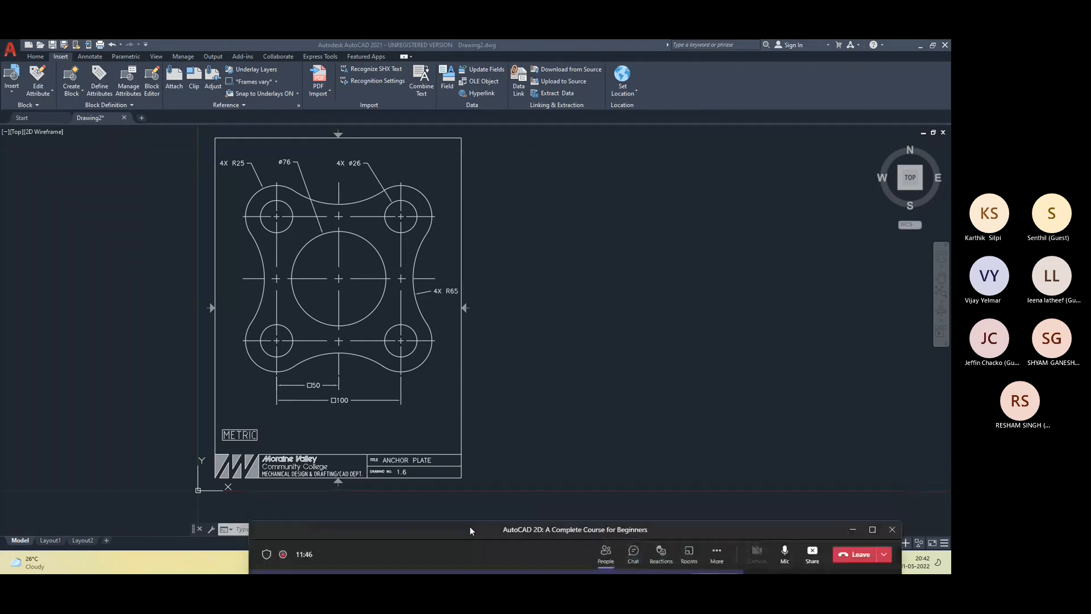
pyautogui.click(854, 533)
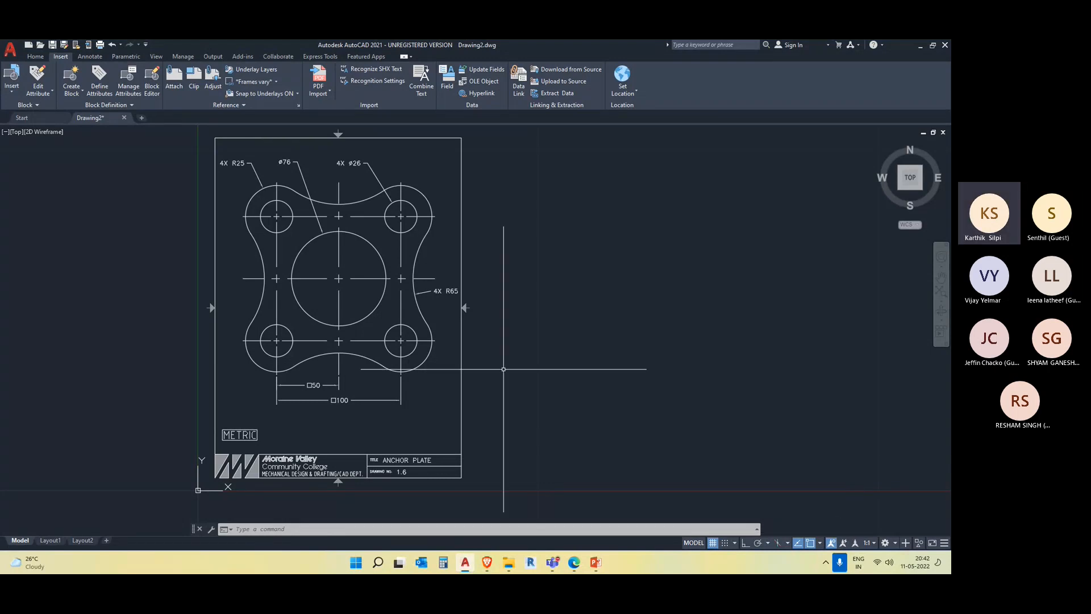
pyautogui.click(348, 231)
pyautogui.click(364, 253)
pyautogui.click(409, 246)
pyautogui.press('Escape')
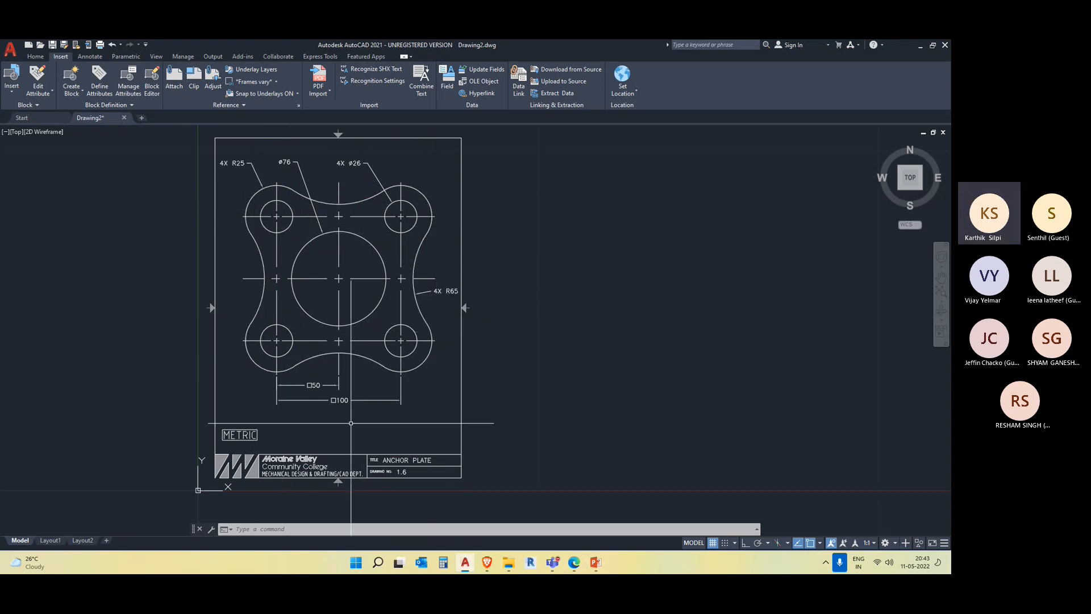
pyautogui.moveTo(522, 365); pyautogui.dragTo(500, 373, button='middle')
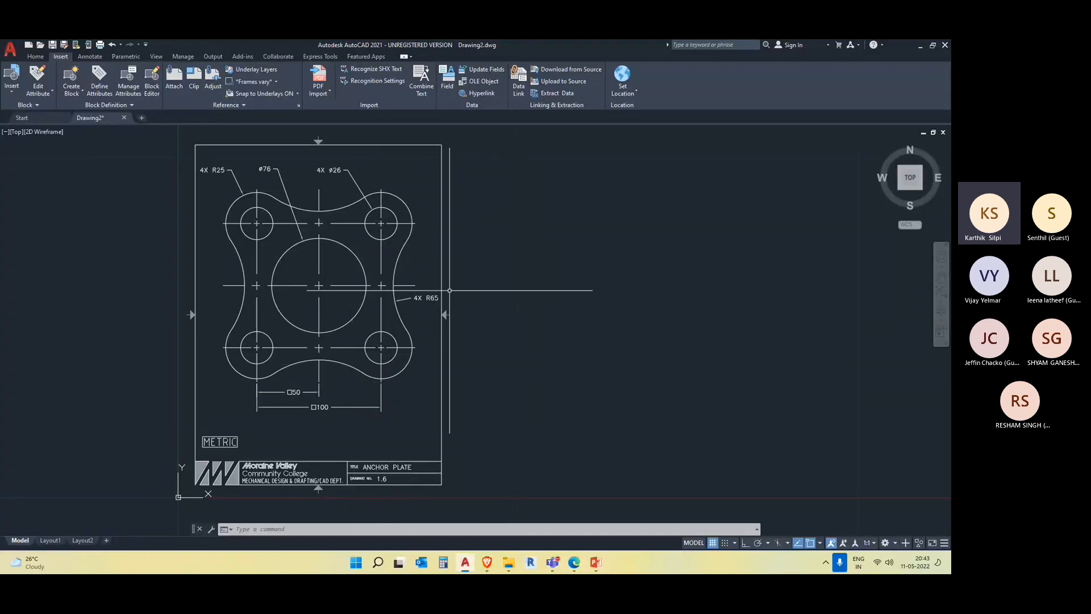
pyautogui.moveTo(240, 288); pyautogui.dragTo(184, 287, button='middle')
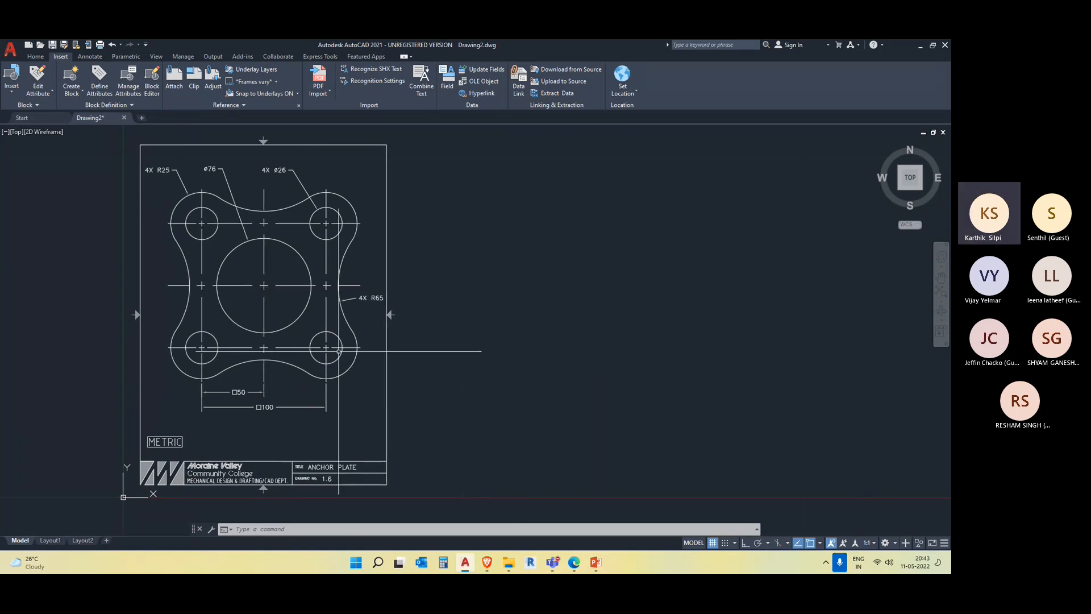
pyautogui.moveTo(504, 375); pyautogui.dragTo(415, 375, button='middle')
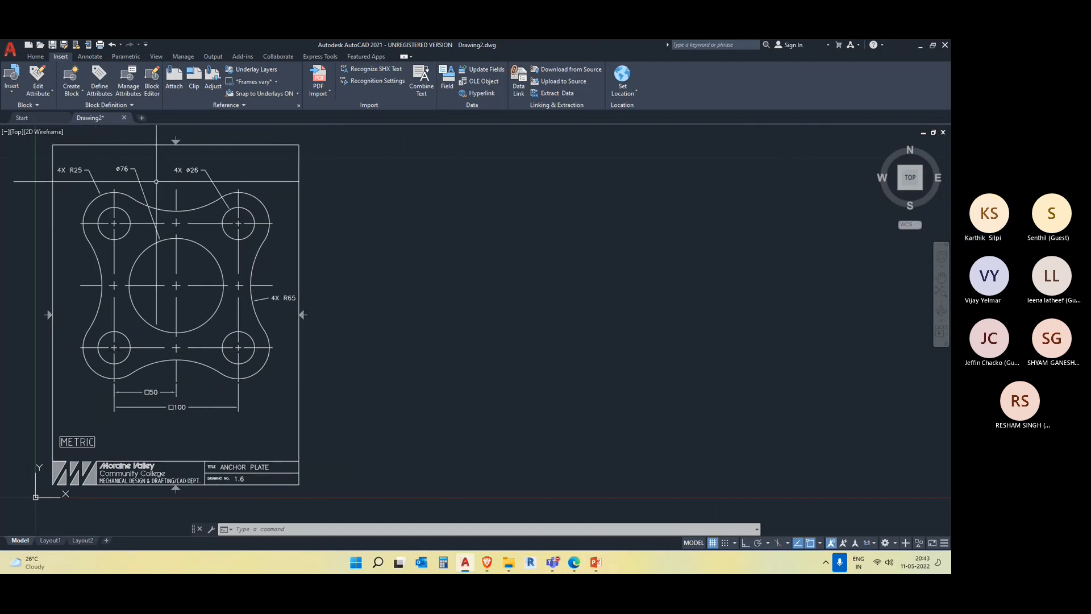
# Load the CENTER linetype from acadiso.lin into the drawing
pyautogui.click(34, 57)
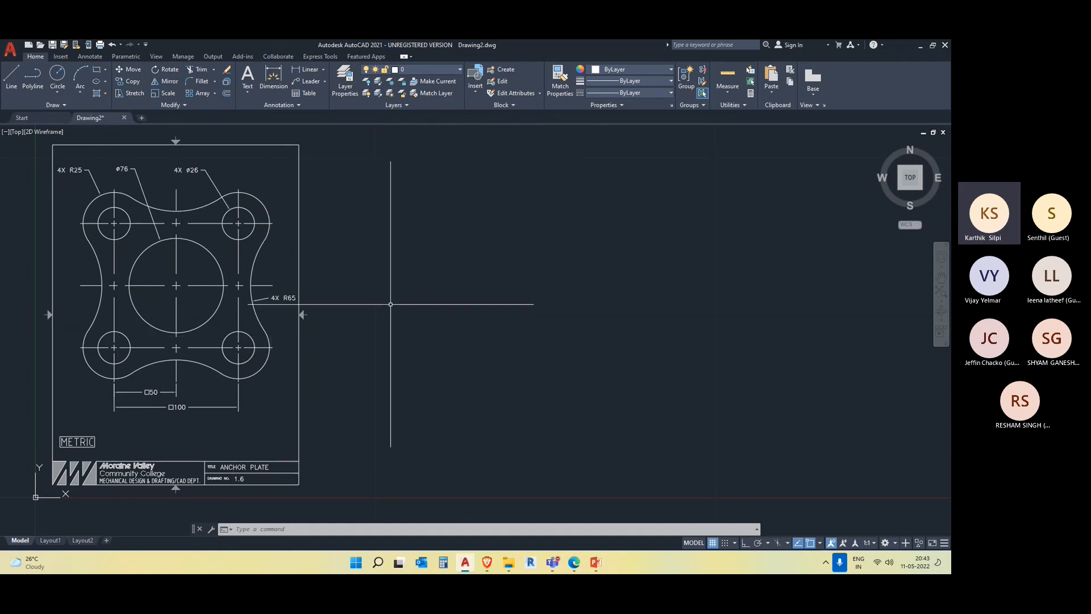
pyautogui.moveTo(395, 321); pyautogui.dragTo(406, 327, button='middle')
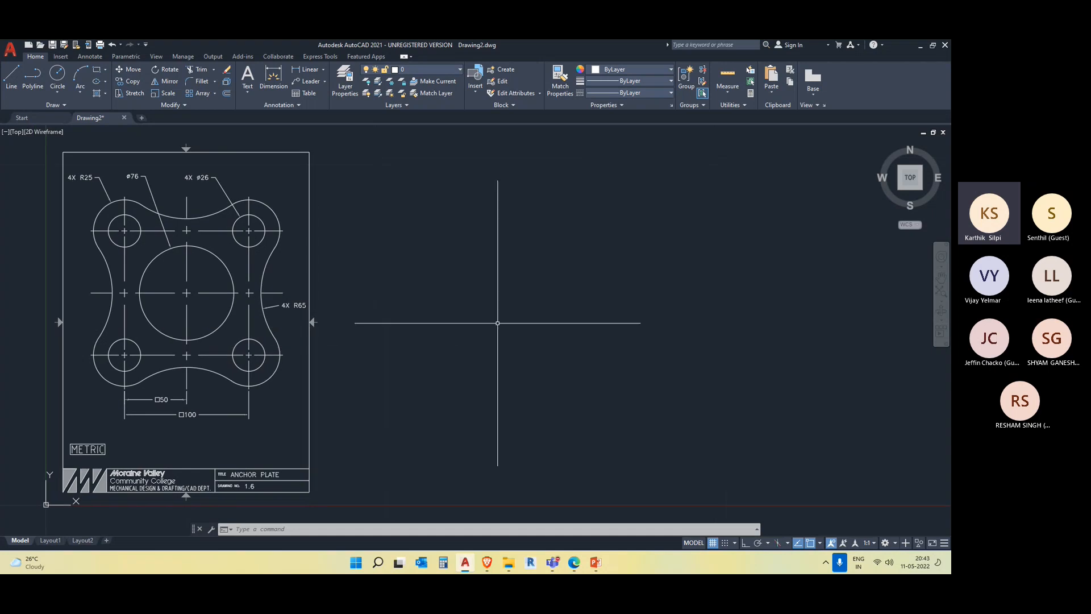
pyautogui.moveTo(497, 323); pyautogui.dragTo(492, 320, button='middle')
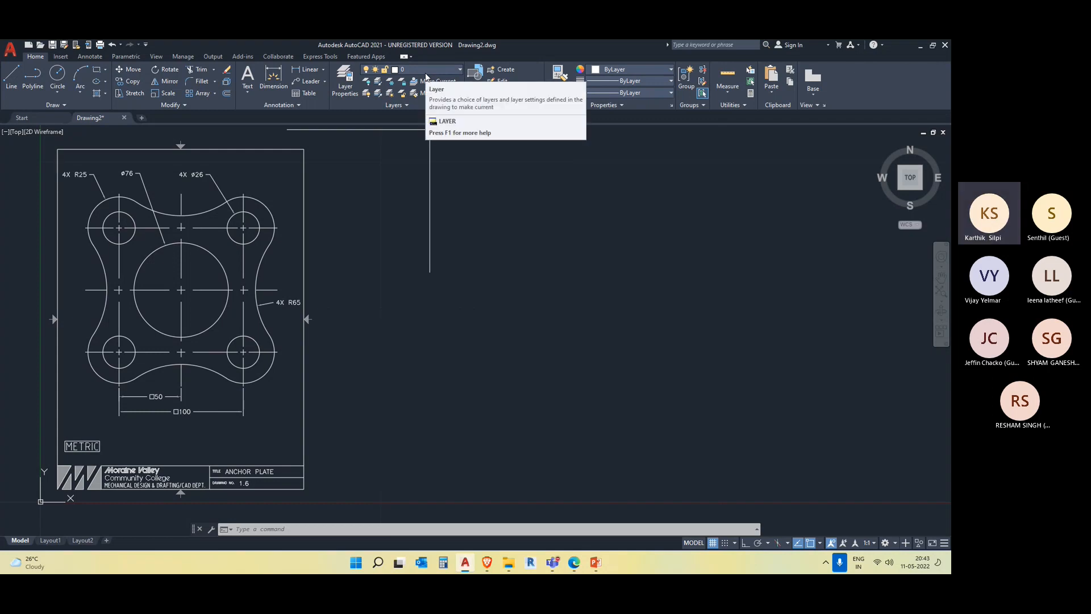
pyautogui.click(641, 92)
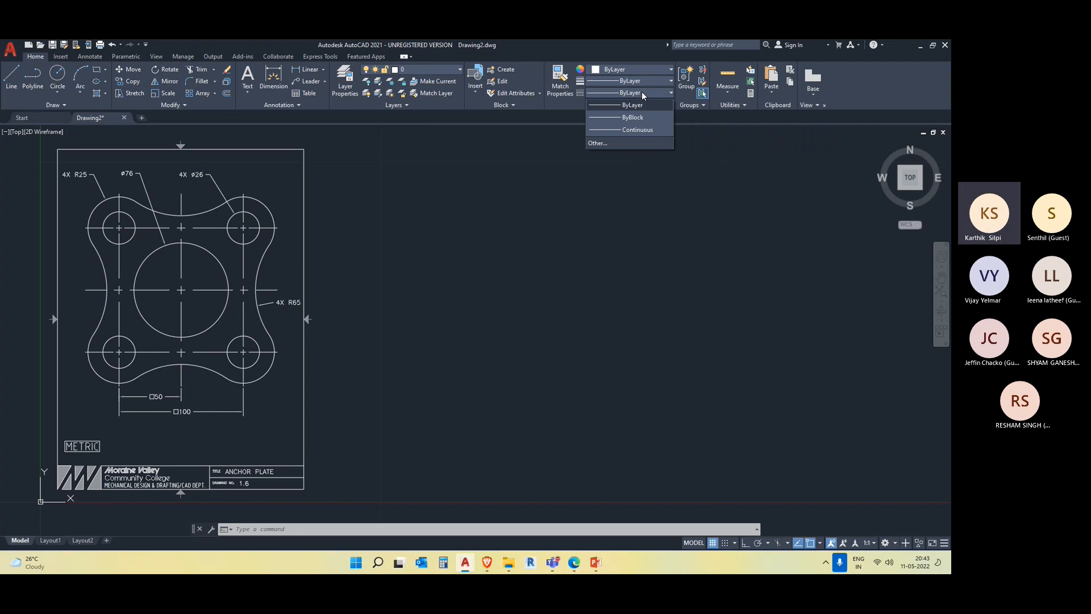
pyautogui.click(633, 144)
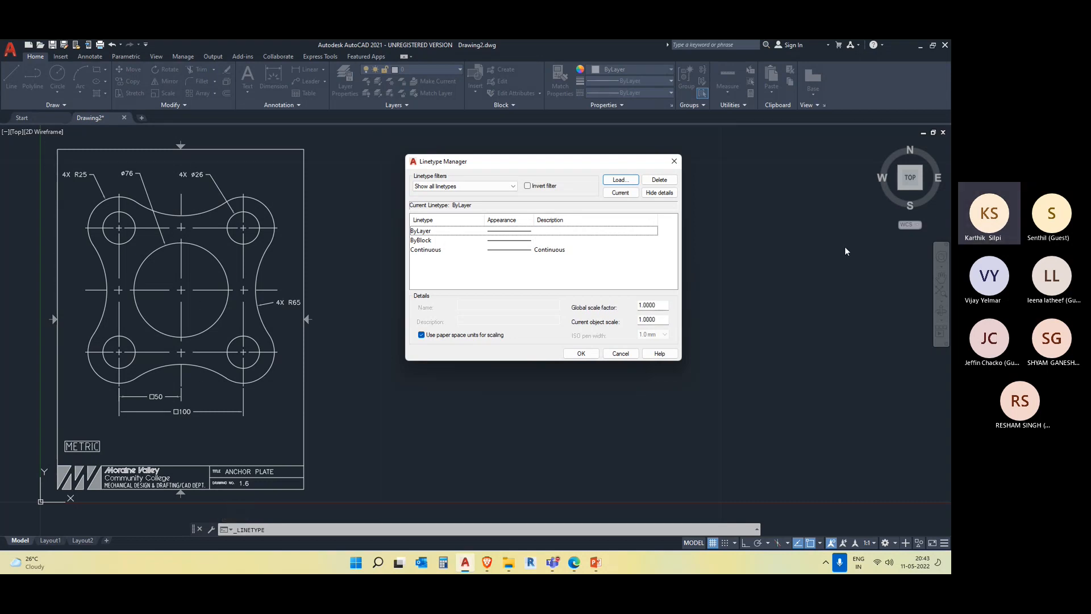
pyautogui.click(620, 180)
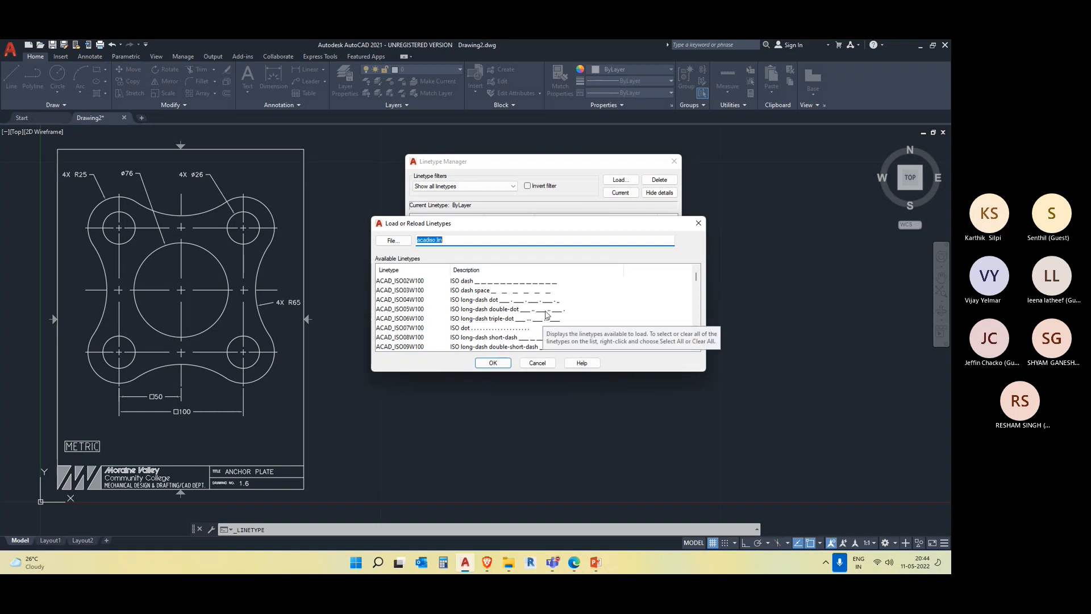
pyautogui.scroll(-2, 546, 314)
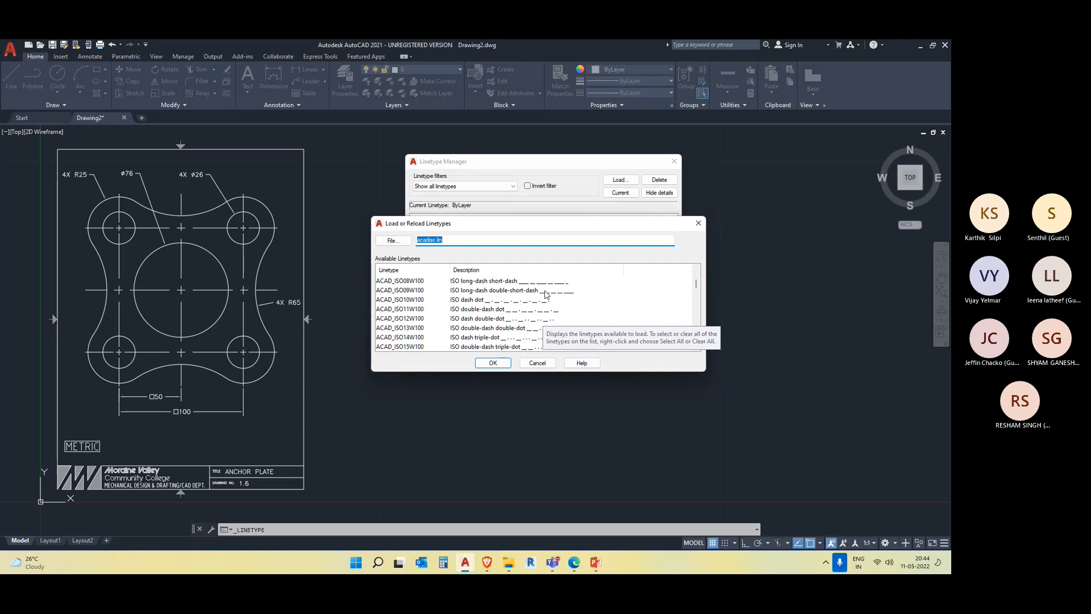
pyautogui.click(544, 291)
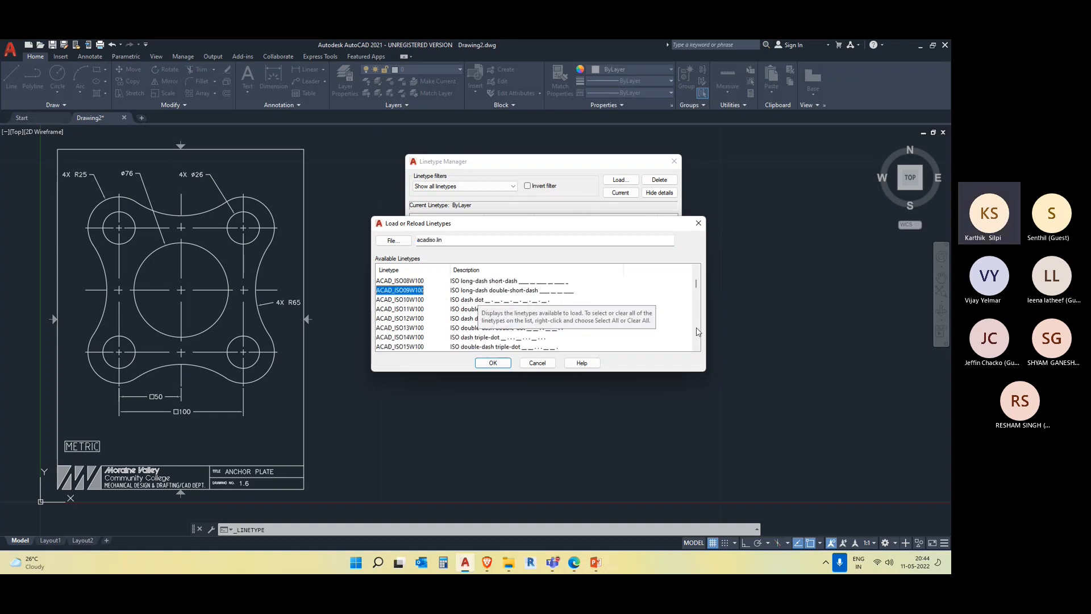
pyautogui.scroll(-1, 635, 335)
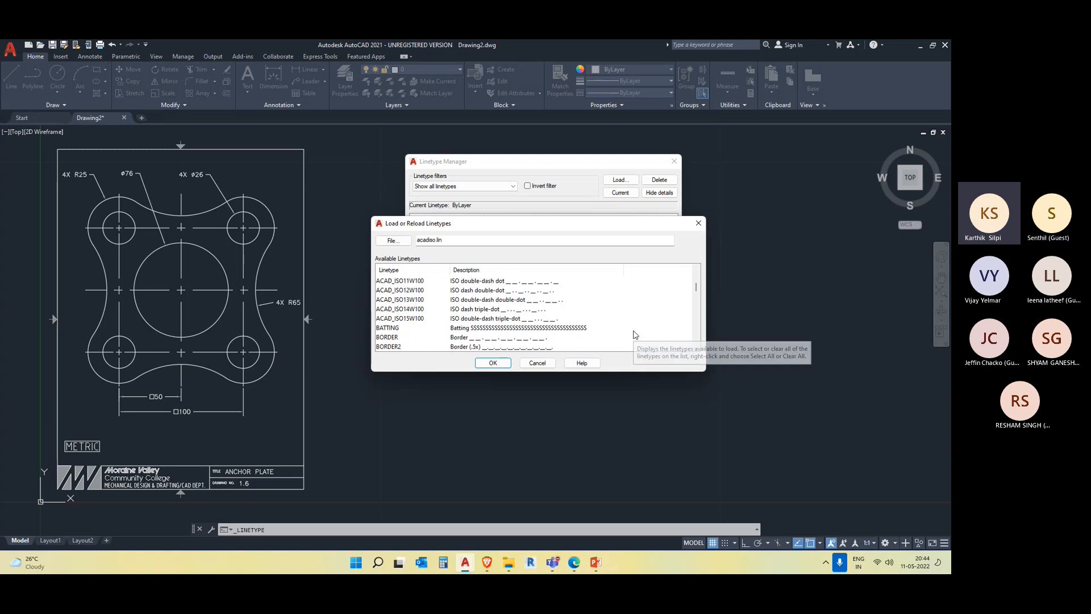
pyautogui.scroll(-1, 636, 335)
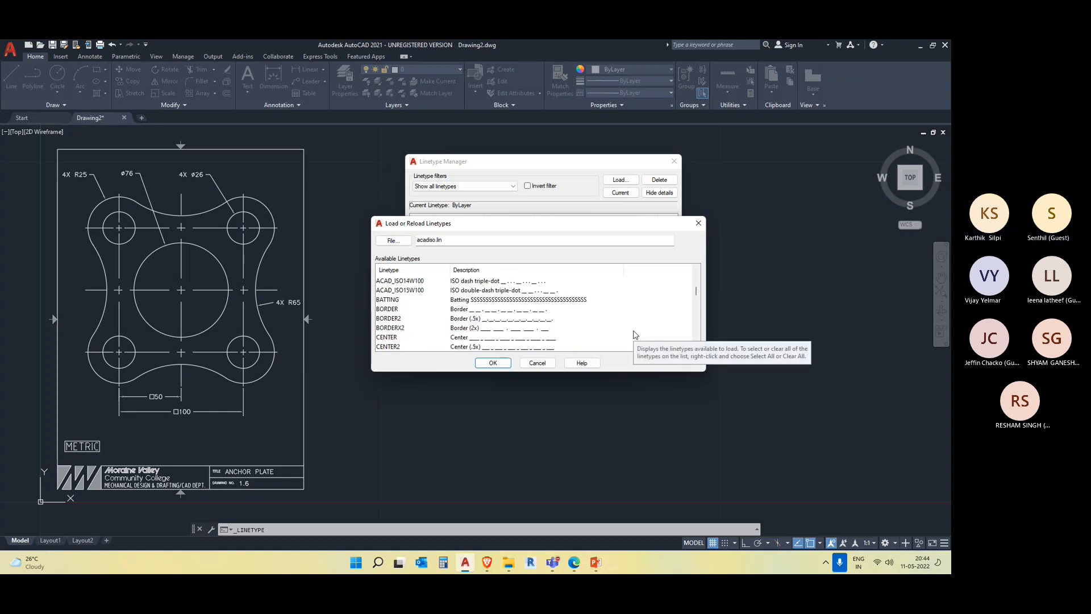
pyautogui.scroll(2, 636, 335)
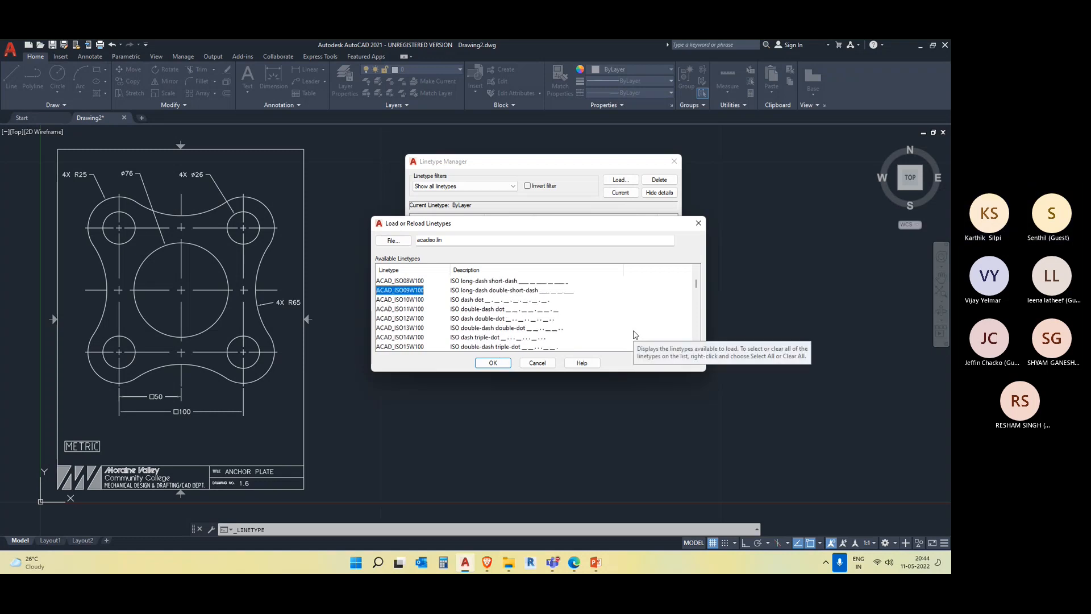
pyautogui.scroll(-4, 635, 335)
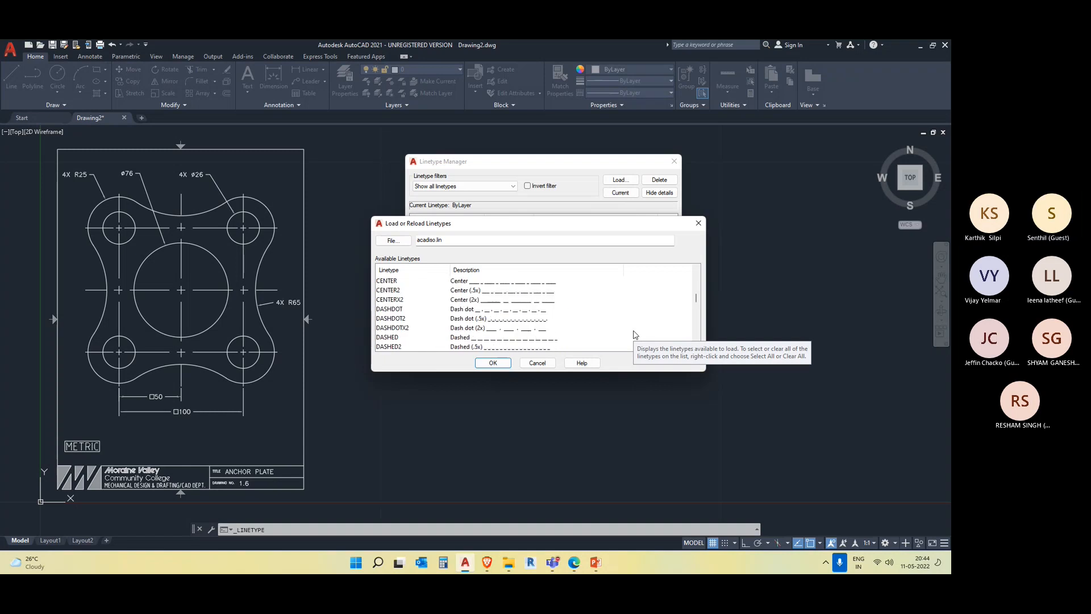
pyautogui.click(499, 284)
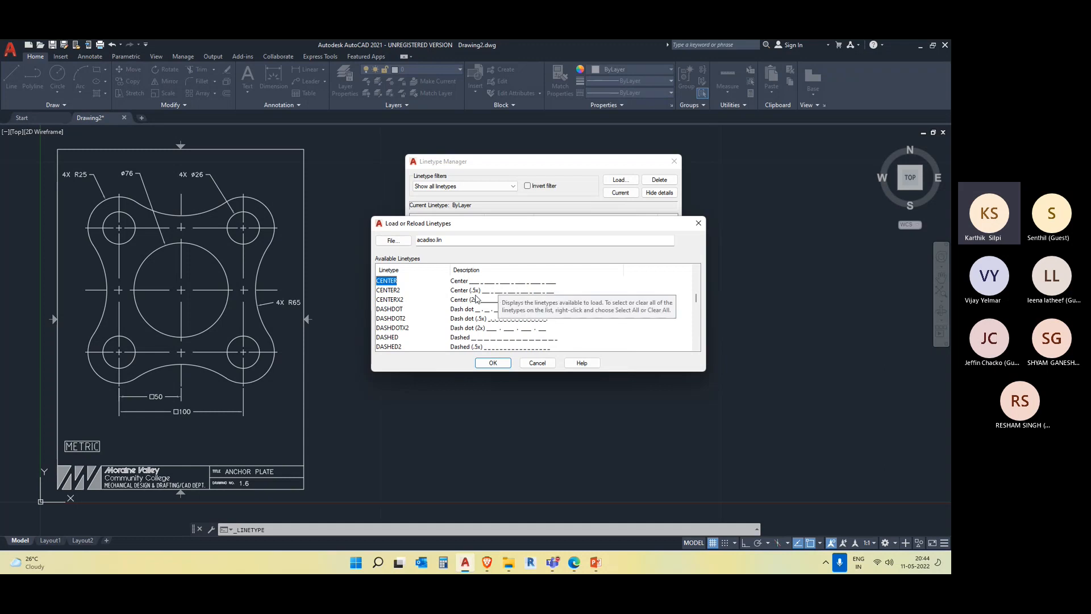
pyautogui.click(497, 362)
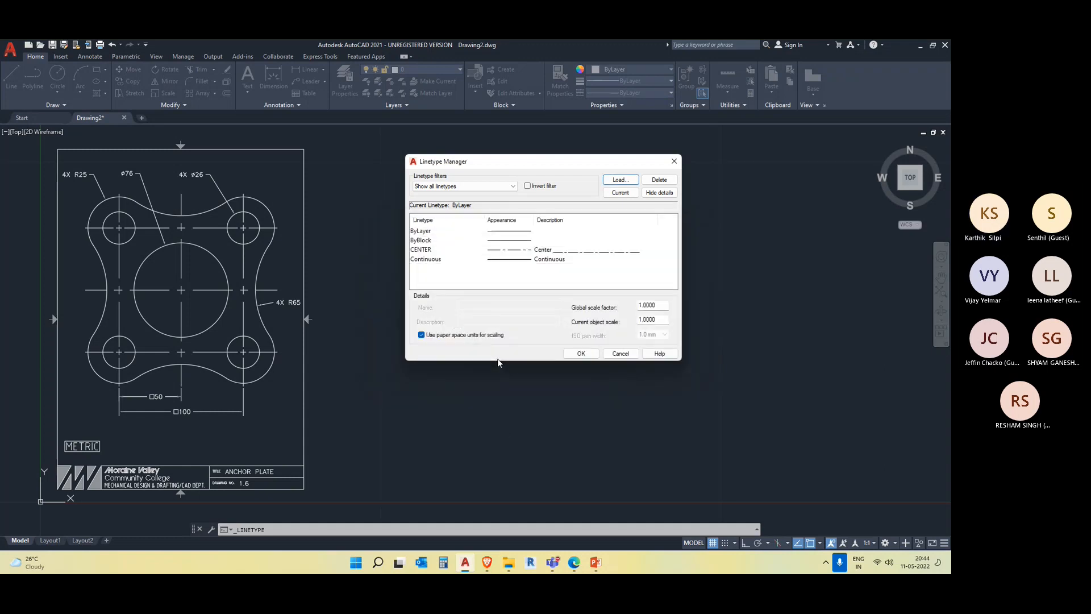
# Close the Linetype Manager and make CENTER the current linetype for new objects
pyautogui.click(502, 251)
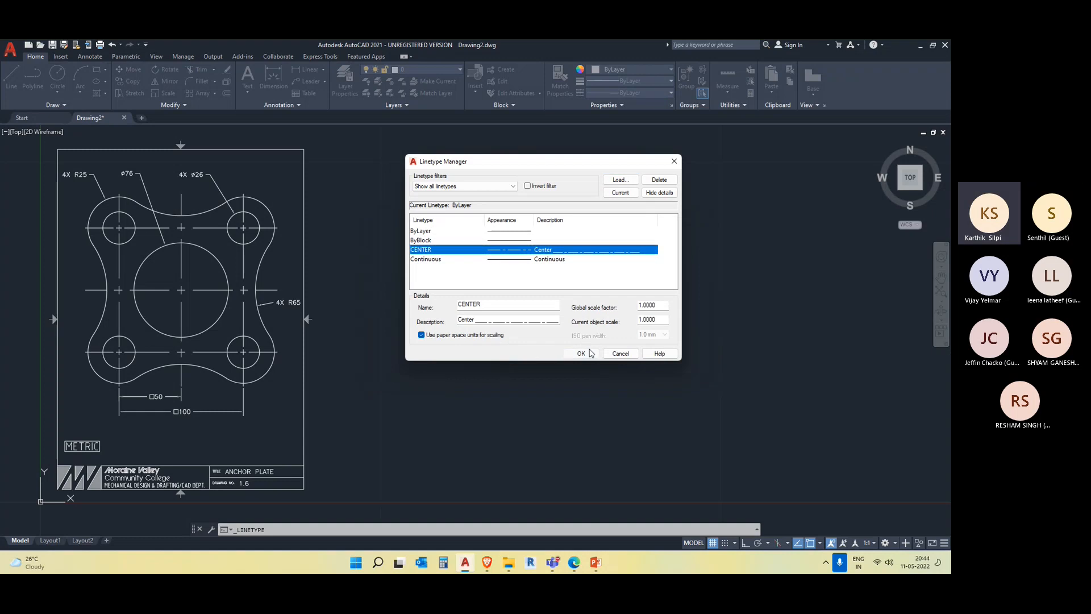
pyautogui.click(591, 353)
pyautogui.click(643, 94)
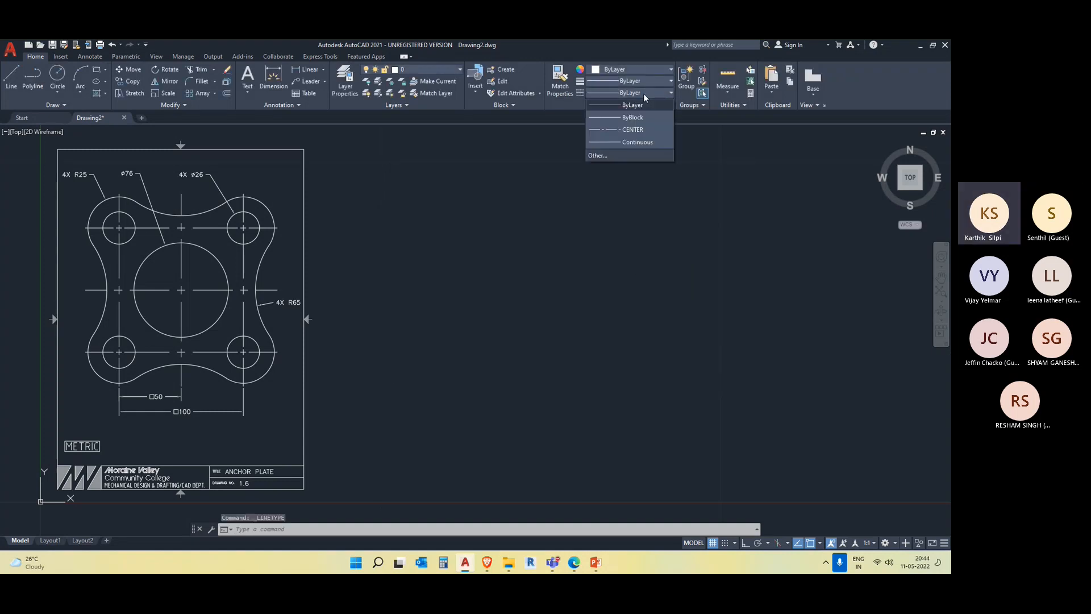
pyautogui.click(633, 128)
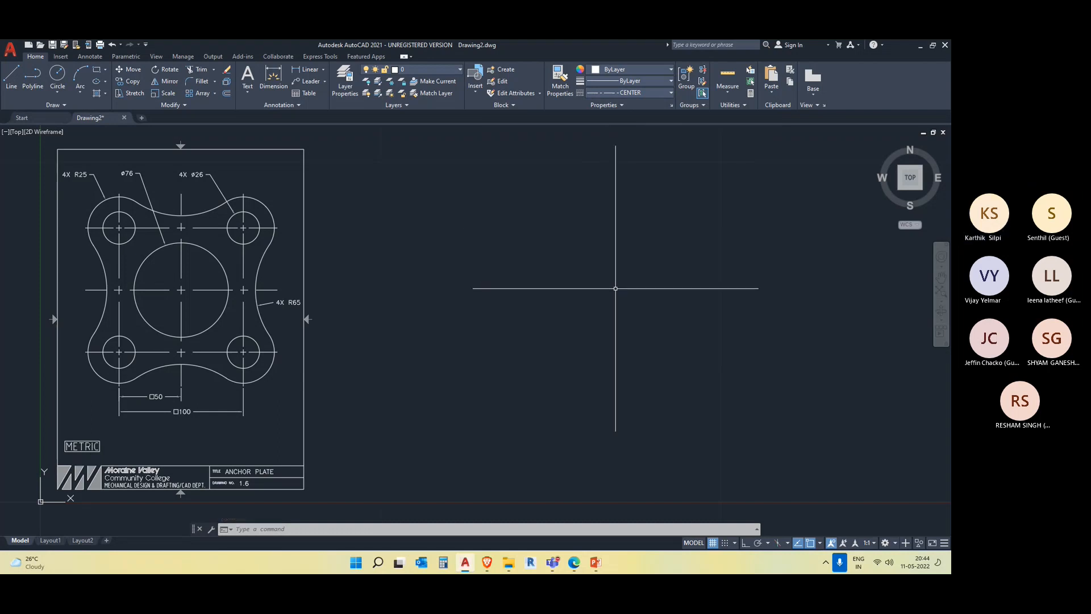
# Draw a long horizontal line in the empty area beside the imported anchor plate, with Ortho mode turned on
pyautogui.write('l')
pyautogui.press('Return')
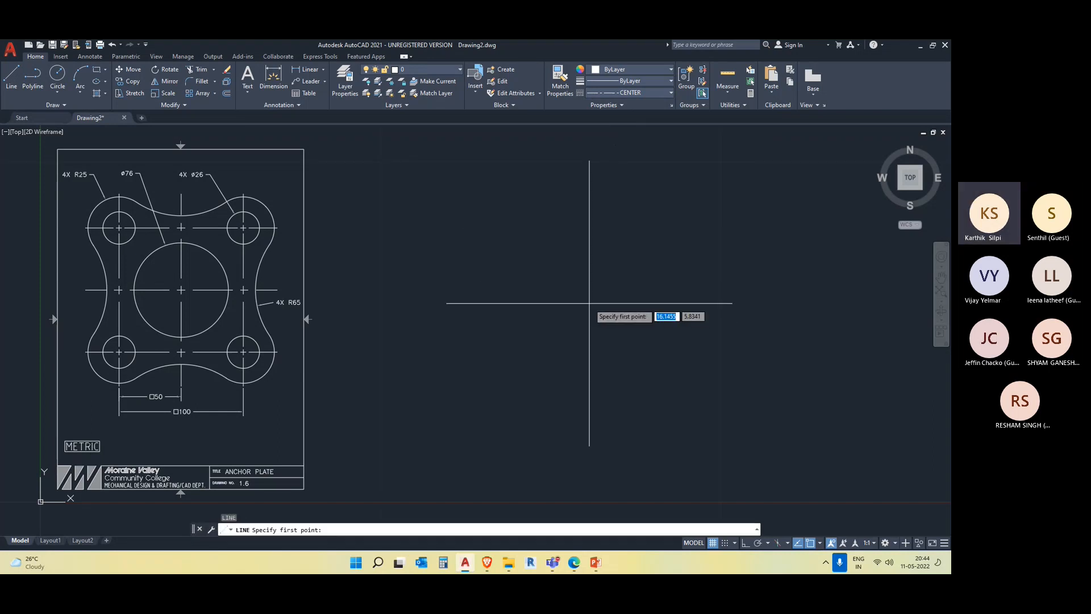
pyautogui.click(530, 293)
pyautogui.scroll(-4, 739, 324)
pyautogui.moveTo(714, 312); pyautogui.dragTo(584, 322, button='middle')
pyautogui.press('F8')
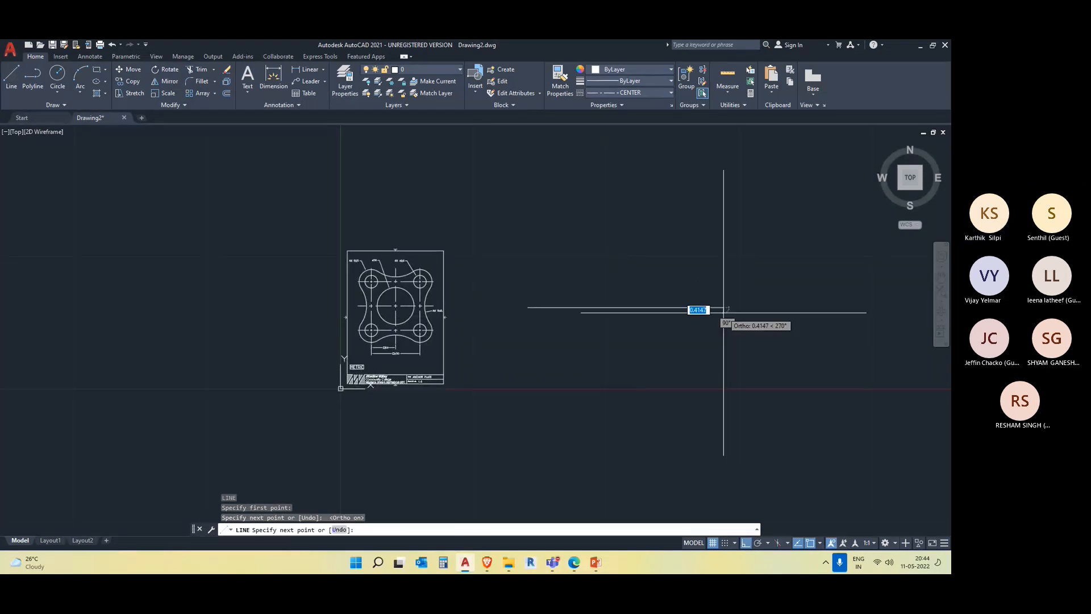
pyautogui.click(723, 309)
pyautogui.press('Escape')
# Review the loaded linetypes and scale details in the Linetype Manager with the new horizontal line selected
pyautogui.click(682, 341)
pyautogui.click(621, 263)
pyautogui.click(636, 93)
pyautogui.click(608, 156)
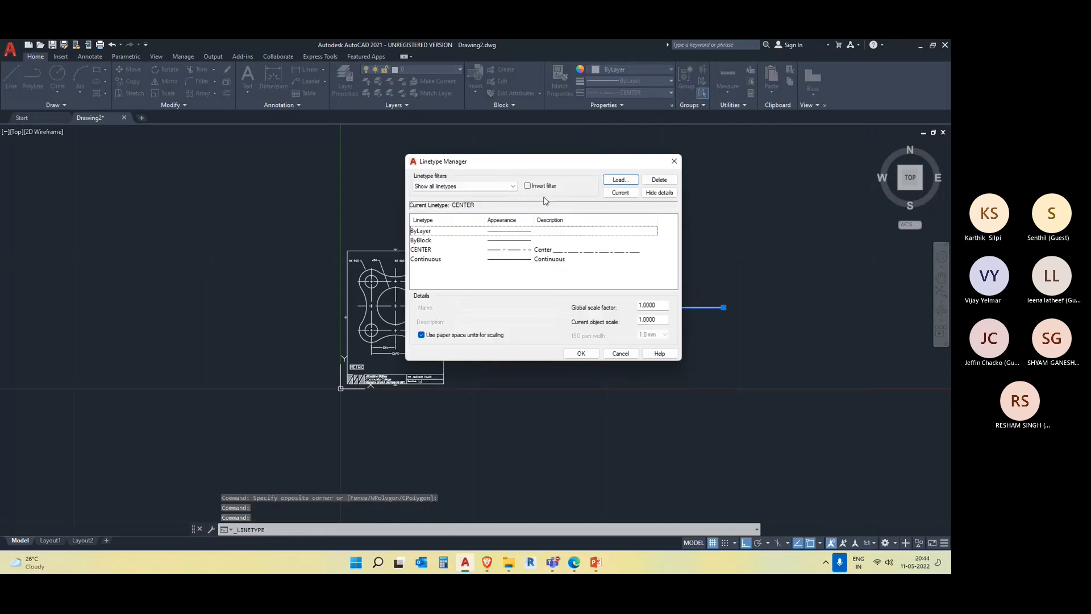
pyautogui.moveTo(562, 172); pyautogui.dragTo(591, 171)
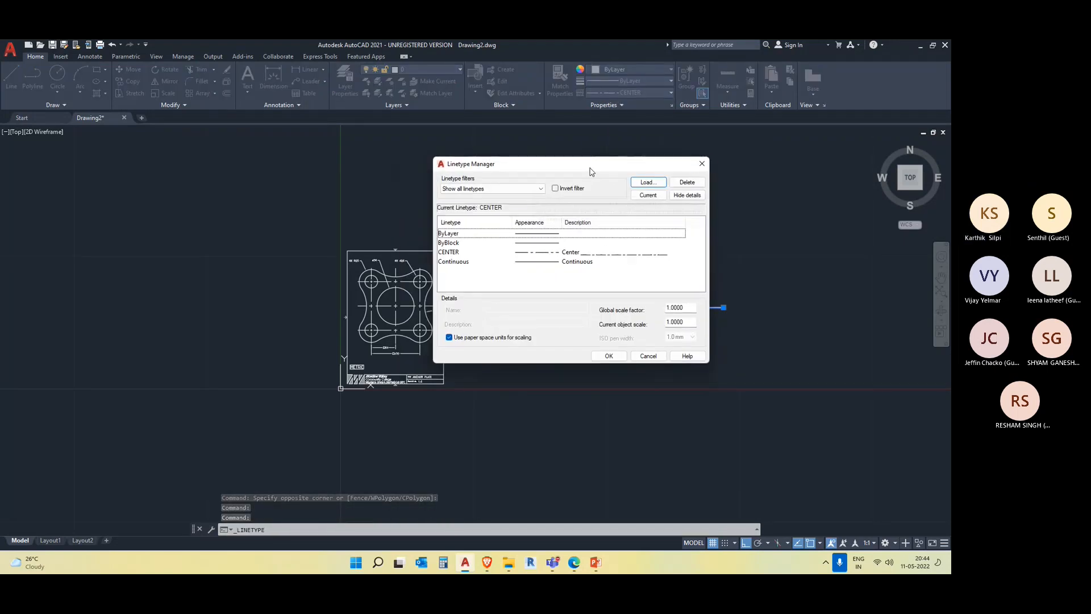
pyautogui.press('Escape')
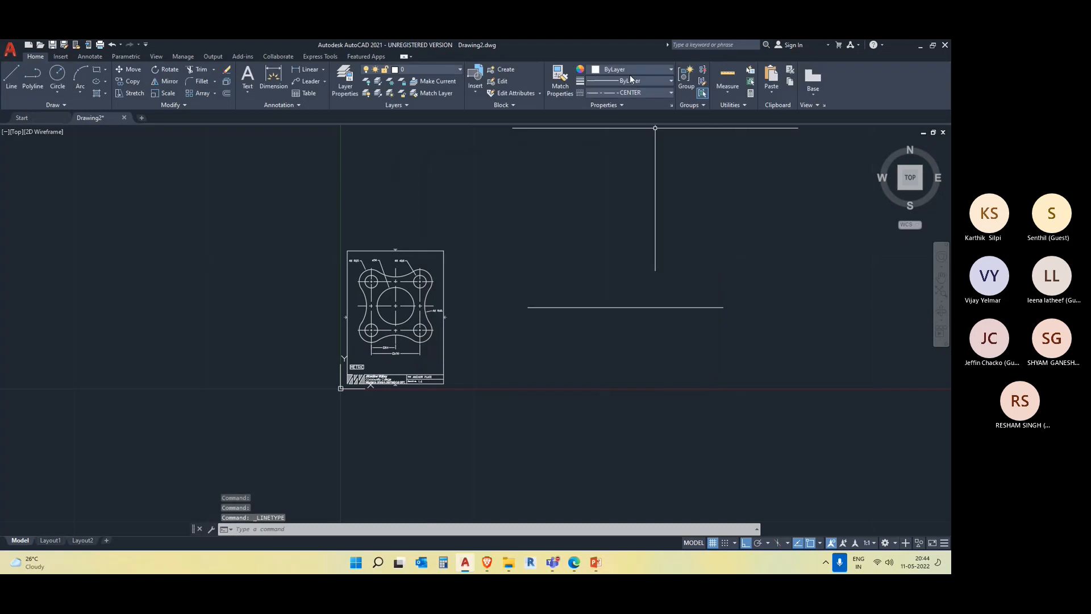
# Turn on Display Lineweight in the Lineweight Settings with the horizontal line selected
pyautogui.click(641, 287)
pyautogui.click(723, 259)
pyautogui.moveTo(722, 259); pyautogui.dragTo(604, 260, button='middle')
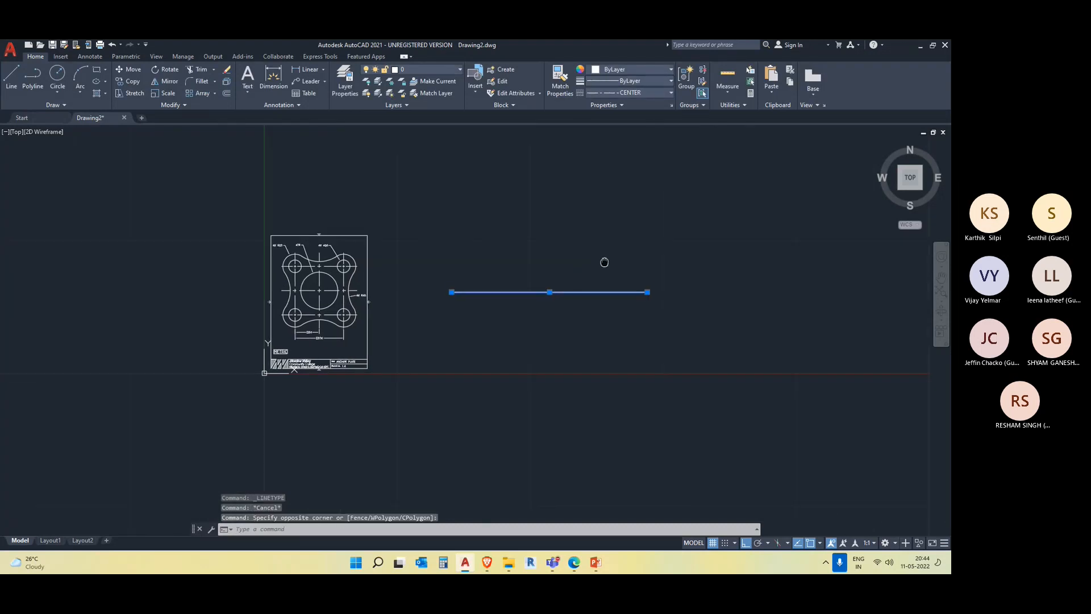
pyautogui.click(622, 70)
pyautogui.click(627, 80)
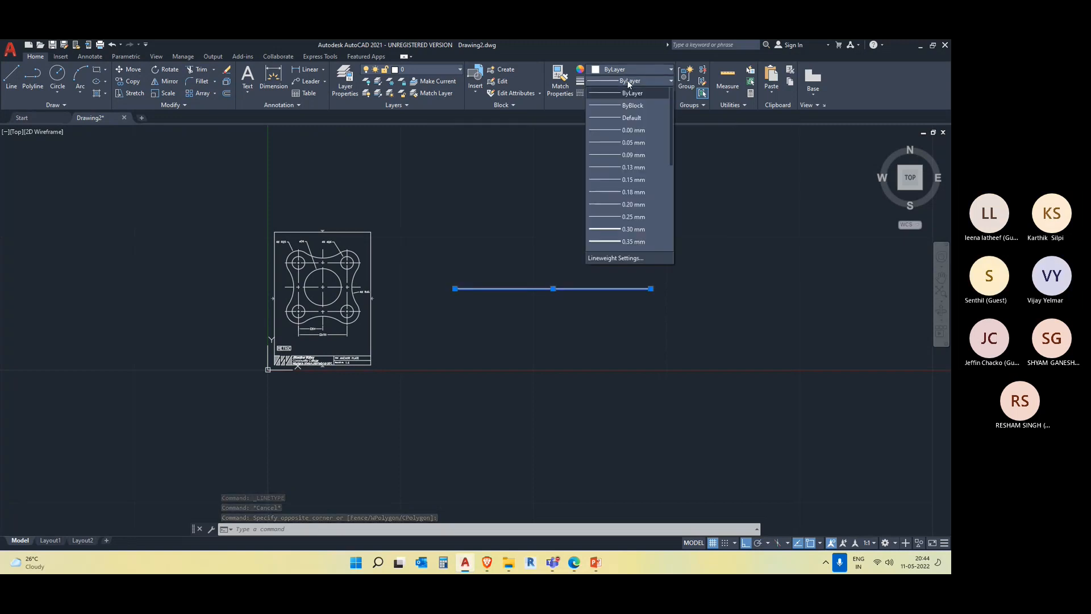
pyautogui.click(617, 261)
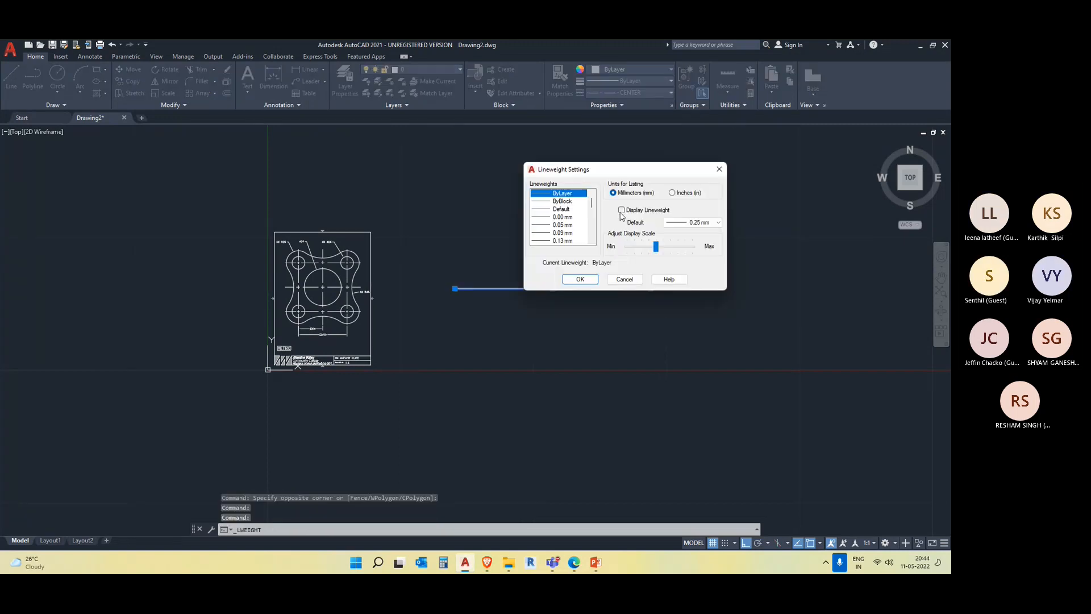
pyautogui.click(622, 211)
pyautogui.click(581, 279)
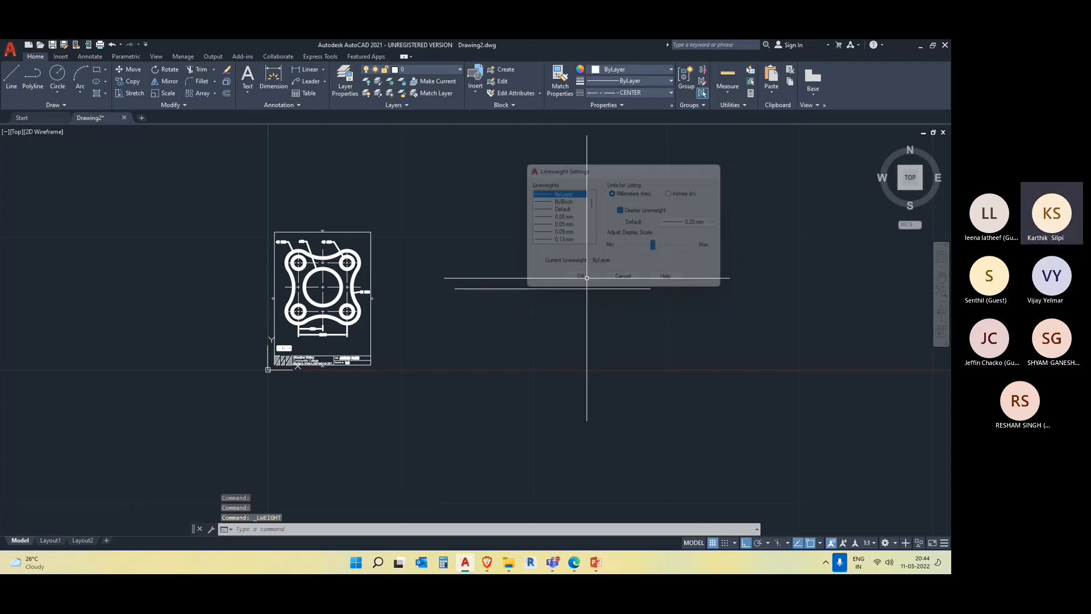
# Inspect the horizontal line beside the imported anchor plate up close and erase it
pyautogui.press('Escape')
pyautogui.press('Escape')
pyautogui.scroll(5, 519, 279)
pyautogui.moveTo(531, 165); pyautogui.dragTo(563, 333, button='middle')
pyautogui.click(596, 392)
pyautogui.click(501, 266)
pyautogui.scroll(2, 502, 340)
pyautogui.moveTo(511, 367); pyautogui.dragTo(537, 398, button='middle')
pyautogui.scroll(6, 553, 358)
pyautogui.scroll(-5, 552, 349)
pyautogui.scroll(-8, 552, 348)
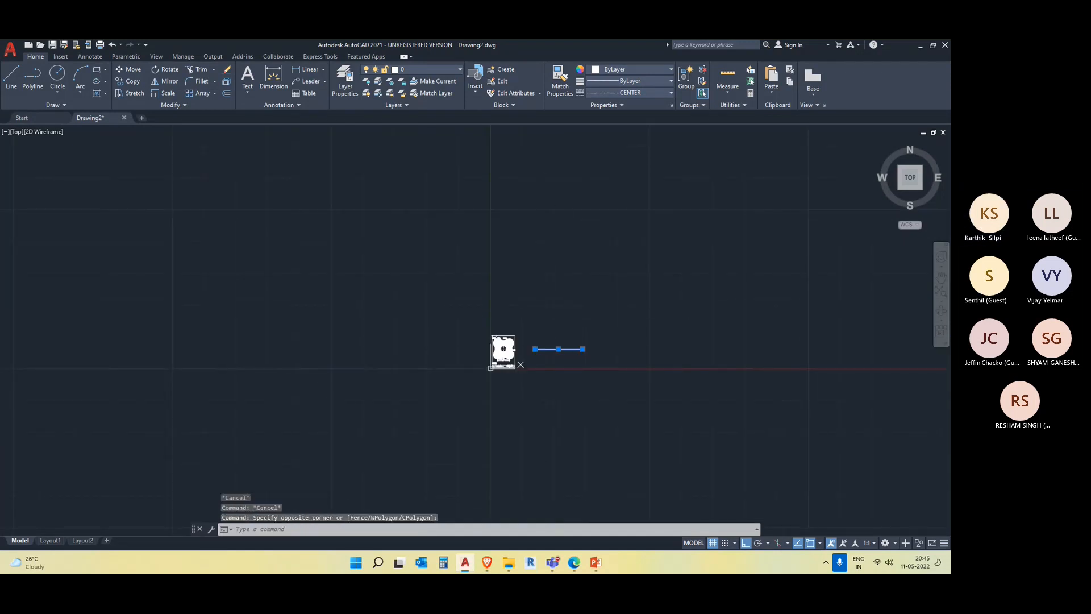
pyautogui.press('Delete')
pyautogui.scroll(4, 572, 397)
pyautogui.moveTo(551, 307); pyautogui.dragTo(533, 392, button='middle')
pyautogui.scroll(7, 296, 321)
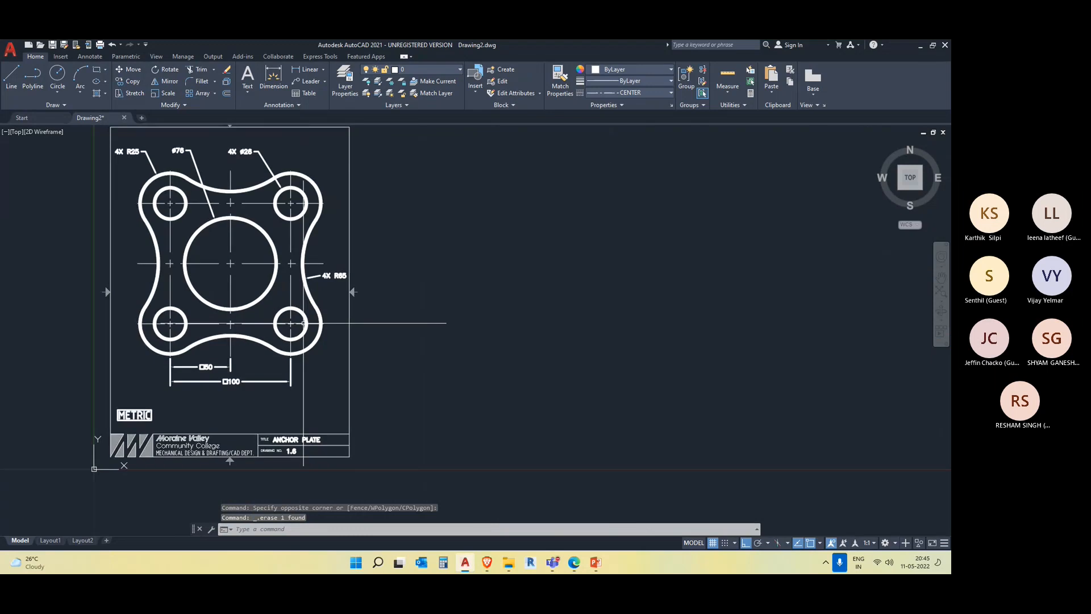
# Undo the line's deletion and the lineweight display change
pyautogui.scroll(-4, 520, 284)
pyautogui.hotkey('ctrl', 'z')
pyautogui.hotkey('ctrl', 'z')
pyautogui.hotkey('ctrl', 'z')
# Erase the long horizontal line beside the imported anchor plate
pyautogui.click(604, 314)
pyautogui.click(571, 265)
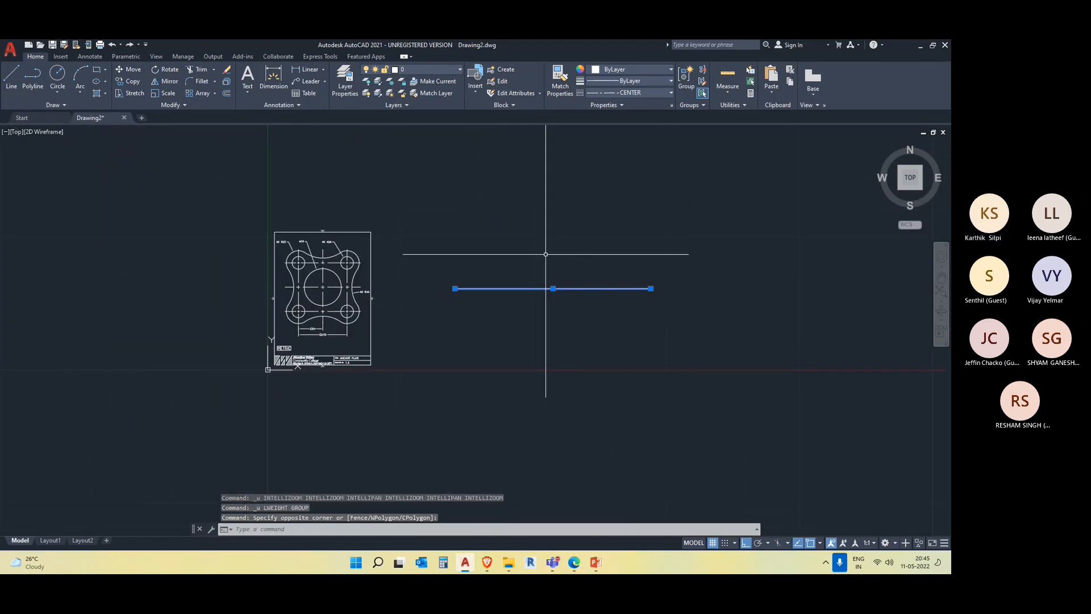
pyautogui.press('Delete')
pyautogui.moveTo(571, 265); pyautogui.dragTo(539, 279, button='middle')
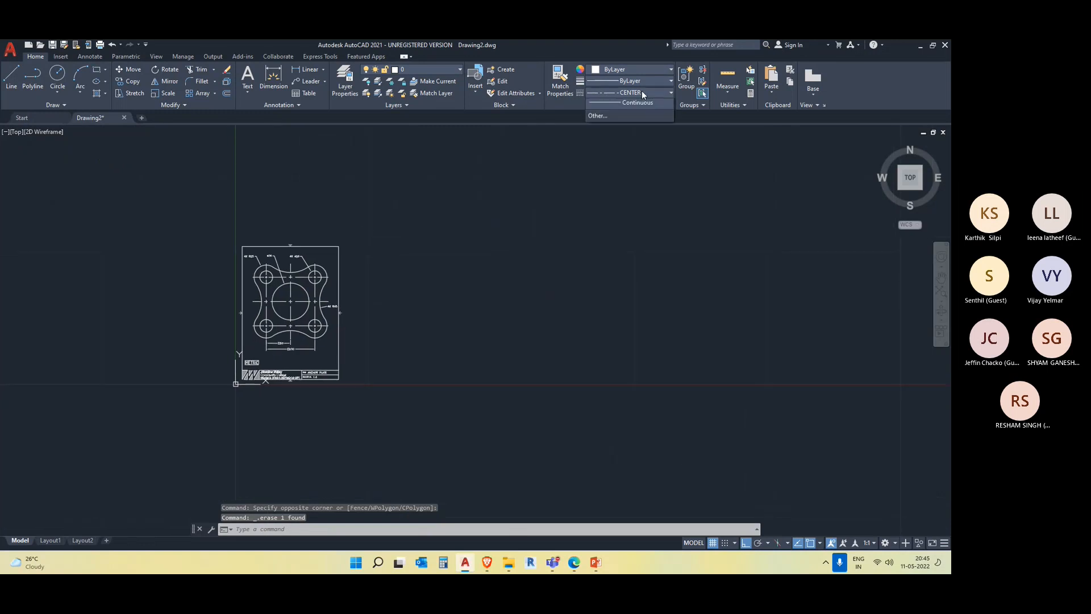
pyautogui.click(642, 90)
pyautogui.click(635, 130)
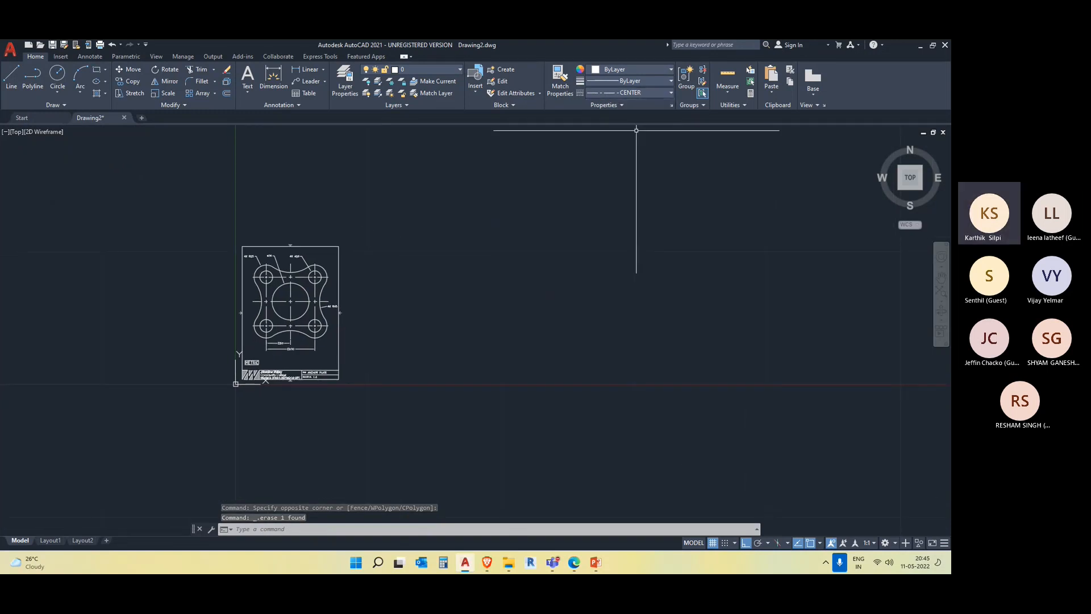
pyautogui.click(441, 69)
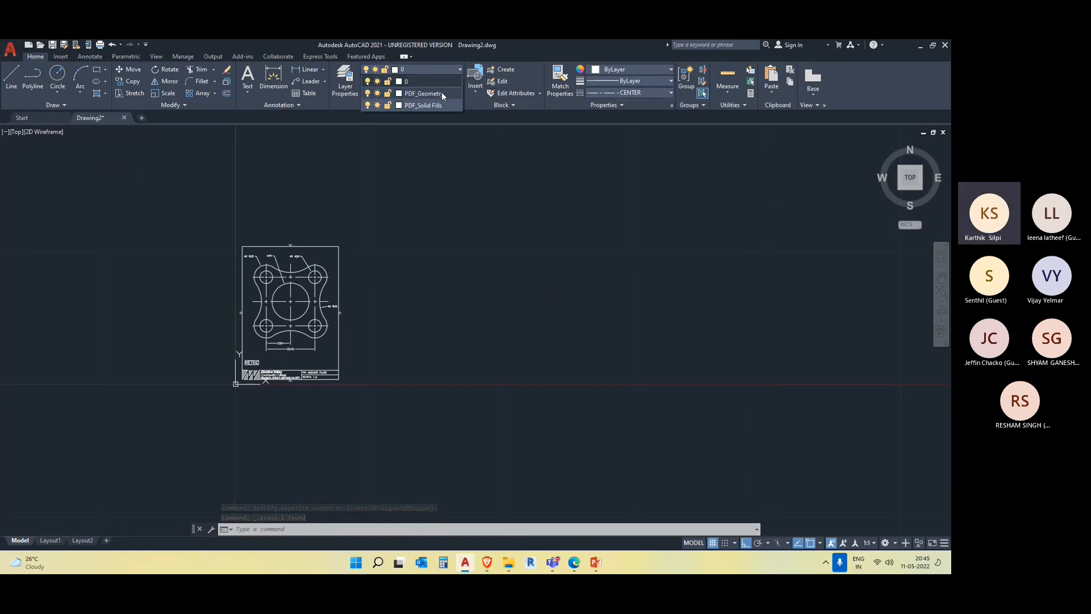
pyautogui.click(479, 104)
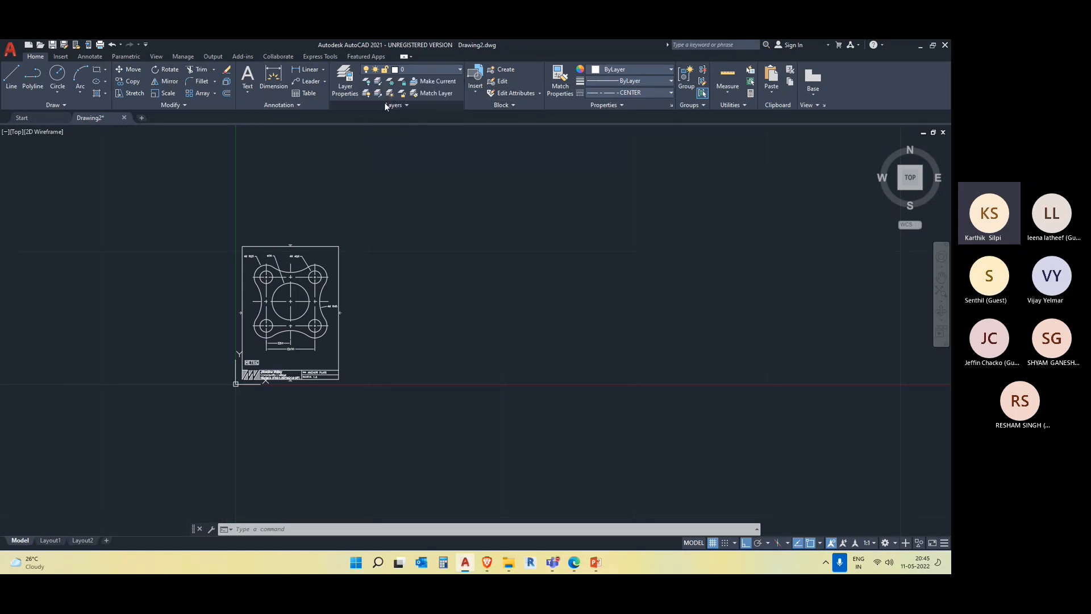
# Create a new layer named "drawing layer" in the Layer Properties Manager
pyautogui.click(345, 85)
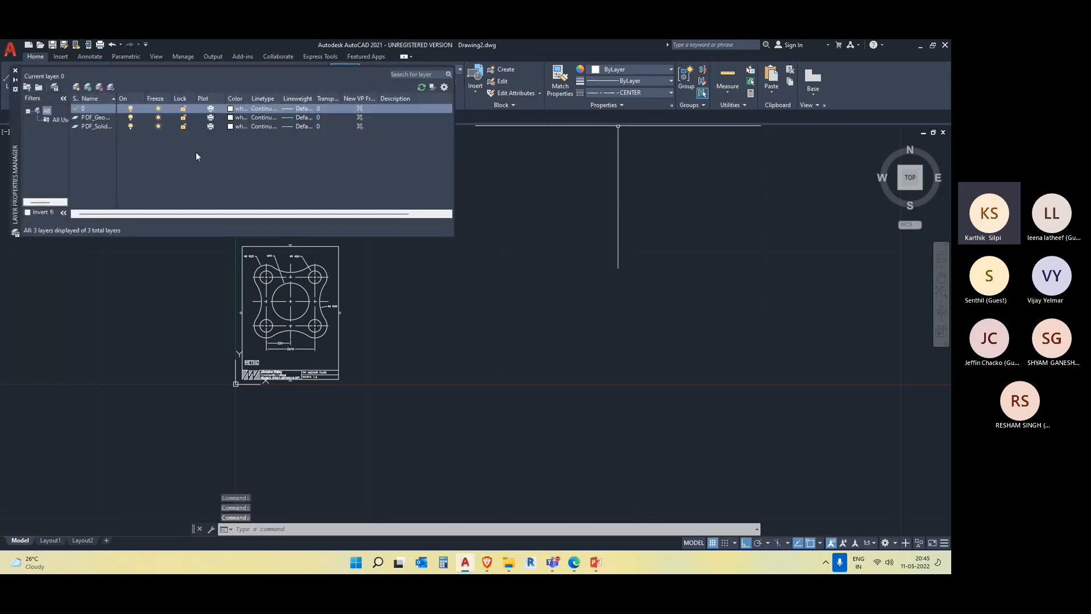
pyautogui.click(77, 84)
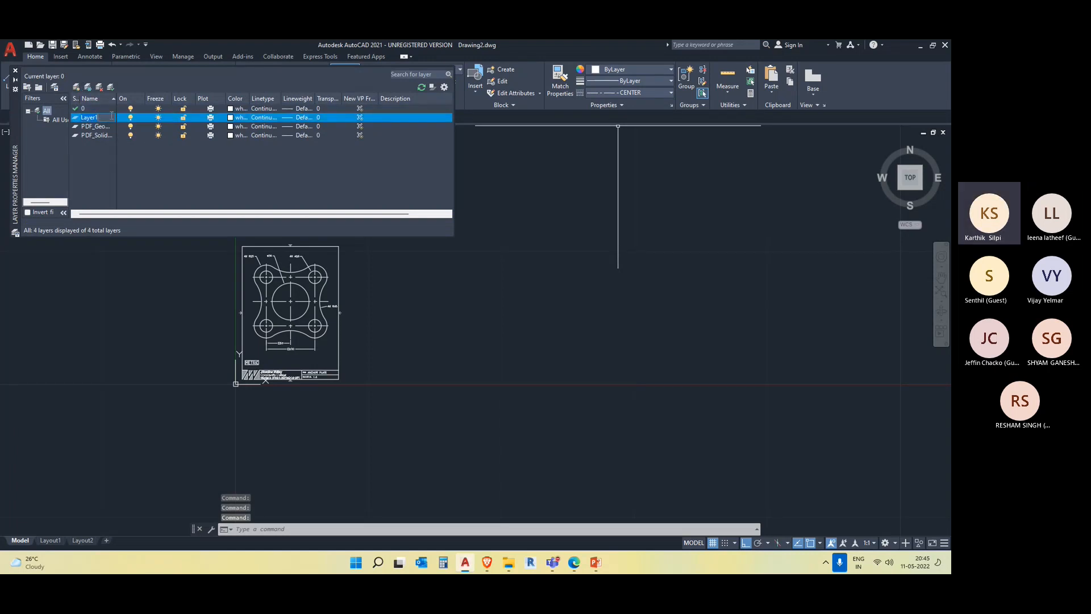
pyautogui.write('drawing l')
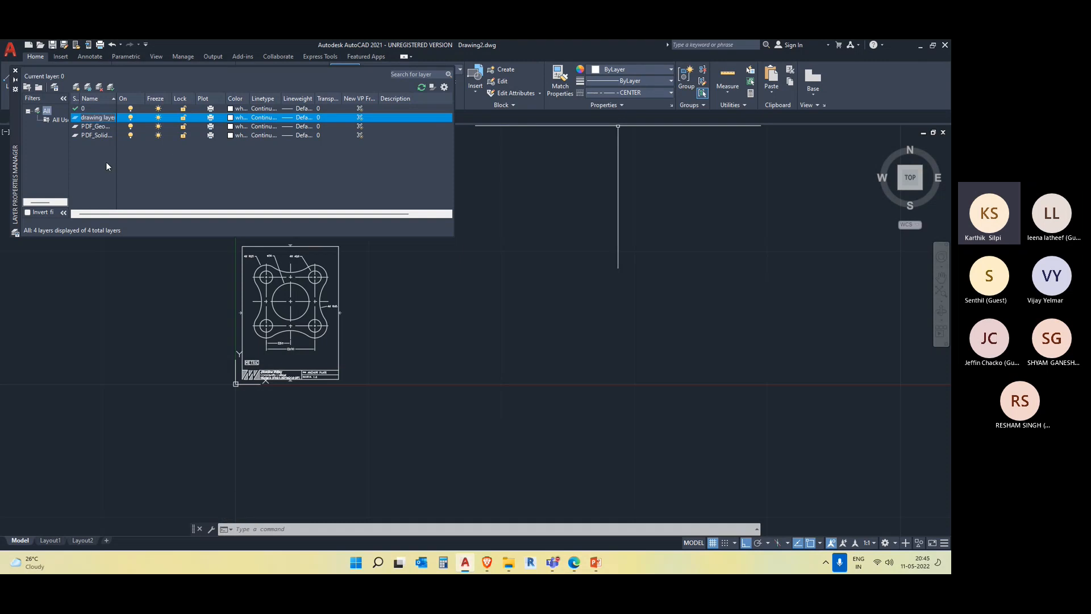
pyautogui.click(136, 168)
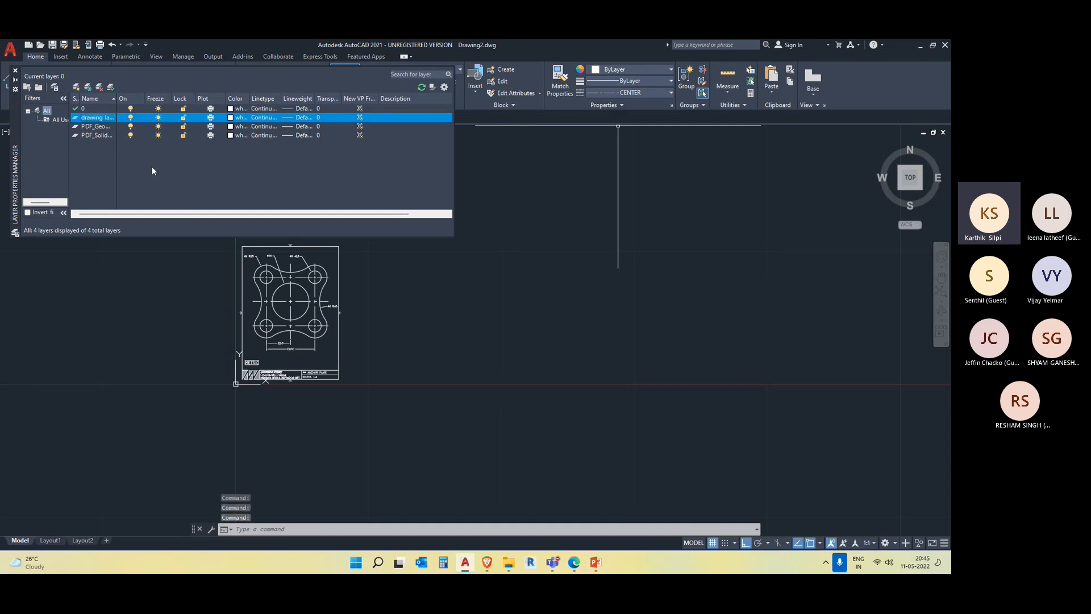
# Assign the CENTER linetype to the drawing layer and close the Layer Properties Manager
pyautogui.click(276, 118)
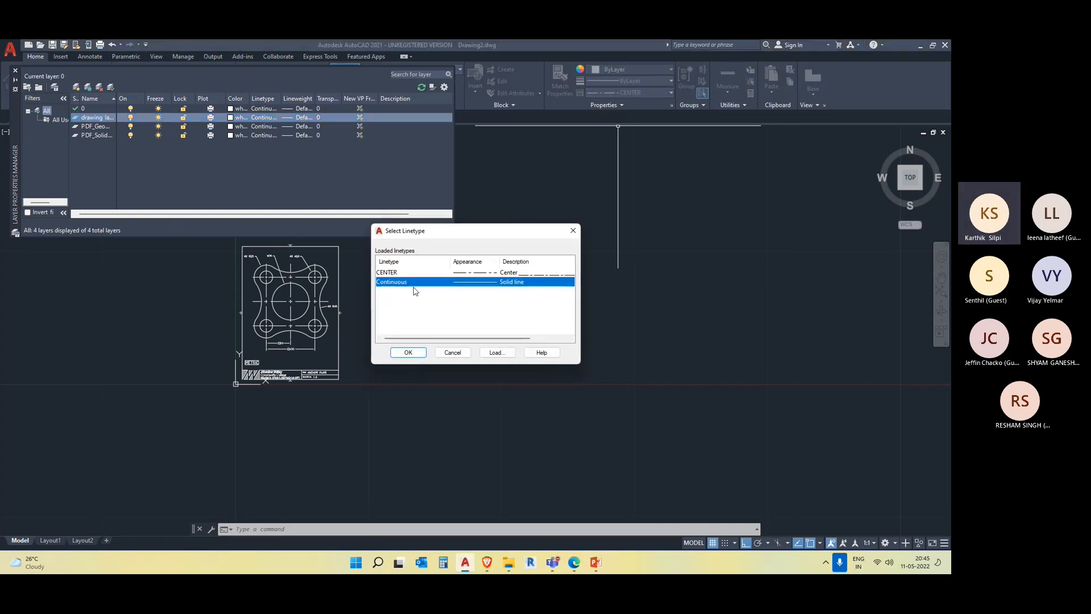
pyautogui.click(469, 273)
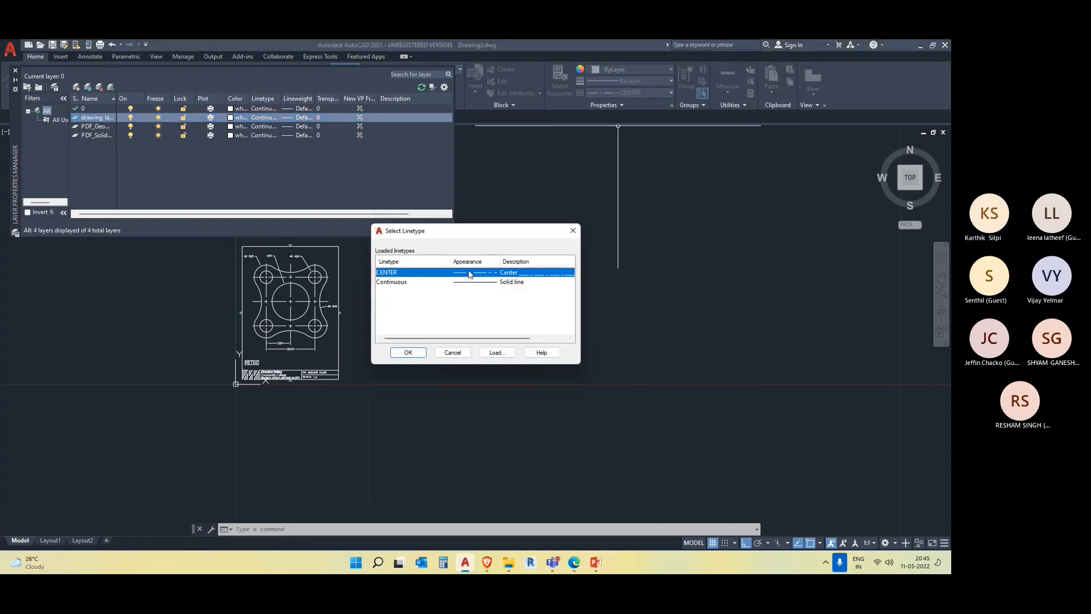
pyautogui.click(409, 353)
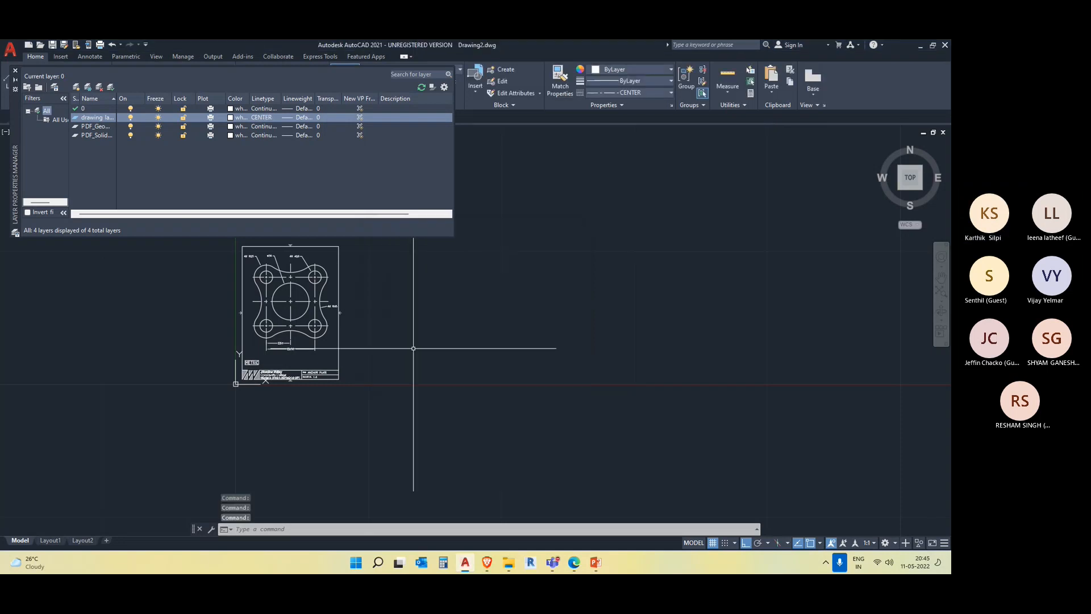
pyautogui.click(260, 118)
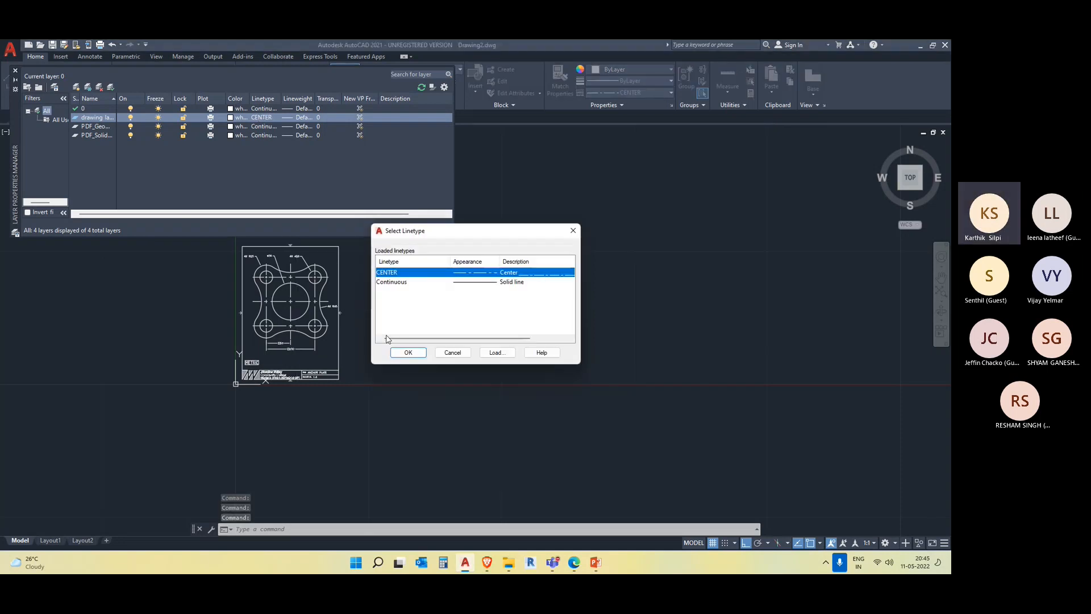
pyautogui.click(408, 353)
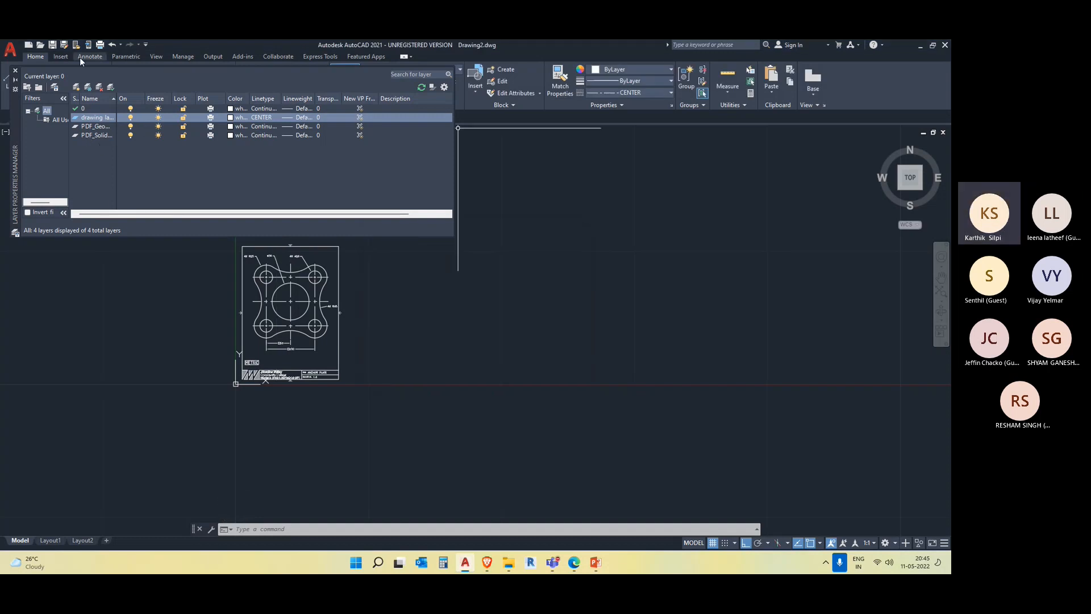
pyautogui.click(16, 71)
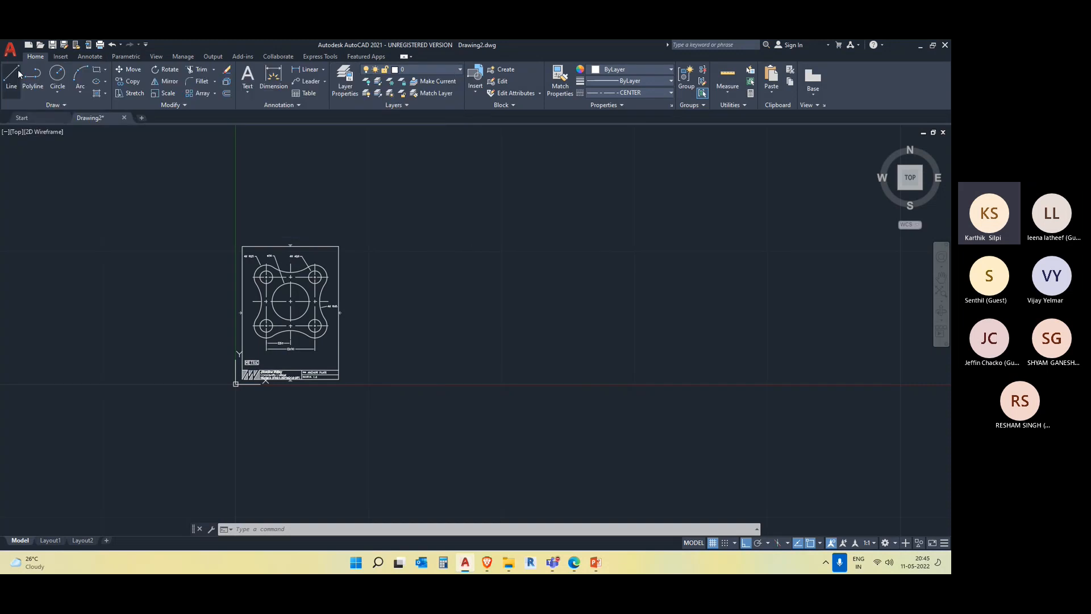
# Make drawing layer the current layer and cancel the running layer-selection command
pyautogui.click(414, 79)
pyautogui.click(415, 70)
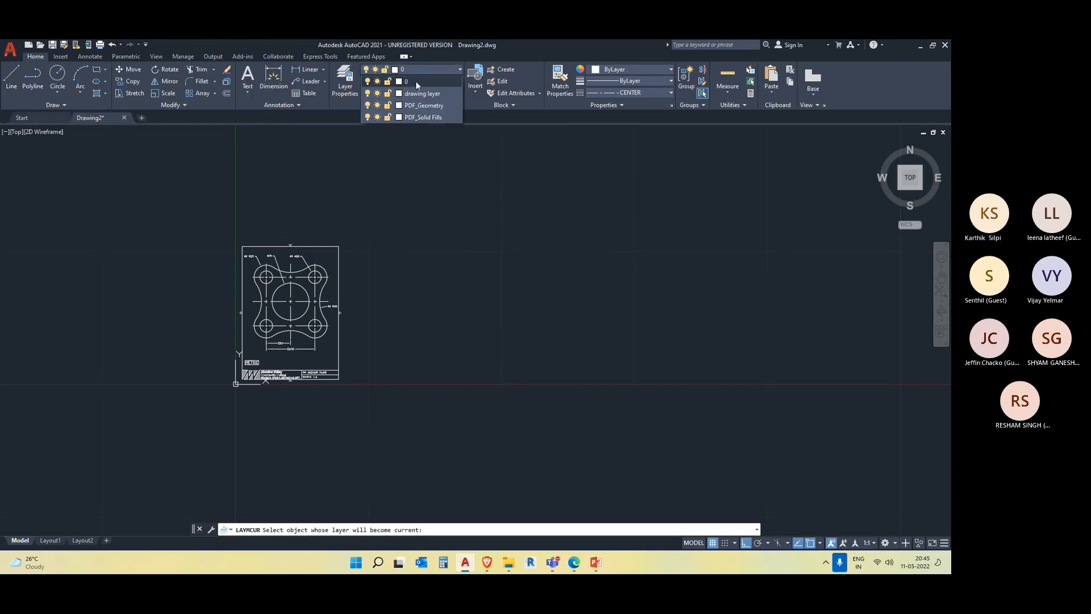
pyautogui.click(427, 95)
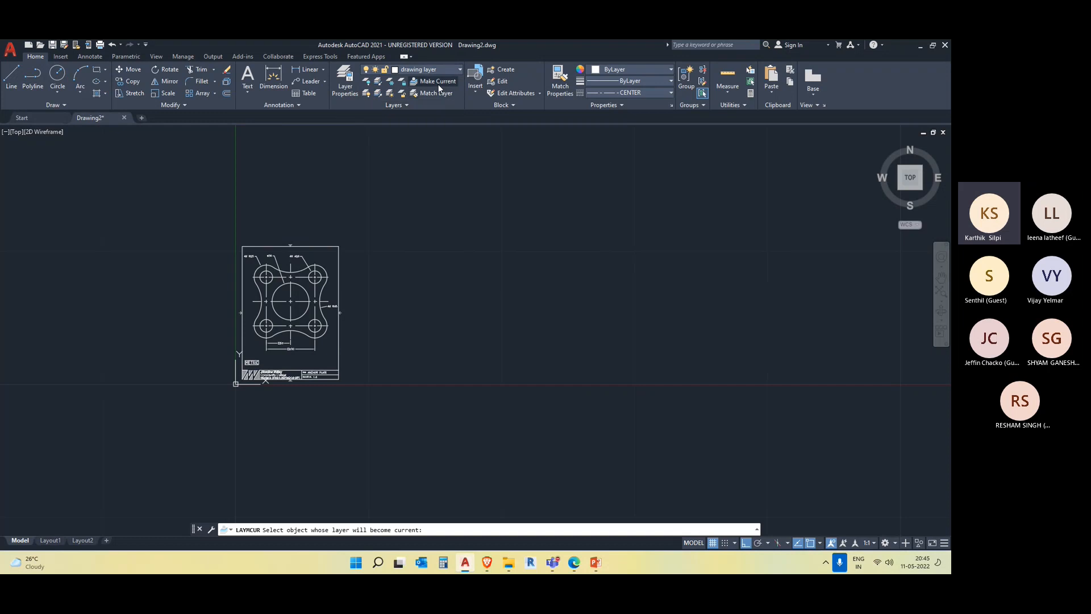
pyautogui.moveTo(545, 246); pyautogui.dragTo(477, 248, button='middle')
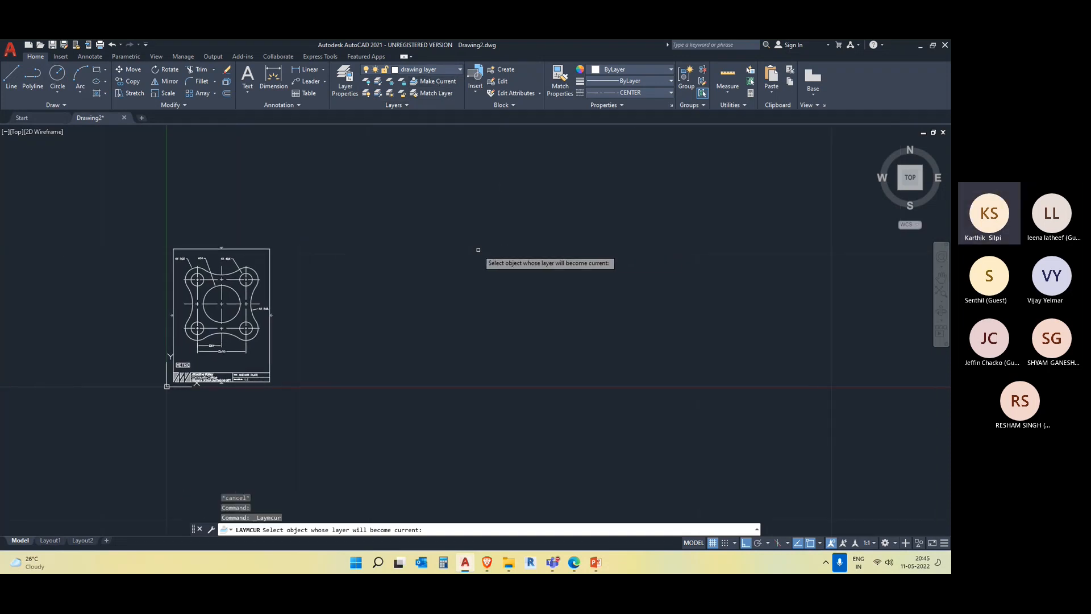
pyautogui.press('Escape')
# Draw a horizontal test line on the drawing layer in the empty area beside the imported anchor plate
pyautogui.press('Return')
pyautogui.click(451, 259)
pyautogui.click(637, 259)
pyautogui.press('Escape')
# Examine the new horizontal line up close and check its layer and linetype properties
pyautogui.scroll(5, 542, 265)
pyautogui.click(541, 265)
pyautogui.click(473, 174)
pyautogui.moveTo(500, 229); pyautogui.dragTo(491, 262, button='middle')
pyautogui.press('Escape')
pyautogui.press('Escape')
pyautogui.click(492, 305)
pyautogui.click(422, 193)
pyautogui.scroll(2, 241, 280)
pyautogui.press('Escape')
pyautogui.scroll(2, 240, 280)
pyautogui.click(414, 69)
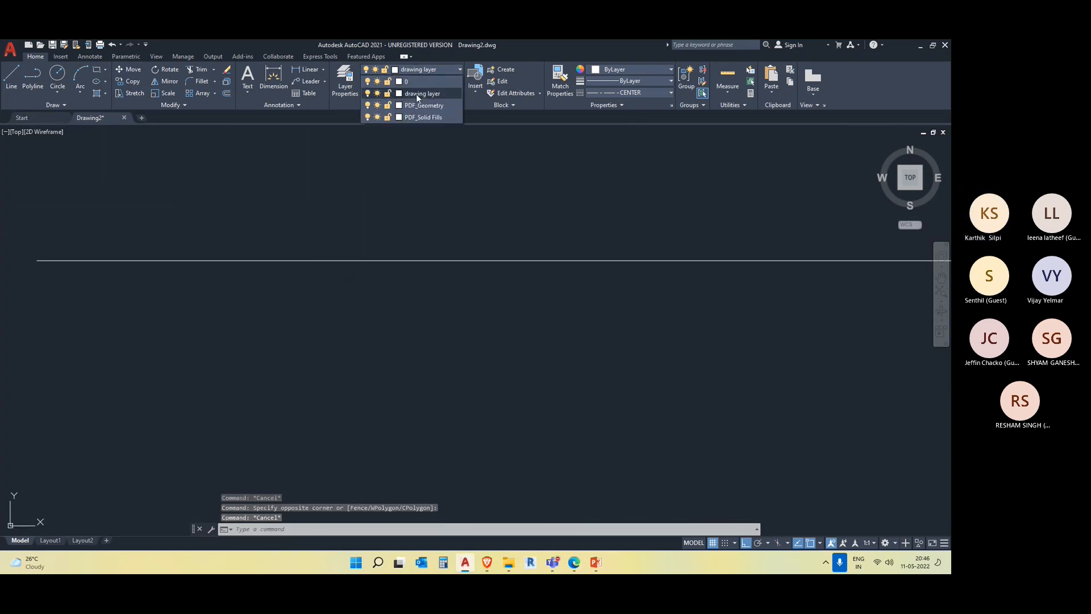
pyautogui.click(386, 206)
pyautogui.press('Escape')
# Check the layer and linetype properties of the imported anchor plate geometry and compare them with the available layers
pyautogui.scroll(-8, 386, 211)
pyautogui.scroll(2, 246, 291)
pyautogui.moveTo(246, 291); pyautogui.dragTo(441, 380, button='middle')
pyautogui.click(458, 391)
pyautogui.click(314, 207)
pyautogui.press('Escape')
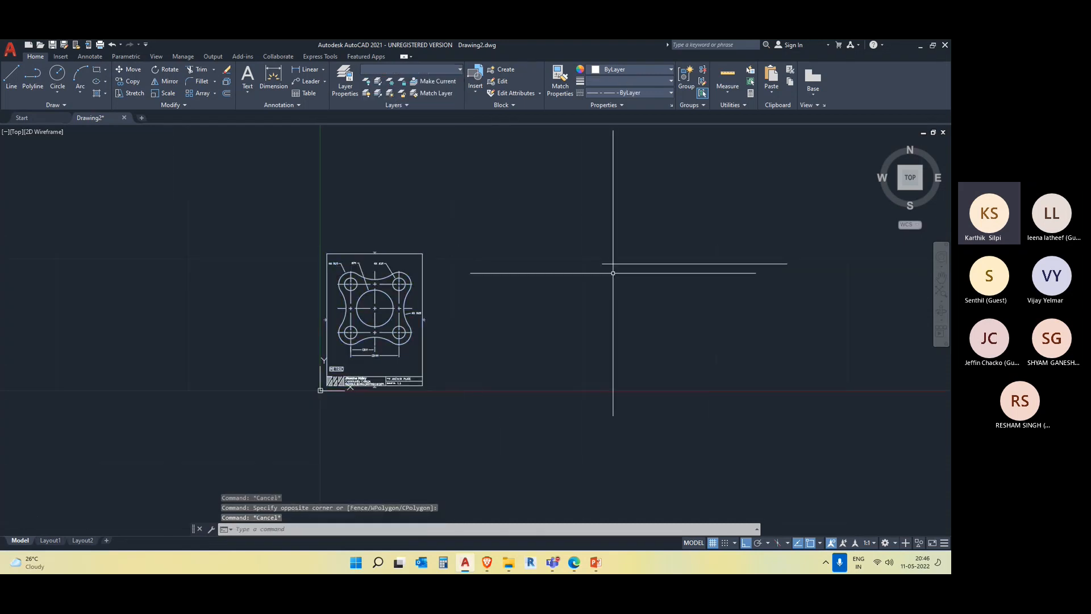
pyautogui.click(684, 279)
pyautogui.press('Escape')
pyautogui.moveTo(726, 287); pyautogui.dragTo(570, 286, button='middle')
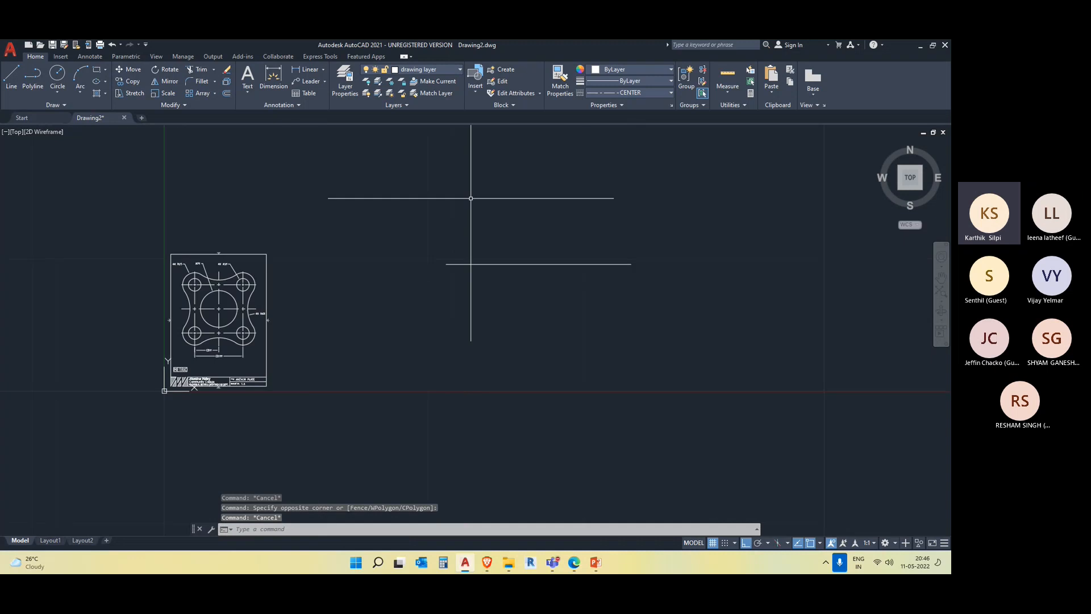
pyautogui.click(428, 70)
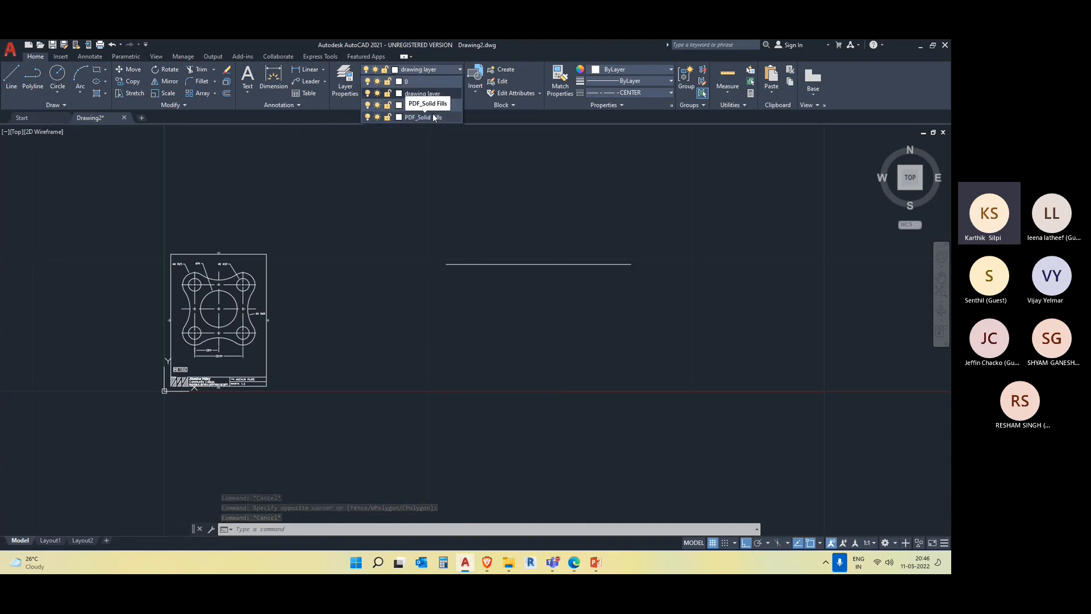
# Erase the horizontal test line drawn on the drawing layer
pyautogui.click(518, 271)
pyautogui.click(490, 248)
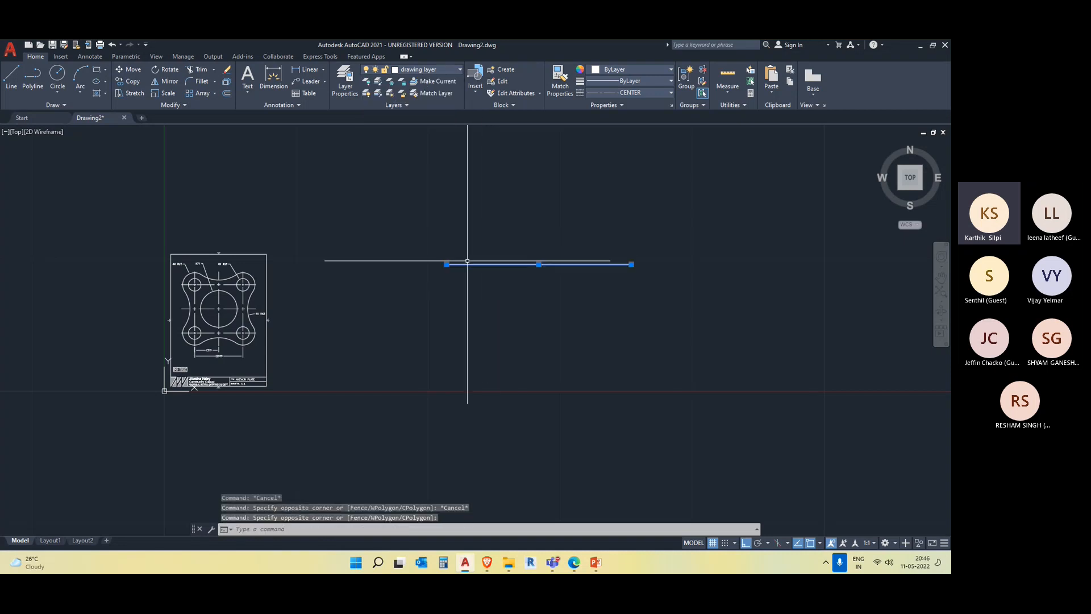
pyautogui.press('Escape')
pyautogui.click(509, 264)
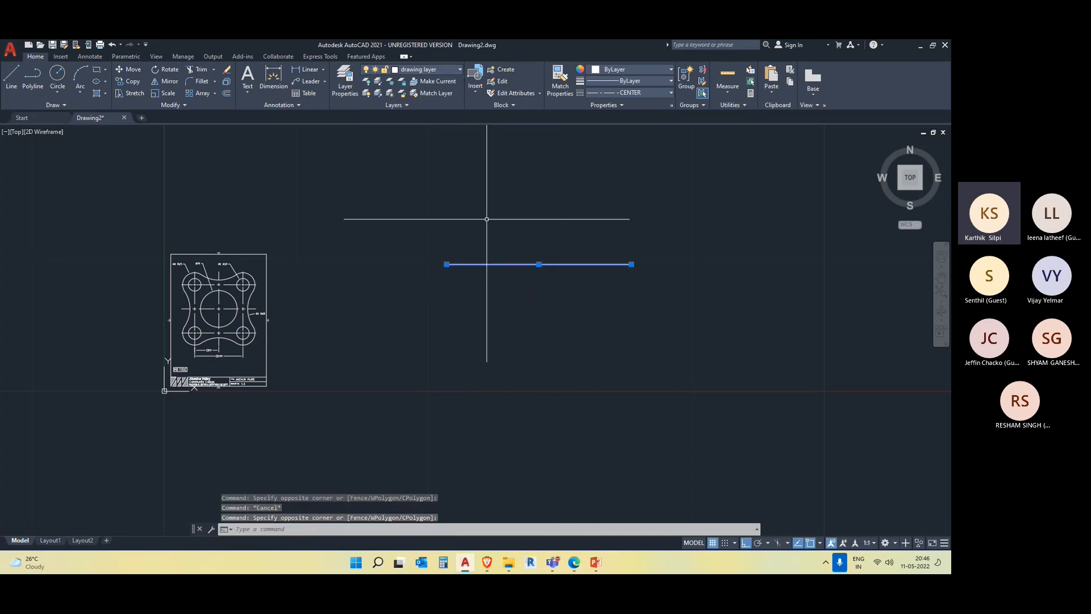
pyautogui.press('Delete')
pyautogui.moveTo(555, 341); pyautogui.dragTo(549, 308, button='middle')
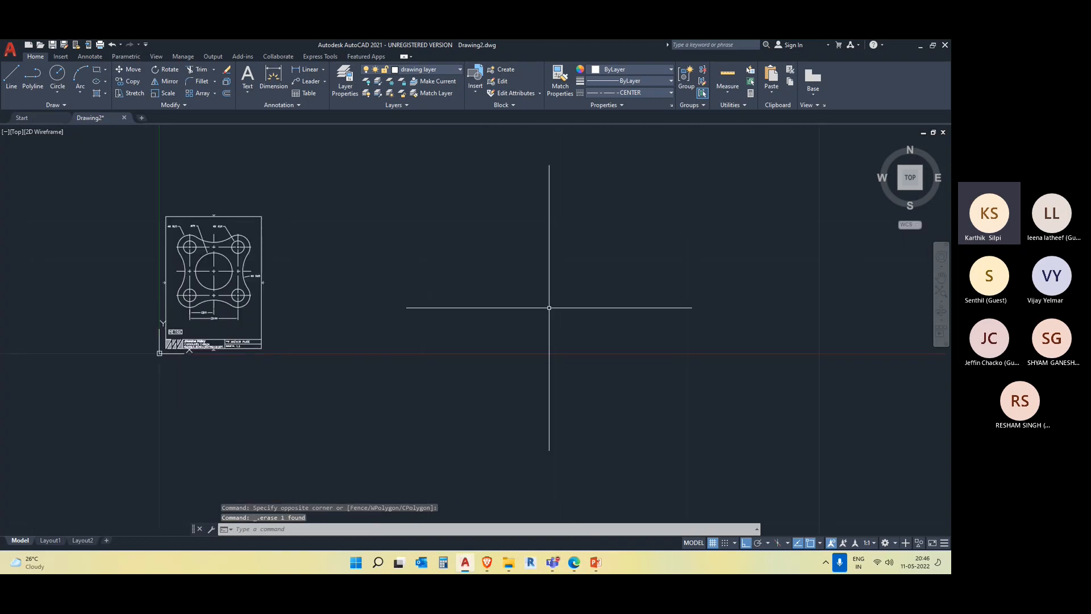
# Draw a long horizontal center line on the drawing layer in the empty area beside the imported anchor plate
pyautogui.write('l')
pyautogui.press('Return')
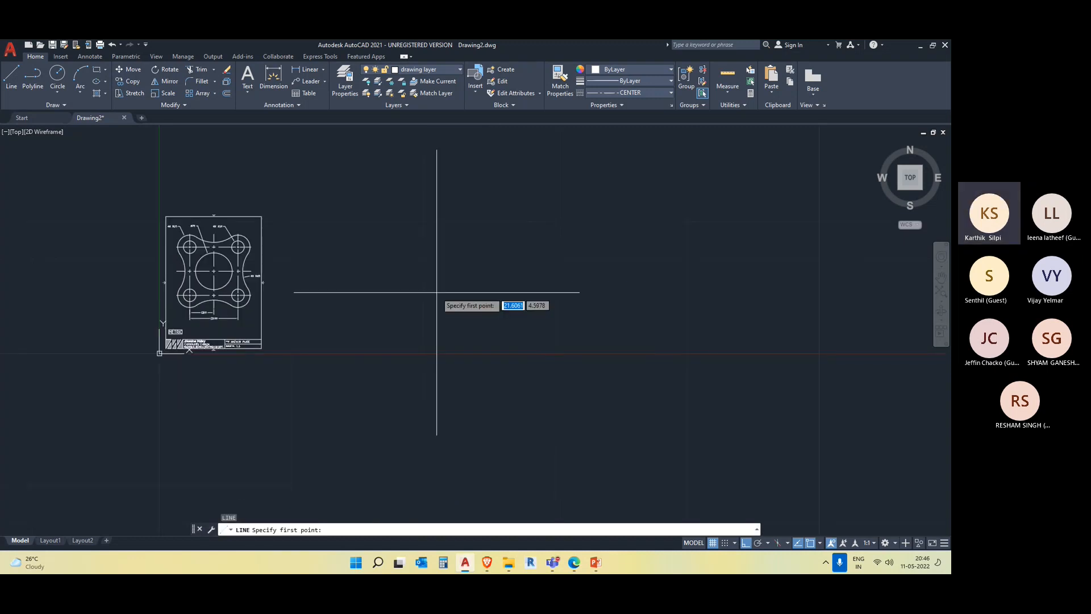
pyautogui.click(400, 273)
pyautogui.click(727, 274)
pyautogui.press('Escape')
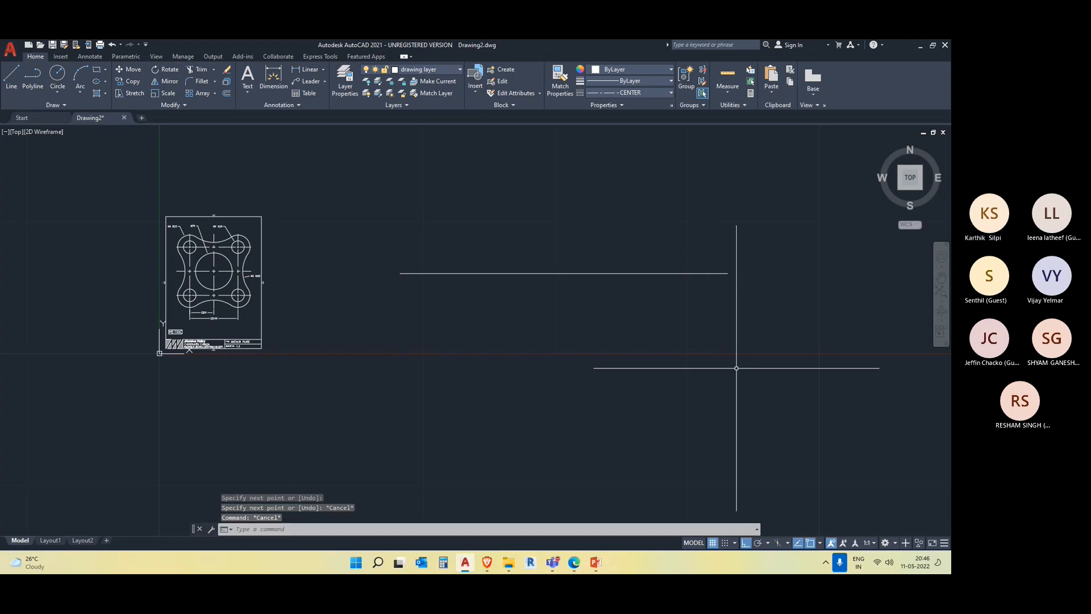
# Draw a short vertical center line upward from about the middle of the horizontal line
pyautogui.write('l')
pyautogui.press('Return')
pyautogui.click(555, 274)
pyautogui.click(550, 213)
pyautogui.press('Escape')
# Stretch both ends of the vertical line so it crosses the horizontal line and extends well above and below it
pyautogui.click(575, 243)
pyautogui.click(551, 246)
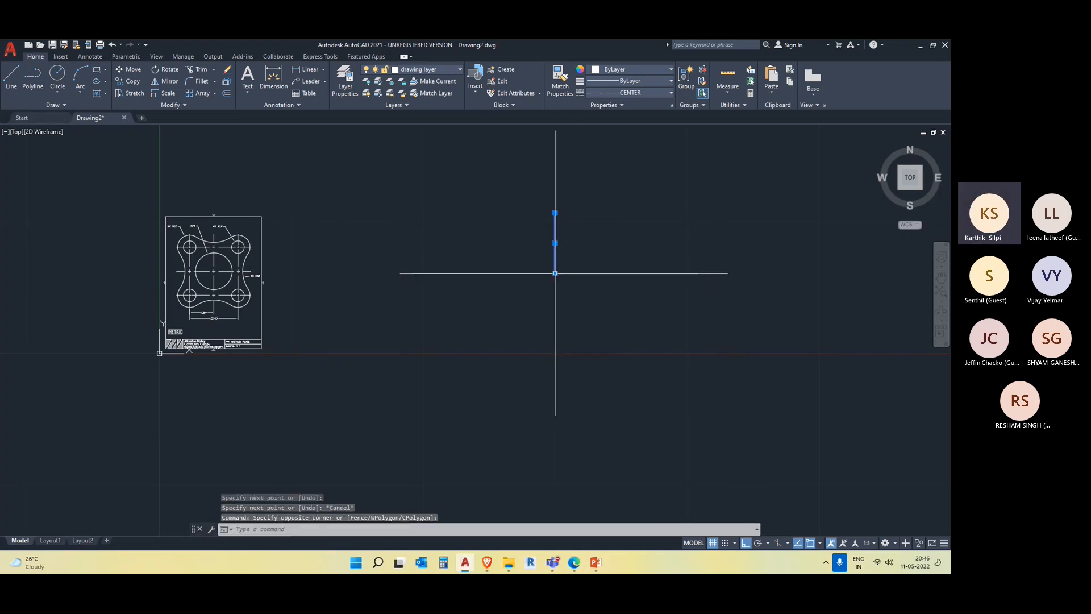
pyautogui.click(555, 273)
pyautogui.click(556, 408)
pyautogui.click(556, 213)
pyautogui.click(555, 163)
pyautogui.press('Escape')
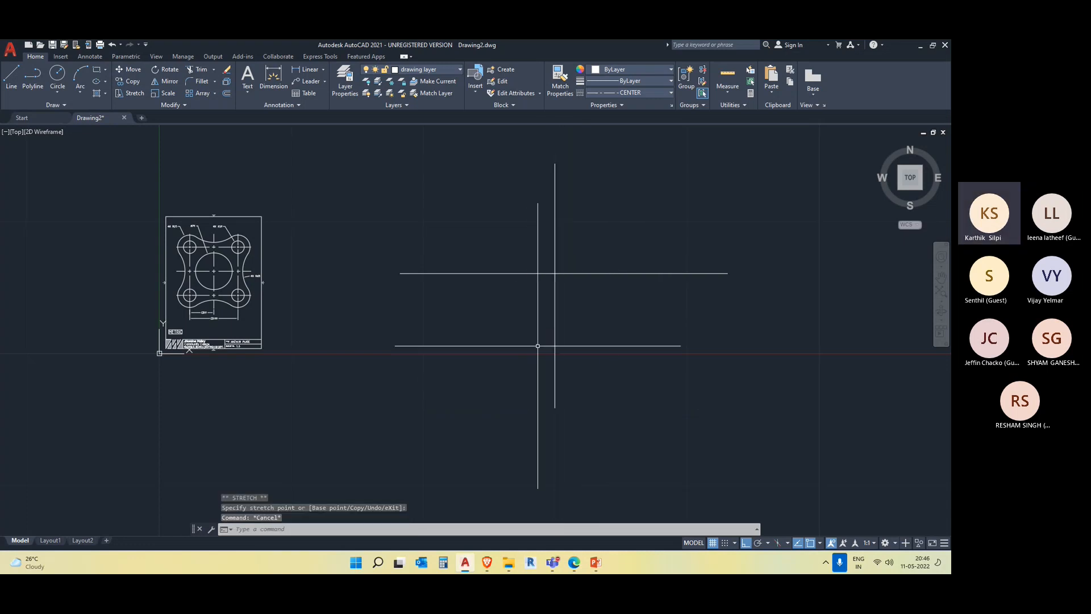
# Examine the radius and diameter callouts along the upper part of the imported anchor plate
pyautogui.scroll(2, 236, 346)
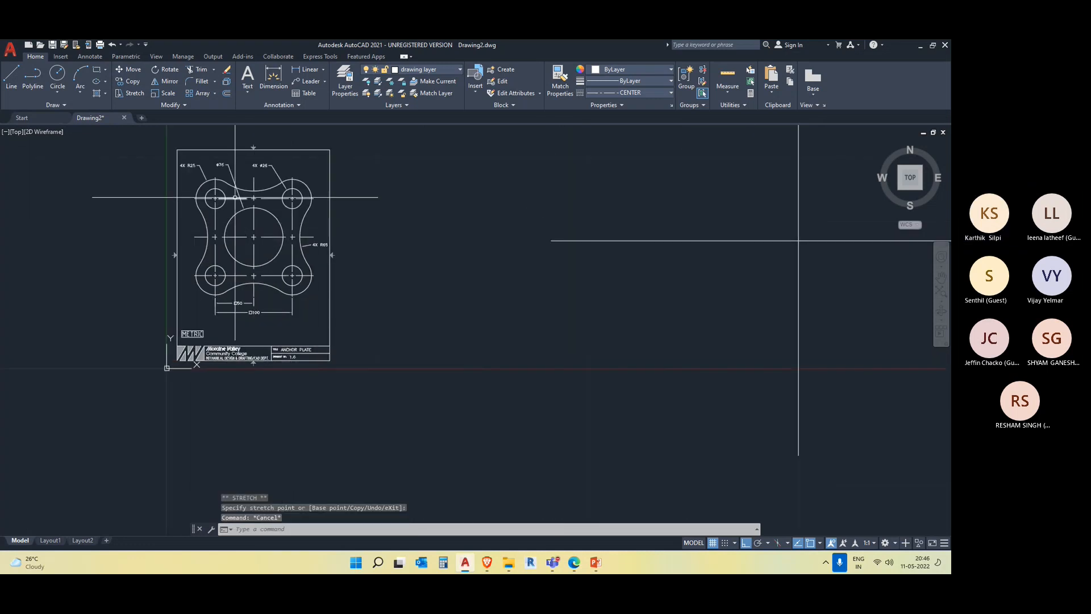
pyautogui.scroll(2, 284, 217)
pyautogui.moveTo(284, 217); pyautogui.dragTo(283, 269, button='middle')
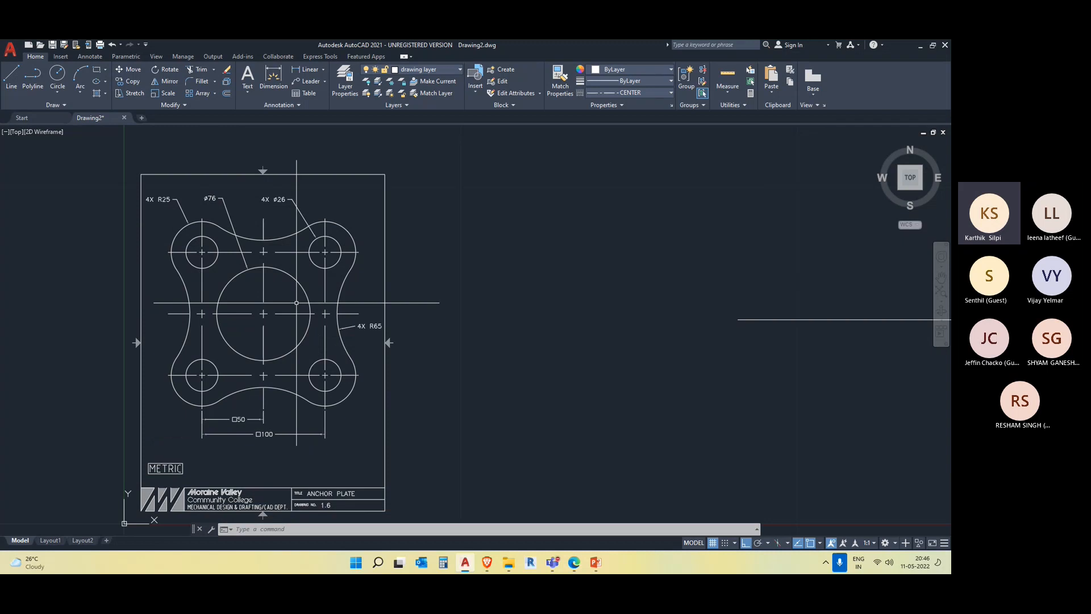
pyautogui.scroll(6, 216, 198)
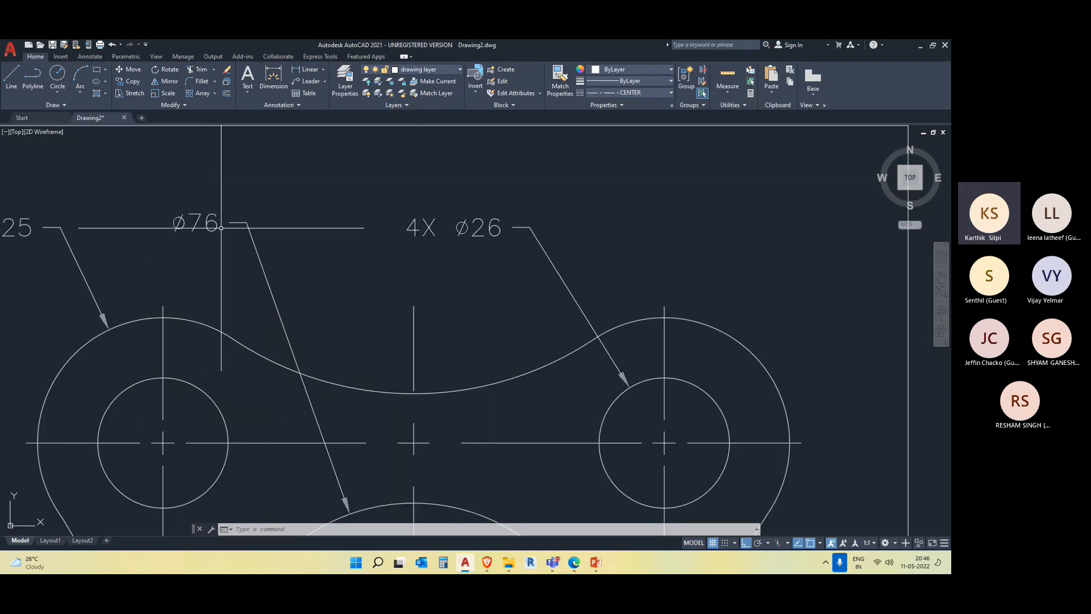
pyautogui.scroll(-5, 221, 227)
pyautogui.scroll(4, 215, 231)
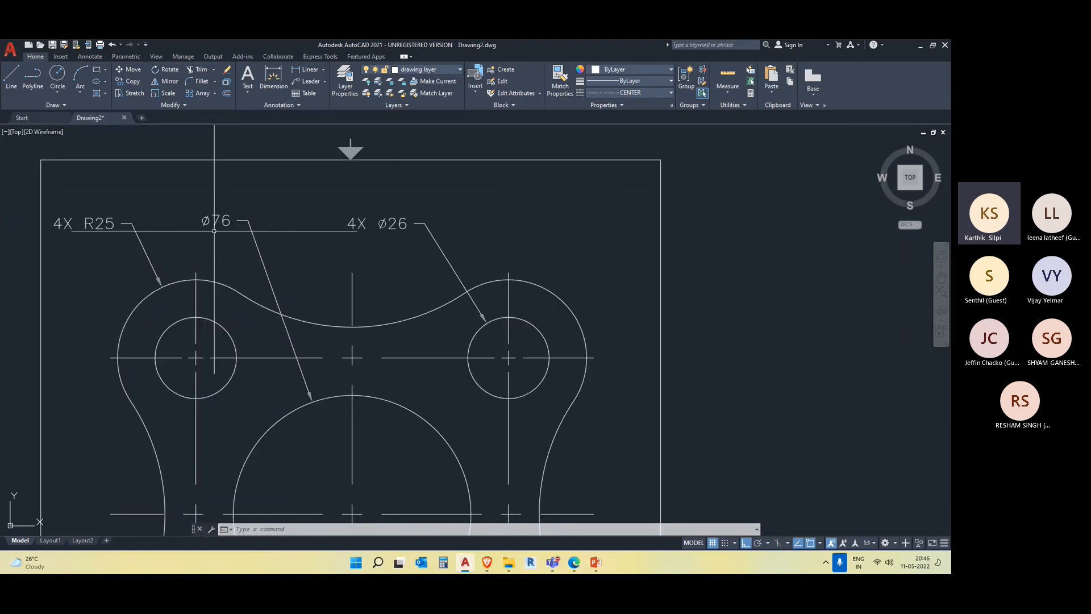
pyautogui.scroll(-5, 214, 230)
pyautogui.moveTo(787, 305); pyautogui.dragTo(680, 278, button='middle')
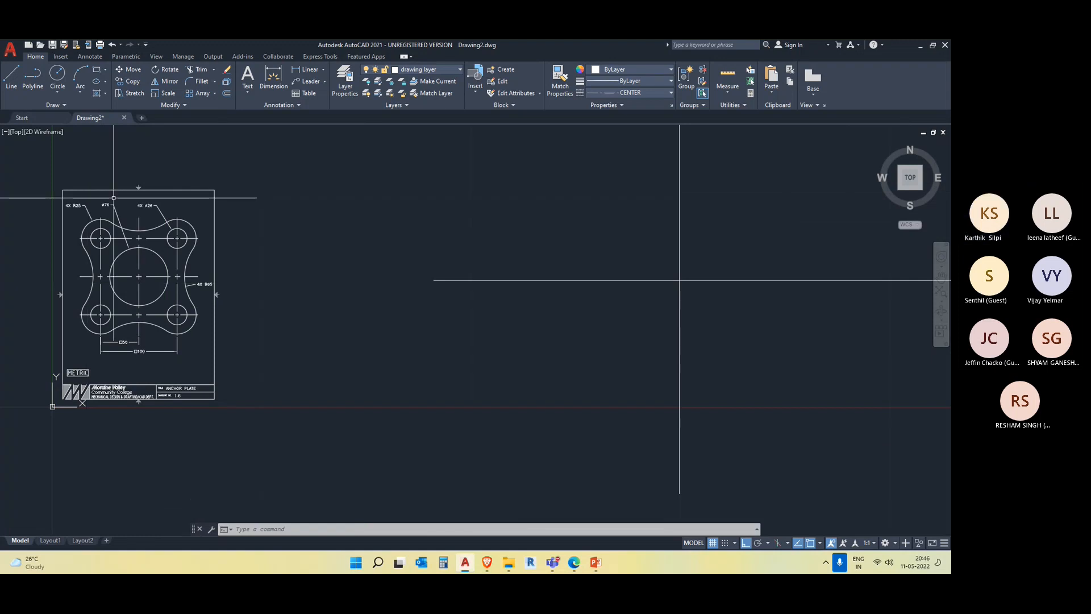
# Examine the hole-spacing dimensions, the METRIC note and the title block of the imported anchor plate
pyautogui.scroll(5, 75, 262)
pyautogui.scroll(-5, 496, 309)
pyautogui.scroll(5, 483, 433)
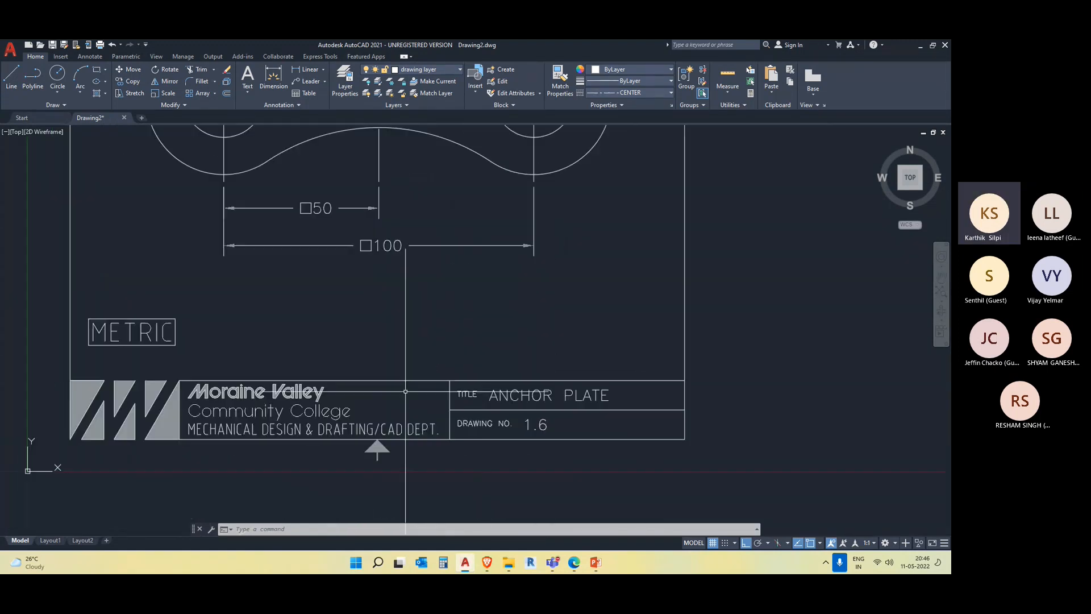
pyautogui.scroll(-5, 438, 332)
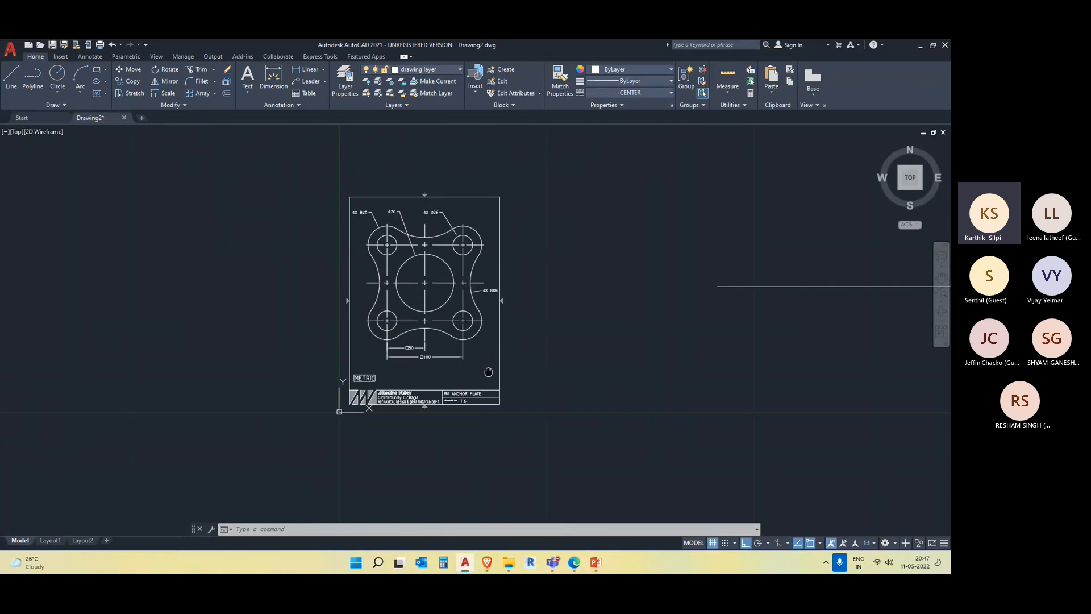
pyautogui.scroll(4, 348, 352)
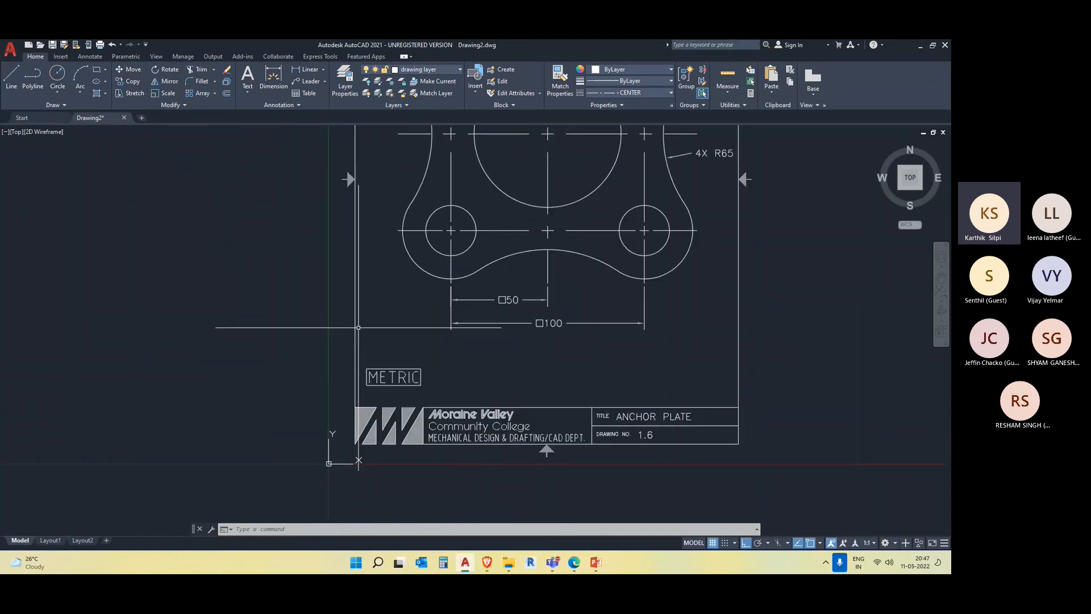
pyautogui.scroll(-4, 358, 327)
pyautogui.moveTo(467, 251); pyautogui.dragTo(404, 282, button='middle')
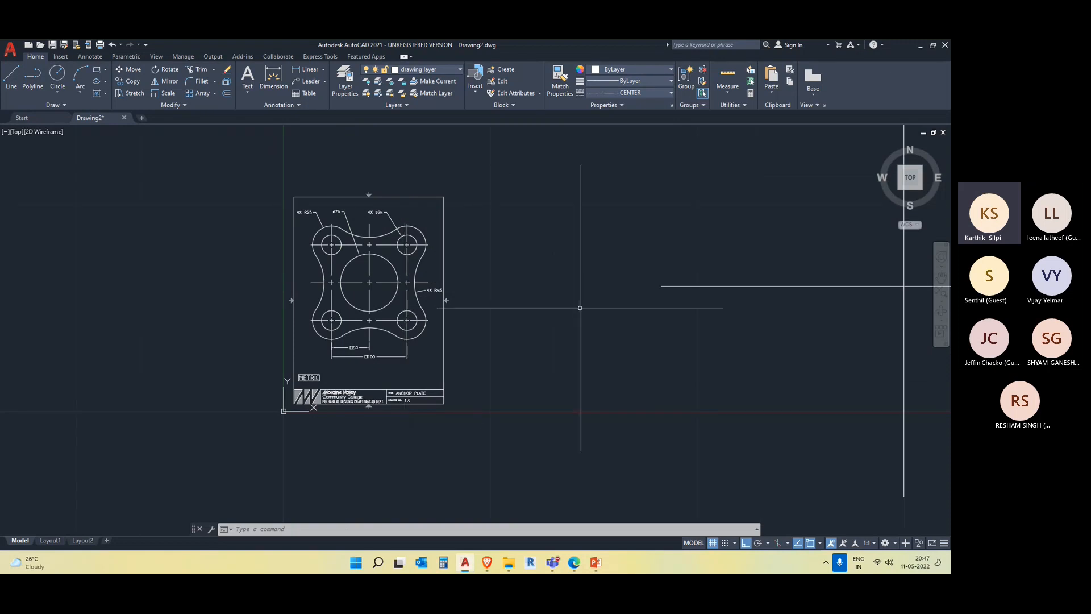
pyautogui.moveTo(580, 305); pyautogui.dragTo(560, 312, button='middle')
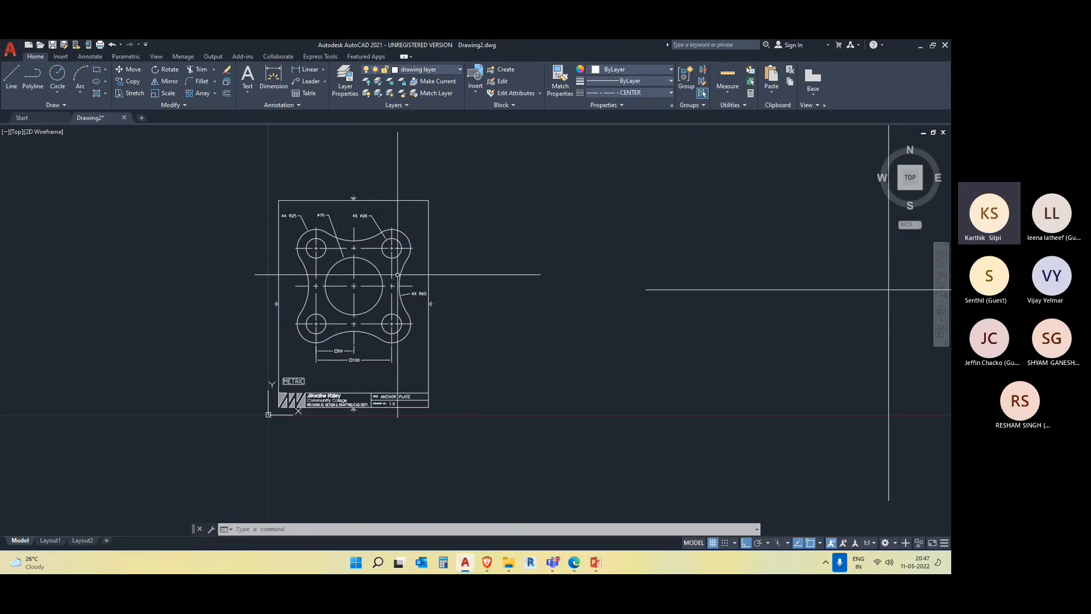
pyautogui.scroll(2, 293, 233)
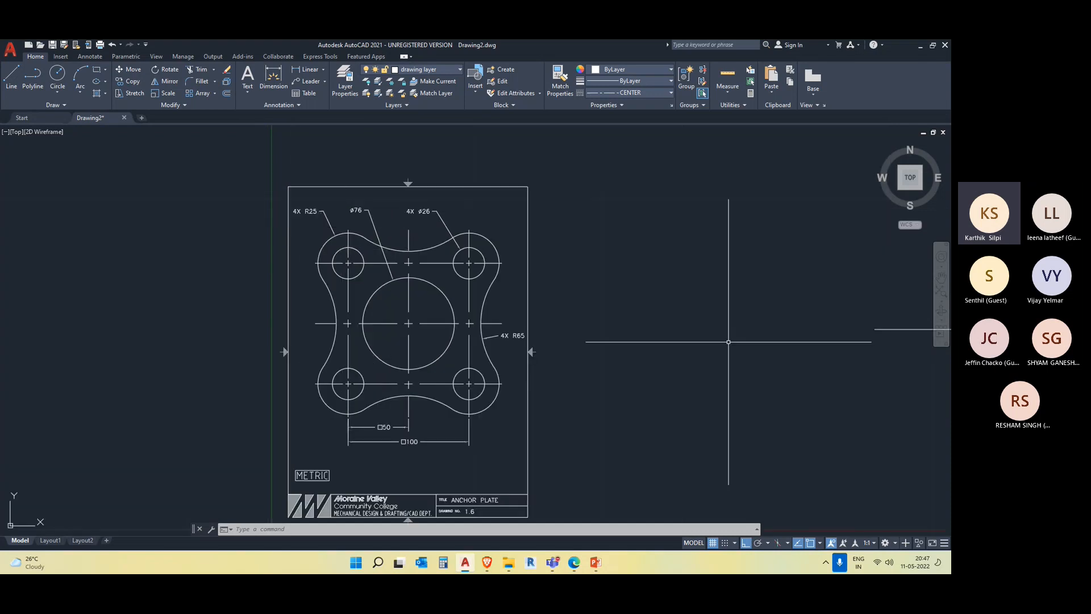
pyautogui.moveTo(731, 341); pyautogui.dragTo(341, 273, button='middle')
pyautogui.scroll(-2, 364, 296)
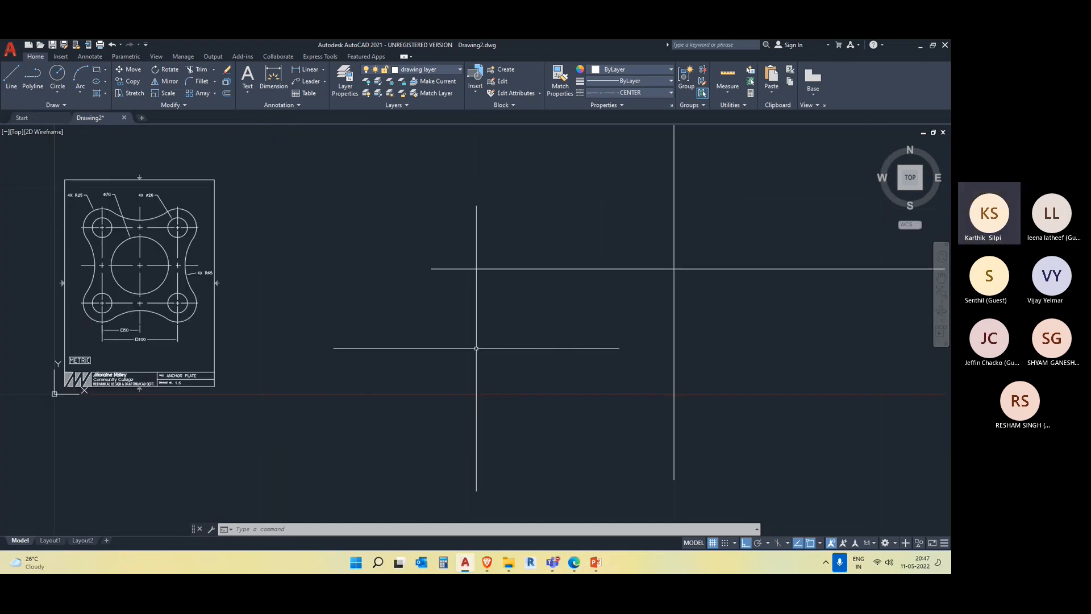
# Review the central circle's diameter callout and the neighbouring corner arc and hole callouts up close
pyautogui.scroll(2, 71, 205)
pyautogui.moveTo(70, 205); pyautogui.dragTo(139, 253, button='middle')
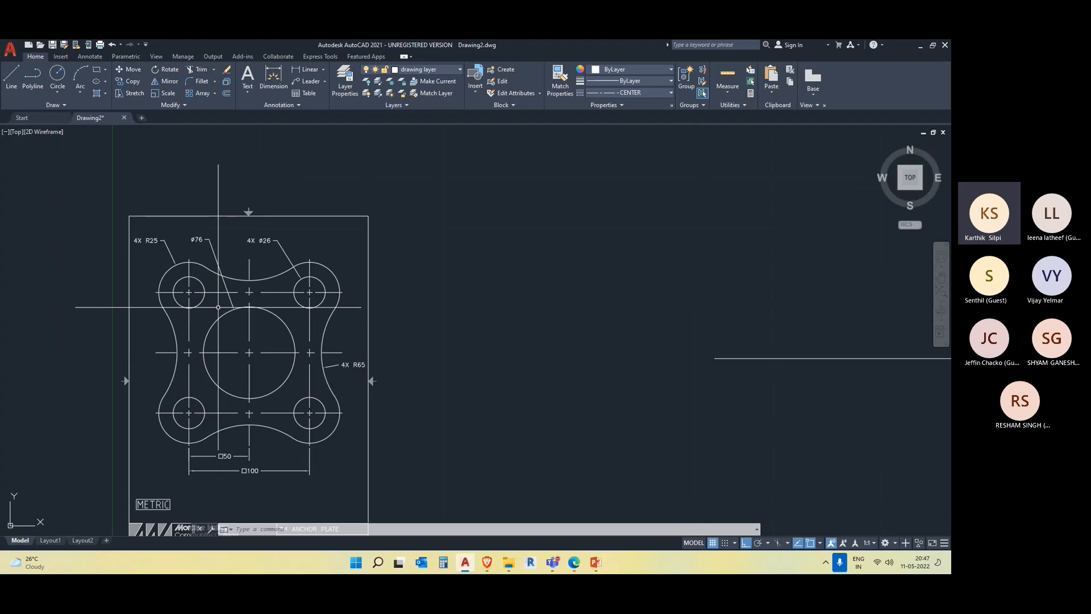
pyautogui.scroll(5, 171, 250)
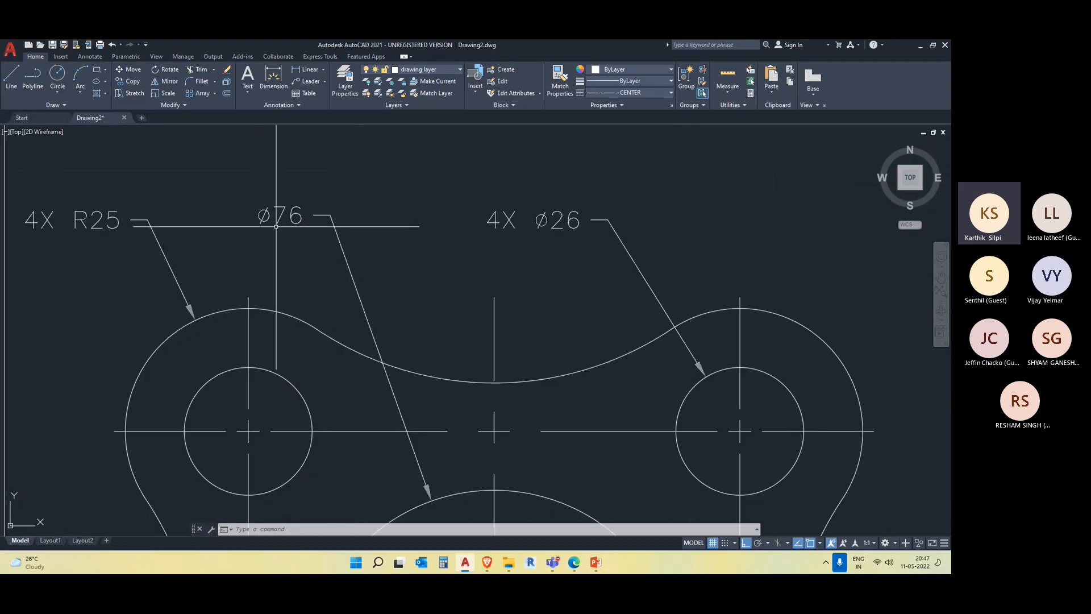
pyautogui.scroll(4, 74, 223)
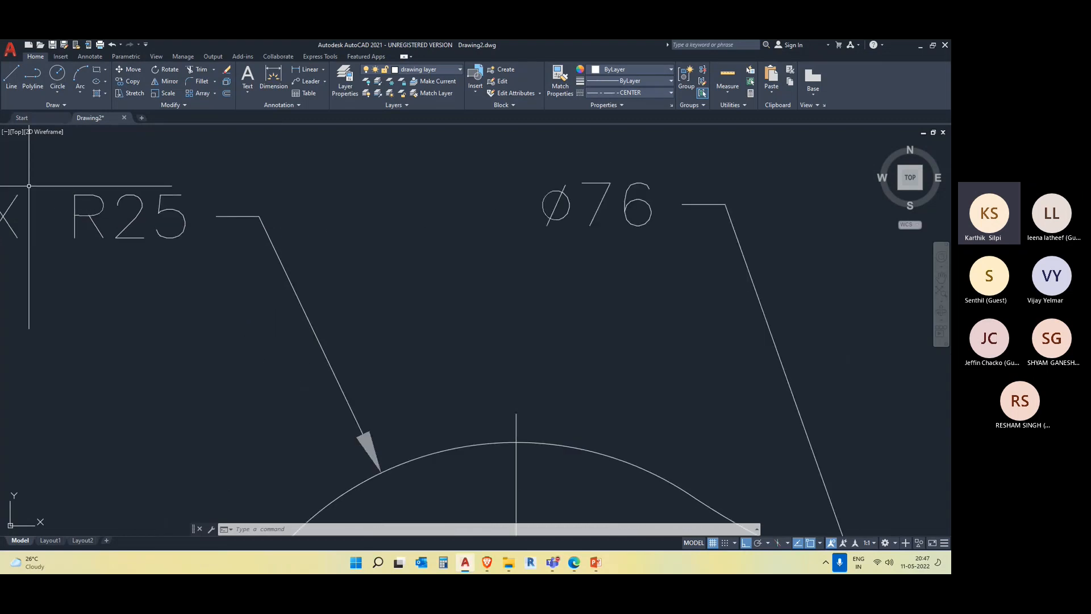
pyautogui.scroll(-4, 195, 288)
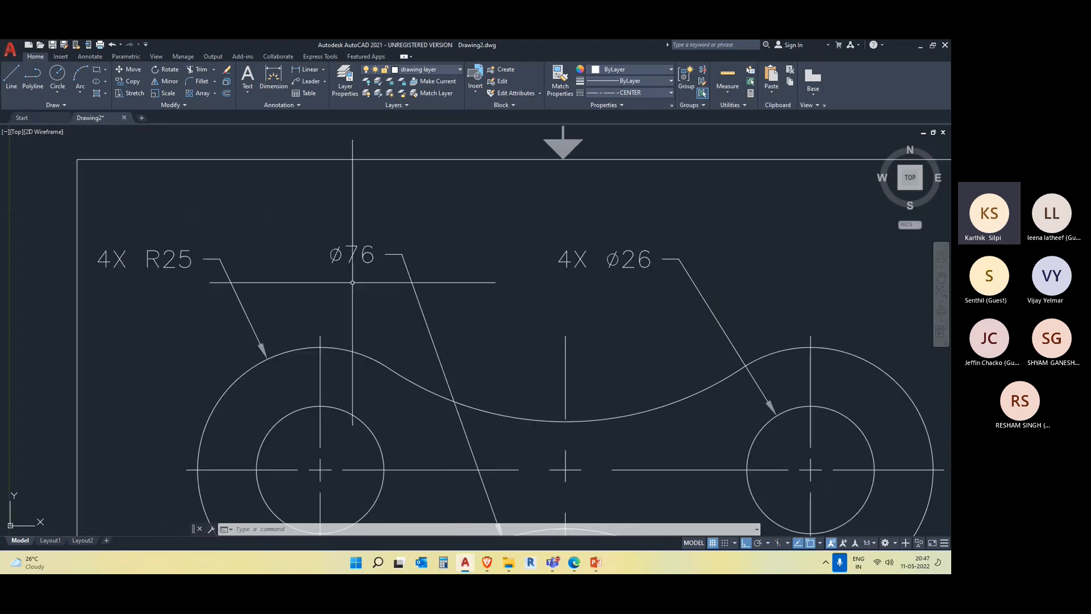
pyautogui.scroll(2, 340, 243)
pyautogui.scroll(-2, 341, 245)
pyautogui.moveTo(456, 358)
pyautogui.mouseDown(button='middle')
pyautogui.moveTo(423, 273)
pyautogui.moveTo(375, 270)
pyautogui.mouseUp(button='middle')
pyautogui.scroll(-6, 423, 273)
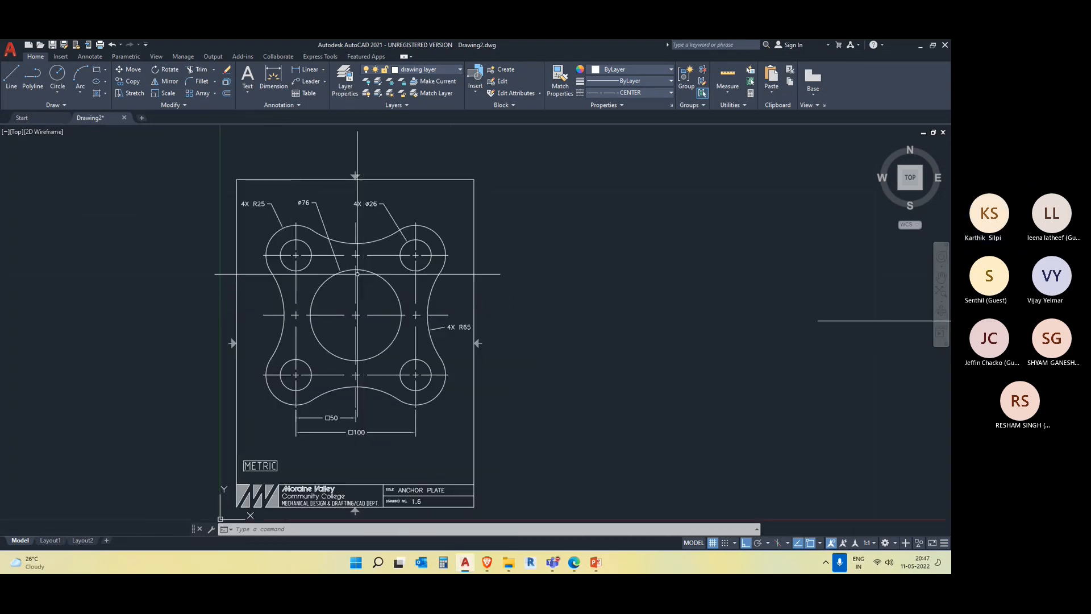
# Draw a circle of radius 76 centered on the intersection of the two center lines
pyautogui.scroll(-2, 383, 358)
pyautogui.moveTo(727, 413); pyautogui.dragTo(409, 373, button='middle')
pyautogui.write('c')
pyautogui.press('Return')
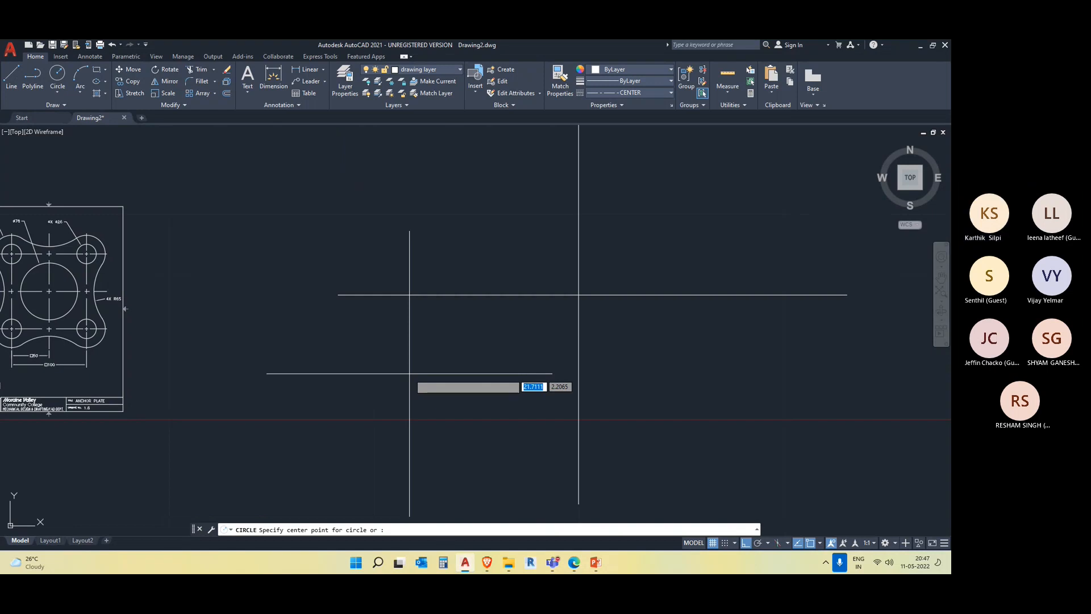
pyautogui.click(579, 295)
pyautogui.write('76')
pyautogui.press('Return')
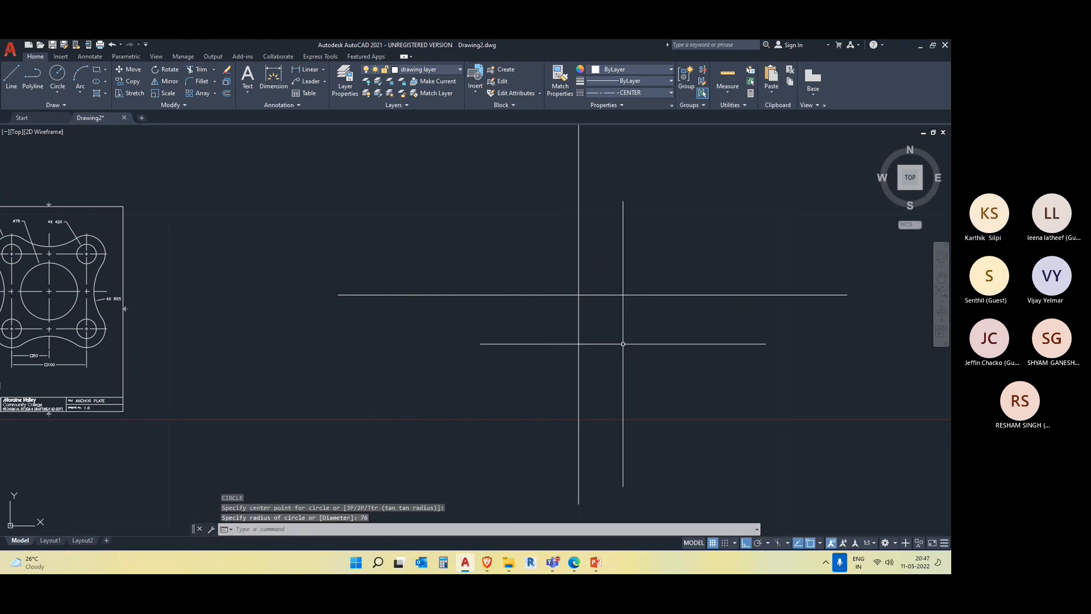
# Erase the oversized circle of radius 76
pyautogui.scroll(-5, 623, 343)
pyautogui.click(842, 339)
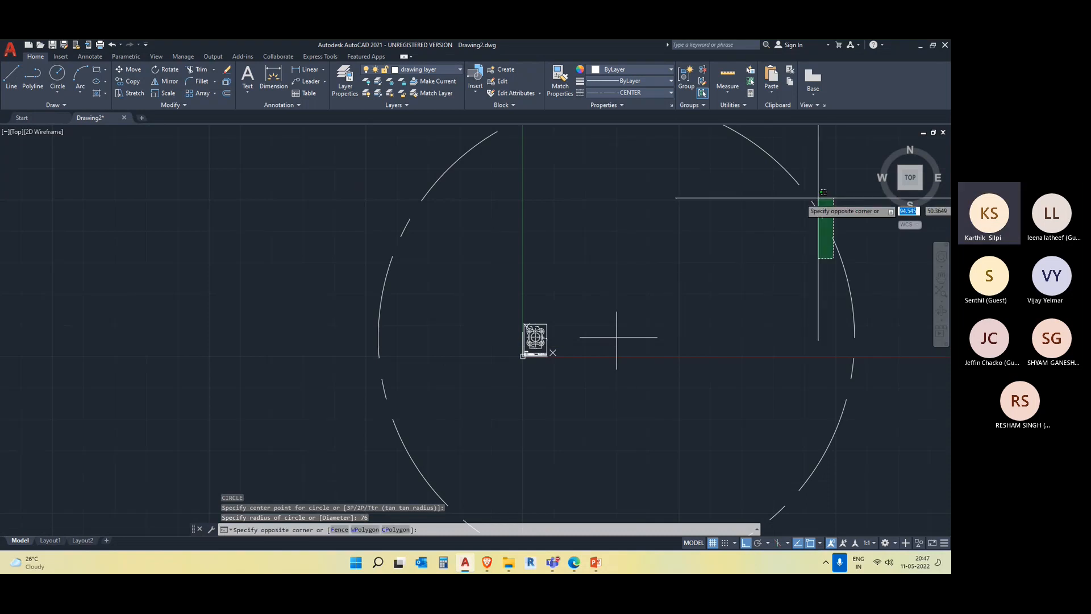
pyautogui.click(818, 198)
pyautogui.press('Delete')
# Check the drawing's length type, precision and insertion scale units without changing them
pyautogui.scroll(5, 497, 334)
pyautogui.moveTo(738, 370); pyautogui.dragTo(626, 391, button='middle')
pyautogui.write('UN')
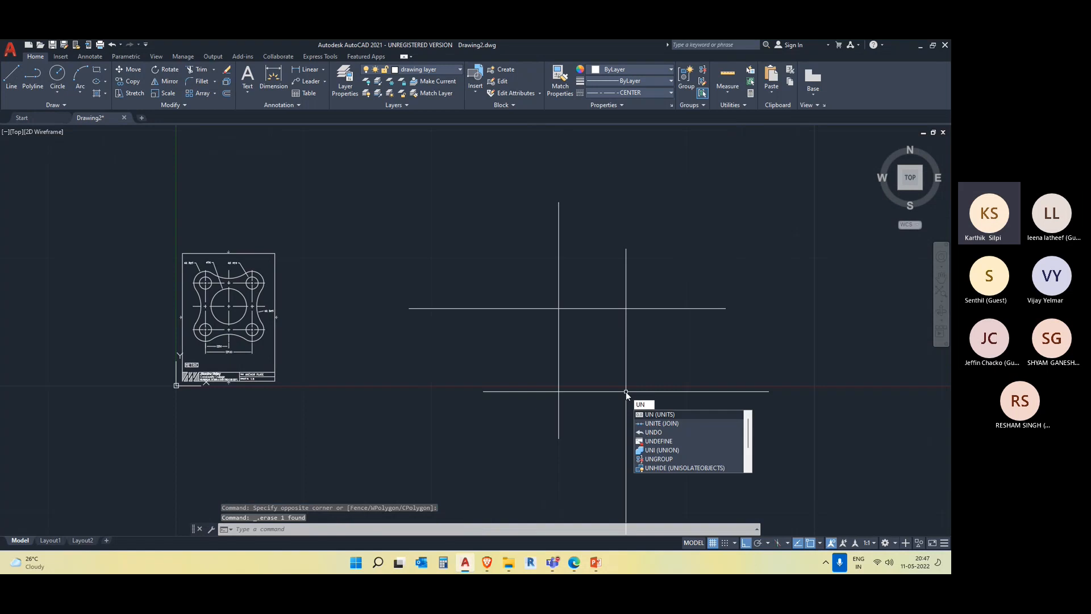
pyautogui.press('Return')
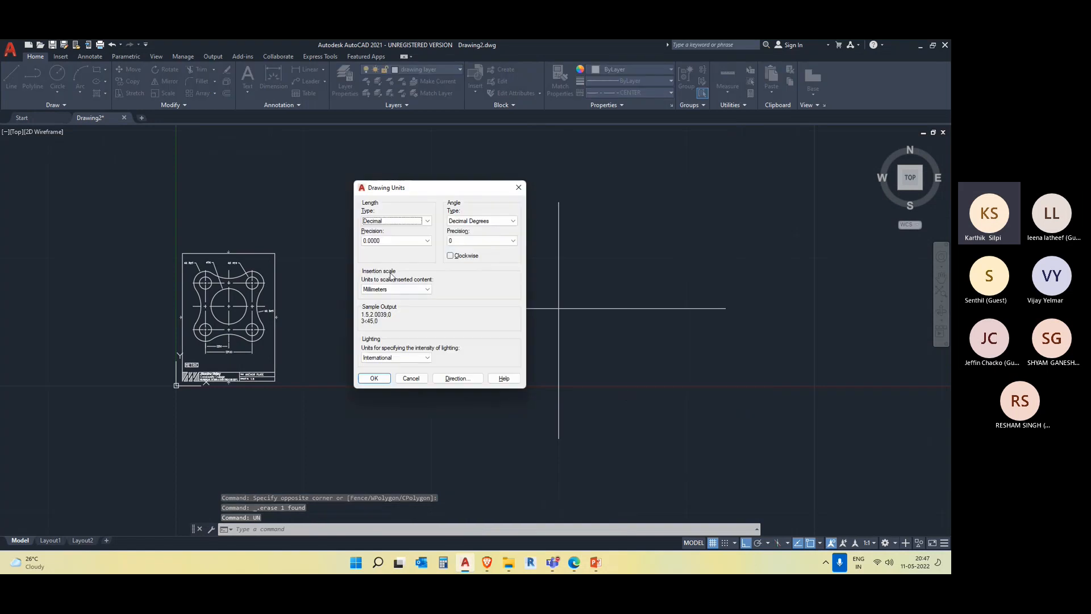
pyautogui.click(522, 187)
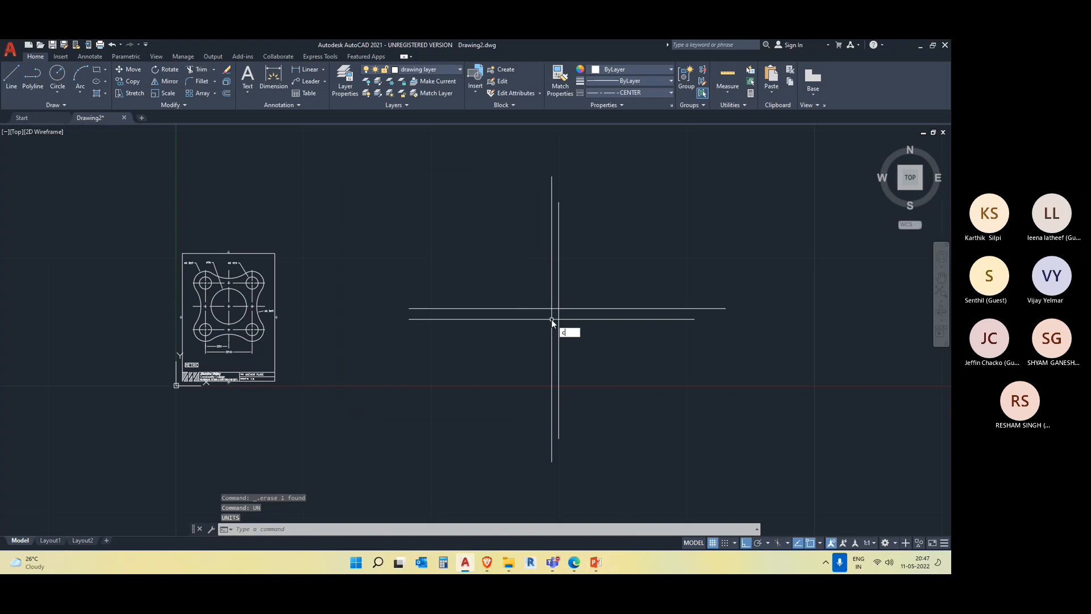
pyautogui.press('Return')
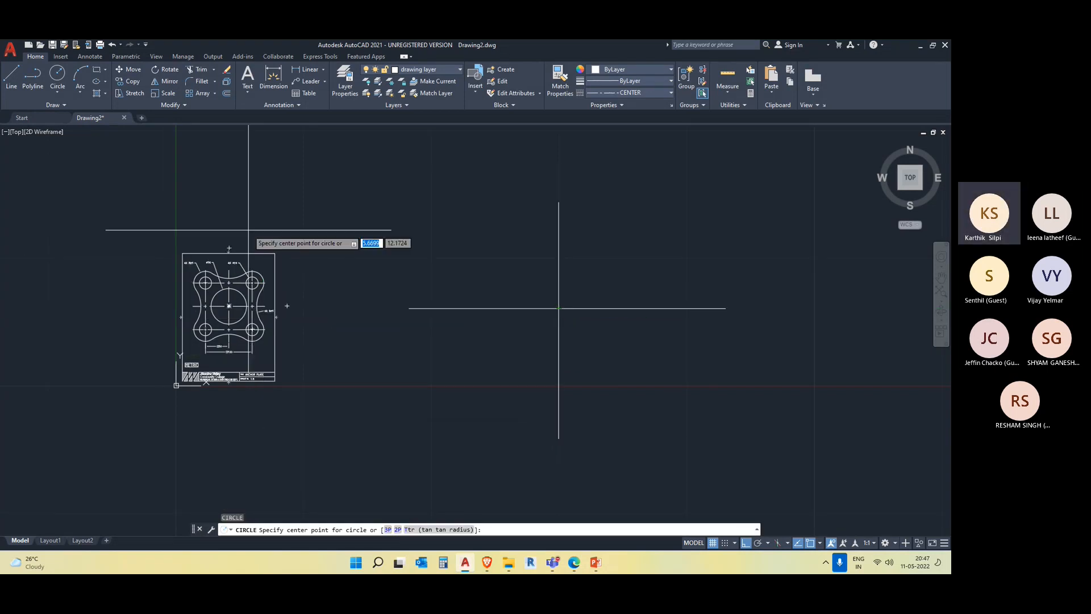
pyautogui.scroll(4, 188, 288)
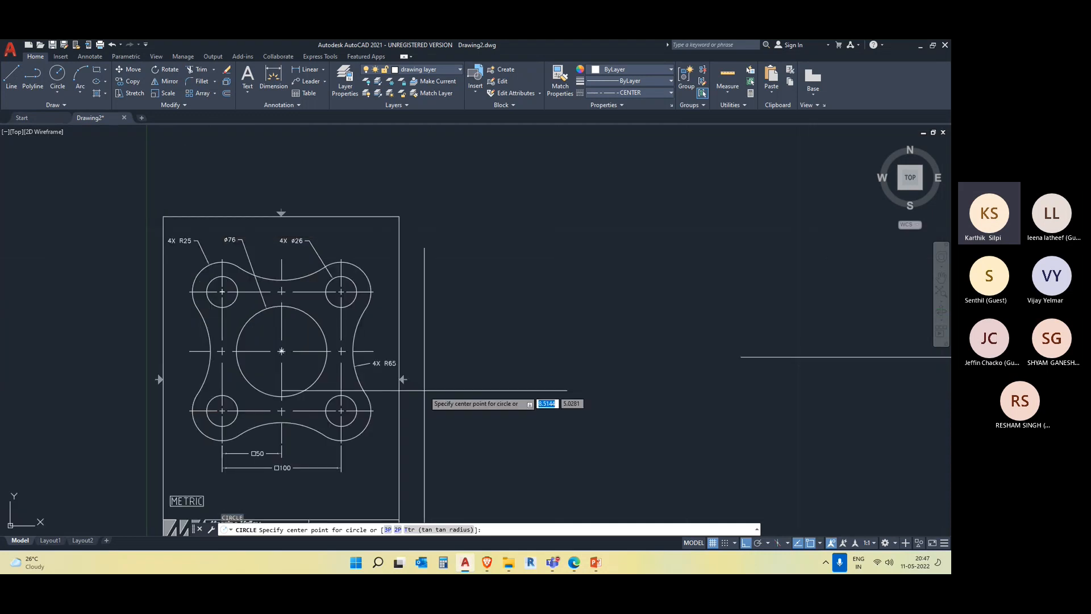
pyautogui.scroll(-4, 283, 397)
pyautogui.moveTo(571, 358); pyautogui.dragTo(378, 304, button='middle')
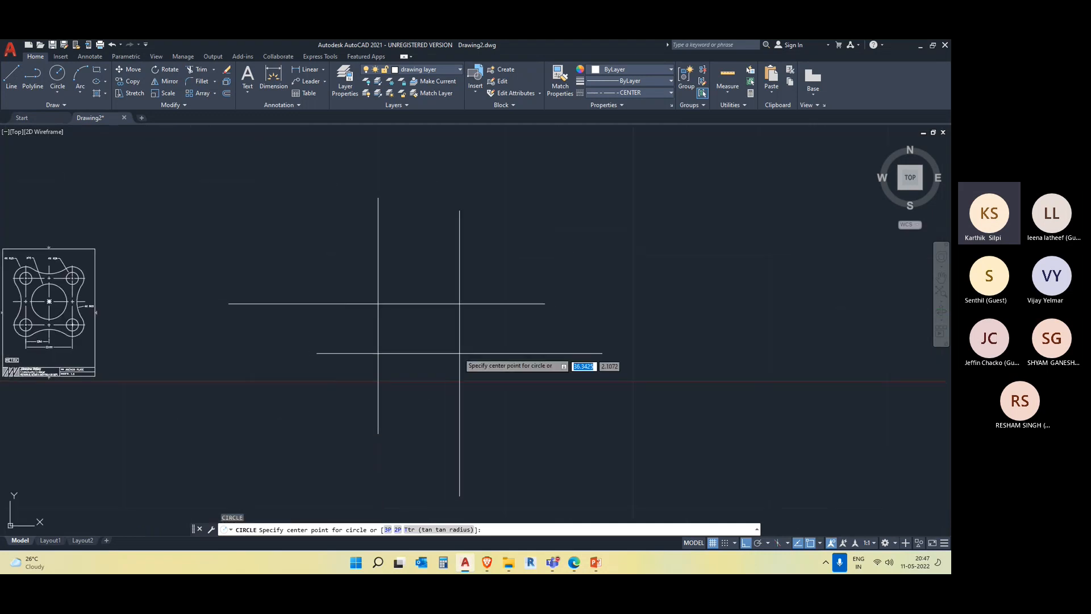
pyautogui.scroll(5, 193, 336)
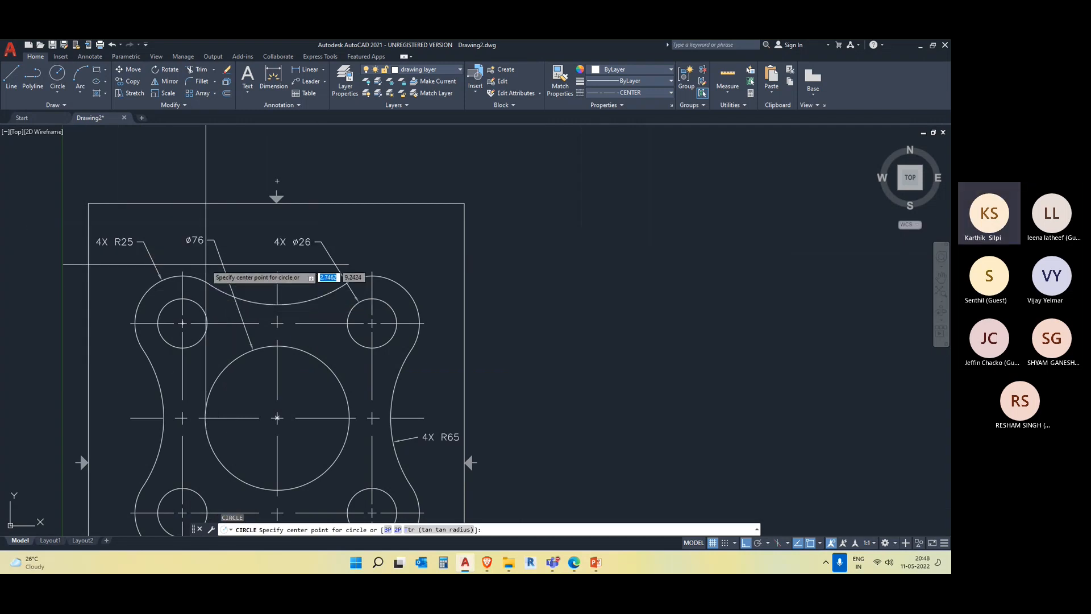
pyautogui.scroll(-2, 214, 279)
pyautogui.scroll(-4, 215, 267)
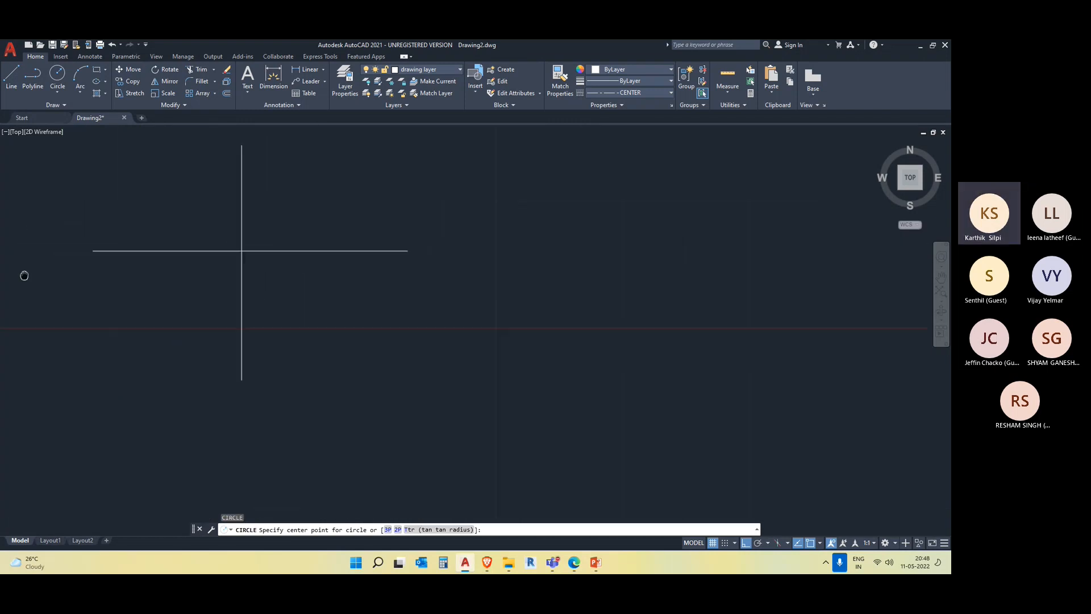
pyautogui.press('Escape')
# Move both center lines horizontally farther away from the imported anchor plate and turn Ortho mode off
pyautogui.moveTo(626, 369); pyautogui.dragTo(315, 312, button='middle')
pyautogui.click(315, 312)
pyautogui.click(214, 217)
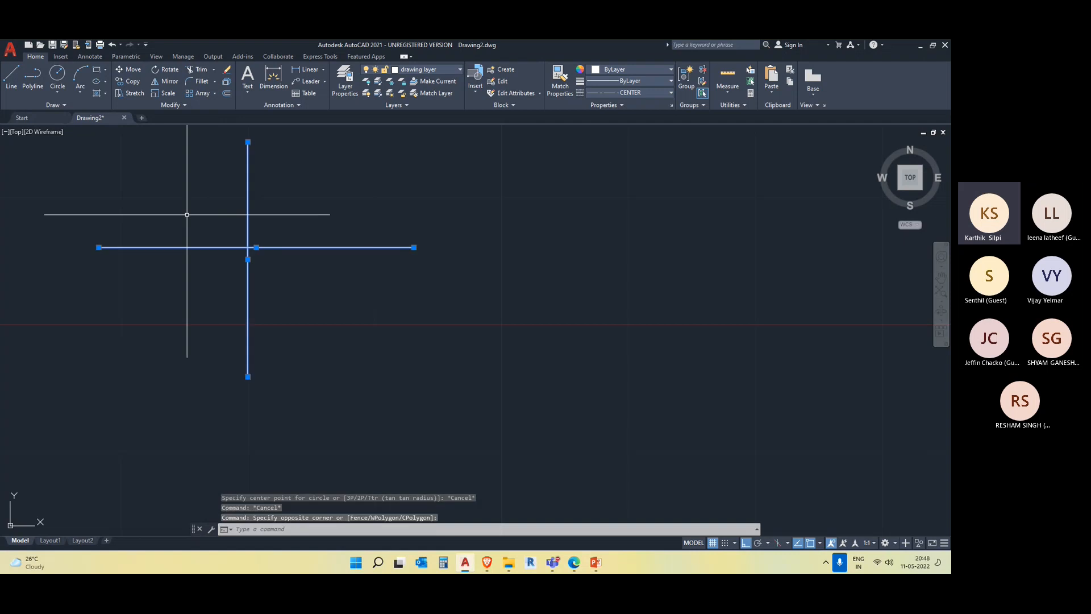
pyautogui.write('m')
pyautogui.press('Return')
pyautogui.scroll(-3, 337, 304)
pyautogui.click(341, 320)
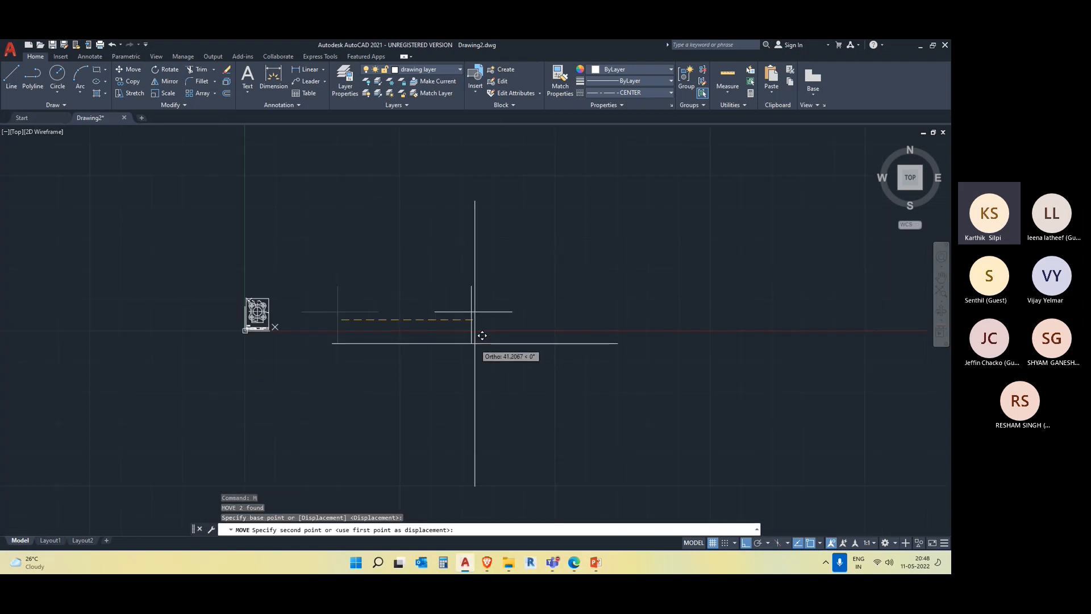
pyautogui.click(671, 313)
pyautogui.press('F8')
pyautogui.scroll(5, 258, 319)
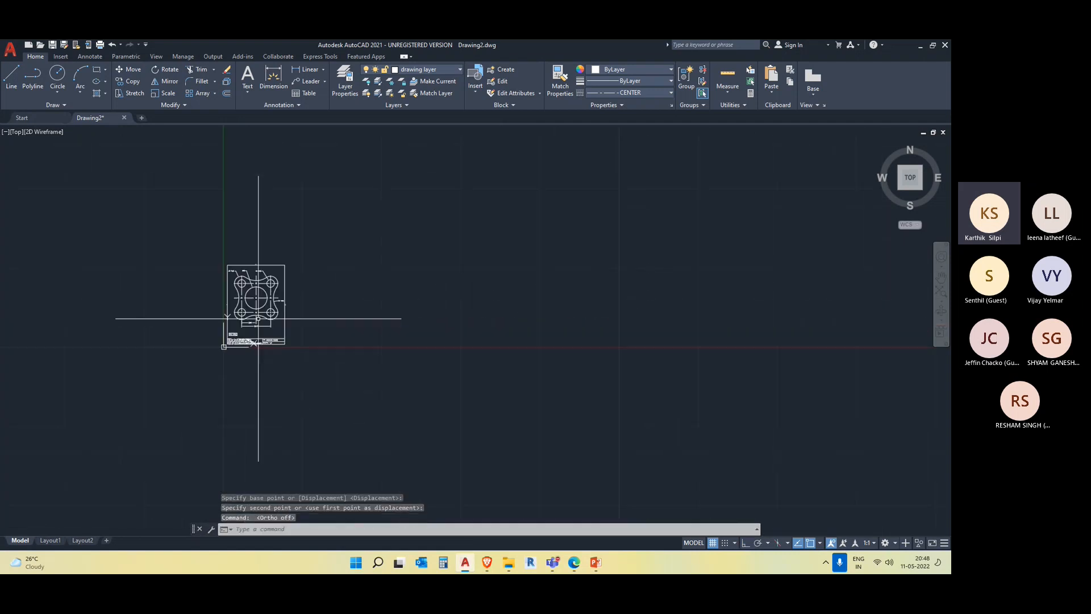
# Examine the hole spacing, diameters and radii dimensioned on the imported anchor plate
pyautogui.scroll(4, 259, 318)
pyautogui.scroll(-4, 244, 295)
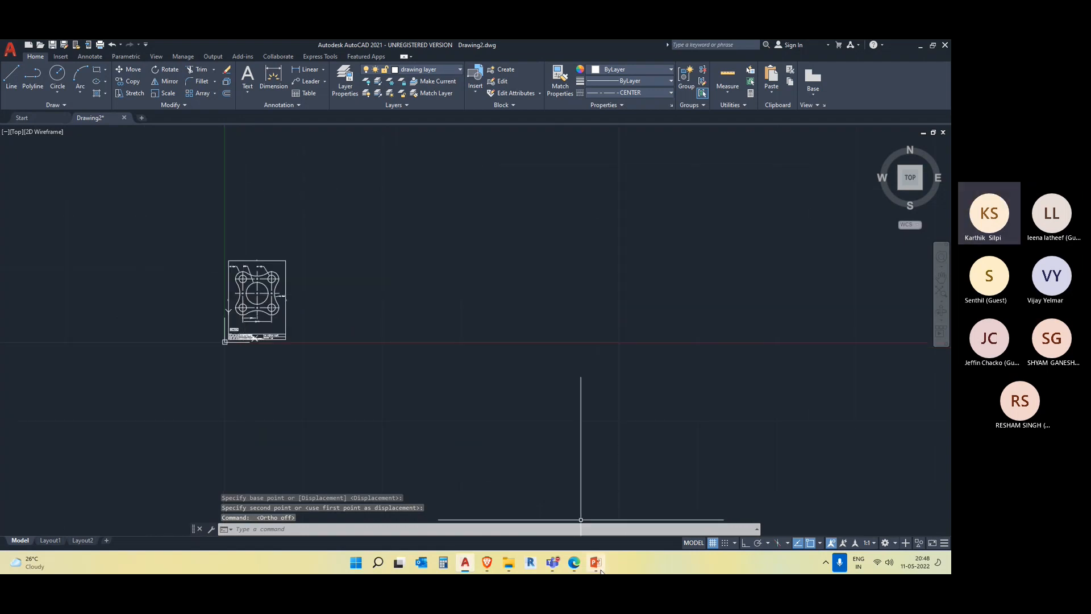
pyautogui.scroll(2, 200, 350)
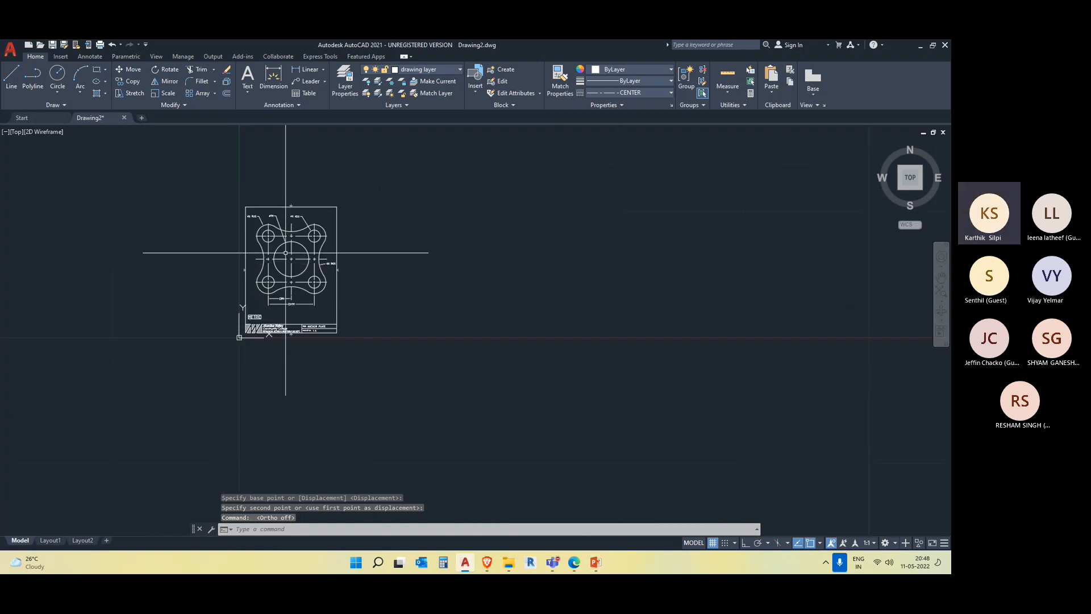
pyautogui.scroll(5, 286, 252)
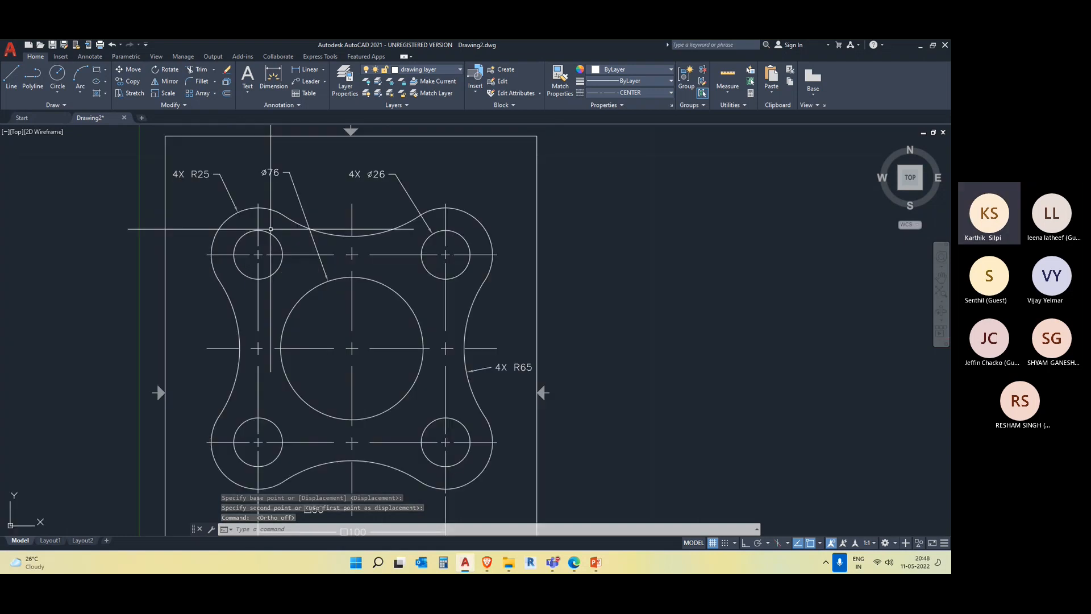
pyautogui.scroll(-2, 313, 337)
pyautogui.moveTo(379, 430); pyautogui.dragTo(398, 320, button='middle')
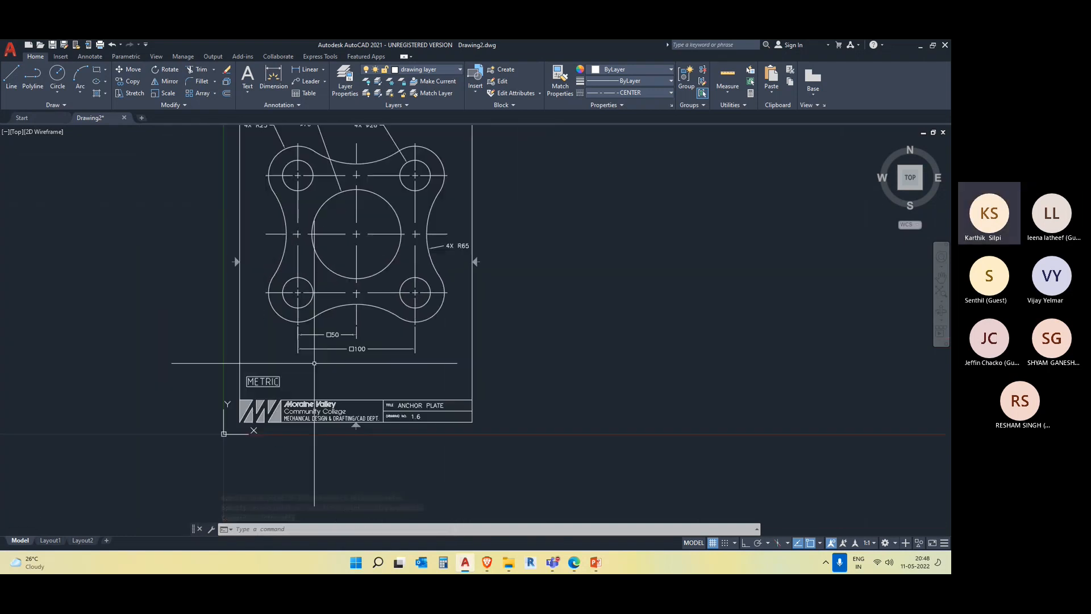
pyautogui.scroll(4, 346, 358)
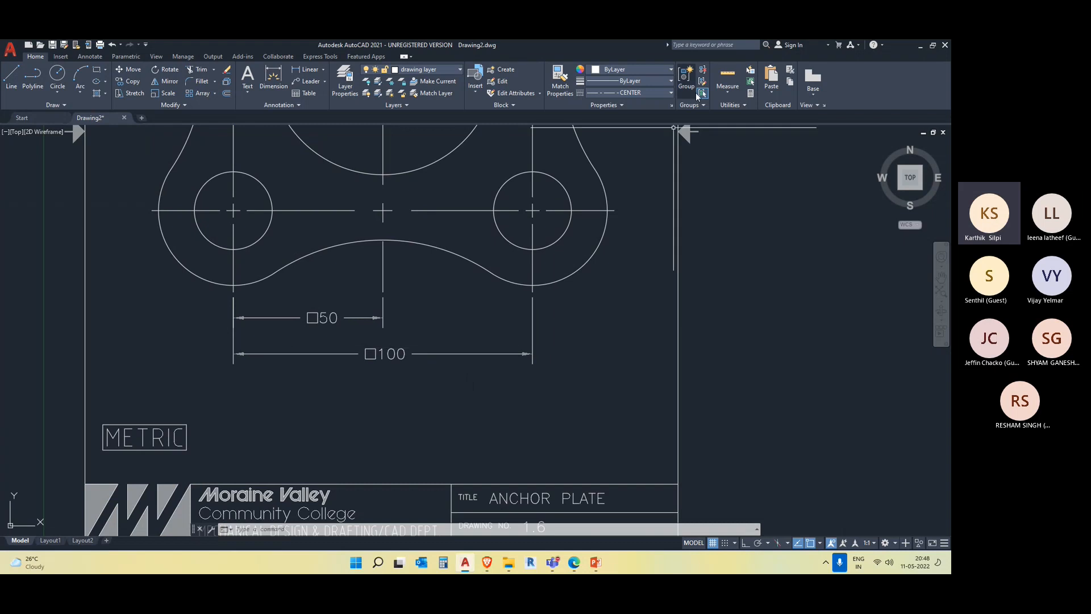
# Quick-measure the imported geometry around the anchor plate's 50 and 100 spacing dimensions
pyautogui.click(732, 92)
pyautogui.click(737, 111)
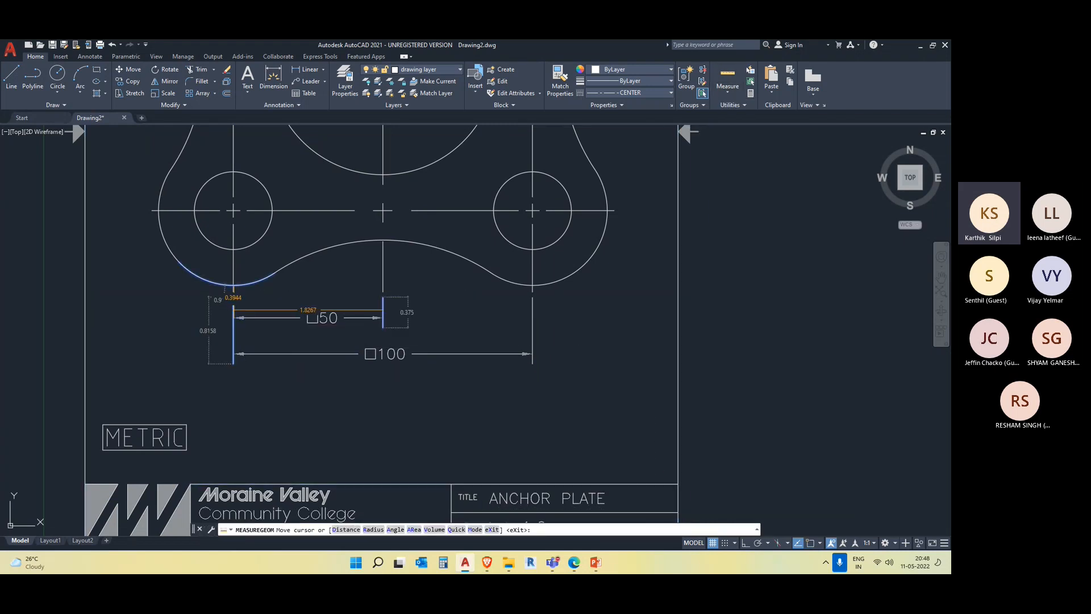
pyautogui.click(242, 307)
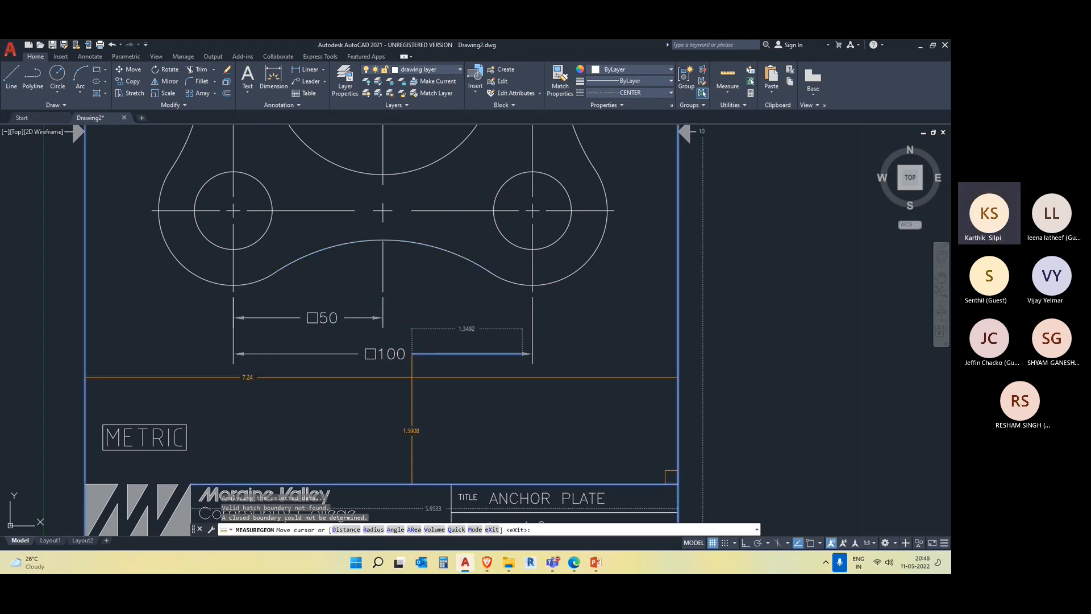
pyautogui.scroll(-4, 415, 374)
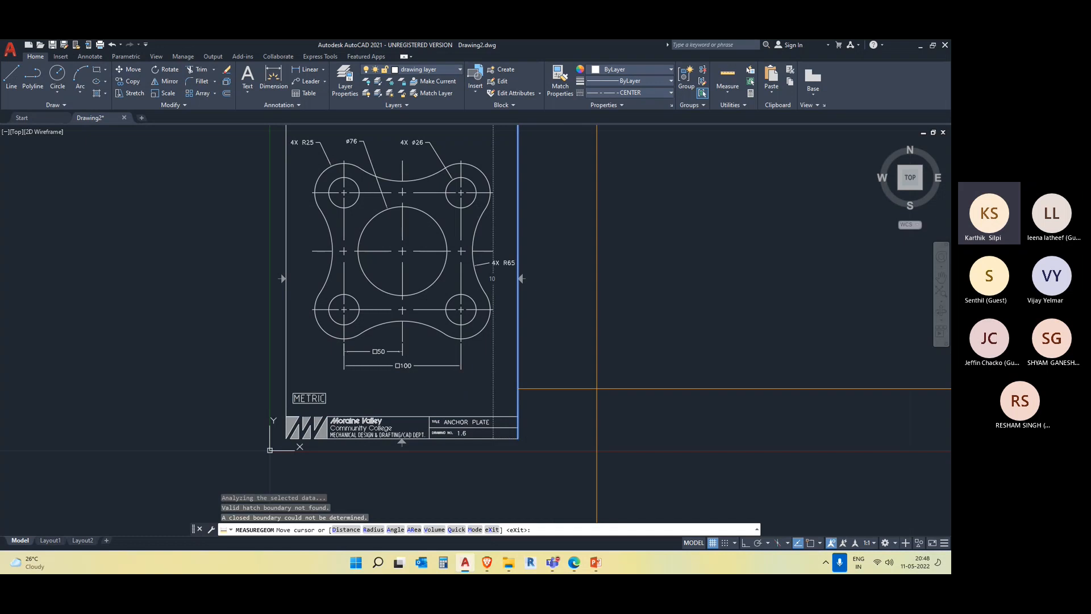
pyautogui.scroll(-2, 323, 302)
pyautogui.press('Escape')
pyautogui.scroll(2, 369, 341)
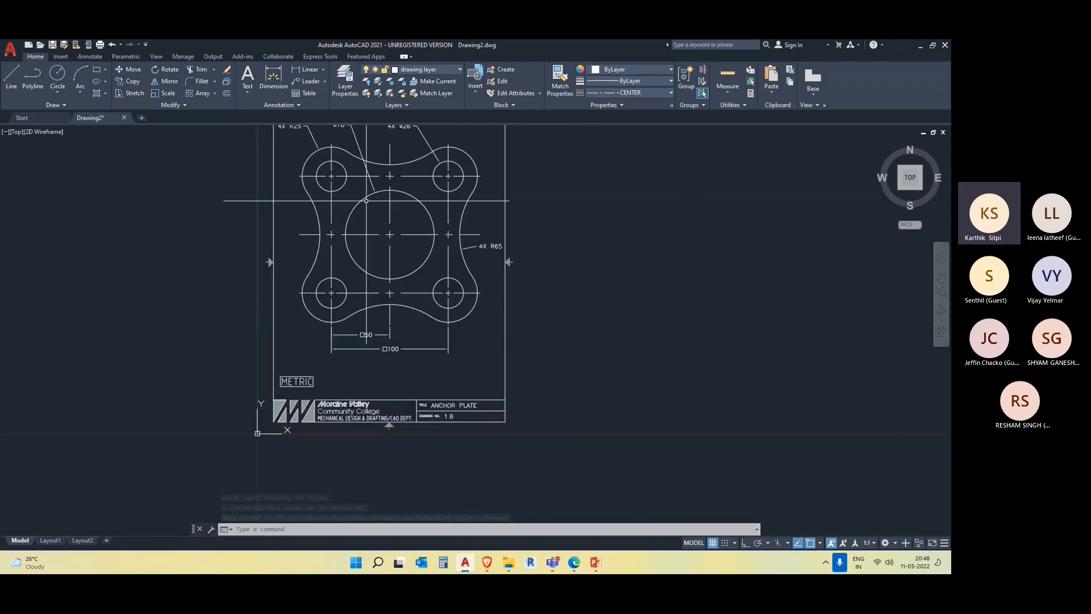
pyautogui.scroll(-4, 375, 237)
pyautogui.scroll(2, 393, 248)
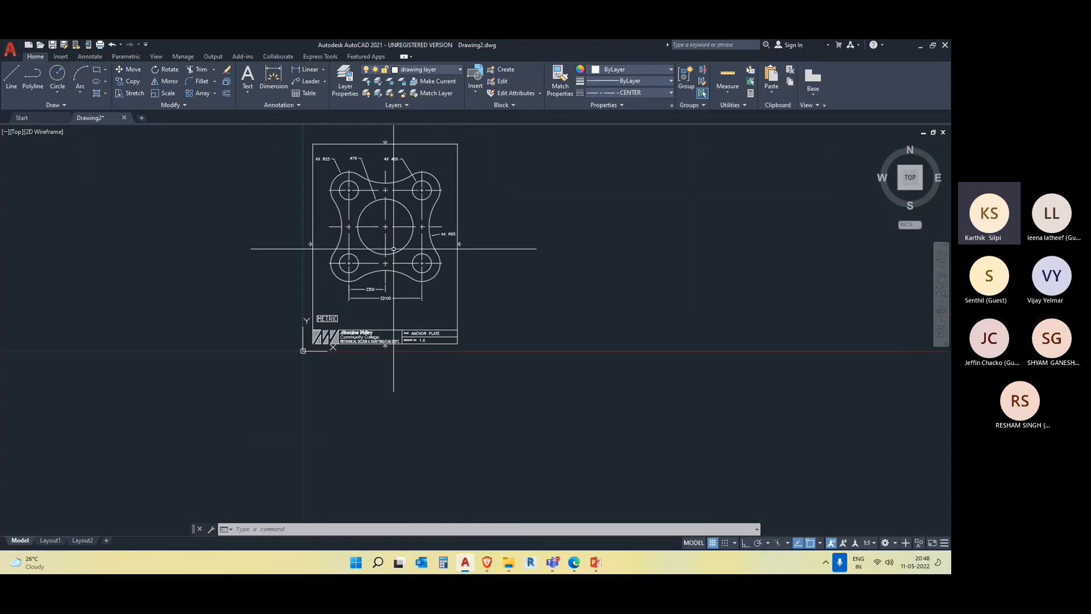
pyautogui.scroll(-2, 393, 248)
pyautogui.scroll(2, 399, 255)
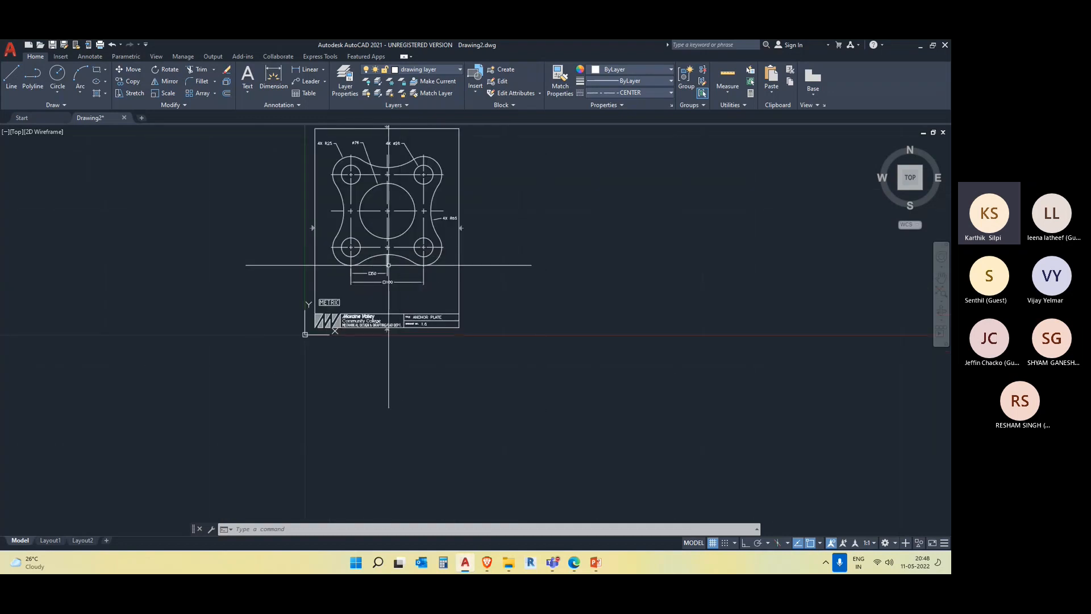
pyautogui.scroll(-3, 388, 265)
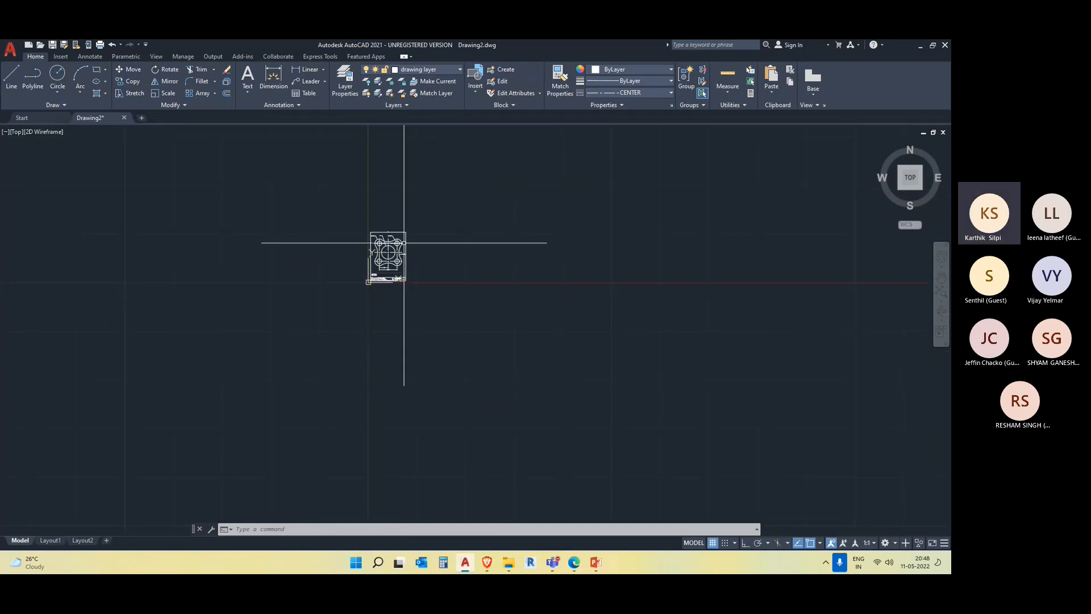
pyautogui.scroll(3, 404, 242)
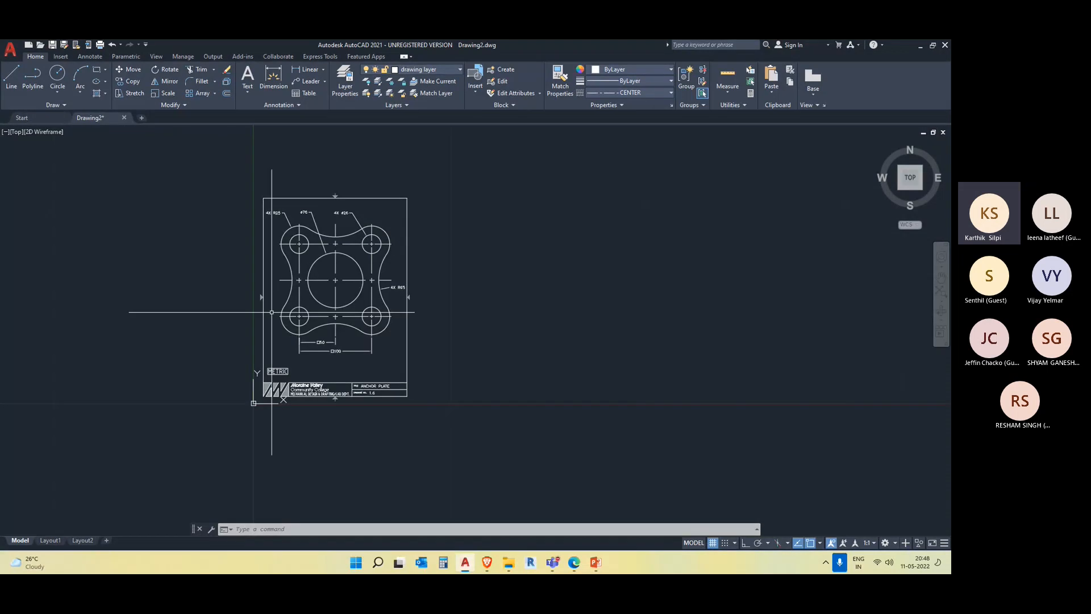
pyautogui.scroll(-2, 402, 333)
pyautogui.scroll(-5, 387, 302)
pyautogui.moveTo(514, 357)
pyautogui.mouseDown(button='middle')
pyautogui.moveTo(348, 336)
pyautogui.moveTo(277, 346)
pyautogui.moveTo(352, 369)
pyautogui.mouseUp(button='middle')
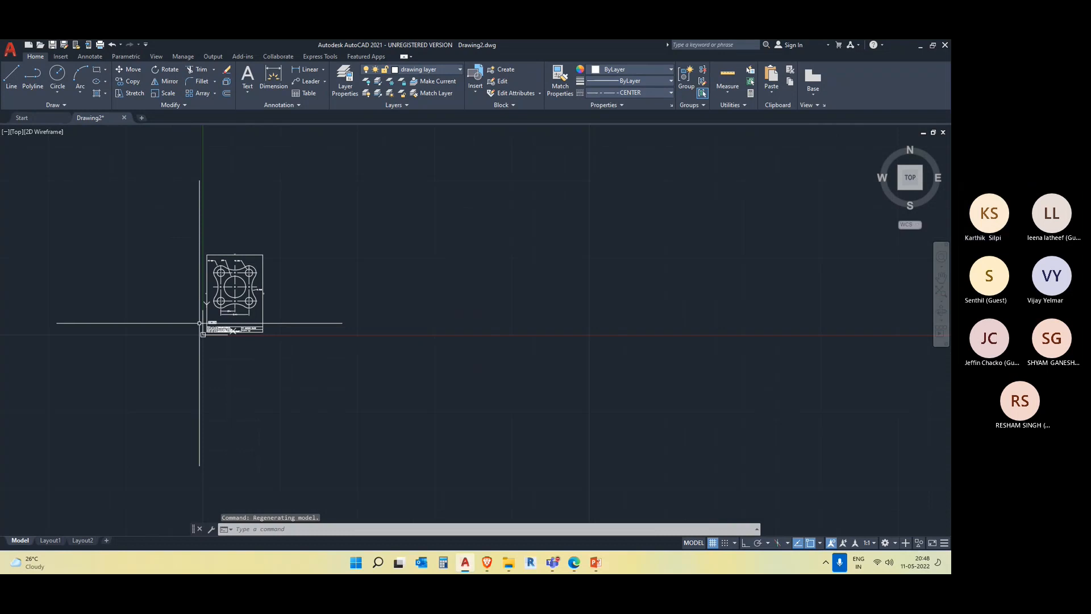
pyautogui.scroll(-2, 200, 323)
pyautogui.scroll(4, 218, 311)
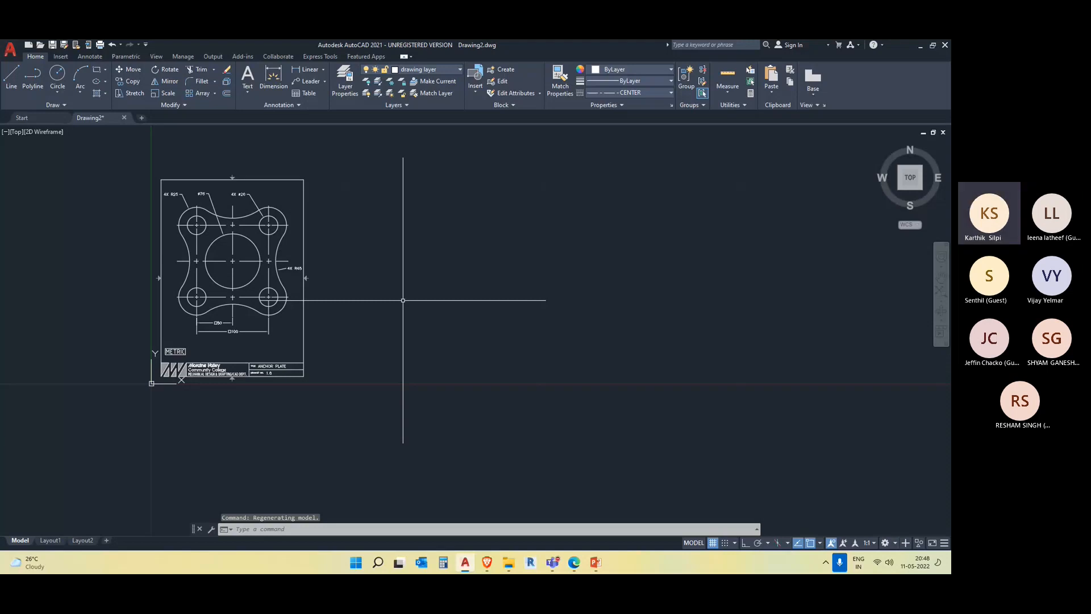
pyautogui.scroll(-4, 403, 300)
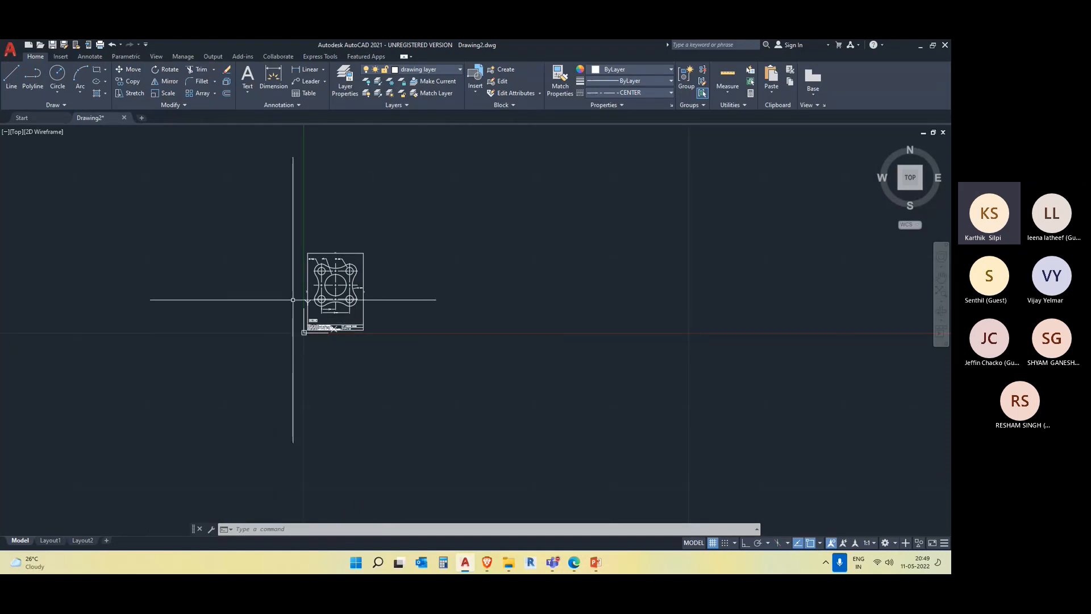
# Turn Ortho mode on and stretch both ends of the vertical center line farther up and down
pyautogui.scroll(2, 298, 304)
pyautogui.scroll(-4, 511, 298)
pyautogui.moveTo(584, 334); pyautogui.dragTo(14, 351, button='middle')
pyautogui.click(531, 289)
pyautogui.click(490, 274)
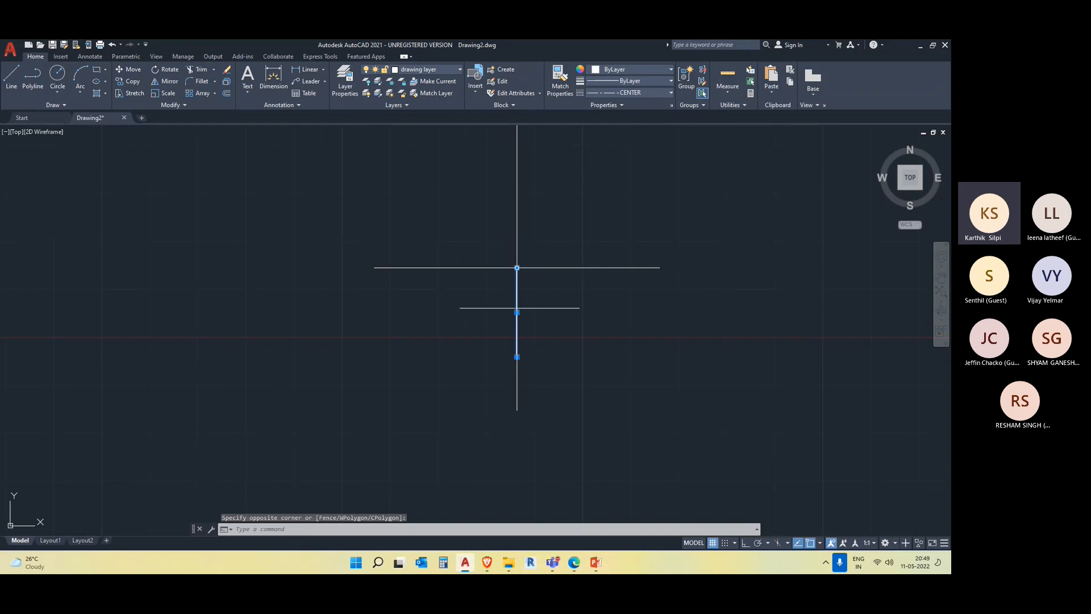
pyautogui.click(517, 269)
pyautogui.click(517, 139)
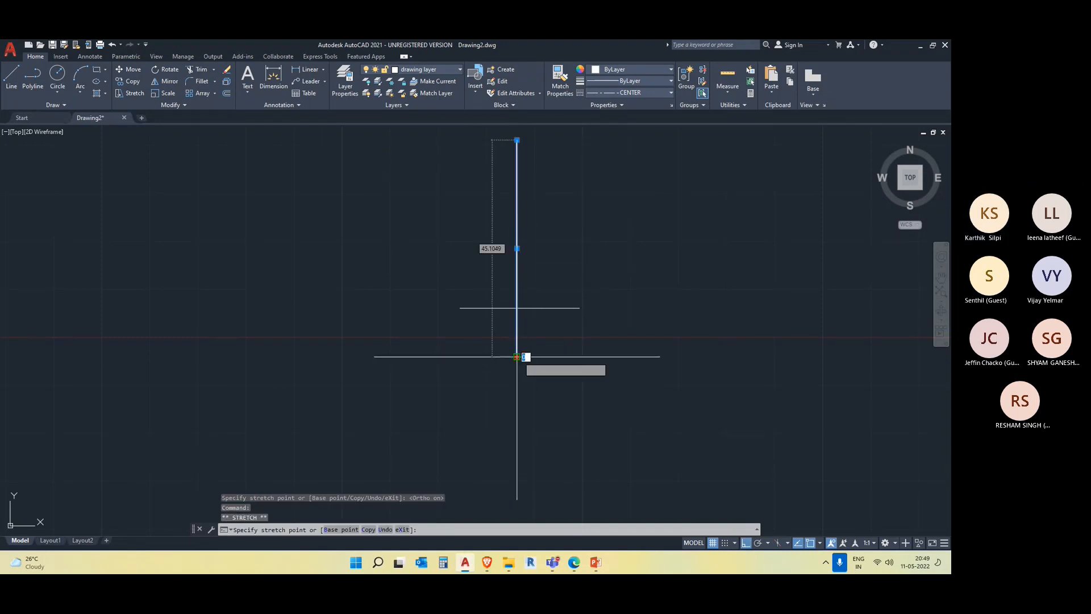
pyautogui.click(517, 493)
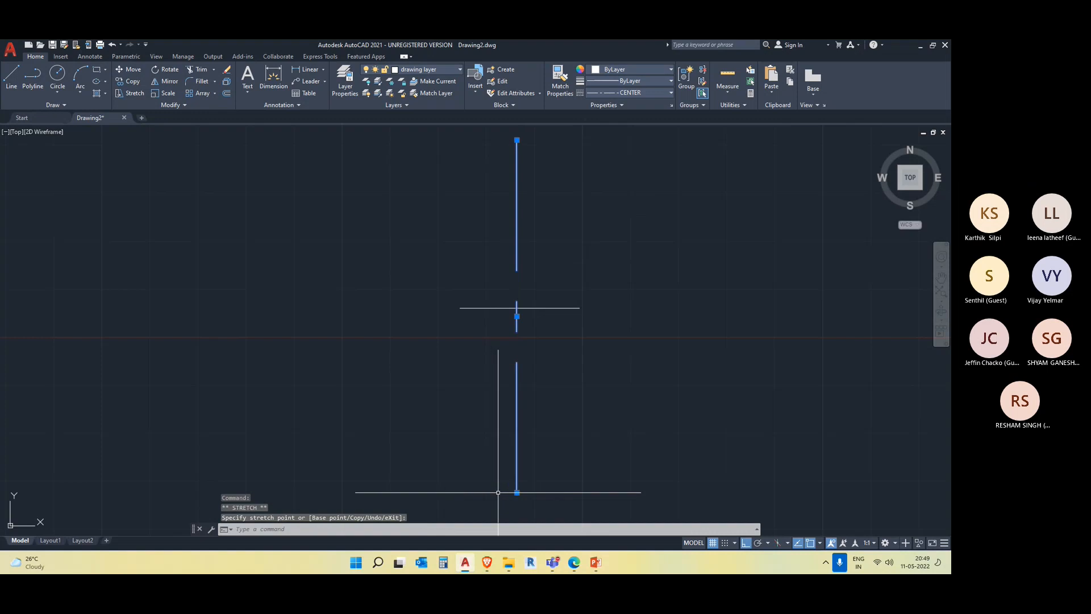
# Stretch both ends of the horizontal center line farther outward to the left and right
pyautogui.click(467, 308)
pyautogui.click(460, 308)
pyautogui.click(244, 312)
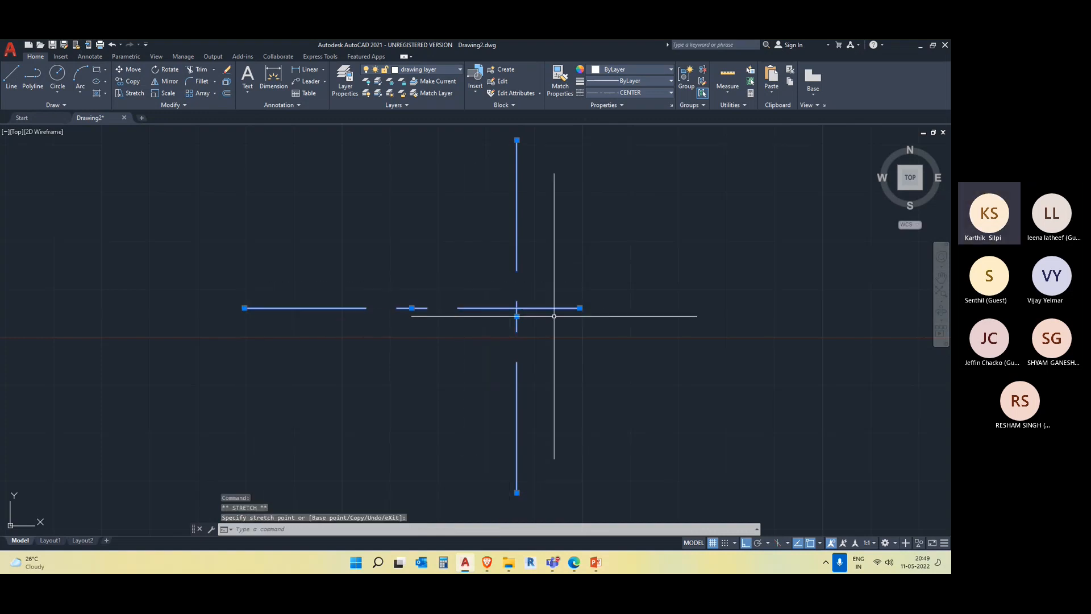
pyautogui.press('Escape')
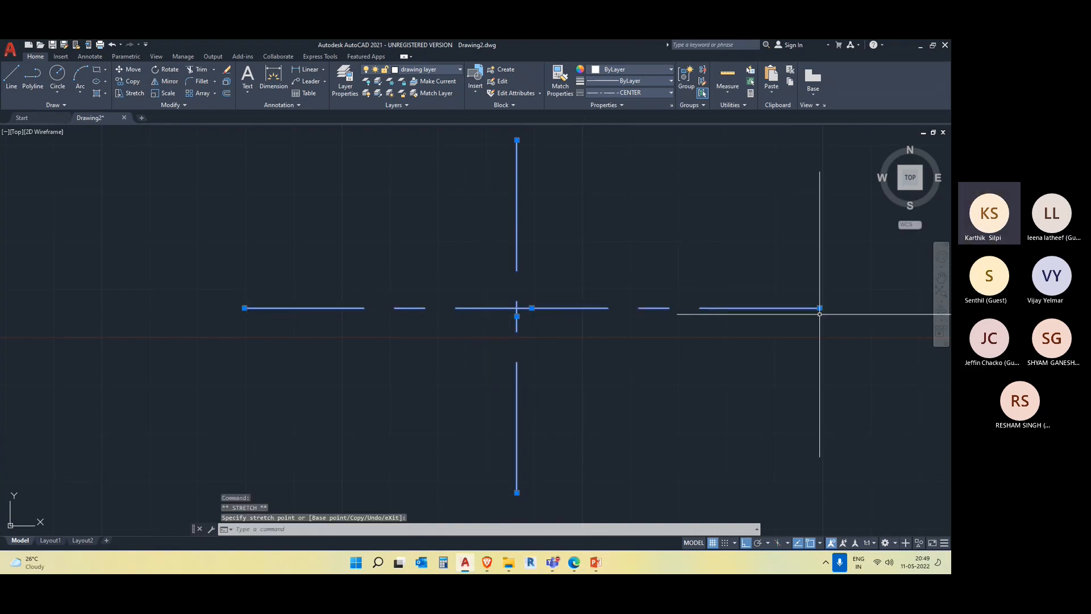
# Check the available layers without changing them and examine the imported plate's central circle diameter beside the new center lines
pyautogui.scroll(-4, 674, 441)
pyautogui.scroll(6, 642, 415)
pyautogui.scroll(-4, 639, 407)
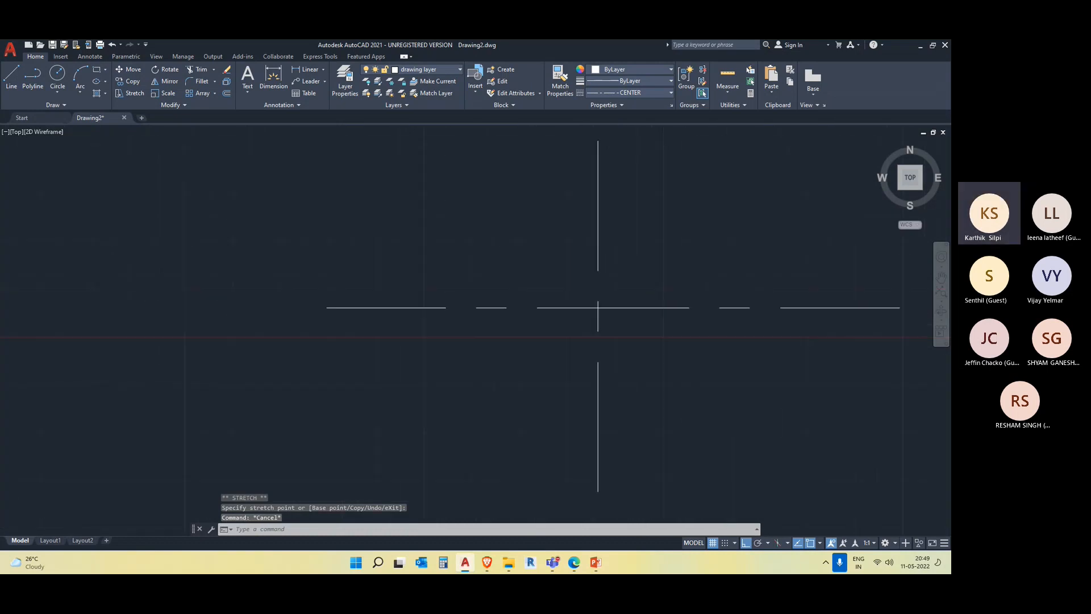
pyautogui.click(438, 70)
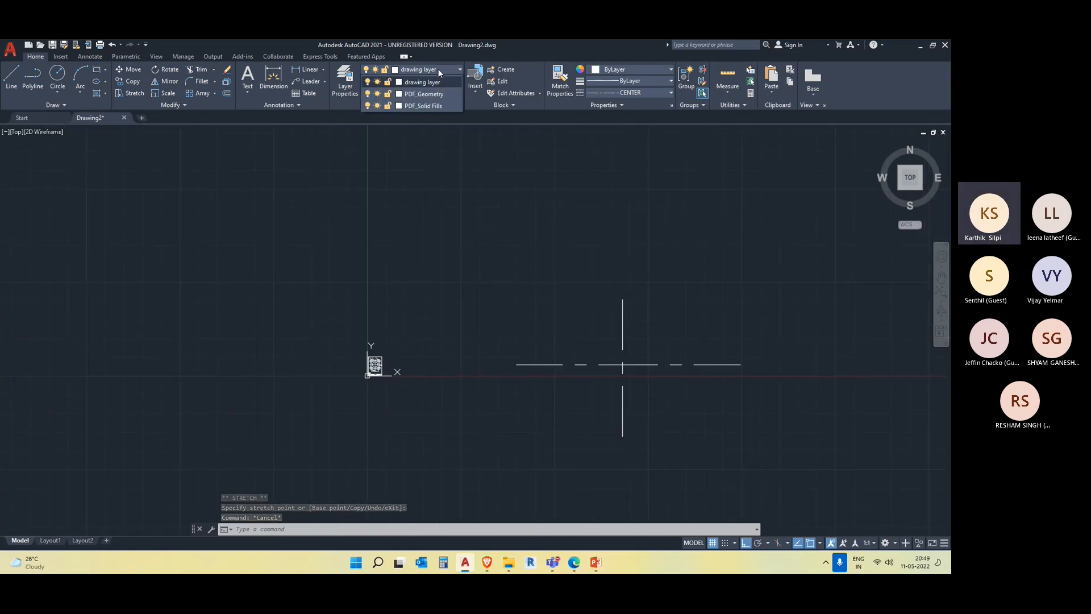
pyautogui.click(504, 292)
pyautogui.scroll(-2, 543, 333)
pyautogui.moveTo(543, 333); pyautogui.dragTo(409, 280, button='middle')
pyautogui.scroll(6, 353, 312)
pyautogui.moveTo(572, 259); pyautogui.dragTo(639, 295, button='middle')
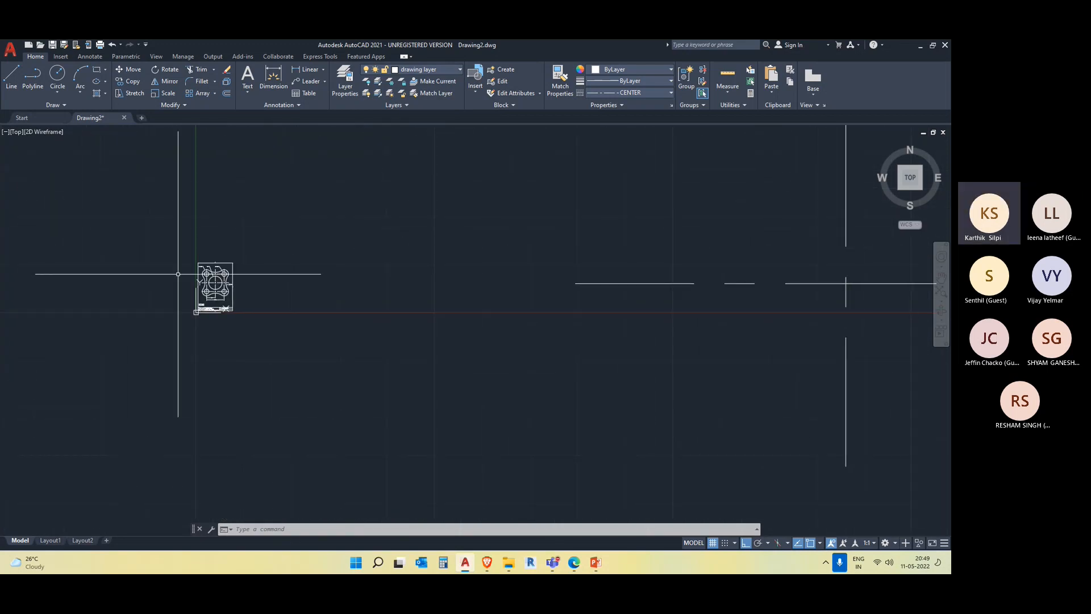
pyautogui.scroll(6, 234, 291)
pyautogui.scroll(5, 113, 191)
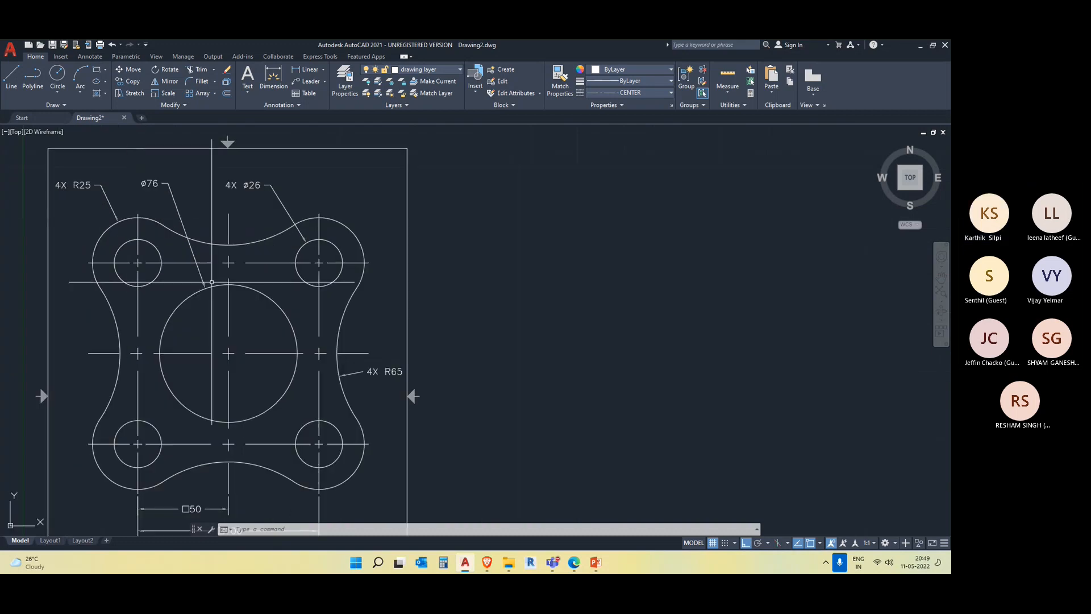
pyautogui.scroll(-8, 237, 340)
pyautogui.moveTo(733, 417); pyautogui.dragTo(185, 283, button='middle')
pyautogui.scroll(-4, 328, 309)
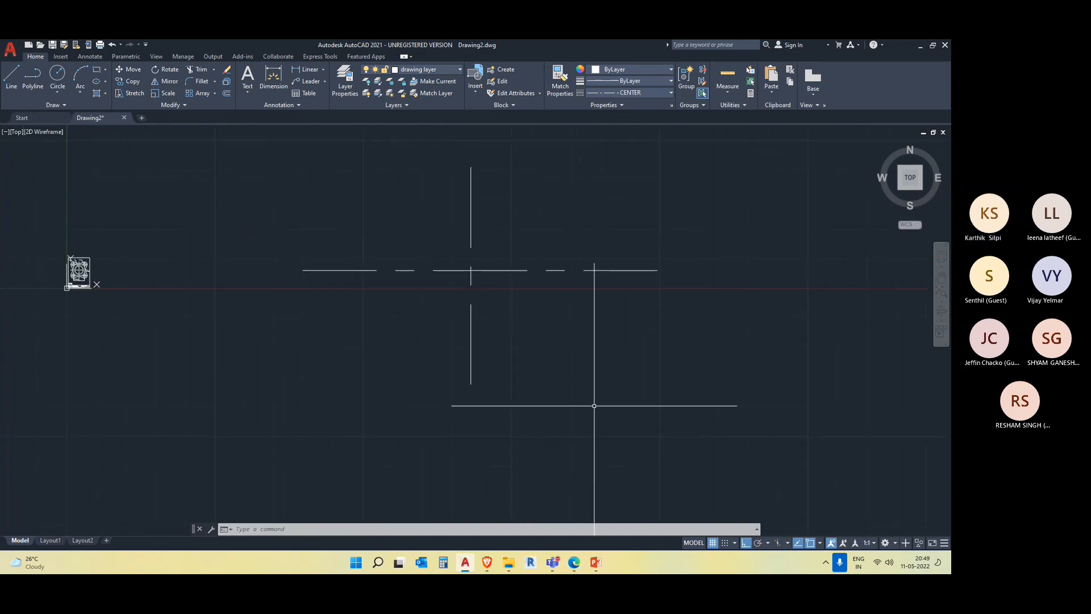
# Draw a circle of diameter 76 centered on the intersection of the two center lines
pyautogui.press('Escape')
pyautogui.press('Escape')
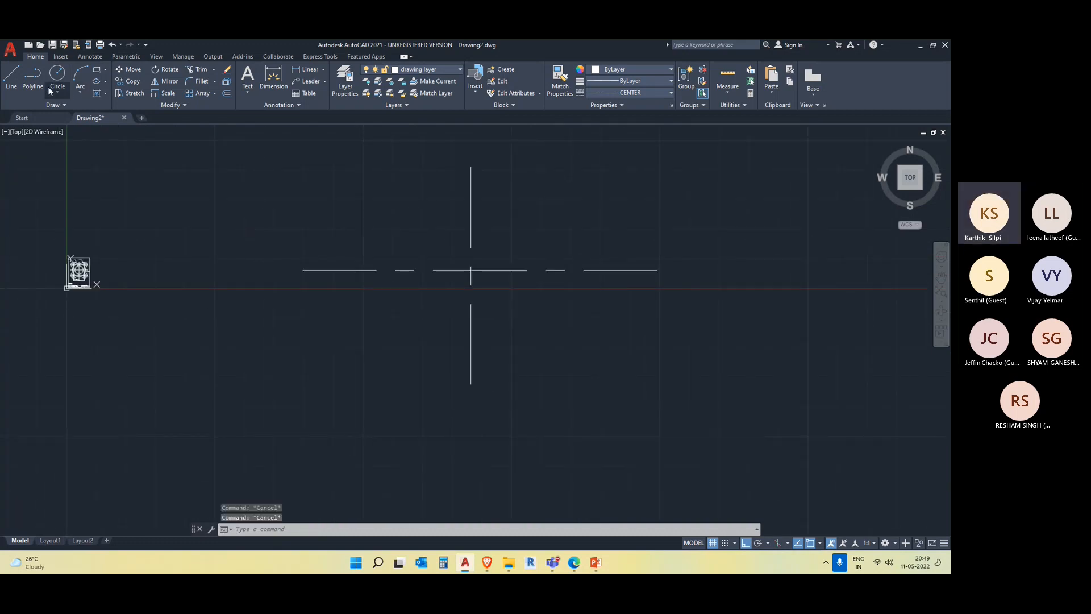
pyautogui.click(57, 89)
pyautogui.click(76, 134)
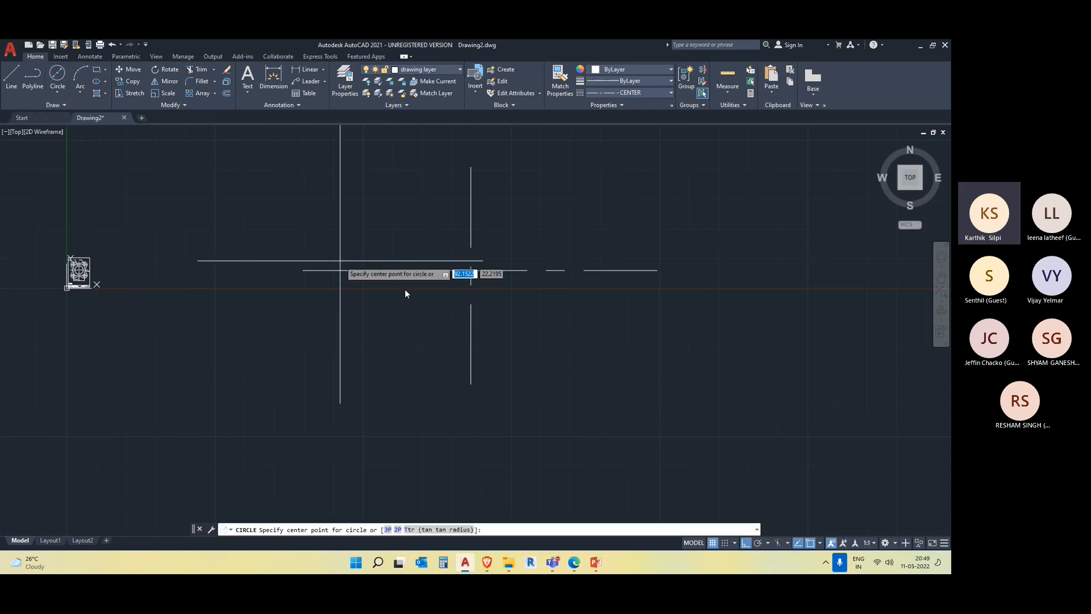
pyautogui.scroll(3, 483, 293)
pyautogui.click(415, 223)
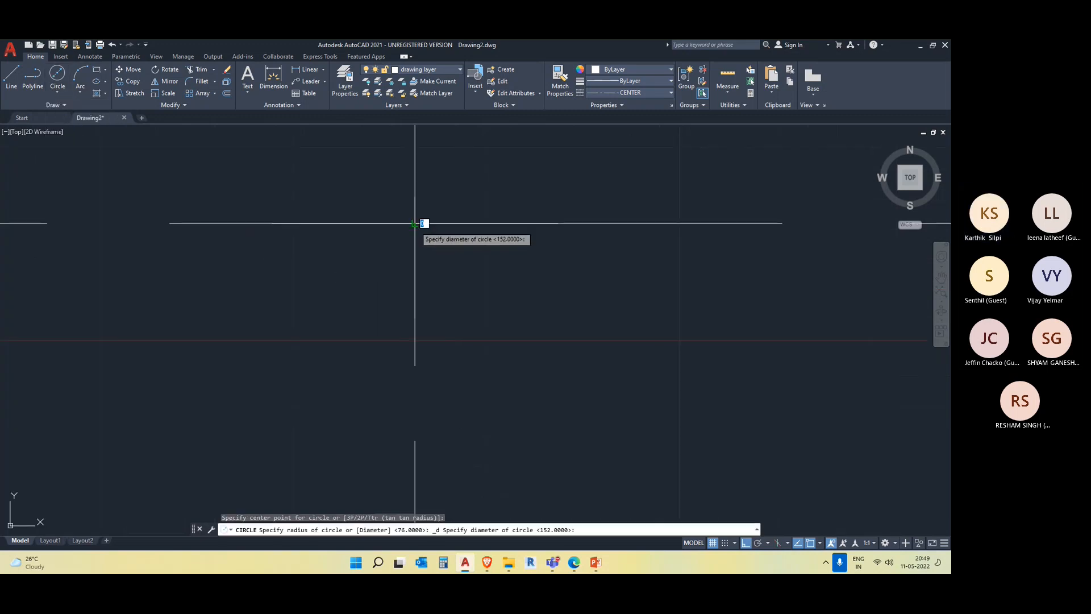
pyautogui.write('76')
pyautogui.press('Return')
pyautogui.scroll(2, 614, 334)
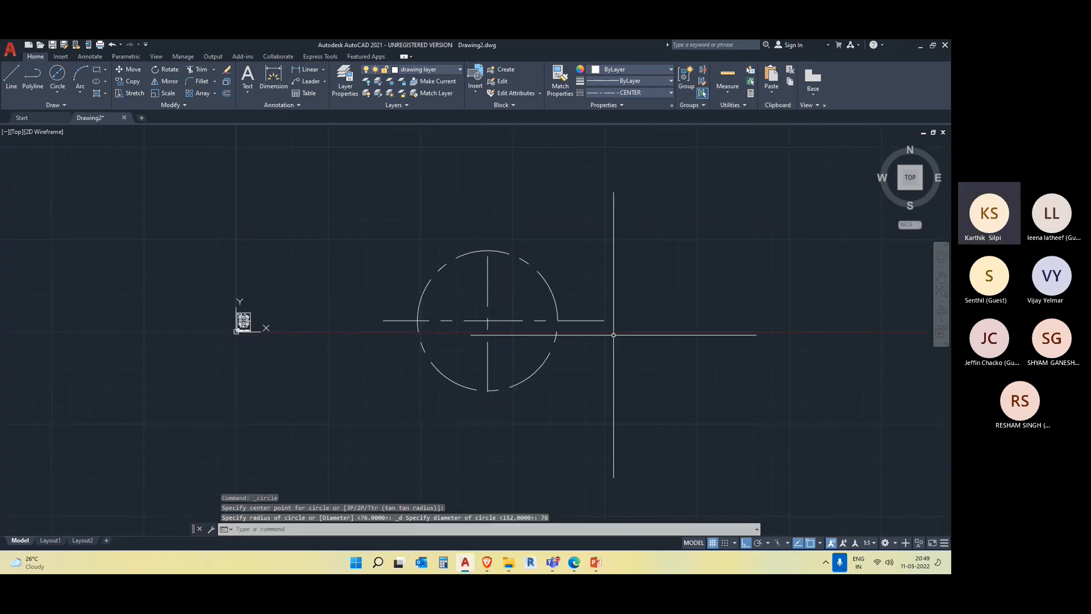
# Change the linetype of the 76 diameter circle to ByBlock
pyautogui.click(550, 281)
pyautogui.click(517, 282)
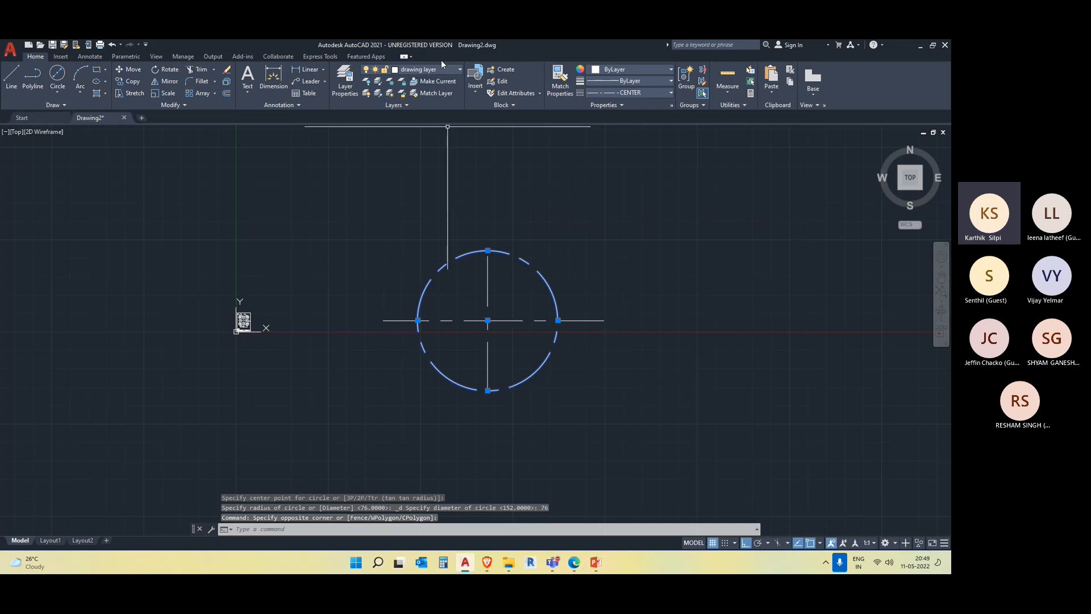
pyautogui.click(619, 93)
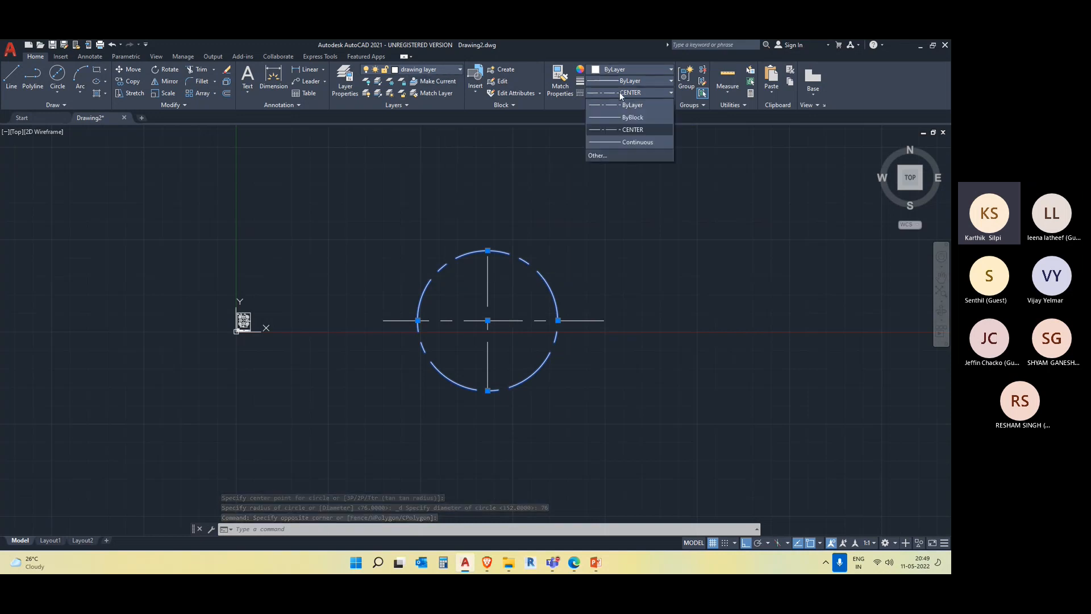
pyautogui.click(627, 117)
pyautogui.press('Escape')
# Stretch both ends of the vertical center line well beyond the upper and lower edges of the circle
pyautogui.click(506, 292)
pyautogui.click(467, 281)
pyautogui.click(465, 285)
pyautogui.click(497, 378)
pyautogui.press('Escape')
pyautogui.click(498, 378)
pyautogui.click(483, 375)
pyautogui.click(487, 391)
pyautogui.scroll(-2, 474, 487)
pyautogui.moveTo(474, 486); pyautogui.dragTo(486, 349, button='middle')
pyautogui.press('Escape')
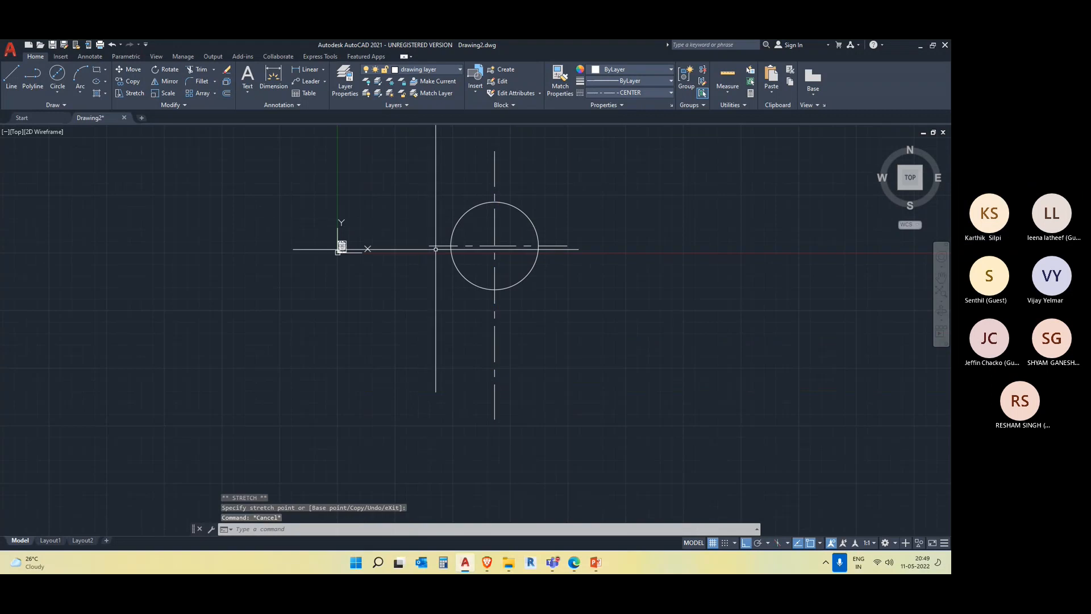
# Stretch the left end of the horizontal center line outward past the imported anchor plate
pyautogui.click(428, 245)
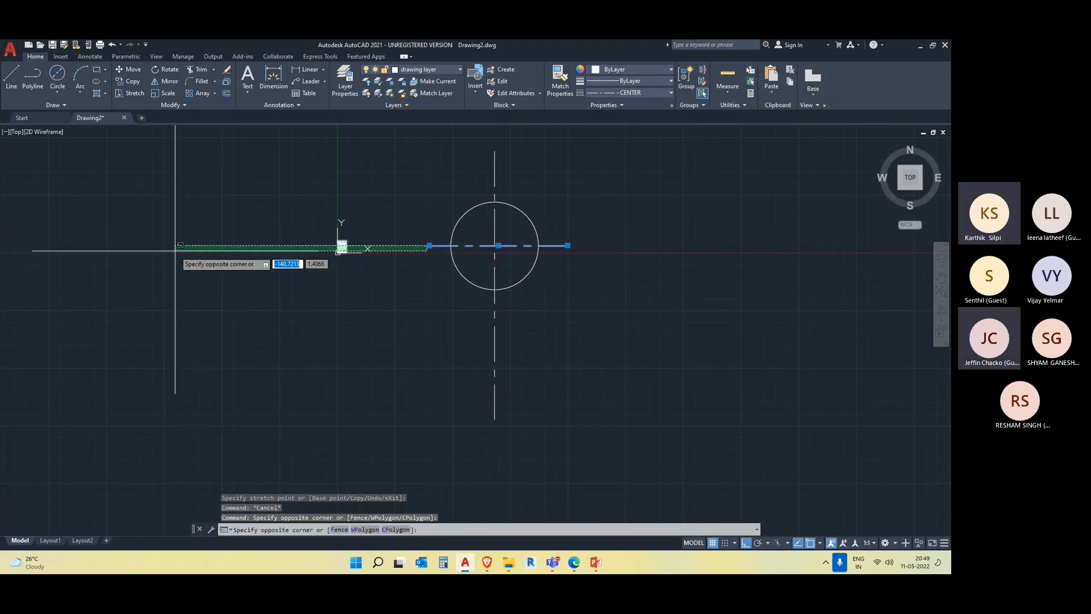
pyautogui.click(175, 250)
pyautogui.click(429, 245)
pyautogui.click(256, 231)
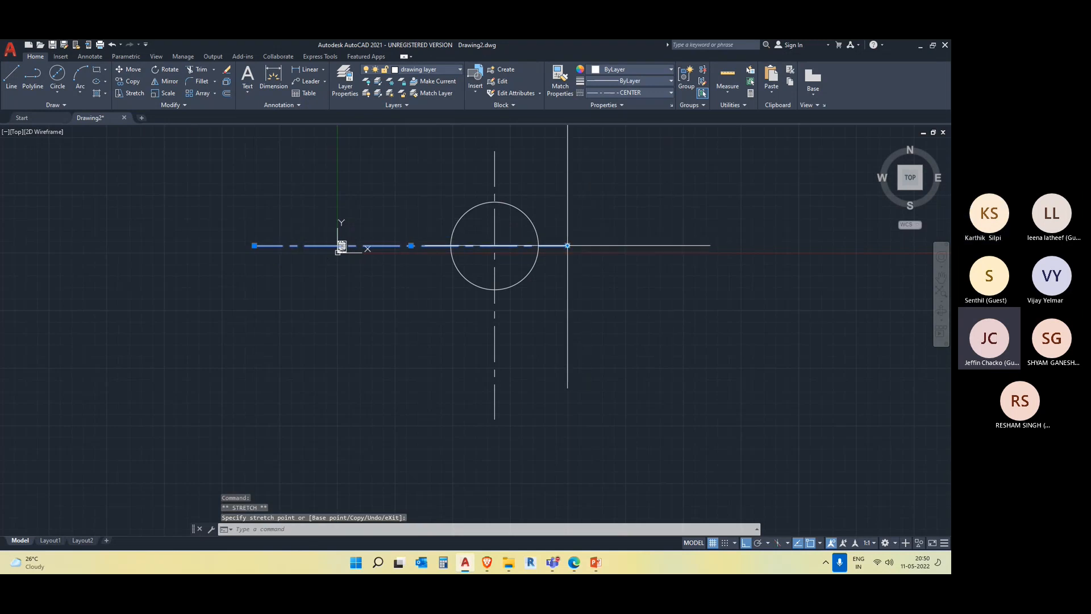
# Move the circle and both center lines together away from the imported anchor plate into the open area above it
pyautogui.press('Escape')
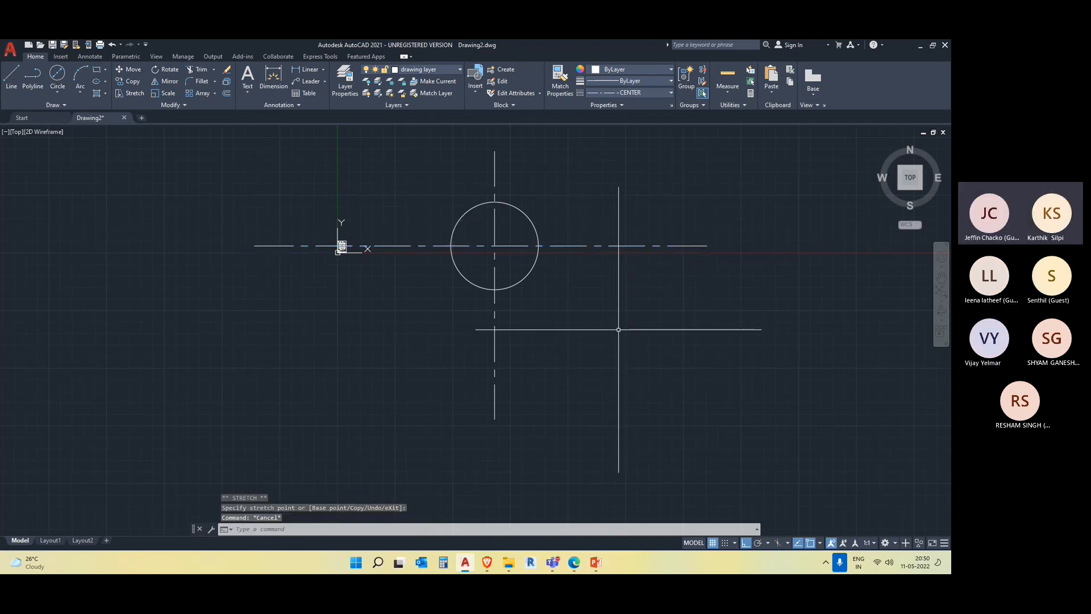
pyautogui.click(419, 192)
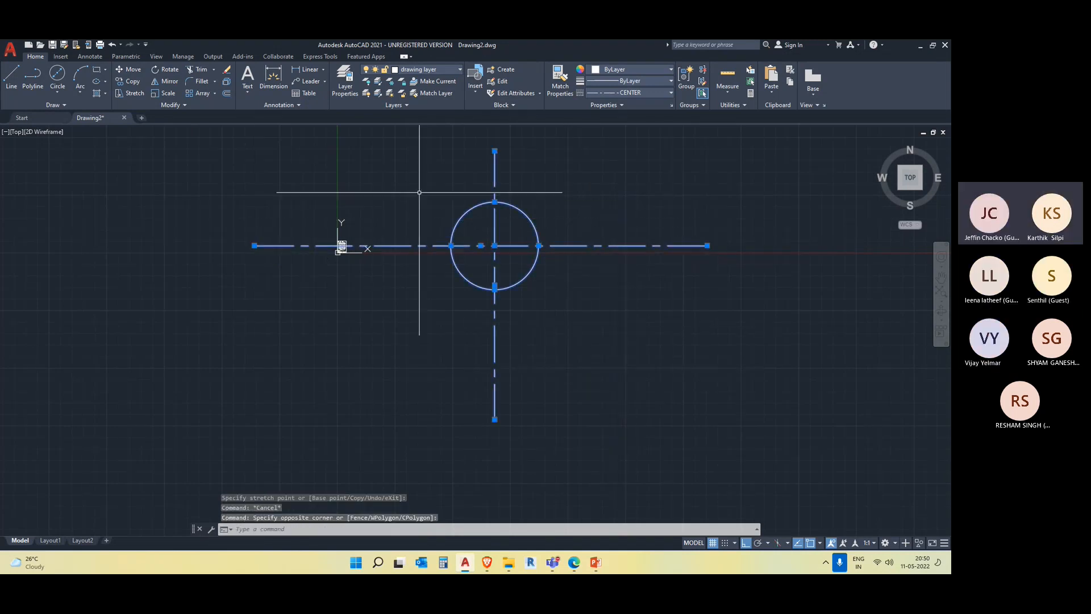
pyautogui.write('m')
pyautogui.press('Return')
pyautogui.click(518, 251)
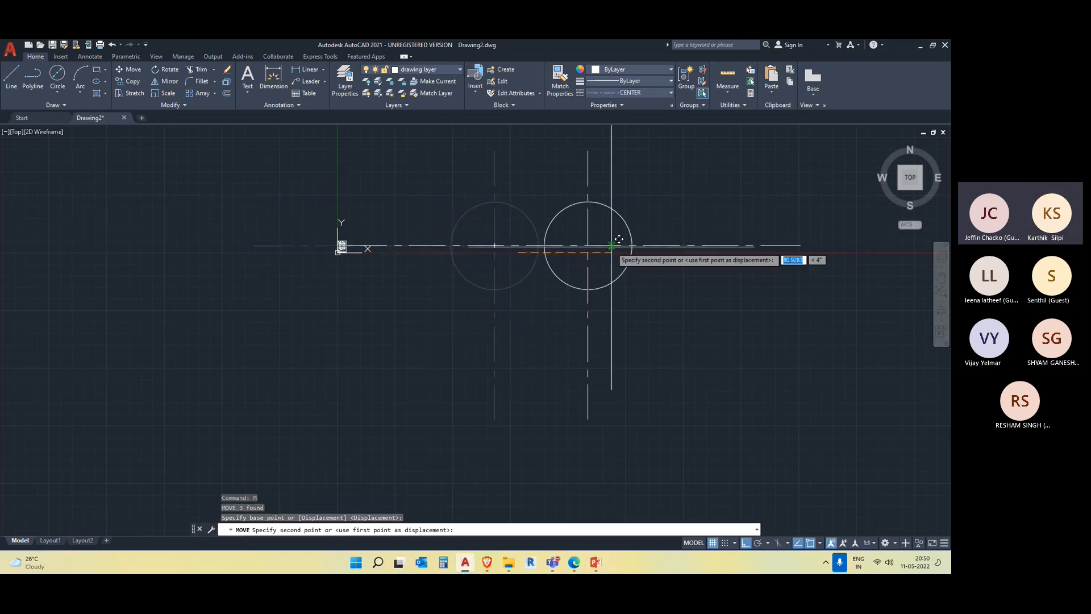
pyautogui.scroll(-2, 613, 248)
pyautogui.moveTo(599, 251); pyautogui.dragTo(465, 324, button='middle')
pyautogui.press('F8')
pyautogui.moveTo(593, 180); pyautogui.dragTo(529, 225, button='middle')
pyautogui.press('Escape')
# Stretch the outer end of the horizontal center line, on the side away from the imported plate, well past the circle
pyautogui.click(577, 230)
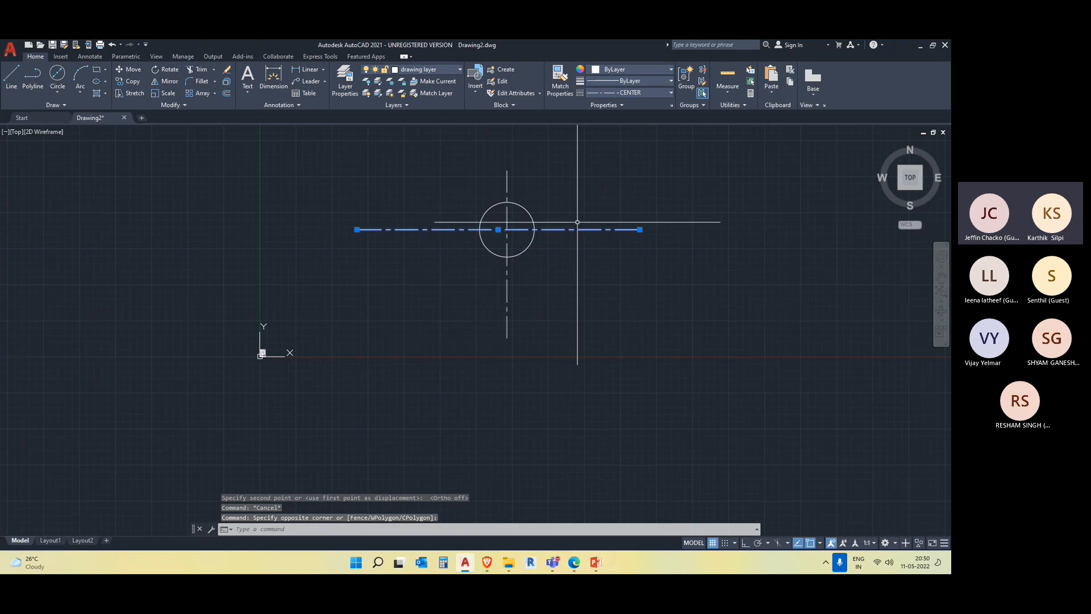
pyautogui.click(540, 320)
pyautogui.click(429, 280)
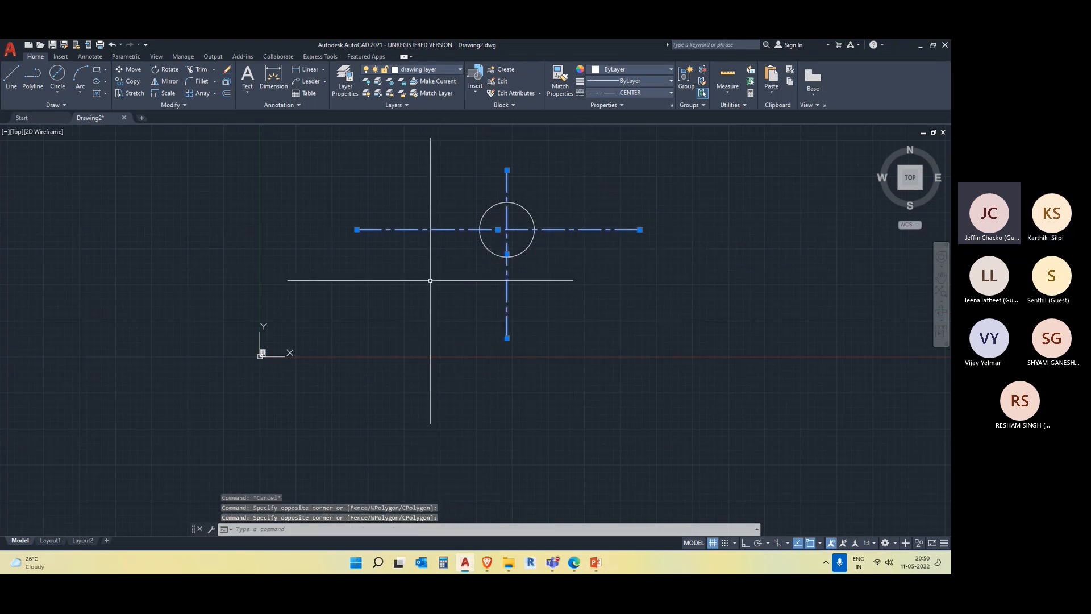
pyautogui.press('Escape')
pyautogui.click(697, 276)
pyautogui.click(632, 220)
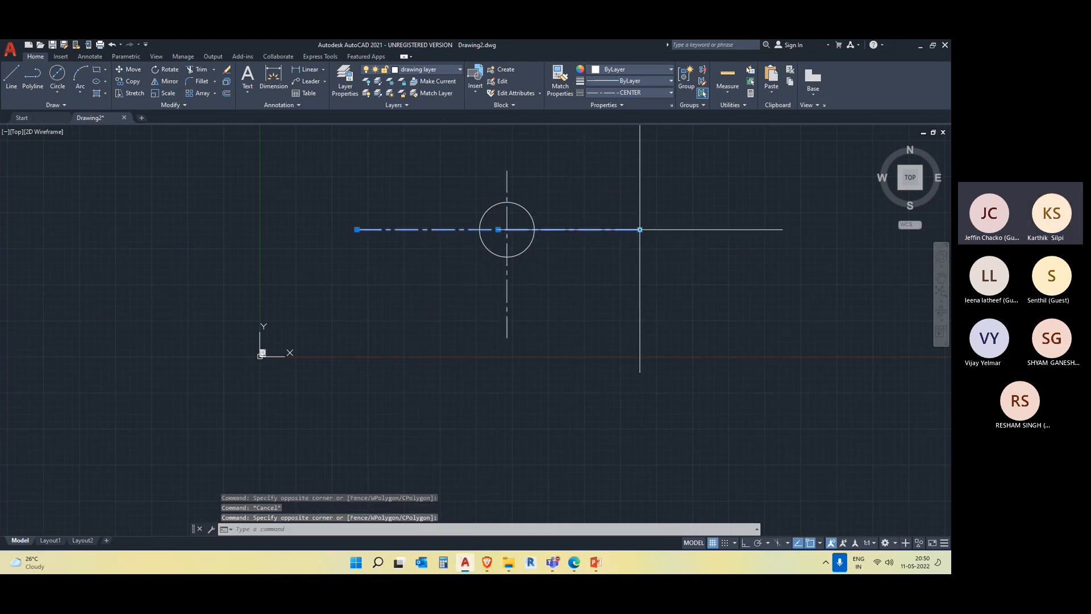
pyautogui.click(639, 230)
pyautogui.click(860, 229)
pyautogui.press('Escape')
# Stretch the upper end of the vertical center line much farther above the circle
pyautogui.moveTo(621, 257); pyautogui.dragTo(656, 337, button='middle')
pyautogui.click(542, 268)
pyautogui.click(565, 259)
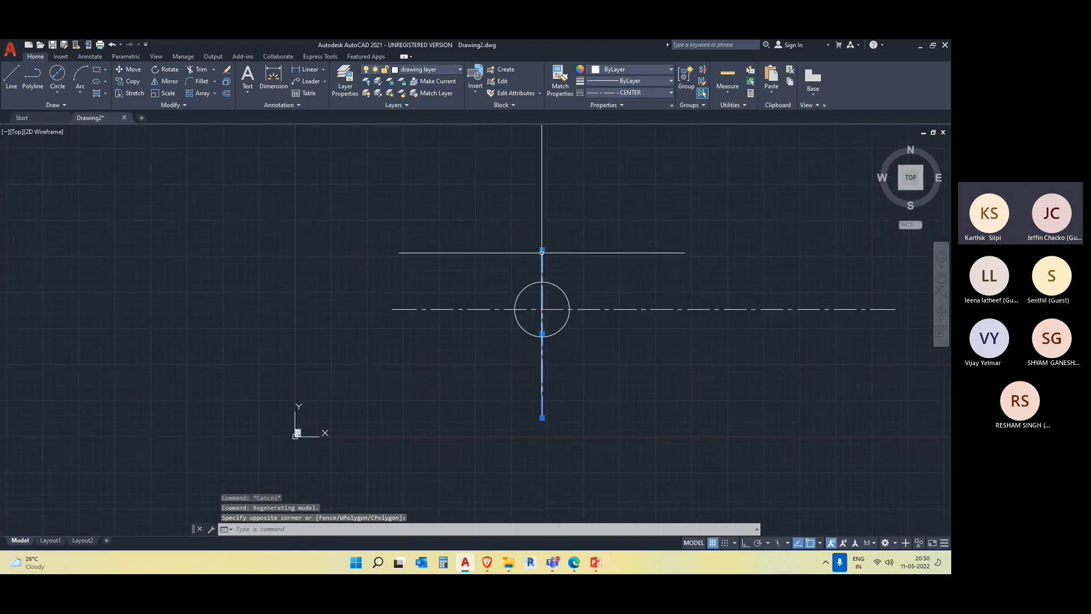
pyautogui.click(542, 251)
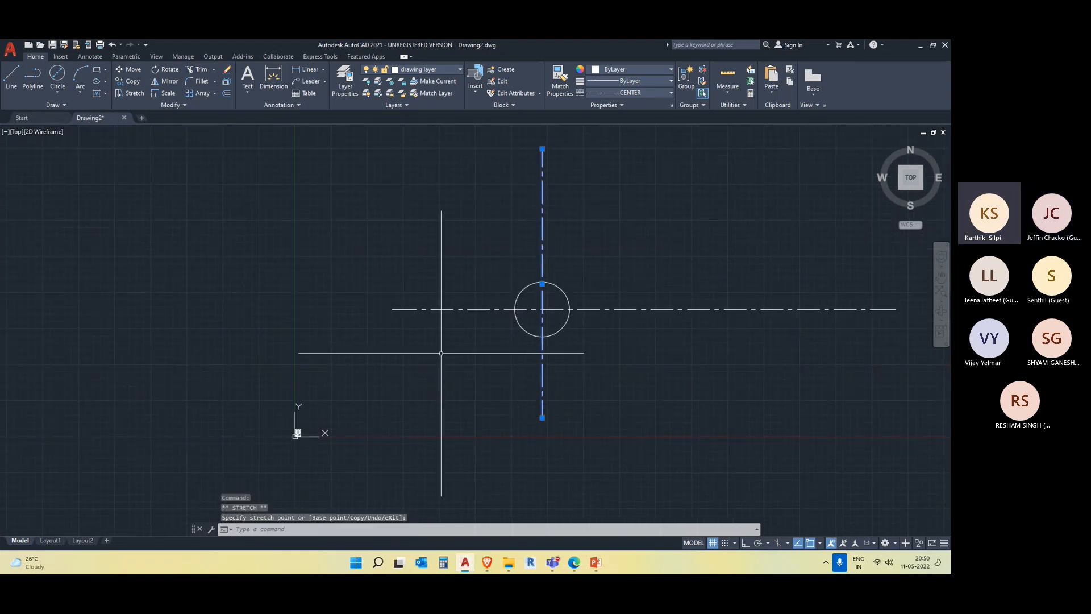
pyautogui.press('Escape')
# Examine the imported anchor plate's 50 and 100 spacing dimensions below the lower holes
pyautogui.scroll(-3, 307, 400)
pyautogui.scroll(5, 409, 336)
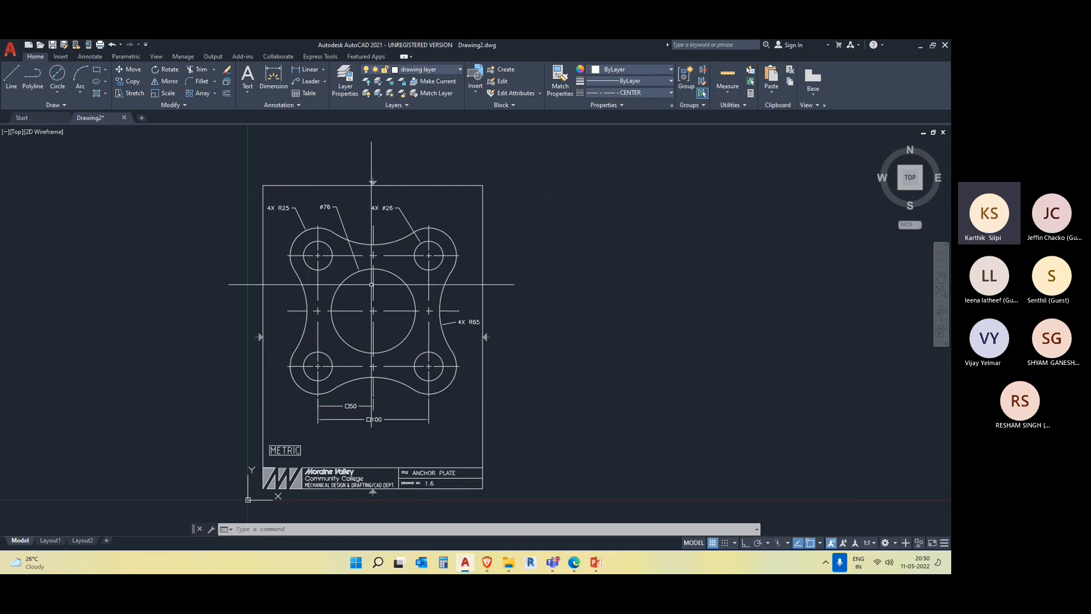
pyautogui.moveTo(372, 337); pyautogui.dragTo(374, 307, button='middle')
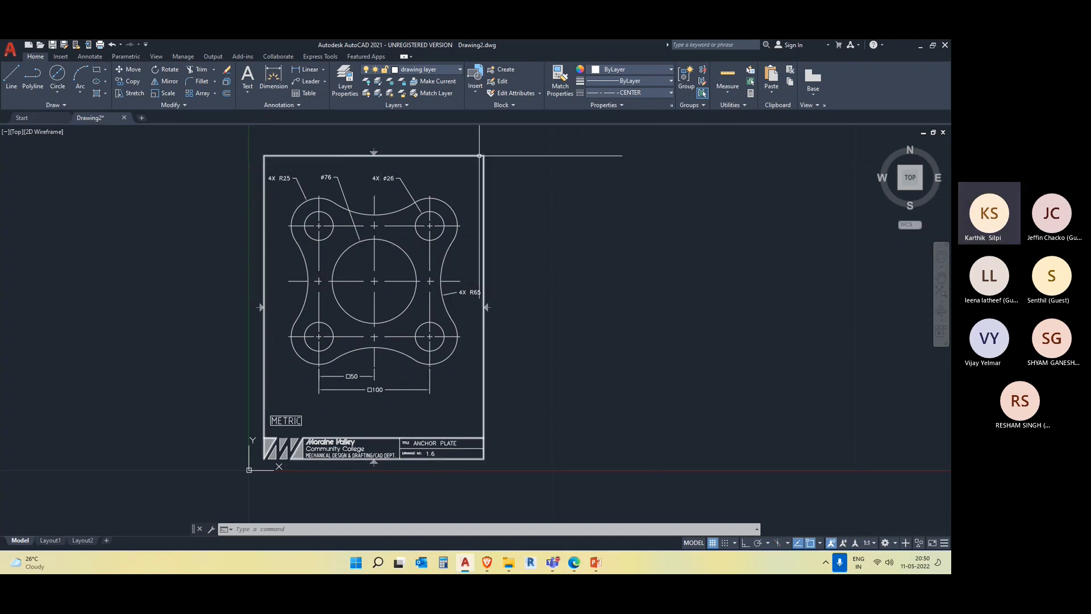
pyautogui.click(300, 289)
pyautogui.click(274, 288)
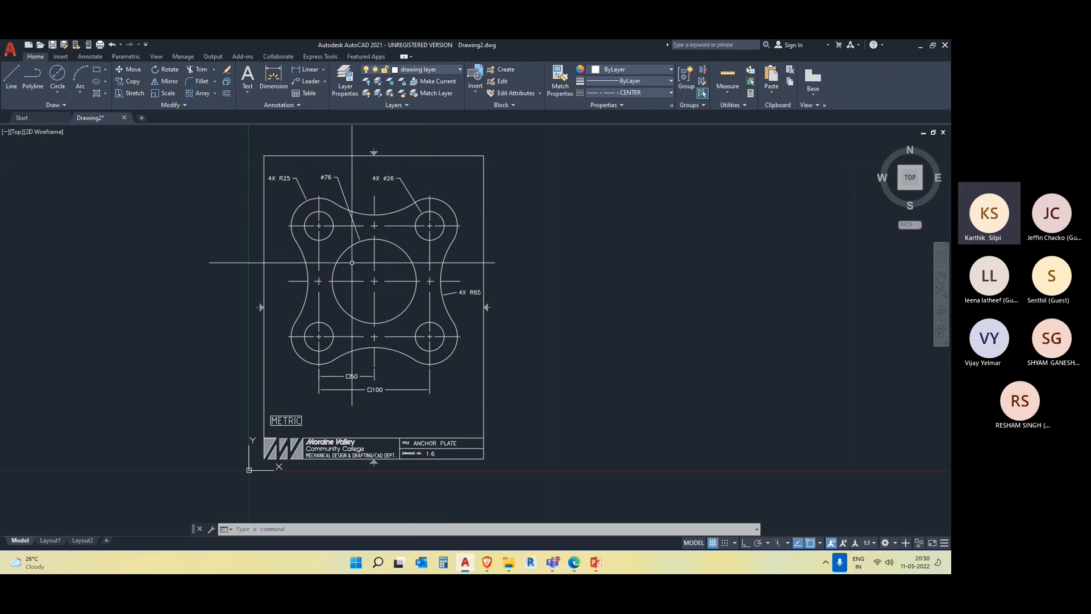
pyautogui.scroll(4, 358, 391)
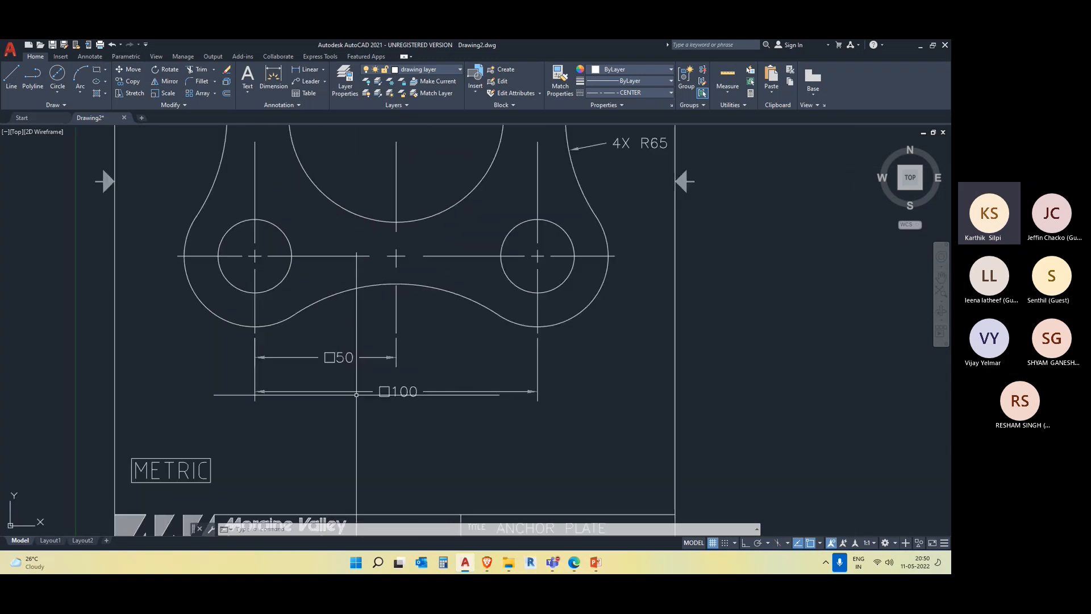
pyautogui.scroll(-3, 356, 394)
pyautogui.click(317, 368)
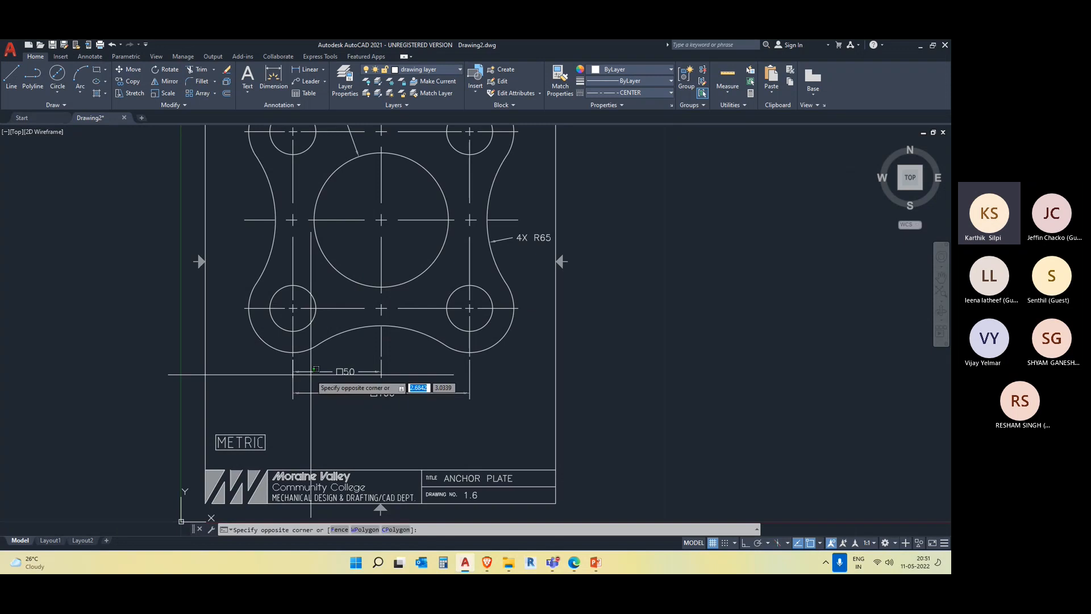
pyautogui.press('Escape')
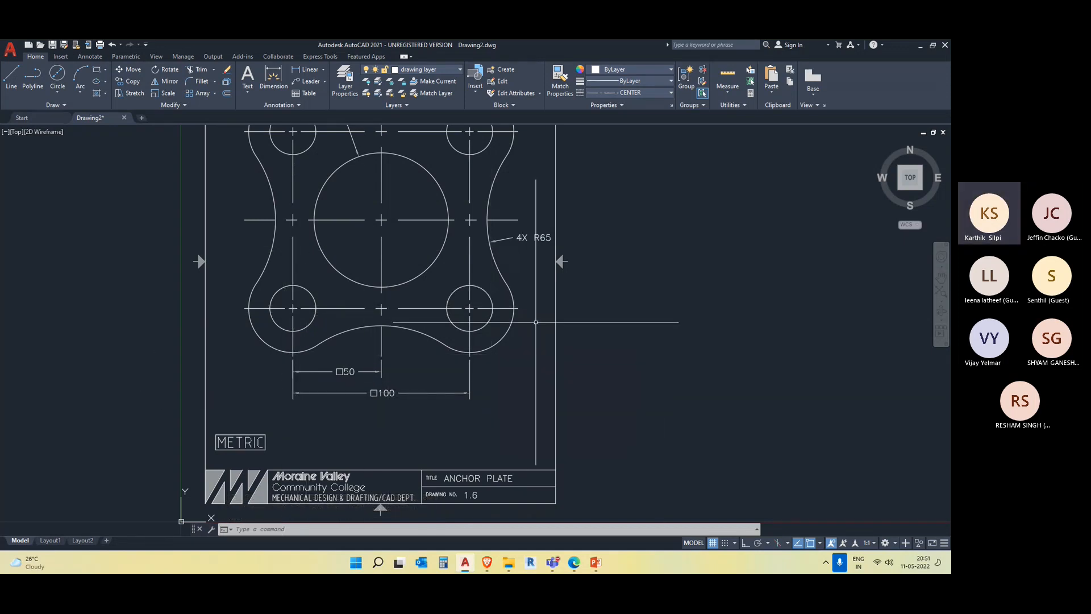
# Examine the imported plate's center line segments at the lower holes and the center of the large circle
pyautogui.moveTo(562, 342); pyautogui.dragTo(581, 394, button='middle')
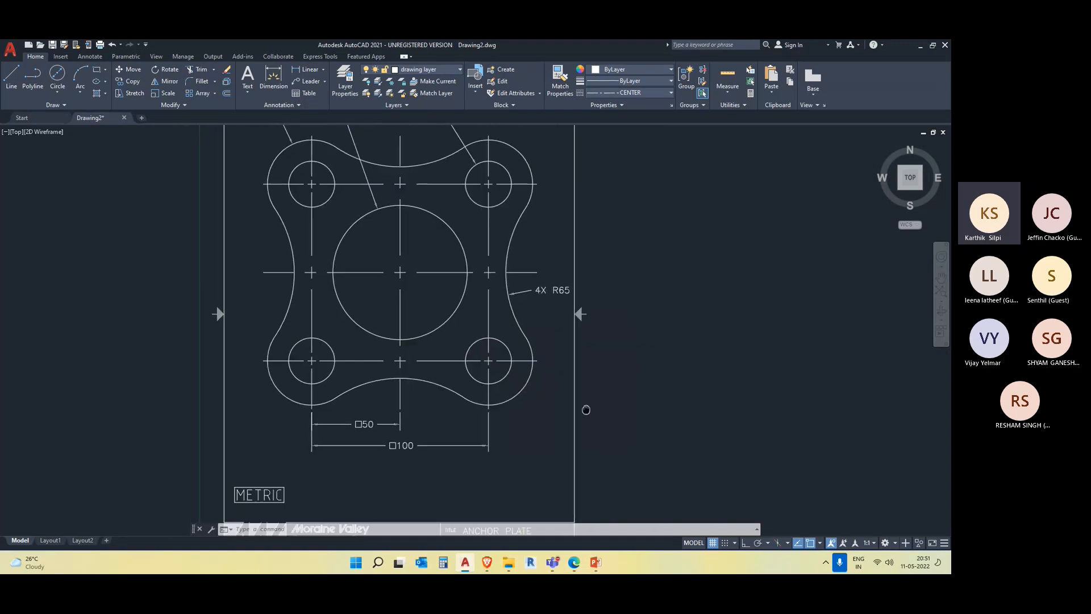
pyautogui.click(358, 362)
pyautogui.press('Escape')
pyautogui.click(454, 364)
pyautogui.click(421, 357)
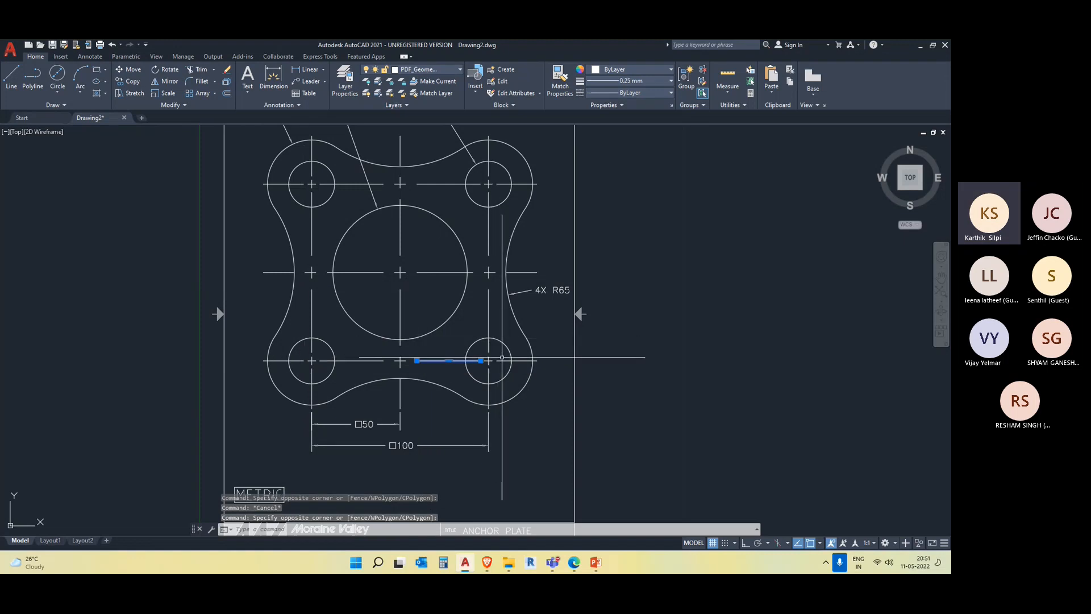
pyautogui.scroll(-2, 502, 357)
pyautogui.scroll(5, 398, 280)
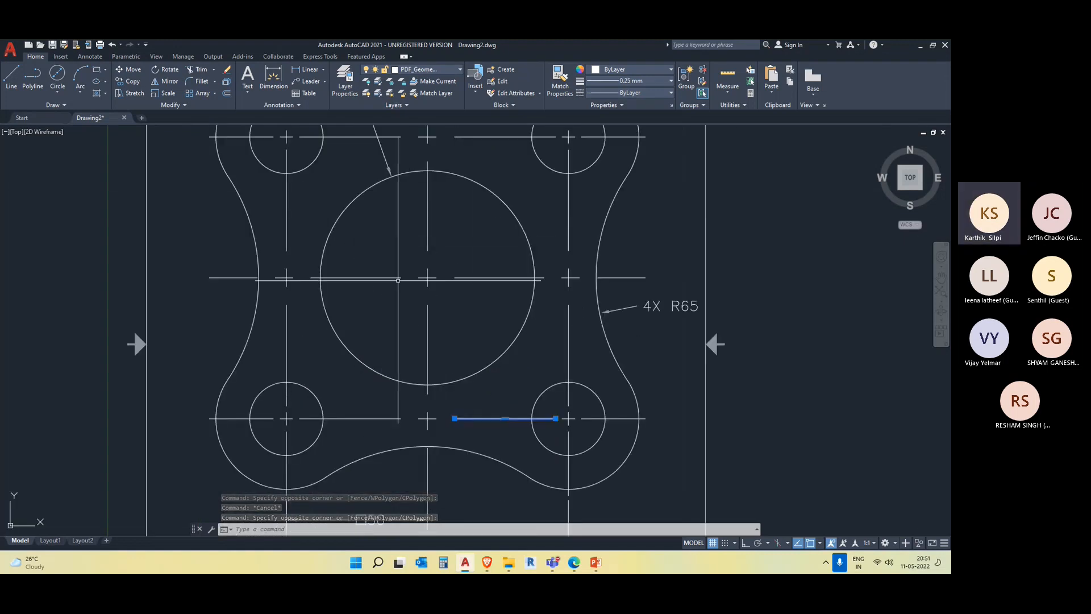
pyautogui.click(472, 308)
pyautogui.click(410, 233)
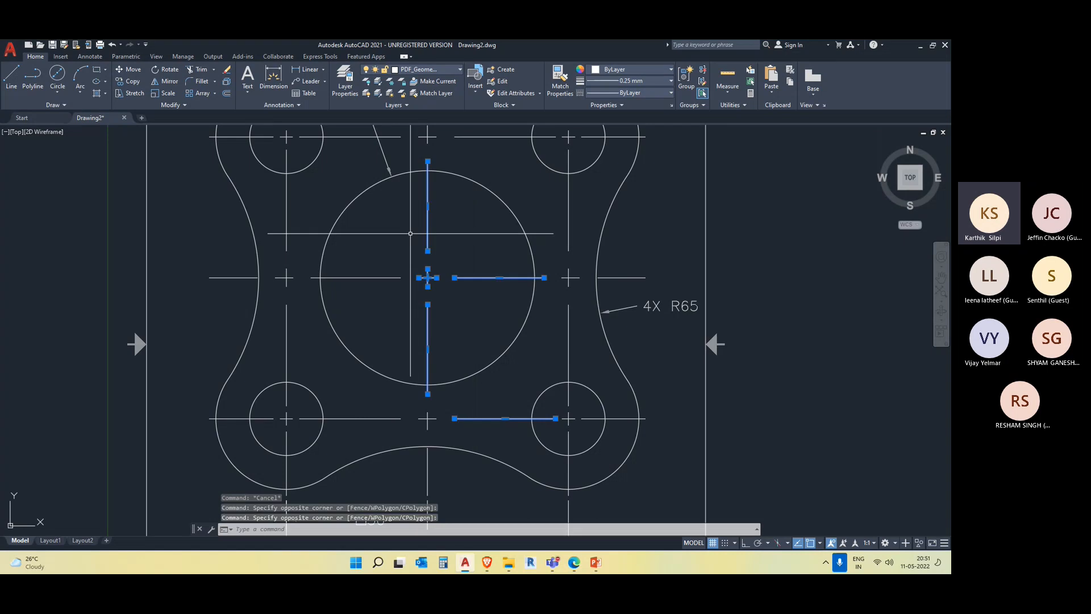
pyautogui.press('Escape')
pyautogui.scroll(-4, 404, 301)
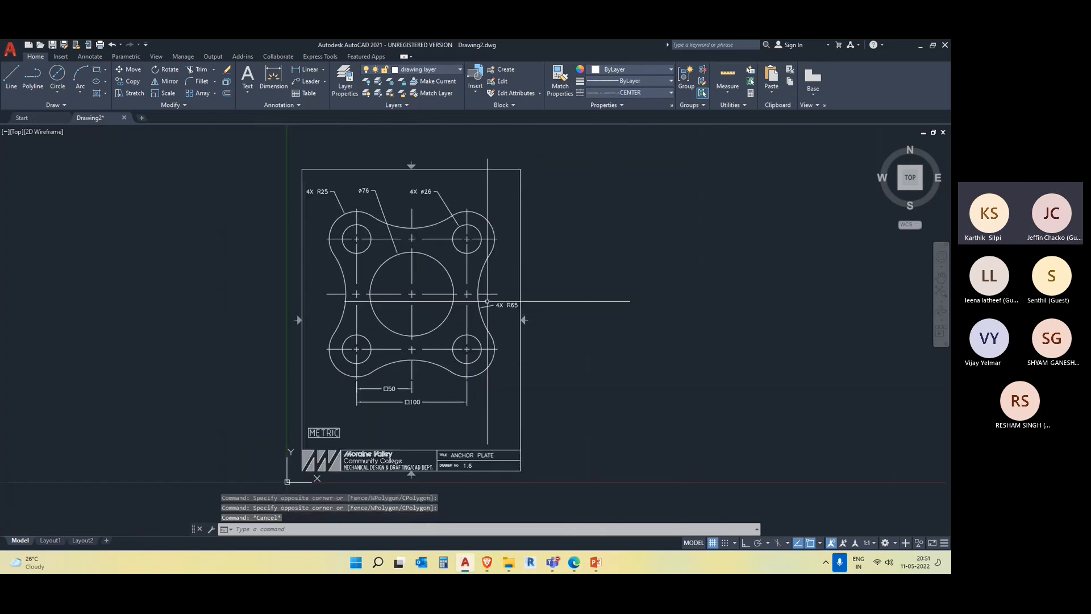
# Examine the imported plate's curved outer profile and its central circle by highlighting each of them
pyautogui.click(488, 277)
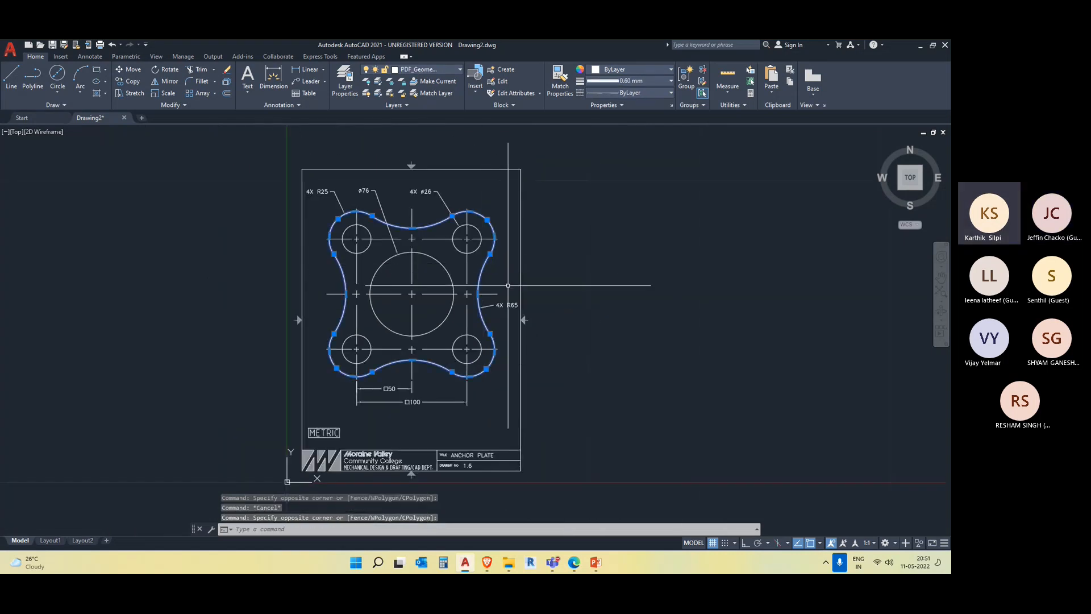
pyautogui.press('Escape')
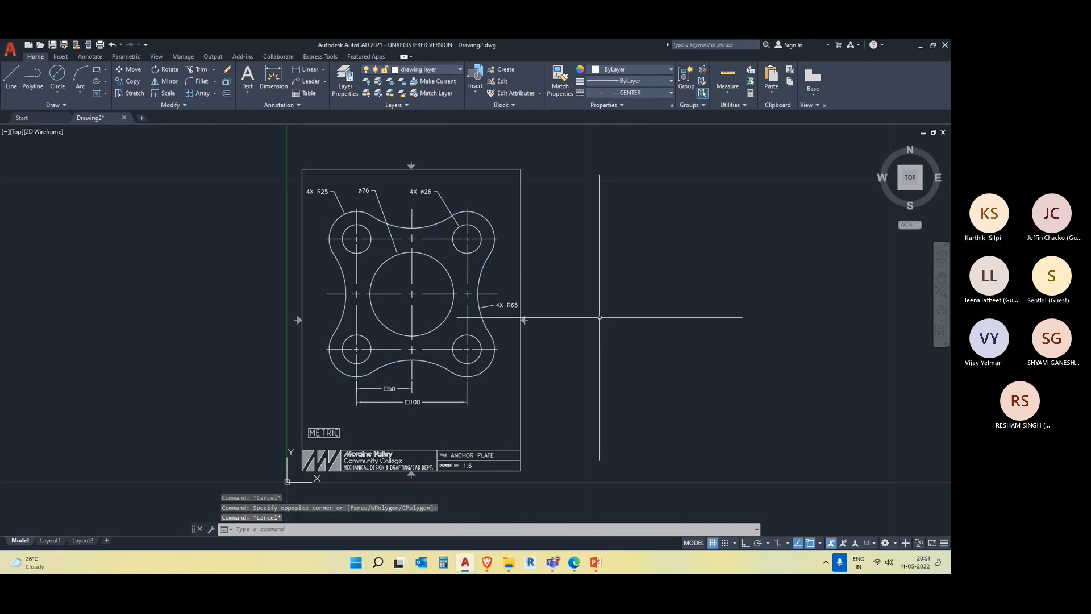
pyautogui.scroll(-4, 625, 341)
pyautogui.moveTo(653, 366); pyautogui.dragTo(476, 351, button='middle')
pyautogui.scroll(2, 385, 336)
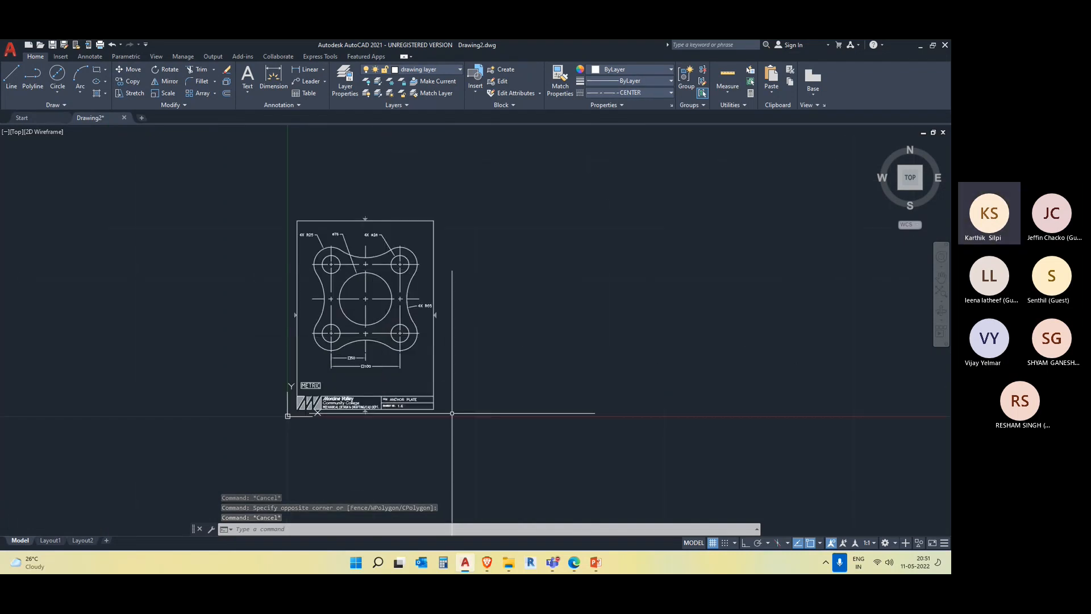
pyautogui.scroll(3, 394, 248)
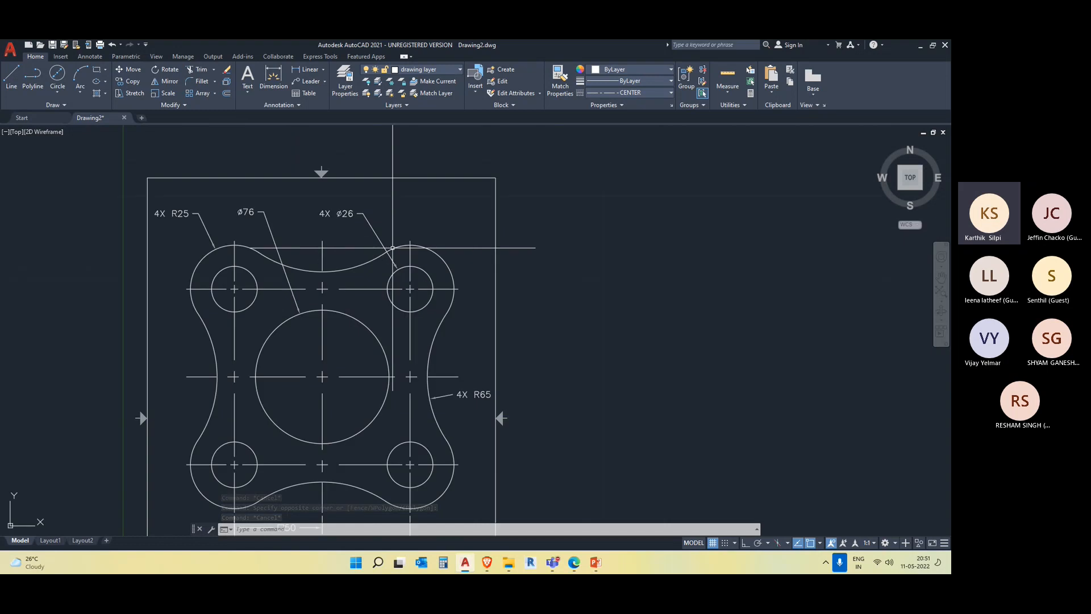
pyautogui.click(445, 263)
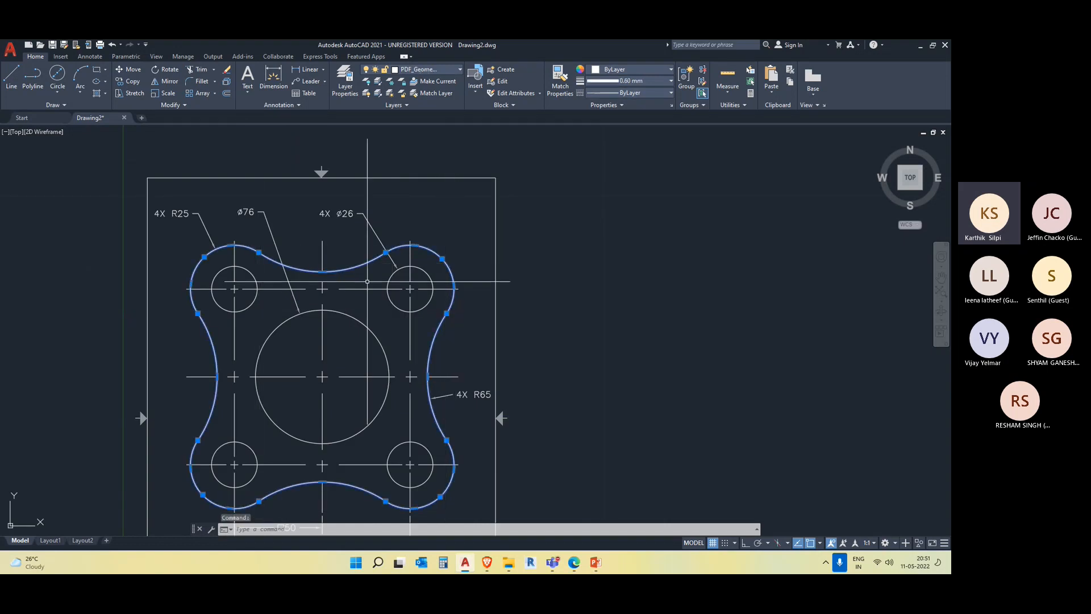
pyautogui.press('Escape')
pyautogui.moveTo(347, 331); pyautogui.dragTo(330, 307)
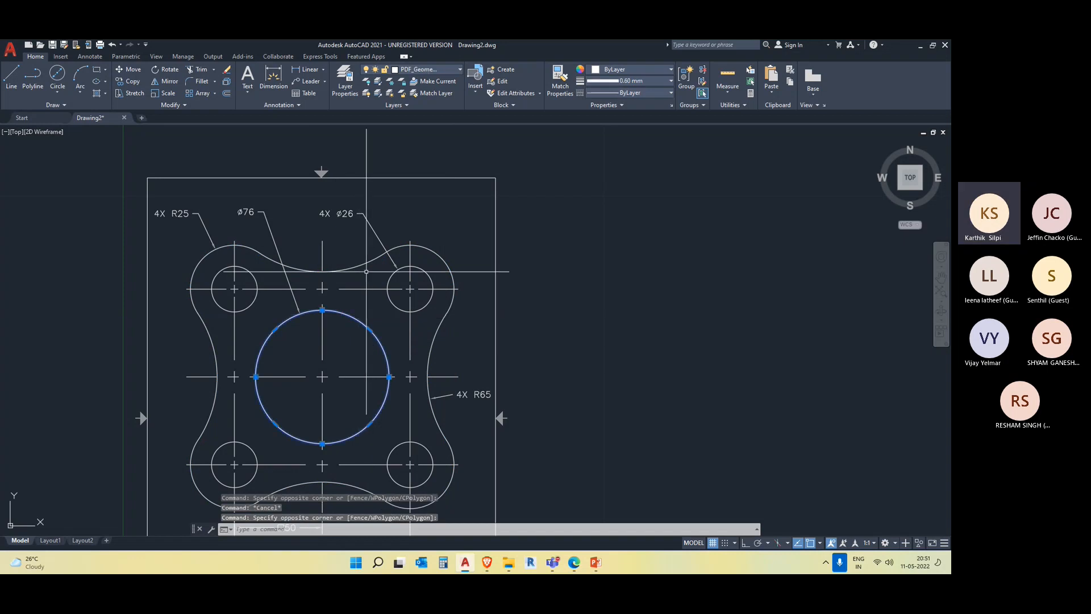
pyautogui.moveTo(366, 272); pyautogui.dragTo(369, 257)
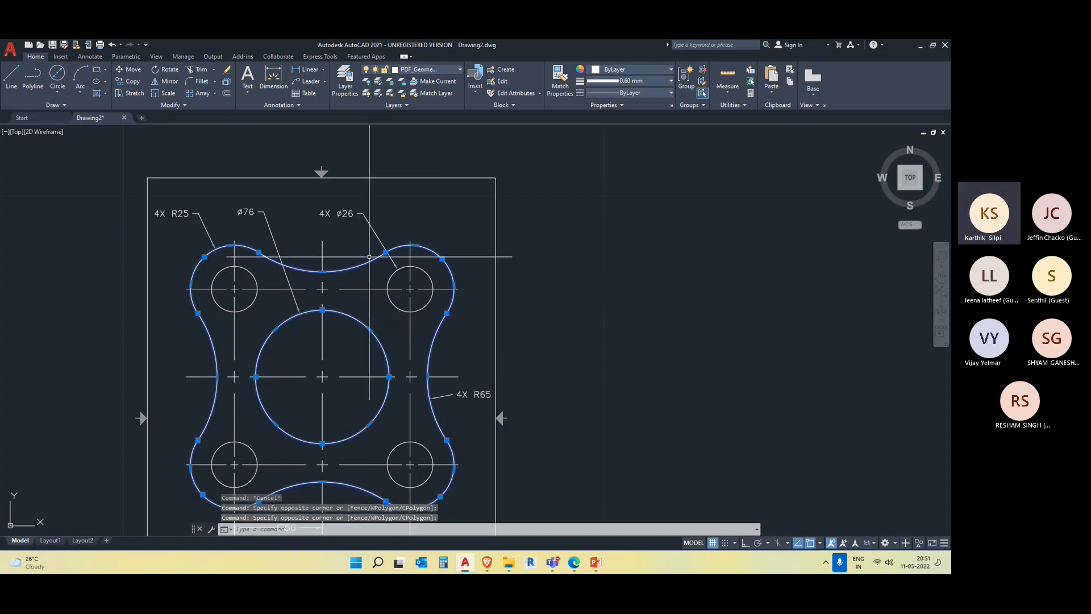
# Inspect the center mark and center line segments inside the imported plate's large central circle
pyautogui.scroll(-3, 575, 309)
pyautogui.moveTo(694, 382); pyautogui.dragTo(487, 377, button='middle')
pyautogui.scroll(2, 302, 349)
pyautogui.press('Escape')
pyautogui.scroll(3, 302, 349)
pyautogui.click(413, 362)
pyautogui.click(359, 278)
pyautogui.scroll(-3, 433, 342)
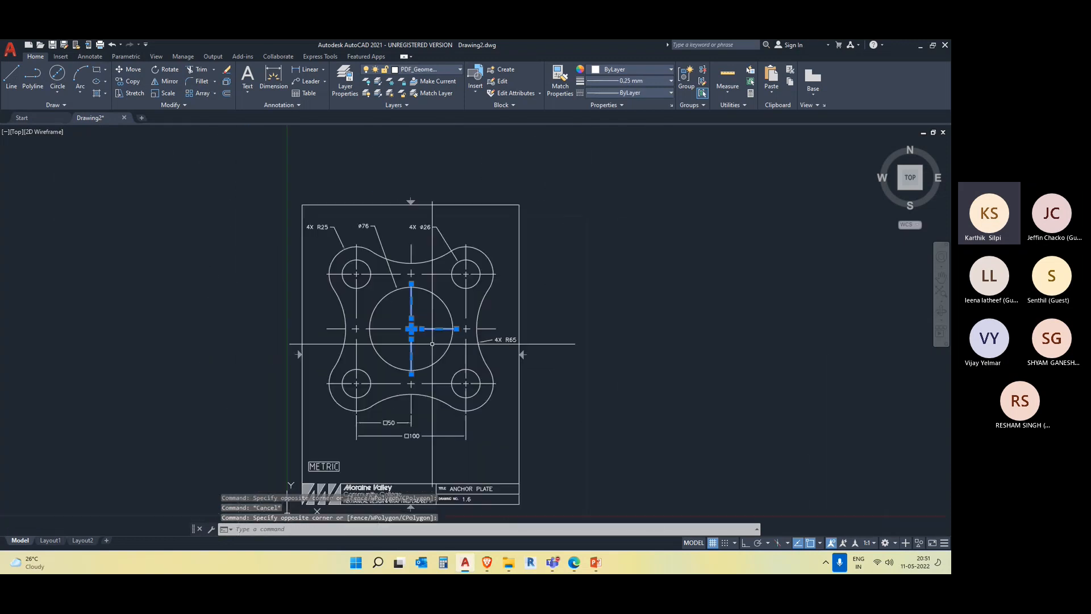
pyautogui.press('Escape')
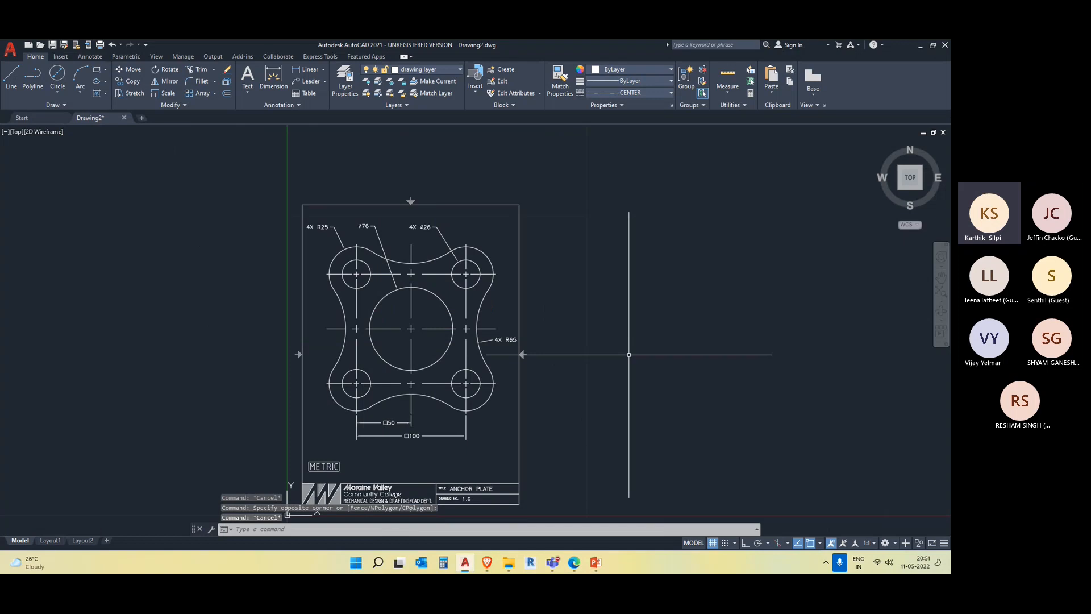
# Review the imported plate's central circle and compare the plate layout with the redrawn circle and center lines
pyautogui.click(435, 295)
pyautogui.scroll(4, 437, 295)
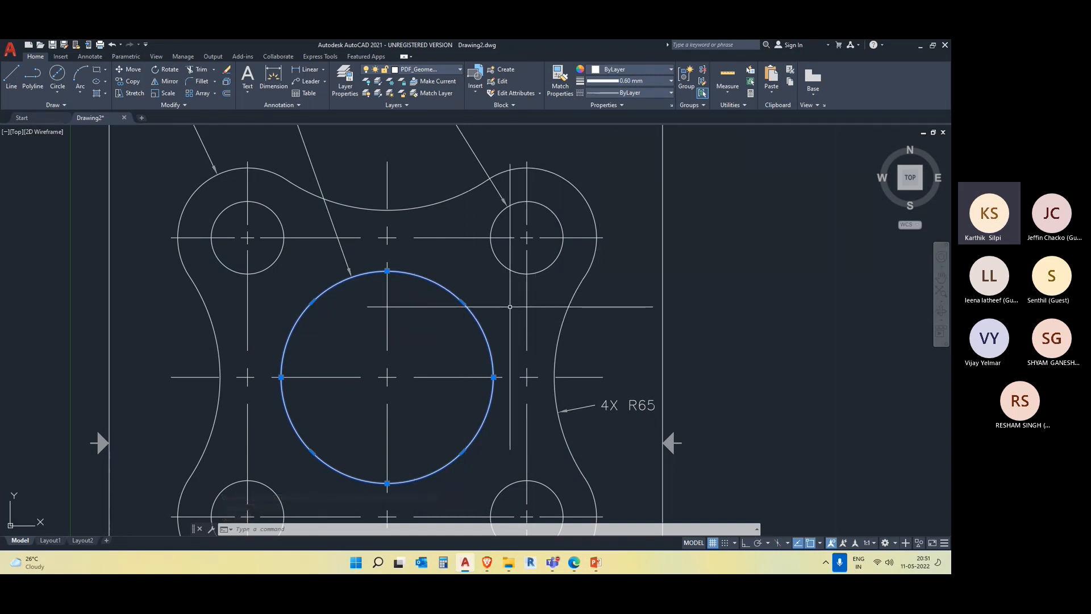
pyautogui.scroll(-4, 510, 306)
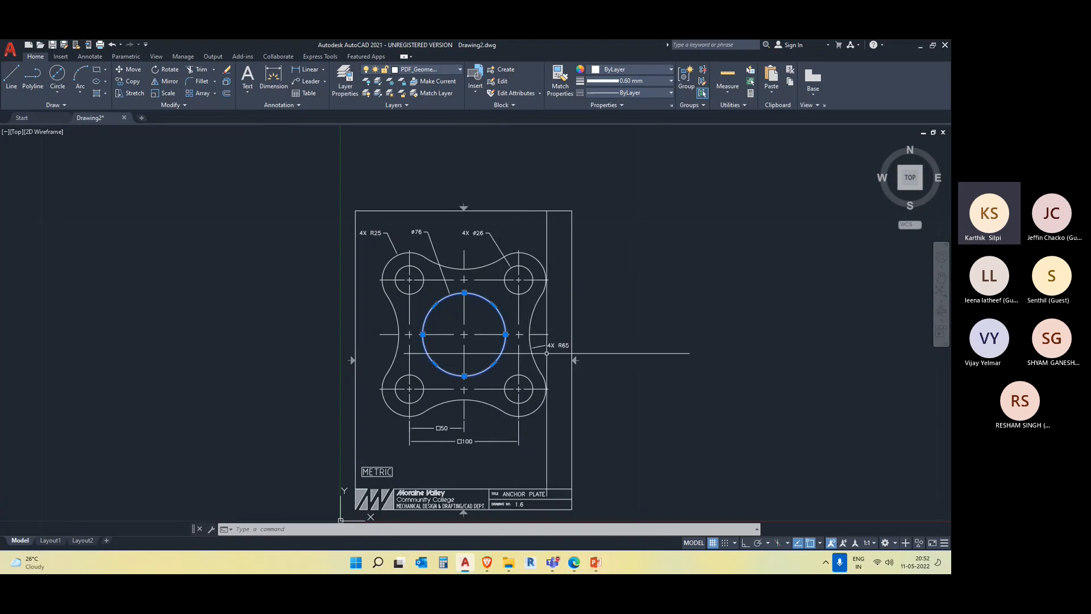
pyautogui.press('Escape')
pyautogui.scroll(-3, 639, 348)
pyautogui.moveTo(652, 358); pyautogui.dragTo(312, 366, button='middle')
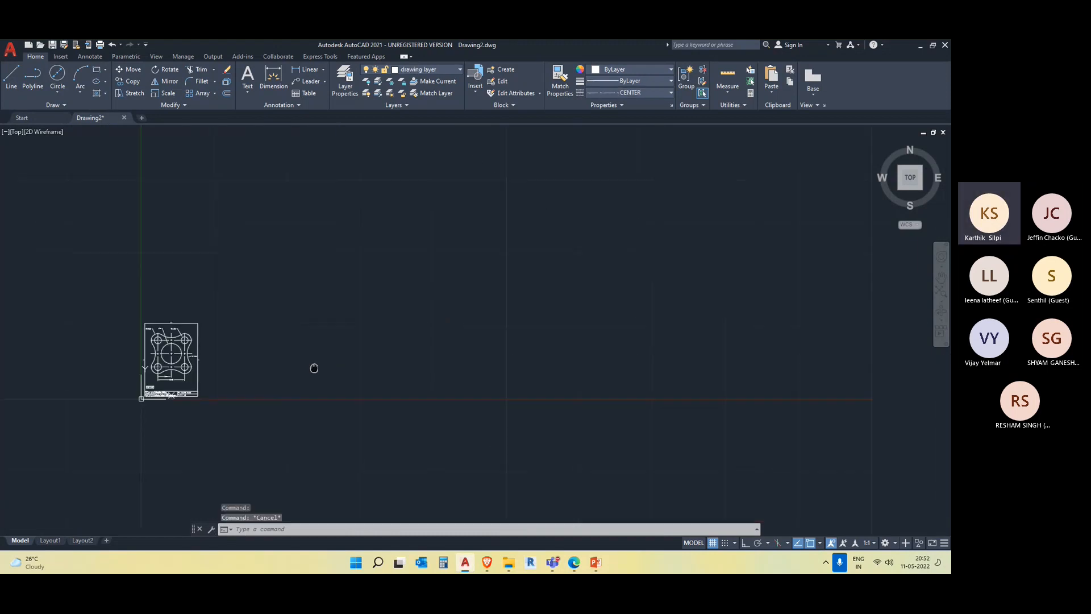
pyautogui.scroll(-2, 318, 366)
pyautogui.scroll(-2, 329, 365)
pyautogui.scroll(4, 297, 368)
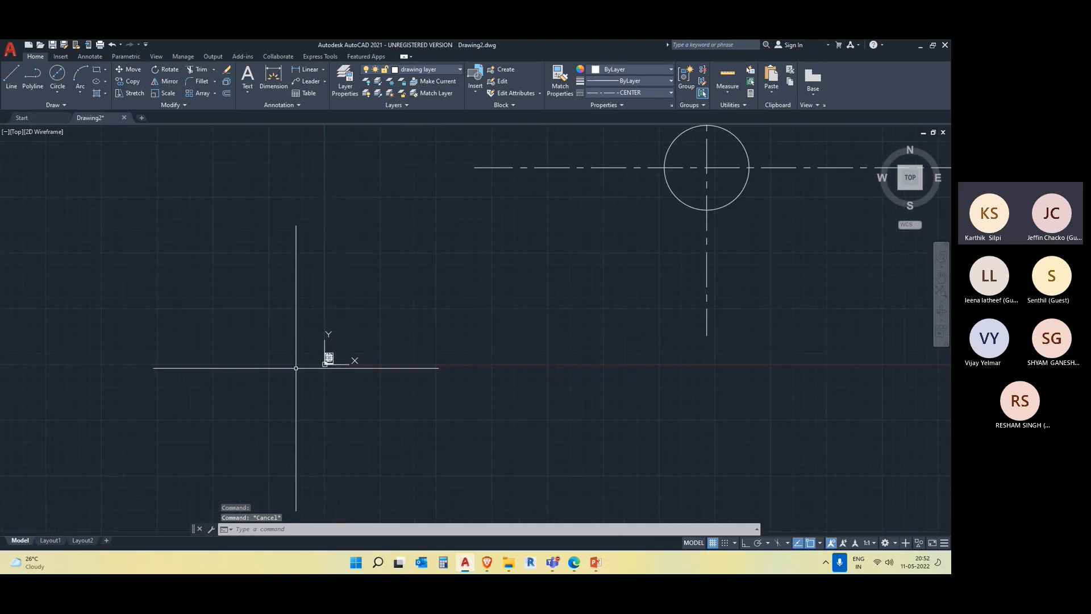
pyautogui.scroll(6, 378, 374)
pyautogui.moveTo(457, 372)
pyautogui.mouseDown(button='middle')
pyautogui.moveTo(458, 445)
pyautogui.moveTo(465, 424)
pyautogui.mouseUp(button='middle')
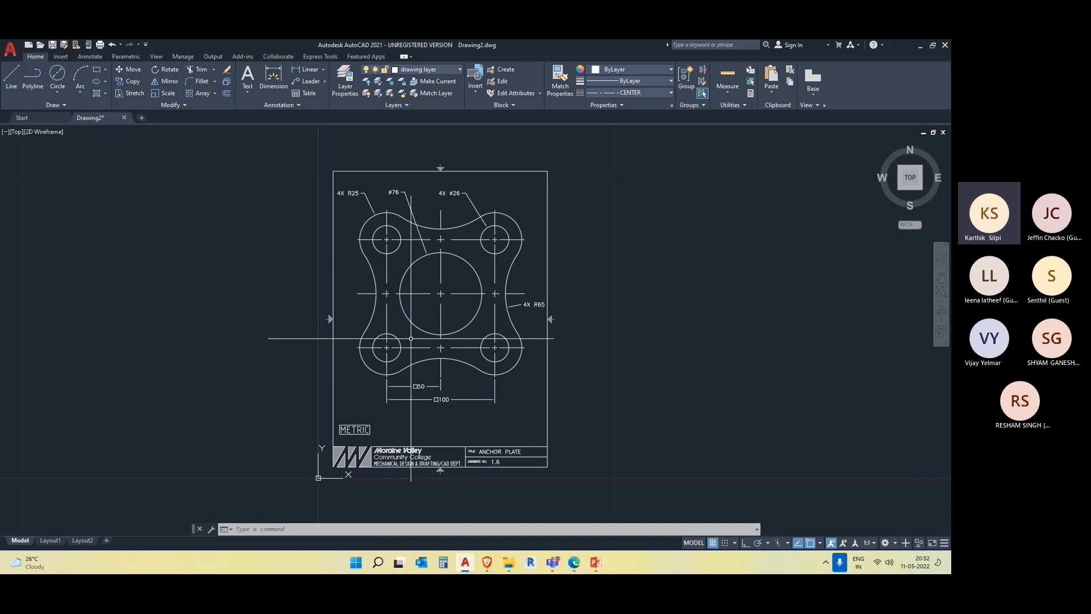
# Offset the redrawn plate's vertical center line by 50 to both its right and left sides
pyautogui.click(373, 342)
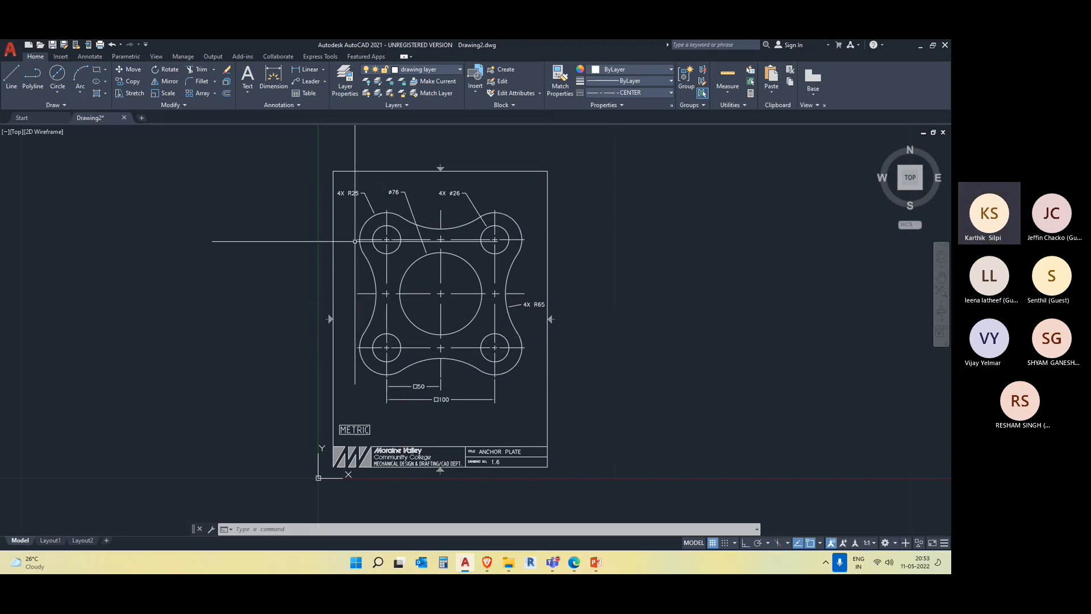
pyautogui.scroll(-6, 699, 409)
pyautogui.moveTo(765, 421); pyautogui.dragTo(316, 417, button='middle')
pyautogui.scroll(-4, 631, 394)
pyautogui.scroll(-8, 733, 372)
pyautogui.moveTo(856, 339); pyautogui.dragTo(597, 339, button='middle')
pyautogui.scroll(2, 597, 339)
pyautogui.scroll(4, 596, 339)
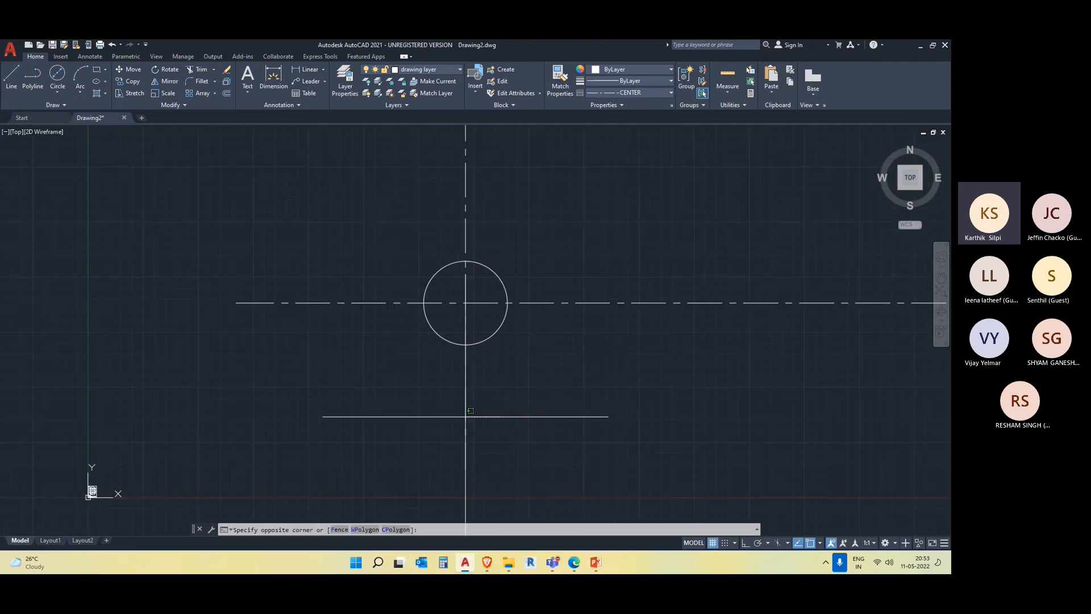
pyautogui.click(466, 413)
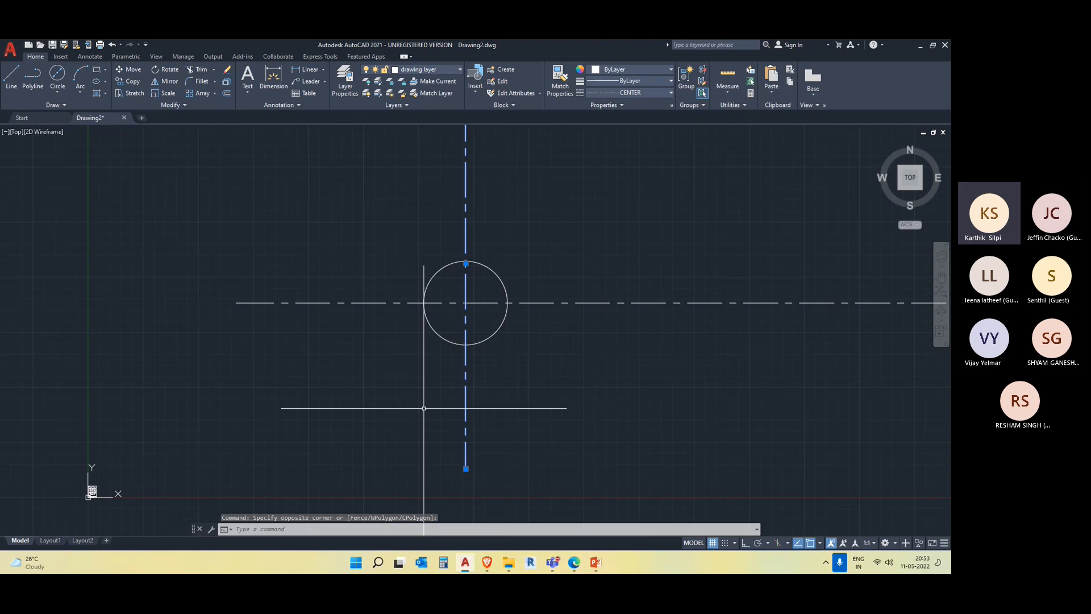
pyautogui.write('ff')
pyautogui.press('Return')
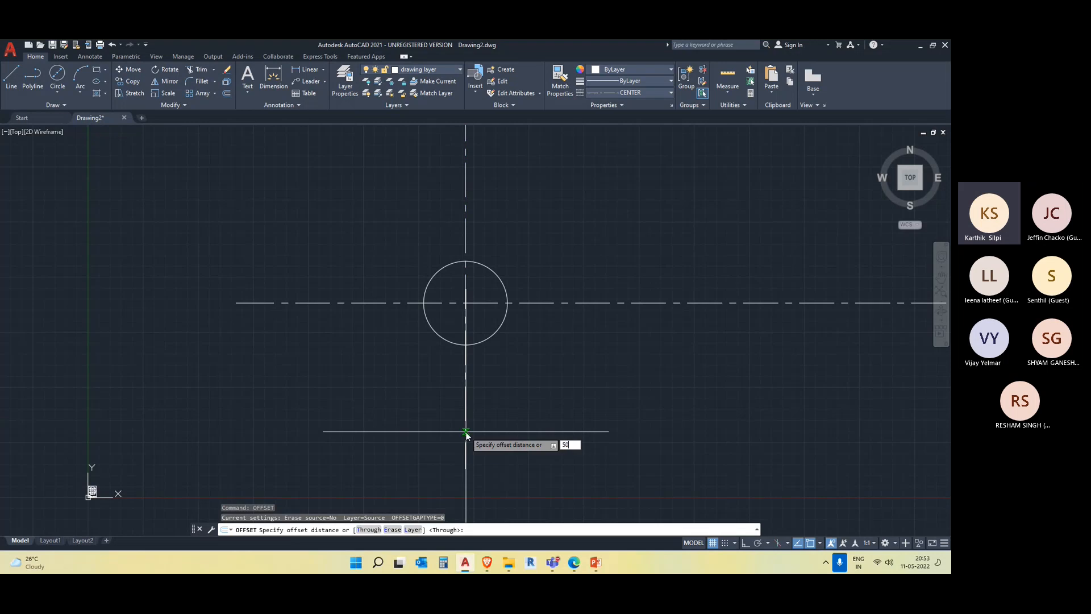
pyautogui.write('50')
pyautogui.press('Return')
pyautogui.click(466, 435)
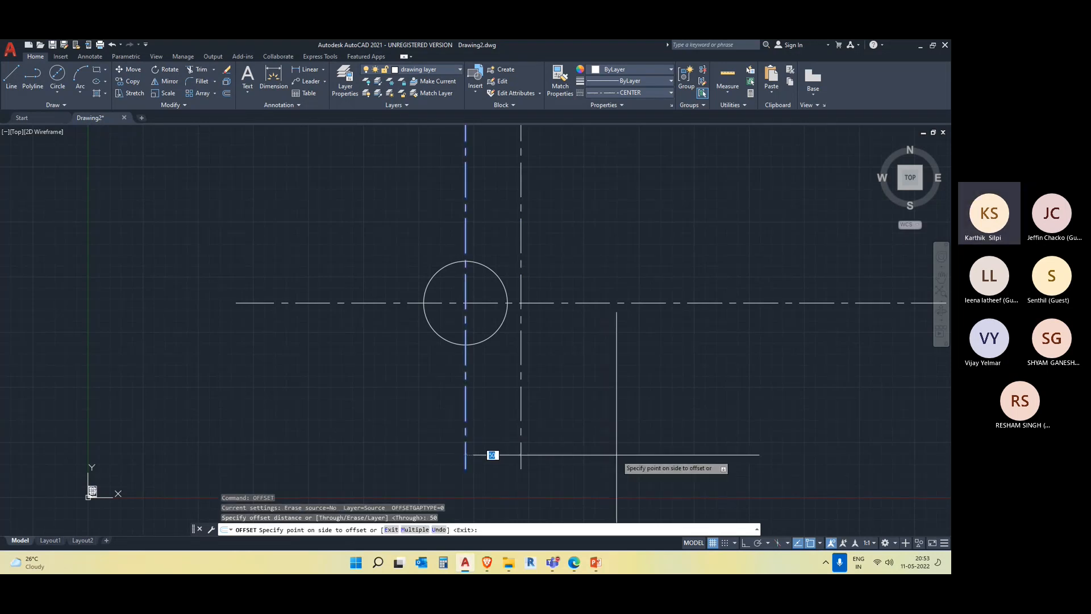
pyautogui.click(616, 451)
pyautogui.click(467, 409)
pyautogui.click(343, 414)
# Offset the horizontal center line through the large circle by 50 both above and below it
pyautogui.click(334, 302)
pyautogui.click(336, 245)
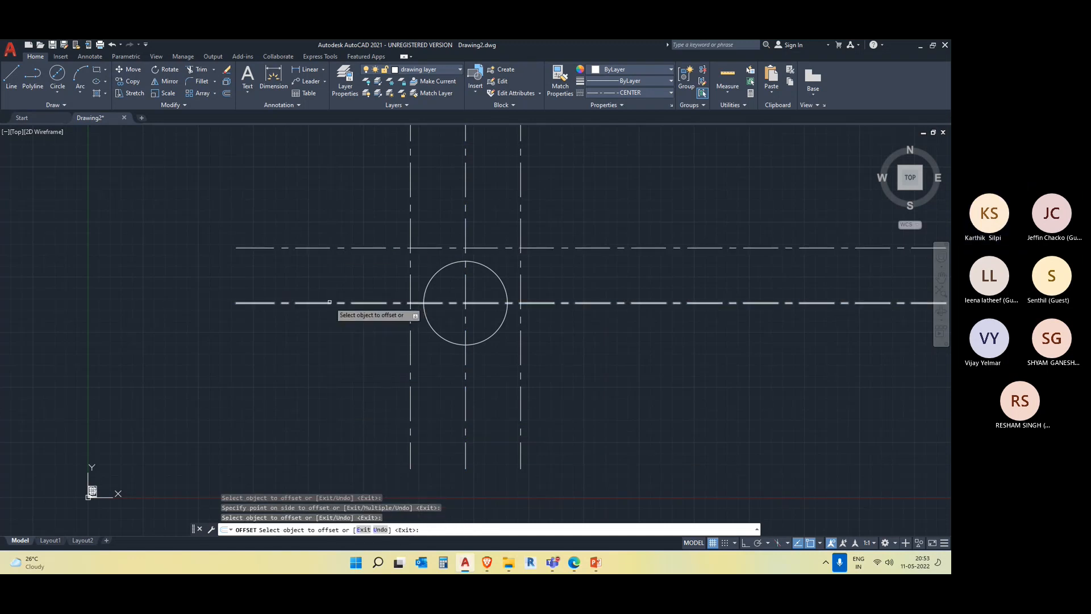
pyautogui.click(327, 303)
pyautogui.click(319, 375)
pyautogui.press('Escape')
# Examine the imported plate's hole diameter and corner radius callouts and locate the matching area of the redrawn layout
pyautogui.scroll(-8, 461, 455)
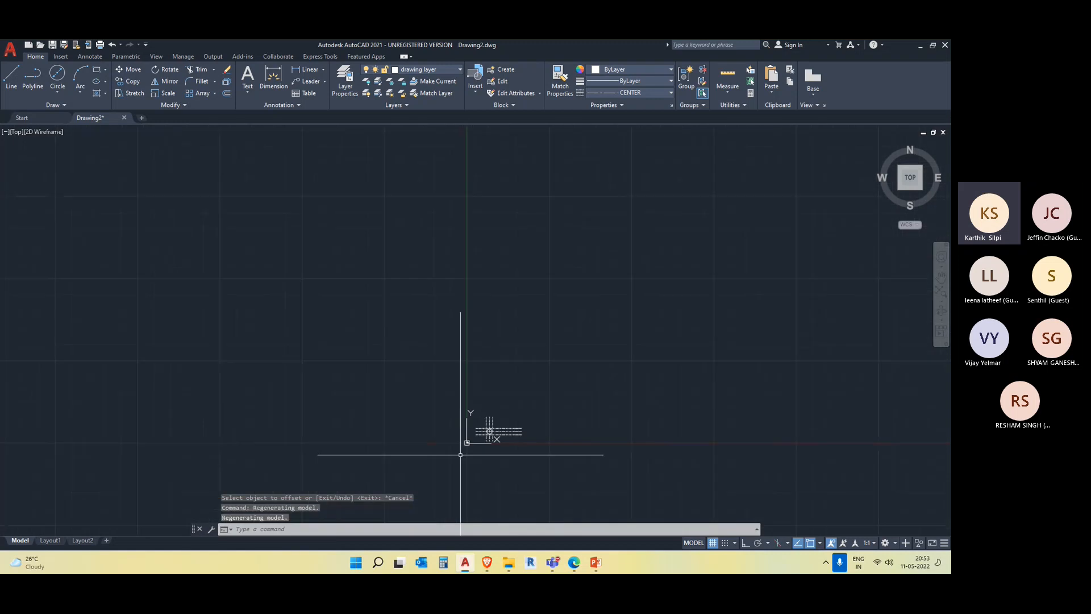
pyautogui.moveTo(460, 455); pyautogui.dragTo(640, 372, button='middle')
pyautogui.scroll(-10, 273, 425)
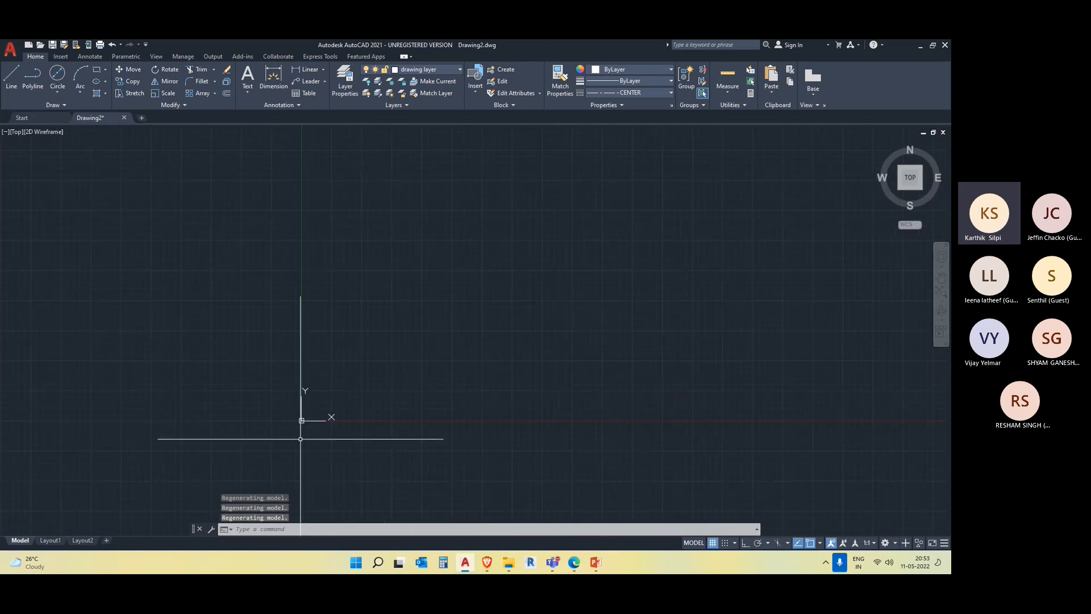
pyautogui.scroll(5, 324, 246)
pyautogui.moveTo(324, 246); pyautogui.dragTo(418, 456, button='middle')
pyautogui.scroll(4, 360, 428)
pyautogui.moveTo(360, 429); pyautogui.dragTo(368, 365, button='middle')
pyautogui.scroll(-5, 368, 365)
pyautogui.scroll(3, 280, 288)
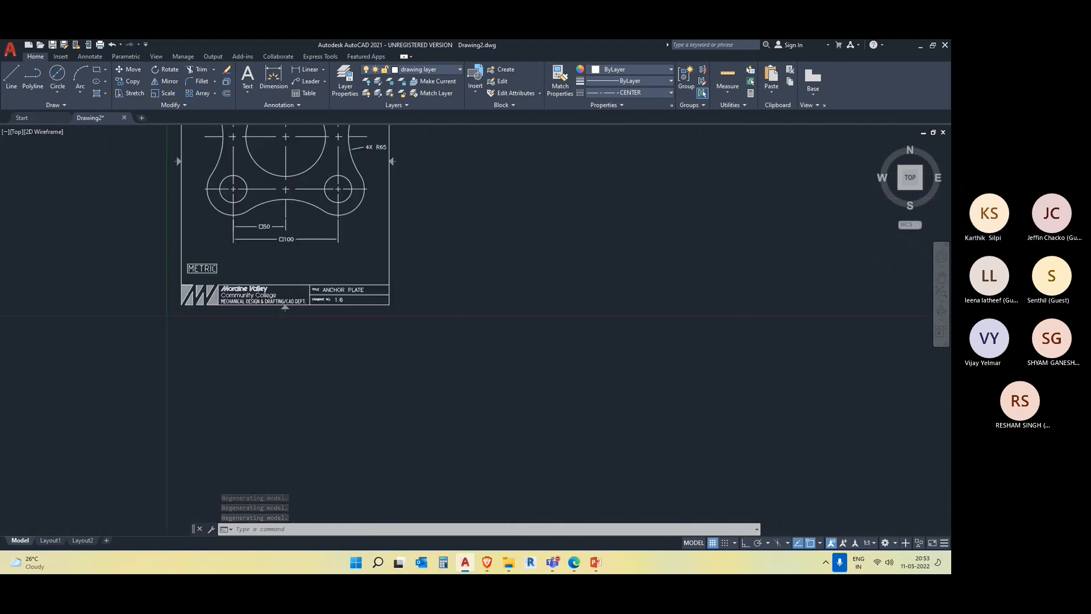
pyautogui.moveTo(299, 181); pyautogui.dragTo(357, 316, button='middle')
pyautogui.moveTo(341, 253); pyautogui.dragTo(377, 316, button='middle')
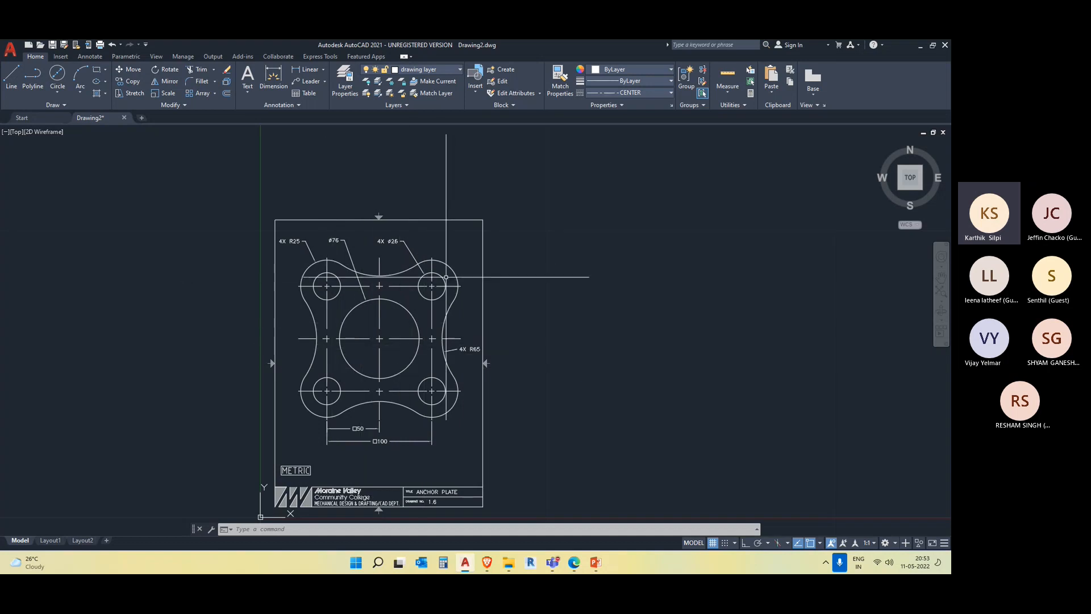
pyautogui.scroll(3, 388, 254)
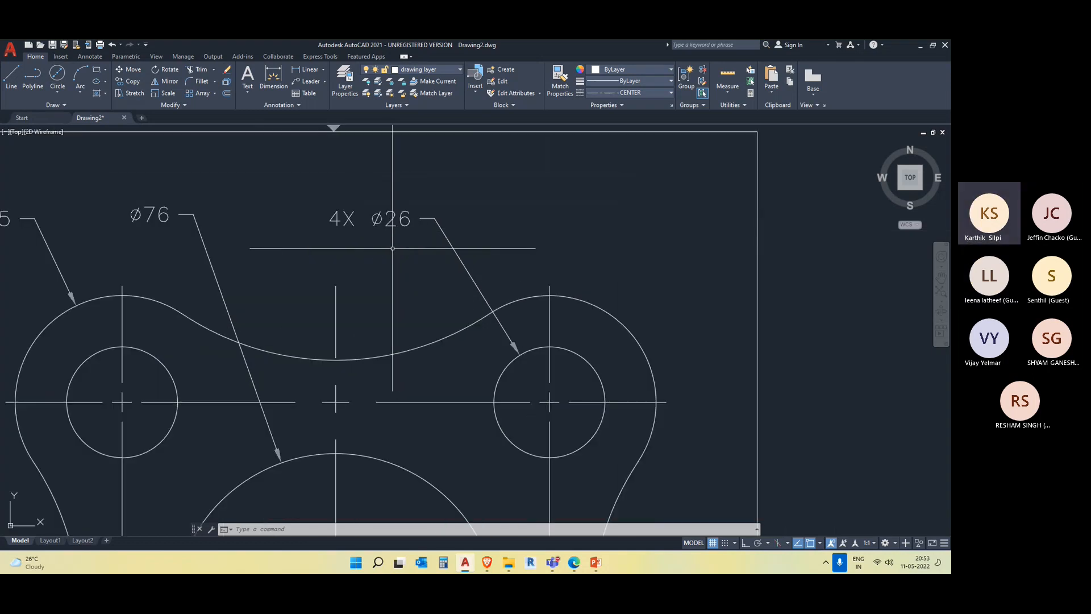
pyautogui.scroll(-3, 397, 247)
pyautogui.scroll(2, 396, 242)
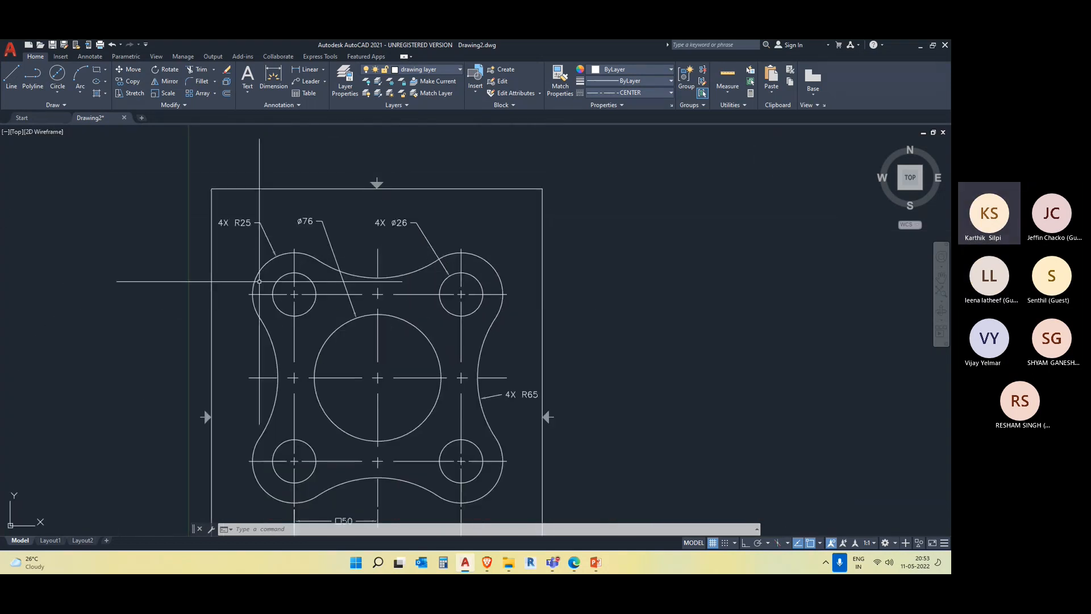
pyautogui.scroll(-8, 250, 245)
pyautogui.scroll(-6, 677, 360)
pyautogui.moveTo(678, 360); pyautogui.dragTo(575, 390, button='middle')
pyautogui.scroll(8, 454, 352)
pyautogui.scroll(6, 526, 458)
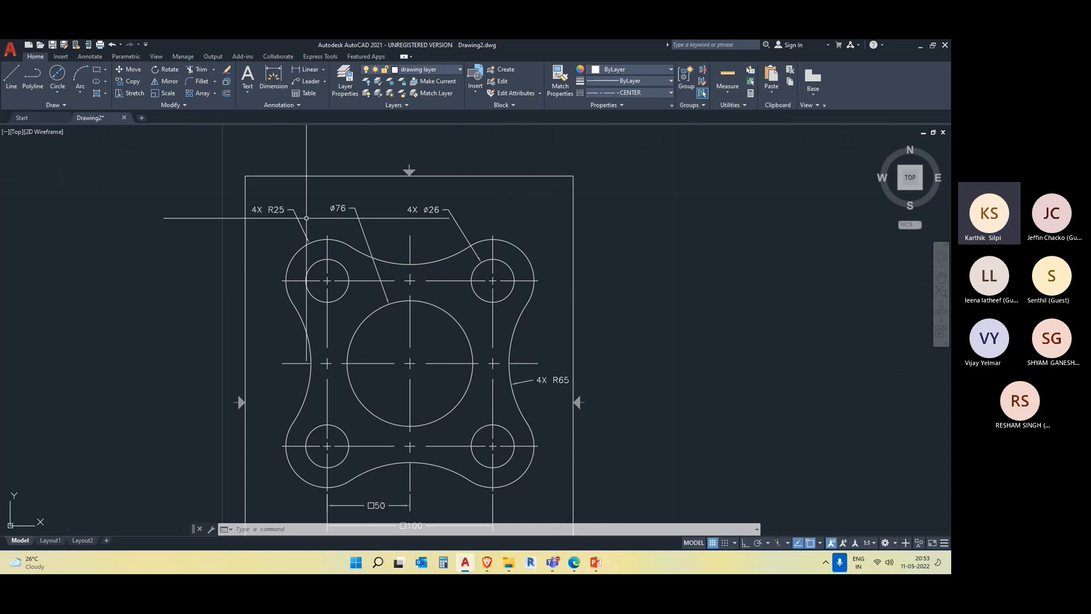
# Compare the upper-right intersection of the offset center lines with the upper-right hole and rounded corner of the imported plate
pyautogui.scroll(-9, 306, 218)
pyautogui.scroll(-8, 680, 299)
pyautogui.moveTo(680, 300); pyautogui.dragTo(332, 423, button='middle')
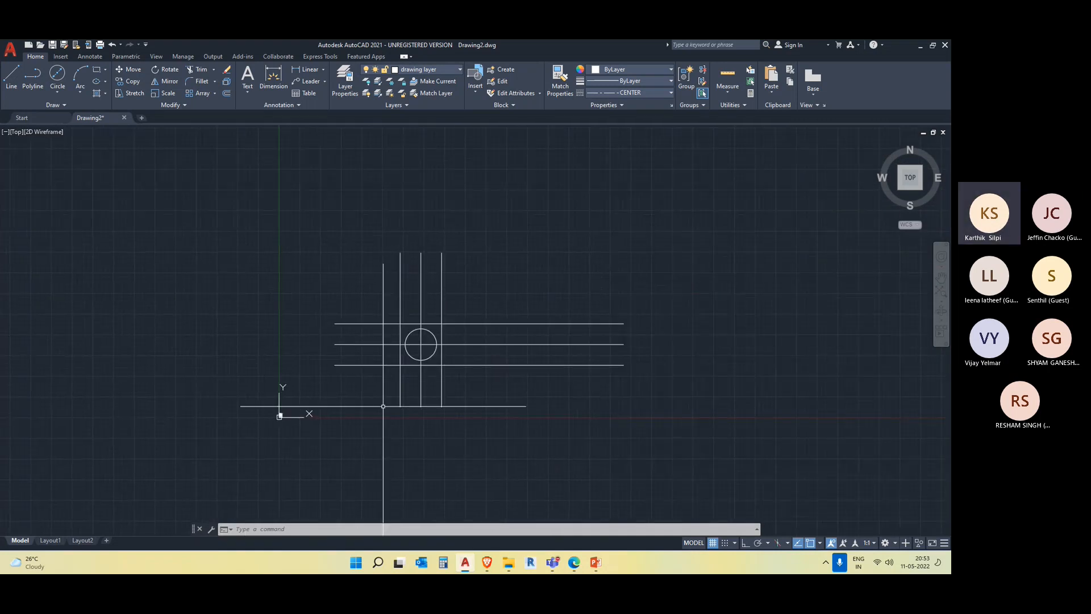
pyautogui.scroll(6, 425, 369)
pyautogui.moveTo(468, 421); pyautogui.dragTo(441, 480, button='middle')
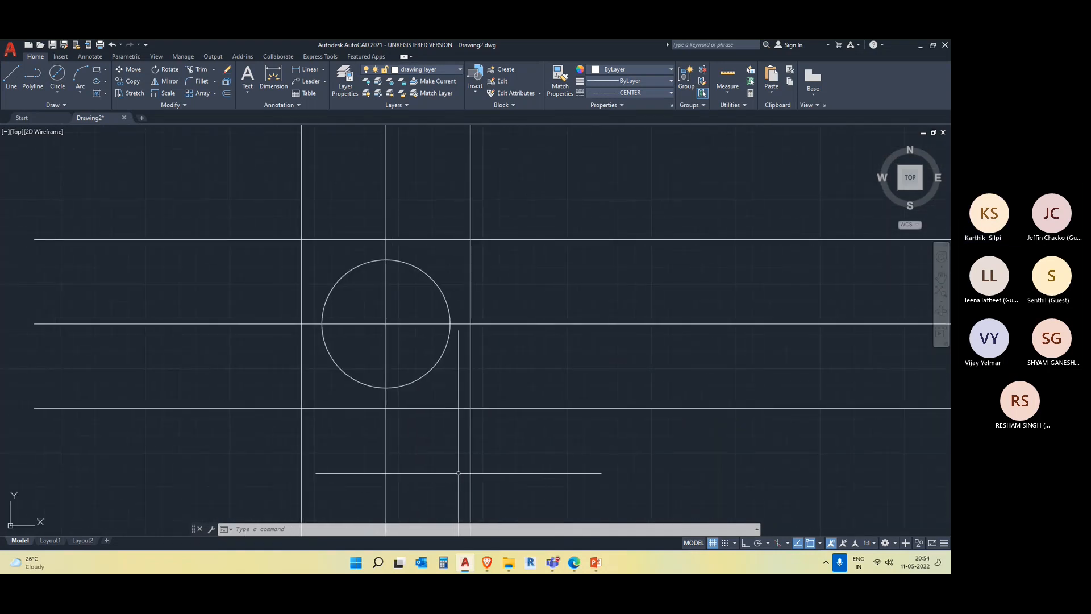
pyautogui.scroll(-2, 458, 472)
pyautogui.scroll(6, 454, 339)
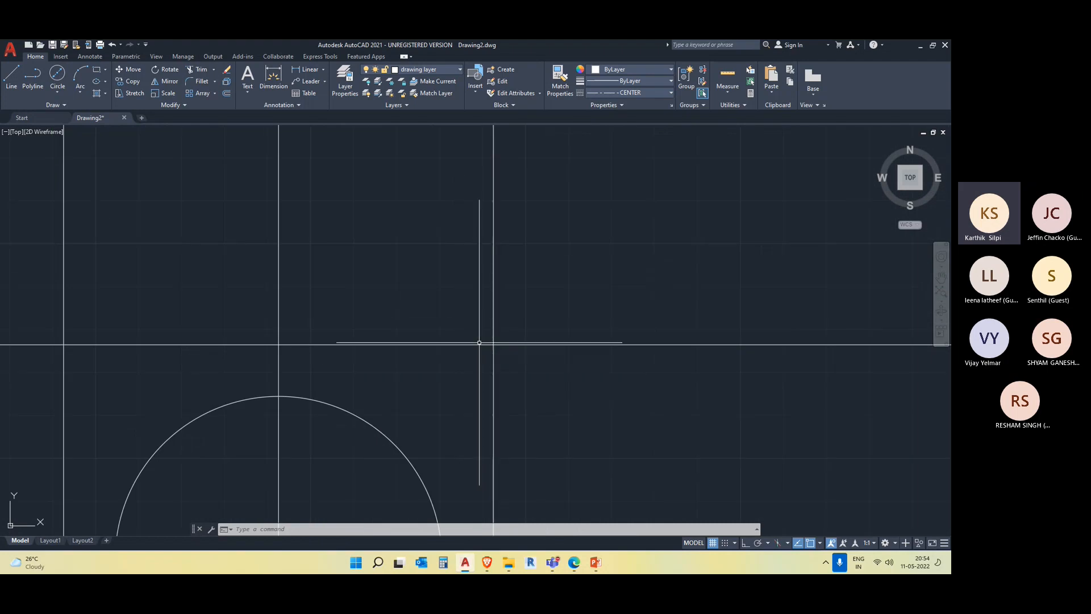
pyautogui.scroll(-2, 378, 419)
pyautogui.moveTo(492, 375); pyautogui.dragTo(507, 241, button='middle')
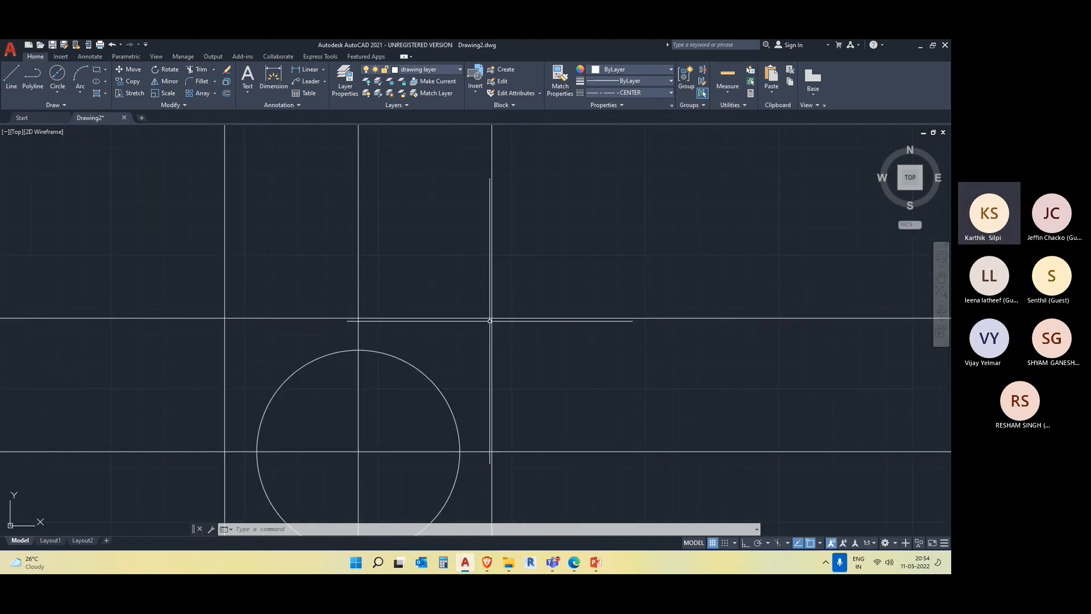
pyautogui.scroll(-10, 490, 321)
pyautogui.scroll(6, 416, 383)
pyautogui.scroll(6, 292, 357)
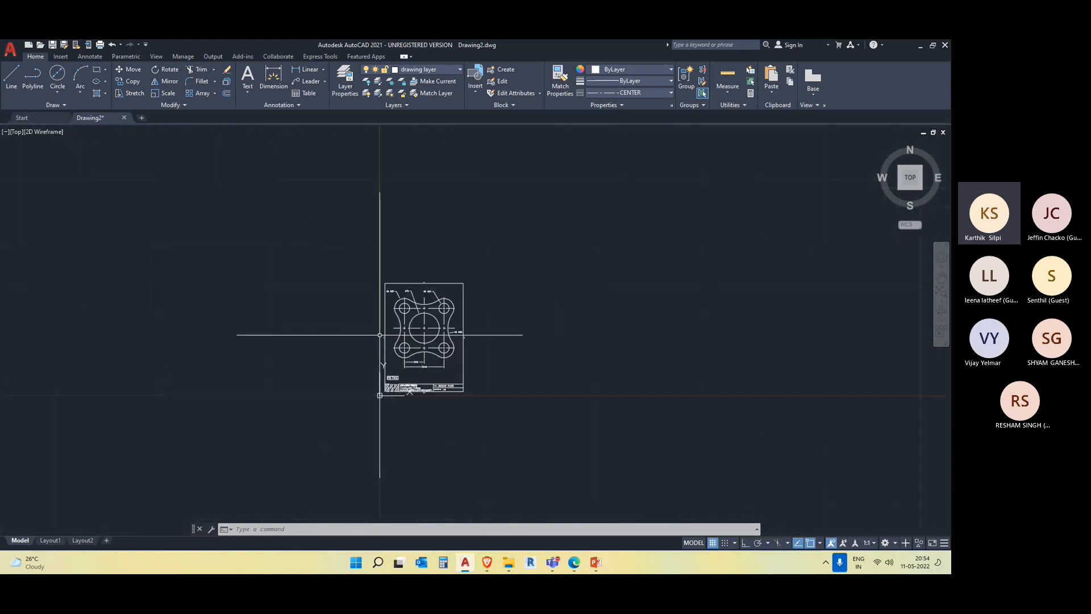
pyautogui.scroll(6, 400, 327)
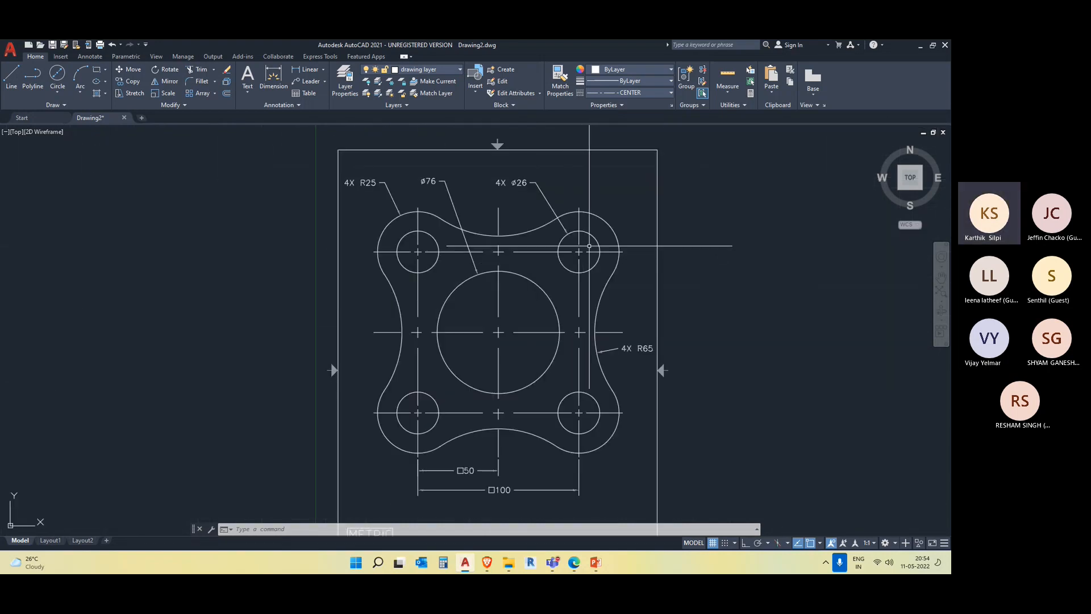
# Draw a circle of radius 25 centered on the upper-right intersection of the offset center lines
pyautogui.scroll(-6, 605, 277)
pyautogui.scroll(6, 604, 275)
pyautogui.moveTo(695, 273); pyautogui.dragTo(287, 471, button='middle')
pyautogui.scroll(5, 411, 373)
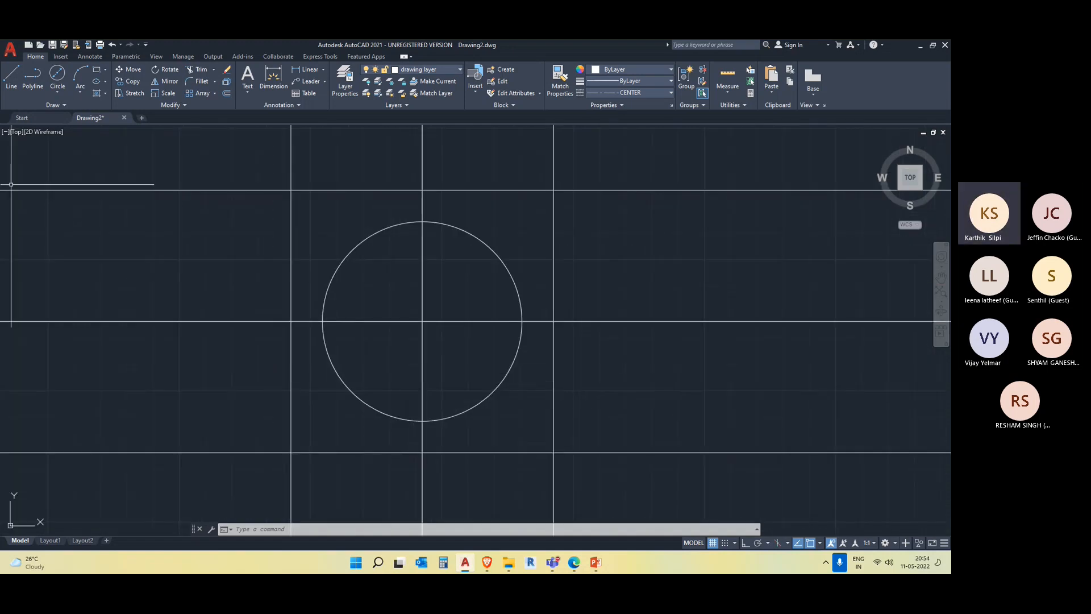
pyautogui.click(56, 89)
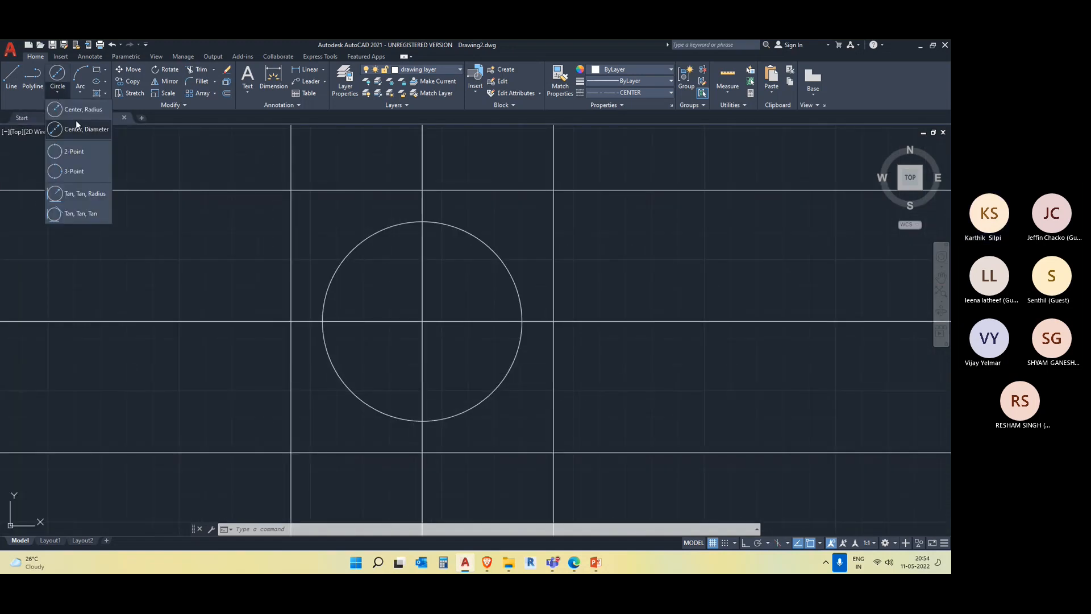
pyautogui.click(80, 111)
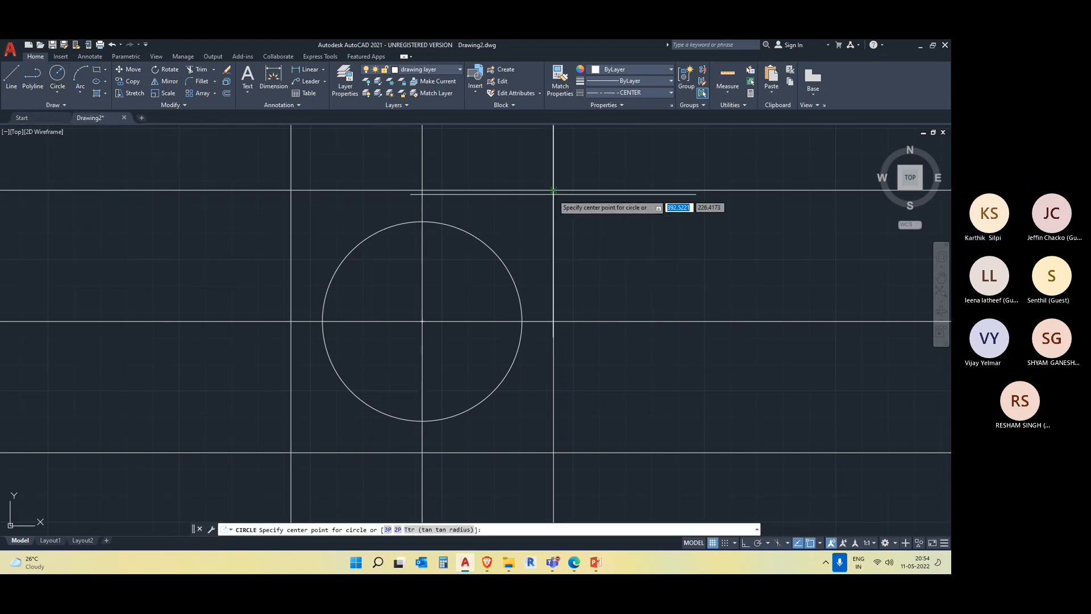
pyautogui.click(553, 190)
pyautogui.write('25')
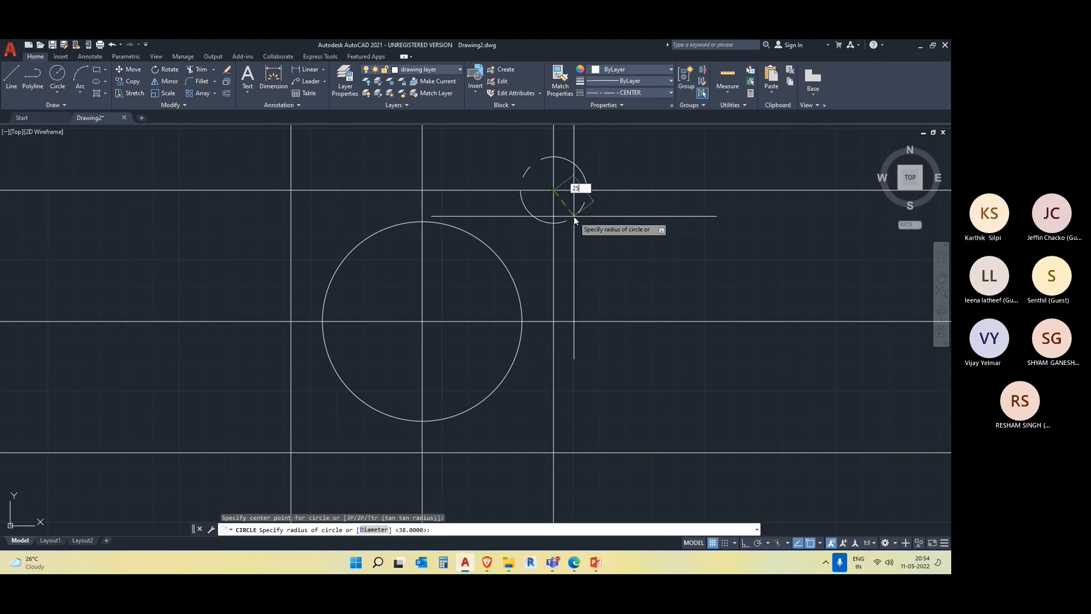
pyautogui.press('Return')
# Set the linetype of the new radius 25 circle to ByBlock
pyautogui.moveTo(574, 231)
pyautogui.mouseDown(button='middle')
pyautogui.moveTo(585, 329)
pyautogui.moveTo(576, 367)
pyautogui.mouseUp(button='middle')
pyautogui.moveTo(575, 368); pyautogui.dragTo(566, 344)
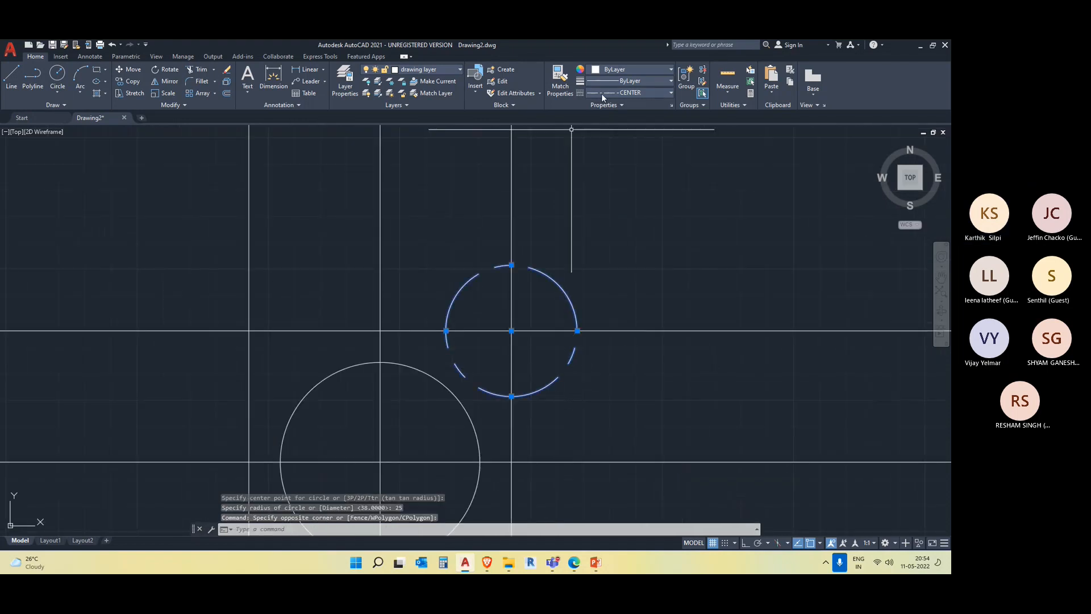
pyautogui.click(645, 81)
pyautogui.click(665, 91)
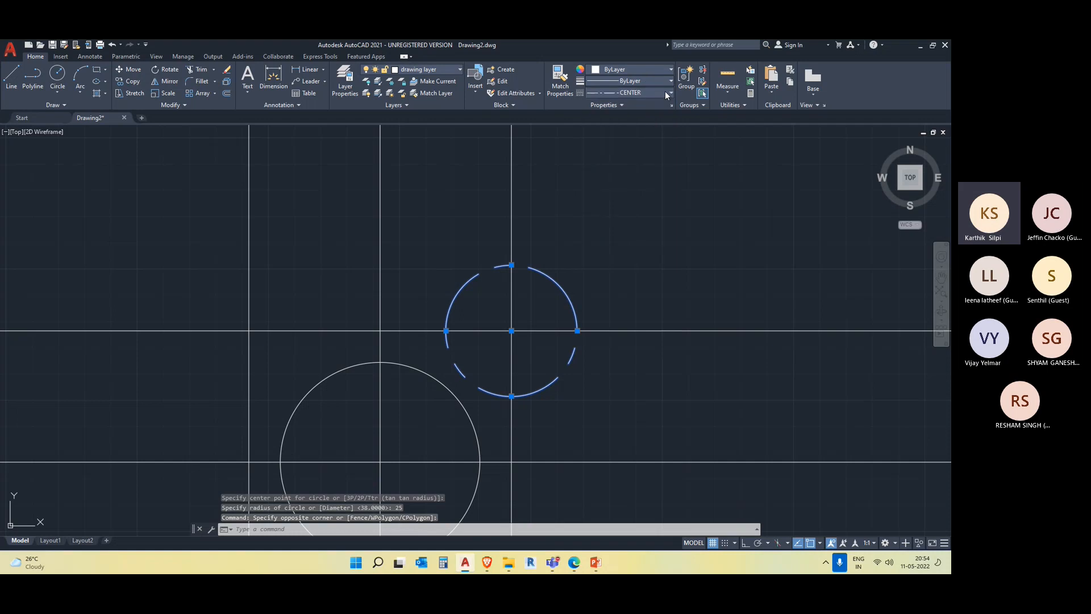
pyautogui.click(659, 93)
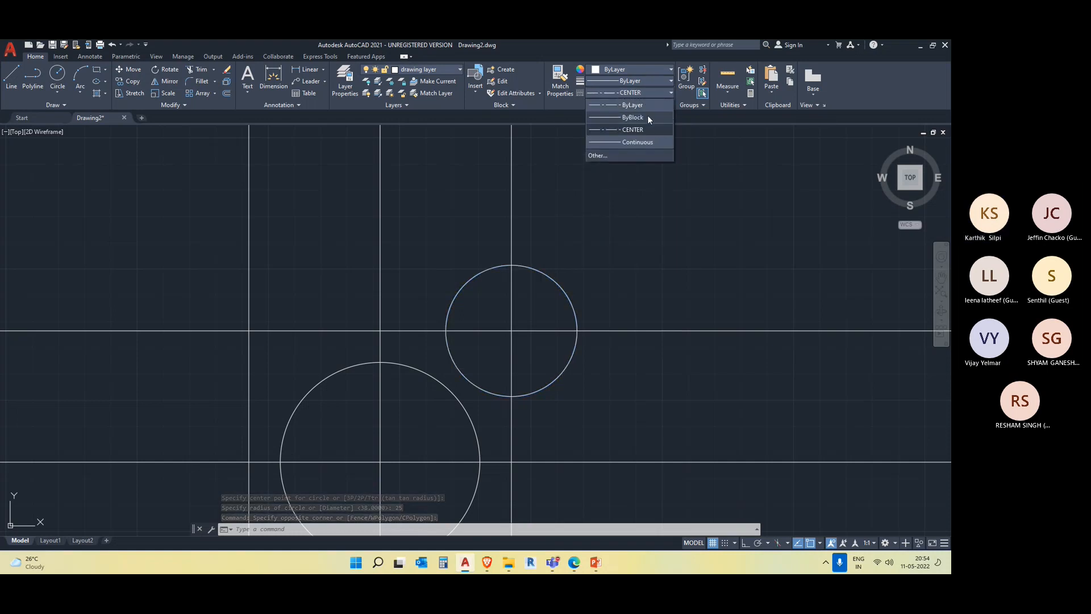
pyautogui.click(647, 117)
pyautogui.scroll(-8, 404, 386)
pyautogui.press('Escape')
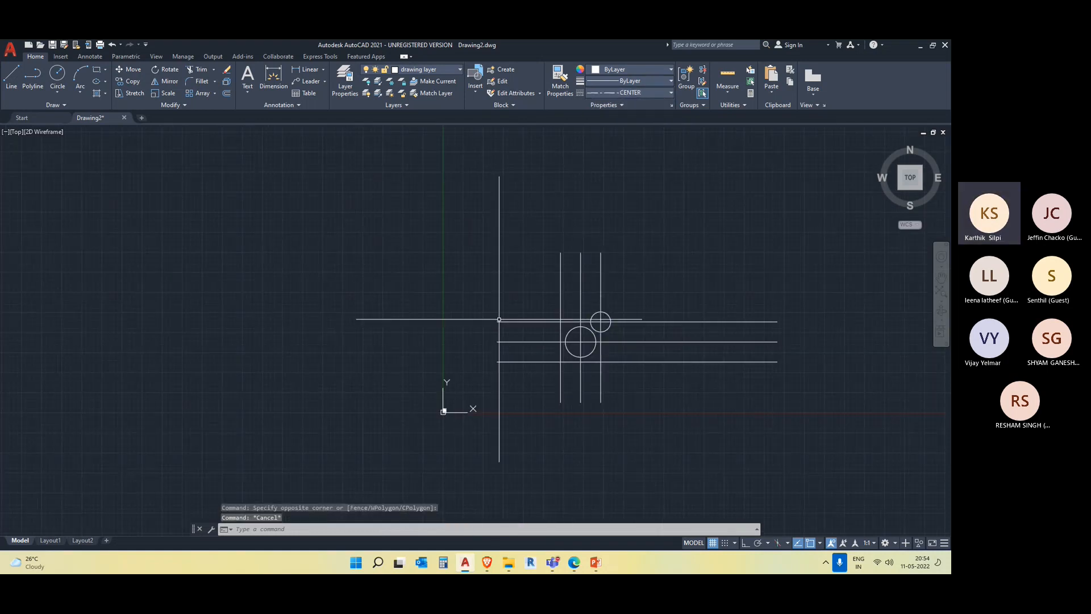
# Examine the imported plate's corner hole diameter callout and locate the matching corner of the redrawn layout
pyautogui.scroll(15, 445, 404)
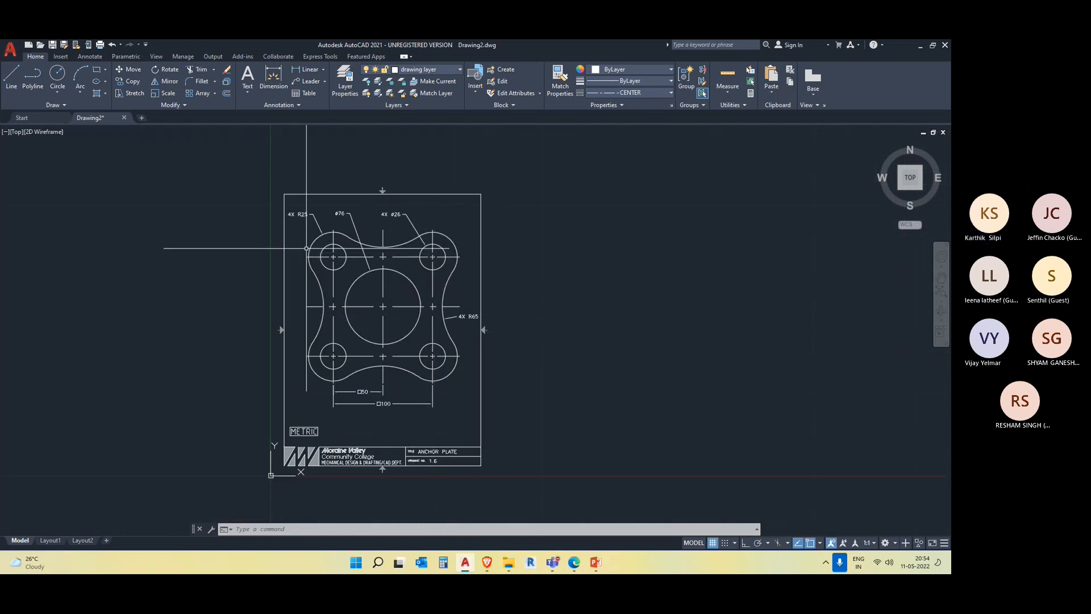
pyautogui.scroll(2, 306, 248)
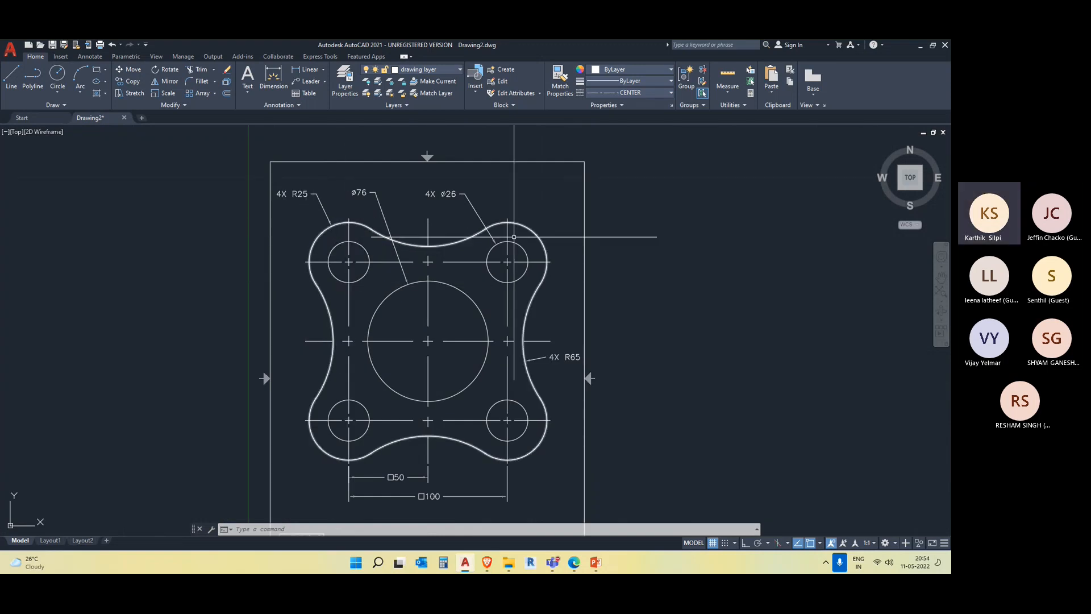
pyautogui.scroll(-4, 524, 262)
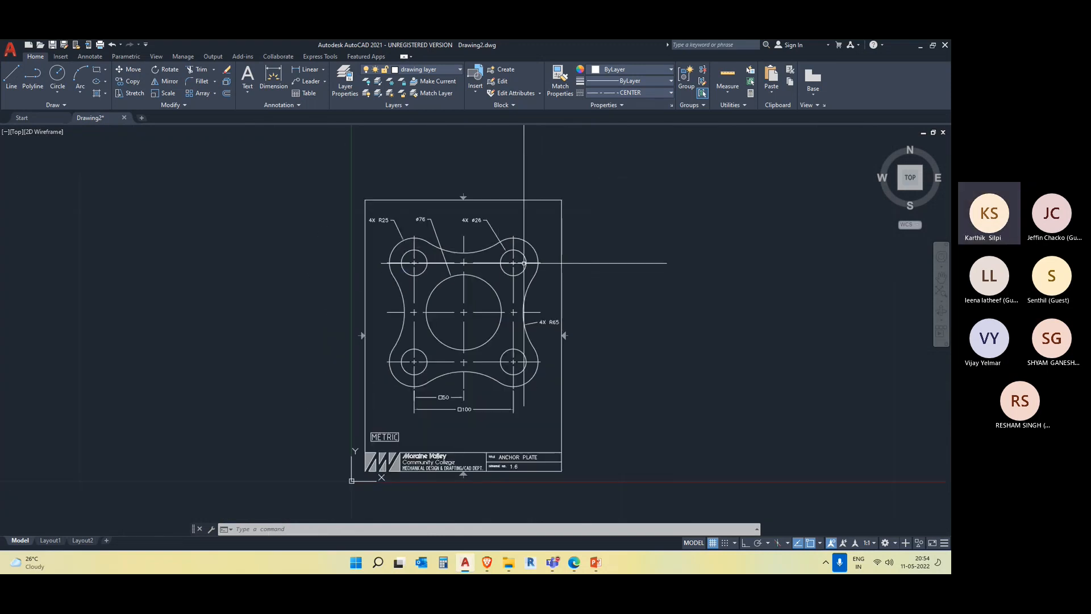
pyautogui.scroll(4, 452, 265)
pyautogui.scroll(-6, 786, 300)
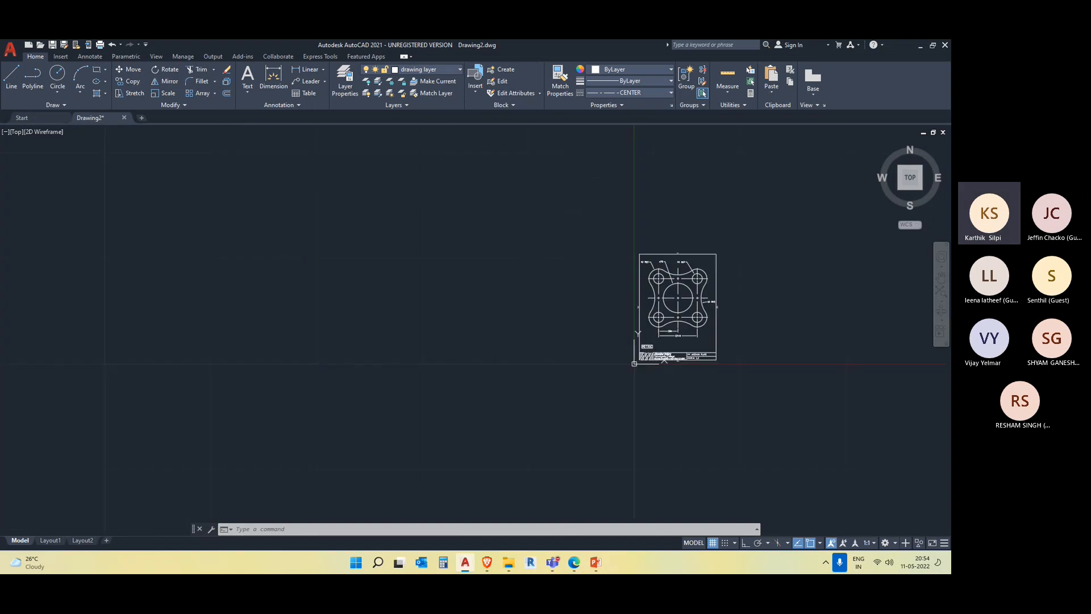
pyautogui.moveTo(786, 299); pyautogui.dragTo(244, 316, button='middle')
pyautogui.scroll(-3, 265, 311)
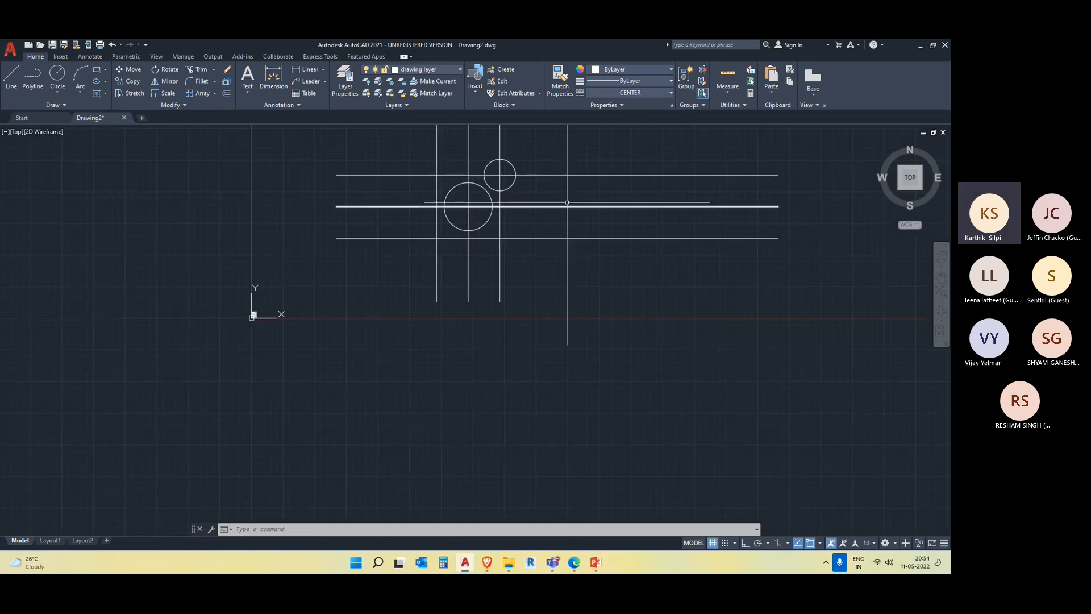
pyautogui.moveTo(397, 228); pyautogui.dragTo(324, 327, button='middle')
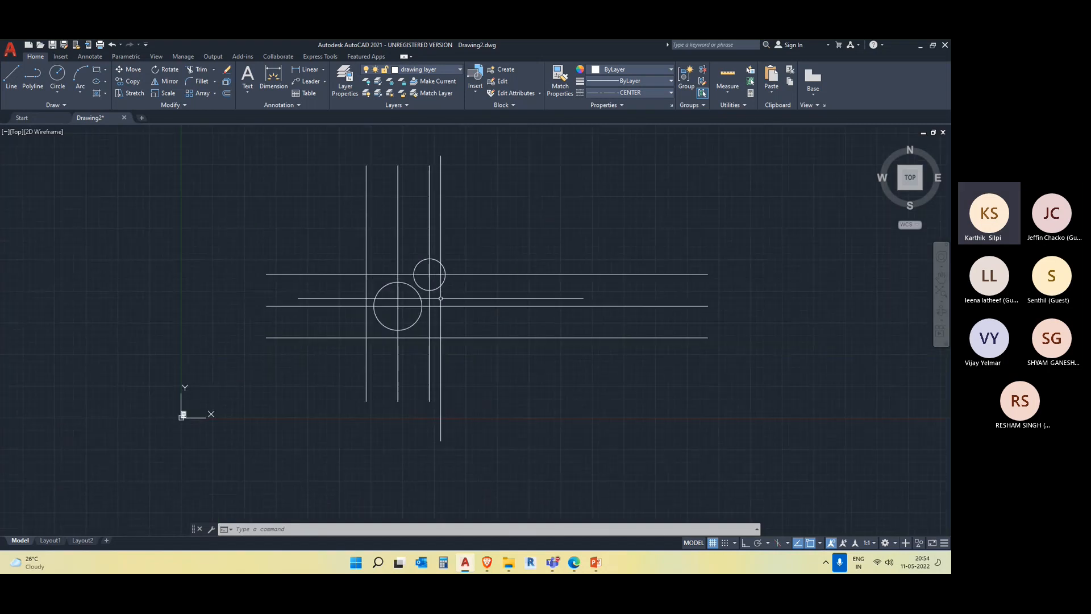
# Draw a circle of diameter 25 centered on the upper-right intersection, concentric with the radius 25 circle
pyautogui.click(58, 92)
pyautogui.click(83, 128)
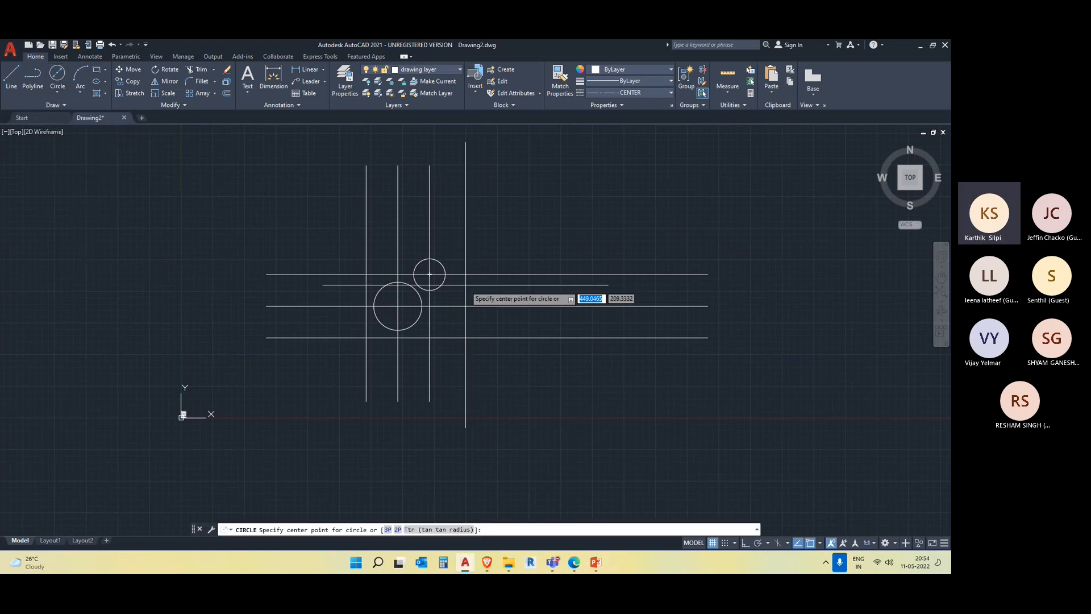
pyautogui.scroll(5, 429, 275)
pyautogui.click(288, 216)
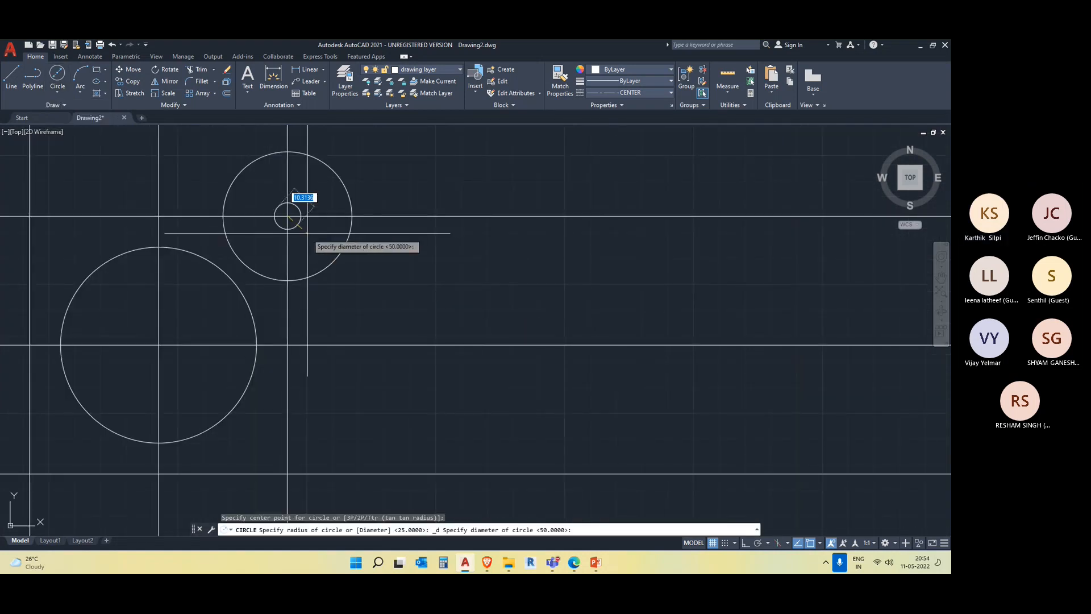
pyautogui.write('25')
pyautogui.press('Return')
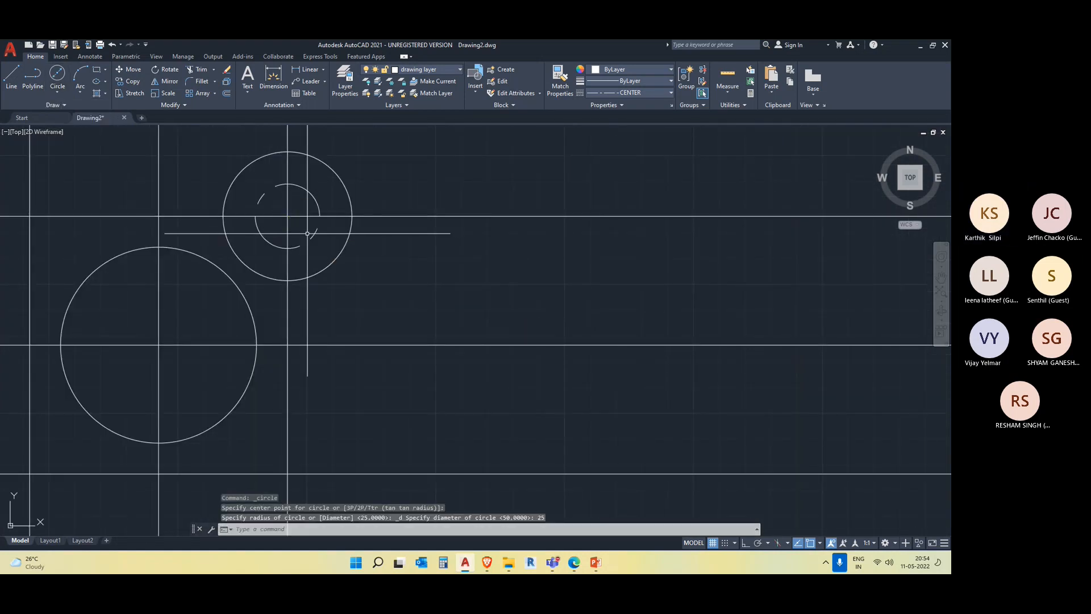
# Make layer 0 the current layer
pyautogui.click(308, 235)
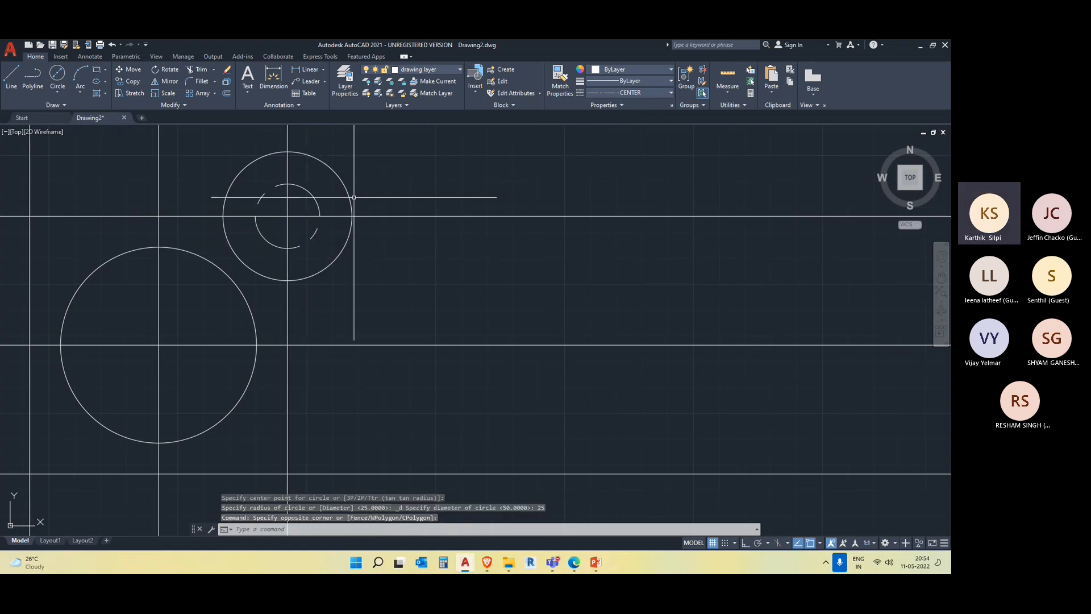
pyautogui.click(437, 70)
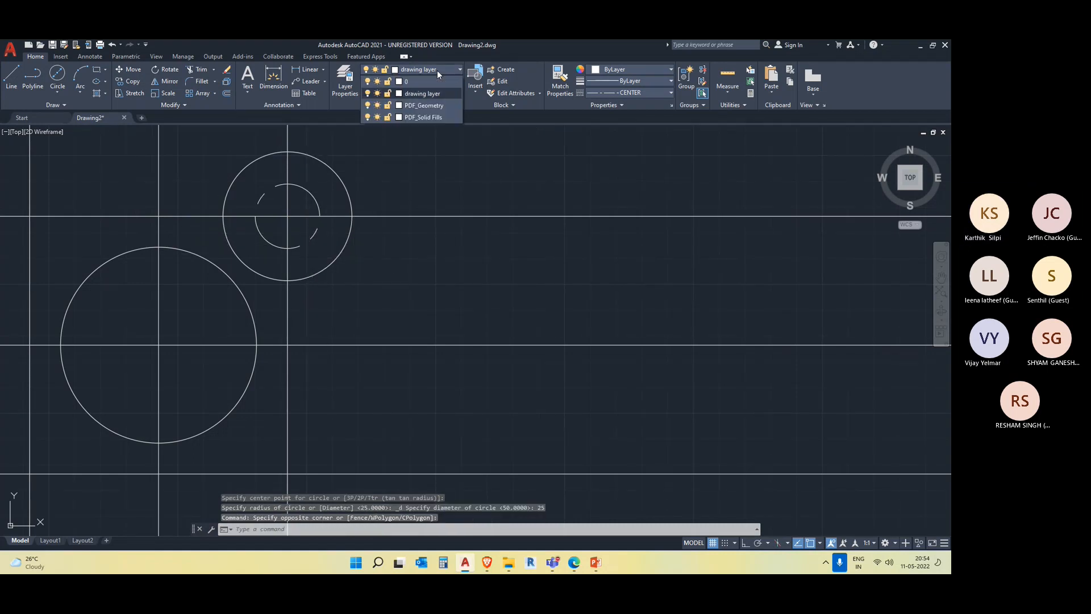
pyautogui.click(410, 106)
# Set the linetype of the new inner diameter 25 circle to Continuous
pyautogui.click(321, 241)
pyautogui.click(307, 228)
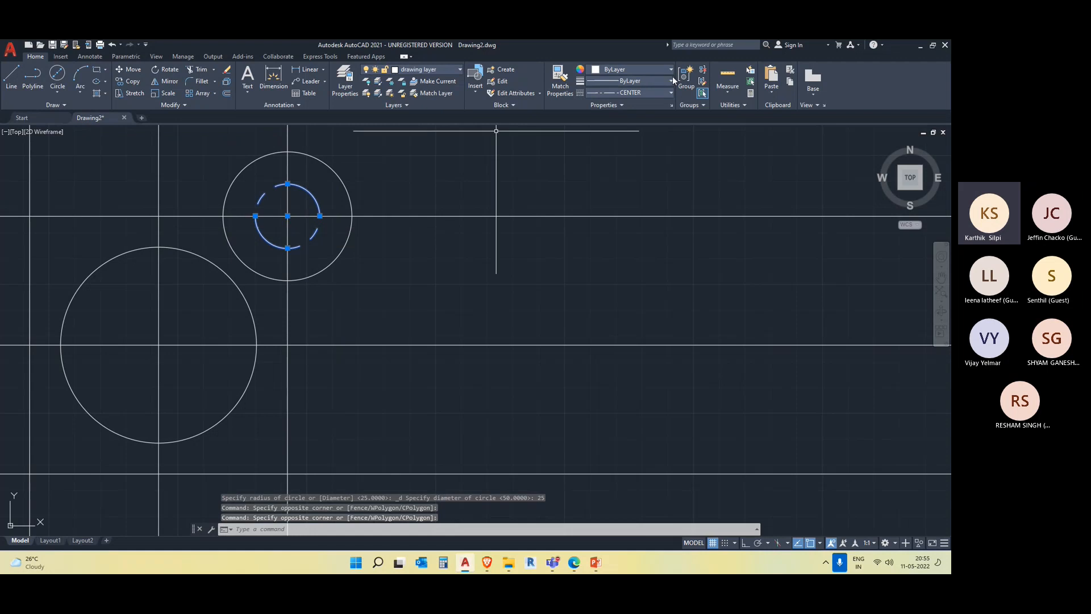
pyautogui.click(645, 94)
pyautogui.click(633, 142)
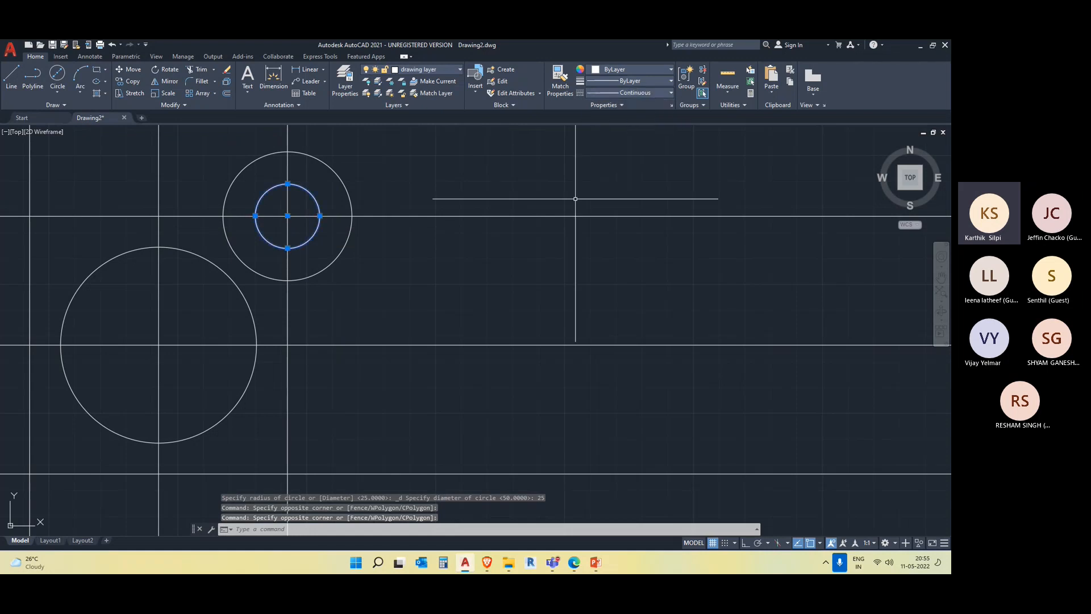
pyautogui.press('Escape')
# Mirror the two concentric upper-right circles about the middle vertical center line with Ortho on, keeping the source objects
pyautogui.scroll(-6, 530, 226)
pyautogui.moveTo(488, 310)
pyautogui.mouseDown(button='middle')
pyautogui.moveTo(503, 290)
pyautogui.moveTo(481, 353)
pyautogui.mouseUp(button='middle')
pyautogui.scroll(3, 504, 290)
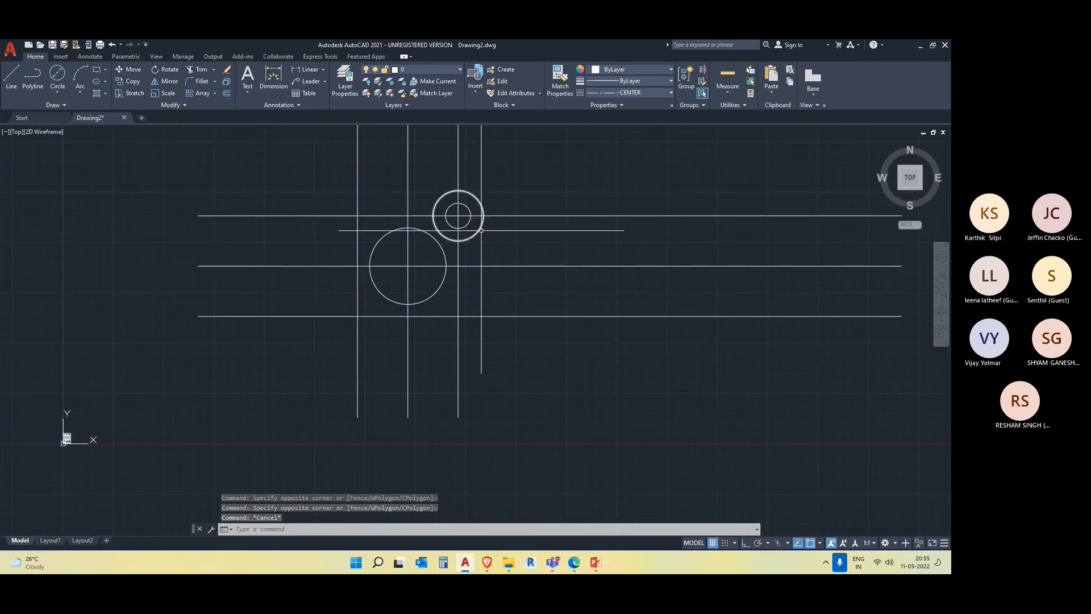
pyautogui.click(482, 230)
pyautogui.click(465, 223)
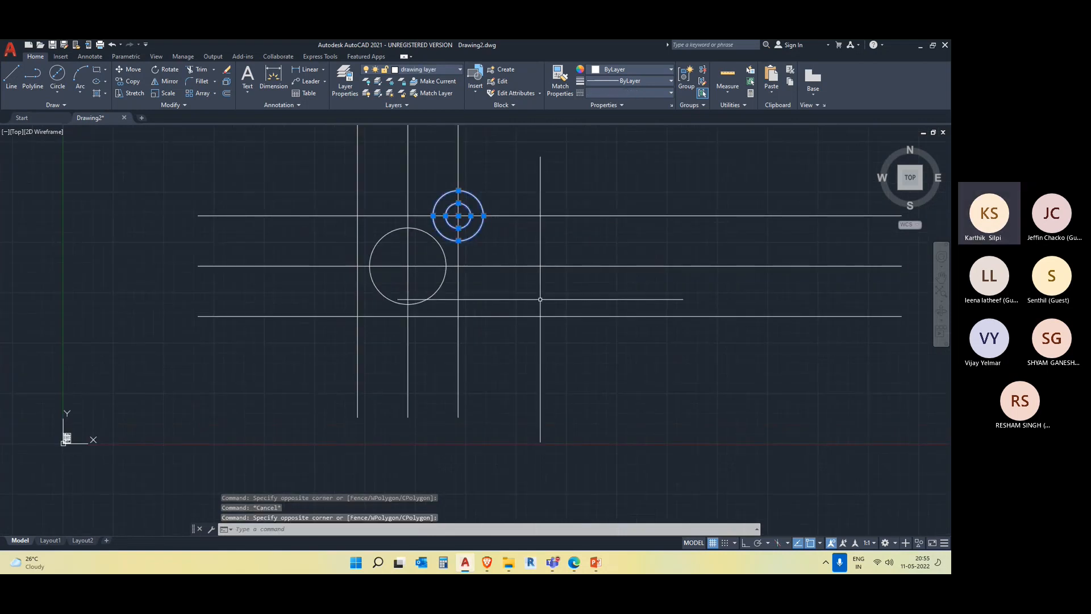
pyautogui.click(162, 81)
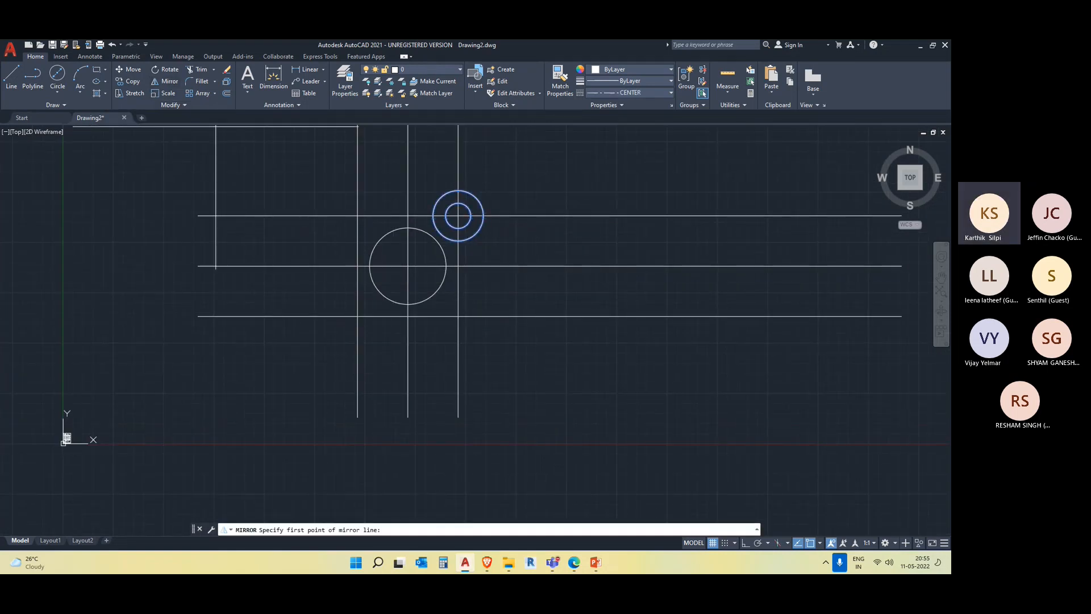
pyautogui.click(408, 158)
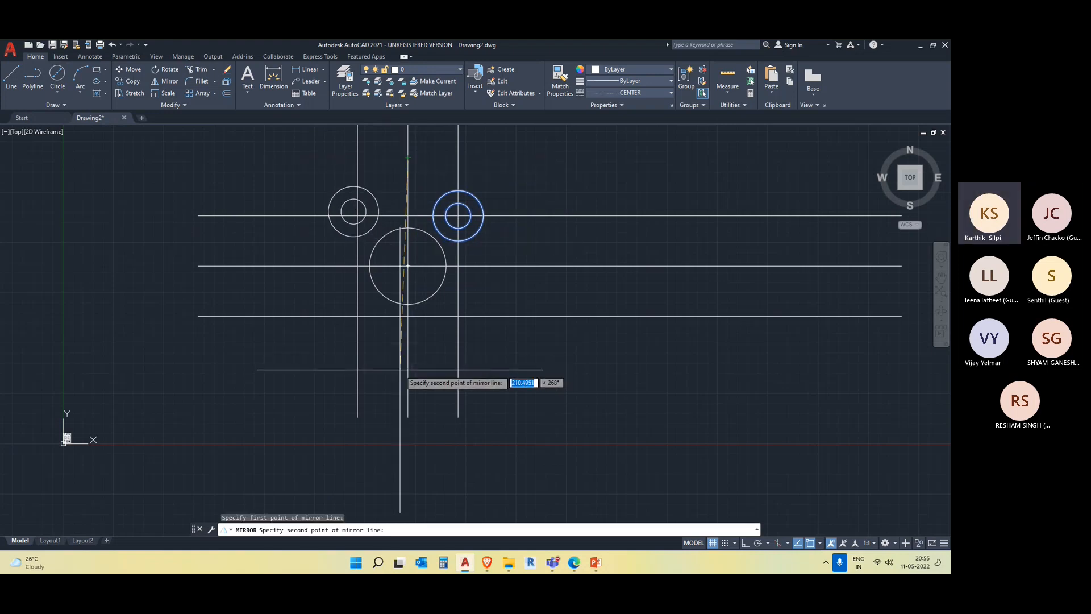
pyautogui.press('F8')
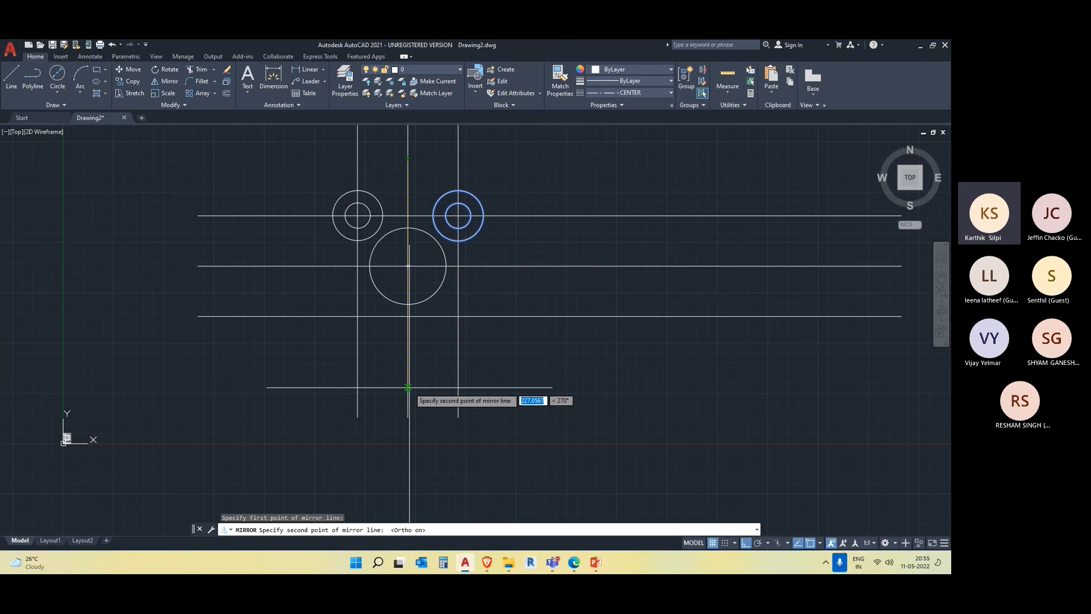
pyautogui.click(409, 388)
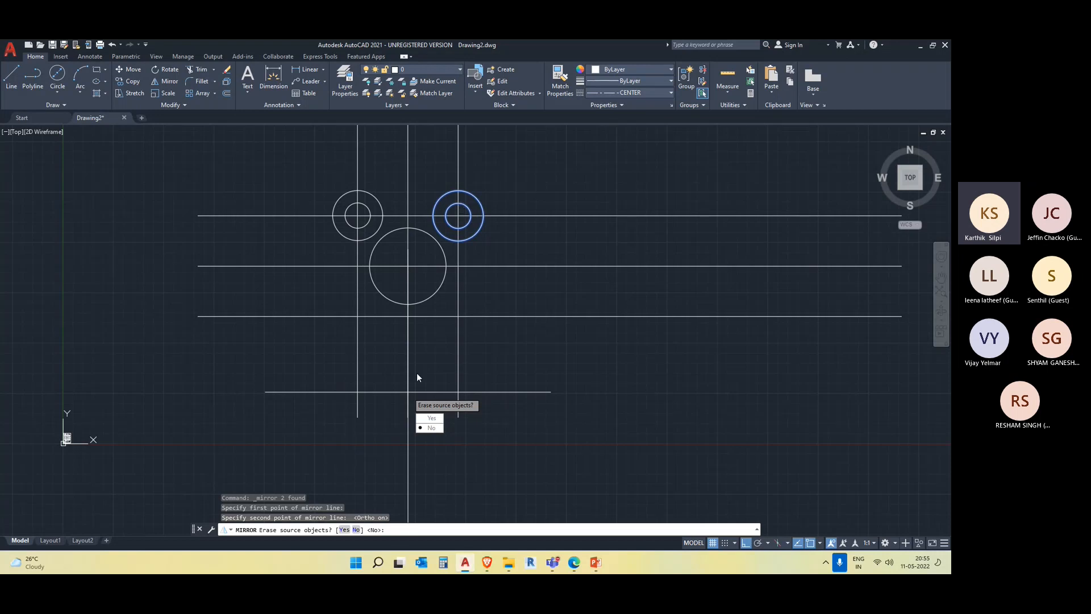
pyautogui.click(440, 433)
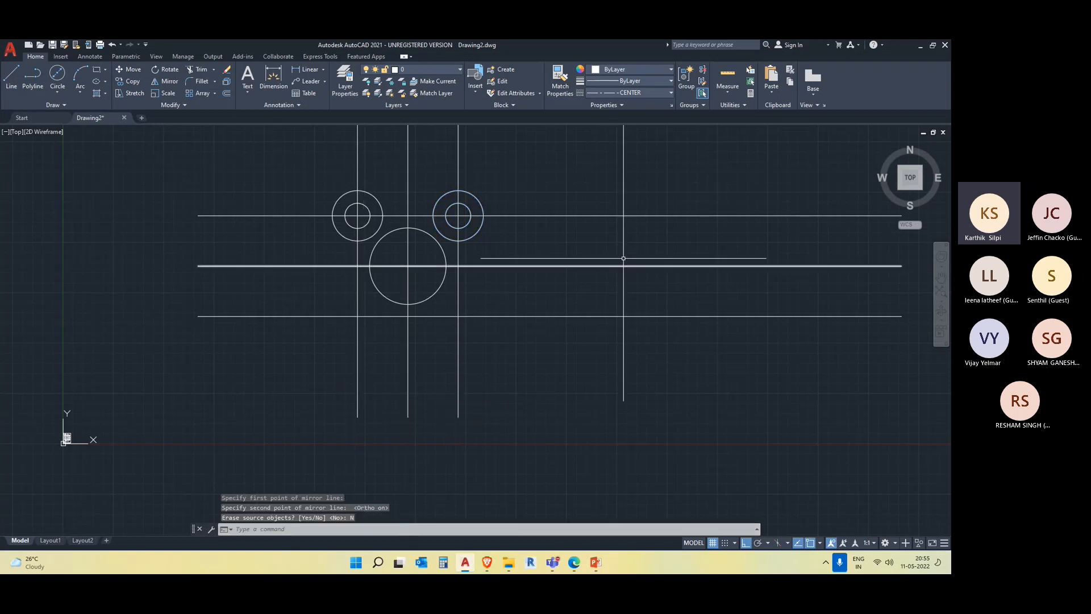
# Mirror both upper pairs of concentric circles about the middle horizontal center line, keeping the source objects
pyautogui.click(482, 238)
pyautogui.click(467, 226)
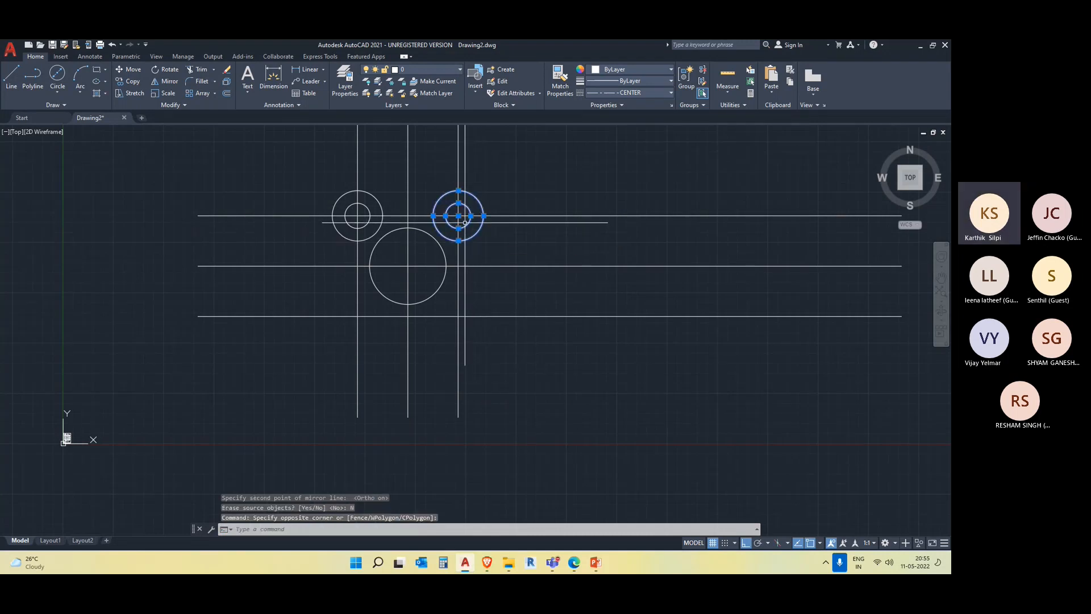
pyautogui.click(392, 224)
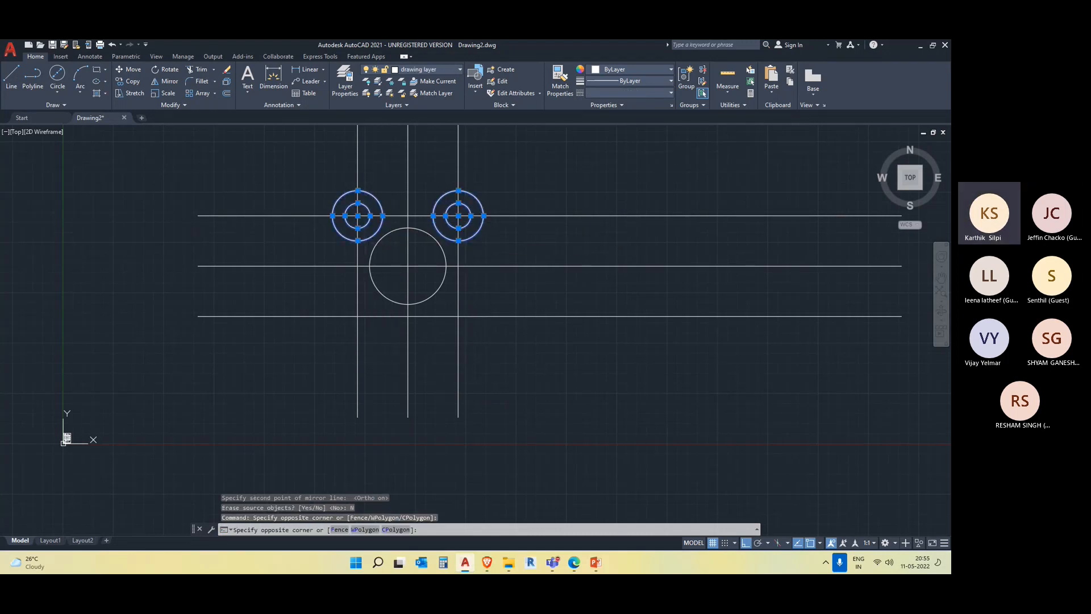
pyautogui.click(366, 224)
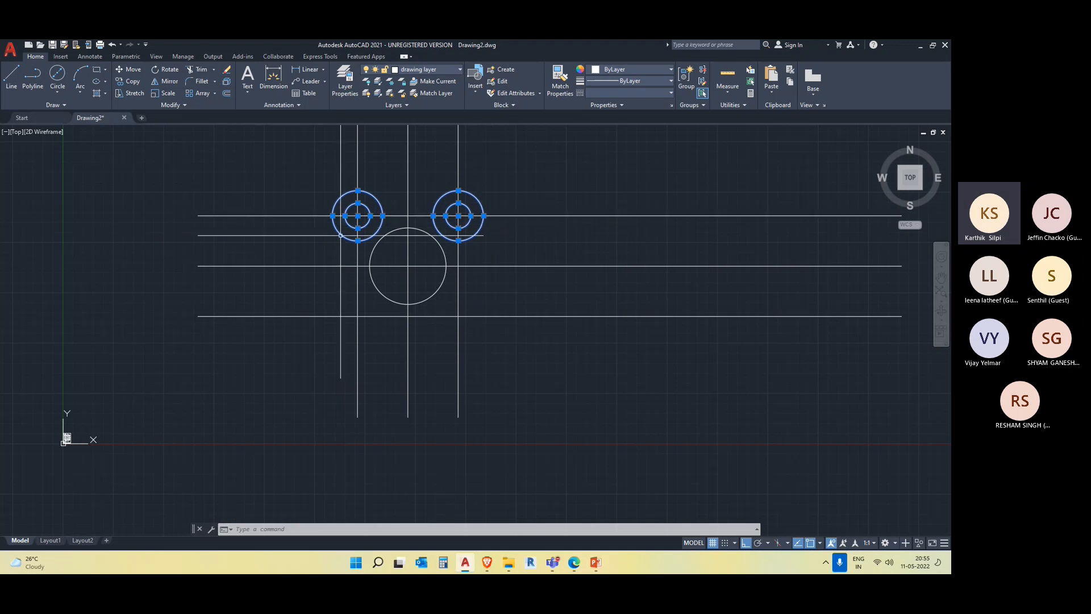
pyautogui.click(155, 80)
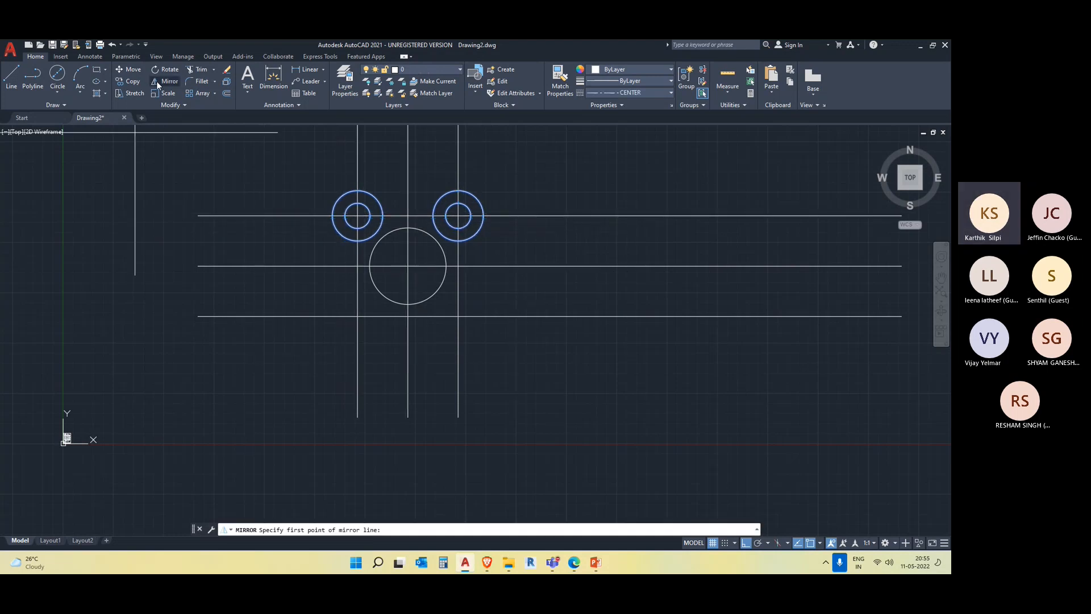
pyautogui.click(199, 266)
pyautogui.click(587, 264)
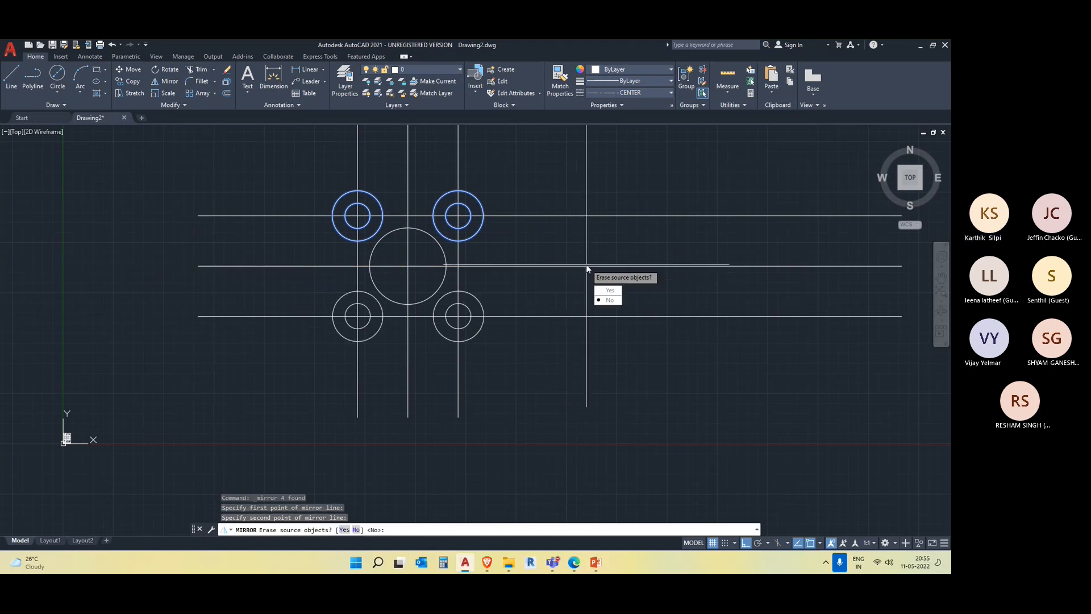
pyautogui.click(612, 301)
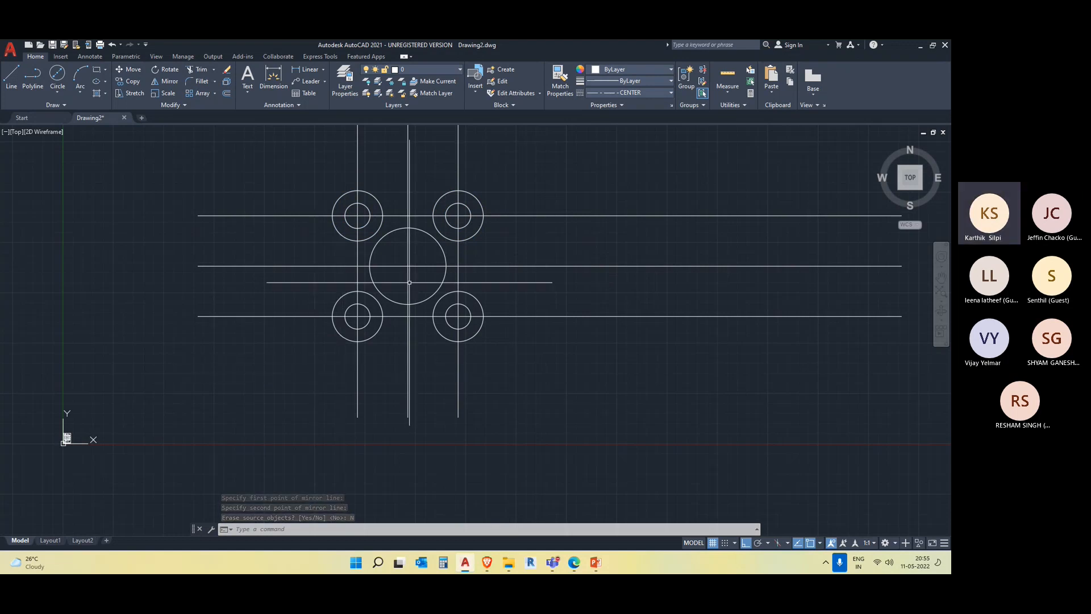
# Compare the four corner circle pairs with the imported plate and examine the radius callout of its concave edges
pyautogui.scroll(4, 409, 282)
pyautogui.scroll(-4, 483, 341)
pyautogui.moveTo(550, 426); pyautogui.dragTo(530, 448, button='middle')
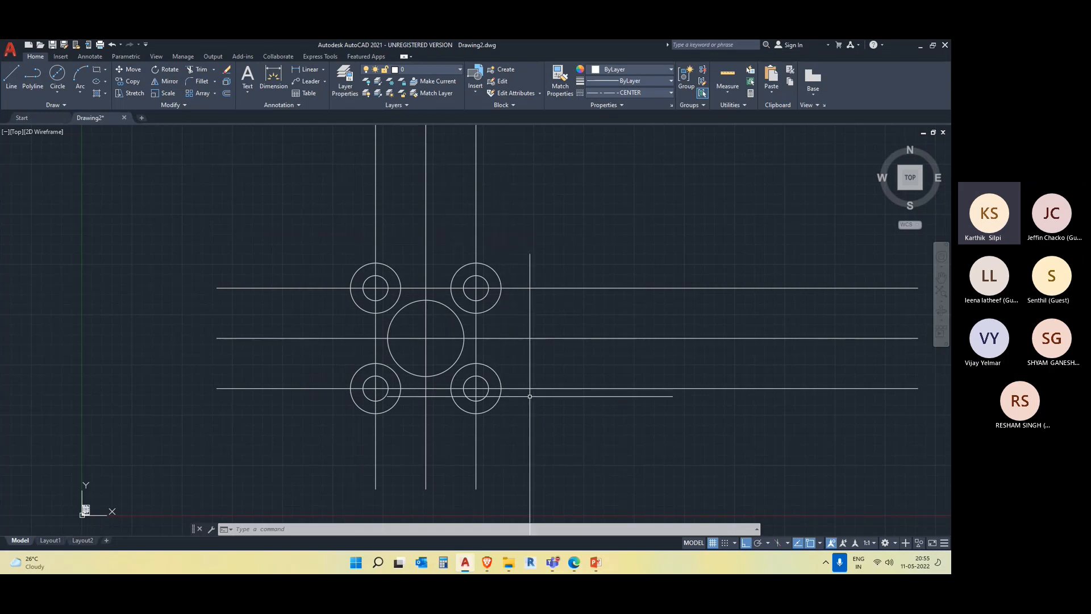
pyautogui.scroll(-2, 529, 396)
pyautogui.scroll(2, 414, 426)
pyautogui.scroll(-5, 385, 418)
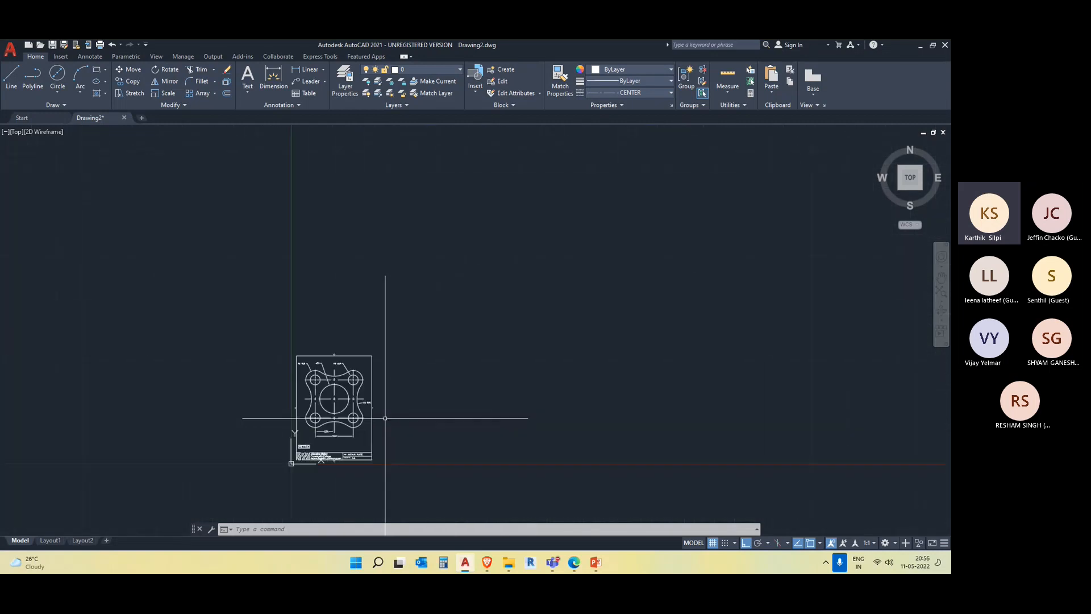
pyautogui.scroll(5, 385, 418)
pyautogui.scroll(3, 475, 347)
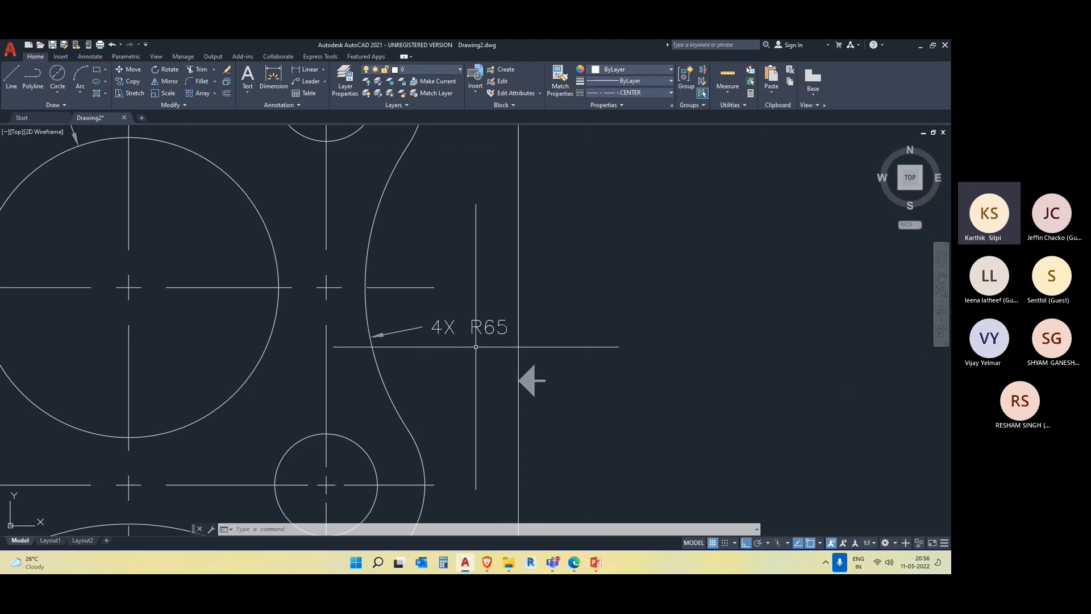
pyautogui.scroll(-3, 486, 329)
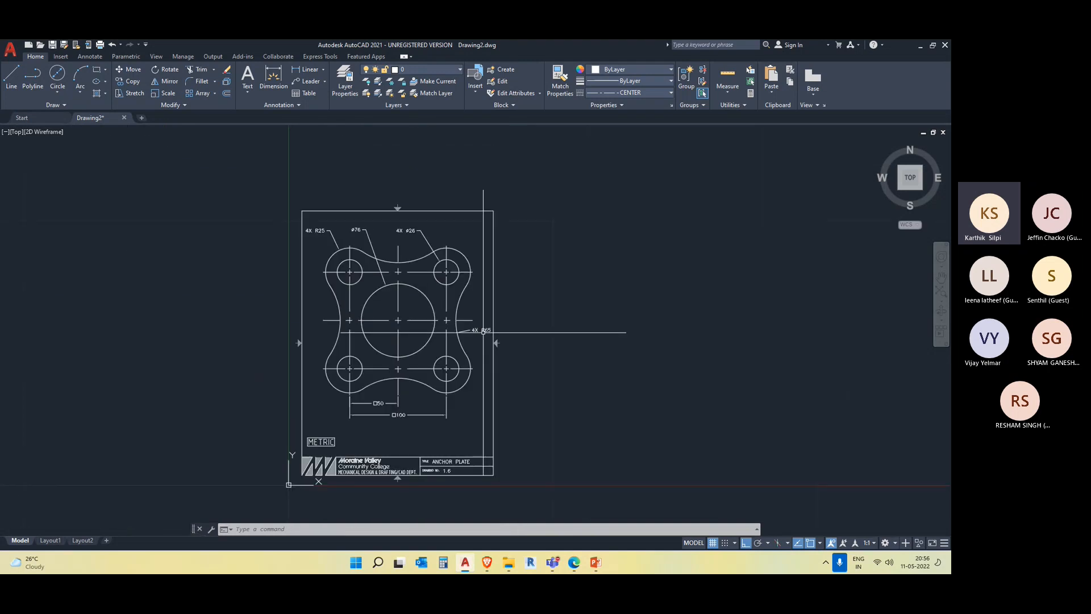
pyautogui.scroll(3, 477, 335)
pyautogui.scroll(-3, 456, 344)
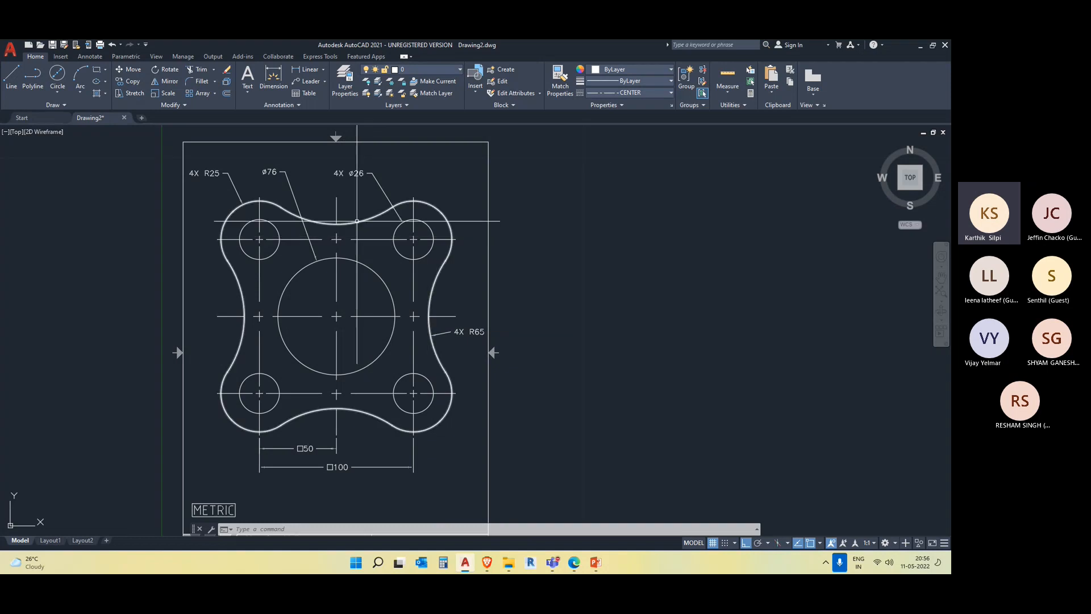
pyautogui.scroll(-7, 342, 418)
pyautogui.moveTo(563, 380); pyautogui.dragTo(268, 376, button='middle')
pyautogui.scroll(-8, 282, 371)
pyautogui.moveTo(558, 263); pyautogui.dragTo(434, 388, button='middle')
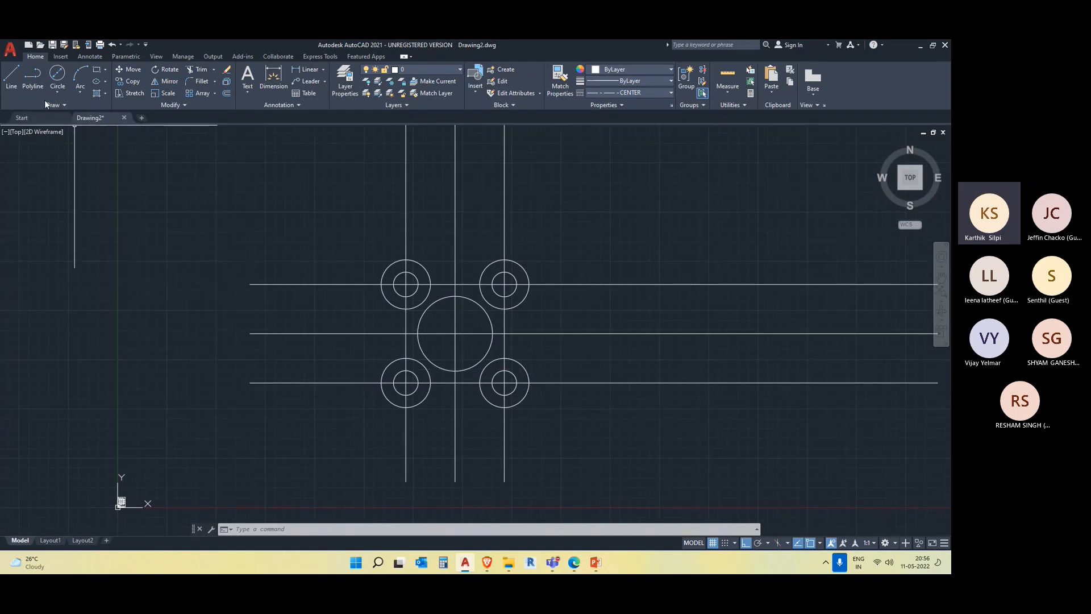
# Set the fillet radius to 65 and fillet between the outer circles of the two left corners
pyautogui.click(215, 83)
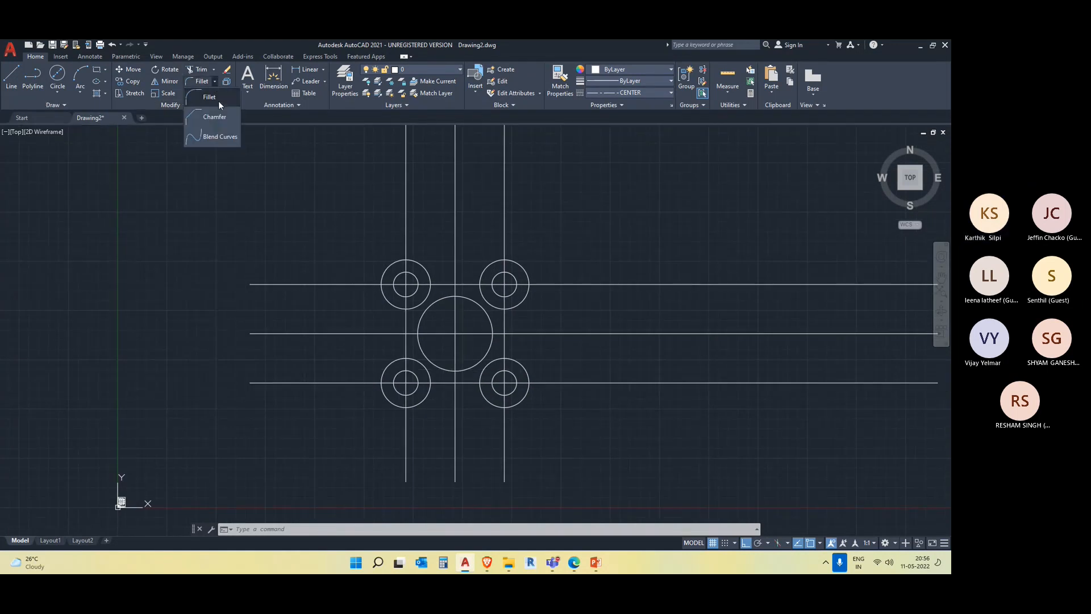
pyautogui.click(216, 98)
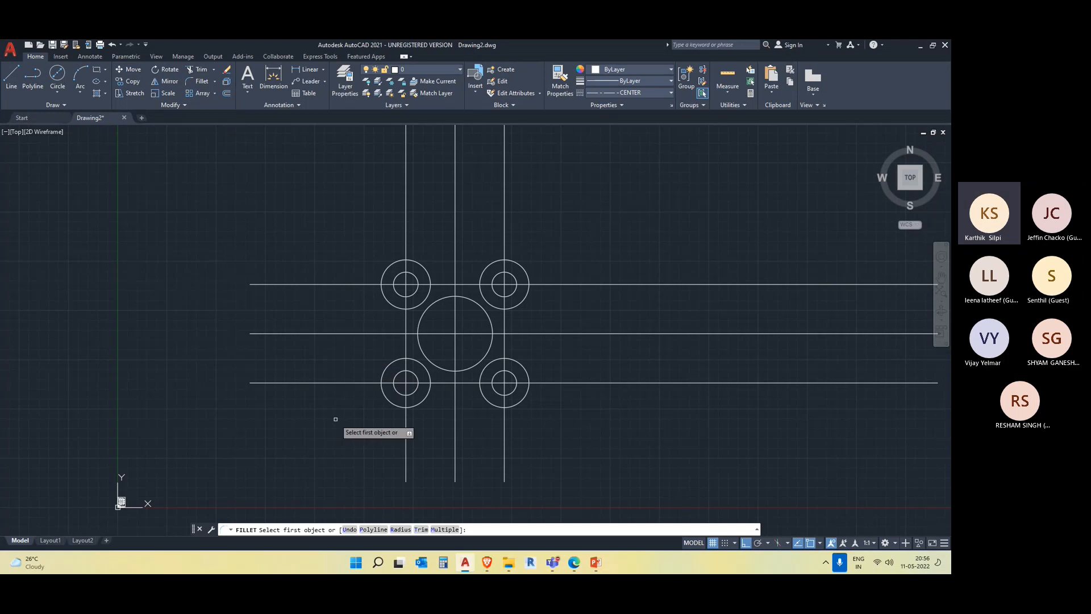
pyautogui.click(401, 530)
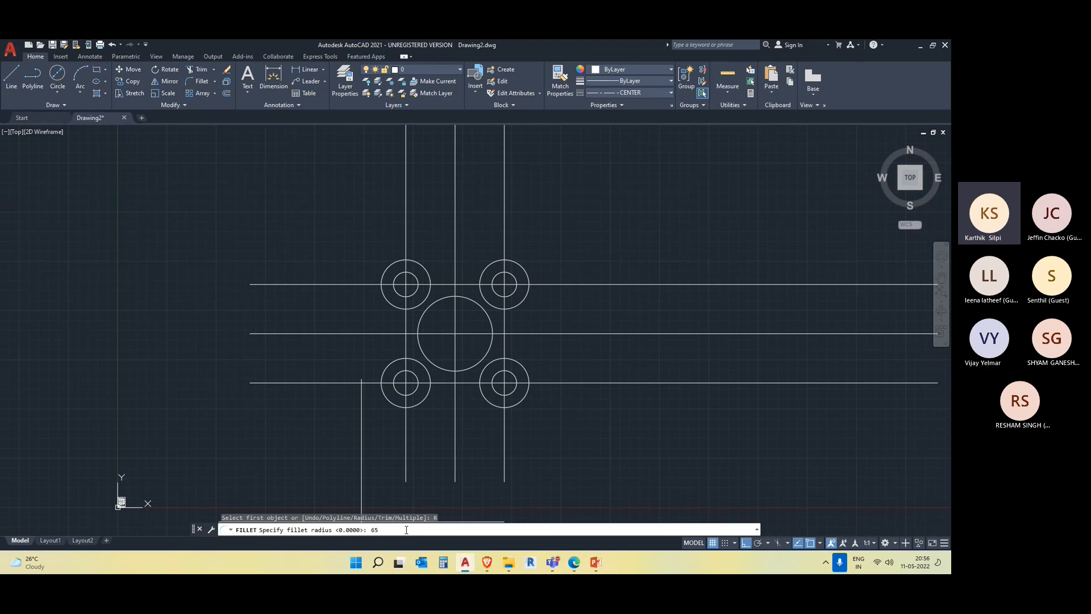
pyautogui.press('Return')
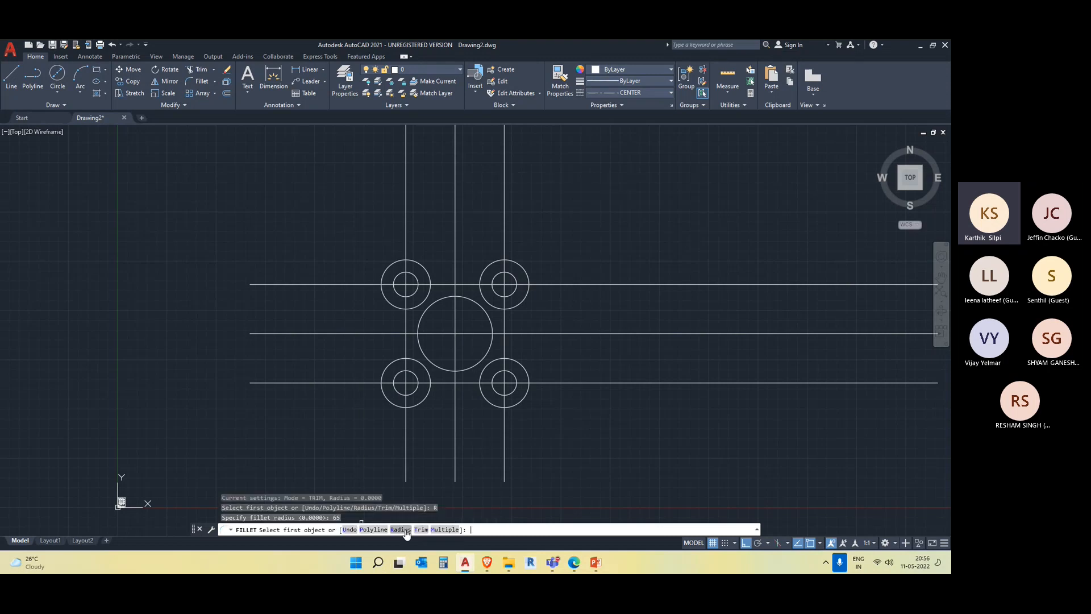
pyautogui.click(386, 366)
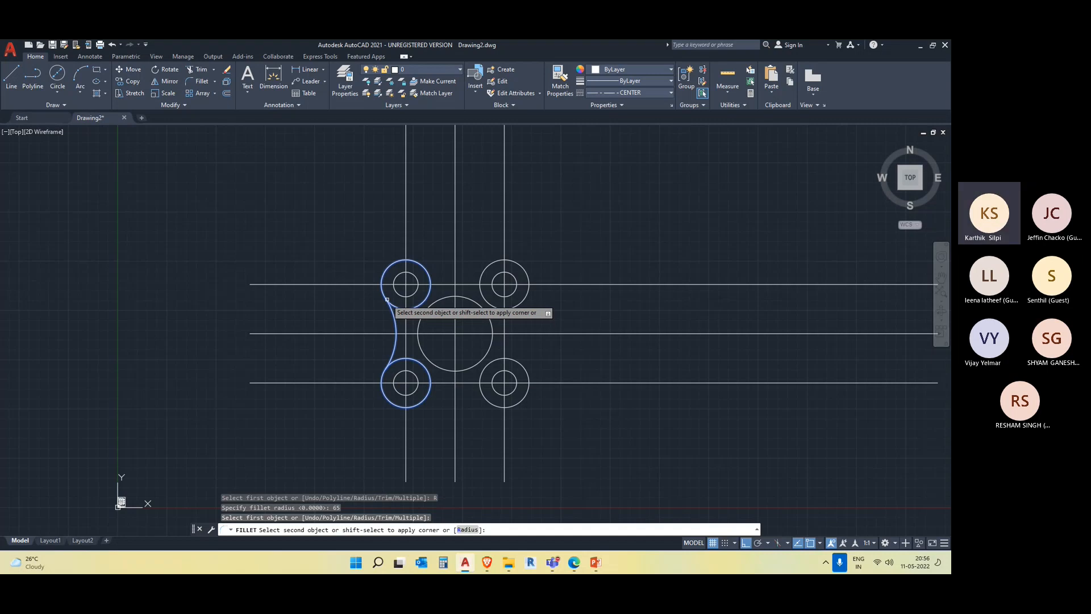
pyautogui.click(387, 299)
# Fillet the outer corner circles along the upper, right and lower sides of the plate with the same radius of 65
pyautogui.press('Return')
pyautogui.click(424, 266)
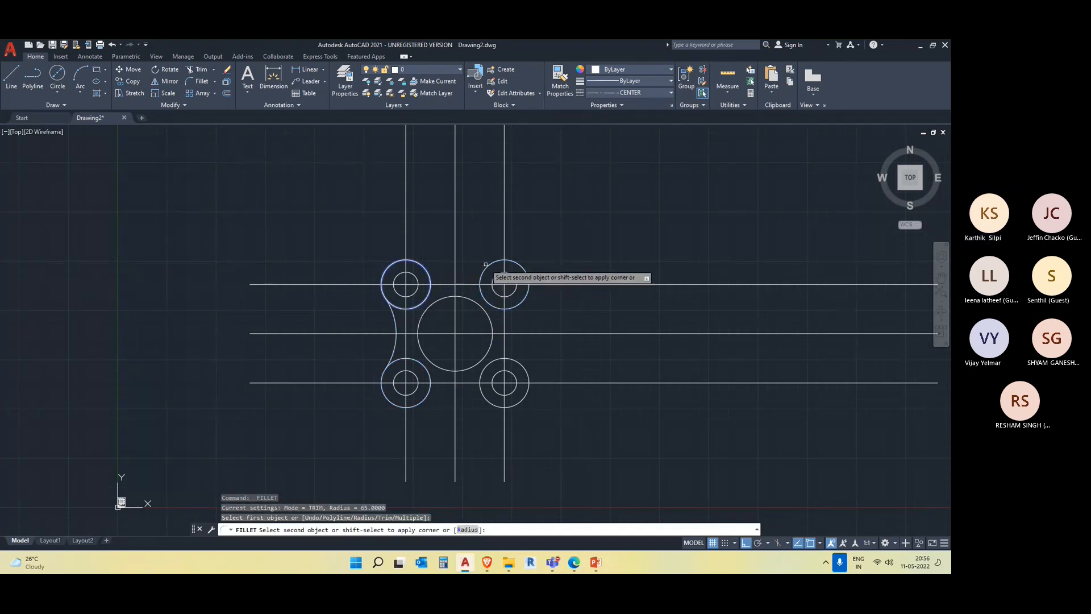
pyautogui.click(488, 265)
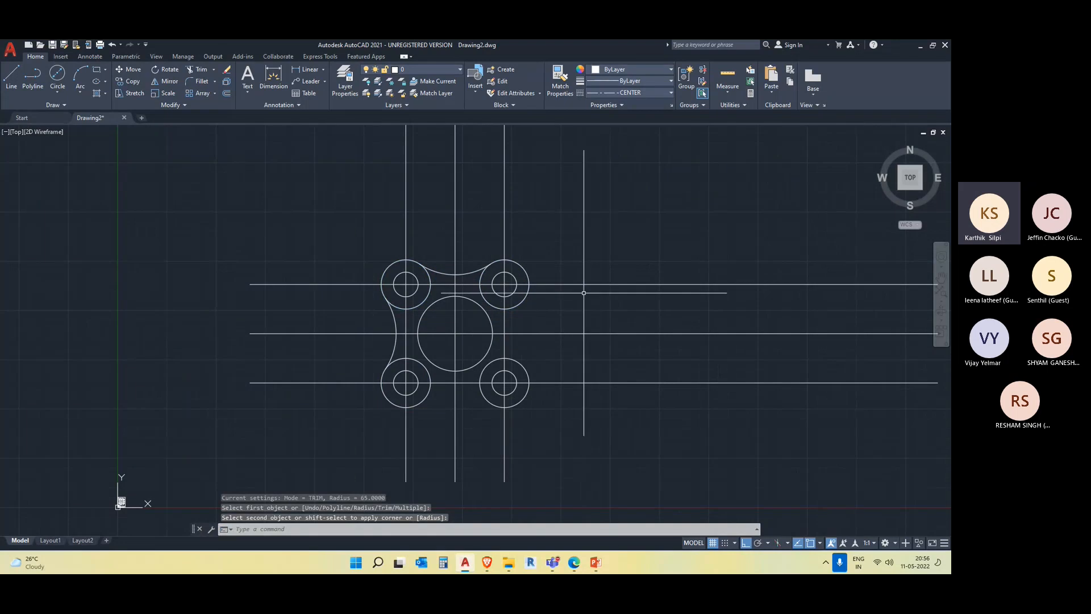
pyautogui.press('Return')
pyautogui.click(528, 292)
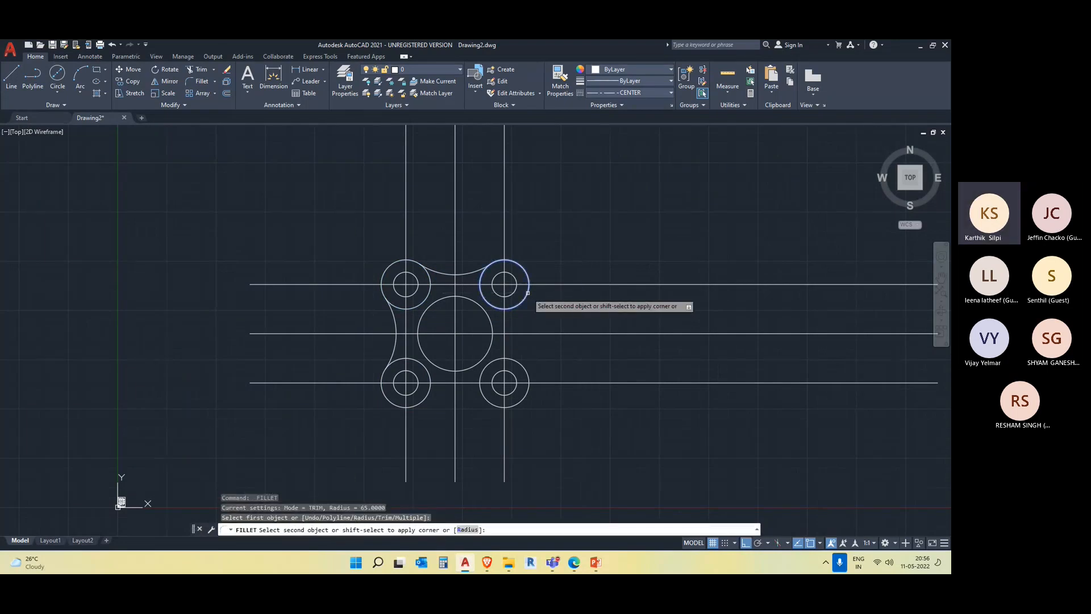
pyautogui.click(529, 390)
pyautogui.press('Return')
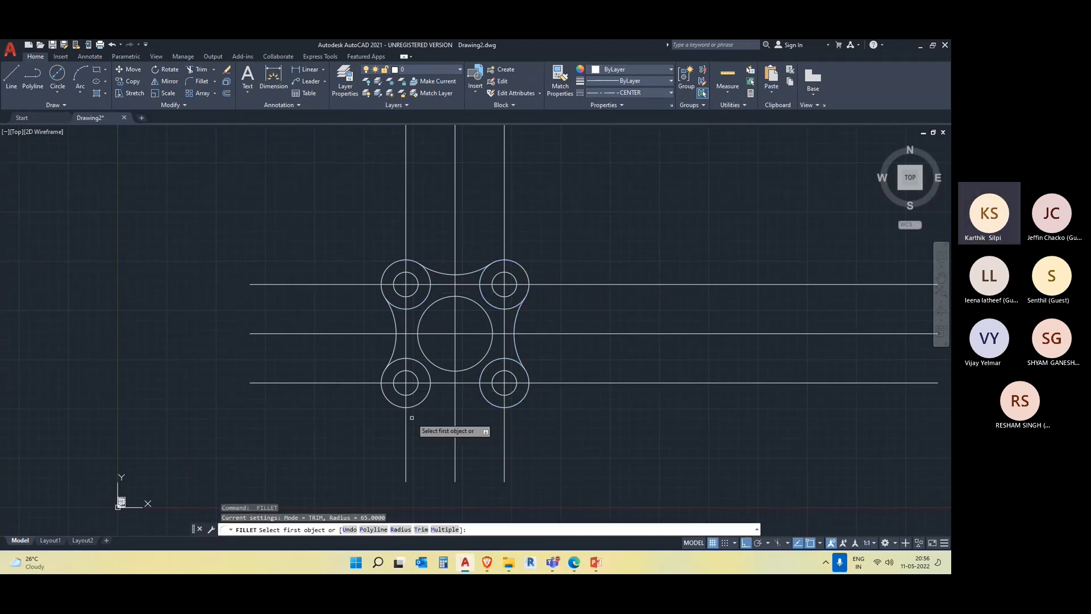
pyautogui.click(413, 406)
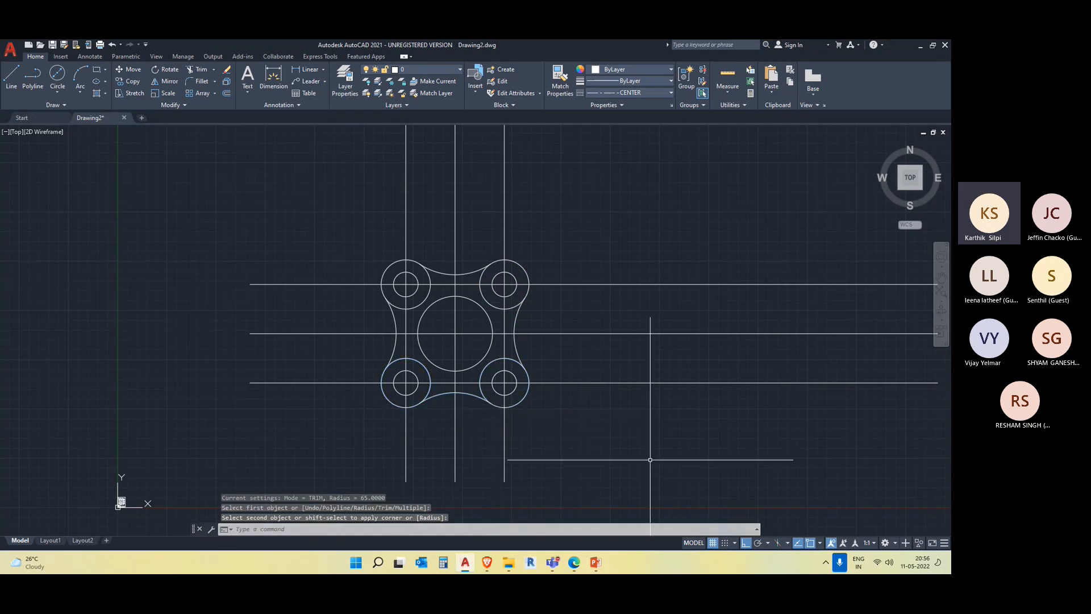
pyautogui.press('Escape')
# Compare the filleted plate outline with the imported plate drawing and its dimension callouts
pyautogui.scroll(-8, 650, 459)
pyautogui.scroll(6, 572, 478)
pyautogui.scroll(10, 563, 448)
pyautogui.scroll(6, 526, 264)
pyautogui.scroll(2, 510, 361)
pyautogui.scroll(4, 510, 361)
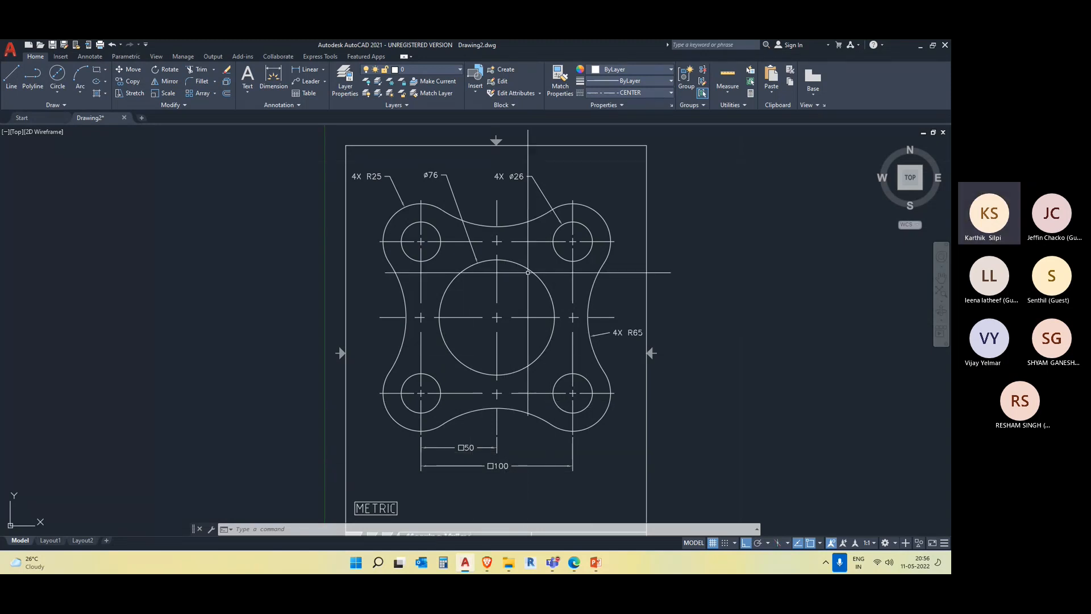
pyautogui.scroll(-10, 528, 273)
pyautogui.scroll(2, 753, 314)
pyautogui.moveTo(668, 342); pyautogui.dragTo(356, 350, button='middle')
pyautogui.scroll(-6, 470, 351)
pyautogui.moveTo(723, 326)
pyautogui.mouseDown(button='middle')
pyautogui.moveTo(586, 423)
pyautogui.moveTo(563, 420)
pyautogui.mouseUp(button='middle')
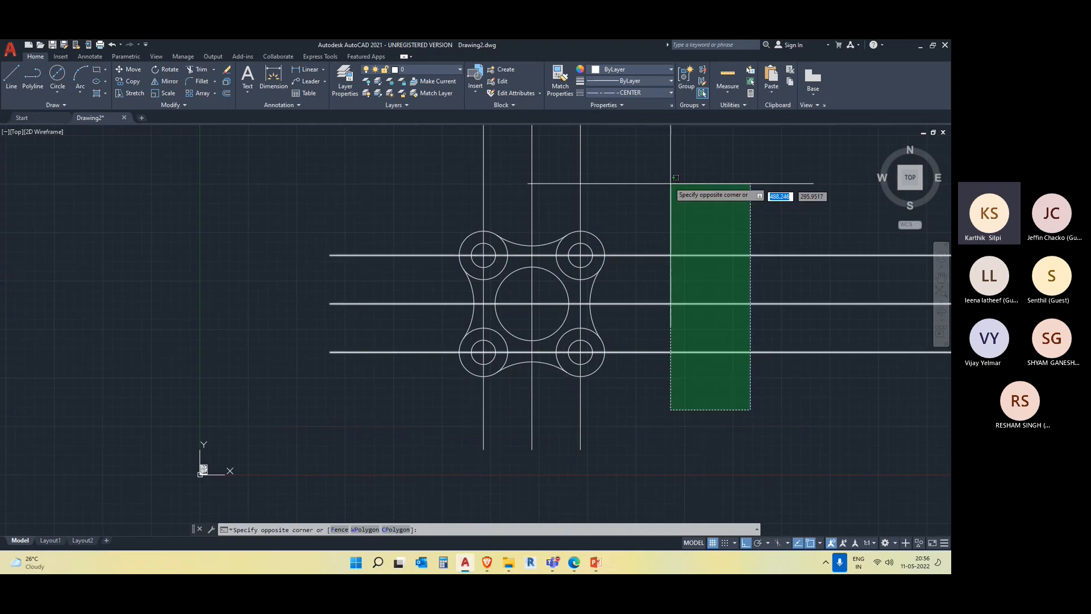
pyautogui.click(695, 396)
pyautogui.click(667, 175)
pyautogui.click(657, 207)
pyautogui.click(458, 160)
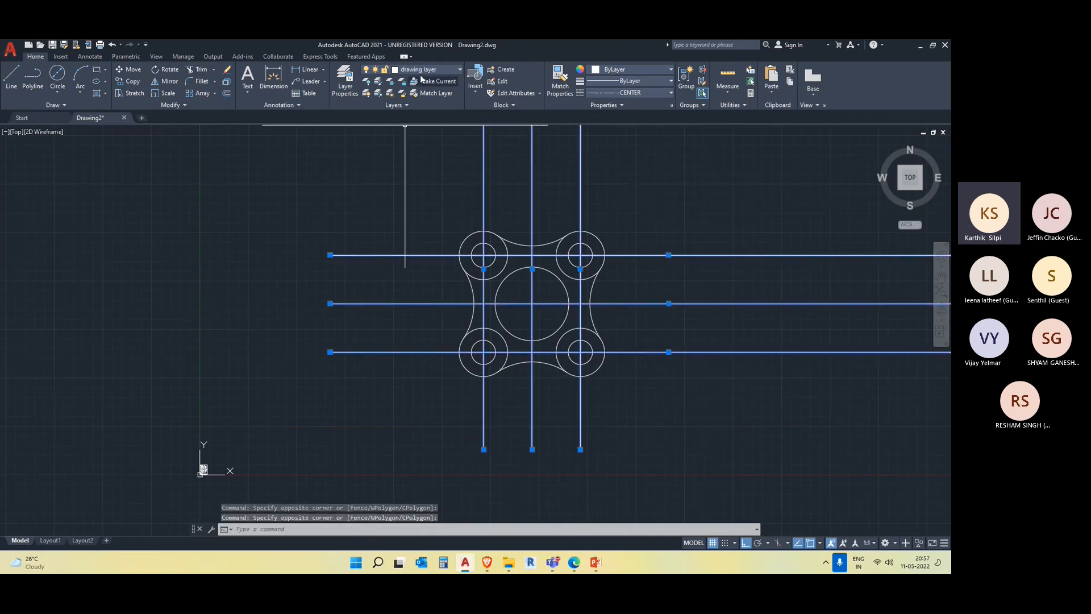
pyautogui.press('Escape')
pyautogui.press('Escape')
pyautogui.scroll(8, 597, 268)
pyautogui.scroll(-6, 558, 277)
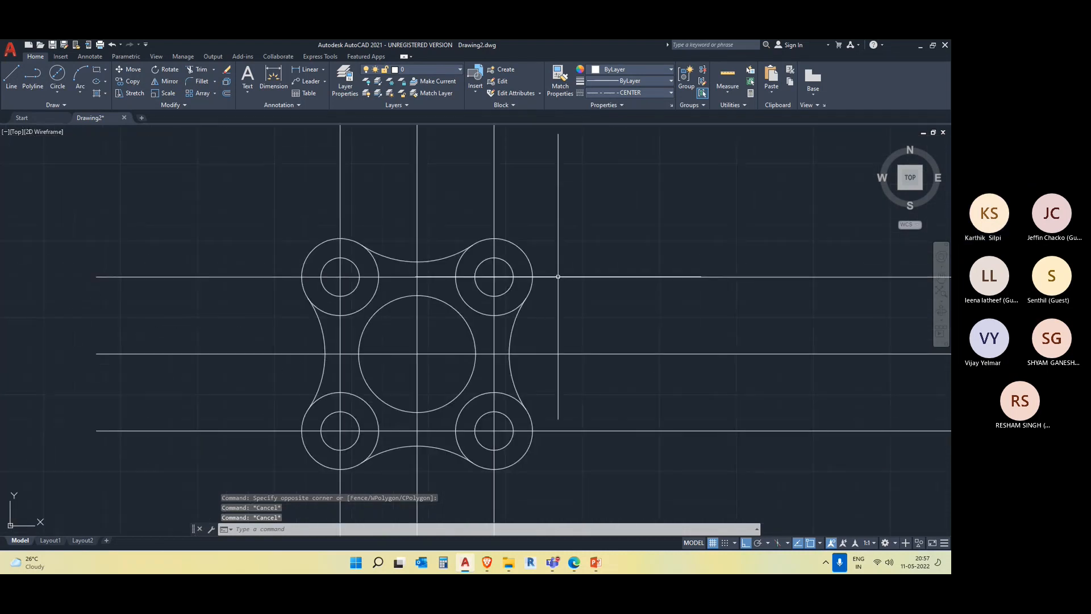
# Set the linetype of the three horizontal center lines to CENTER
pyautogui.scroll(-6, 558, 277)
pyautogui.click(706, 317)
pyautogui.click(603, 261)
pyautogui.click(620, 92)
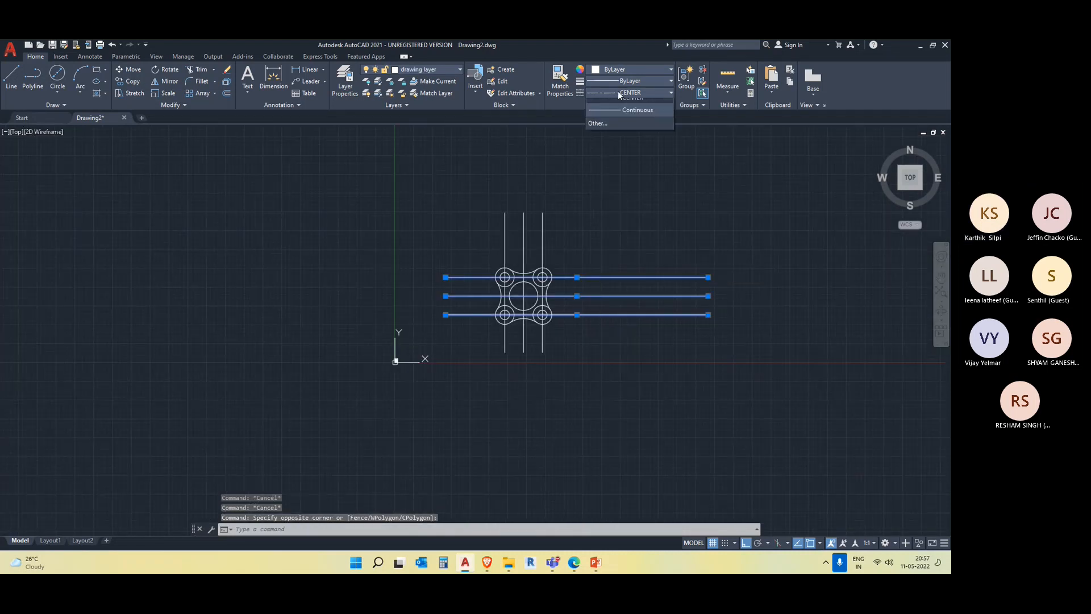
pyautogui.click(631, 132)
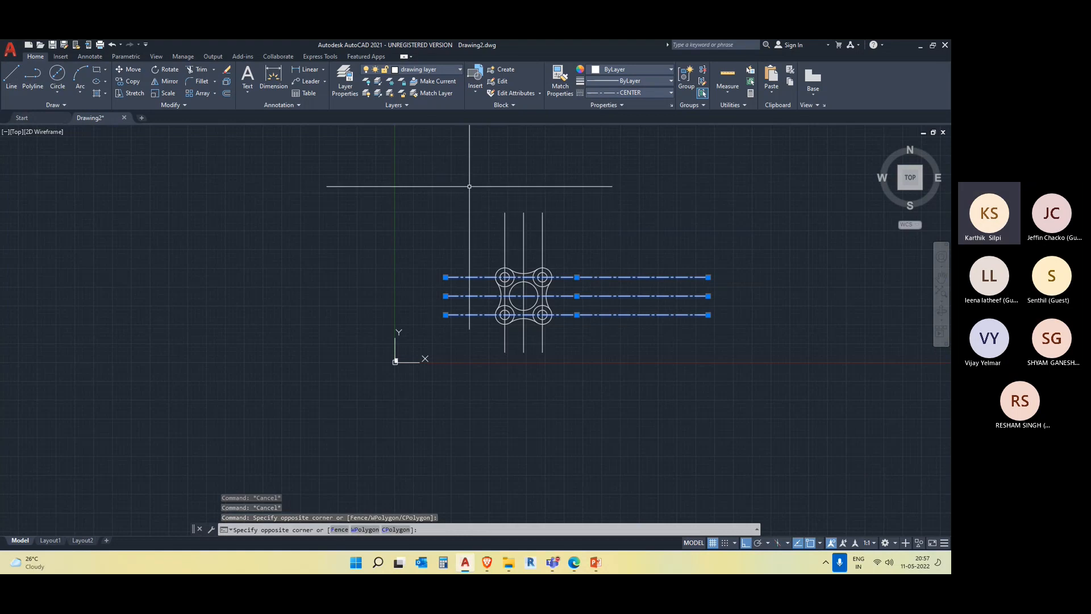
# Set the linetype of the three vertical center lines to CENTER and clear the selection
pyautogui.click(565, 216)
pyautogui.click(515, 206)
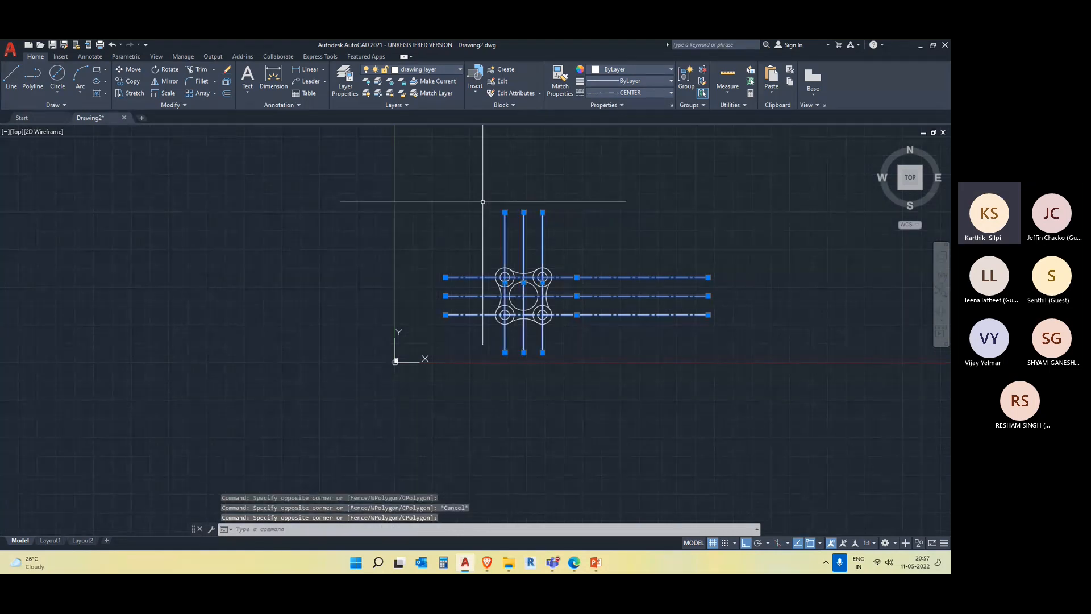
pyautogui.click(630, 93)
pyautogui.click(638, 134)
pyautogui.press('Escape')
pyautogui.scroll(4, 518, 313)
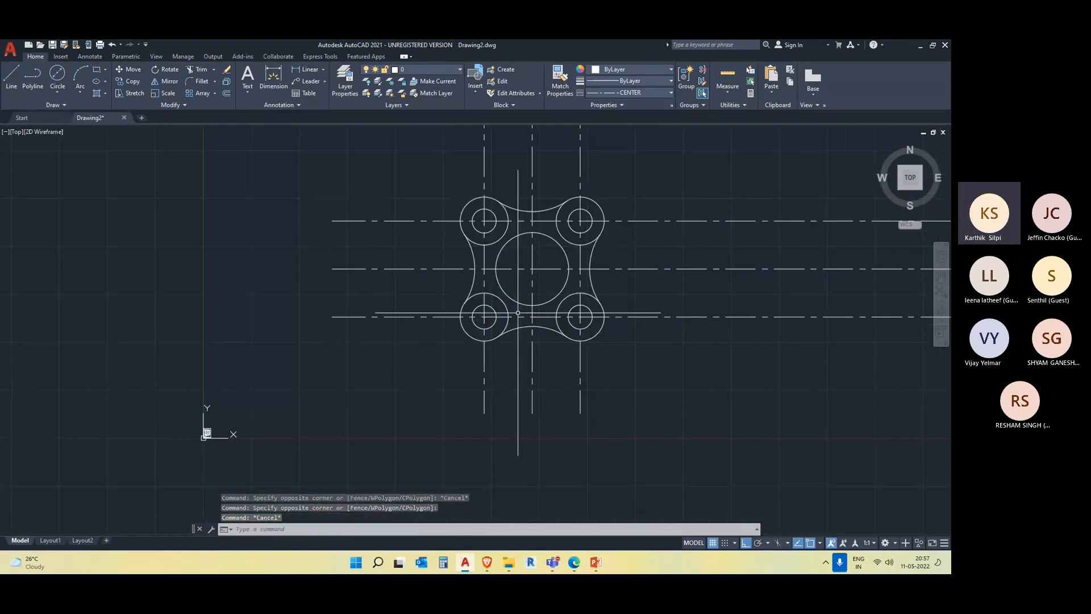
pyautogui.scroll(2, 486, 233)
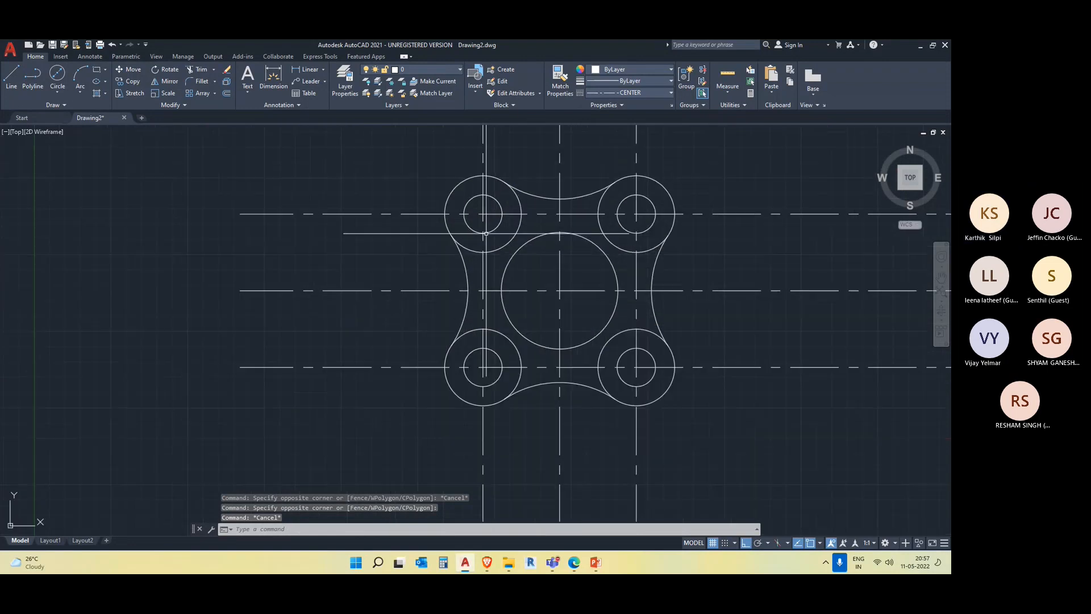
pyautogui.scroll(5, 486, 233)
pyautogui.scroll(-3, 500, 296)
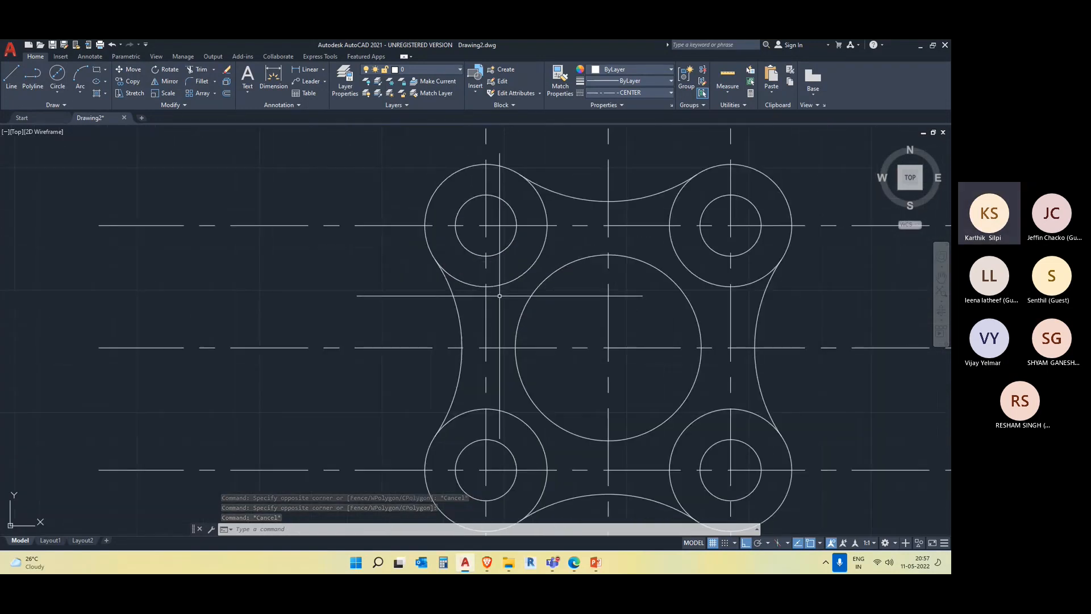
pyautogui.scroll(-6, 500, 296)
pyautogui.click(434, 373)
pyautogui.click(397, 258)
pyautogui.press('Escape')
pyautogui.scroll(6, 501, 289)
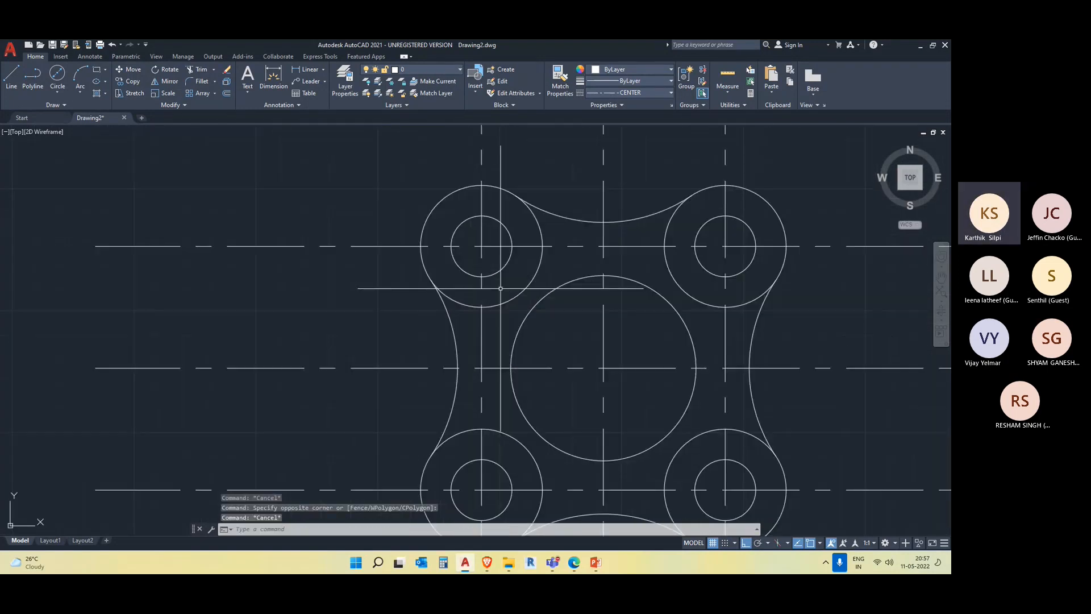
pyautogui.scroll(-3, 398, 364)
pyautogui.scroll(-4, 387, 500)
pyautogui.click(367, 485)
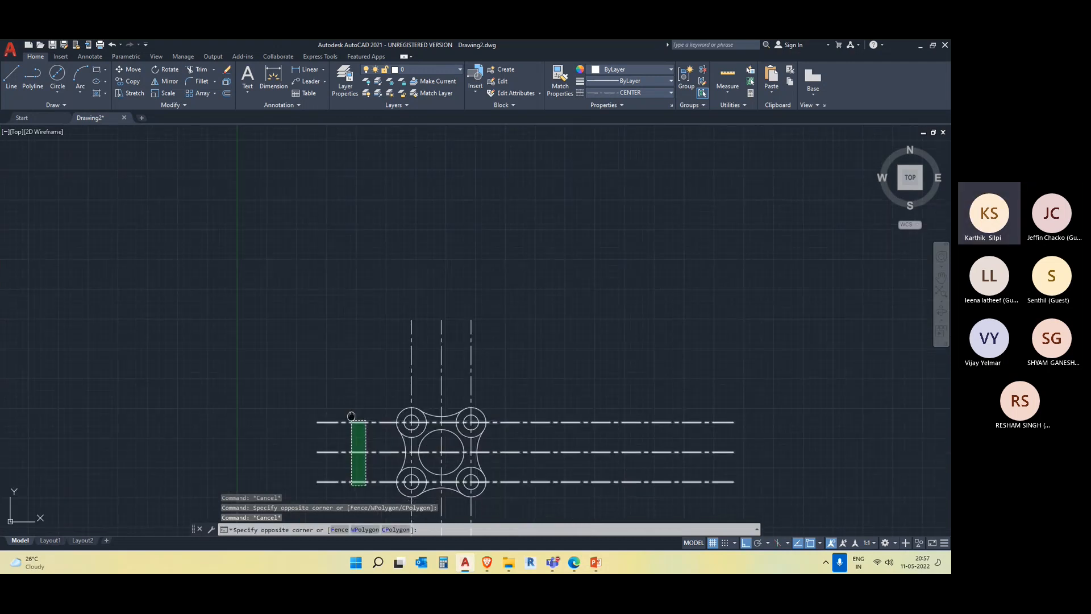
pyautogui.moveTo(351, 416); pyautogui.dragTo(364, 333, button='middle')
pyautogui.click(363, 315)
pyautogui.scroll(6, 432, 351)
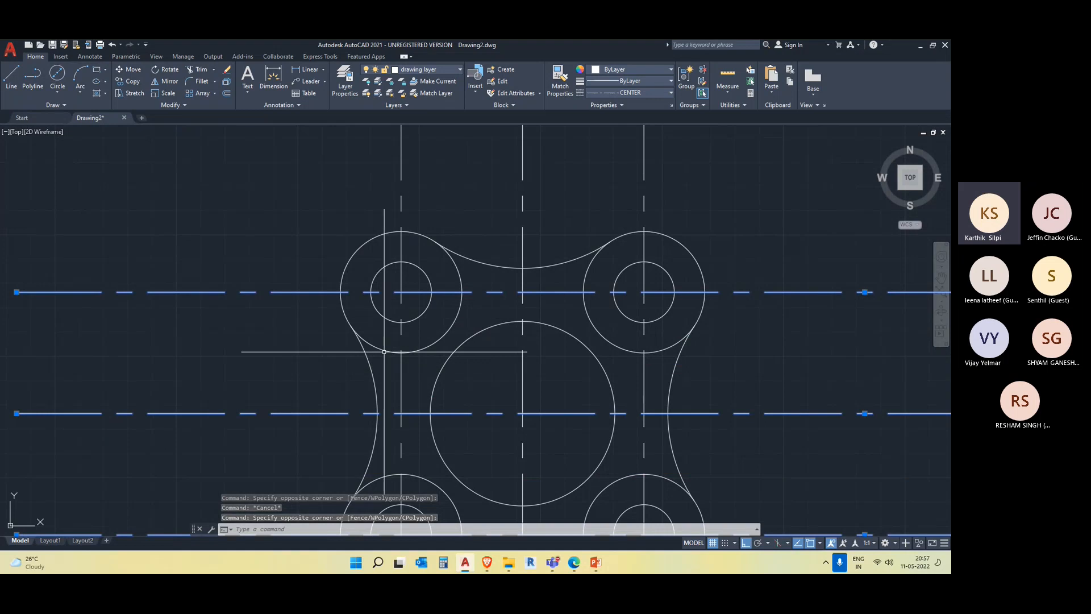
pyautogui.press('Escape')
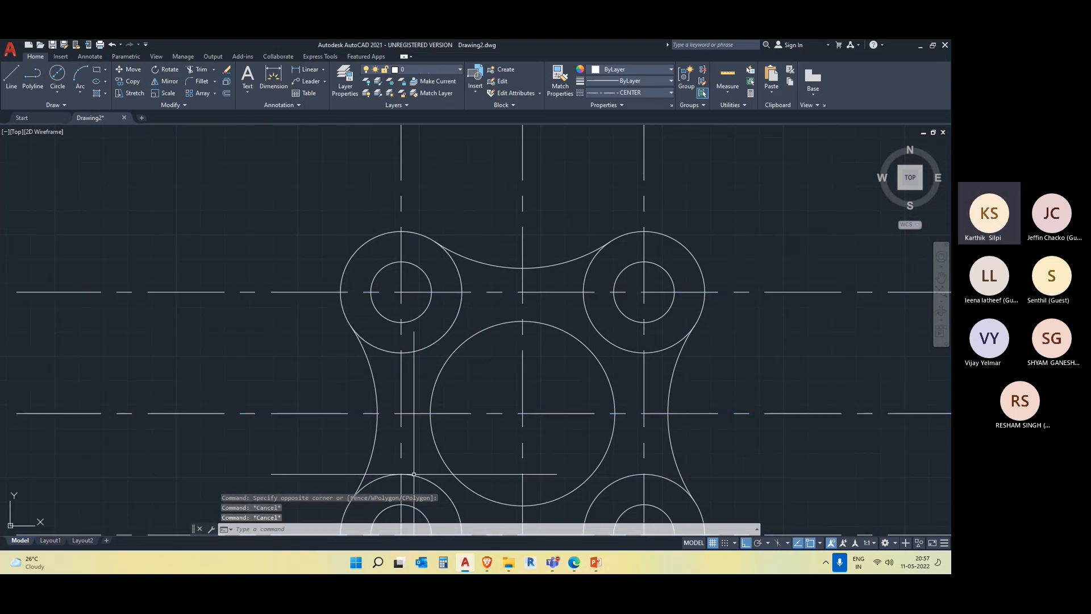
# Try to trim the inward-facing part of the upper-left outer circle, and undo the trim
pyautogui.click(215, 70)
pyautogui.click(209, 86)
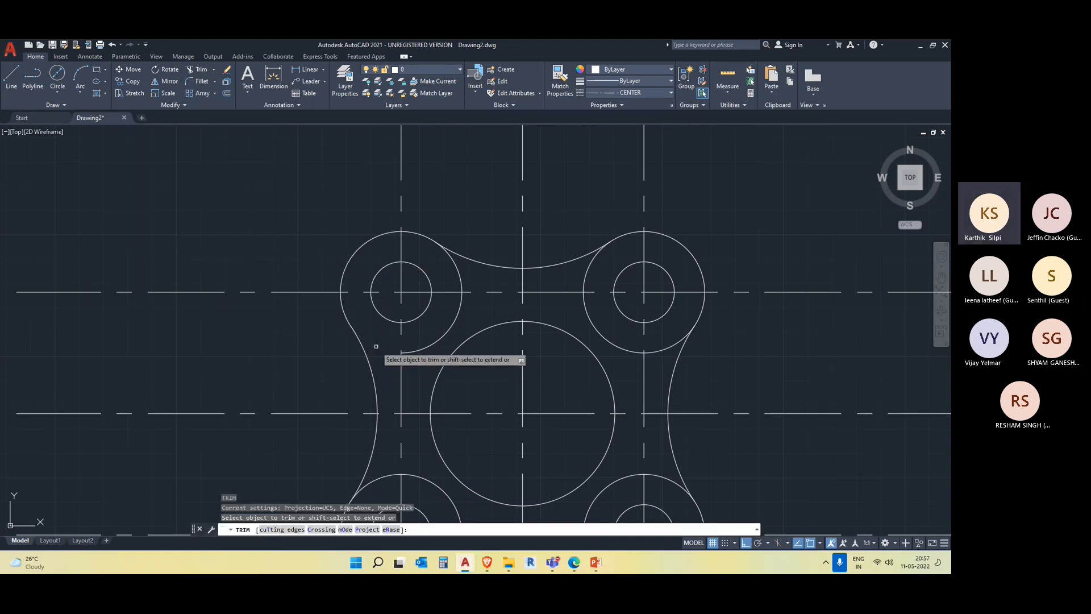
pyautogui.click(376, 346)
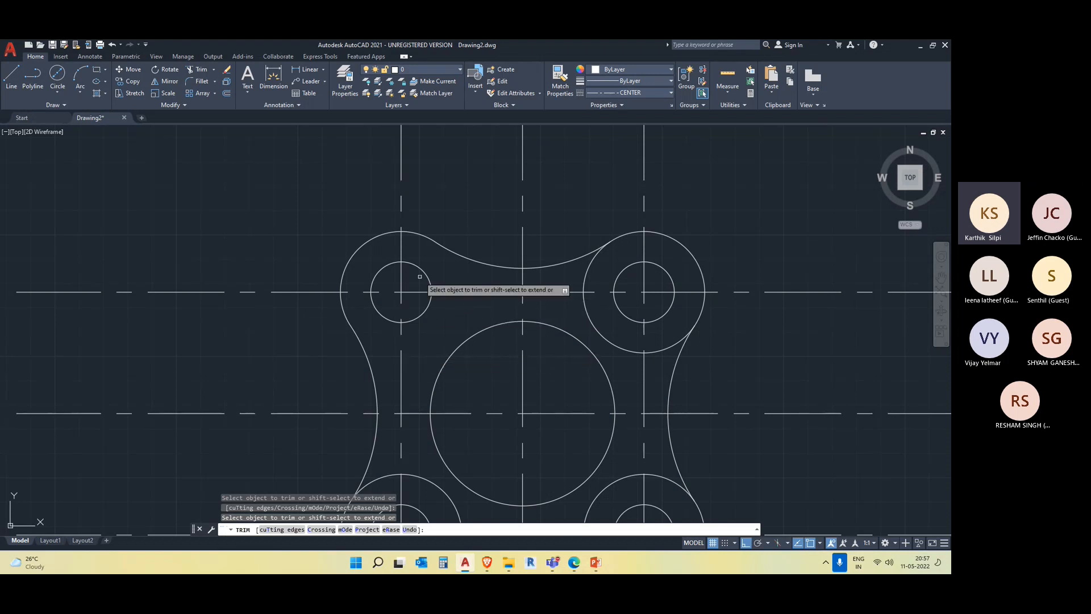
pyautogui.press('Escape')
pyautogui.hotkey('ctrl', 'z')
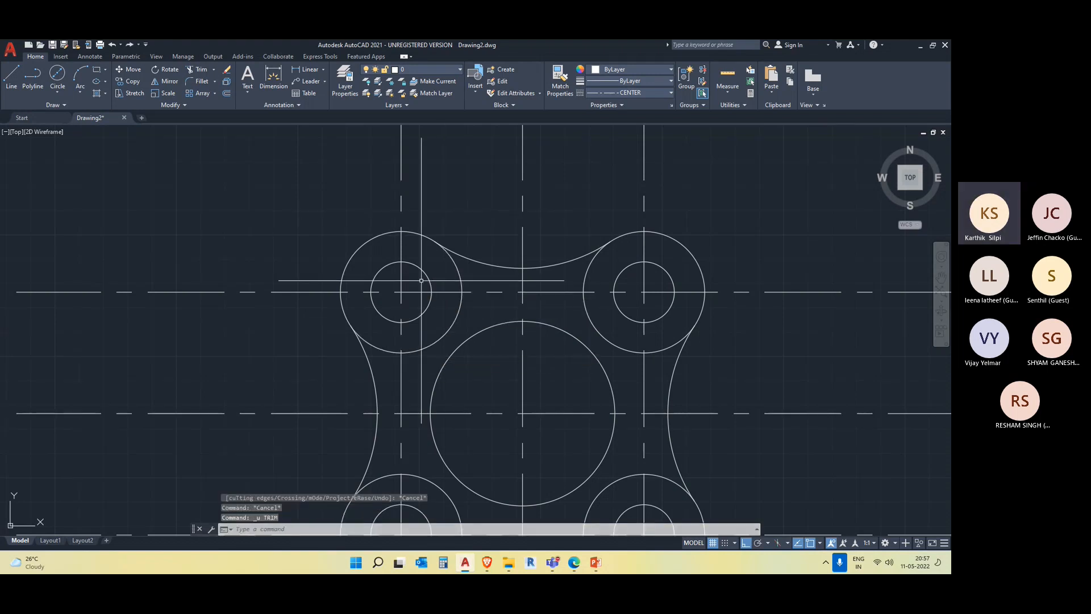
# Hide all horizontal and vertical center lines of the redrawn plate
pyautogui.click(621, 402)
pyautogui.click(483, 301)
pyautogui.click(475, 280)
pyautogui.click(349, 247)
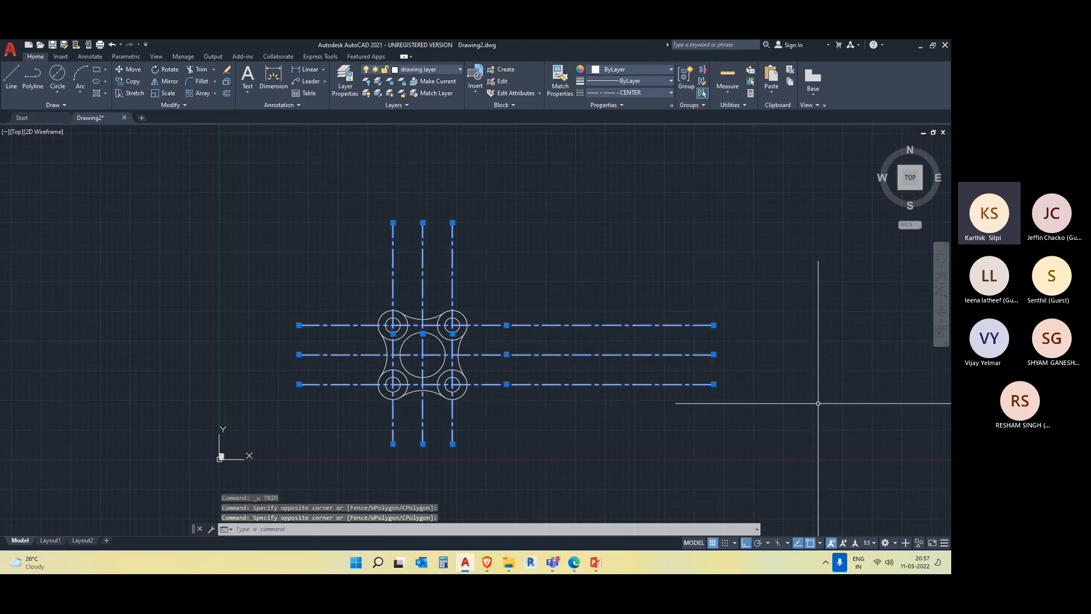
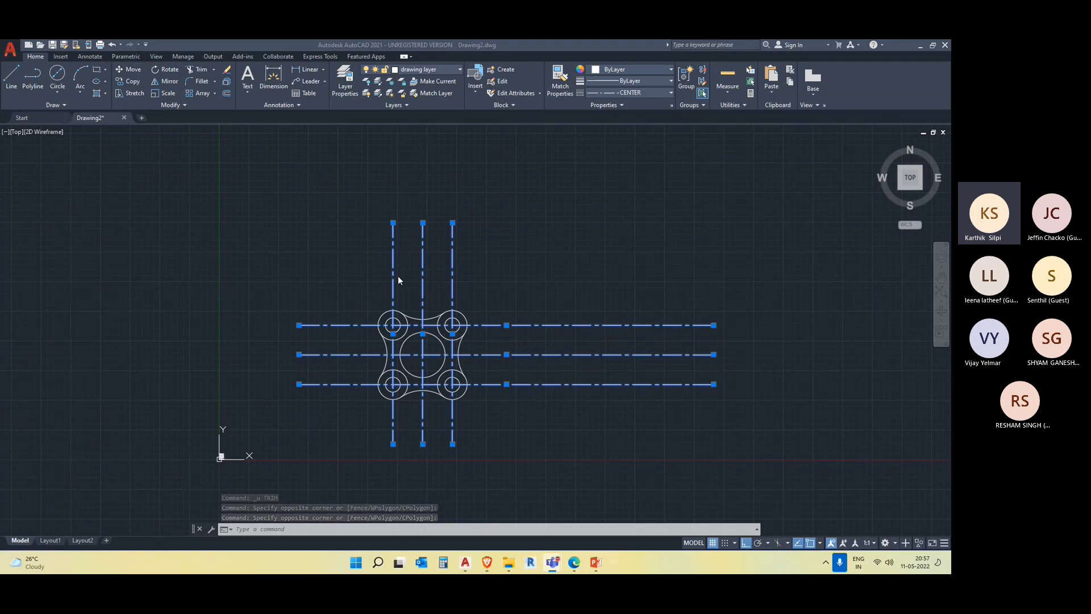
pyautogui.click(921, 545)
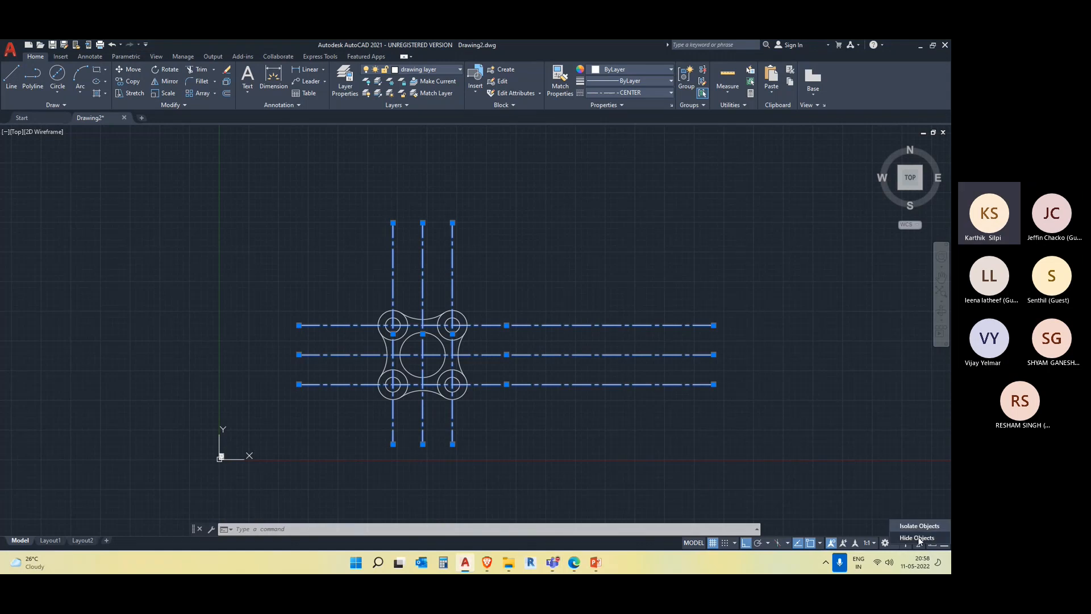
pyautogui.click(917, 537)
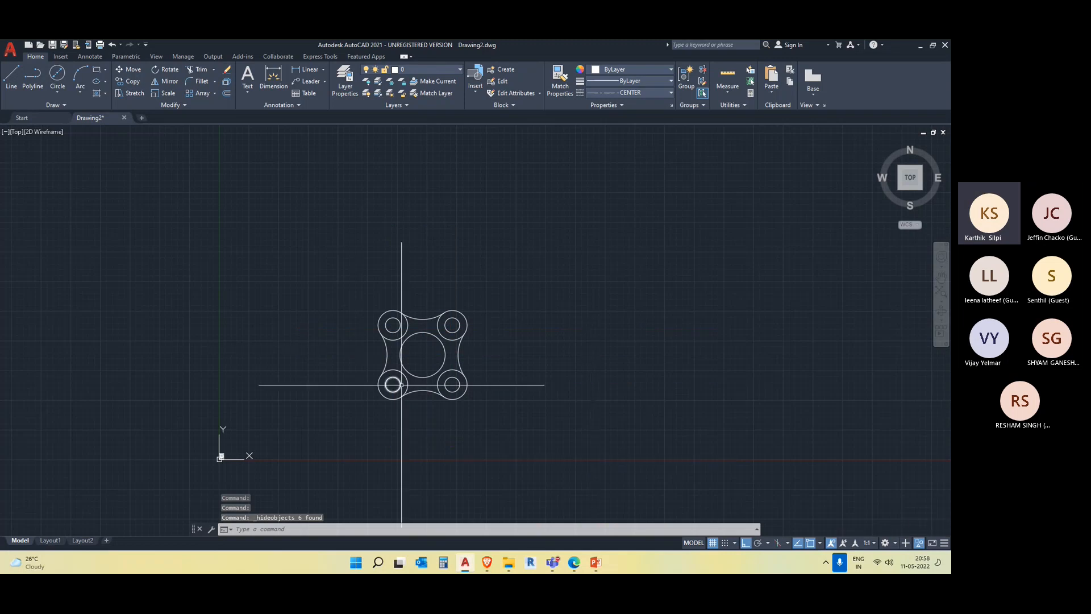
# End the object isolation to bring back the hidden center lines around the plate
pyautogui.scroll(2, 401, 385)
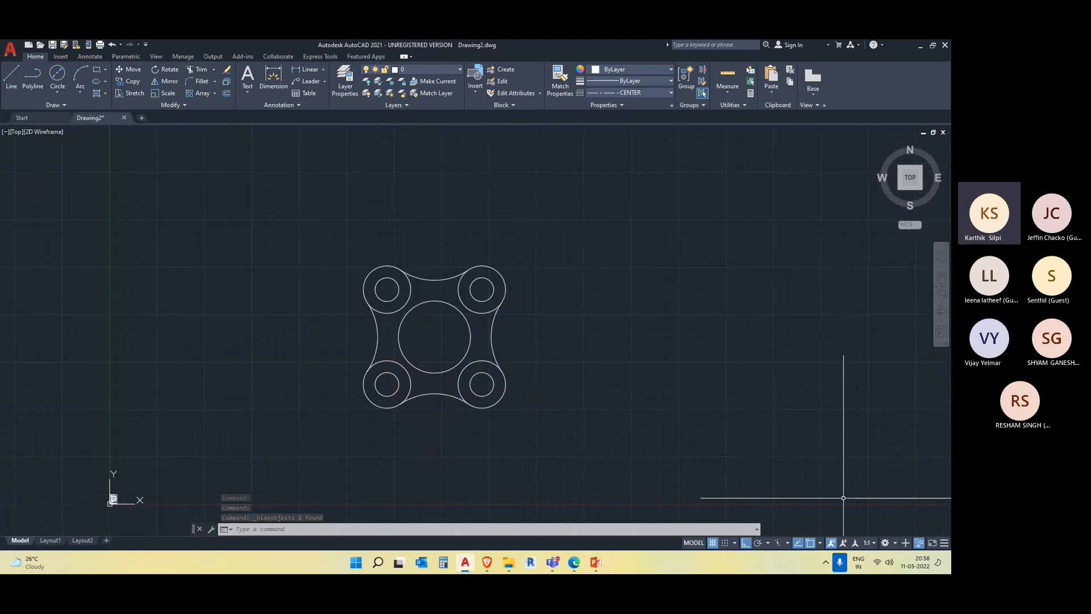
pyautogui.click(919, 543)
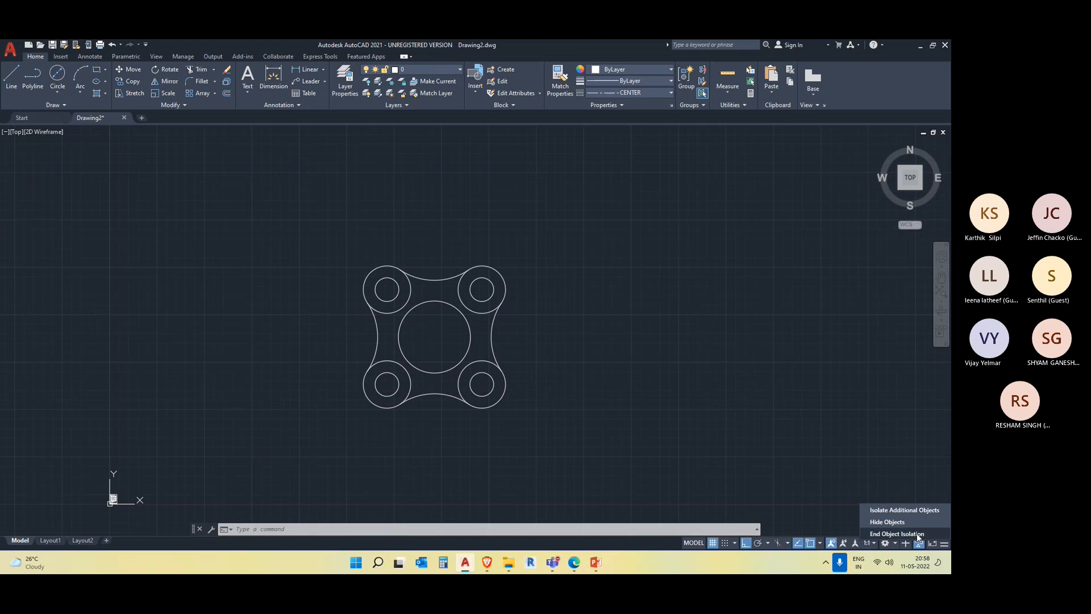
pyautogui.click(918, 534)
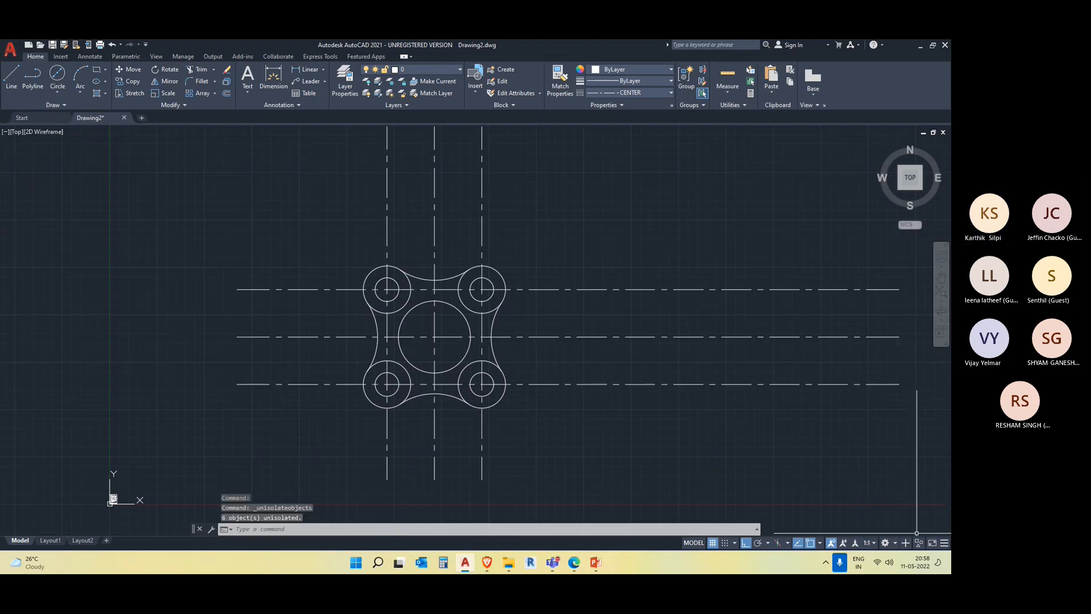
pyautogui.scroll(-2, 816, 470)
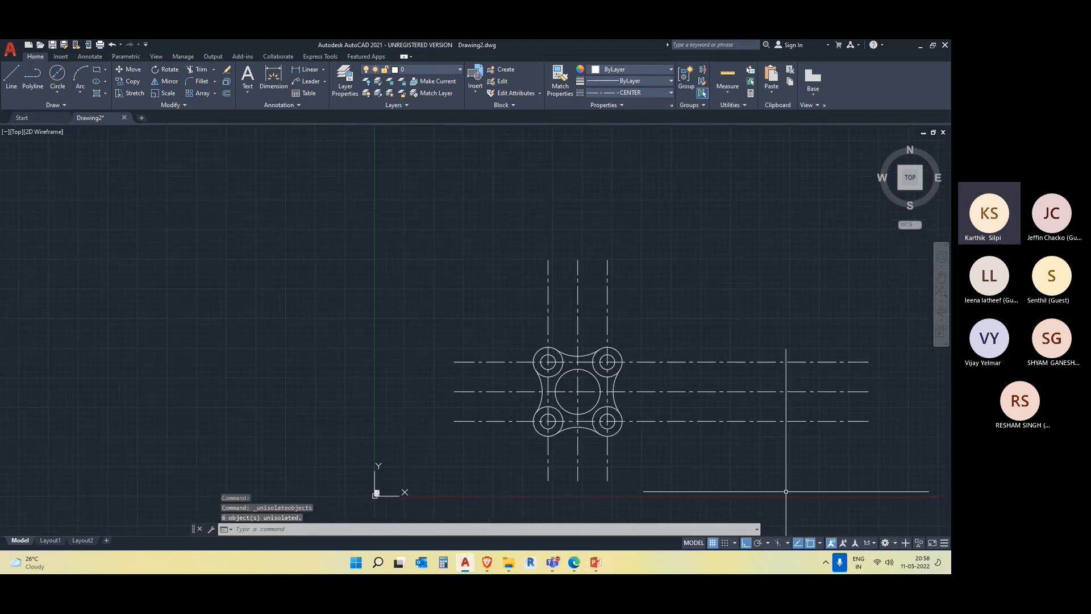
pyautogui.moveTo(694, 420); pyautogui.dragTo(659, 374, button='middle')
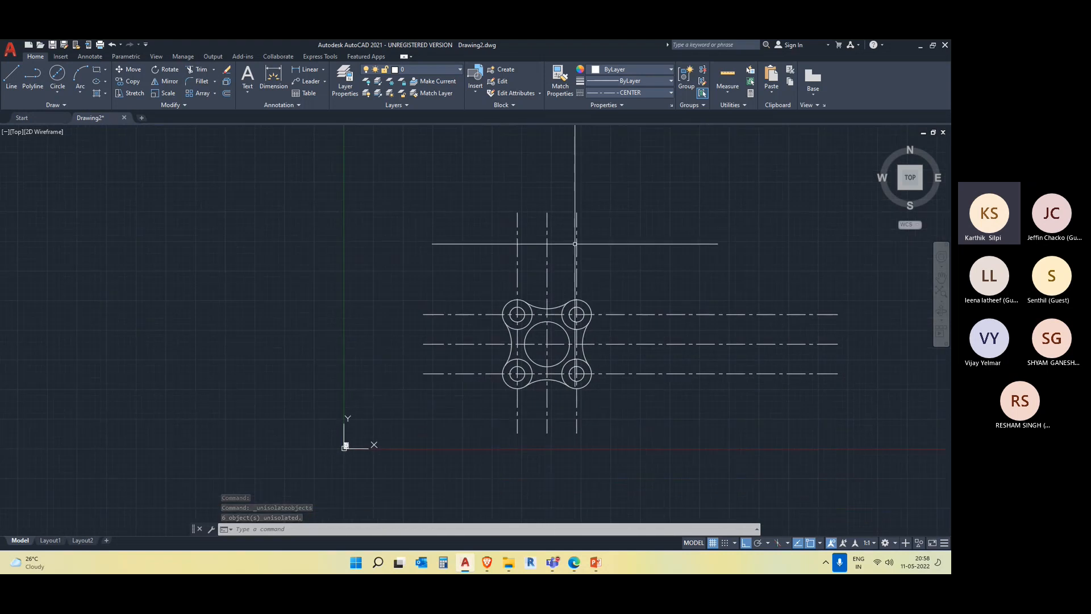
pyautogui.scroll(2, 540, 358)
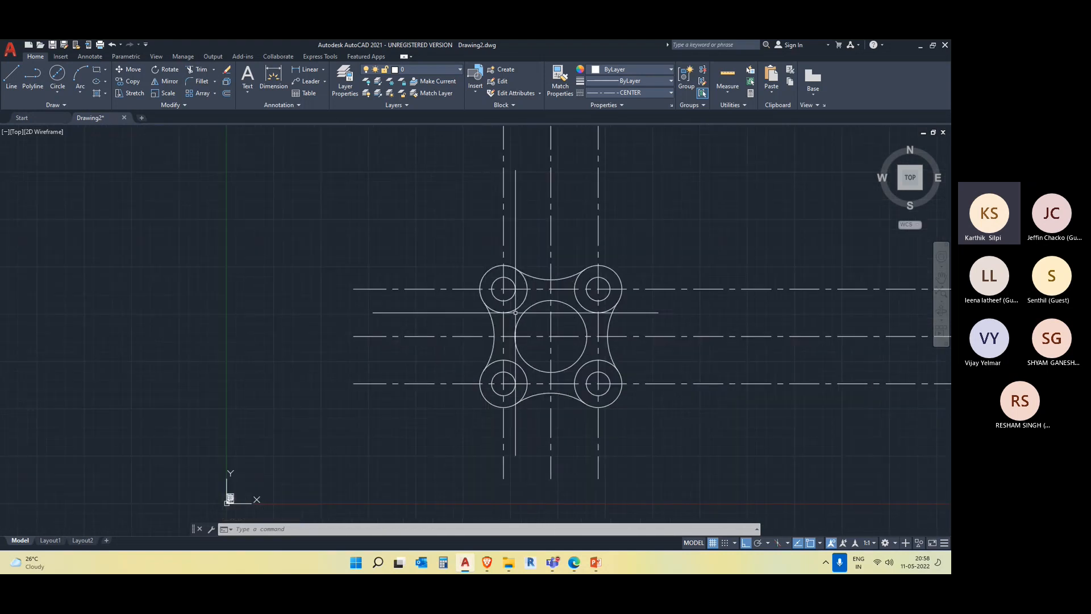
pyautogui.click(517, 233)
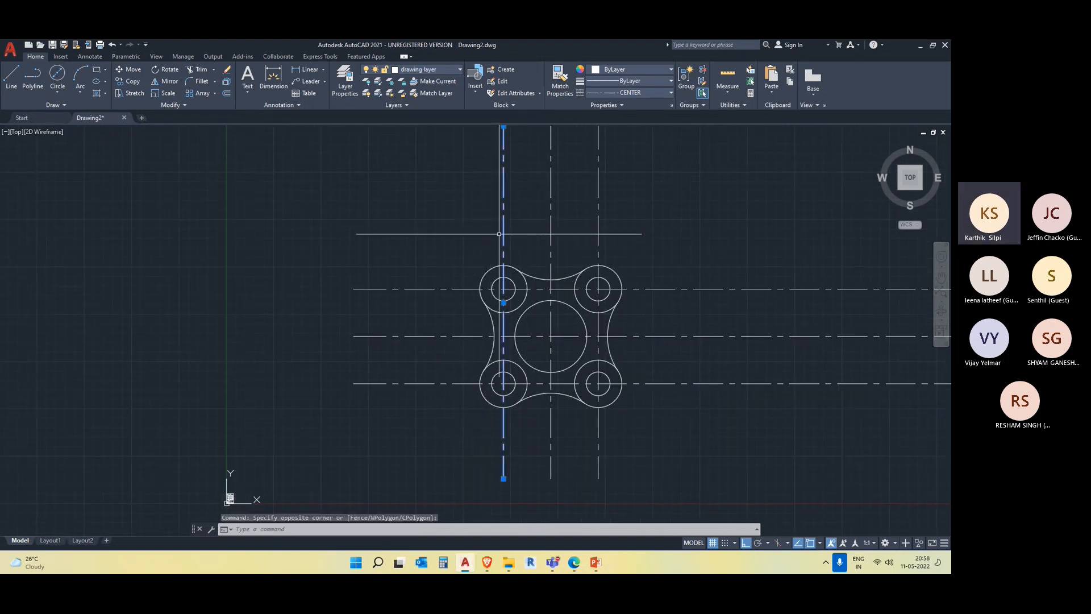
pyautogui.press('Escape')
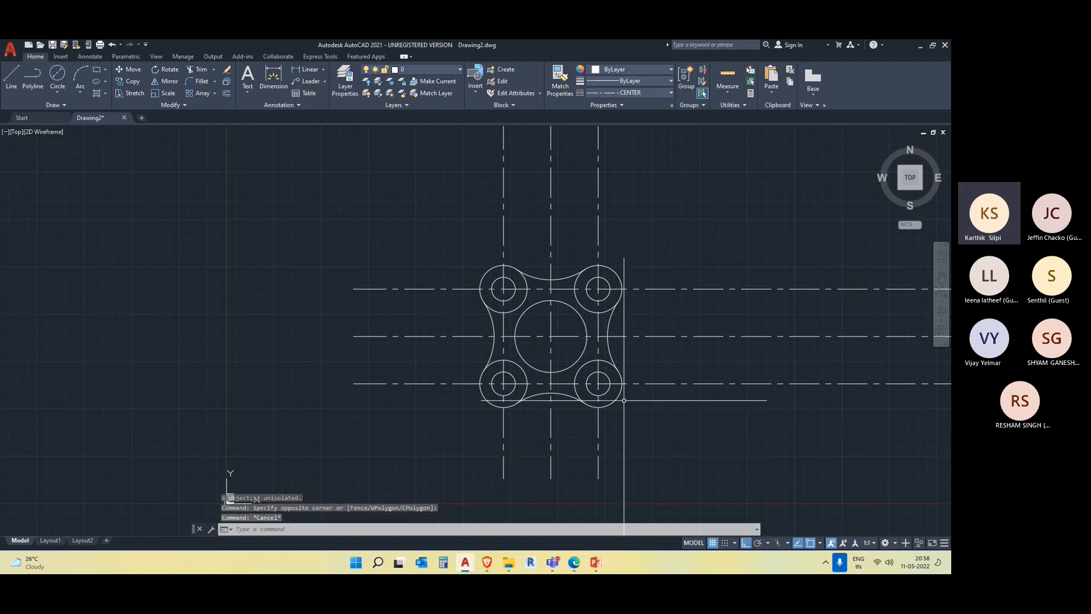
# Select the three horizontal and three vertical center lines of the redrawn plate and hide them
pyautogui.moveTo(766, 427); pyautogui.dragTo(688, 447, button='middle')
pyautogui.click(847, 456)
pyautogui.click(748, 280)
pyautogui.click(676, 263)
pyautogui.click(389, 198)
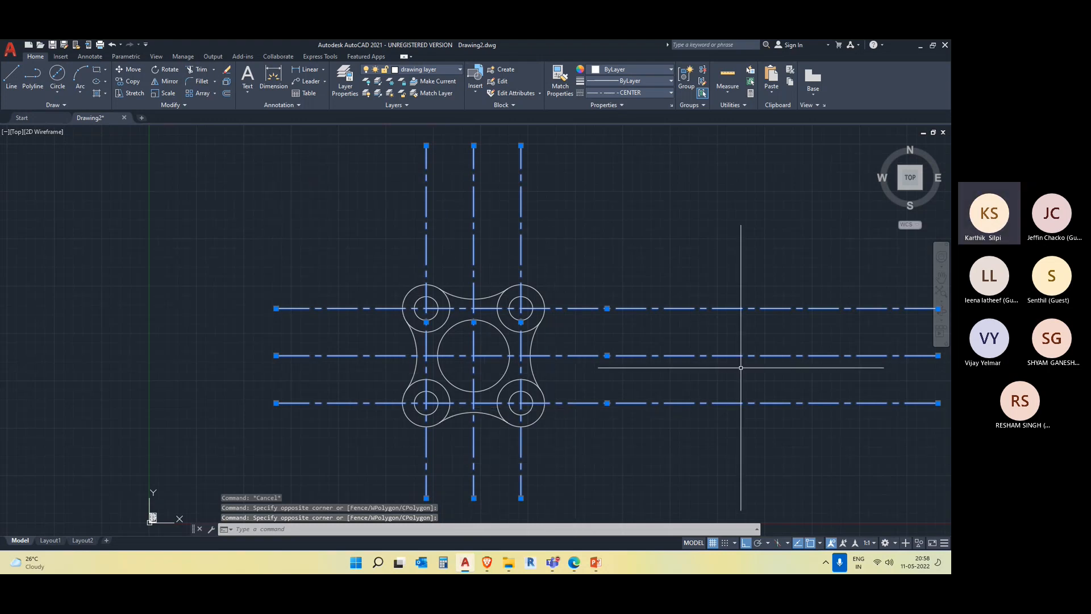
pyautogui.moveTo(741, 368); pyautogui.dragTo(678, 305, button='middle')
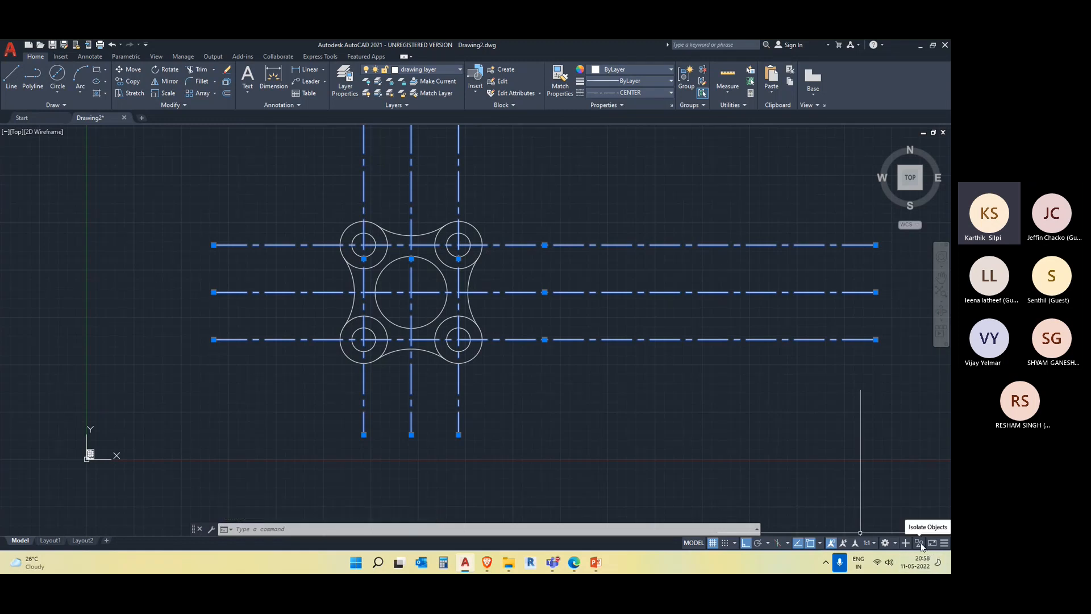
pyautogui.click(920, 543)
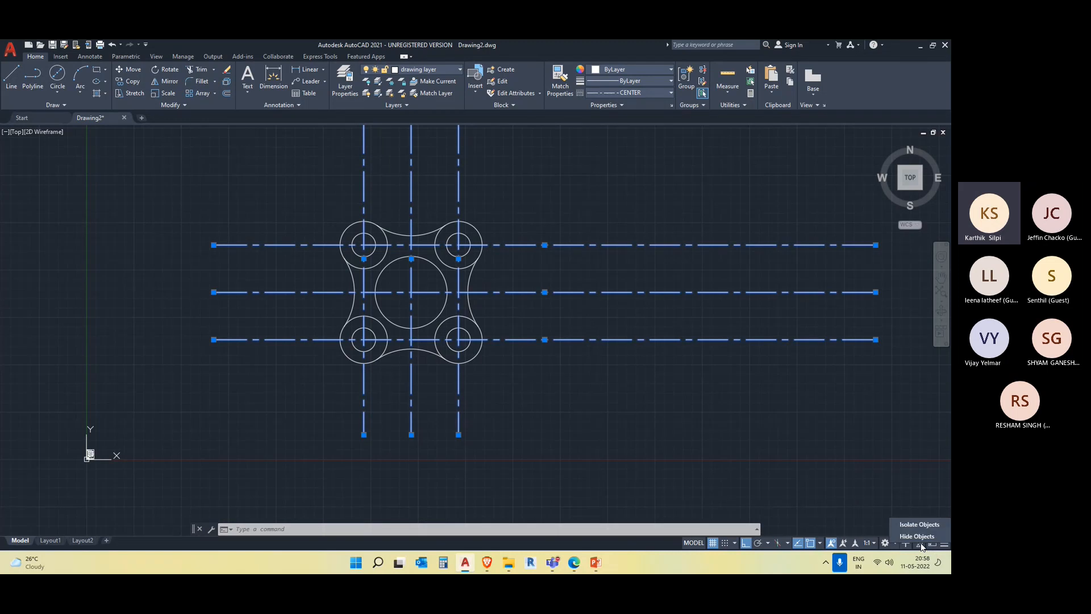
pyautogui.click(917, 536)
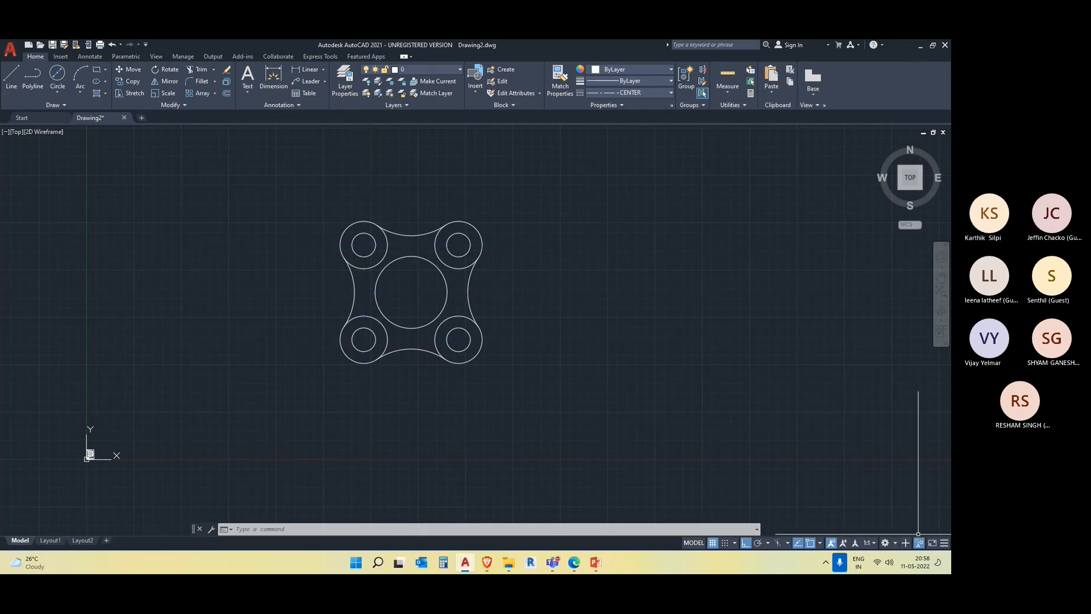
# Trim away the inward-facing arcs of the four outer corner circles to leave one continuous plate outline
pyautogui.scroll(4, 345, 298)
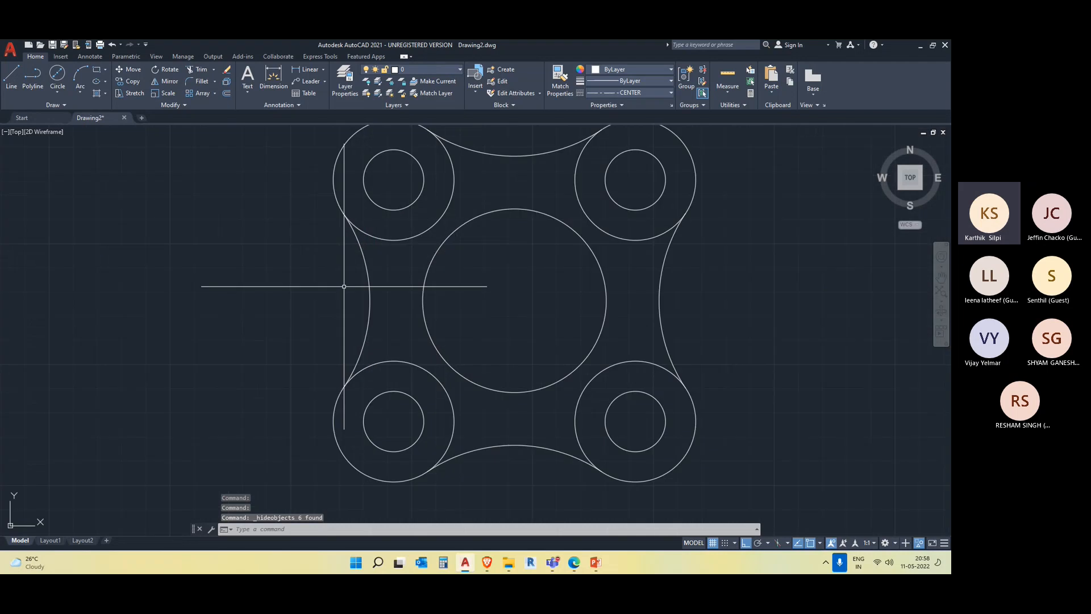
pyautogui.moveTo(439, 271); pyautogui.dragTo(467, 339, button='middle')
pyautogui.write('TR')
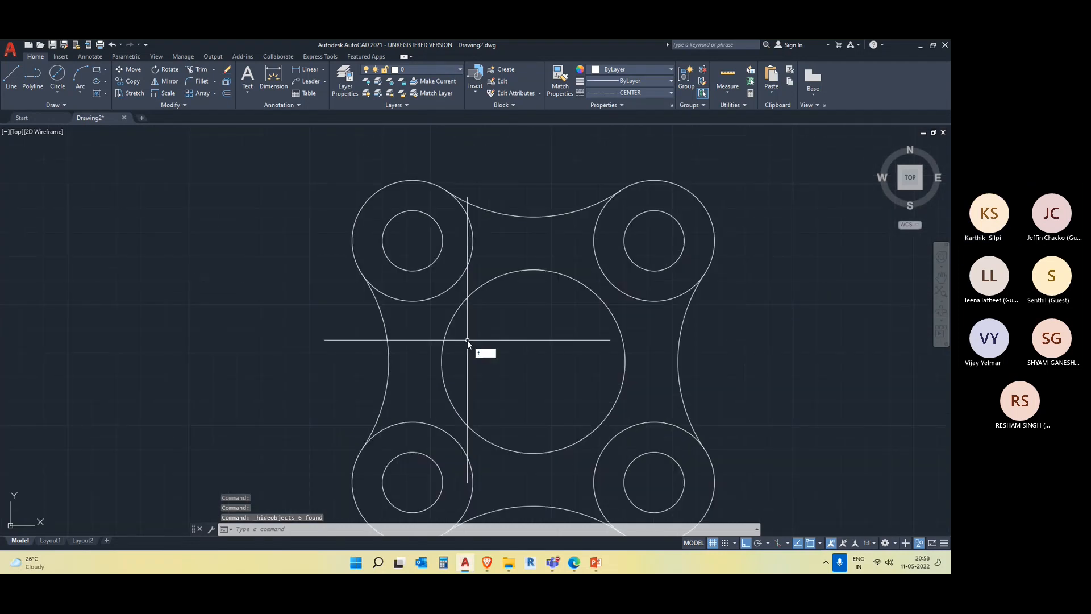
pyautogui.press('Return')
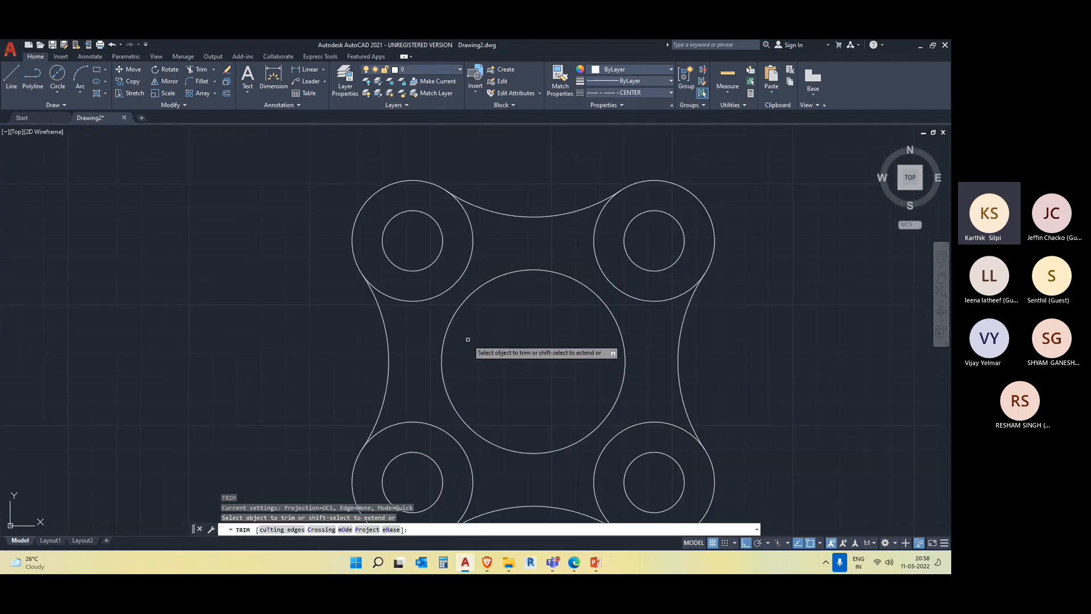
pyautogui.click(405, 299)
pyautogui.click(666, 301)
pyautogui.moveTo(676, 388); pyautogui.dragTo(712, 270, button='middle')
pyautogui.click(506, 353)
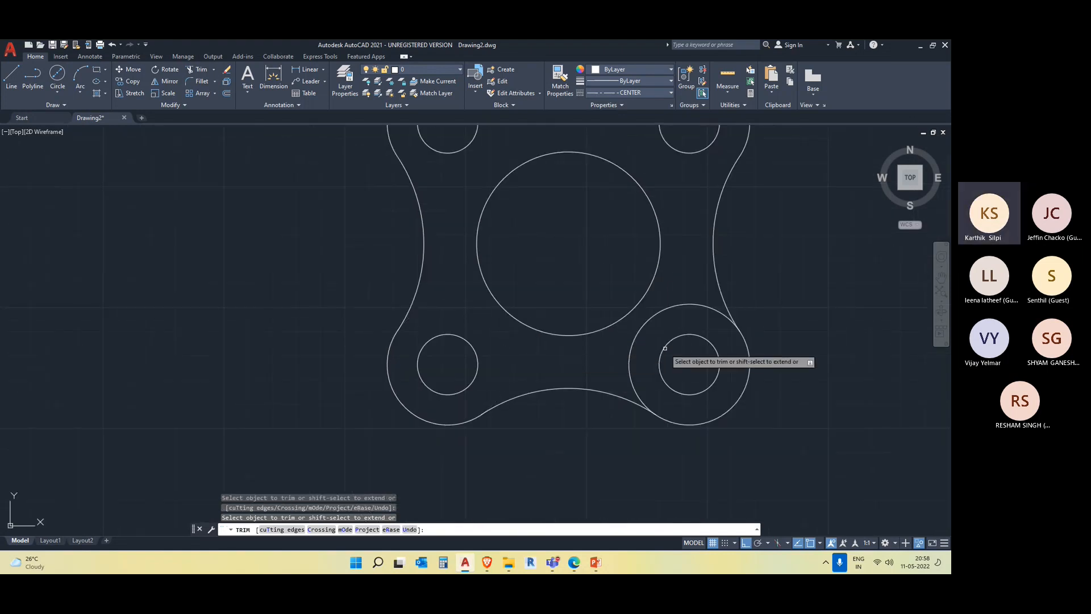
pyautogui.click(639, 355)
pyautogui.press('Escape')
# End the object isolation to restore the hidden center lines over the trimmed plate
pyautogui.scroll(-6, 642, 366)
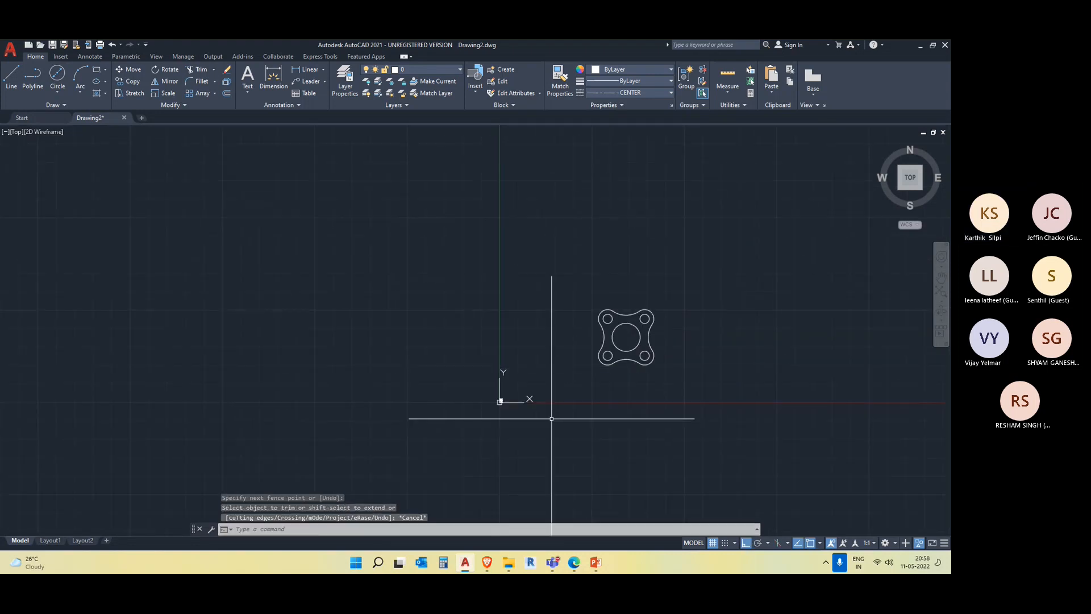
pyautogui.scroll(6, 545, 410)
pyautogui.moveTo(674, 305); pyautogui.dragTo(435, 444, button='middle')
pyautogui.scroll(-4, 557, 414)
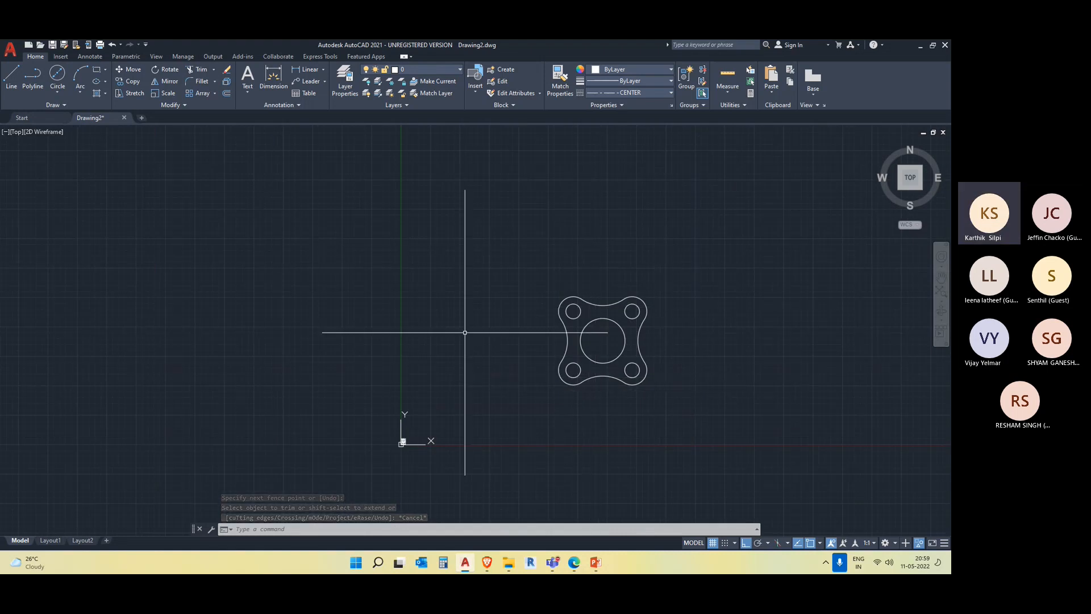
pyautogui.scroll(2, 598, 387)
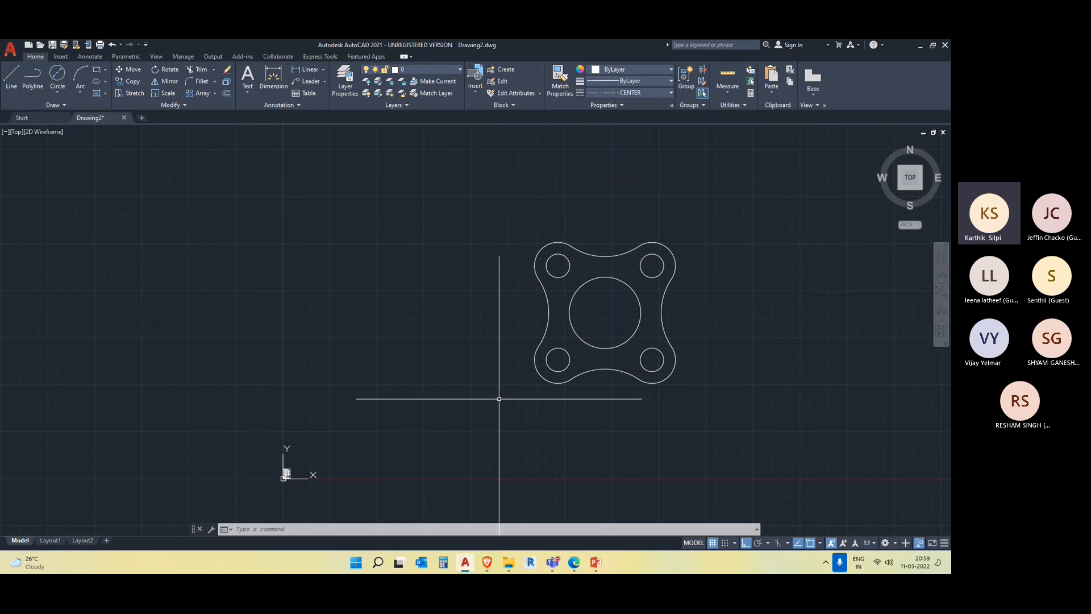
pyautogui.click(919, 543)
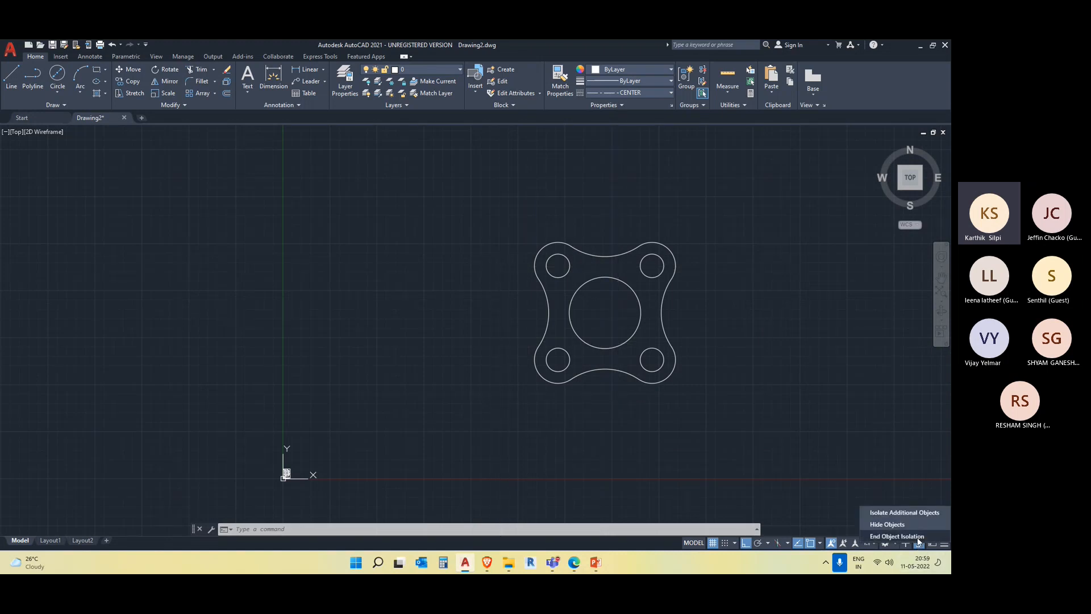
pyautogui.click(919, 536)
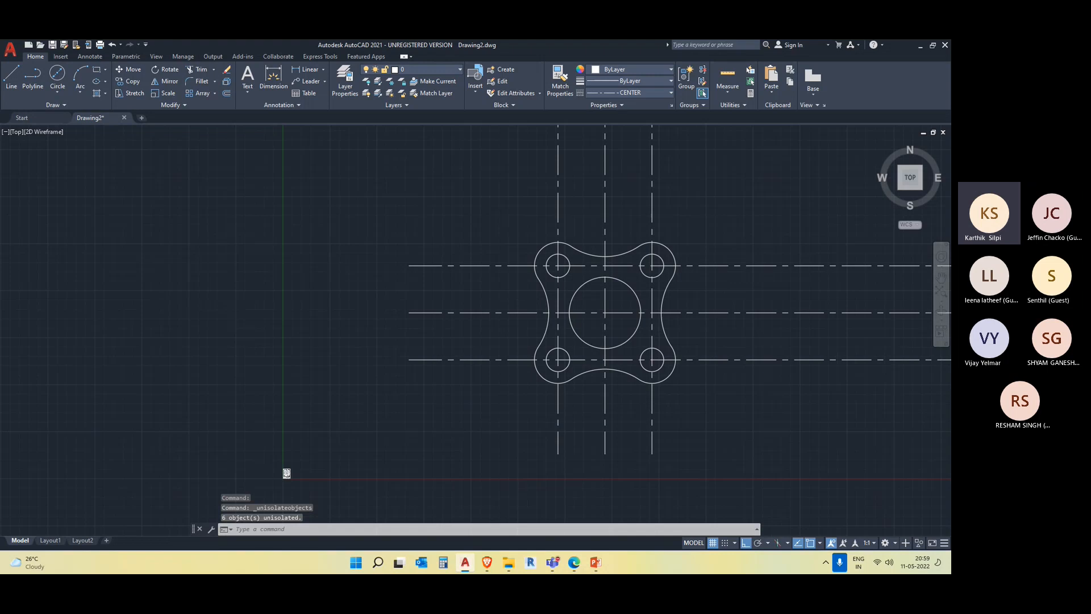
# Examine the imported anchor plate drawing for how far its center lines extend beyond the outline
pyautogui.scroll(8, 266, 490)
pyautogui.scroll(5, 379, 380)
pyautogui.scroll(2, 480, 386)
pyautogui.scroll(2, 481, 386)
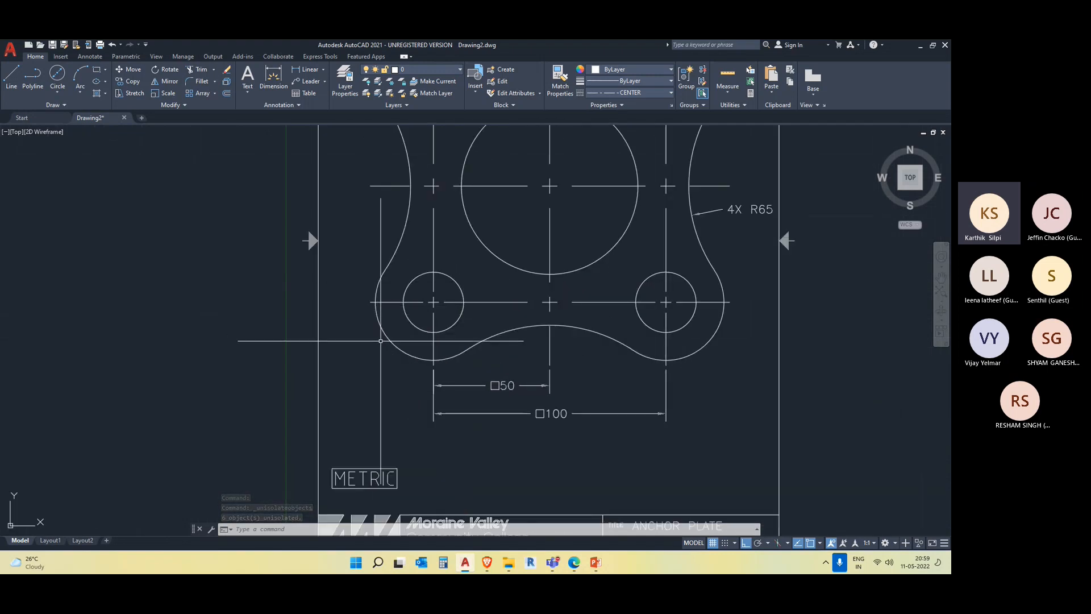
pyautogui.scroll(-6, 381, 341)
pyautogui.scroll(2, 426, 276)
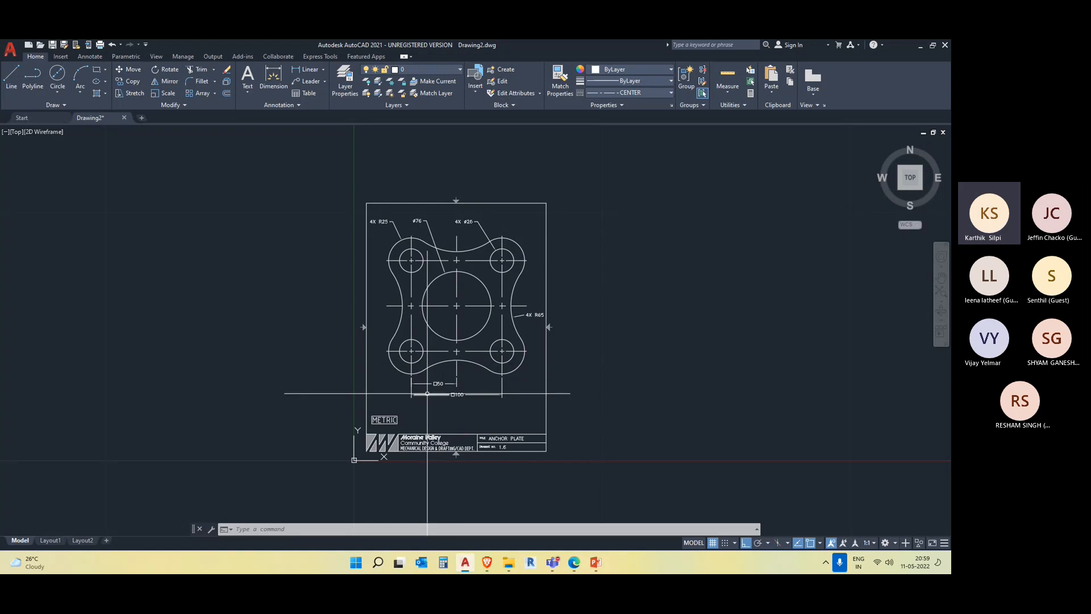
pyautogui.scroll(4, 423, 385)
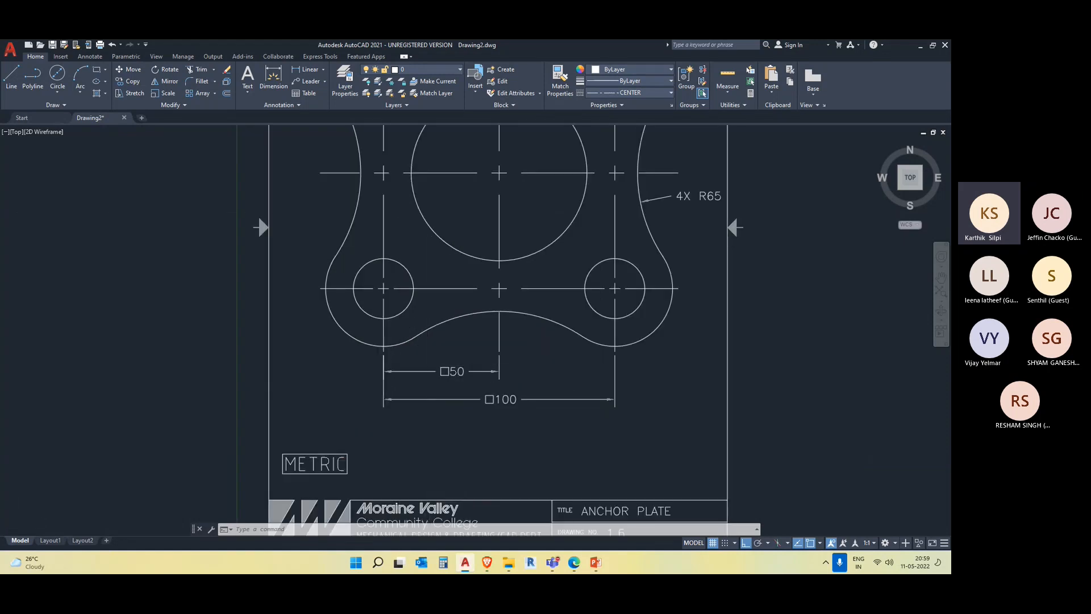
pyautogui.scroll(6, 794, 381)
pyautogui.moveTo(795, 381); pyautogui.dragTo(305, 451, button='middle')
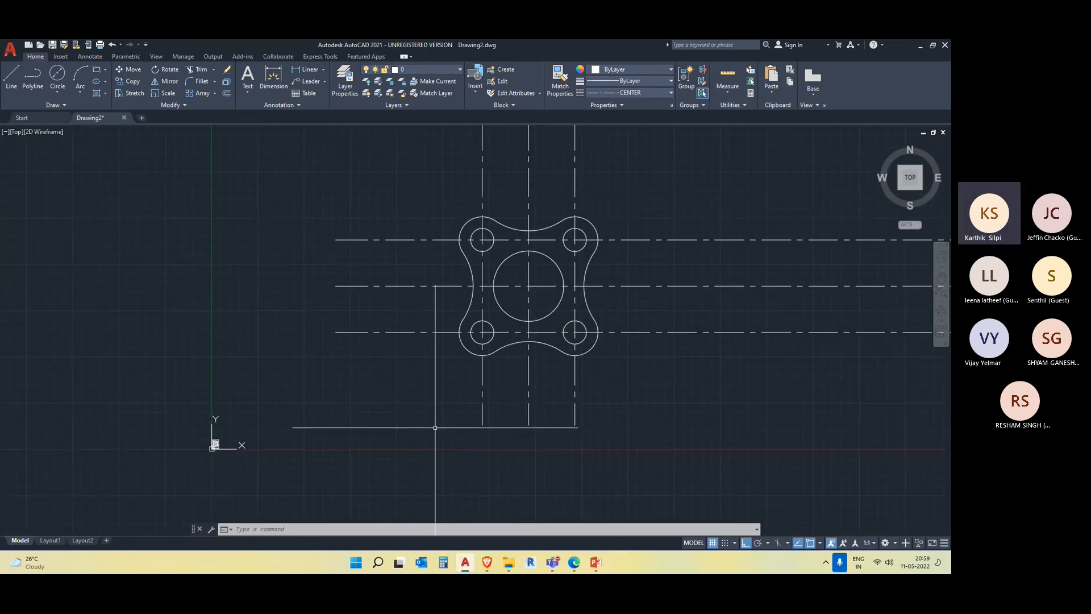
# Draw a vertical construction line just left of the plate, from the upper horizontal center line down past the lower one
pyautogui.write('l')
pyautogui.press('Return')
pyautogui.scroll(6, 460, 261)
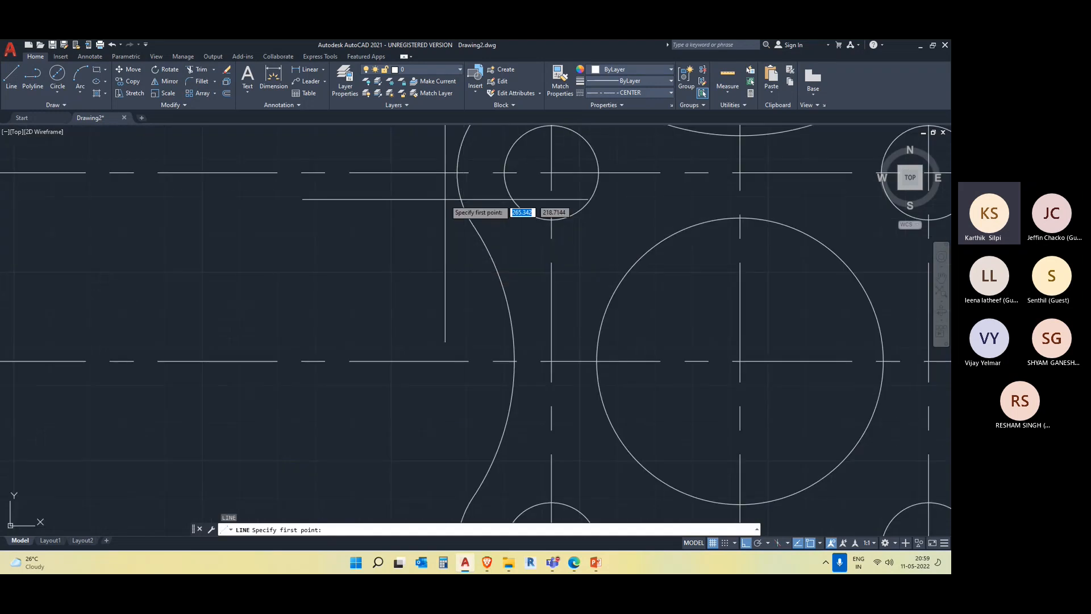
pyautogui.click(431, 173)
pyautogui.scroll(-4, 427, 325)
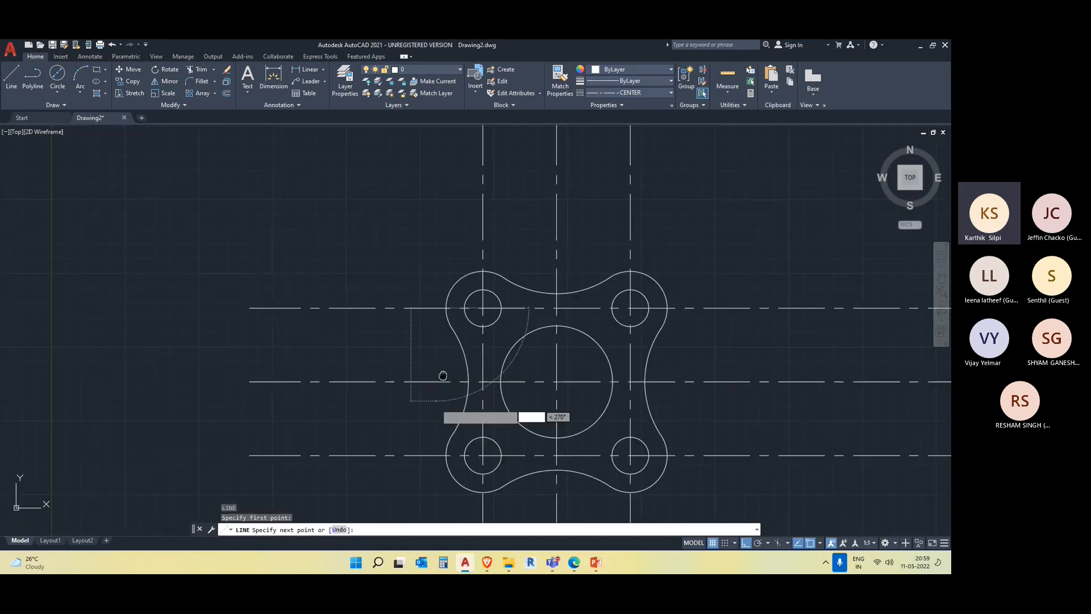
pyautogui.press('Escape')
pyautogui.press('Escape')
pyautogui.press('Escape')
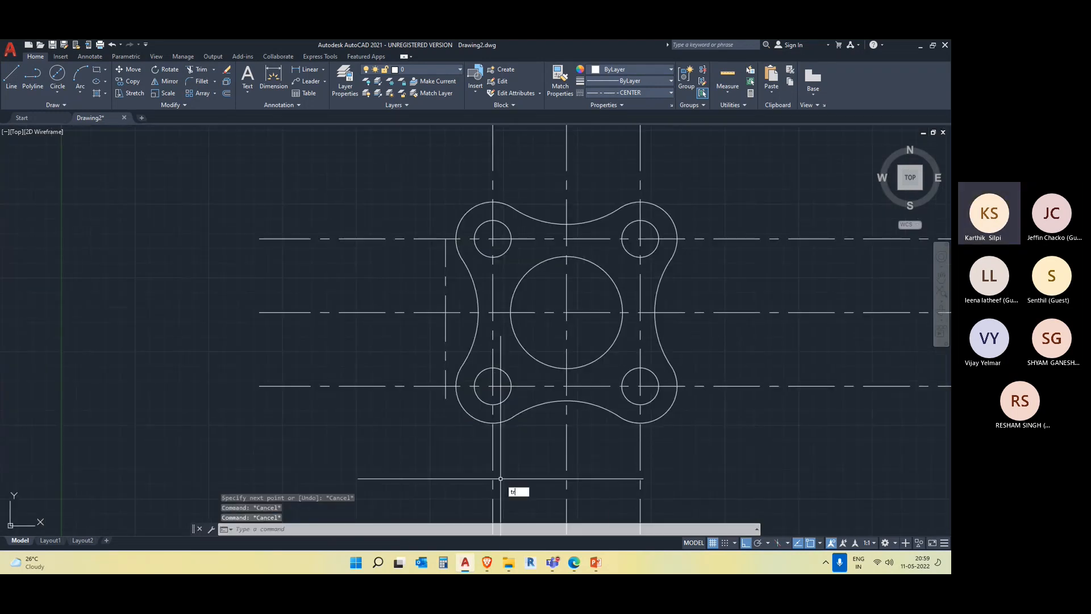
# Trim the three horizontal center lines' left ends back to the construction line, and erase that construction line
pyautogui.press('Return')
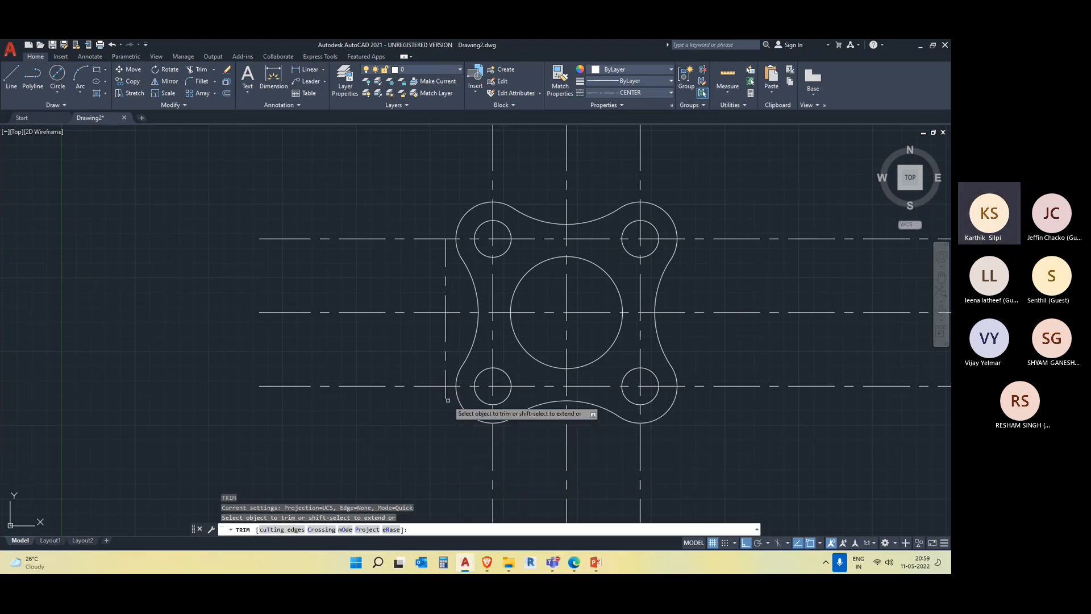
pyautogui.click(447, 395)
pyautogui.click(421, 388)
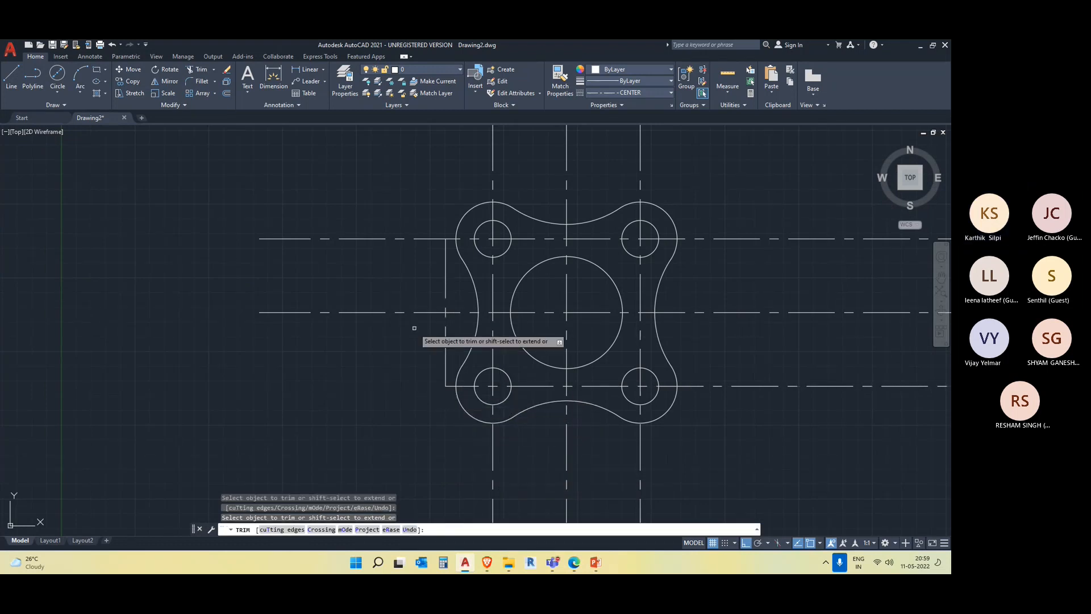
pyautogui.click(423, 312)
pyautogui.press('Escape')
pyautogui.click(458, 277)
pyautogui.click(426, 279)
pyautogui.press('Delete')
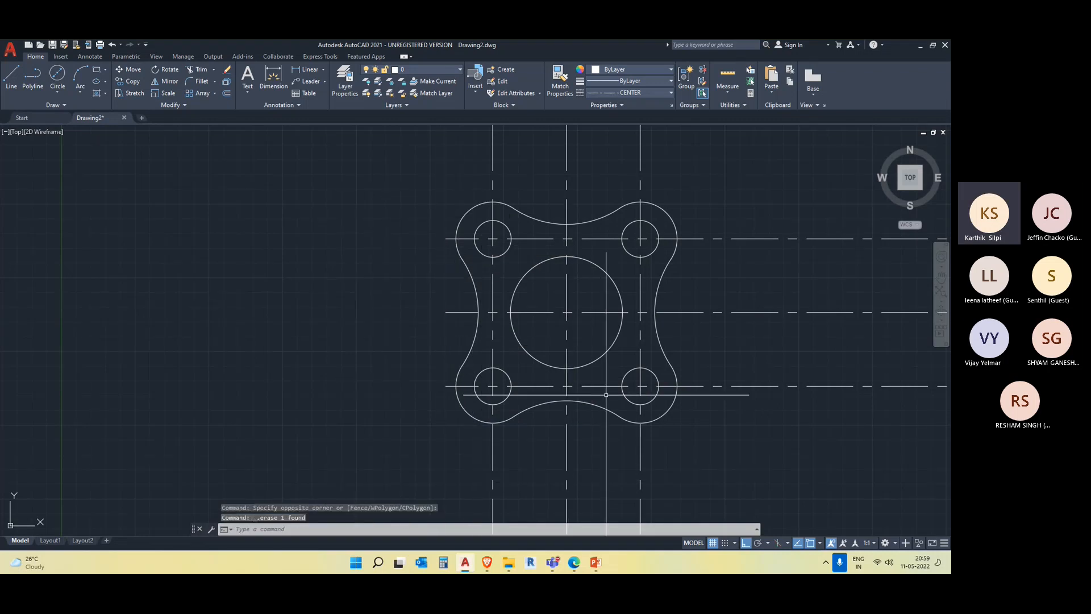
# Draw a vertical construction line about 107 units long just right of the plate, down from the upper horizontal center line
pyautogui.press('Return')
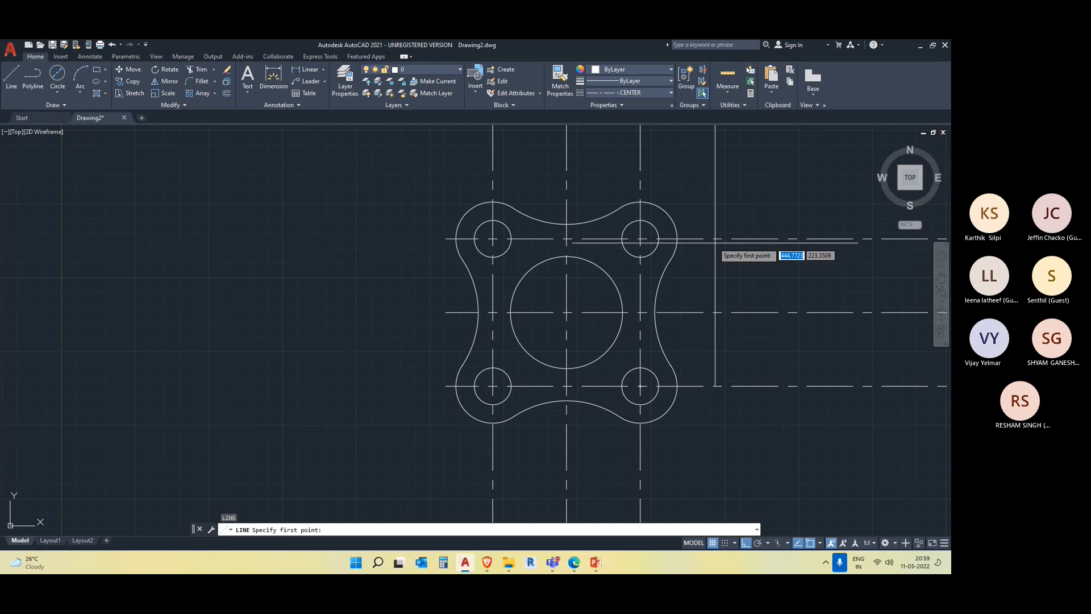
pyautogui.click(683, 239)
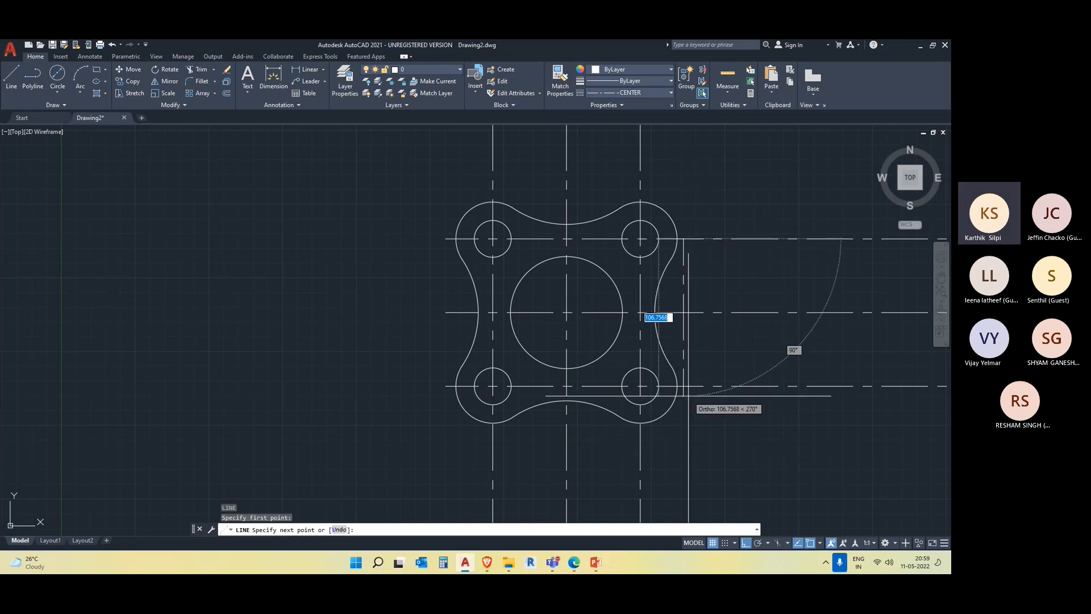
pyautogui.press('Escape')
pyautogui.press('Escape')
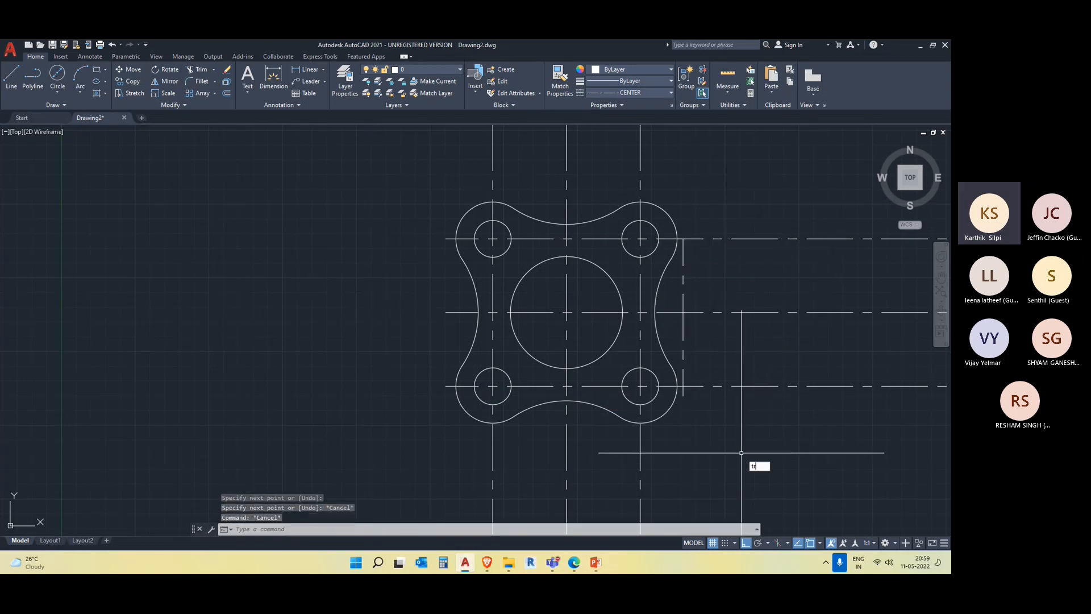
# Trim the three horizontal center lines' right ends back to the construction line, and erase that construction line
pyautogui.write('tr')
pyautogui.press('Return')
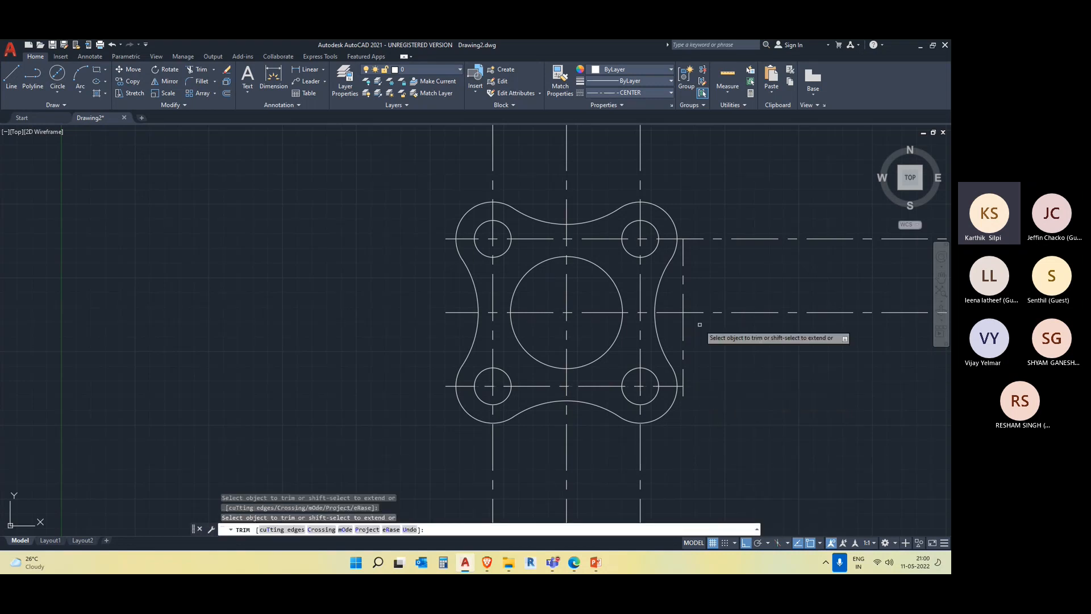
pyautogui.click(700, 312)
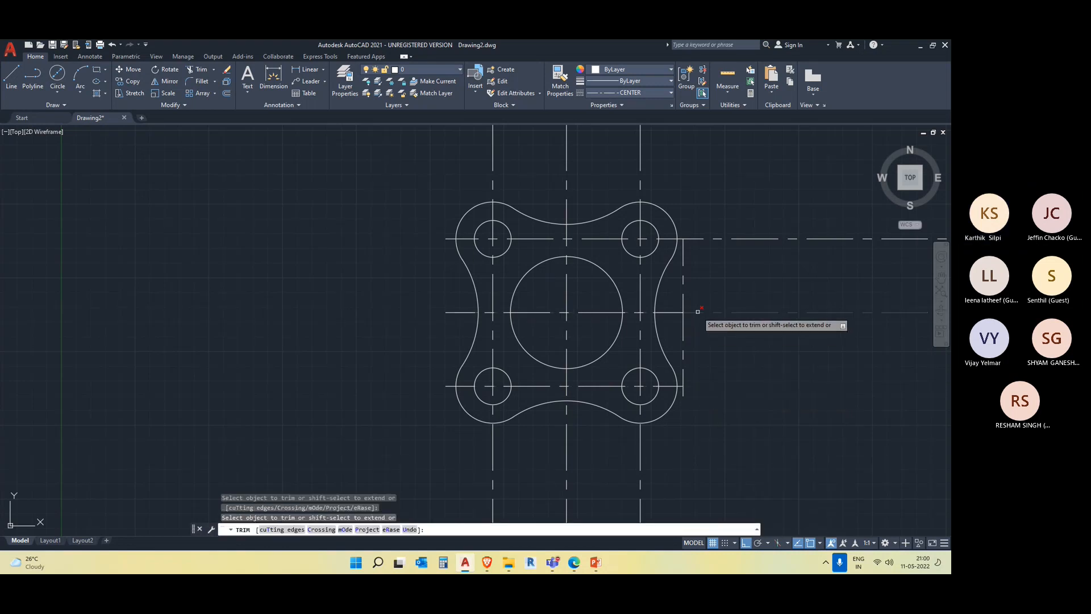
pyautogui.click(699, 236)
pyautogui.click(695, 247)
pyautogui.press('Escape')
pyautogui.click(688, 284)
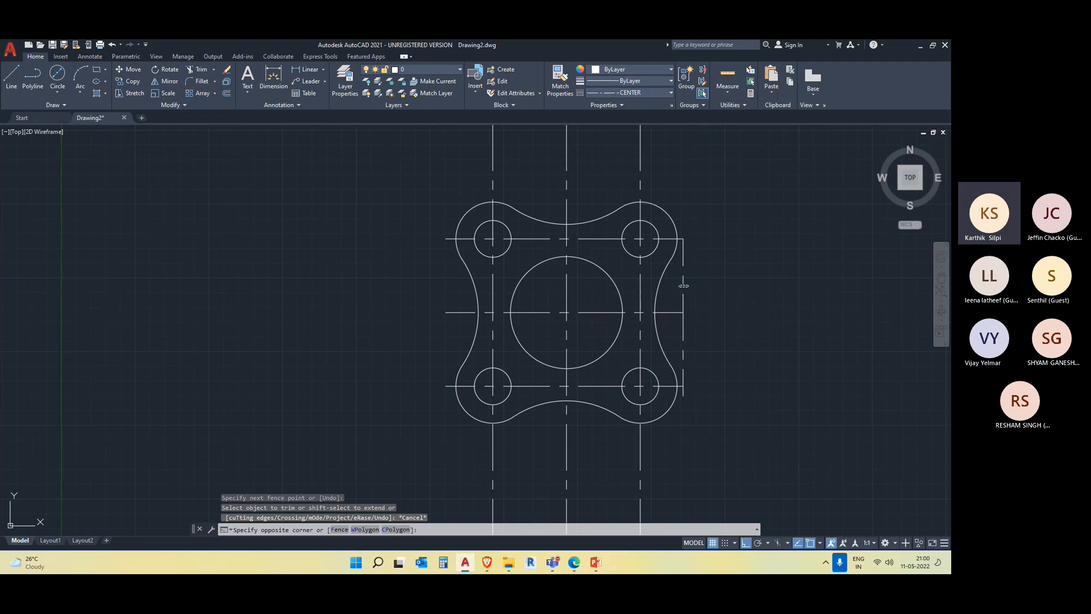
pyautogui.click(679, 287)
pyautogui.press('Delete')
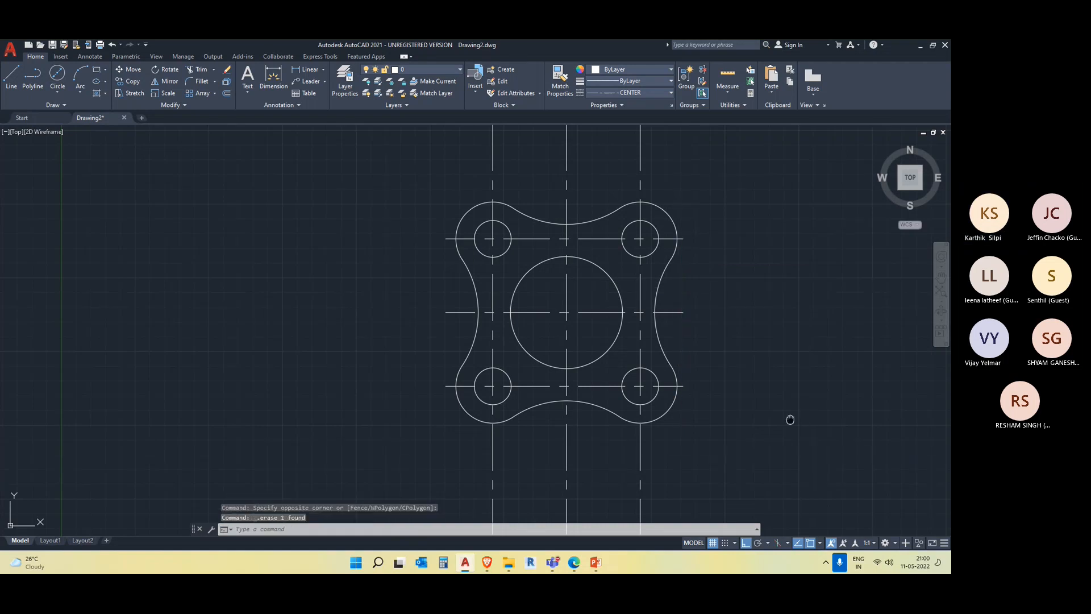
# Draw a horizontal construction line just above the plate, from the left vertical center line to the right one
pyautogui.moveTo(786, 419); pyautogui.dragTo(789, 453, button='middle')
pyautogui.press('l')
pyautogui.press('Return')
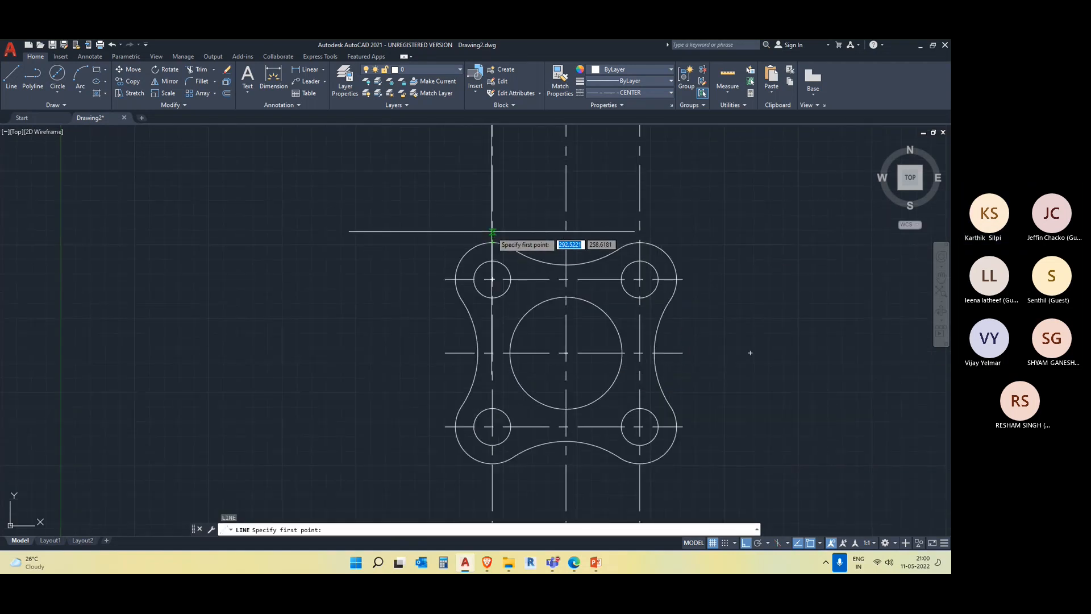
pyautogui.click(493, 240)
pyautogui.click(492, 230)
pyautogui.click(640, 230)
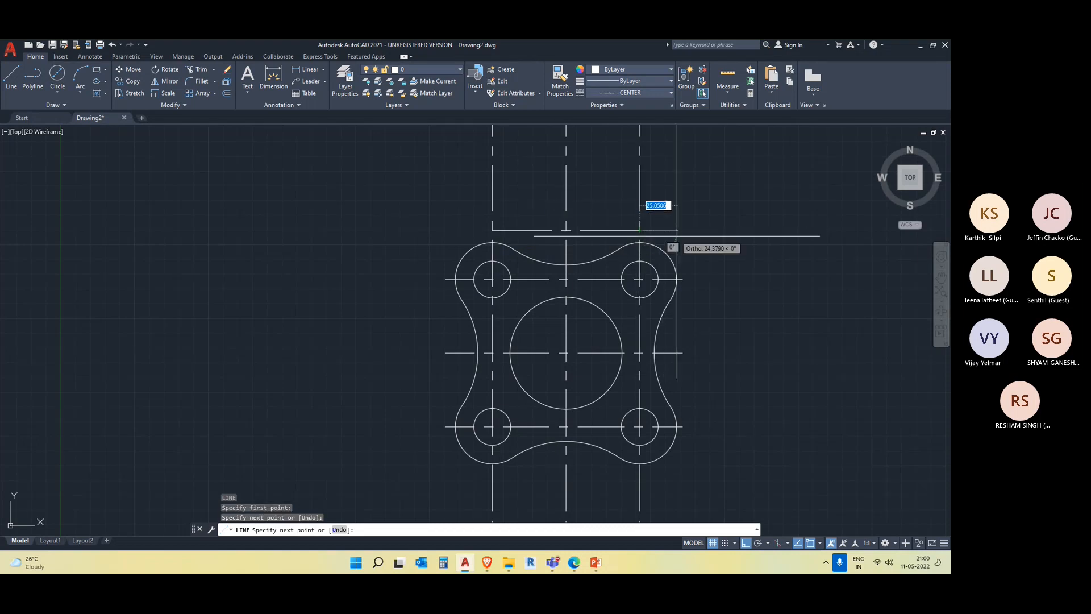
pyautogui.press('Escape')
# Trim the three vertical center lines' upper ends back to the construction line, and erase that construction line
pyautogui.write('tr')
pyautogui.press('Return')
pyautogui.click(657, 214)
pyautogui.click(633, 207)
pyautogui.press('Return')
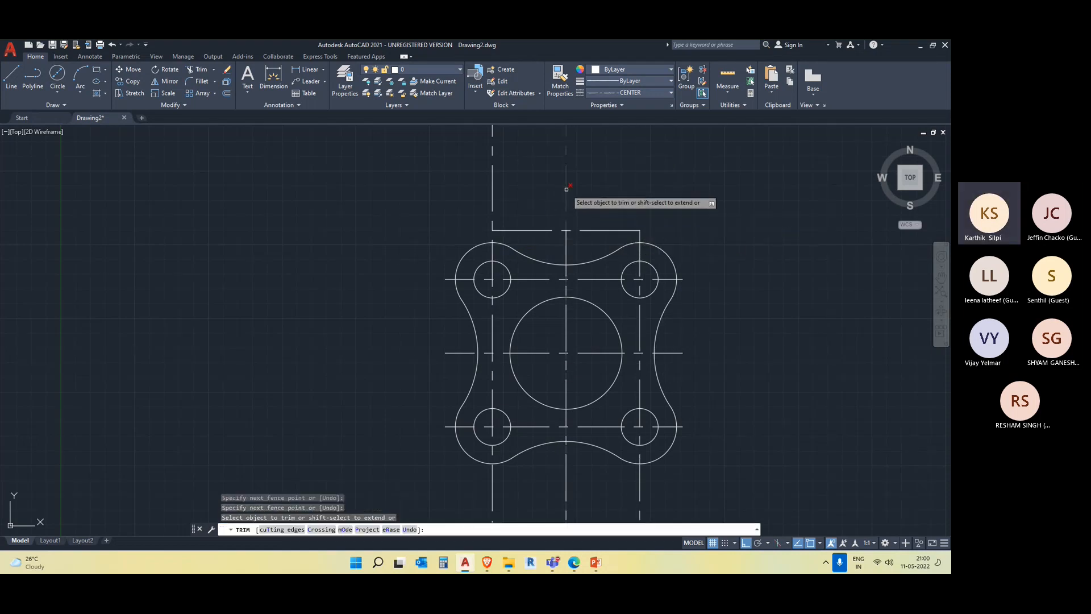
pyautogui.click(566, 189)
pyautogui.click(492, 193)
pyautogui.press('Escape')
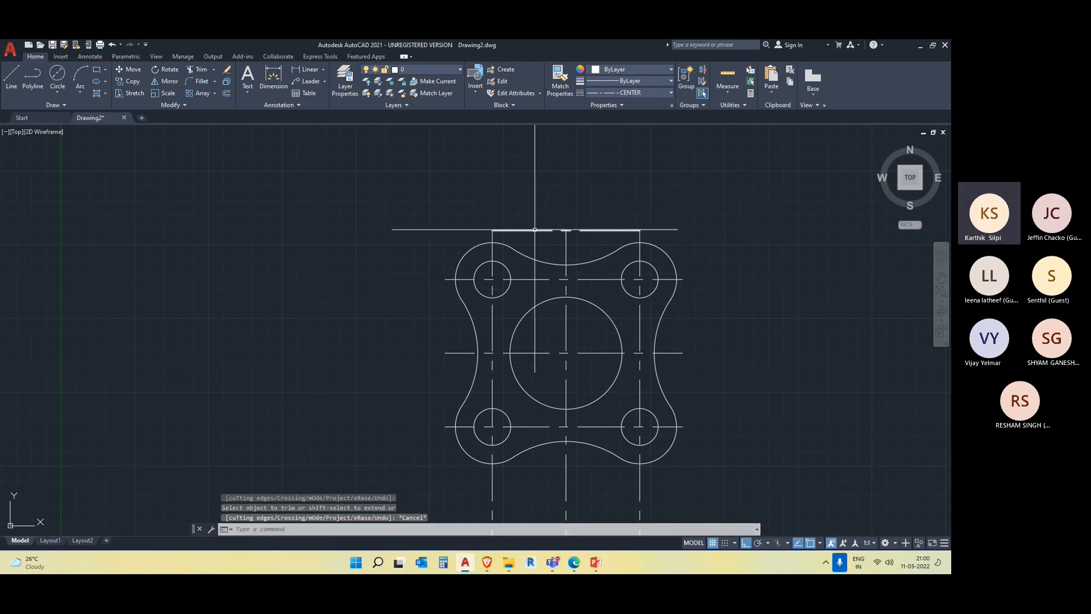
pyautogui.click(530, 238)
pyautogui.click(525, 192)
pyautogui.press('Delete')
# Draw a horizontal construction line just below the plate, from the left vertical center line to the right one
pyautogui.moveTo(550, 257); pyautogui.dragTo(537, 144, button='middle')
pyautogui.write('l')
pyautogui.press('Return')
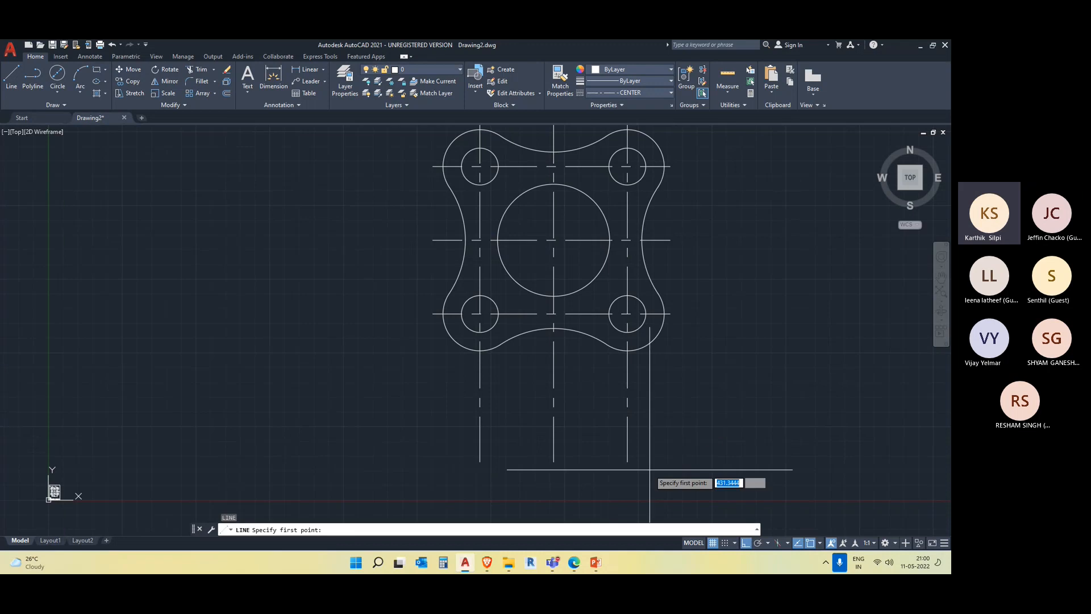
pyautogui.click(480, 385)
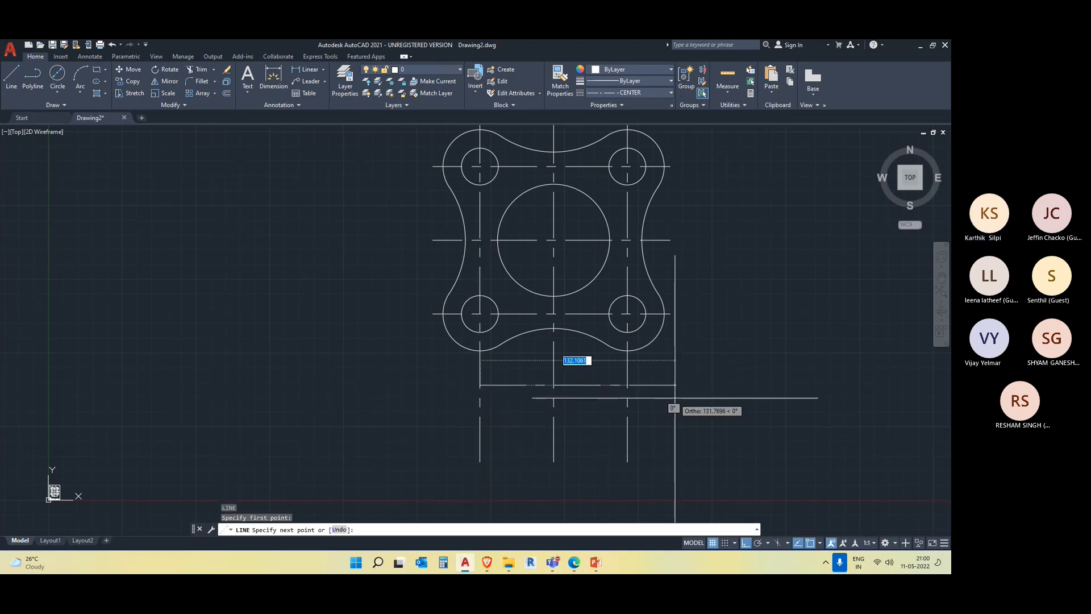
pyautogui.click(628, 385)
pyautogui.press('Escape')
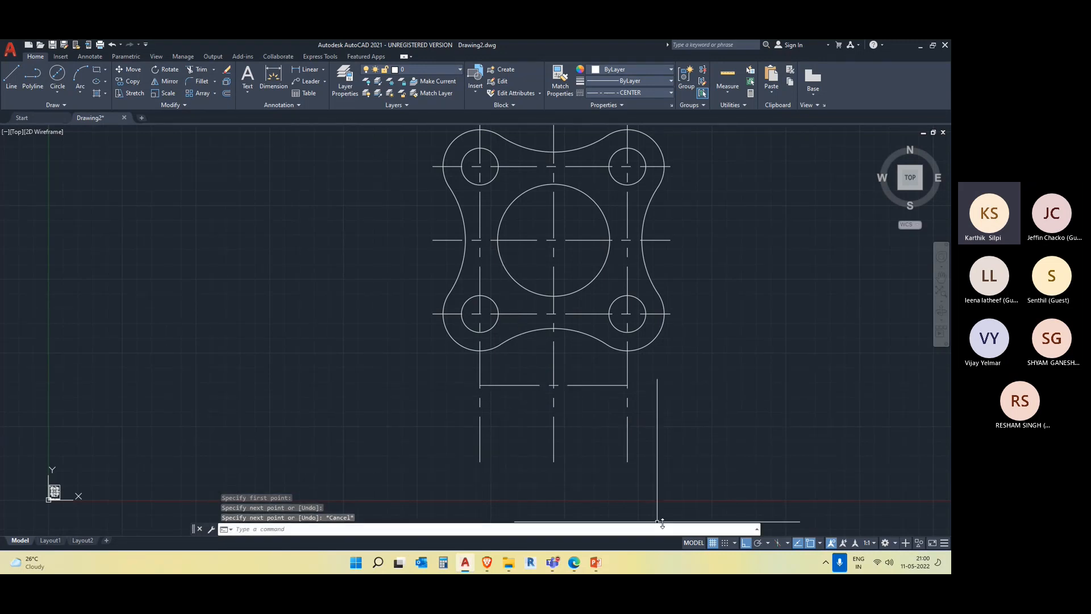
# Trim the three vertical center lines' lower ends back to the construction line, and erase that construction line
pyautogui.write('TR')
pyautogui.press('Return')
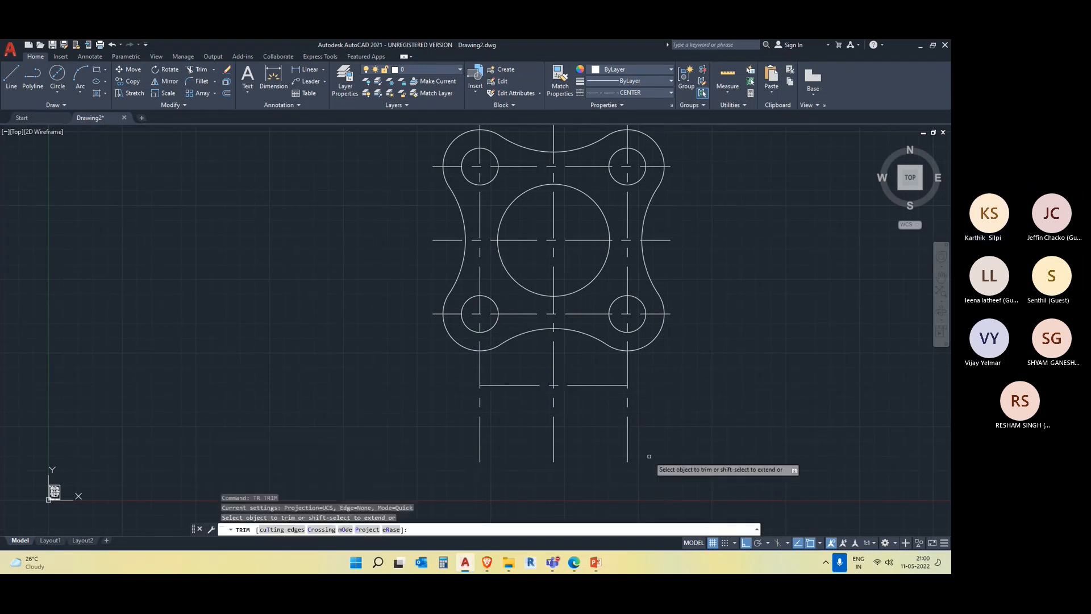
pyautogui.click(627, 427)
pyautogui.click(554, 438)
pyautogui.click(481, 437)
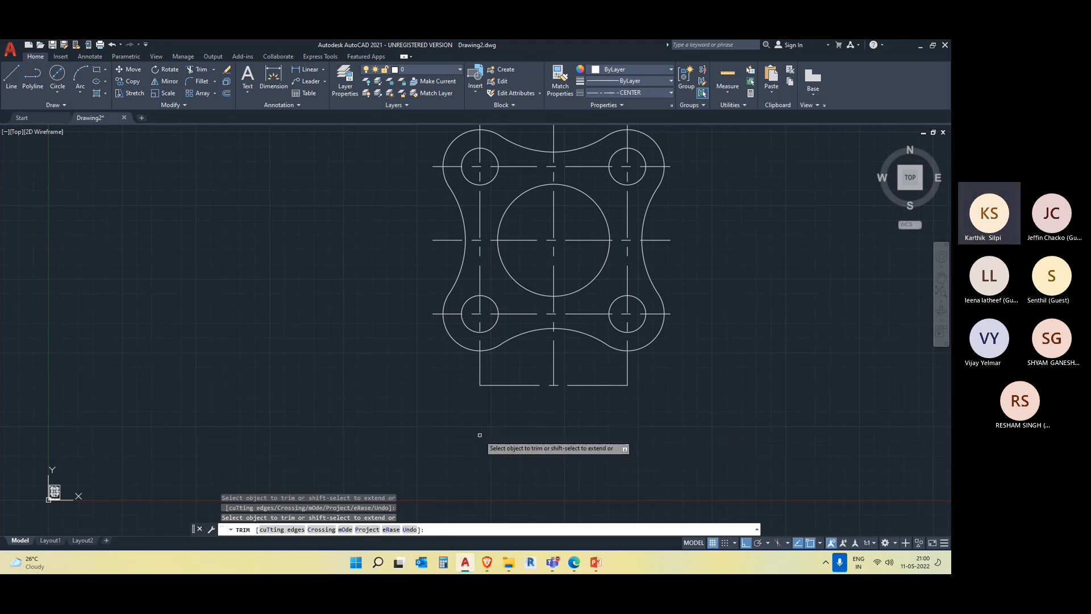
pyautogui.press('Return')
pyautogui.press('Delete')
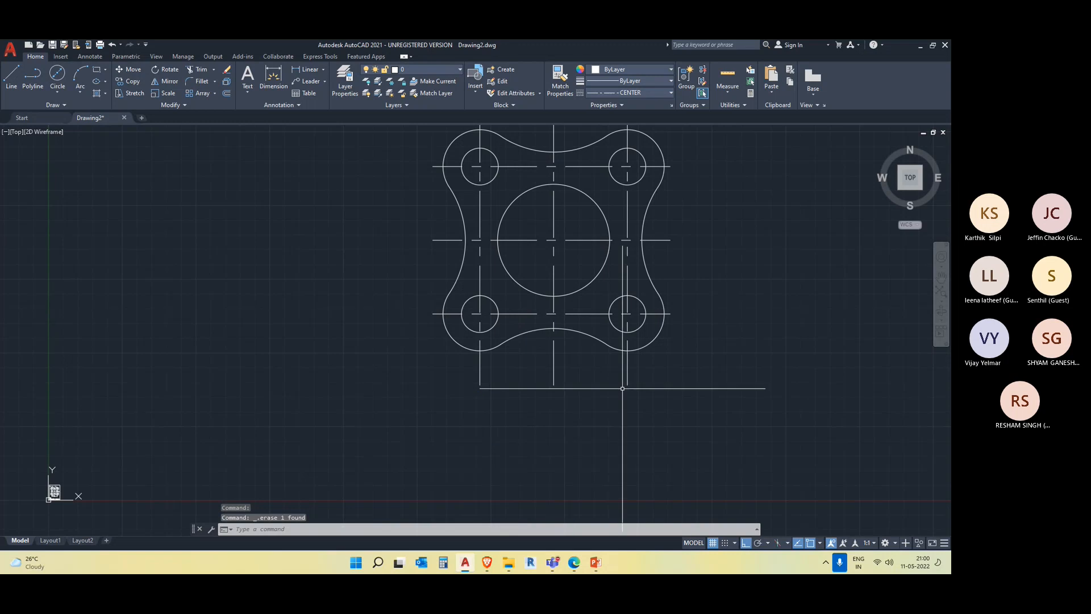
# Examine the imported anchor plate drawing and the redrawn plate with its shortened center lines
pyautogui.scroll(-2, 623, 389)
pyautogui.scroll(5, 411, 400)
pyautogui.scroll(-5, 480, 448)
pyautogui.moveTo(652, 426); pyautogui.dragTo(635, 363, button='middle')
pyautogui.scroll(5, 433, 405)
pyautogui.scroll(5, 441, 446)
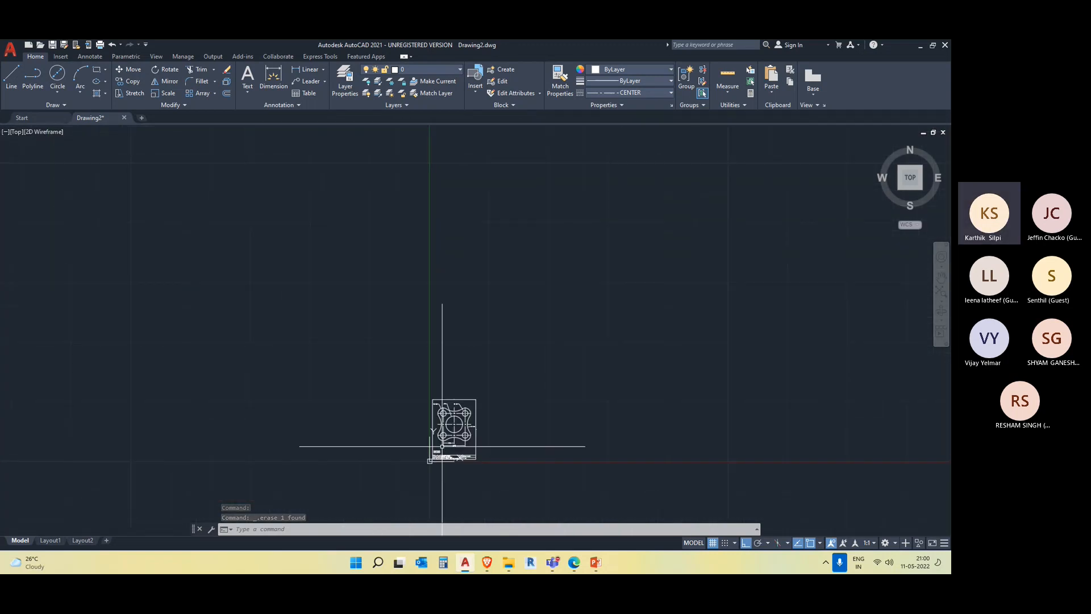
pyautogui.scroll(-5, 519, 461)
pyautogui.scroll(-6, 859, 375)
pyautogui.moveTo(744, 399); pyautogui.dragTo(309, 411, button='middle')
pyautogui.scroll(2, 309, 412)
pyautogui.moveTo(712, 292); pyautogui.dragTo(377, 466, button='middle')
pyautogui.scroll(2, 509, 409)
pyautogui.scroll(-2, 506, 400)
pyautogui.moveTo(690, 358); pyautogui.dragTo(706, 396, button='middle')
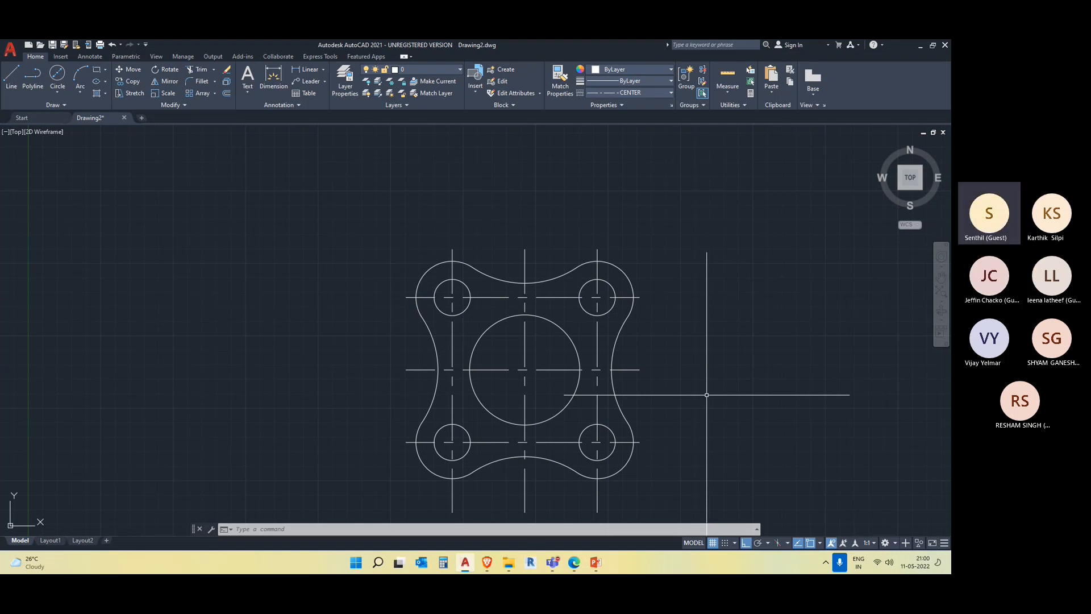
pyautogui.moveTo(757, 397); pyautogui.dragTo(770, 355, button='middle')
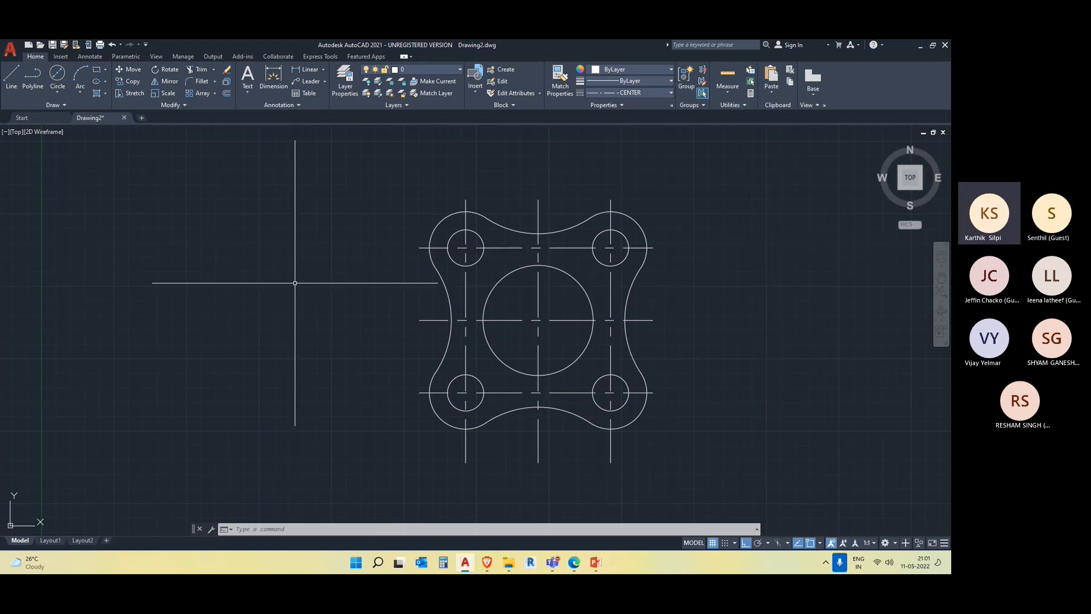
# Draw a long horizontal rectangle in the open space above the plate and set its linetype to ByLayer
pyautogui.scroll(-3, 591, 352)
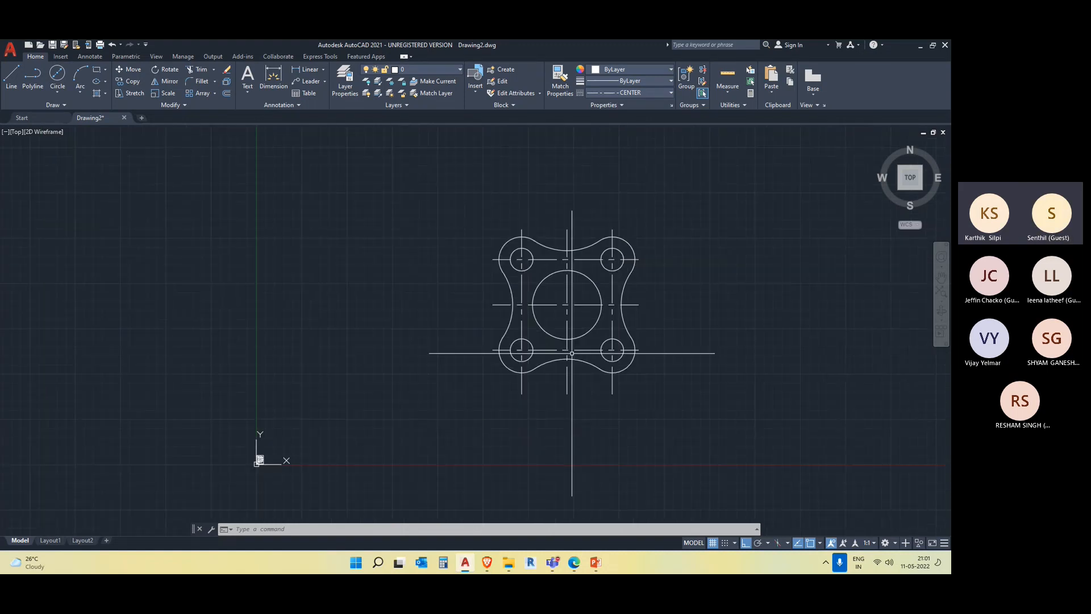
pyautogui.write('ec')
pyautogui.press('Return')
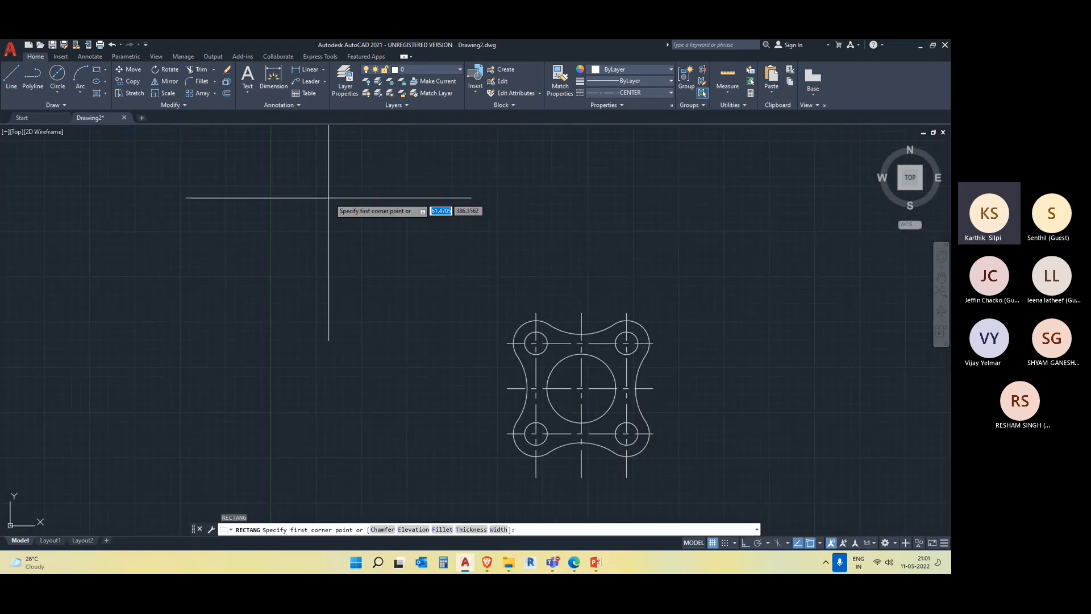
pyautogui.click(331, 196)
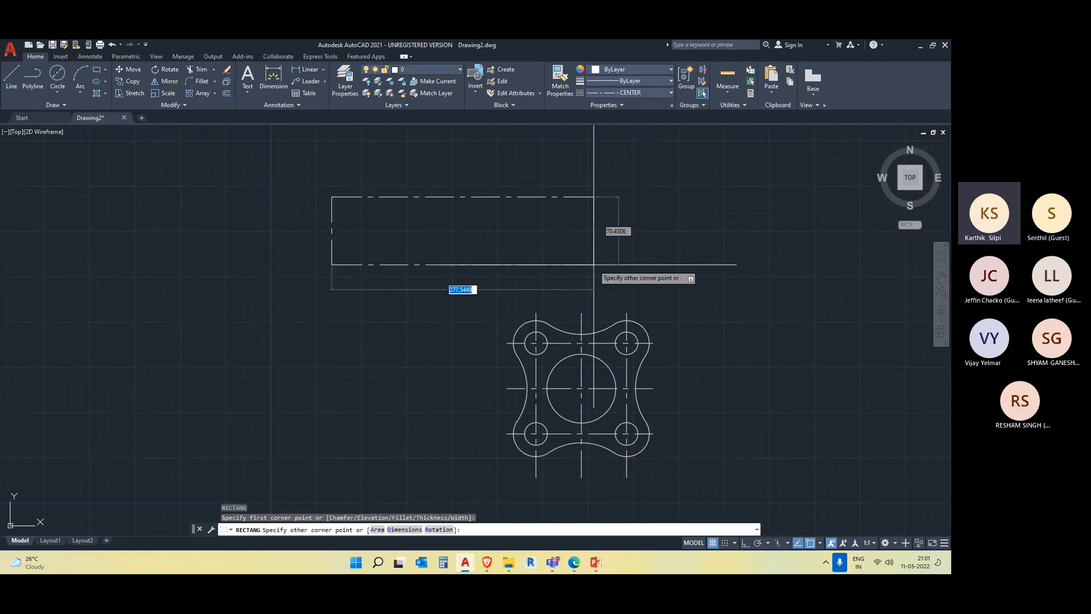
pyautogui.click(776, 275)
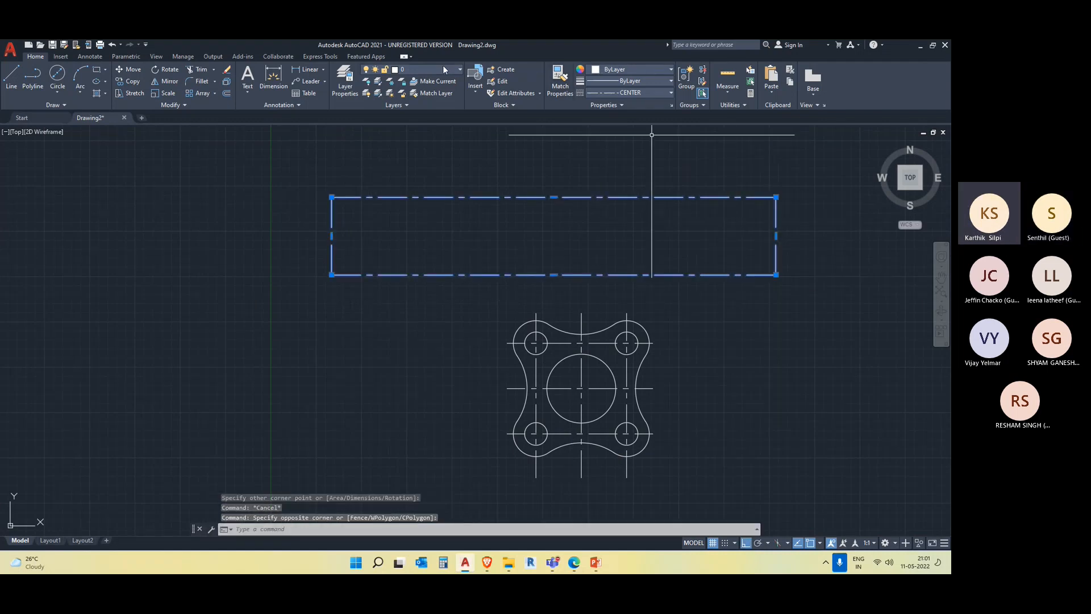
pyautogui.click(629, 92)
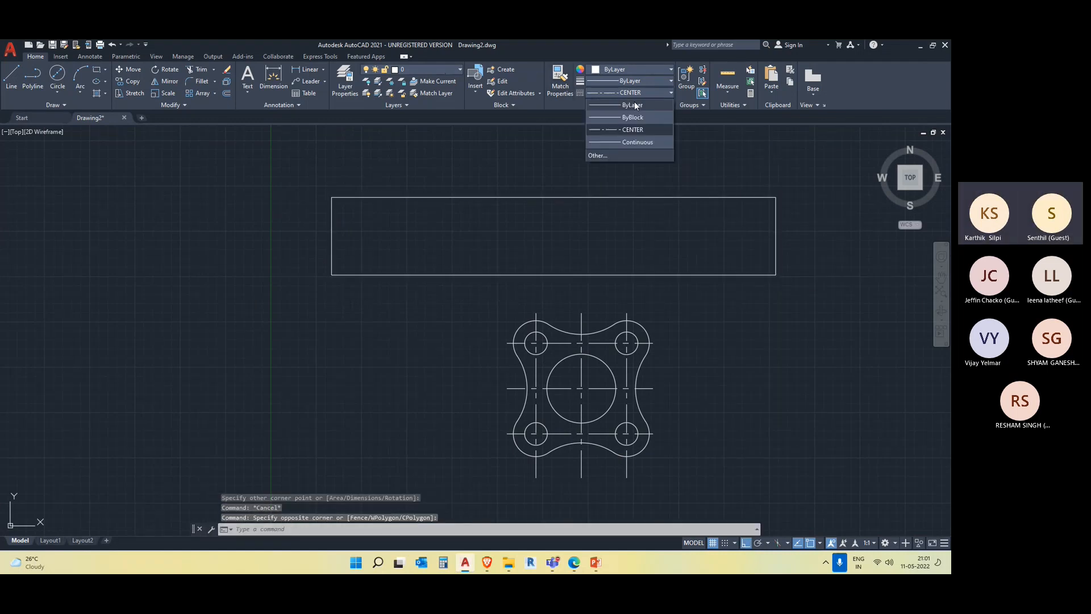
pyautogui.press('Escape')
pyautogui.press('Escape')
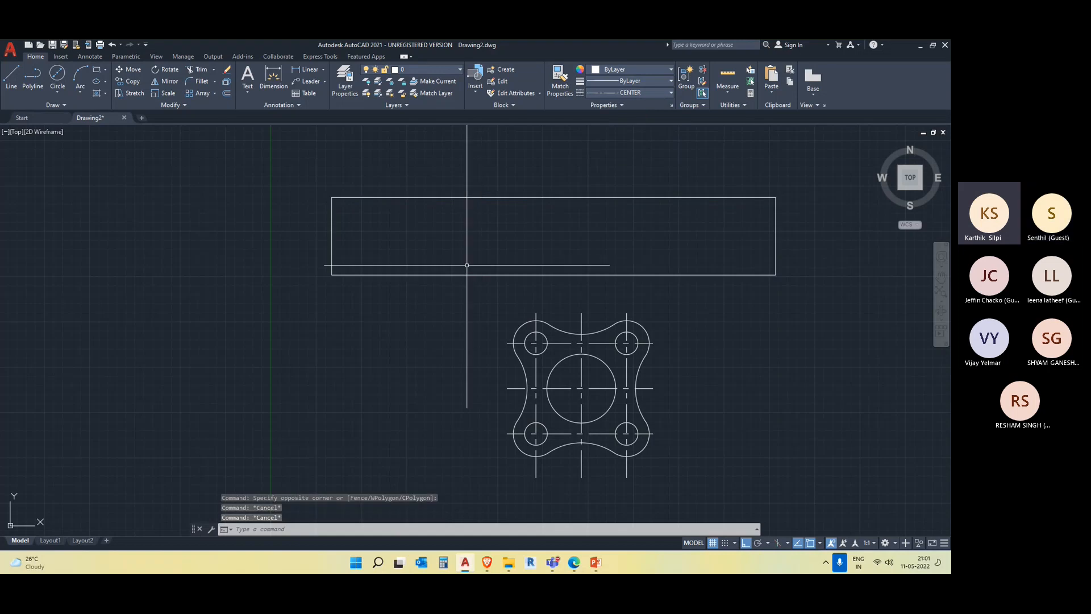
pyautogui.click(58, 93)
pyautogui.click(71, 127)
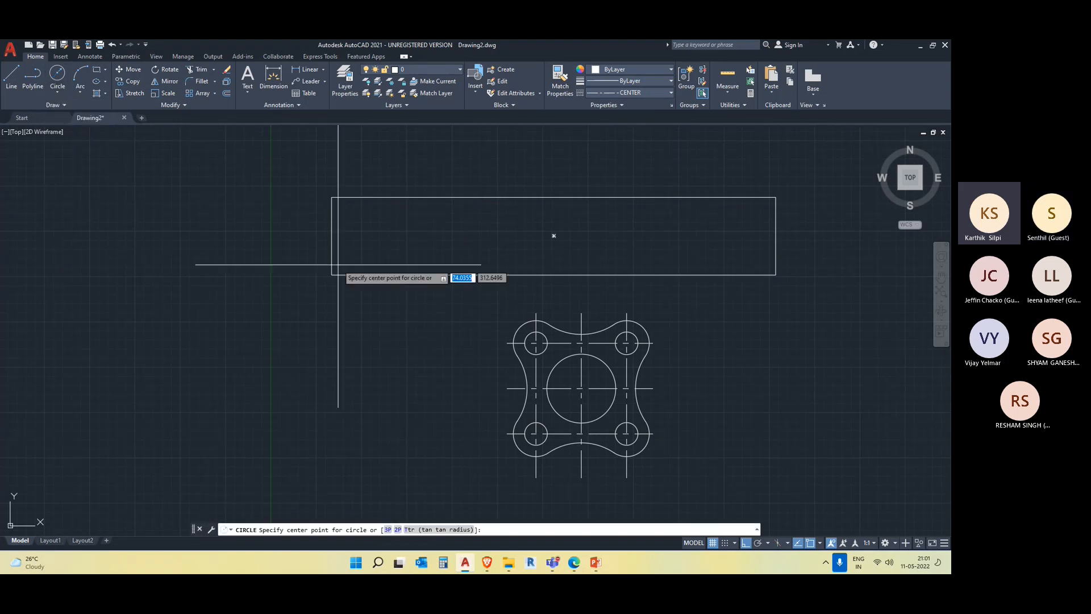
pyautogui.click(346, 227)
pyautogui.scroll(4, 355, 239)
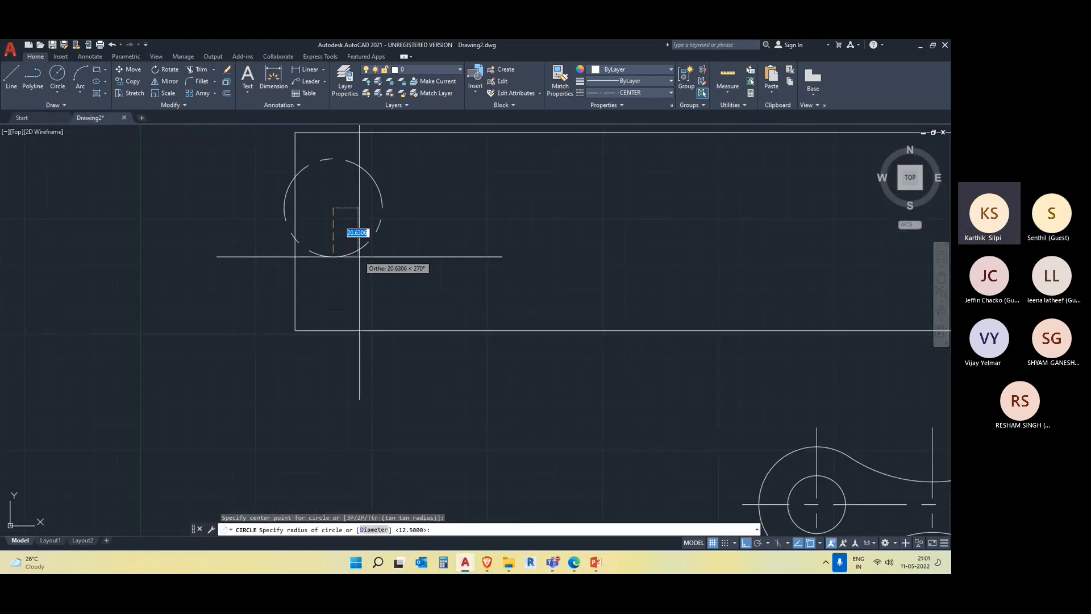
pyautogui.press('Escape')
# Draw a vertical construction line across the rectangle near its left end and a horizontal one crossing it from the left edge's midpoint
pyautogui.press('l')
pyautogui.press('Return')
pyautogui.click(371, 132)
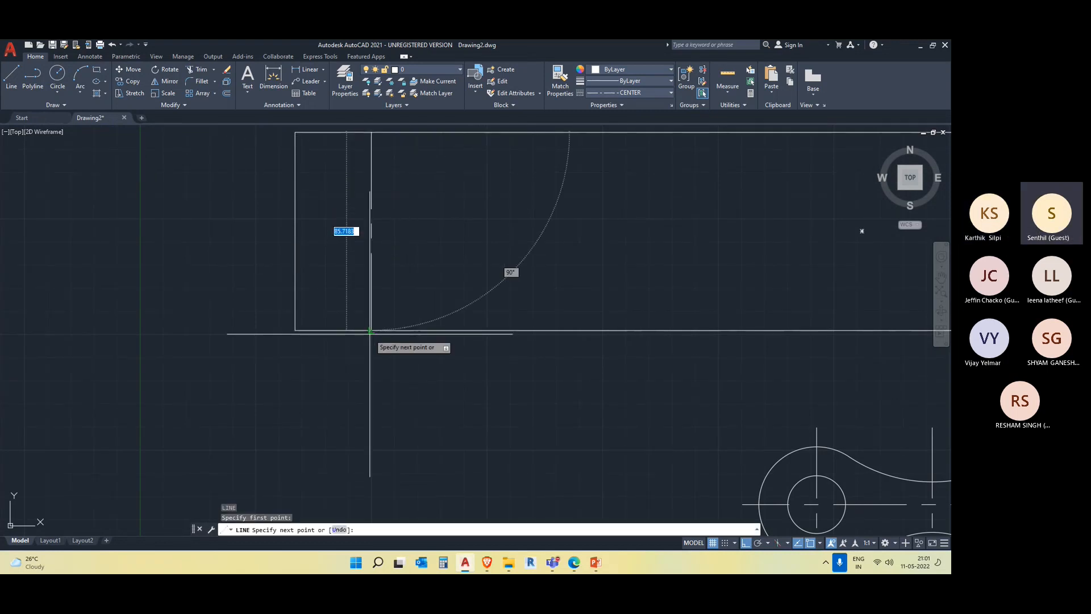
pyautogui.click(370, 331)
pyautogui.press('Return')
pyautogui.press('Return')
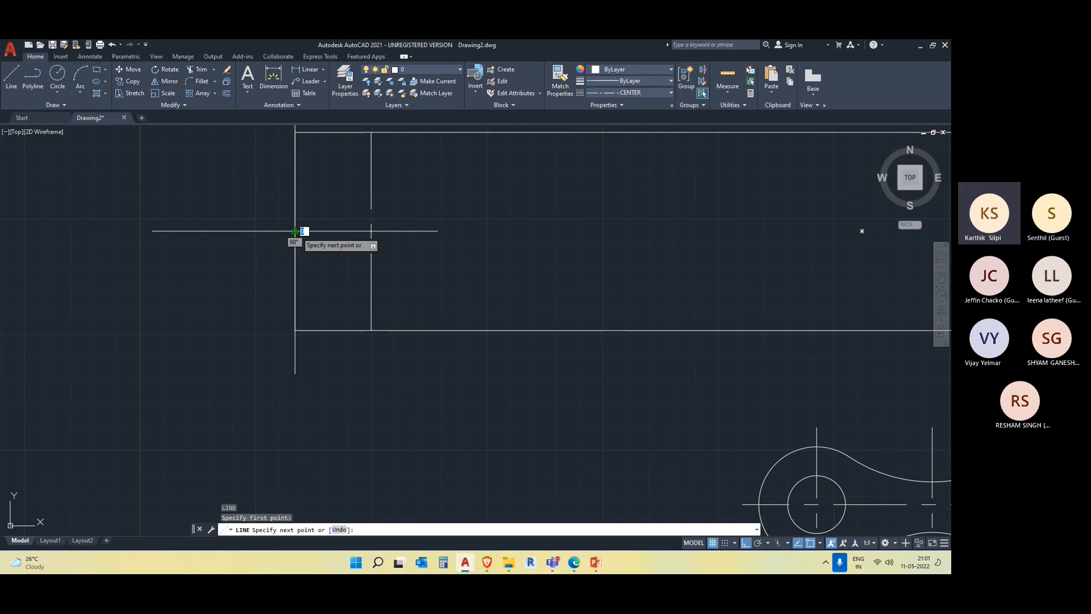
pyautogui.click(295, 231)
pyautogui.click(486, 252)
pyautogui.press('Return')
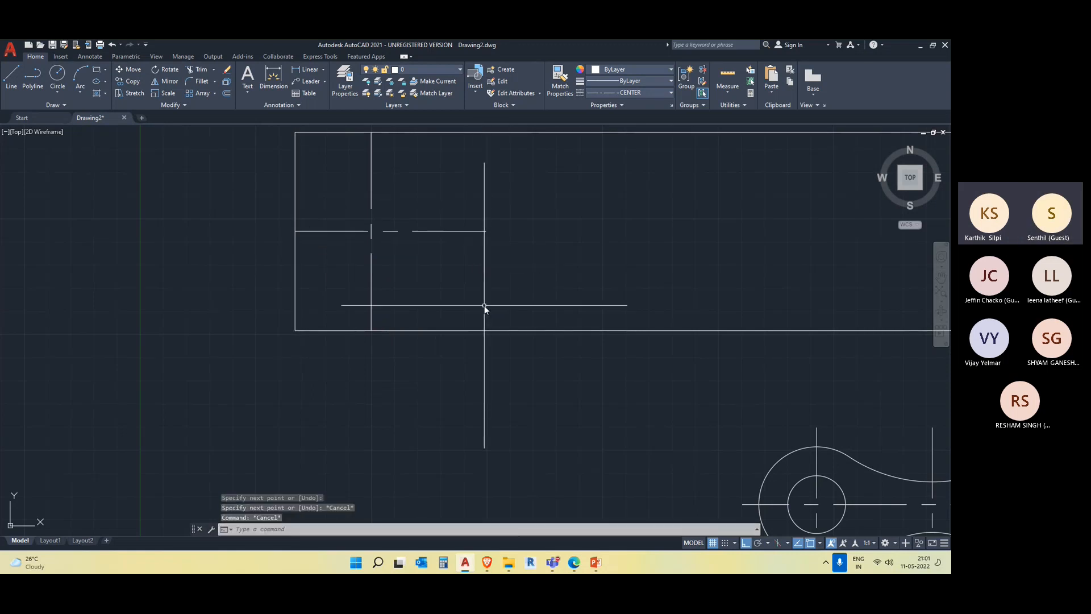
# Draw a small circle inside the rectangle, centered on the crossing of the two construction lines
pyautogui.press('c')
pyautogui.press('Return')
pyautogui.click(371, 231)
pyautogui.click(405, 261)
pyautogui.press('Escape')
# Erase the vertical and horizontal construction lines inside the rectangle, keeping the circle
pyautogui.click(428, 296)
pyautogui.click(363, 283)
pyautogui.click(435, 242)
pyautogui.click(426, 204)
pyautogui.press('Delete')
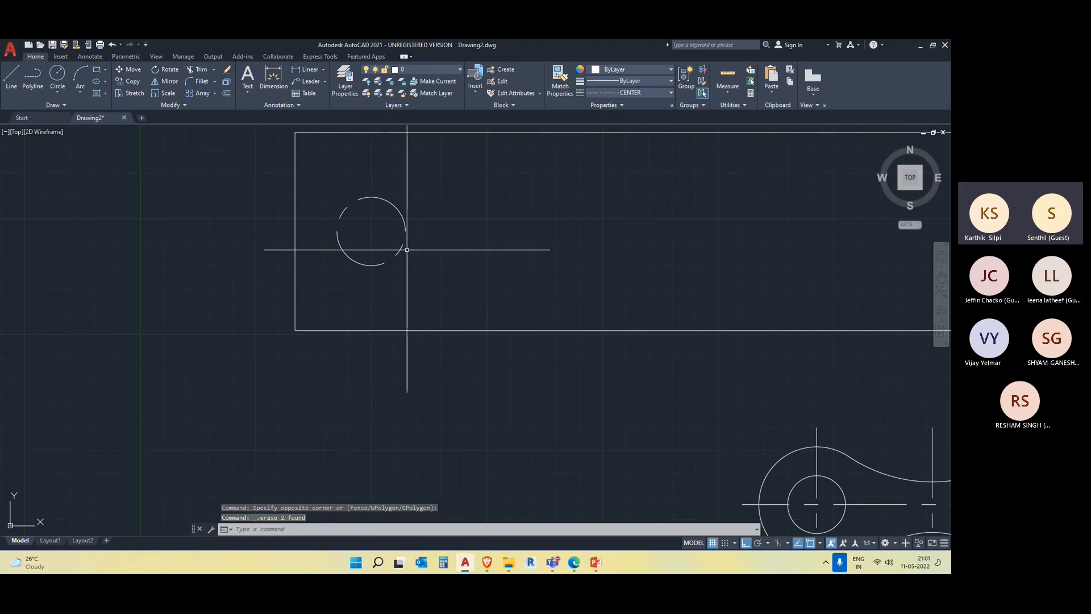
# Set the circle's linetype to ByLayer
pyautogui.click(404, 244)
pyautogui.click(383, 227)
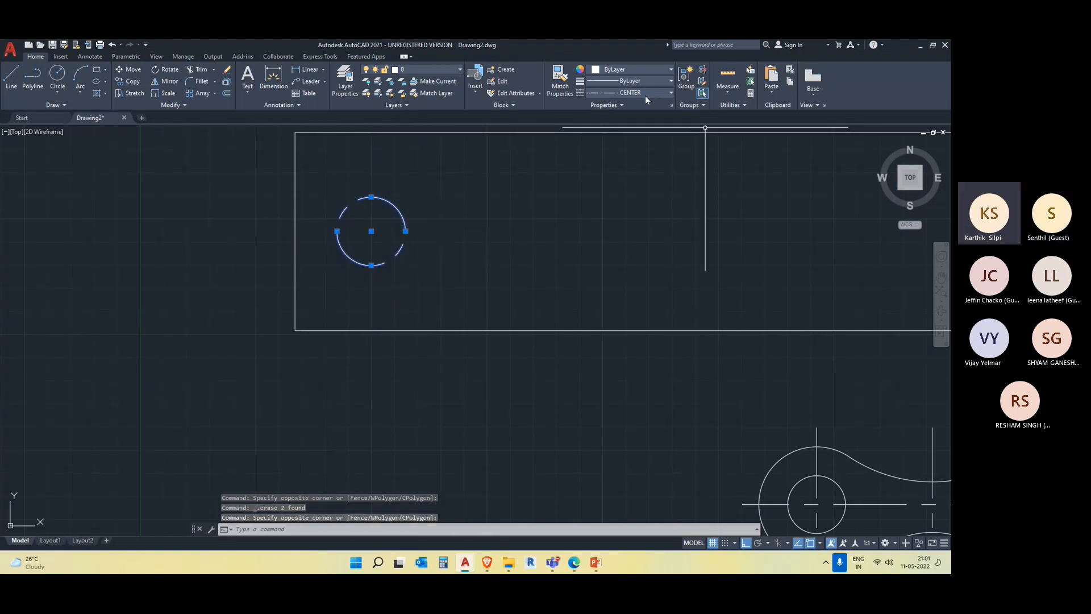
pyautogui.press('Escape')
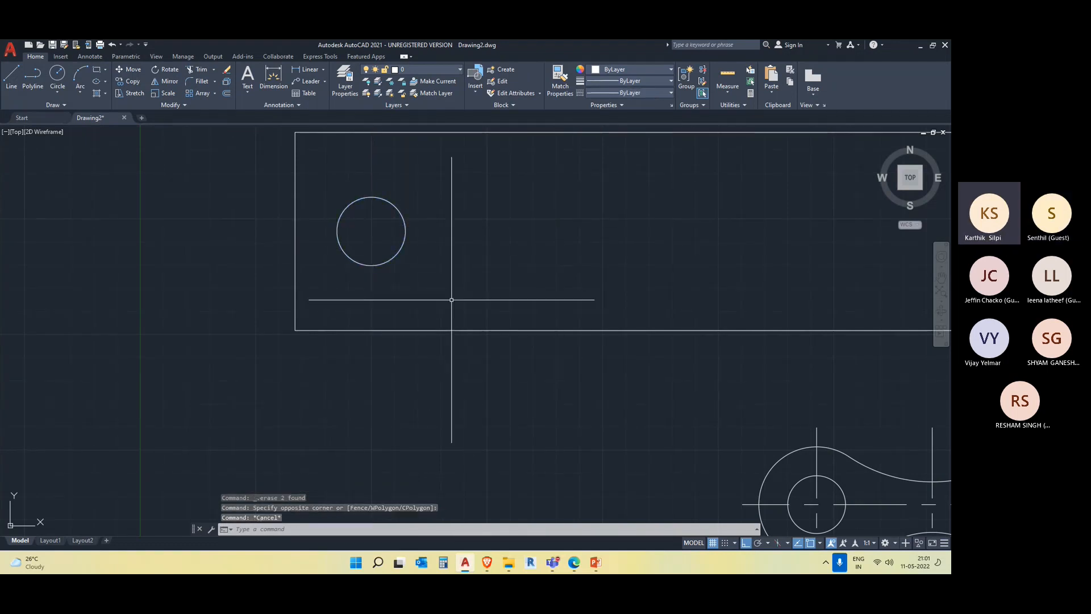
# Create a rectangular array of the circle with 4 columns and 3 rows
pyautogui.scroll(-6, 412, 284)
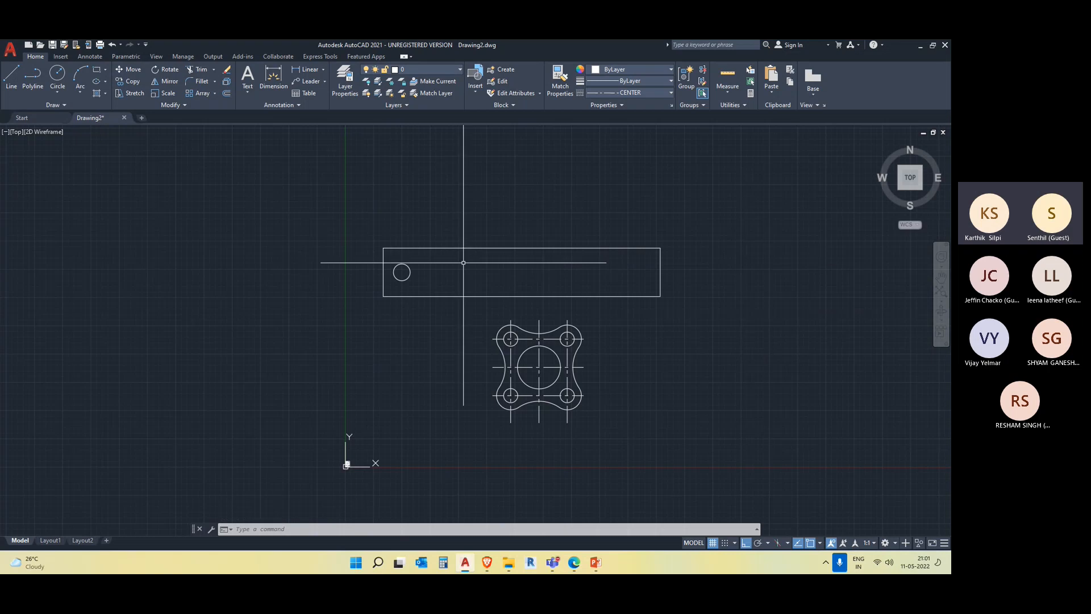
pyautogui.scroll(2, 402, 281)
pyautogui.click(395, 258)
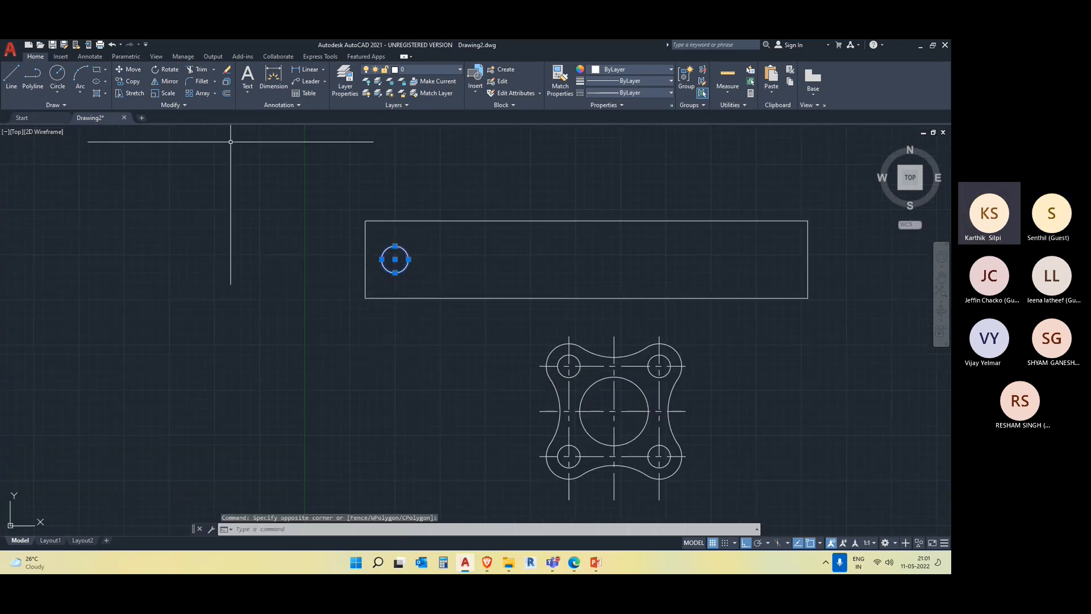
pyautogui.click(214, 93)
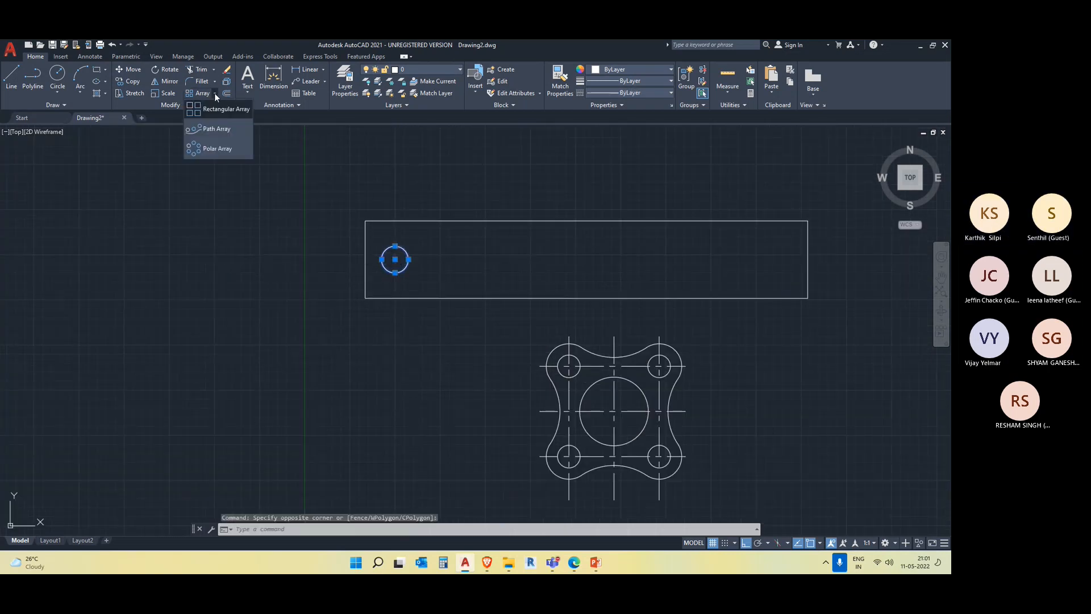
pyautogui.click(224, 109)
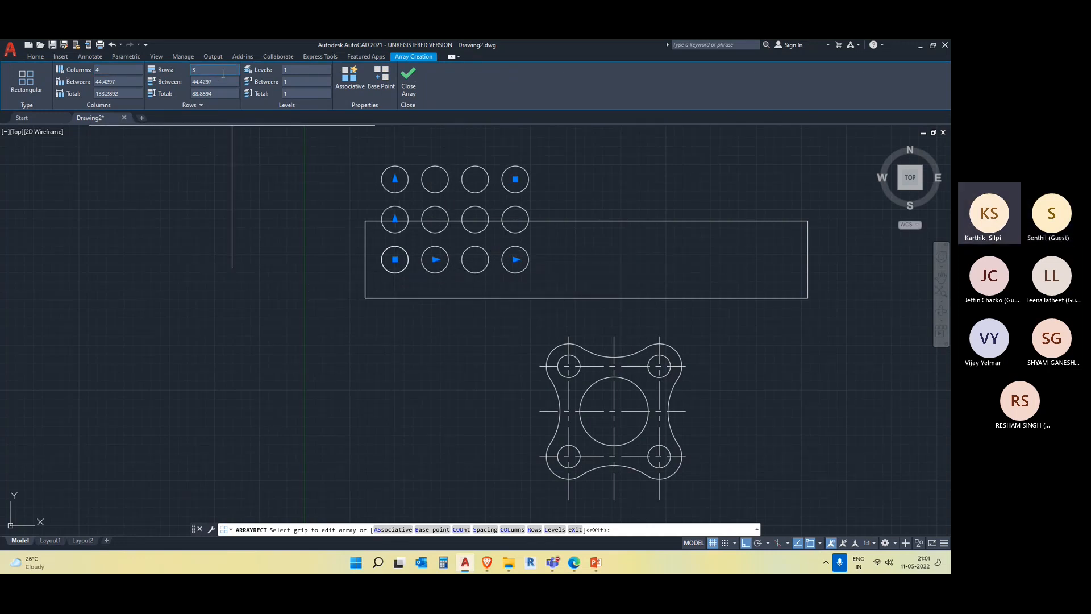
# Try to reduce the circle array to 1 row, and leave the array creation
pyautogui.write('0')
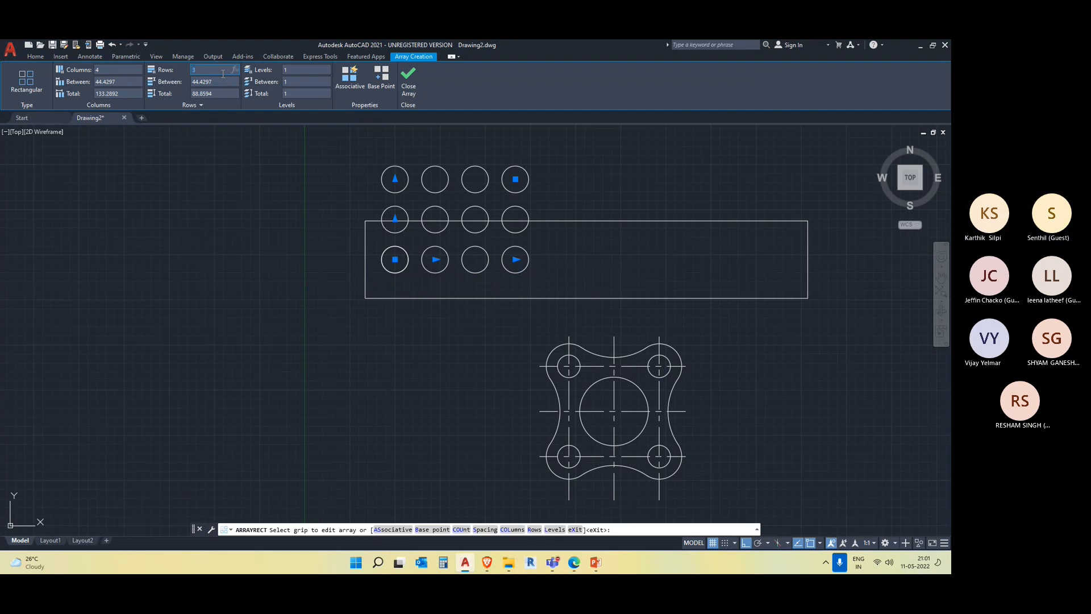
pyautogui.click(388, 138)
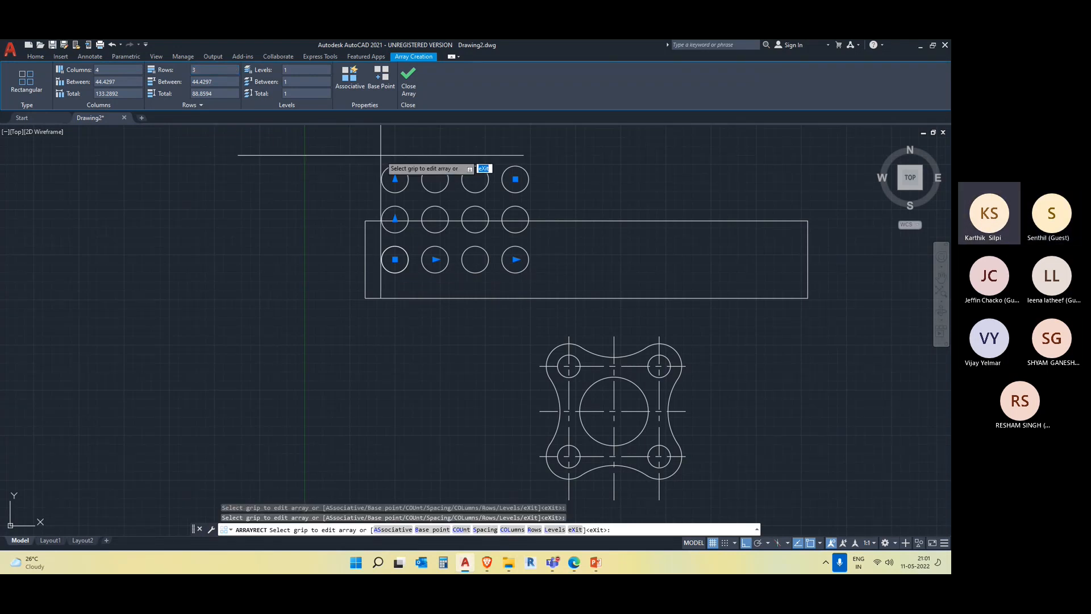
pyautogui.press('Escape')
pyautogui.click(273, 158)
pyautogui.press('Escape')
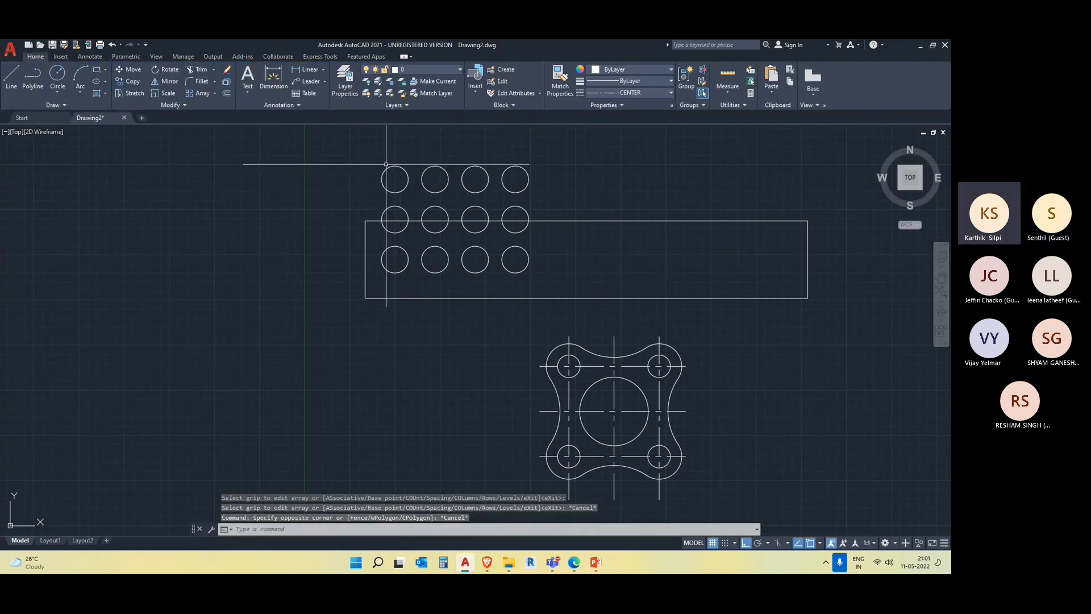
pyautogui.press('Escape')
pyautogui.press('Escape')
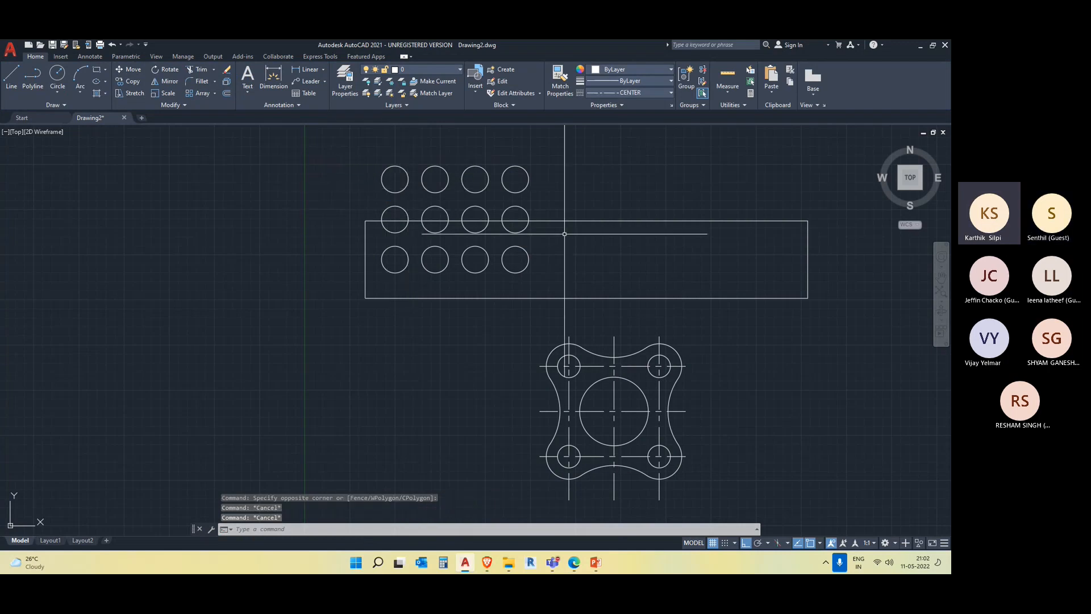
# Undo the circle array and start a new rectangular array of the circle with 4 columns and 3 rows
pyautogui.hotkey('ctrl', 'z')
pyautogui.click(404, 256)
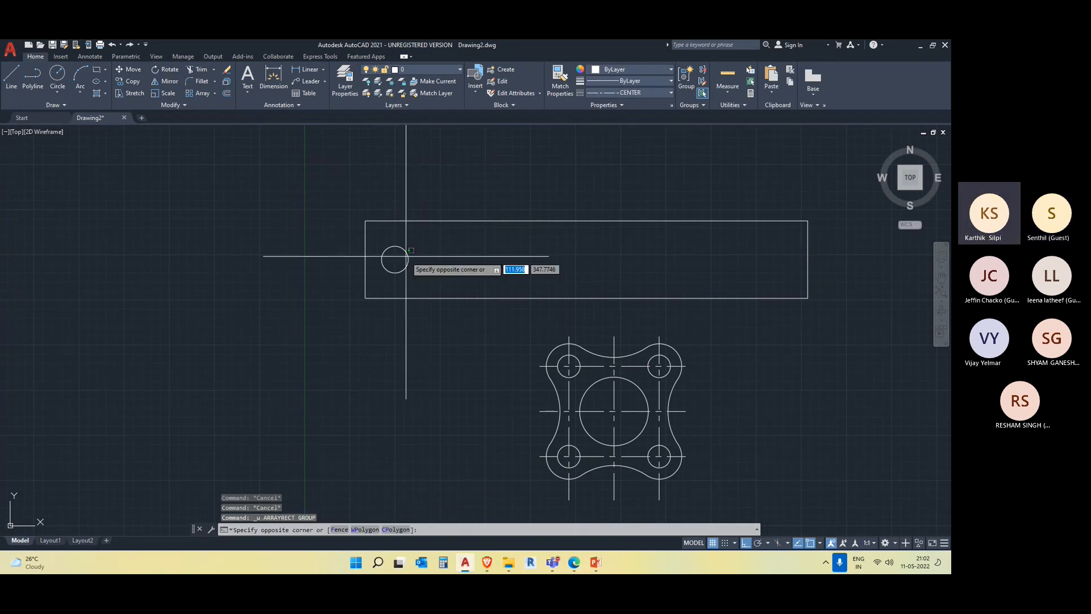
pyautogui.click(328, 187)
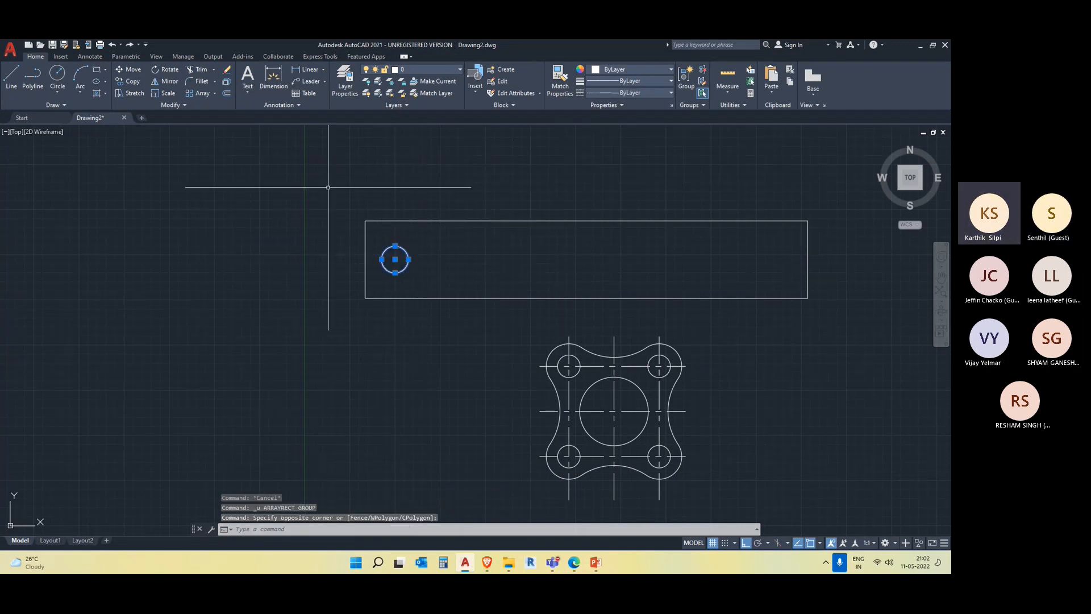
pyautogui.click(215, 93)
pyautogui.click(227, 110)
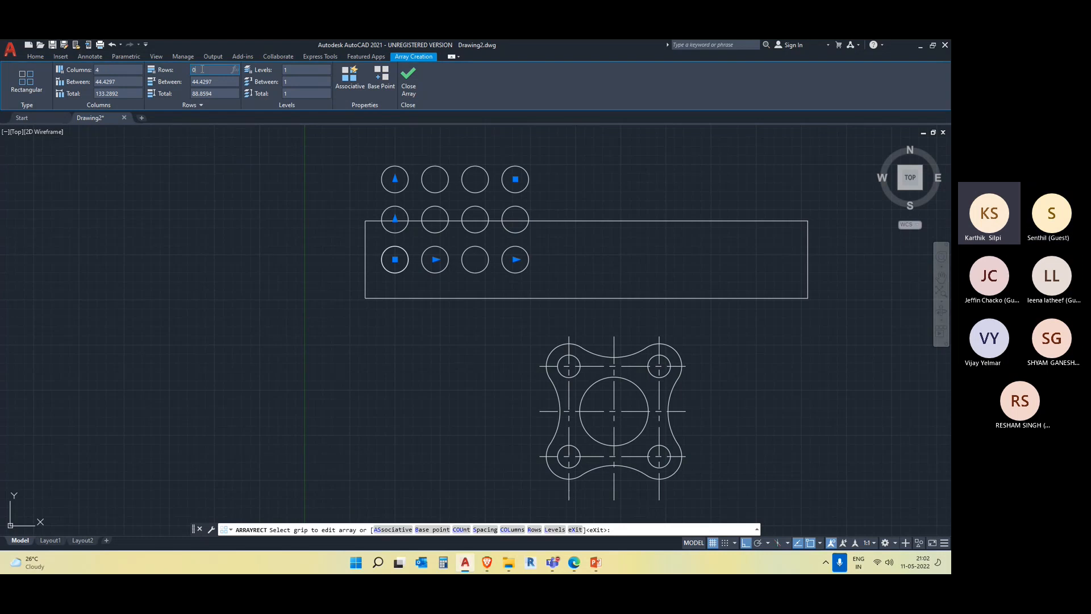
# Try to set the array's row count to 0, make it associative and finish the array
pyautogui.press('Return')
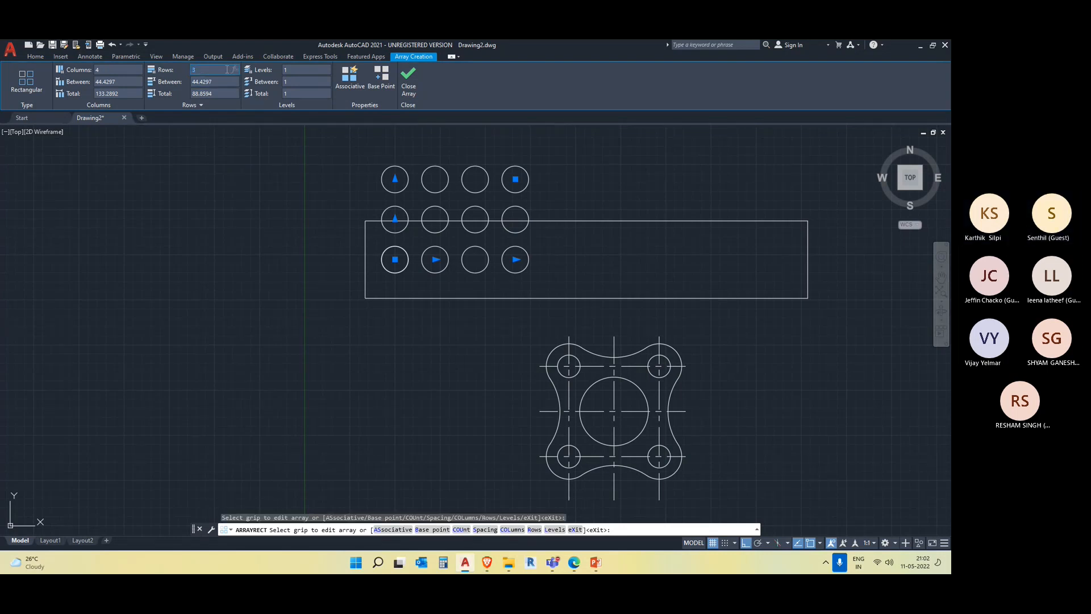
pyautogui.press('BackSpace')
pyautogui.press('Return')
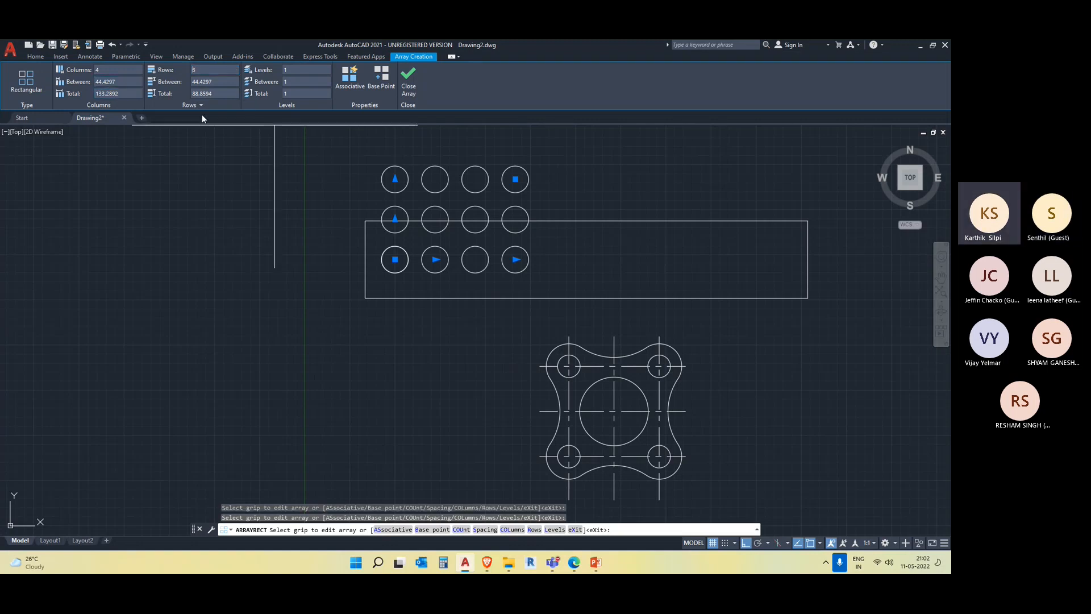
pyautogui.click(217, 83)
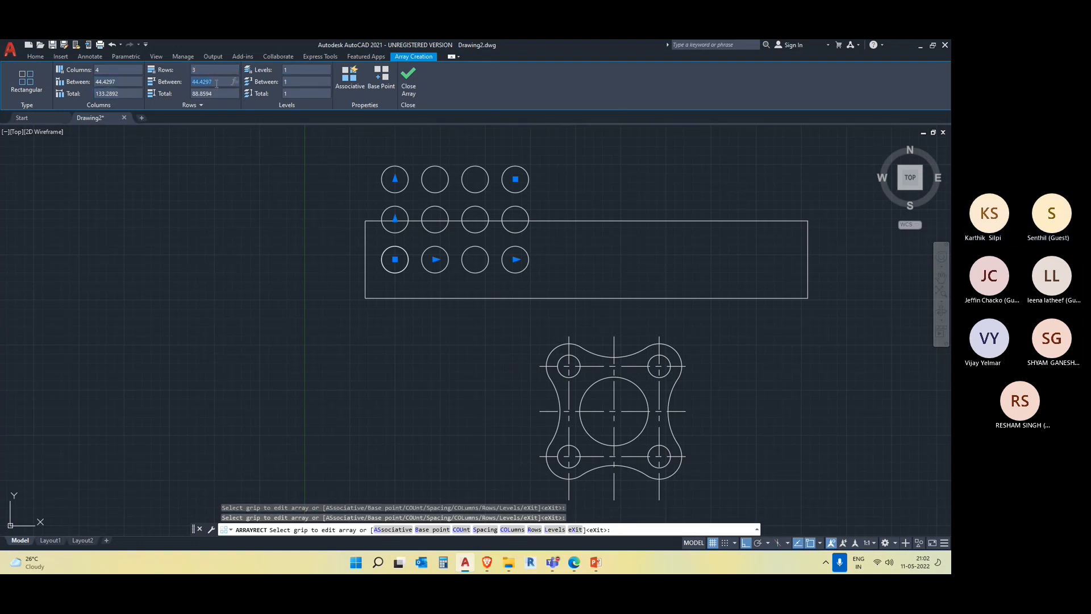
pyautogui.click(350, 87)
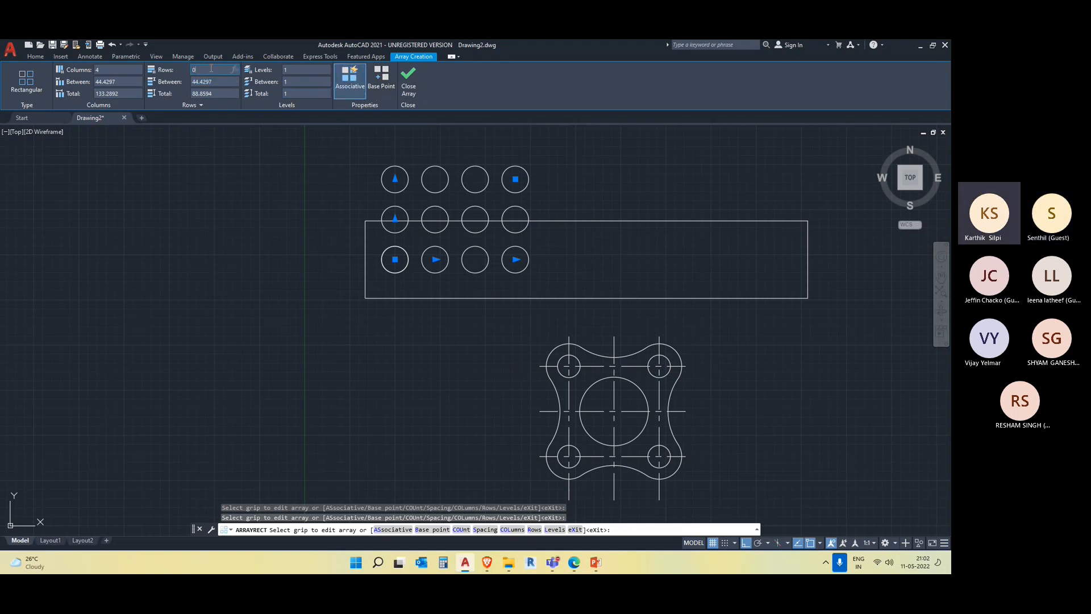
pyautogui.press('Return')
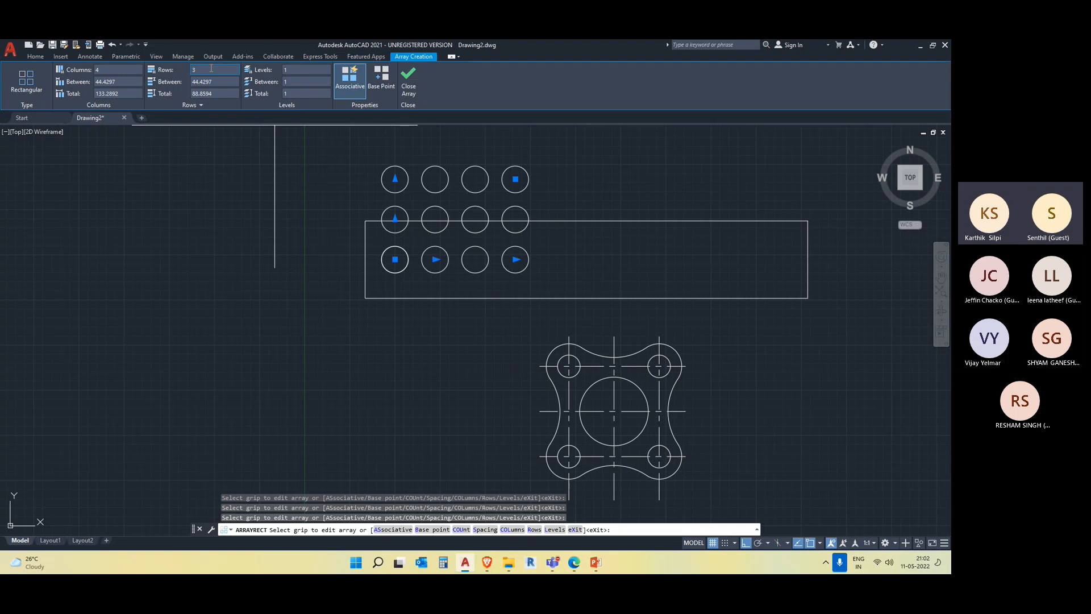
pyautogui.click(408, 80)
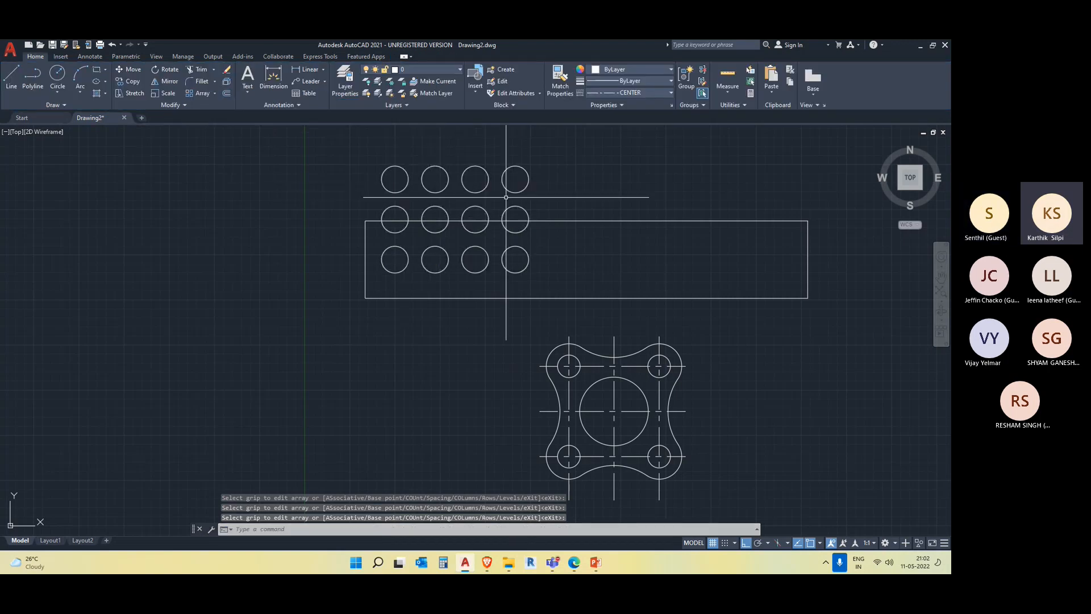
pyautogui.click(533, 221)
pyautogui.click(395, 173)
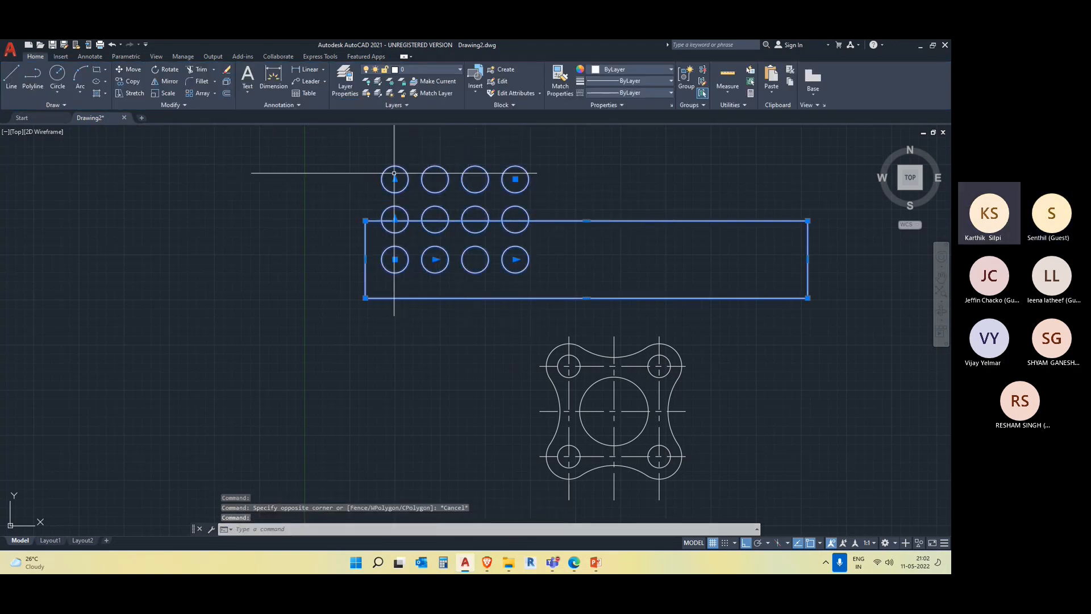
pyautogui.press('Delete')
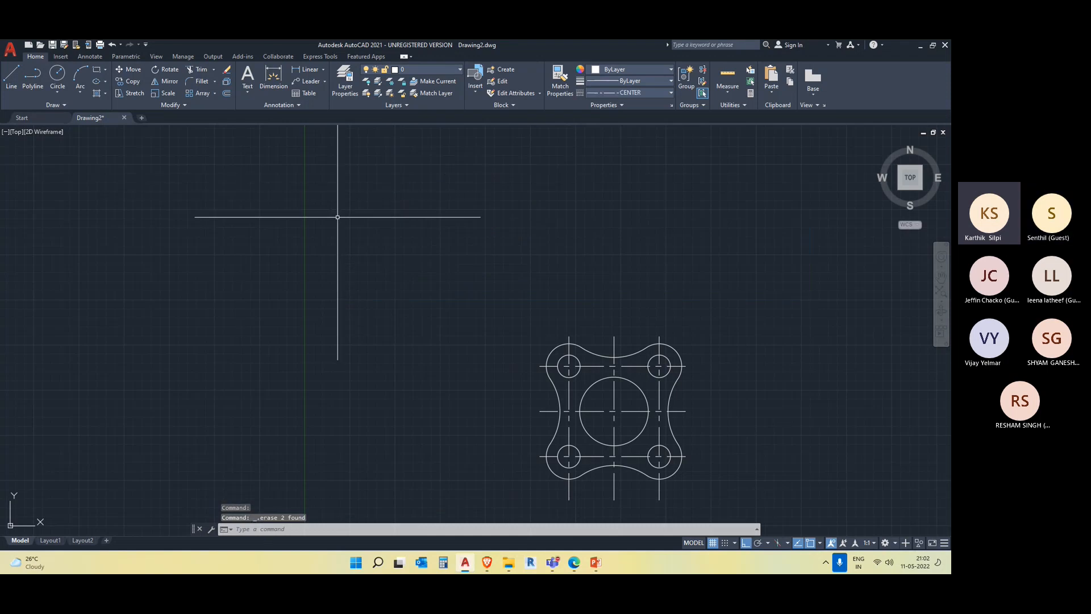
pyautogui.hotkey('ctrl', 'z')
# Erase the circle array, keeping the rectangle
pyautogui.click(558, 186)
pyautogui.click(486, 161)
pyautogui.press('Delete')
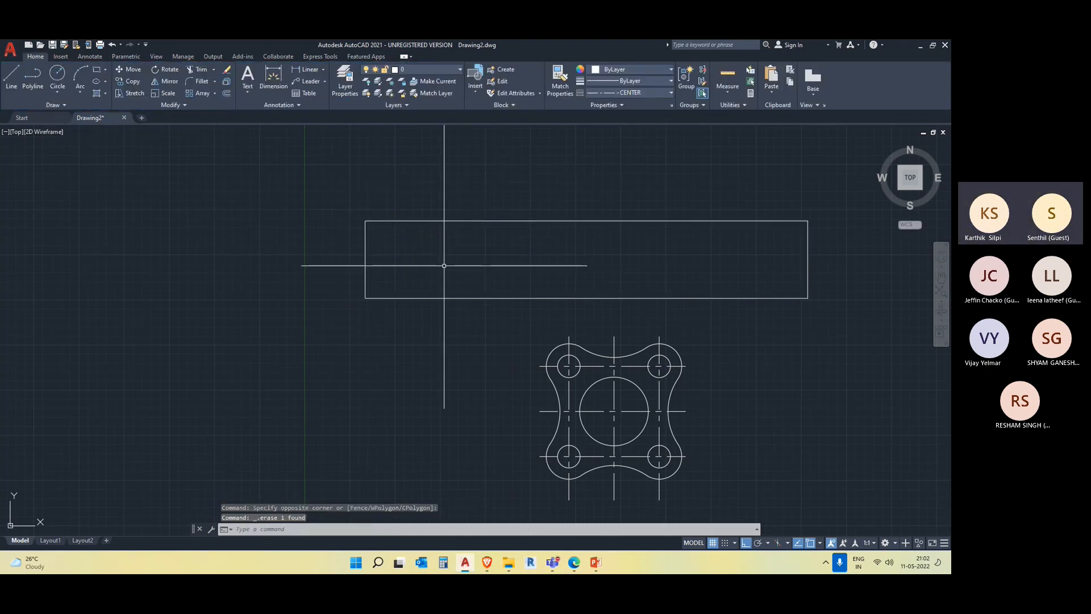
# Draw a circle inside the rectangle near its left end and move it by its center clear of the rectangle's edge
pyautogui.write('c')
pyautogui.press('Return')
pyautogui.click(387, 253)
pyautogui.click(407, 267)
pyautogui.click(390, 254)
pyautogui.click(386, 253)
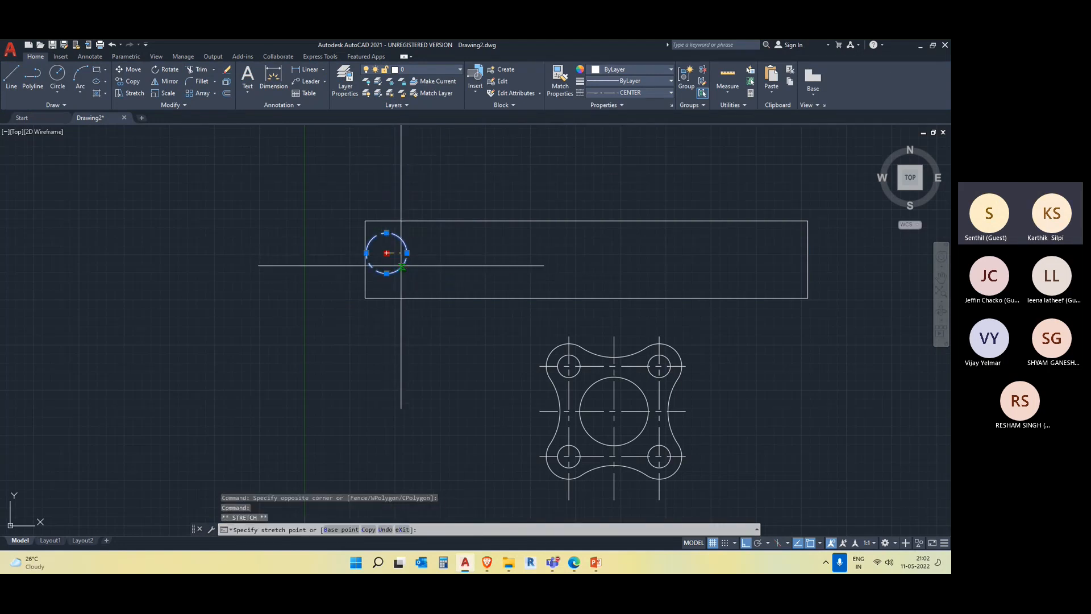
pyautogui.click(402, 265)
pyautogui.moveTo(540, 329); pyautogui.dragTo(503, 252, button='middle')
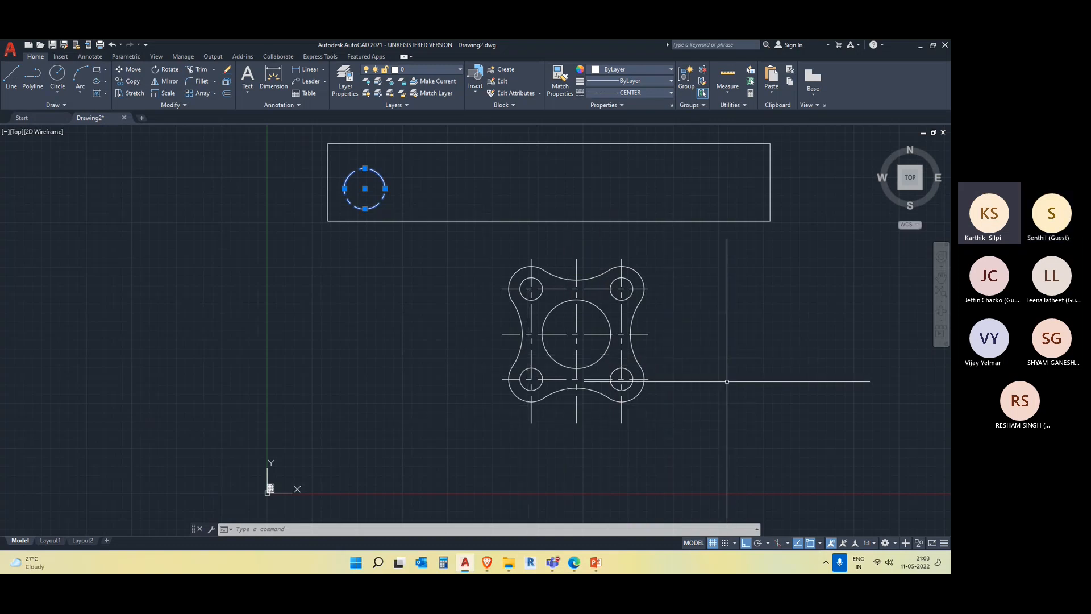
# Set the new circle's linetype to ByLayer and clear the selection
pyautogui.click(214, 93)
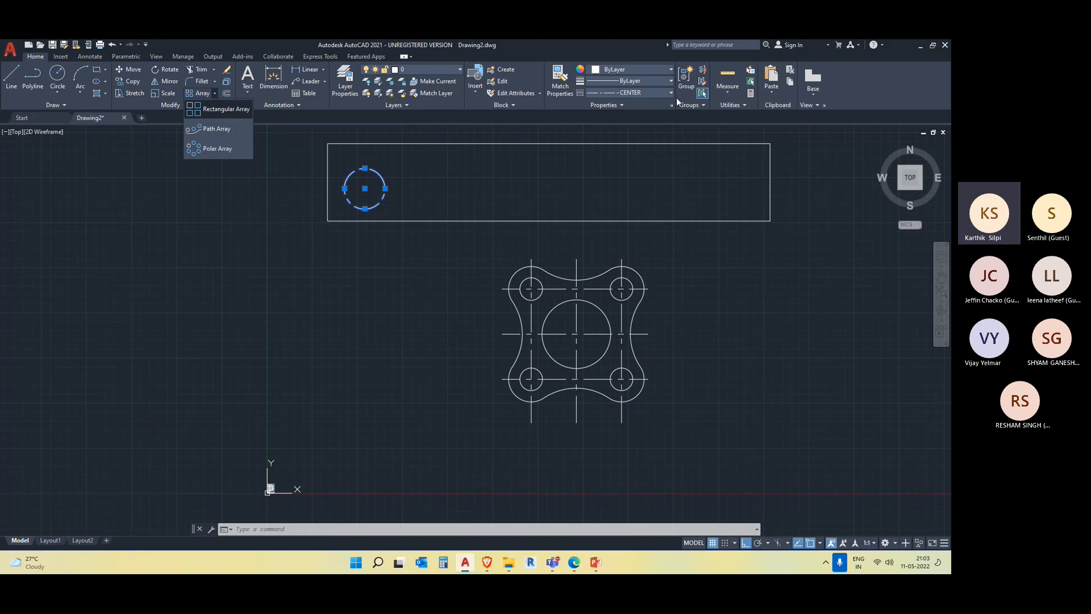
pyautogui.click(651, 95)
pyautogui.click(652, 94)
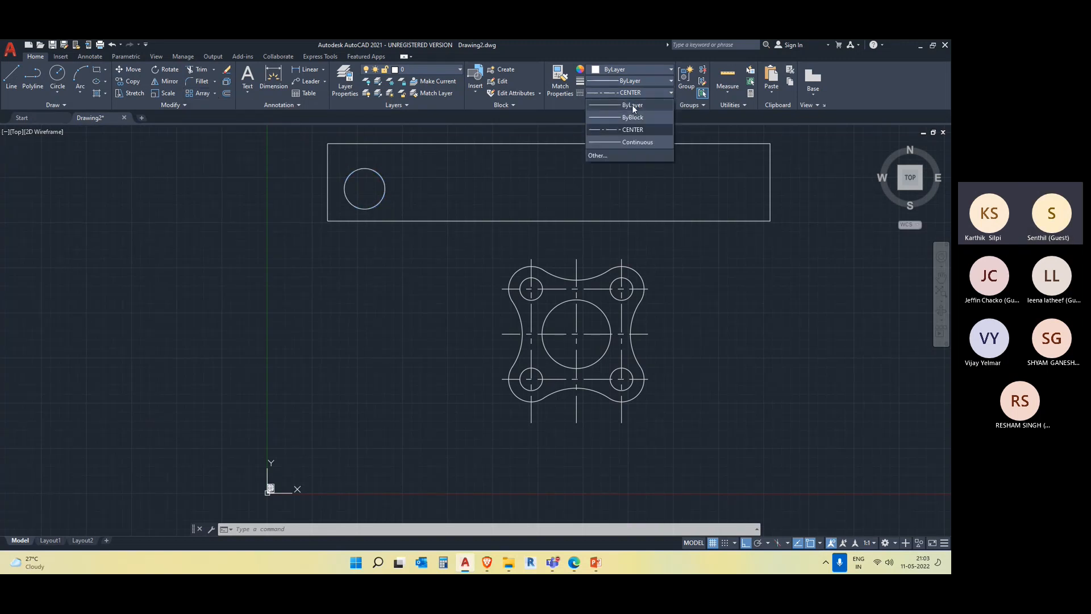
pyautogui.click(478, 197)
pyautogui.click(316, 183)
pyautogui.click(463, 192)
pyautogui.press('Escape')
pyautogui.press('Escape')
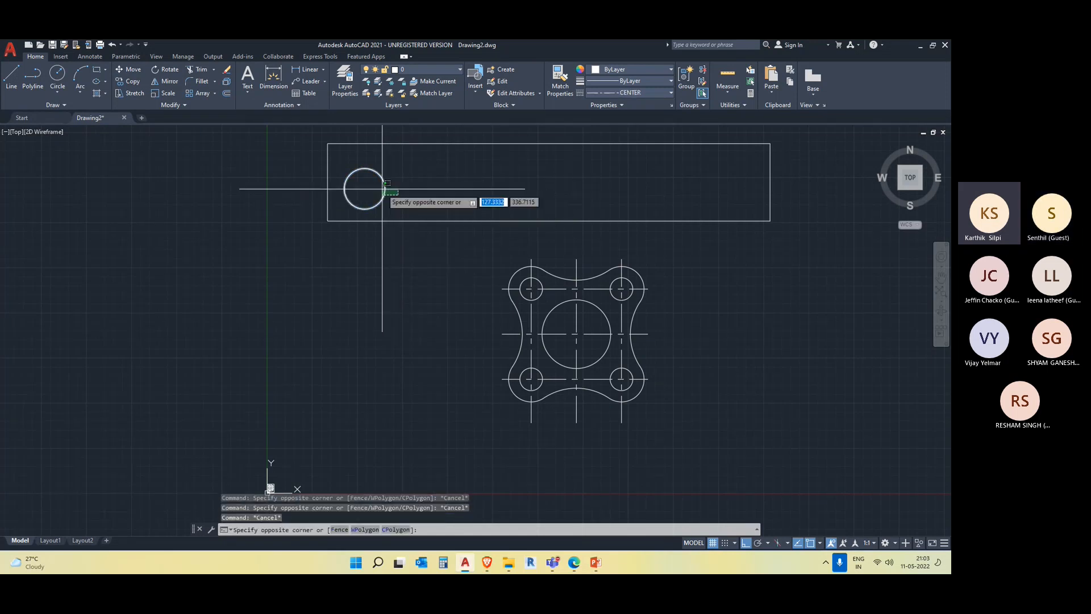
# Start a polar array of the circle around a center point near the middle of the rectangle
pyautogui.click(398, 194)
pyautogui.click(382, 189)
pyautogui.click(215, 93)
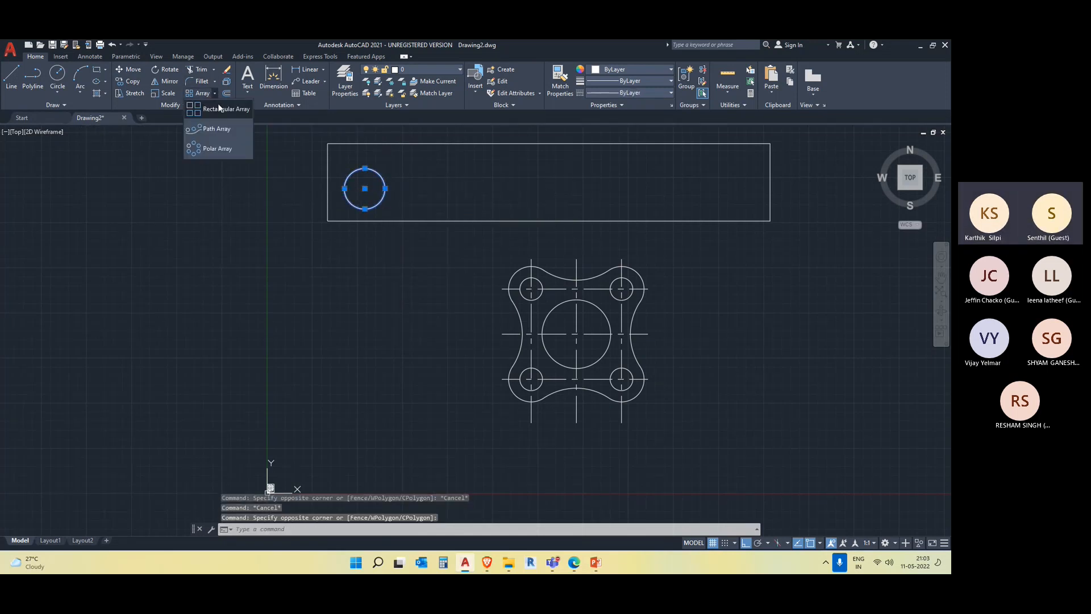
pyautogui.click(225, 149)
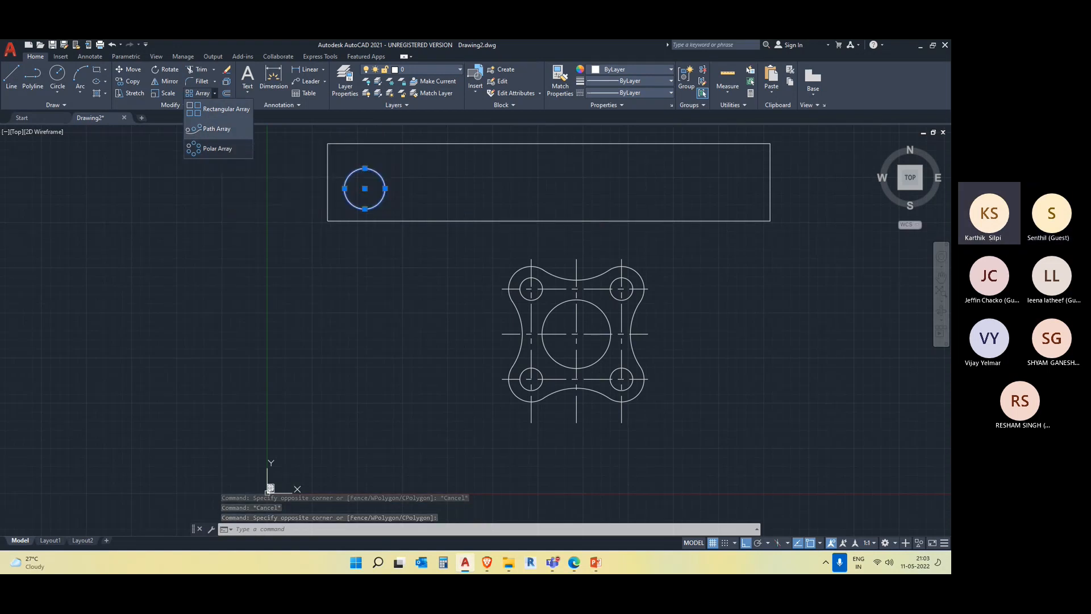
pyautogui.click(549, 182)
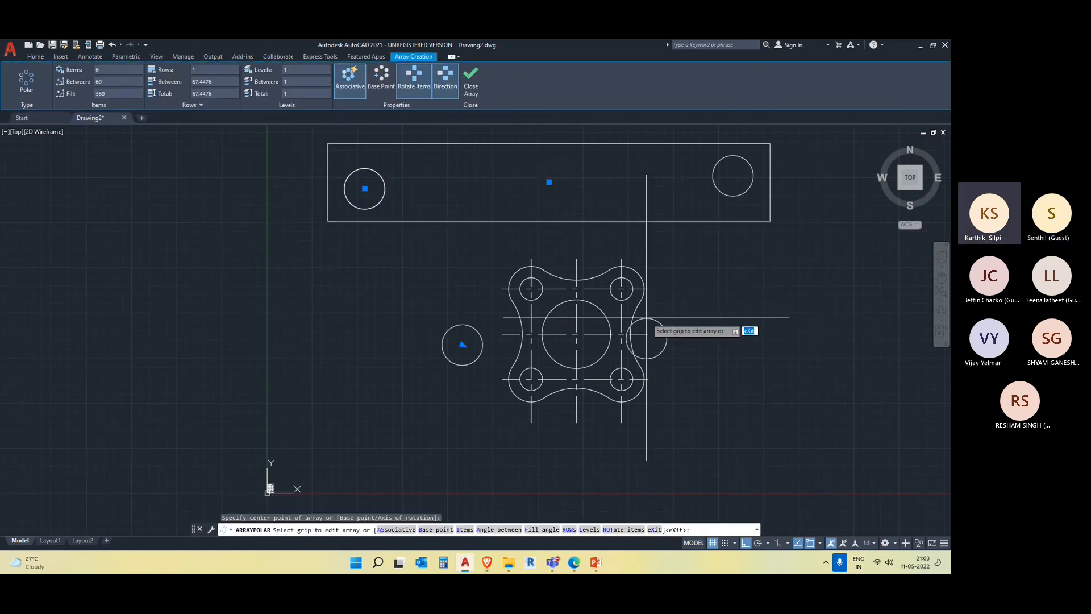
# Set the polar array to 9 items and finish the array
pyautogui.scroll(-6, 647, 317)
pyautogui.scroll(6, 654, 287)
pyautogui.scroll(-4, 650, 341)
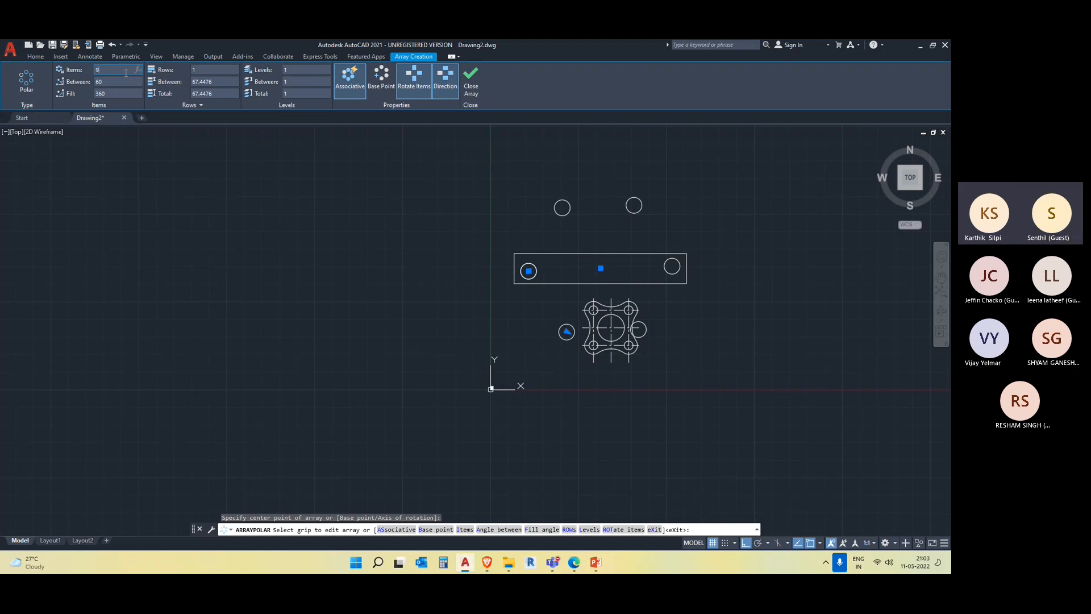
pyautogui.press('Return')
pyautogui.click(100, 81)
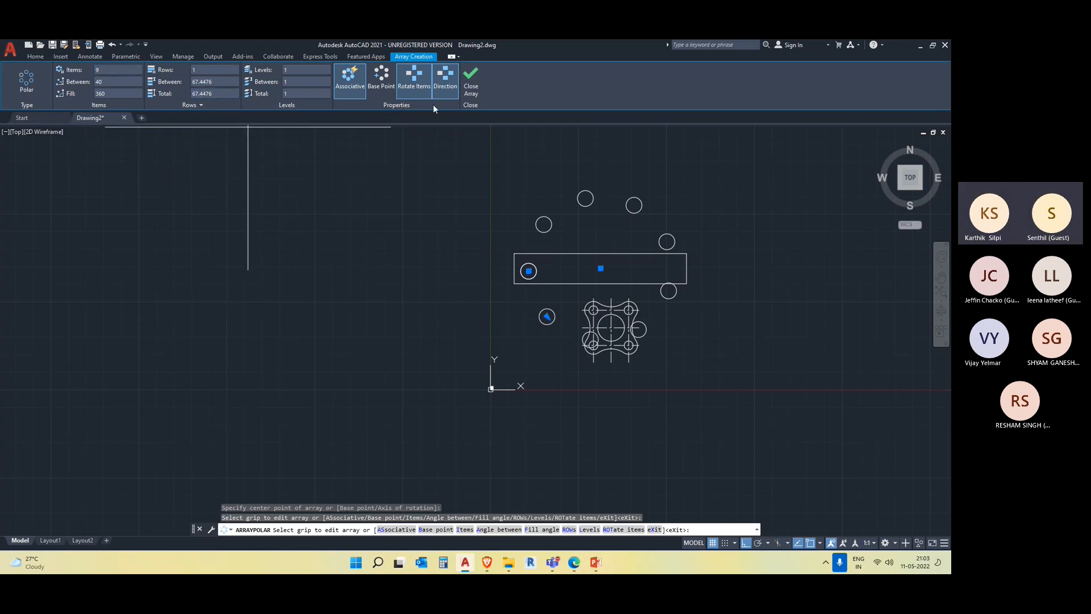
pyautogui.click(470, 83)
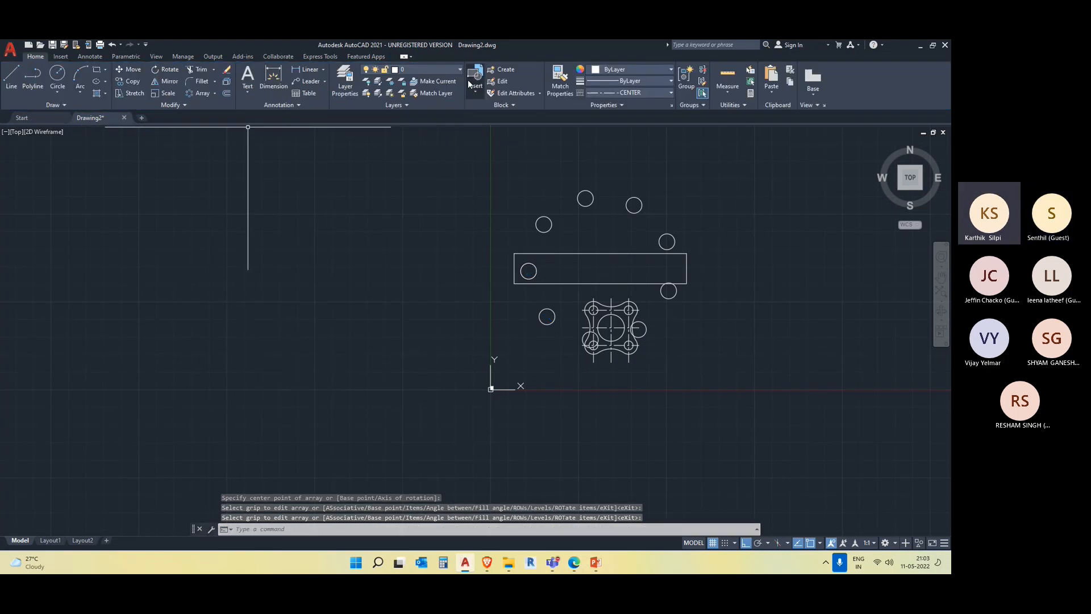
# Move the polar array of circles far to the right, clear of the rectangle and the anchor plate
pyautogui.click(601, 200)
pyautogui.click(583, 229)
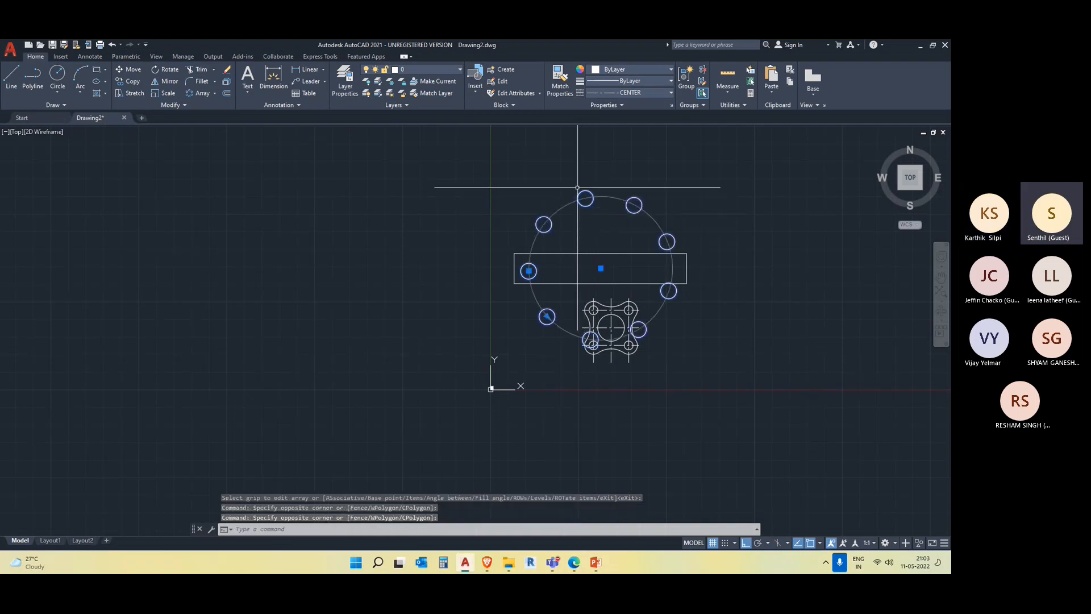
pyautogui.write('m')
pyautogui.press('Return')
pyautogui.click(667, 246)
pyautogui.scroll(-6, 739, 281)
pyautogui.moveTo(783, 305); pyautogui.dragTo(450, 285, button='middle')
pyautogui.click(490, 273)
pyautogui.scroll(6, 483, 288)
pyautogui.press('Escape')
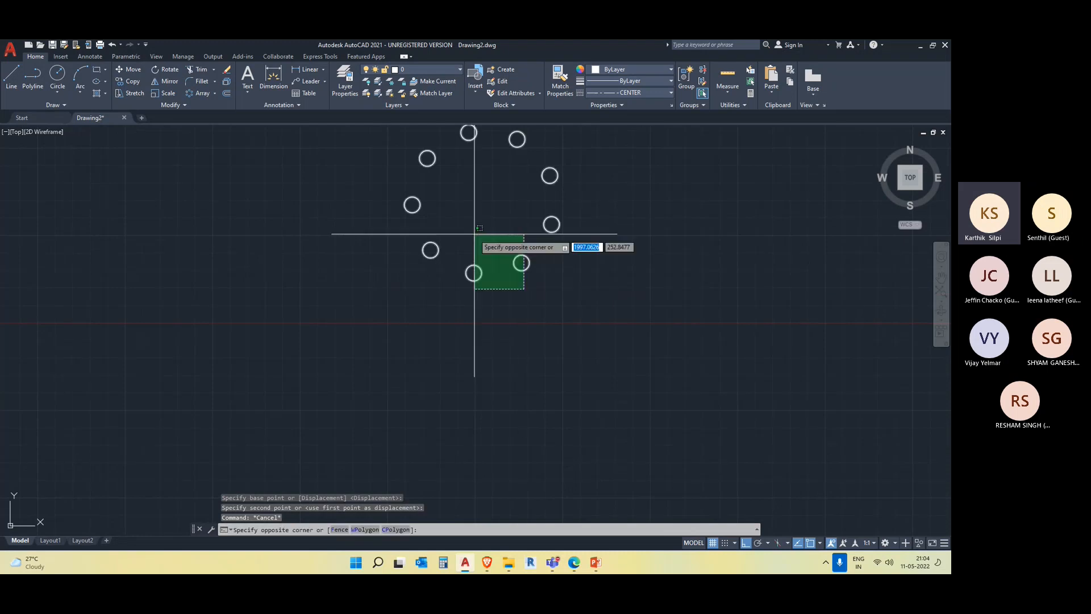
# Select the moved polar array of circles for editing
pyautogui.click(520, 292)
pyautogui.click(474, 234)
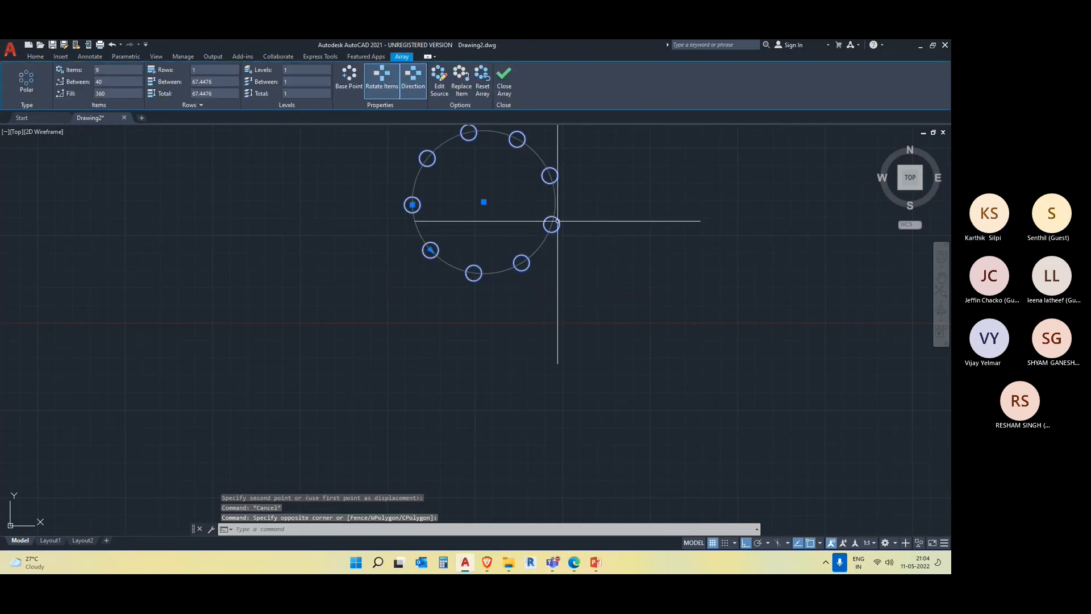
pyautogui.press('Escape')
pyautogui.click(456, 209)
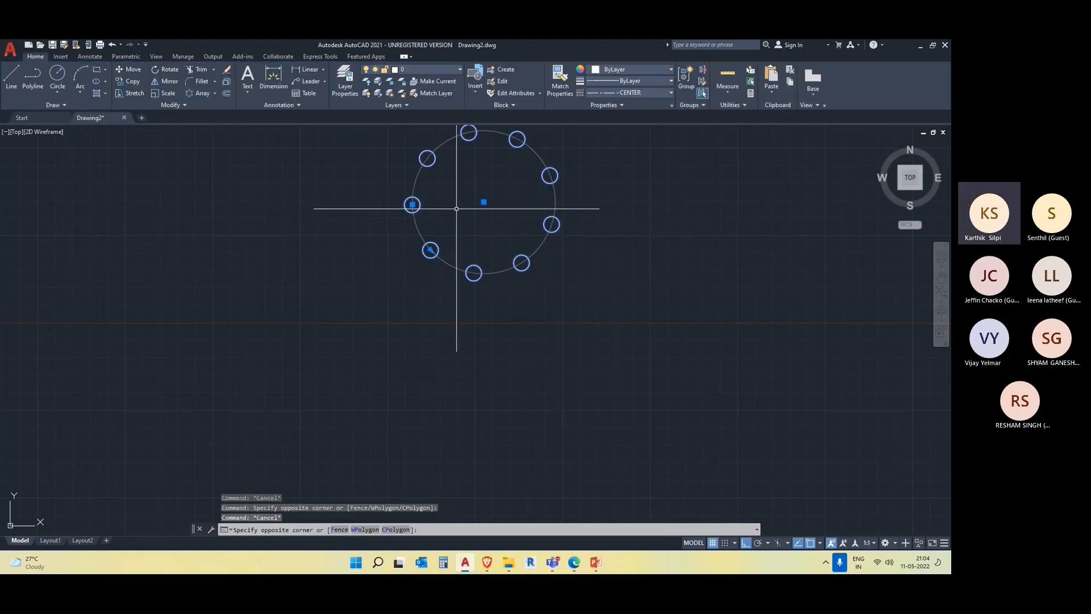
pyautogui.moveTo(542, 212); pyautogui.dragTo(581, 271, button='middle')
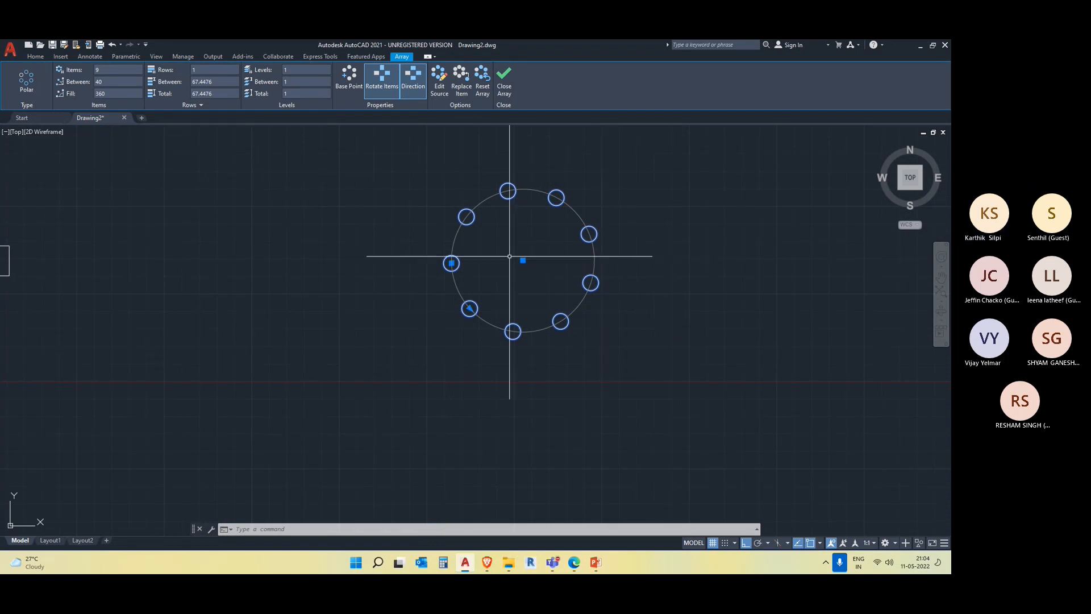
pyautogui.click(536, 256)
pyautogui.press('Escape')
# Try to edit the source circle of the nine-item polar array
pyautogui.click(527, 241)
pyautogui.click(429, 154)
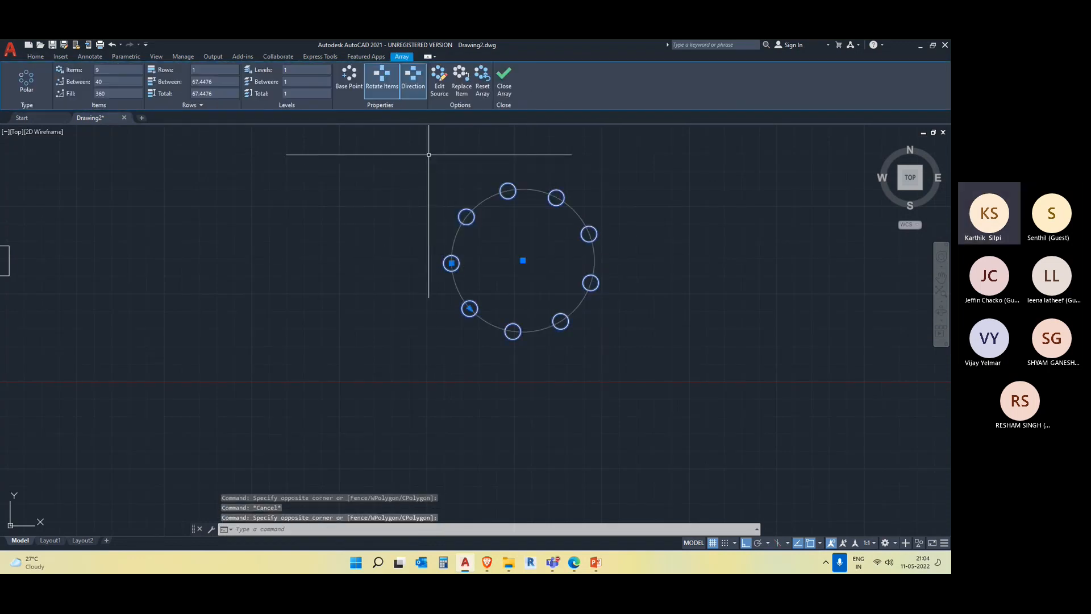
pyautogui.click(444, 86)
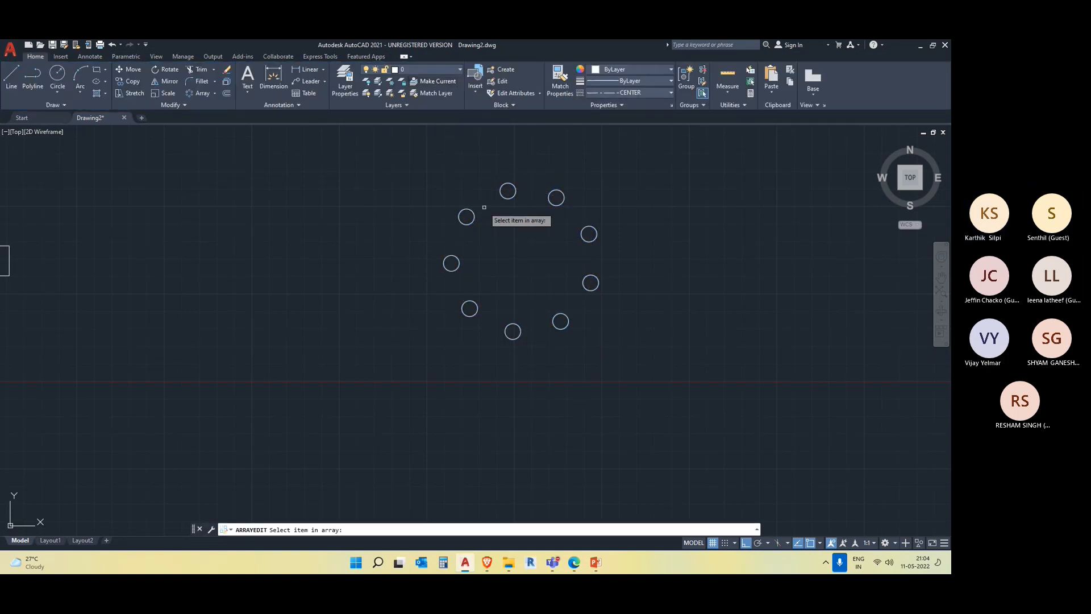
pyautogui.moveTo(466, 217); pyautogui.dragTo(456, 211)
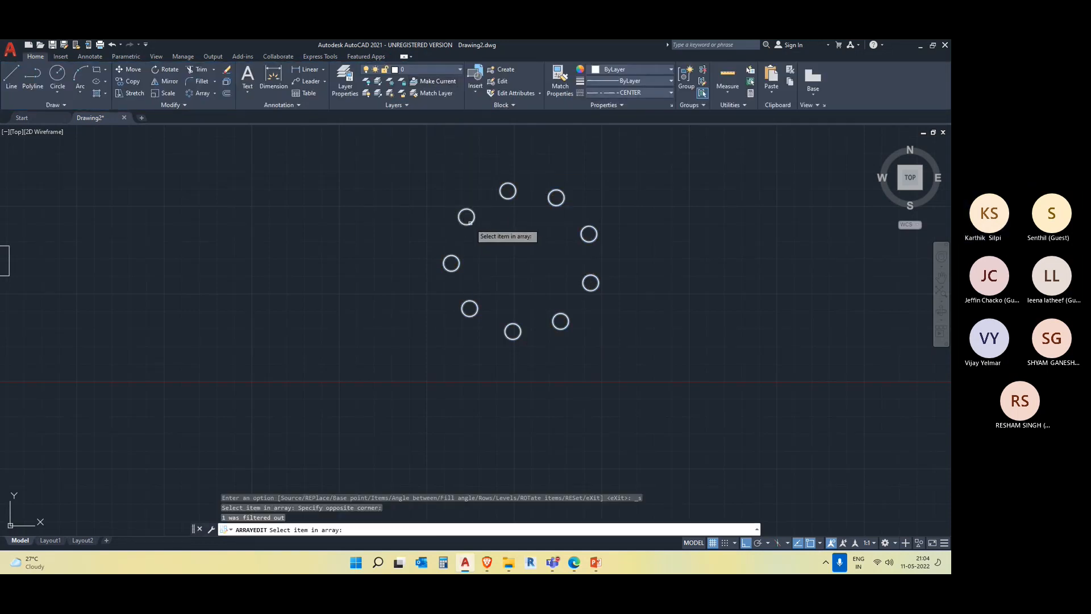
pyautogui.click(470, 224)
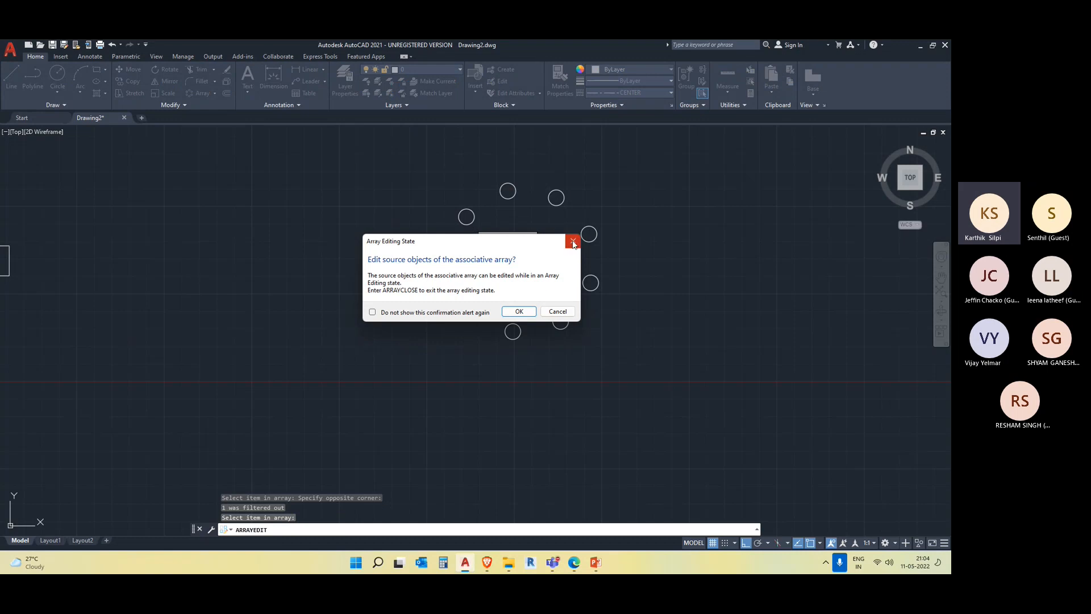
pyautogui.click(573, 243)
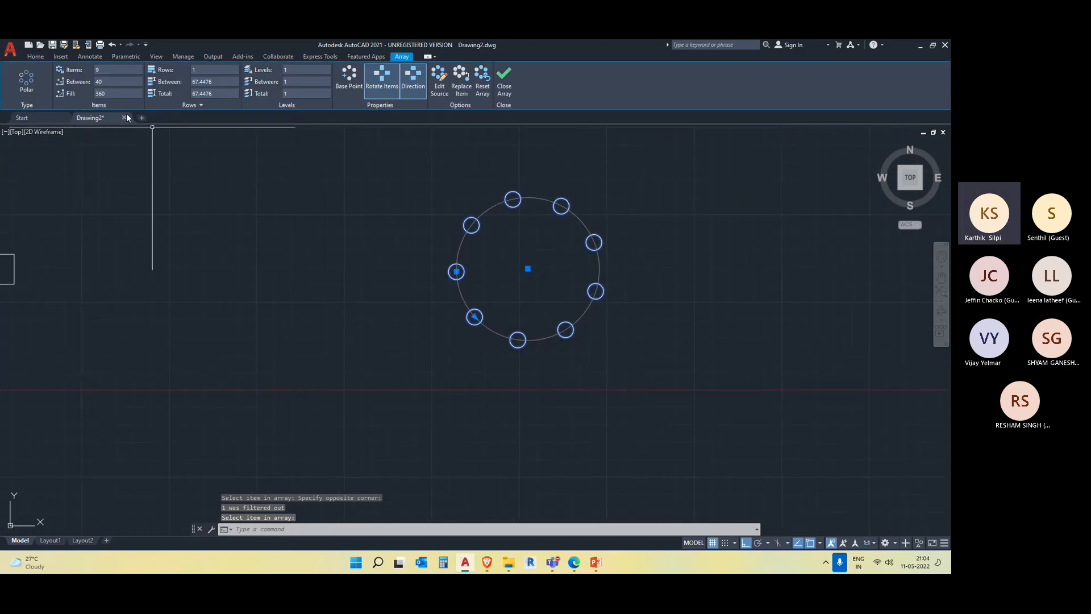
pyautogui.press('Escape')
pyautogui.press('Escape')
# Draw a circle in the empty area to the right of the ring of small circles
pyautogui.scroll(-4, 470, 294)
pyautogui.moveTo(470, 294)
pyautogui.mouseDown(button='middle')
pyautogui.moveTo(368, 293)
pyautogui.moveTo(290, 268)
pyautogui.mouseUp(button='middle')
pyautogui.click(51, 90)
pyautogui.click(72, 126)
pyautogui.click(409, 239)
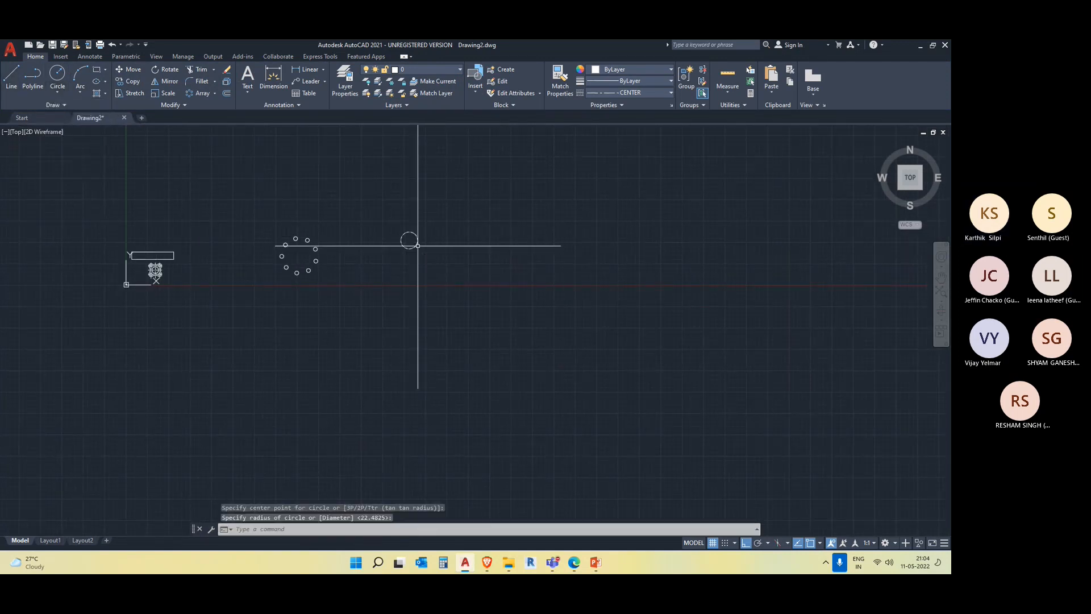
pyautogui.scroll(6, 418, 245)
pyautogui.press('Escape')
# Create a non-associative polar array of the new circle and the ring, with 6 items over 360° about the circle's centre
pyautogui.click(419, 261)
pyautogui.click(371, 210)
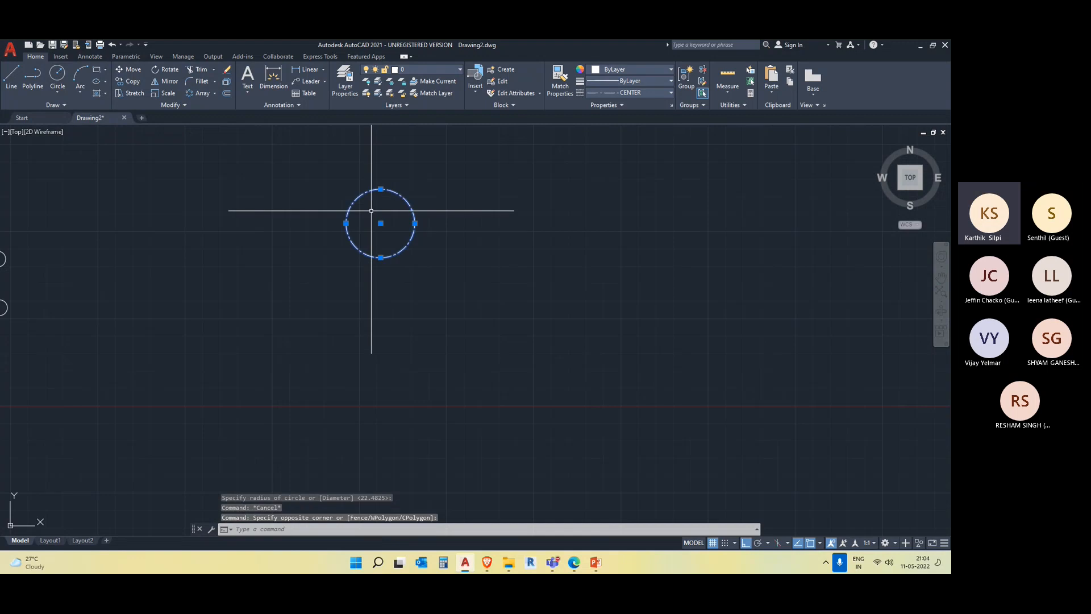
pyautogui.scroll(-2, 396, 283)
pyautogui.click(146, 267)
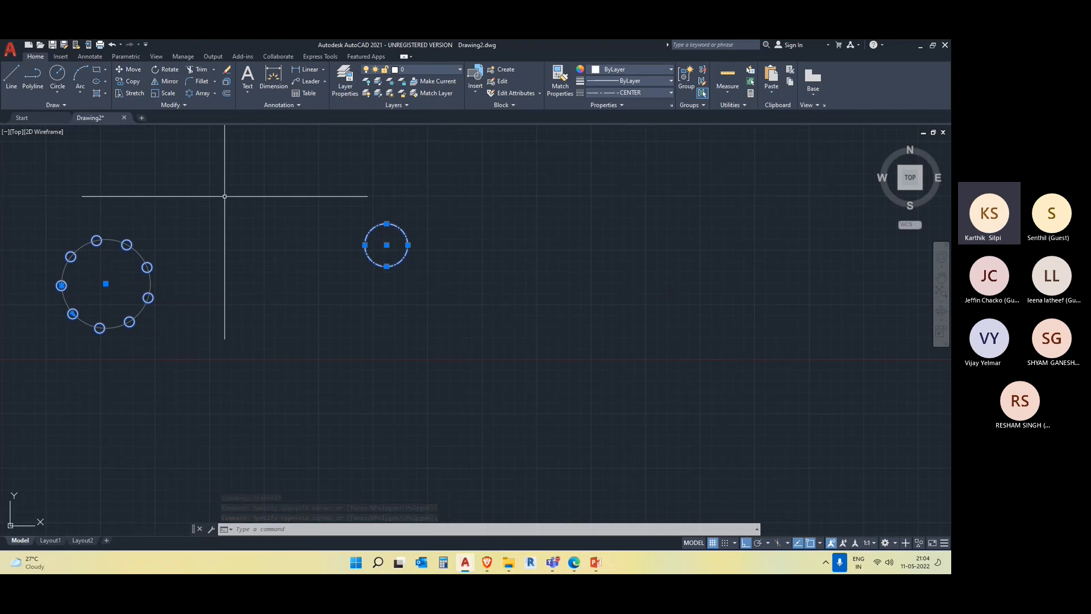
pyautogui.click(214, 93)
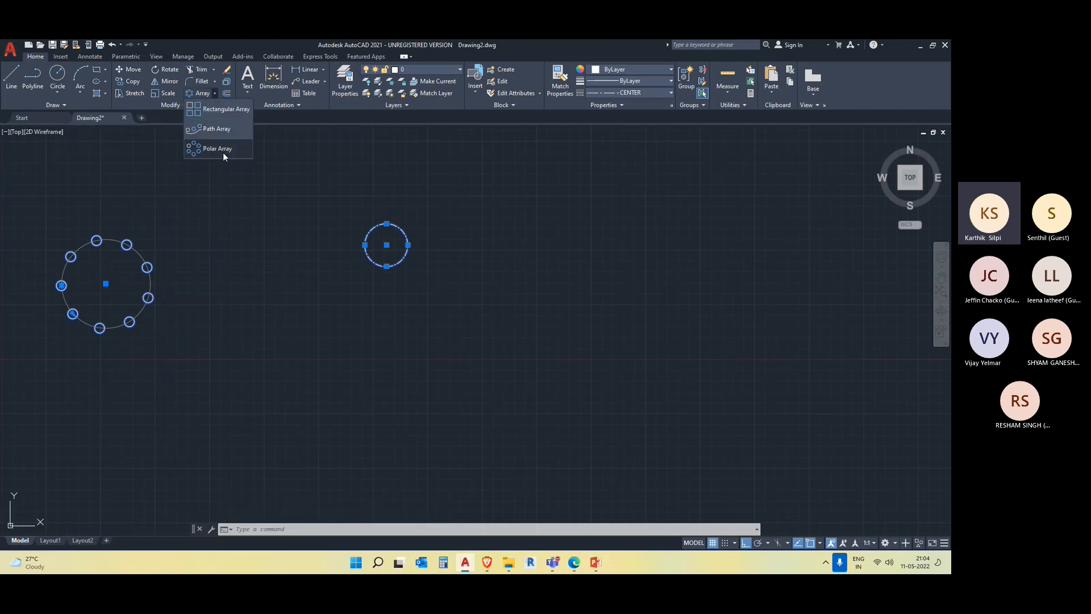
pyautogui.click(223, 150)
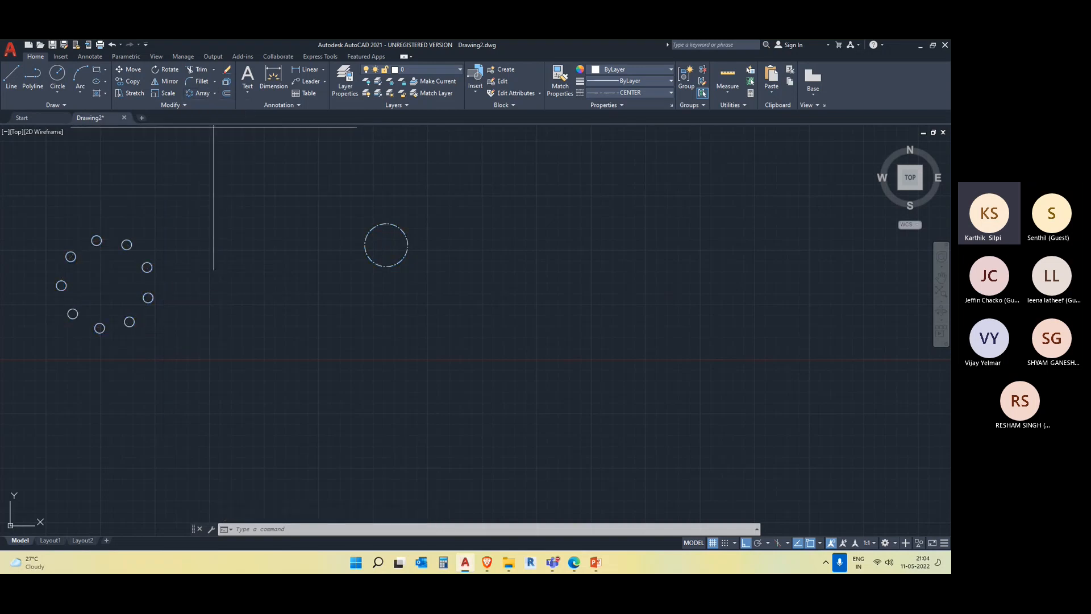
pyautogui.click(387, 245)
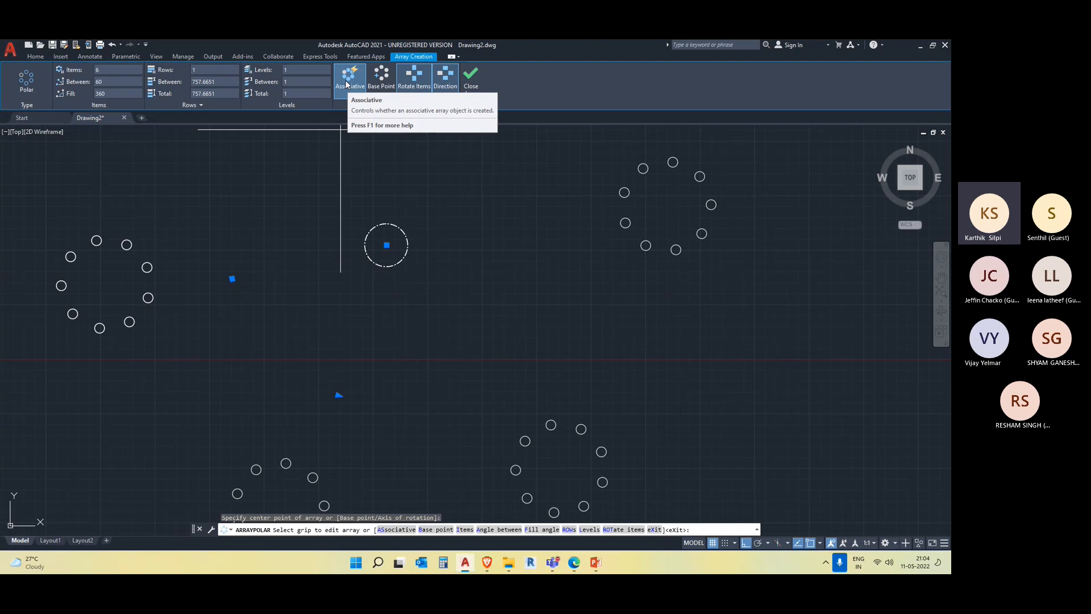
pyautogui.click(346, 84)
pyautogui.scroll(-3, 410, 244)
pyautogui.scroll(-2, 498, 239)
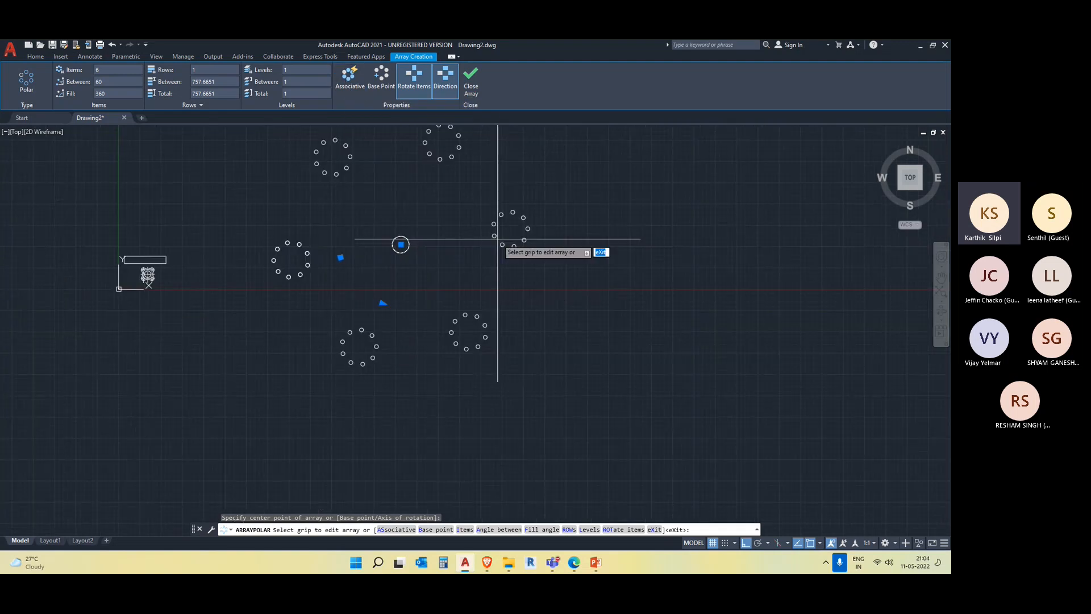
pyautogui.click(471, 91)
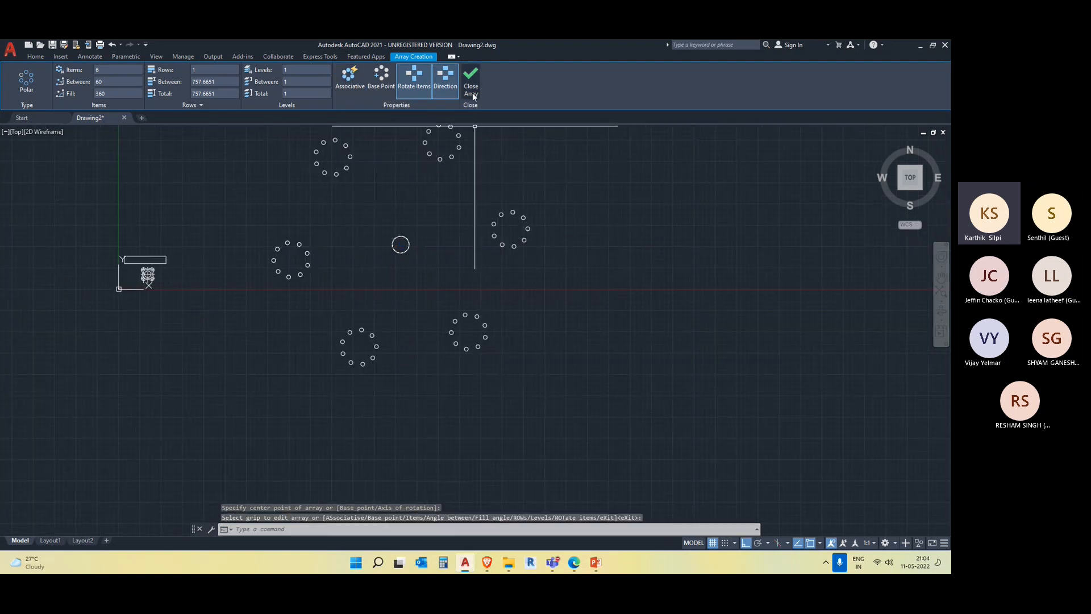
# Select the arrayed rings one by one to check whether each copy is a separate object
pyautogui.click(495, 223)
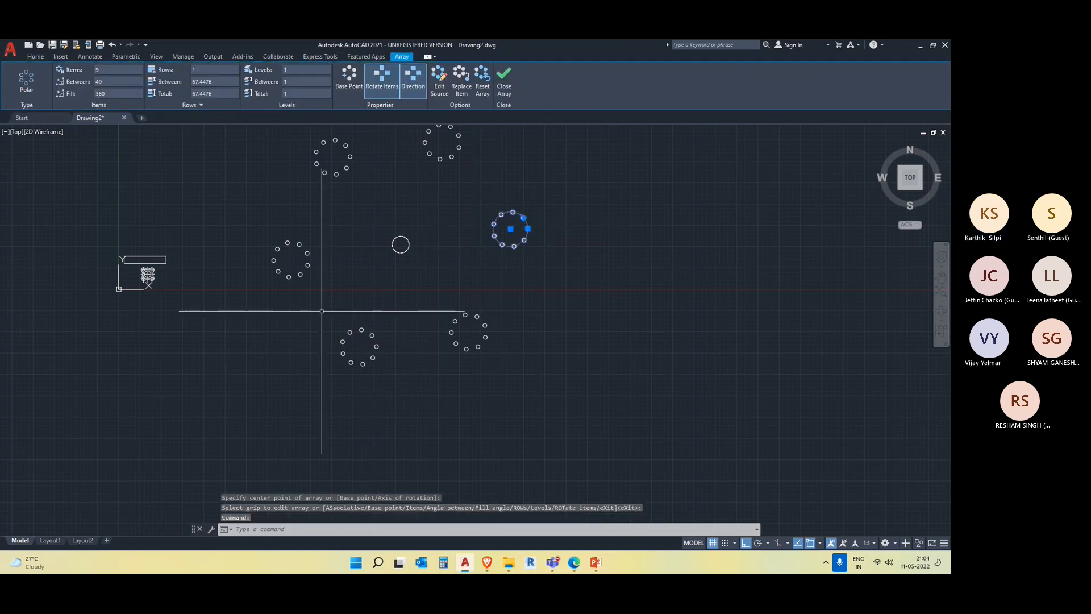
pyautogui.click(271, 266)
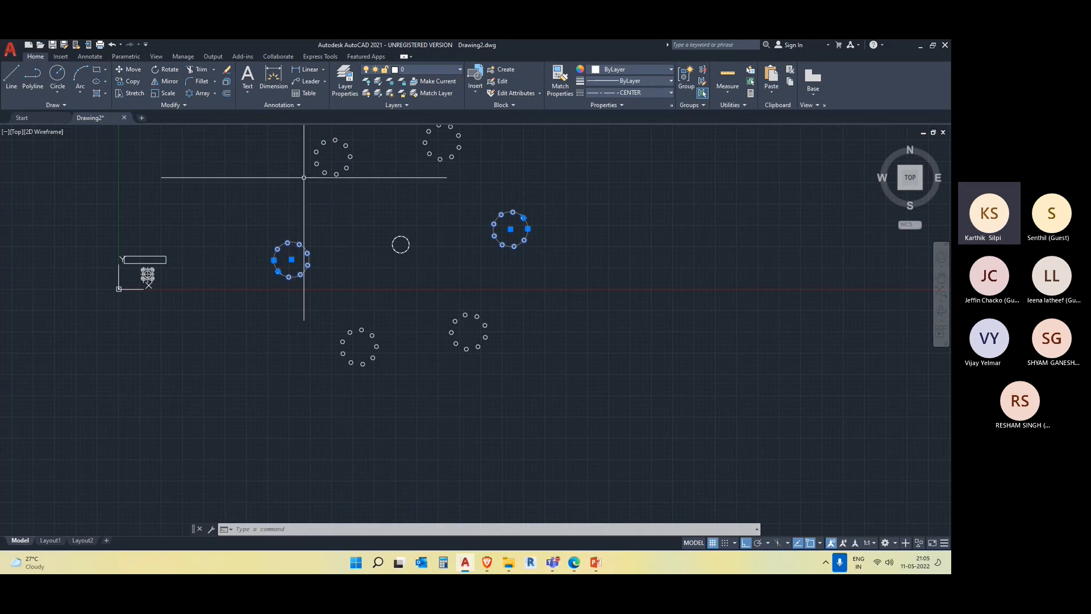
pyautogui.press('Escape')
pyautogui.click(337, 204)
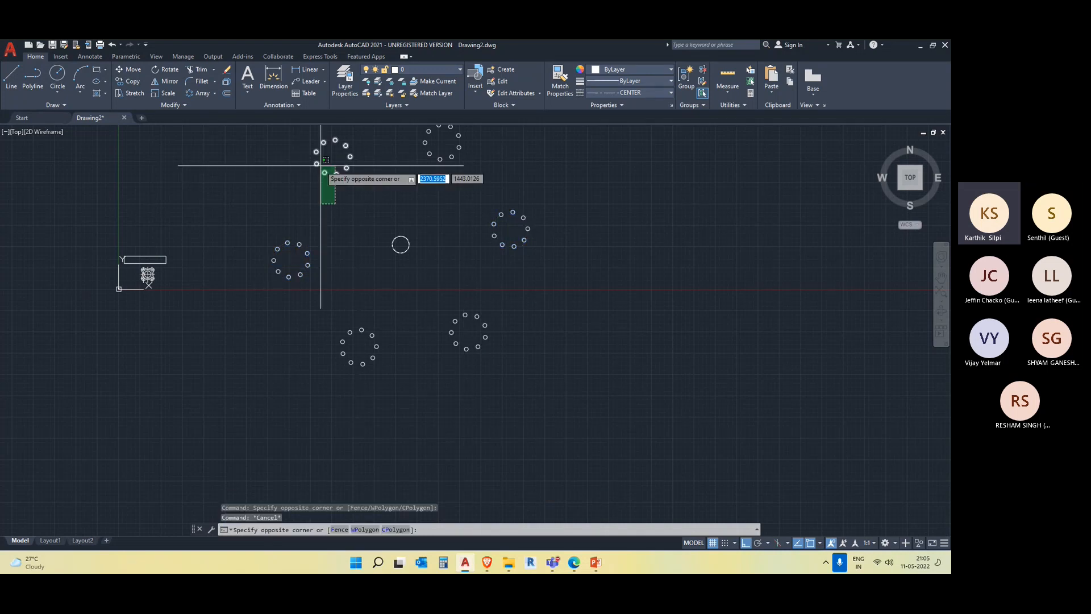
pyautogui.click(319, 166)
pyautogui.press('Escape')
pyautogui.click(330, 279)
pyautogui.click(250, 245)
pyautogui.click(568, 268)
pyautogui.click(468, 210)
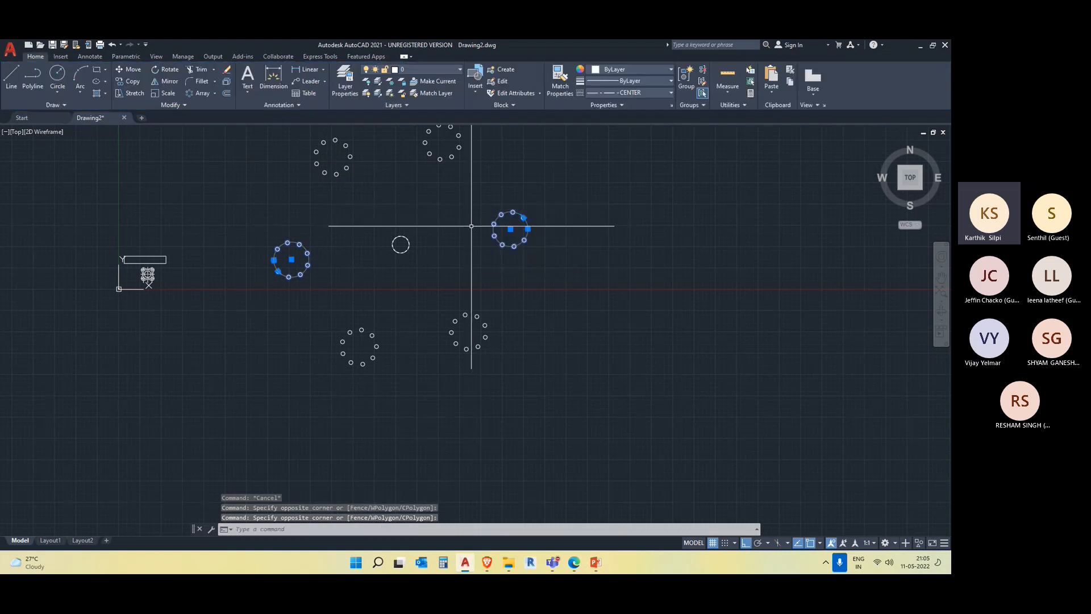
pyautogui.press('Escape')
# Delete all the arrayed rings together with the circle at their centre
pyautogui.click(573, 397)
pyautogui.click(261, 146)
pyautogui.press('Delete')
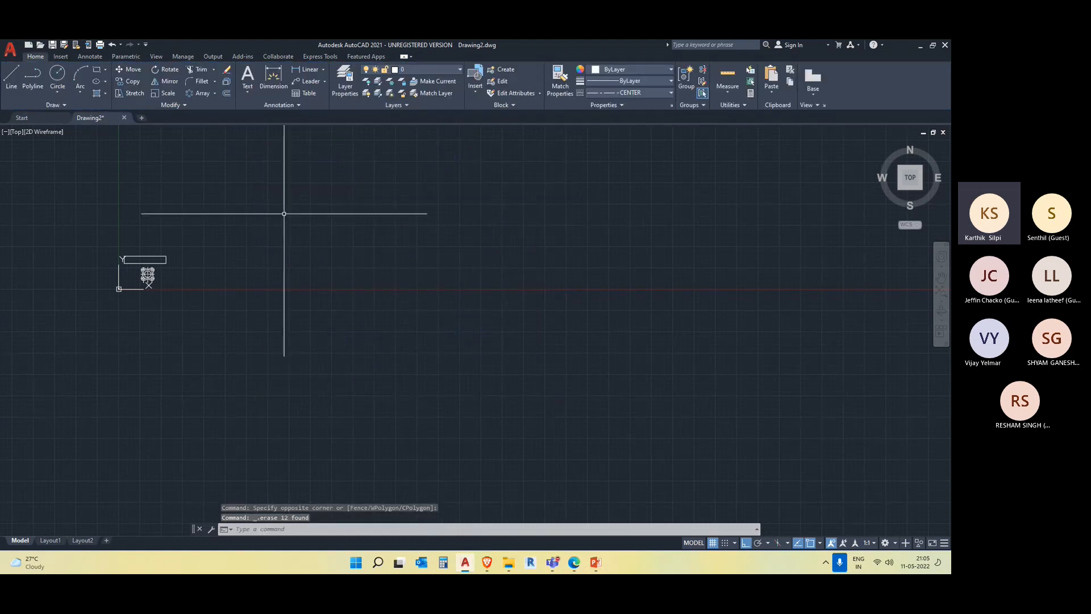
# Delete the long rectangle and the four-hole plate drawing near the origin
pyautogui.moveTo(180, 291); pyautogui.dragTo(192, 353, button='middle')
pyautogui.scroll(8, 160, 337)
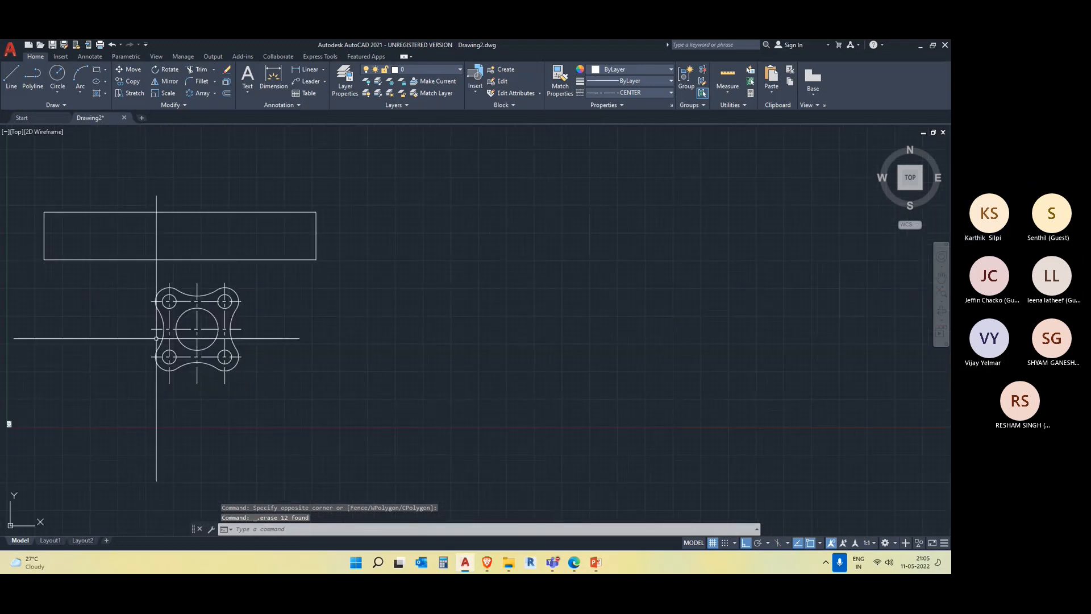
pyautogui.click(237, 378)
pyautogui.click(73, 214)
pyautogui.press('Delete')
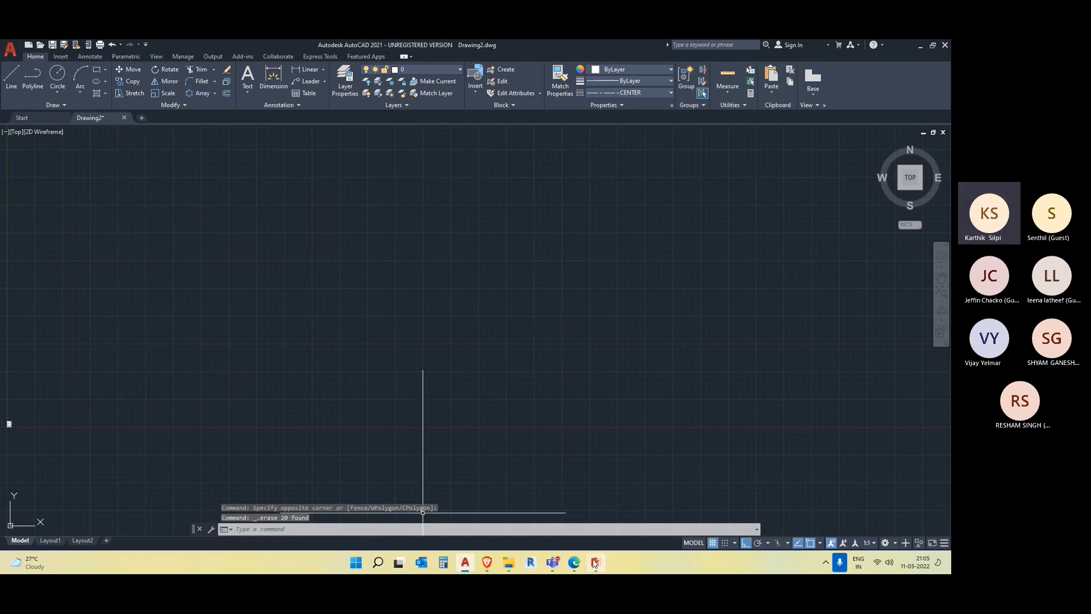
# Switch to the AUTOCAD-2D classes presentation in PowerPoint and review the Hatching and Annotation Toolbar slides
pyautogui.click(595, 563)
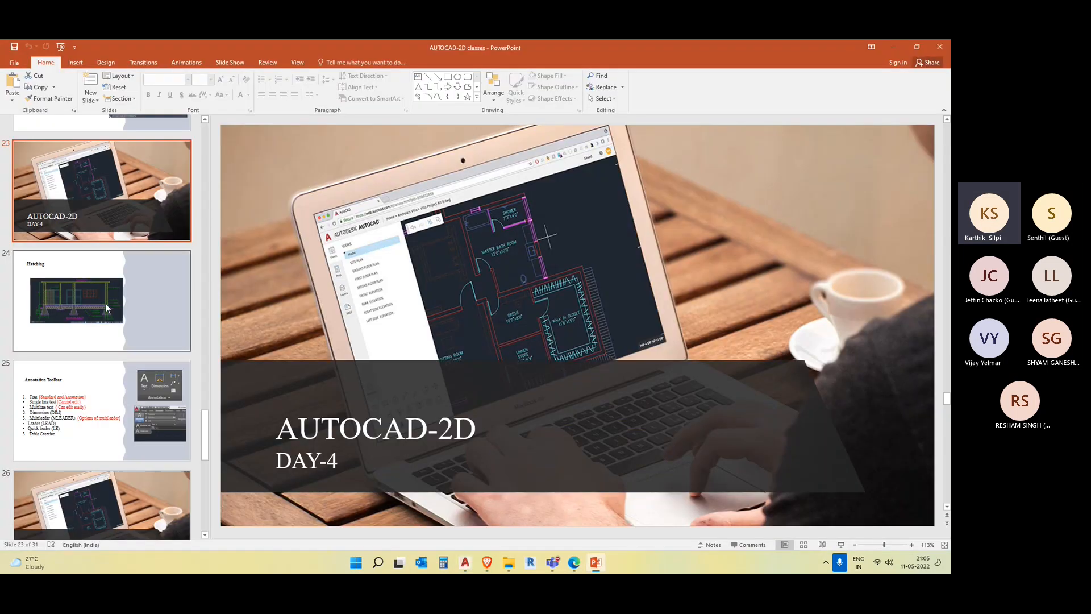
pyautogui.click(106, 304)
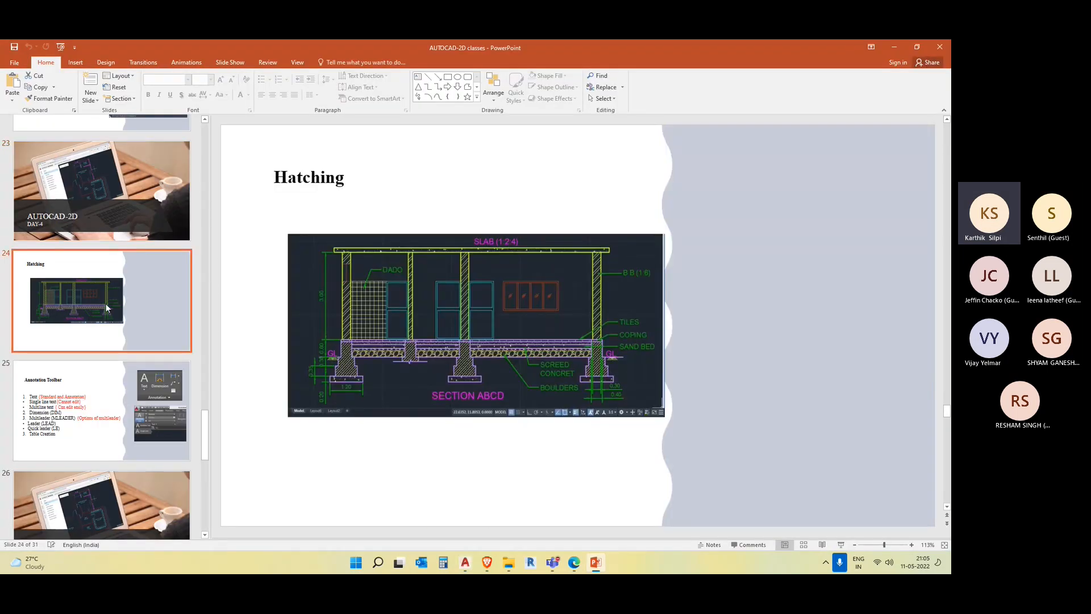
pyautogui.click(840, 544)
pyautogui.click(840, 544)
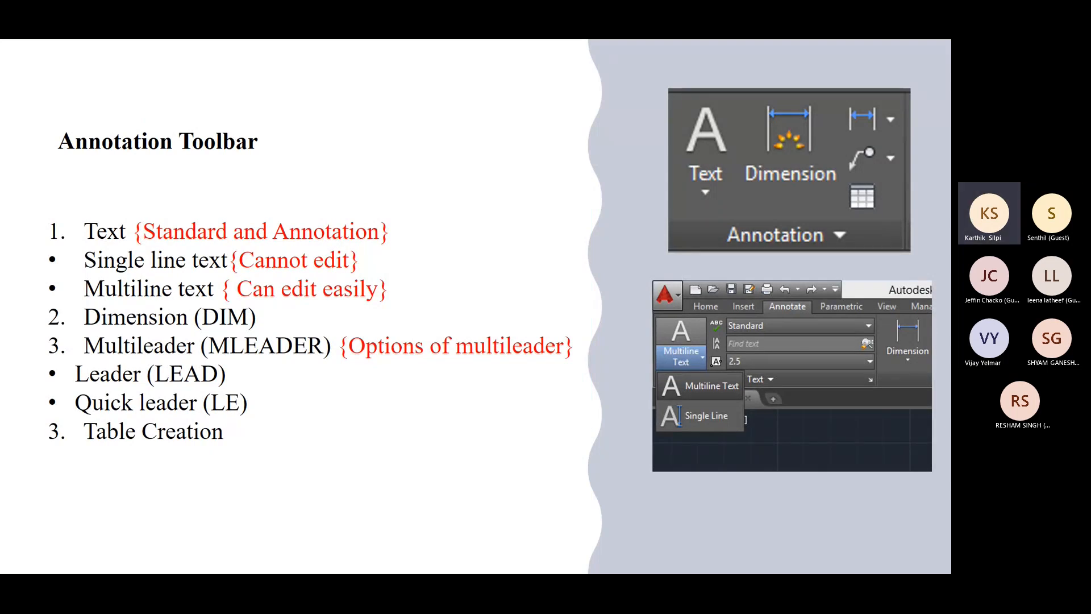
pyautogui.press('Escape')
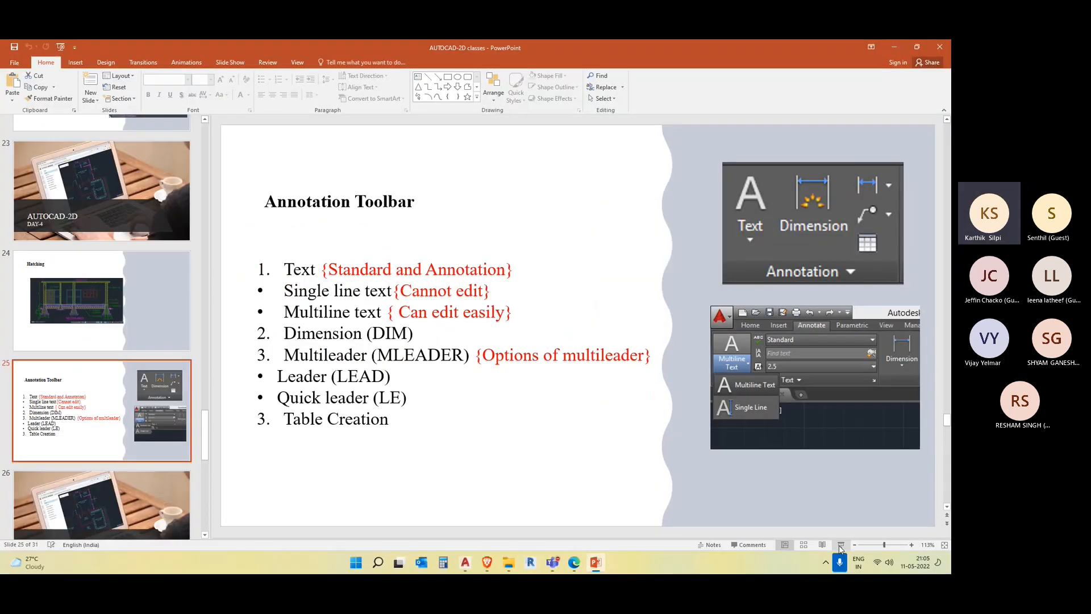
pyautogui.click(895, 46)
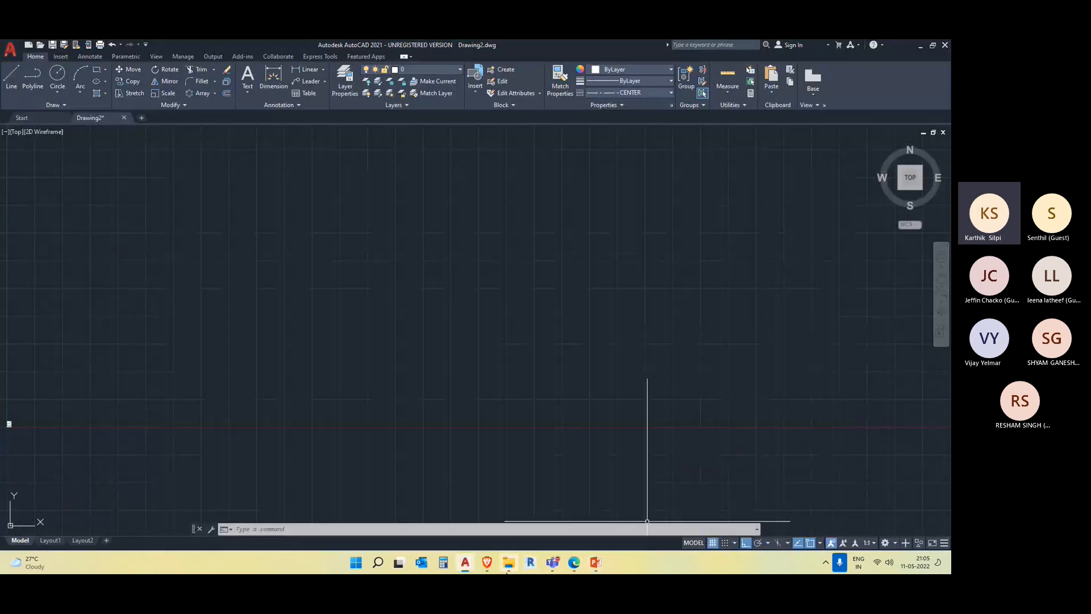
# Switch to 151_Sample-Chapter.pdf in Edge and read the line type table and the conventions for various materials
pyautogui.moveTo(596, 564)
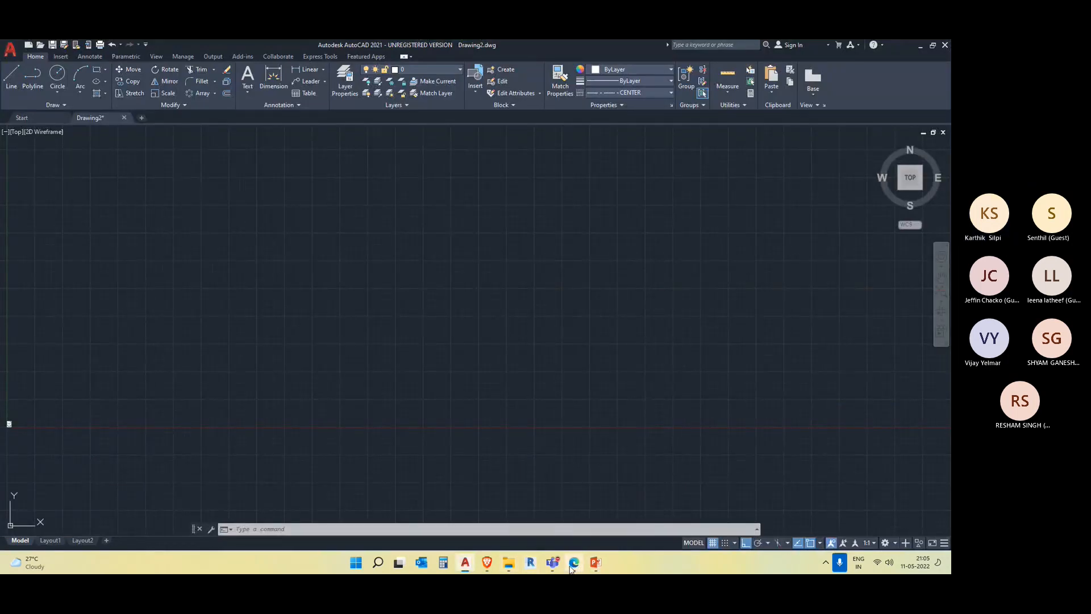
pyautogui.click(574, 564)
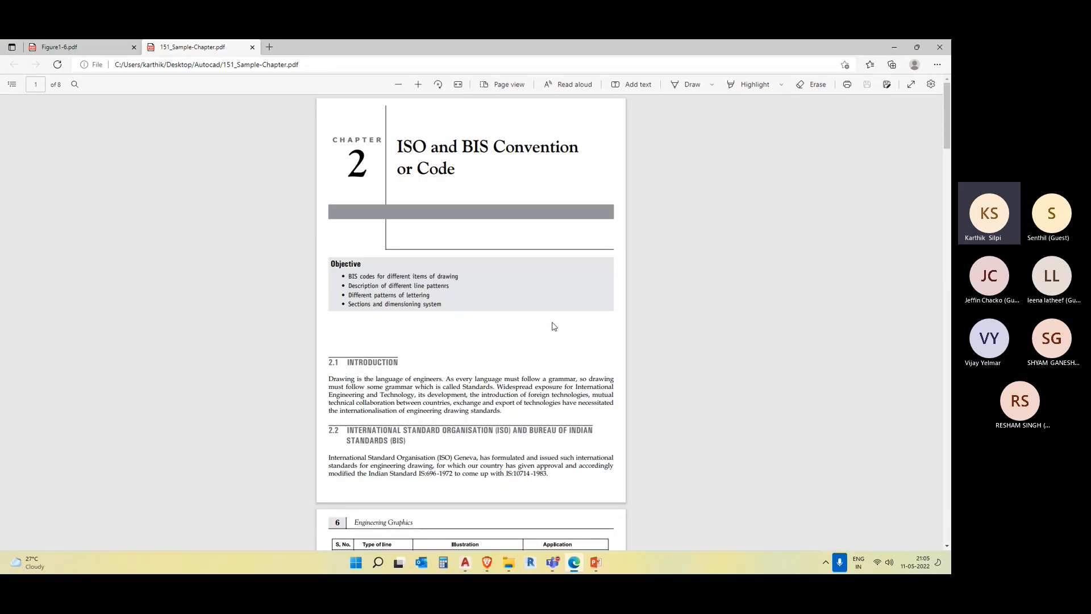
pyautogui.scroll(-4, 554, 326)
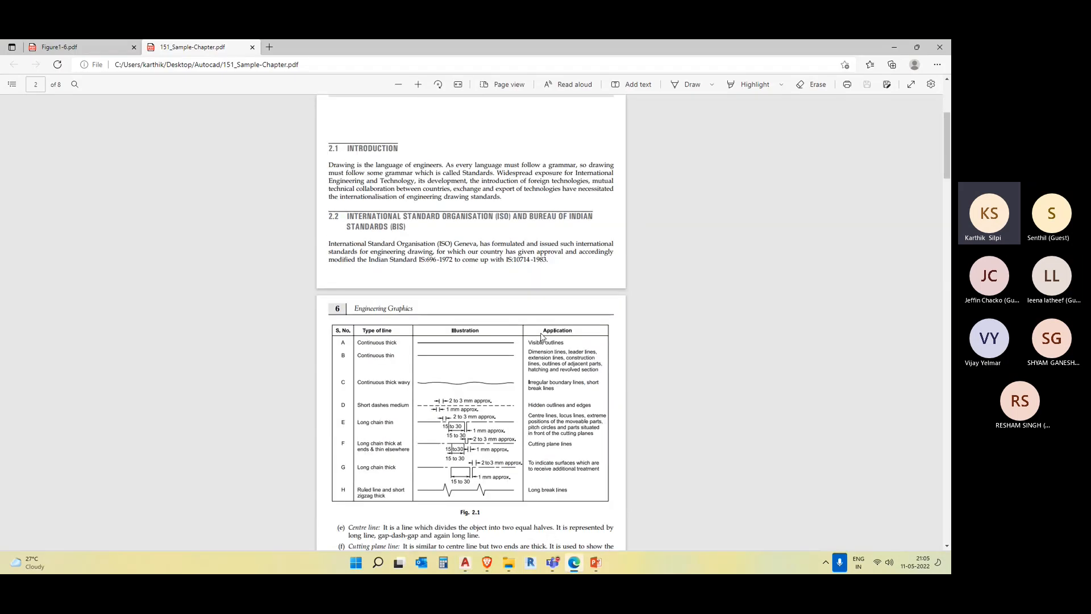
pyautogui.scroll(-1, 554, 318)
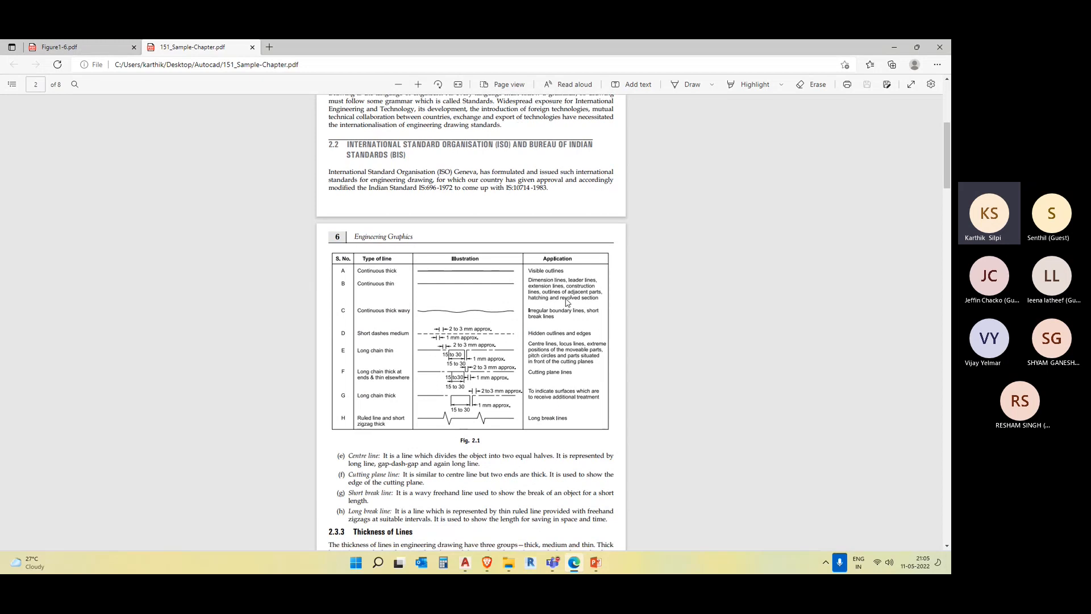
pyautogui.scroll(4, 567, 303)
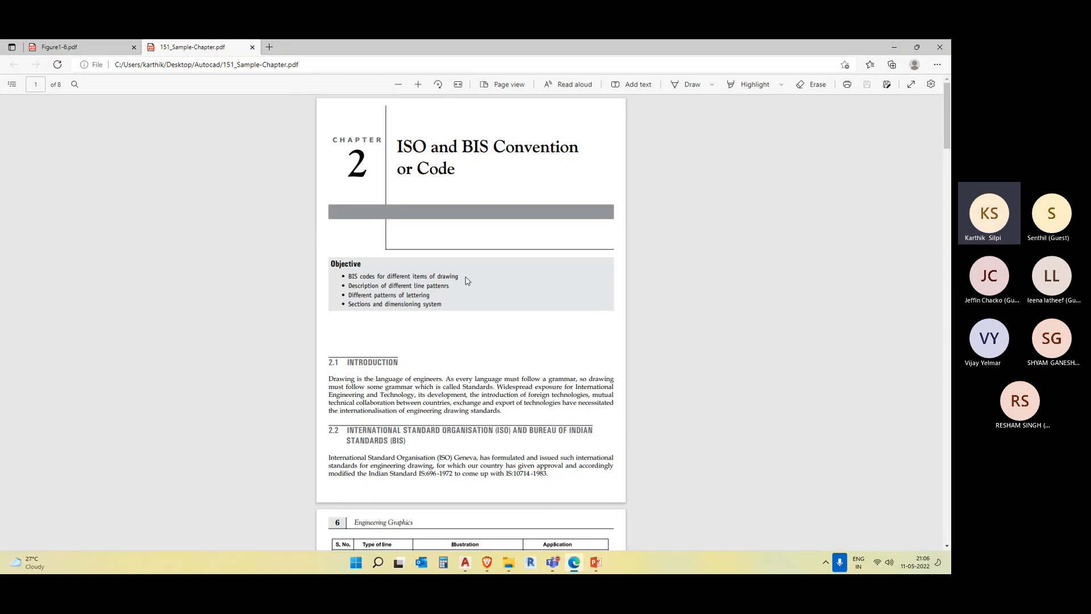
pyautogui.scroll(-7, 466, 281)
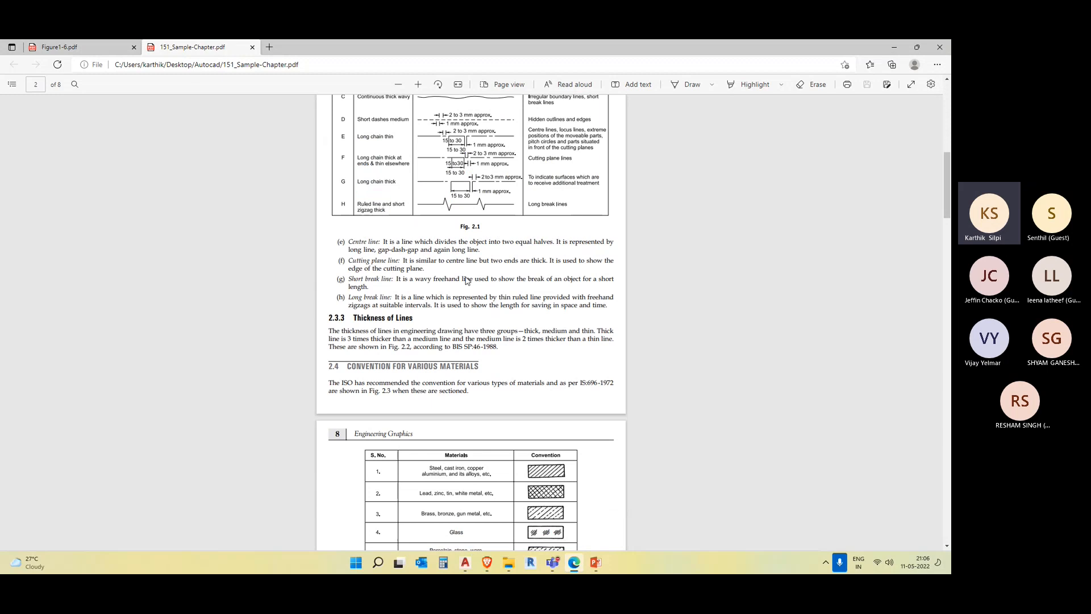
pyautogui.click(890, 46)
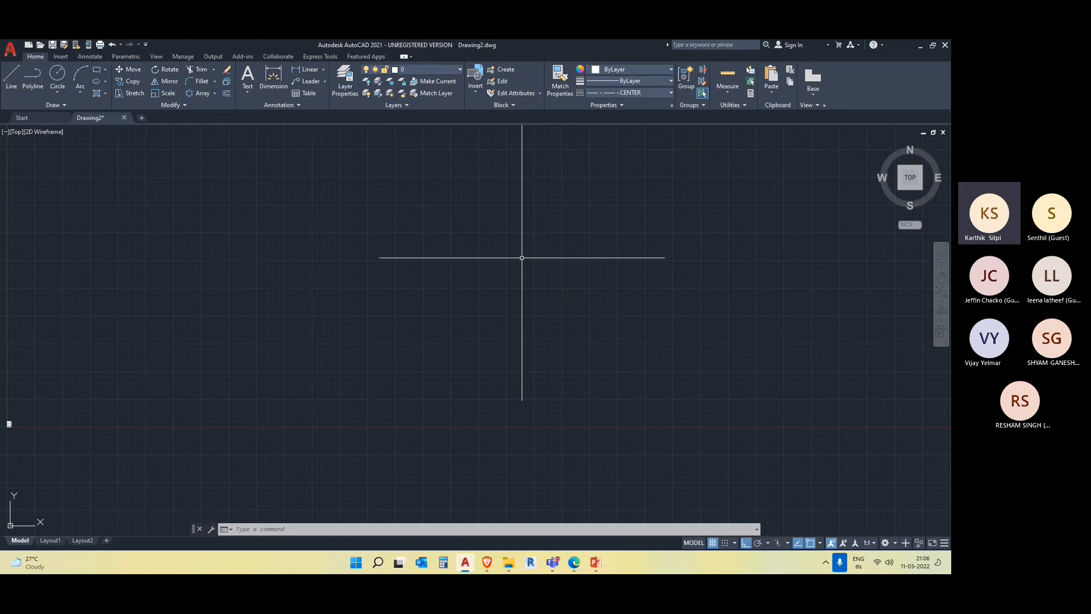
# Draw a wide horizontal rectangle in the empty drawing area
pyautogui.write('rec')
pyautogui.press('Return')
pyautogui.click(251, 224)
pyautogui.click(427, 270)
pyautogui.press('Escape')
pyautogui.click(470, 317)
pyautogui.click(404, 260)
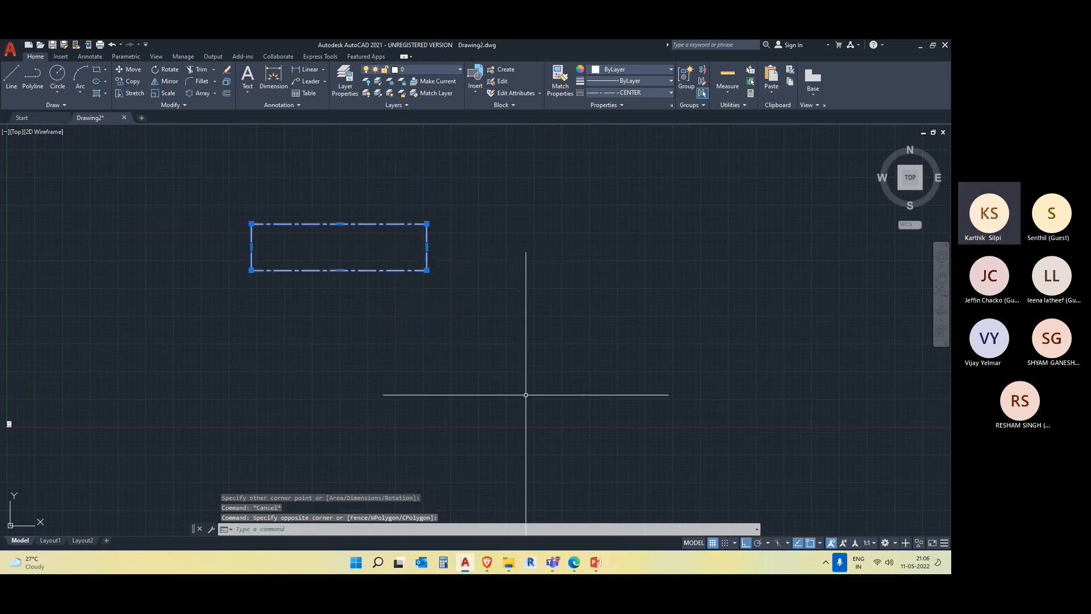
pyautogui.press('Escape')
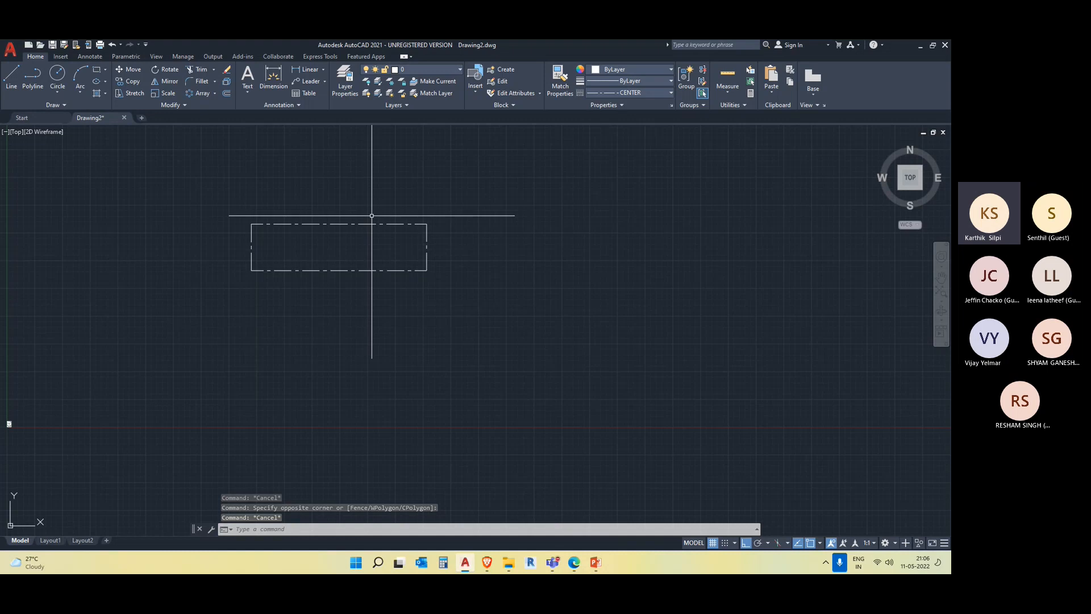
pyautogui.click(488, 351)
pyautogui.click(410, 265)
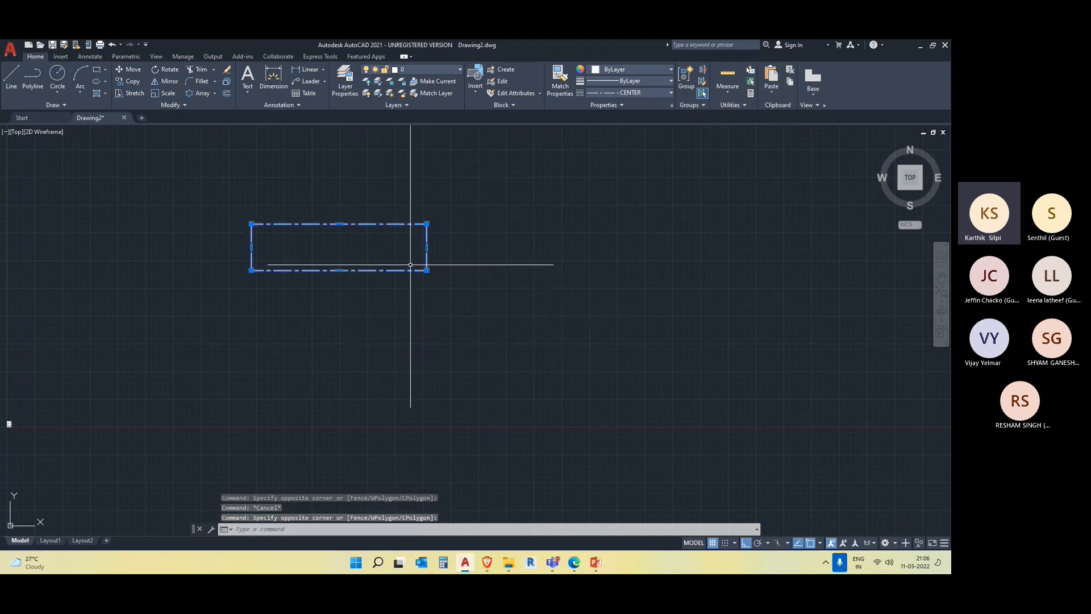
pyautogui.press('Escape')
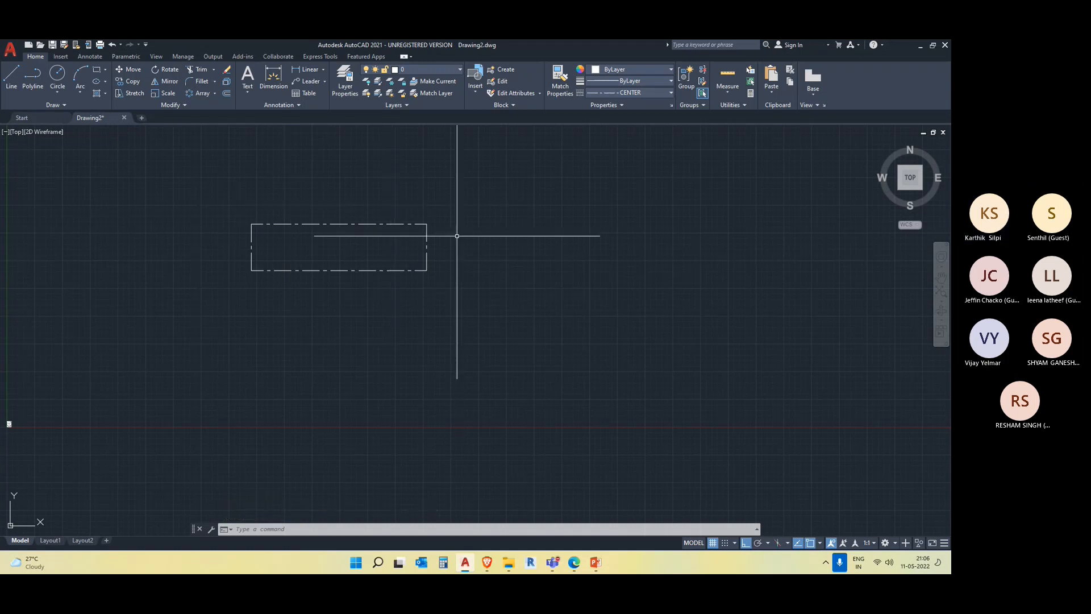
pyautogui.moveTo(235, 294); pyautogui.dragTo(245, 318, button='middle')
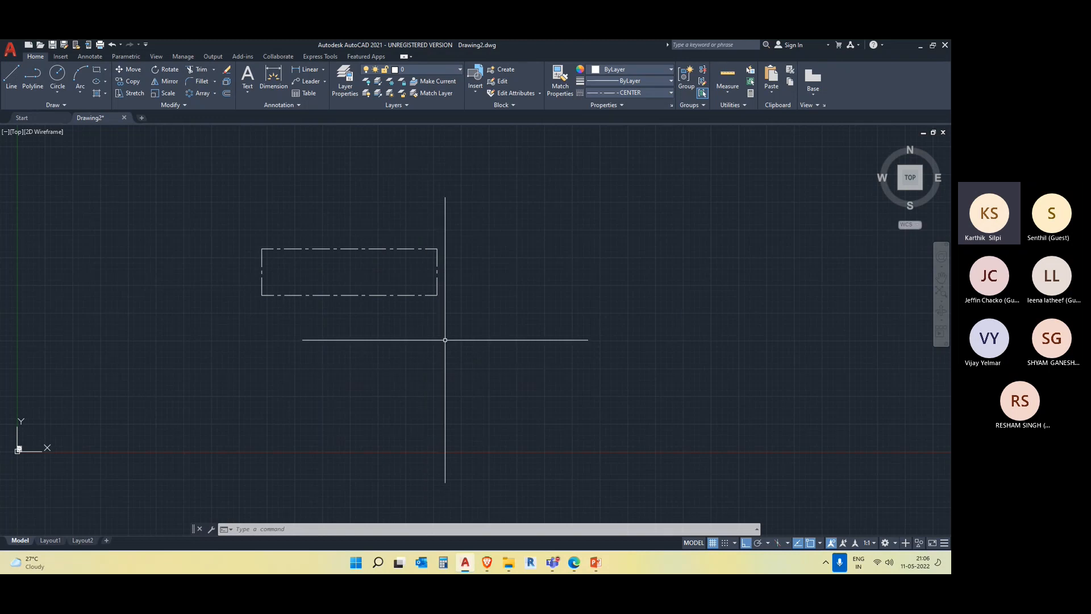
# Switch to 151_Sample-Chapter.pdf in Edge and enlarge the table of conventions for various materials to read its entries
pyautogui.click(574, 563)
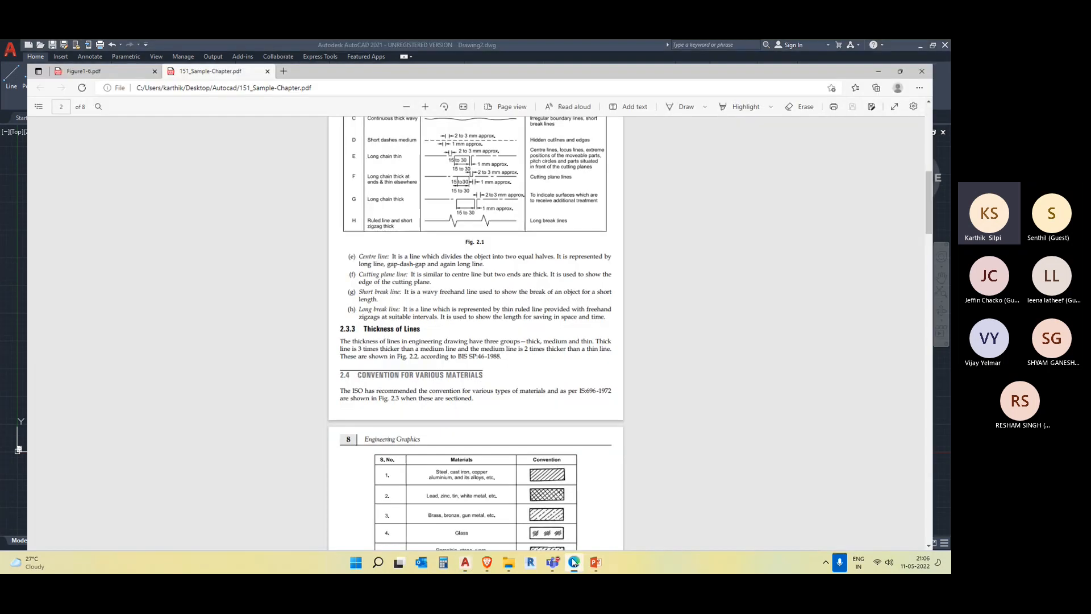
pyautogui.scroll(-5, 739, 238)
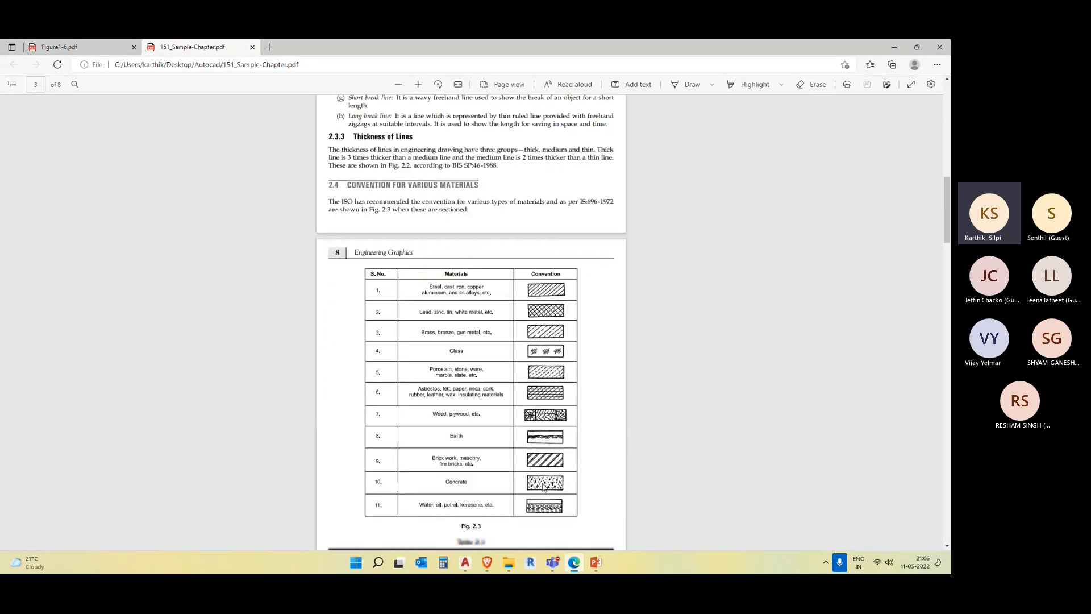
pyautogui.click(419, 84)
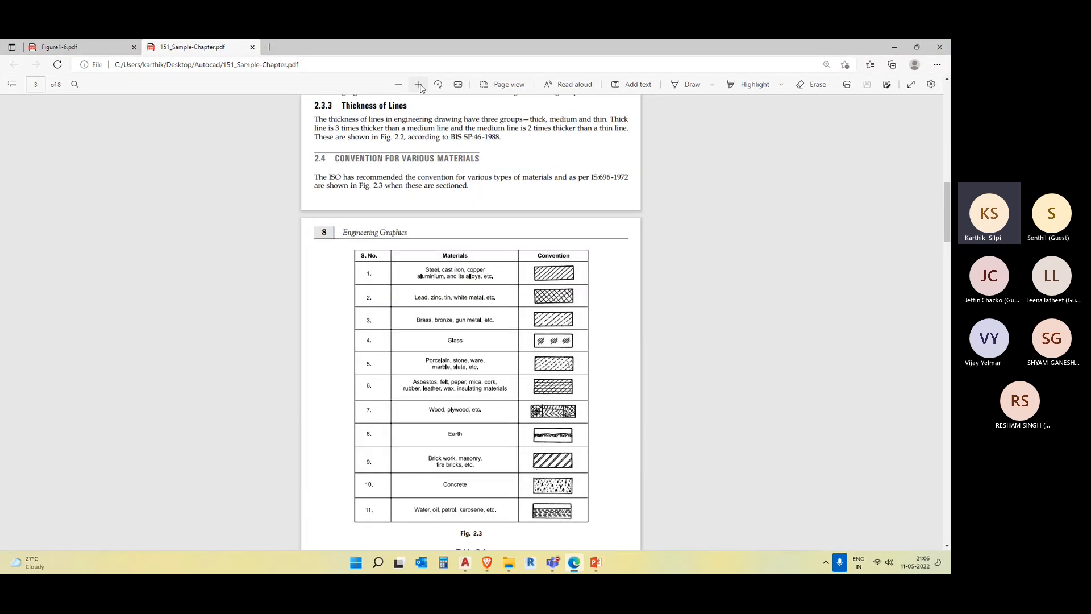
pyautogui.click(419, 85)
pyautogui.click(419, 84)
pyautogui.scroll(-2, 561, 266)
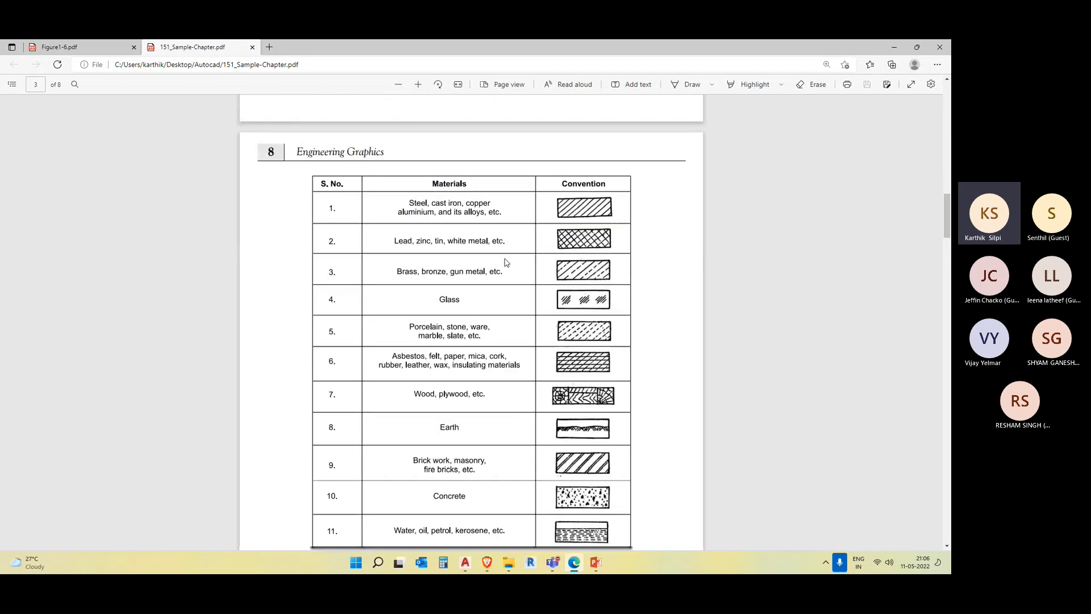
pyautogui.scroll(1, 561, 267)
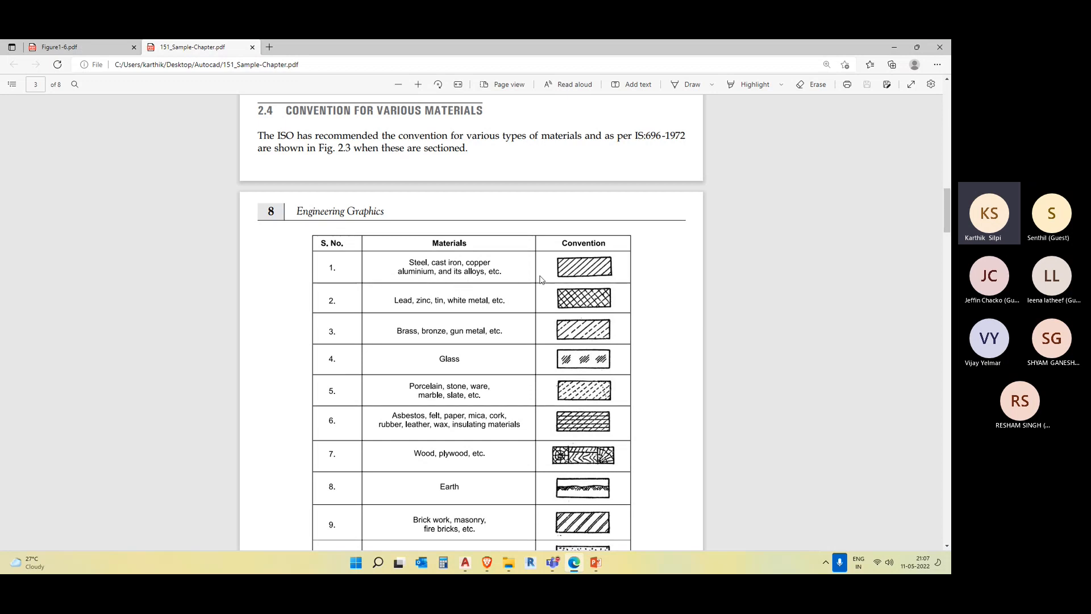
pyautogui.scroll(-1, 531, 278)
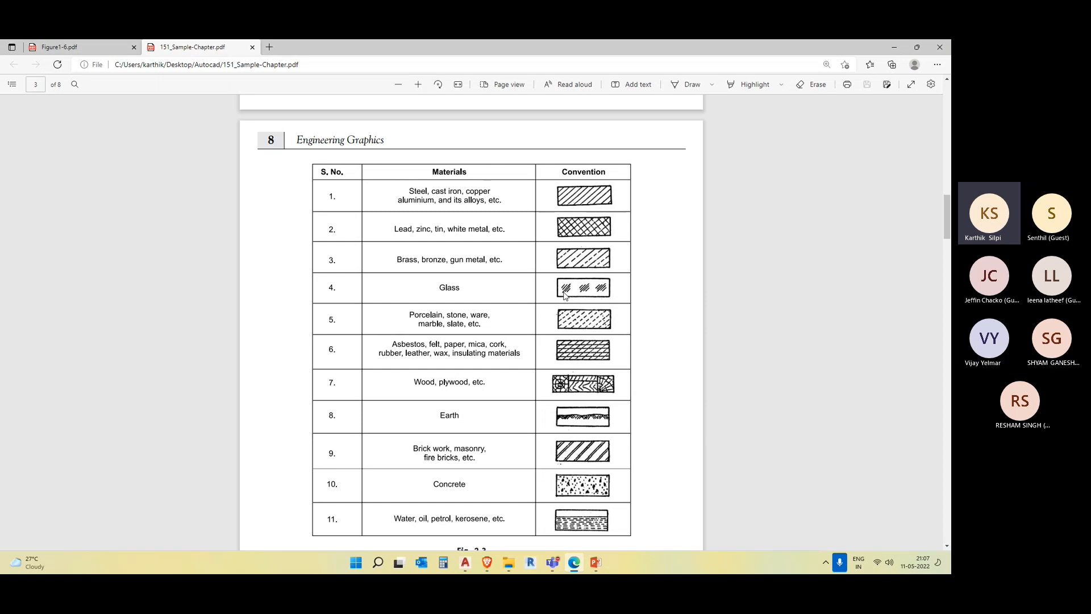
# Enlarge the materials table further, read the hatch conventions from steel to water and oil, and return to the chapter's first page
pyautogui.click(417, 84)
pyautogui.click(418, 84)
pyautogui.scroll(-3, 594, 220)
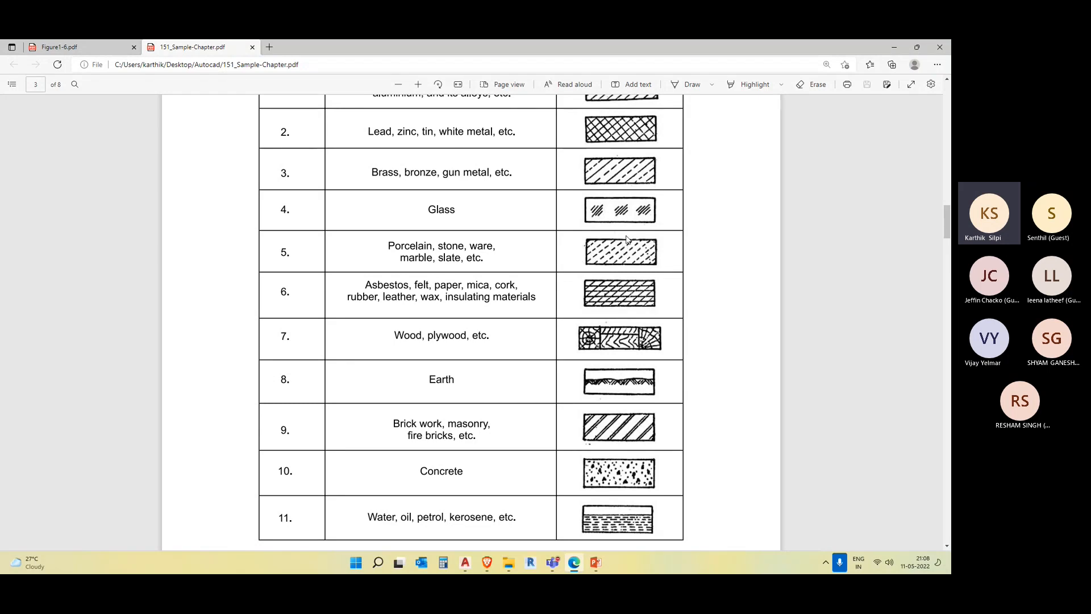
pyautogui.scroll(-1, 557, 287)
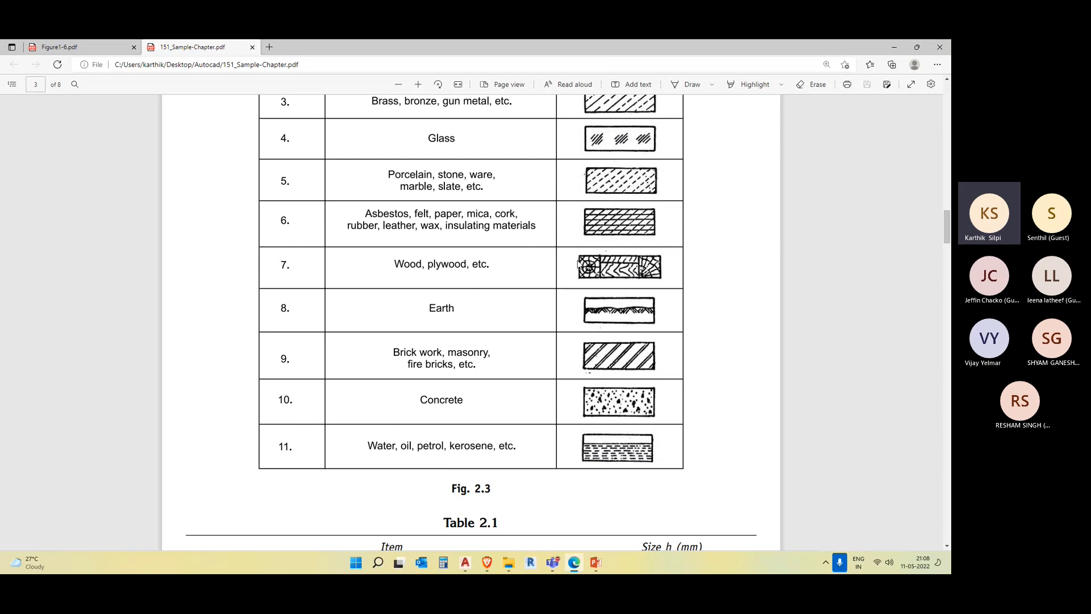
pyautogui.scroll(1, 624, 318)
pyautogui.scroll(-2, 624, 318)
pyautogui.scroll(3, 614, 327)
pyautogui.scroll(1, 605, 338)
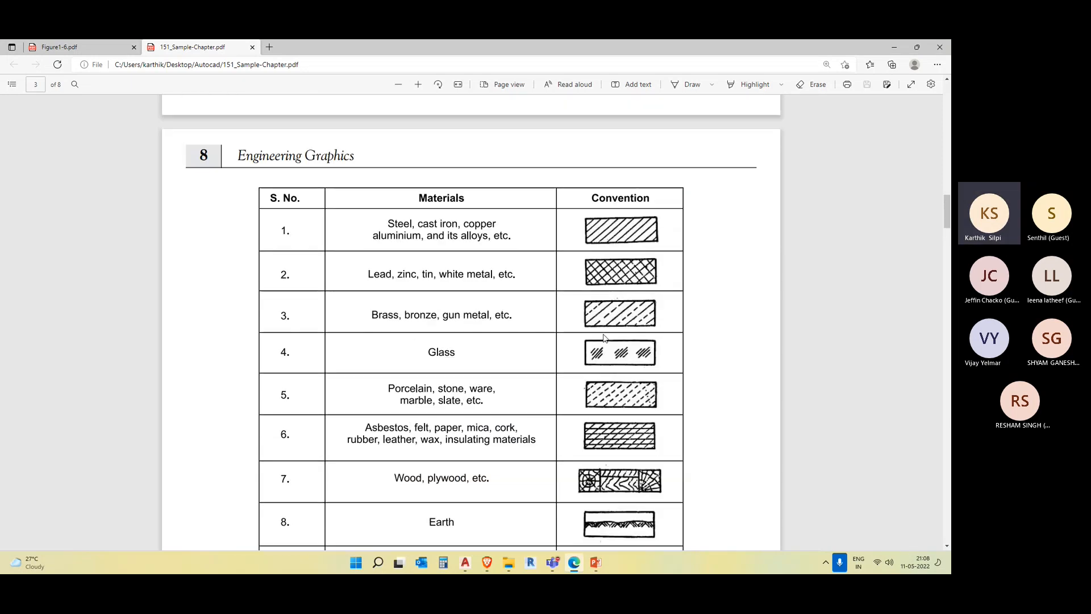
pyautogui.scroll(1, 604, 338)
pyautogui.scroll(-2, 604, 338)
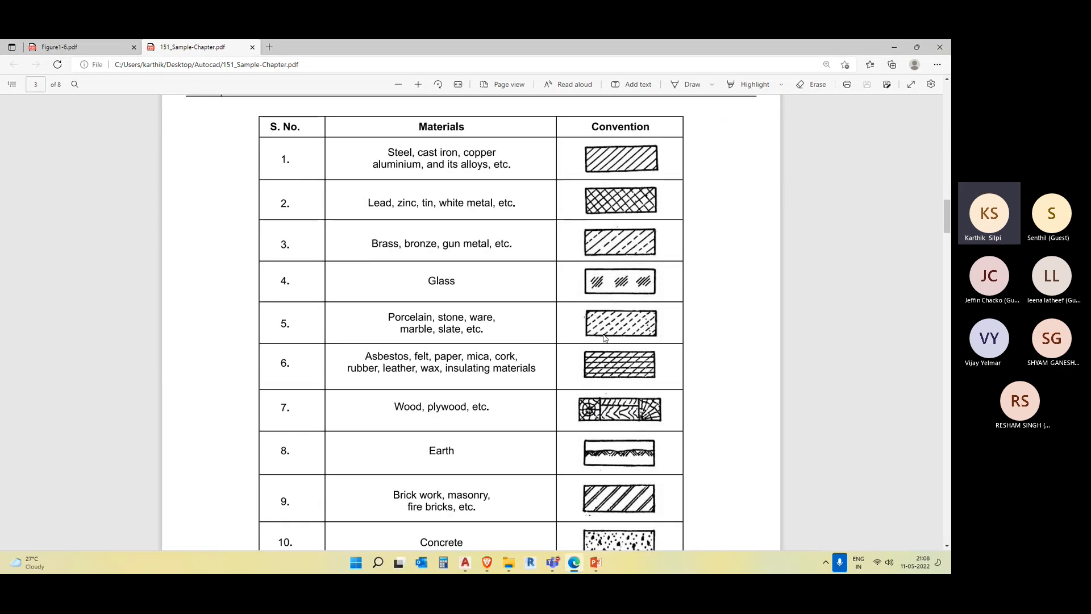
pyautogui.scroll(3, 605, 338)
pyautogui.scroll(20, 606, 338)
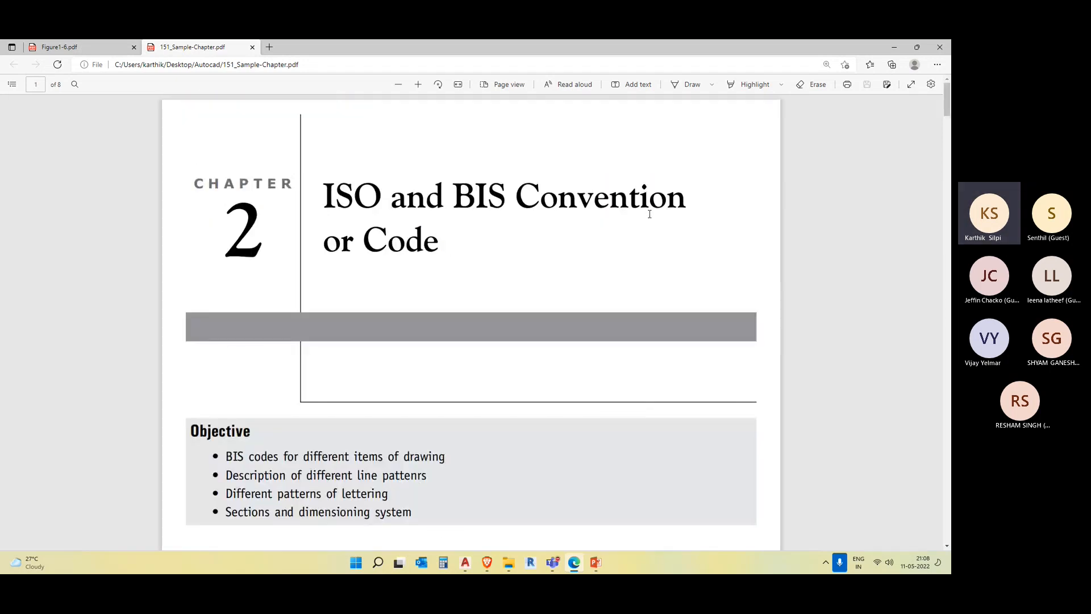
# Switch back to AutoCAD, delete the dash-dot rectangle and set the current linetype to ByLayer
pyautogui.click(894, 47)
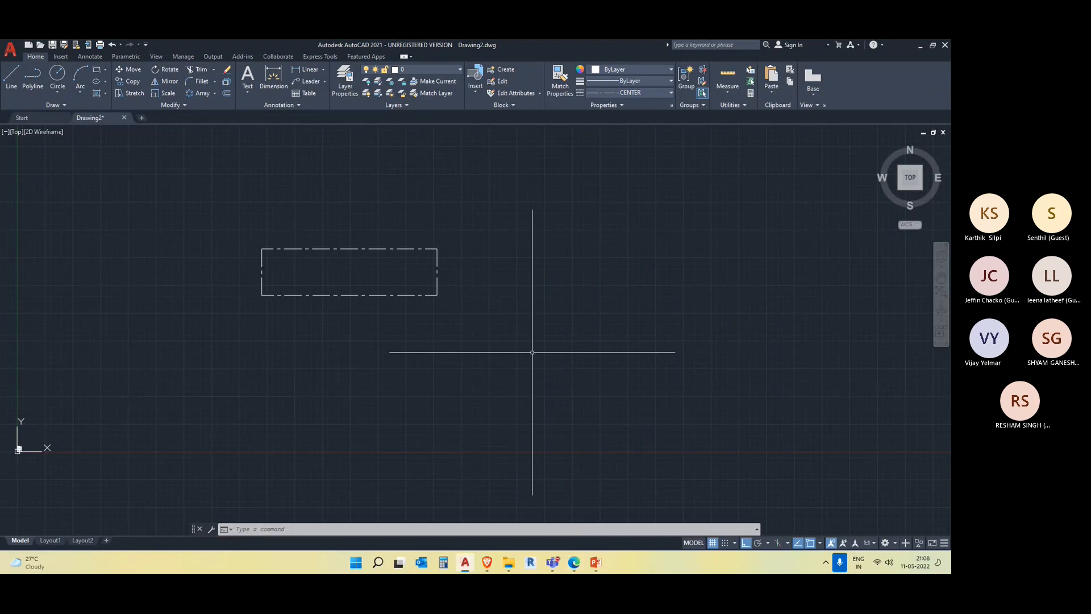
pyautogui.press('Delete')
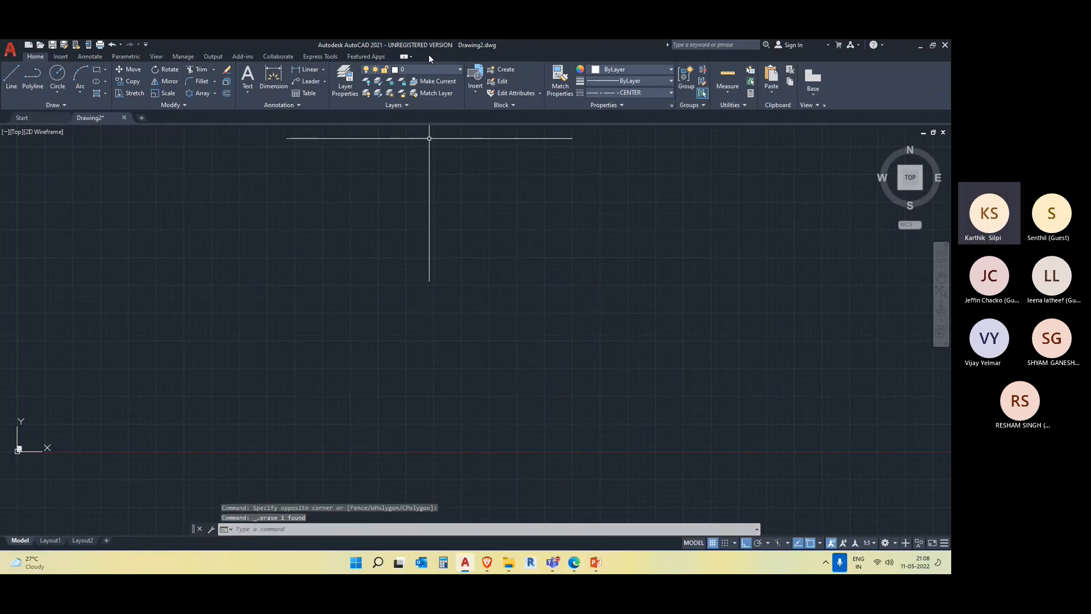
pyautogui.click(623, 71)
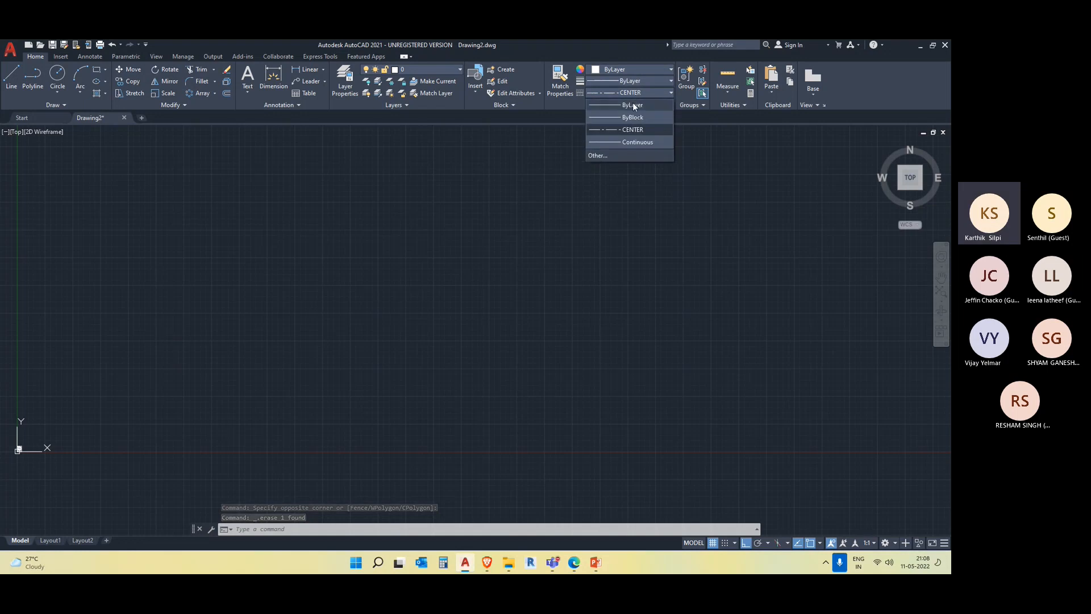
pyautogui.press('Escape')
# Draw three separate rectangles in the empty drawing area, with the largest at the upper left and the smallest below
pyautogui.write('rec')
pyautogui.press('Return')
pyautogui.click(229, 212)
pyautogui.click(344, 284)
pyautogui.press('Escape')
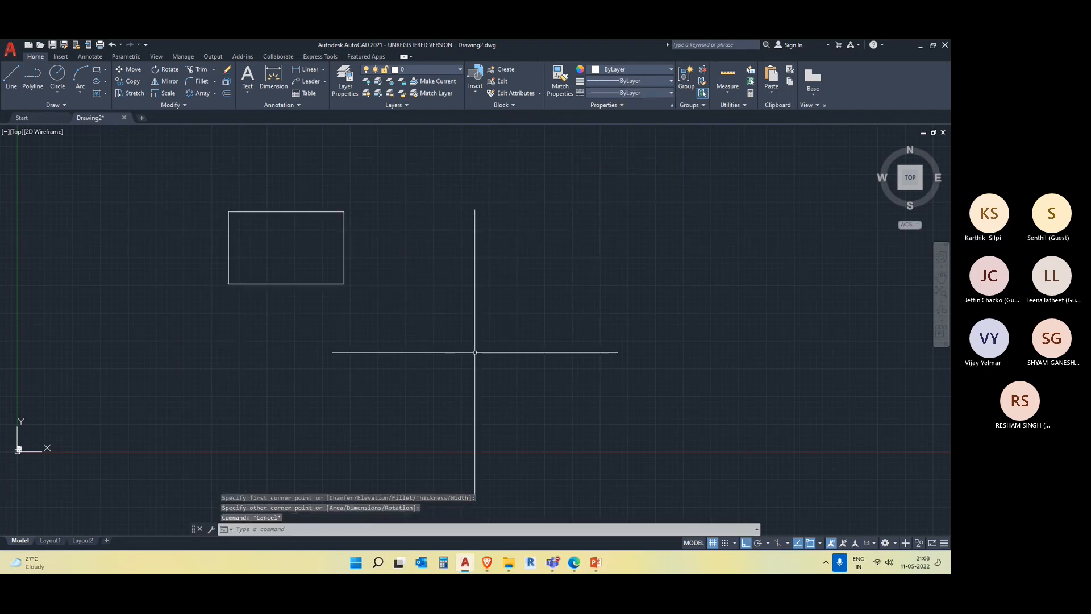
pyautogui.press('Return')
pyautogui.click(437, 261)
pyautogui.click(535, 315)
pyautogui.press('Return')
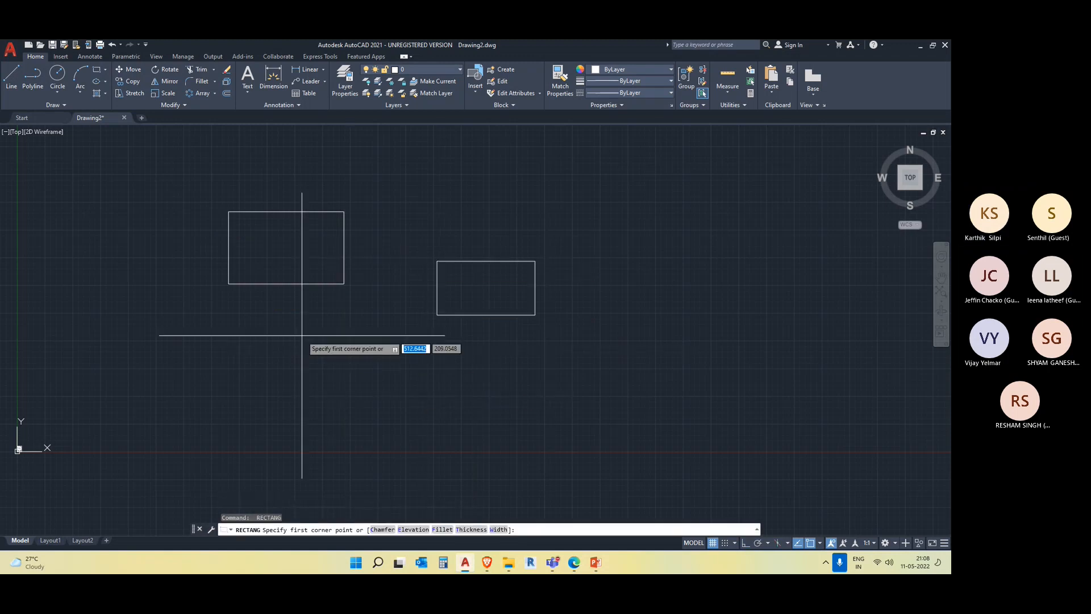
pyautogui.click(301, 335)
pyautogui.click(390, 386)
# Draw a small circle with a radius of about 28 near the centre of the largest rectangle
pyautogui.write('c')
pyautogui.press('Return')
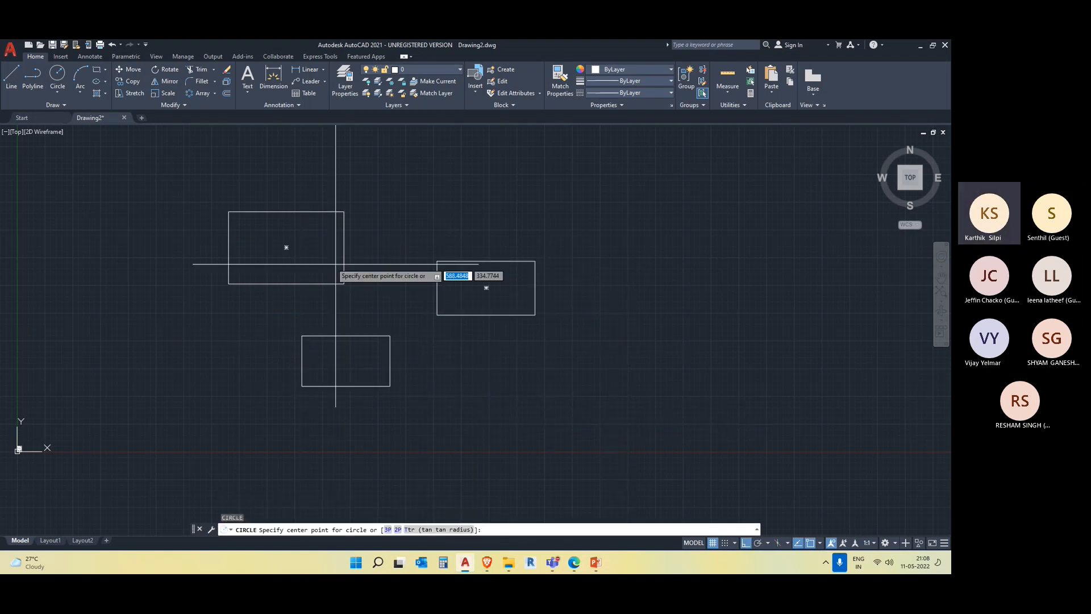
pyautogui.scroll(2, 290, 247)
pyautogui.click(280, 247)
pyautogui.click(306, 270)
pyautogui.press('Return')
pyautogui.click(597, 307)
pyautogui.press('Escape')
# Draw a separate circle with a radius of about 59 between the two upper rectangles, outside both
pyautogui.press('Return')
pyautogui.click(473, 222)
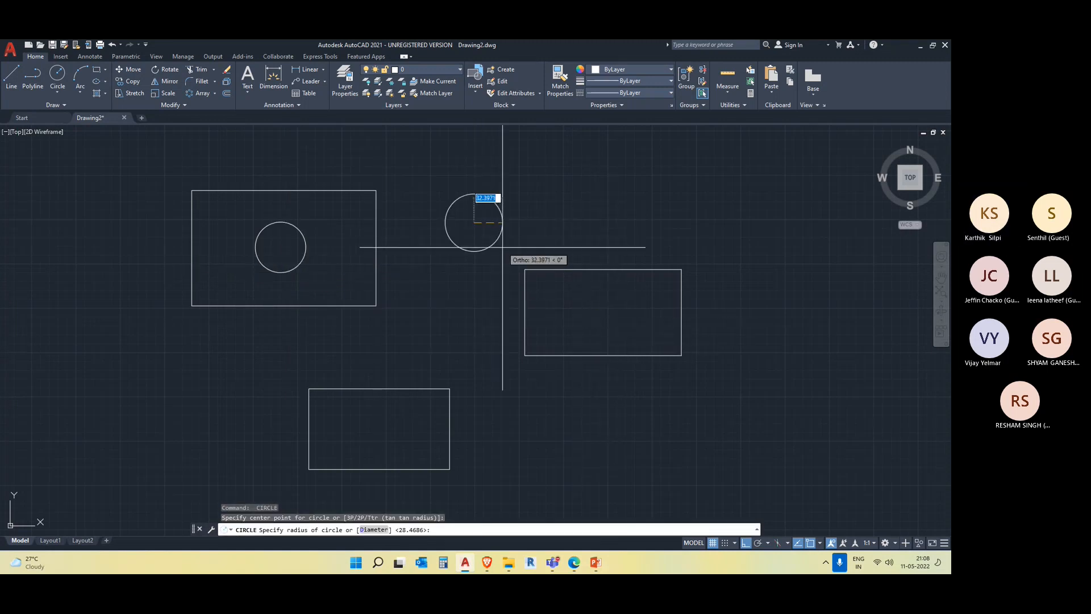
pyautogui.click(499, 275)
pyautogui.moveTo(507, 400); pyautogui.dragTo(519, 343, button='middle')
pyautogui.press('Return')
pyautogui.click(540, 359)
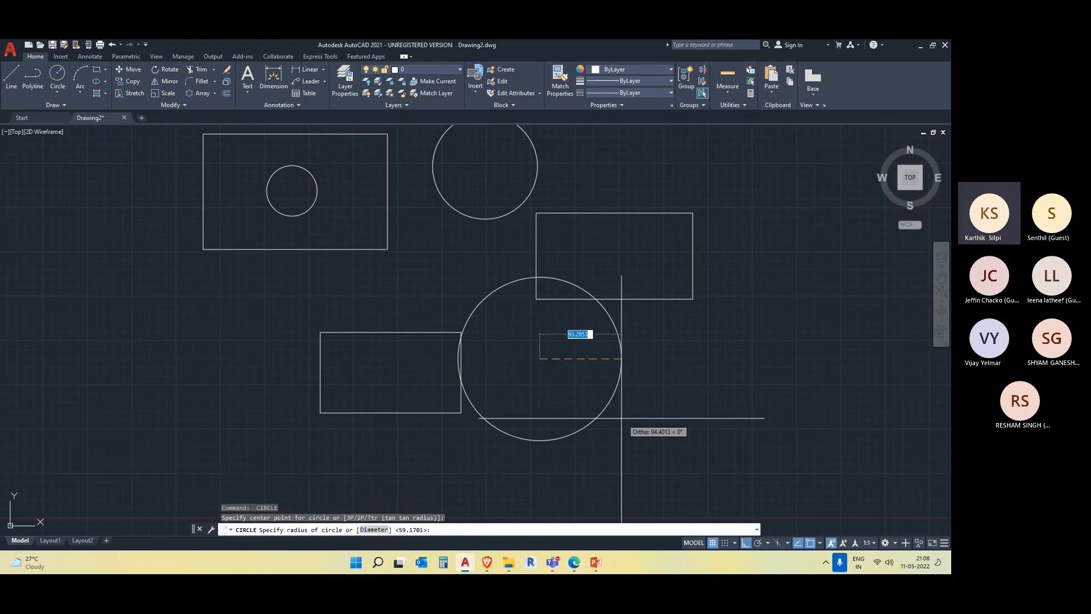
pyautogui.press('Escape')
# Draw a larger circle centred just above the lowest rectangle so that it overlaps the rectangle's upper part
pyautogui.press('Return')
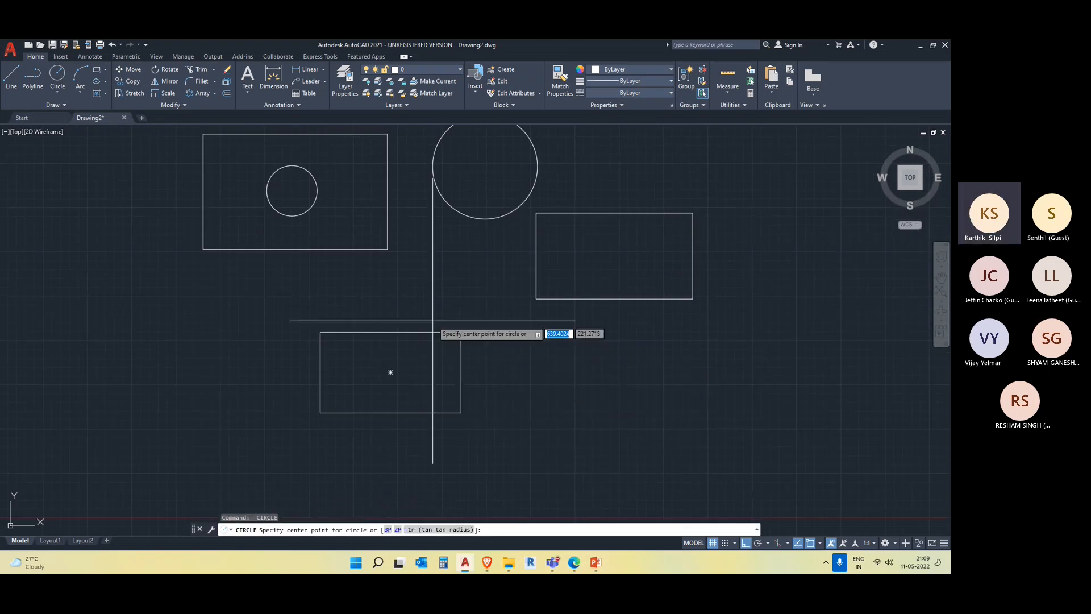
pyautogui.click(432, 306)
pyautogui.click(474, 358)
pyautogui.moveTo(729, 412); pyautogui.dragTo(742, 429, button='middle')
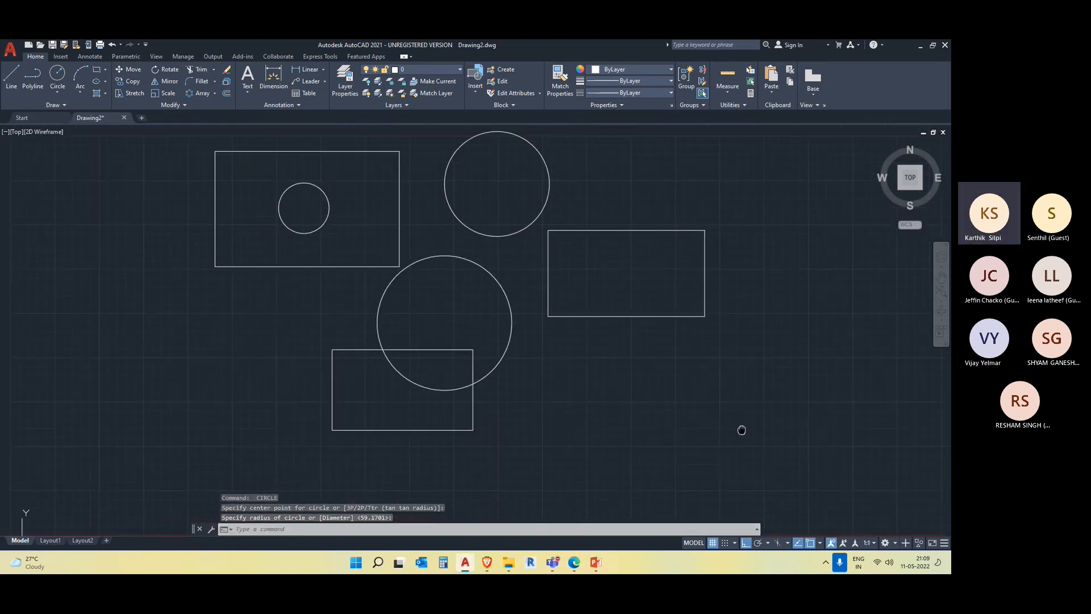
pyautogui.moveTo(336, 317); pyautogui.dragTo(401, 398, button='middle')
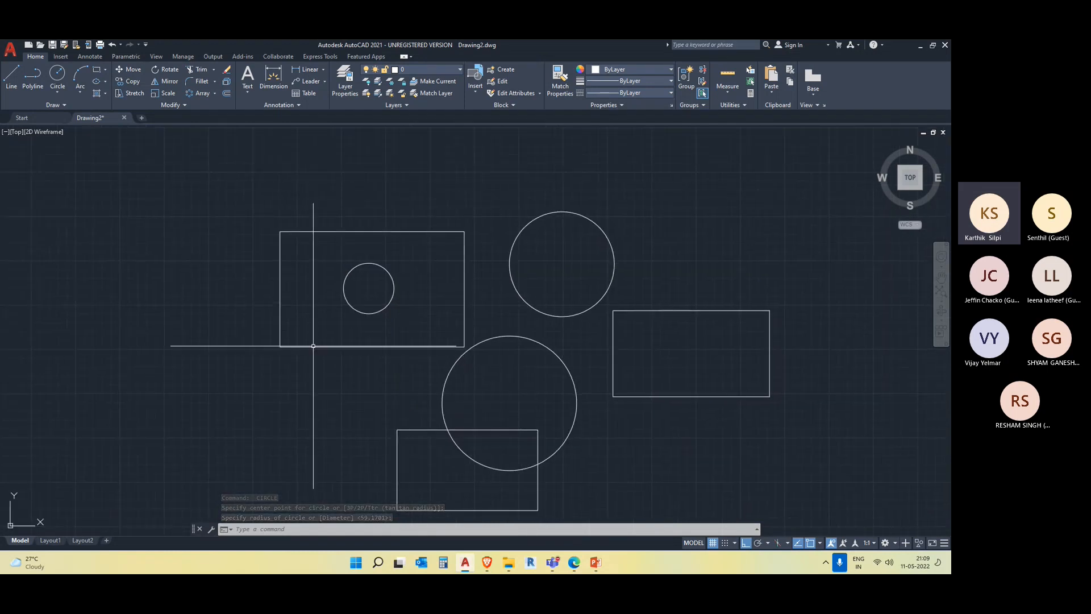
pyautogui.moveTo(525, 408); pyautogui.dragTo(297, 312, button='middle')
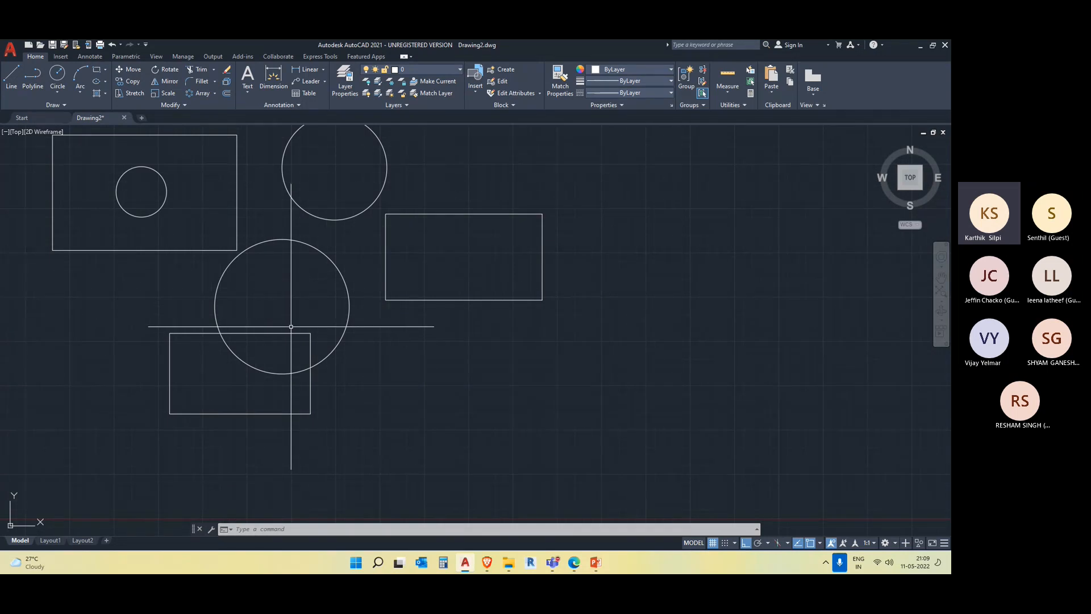
pyautogui.moveTo(291, 327); pyautogui.dragTo(269, 354, button='middle')
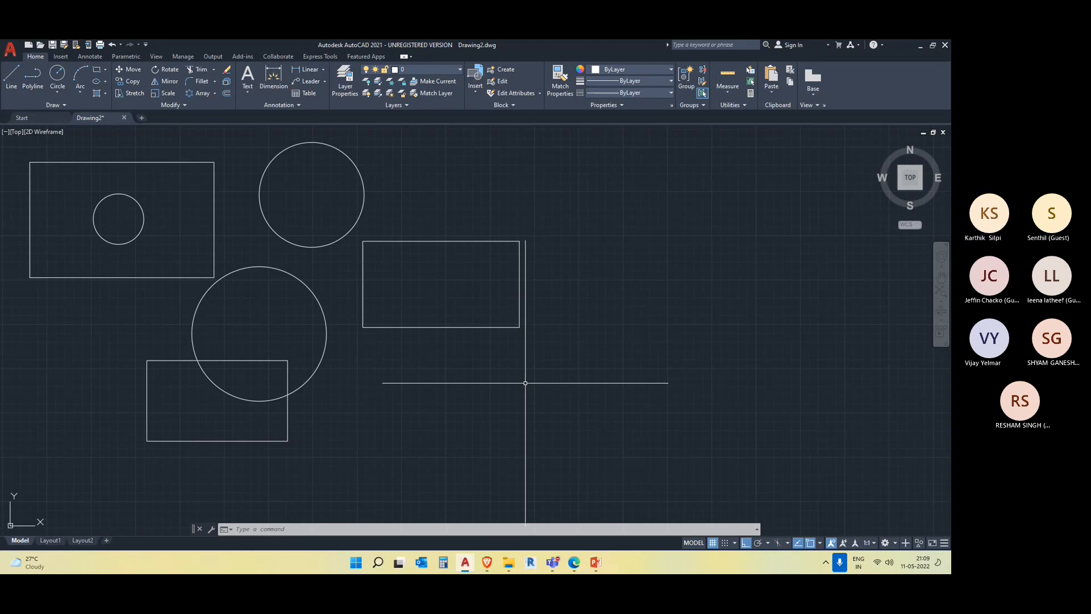
pyautogui.scroll(2, 380, 395)
pyautogui.moveTo(381, 394); pyautogui.dragTo(402, 395, button='middle')
pyautogui.scroll(-4, 381, 285)
pyautogui.moveTo(526, 290); pyautogui.dragTo(491, 338, button='middle')
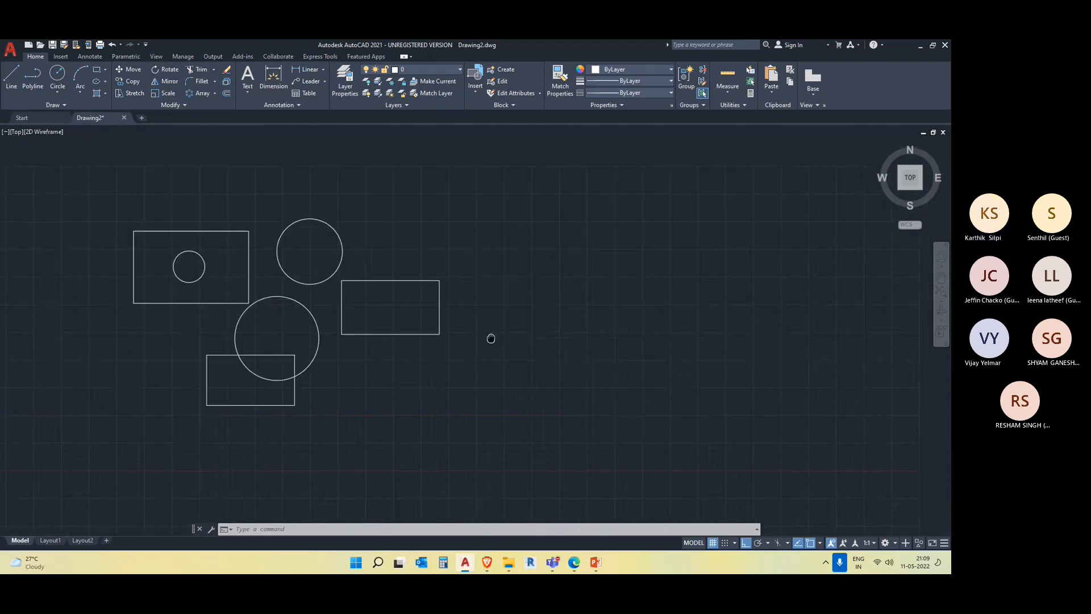
pyautogui.moveTo(477, 235); pyautogui.dragTo(499, 241, button='middle')
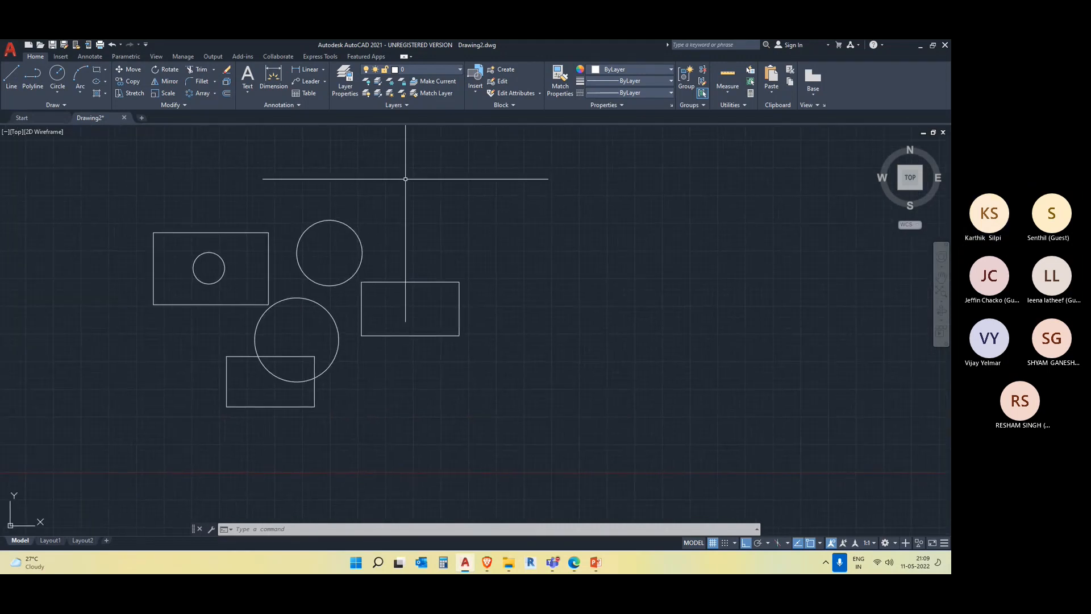
pyautogui.moveTo(565, 224); pyautogui.dragTo(594, 233, button='middle')
pyautogui.moveTo(452, 210); pyautogui.dragTo(464, 204, button='middle')
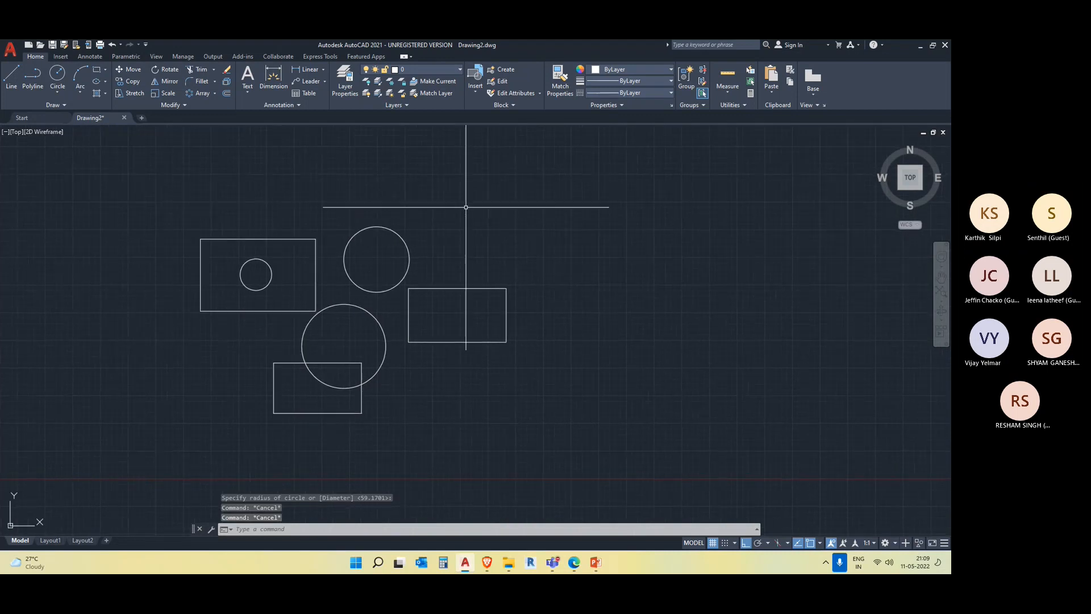
pyautogui.moveTo(467, 153); pyautogui.dragTo(486, 140, button='middle')
pyautogui.moveTo(516, 200)
pyautogui.mouseDown(button='middle')
pyautogui.moveTo(494, 202)
pyautogui.moveTo(532, 210)
pyautogui.mouseUp(button='middle')
pyautogui.moveTo(446, 309); pyautogui.dragTo(496, 290, button='middle')
pyautogui.moveTo(372, 311); pyautogui.dragTo(444, 294, button='middle')
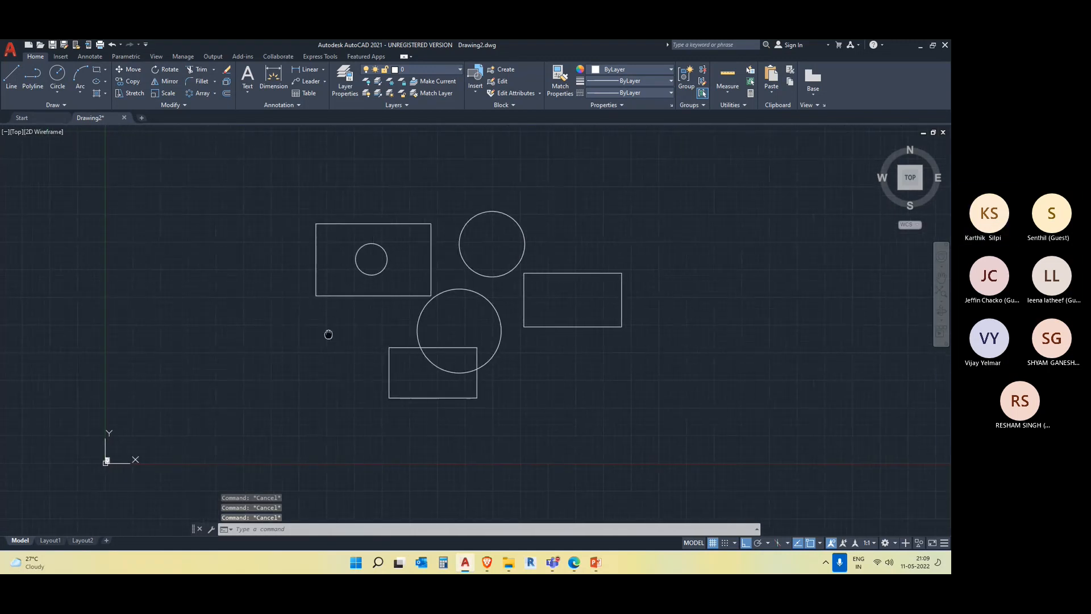
pyautogui.moveTo(343, 334); pyautogui.dragTo(328, 334, button='middle')
pyautogui.moveTo(622, 385); pyautogui.dragTo(580, 395, button='middle')
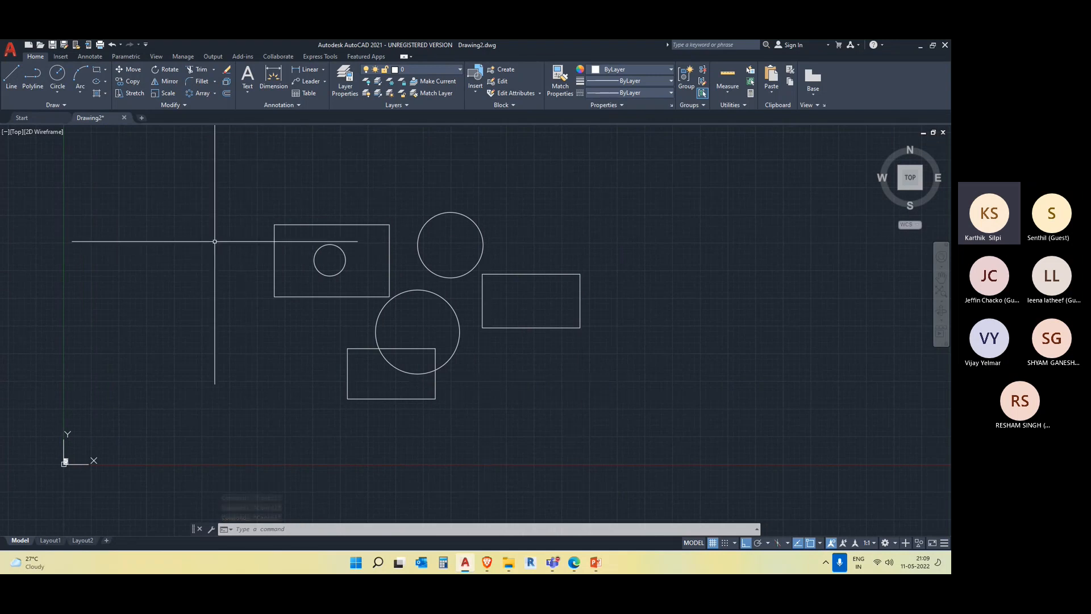
# Hatch the rectangle to the right of the circles, using object selection to define its boundary
pyautogui.click(105, 95)
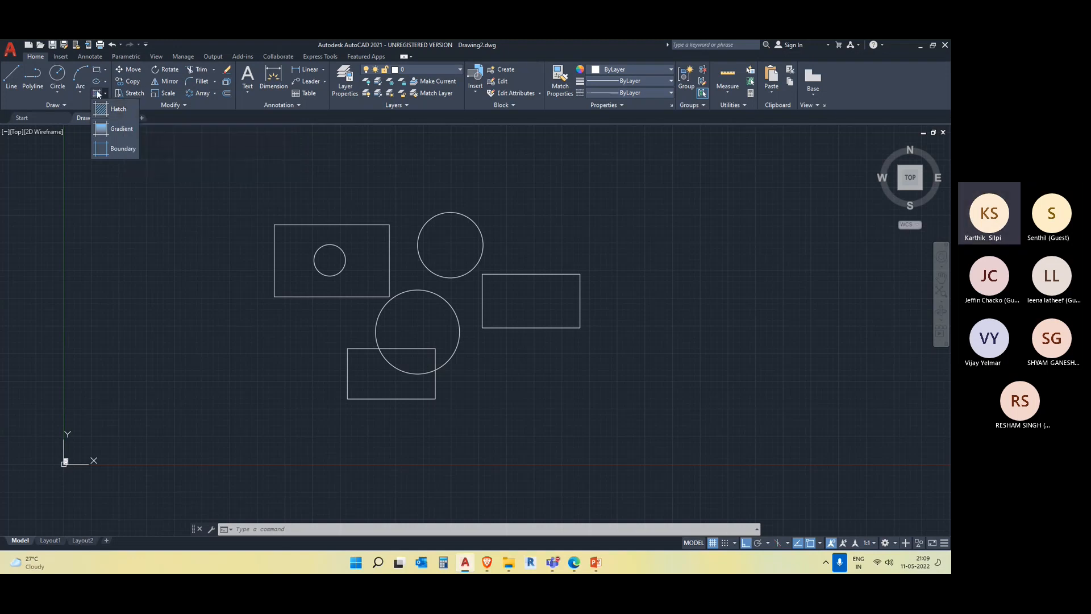
pyautogui.click(106, 108)
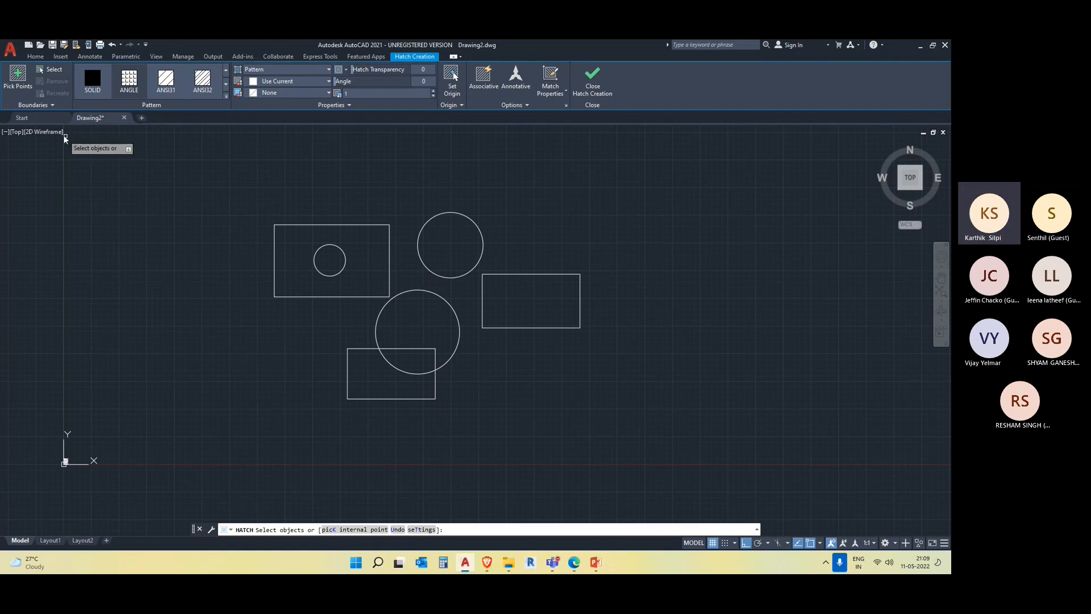
pyautogui.click(54, 72)
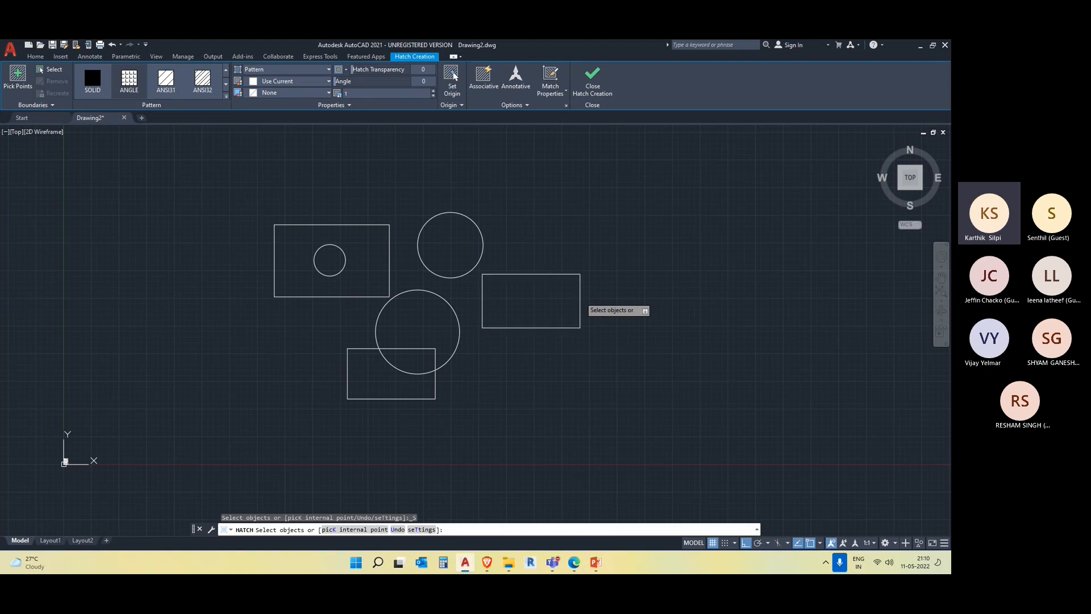
pyautogui.click(580, 296)
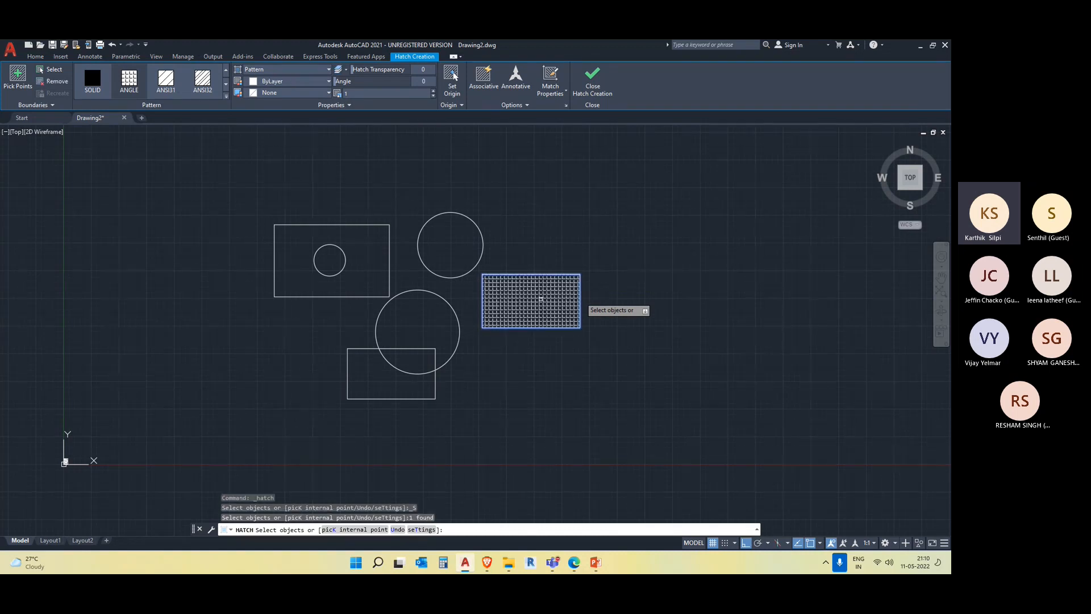
pyautogui.click(595, 88)
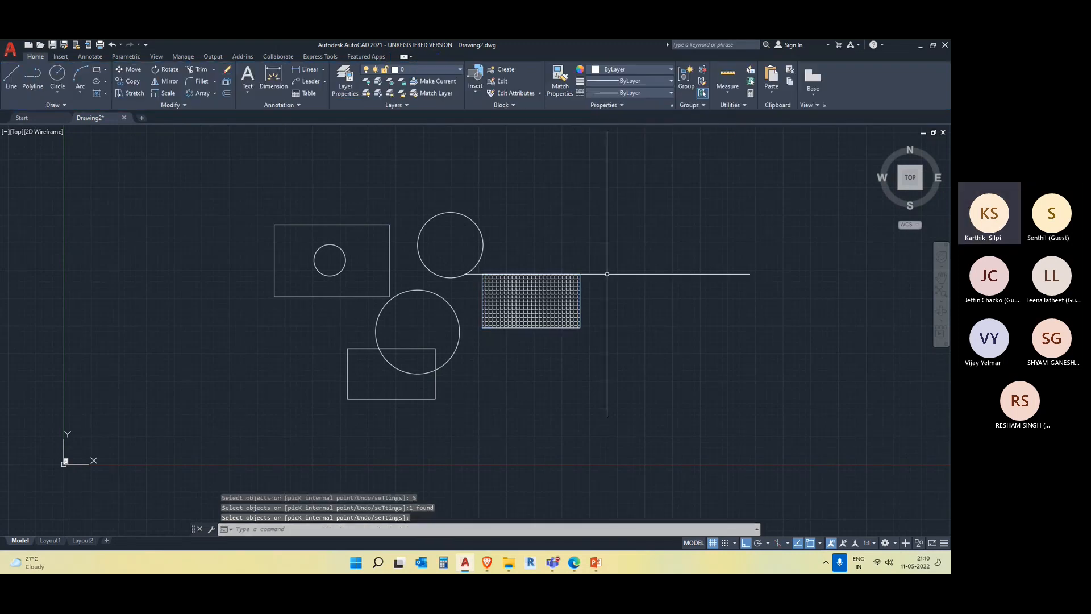
# Draw an outline about 227 by 154 from separate lines above the hatched rectangle, leaving a small gap at its upper-right corner
pyautogui.moveTo(639, 239); pyautogui.dragTo(647, 266, button='middle')
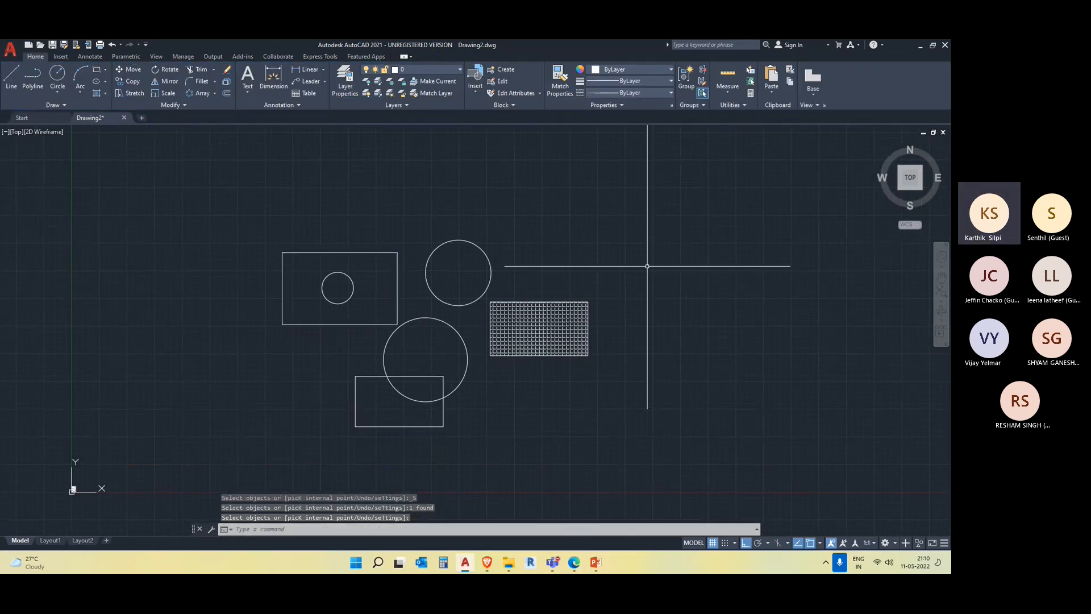
pyautogui.moveTo(647, 266); pyautogui.dragTo(649, 296, button='middle')
pyautogui.write('l')
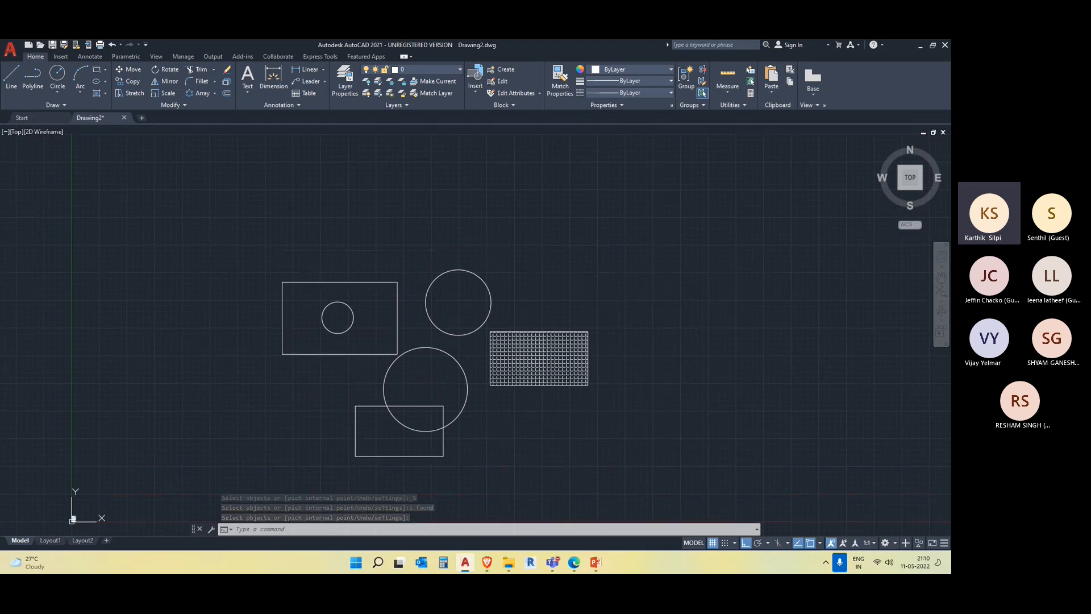
pyautogui.press('Return')
pyautogui.click(675, 212)
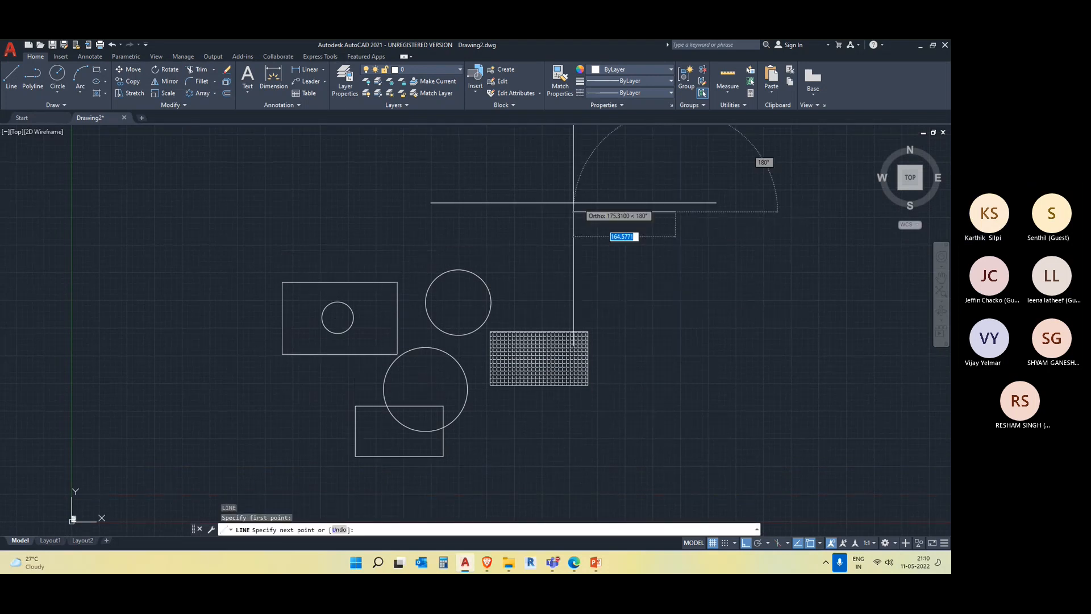
pyautogui.click(561, 212)
pyautogui.click(560, 297)
pyautogui.click(687, 297)
pyautogui.scroll(2, 677, 259)
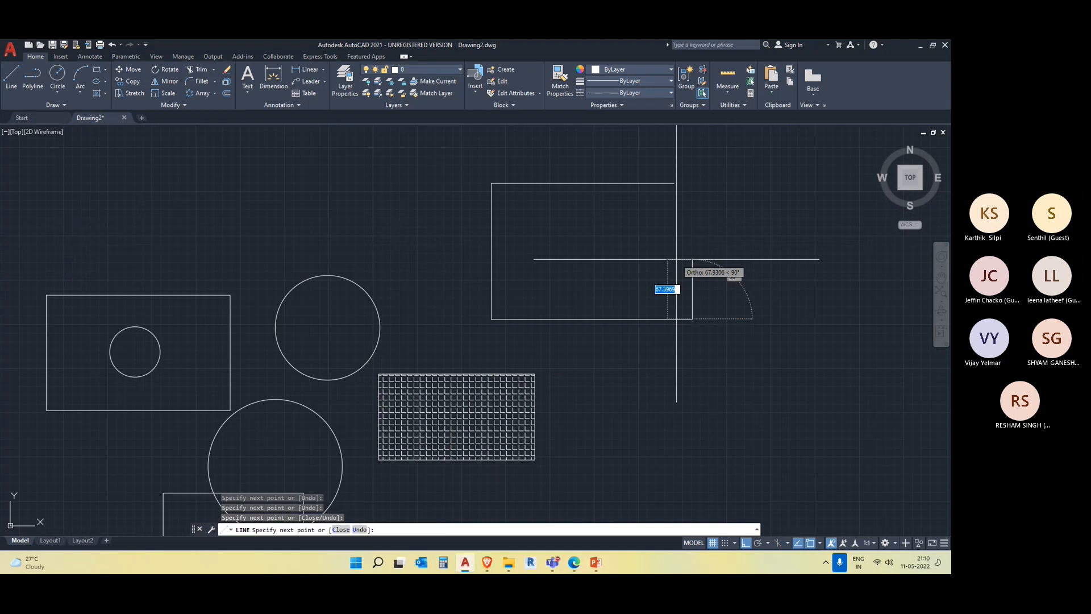
pyautogui.scroll(-2, 703, 167)
pyautogui.scroll(3, 703, 167)
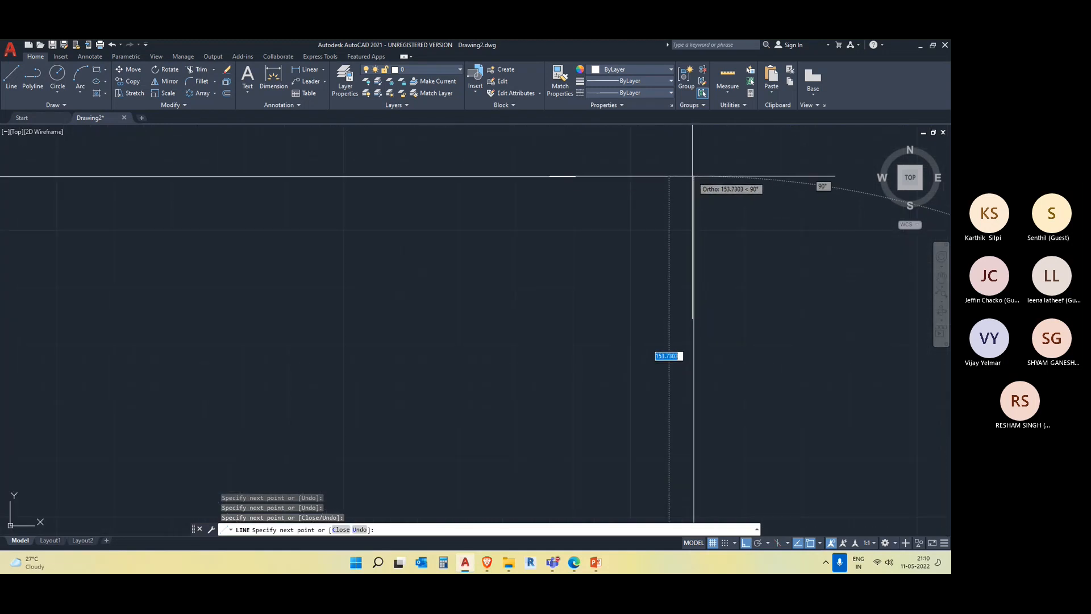
pyautogui.press('Escape')
pyautogui.scroll(-4, 695, 293)
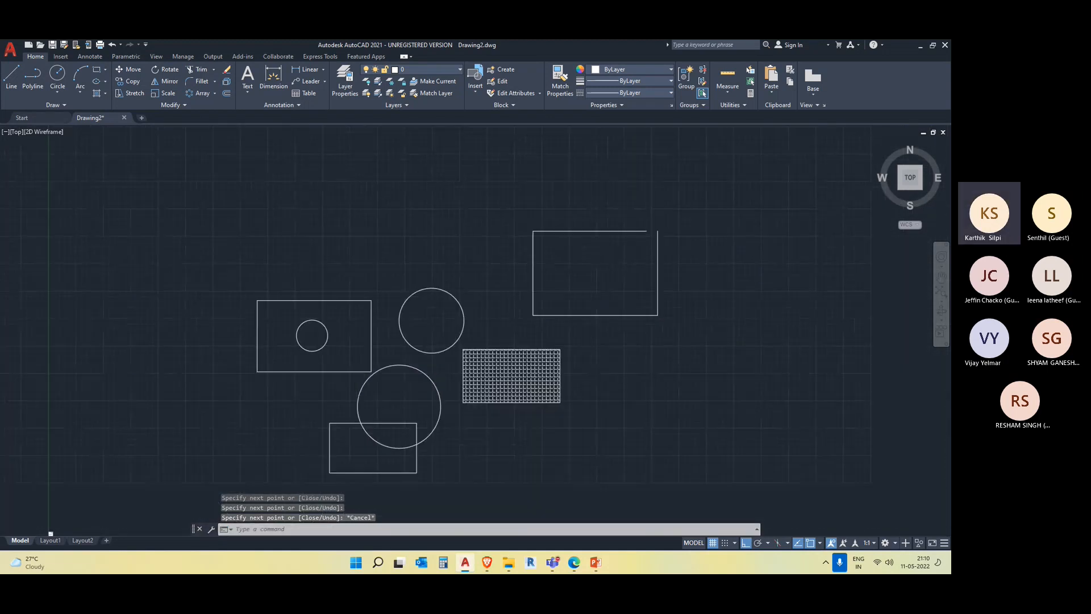
# Stretch the open end of the outline's top line across to its right vertical line
pyautogui.scroll(8, 682, 244)
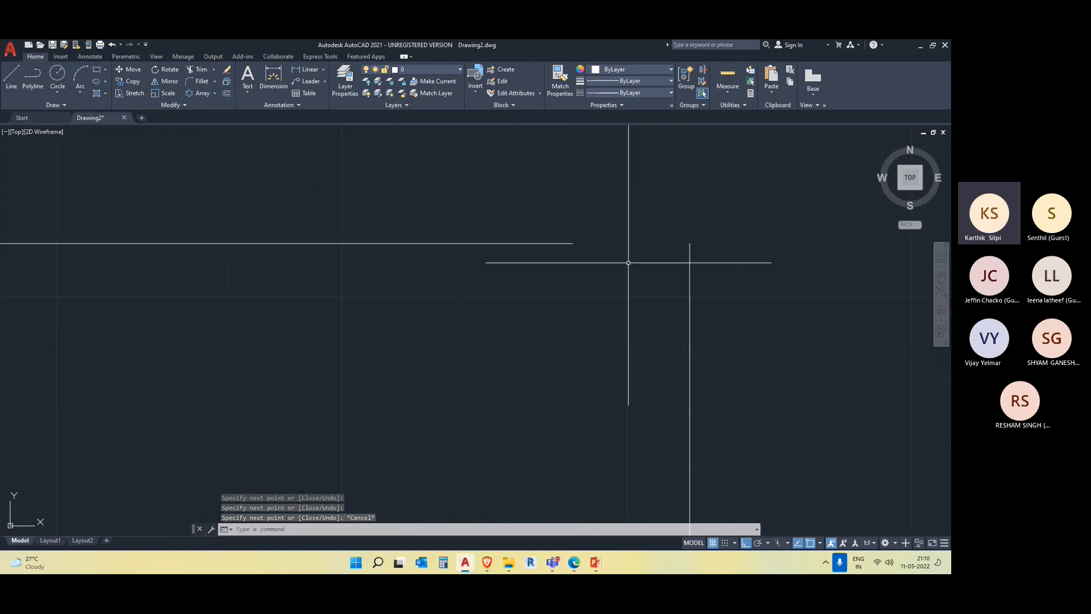
pyautogui.click(547, 251)
pyautogui.click(537, 242)
pyautogui.click(572, 243)
pyautogui.scroll(5, 702, 244)
pyautogui.scroll(4, 702, 244)
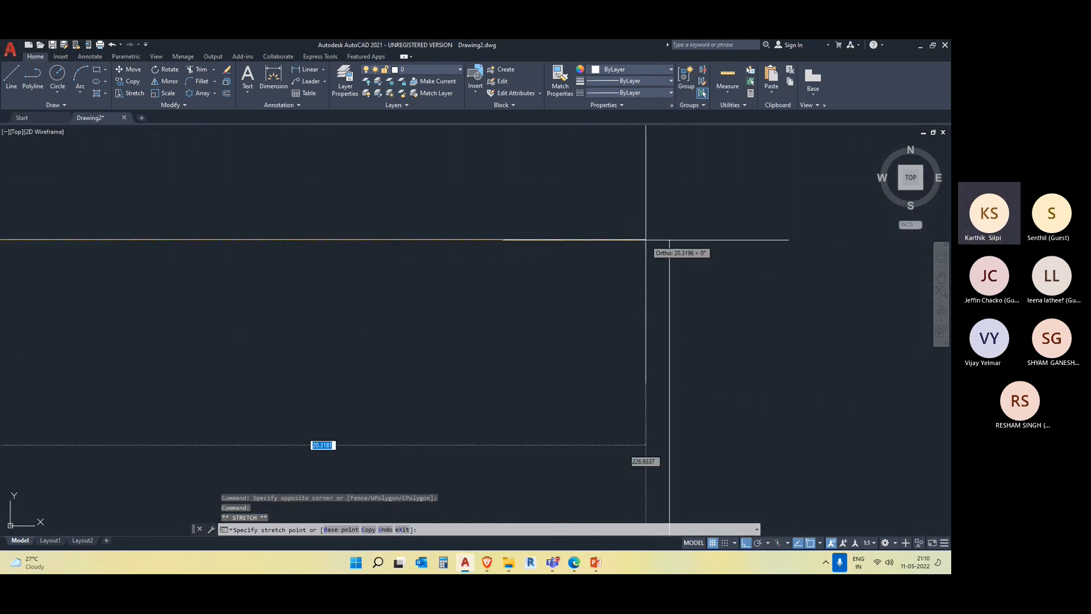
pyautogui.click(701, 237)
pyautogui.press('Escape')
pyautogui.scroll(7, 712, 238)
pyautogui.scroll(-7, 599, 301)
pyautogui.scroll(-7, 690, 401)
pyautogui.scroll(-8, 690, 402)
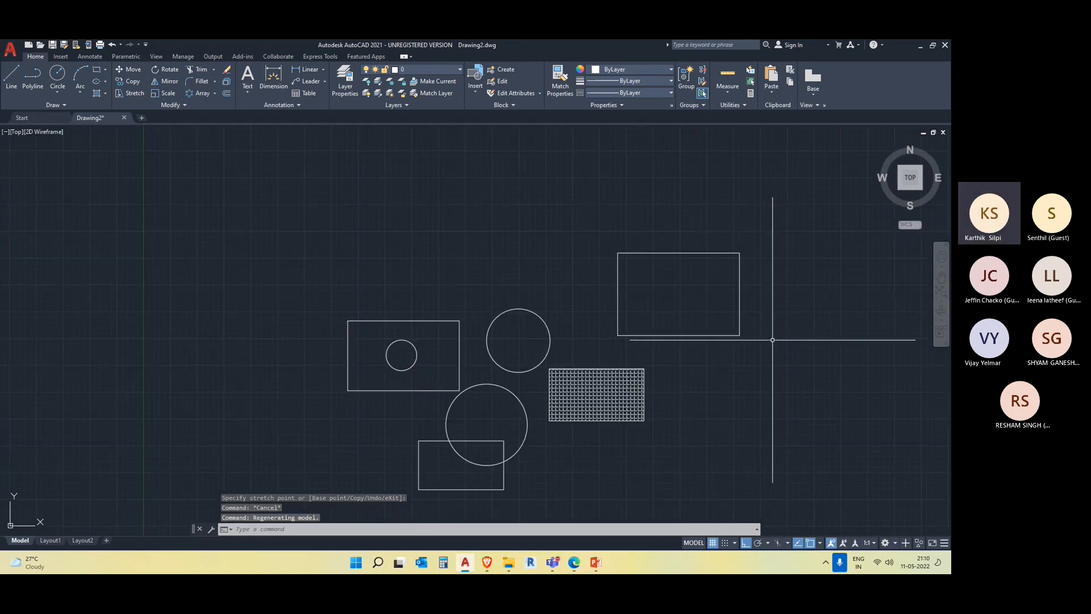
pyautogui.moveTo(732, 342); pyautogui.dragTo(672, 346, button='middle')
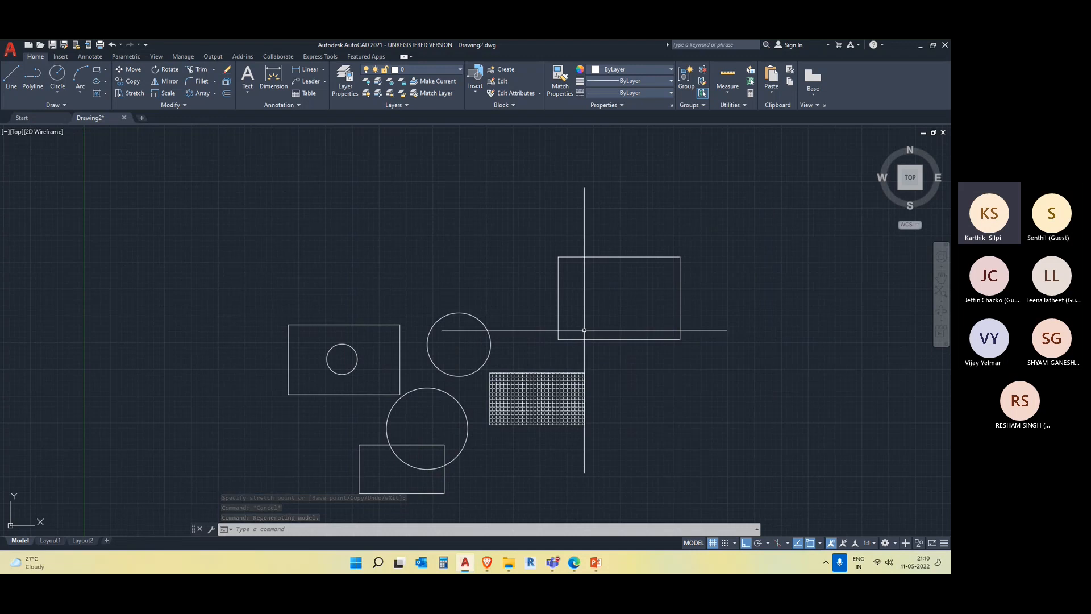
# Try to hatch the line-built rectangle by selecting its edges one by one as boundary objects
pyautogui.click(106, 93)
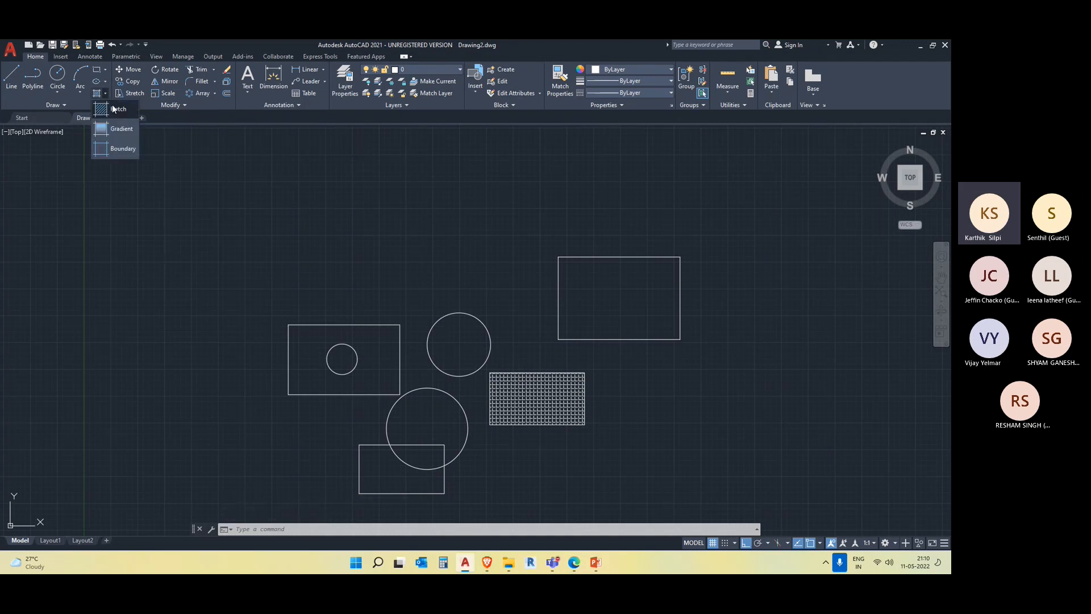
pyautogui.click(125, 113)
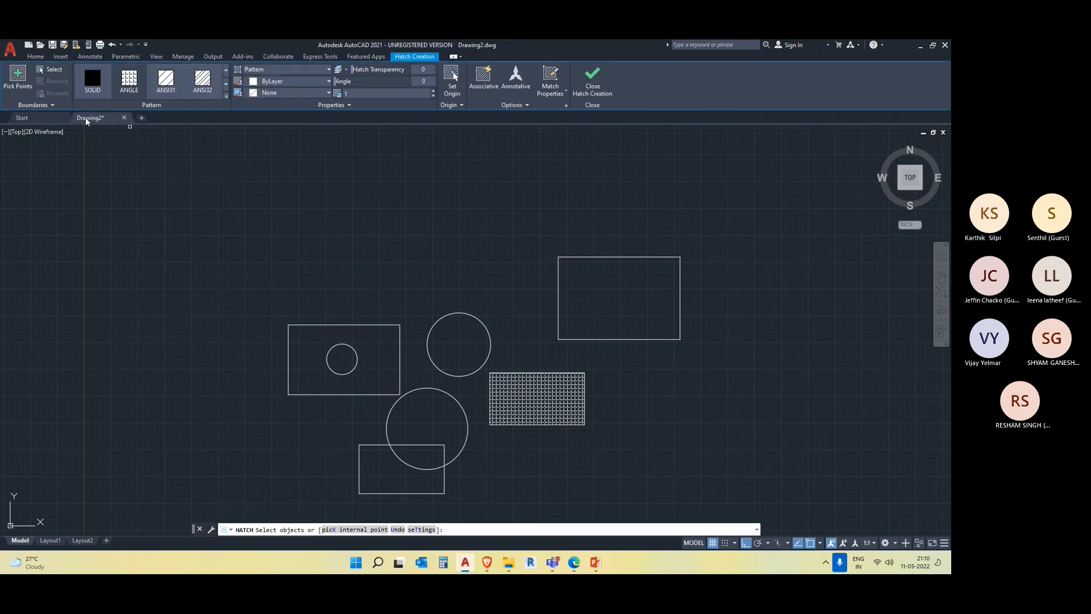
pyautogui.click(50, 70)
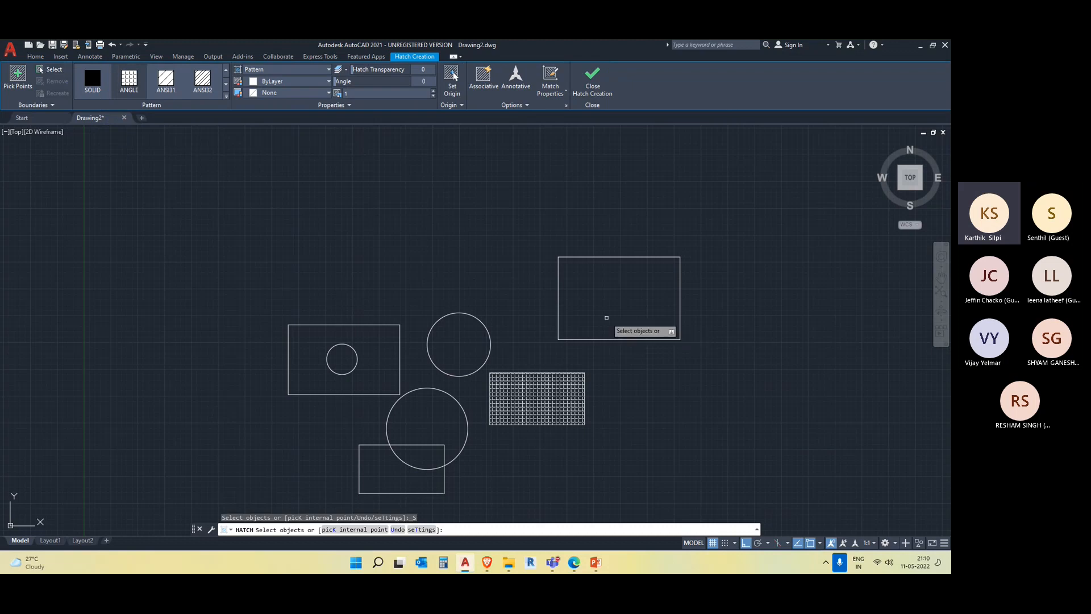
pyautogui.click(599, 294)
pyautogui.click(597, 299)
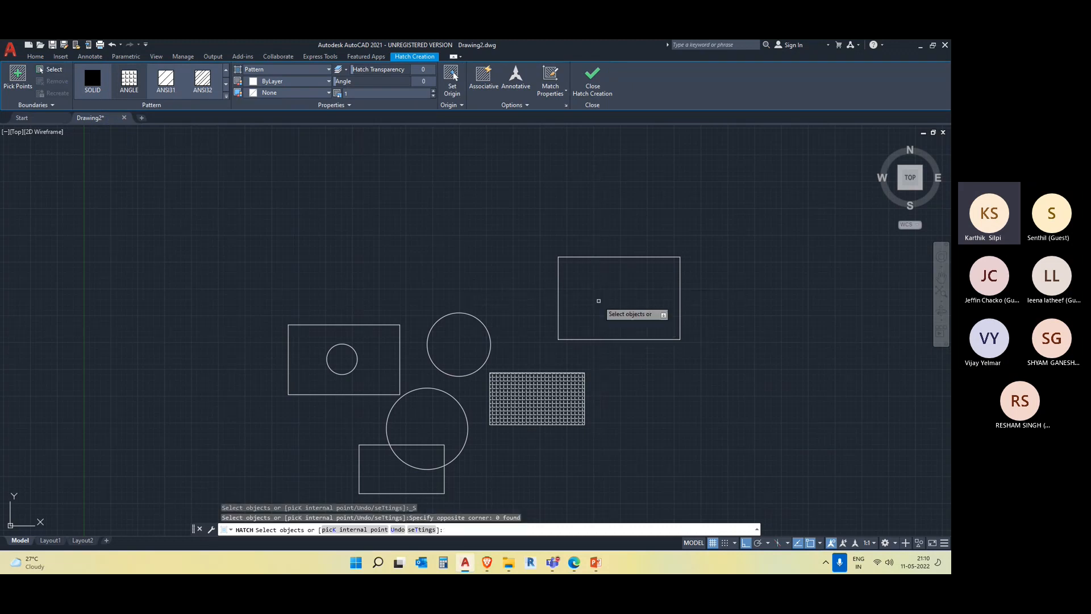
pyautogui.click(599, 258)
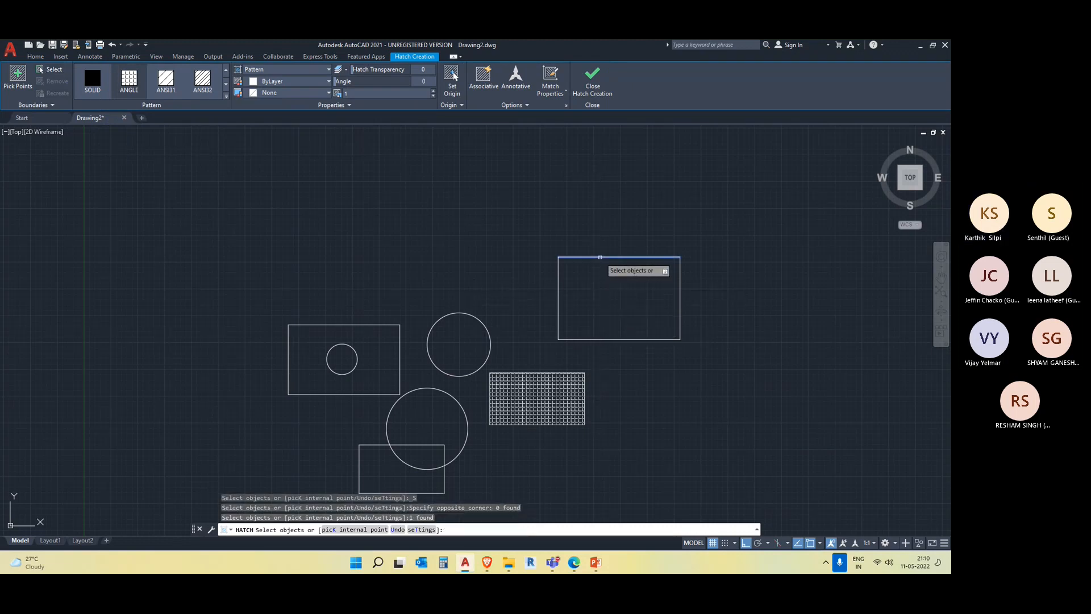
pyautogui.click(562, 312)
pyautogui.click(569, 318)
pyautogui.click(570, 320)
pyautogui.click(628, 275)
pyautogui.click(625, 333)
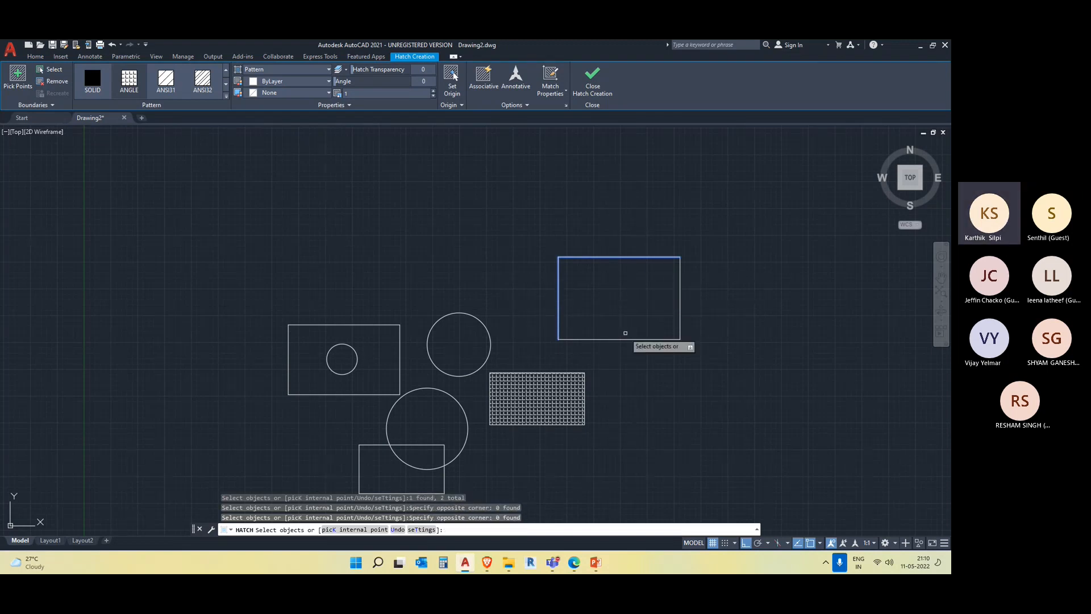
pyautogui.press('Escape')
# Stretch the top and right lines of the line-built rectangle slightly past their shared corner so that they cross
pyautogui.scroll(4, 691, 281)
pyautogui.scroll(5, 670, 223)
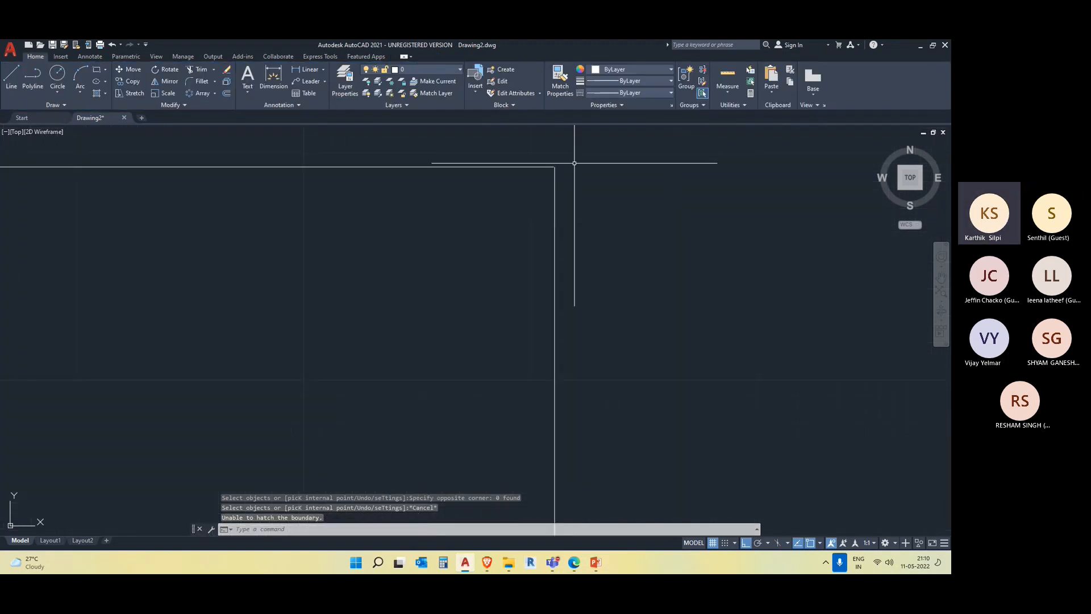
pyautogui.scroll(-3, 418, 241)
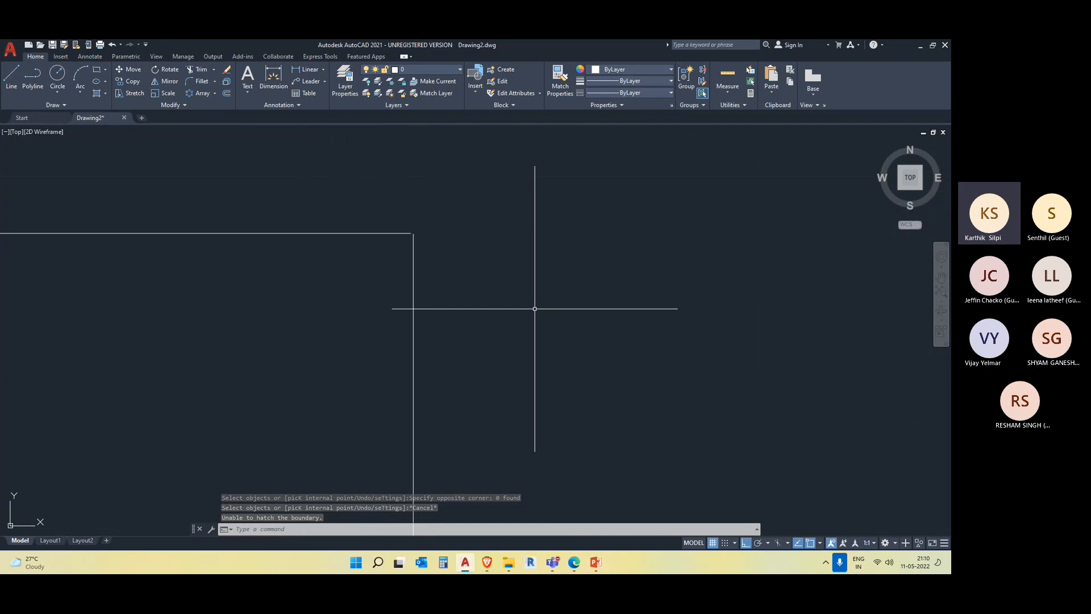
pyautogui.scroll(-4, 575, 386)
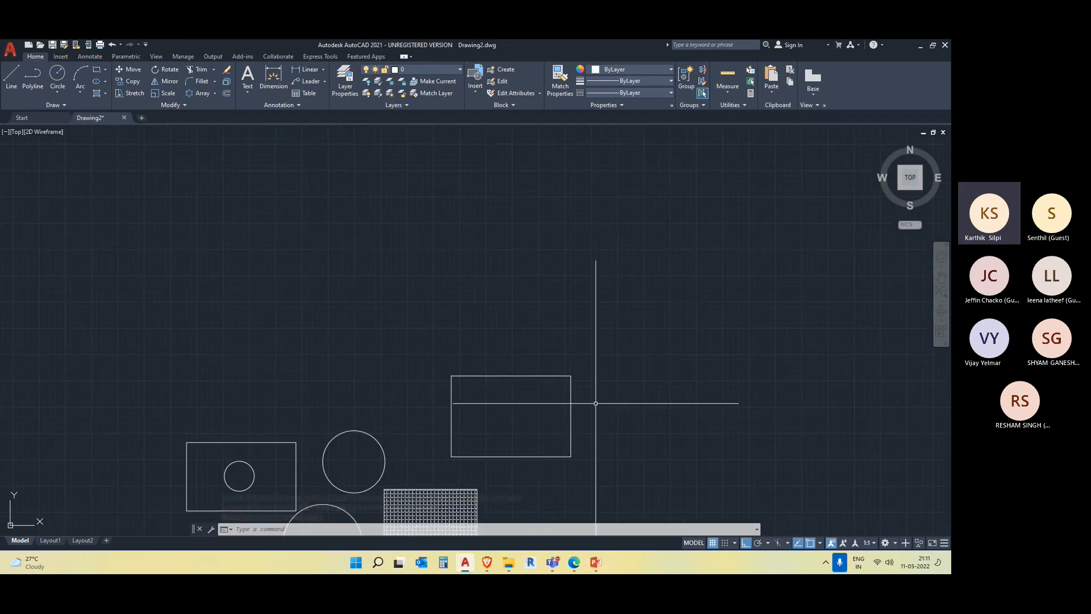
pyautogui.scroll(4, 614, 302)
pyautogui.click(597, 339)
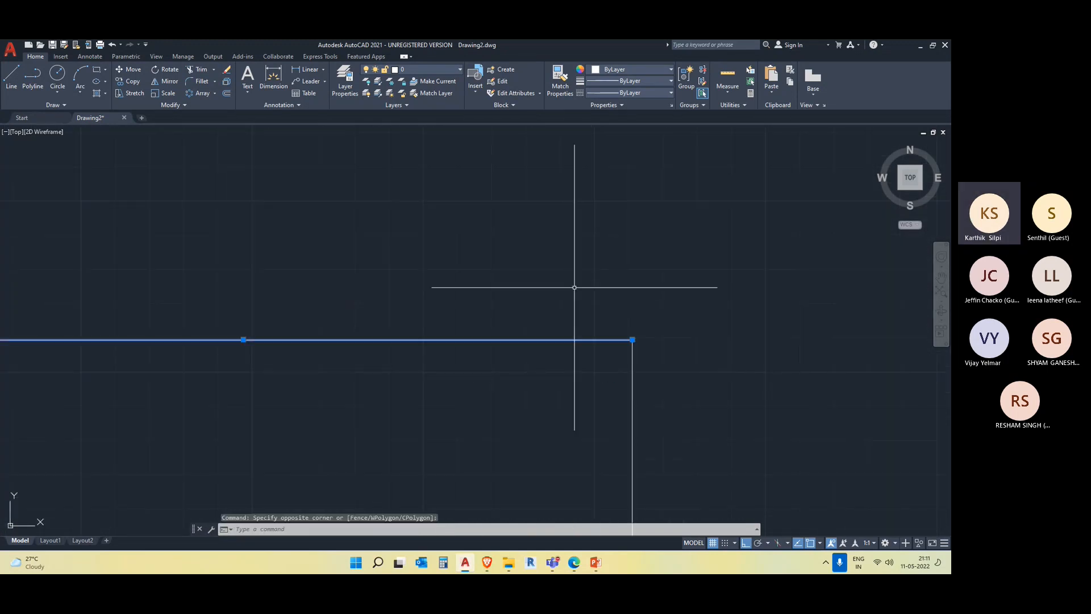
pyautogui.click(670, 341)
pyautogui.click(632, 339)
pyautogui.press('Escape')
pyautogui.press('Escape')
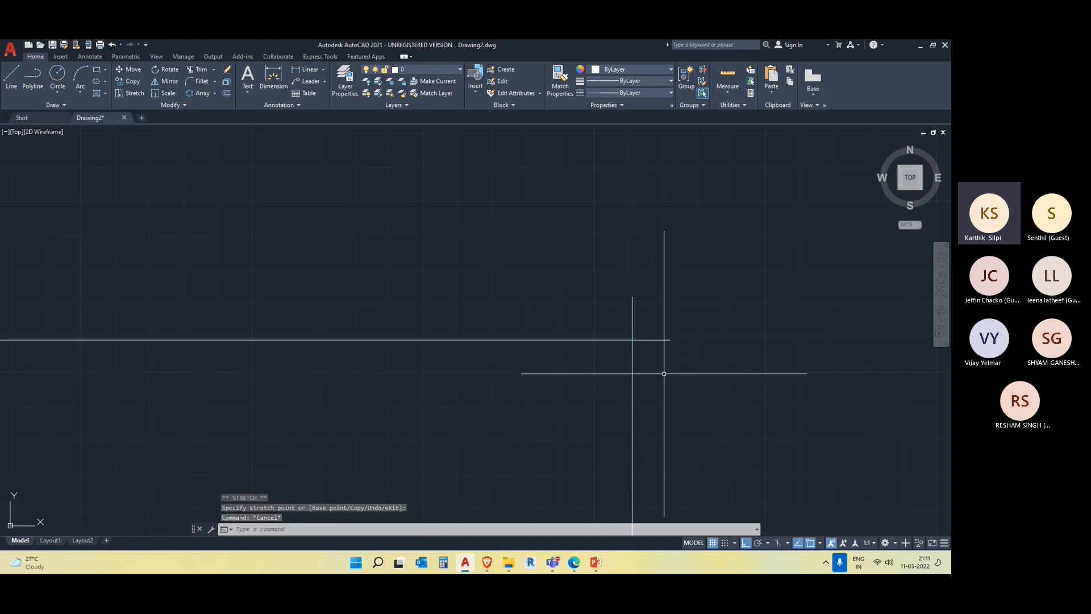
# Trim both overhanging line ends at the upper-right corner of the line-built rectangle
pyautogui.write('tr')
pyautogui.press('Return')
pyautogui.click(659, 339)
pyautogui.click(603, 316)
pyautogui.press('Return')
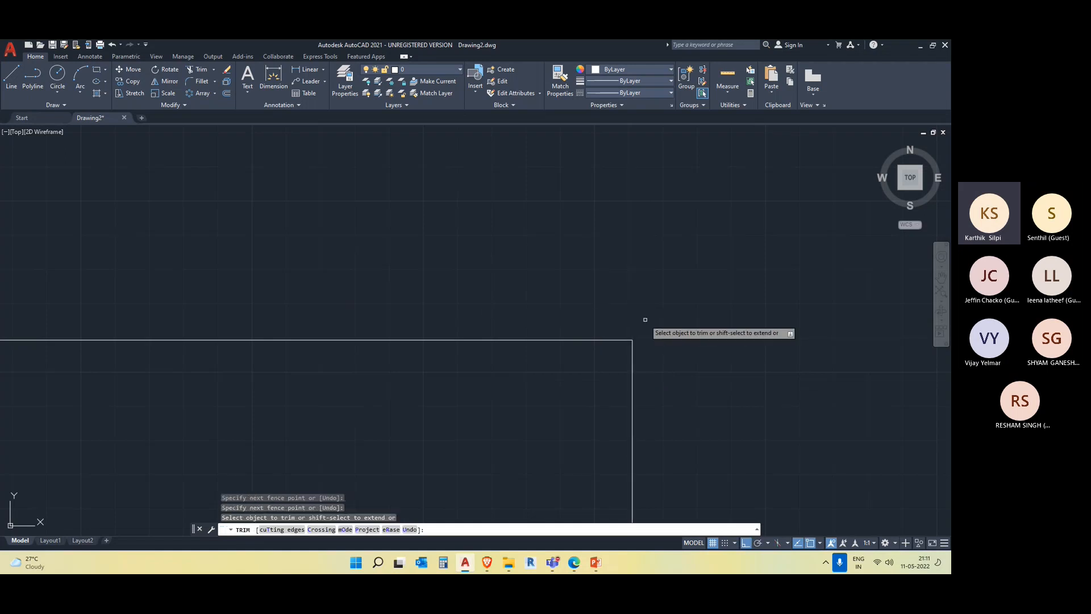
pyautogui.scroll(-6, 645, 319)
pyautogui.press('Escape')
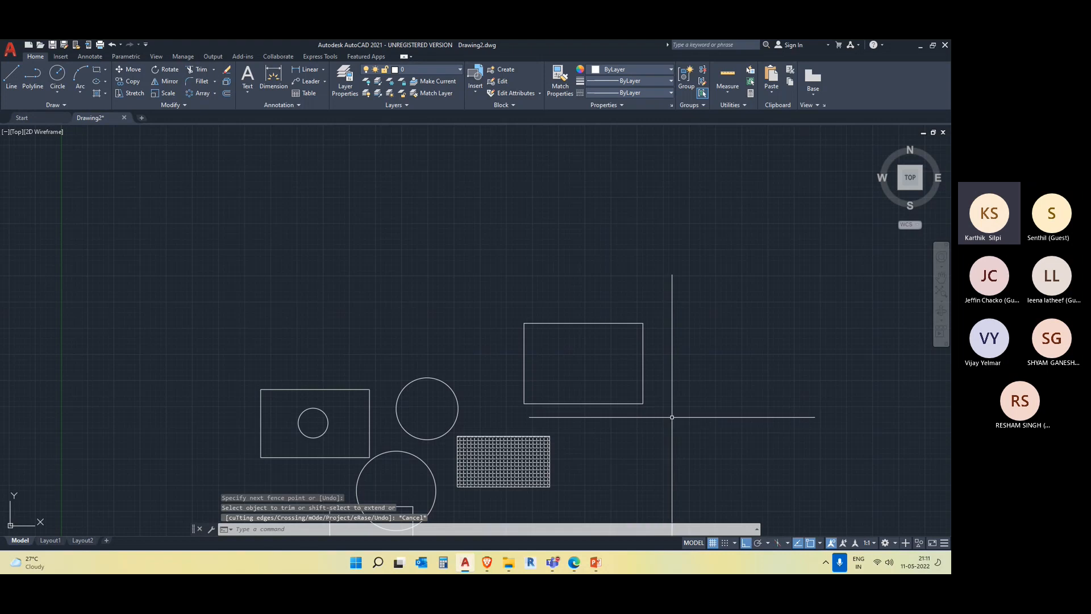
# Try again to hatch the trimmed line-built rectangle by selecting objects, and leave the Hatch command
pyautogui.moveTo(675, 407); pyautogui.dragTo(641, 383, button='middle')
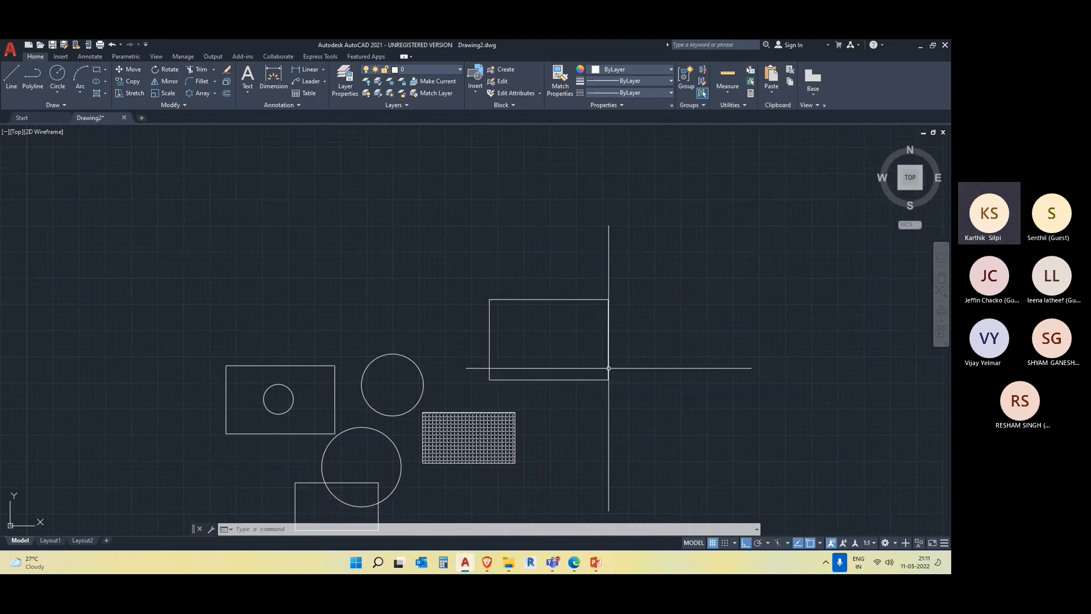
pyautogui.scroll(4, 521, 349)
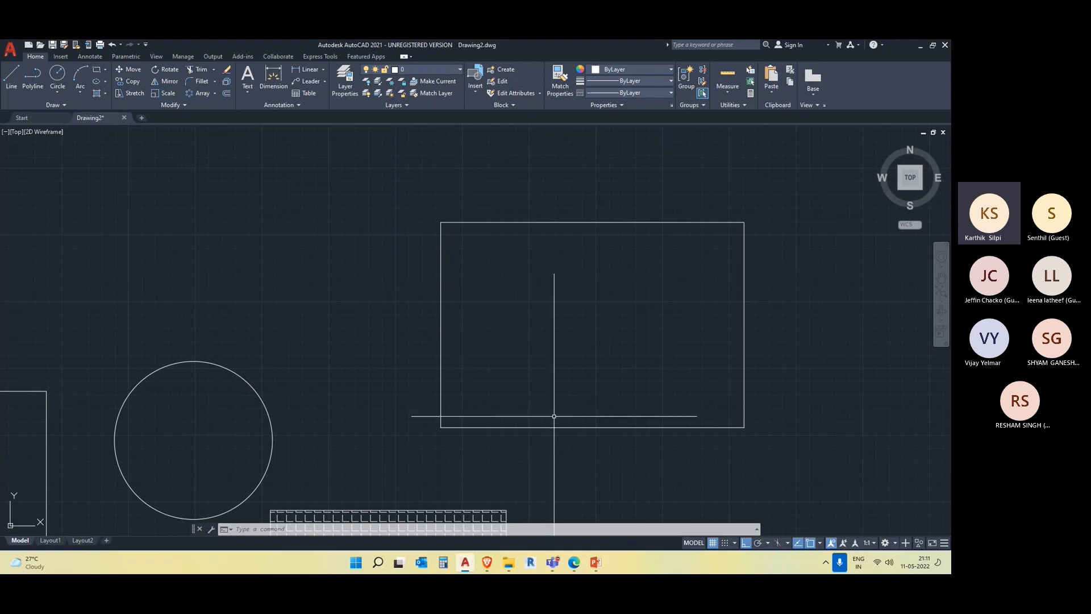
pyautogui.moveTo(664, 368); pyautogui.dragTo(560, 371, button='middle')
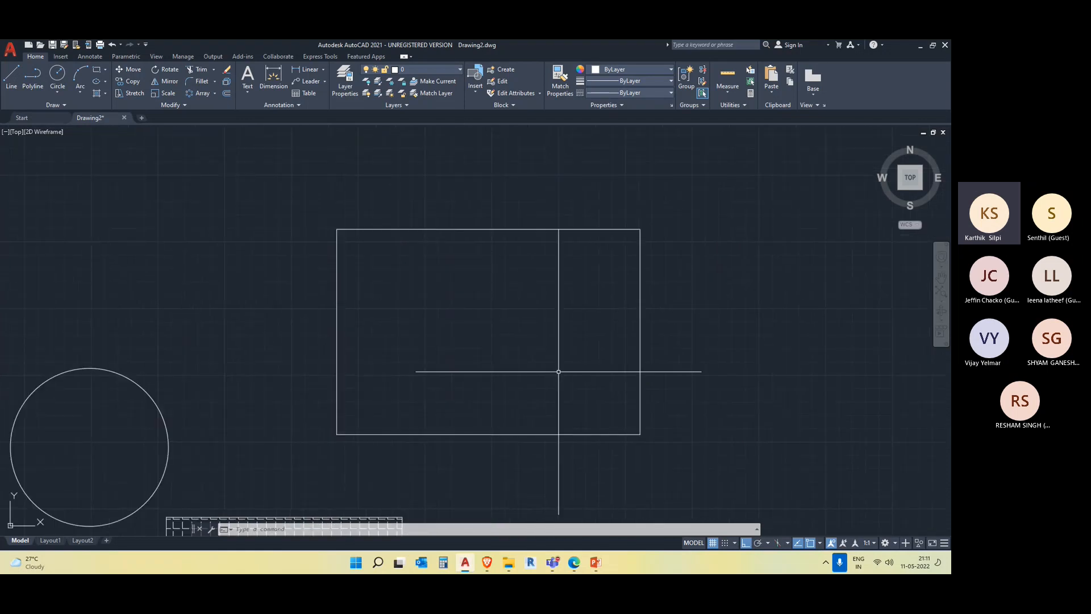
pyautogui.click(106, 93)
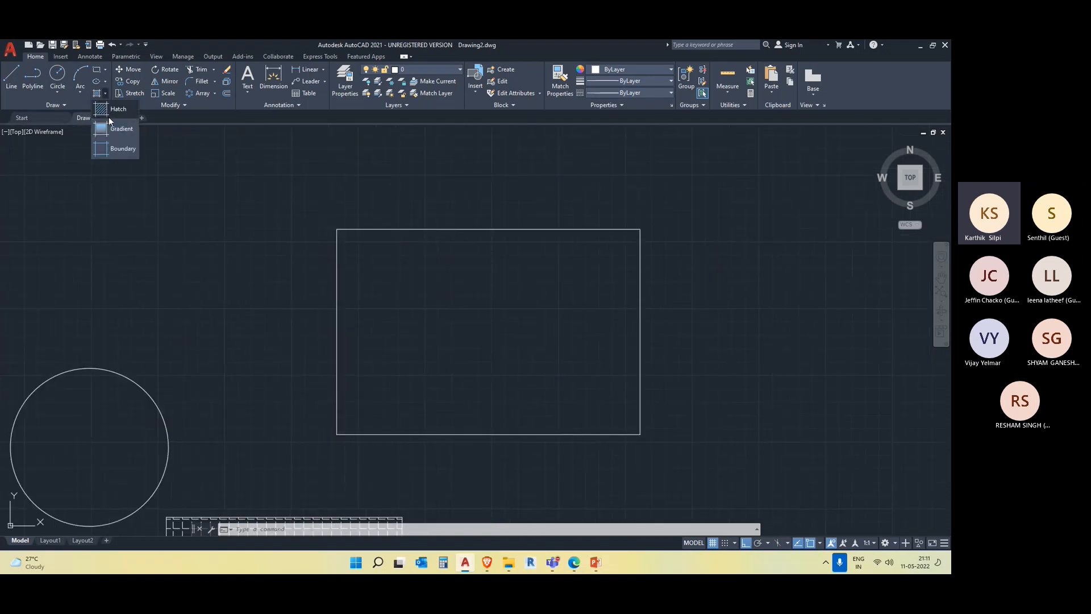
pyautogui.click(111, 112)
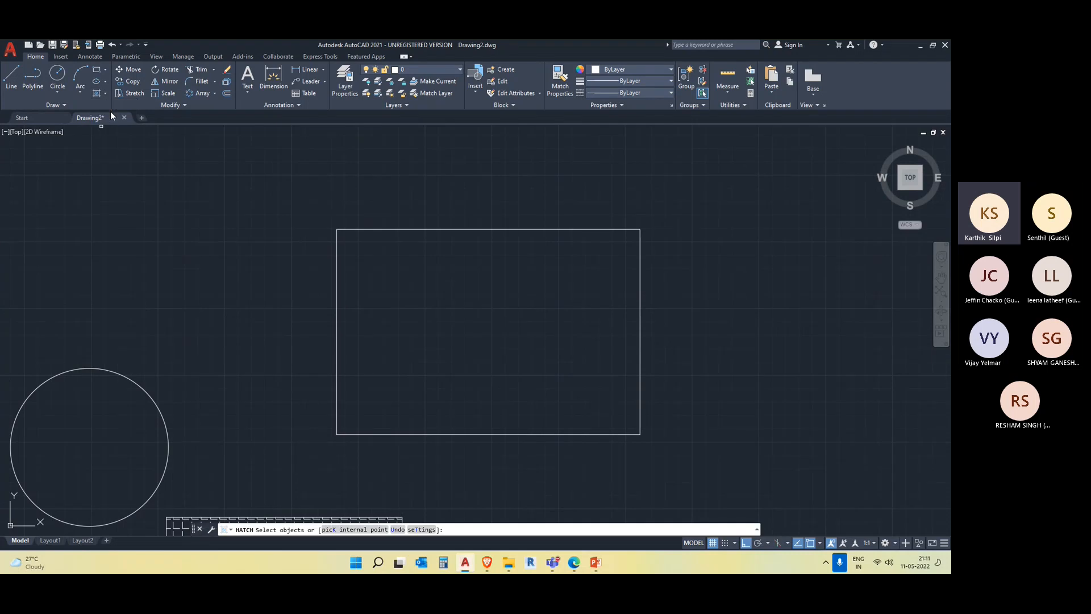
pyautogui.click(335, 275)
pyautogui.click(437, 371)
pyautogui.click(500, 351)
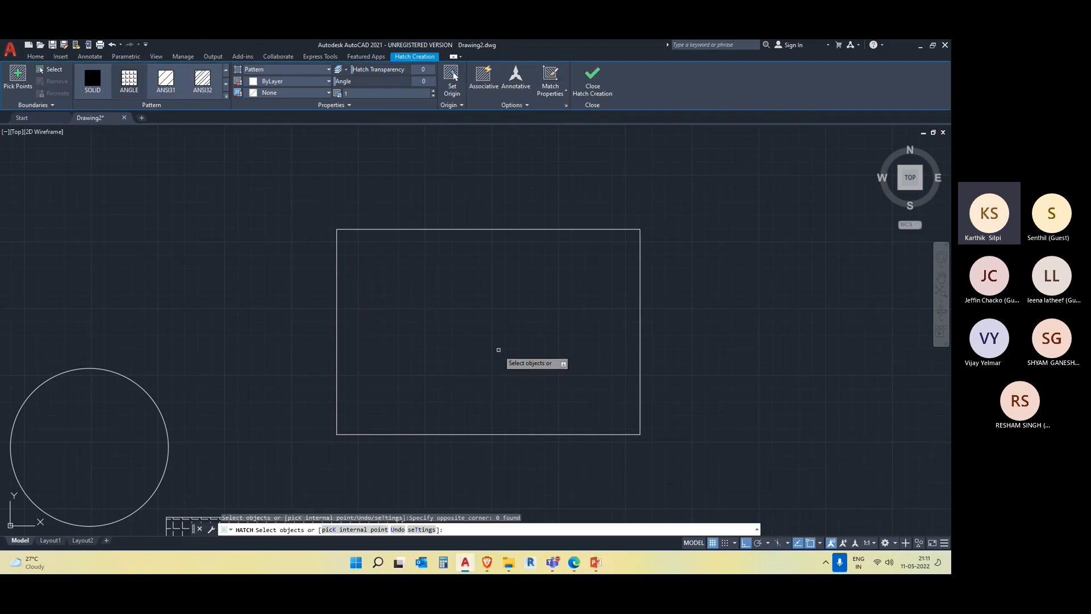
pyautogui.doubleClick(334, 349)
pyautogui.press('Escape')
# Select edges of the line-built rectangle to examine whether they are separate objects, clearing each selection
pyautogui.click(666, 348)
pyautogui.click(583, 314)
pyautogui.click(565, 260)
pyautogui.click(327, 370)
pyautogui.press('Escape')
pyautogui.click(540, 438)
pyautogui.click(502, 376)
pyautogui.press('Escape')
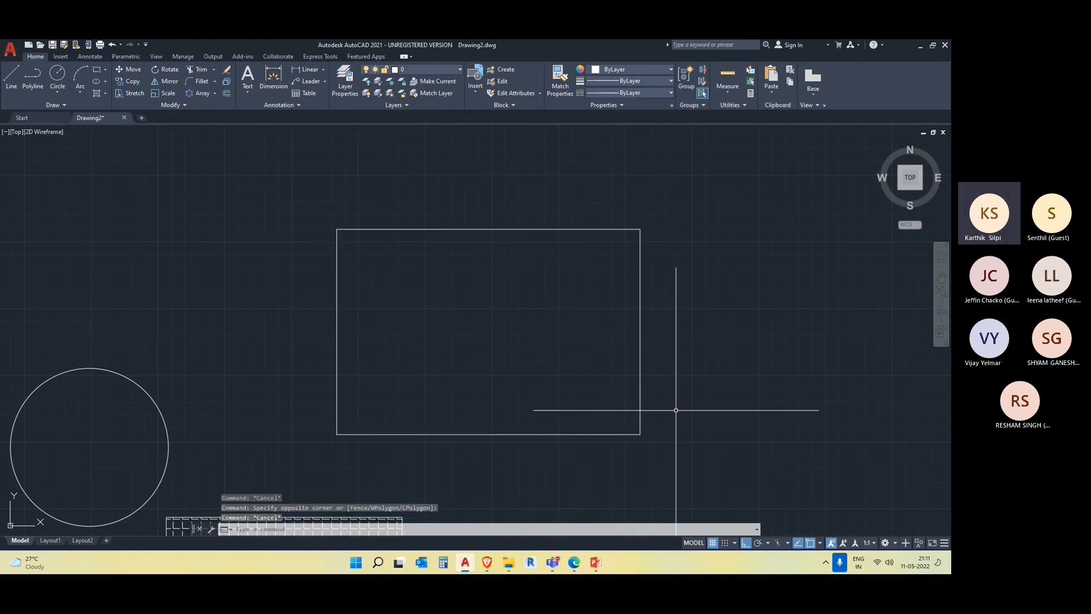
# Join the four separate lines of the rectangle into a single polyline
pyautogui.scroll(-2, 730, 460)
pyautogui.click(731, 460)
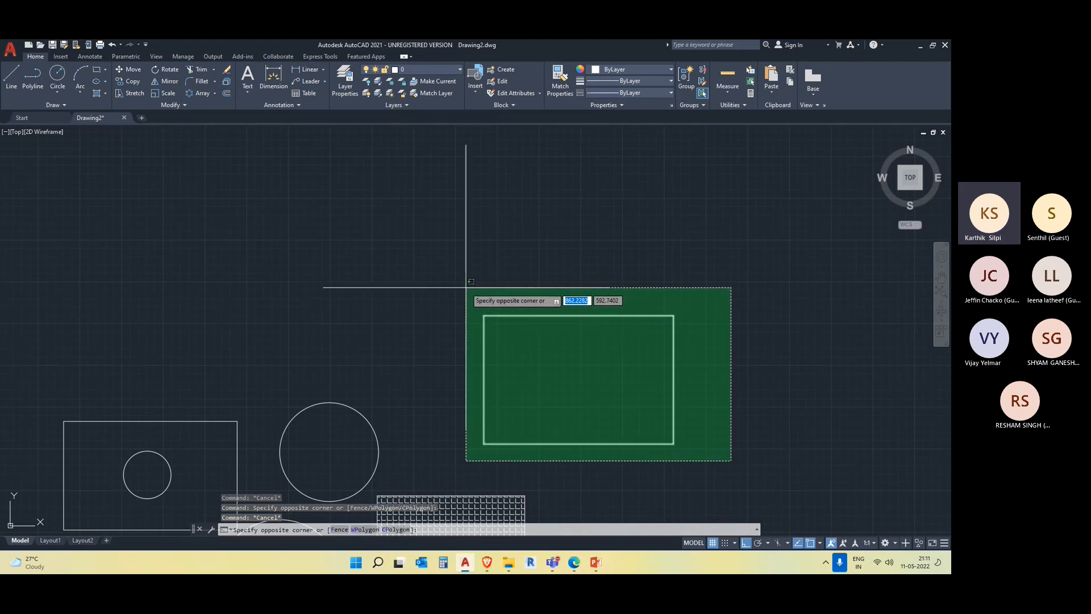
pyautogui.click(466, 287)
pyautogui.write('j')
pyautogui.press('Return')
# Select an edge of the joined rectangle to check whether it is one object, and clear the selection
pyautogui.click(561, 330)
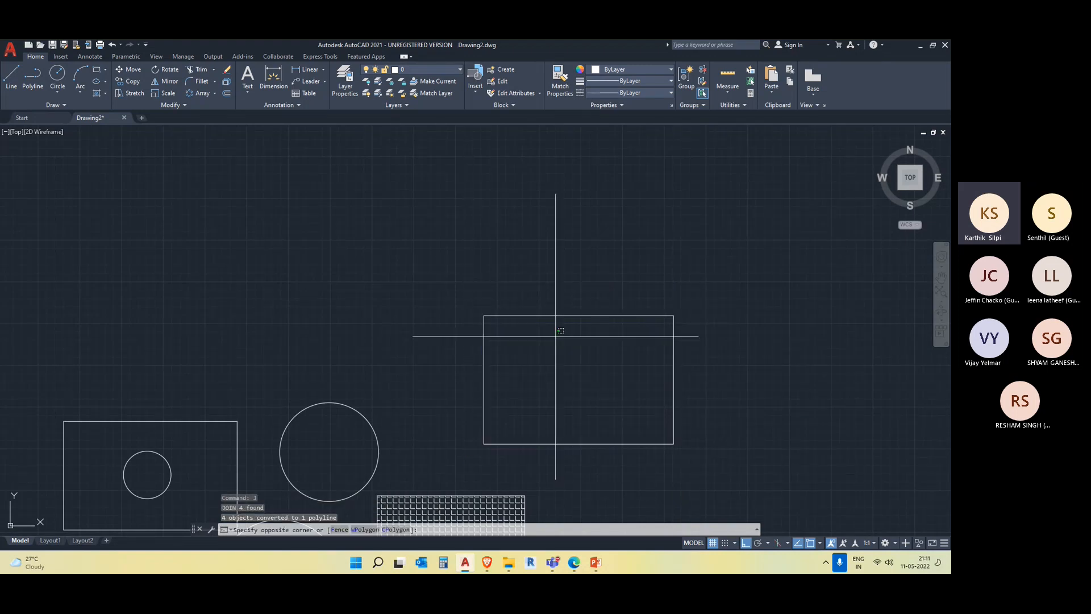
pyautogui.click(528, 285)
pyautogui.press('Escape')
pyautogui.moveTo(756, 383); pyautogui.dragTo(621, 358, button='middle')
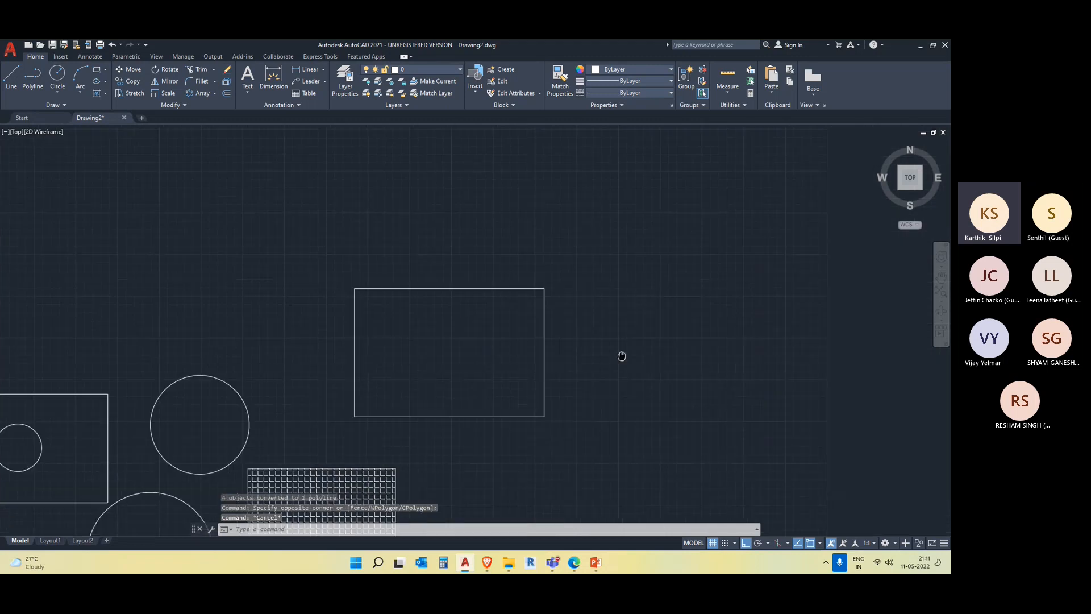
pyautogui.click(435, 274)
pyautogui.click(432, 292)
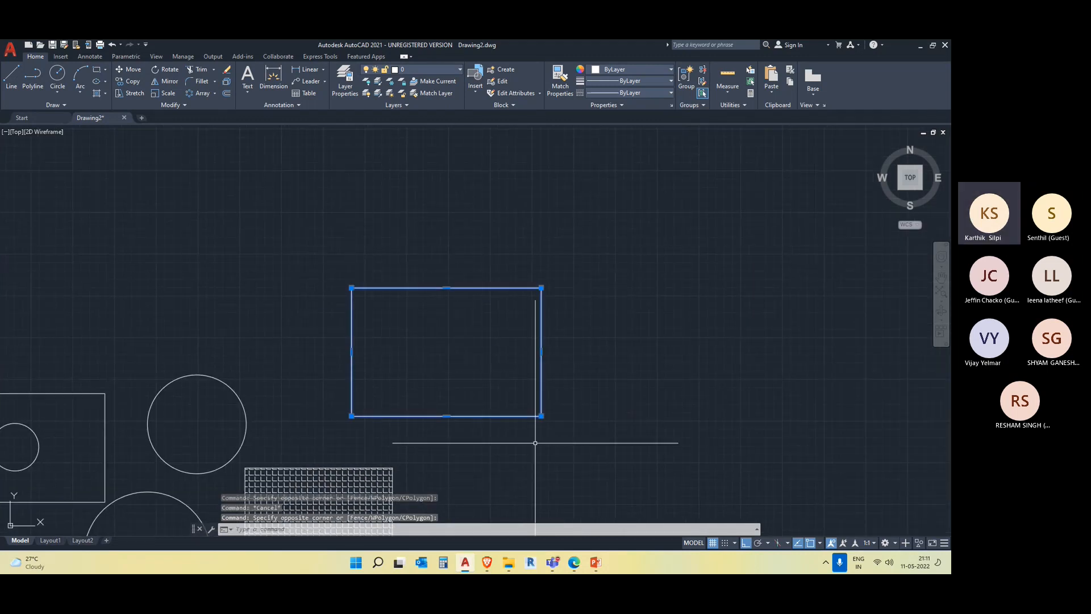
pyautogui.press('Escape')
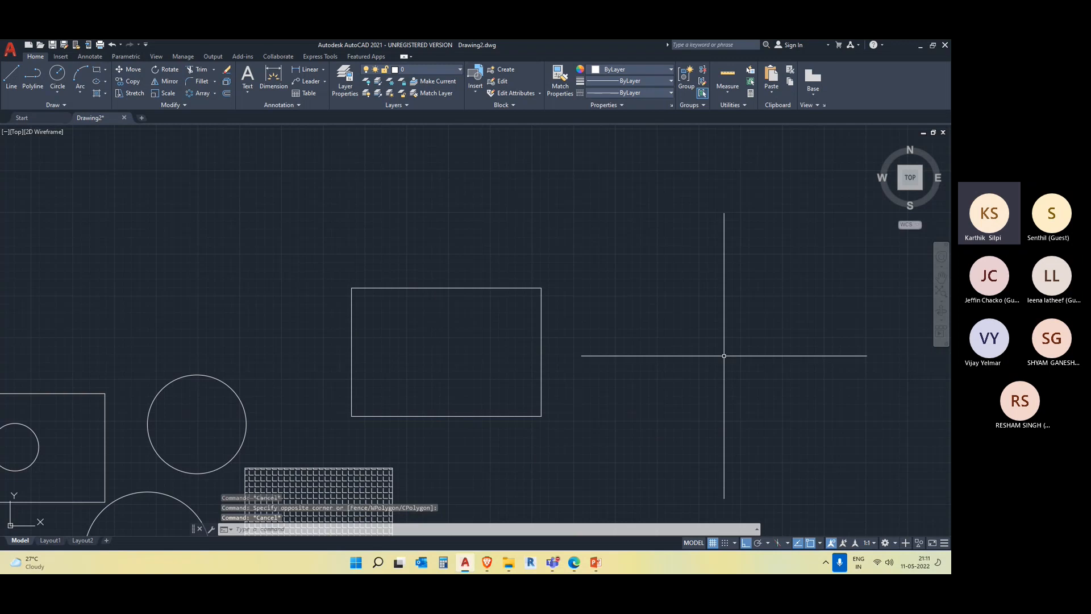
# Examine the joined rectangle's object type, geometry and Closed setting in its properties
pyautogui.write('P')
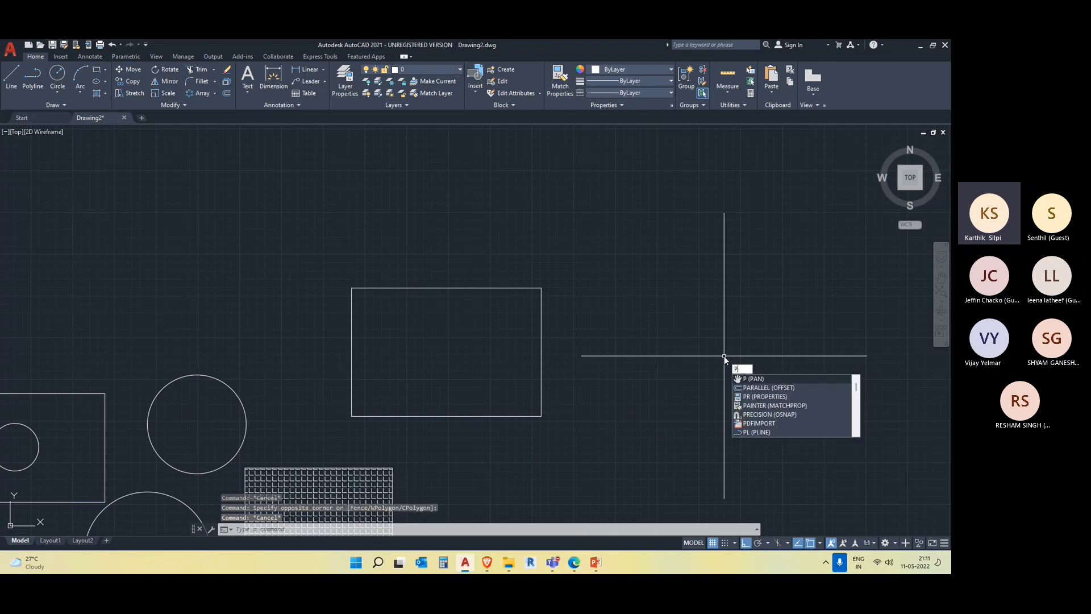
pyautogui.write('R')
pyautogui.press('Return')
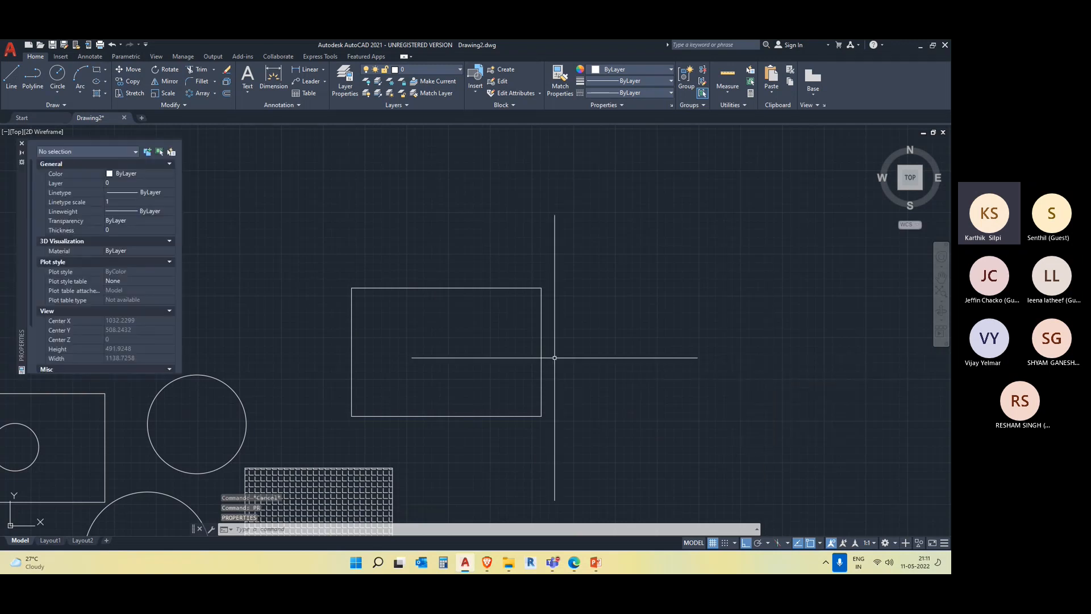
pyautogui.click(432, 287)
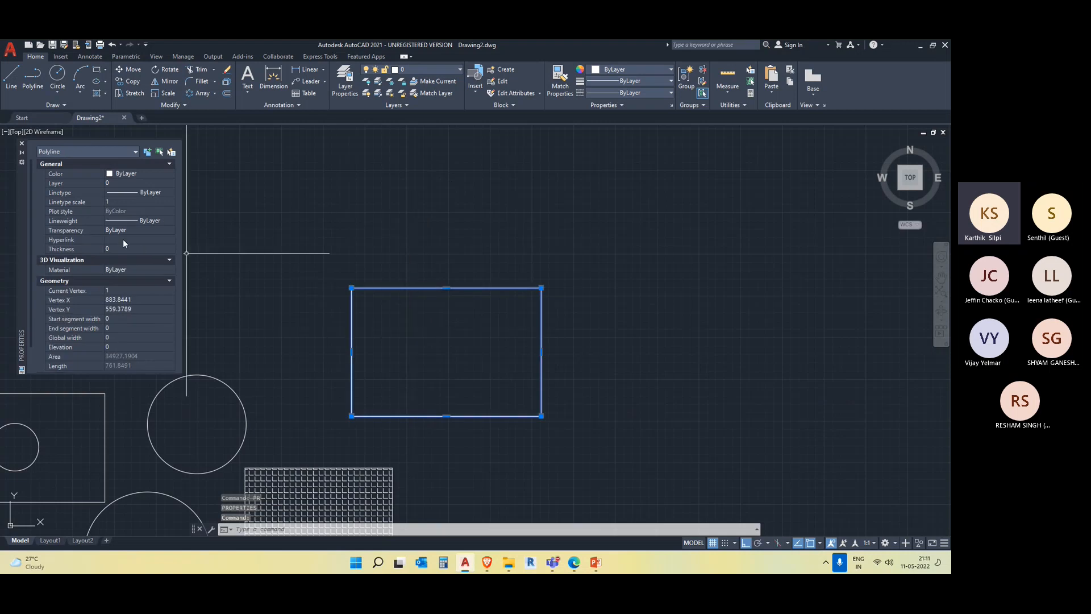
pyautogui.scroll(-1, 123, 239)
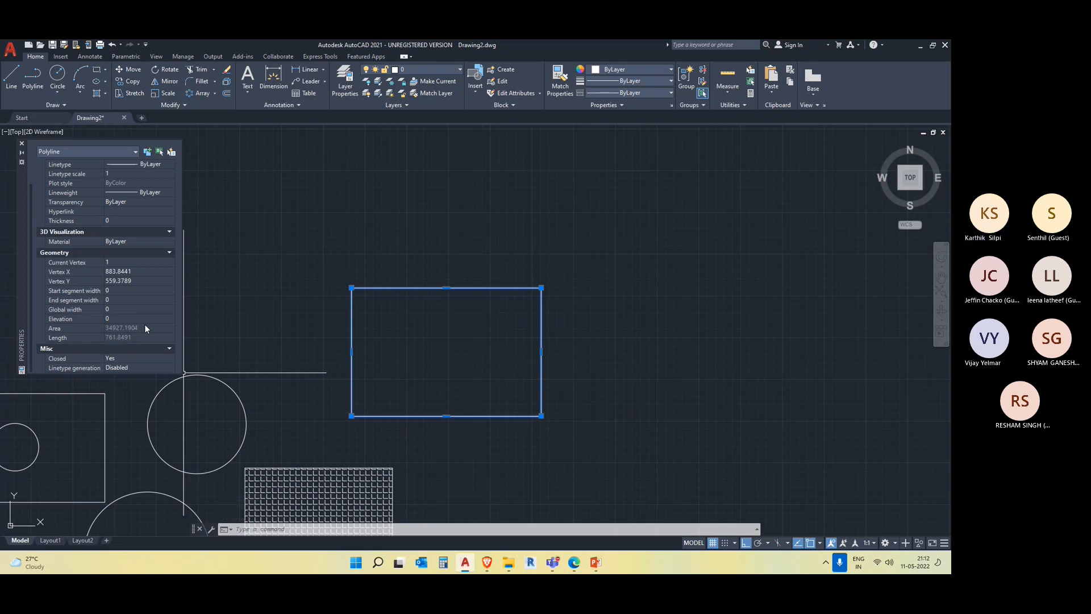
pyautogui.click(21, 143)
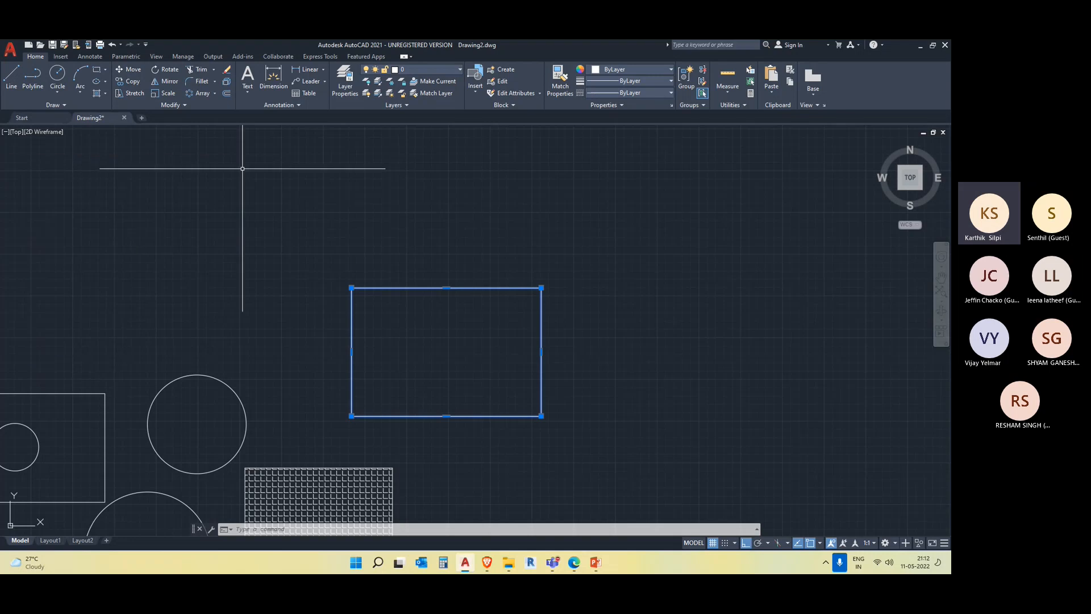
# Hatch the selected joined rectangle with the ANGLE pattern and finish the Hatch command
pyautogui.click(104, 93)
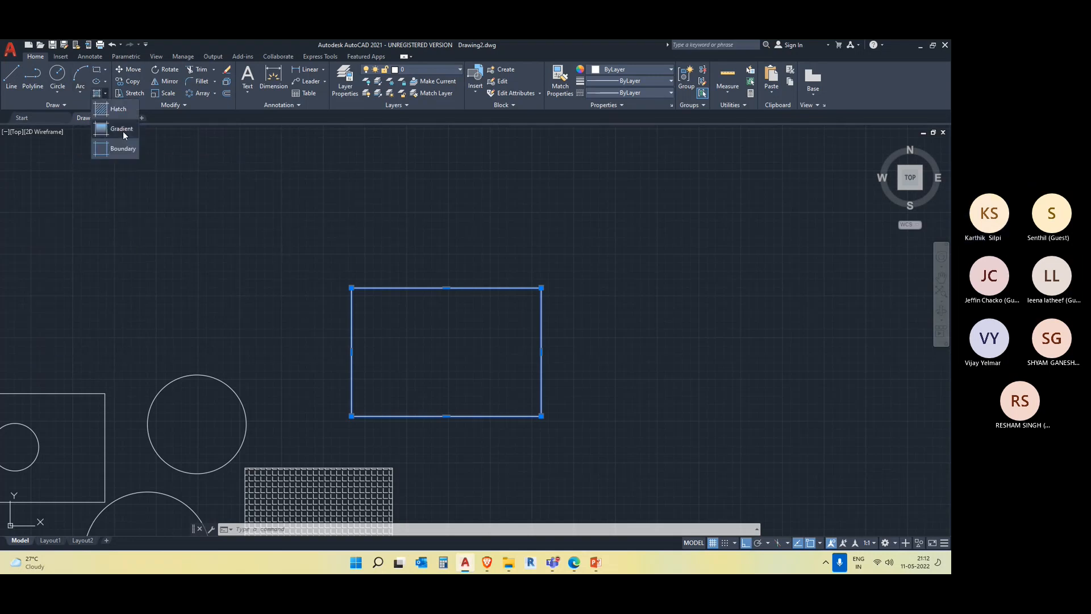
pyautogui.click(118, 108)
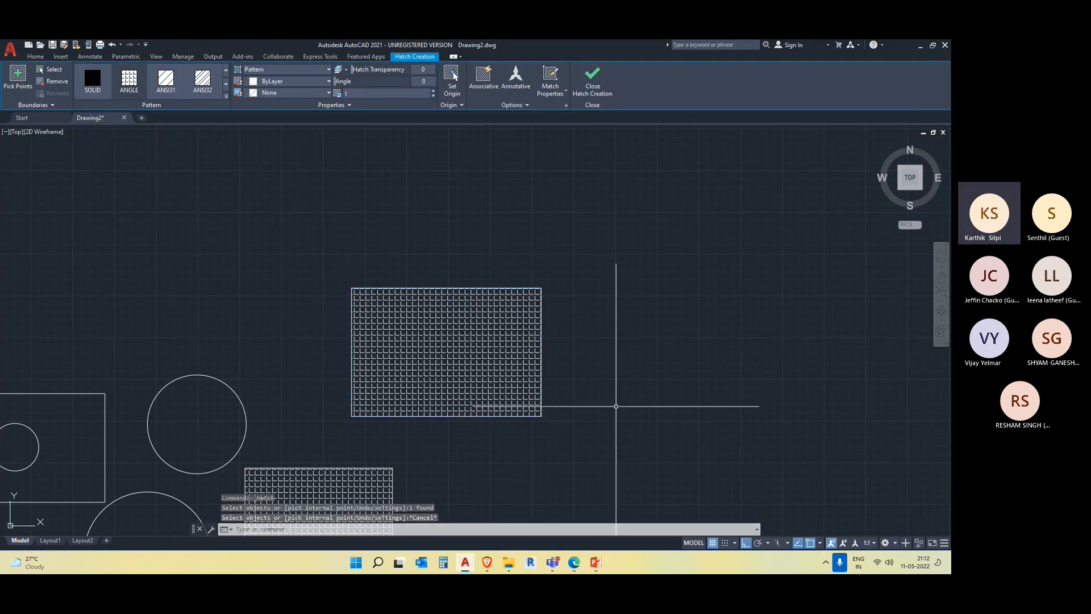
pyautogui.press('Escape')
# Try the ANSI36 and AR-B816C patterns on the joined rectangle's hatch and change it to ANSI38
pyautogui.click(459, 374)
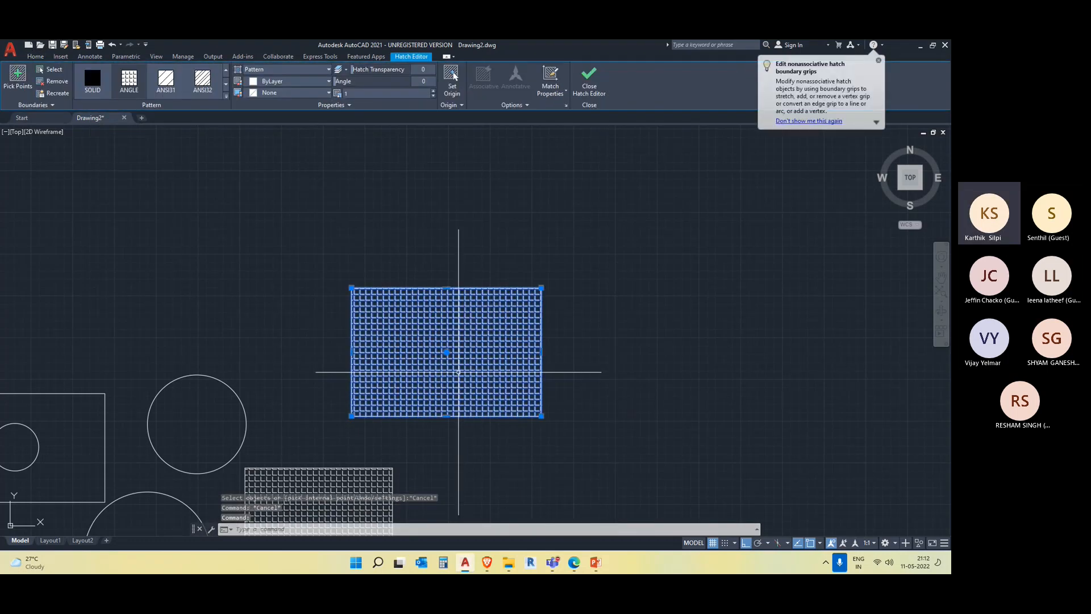
pyautogui.scroll(2, 459, 372)
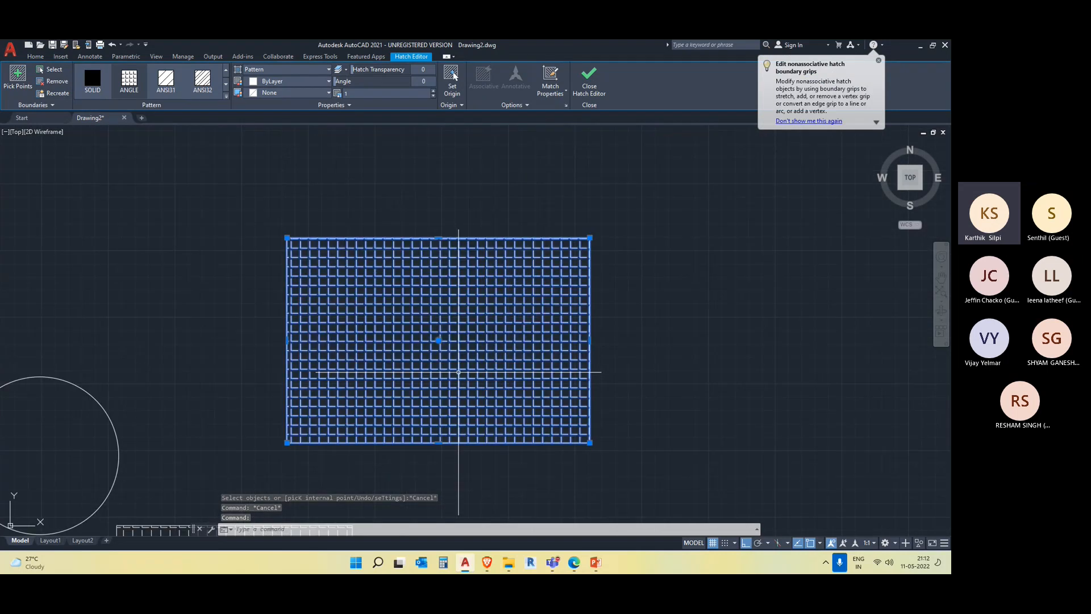
pyautogui.scroll(-4, 470, 385)
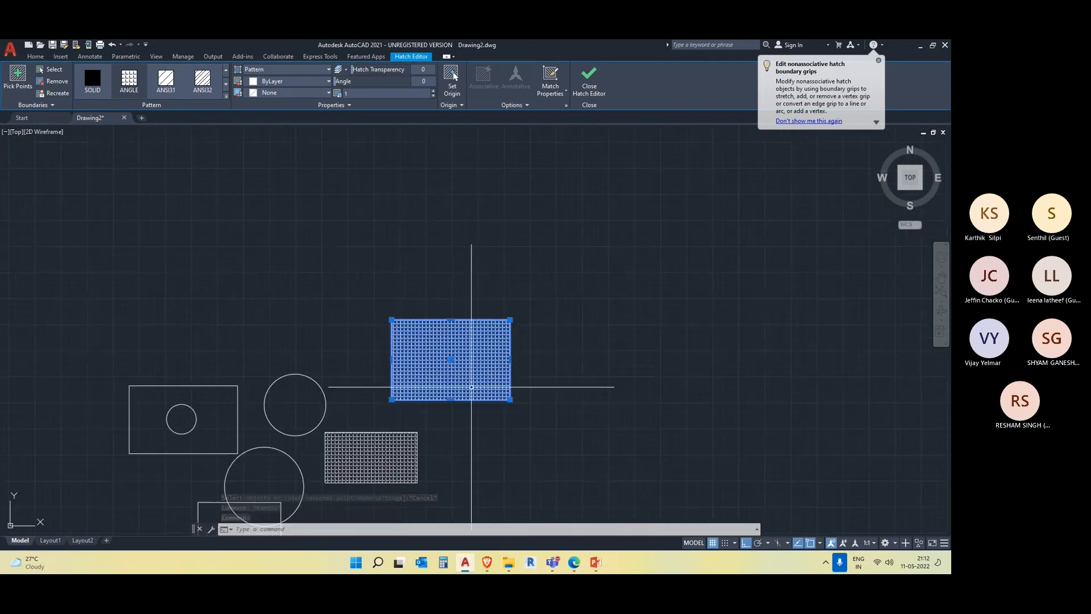
pyautogui.scroll(6, 432, 369)
pyautogui.scroll(-3, 280, 283)
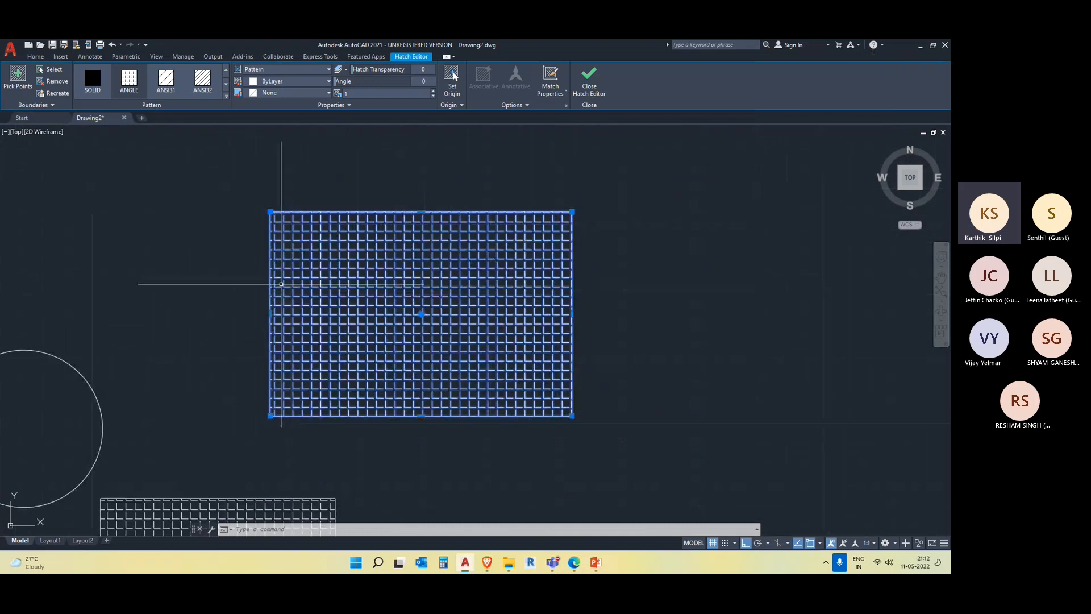
pyautogui.click(227, 96)
pyautogui.click(203, 114)
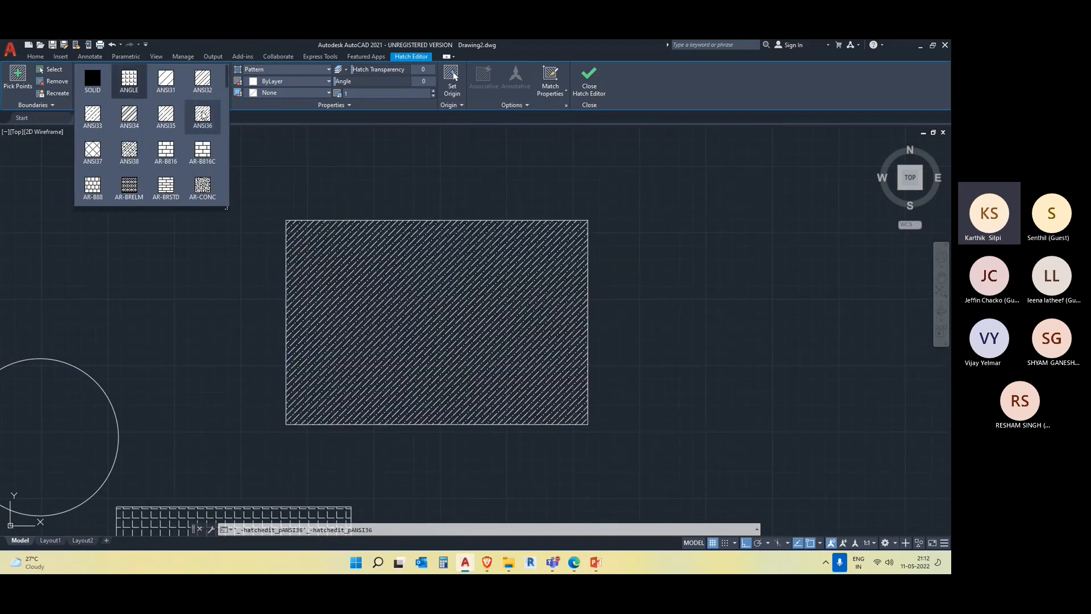
pyautogui.click(202, 152)
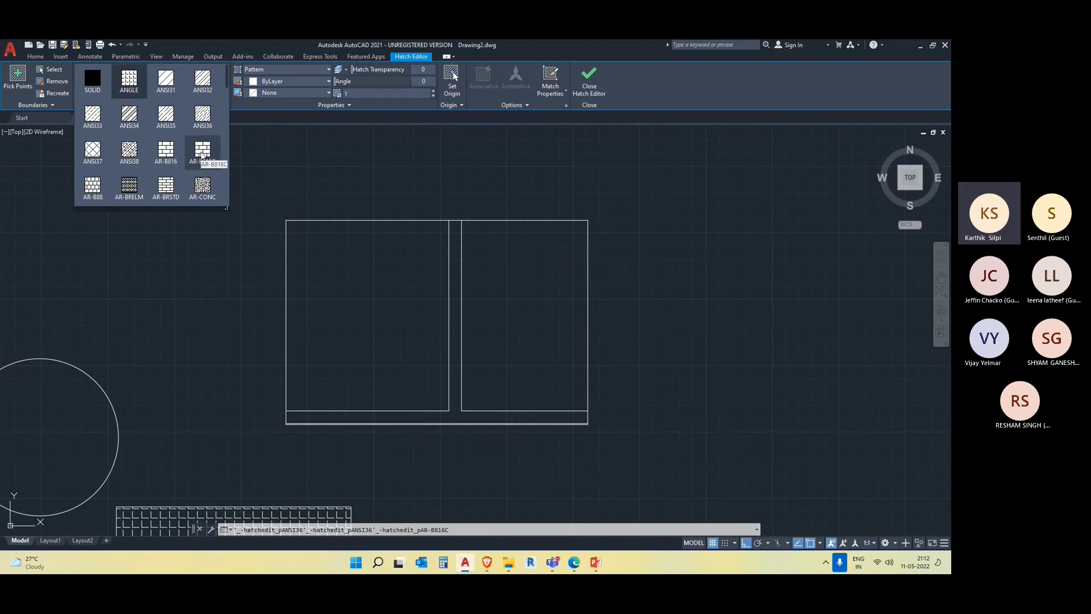
pyautogui.click(130, 150)
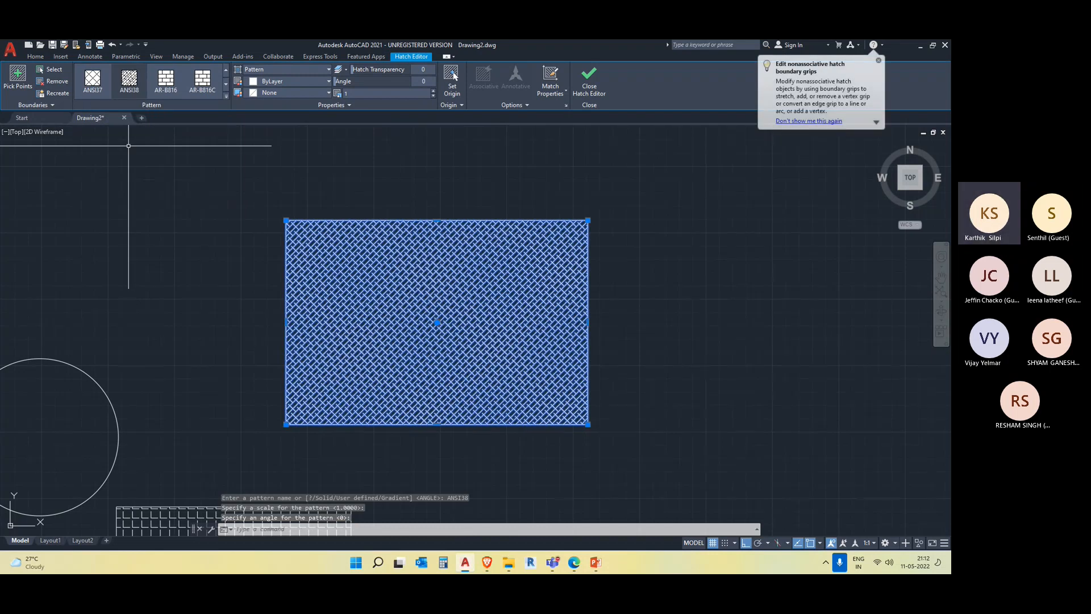
# Change the joined rectangle's hatch pattern to AR-B816C and reduce its scale to 0.69
pyautogui.click(226, 95)
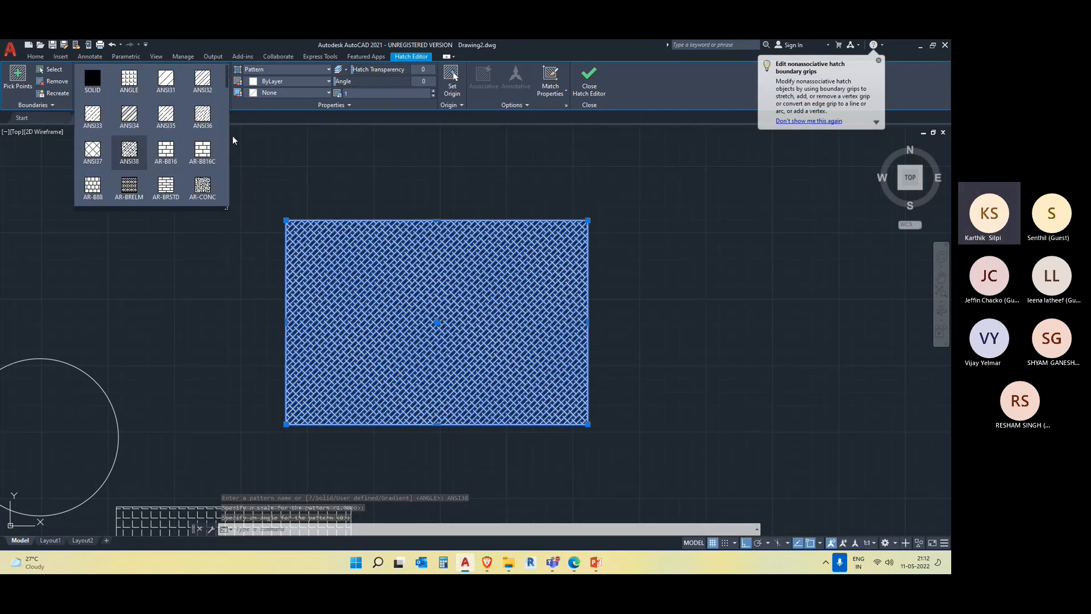
pyautogui.click(202, 152)
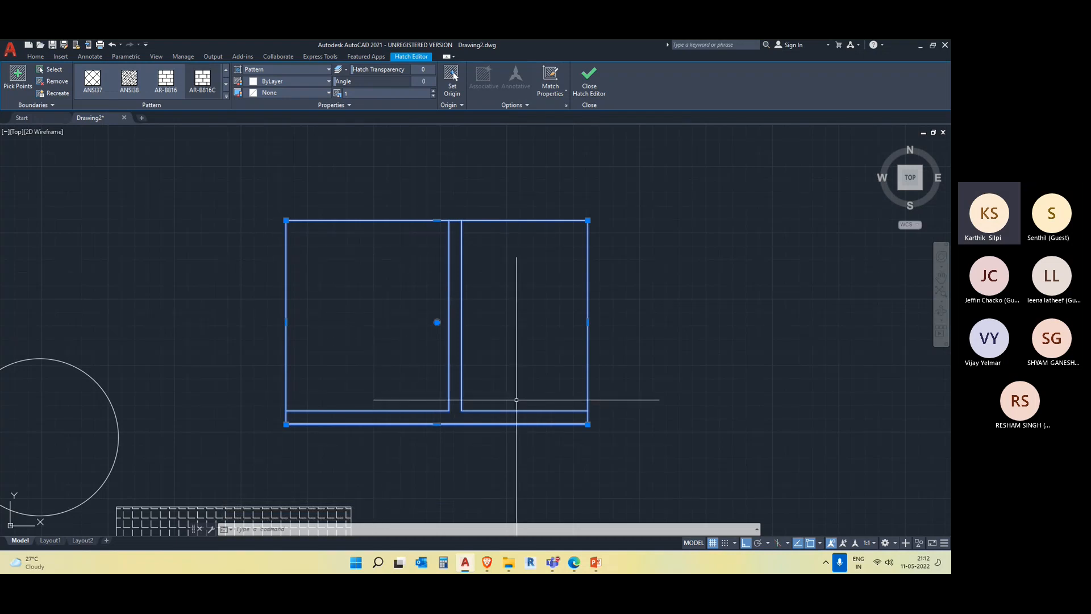
pyautogui.click(433, 96)
pyautogui.click(433, 96)
pyautogui.click(433, 96)
pyautogui.click(433, 96)
pyautogui.click(433, 96)
pyautogui.click(433, 96)
pyautogui.click(433, 96)
pyautogui.click(433, 96)
pyautogui.click(433, 96)
pyautogui.click(433, 96)
# Try scales of 50 and 500 on the rectangle's AR-B816C hatch and leave the hatch editing
pyautogui.click(388, 91)
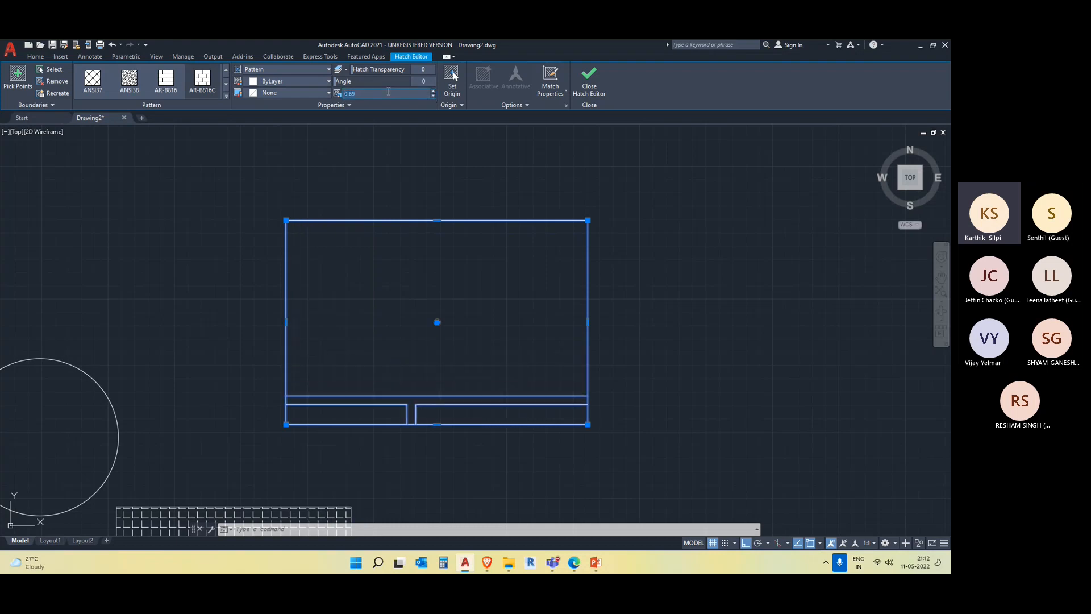
pyautogui.write('50')
pyautogui.press('Return')
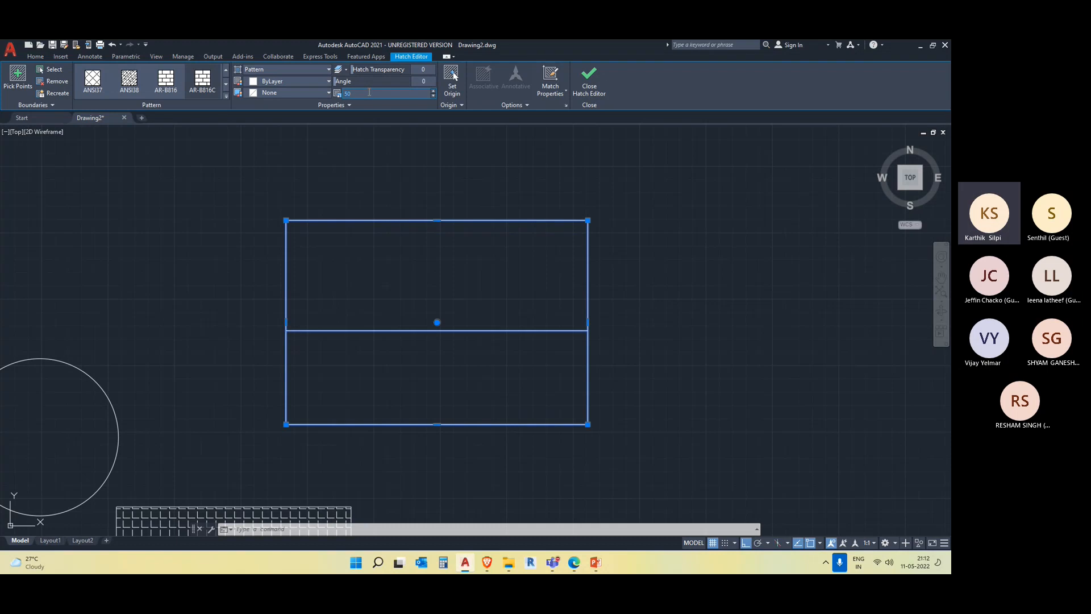
pyautogui.click(416, 169)
pyautogui.click(513, 370)
pyautogui.press('Escape')
pyautogui.press('Escape')
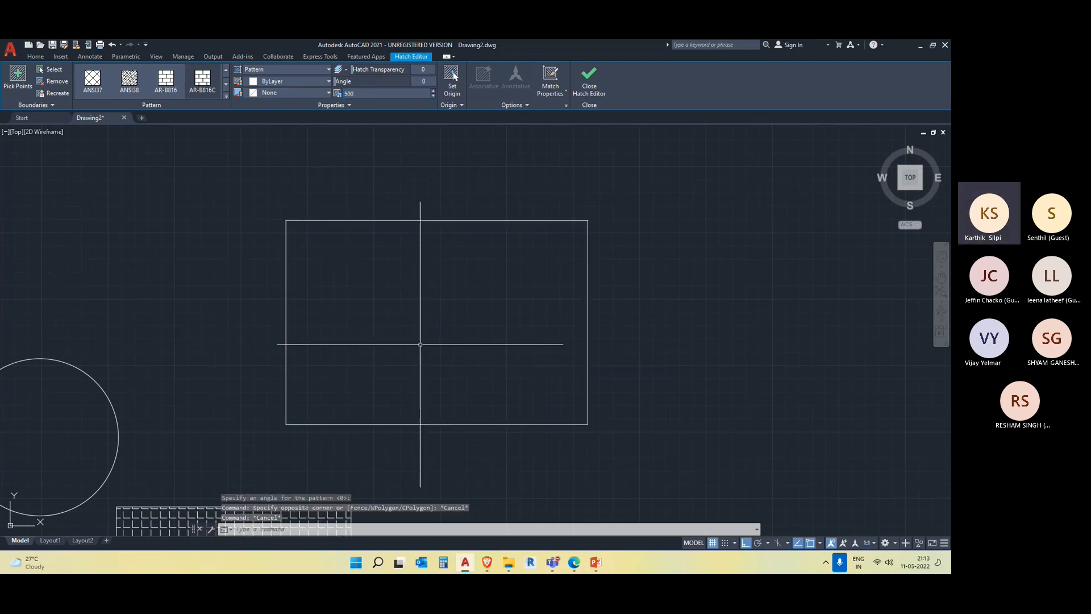
pyautogui.press('Escape')
# Start a new hatch on the joined rectangle by selecting its outline, using the AR-B816C pattern
pyautogui.click(106, 94)
pyautogui.click(116, 119)
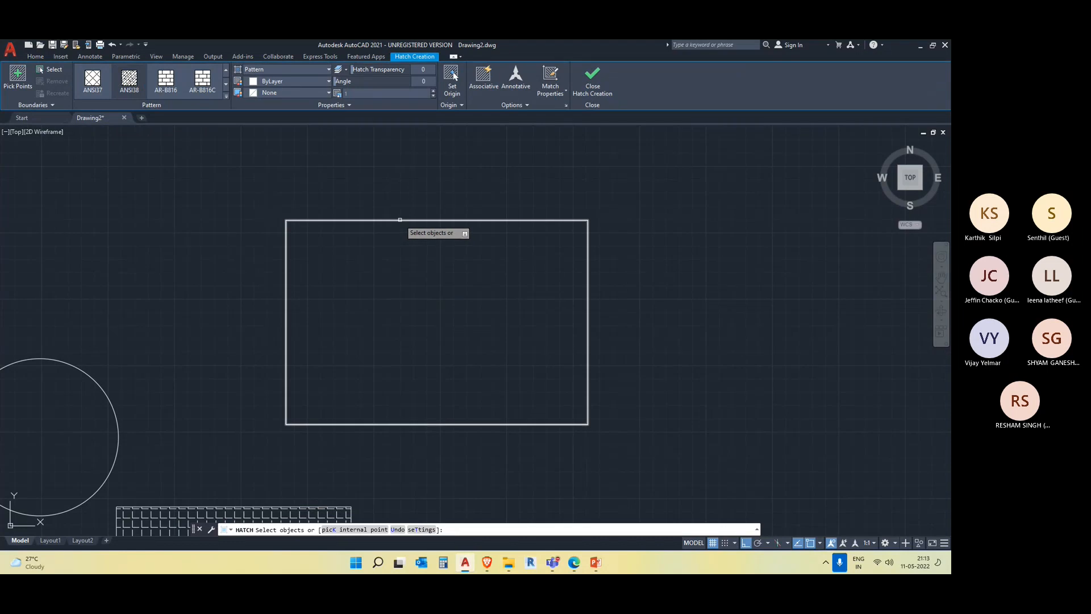
pyautogui.click(400, 219)
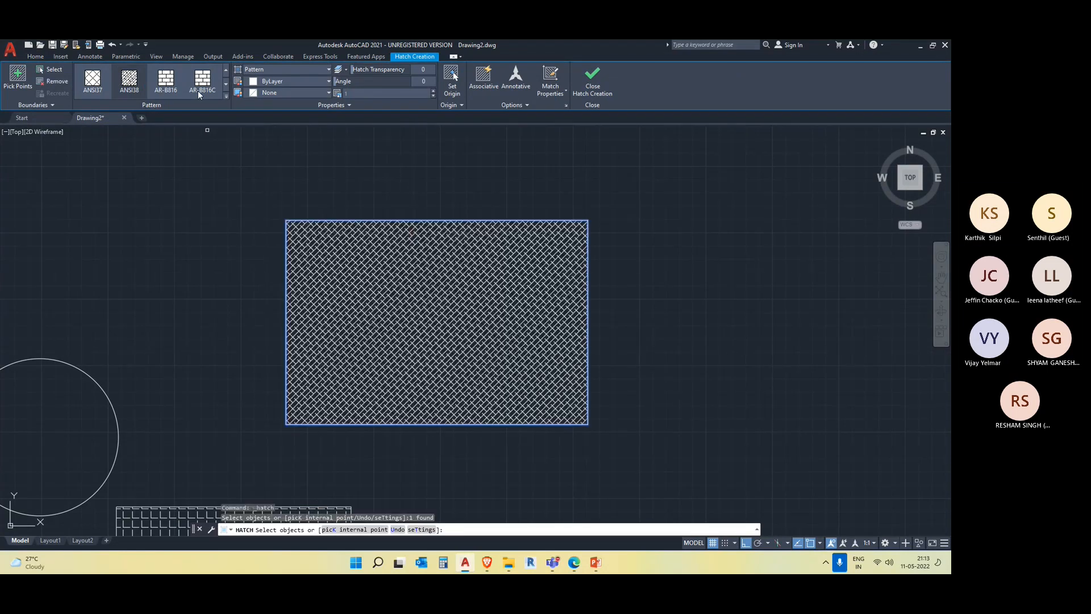
pyautogui.click(198, 90)
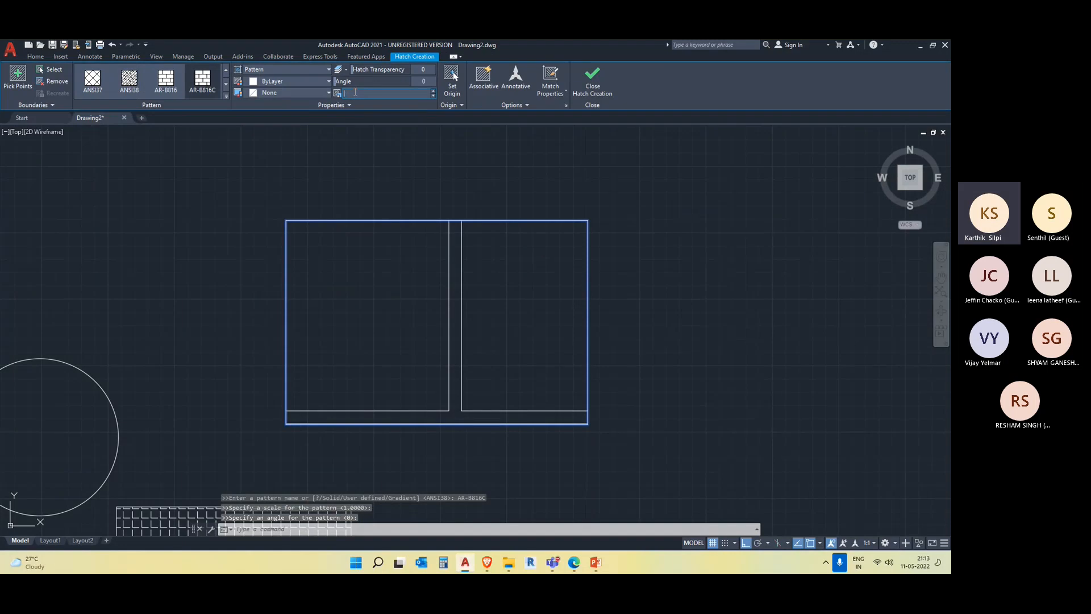
# Try a scale of 0.5 for the new brick hatch and reduce it to 0.025
pyautogui.write('.5')
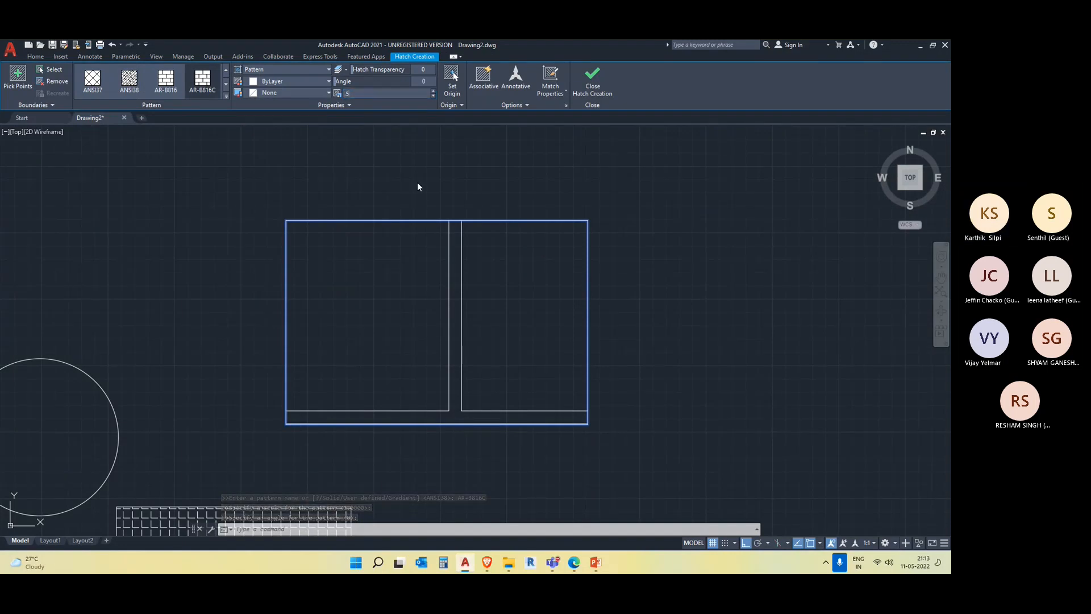
pyautogui.press('Return')
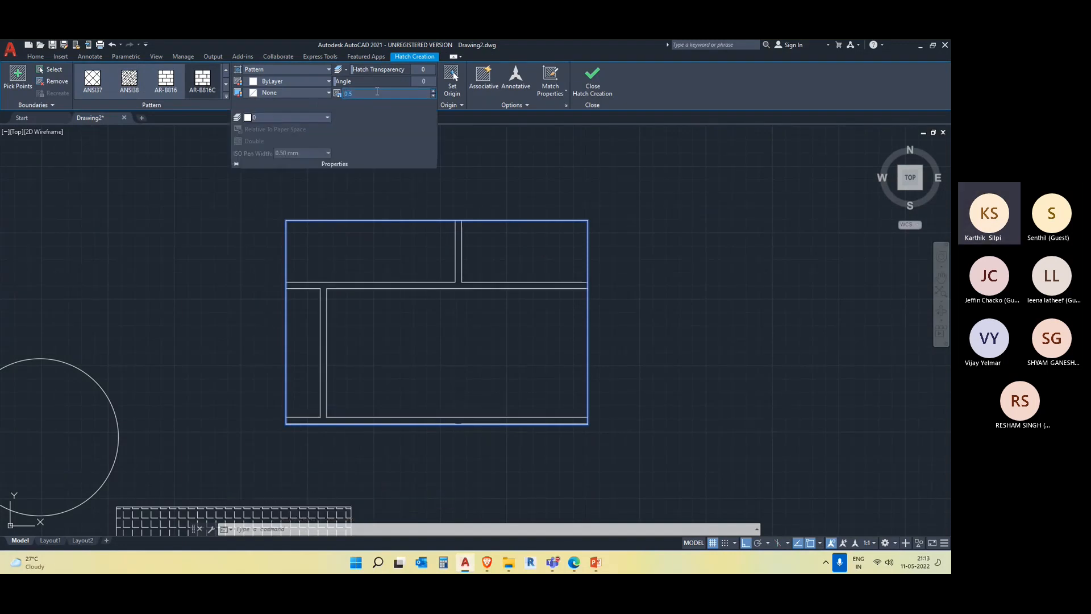
pyautogui.write('.025')
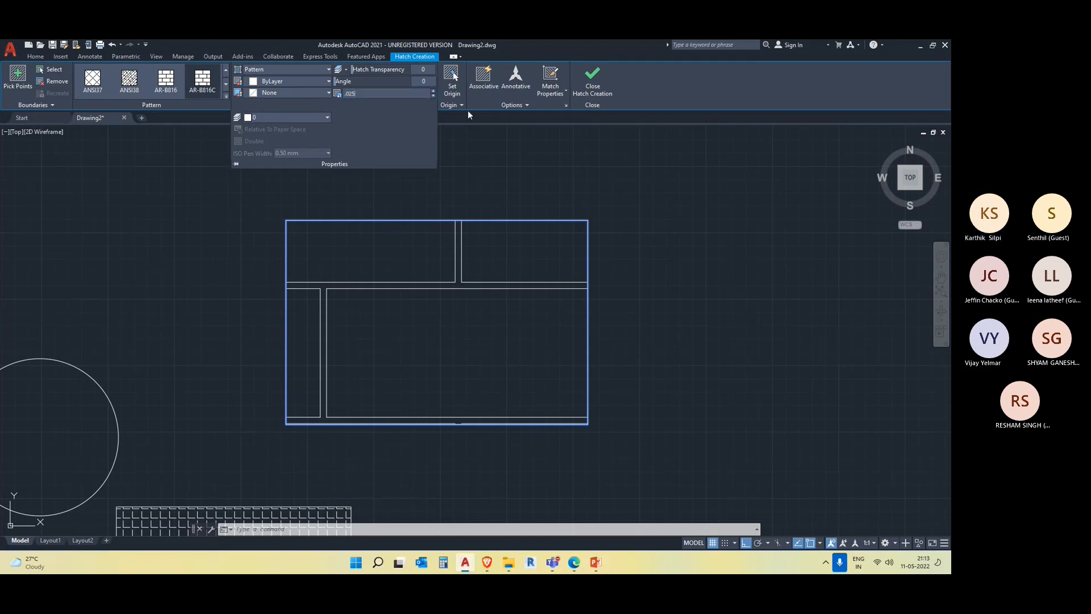
pyautogui.click(482, 107)
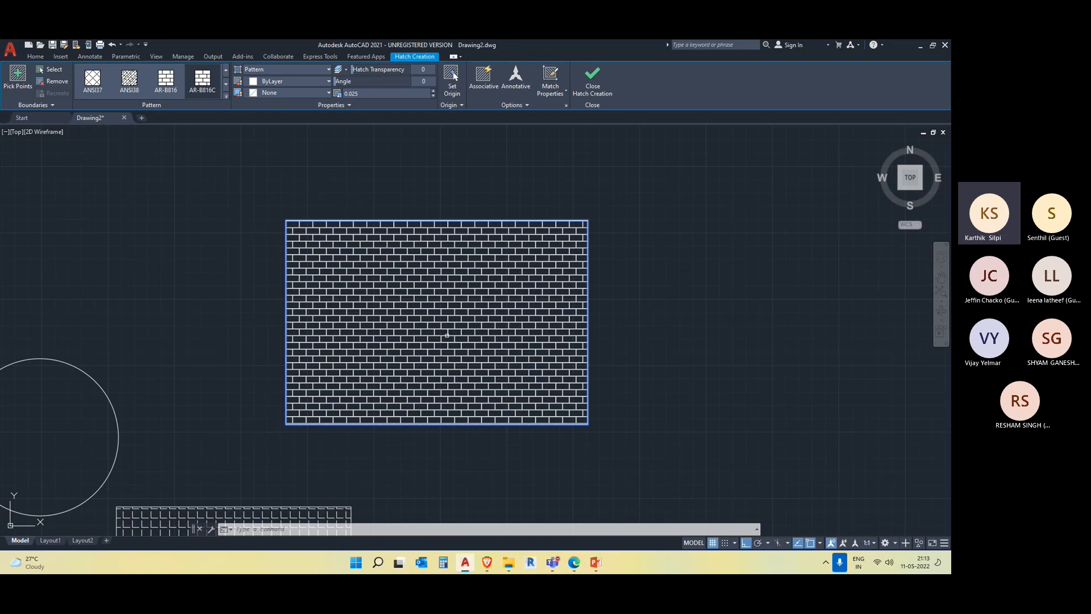
pyautogui.scroll(-4, 447, 336)
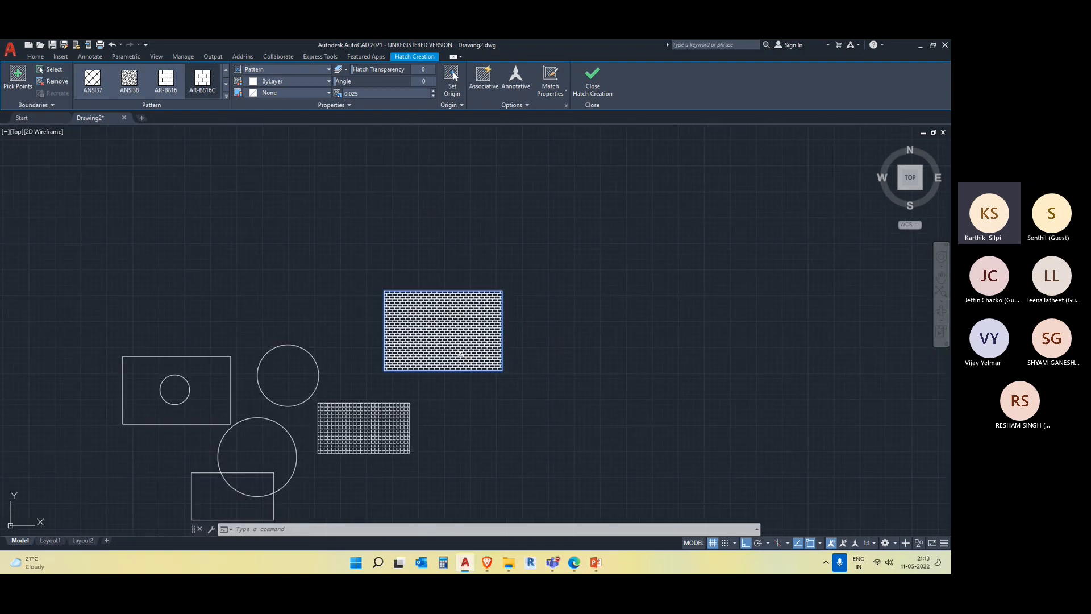
pyautogui.scroll(4, 461, 354)
pyautogui.scroll(-4, 370, 350)
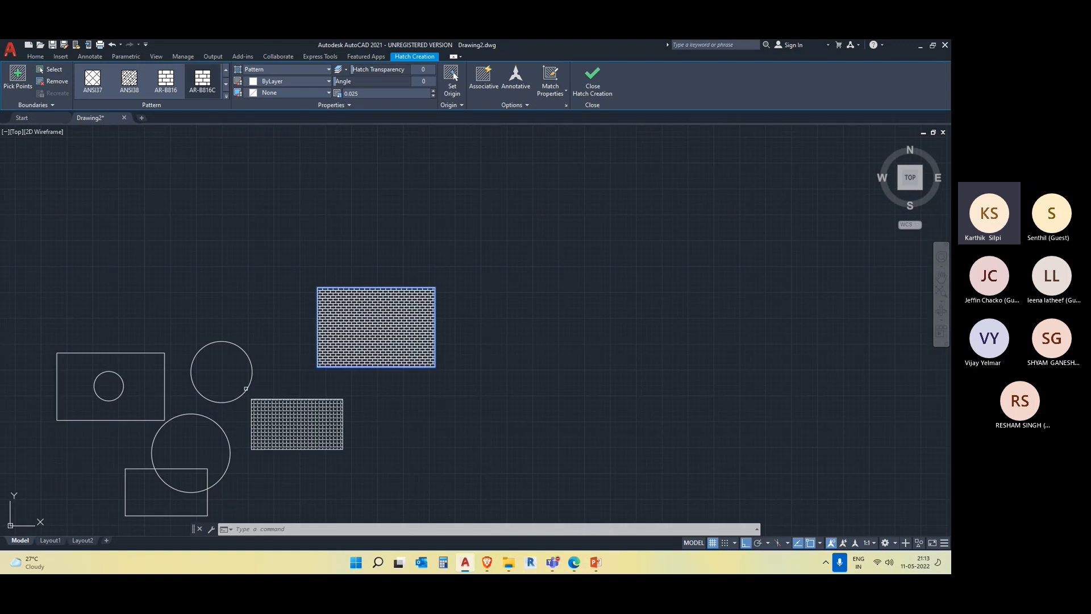
pyautogui.scroll(2, 343, 298)
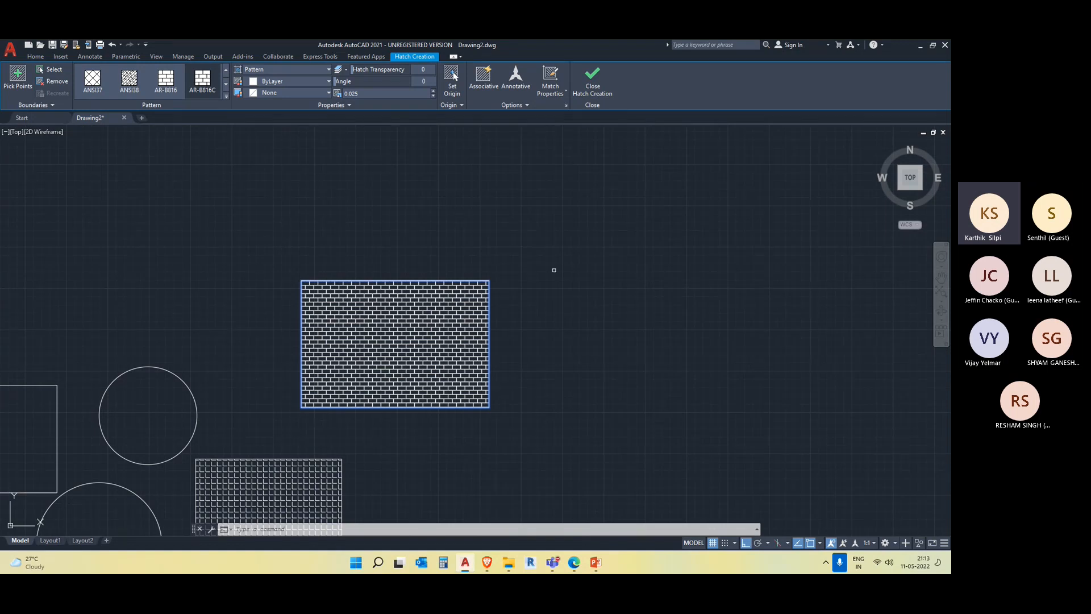
pyautogui.scroll(2, 368, 439)
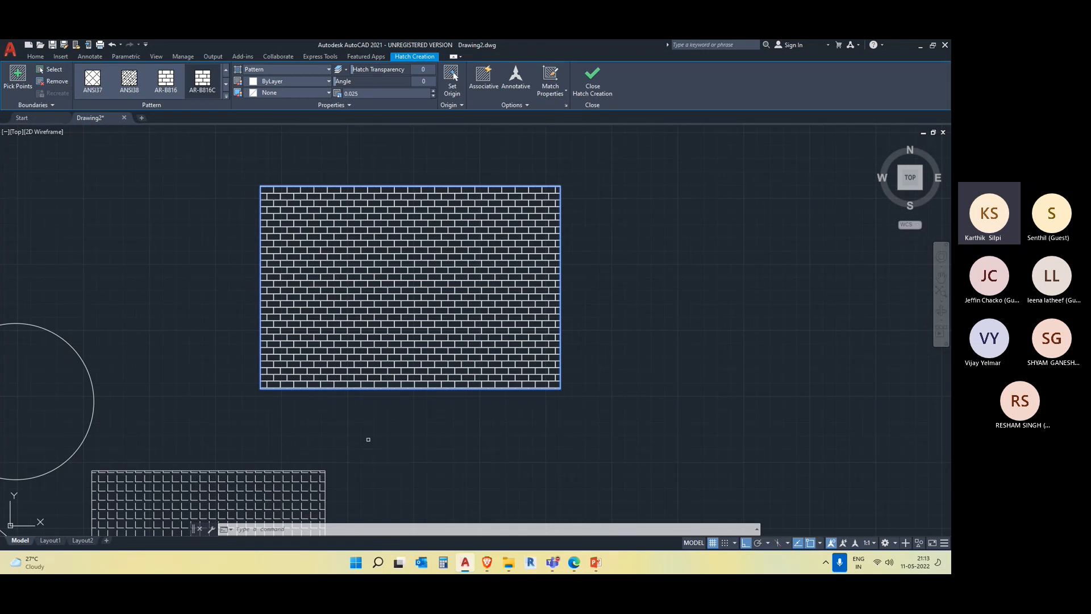
# Finish the brick hatch on the joined rectangle and review its settings in the hatch editor
pyautogui.scroll(-4, 368, 439)
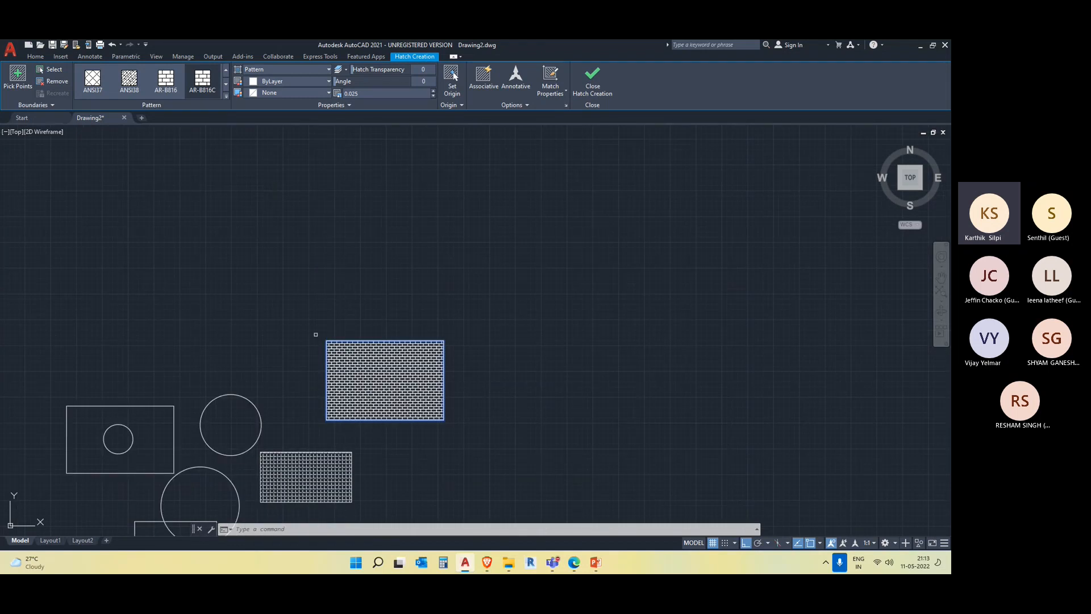
pyautogui.click(600, 82)
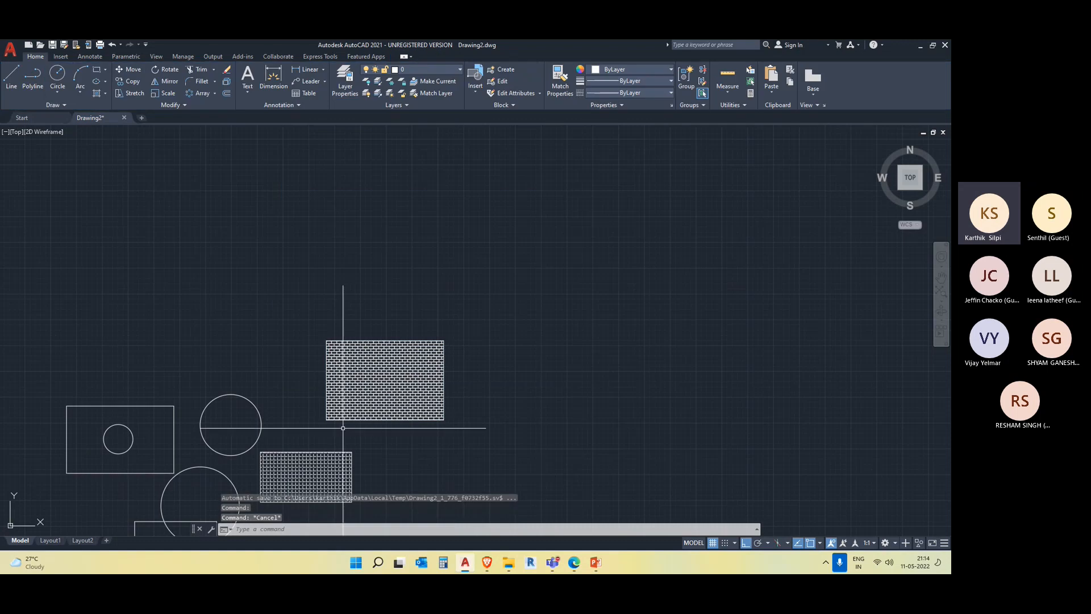
pyautogui.click(368, 402)
pyautogui.press('Escape')
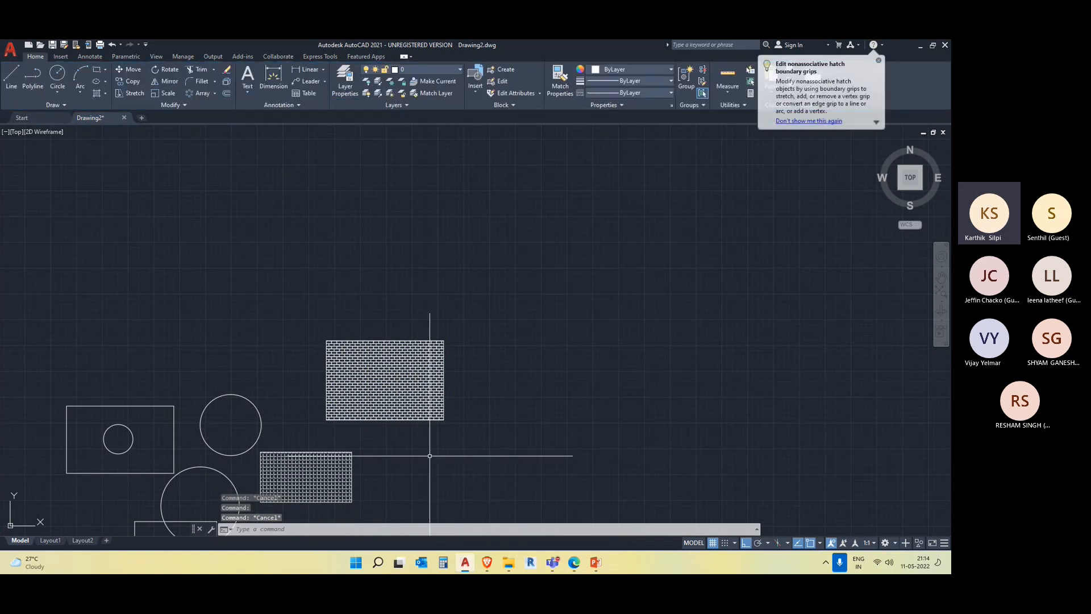
pyautogui.click(391, 408)
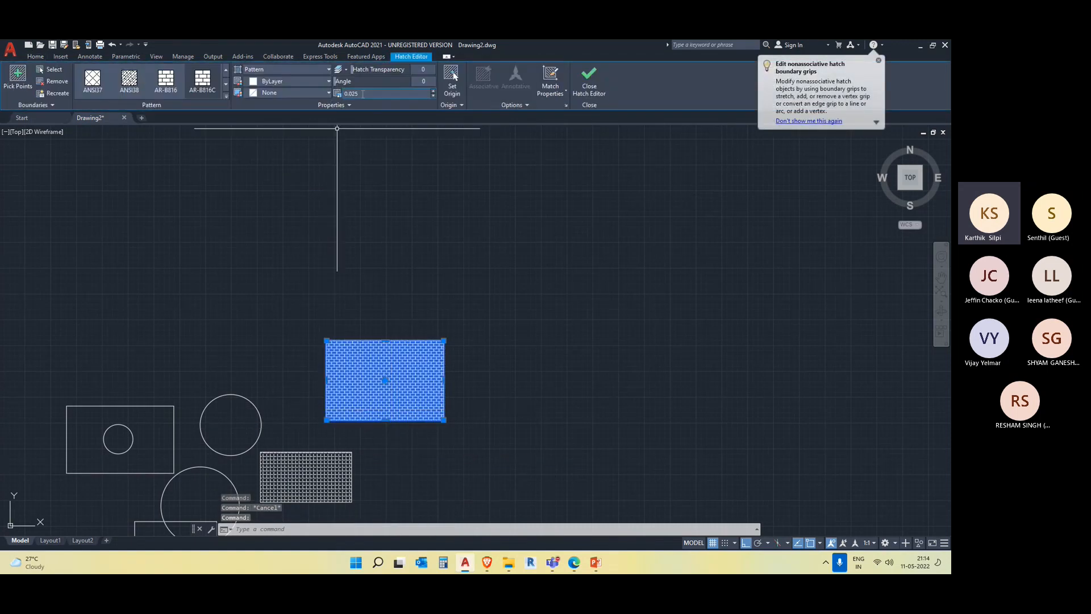
pyautogui.press('Escape')
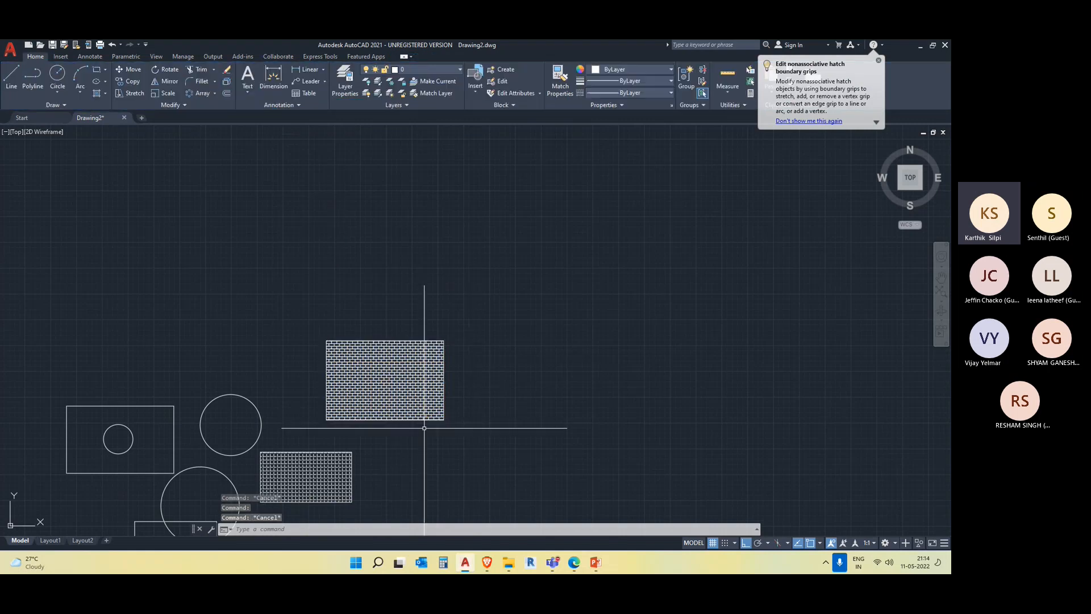
# Examine how the brick hatch appears on the Layout2 sheet and return to model space
pyautogui.moveTo(424, 429); pyautogui.dragTo(446, 395, button='middle')
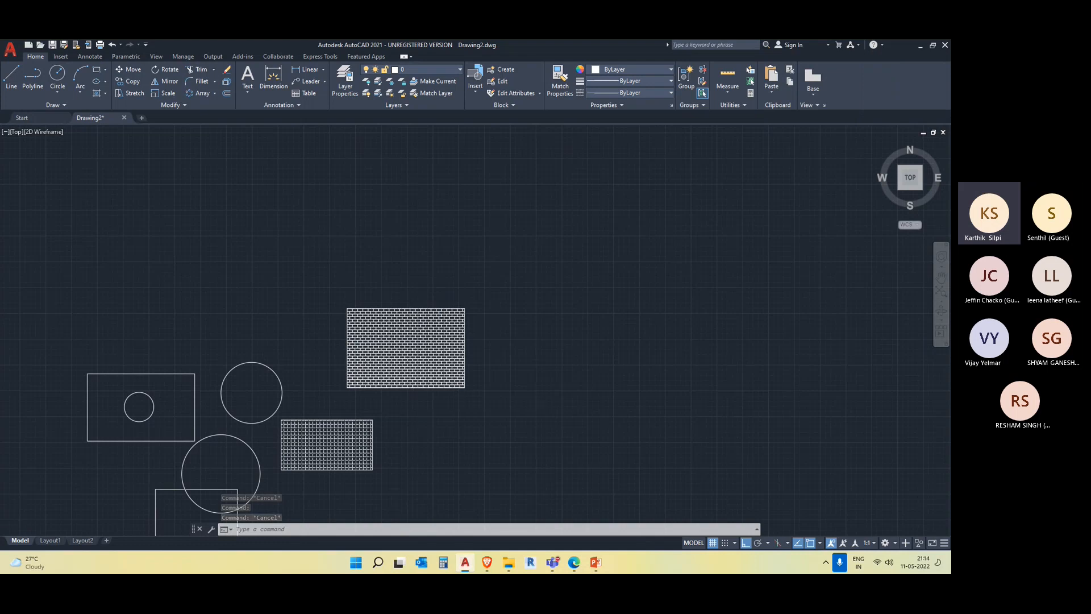
pyautogui.scroll(2, 413, 387)
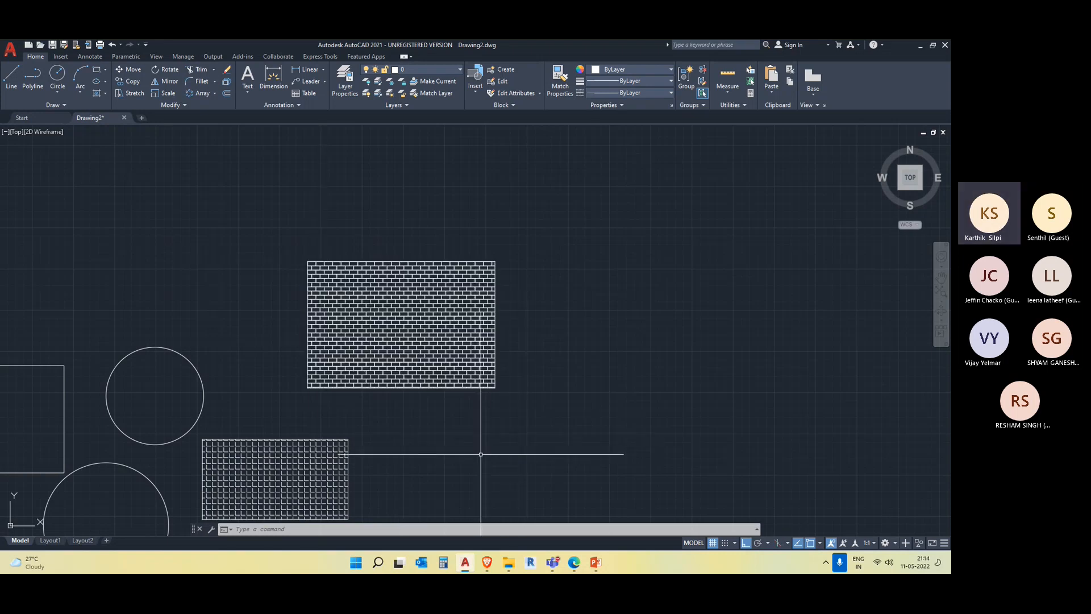
pyautogui.scroll(-4, 481, 454)
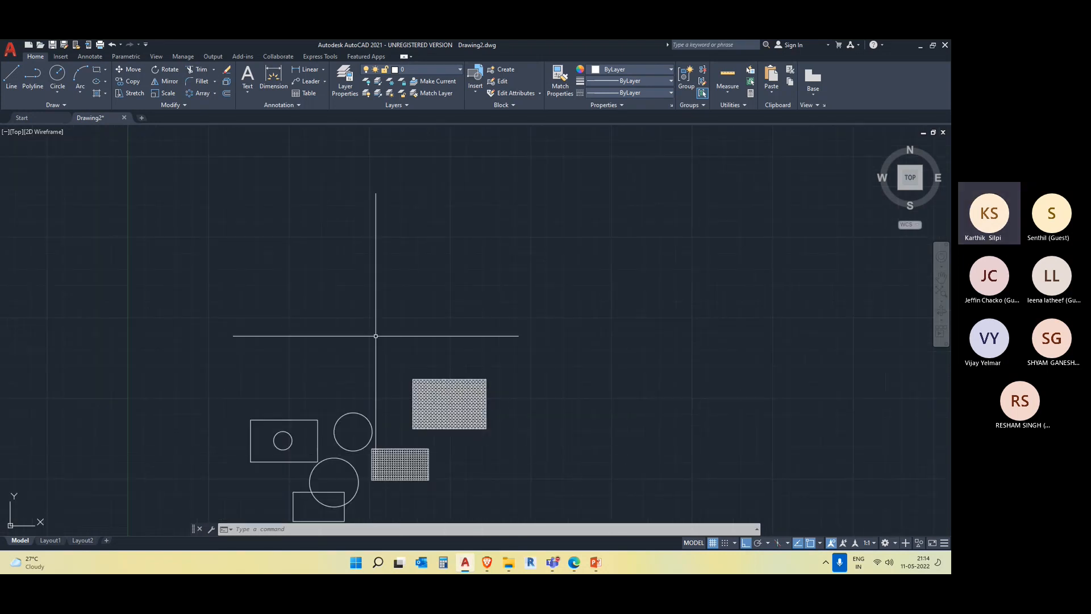
pyautogui.click(81, 541)
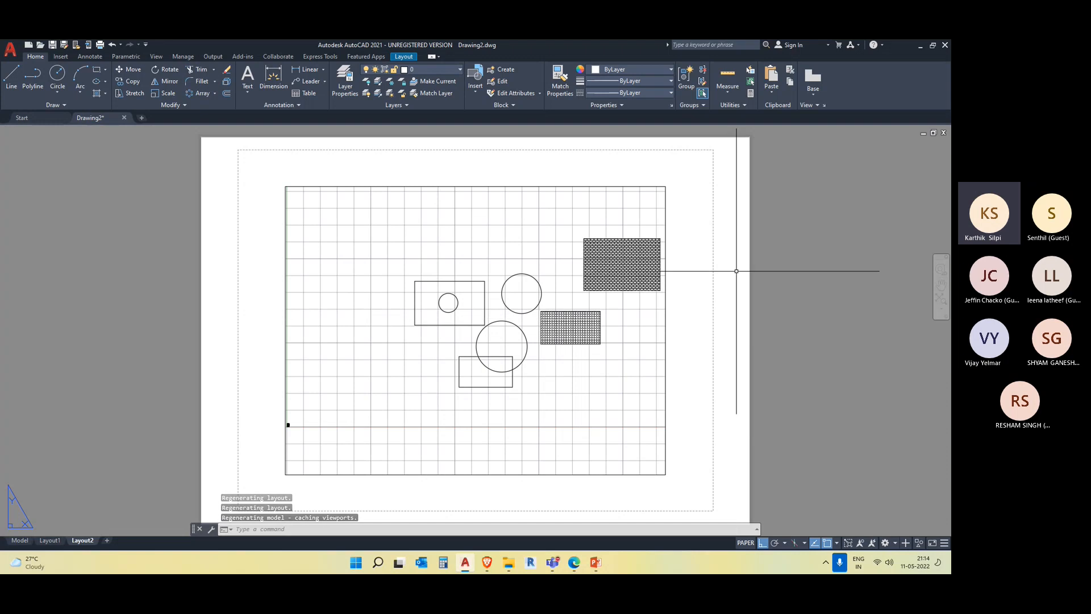
pyautogui.scroll(4, 705, 246)
pyautogui.scroll(-6, 464, 280)
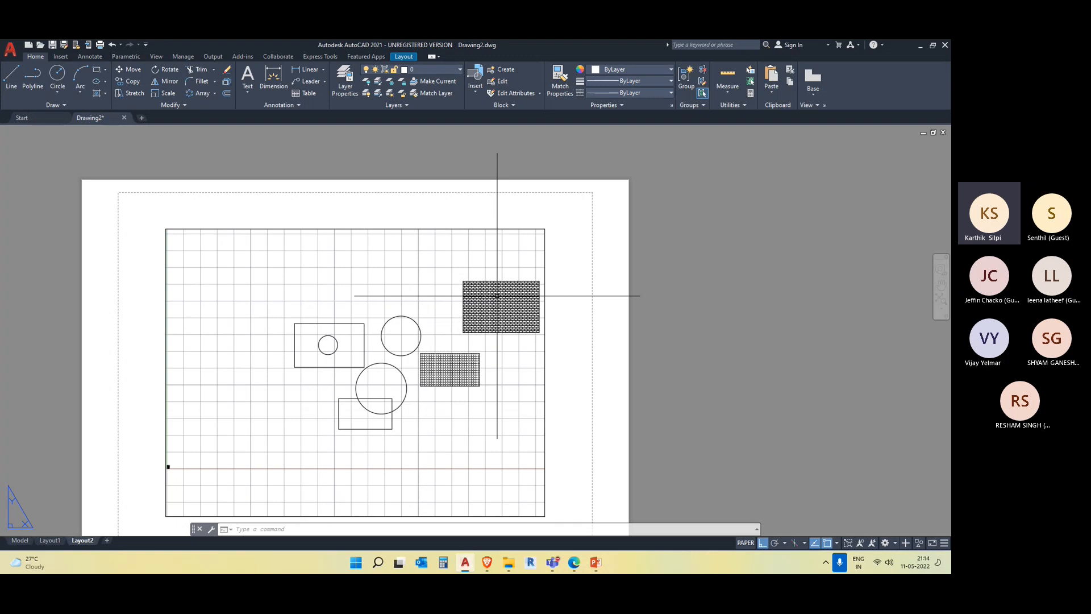
pyautogui.scroll(3, 497, 295)
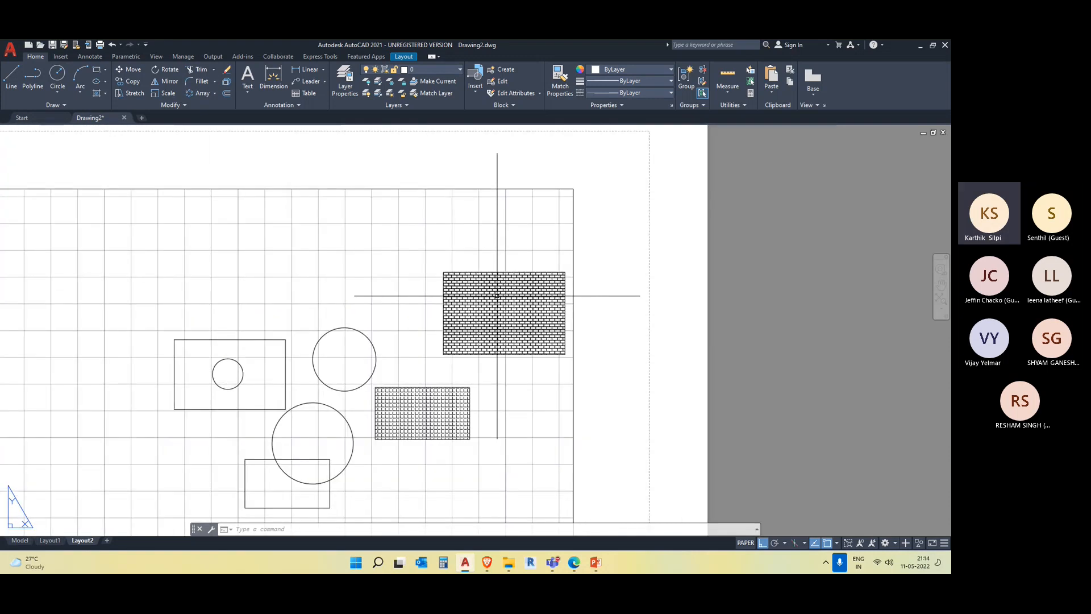
pyautogui.scroll(-3, 497, 295)
pyautogui.click(20, 540)
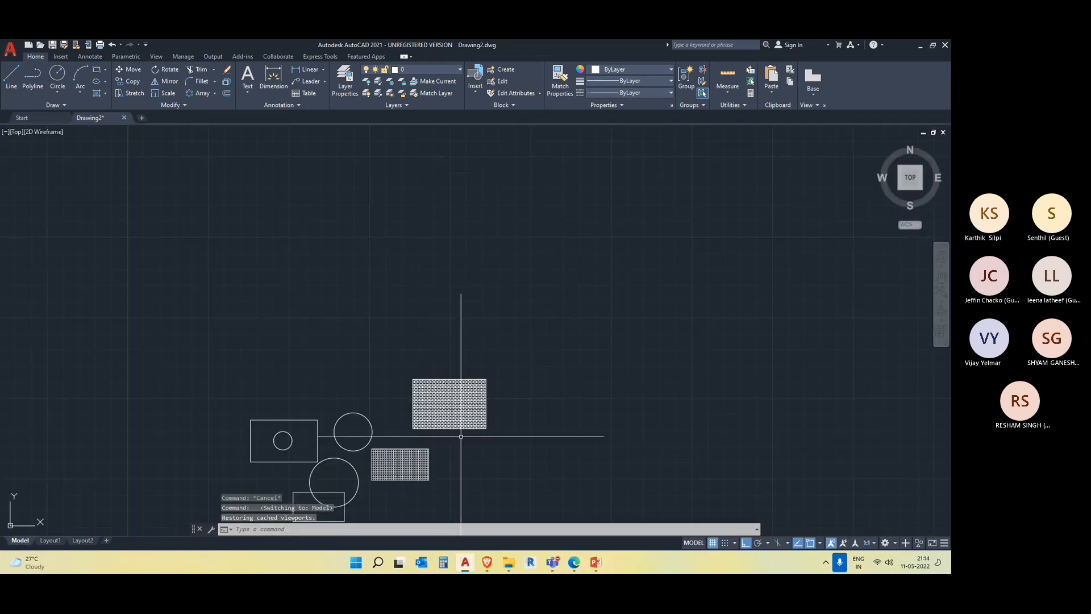
# Set the brick hatch's transparency to 42
pyautogui.click(444, 404)
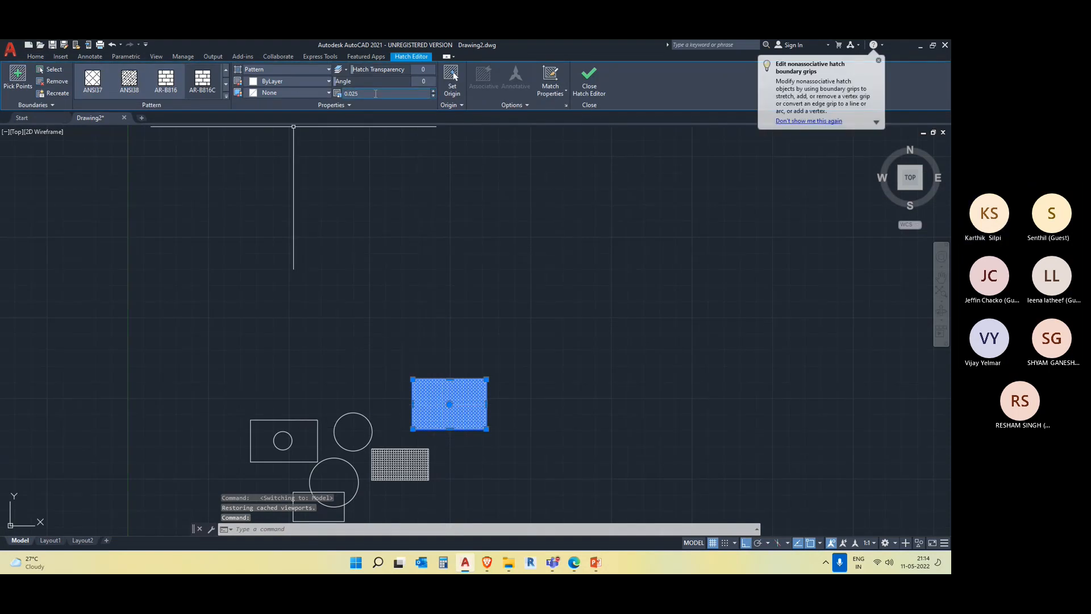
pyautogui.moveTo(352, 68); pyautogui.dragTo(379, 69)
pyautogui.click(452, 301)
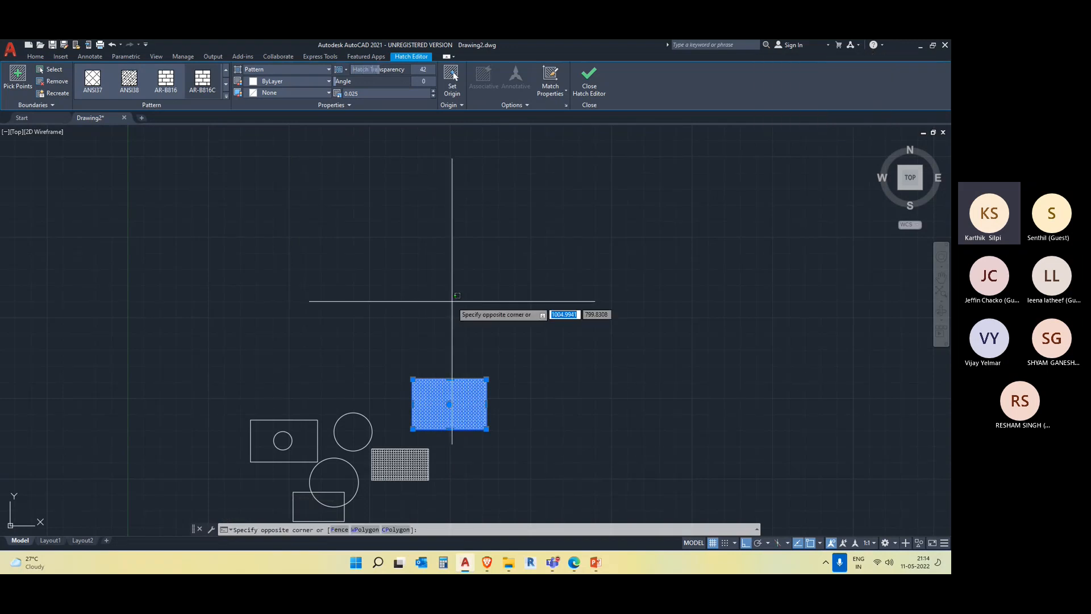
pyautogui.press('Escape')
pyautogui.press('Escape')
pyautogui.moveTo(487, 407); pyautogui.dragTo(499, 341, button='middle')
pyautogui.scroll(2, 446, 328)
pyautogui.scroll(4, 449, 332)
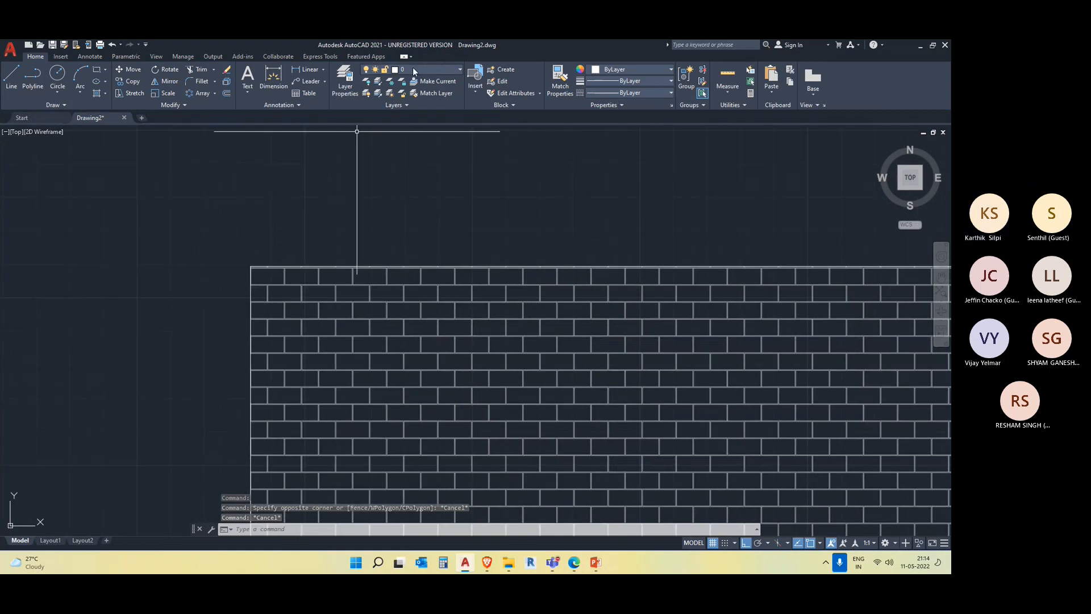
# Raise the brick hatch's transparency to 58
pyautogui.click(438, 307)
pyautogui.moveTo(379, 69); pyautogui.dragTo(388, 69)
pyautogui.press('Escape')
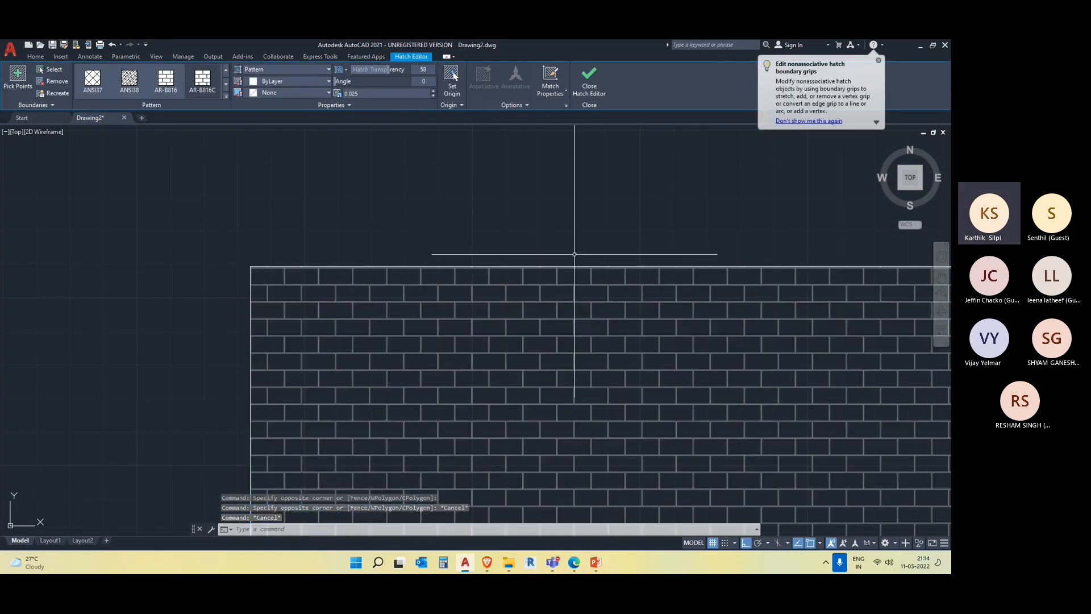
# Examine the more transparent brick hatch on the Layout2 sheet and return to model space
pyautogui.scroll(-6, 471, 426)
pyautogui.moveTo(471, 426); pyautogui.dragTo(444, 214, button='middle')
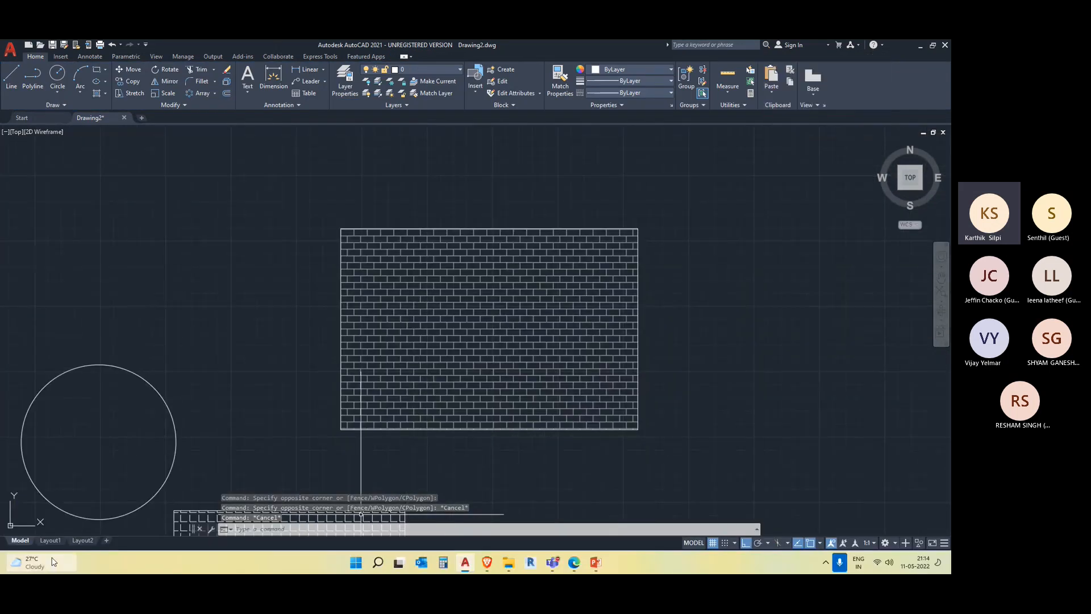
pyautogui.click(83, 541)
pyautogui.scroll(2, 549, 325)
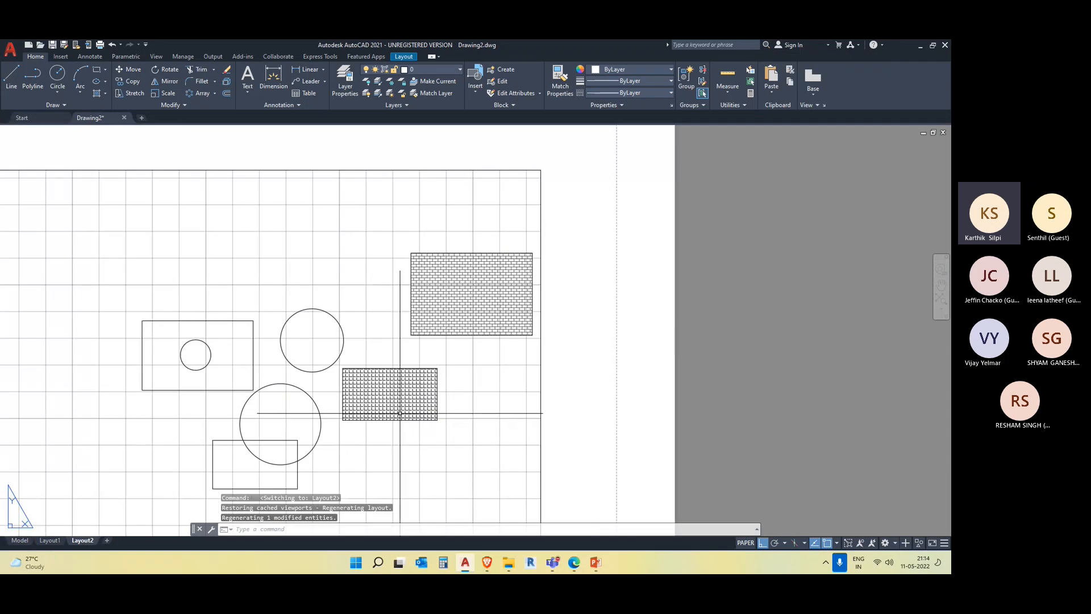
pyautogui.scroll(4, 380, 427)
pyautogui.scroll(-4, 452, 383)
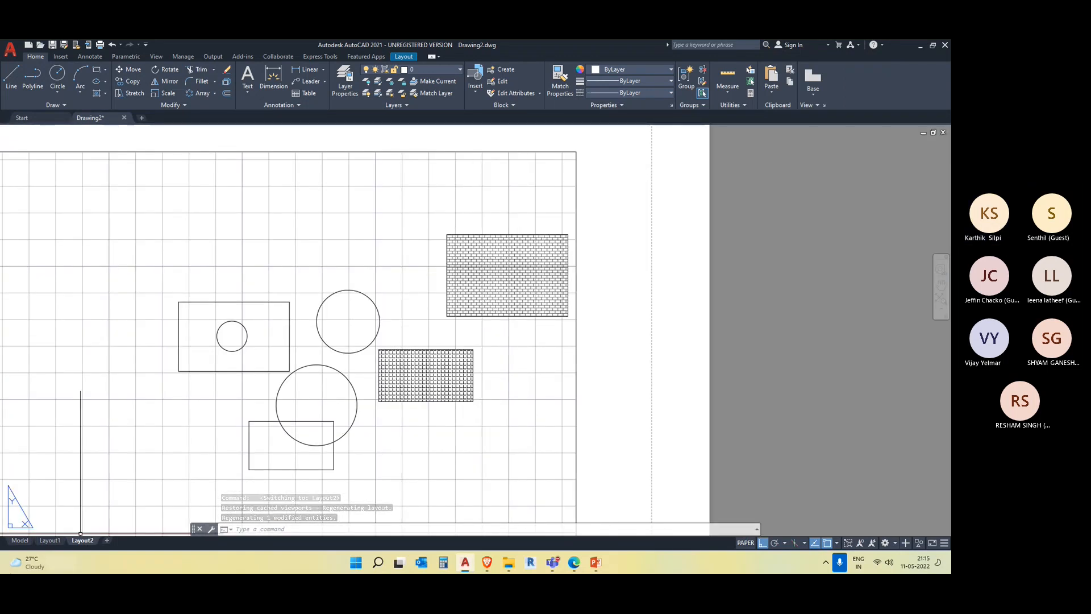
pyautogui.click(20, 540)
# Rotate the brick hatch pattern to an angle of 50
pyautogui.click(492, 264)
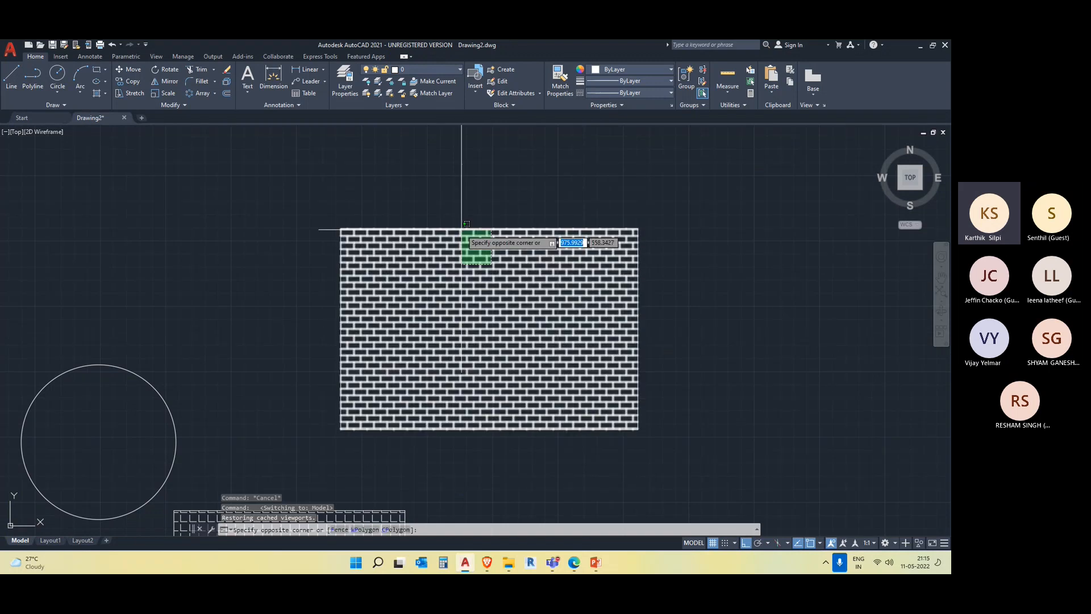
pyautogui.click(461, 230)
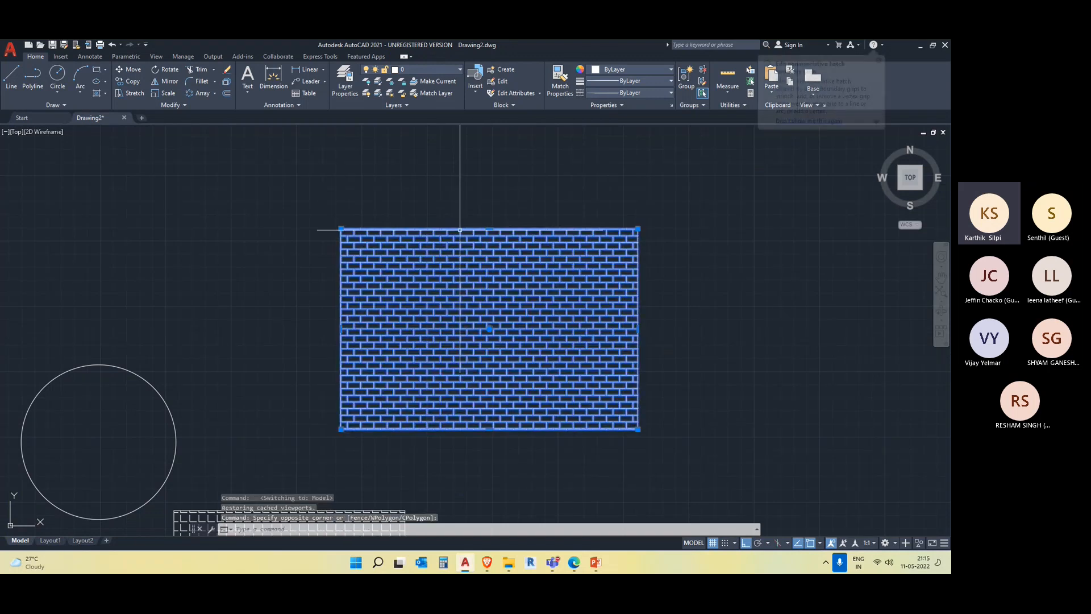
pyautogui.click(504, 351)
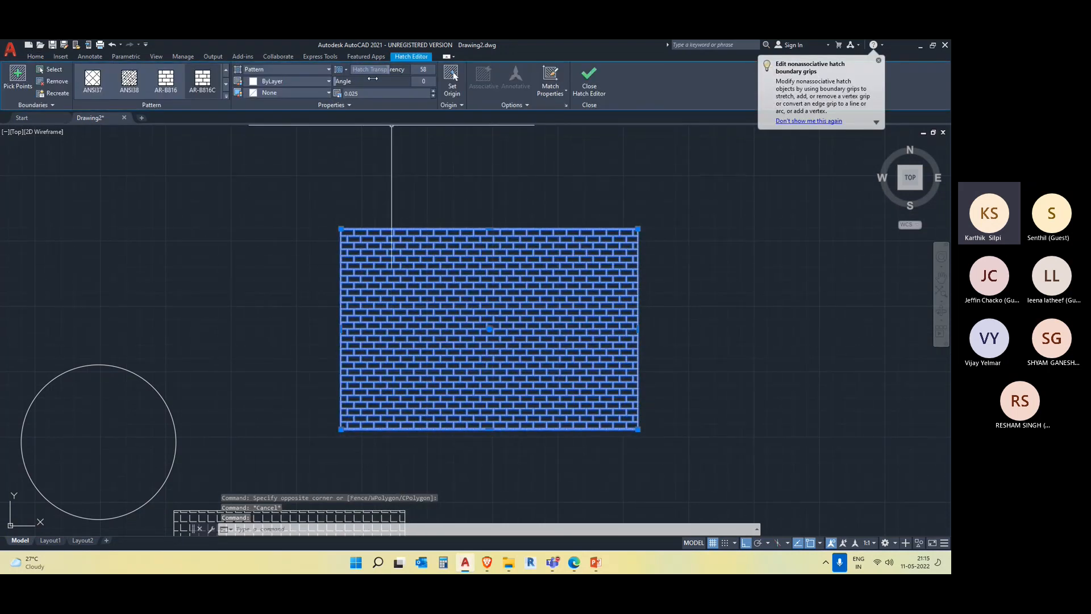
pyautogui.moveTo(340, 83)
pyautogui.mouseDown()
pyautogui.moveTo(369, 85)
pyautogui.moveTo(351, 86)
pyautogui.mouseUp()
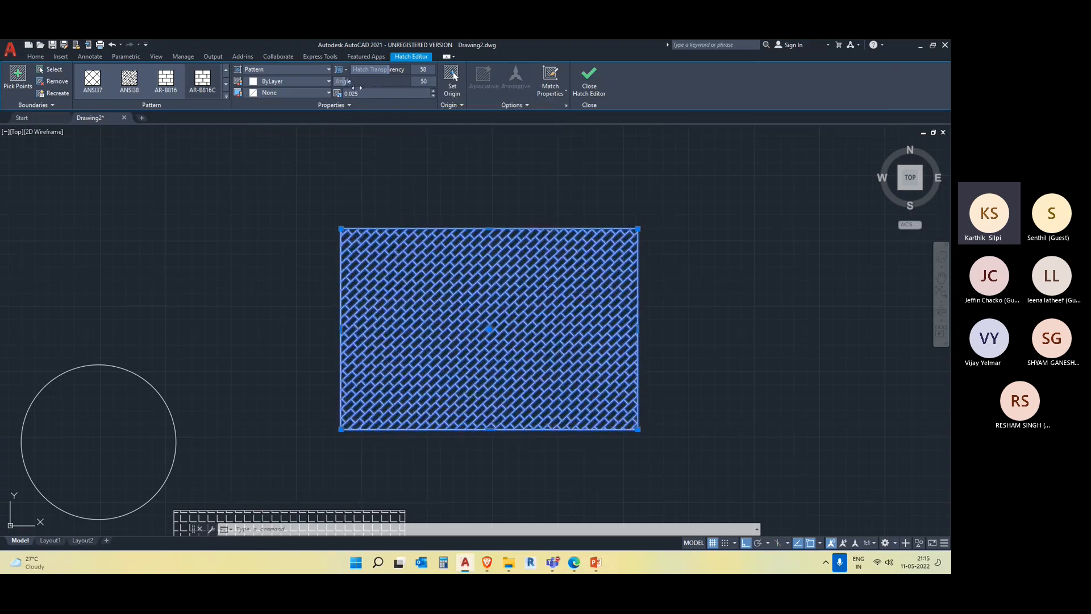
pyautogui.press('Escape')
# Delete the grid hatch from the smaller rectangle below the brick-hatched one, keeping its outline
pyautogui.scroll(-4, 483, 285)
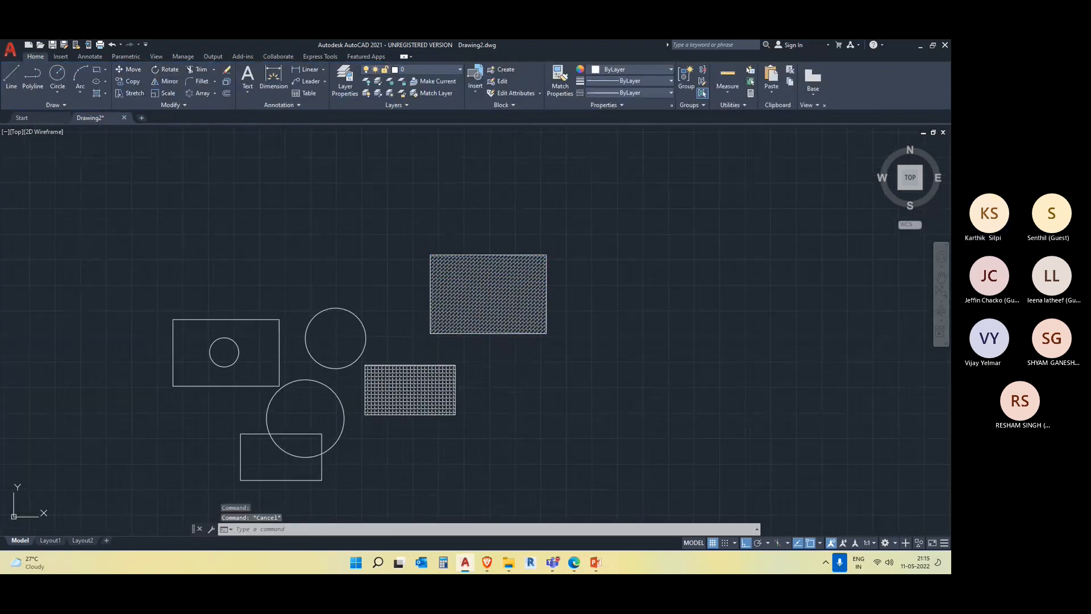
pyautogui.click(415, 392)
pyautogui.press('Delete')
pyautogui.moveTo(487, 370); pyautogui.dragTo(491, 360, button='middle')
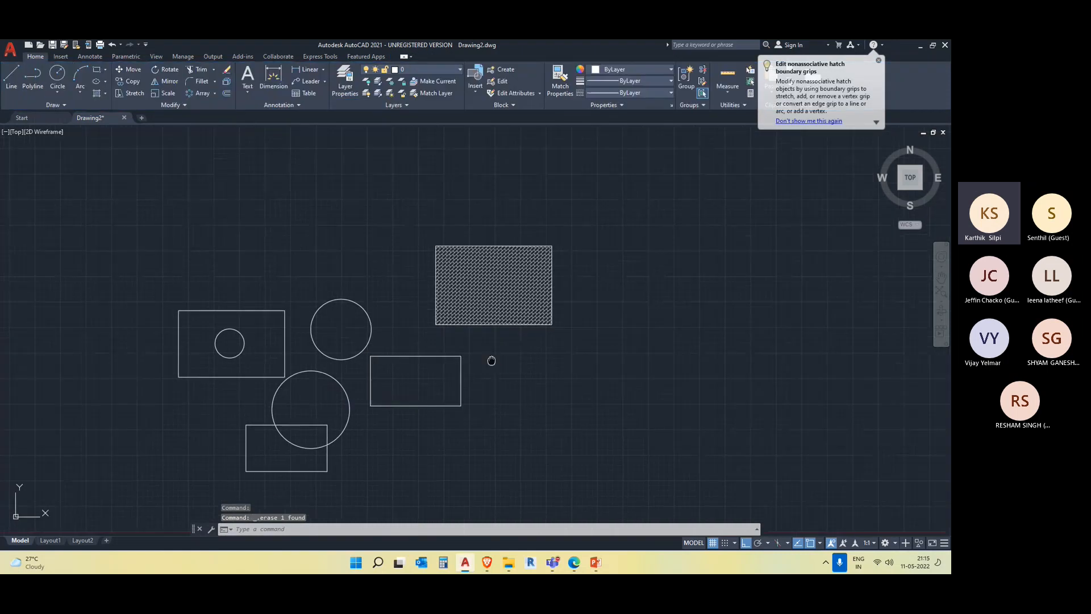
# Start a new hatch on the emptied smaller rectangle by selecting its outline, using the ANSI31 pattern
pyautogui.scroll(2, 491, 360)
pyautogui.click(104, 91)
pyautogui.click(121, 121)
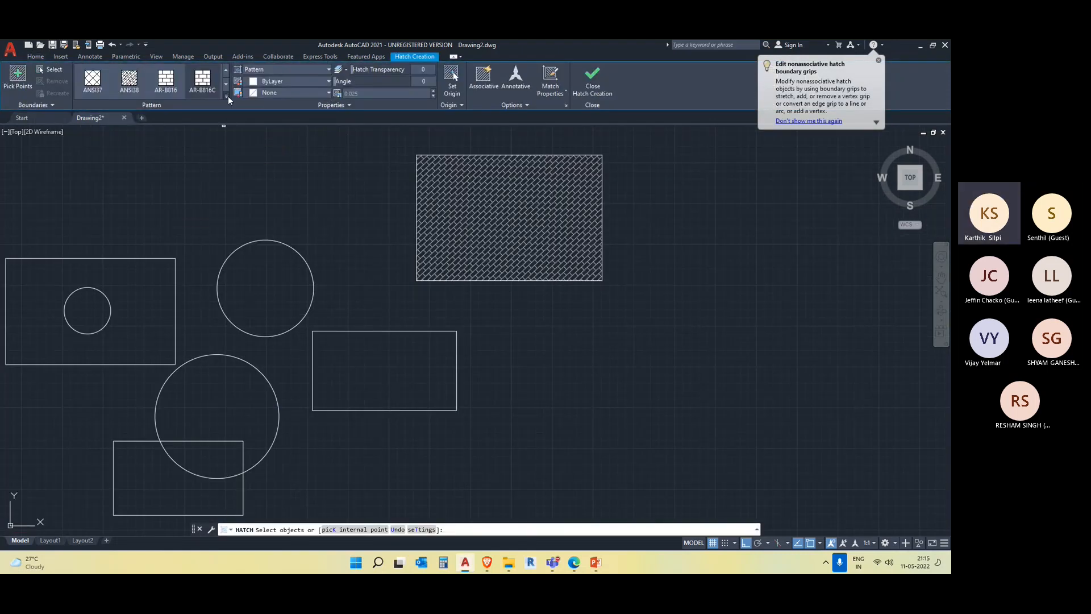
pyautogui.click(226, 94)
pyautogui.scroll(-5, 227, 162)
pyautogui.scroll(5, 226, 162)
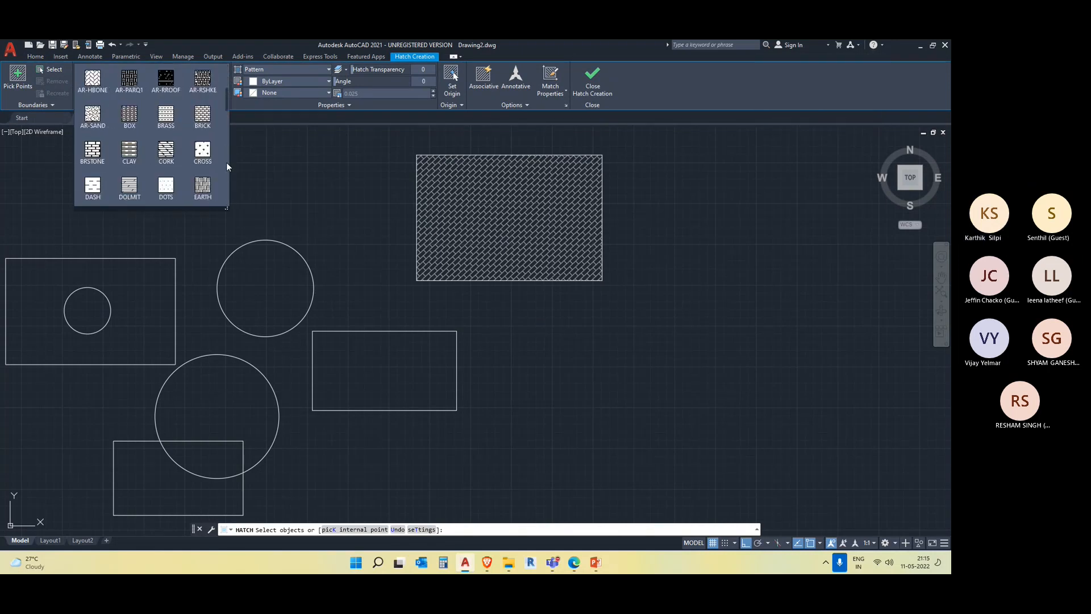
pyautogui.scroll(2, 227, 165)
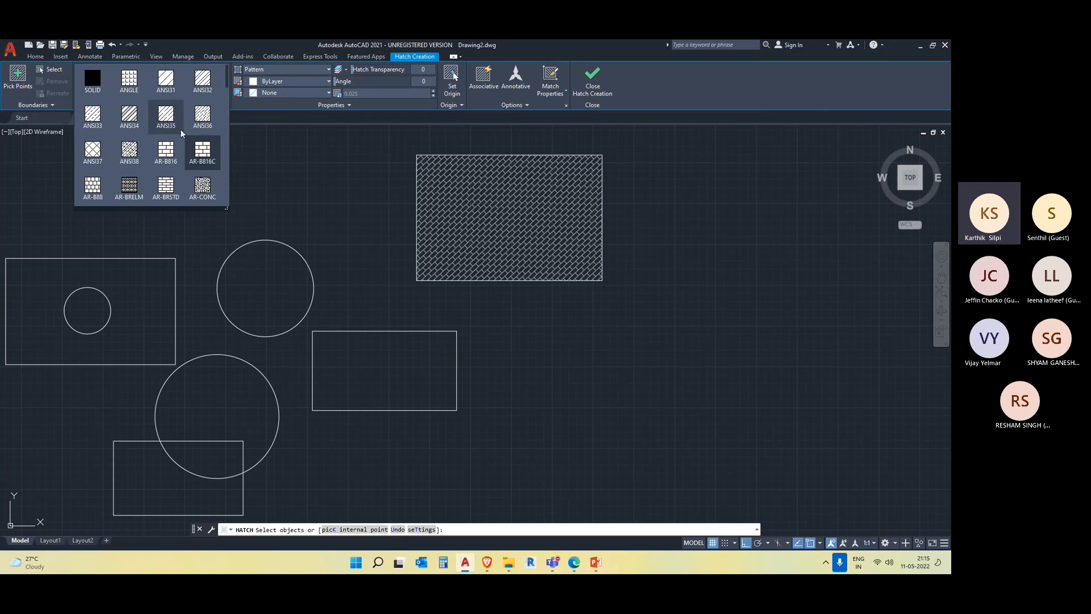
pyautogui.click(166, 79)
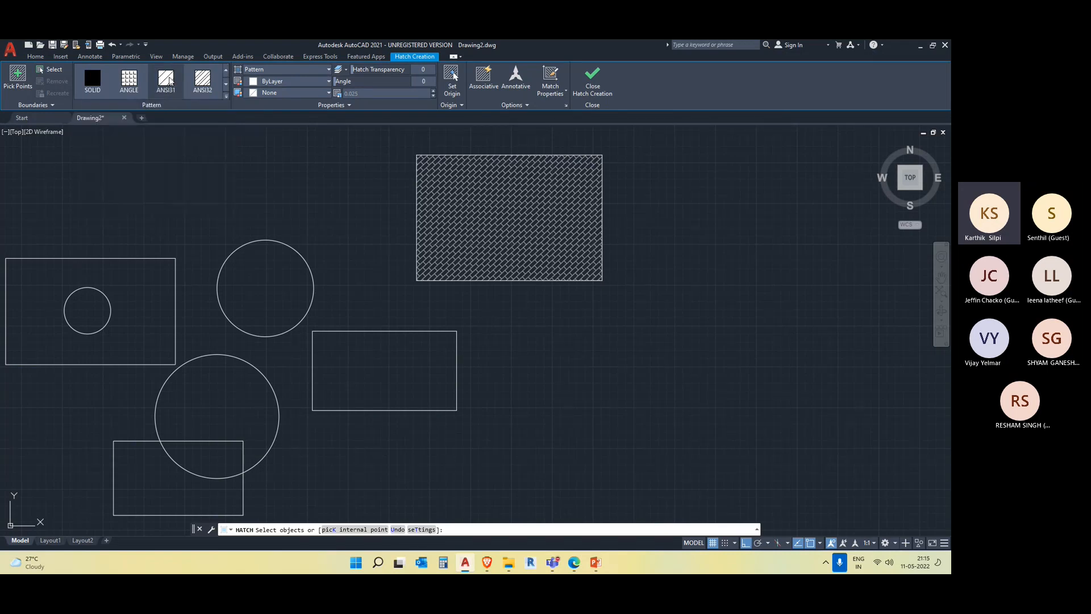
pyautogui.click(343, 330)
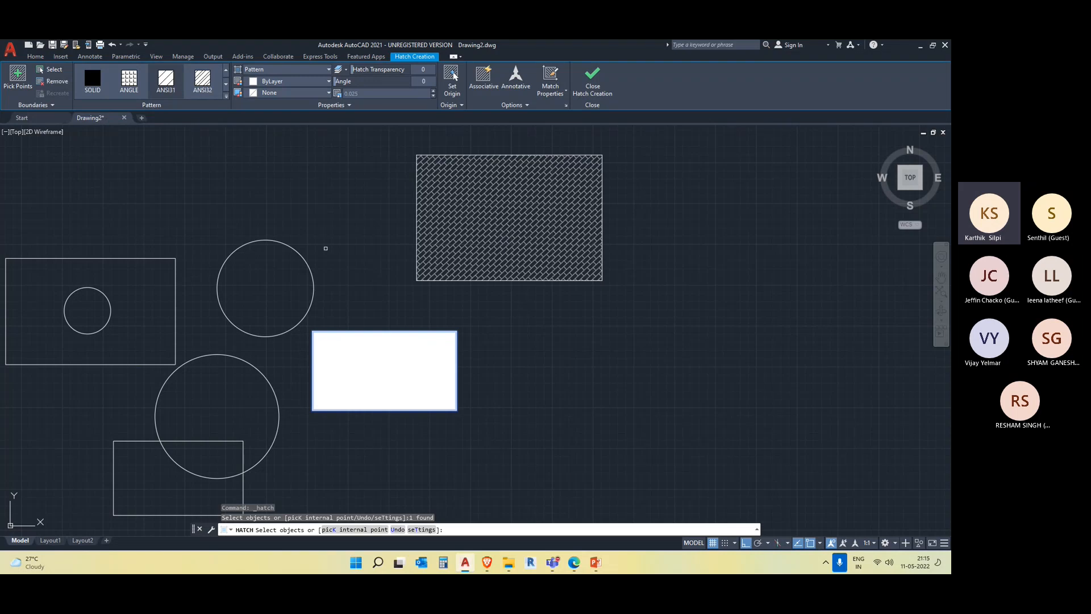
# Set the scale of the ANSI31 hatch to 5
pyautogui.click(372, 94)
pyautogui.write('5')
pyautogui.press('Return')
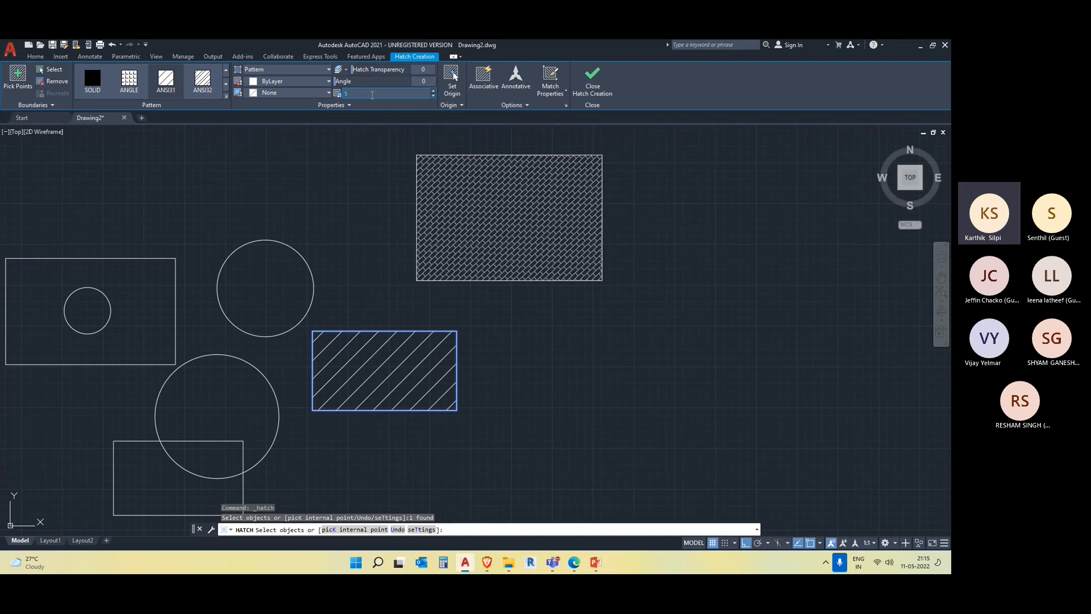
# Try scales of 50 and 10 for the ANSI31 hatch and return it to 5
pyautogui.write('0')
pyautogui.press('Return')
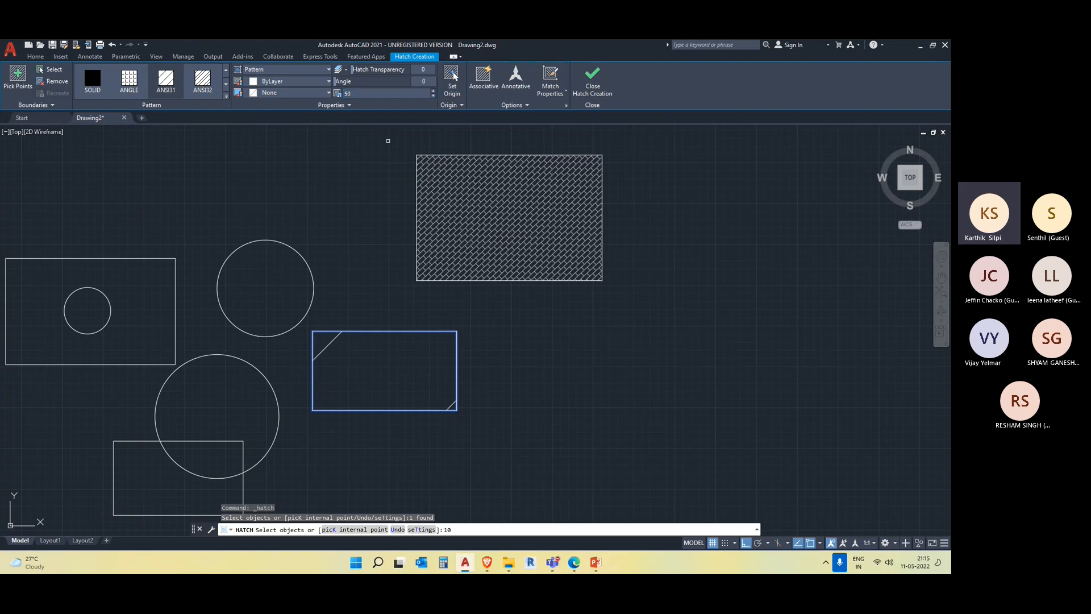
pyautogui.click(426, 103)
pyautogui.click(364, 94)
pyautogui.press('Return')
pyautogui.click(378, 105)
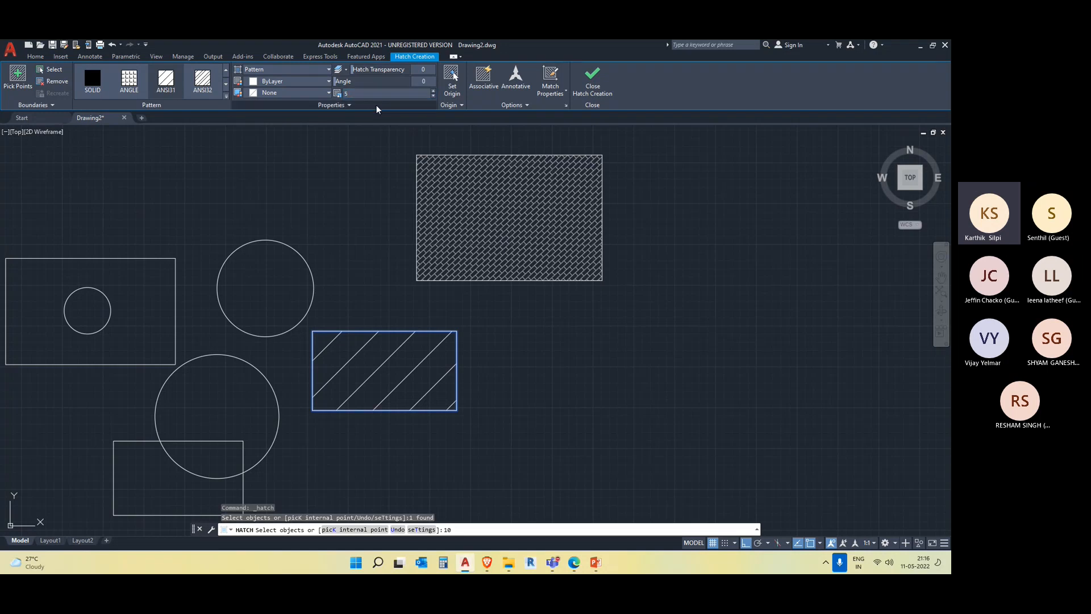
pyautogui.click(376, 105)
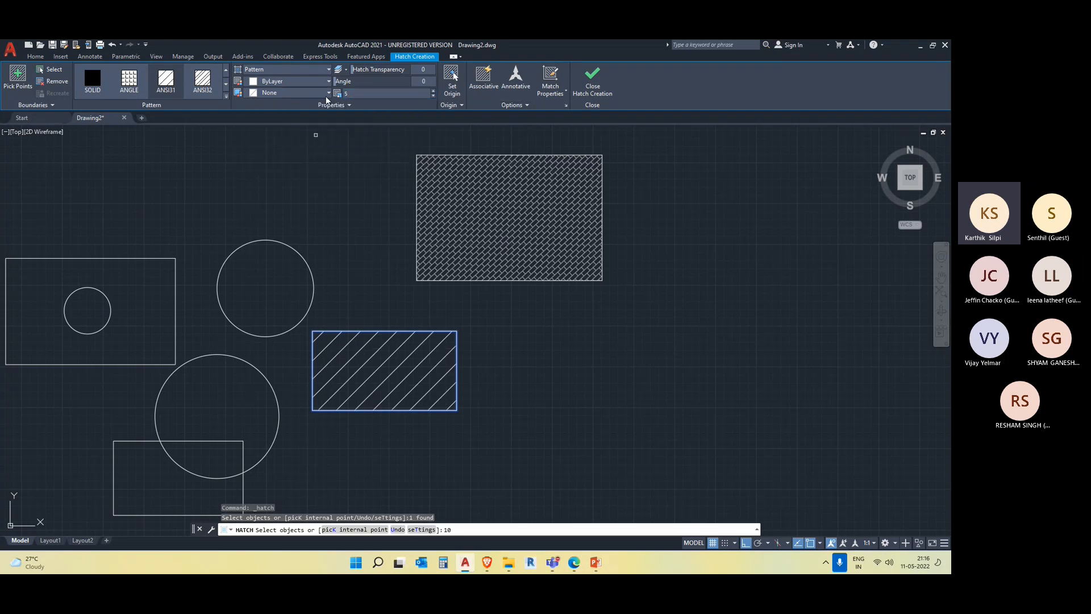
# Set the ANSI31 hatch's angle to 7
pyautogui.moveTo(343, 81)
pyautogui.mouseDown()
pyautogui.moveTo(372, 79)
pyautogui.moveTo(346, 82)
pyautogui.mouseUp()
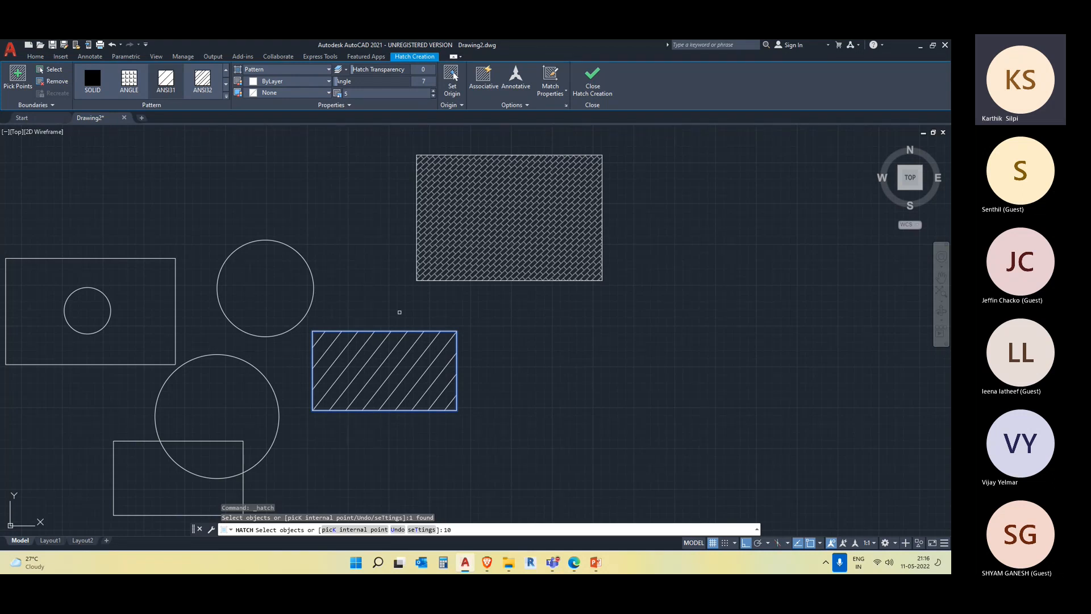
# Finish the ANSI31 hatch on the smaller rectangle
pyautogui.press('Escape')
pyautogui.moveTo(369, 228); pyautogui.dragTo(431, 213, button='middle')
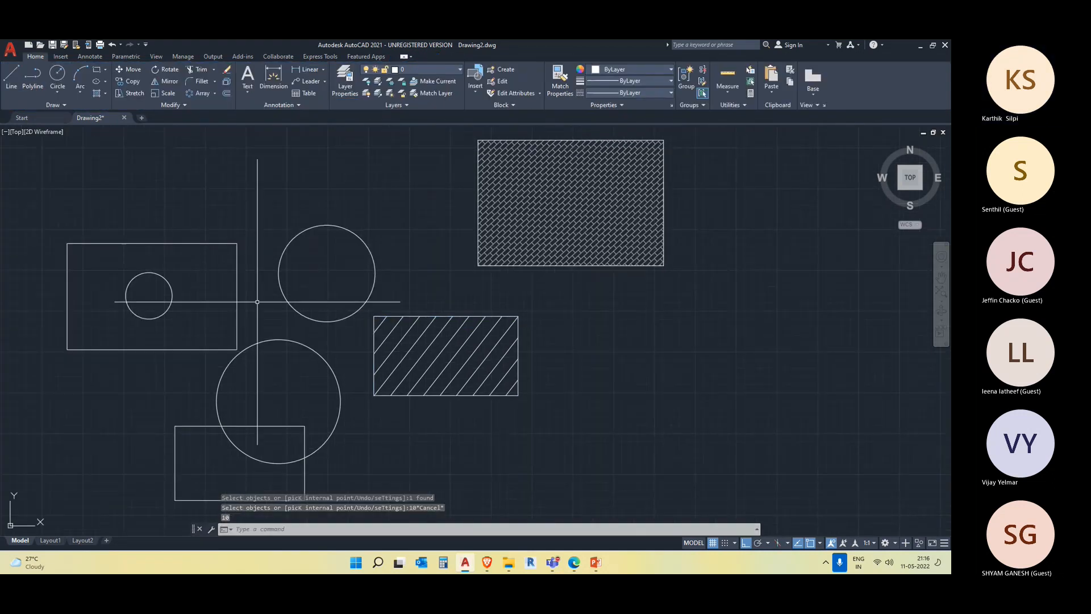
pyautogui.moveTo(257, 298); pyautogui.dragTo(372, 295, button='middle')
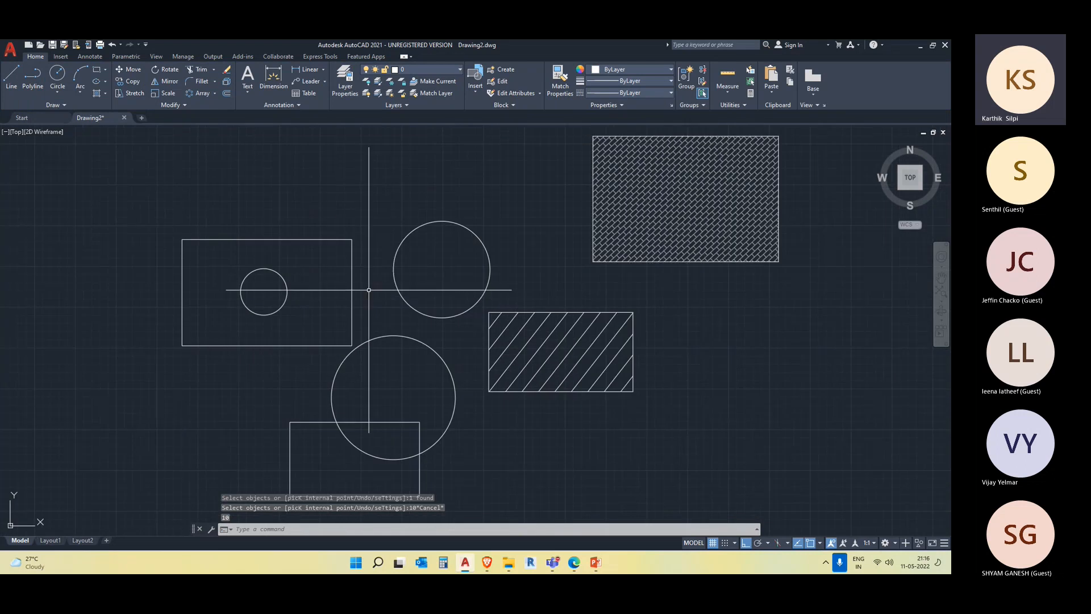
# Hatch the rectangle containing the small circle with the ANSI35 pattern by selecting the rectangle's outline
pyautogui.click(105, 93)
pyautogui.click(111, 111)
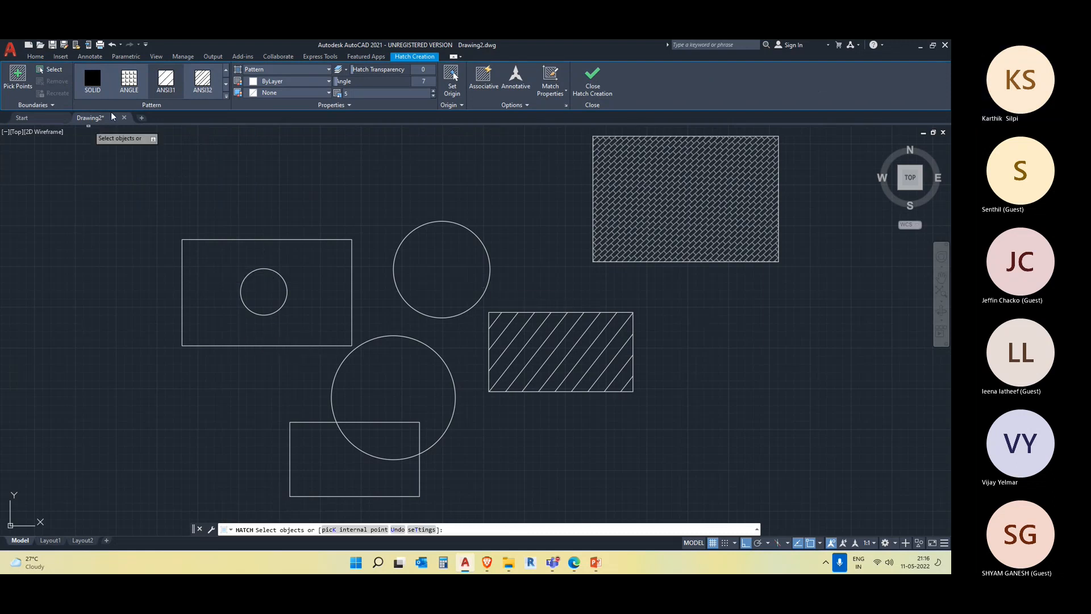
pyautogui.click(225, 95)
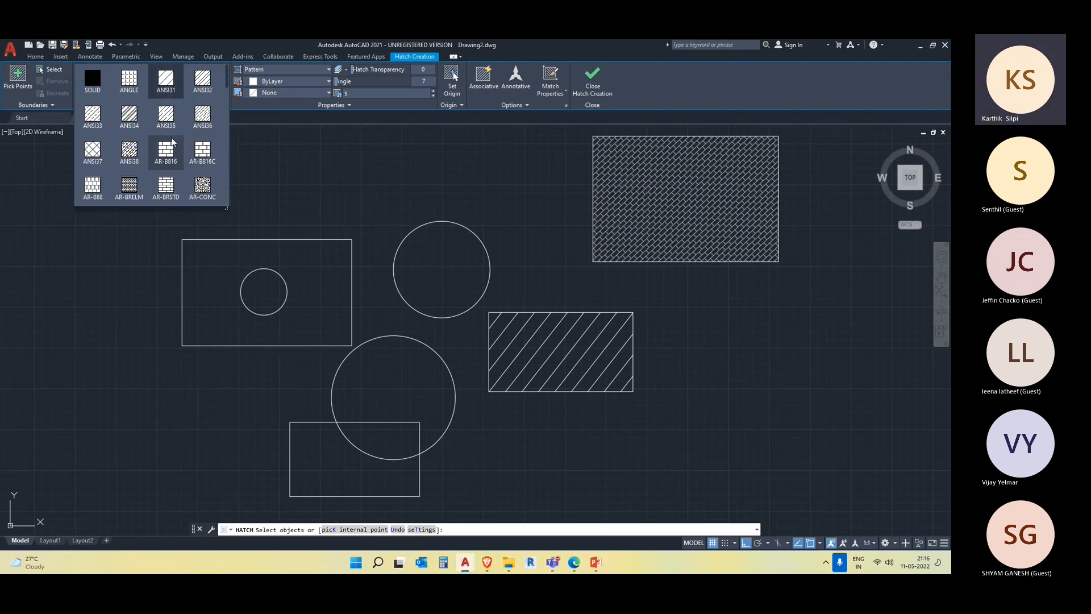
pyautogui.click(164, 117)
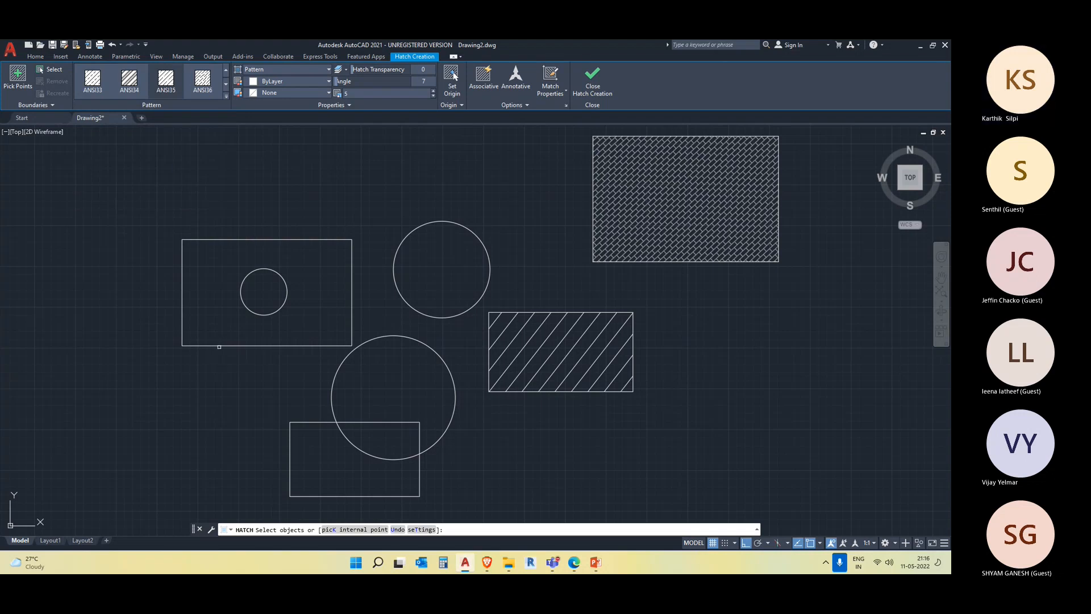
pyautogui.click(219, 345)
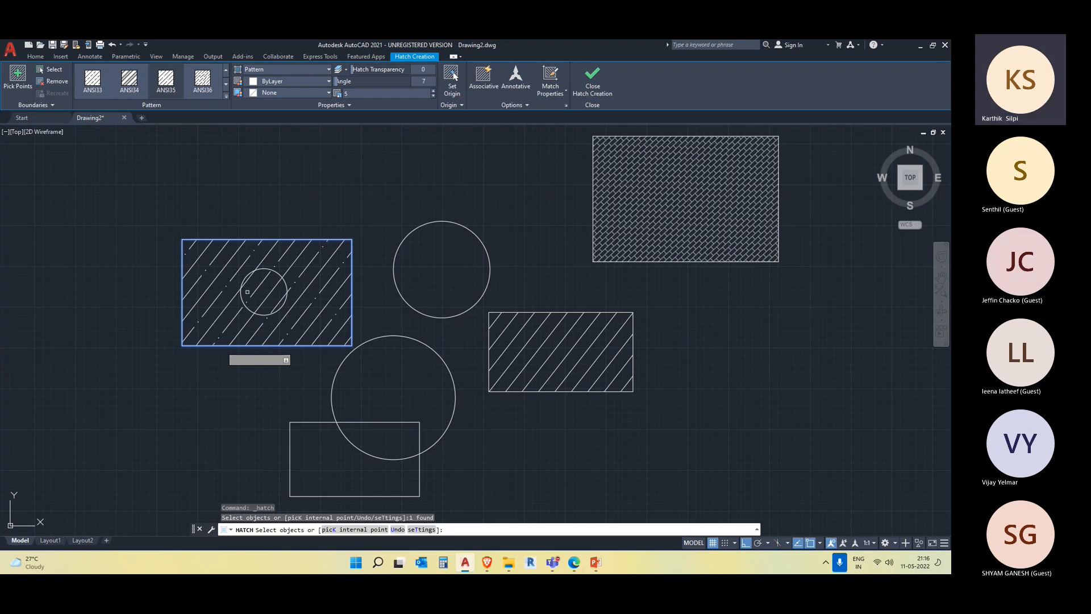
# Try to remove the small inner circle from the new hatch's boundaries, and end the hatch
pyautogui.click(55, 83)
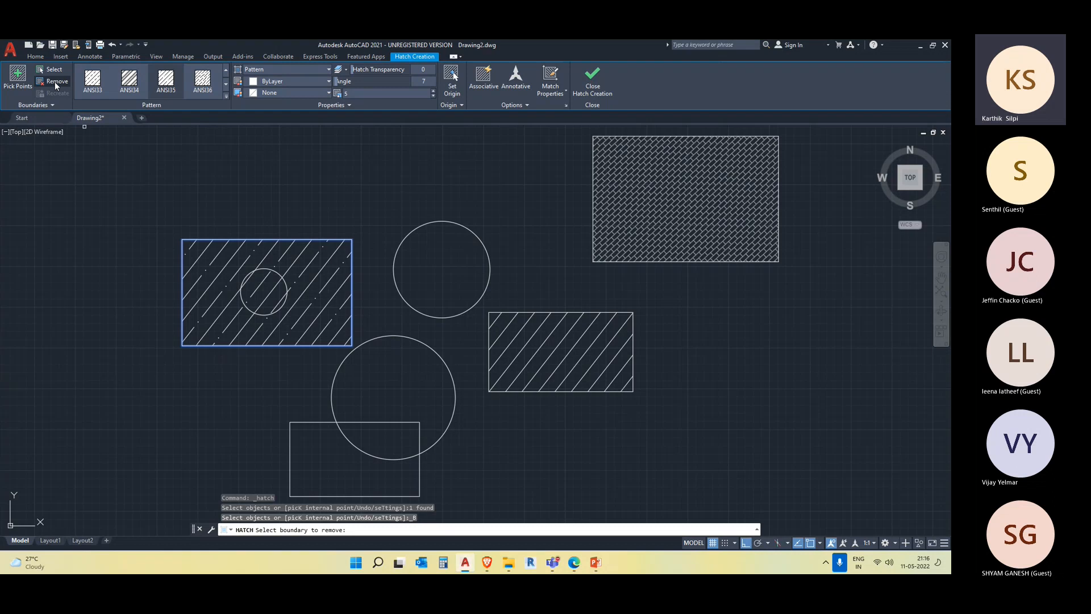
pyautogui.click(264, 270)
pyautogui.click(264, 270)
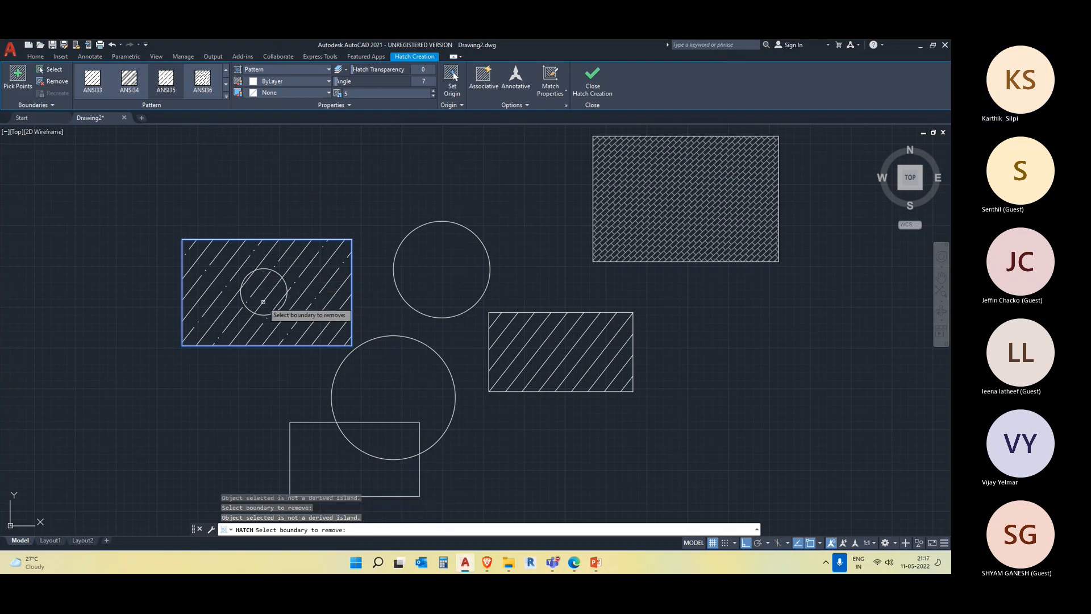
pyautogui.press('Escape')
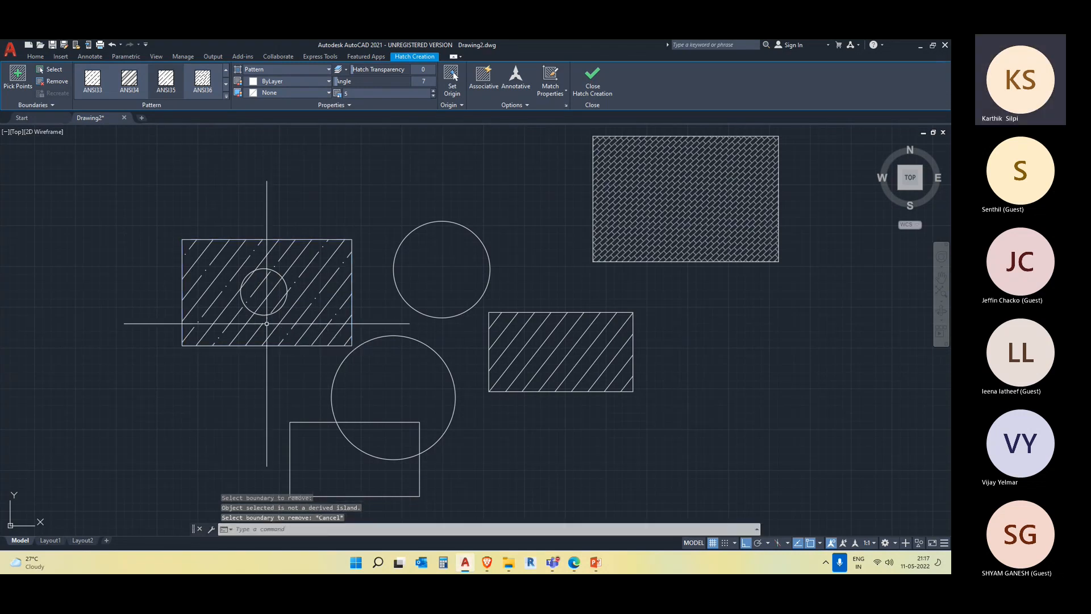
pyautogui.click(263, 315)
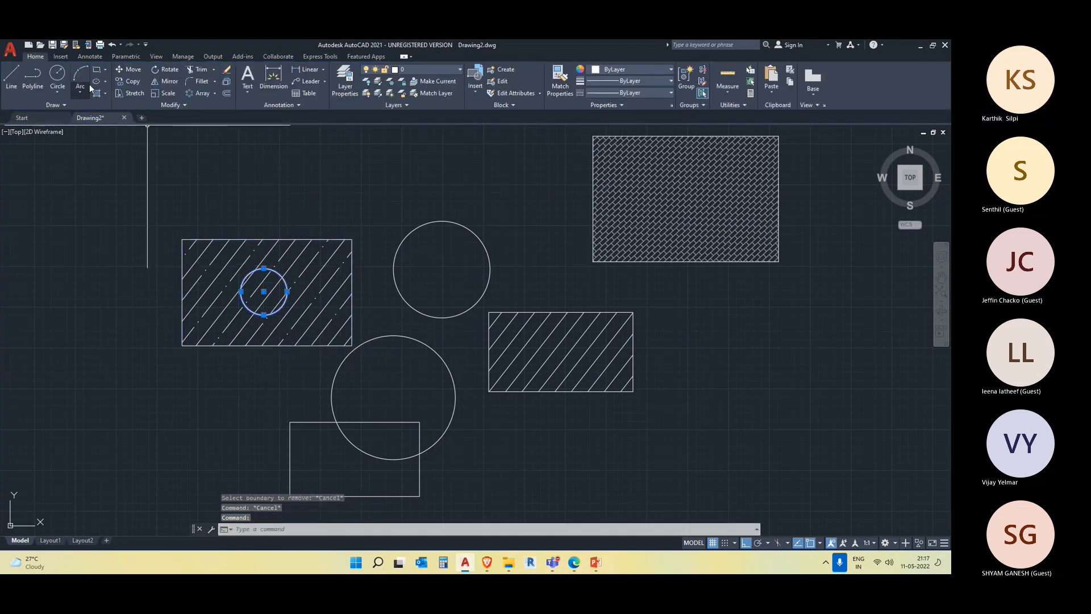
pyautogui.click(105, 93)
pyautogui.click(105, 110)
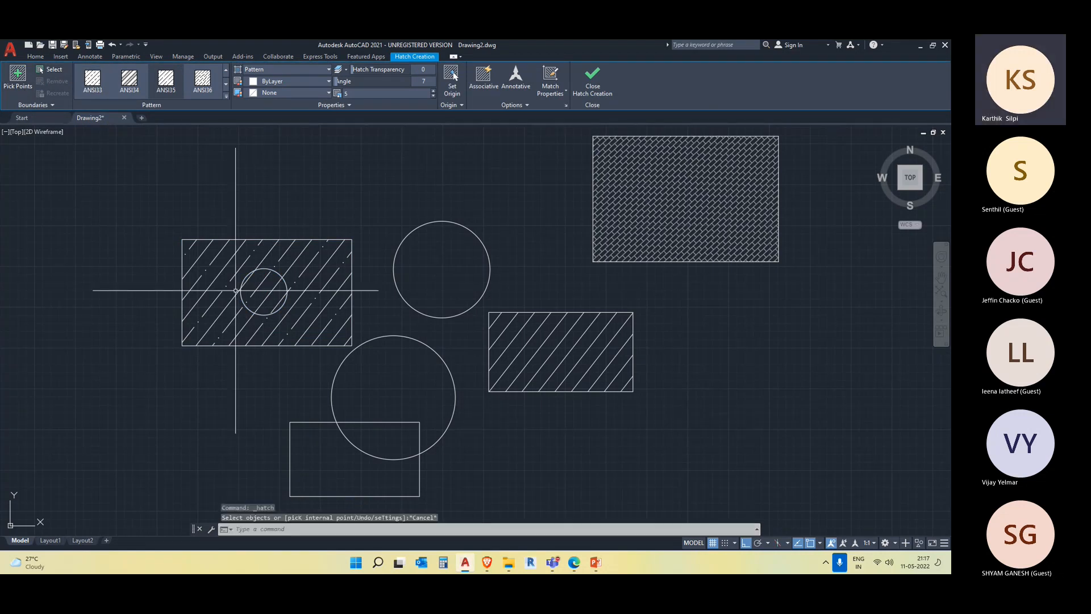
pyautogui.press('Escape')
# Try to remove the inner circle from the existing ANSI35 hatch's boundaries by editing the hatch
pyautogui.click(251, 274)
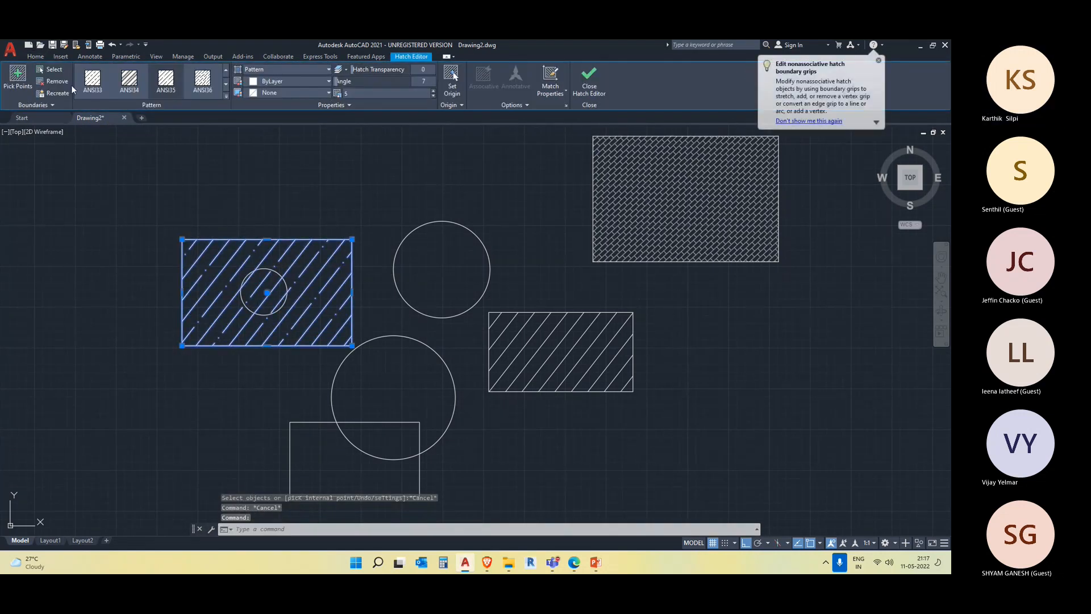
pyautogui.click(269, 286)
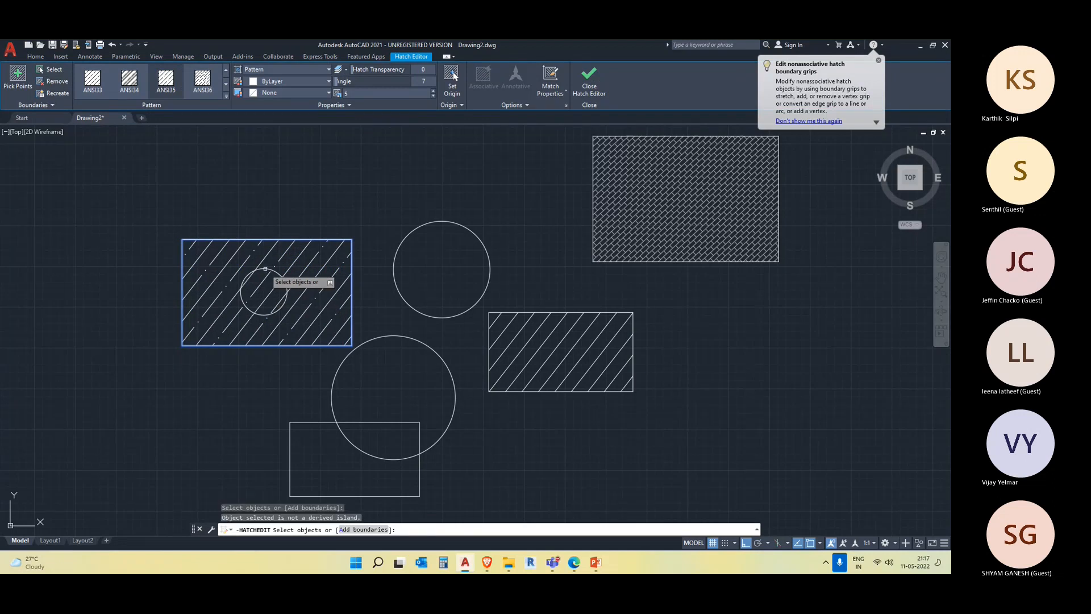
pyautogui.press('Escape')
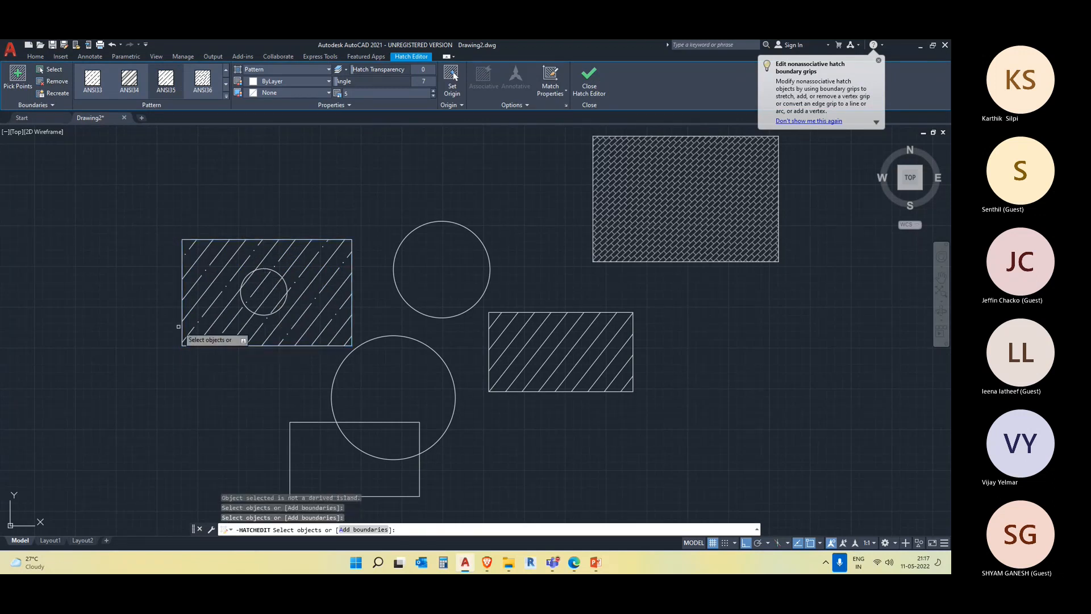
pyautogui.press('Escape')
# Delete the small inner circle and the ANSI35 hatch, leaving only the rectangle's outline
pyautogui.click(283, 307)
pyautogui.press('Delete')
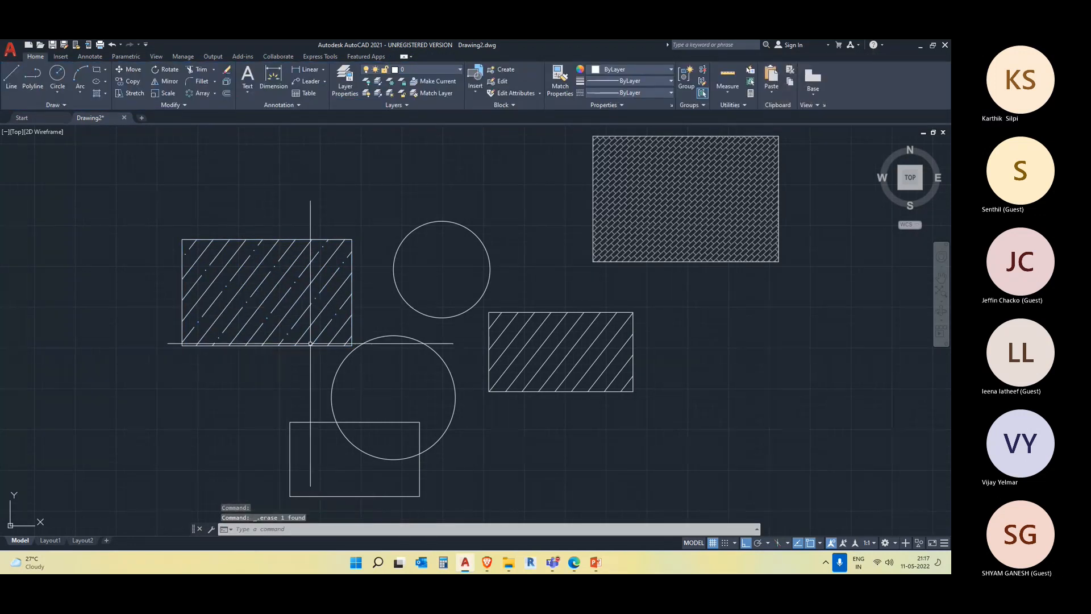
pyautogui.moveTo(339, 332); pyautogui.dragTo(295, 300, button='middle')
pyautogui.press('Escape')
pyautogui.click(198, 239)
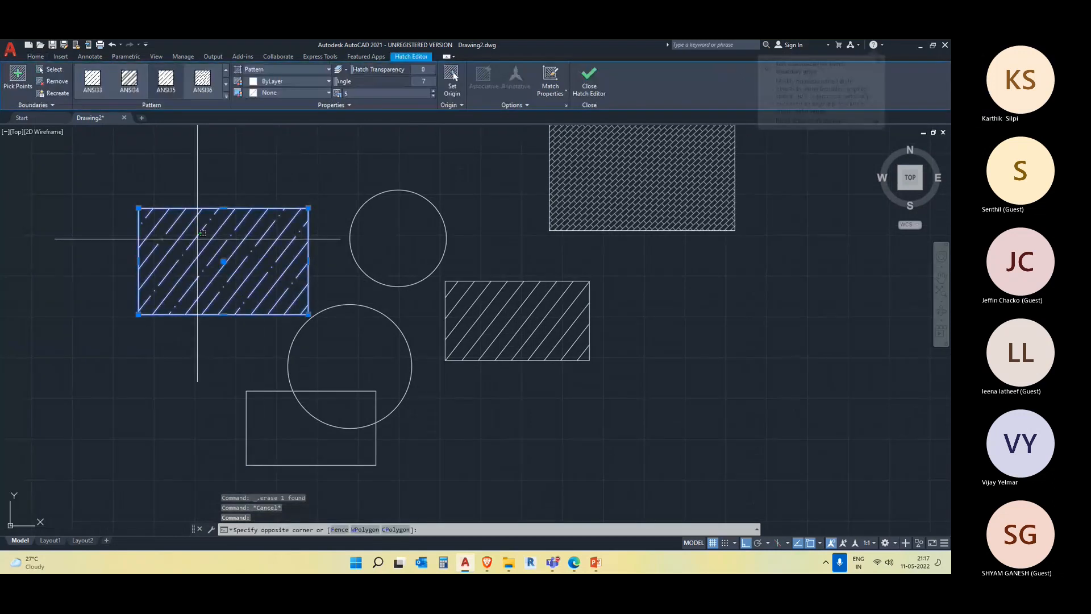
pyautogui.press('Escape')
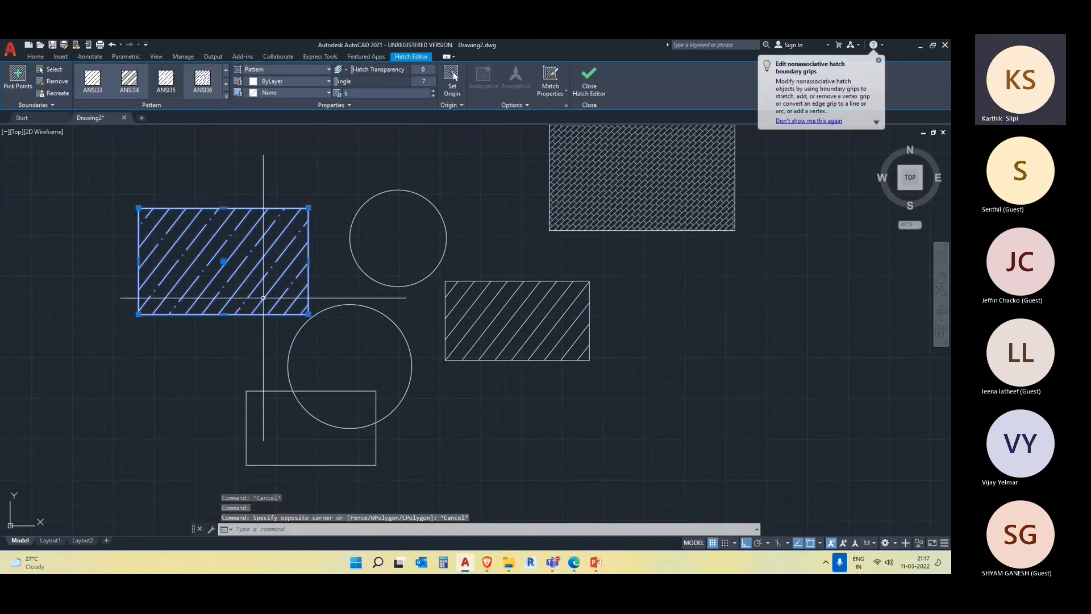
pyautogui.press('Delete')
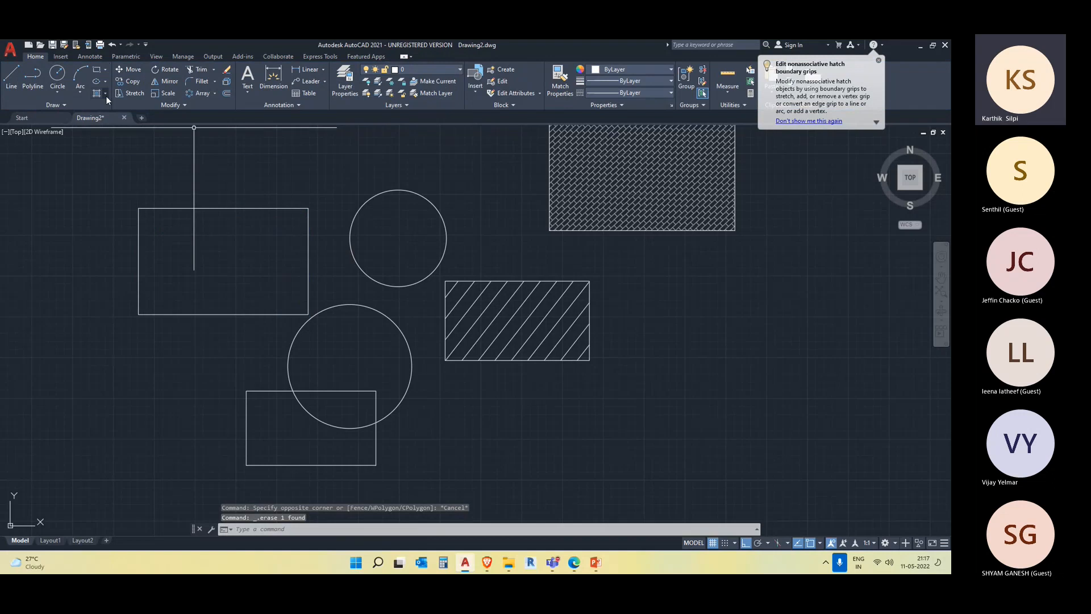
# Hatch the emptied rectangle again with the ANSI35 pattern by selecting its outline
pyautogui.click(101, 93)
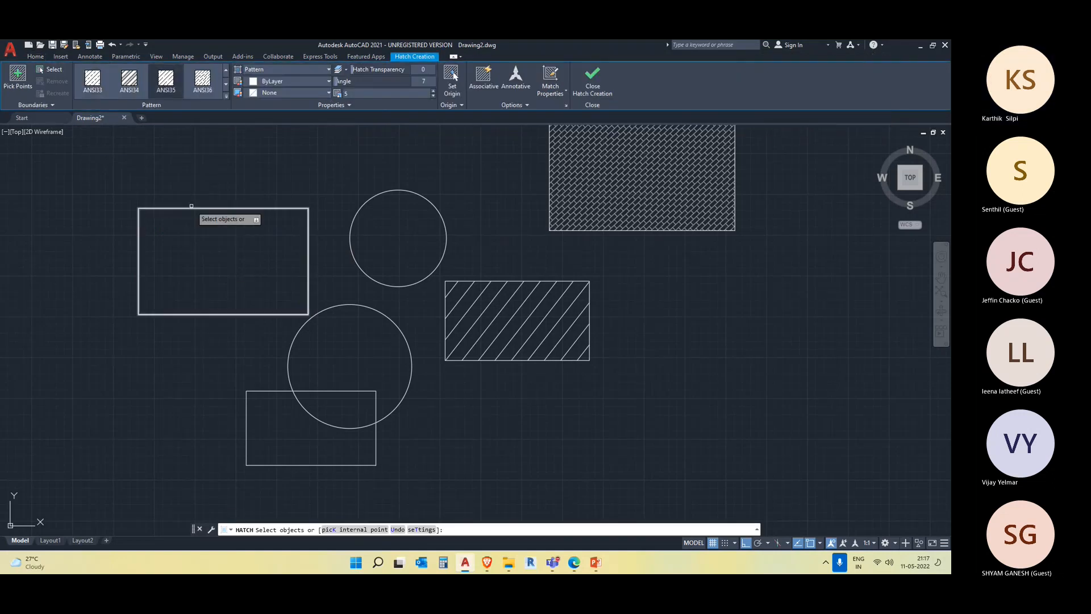
pyautogui.click(191, 208)
pyautogui.press('Escape')
pyautogui.press('Escape')
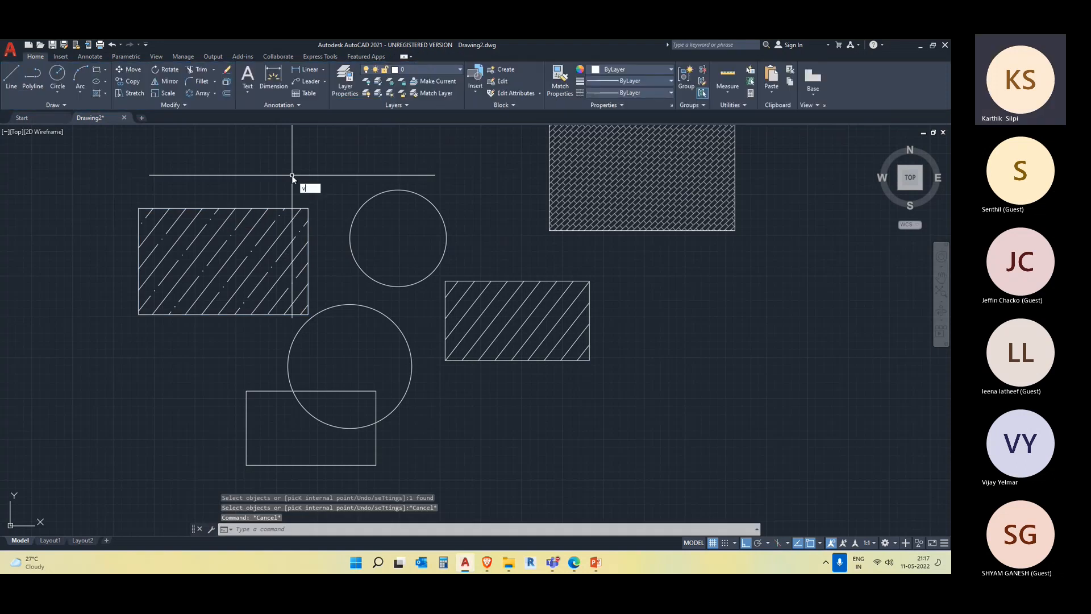
# Draw a small circle inside the ANSI35-hatched rectangle, slightly above its middle
pyautogui.press('Escape')
pyautogui.write('c')
pyautogui.press('Return')
pyautogui.click(217, 251)
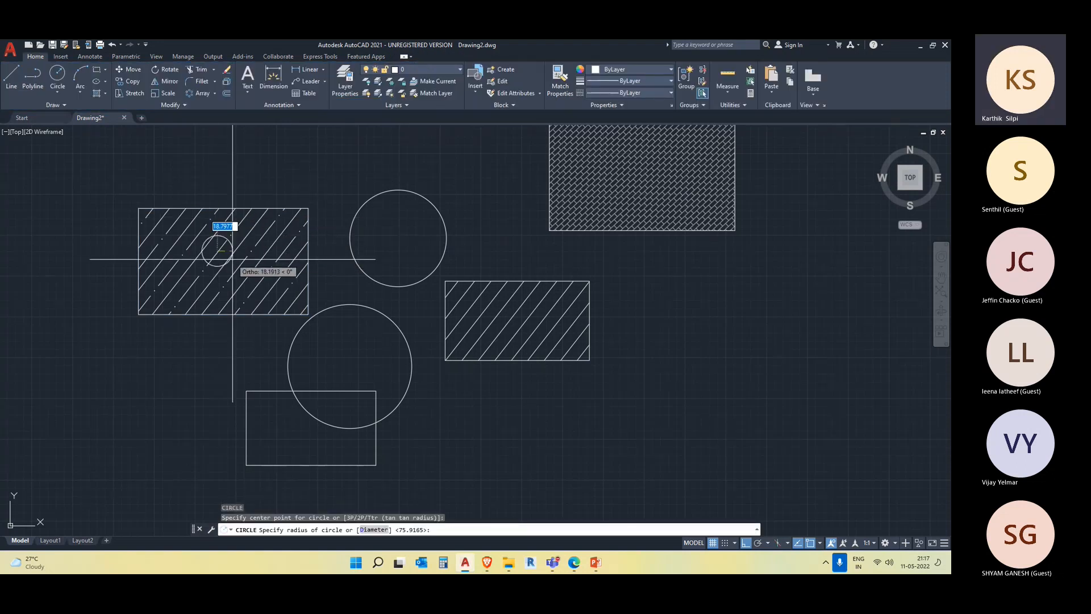
pyautogui.click(235, 264)
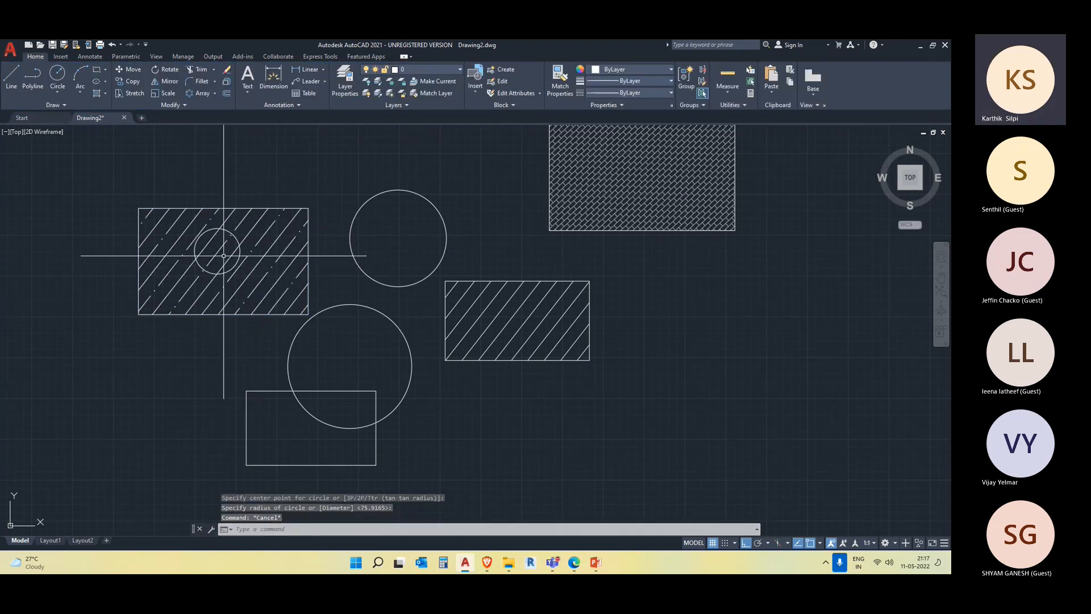
# Try to exclude the new circle by editing the ANSI35 hatch with Remove boundaries and its Add boundaries option
pyautogui.scroll(2, 224, 256)
pyautogui.scroll(-1, 219, 257)
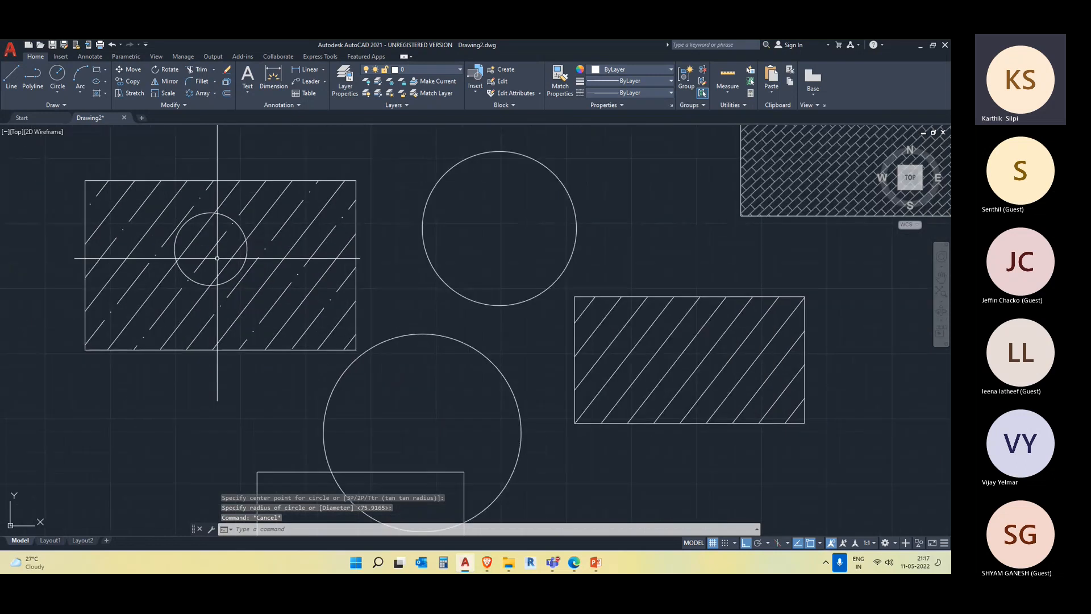
pyautogui.click(217, 259)
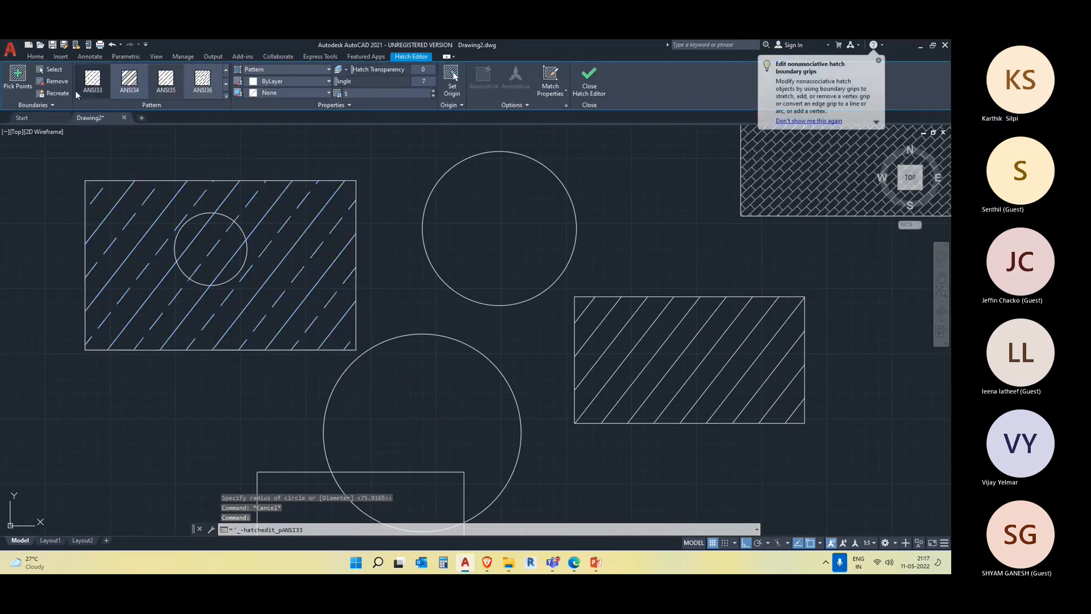
pyautogui.click(57, 82)
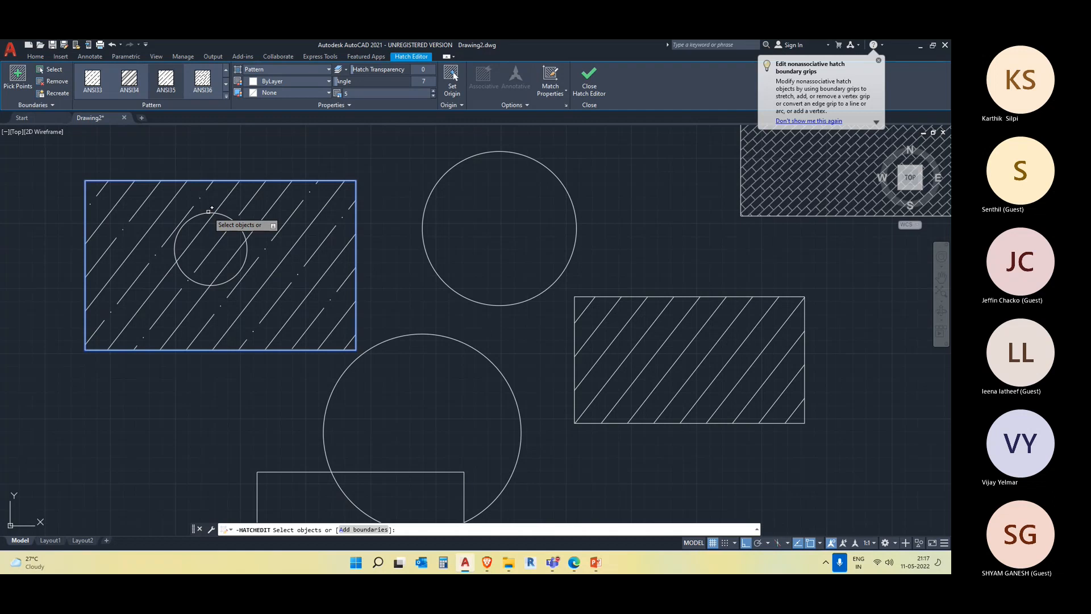
pyautogui.press('Down')
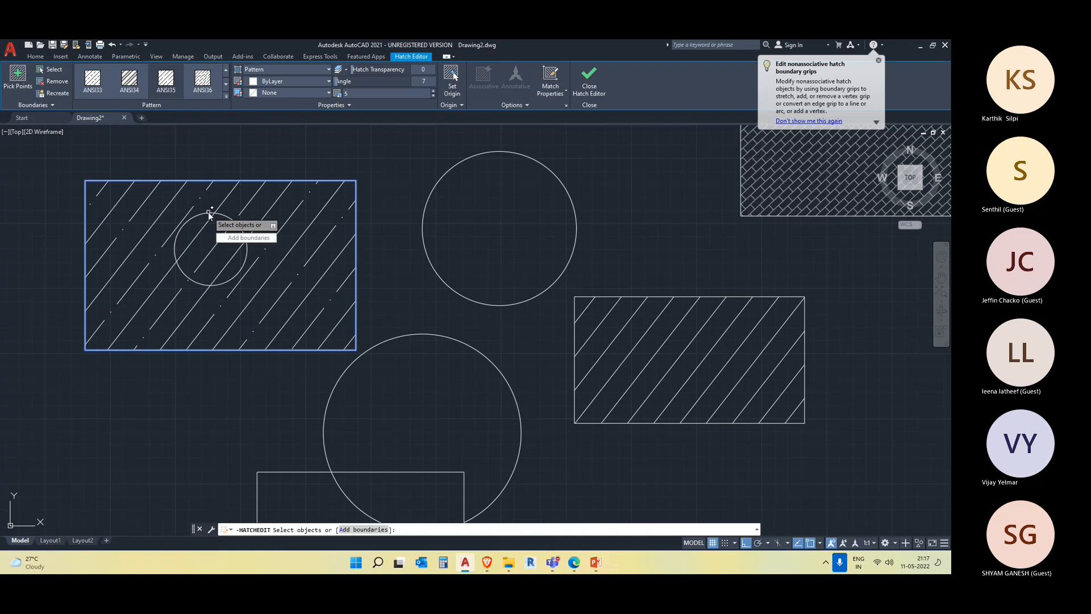
pyautogui.click(245, 237)
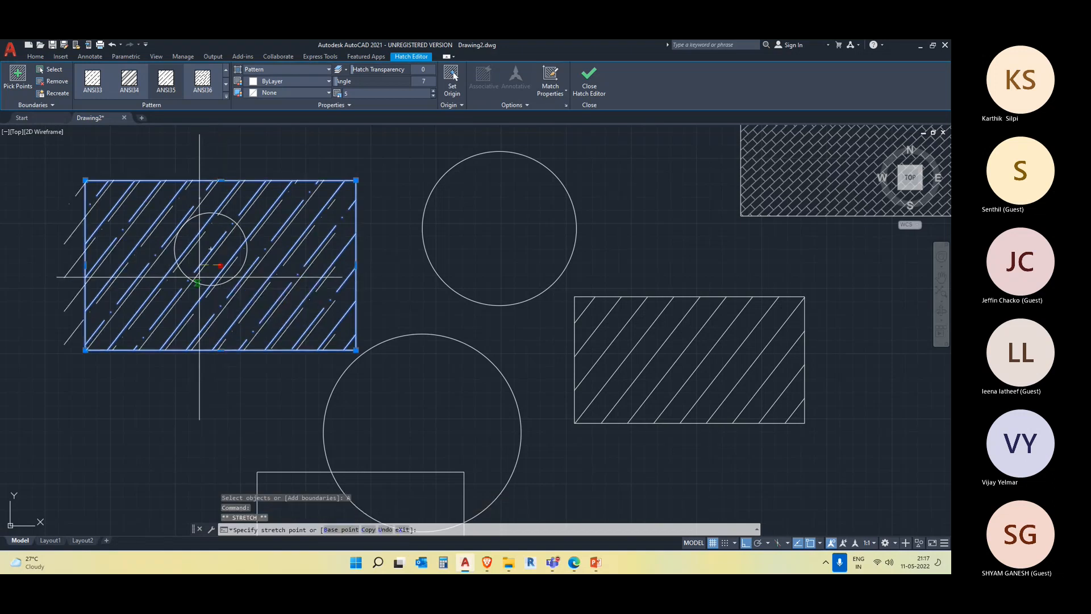
pyautogui.click(221, 266)
pyautogui.press('Escape')
pyautogui.press('Escape')
# Delete the redrawn circle and the ANSI35 hatch around it
pyautogui.click(243, 232)
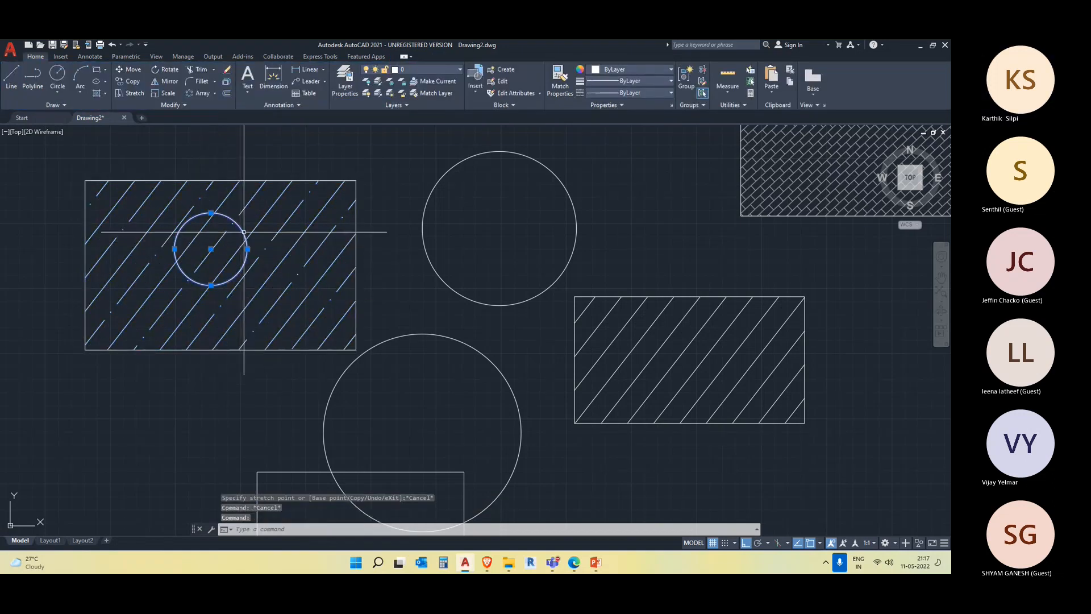
pyautogui.press('Delete')
pyautogui.click(263, 263)
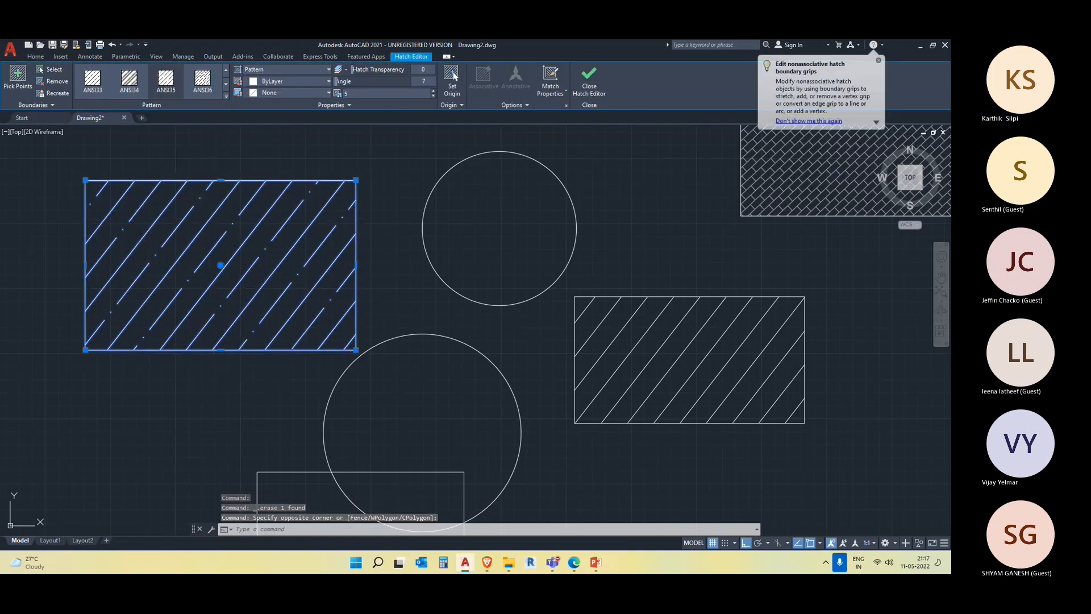
pyautogui.press('Delete')
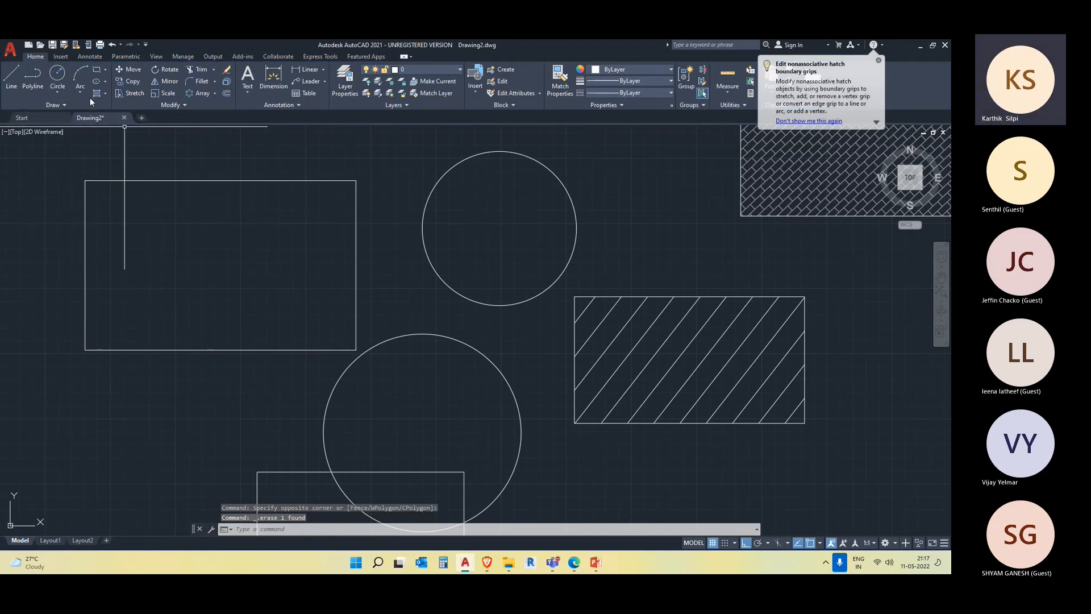
# Hatch the emptied rectangle with the BOX pattern by selecting its outline, and set the hatch scale to 10
pyautogui.click(105, 94)
pyautogui.click(111, 130)
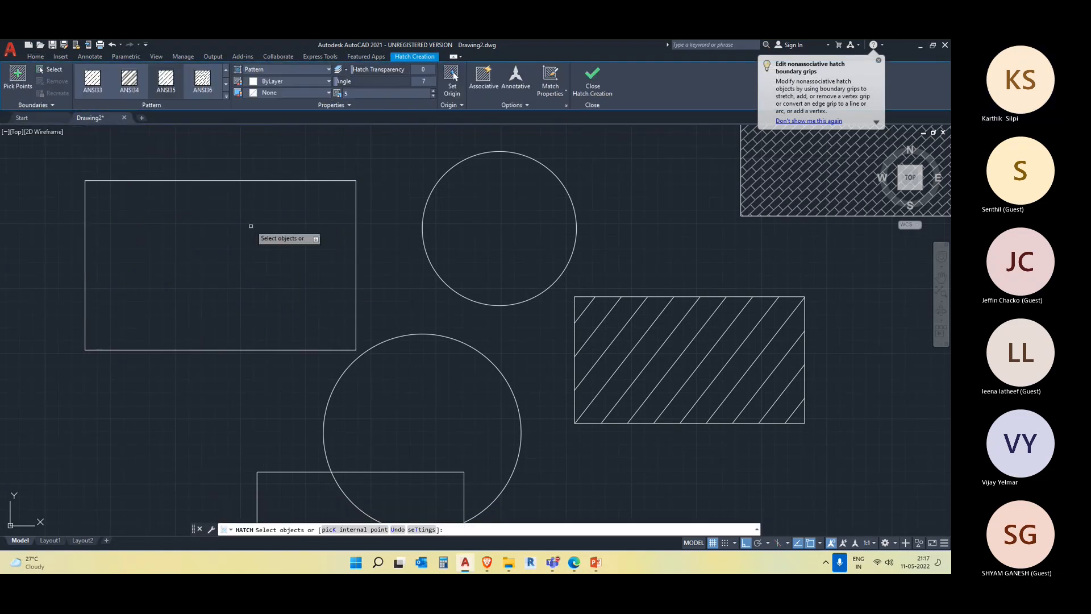
pyautogui.click(227, 96)
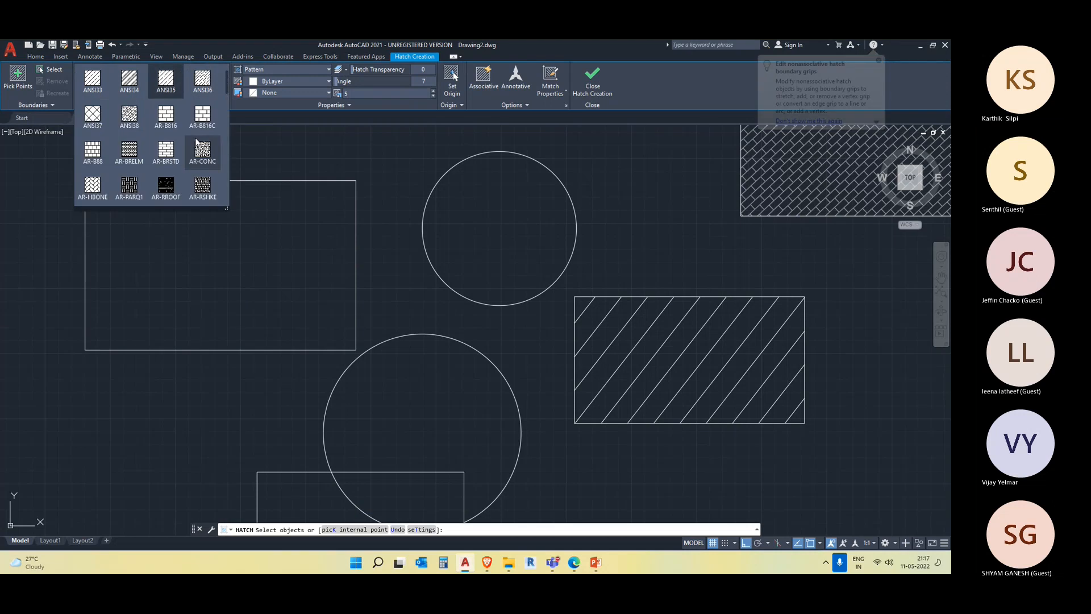
pyautogui.click(130, 151)
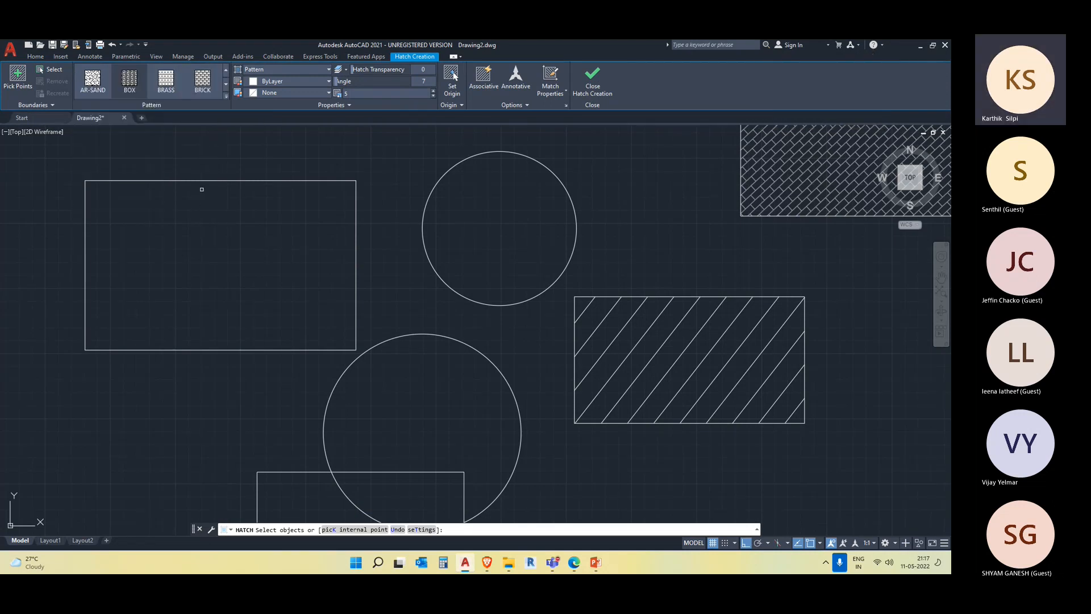
pyautogui.click(204, 181)
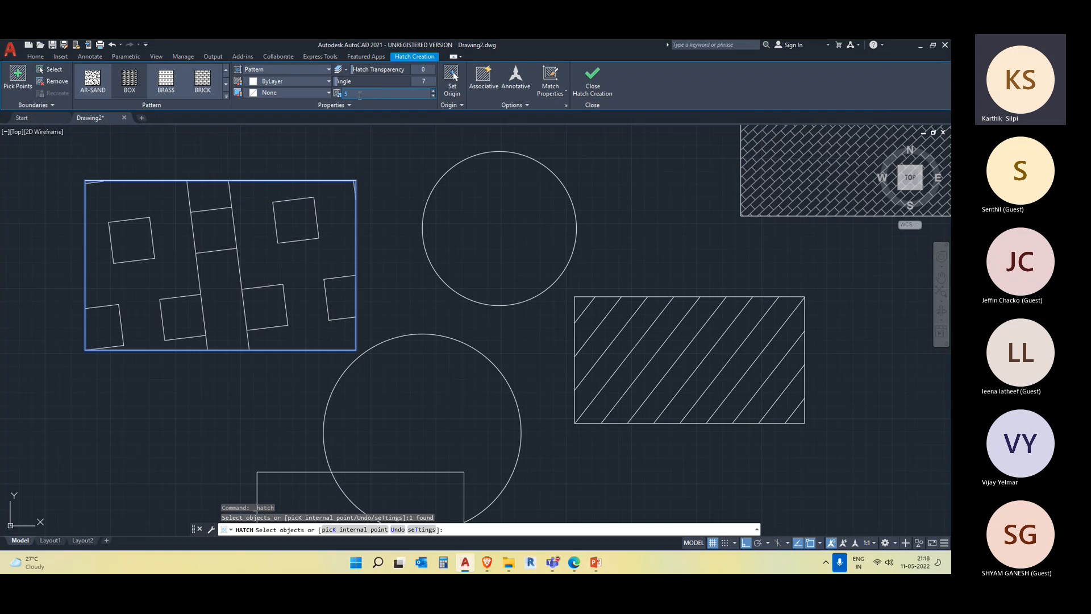
pyautogui.write('0')
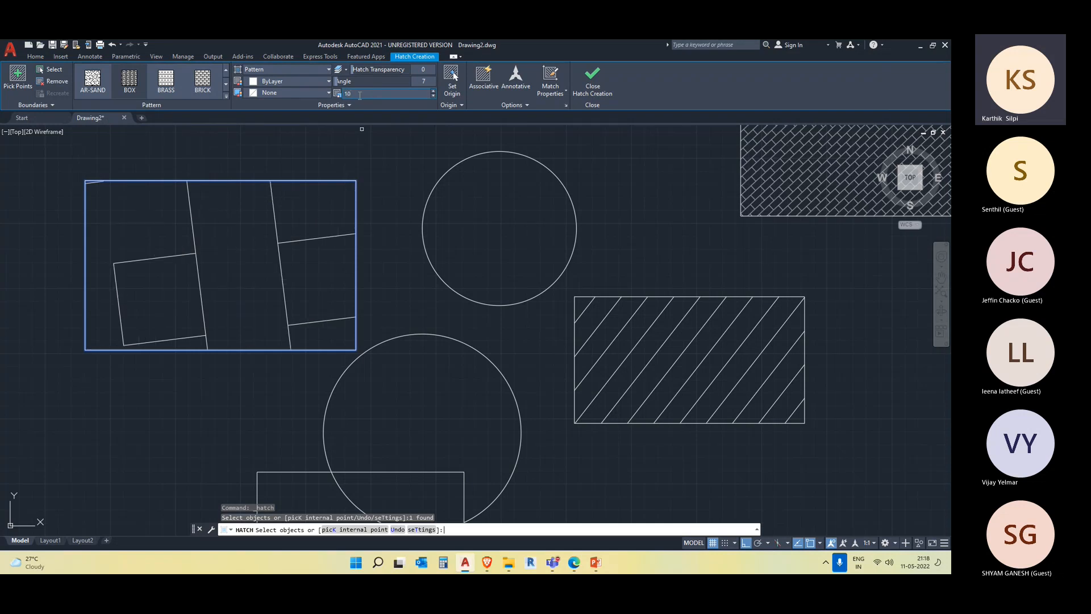
# Set the BOX hatch's scale to 1 and finish hatching the rectangle
pyautogui.press('Return')
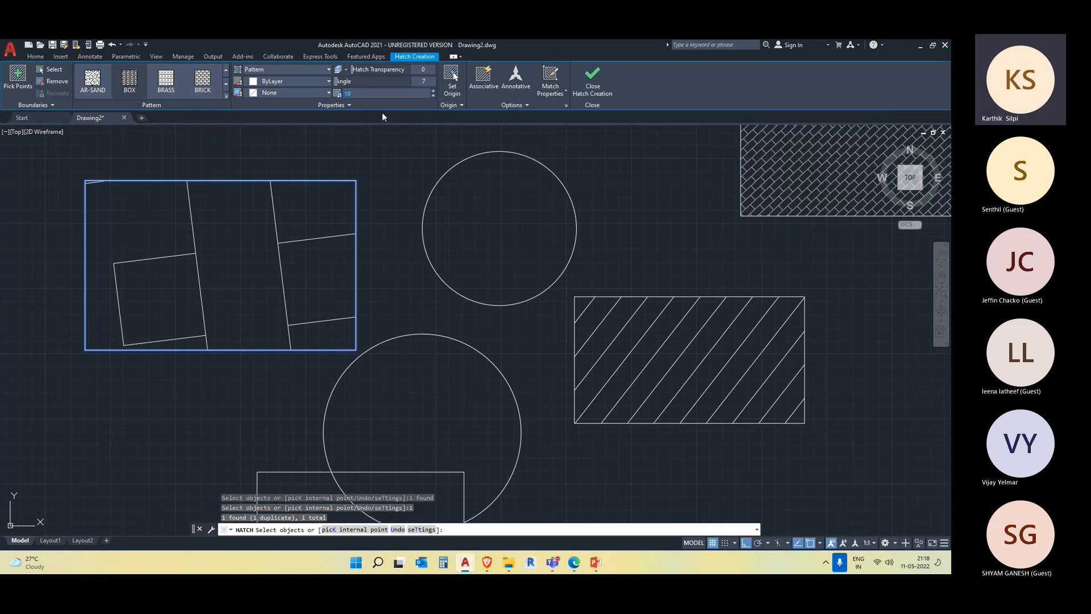
pyautogui.write('1')
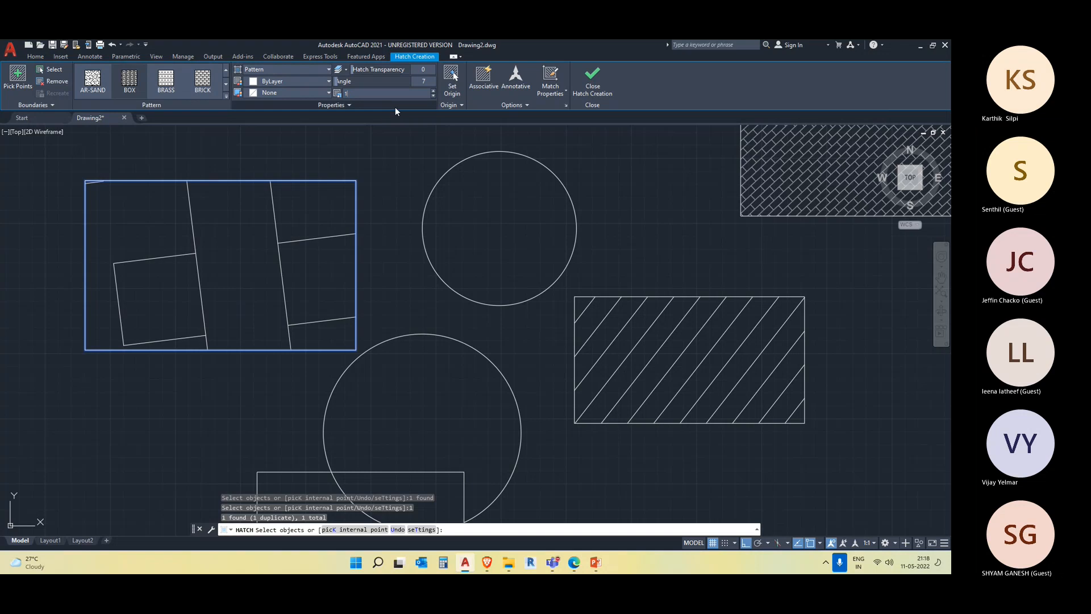
pyautogui.click(395, 107)
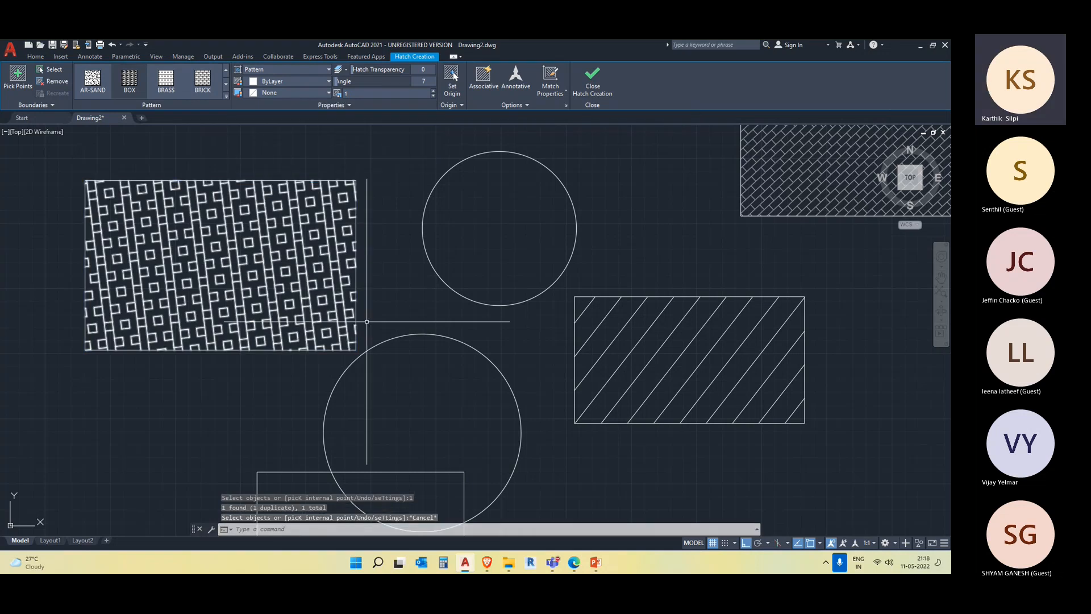
pyautogui.press('Escape')
pyautogui.click(225, 265)
pyautogui.moveTo(409, 273)
pyautogui.mouseDown(button='middle')
pyautogui.moveTo(310, 236)
pyautogui.moveTo(467, 255)
pyautogui.mouseUp(button='middle')
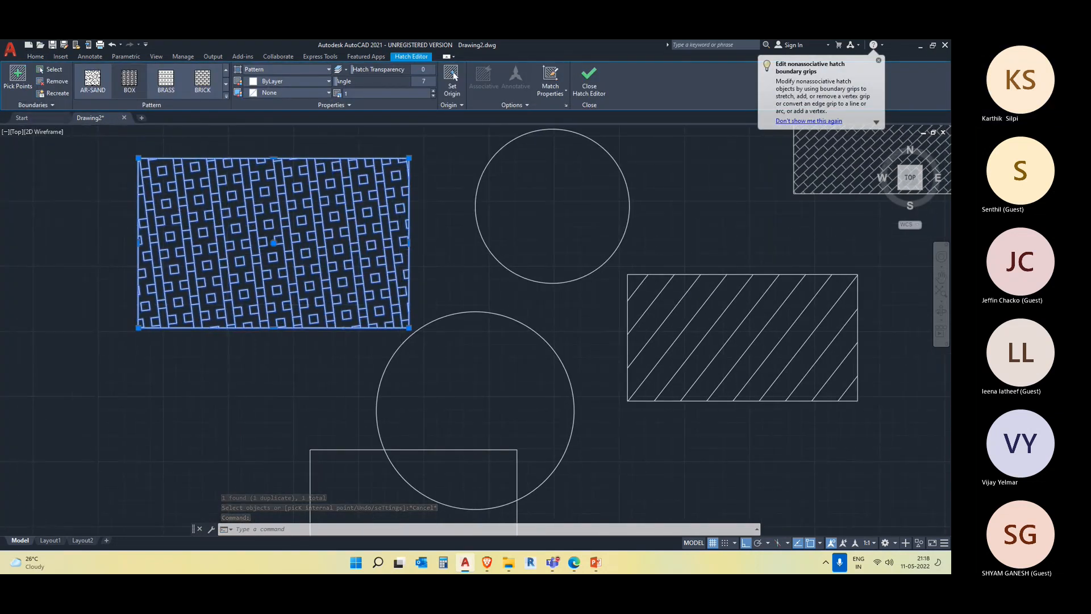
pyautogui.scroll(-2, 162, 256)
pyautogui.press('Escape')
pyautogui.scroll(2, 248, 260)
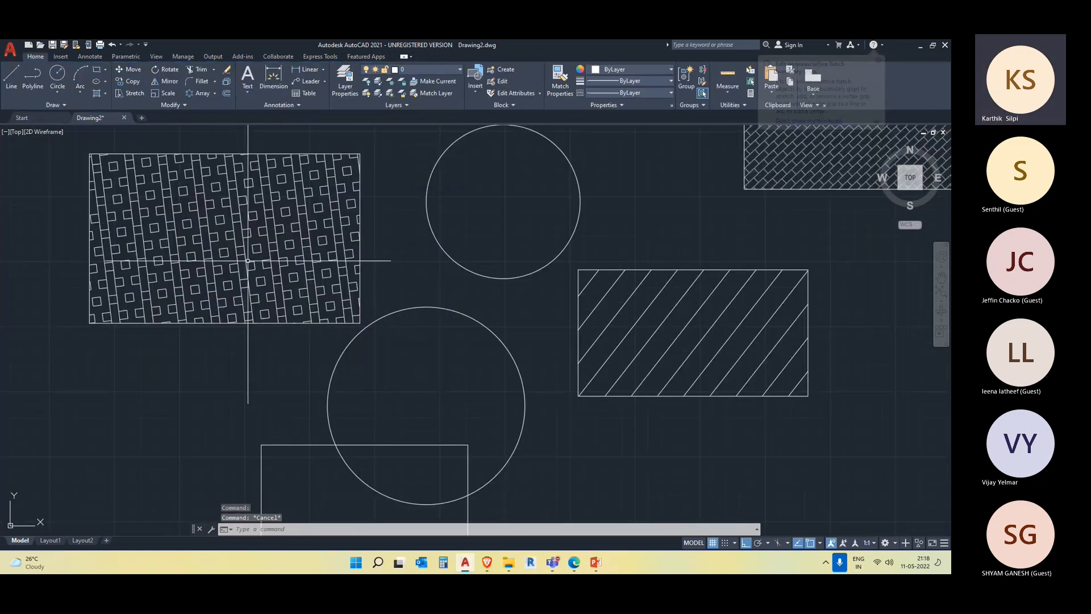
# Move the upper circle so that it overlaps the right edge of the BOX-hatched rectangle
pyautogui.click(472, 275)
pyautogui.click(445, 258)
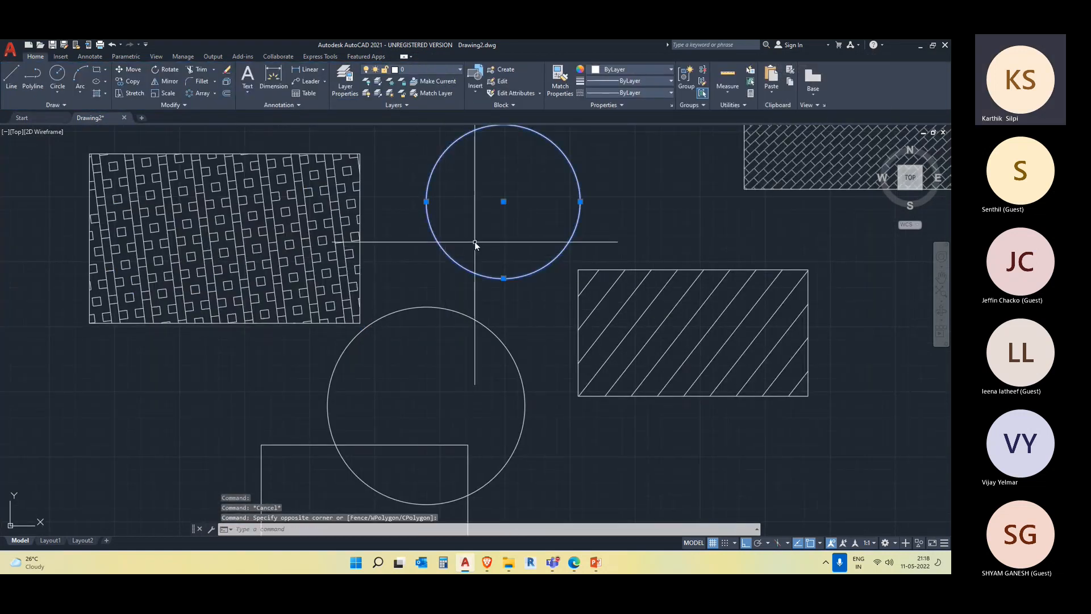
pyautogui.write('m')
pyautogui.press('Return')
pyautogui.click(421, 231)
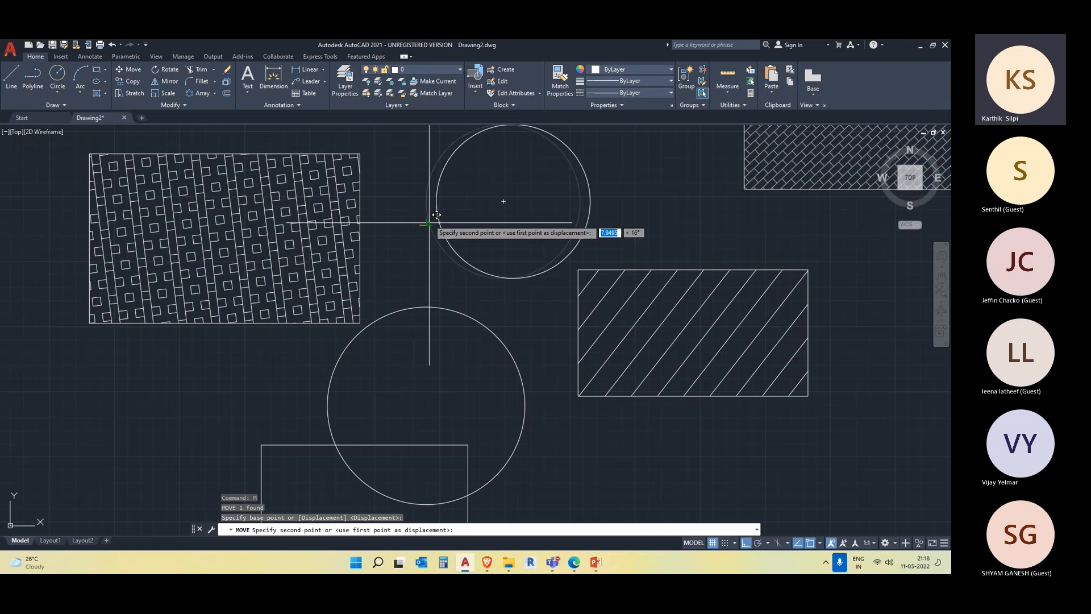
pyautogui.press('Escape')
pyautogui.moveTo(446, 228); pyautogui.dragTo(493, 287, button='middle')
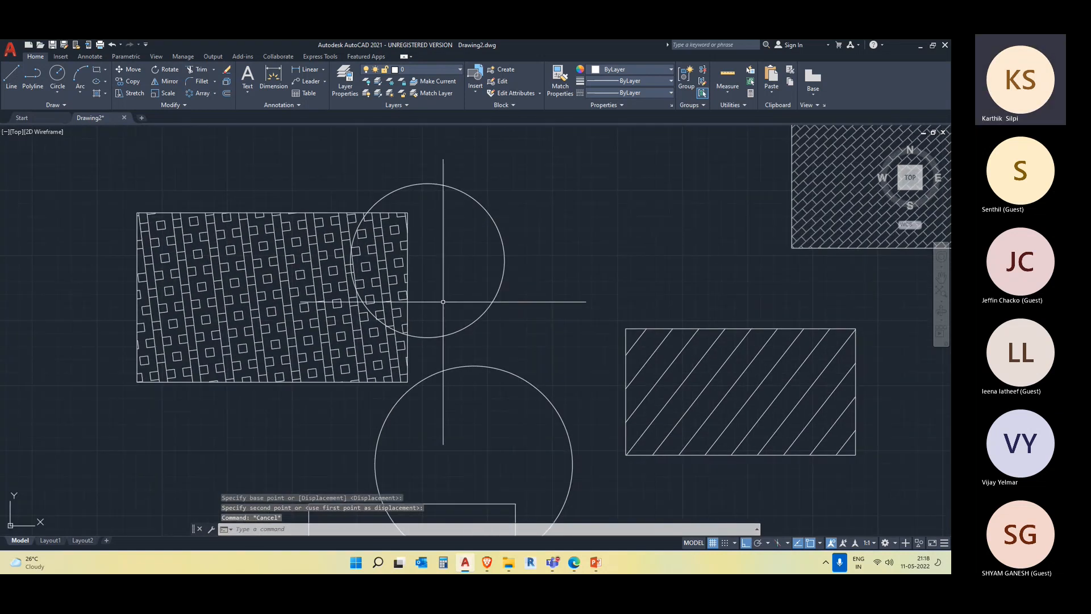
# Try to exclude the overlapping circle from the rectangle's BOX hatch with Remove boundaries
pyautogui.click(316, 220)
pyautogui.click(55, 81)
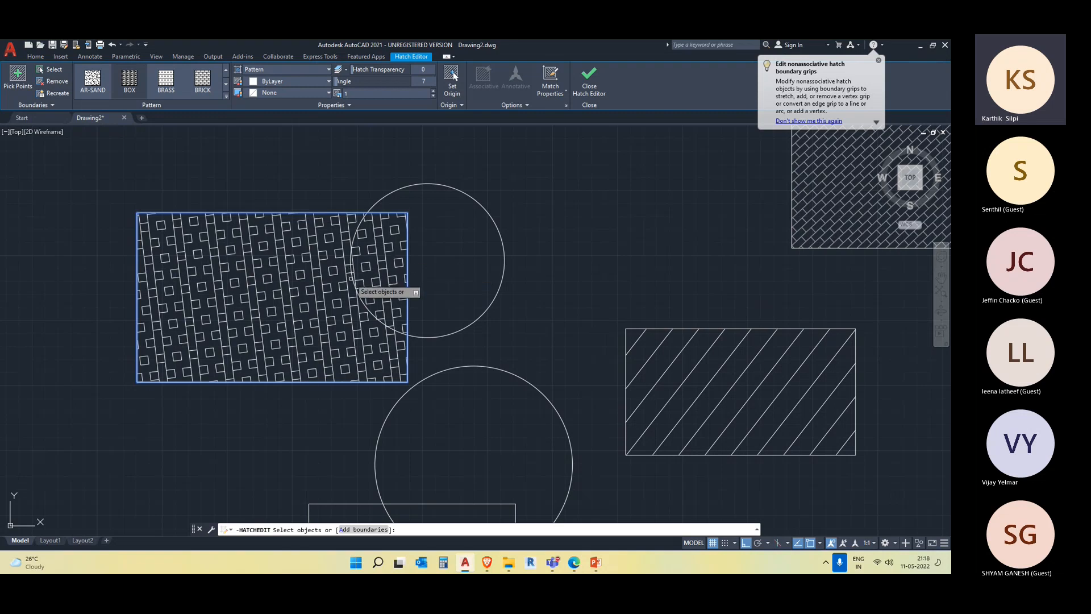
pyautogui.click(407, 306)
pyautogui.click(408, 186)
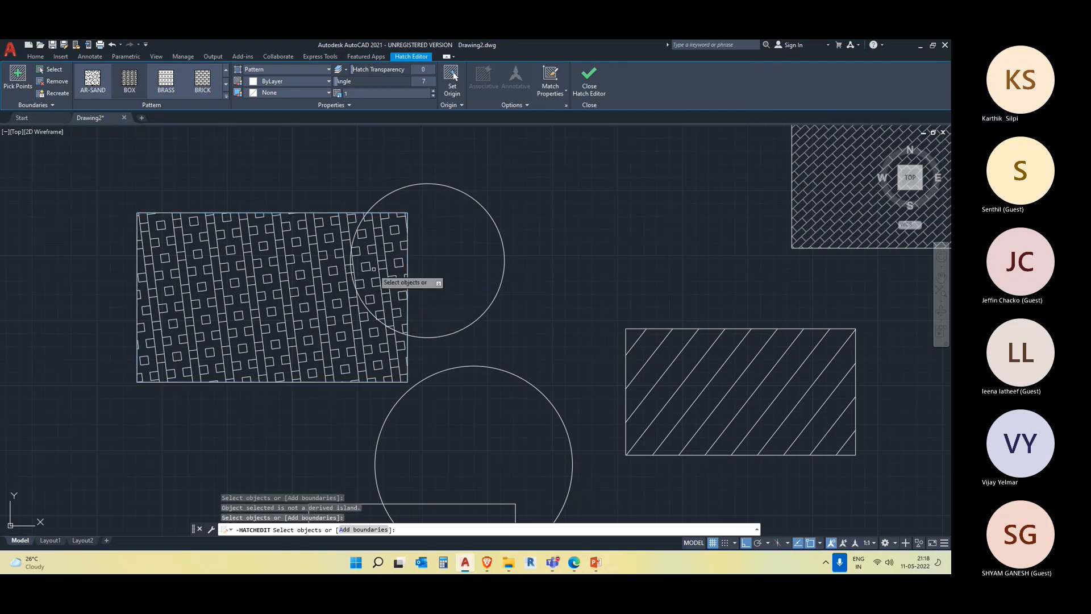
pyautogui.press('Escape')
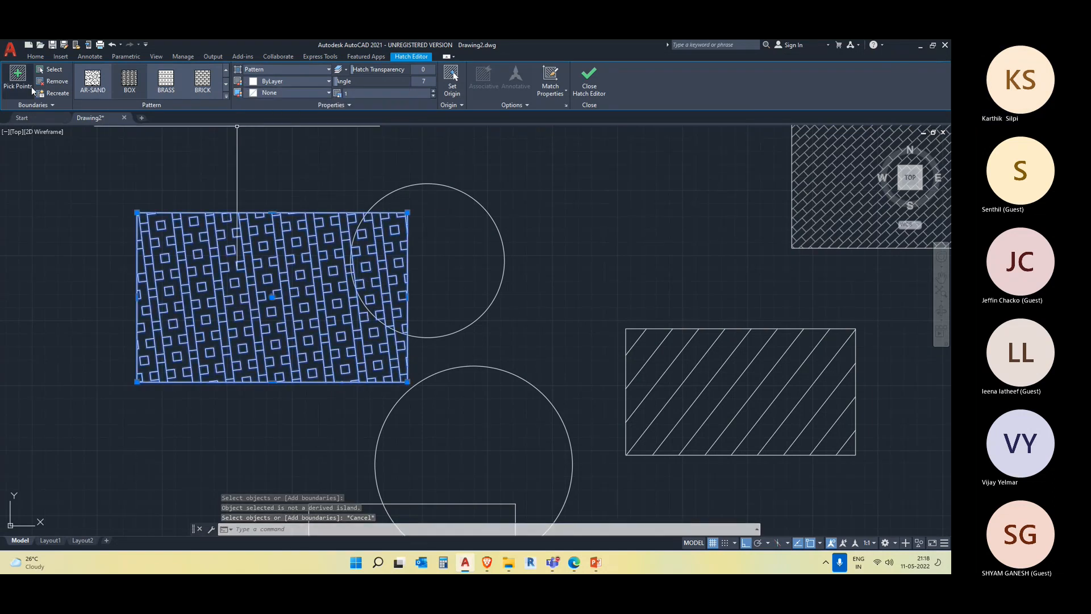
# Try to add the overlapping circle to the BOX hatch's boundary by object selection, and retry Remove boundaries
pyautogui.click(55, 71)
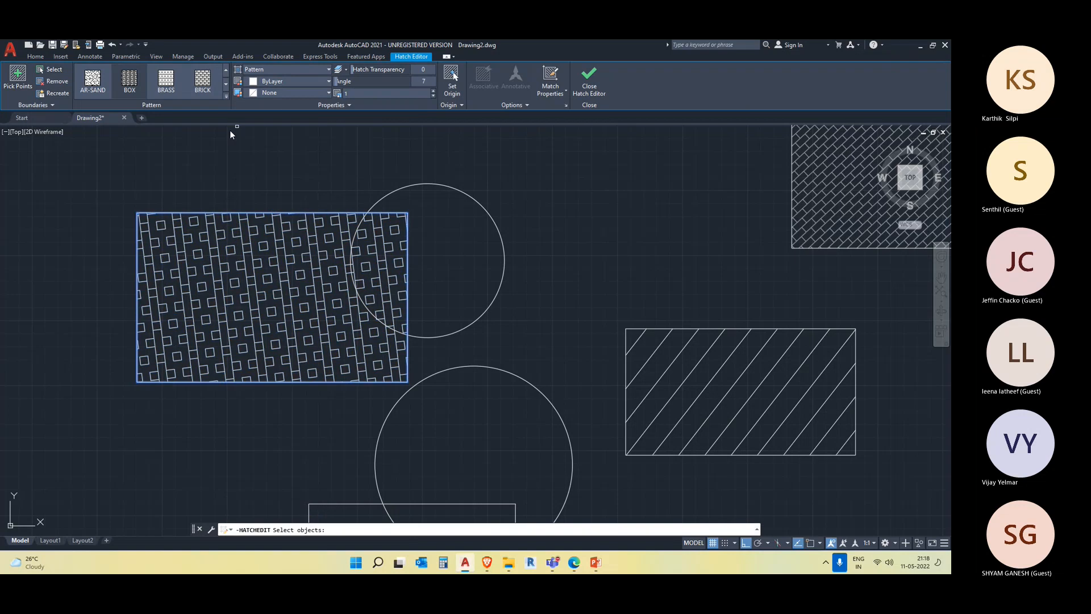
pyautogui.click(376, 202)
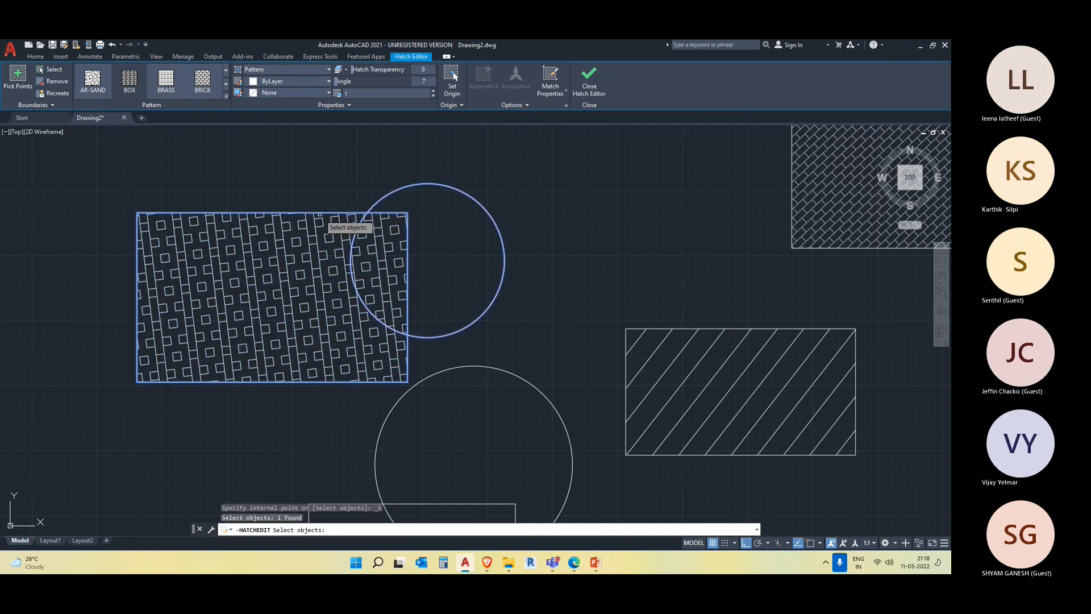
pyautogui.press('Escape')
pyautogui.press('Escape')
pyautogui.moveTo(297, 297); pyautogui.dragTo(217, 254)
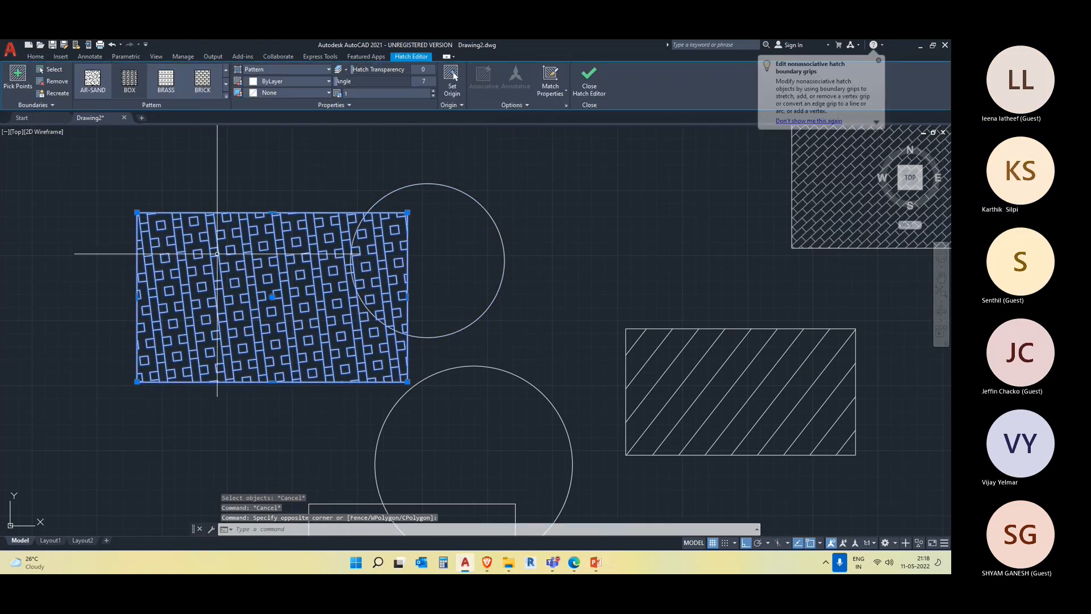
pyautogui.moveTo(69, 130); pyautogui.dragTo(49, 141, button='middle')
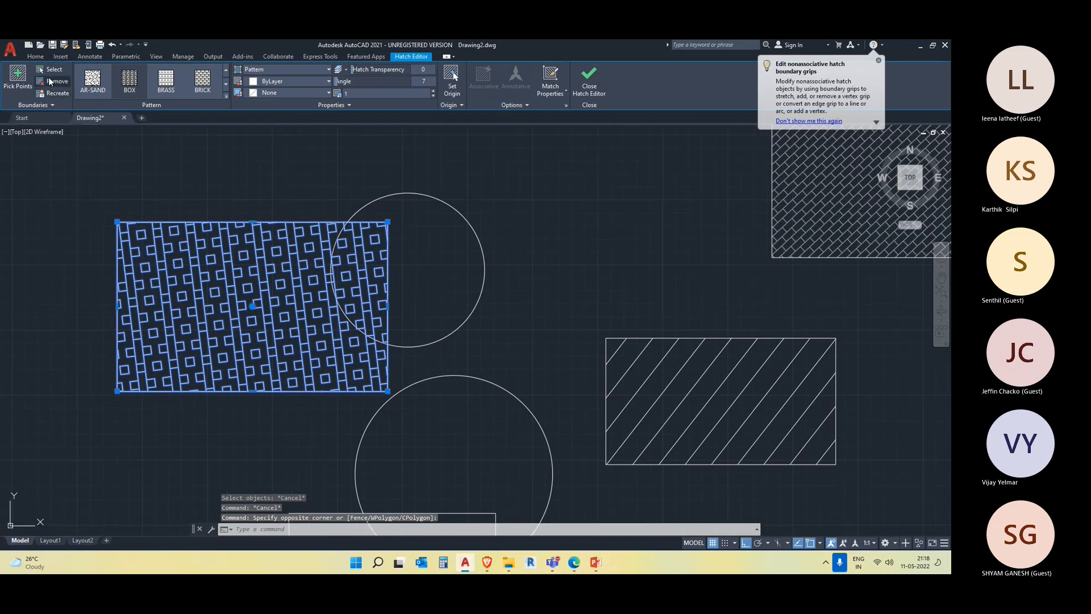
pyautogui.click(50, 81)
pyautogui.press('Escape')
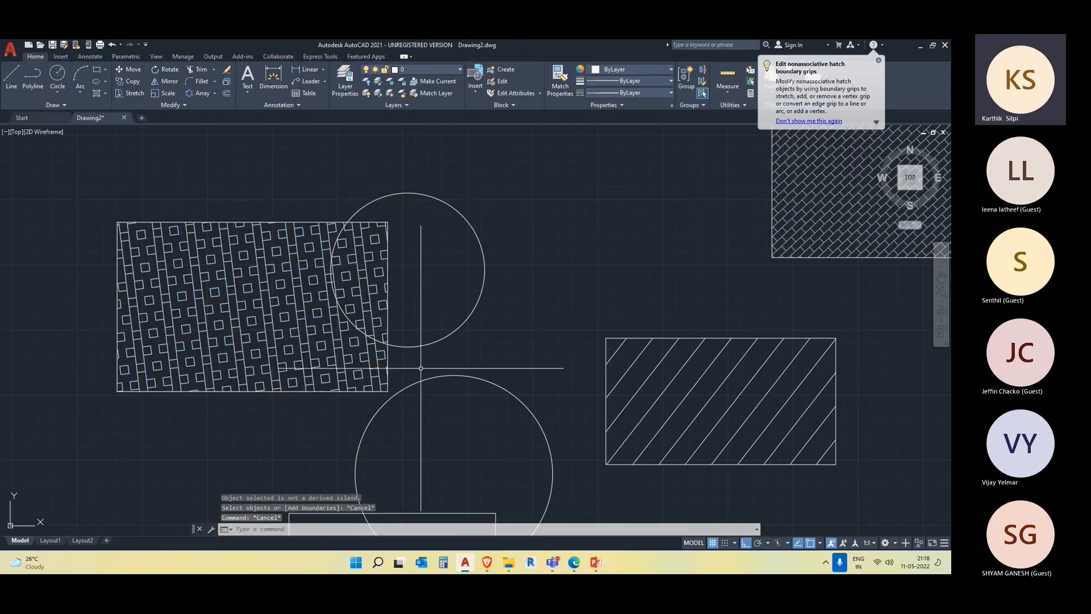
# Delete the BOX-hatched rectangle with its overlapping circle, and move the large lower circle into the freed area with Ortho off
pyautogui.click(414, 369)
pyautogui.press('Delete')
pyautogui.click(500, 458)
pyautogui.click(387, 312)
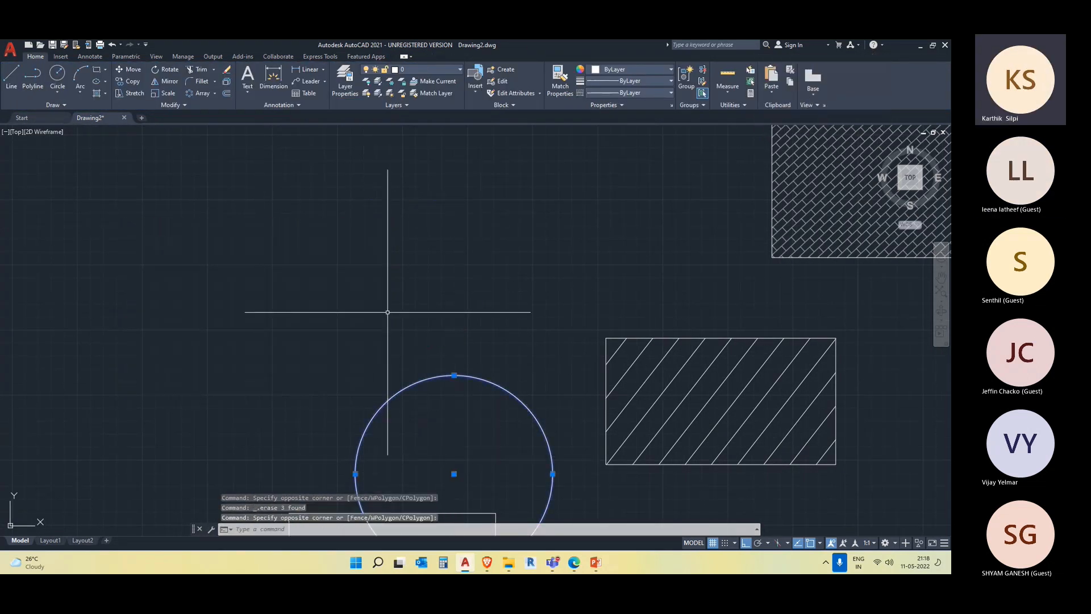
pyautogui.write('m')
pyautogui.press('Return')
pyautogui.click(433, 389)
pyautogui.click(143, 203)
pyautogui.press('Escape')
pyautogui.moveTo(325, 306); pyautogui.dragTo(403, 307, button='middle')
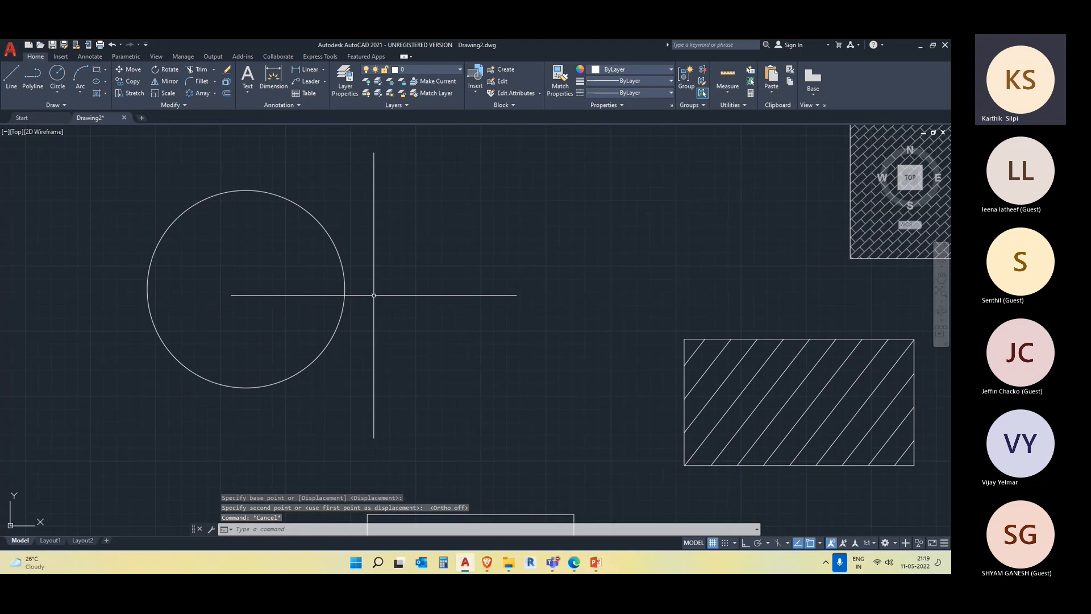
# Hatch the moved circle with the BOX pattern at scale 1 by selecting its outline
pyautogui.click(106, 94)
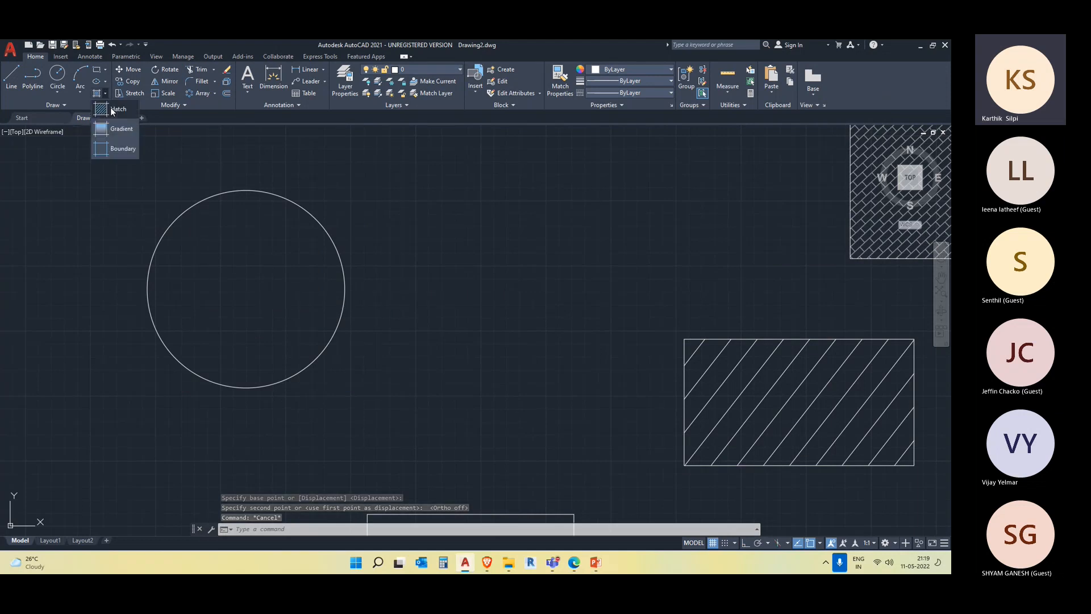
pyautogui.click(112, 110)
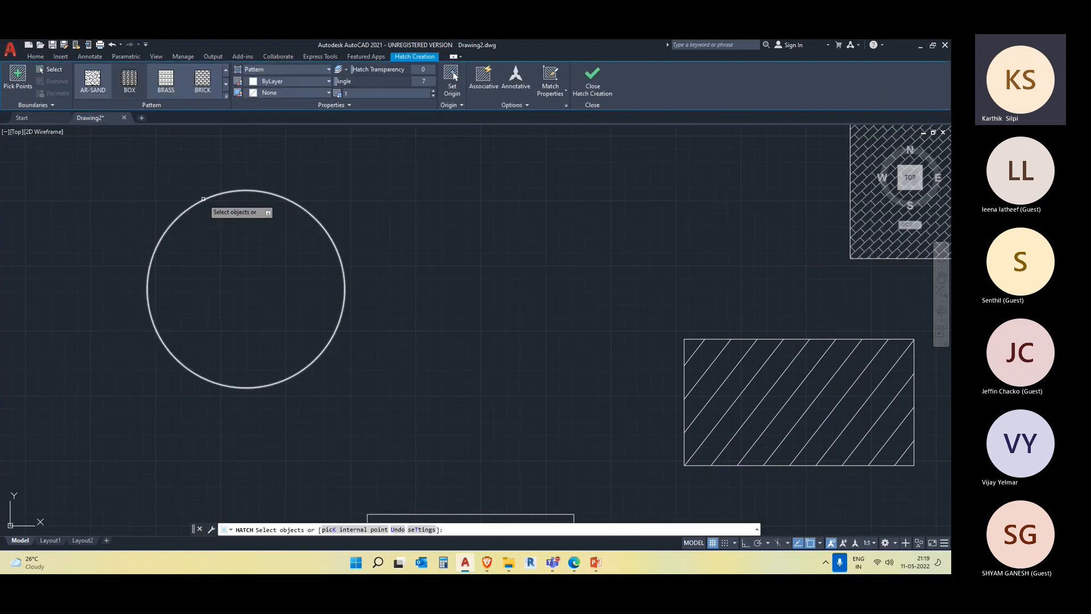
pyautogui.click(204, 199)
pyautogui.press('Escape')
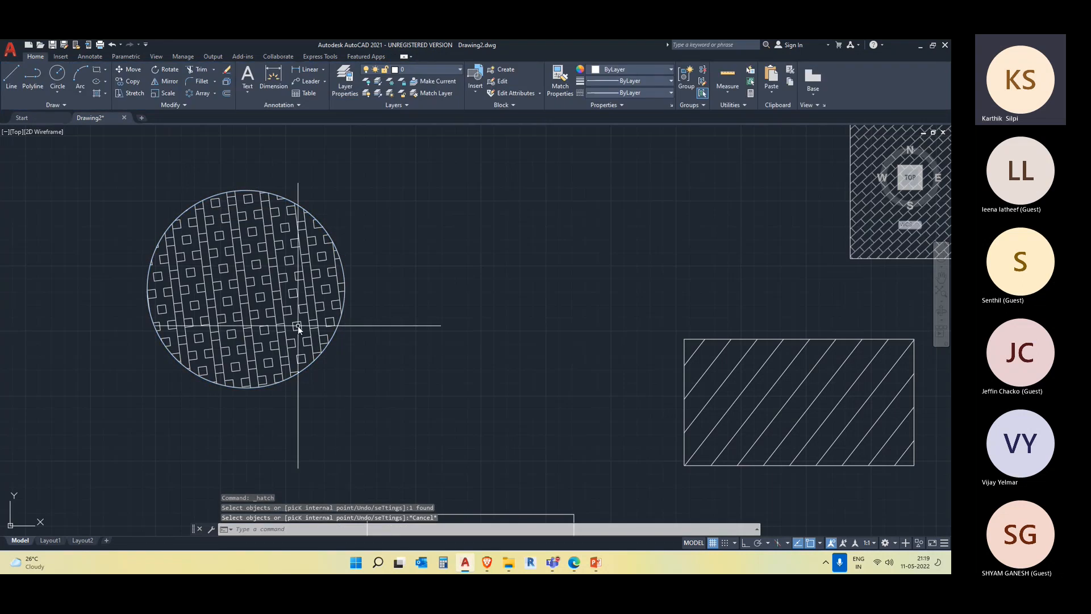
# Draw a small circle with a radius of about 12.5 near the middle of the hatched circle
pyautogui.write('c')
pyautogui.press('Return')
pyautogui.click(252, 279)
pyautogui.click(264, 288)
pyautogui.scroll(5, 265, 288)
pyautogui.scroll(-5, 338, 328)
pyautogui.scroll(3, 338, 328)
pyautogui.click(338, 328)
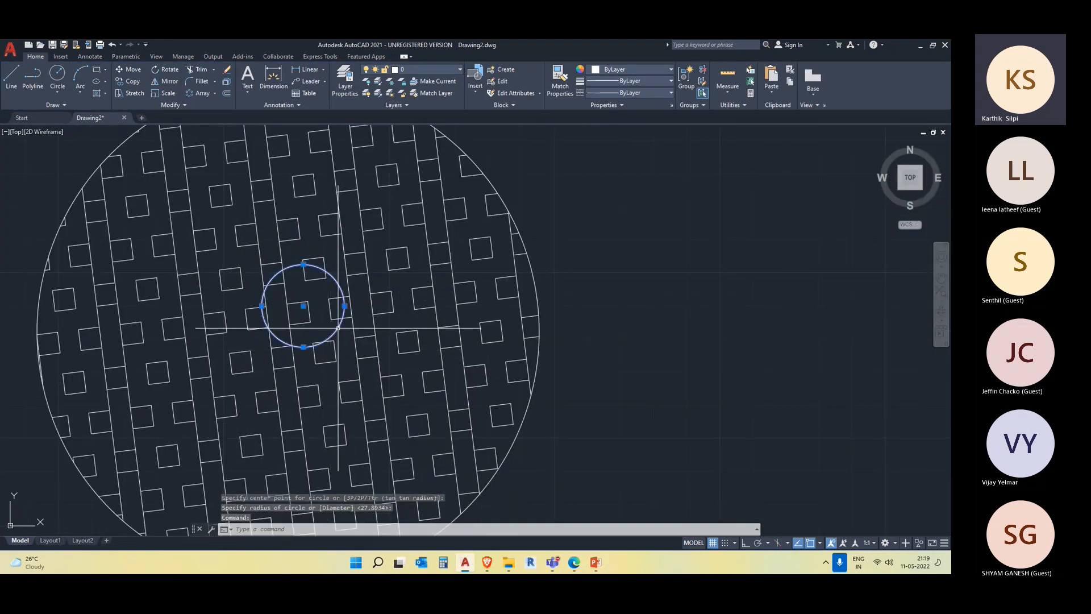
pyautogui.press('Escape')
pyautogui.scroll(-2, 305, 299)
# Try to exclude the small inner circle from the large circle's BOX hatch with Remove boundaries
pyautogui.click(227, 215)
pyautogui.click(201, 215)
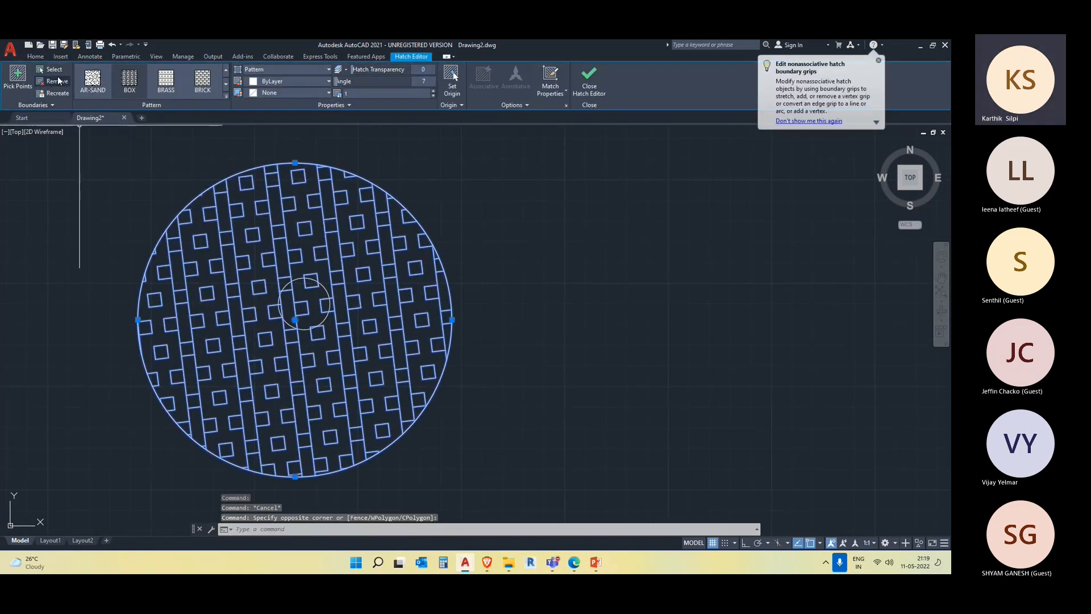
pyautogui.click(58, 83)
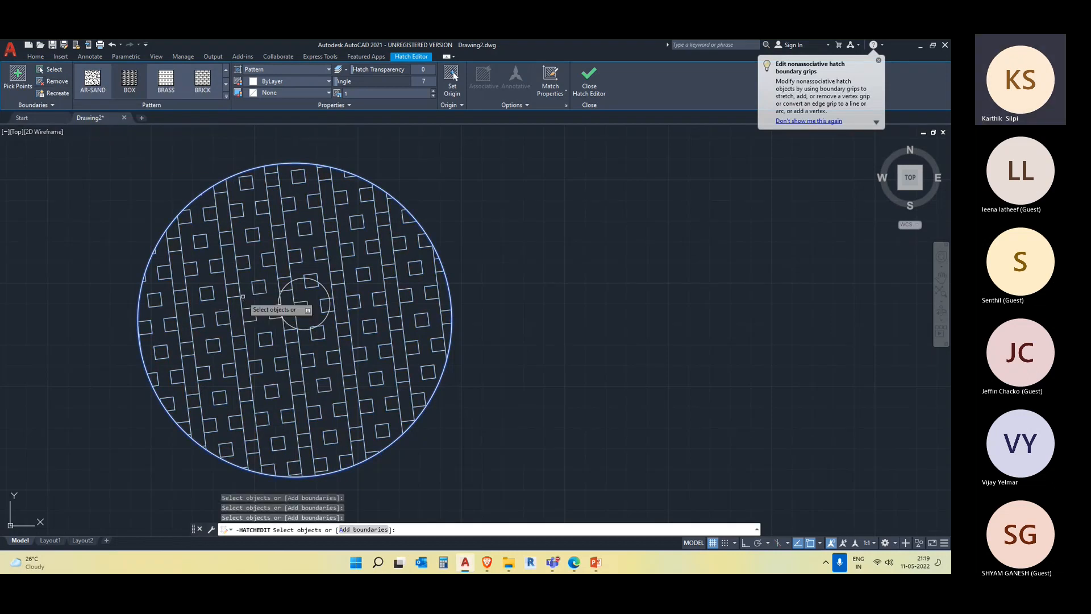
pyautogui.press('Escape')
pyautogui.press('Escape')
# Delete the BOX-hatched circle together with its hatch and the small inner circle
pyautogui.scroll(-4, 338, 347)
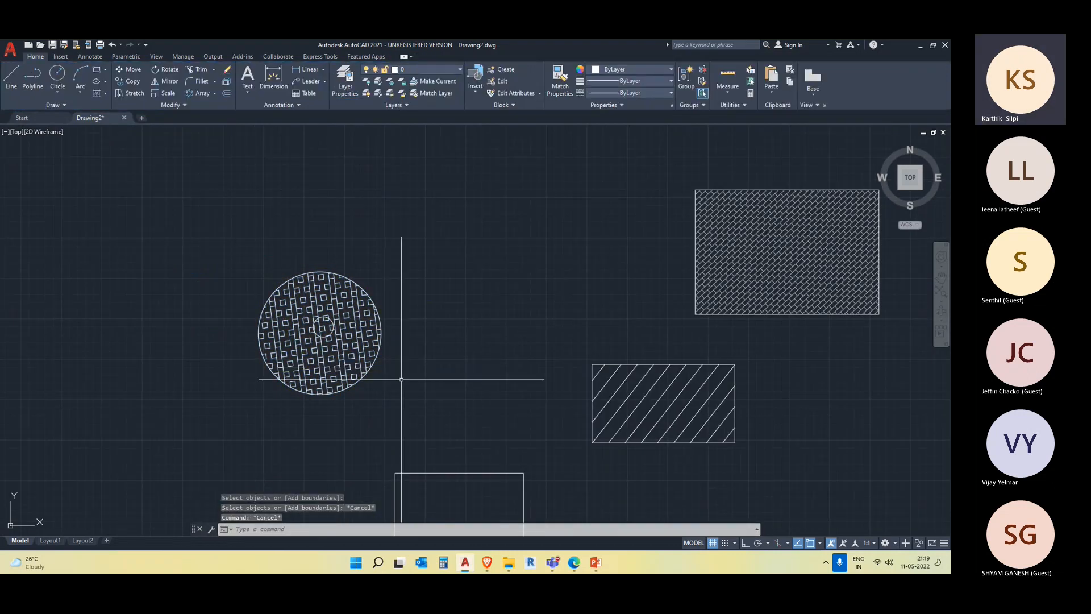
pyautogui.moveTo(402, 379); pyautogui.dragTo(373, 356, button='middle')
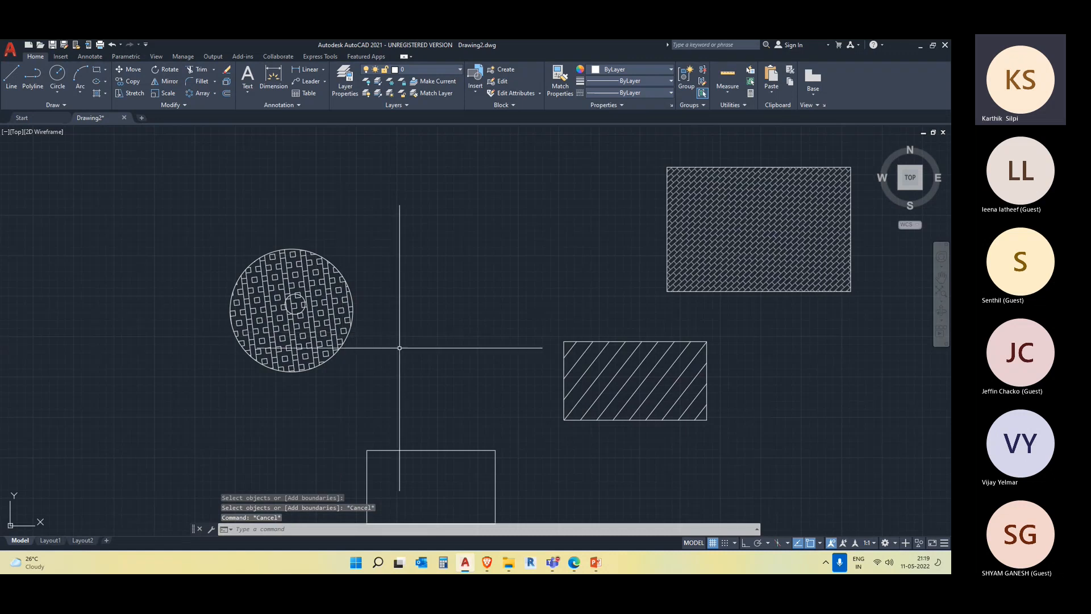
pyautogui.click(370, 358)
pyautogui.click(231, 242)
pyautogui.press('Delete')
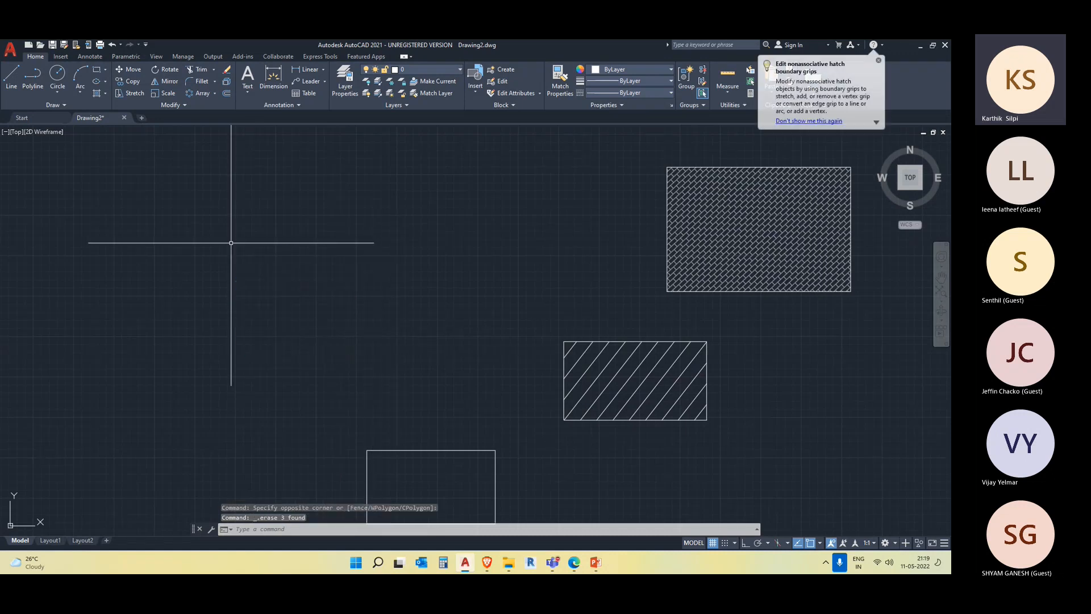
# Delete the rectangle with the diagonal-line hatch and the empty rectangle below it
pyautogui.click(717, 433)
pyautogui.click(510, 291)
pyautogui.press('Delete')
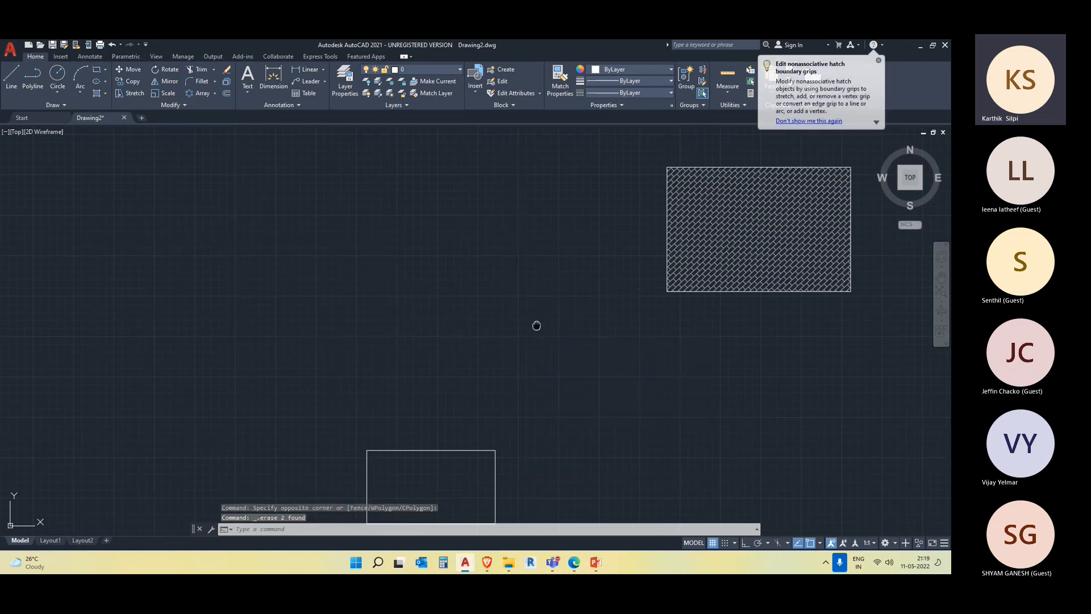
pyautogui.moveTo(536, 325); pyautogui.dragTo(520, 237, button='middle')
pyautogui.click(550, 461)
pyautogui.click(353, 335)
pyautogui.press('Delete')
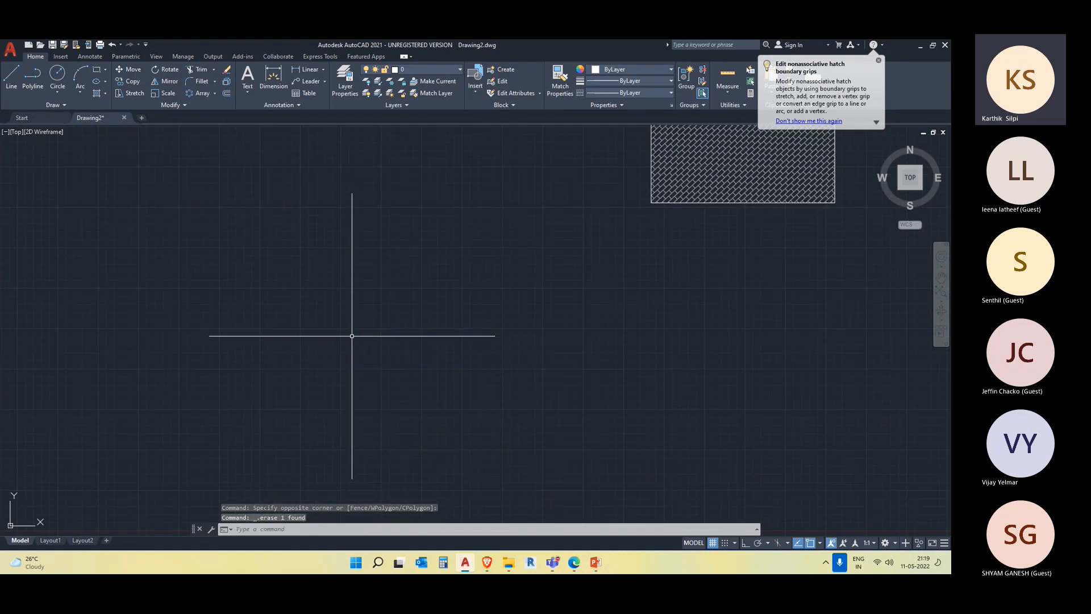
# Draw a large circle with a radius of about 180 to the left of the remaining hatched rectangle
pyautogui.scroll(-2, 241, 267)
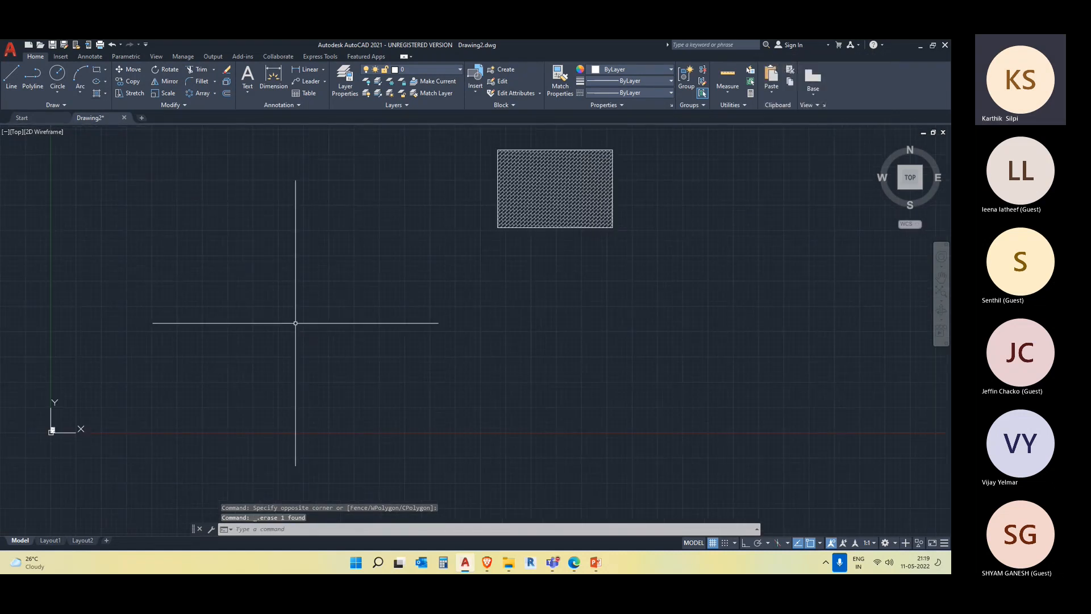
pyautogui.press('Return')
pyautogui.click(181, 220)
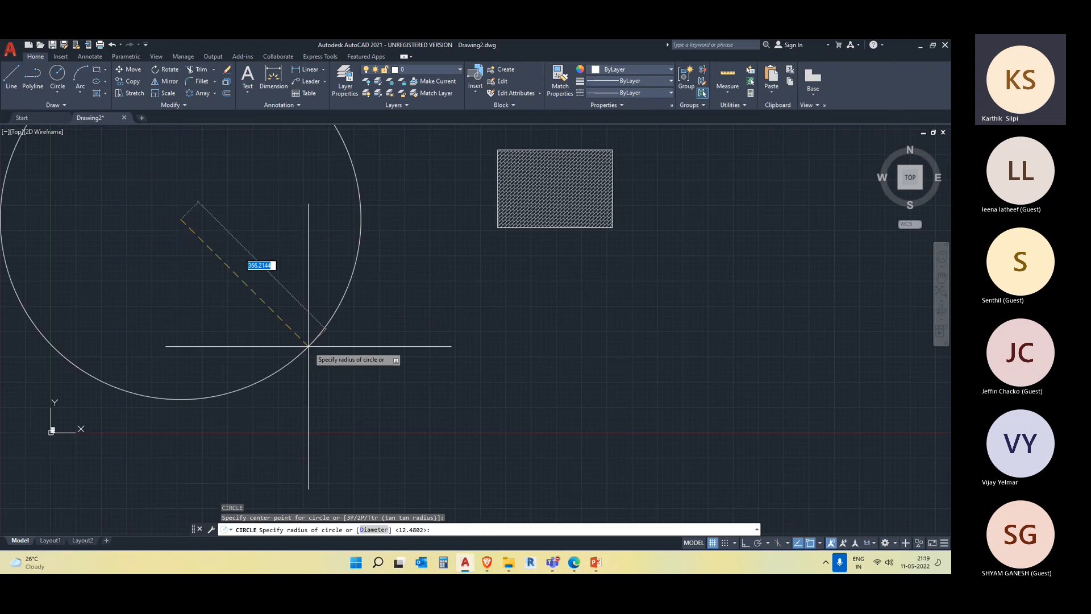
pyautogui.press('Escape')
pyautogui.moveTo(258, 263); pyautogui.dragTo(319, 302, button='middle')
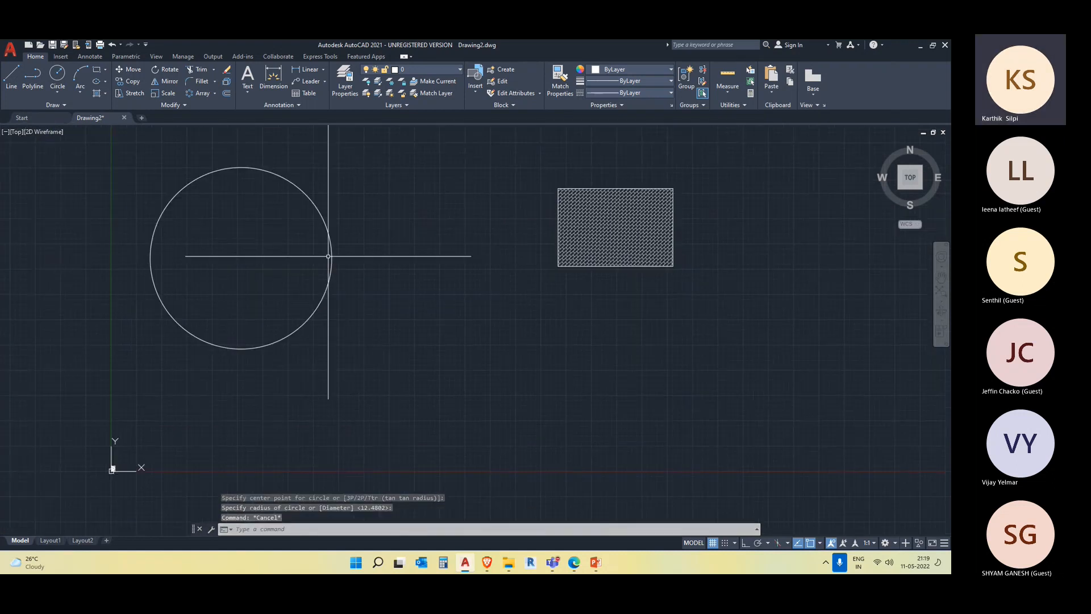
# Draw a smaller separate circle just to the right of the large circle
pyautogui.write('c')
pyautogui.press('Return')
pyautogui.click(377, 229)
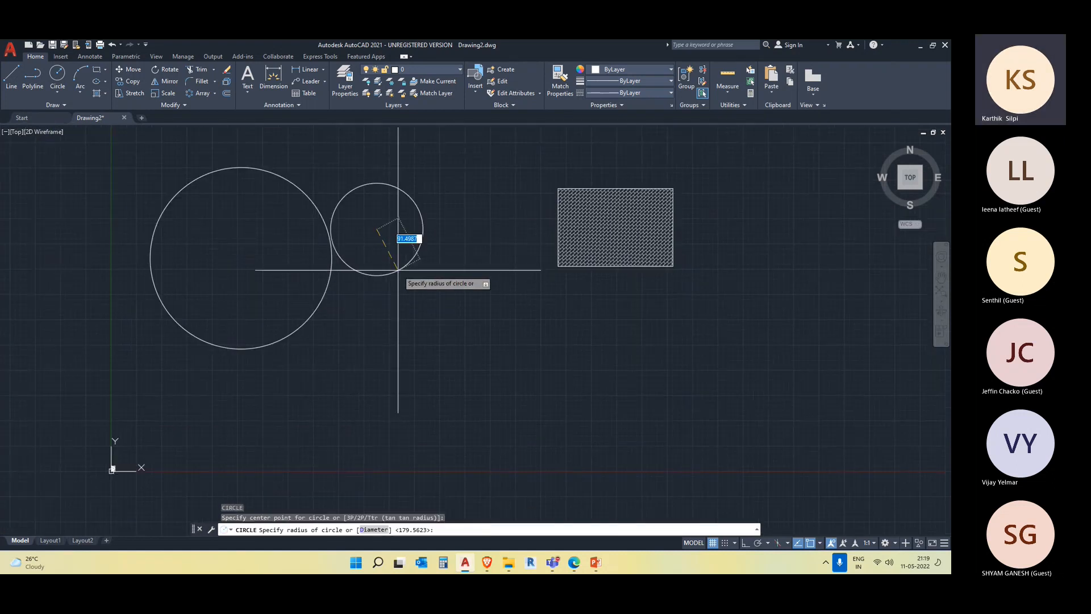
pyautogui.press('Escape')
pyautogui.moveTo(245, 180); pyautogui.dragTo(267, 195, button='middle')
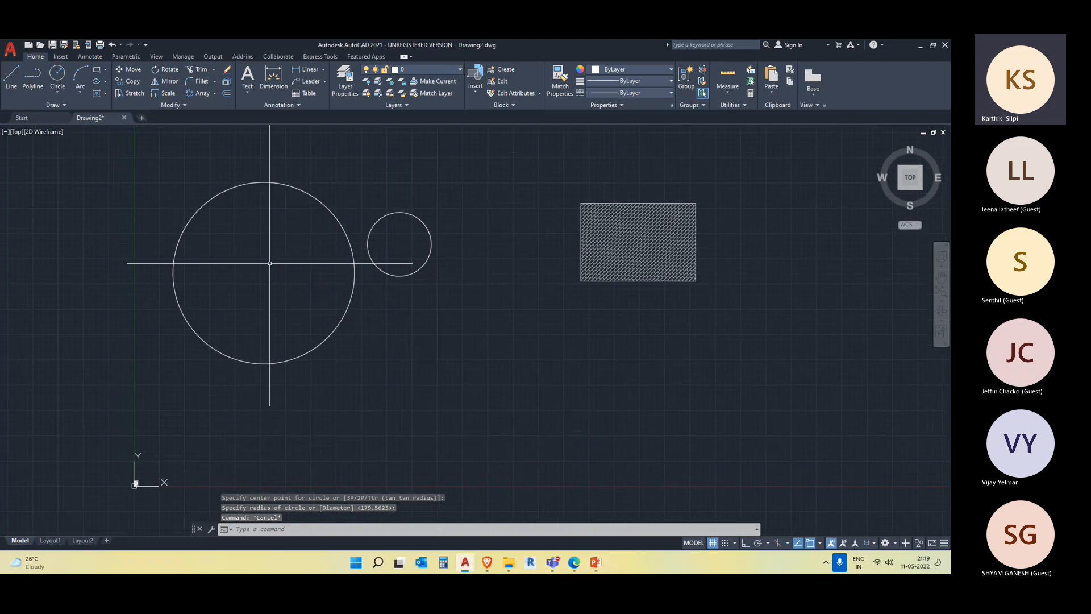
# Hatch the large circle by object selection with the ANSI38 pattern as a non-associative hatch
pyautogui.click(105, 92)
pyautogui.click(117, 108)
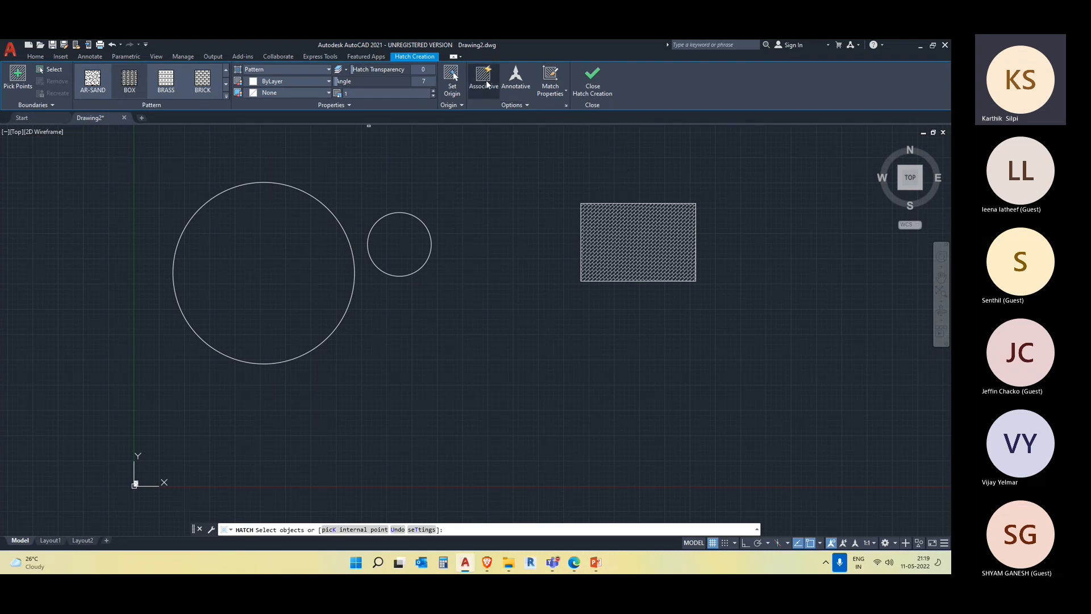
pyautogui.click(227, 95)
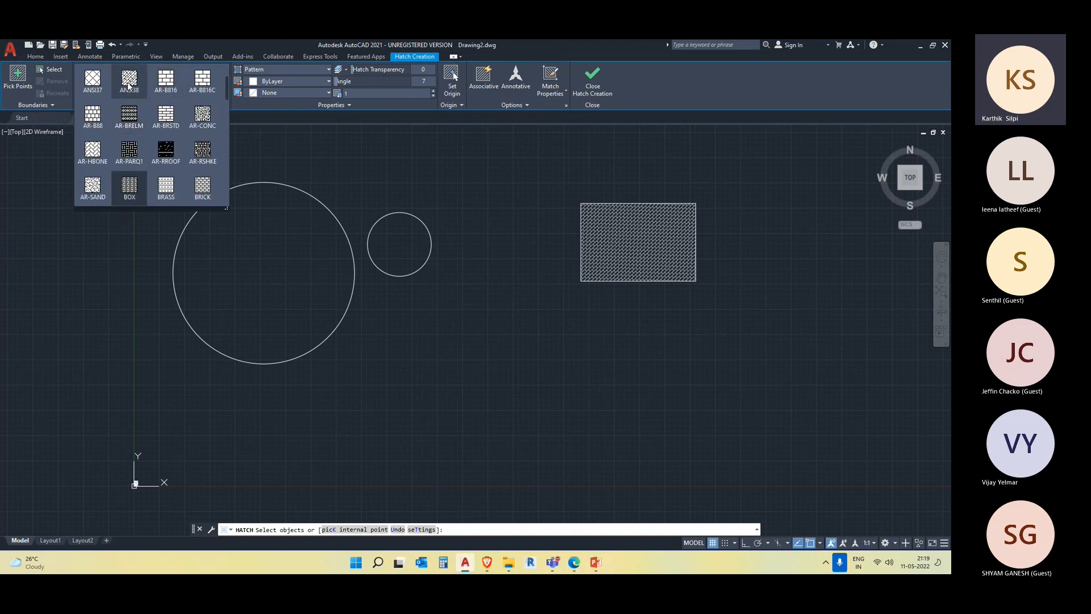
pyautogui.click(129, 84)
pyautogui.click(214, 200)
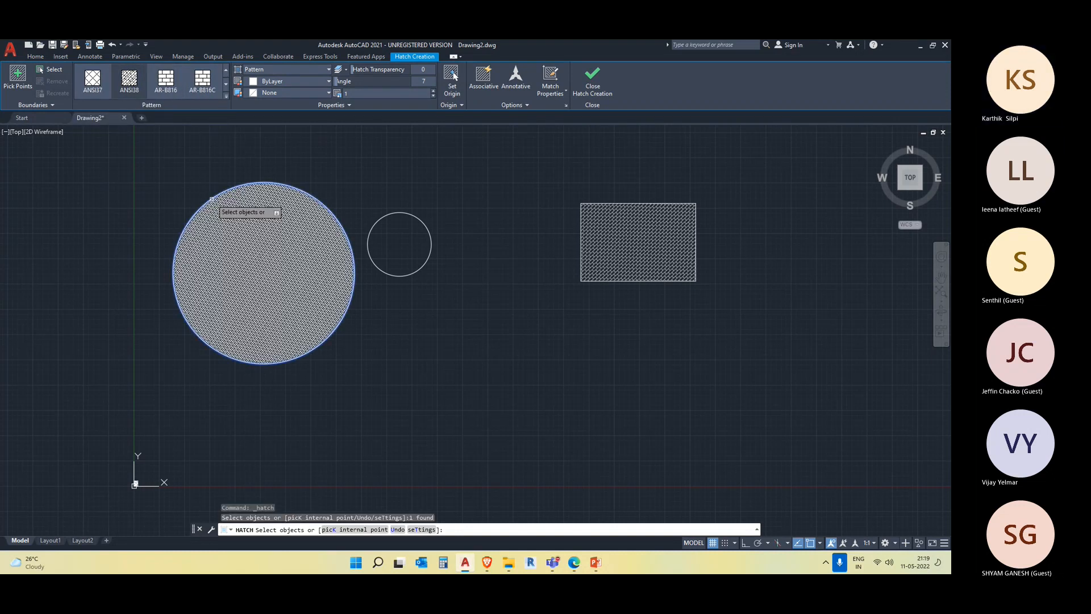
pyautogui.press('Escape')
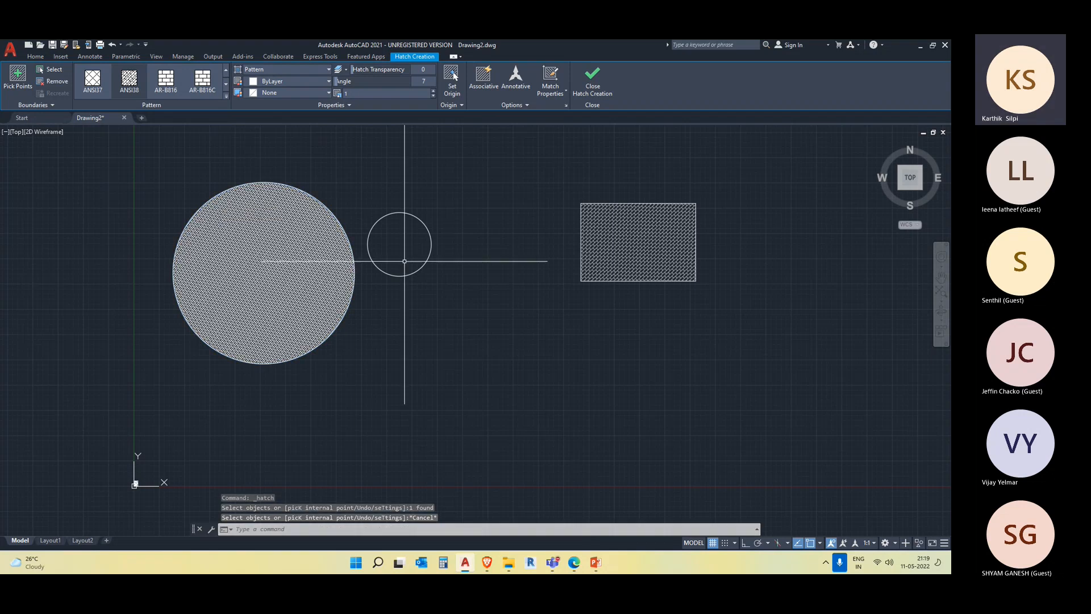
# Hatch the small circle by object selection with the DOTS pattern and associativity turned on
pyautogui.click(105, 94)
pyautogui.click(104, 112)
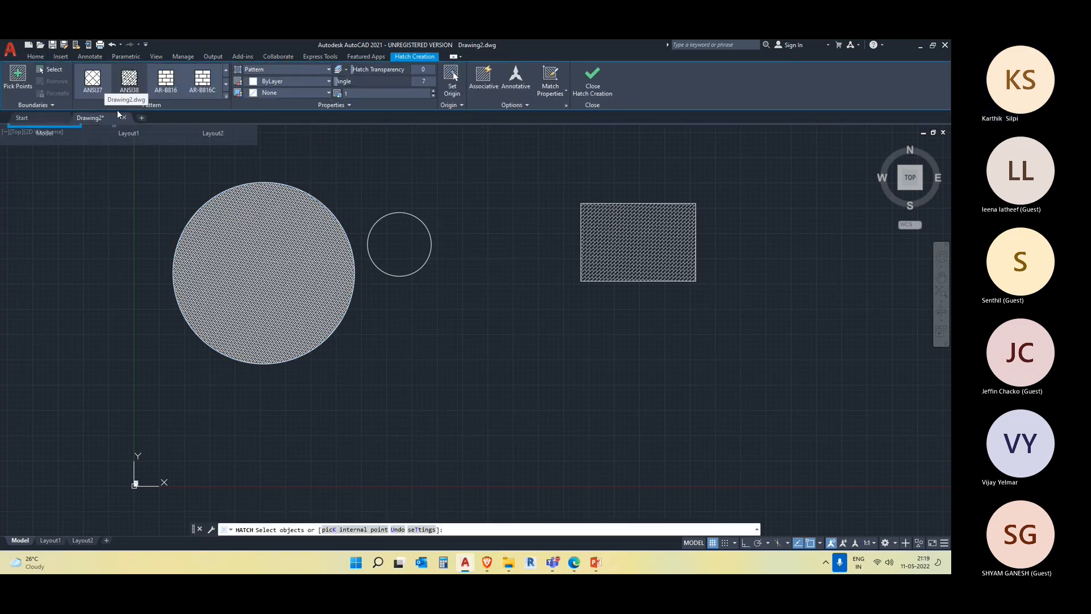
pyautogui.click(226, 97)
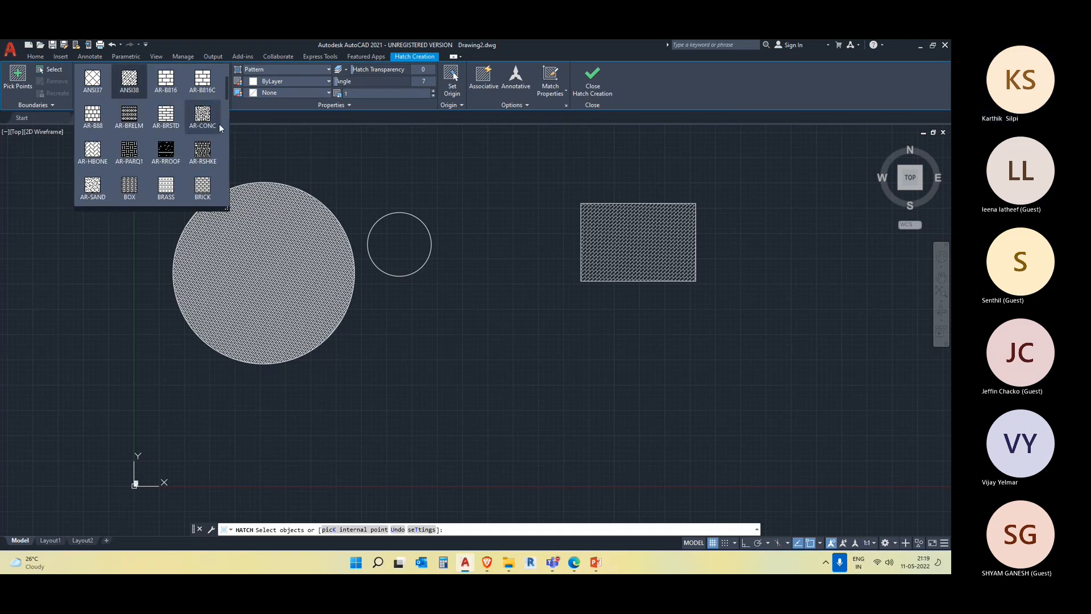
pyautogui.scroll(-2, 189, 180)
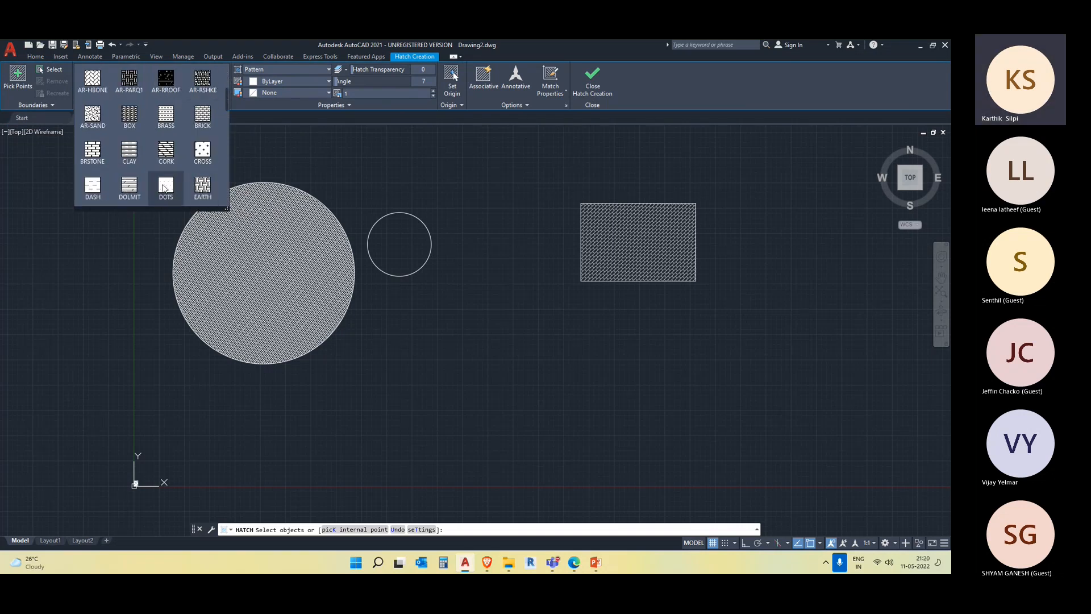
pyautogui.click(164, 184)
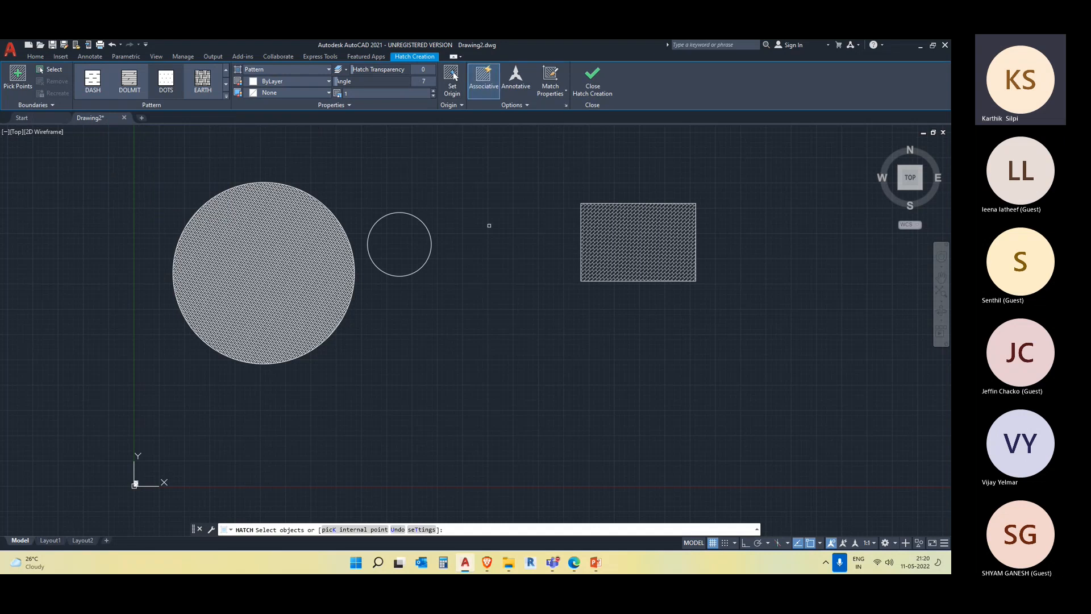
pyautogui.click(427, 225)
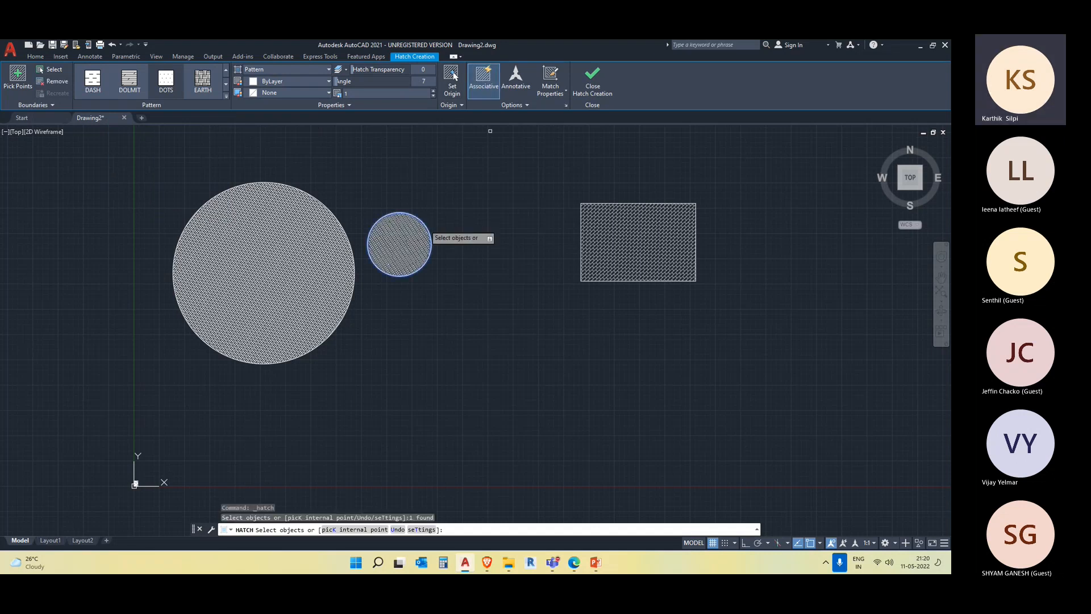
pyautogui.press('Escape')
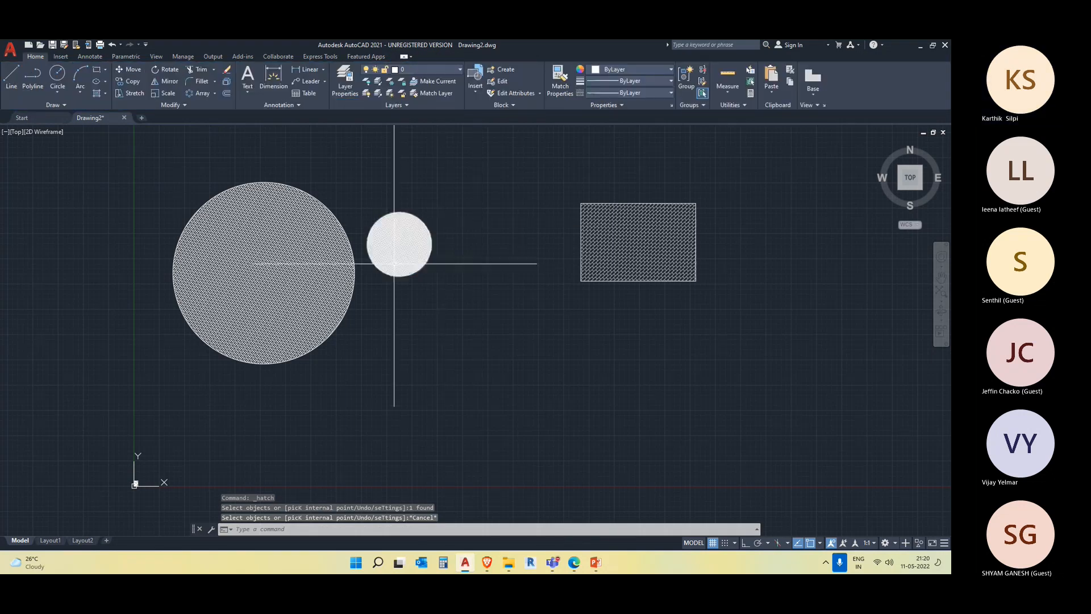
# Select the large circle's hatch and the small circle's hatch in turn to compare their boundary grips
pyautogui.click(342, 312)
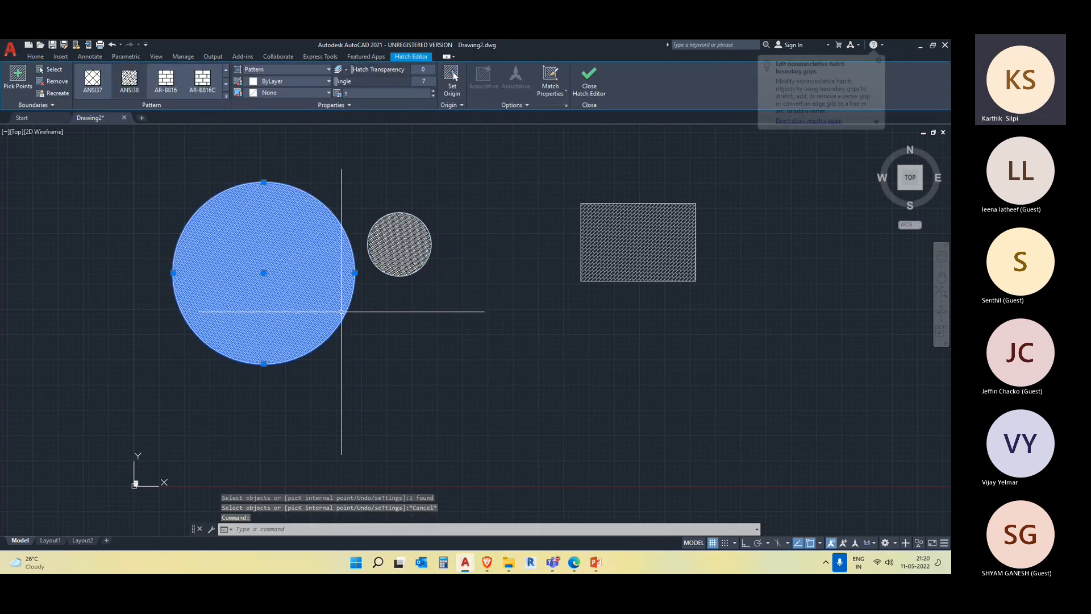
pyautogui.press('Escape')
pyautogui.click(389, 210)
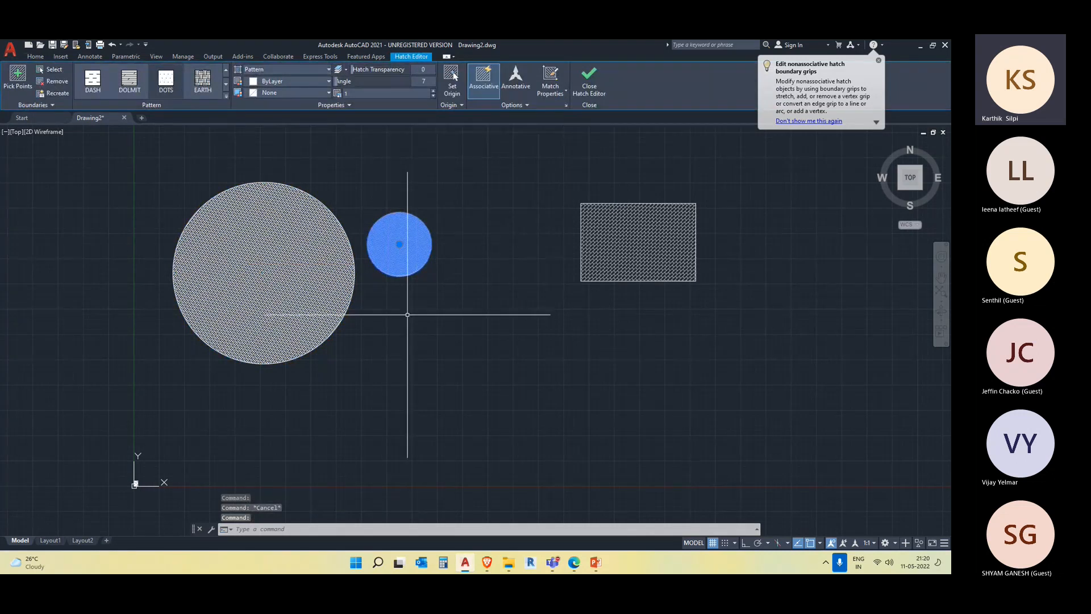
pyautogui.moveTo(418, 316); pyautogui.dragTo(493, 302, button='middle')
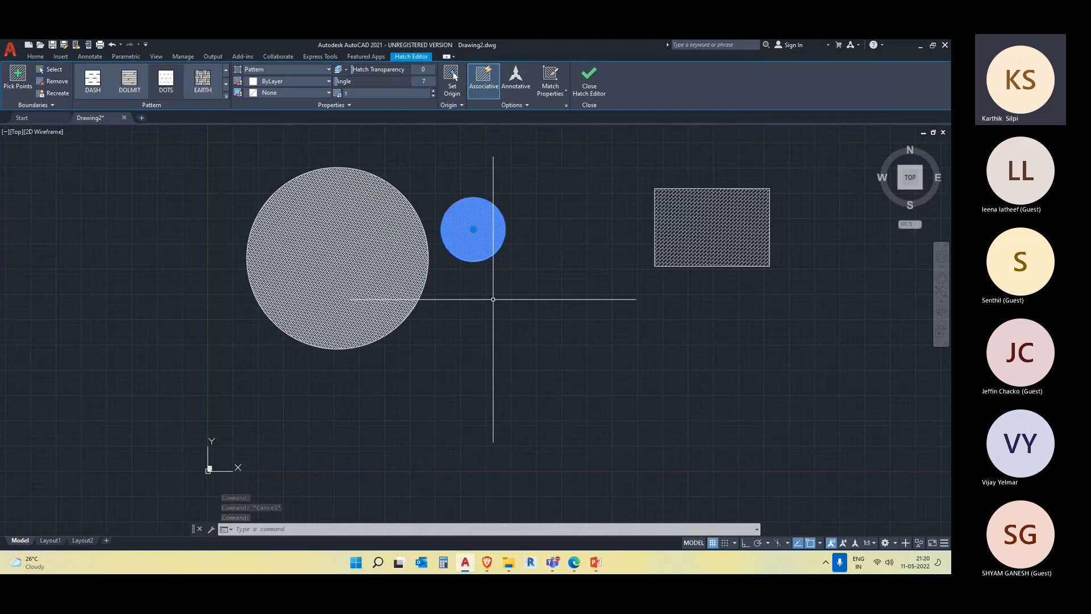
pyautogui.press('Escape')
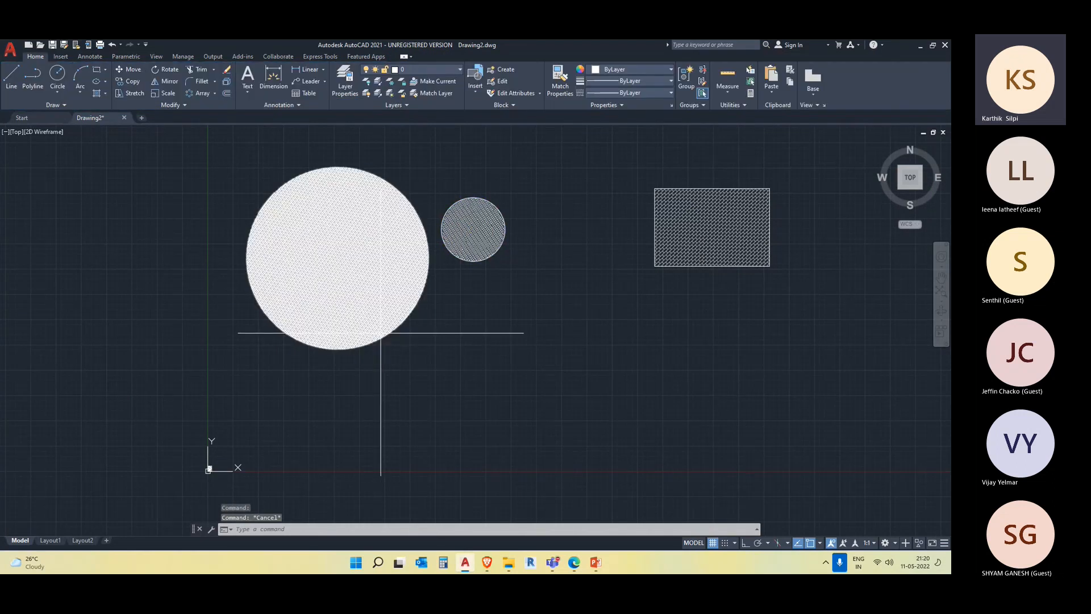
# Stretch the large circle's outline outward until it overlaps the small circle, and check the hatch inside it
pyautogui.click(335, 349)
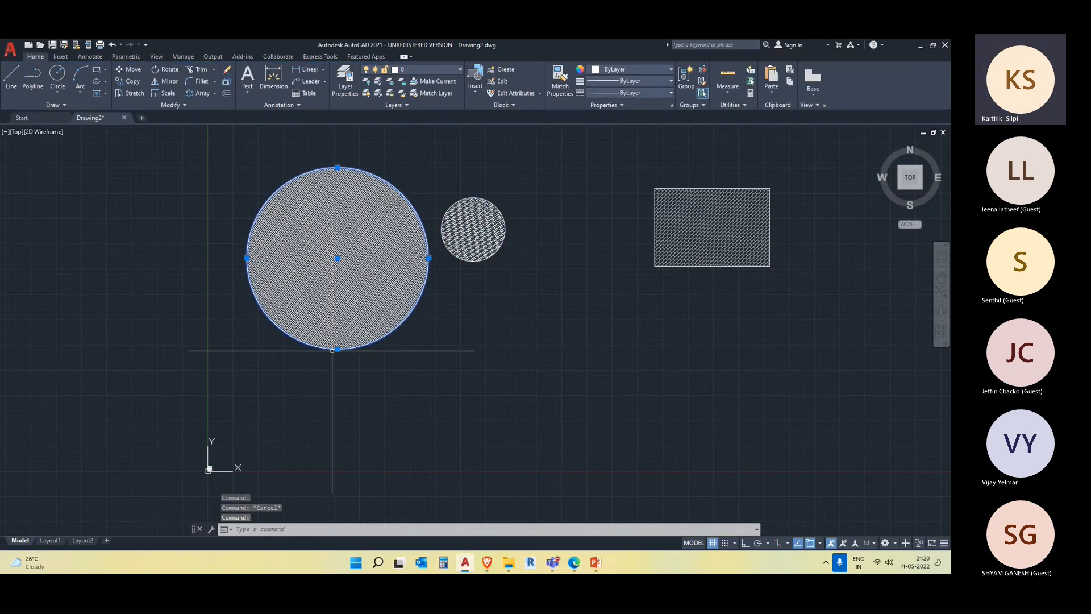
pyautogui.click(246, 257)
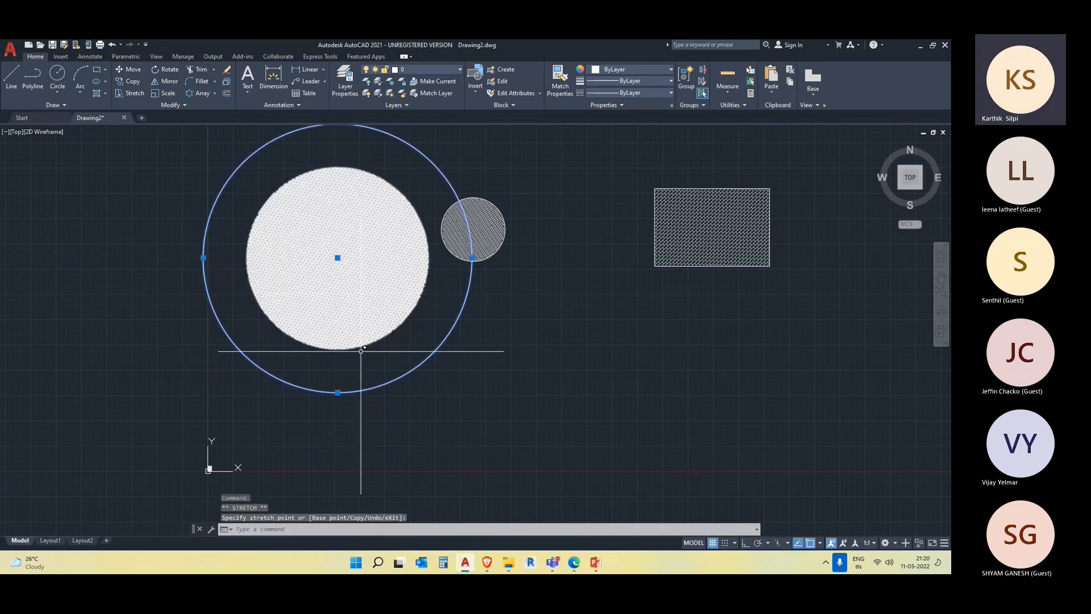
pyautogui.press('Escape')
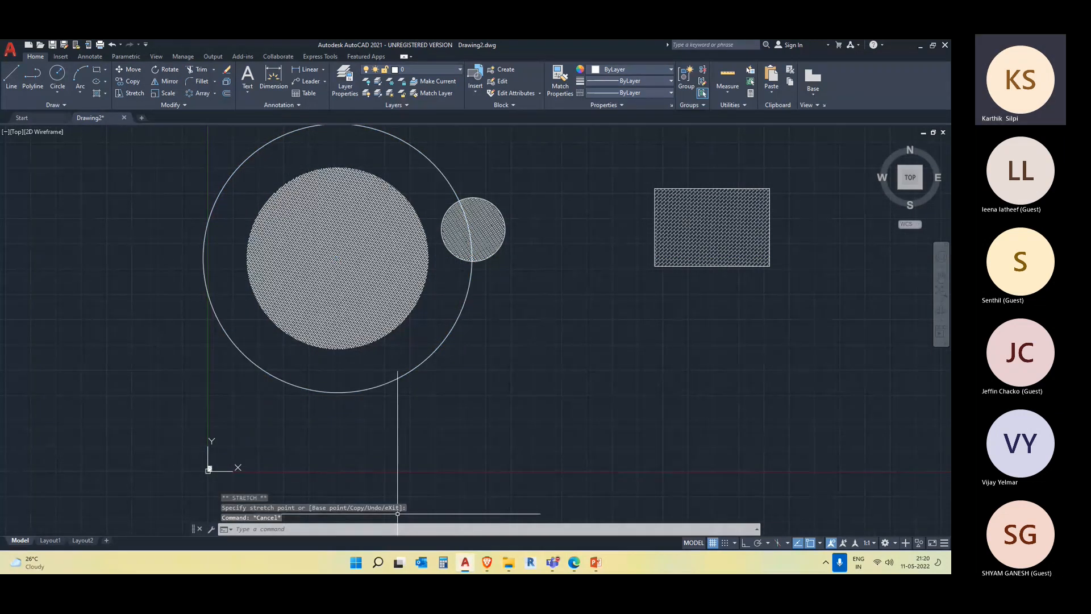
pyautogui.click(334, 288)
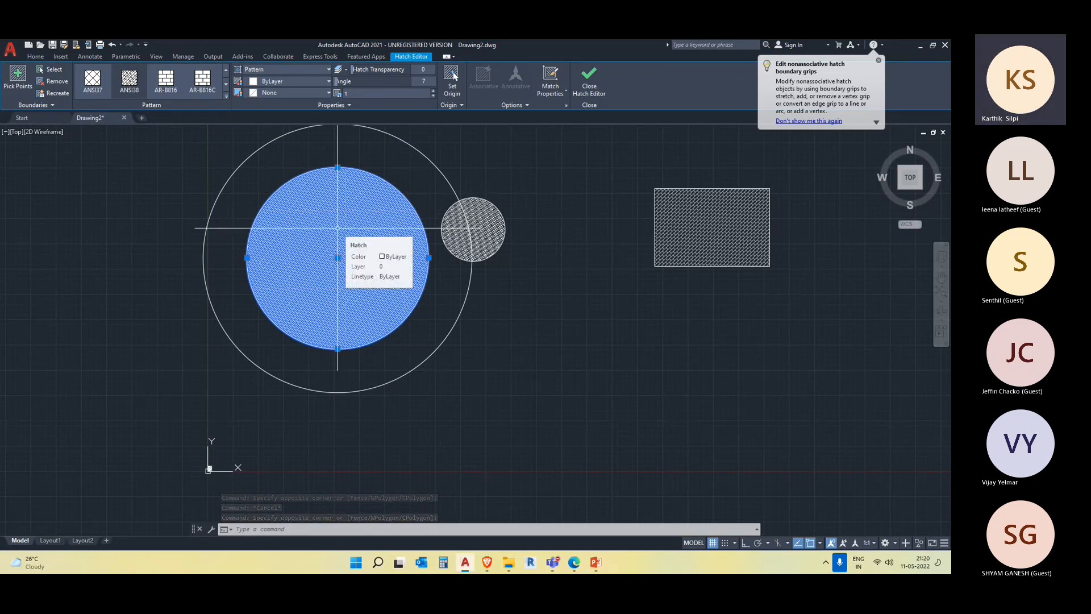
pyautogui.press('Escape')
# Move the small hatched circle by its centre, up and to the right, clear of the enlarged circle
pyautogui.moveTo(526, 301); pyautogui.dragTo(519, 356, button='middle')
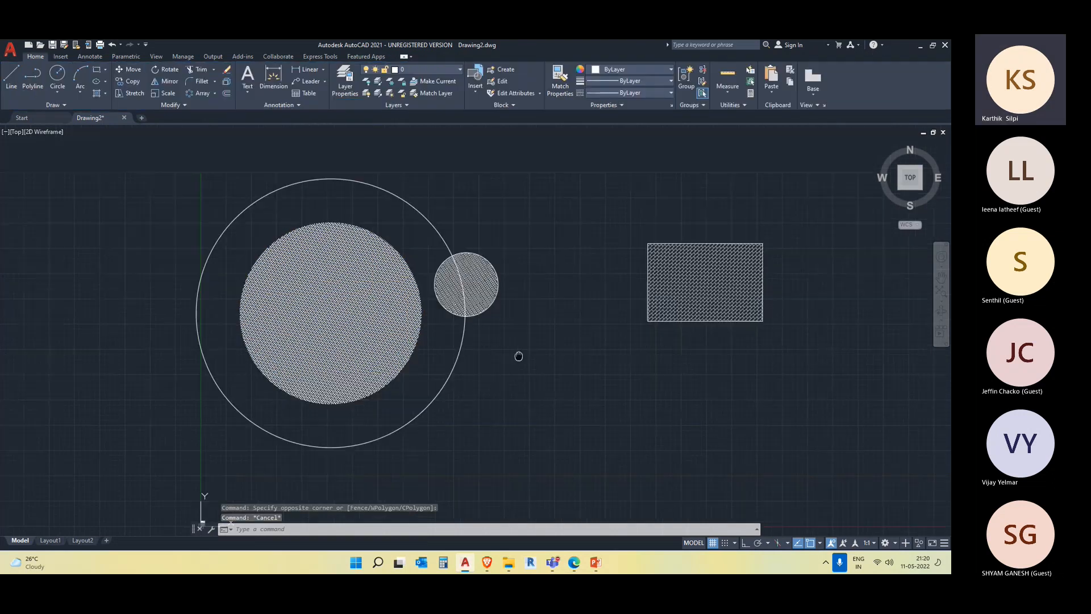
pyautogui.scroll(2, 519, 360)
pyautogui.click(475, 275)
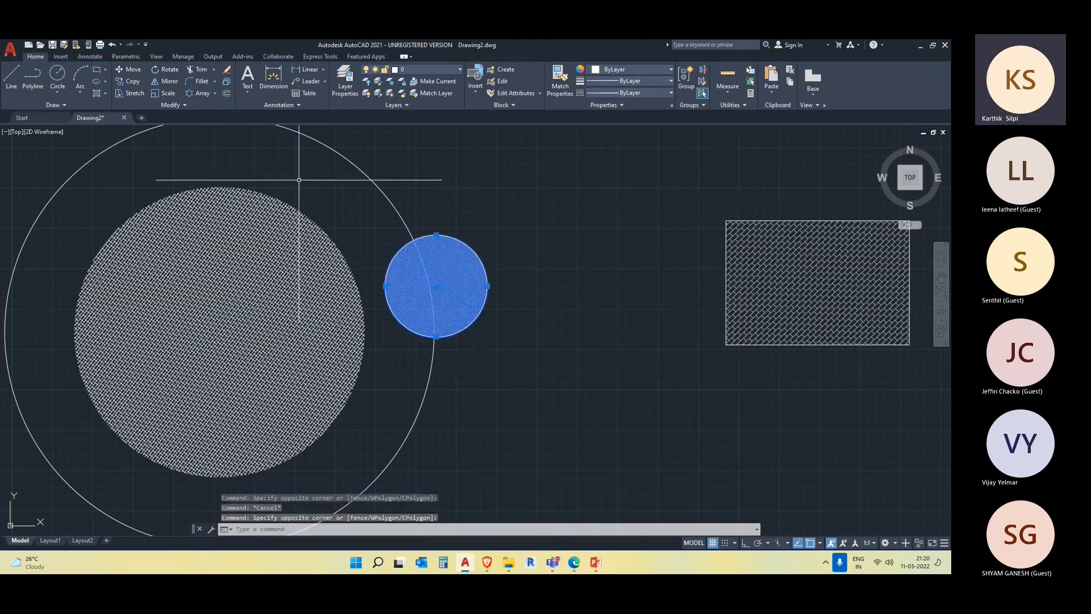
pyautogui.write('M')
pyautogui.press('Return')
pyautogui.click(436, 286)
pyautogui.click(561, 225)
pyautogui.press('Escape')
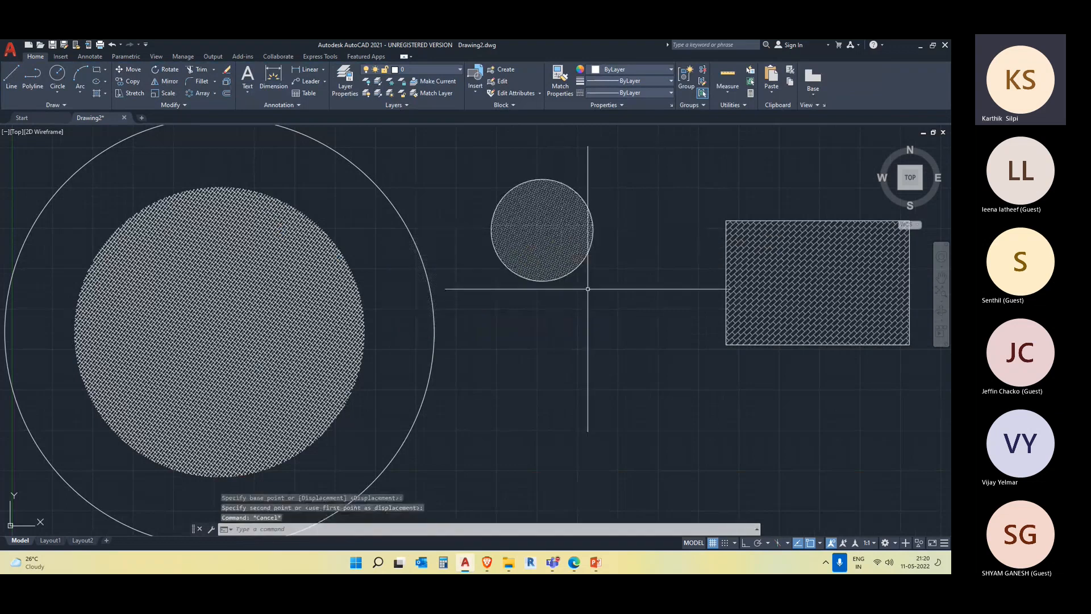
# Check the moved circle's associative hatch, and stretch the circle's outline to nearly twice its radius
pyautogui.click(555, 277)
pyautogui.click(556, 240)
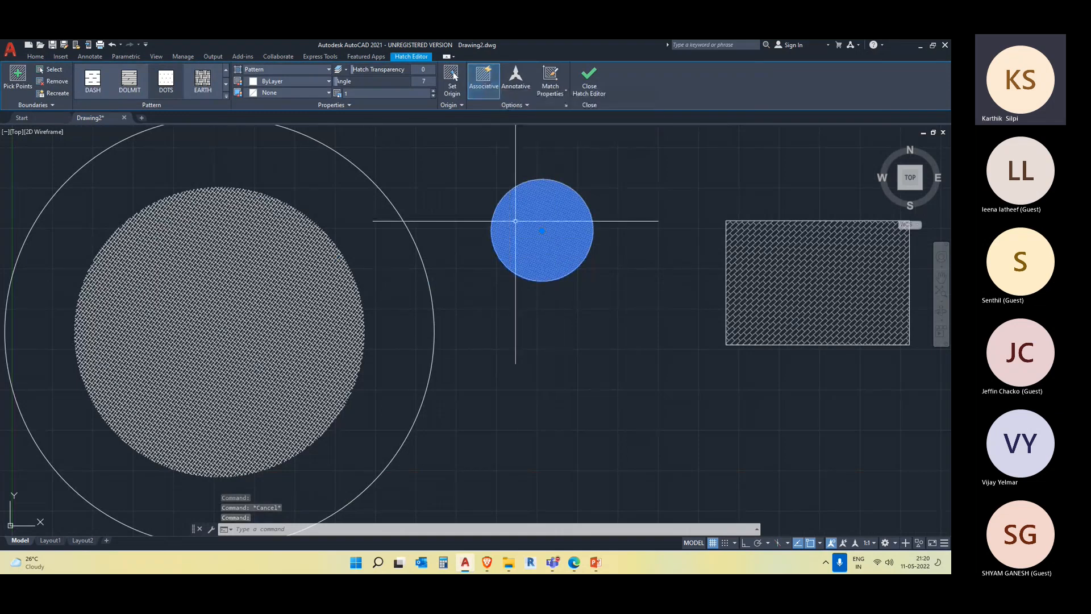
pyautogui.press('Escape')
pyautogui.click(542, 281)
pyautogui.click(542, 280)
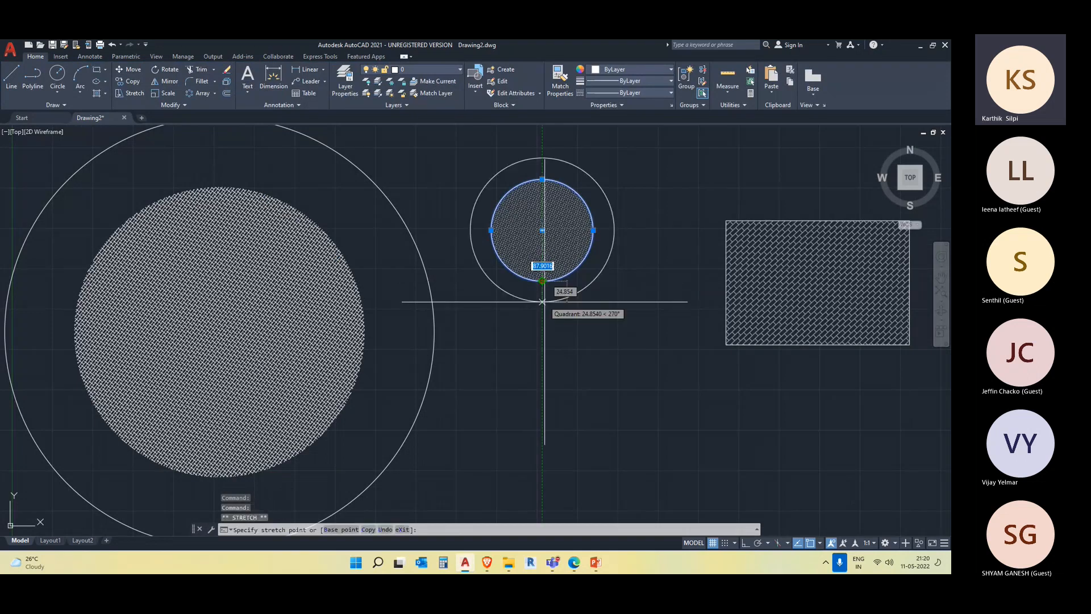
pyautogui.click(554, 326)
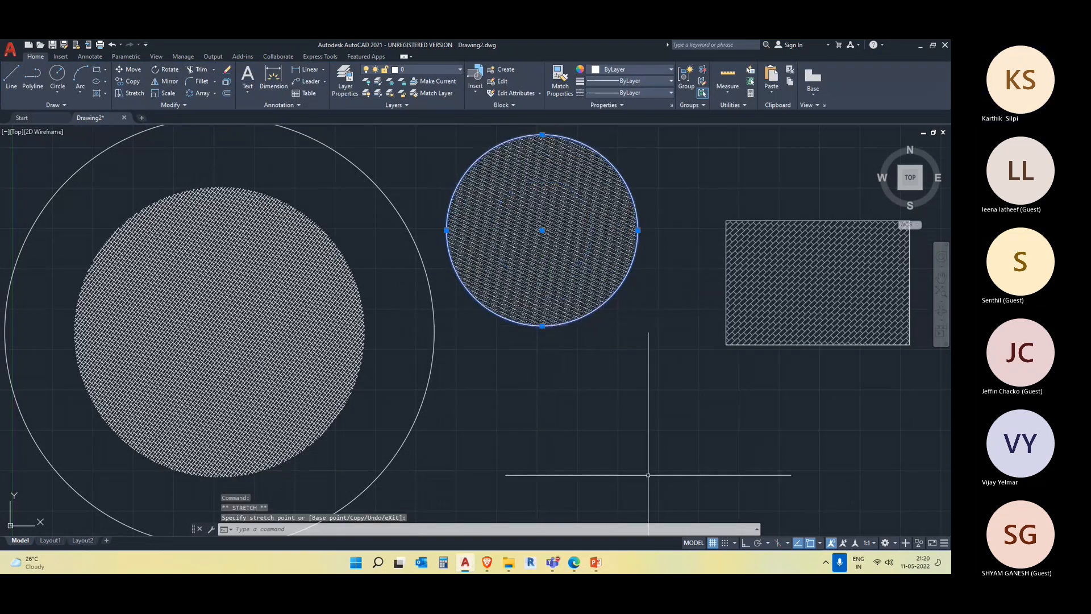
pyautogui.moveTo(604, 343); pyautogui.dragTo(597, 389, button='middle')
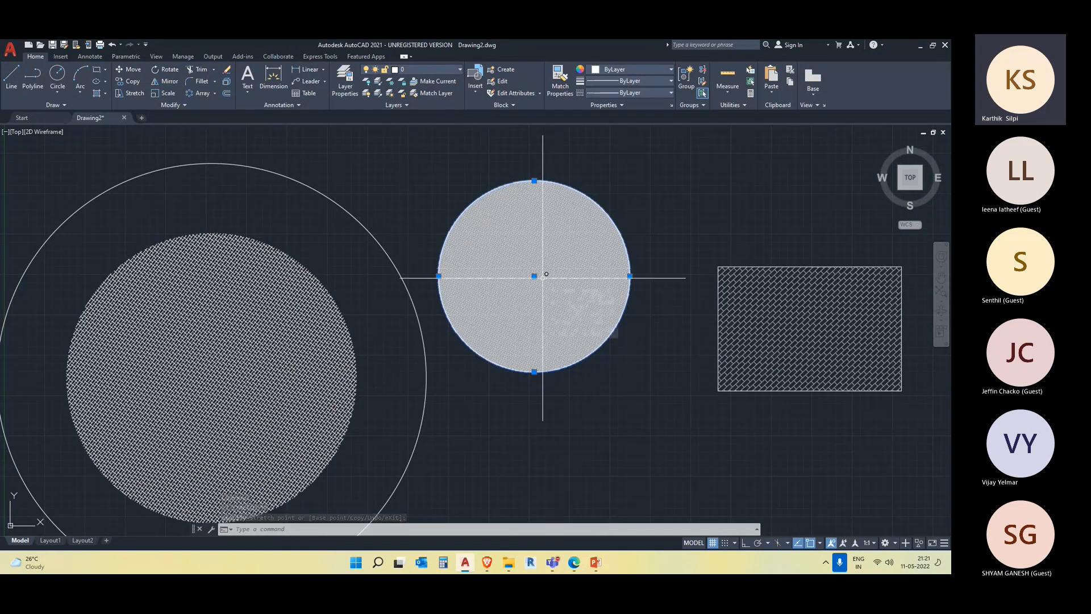
pyautogui.press('Escape')
# Draw a horizontal rectangle in the empty area above the large hatched circle
pyautogui.scroll(-8, 413, 364)
pyautogui.moveTo(414, 364); pyautogui.dragTo(450, 408, button='middle')
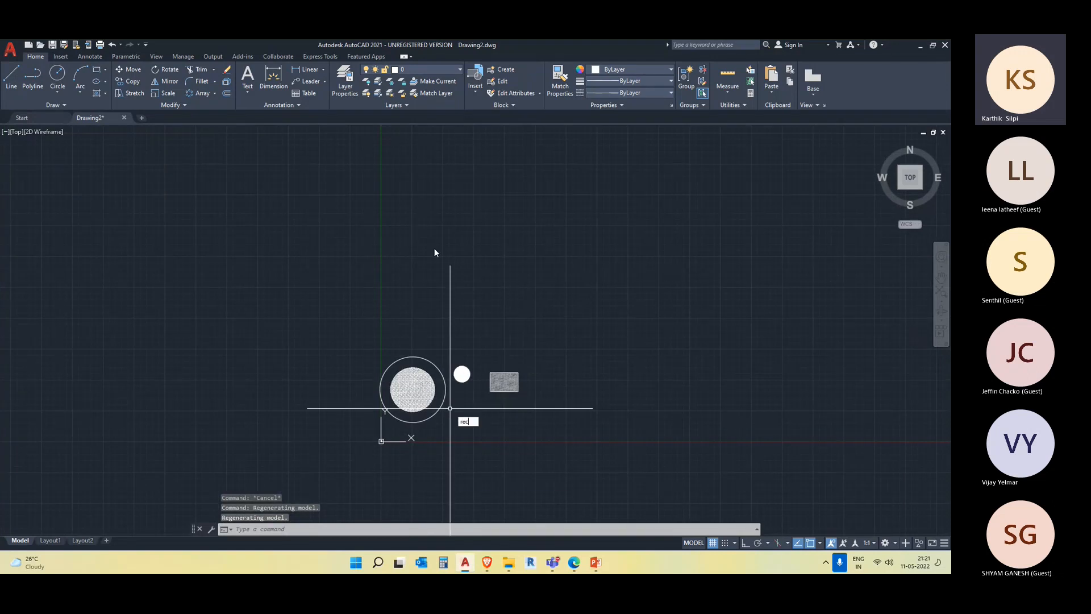
pyautogui.press('Return')
pyautogui.click(405, 267)
pyautogui.click(468, 303)
pyautogui.press('Escape')
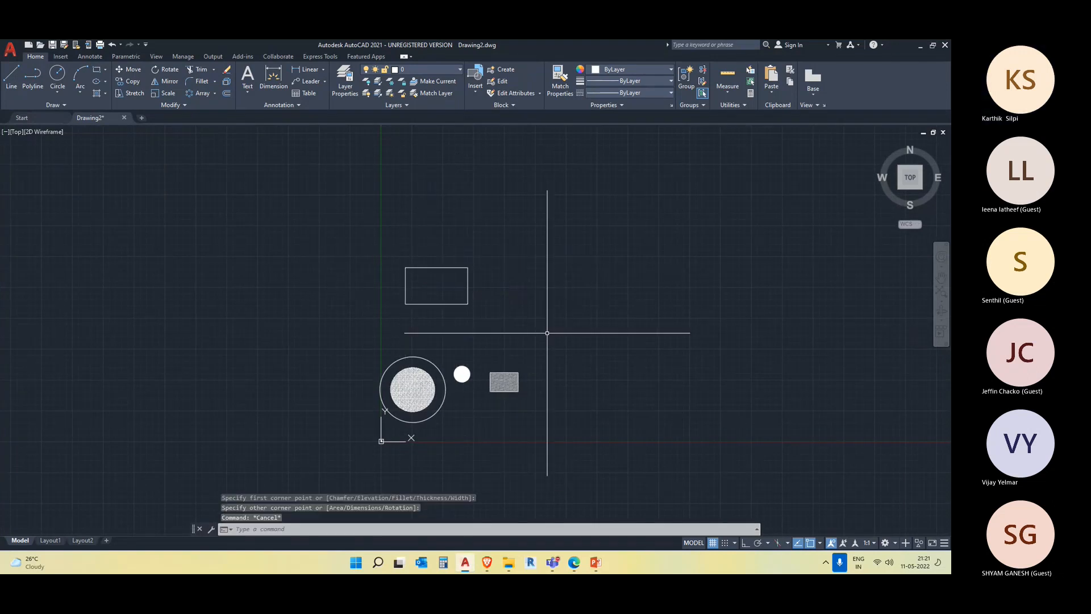
# Draw a second, slightly wider rectangle to the right of the first one, level with its upper edge
pyautogui.moveTo(534, 319); pyautogui.dragTo(538, 365, button='middle')
pyautogui.write('re')
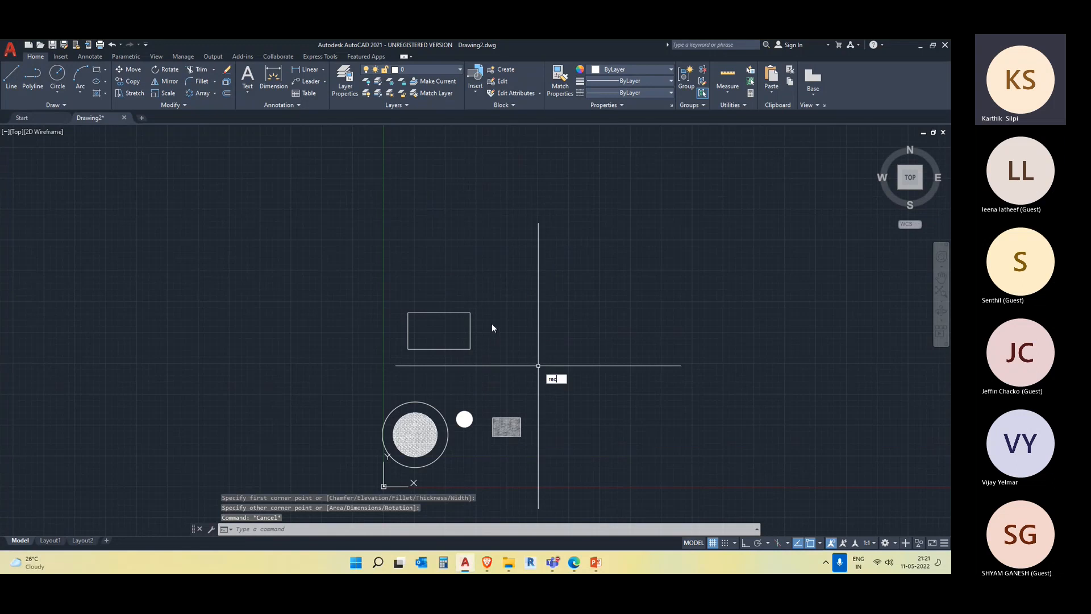
pyautogui.write('c')
pyautogui.press('Return')
pyautogui.click(490, 313)
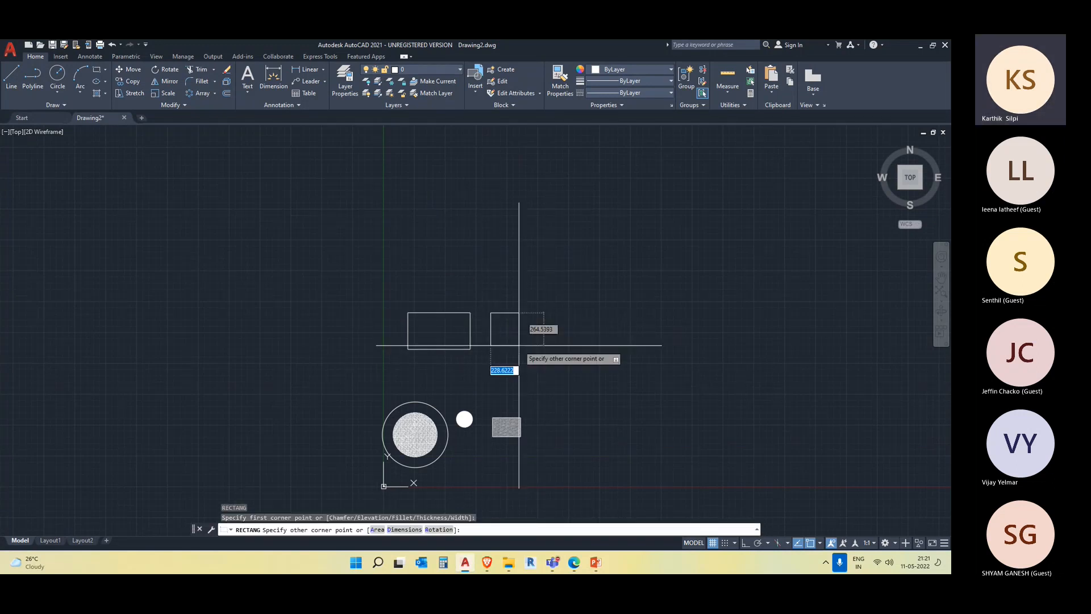
pyautogui.click(565, 354)
pyautogui.press('Escape')
# Hatch the left rectangle with the DASH pattern by selecting its outline, and turn off the hatch's associativity
pyautogui.moveTo(474, 375); pyautogui.dragTo(471, 397, button='middle')
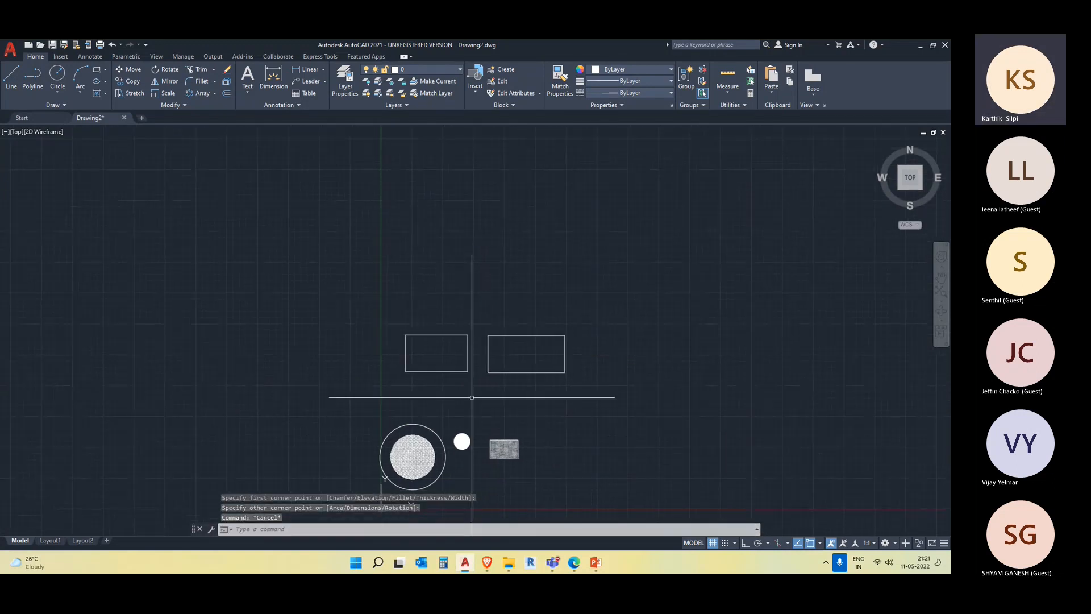
pyautogui.scroll(2, 472, 397)
pyautogui.click(106, 93)
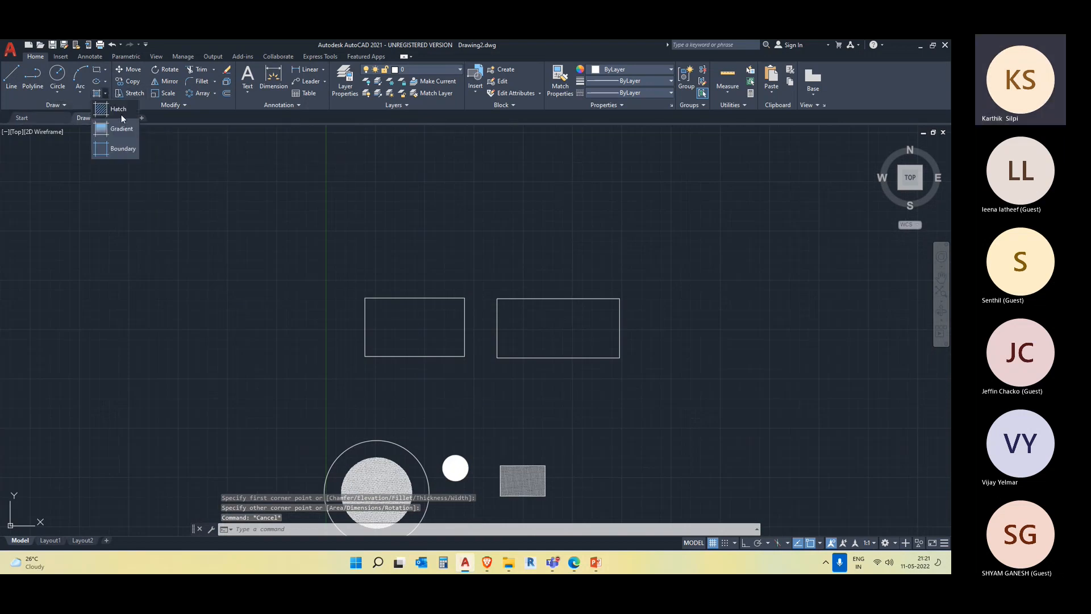
pyautogui.click(121, 113)
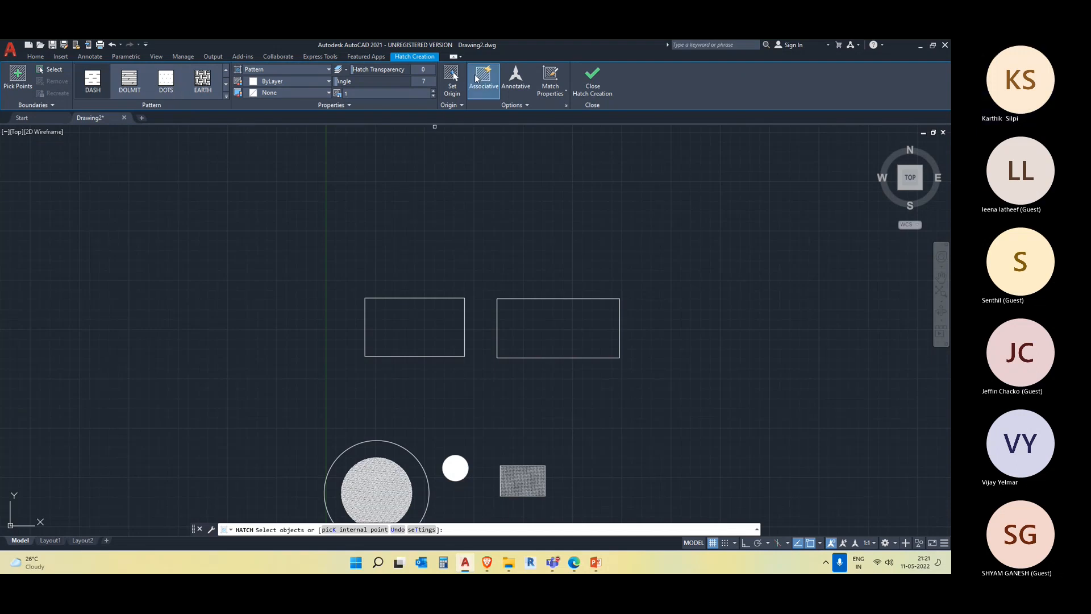
pyautogui.click(406, 297)
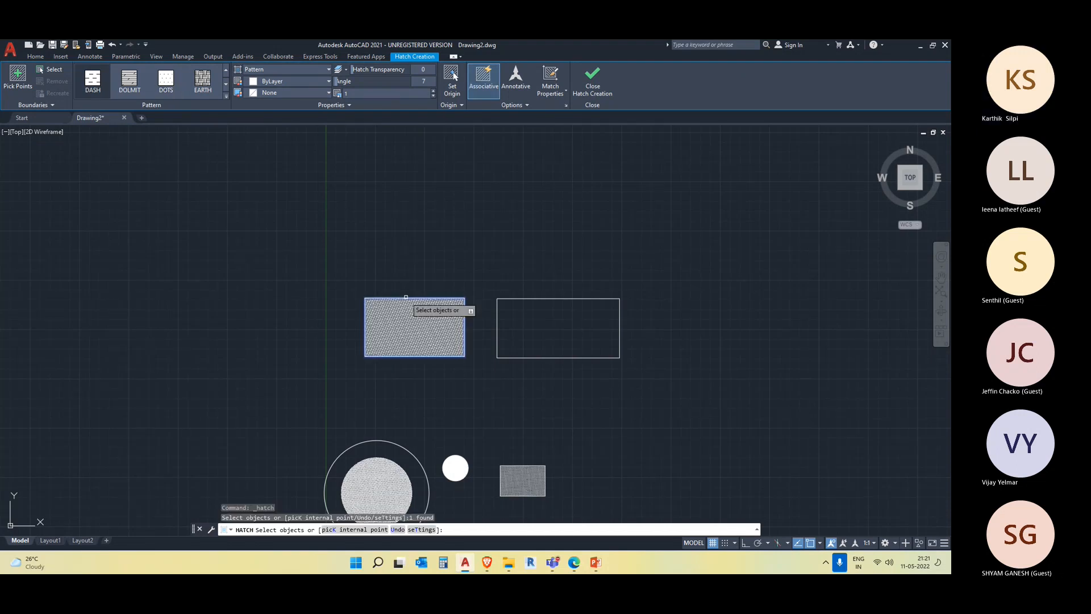
pyautogui.click(484, 80)
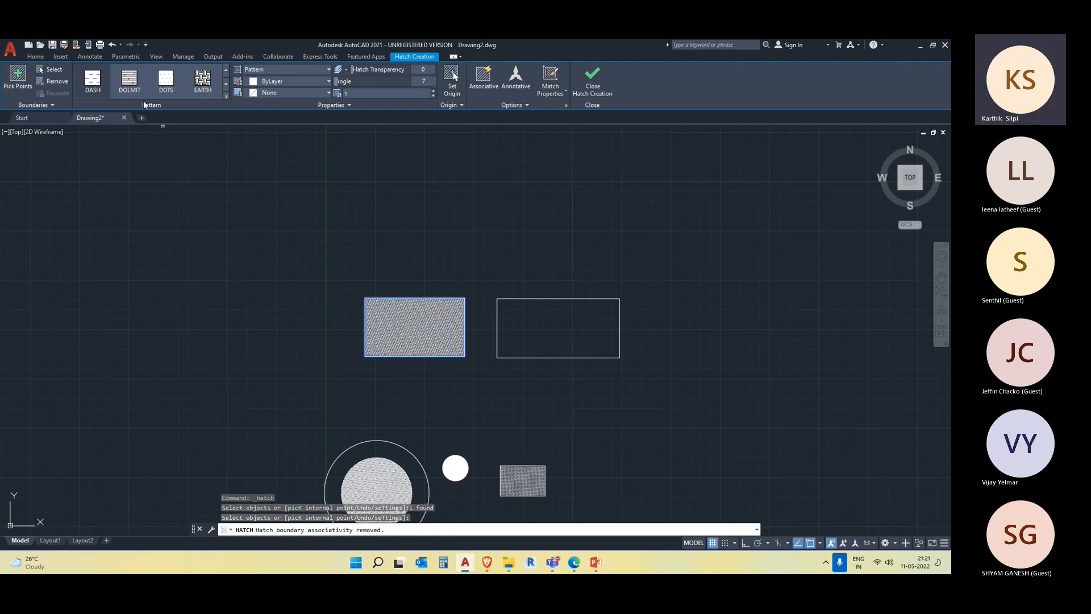
# Switch the hatch pattern to FLEX and add the right rectangle to the same hatch
pyautogui.click(225, 97)
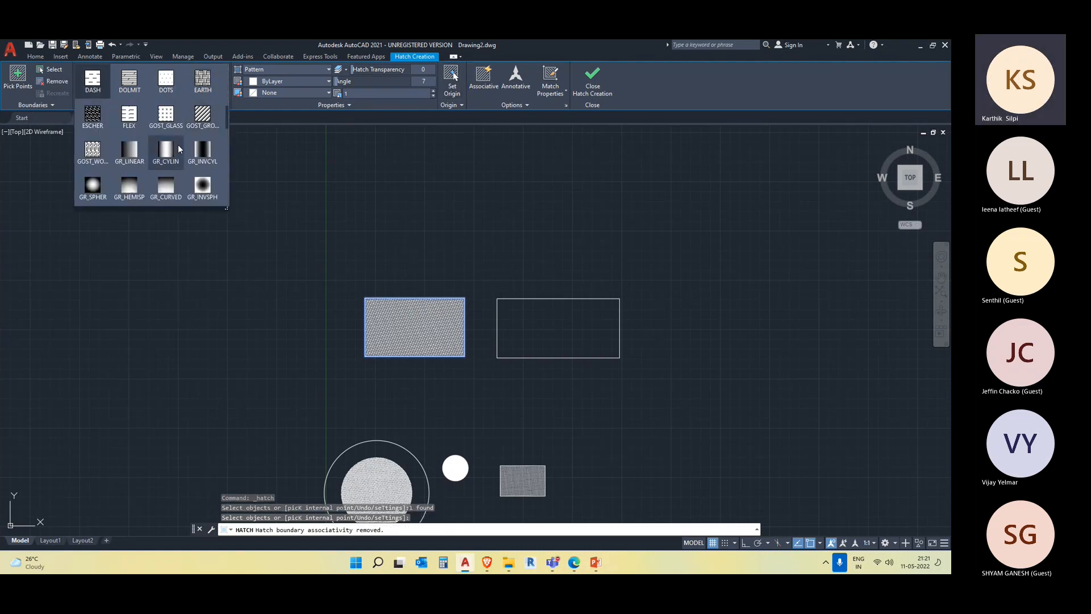
pyautogui.click(178, 147)
pyautogui.click(129, 115)
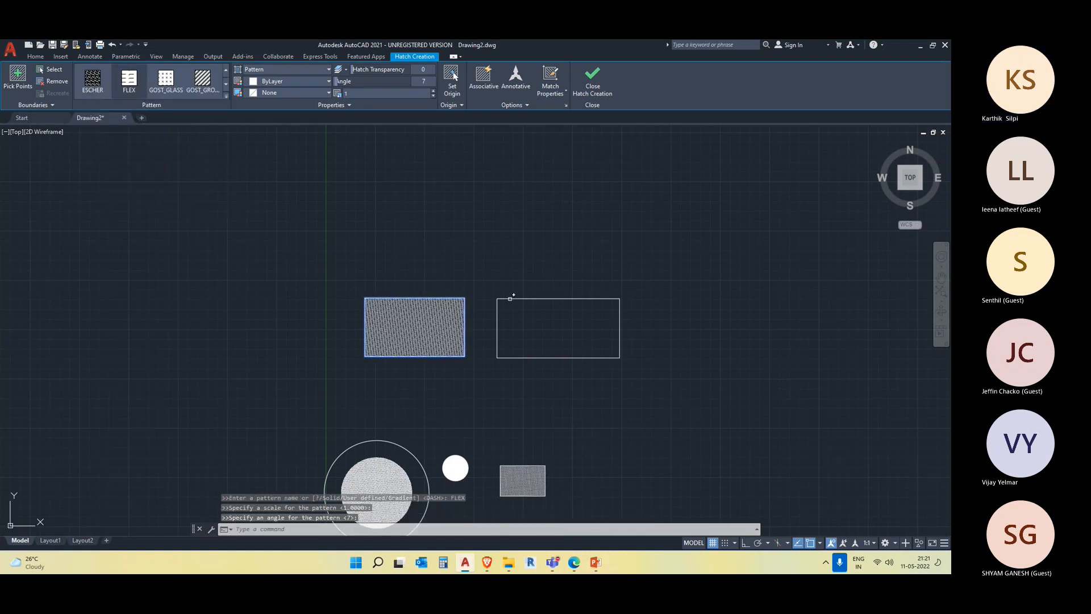
pyautogui.click(534, 322)
pyautogui.press('Escape')
# Erase the shared non-associative hatch from both rectangles, keeping their outlines
pyautogui.click(424, 320)
pyautogui.press('Escape')
pyautogui.click(543, 328)
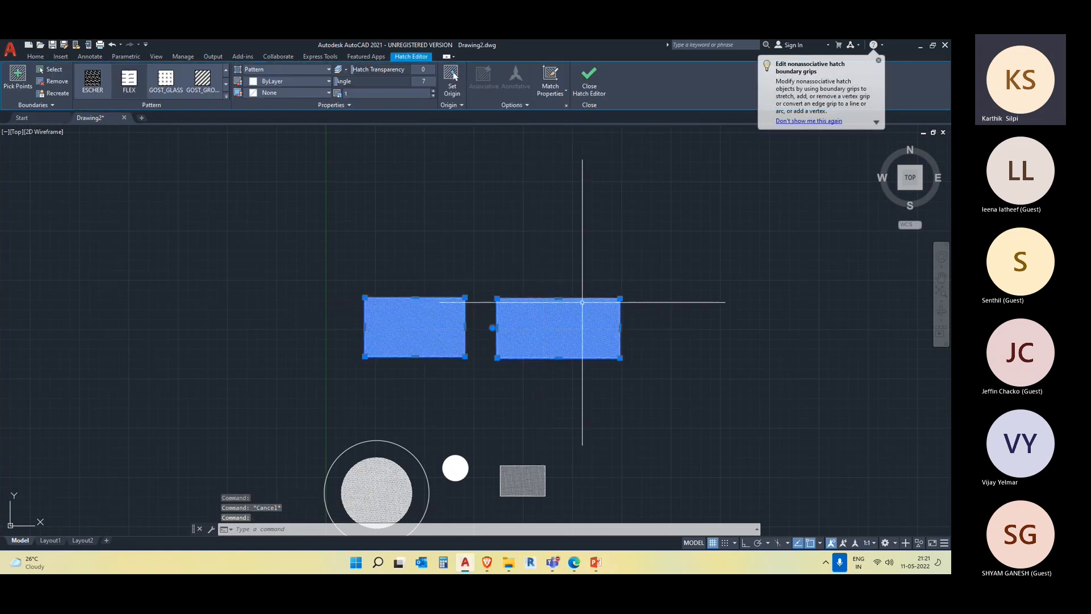
pyautogui.press('Delete')
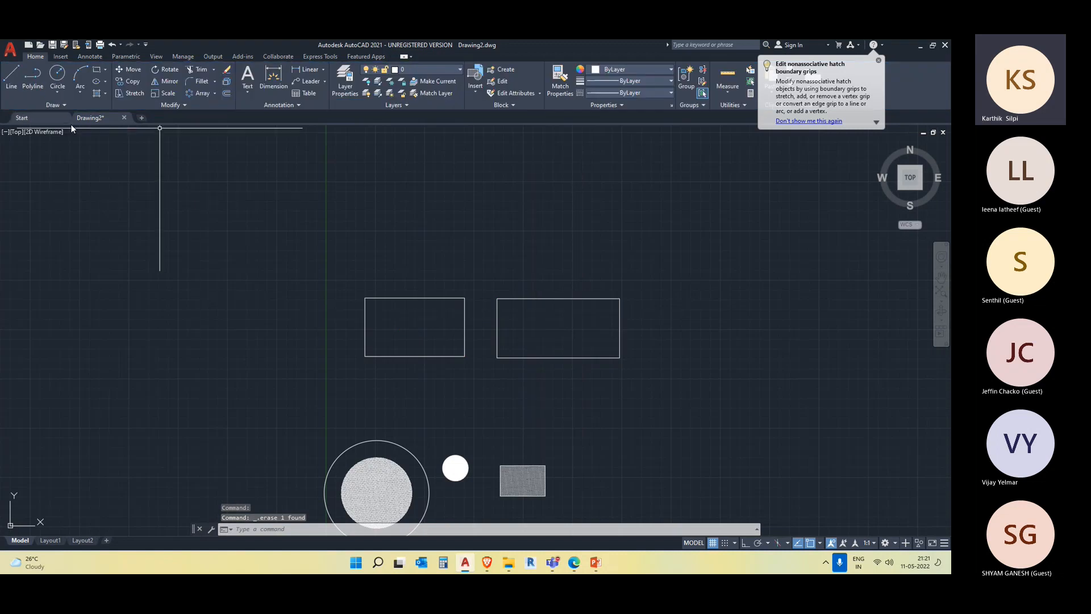
# Hatch the left rectangle by its outline with the DOLMIT pattern and the associative option on
pyautogui.click(103, 91)
pyautogui.click(106, 113)
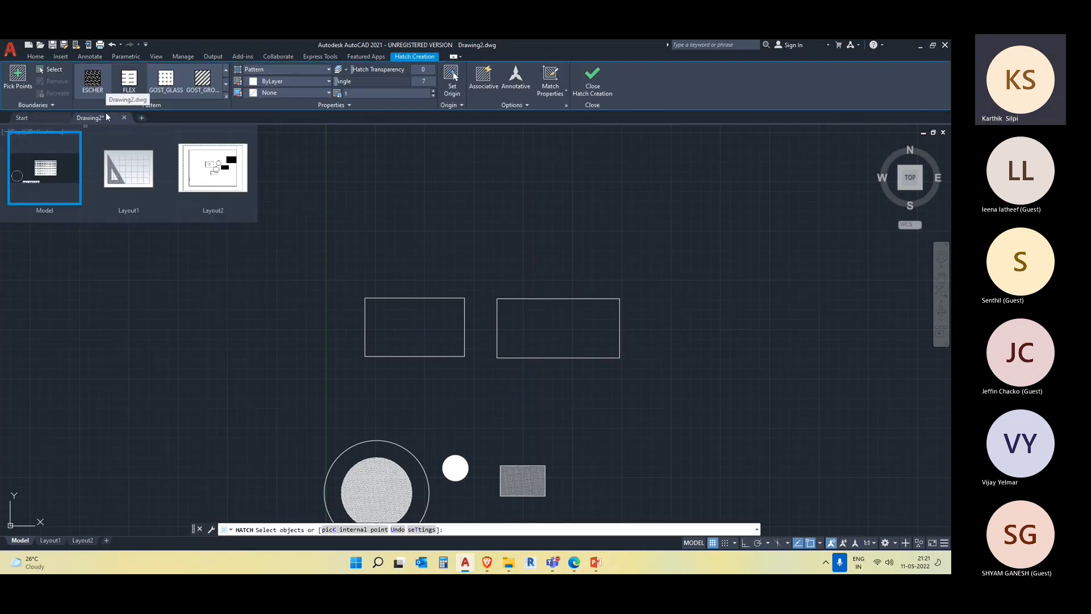
pyautogui.click(483, 81)
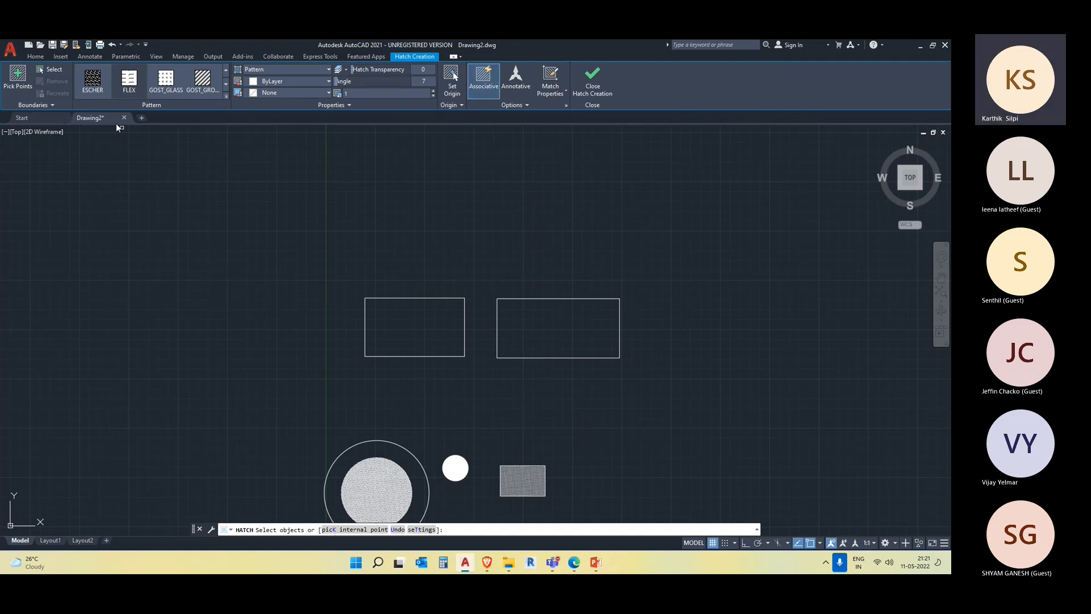
pyautogui.click(227, 96)
pyautogui.scroll(2, 131, 114)
pyautogui.click(126, 88)
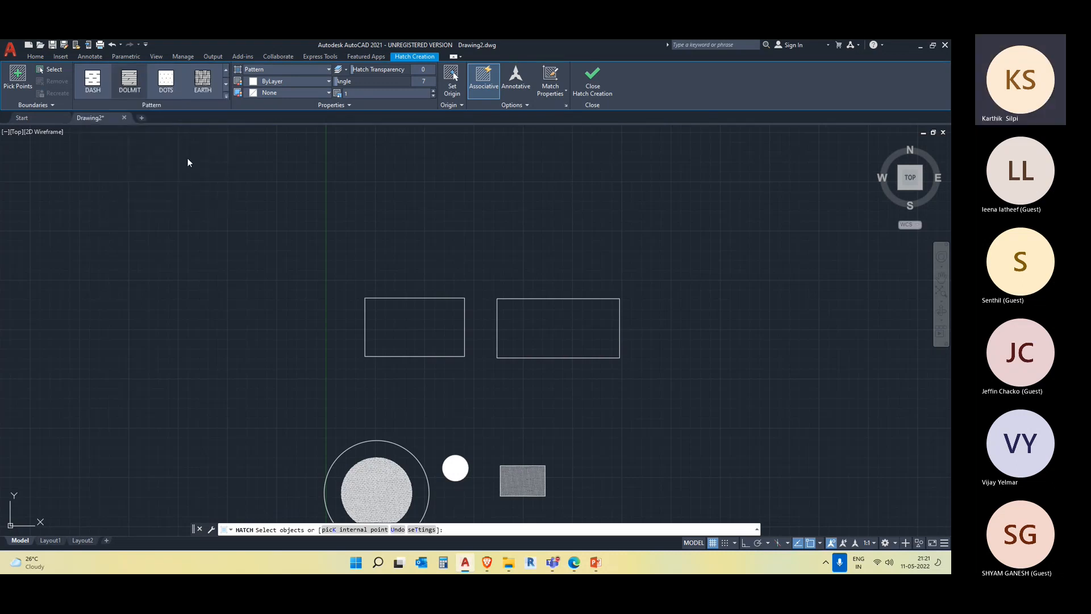
pyautogui.click(405, 298)
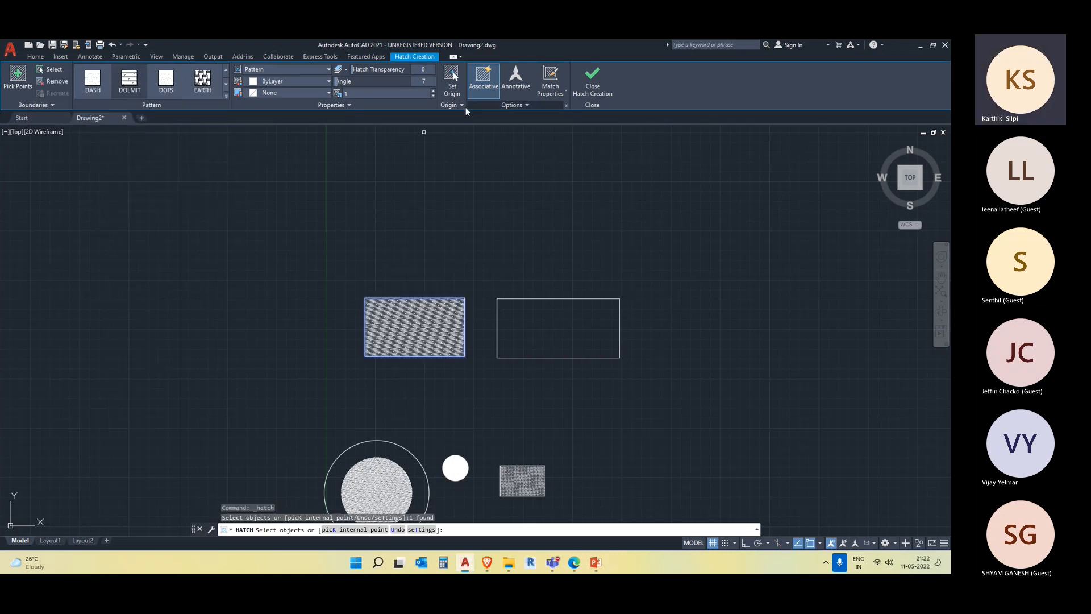
pyautogui.press('Escape')
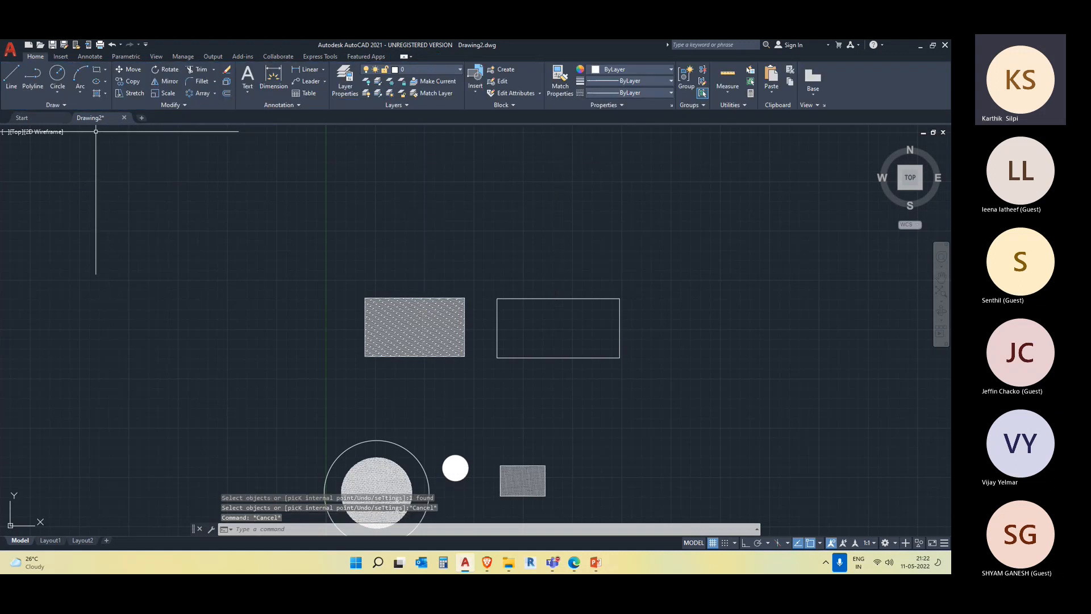
# Hatch the right rectangle with the BRASS pattern as a non-associative hatch
pyautogui.click(106, 94)
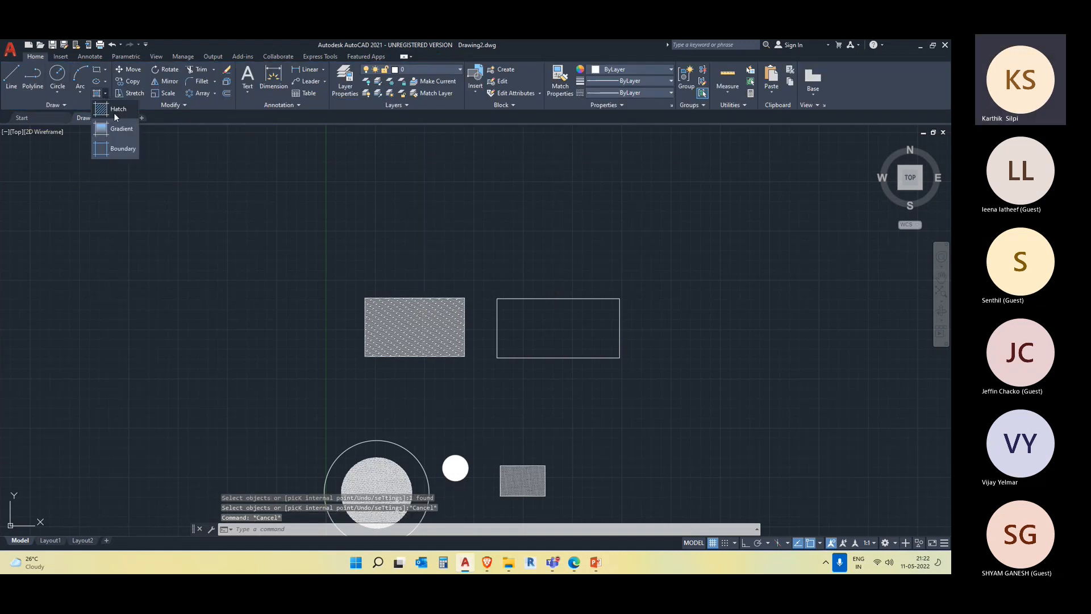
pyautogui.click(113, 113)
pyautogui.click(227, 94)
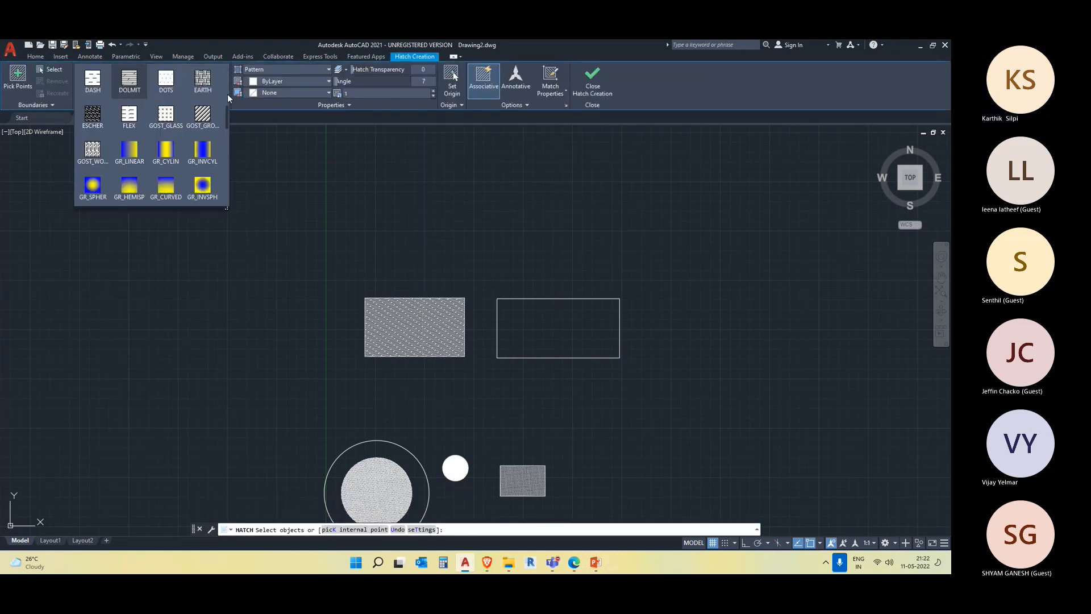
pyautogui.scroll(3, 192, 118)
pyautogui.click(169, 119)
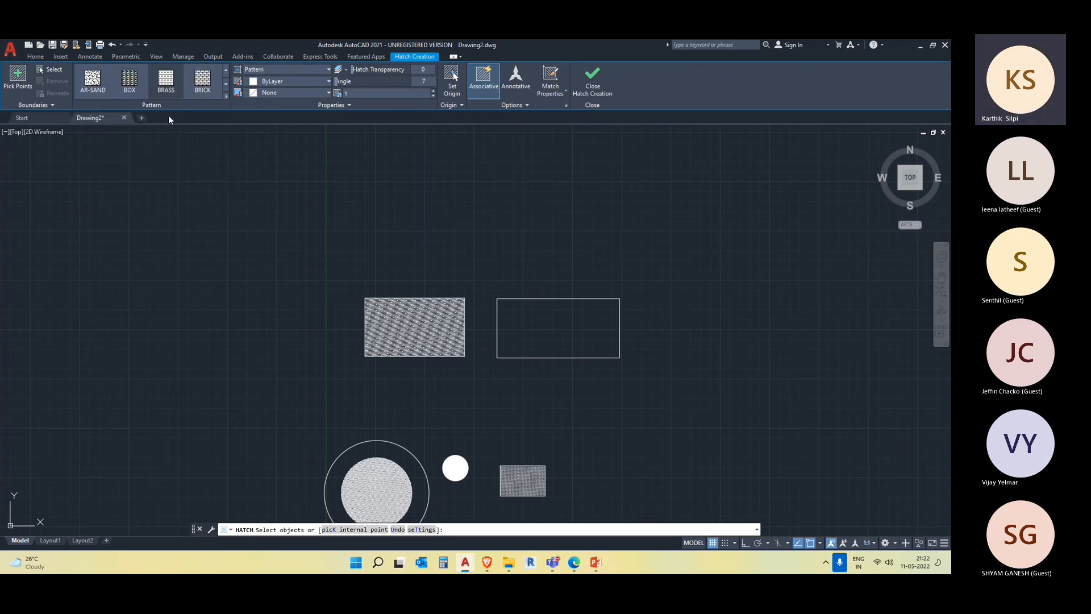
pyautogui.click(483, 80)
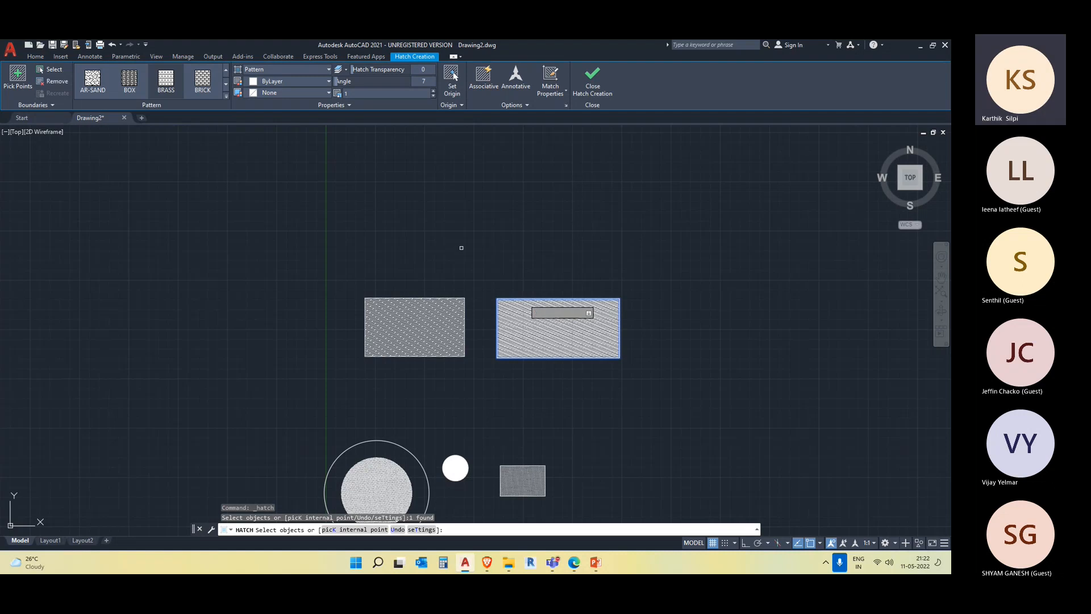
pyautogui.click(589, 84)
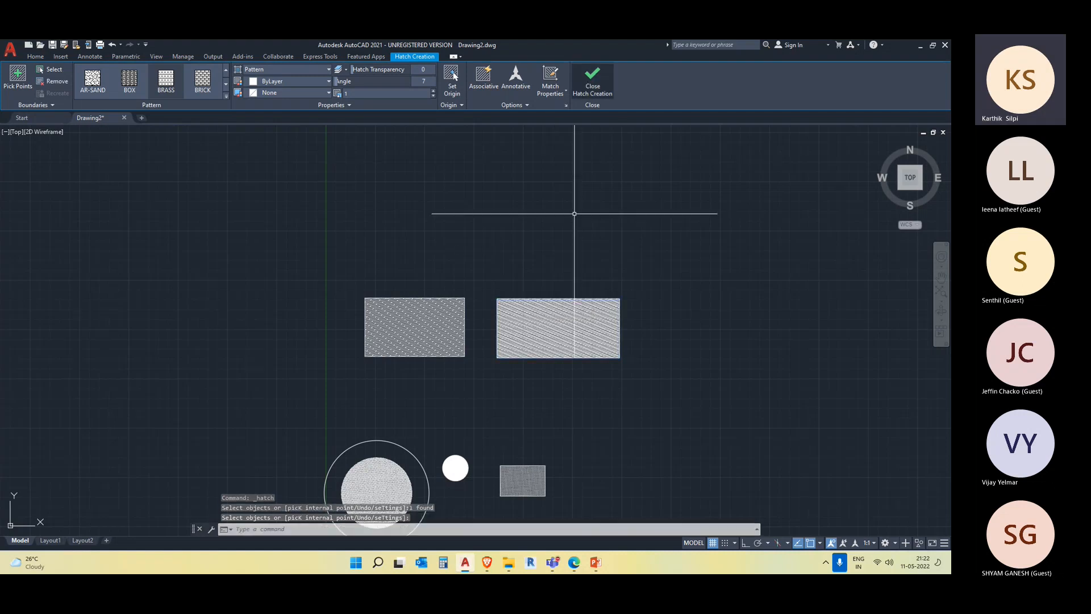
# Compare the associative setting of the left rectangle's hatch with that of the right rectangle's hatch
pyautogui.click(414, 328)
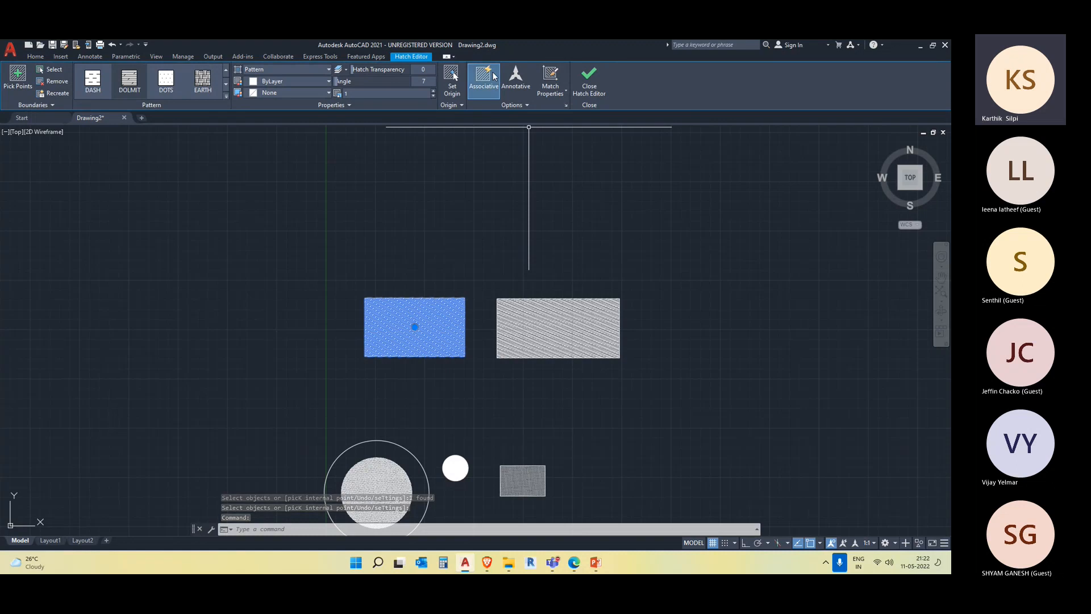
pyautogui.press('Escape')
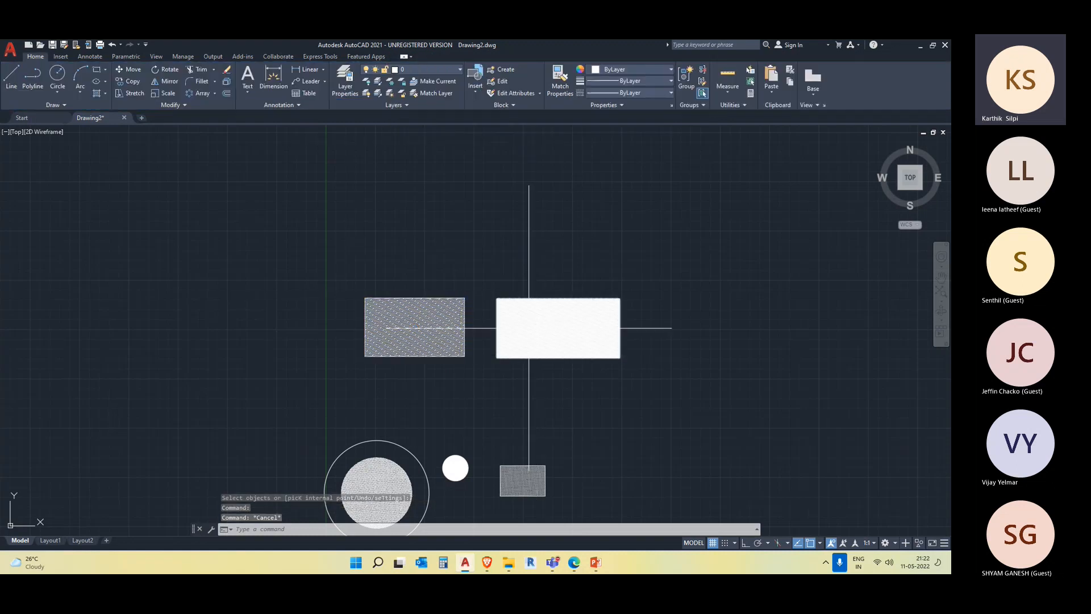
pyautogui.click(528, 327)
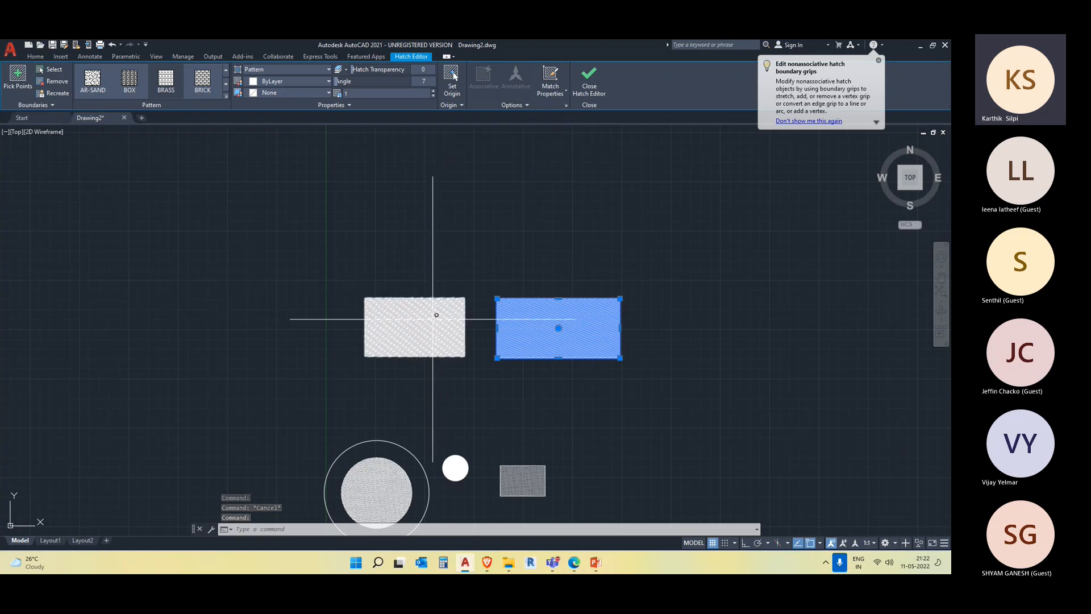
# Stretch the left rectangle's upper edge upward and to the left, slanting the outline into a parallelogram
pyautogui.click(458, 305)
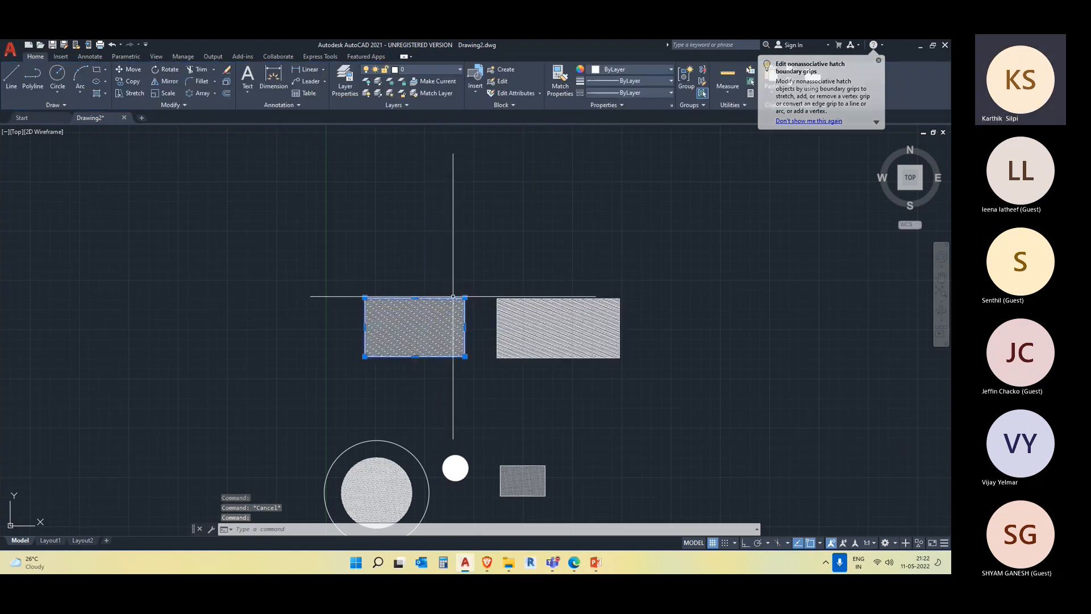
pyautogui.click(415, 297)
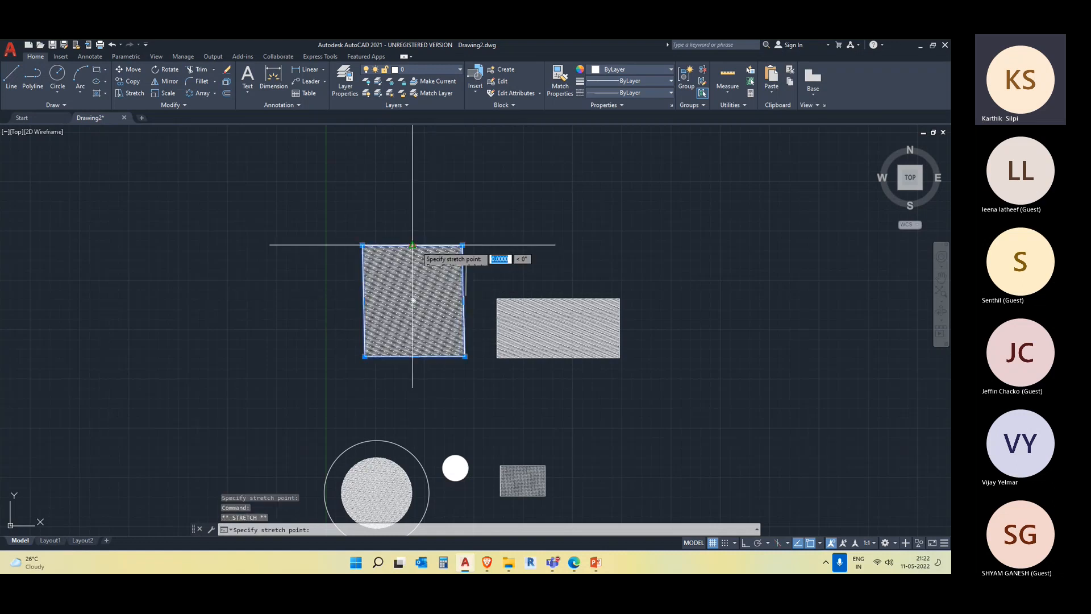
pyautogui.click(357, 222)
# Stretch the upper edge of the right rectangle's non-associative hatch upward, away from its outline, and inspect the hatch
pyautogui.click(550, 308)
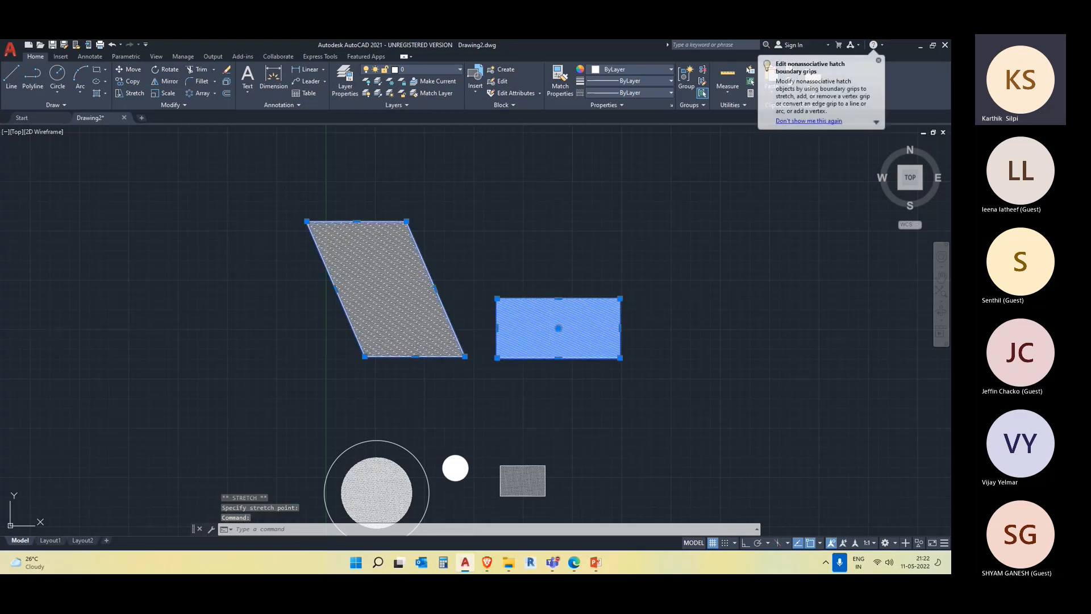
pyautogui.click(559, 298)
pyautogui.click(560, 258)
pyautogui.press('Escape')
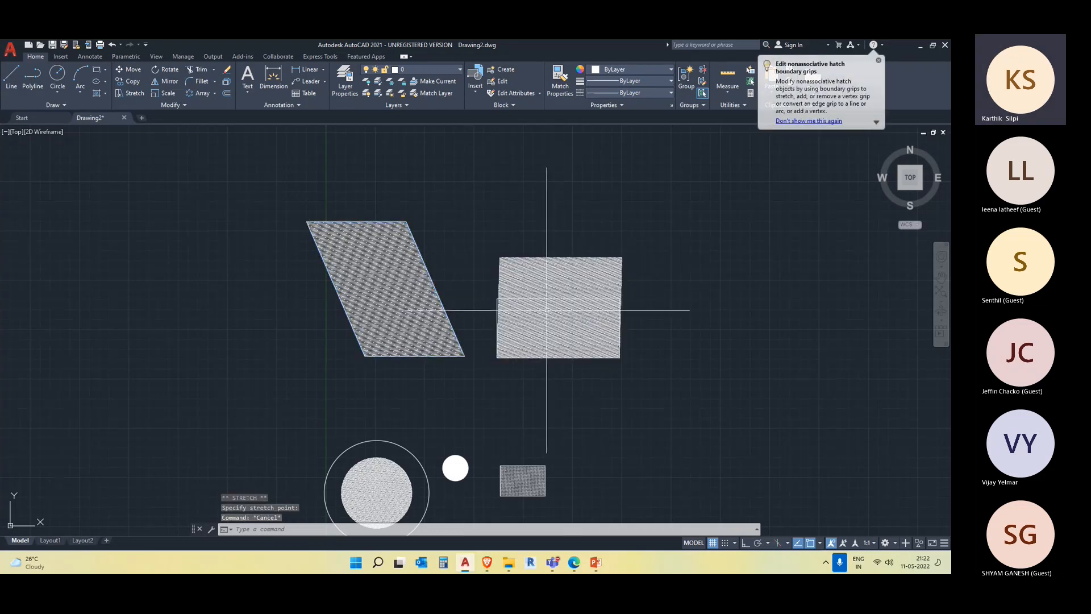
pyautogui.click(546, 310)
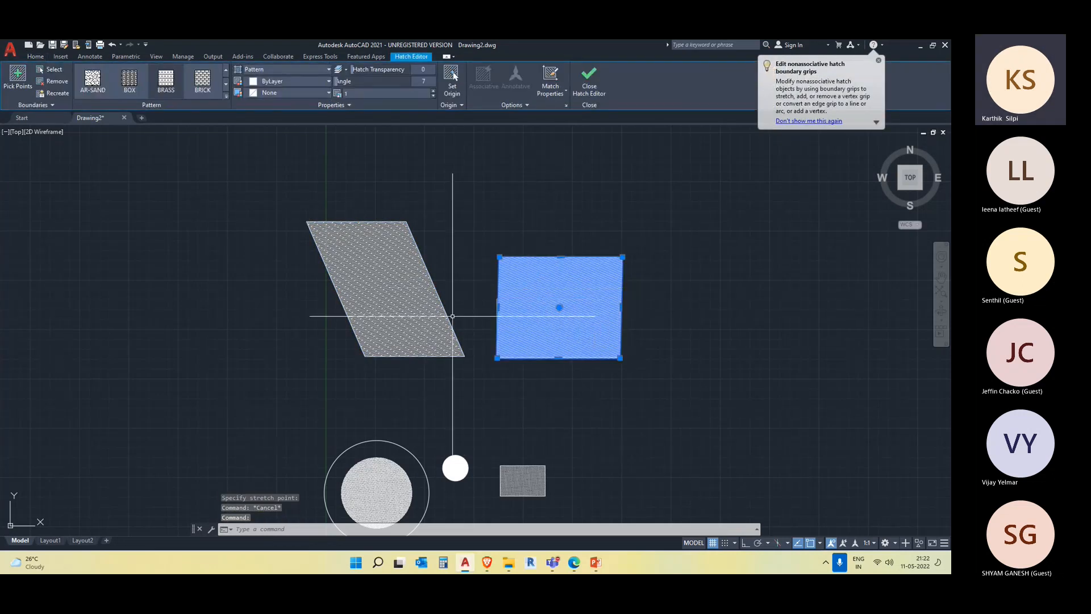
# Erase both stretched hatched shapes, and clear the remaining circles and small hatched rectangle from the drawing
pyautogui.click(689, 390)
pyautogui.click(351, 213)
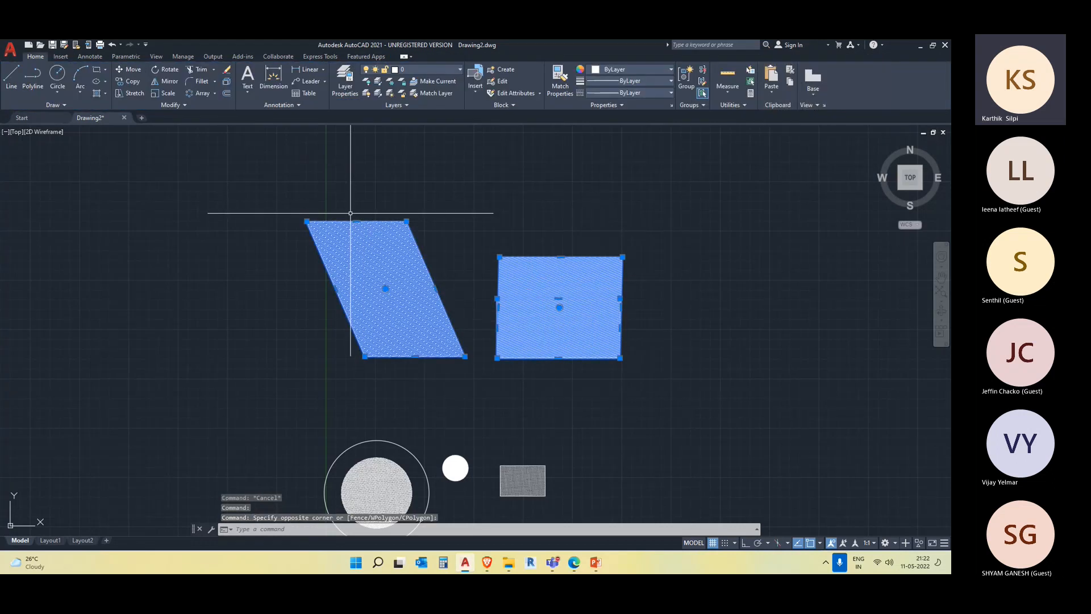
pyautogui.press('Delete')
pyautogui.scroll(-3, 420, 369)
pyautogui.scroll(3, 457, 333)
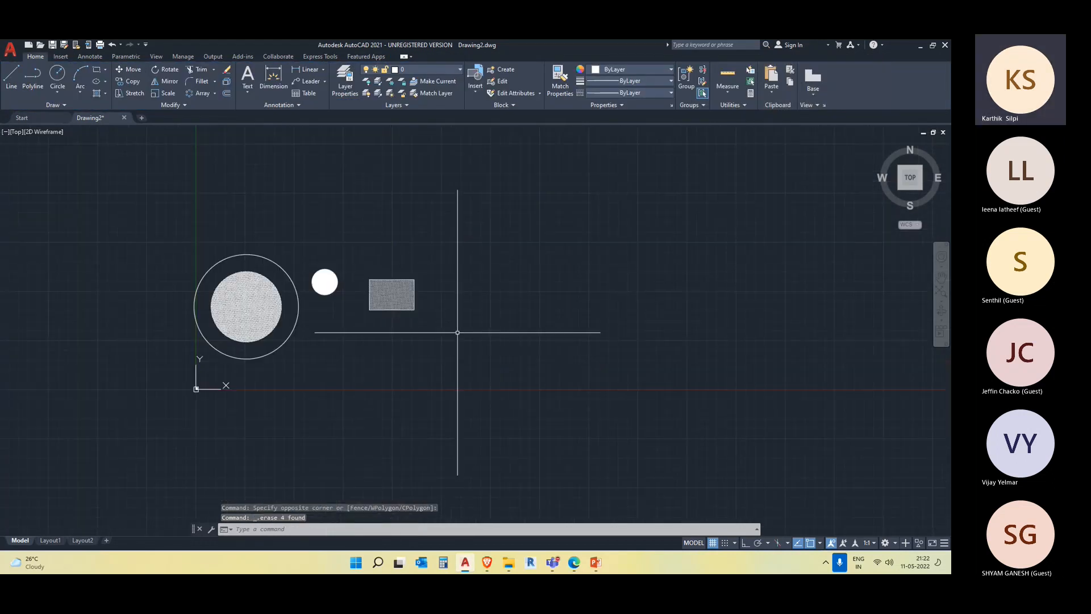
pyautogui.hotkey('ctrl', 'a')
pyautogui.press('Delete')
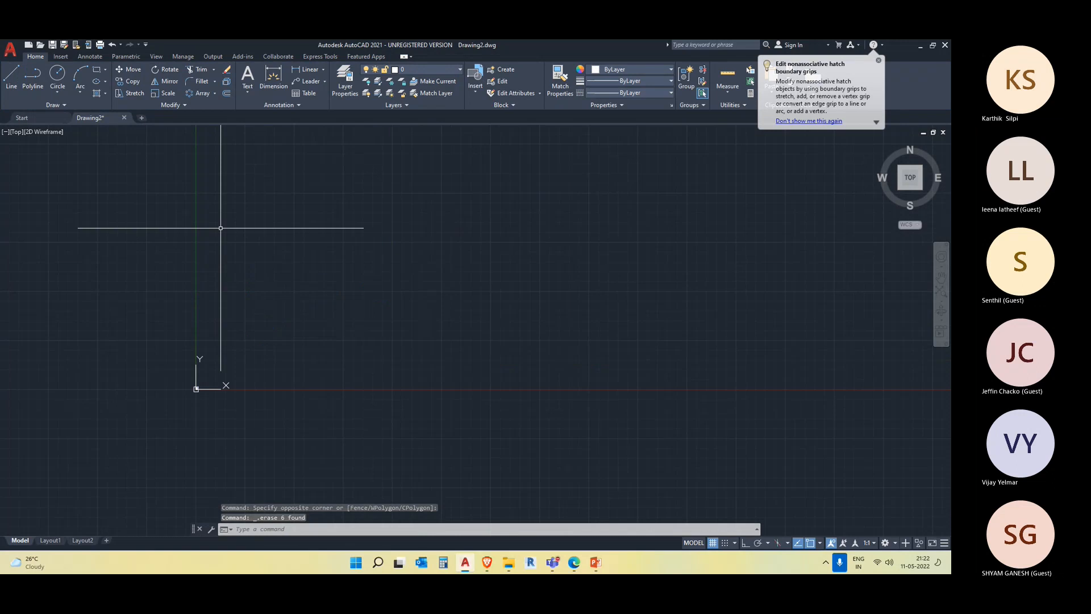
pyautogui.moveTo(458, 271); pyautogui.dragTo(429, 313, button='middle')
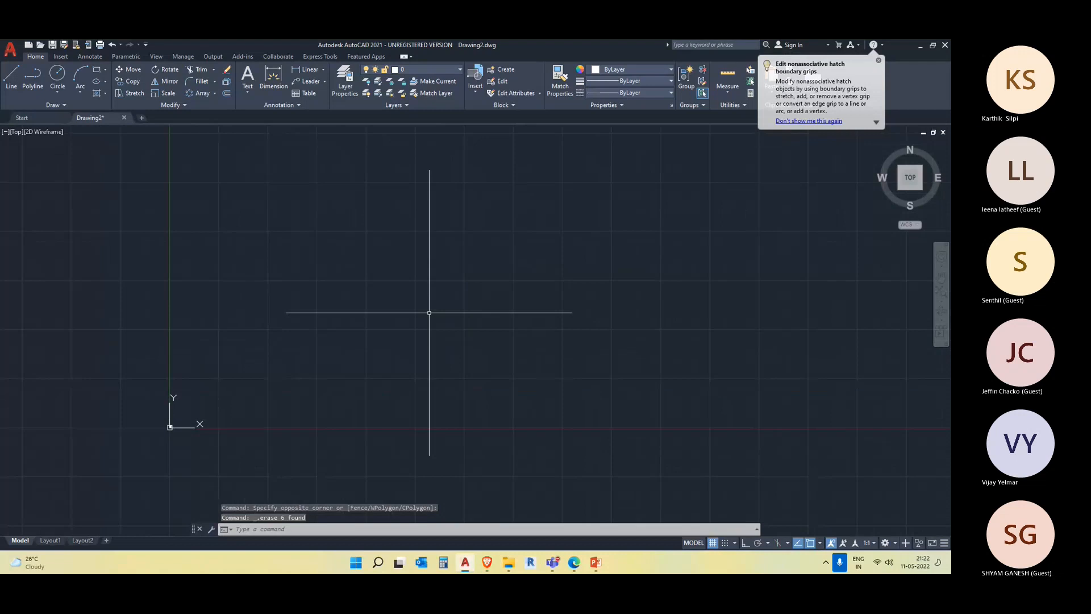
pyautogui.moveTo(553, 562)
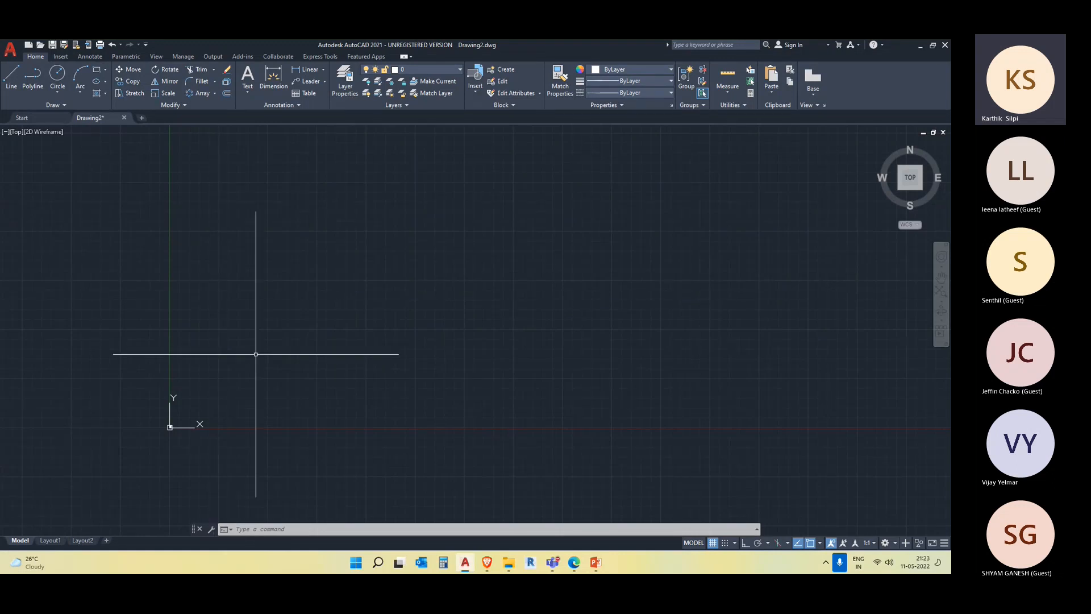
pyautogui.write('r')
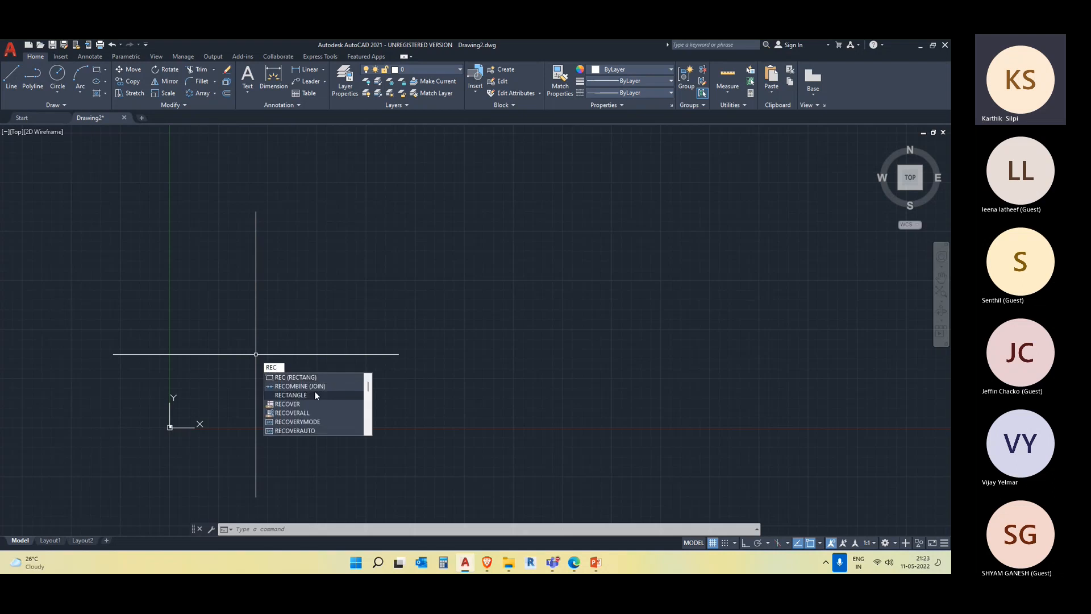
pyautogui.click(316, 382)
pyautogui.press('Escape')
pyautogui.press('Escape')
# Draw two separate rectangles side by side, with the right one smaller and slightly lower than the left one
pyautogui.write('rec')
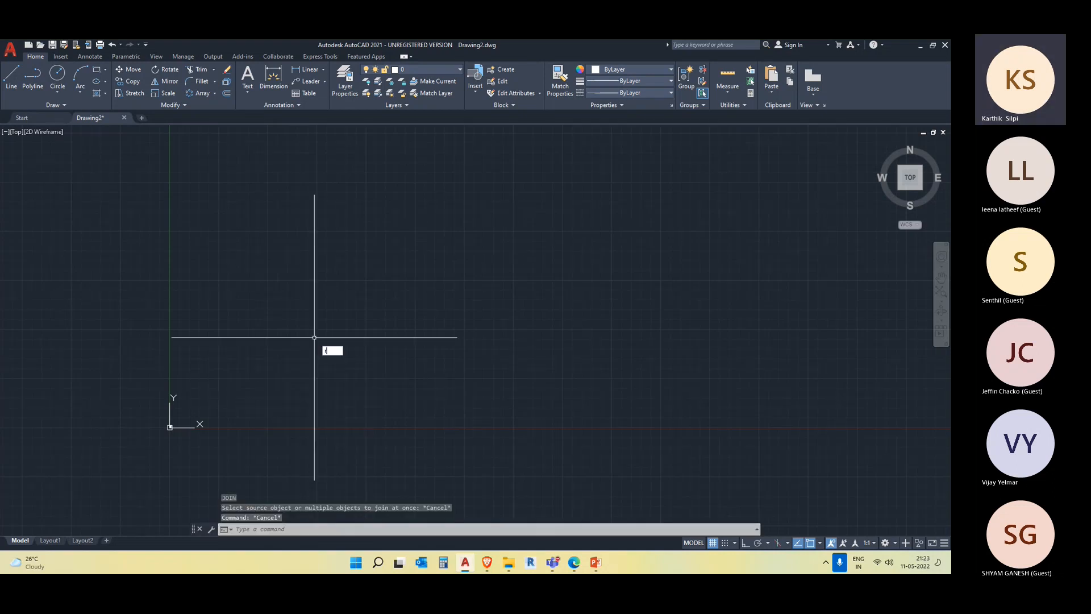
pyautogui.press('Return')
pyautogui.click(286, 192)
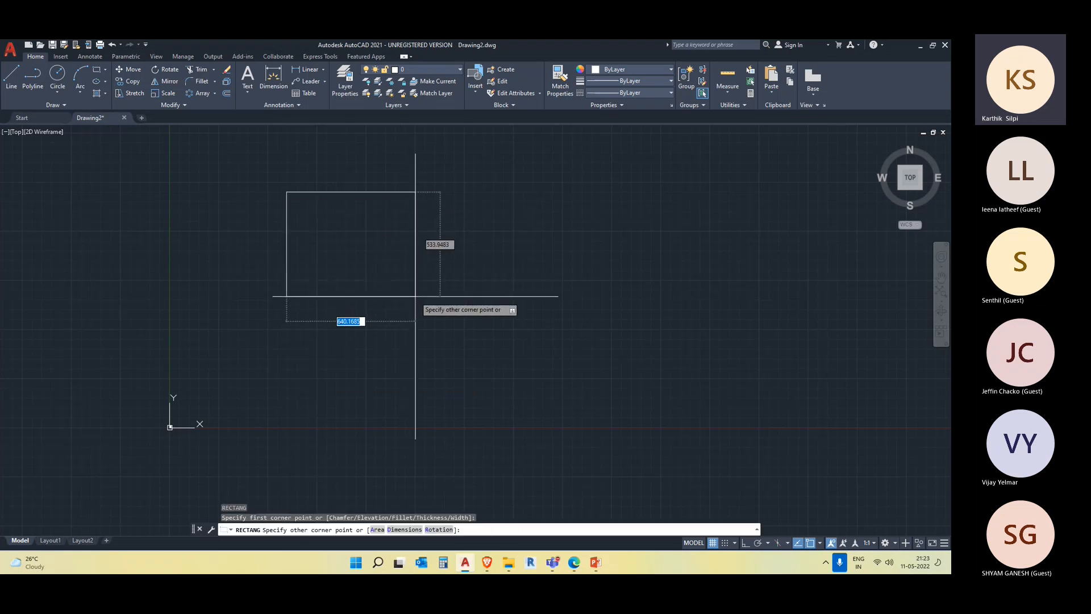
pyautogui.press('Escape')
pyautogui.write('rec')
pyautogui.press('Return')
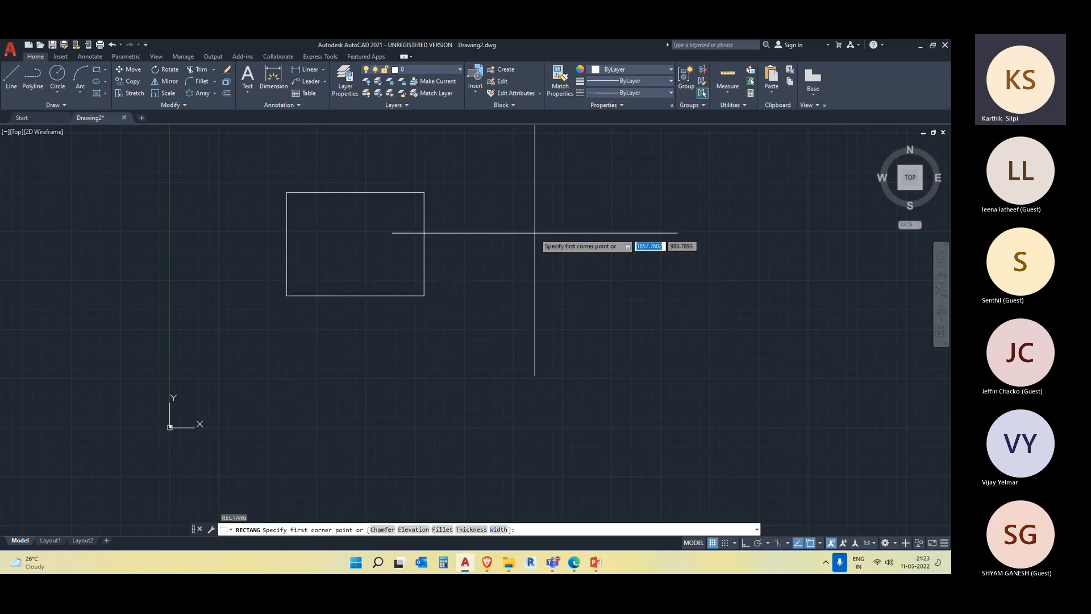
pyautogui.click(535, 233)
pyautogui.click(648, 323)
pyautogui.press('Escape')
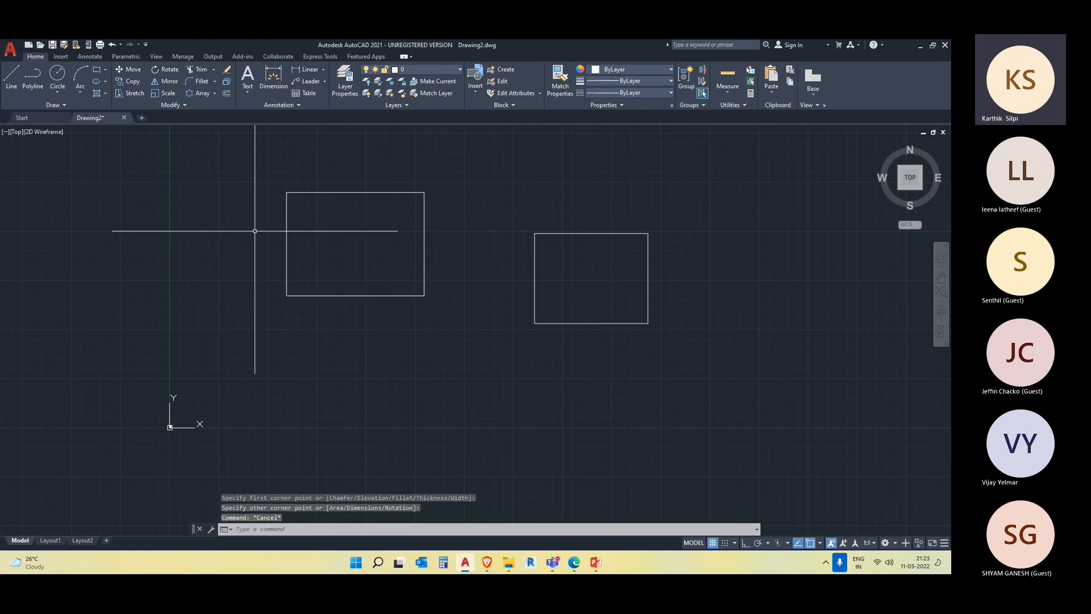
pyautogui.moveTo(468, 249); pyautogui.dragTo(468, 269, button='middle')
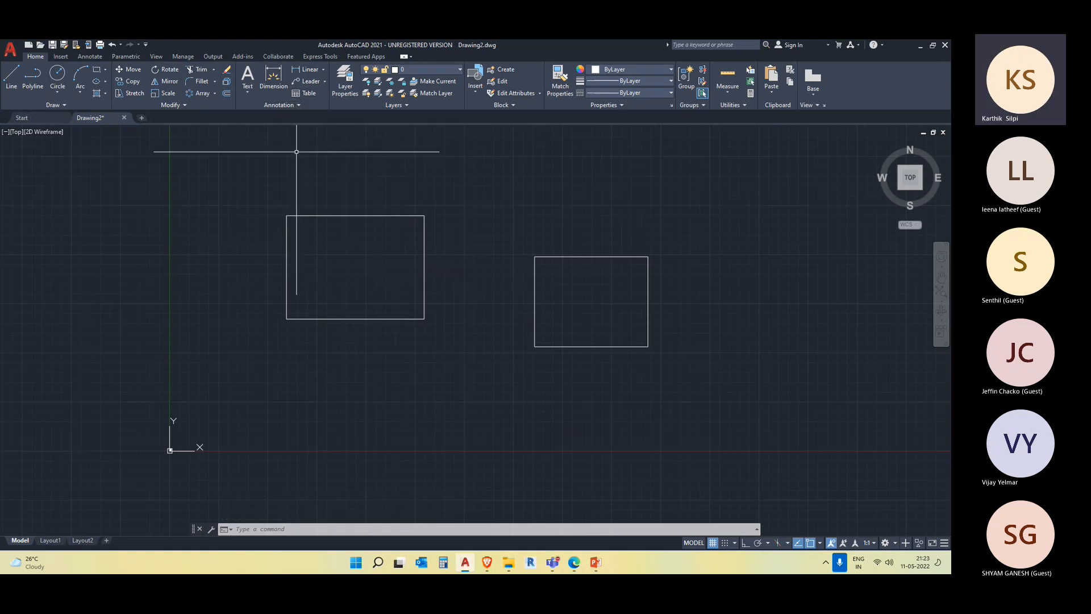
# Draw a rectangular revision cloud over the upper-right corner of the left rectangle
pyautogui.click(94, 56)
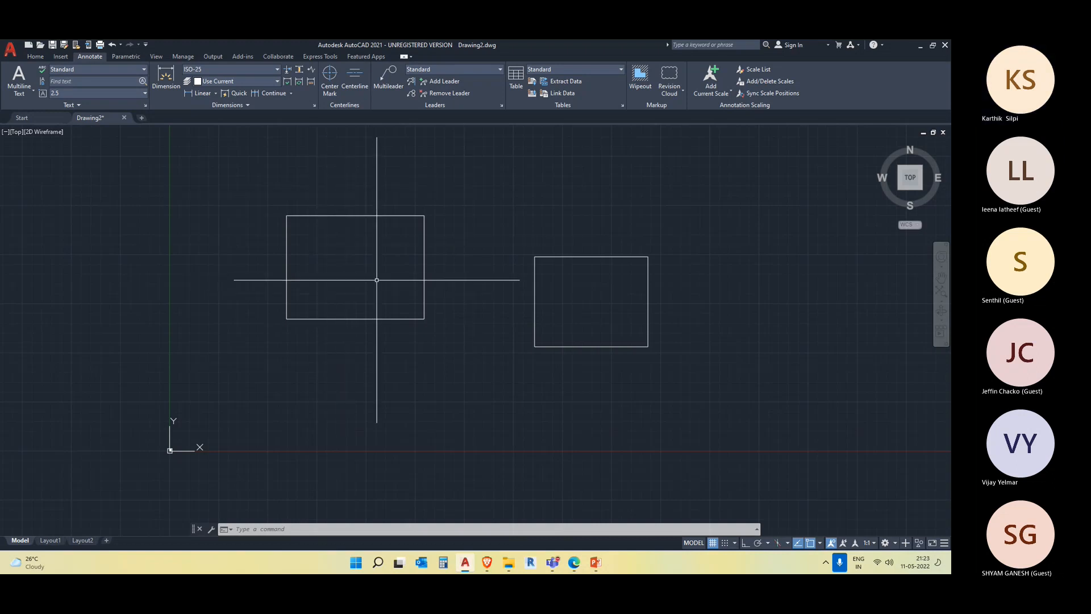
pyautogui.click(684, 94)
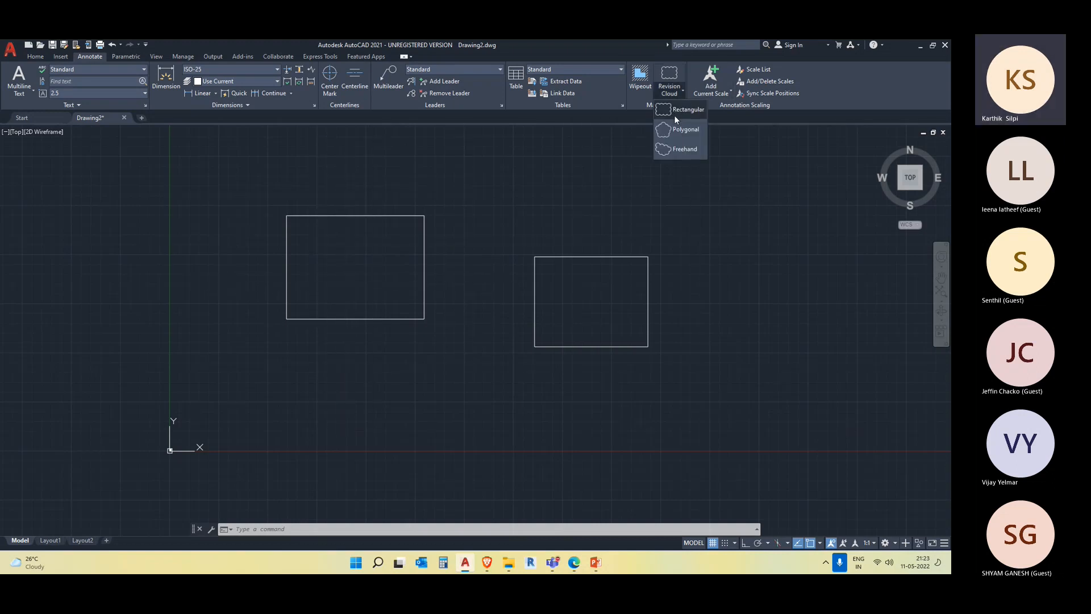
pyautogui.click(675, 116)
pyautogui.click(355, 267)
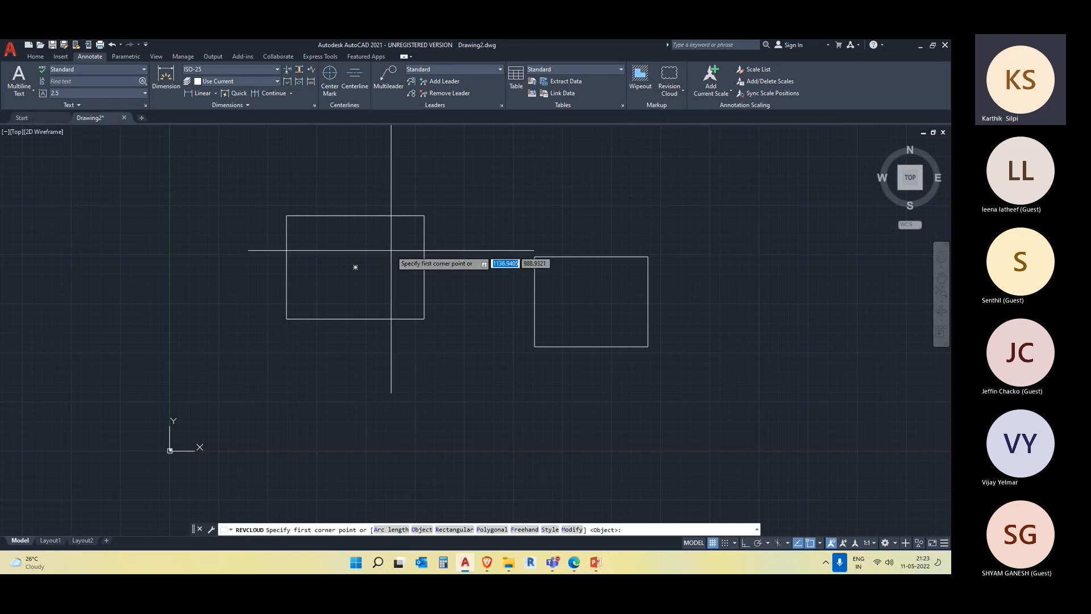
pyautogui.click(459, 253)
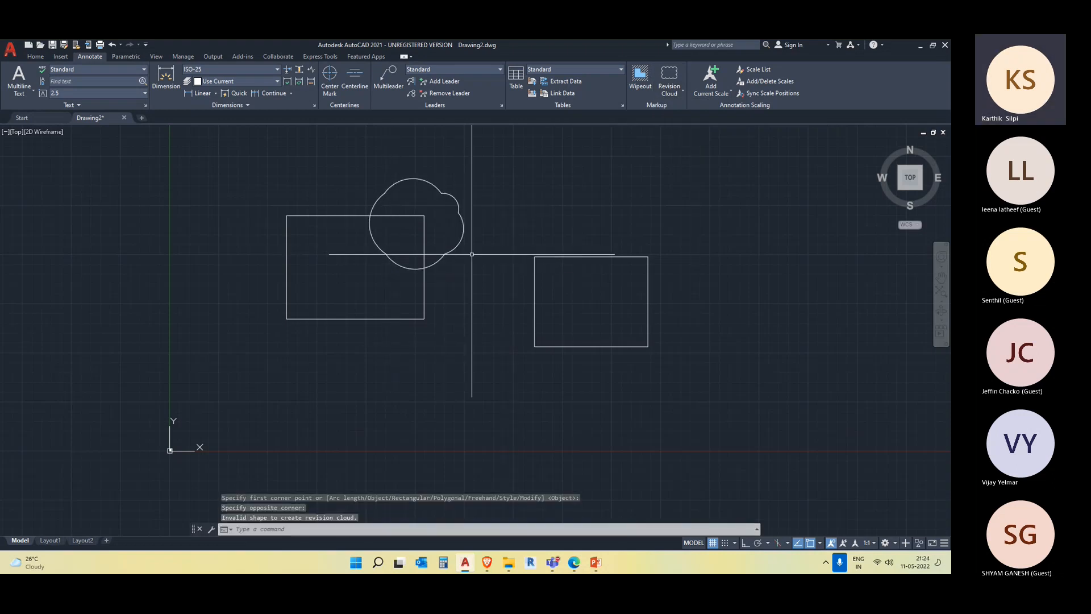
# Add the multiline text "correct" just beside the revision cloud
pyautogui.click(20, 97)
pyautogui.click(31, 113)
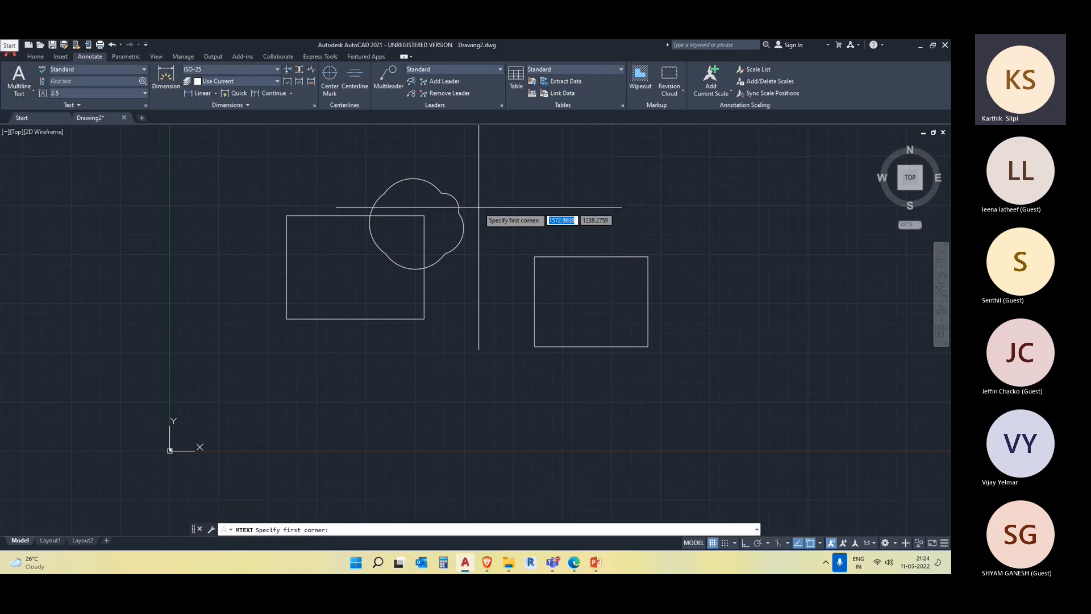
pyautogui.click(478, 206)
pyautogui.click(533, 217)
pyautogui.write('correct')
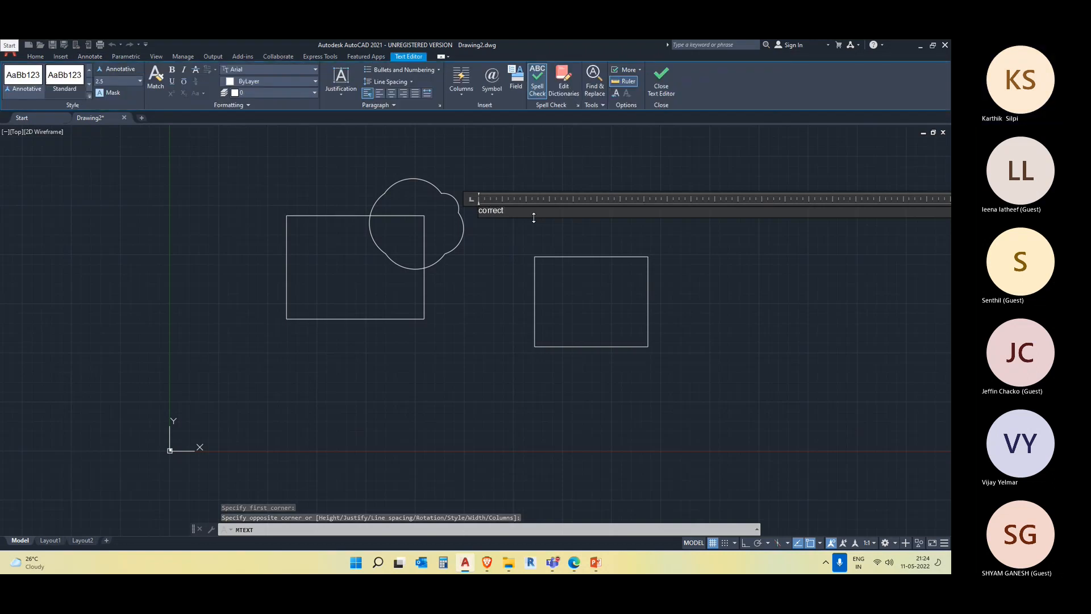
pyautogui.click(525, 229)
# Erase the small "correct" text beside the revision cloud
pyautogui.scroll(6, 490, 213)
pyautogui.click(470, 195)
pyautogui.click(441, 159)
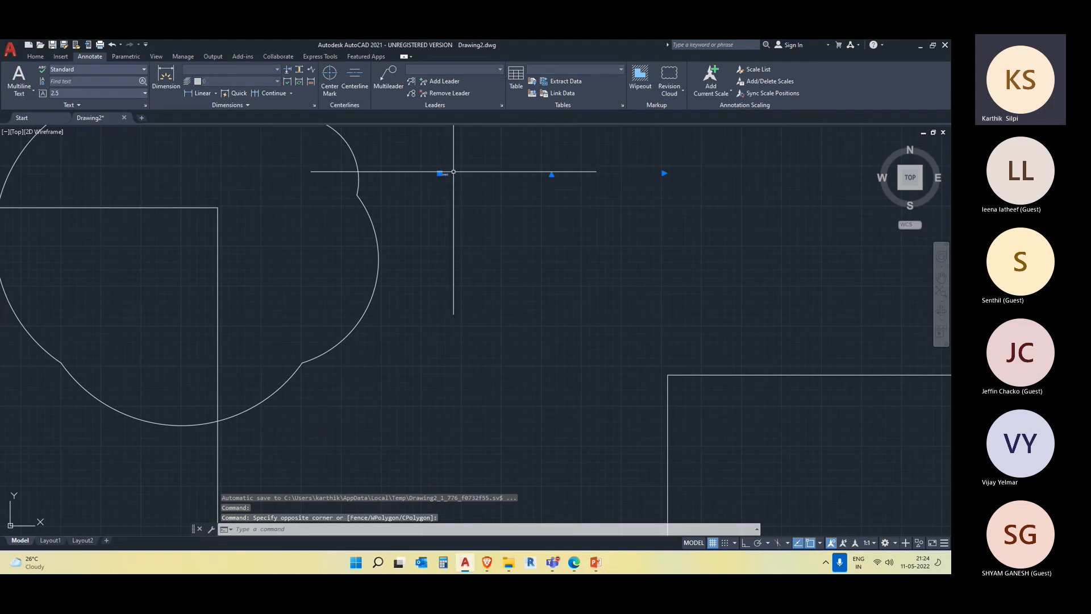
pyautogui.press('Escape')
pyautogui.scroll(-10, 335, 221)
pyautogui.click(341, 233)
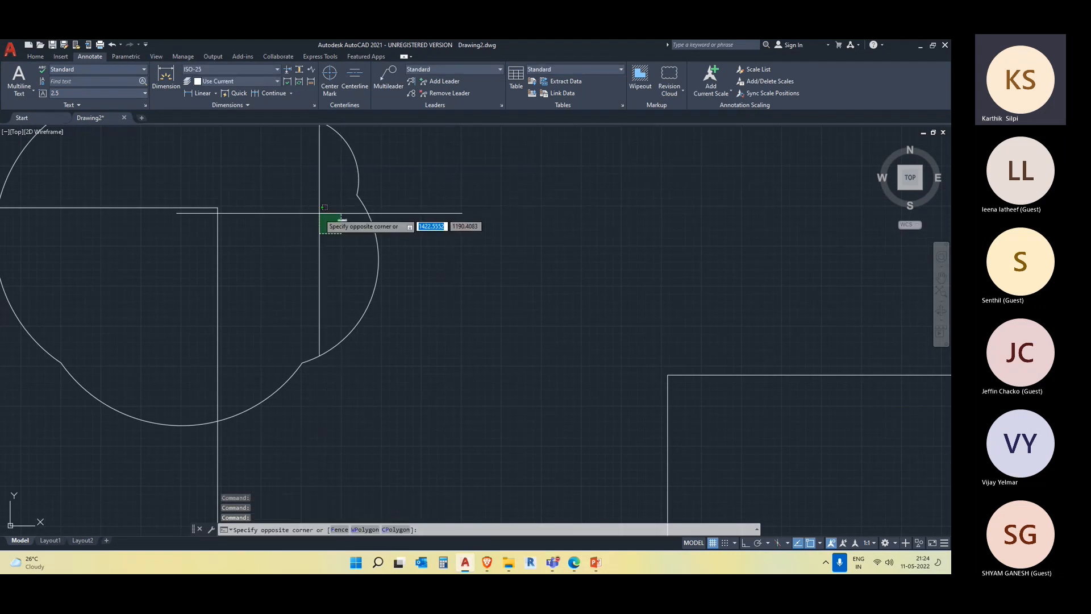
pyautogui.click(319, 213)
pyautogui.press('Delete')
pyautogui.scroll(-8, 399, 312)
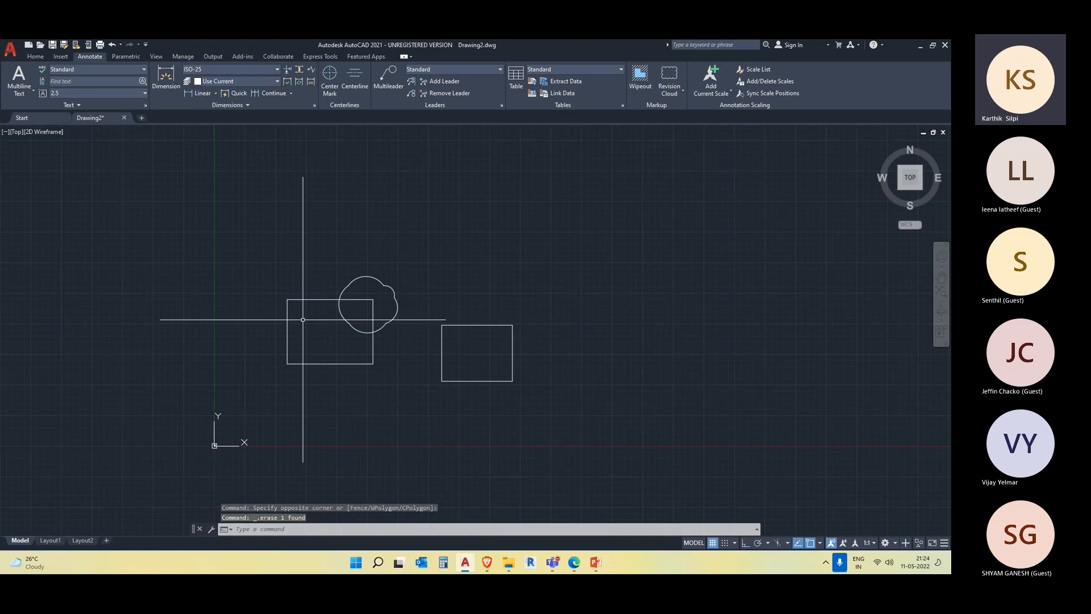
# Erase the revision cloud, leaving only the two rectangles in the drawing
pyautogui.scroll(4, 288, 324)
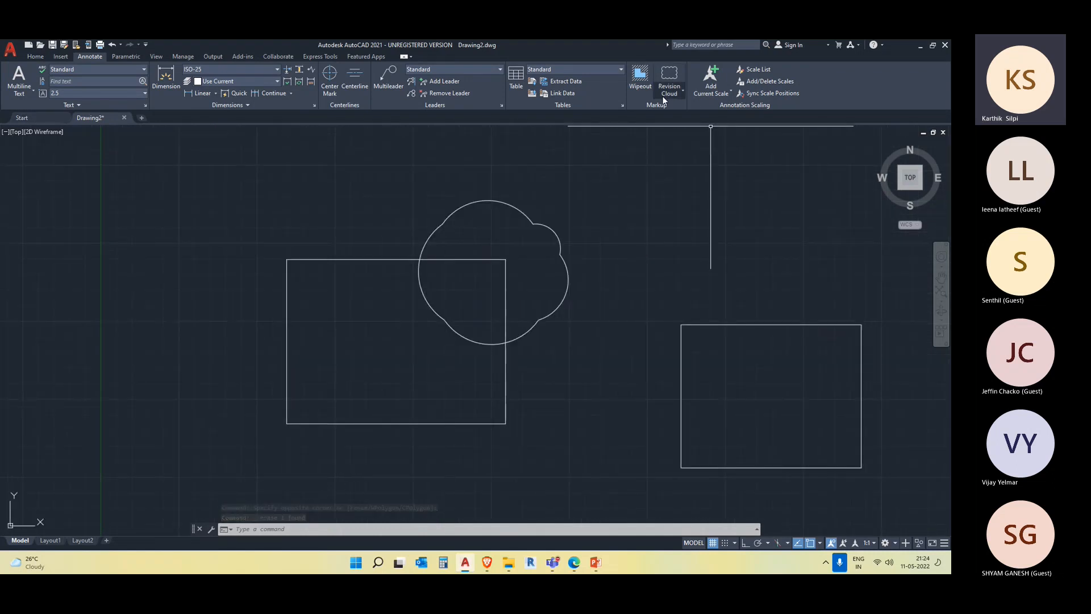
pyautogui.click(616, 248)
pyautogui.click(542, 209)
pyautogui.press('Delete')
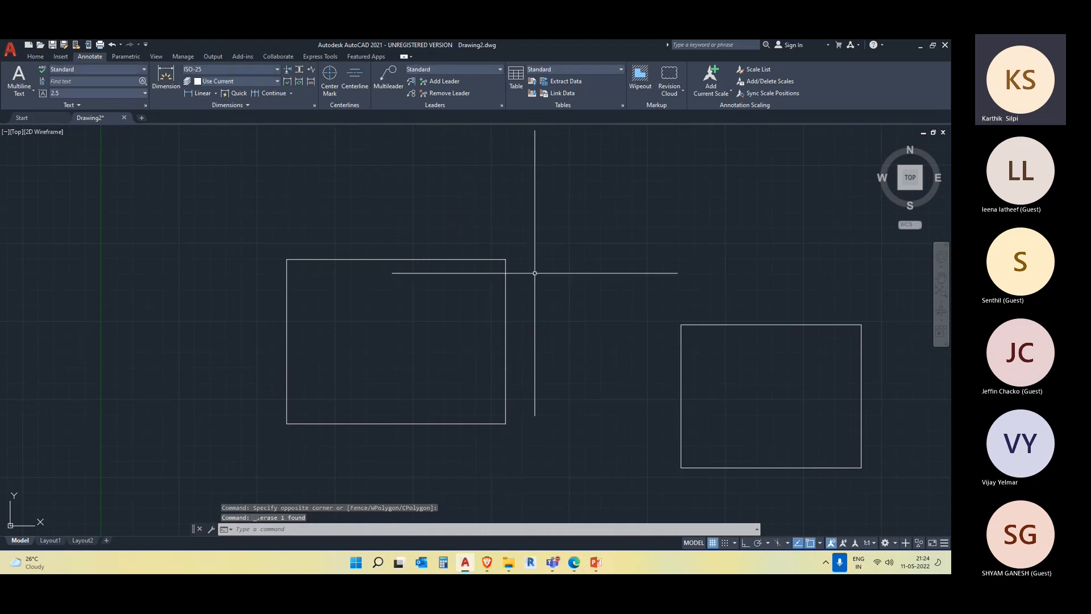
pyautogui.scroll(-4, 534, 272)
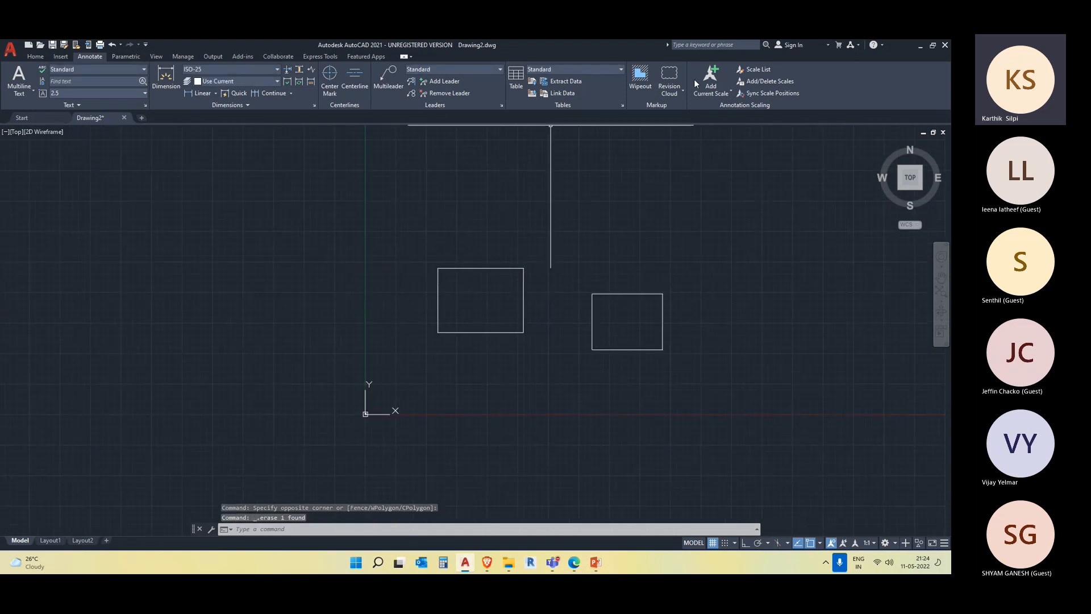
pyautogui.moveTo(648, 254); pyautogui.dragTo(614, 247, button='middle')
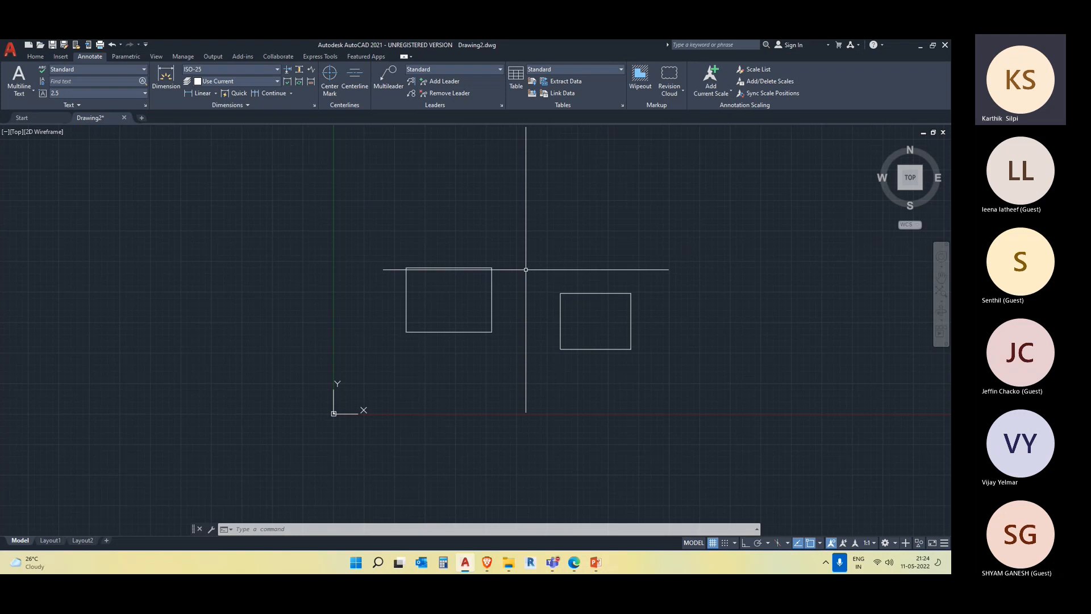
# Switch to the Edge browser and skim 151_Sample-Chapter.pdf on ISO and BIS conventions through to section 2.7, Dimensioning
pyautogui.click(574, 562)
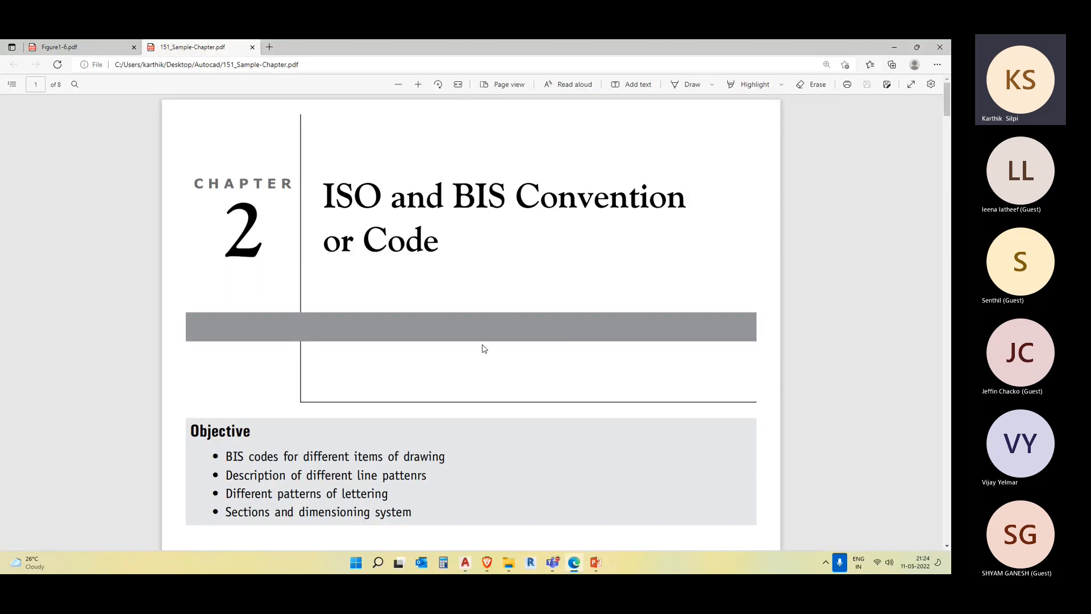
pyautogui.scroll(-5, 484, 349)
pyautogui.scroll(-10, 484, 348)
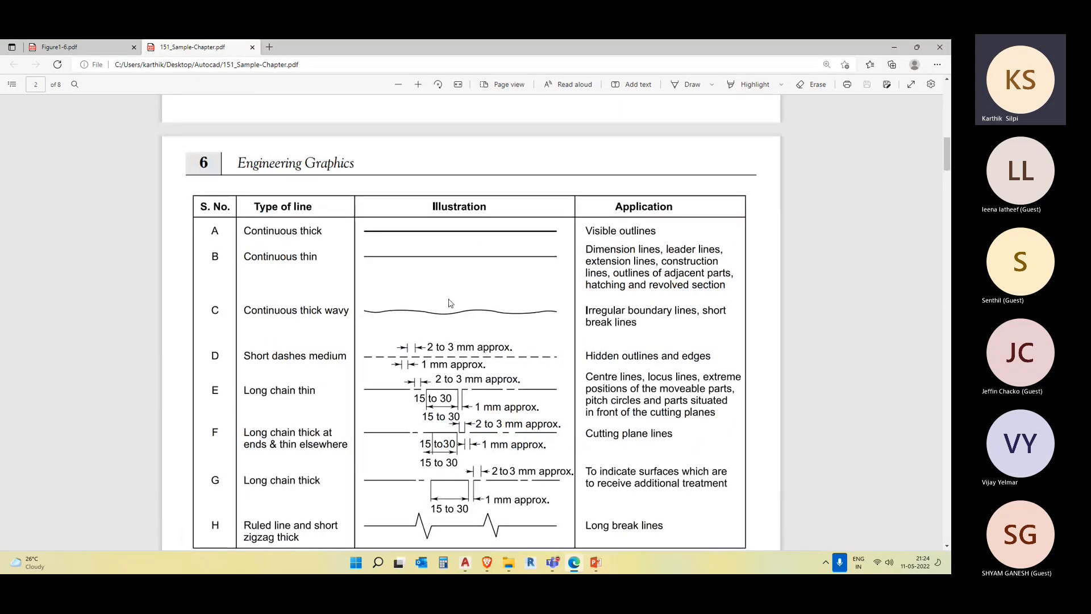
pyautogui.scroll(-5, 450, 303)
pyautogui.scroll(-20, 449, 303)
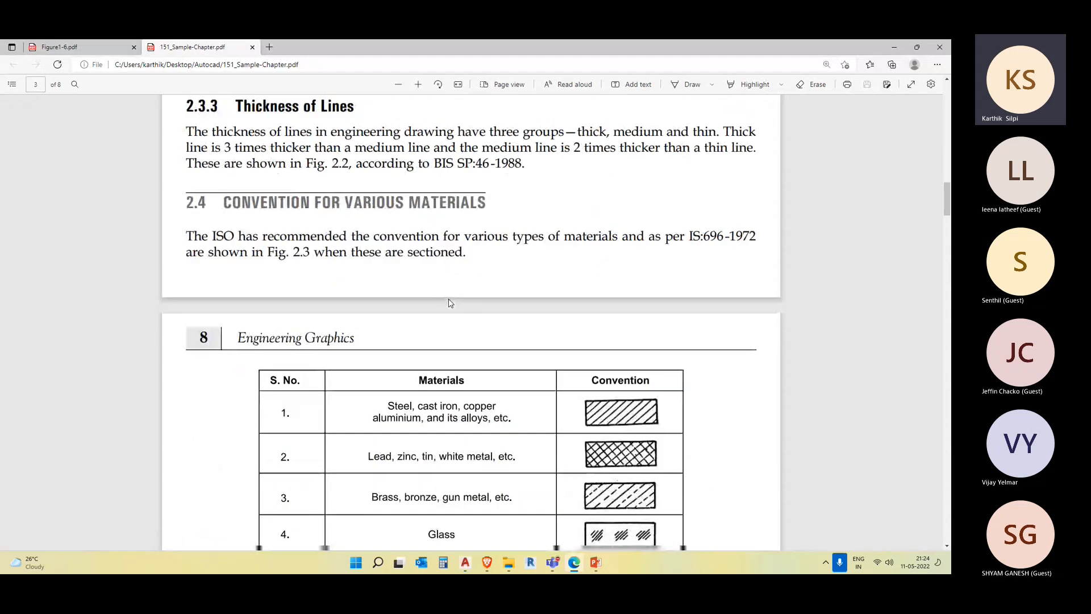
pyautogui.scroll(-7, 448, 302)
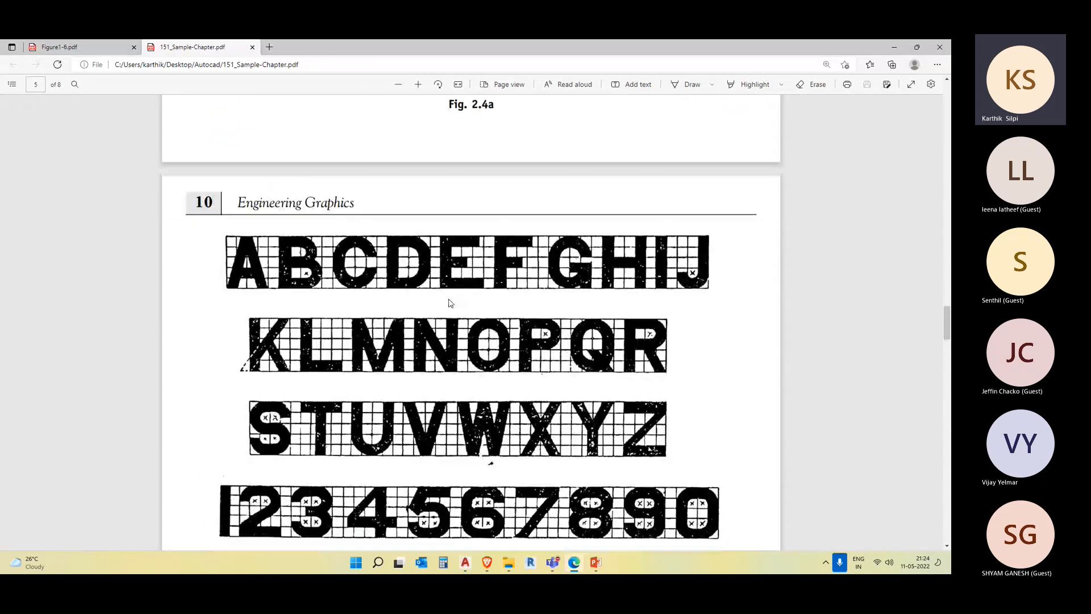
pyautogui.scroll(-15, 450, 303)
pyautogui.scroll(-15, 450, 303)
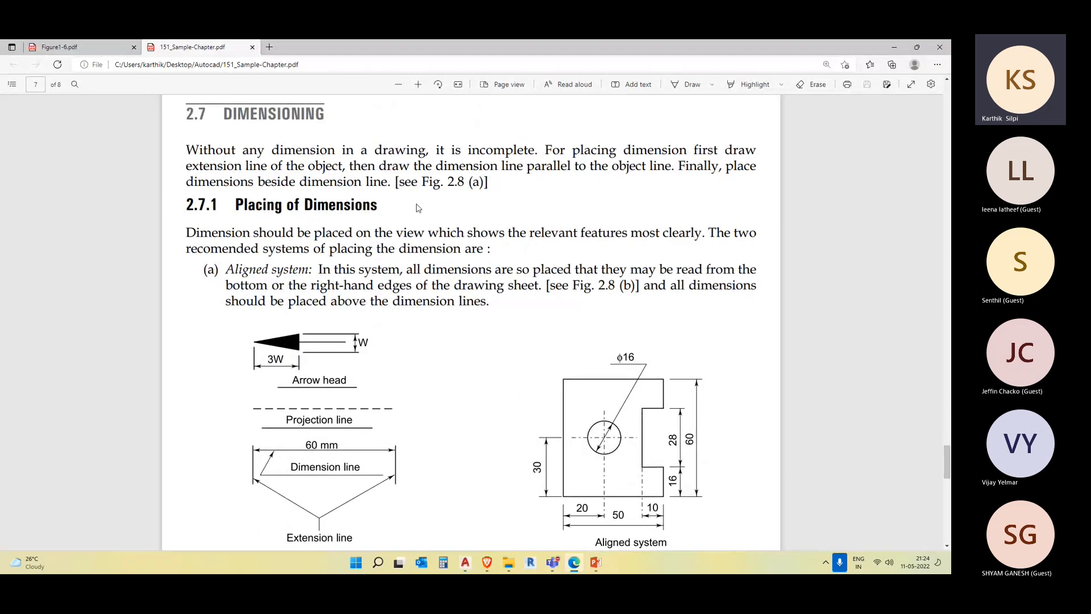
# Read section 2.7.1, Placing of Dimensions, and examine Fig. 2.8 (a) and Fig. 2.8 (b)
pyautogui.scroll(-2, 418, 208)
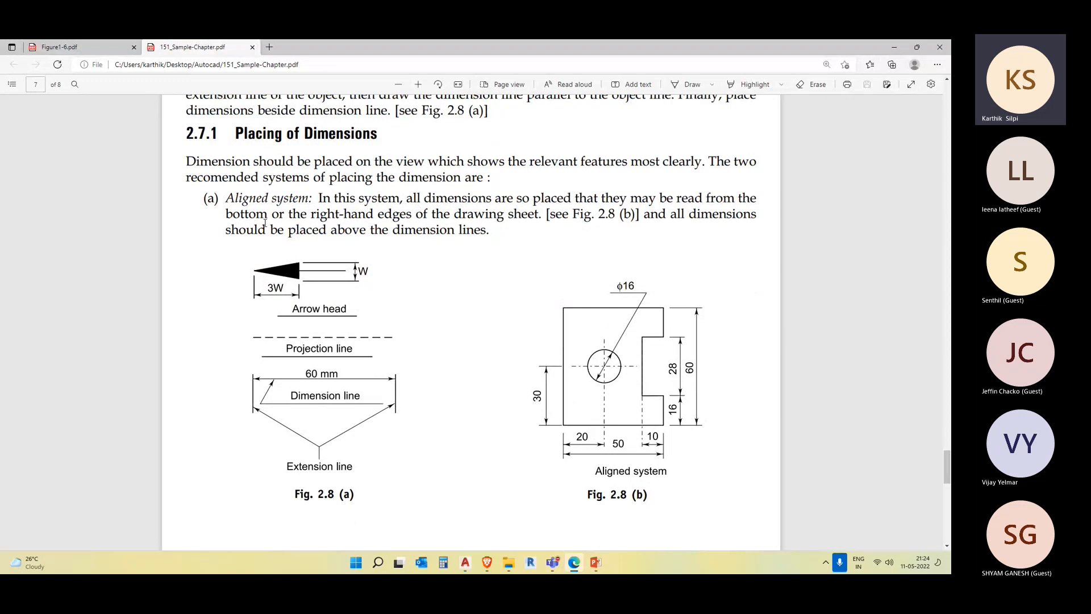
pyautogui.scroll(-5, 430, 211)
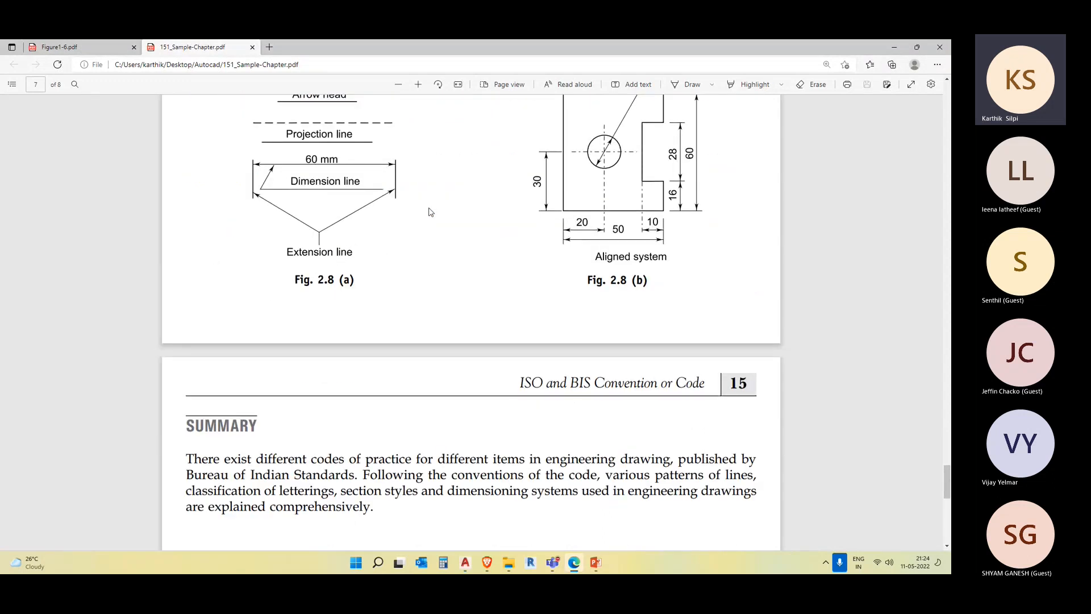
pyautogui.scroll(-5, 430, 211)
pyautogui.scroll(8, 430, 212)
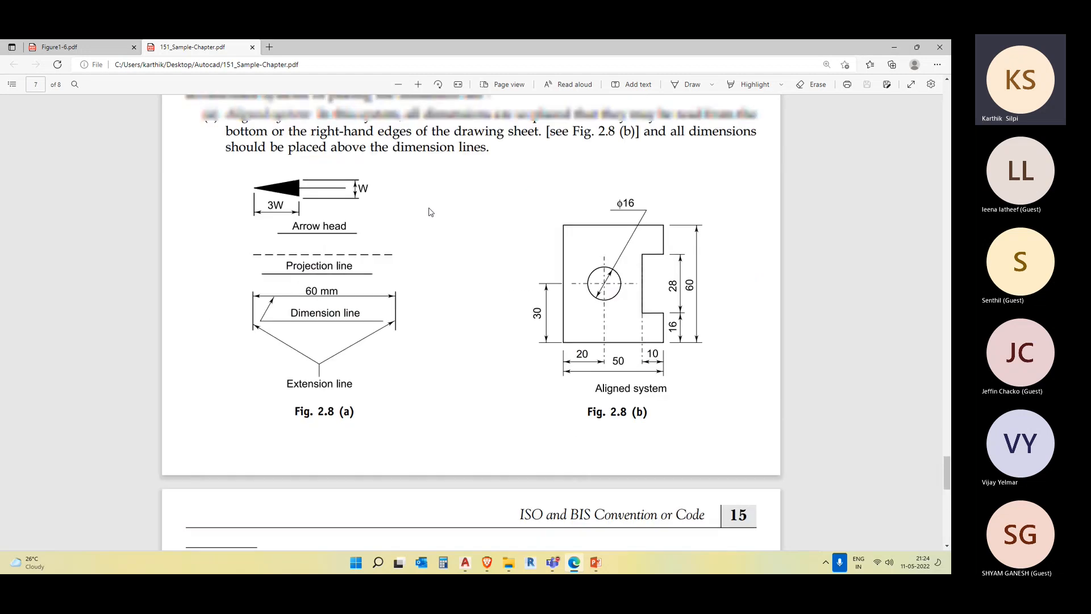
pyautogui.scroll(4, 430, 211)
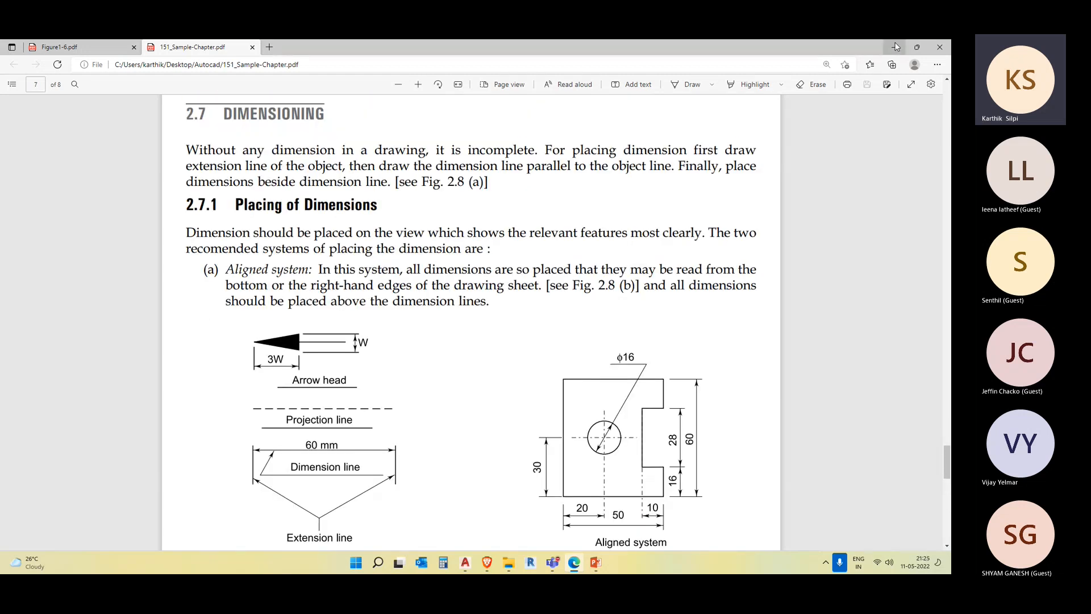
# Return to AutoCAD and dimension the left rectangle's upper edge corner to corner, placing the dimension line above it
pyautogui.click(896, 47)
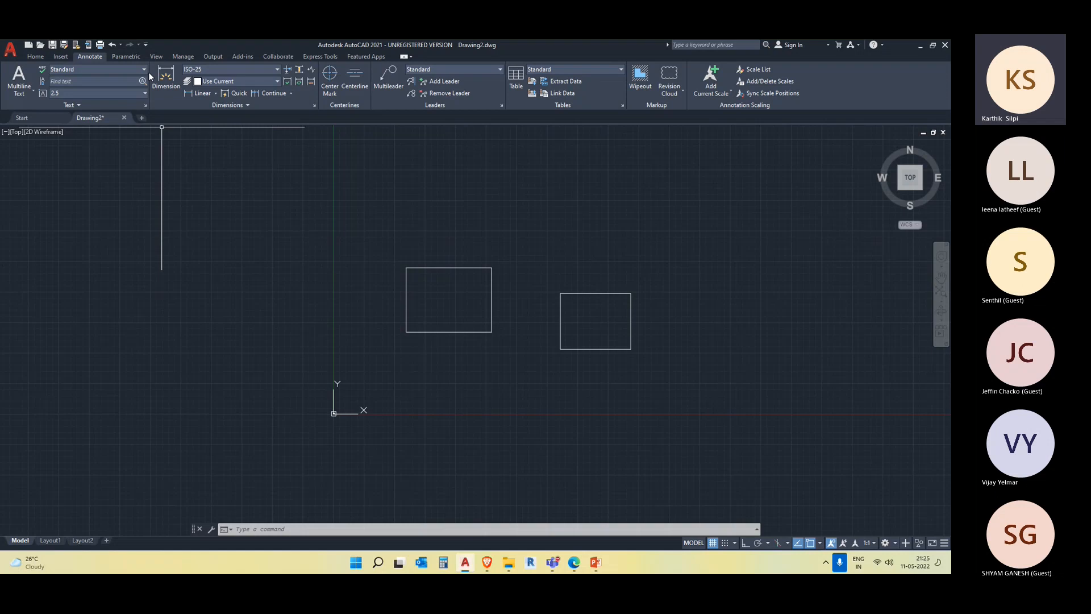
pyautogui.click(171, 83)
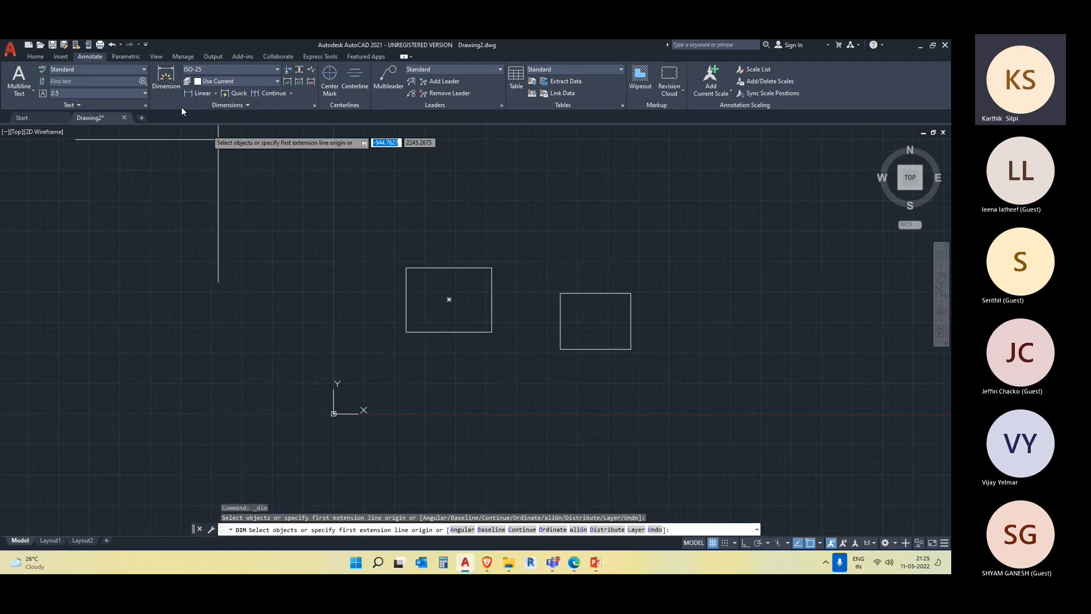
pyautogui.click(407, 267)
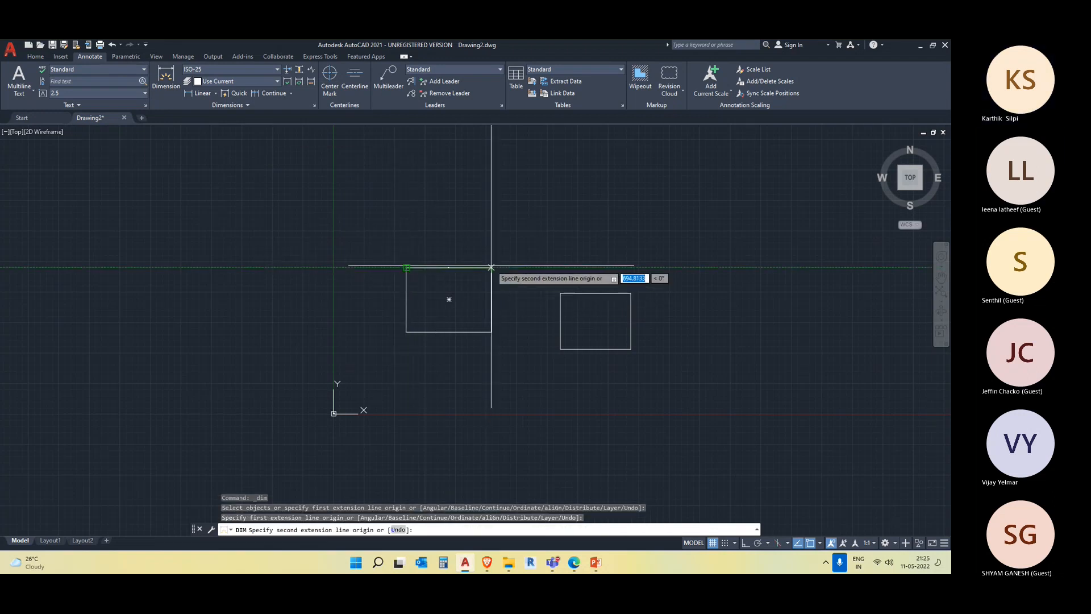
pyautogui.scroll(4, 491, 267)
pyautogui.click(496, 274)
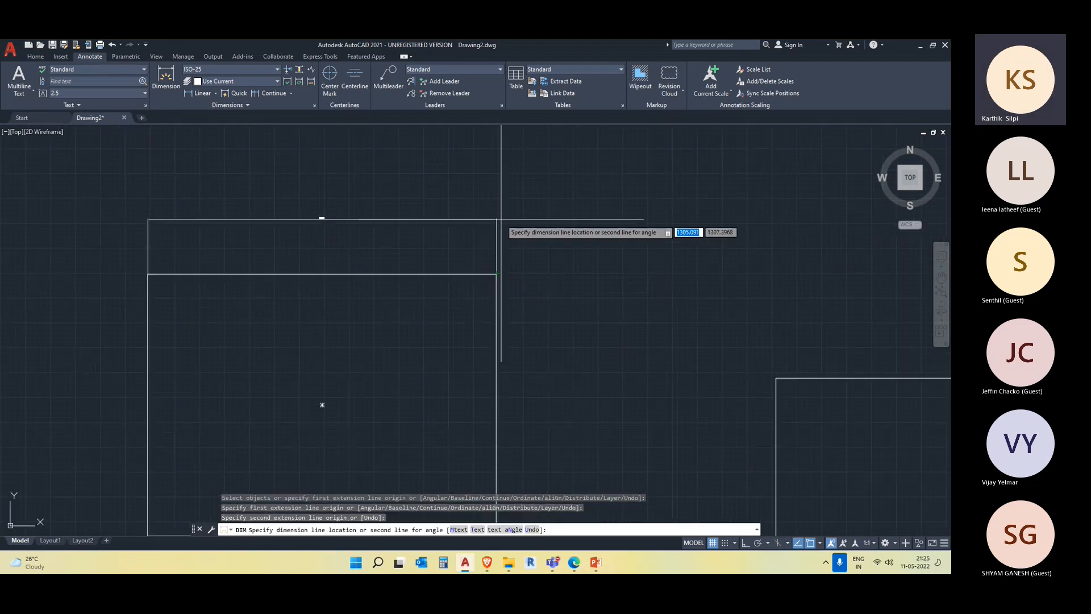
pyautogui.click(498, 218)
pyautogui.press('Escape')
# Examine the text, arrowheads and extension lines of the dimension above the left rectangle, and select that dimension
pyautogui.scroll(10, 304, 212)
pyautogui.scroll(-5, 304, 212)
pyautogui.scroll(2, 312, 220)
pyautogui.click(456, 244)
pyautogui.click(326, 177)
pyautogui.press('Escape')
pyautogui.scroll(-5, 424, 271)
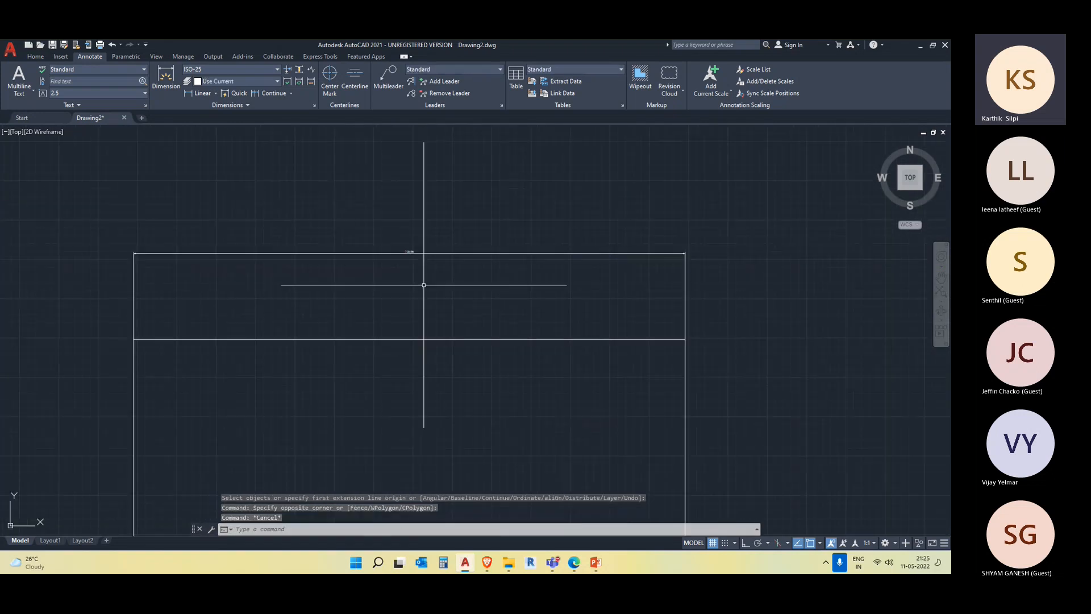
pyautogui.click(424, 284)
pyautogui.click(383, 234)
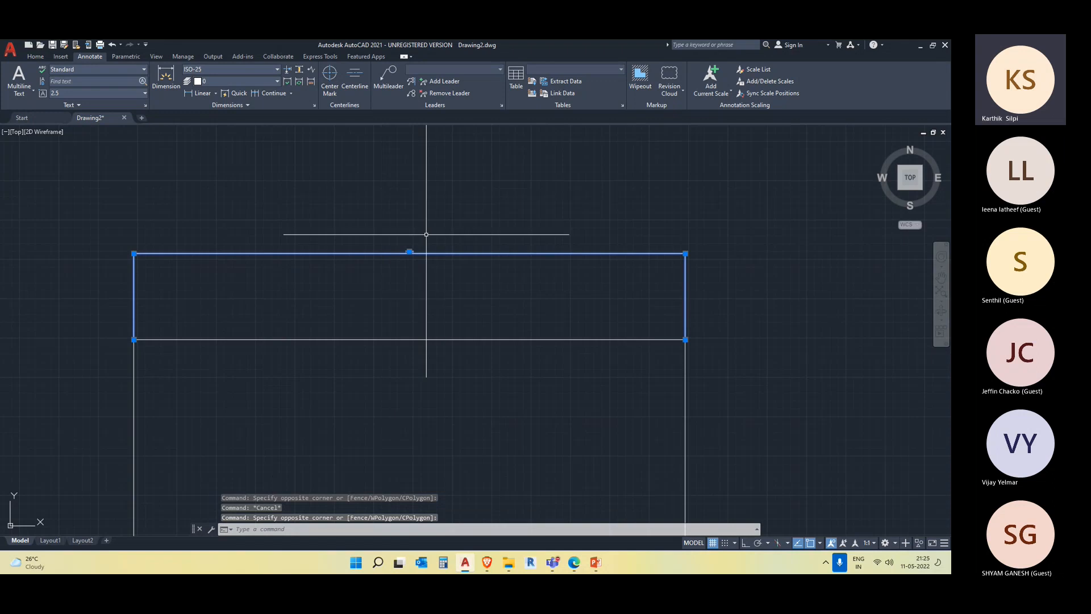
pyautogui.press('Escape')
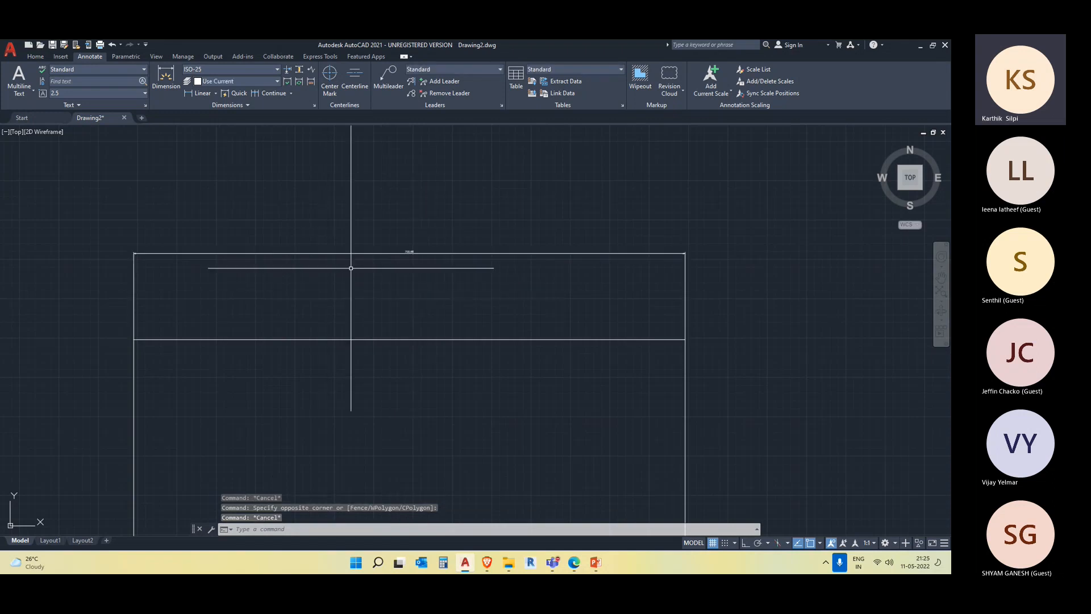
pyautogui.click(543, 256)
pyautogui.click(388, 239)
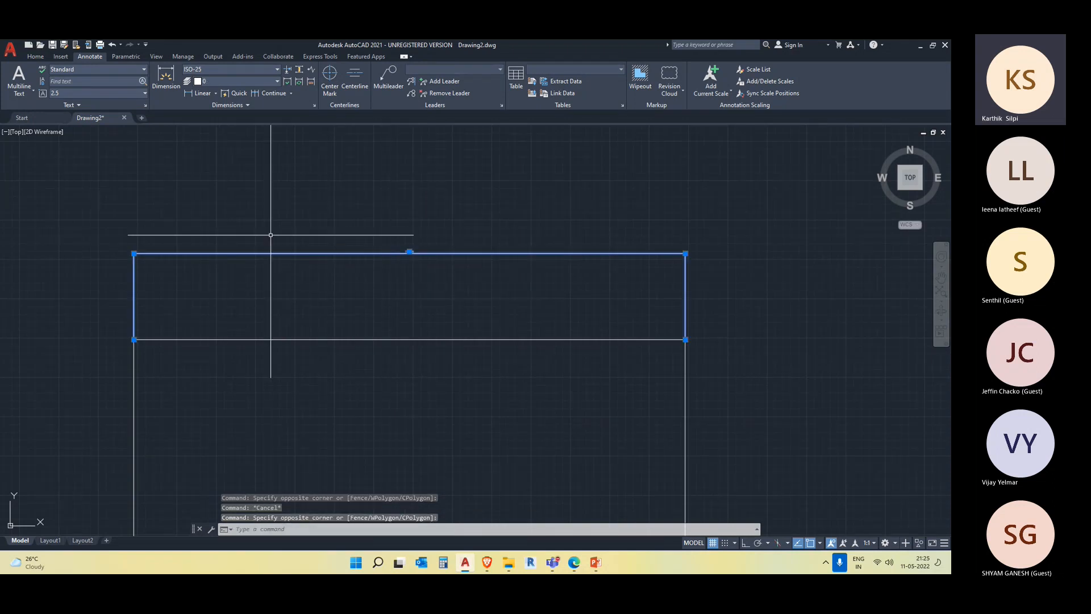
# Deselect the left rectangle's dimension and make Standard the current dimension style
pyautogui.press('Escape')
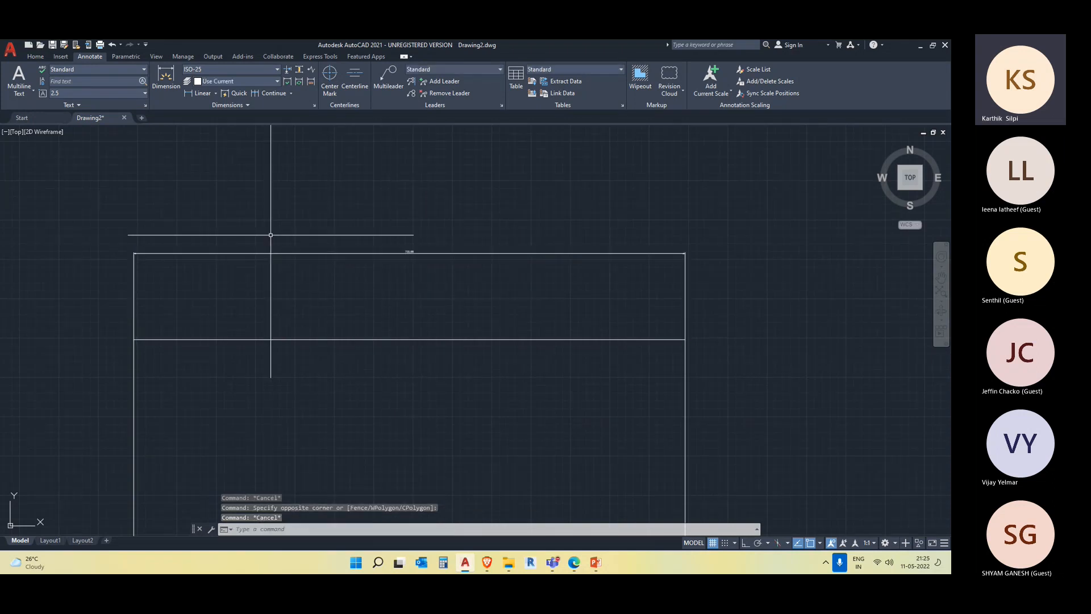
pyautogui.click(211, 69)
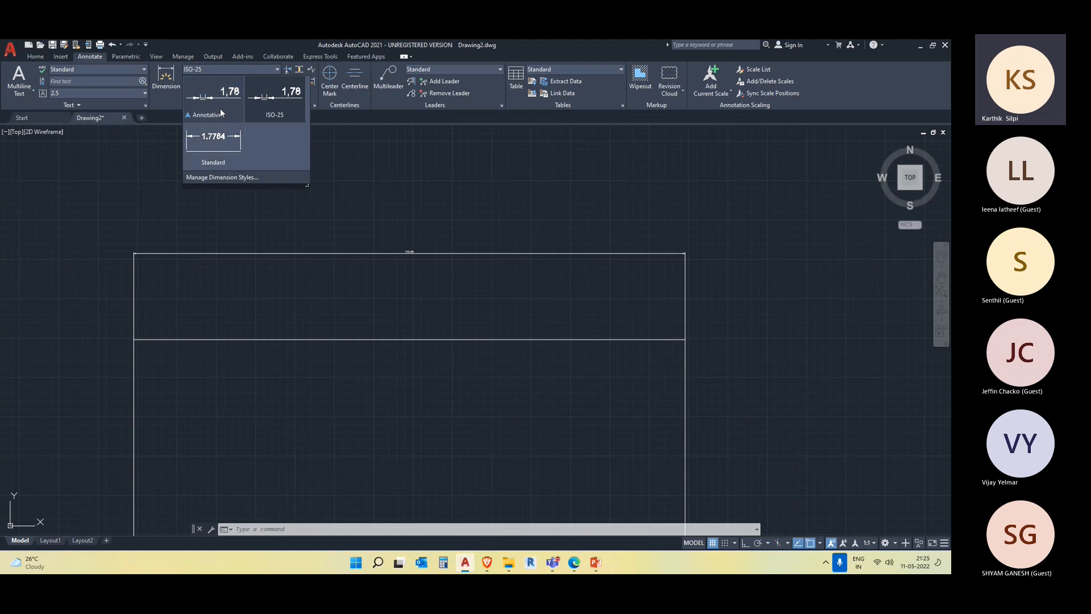
pyautogui.click(232, 153)
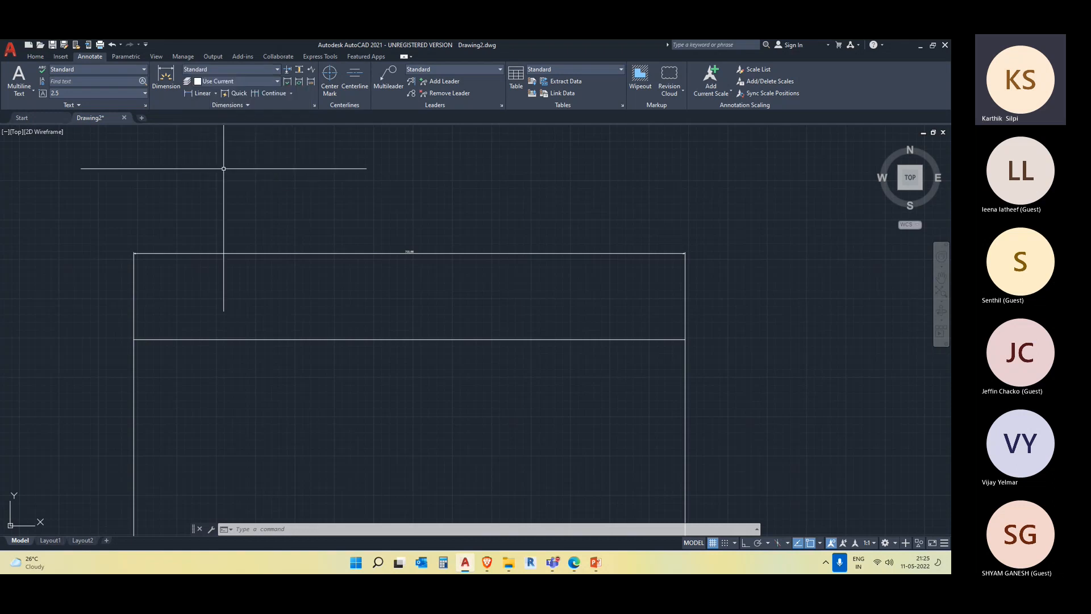
# Dimension the right rectangle's upper edge corner to corner, placing the dimension line above it
pyautogui.scroll(-2, 385, 231)
pyautogui.moveTo(634, 362); pyautogui.dragTo(340, 296, button='middle')
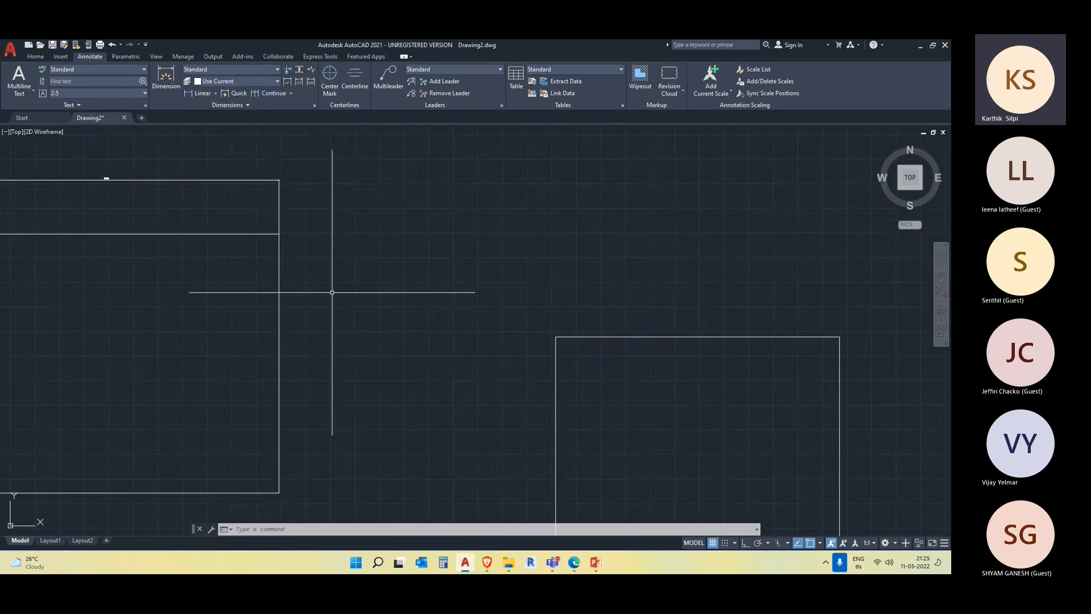
pyautogui.click(164, 79)
pyautogui.click(556, 338)
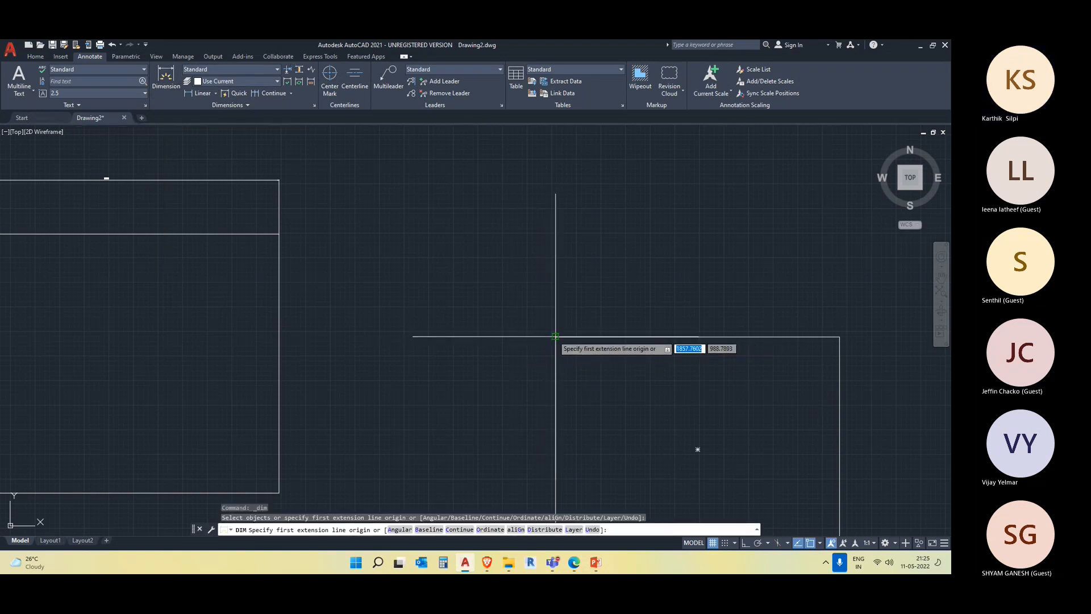
pyautogui.click(840, 337)
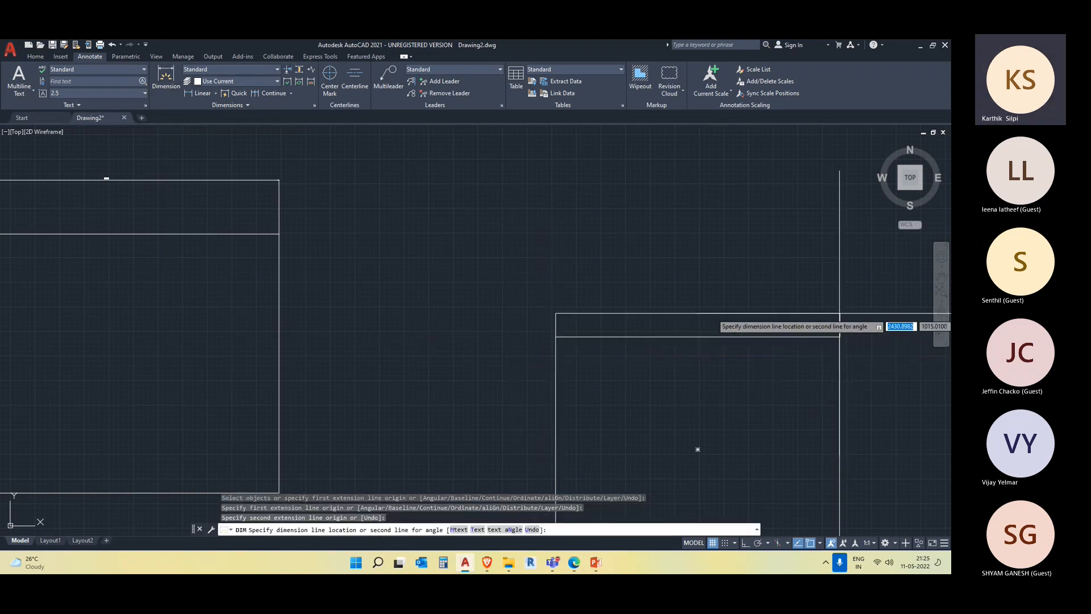
pyautogui.click(830, 278)
pyautogui.press('Escape')
# Select the dimension above the right rectangle and compare its text size with the left rectangle's dimension
pyautogui.scroll(5, 738, 296)
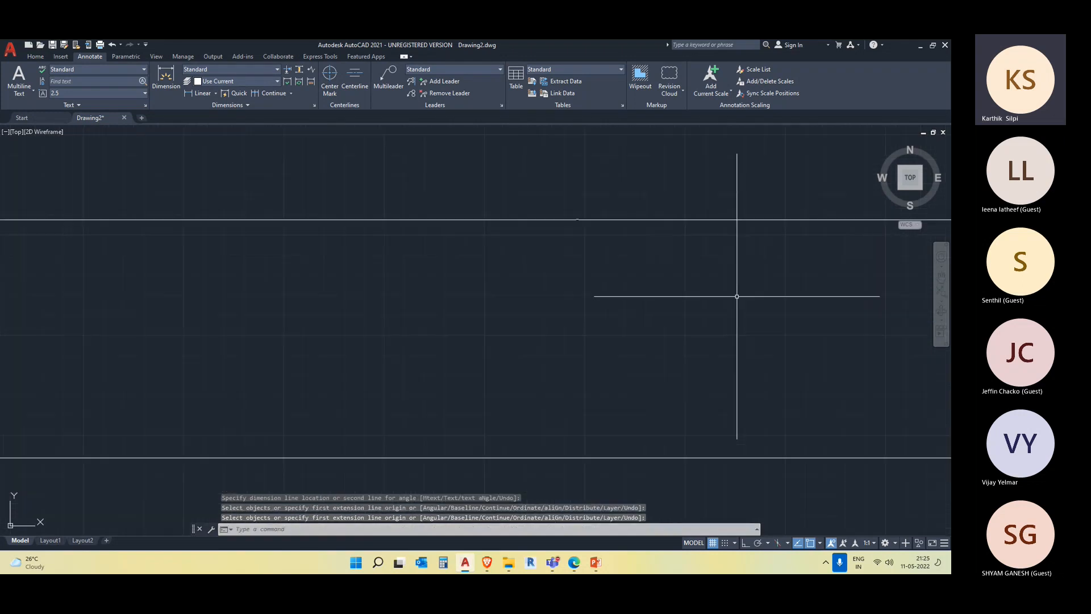
pyautogui.click(738, 296)
pyautogui.click(572, 200)
pyautogui.scroll(5, 563, 200)
pyautogui.scroll(-6, 675, 269)
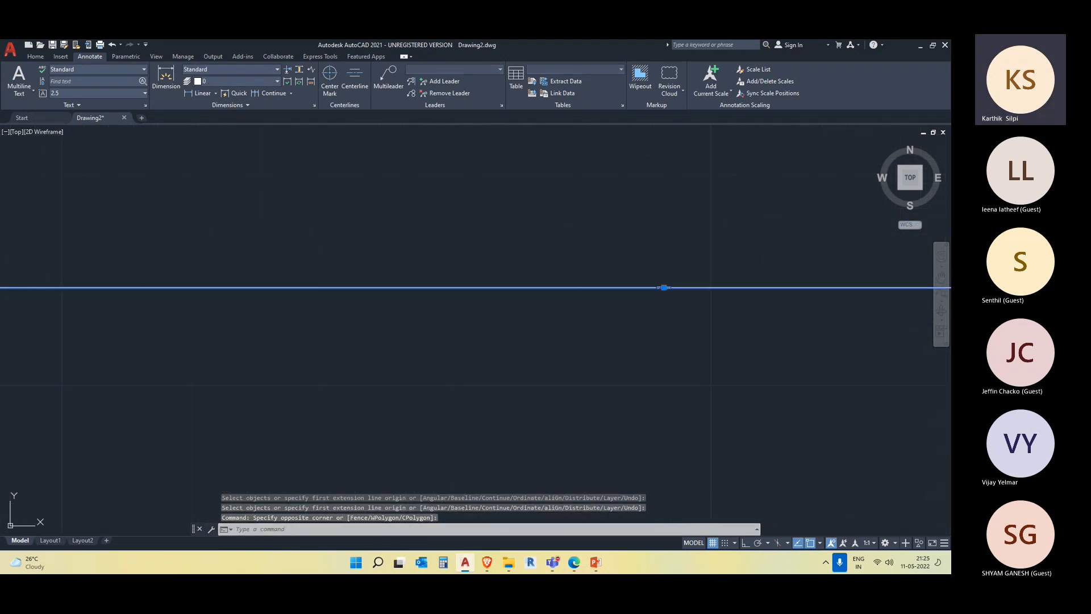
pyautogui.scroll(-6, 591, 268)
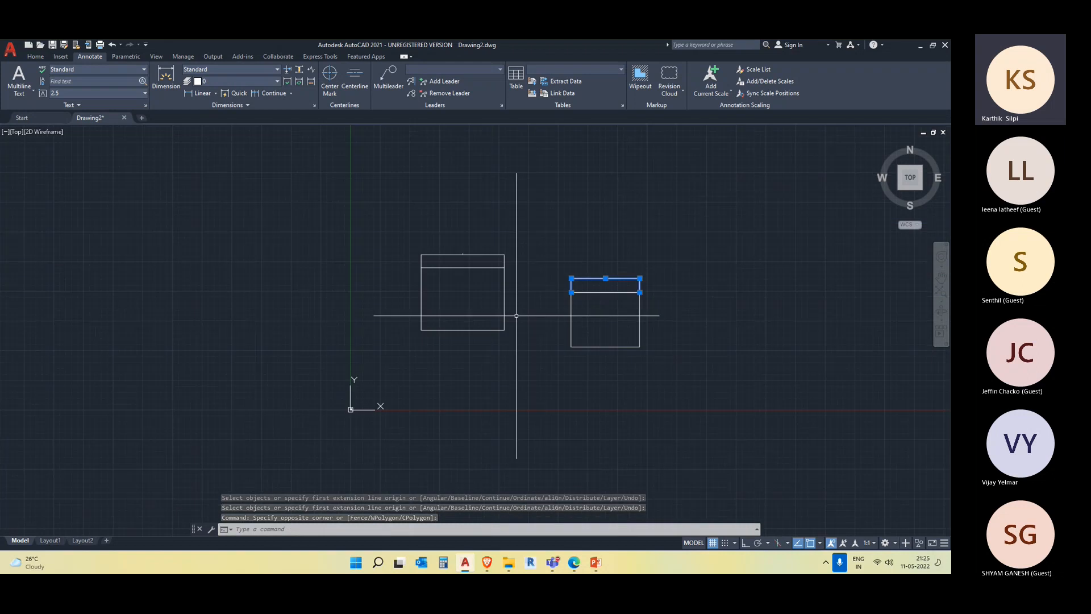
pyautogui.moveTo(557, 319); pyautogui.dragTo(544, 308, button='middle')
pyautogui.scroll(2, 545, 308)
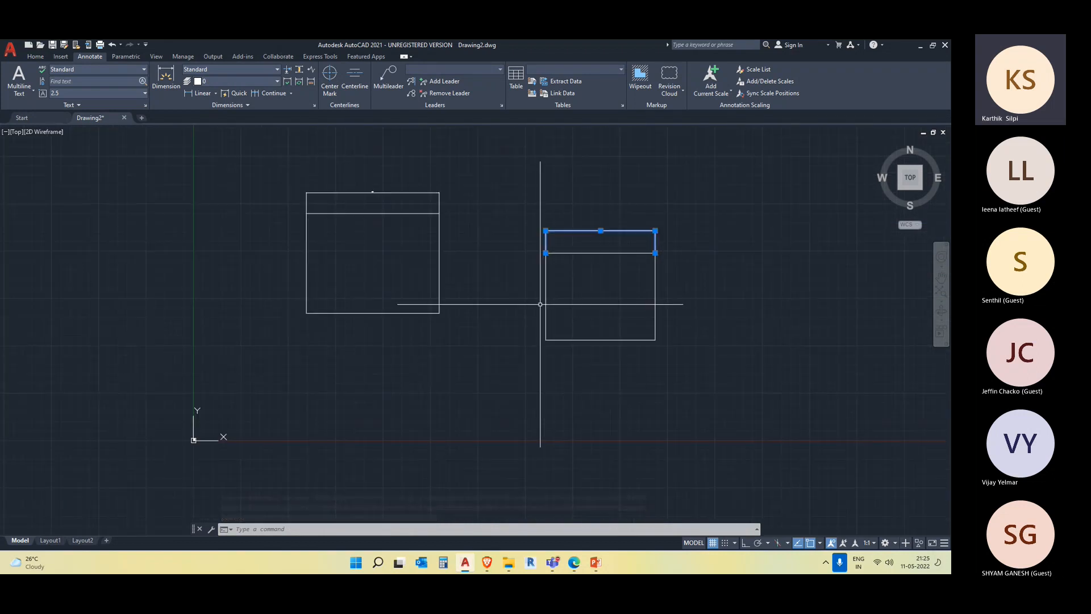
# Examine the right rectangle's dimension text and line up close, and view both dimensioned rectangles together
pyautogui.scroll(8, 357, 193)
pyautogui.scroll(-6, 447, 178)
pyautogui.moveTo(617, 285); pyautogui.dragTo(361, 284, button='middle')
pyautogui.scroll(8, 544, 229)
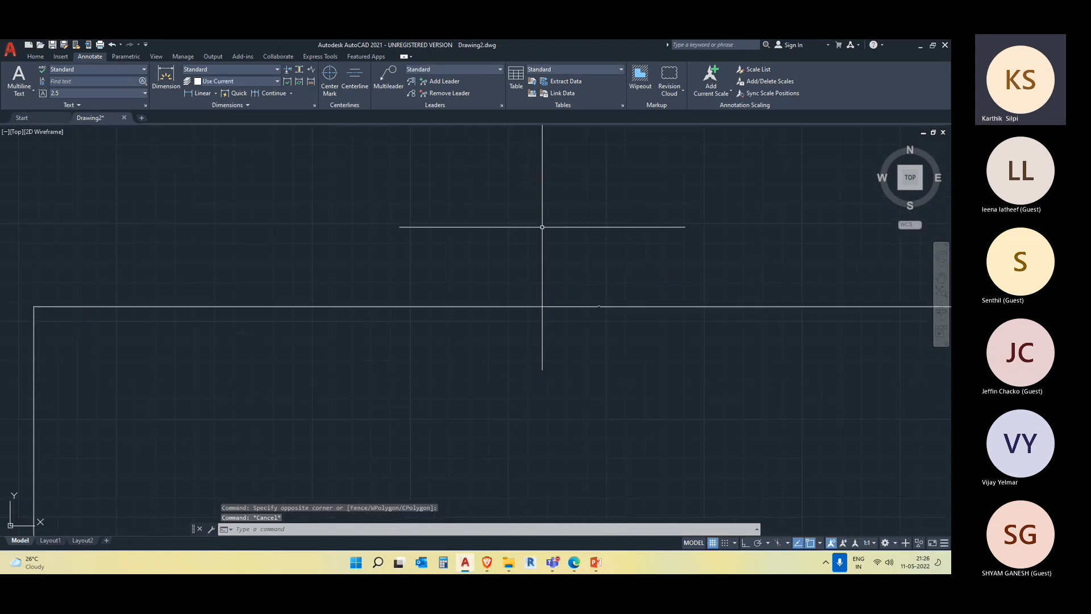
pyautogui.scroll(-8, 602, 300)
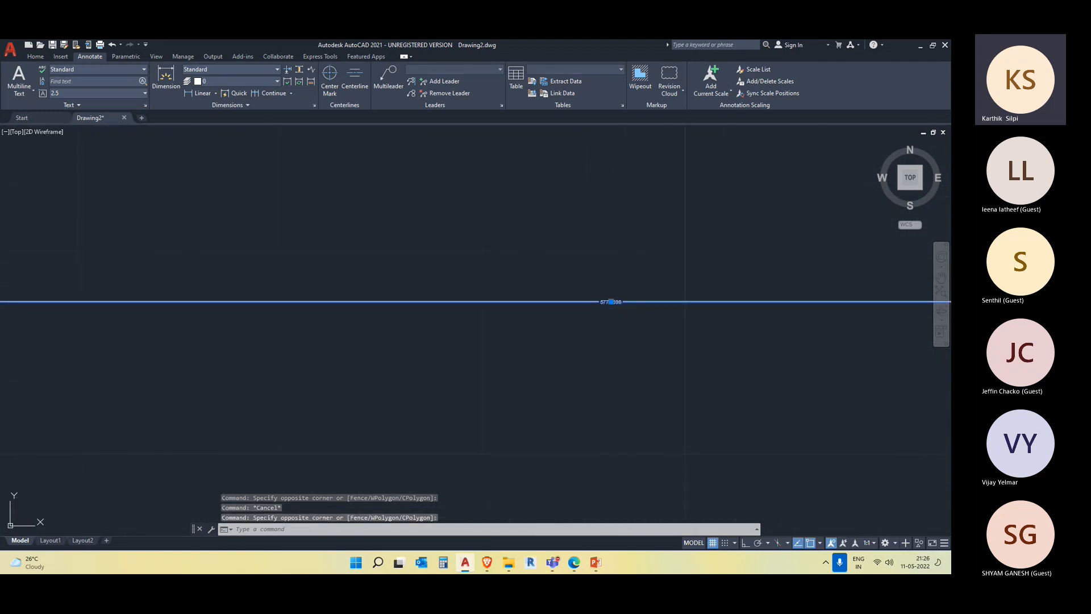
pyautogui.moveTo(647, 328)
pyautogui.mouseDown(button='middle')
pyautogui.moveTo(517, 224)
pyautogui.moveTo(477, 154)
pyautogui.mouseUp(button='middle')
pyautogui.moveTo(594, 250); pyautogui.dragTo(641, 285, button='middle')
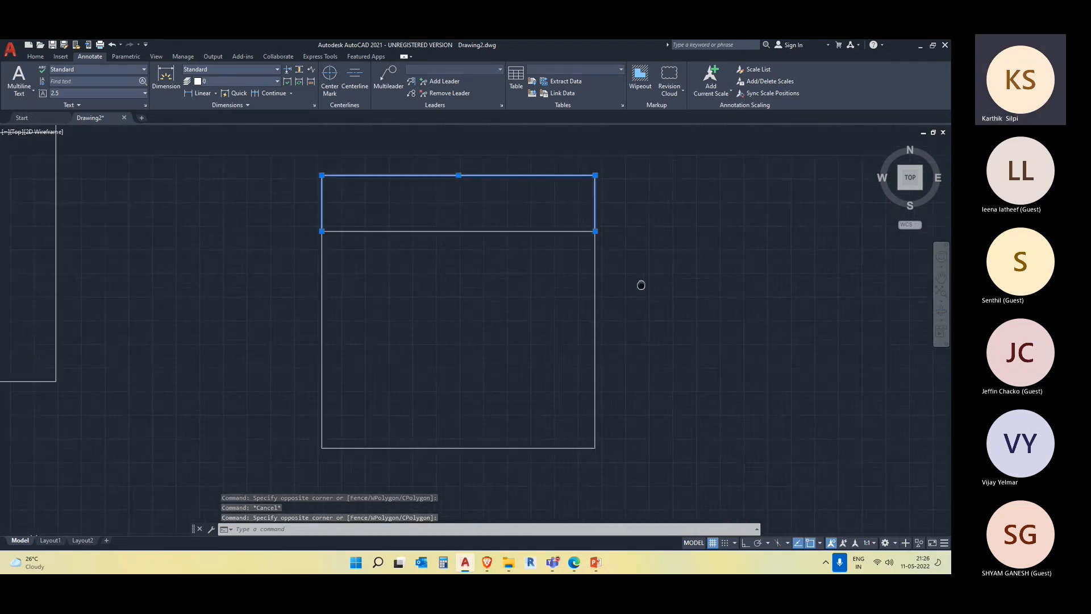
pyautogui.press('Escape')
pyautogui.scroll(10, 321, 166)
pyautogui.moveTo(399, 336); pyautogui.dragTo(308, 229, button='middle')
pyautogui.scroll(8, 245, 172)
pyautogui.moveTo(129, 130); pyautogui.dragTo(278, 339, button='middle')
pyautogui.scroll(-15, 284, 335)
pyautogui.scroll(-8, 284, 334)
pyautogui.moveTo(504, 439); pyautogui.dragTo(538, 370, button='middle')
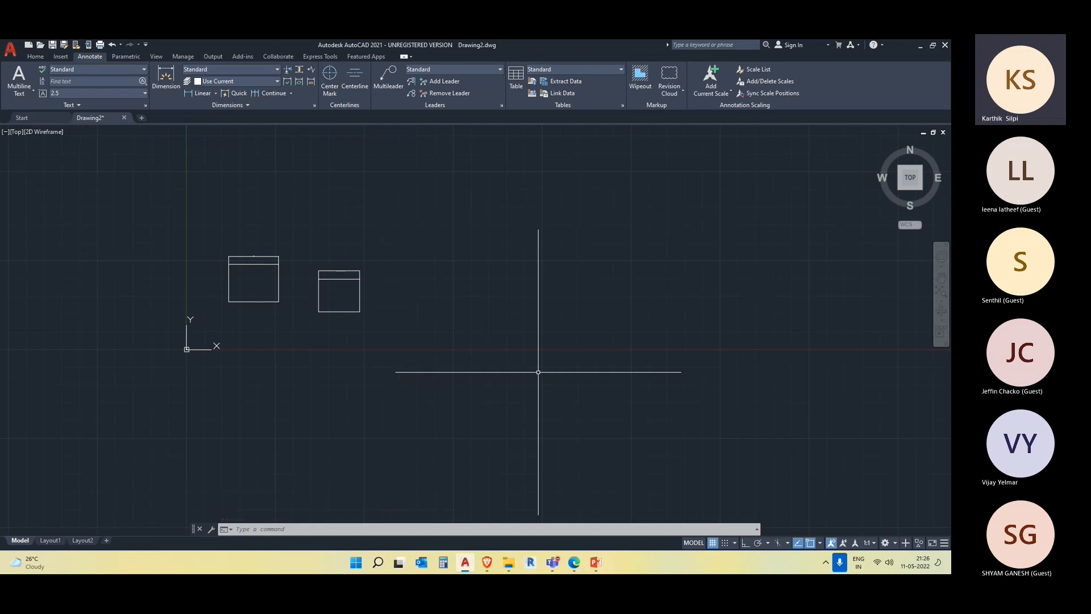
# Modify the Standard dimension style to use an overall scale of 50 and check the right rectangle's dimension
pyautogui.write('dimsty')
pyautogui.press('Return')
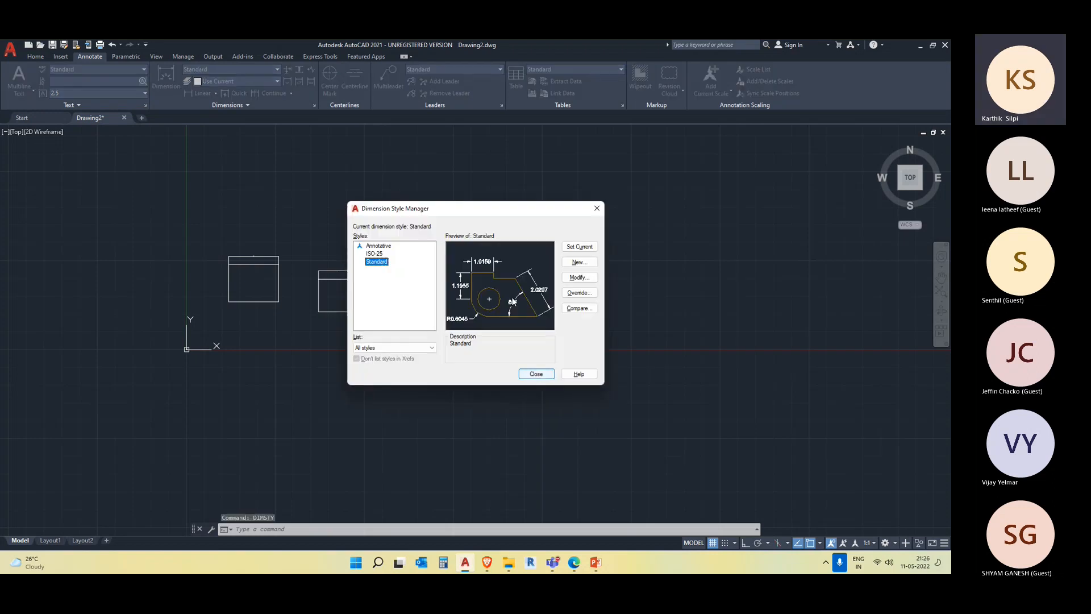
pyautogui.moveTo(449, 216); pyautogui.dragTo(488, 208)
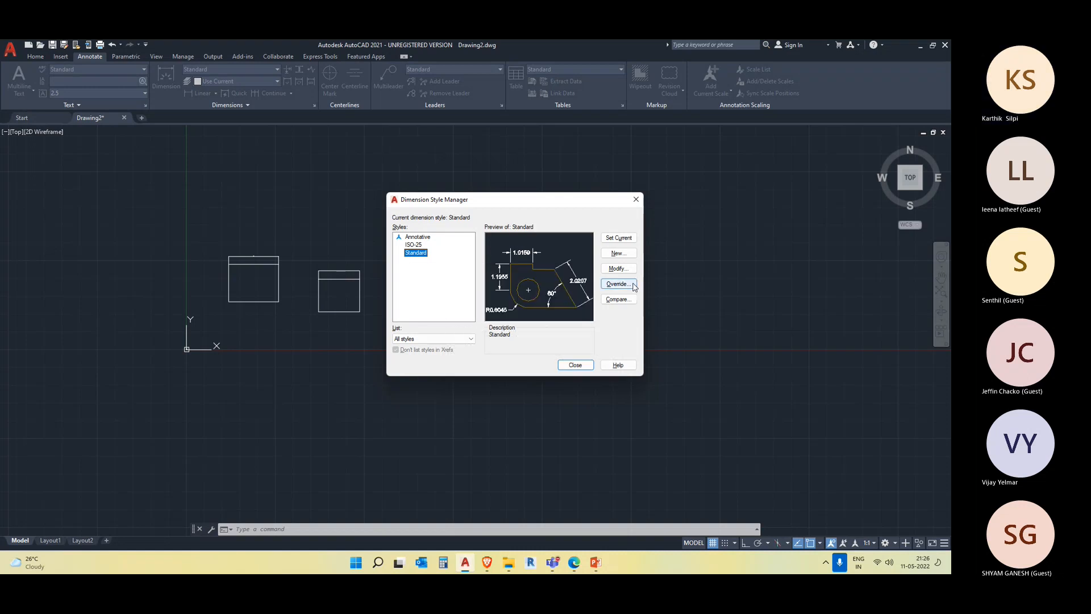
pyautogui.click(618, 269)
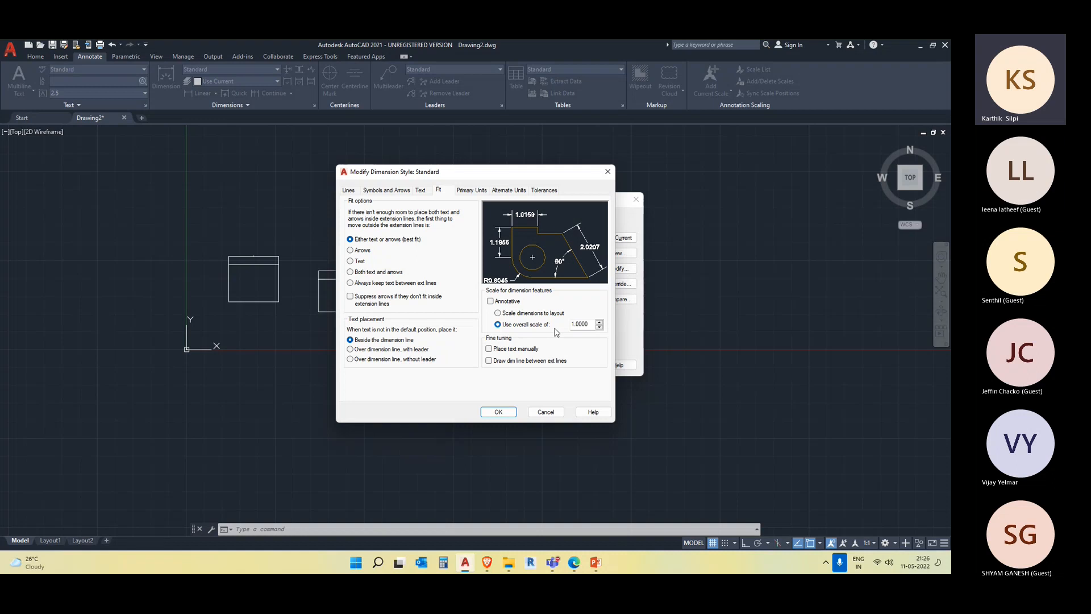
pyautogui.doubleClick(594, 324)
pyautogui.write('50')
pyautogui.click(503, 412)
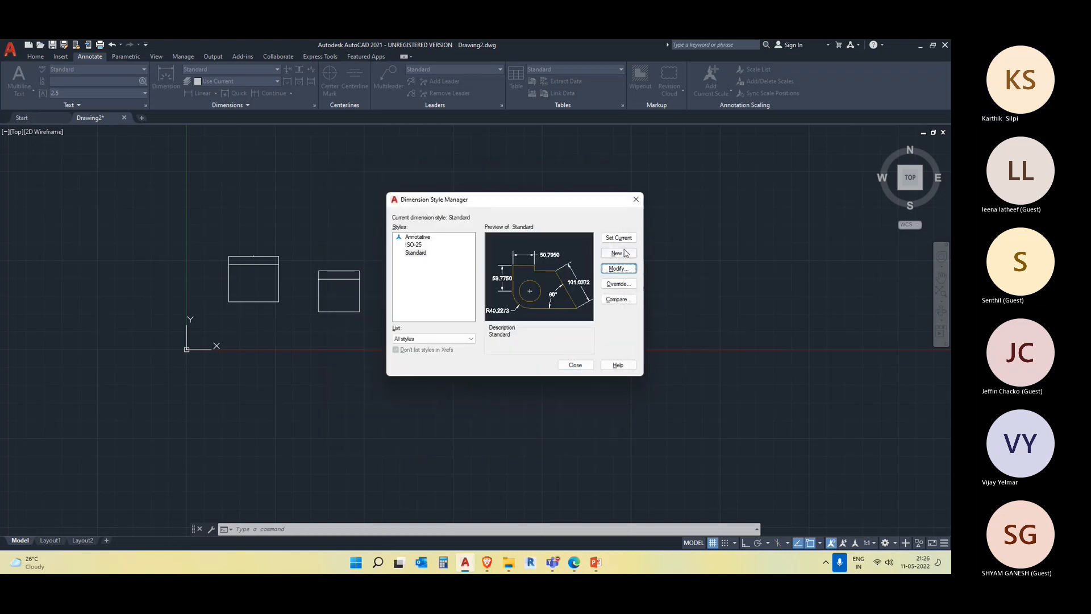
pyautogui.click(575, 366)
pyautogui.scroll(6, 348, 280)
pyautogui.scroll(-5, 540, 316)
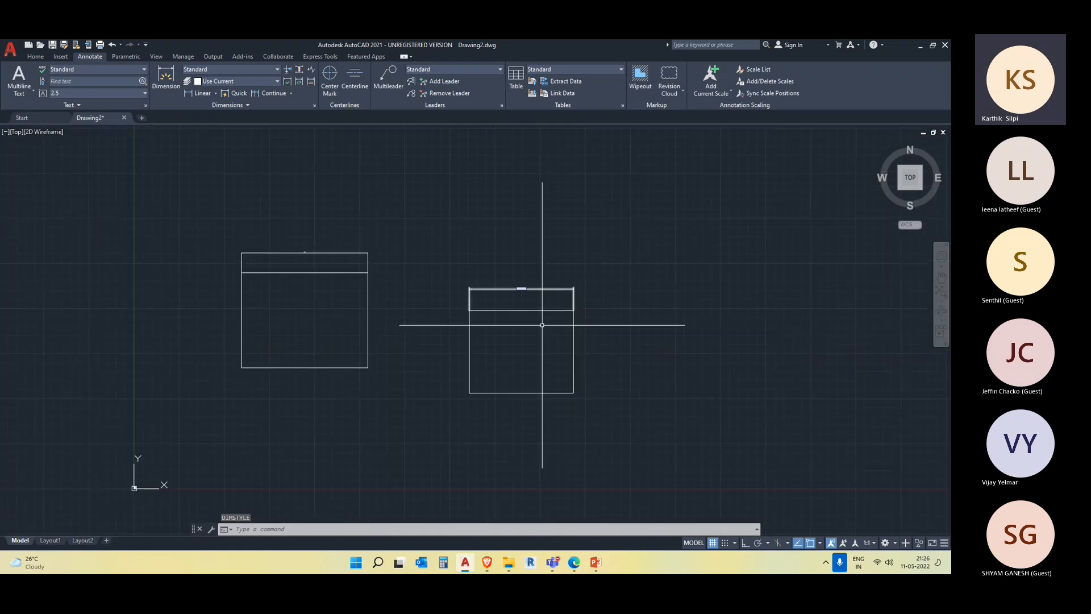
pyautogui.scroll(5, 502, 227)
pyautogui.click(502, 227)
pyautogui.click(474, 152)
pyautogui.scroll(-8, 474, 152)
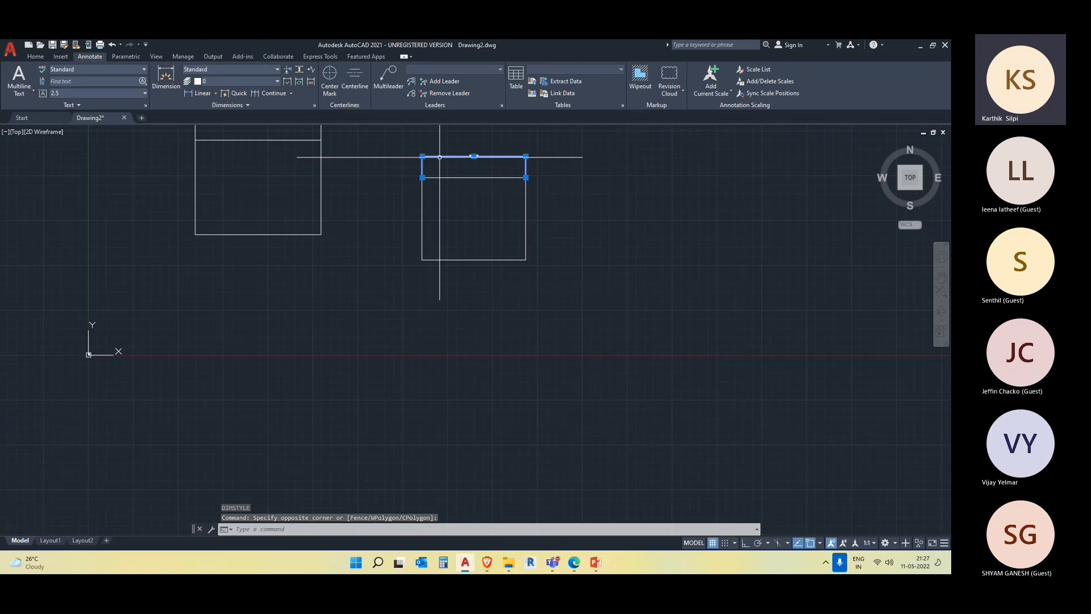
pyautogui.moveTo(539, 243); pyautogui.dragTo(522, 304, button='middle')
pyautogui.write('dimst')
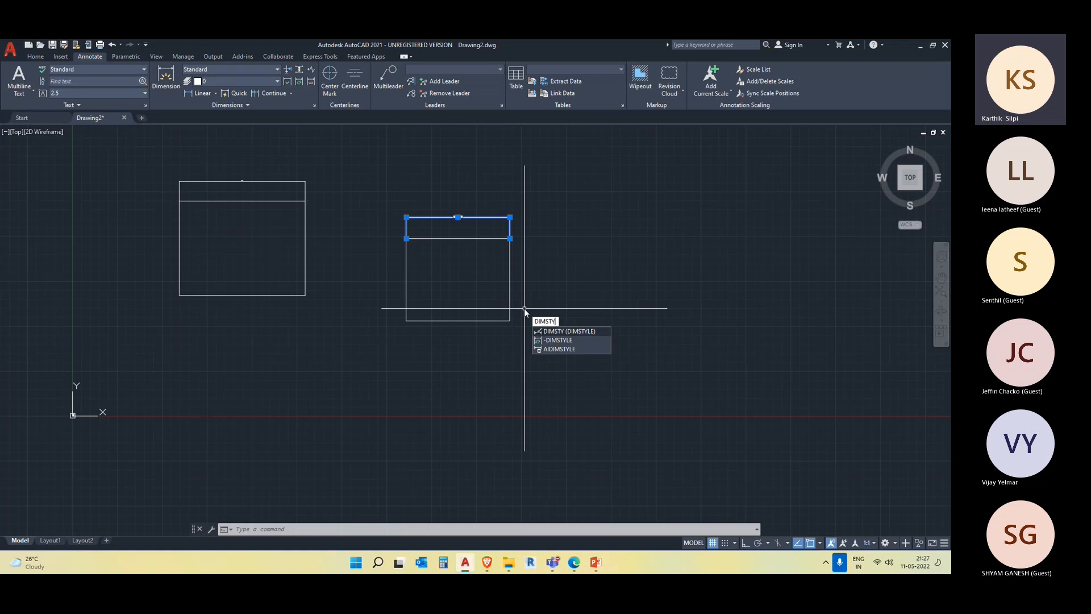
pyautogui.press('Escape')
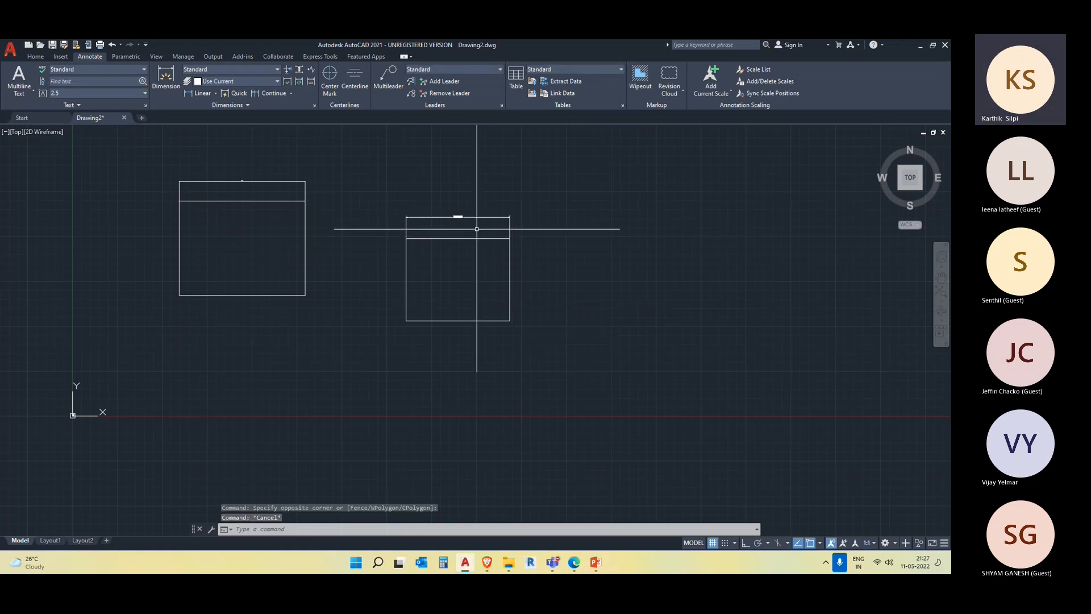
# Create a new dimension style named D1 based on Standard for all dimensions
pyautogui.click(315, 105)
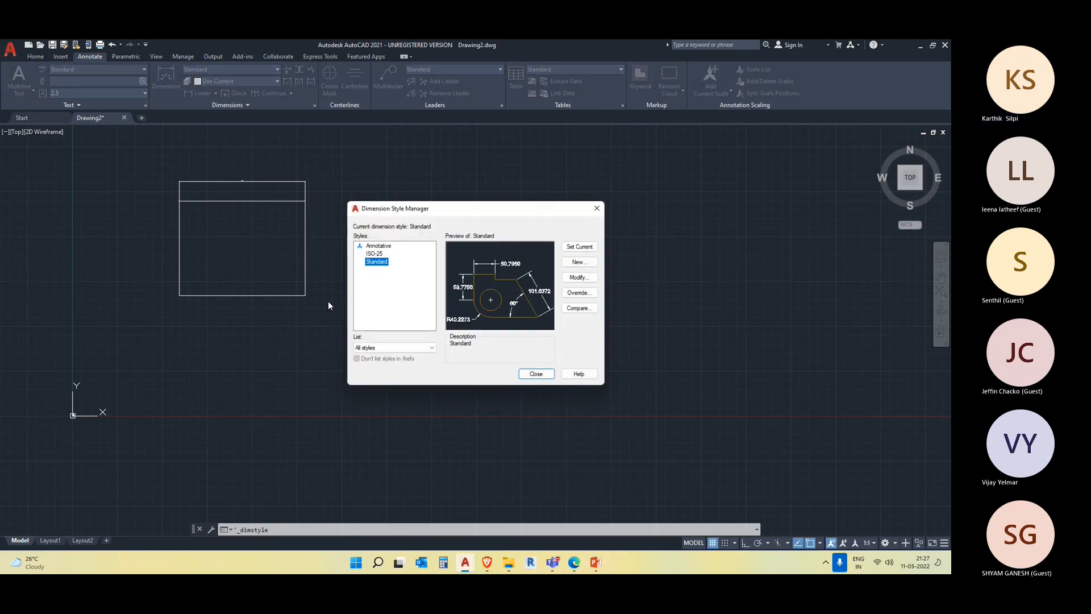
pyautogui.click(587, 265)
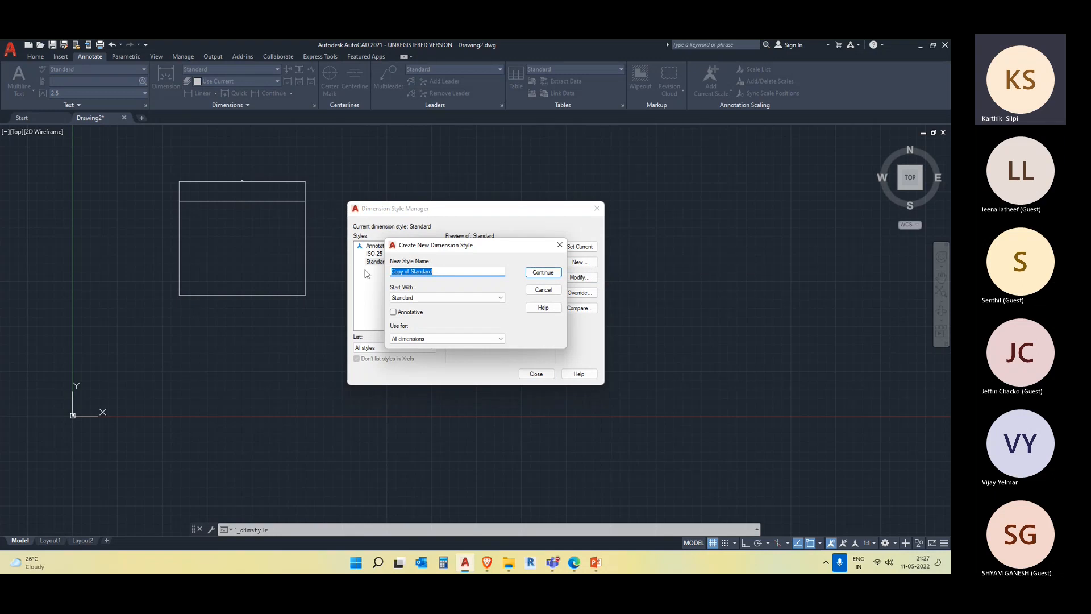
pyautogui.moveTo(458, 248); pyautogui.dragTo(471, 228)
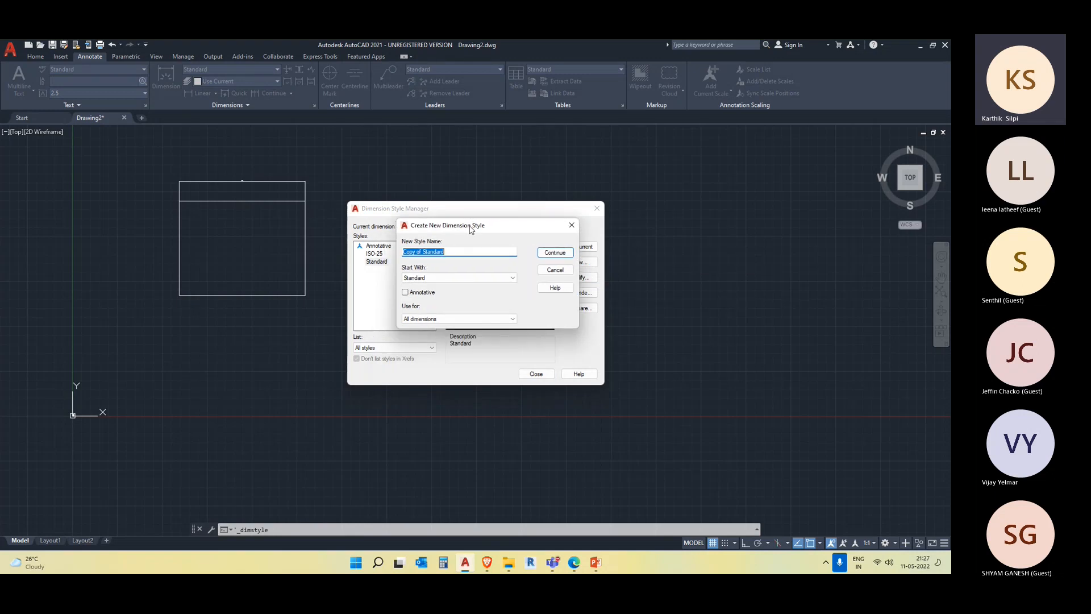
pyautogui.write('D1')
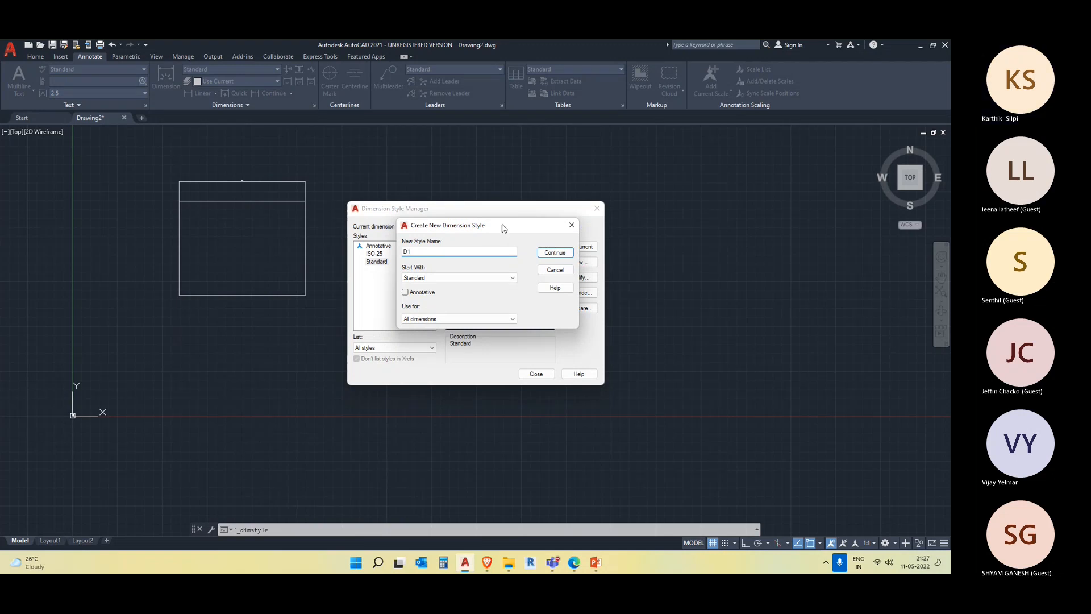
pyautogui.click(552, 254)
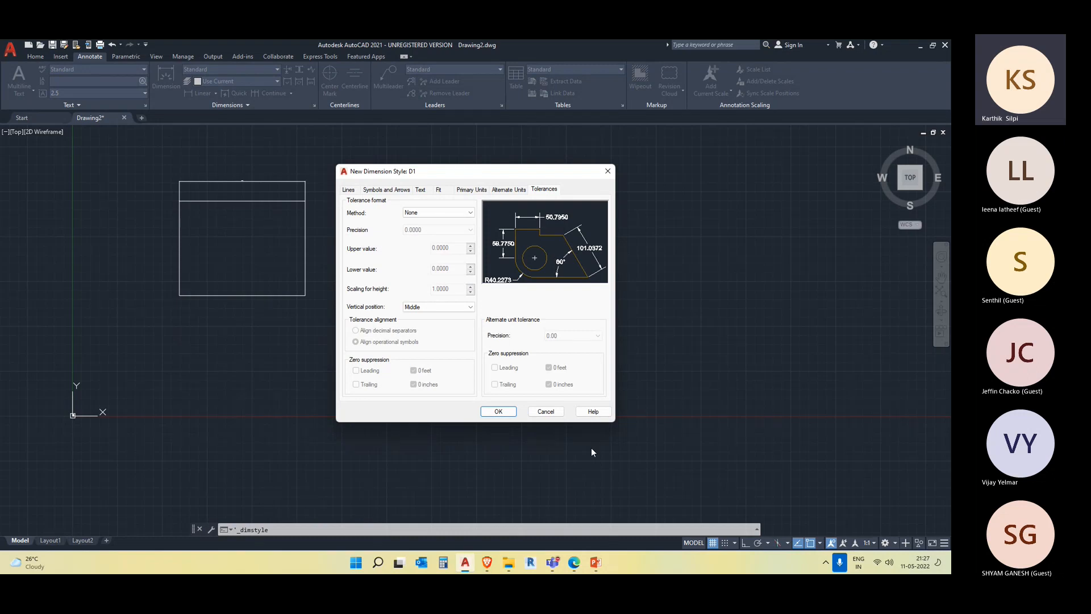
# Set the dimension line colour of style D1 to Red
pyautogui.click(349, 190)
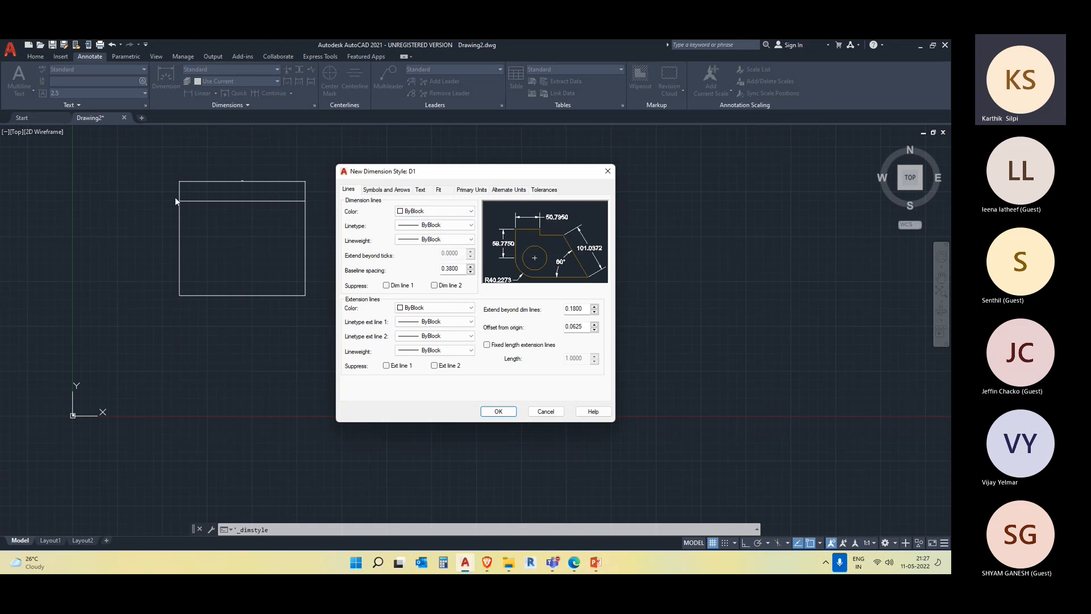
pyautogui.moveTo(449, 177); pyautogui.dragTo(484, 186)
pyautogui.click(480, 221)
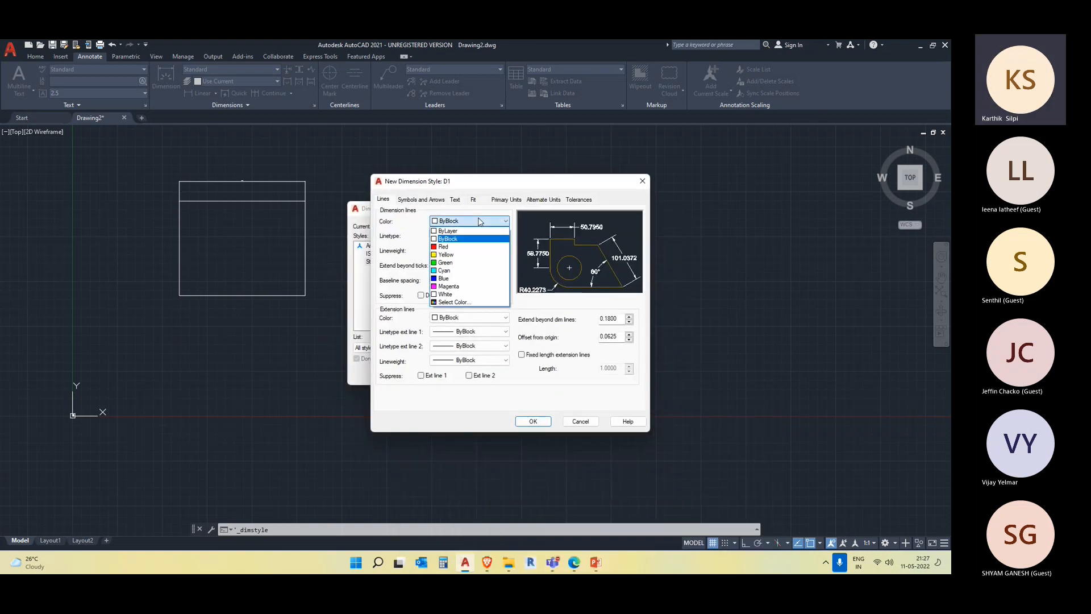
pyautogui.click(464, 247)
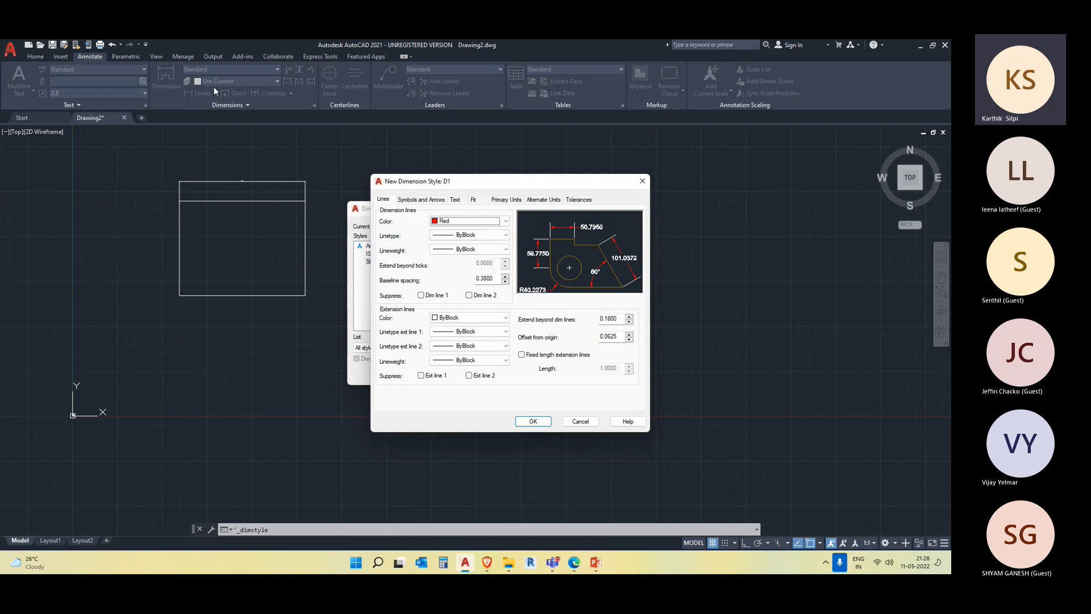
# Keep the dimension lines' linetype at ByBlock and set their lineweight to 0.09 mm
pyautogui.click(464, 239)
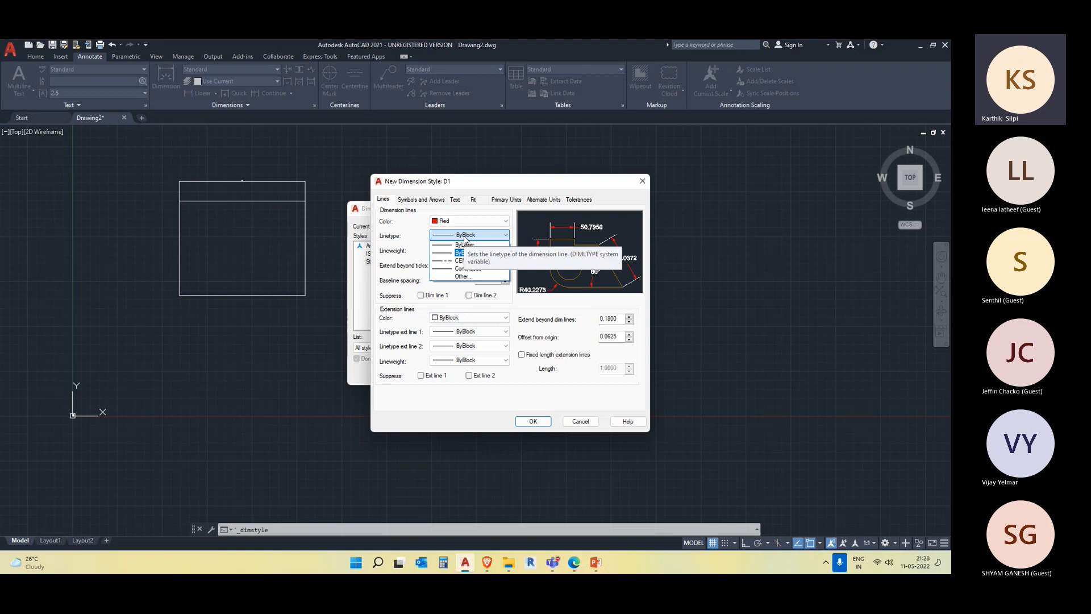
pyautogui.click(496, 216)
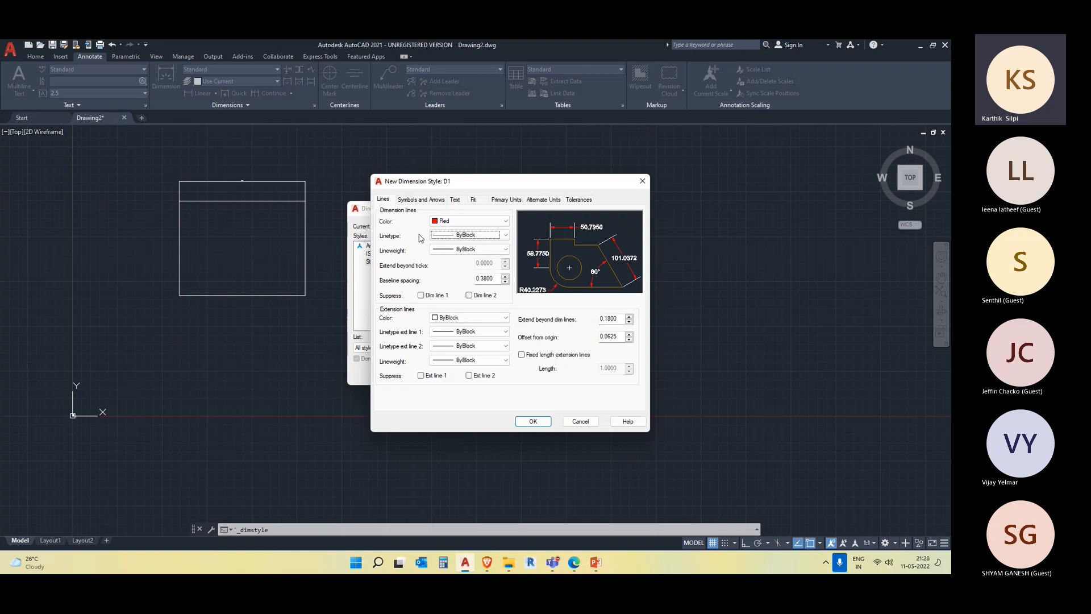
pyautogui.click(474, 248)
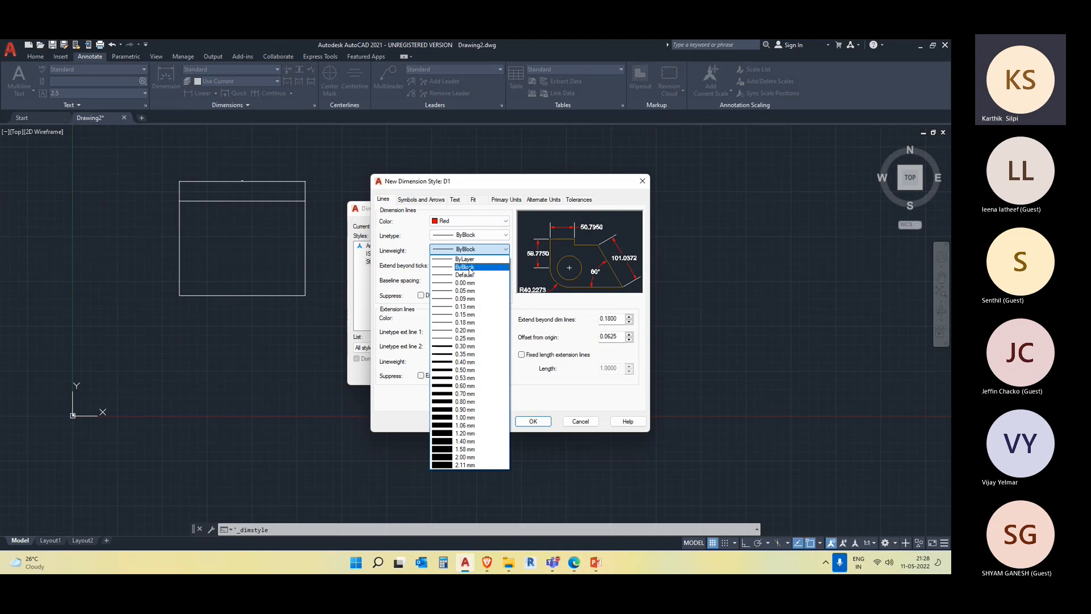
pyautogui.click(469, 267)
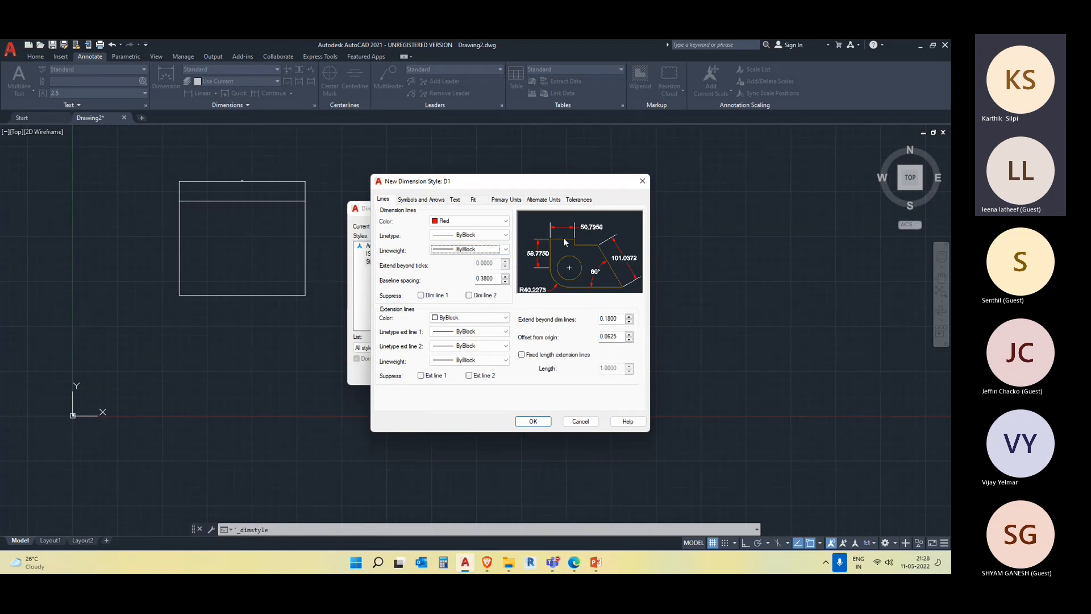
pyautogui.click(483, 252)
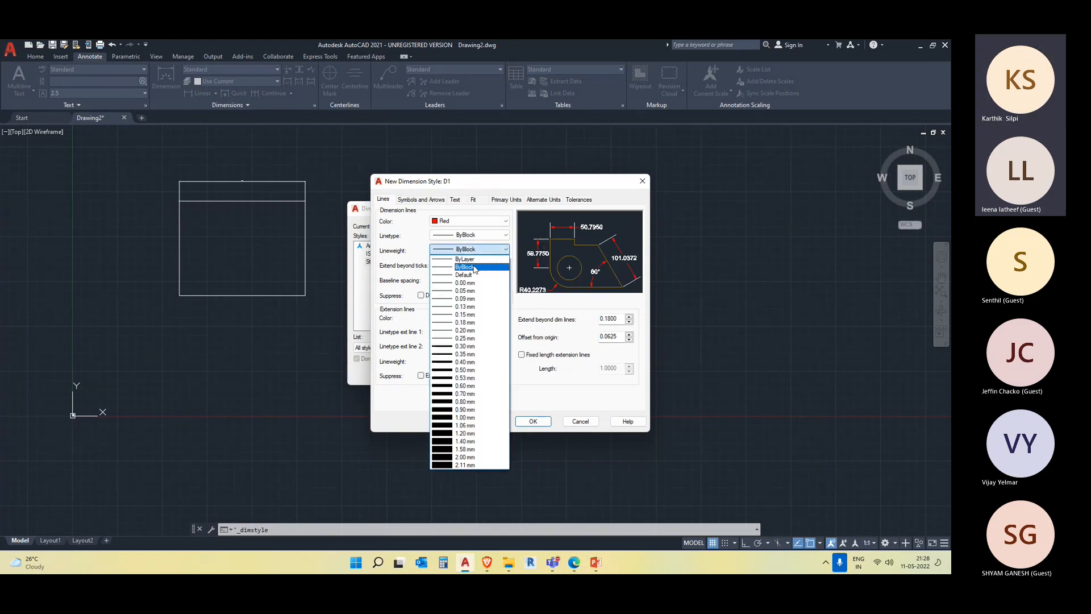
pyautogui.click(464, 299)
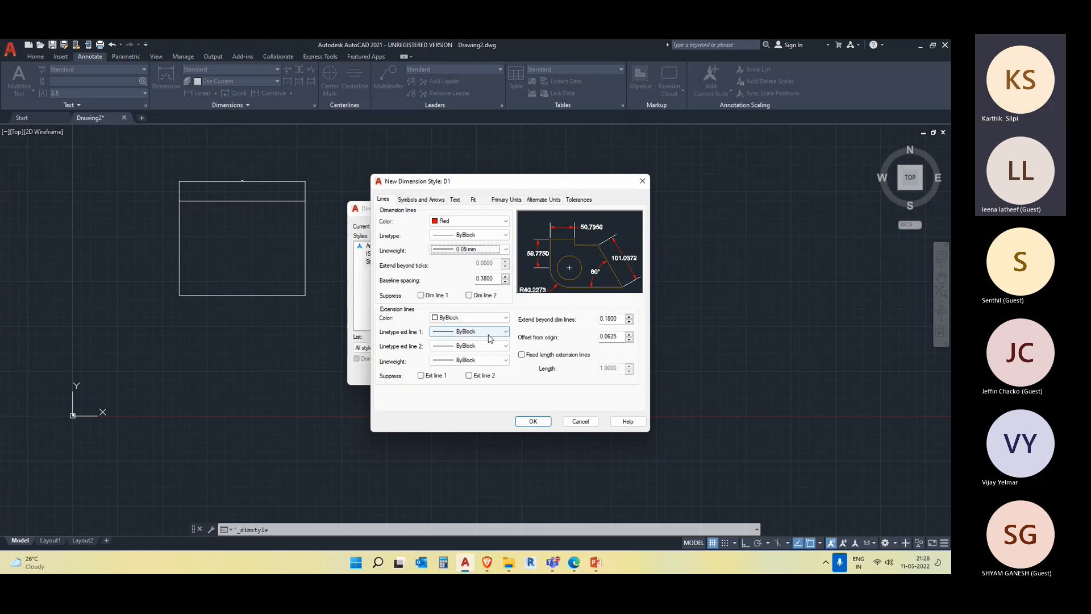
# Set the first, second and leader arrowheads of style D1 to Architectural tick
pyautogui.click(421, 200)
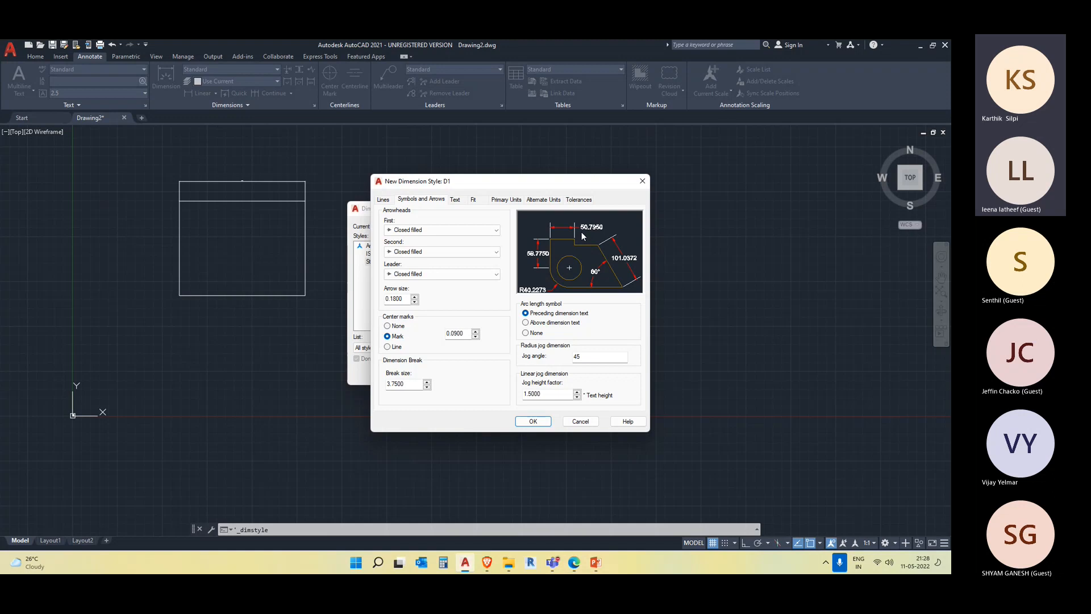
pyautogui.click(458, 231)
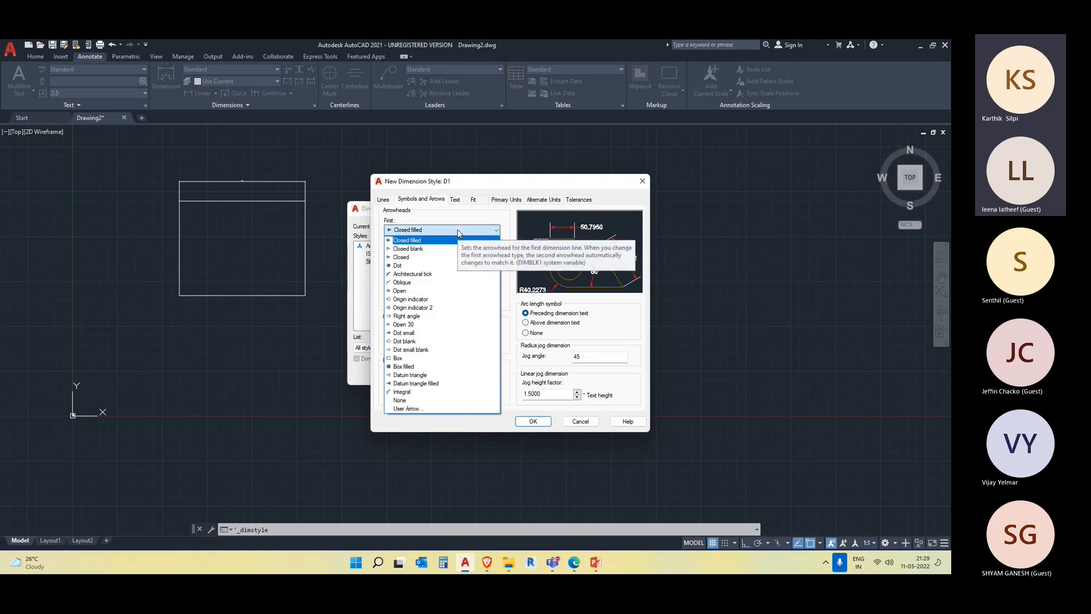
pyautogui.click(453, 275)
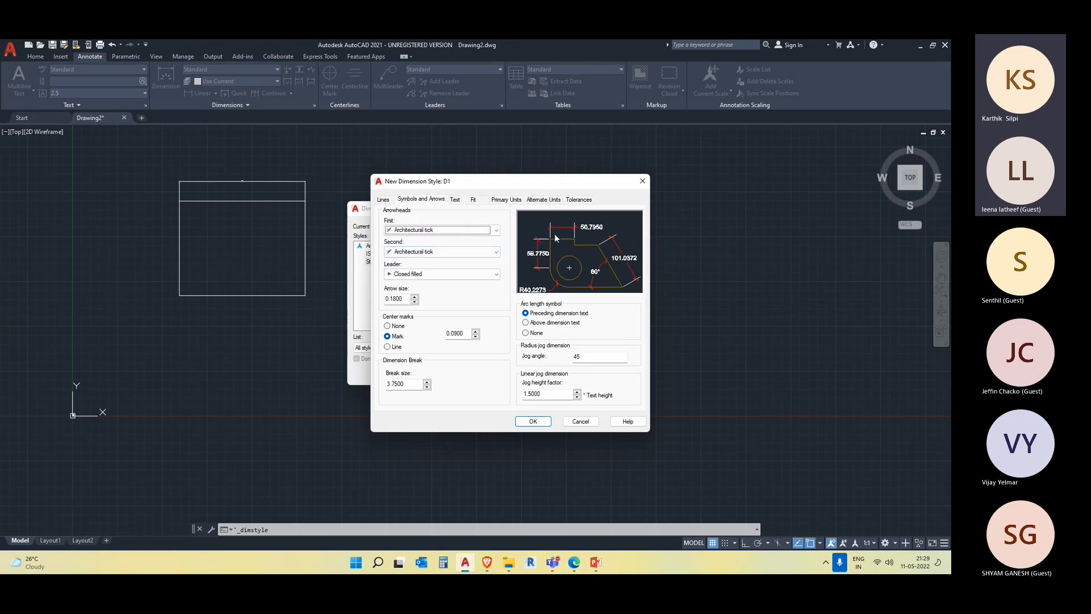
pyautogui.click(428, 275)
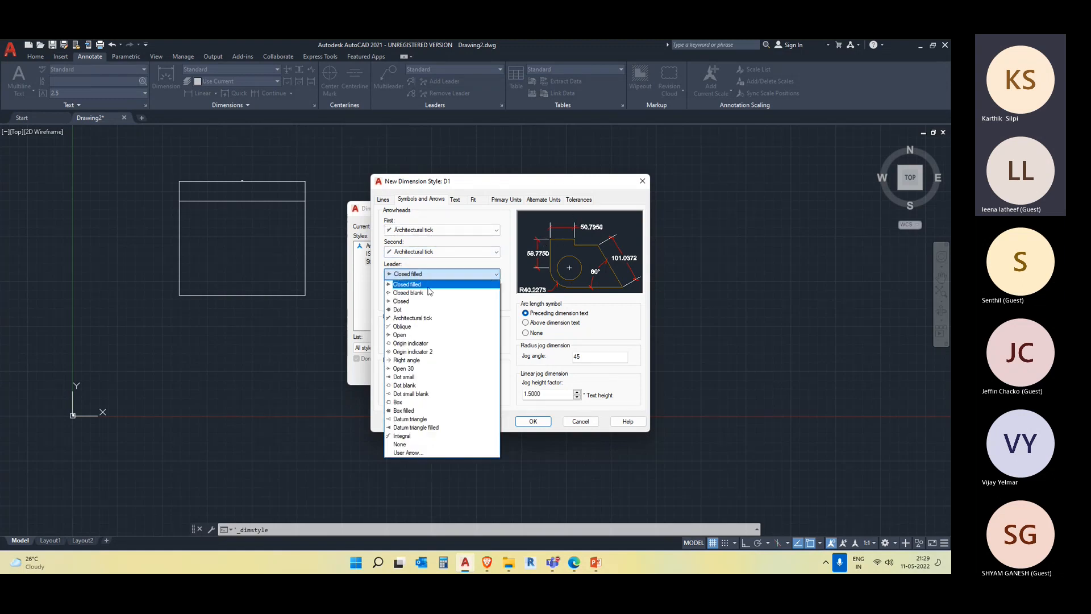
pyautogui.click(437, 318)
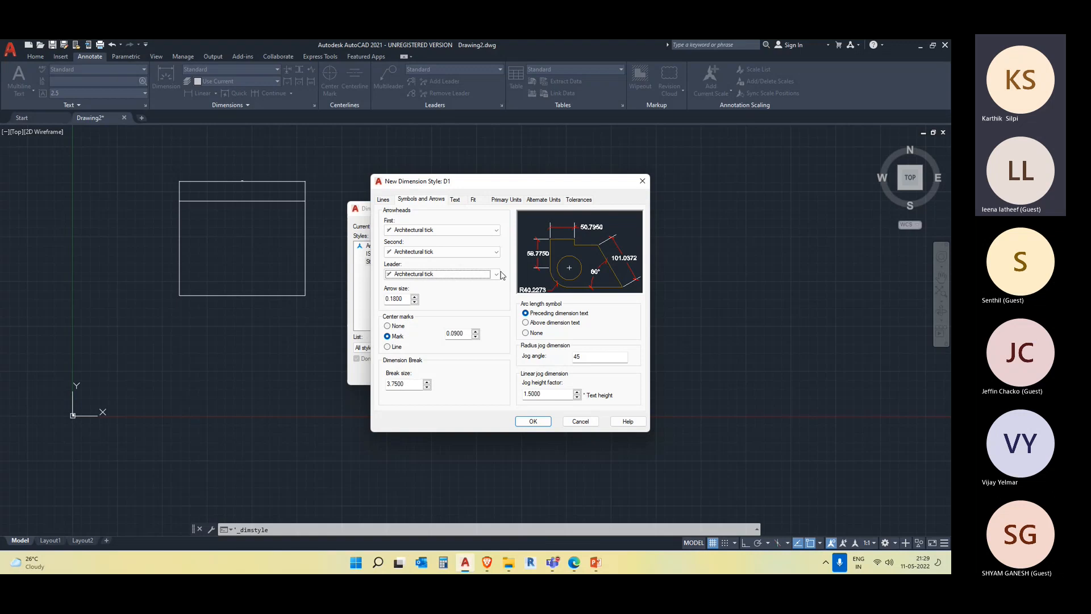
# Draw a frame around the dimension text and enter 50 as the overall scale for dimension features
pyautogui.click(454, 200)
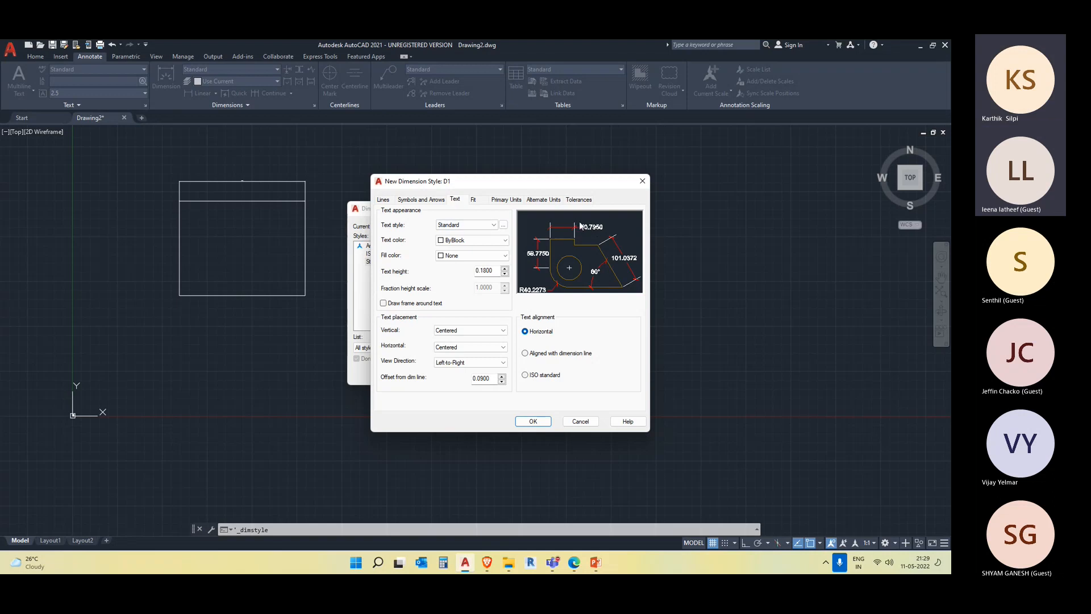
pyautogui.click(383, 304)
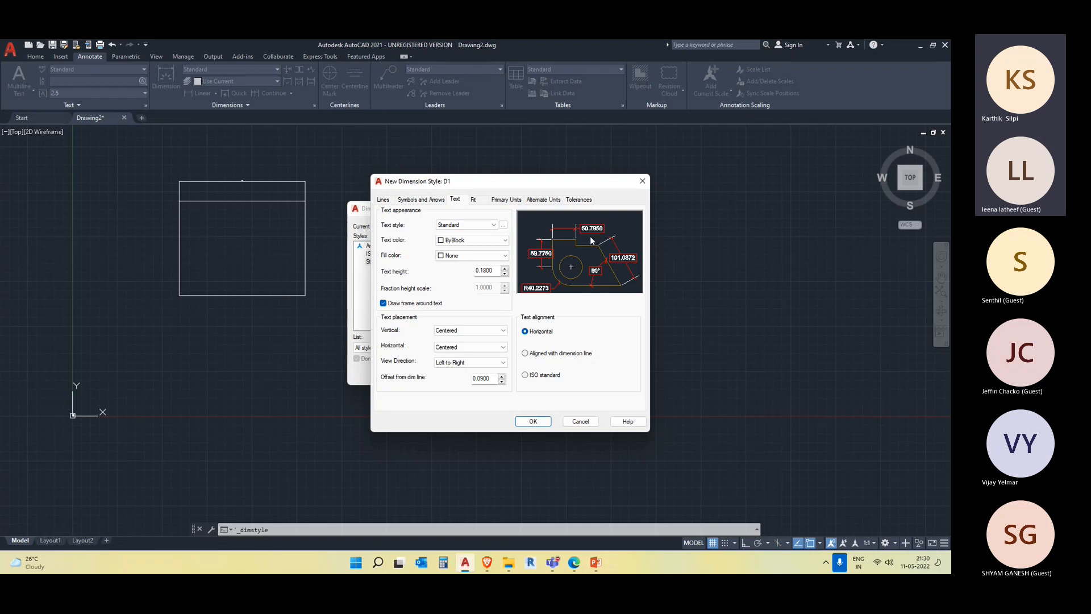
pyautogui.click(479, 200)
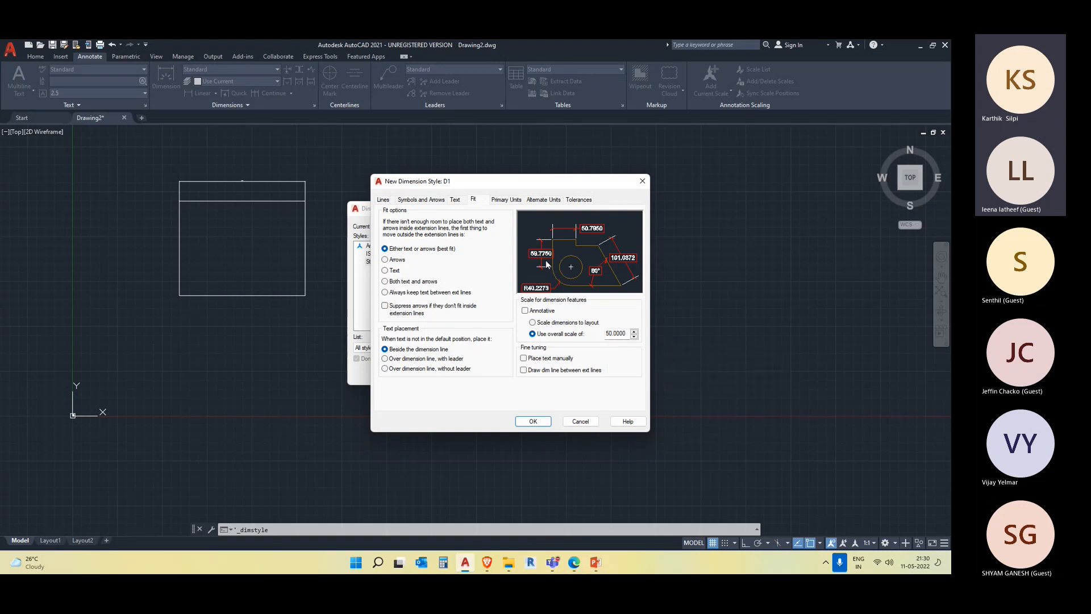
pyautogui.click(606, 334)
pyautogui.press('Delete')
pyautogui.write('5')
# Try the Architectural unit format for linear dimensions, restore Decimal, and view the precision options
pyautogui.click(505, 200)
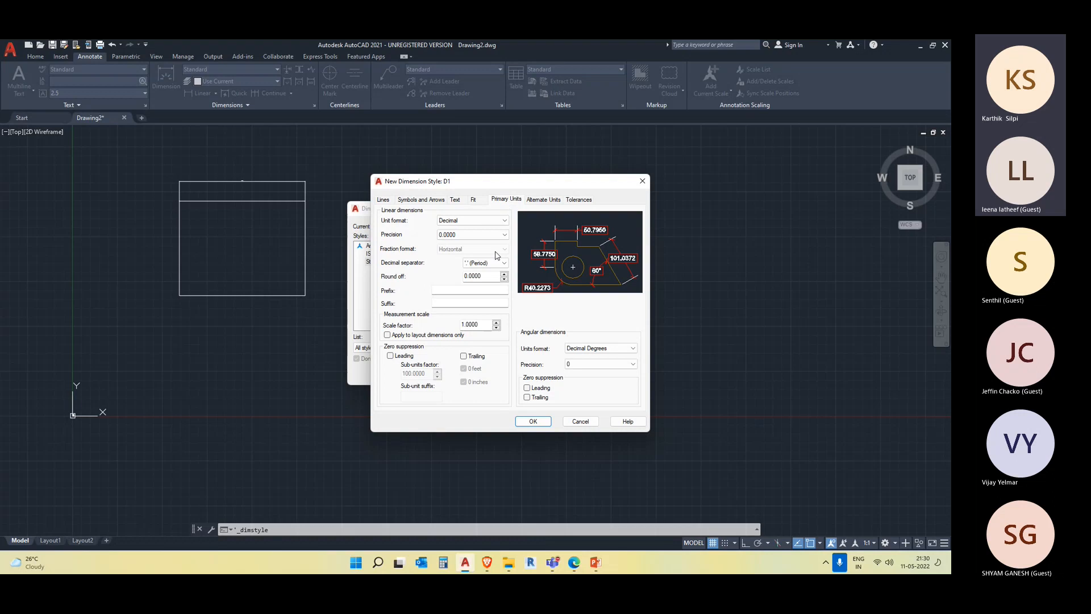
pyautogui.click(478, 222)
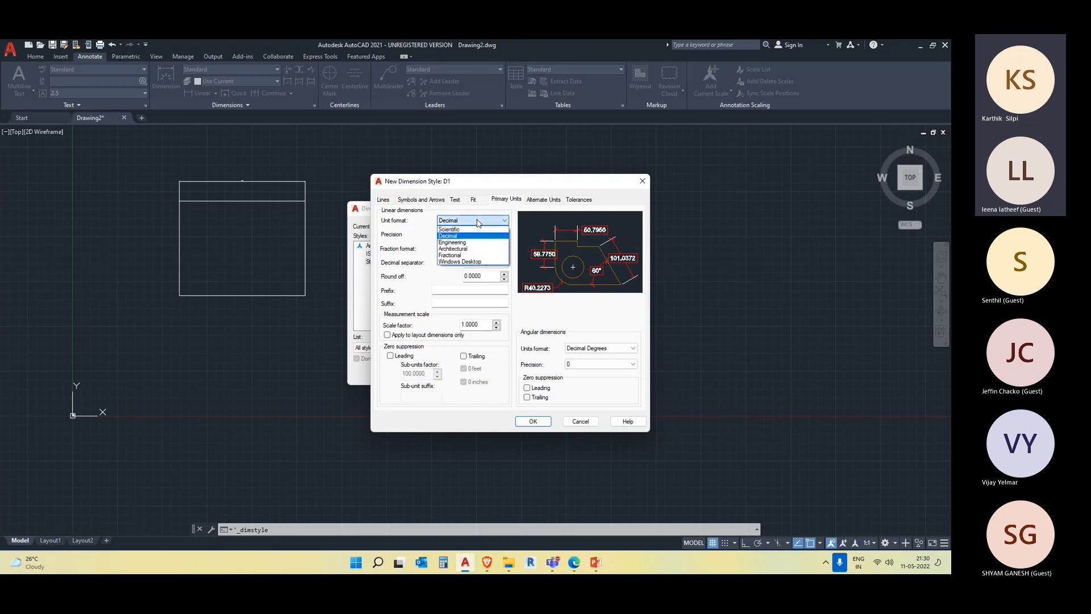
pyautogui.click(476, 250)
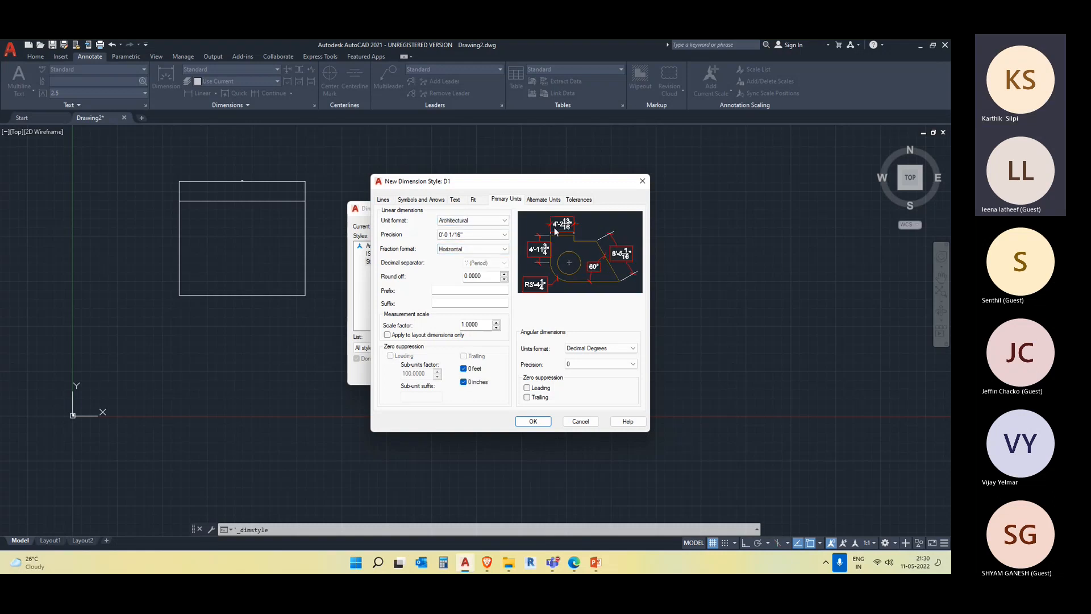
pyautogui.click(454, 221)
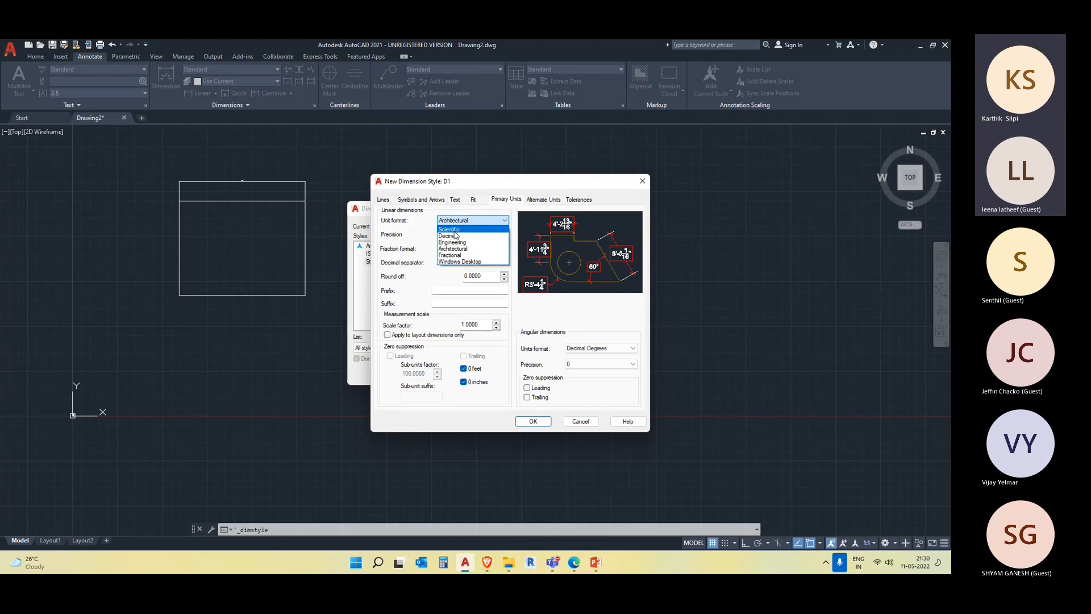
pyautogui.click(455, 235)
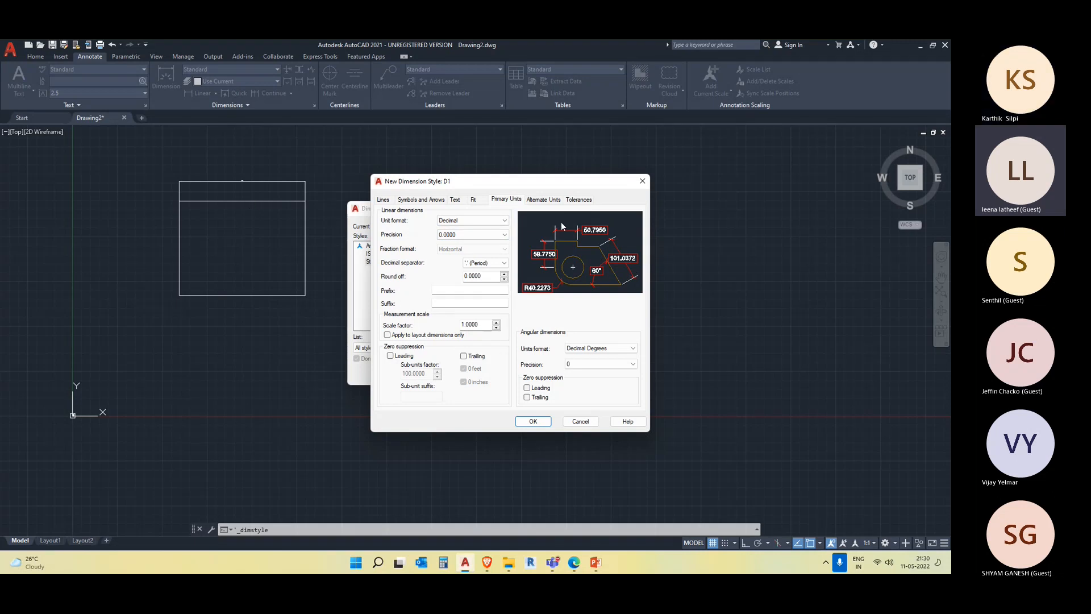
pyautogui.click(479, 237)
pyautogui.click(479, 237)
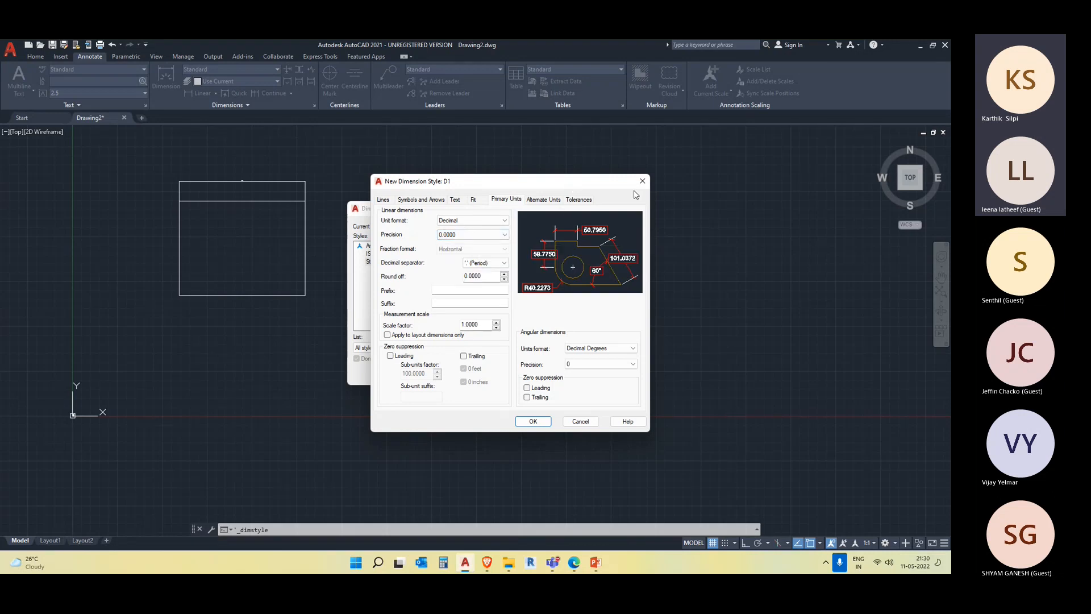
# Review the tolerance settings, save style D1 and make it the current dimension style
pyautogui.click(580, 200)
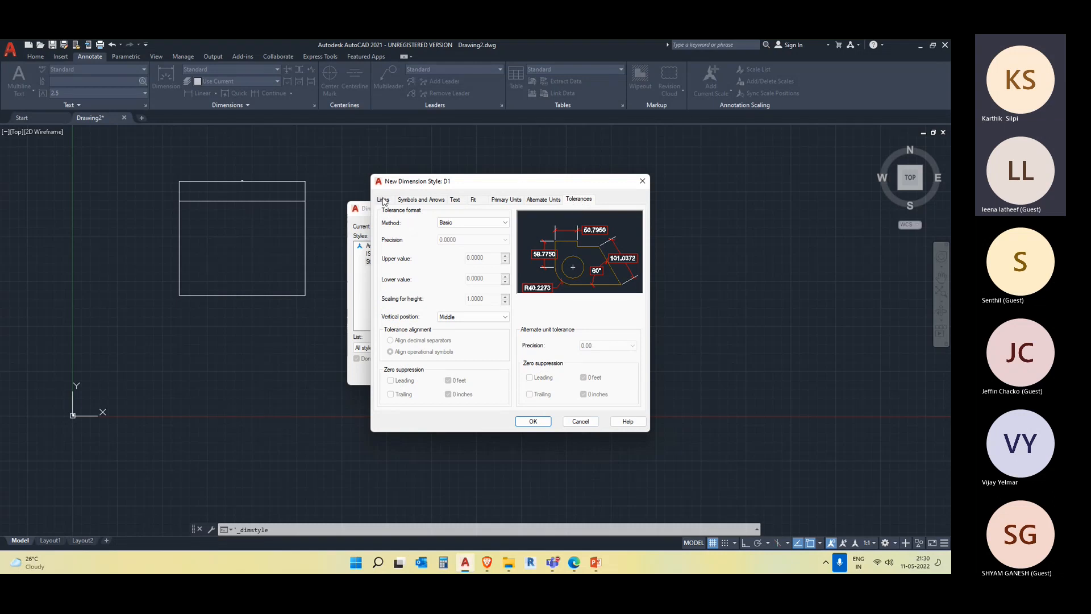
pyautogui.click(535, 422)
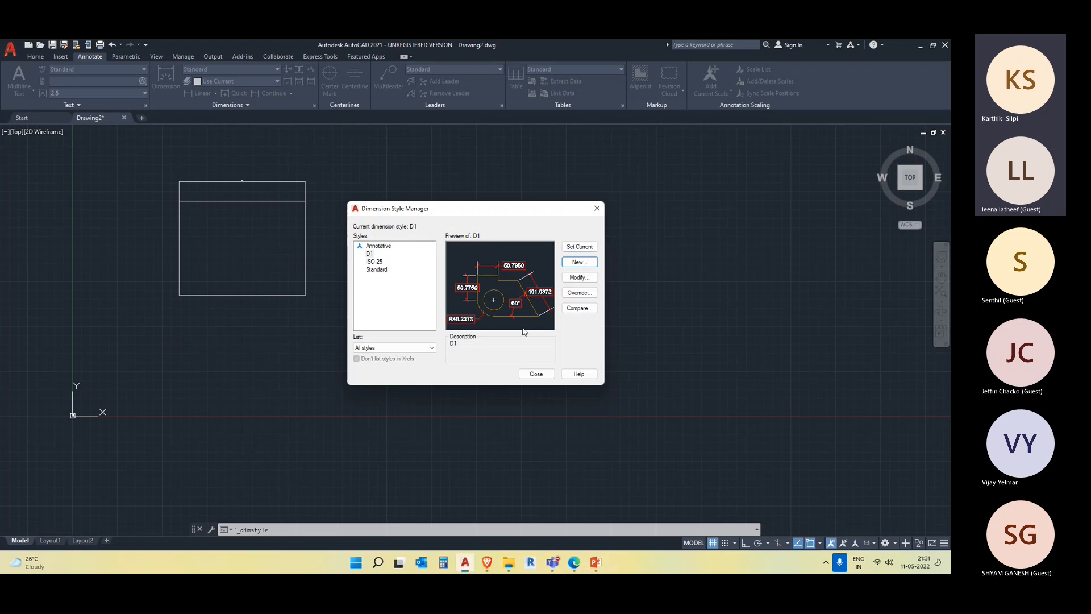
pyautogui.click(370, 254)
pyautogui.click(582, 249)
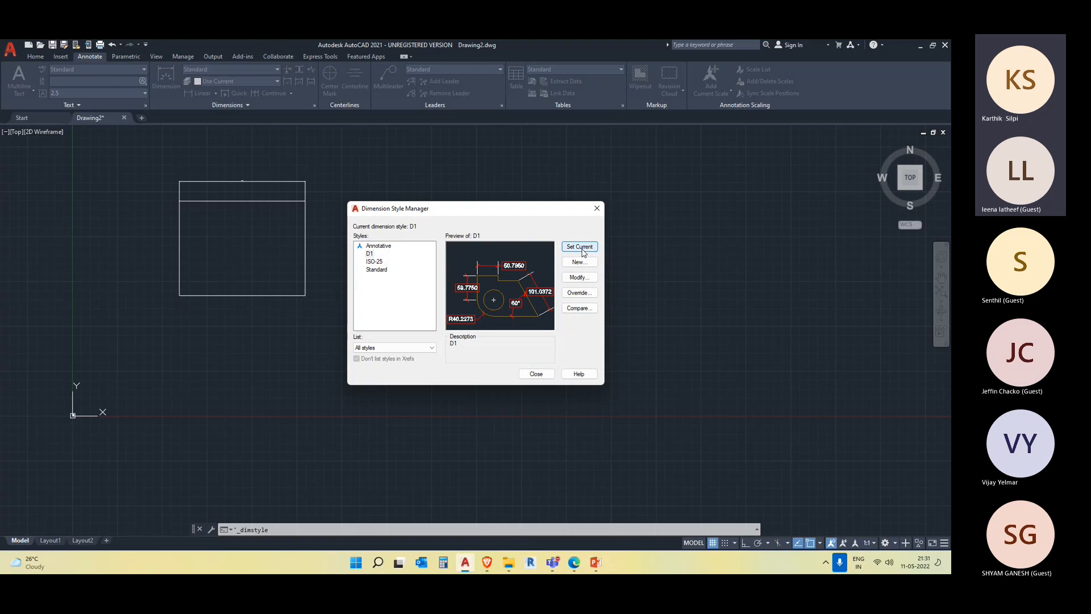
pyautogui.click(536, 374)
# Delete the old dimension above the right-hand rectangle
pyautogui.click(487, 217)
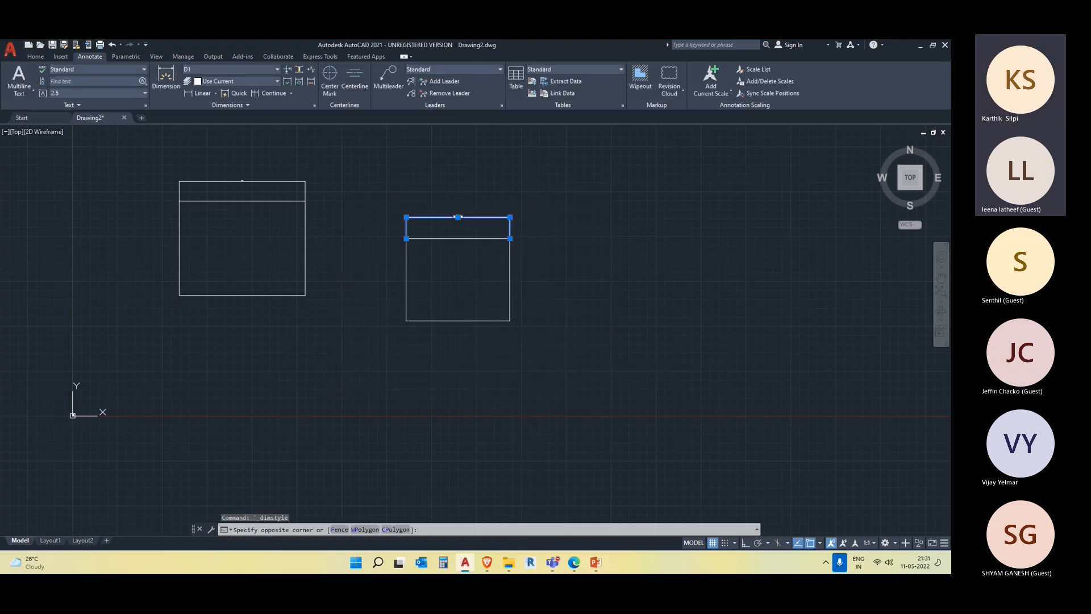
pyautogui.click(485, 203)
pyautogui.press('Delete')
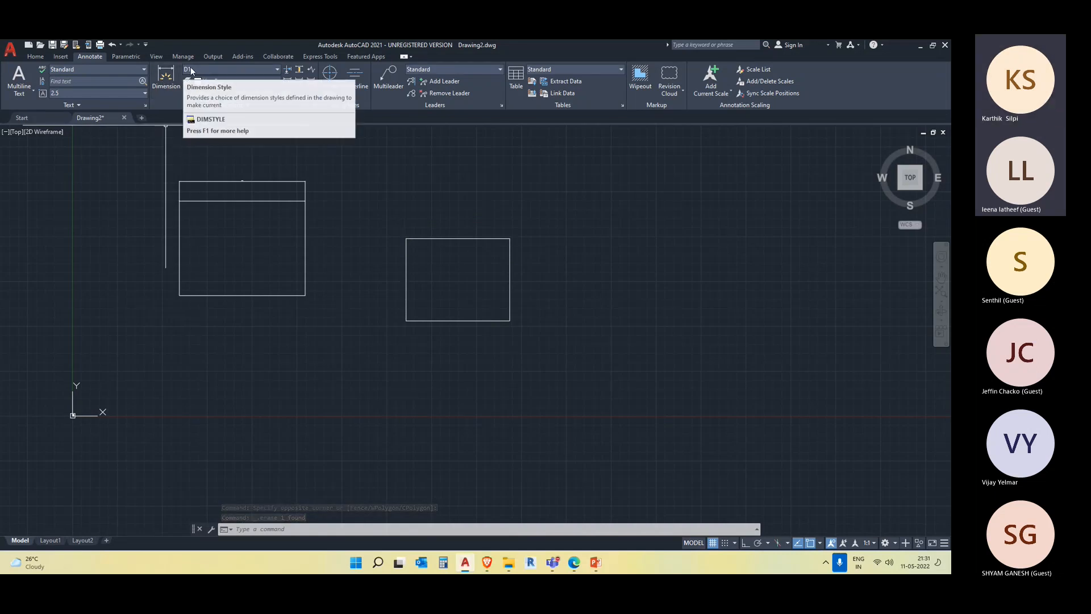
# Dimension the top edge of the right-hand rectangle in style D1, placing the dimension line above it
pyautogui.click(164, 80)
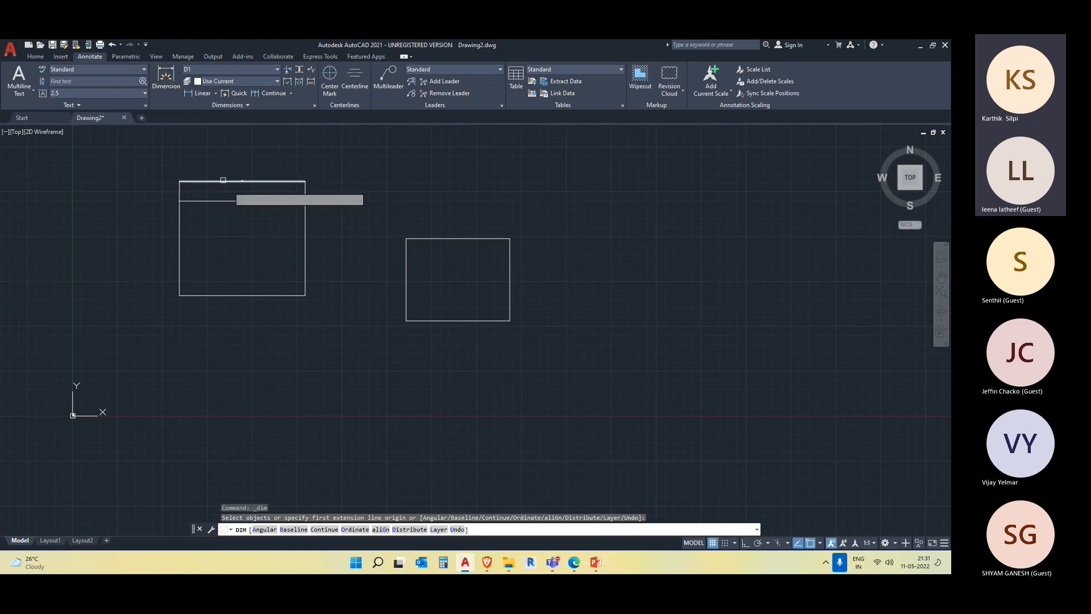
pyautogui.click(405, 239)
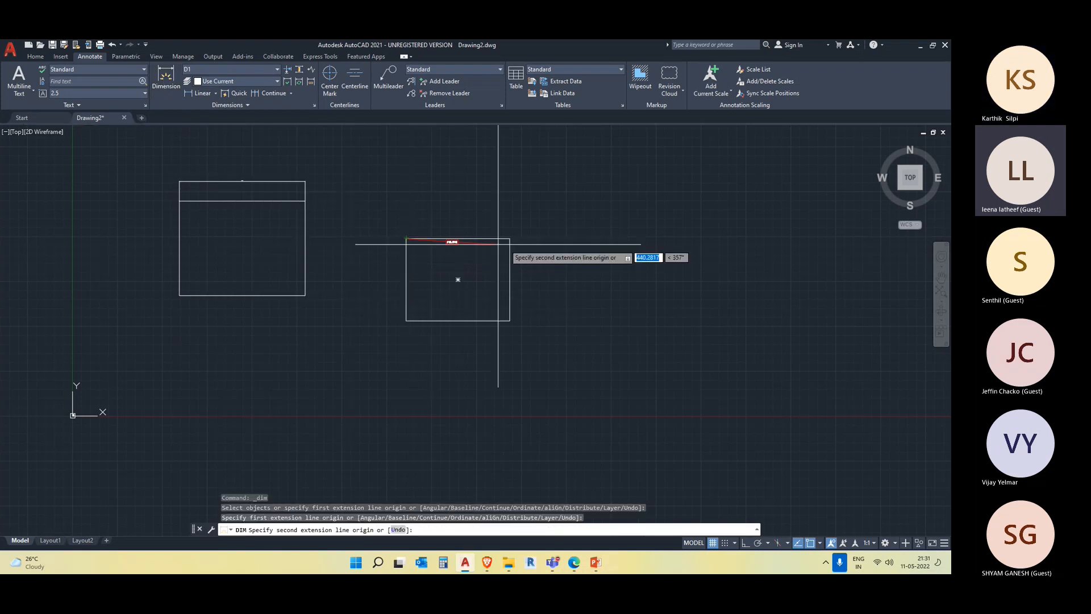
pyautogui.click(510, 239)
pyautogui.click(470, 212)
# Examine the new dimension's framed text, ticks and line colours up close and against the whole drawing
pyautogui.scroll(8, 468, 219)
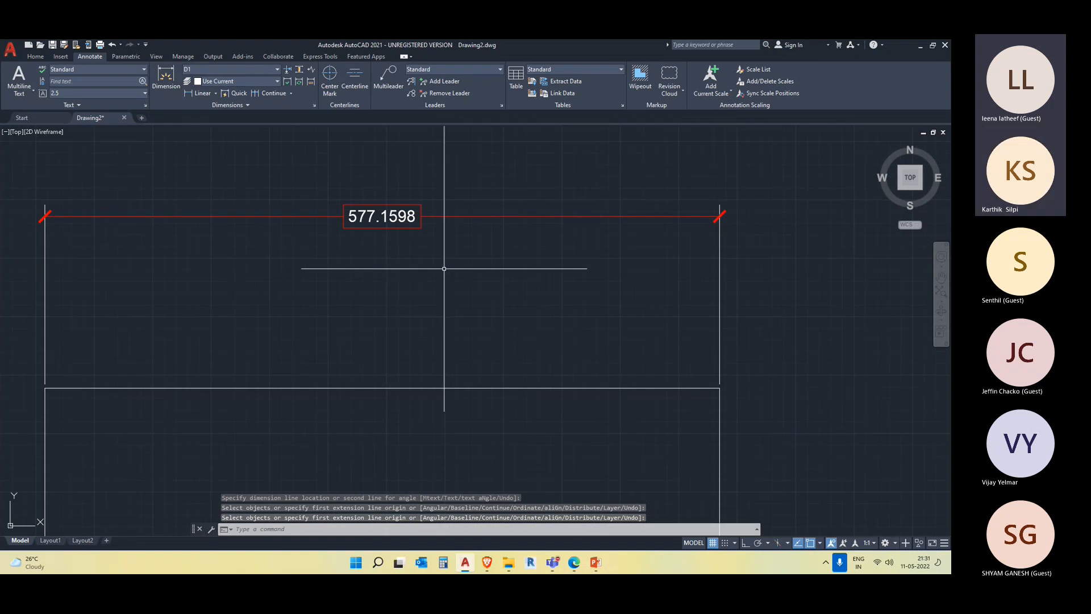
pyautogui.moveTo(444, 269); pyautogui.dragTo(547, 260, button='middle')
pyautogui.click(94, 252)
pyautogui.press('Escape')
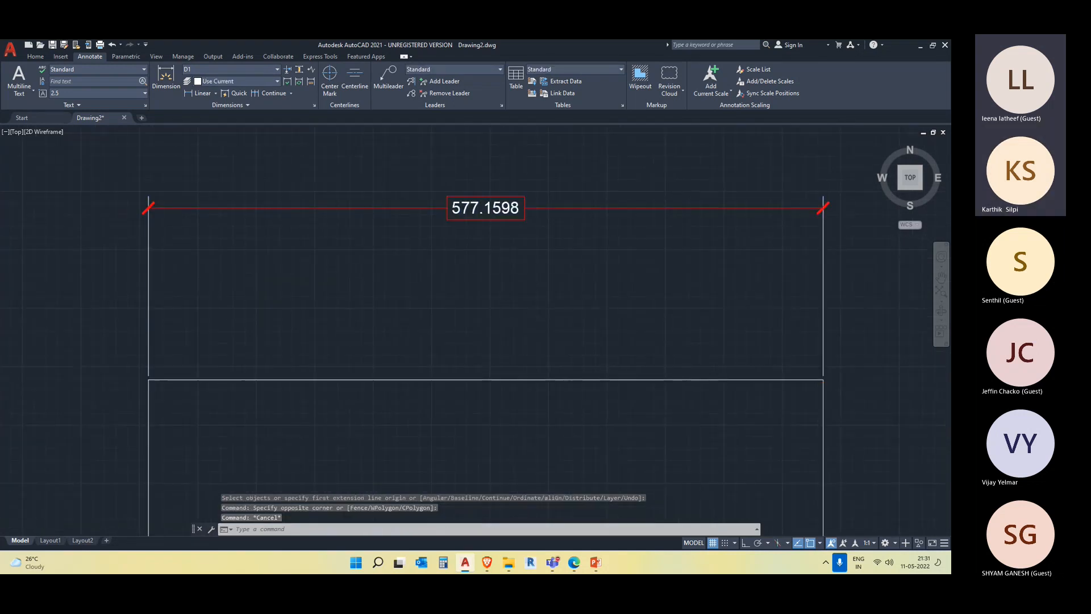
pyautogui.scroll(-2, 673, 305)
pyautogui.moveTo(835, 301); pyautogui.dragTo(695, 293, button='middle')
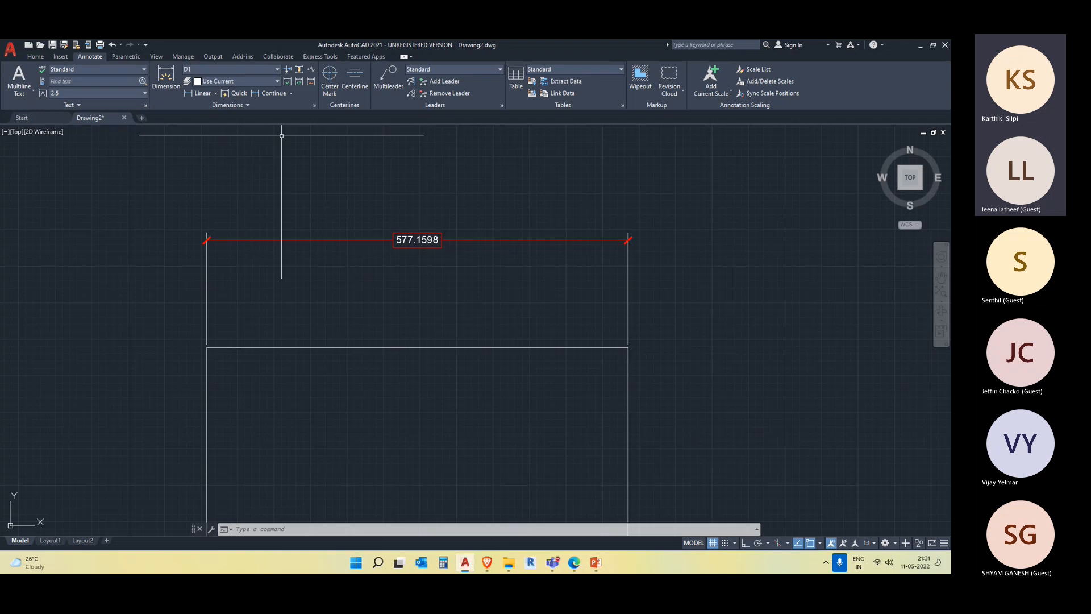
pyautogui.scroll(-2, 356, 266)
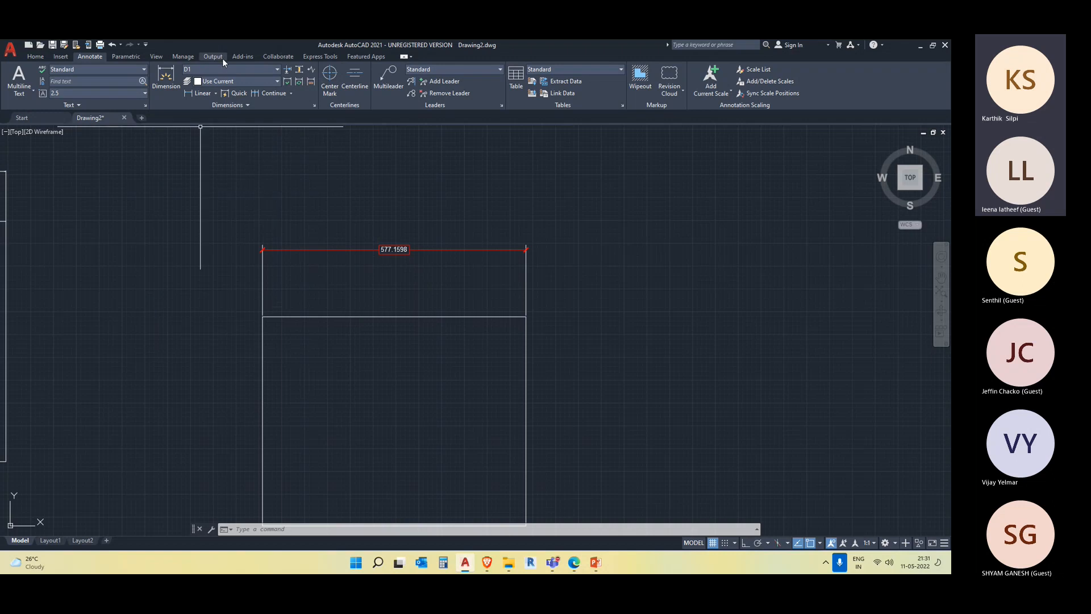
pyautogui.scroll(-6, 347, 259)
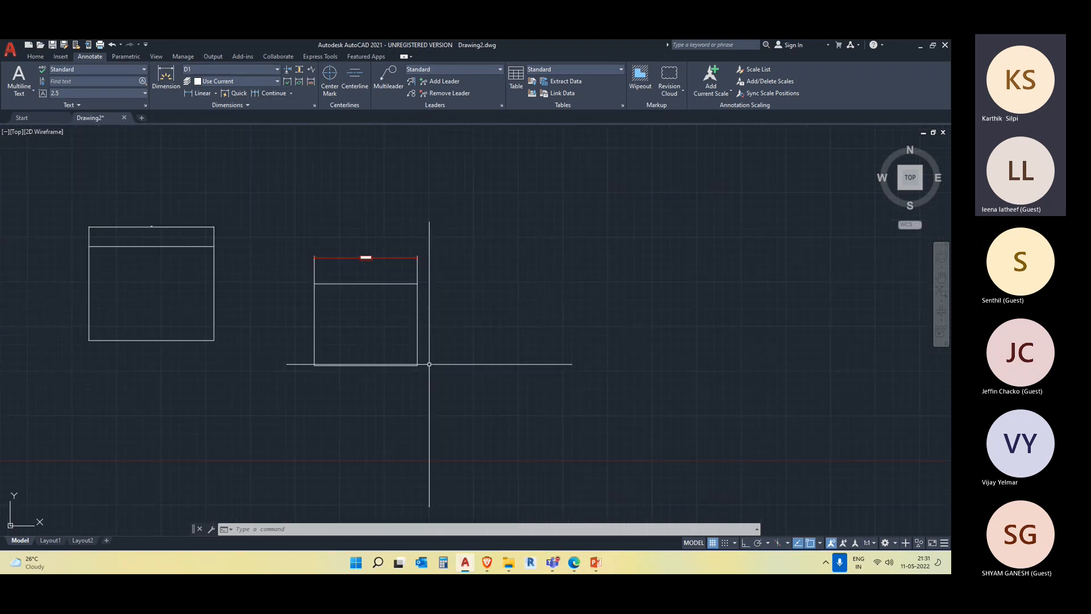
pyautogui.scroll(2, 500, 259)
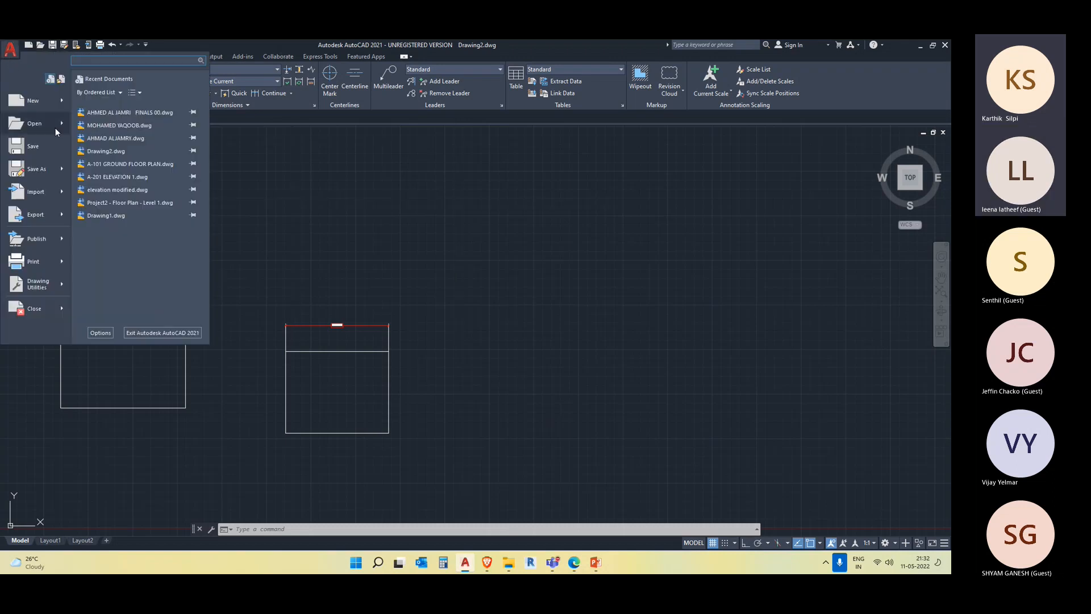
pyautogui.moveTo(63, 104)
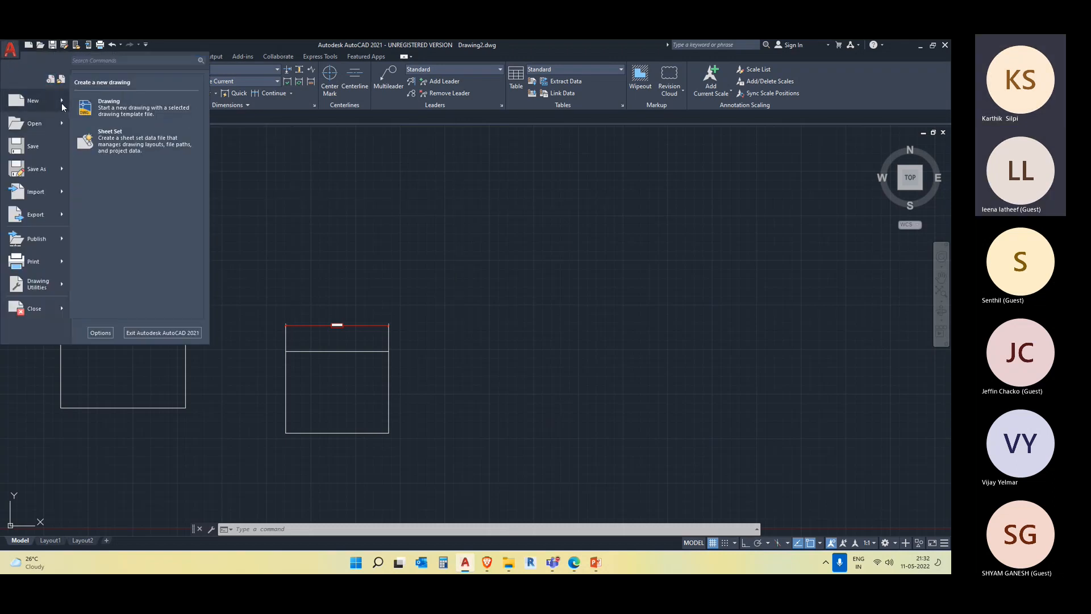
pyautogui.click(111, 107)
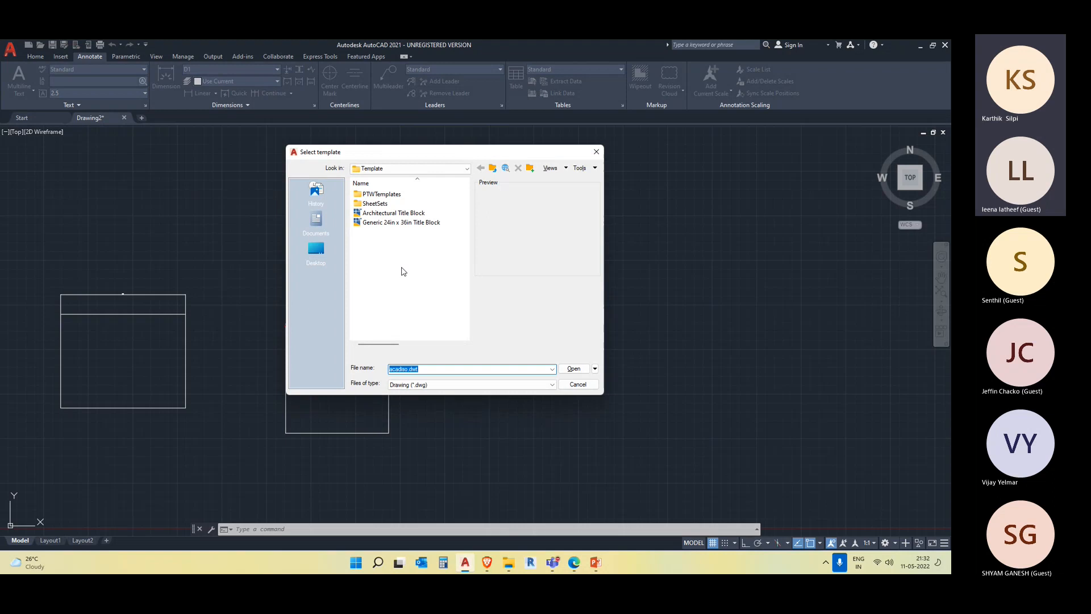
pyautogui.click(598, 150)
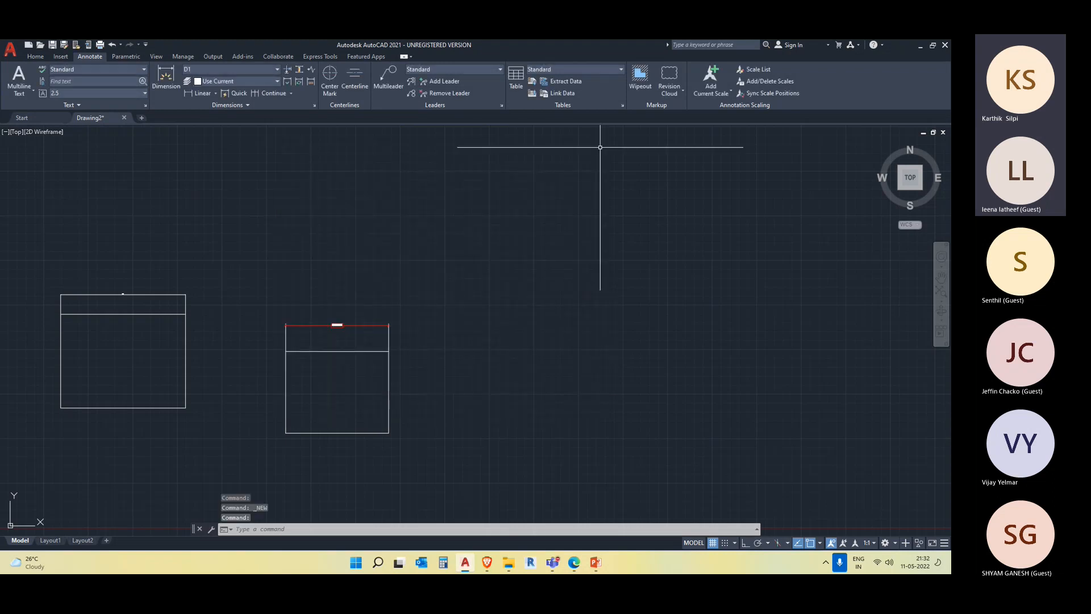
# Select the right-hand rectangle's dimension to examine it, clear the selection and review both rectangles
pyautogui.scroll(8, 334, 327)
pyautogui.click(437, 341)
pyautogui.click(362, 254)
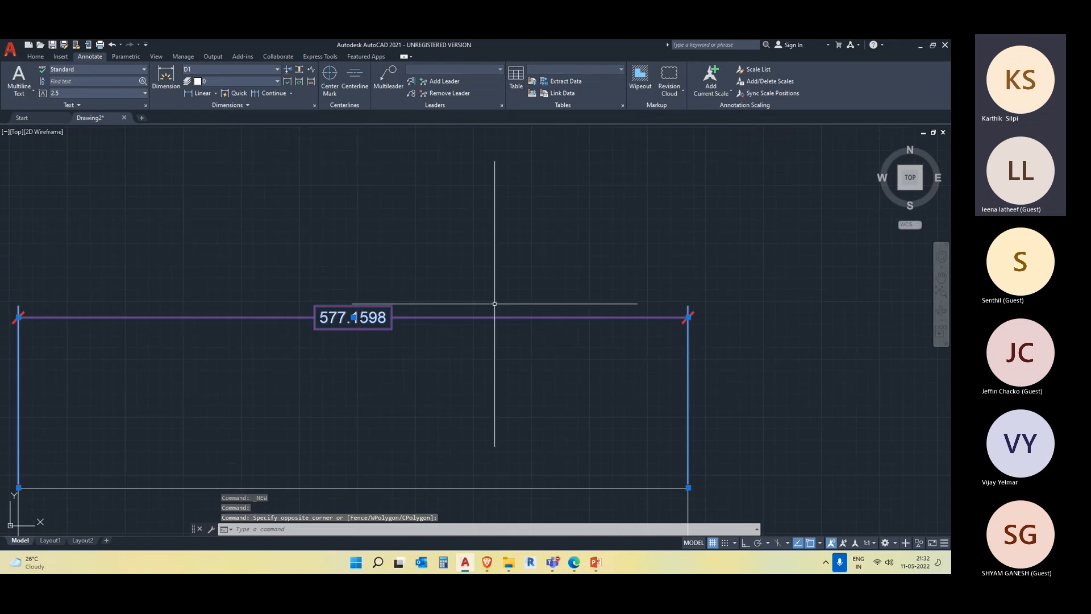
pyautogui.scroll(-4, 497, 310)
pyautogui.press('Escape')
pyautogui.scroll(-3, 434, 312)
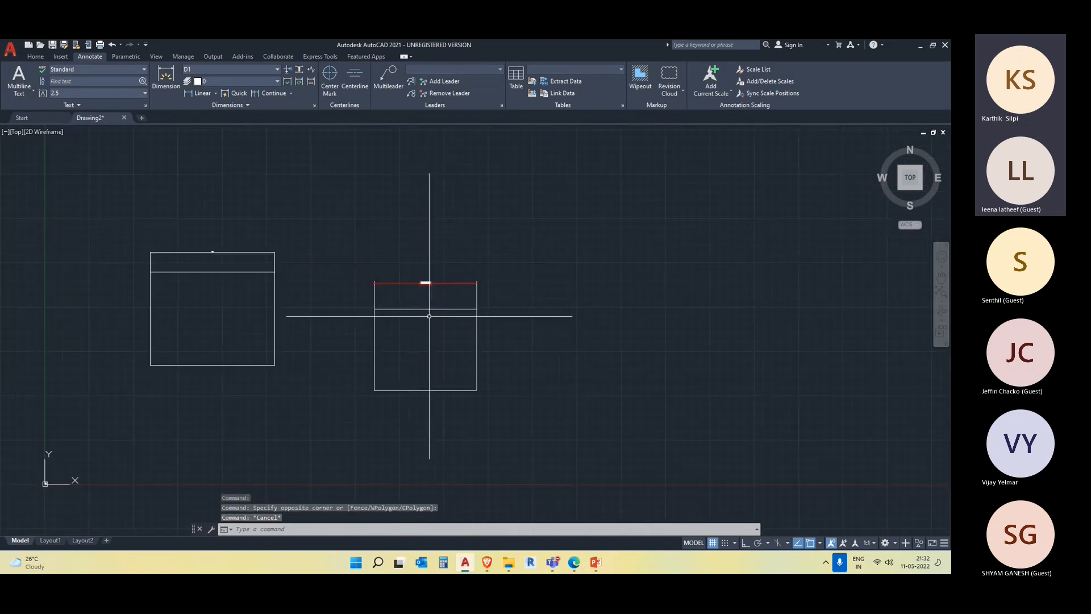
pyautogui.scroll(-3, 453, 322)
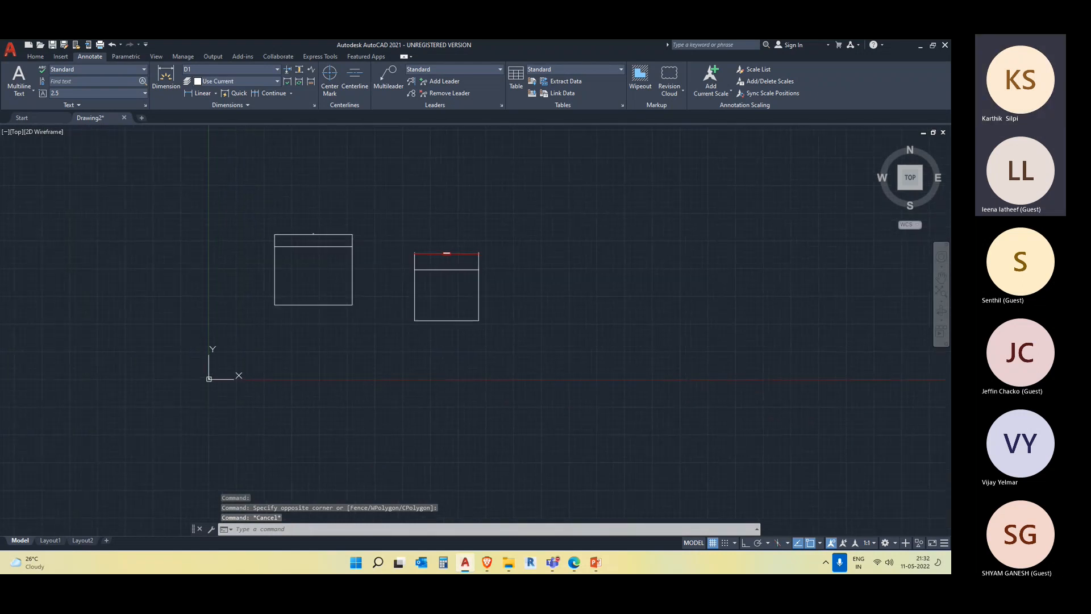
pyautogui.scroll(2, 256, 336)
pyautogui.moveTo(470, 298); pyautogui.dragTo(387, 312, button='middle')
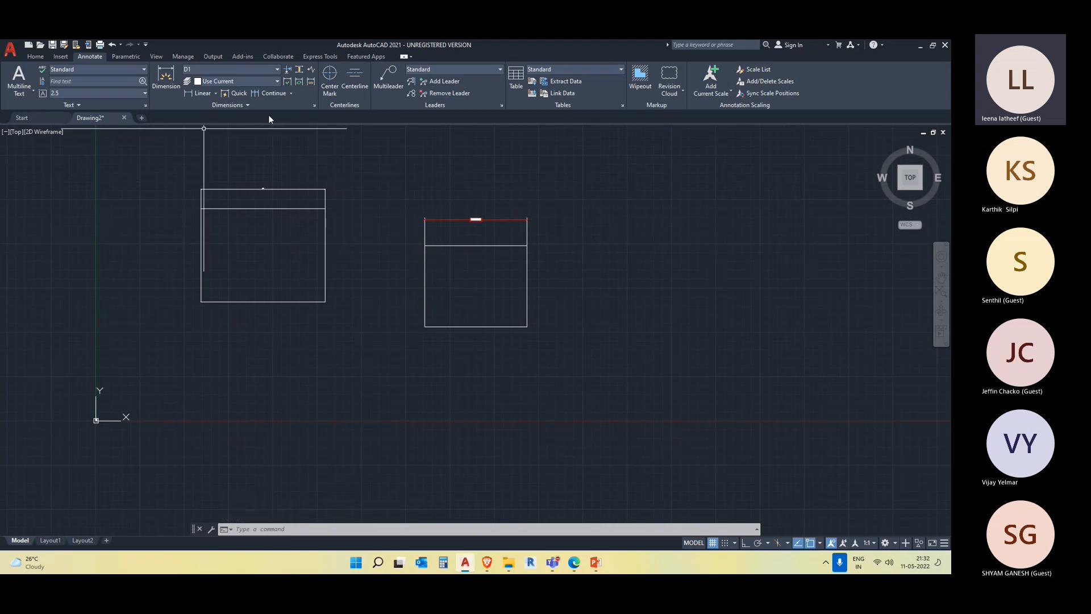
# Draw a circle with a radius of about 248 to the right of the second rectangle
pyautogui.click(35, 57)
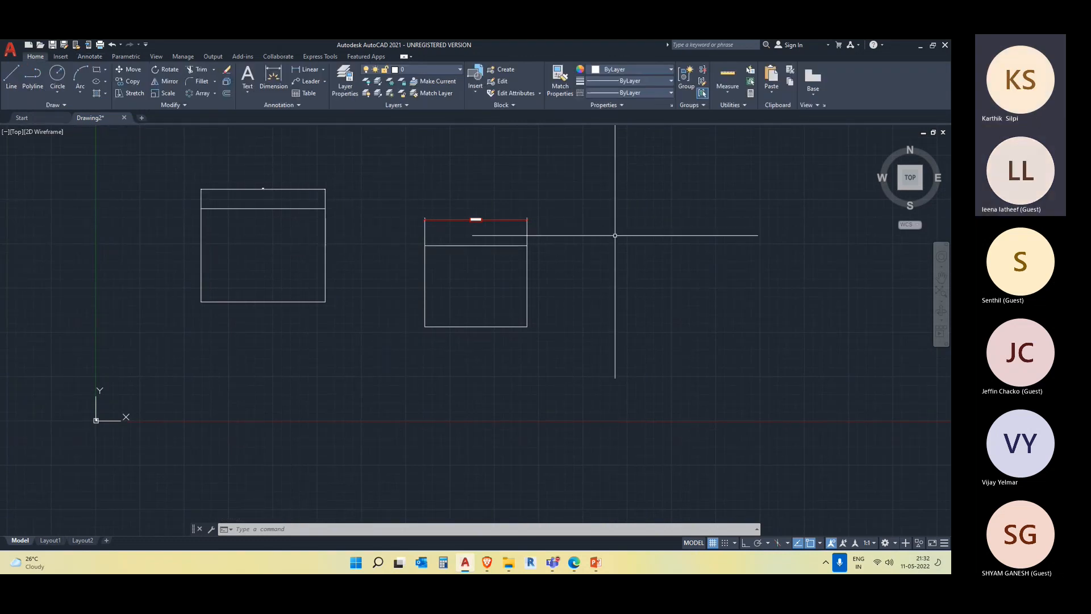
pyautogui.write('c')
pyautogui.press('Return')
pyautogui.click(634, 211)
pyautogui.click(670, 238)
pyautogui.press('Escape')
pyautogui.moveTo(683, 272); pyautogui.dragTo(553, 281, button='middle')
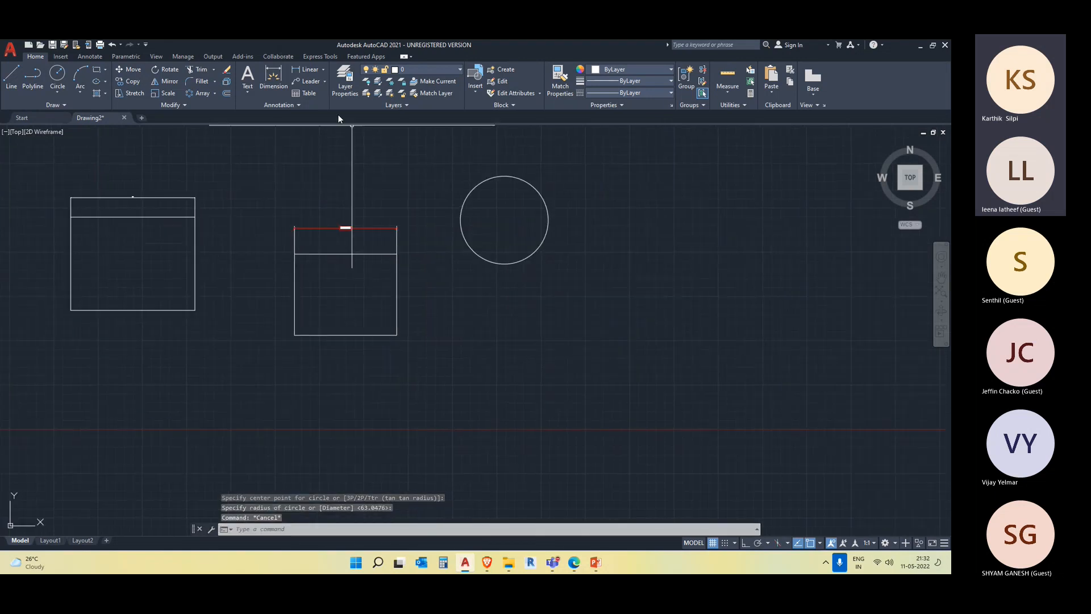
# Dimension the circle horizontally from its centre to its right quadrant, placing the dimension line just below the centre
pyautogui.click(272, 87)
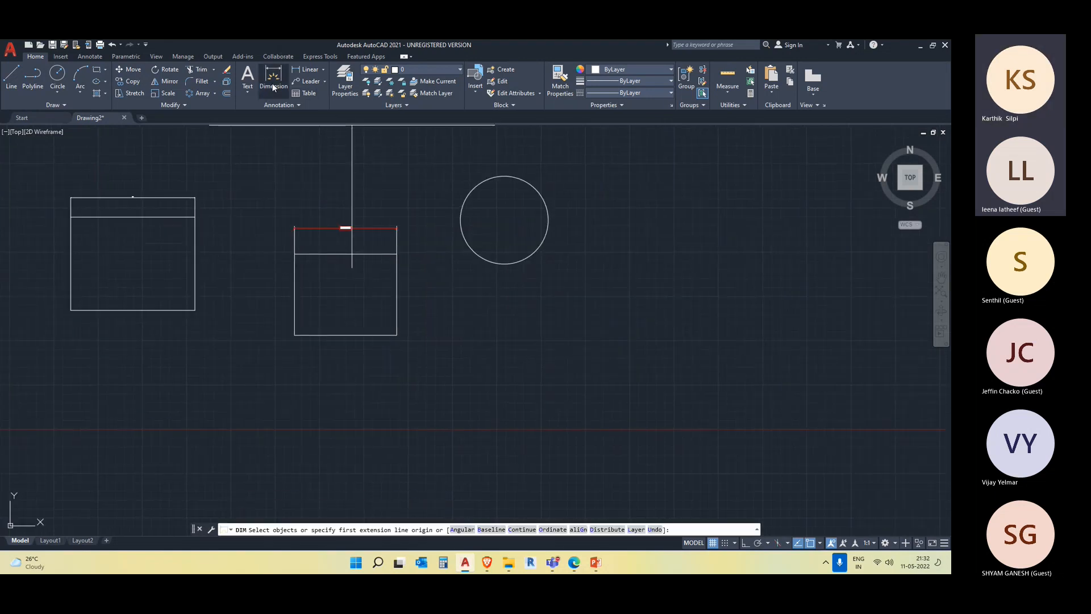
pyautogui.click(504, 219)
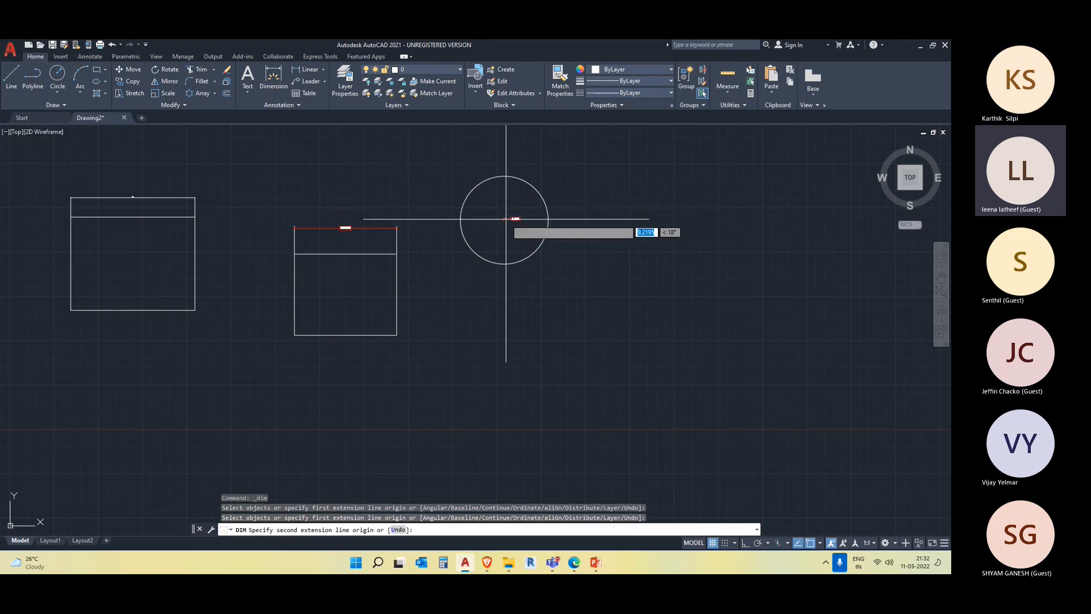
pyautogui.click(549, 219)
pyautogui.scroll(8, 540, 213)
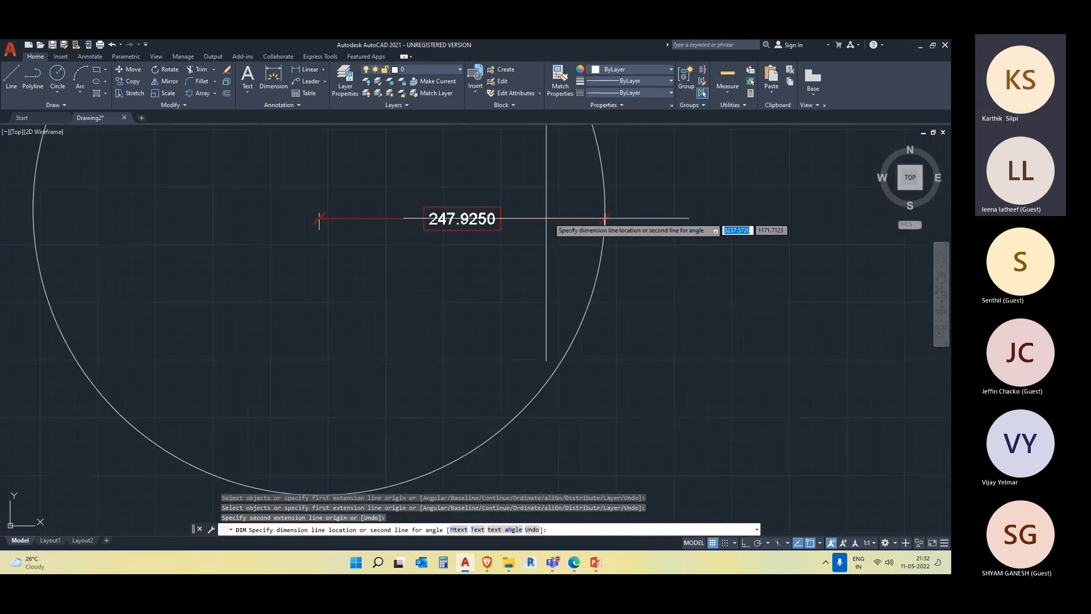
pyautogui.click(564, 262)
pyautogui.scroll(-4, 287, 236)
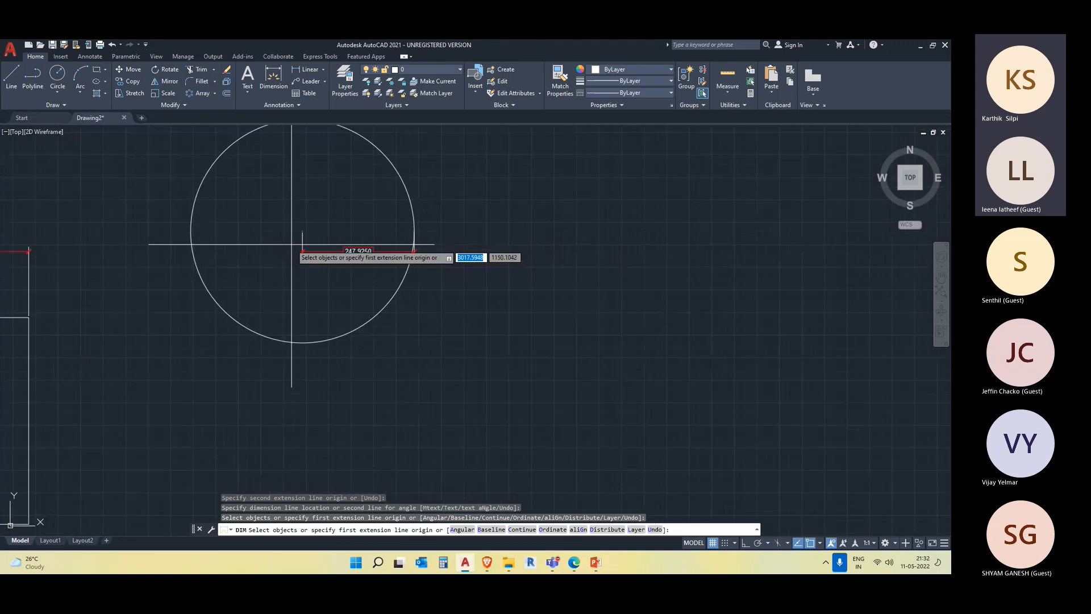
pyautogui.click(88, 56)
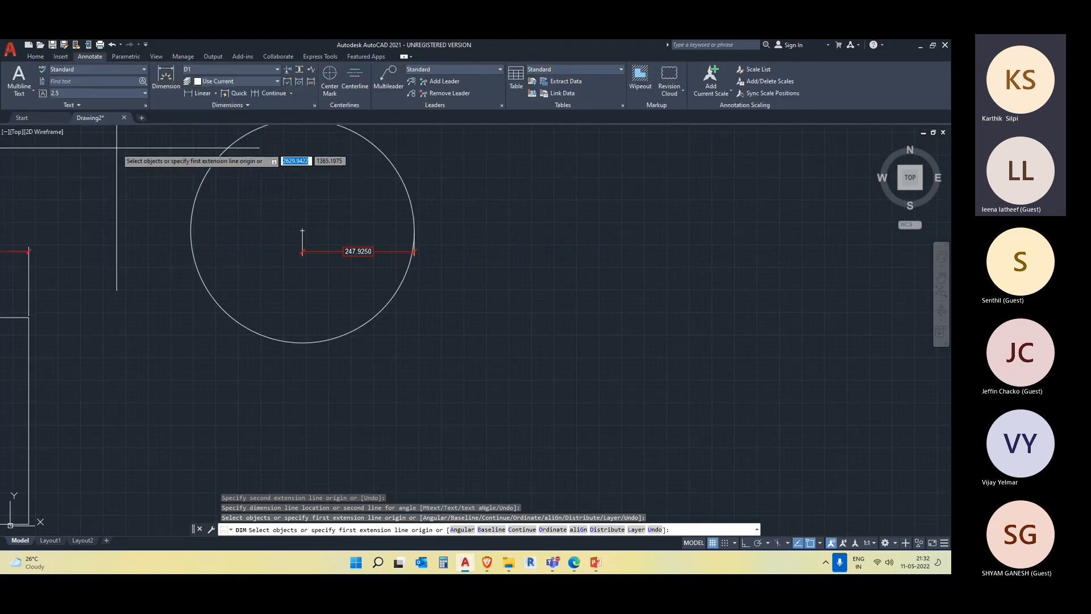
pyautogui.press('Escape')
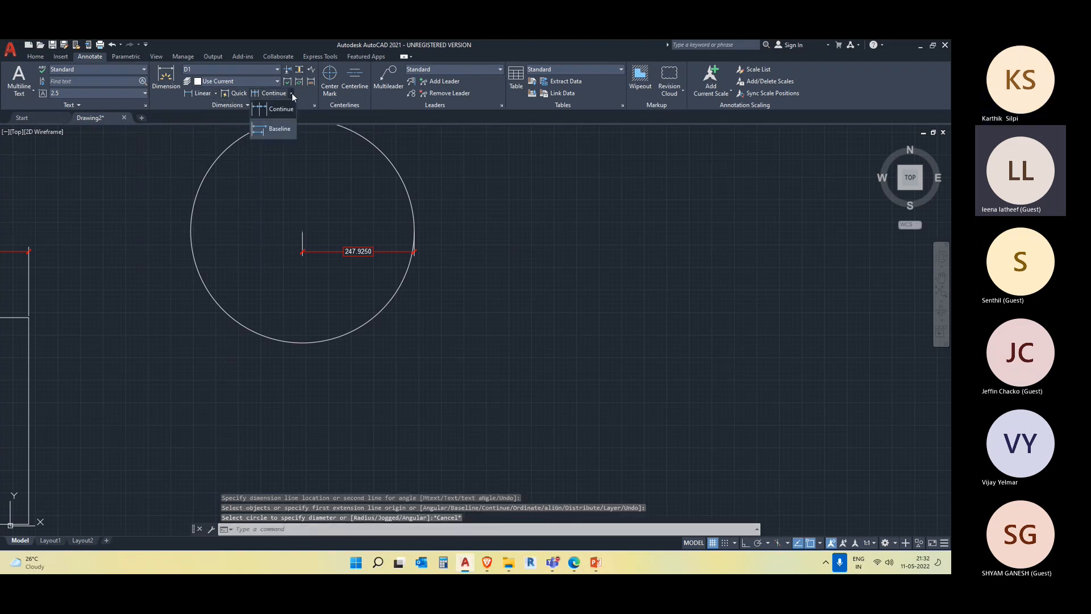
# Place a multileader with its arrowhead on the circle's upper-right edge and its landing outside the circle
pyautogui.click(165, 79)
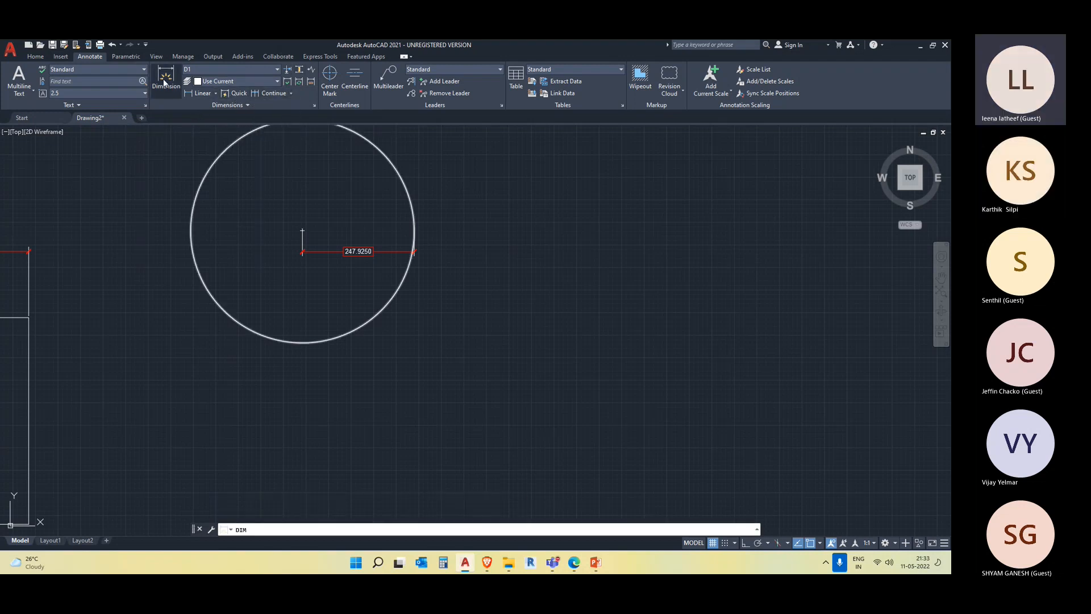
pyautogui.moveTo(441, 194); pyautogui.dragTo(519, 231, button='middle')
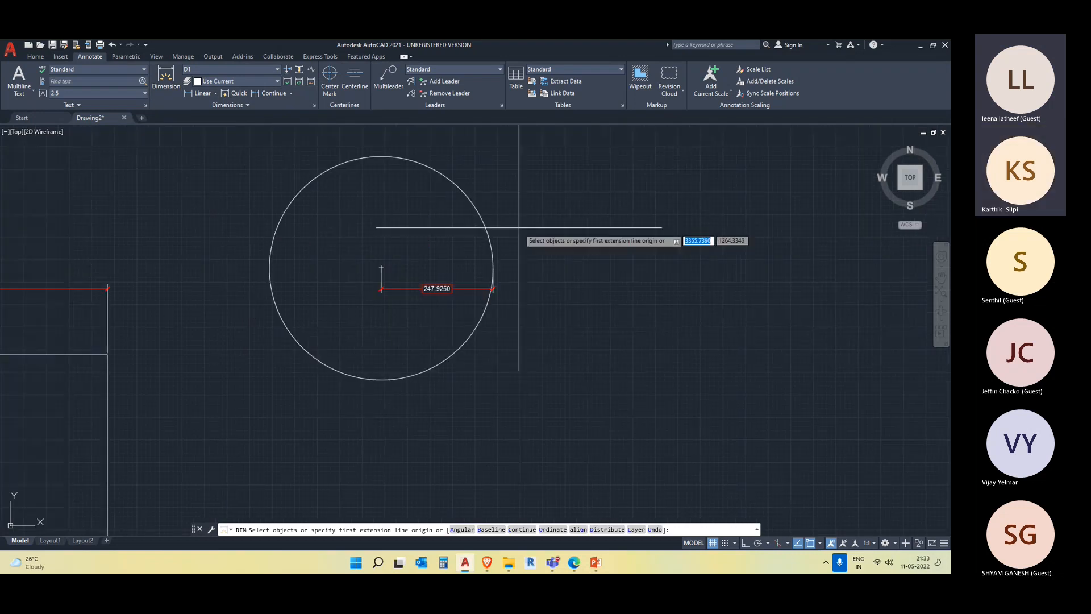
pyautogui.click(400, 87)
pyautogui.click(487, 231)
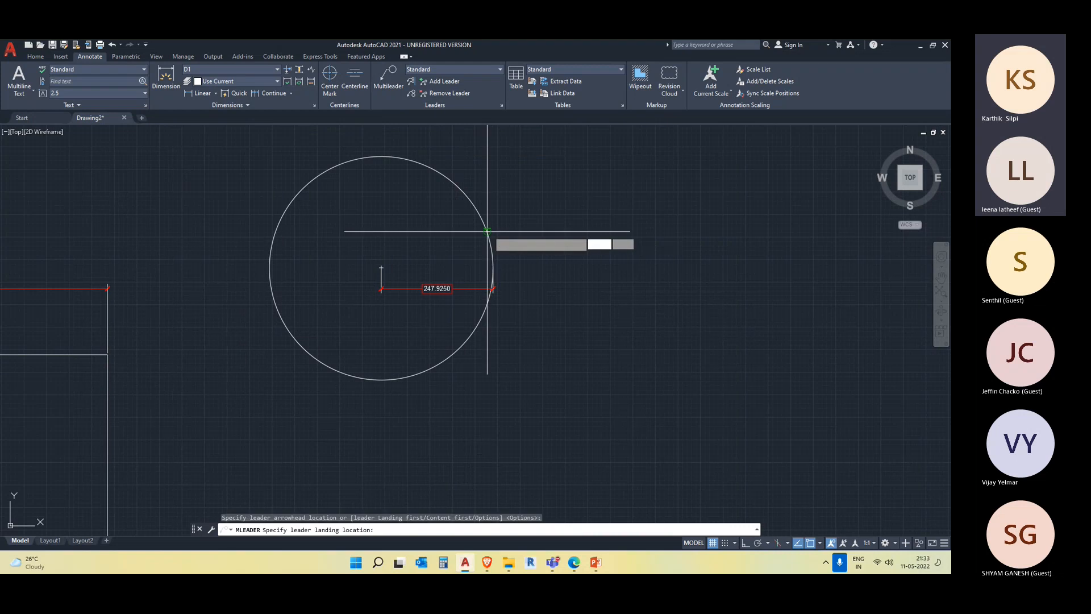
pyautogui.click(543, 201)
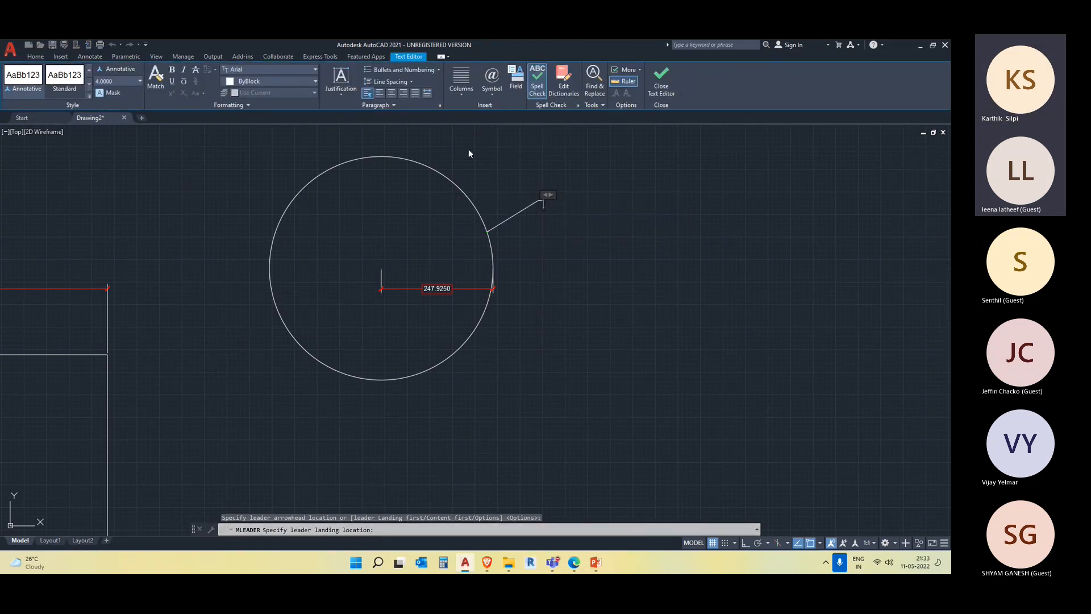
# Enter Radius as the leader's text and save the text changes
pyautogui.scroll(6, 500, 233)
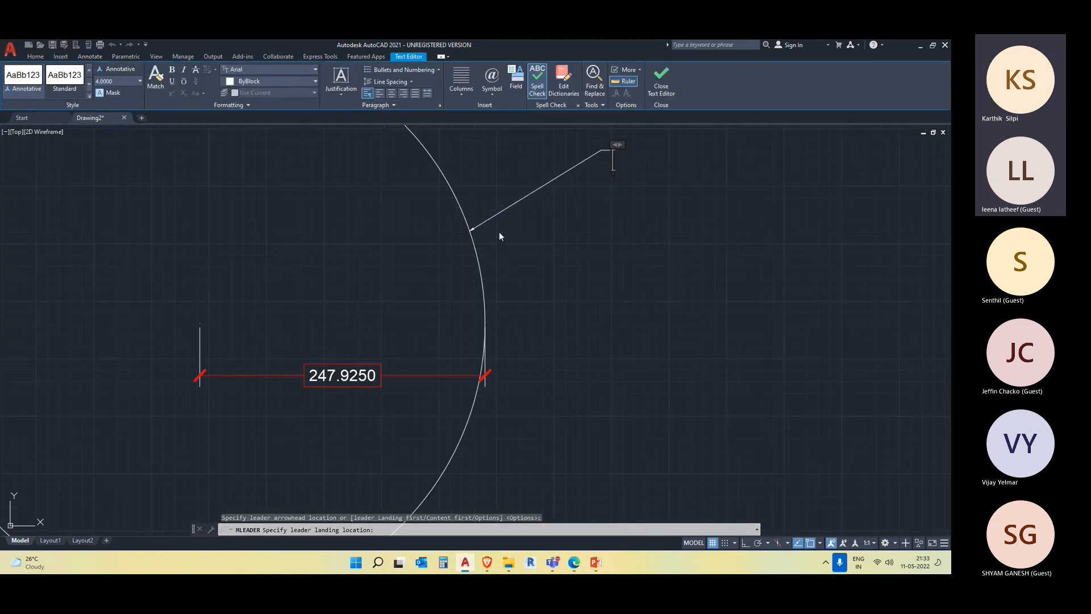
pyautogui.scroll(-7, 590, 236)
pyautogui.scroll(4, 613, 223)
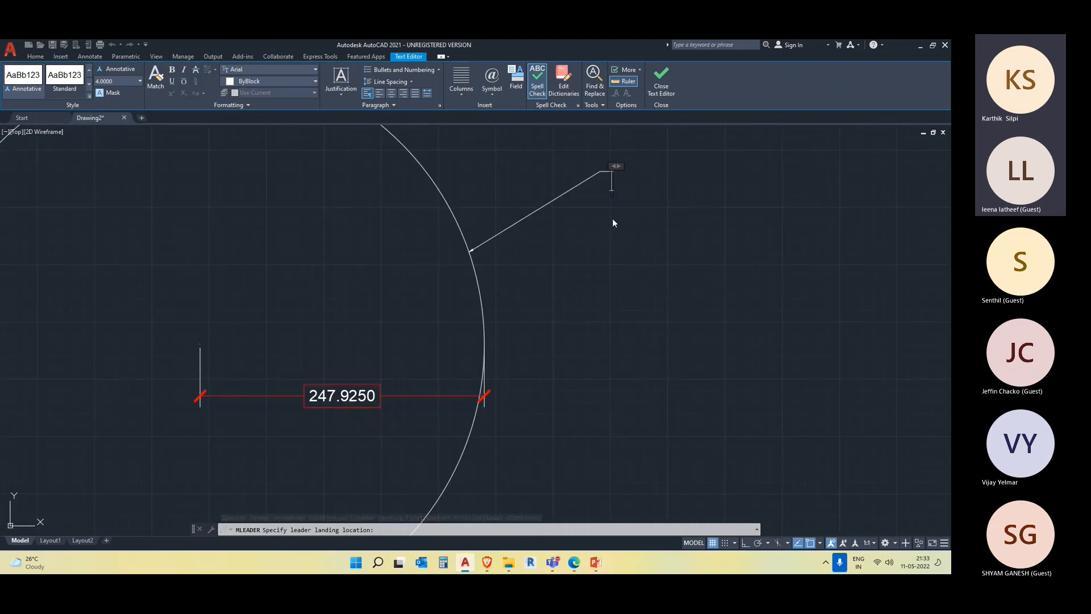
pyautogui.write('Radius')
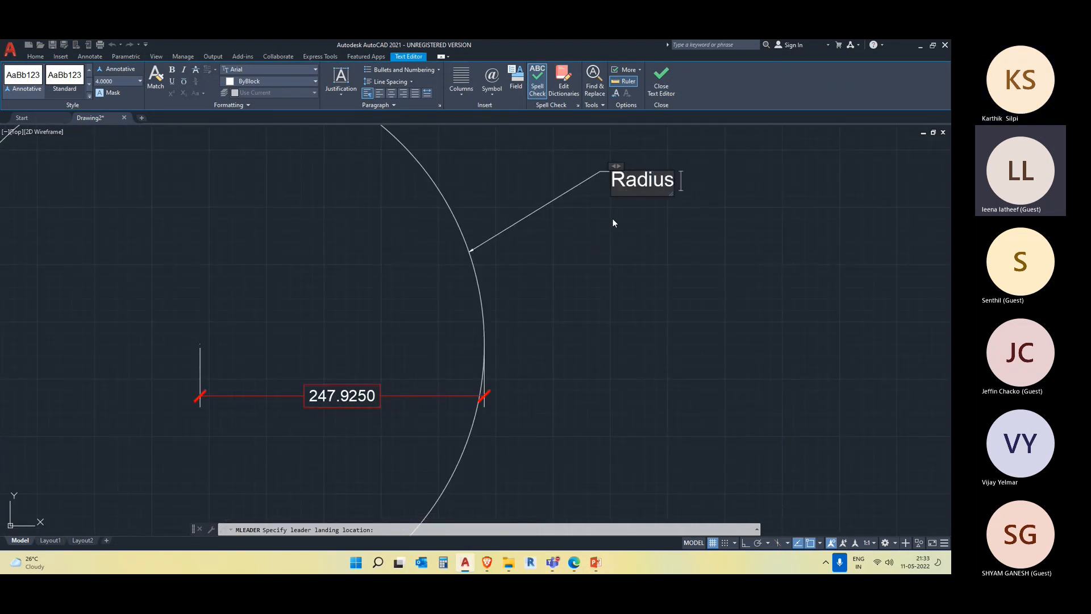
pyautogui.press('Escape')
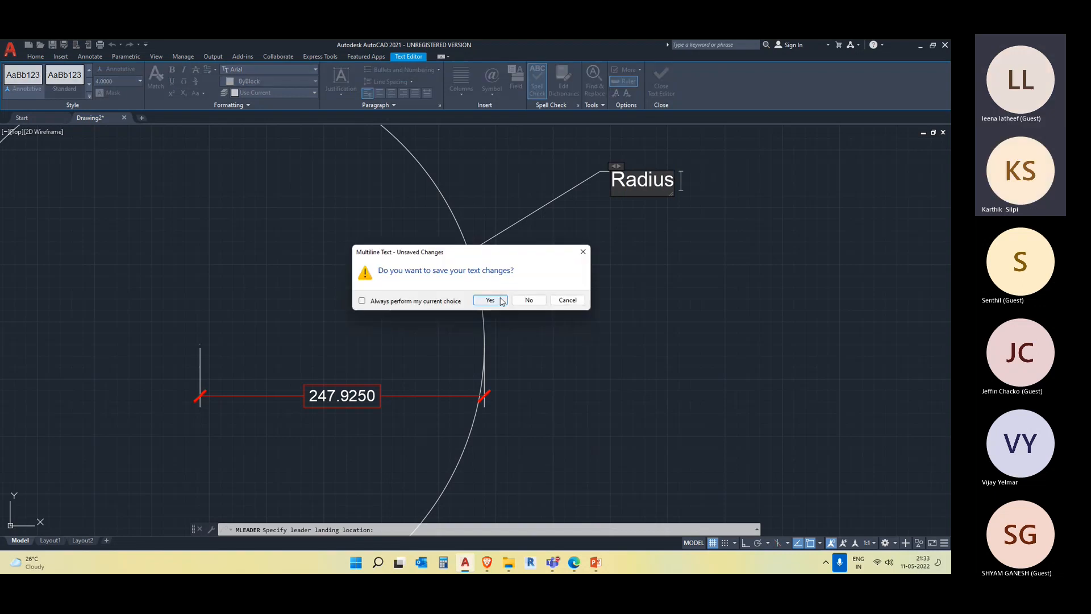
pyautogui.click(490, 299)
# Open the Properties palette and inspect the circle's geometry values, including its radius
pyautogui.click(483, 273)
pyautogui.click(477, 279)
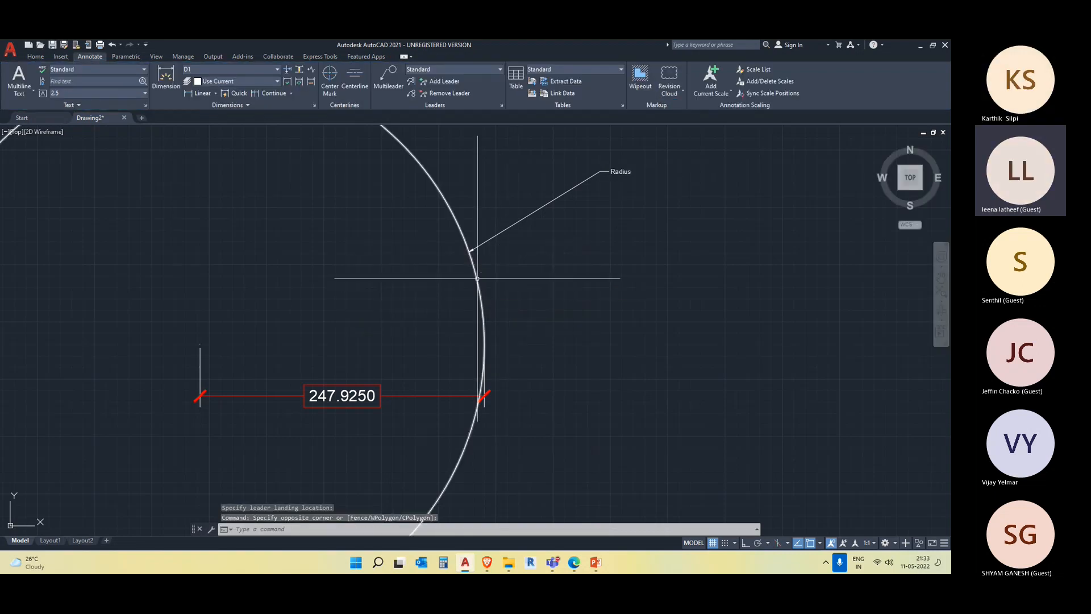
pyautogui.write('pr')
pyautogui.press('Return')
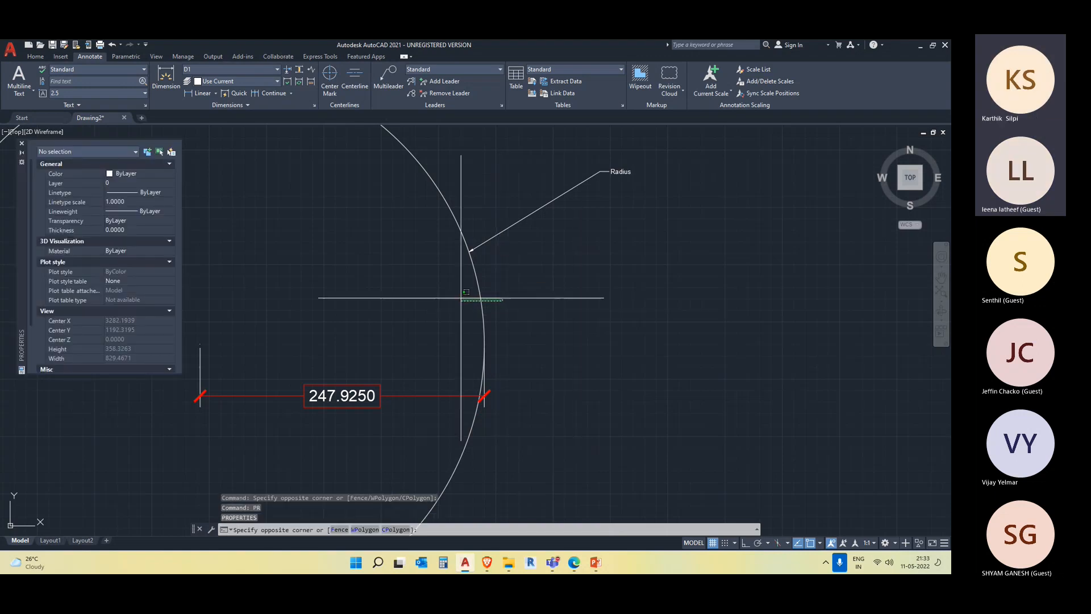
pyautogui.click(500, 297)
pyautogui.click(379, 301)
pyautogui.scroll(-1, 124, 346)
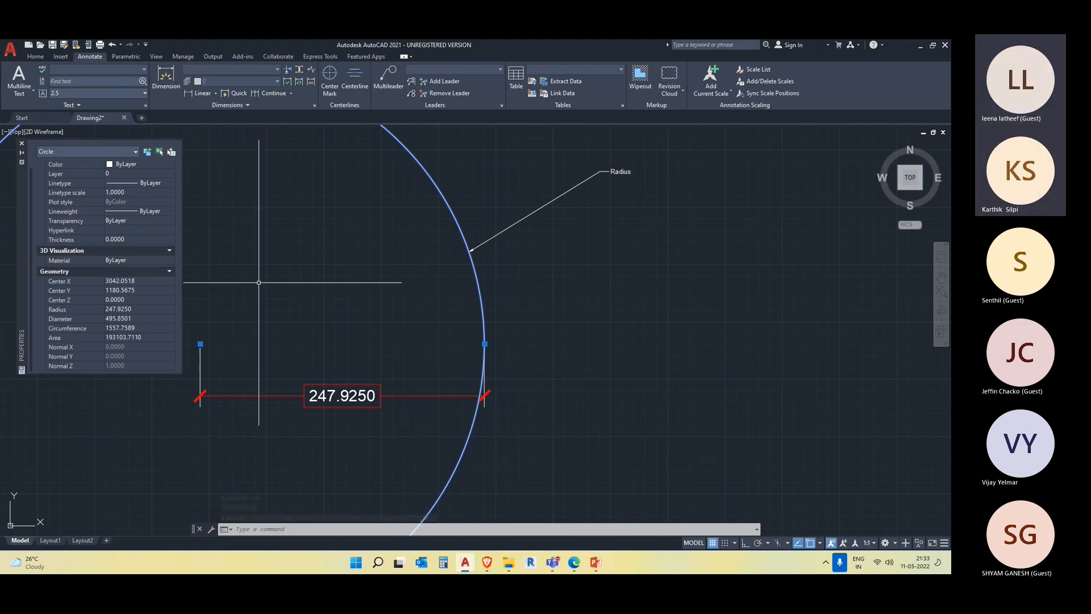
# Replace the multileader's Radius text with 247
pyautogui.scroll(5, 646, 182)
pyautogui.click(575, 142)
pyautogui.click(586, 146)
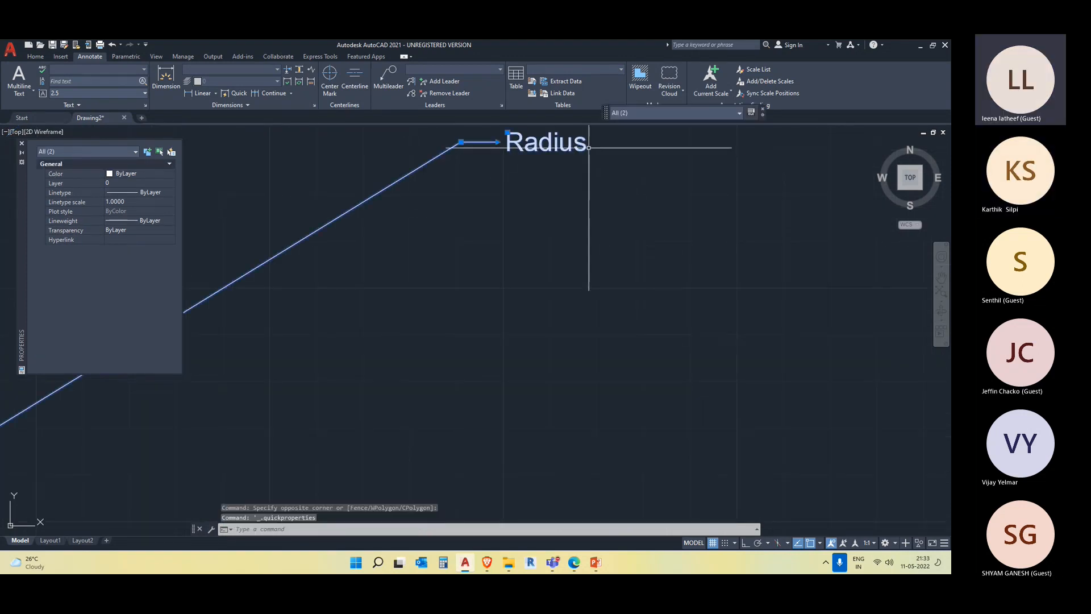
pyautogui.click(576, 145)
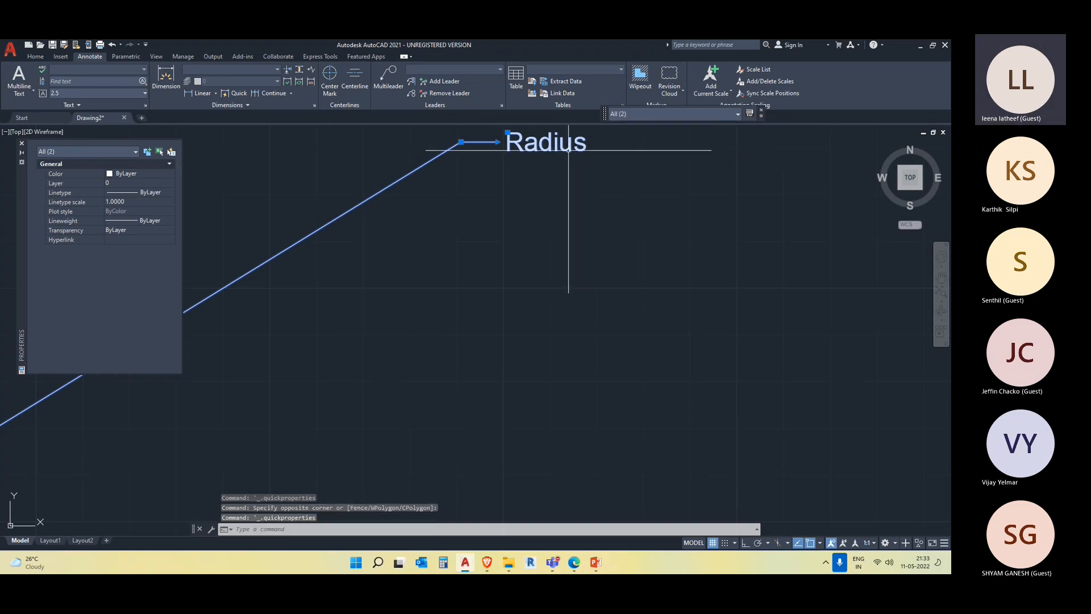
pyautogui.press('Escape')
pyautogui.click(573, 150)
pyautogui.doubleClick(574, 150)
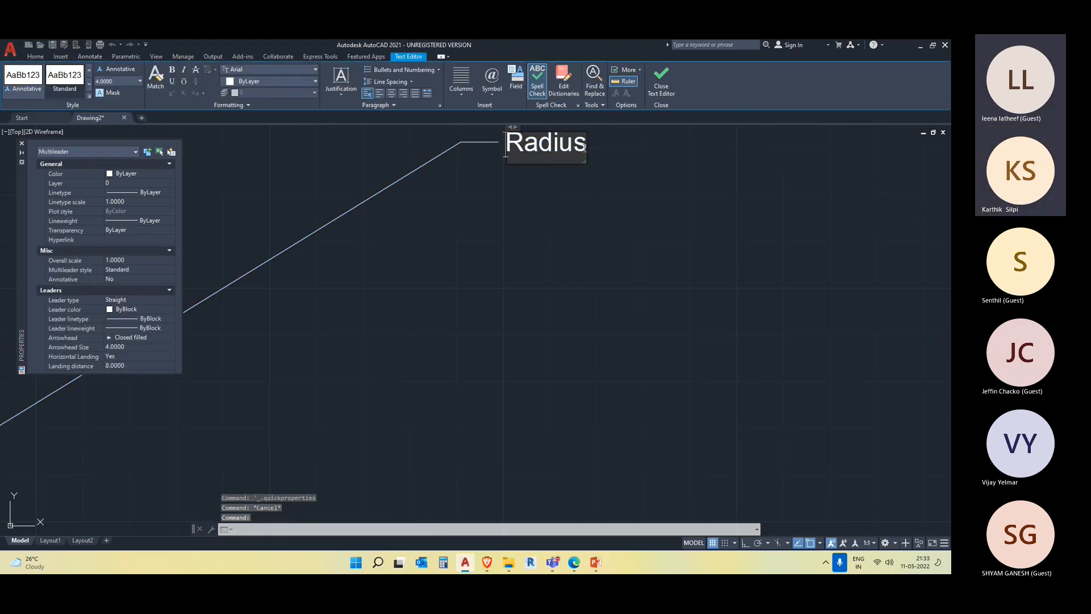
pyautogui.write('247')
pyautogui.moveTo(590, 149); pyautogui.dragTo(532, 147)
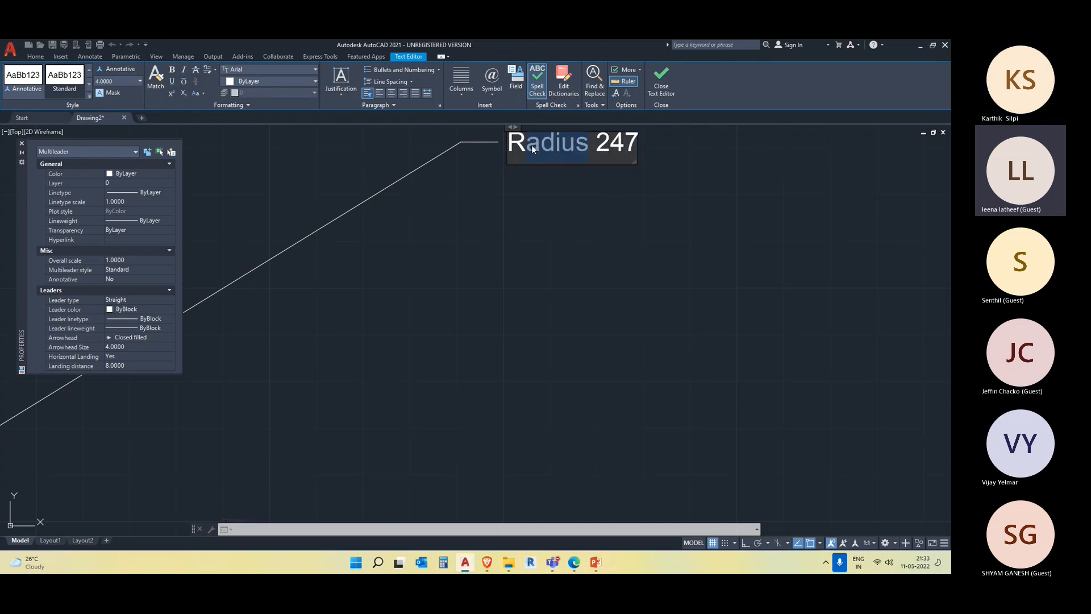
pyautogui.press('BackSpace')
pyautogui.click(586, 262)
# Review the multileader's properties and the dimensioned shapes, then close the Properties palette
pyautogui.scroll(-3, 585, 262)
pyautogui.scroll(-6, 586, 261)
pyautogui.scroll(4, 580, 263)
pyautogui.click(575, 268)
pyautogui.click(575, 201)
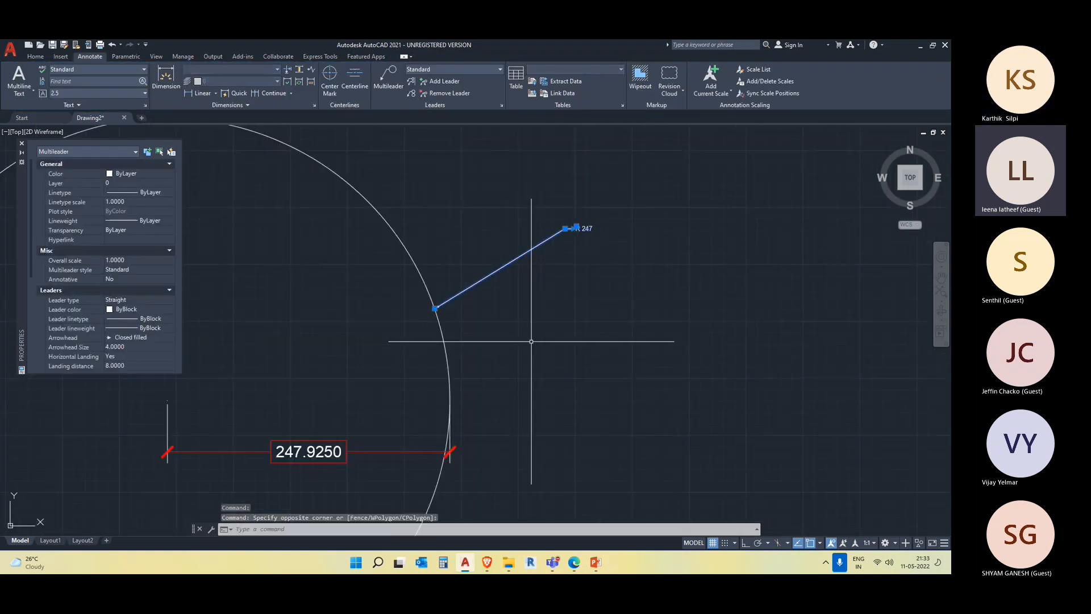
pyautogui.press('Escape')
pyautogui.scroll(-4, 574, 375)
pyautogui.scroll(2, 569, 347)
pyautogui.moveTo(557, 353); pyautogui.dragTo(665, 288, button='middle')
pyautogui.scroll(-4, 380, 325)
pyautogui.moveTo(393, 376); pyautogui.dragTo(566, 312, button='middle')
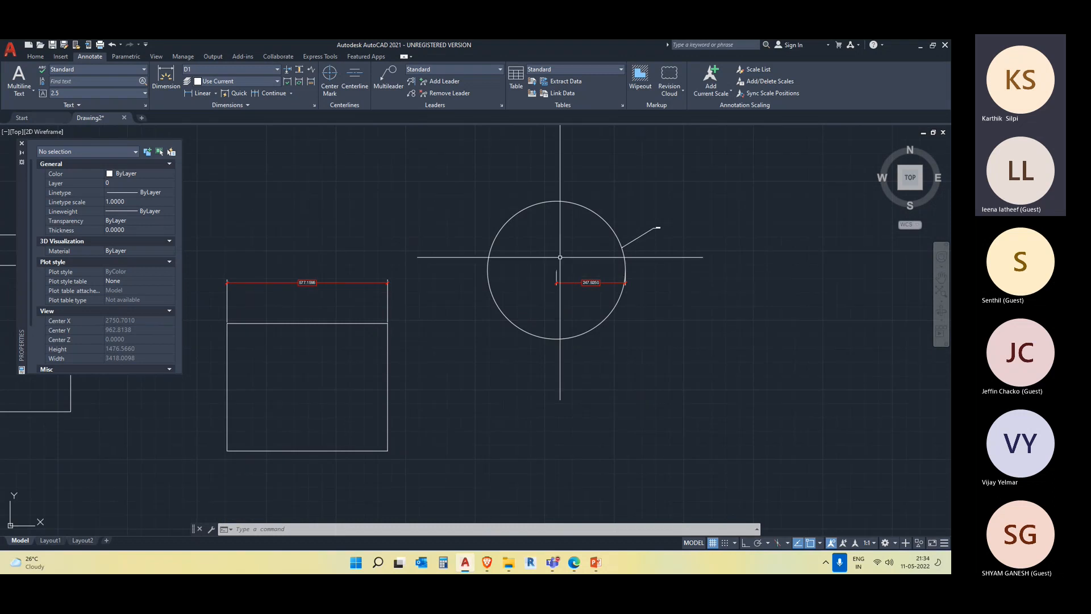
pyautogui.moveTo(429, 271); pyautogui.dragTo(584, 272, button='middle')
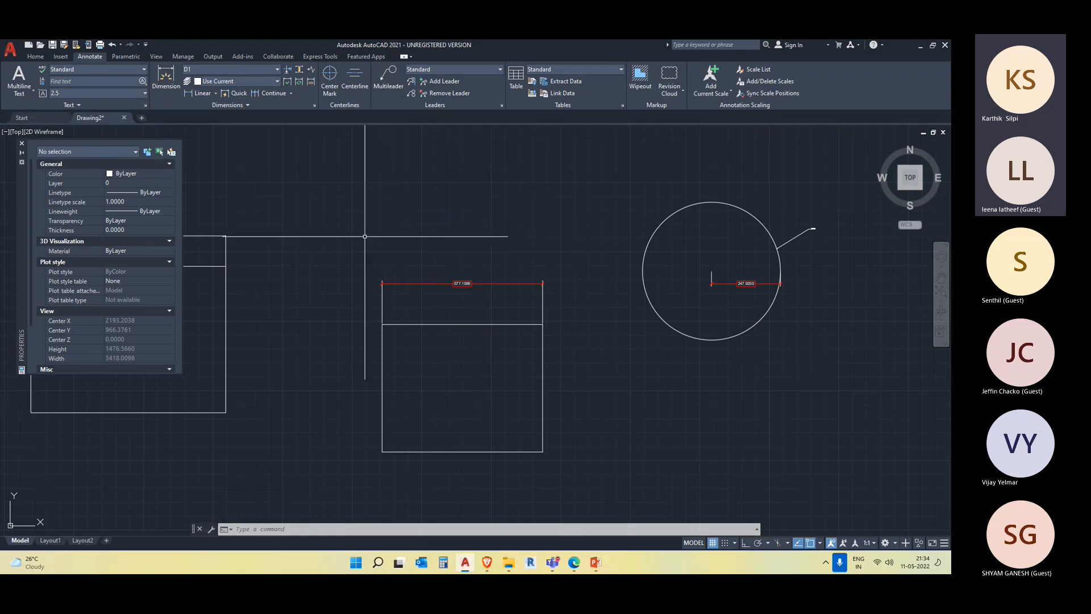
pyautogui.press('Escape')
pyautogui.press('Escape')
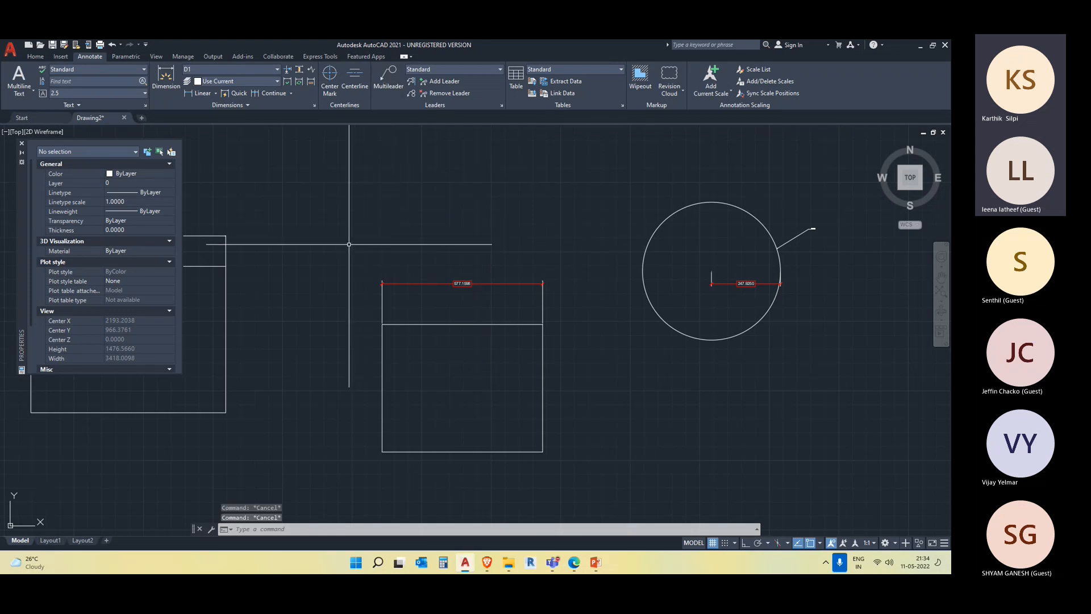
pyautogui.click(22, 143)
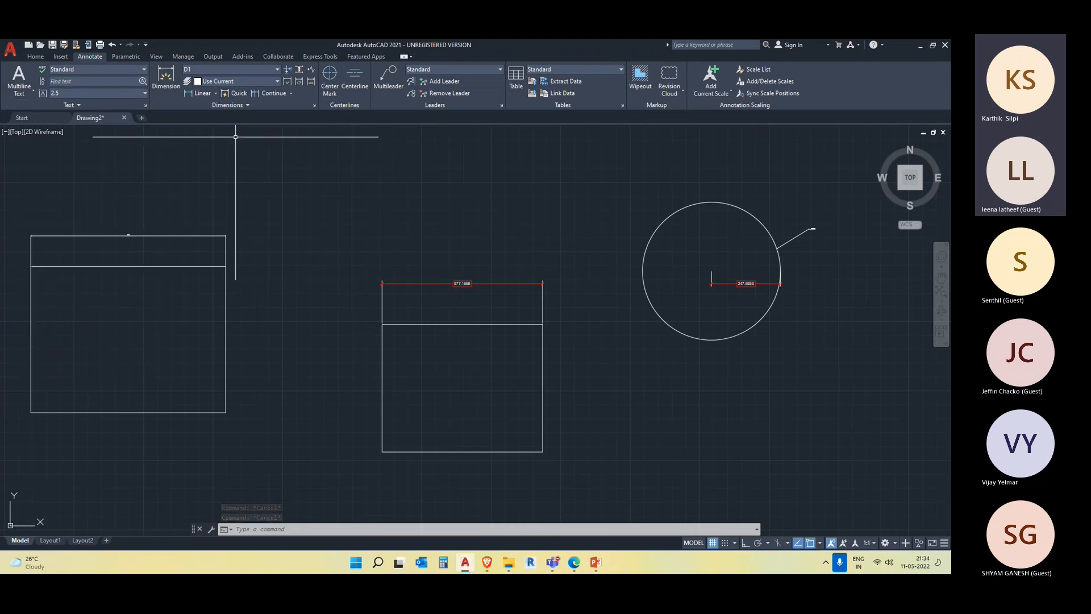
# Erase both rectangles, the circle, and all their dimensions and leader
pyautogui.scroll(-4, 284, 227)
pyautogui.click(532, 342)
pyautogui.click(188, 193)
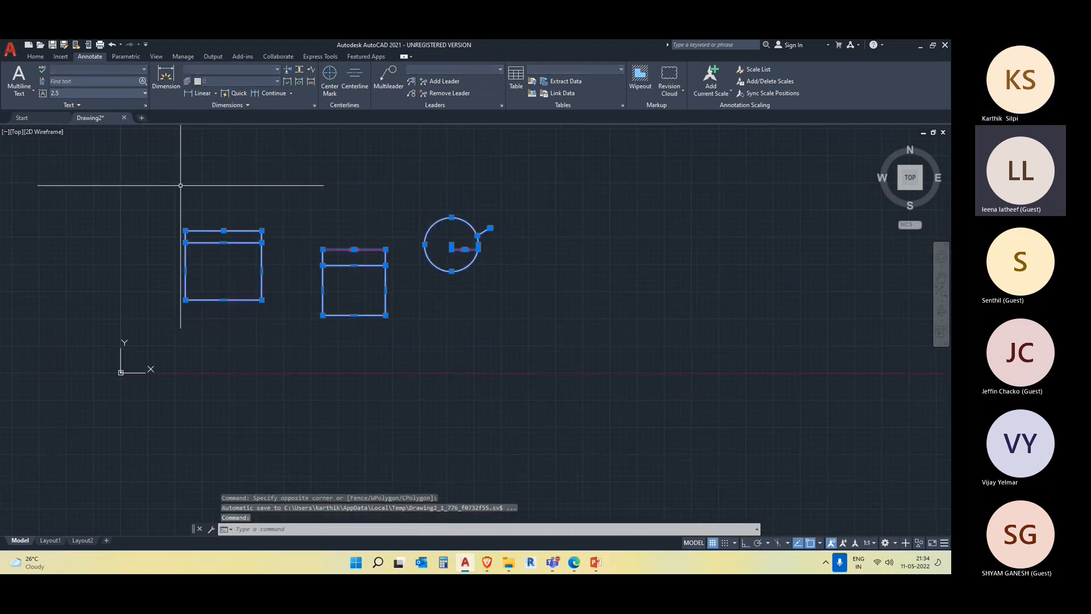
pyautogui.press('Delete')
# Draw a rectangle 50 wide and 30 high in the empty drawing
pyautogui.click(35, 55)
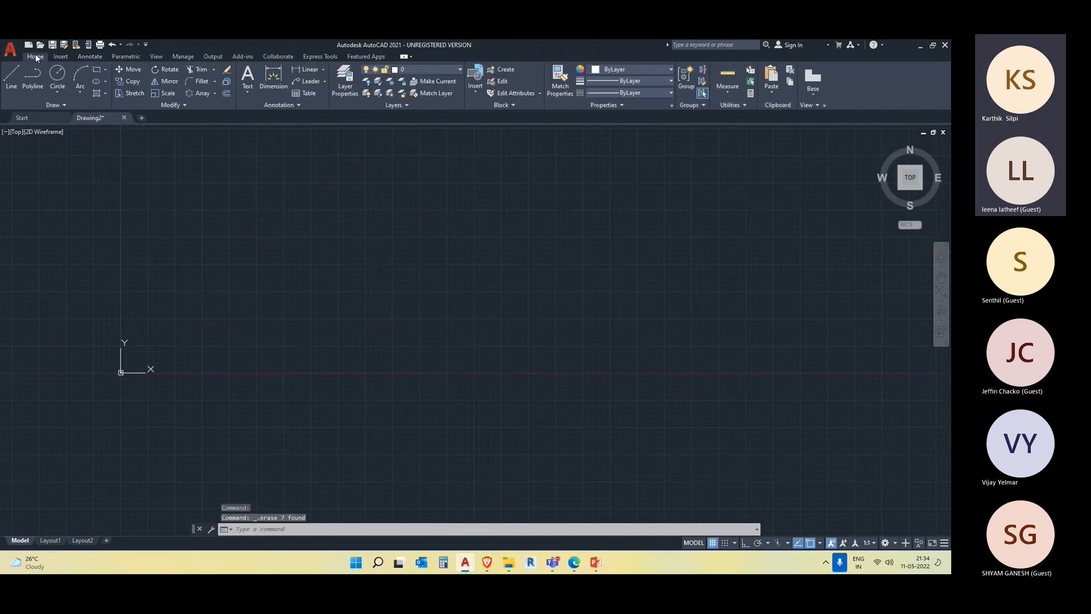
pyautogui.moveTo(486, 281); pyautogui.dragTo(408, 309, button='middle')
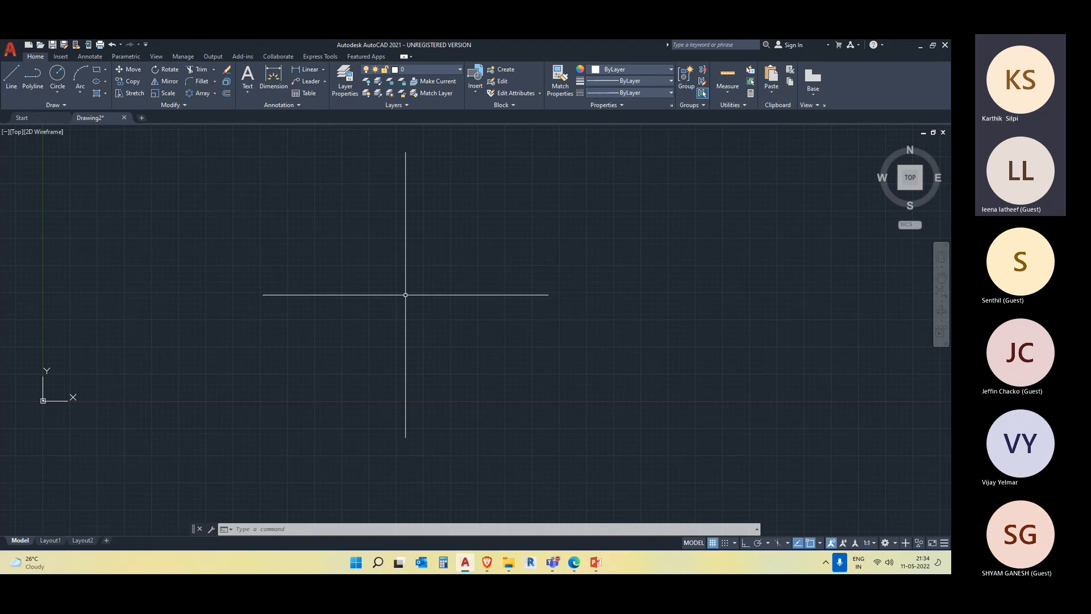
pyautogui.write('rec')
pyautogui.press('Return')
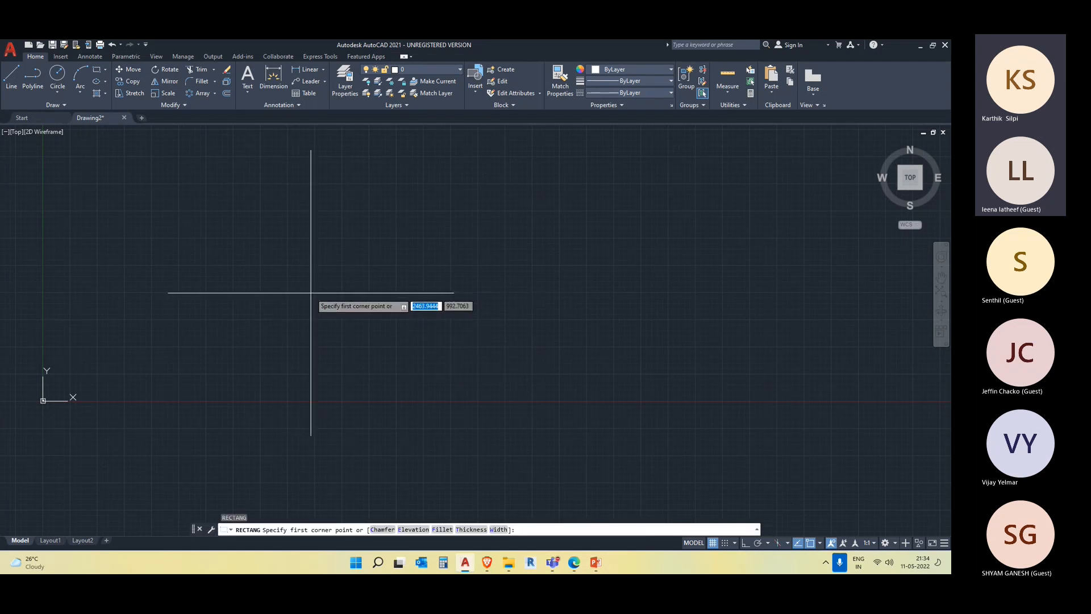
pyautogui.click(228, 312)
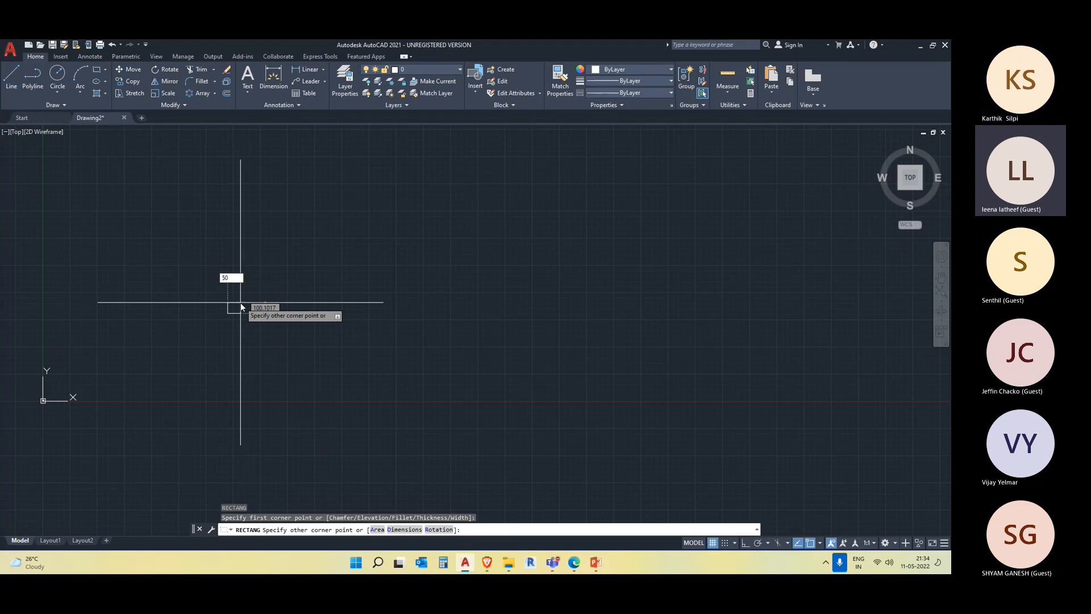
pyautogui.press('Tab')
pyautogui.write('30')
pyautogui.press('Return')
pyautogui.scroll(3, 240, 302)
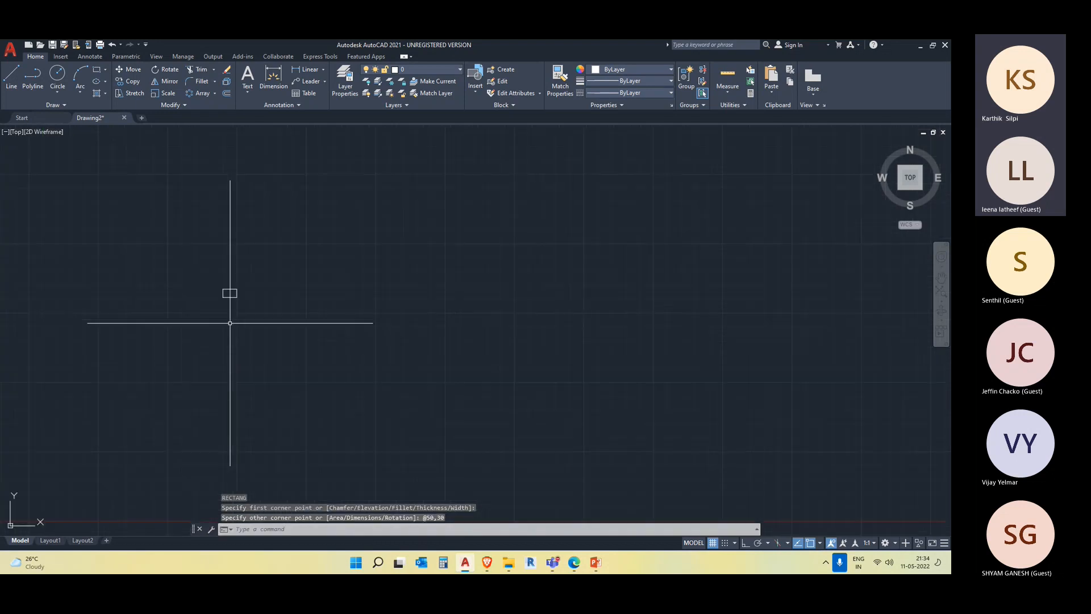
# Erase the 50 by 30 rectangle
pyautogui.click(253, 312)
pyautogui.click(209, 231)
pyautogui.press('Delete')
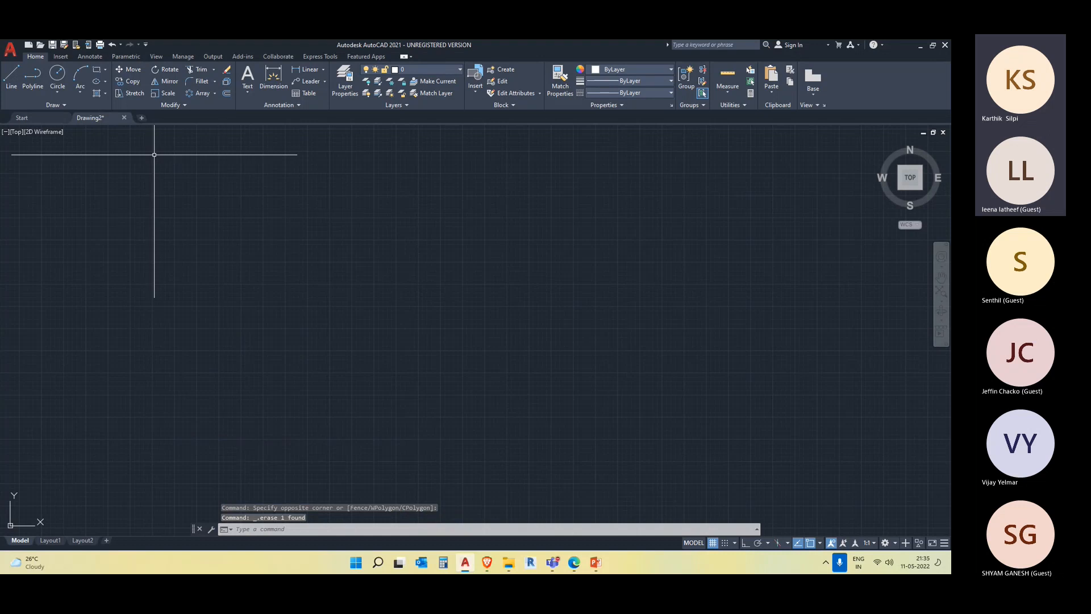
# Start a new drawing and set its length units to Architectural and its insertion scale to inches
pyautogui.click(142, 117)
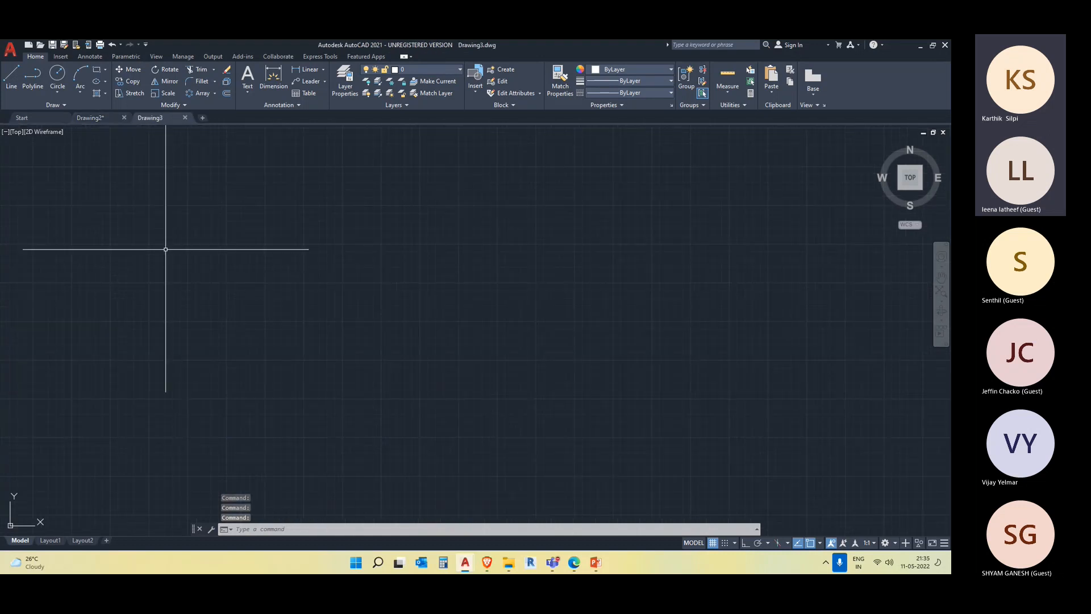
pyautogui.write('UN')
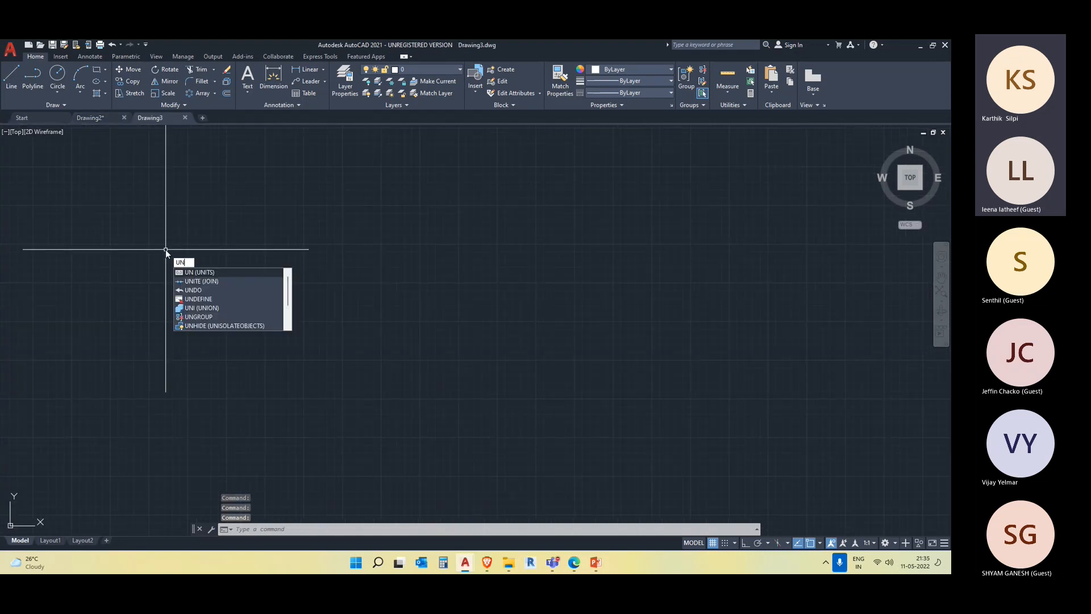
pyautogui.click(227, 273)
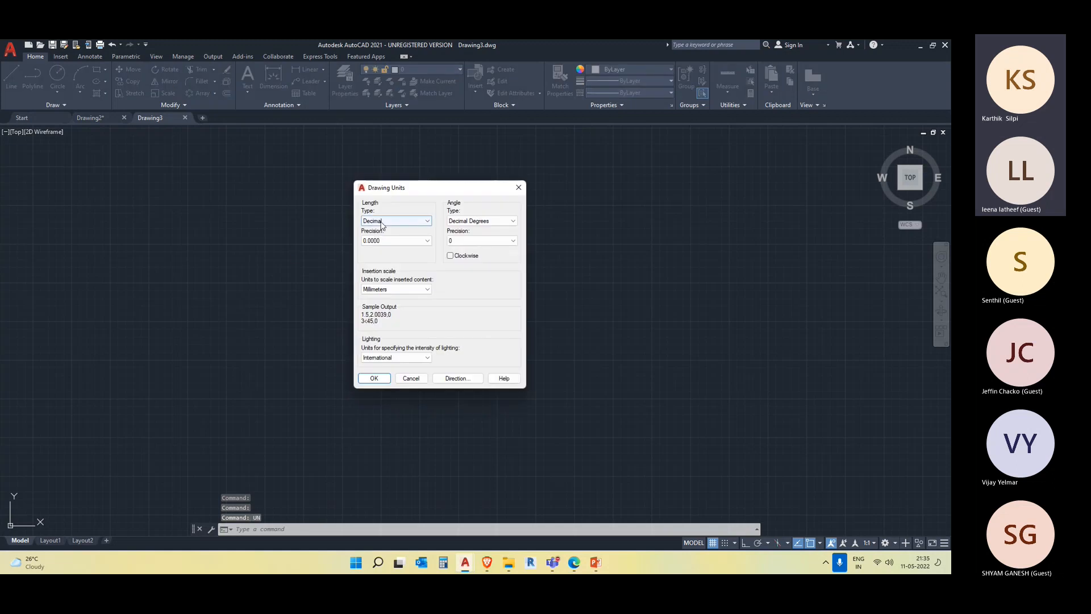
pyautogui.click(381, 224)
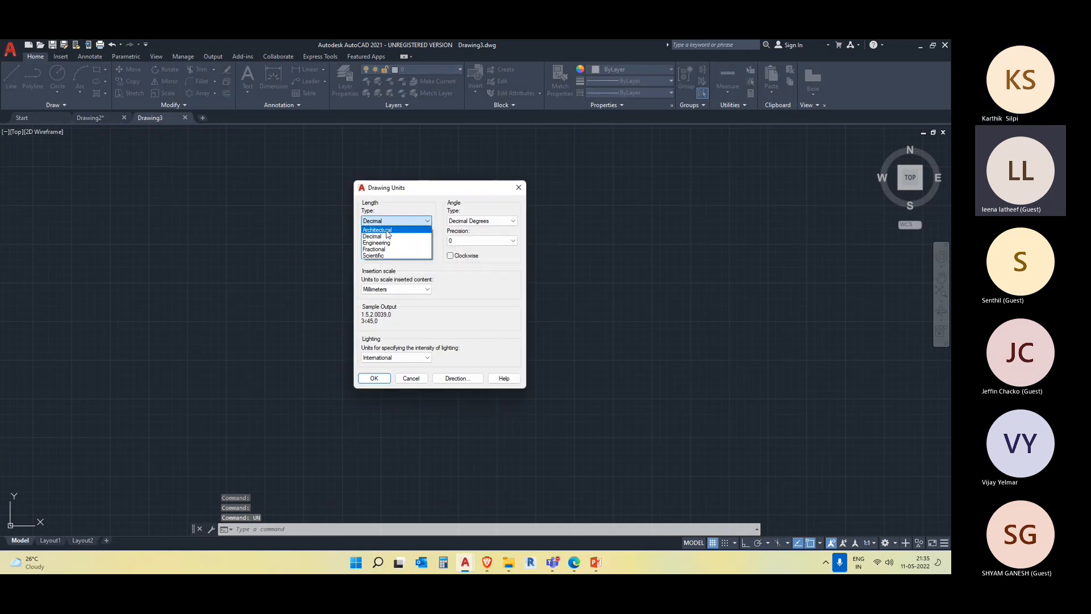
pyautogui.click(386, 231)
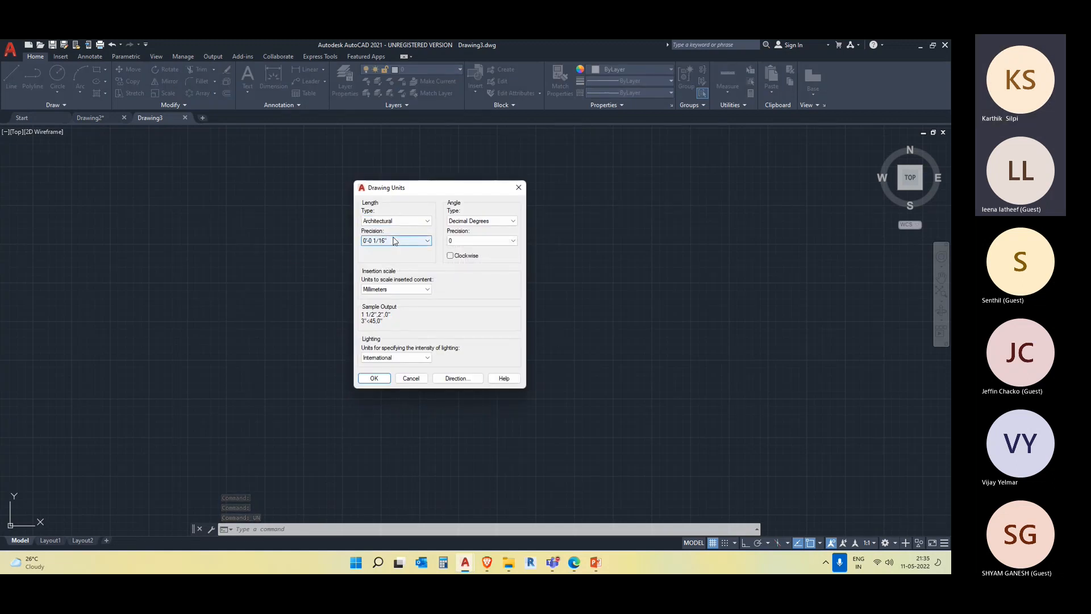
pyautogui.click(402, 290)
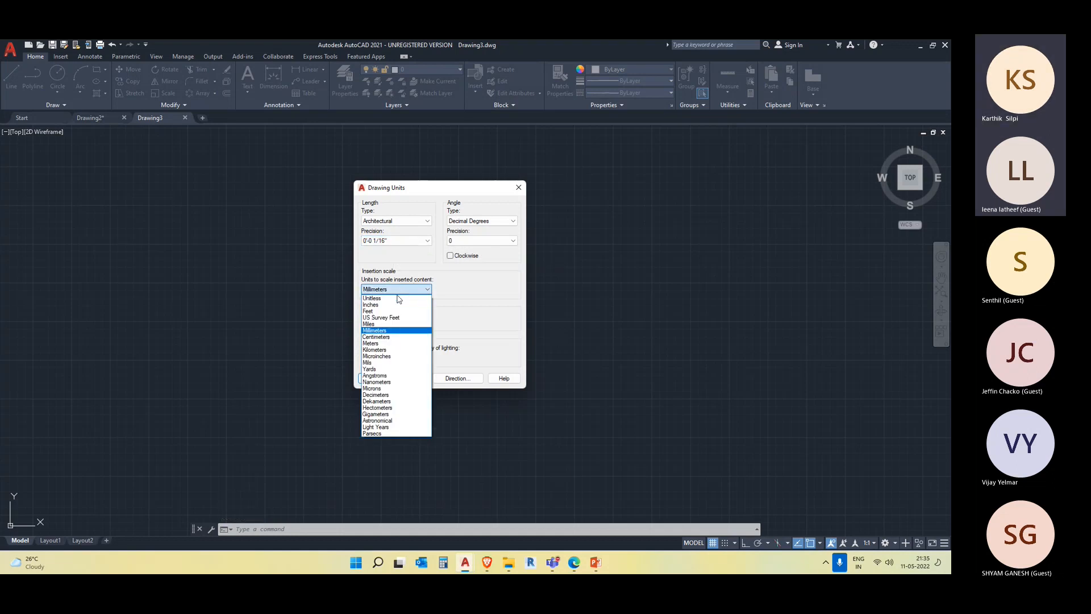
pyautogui.click(366, 295)
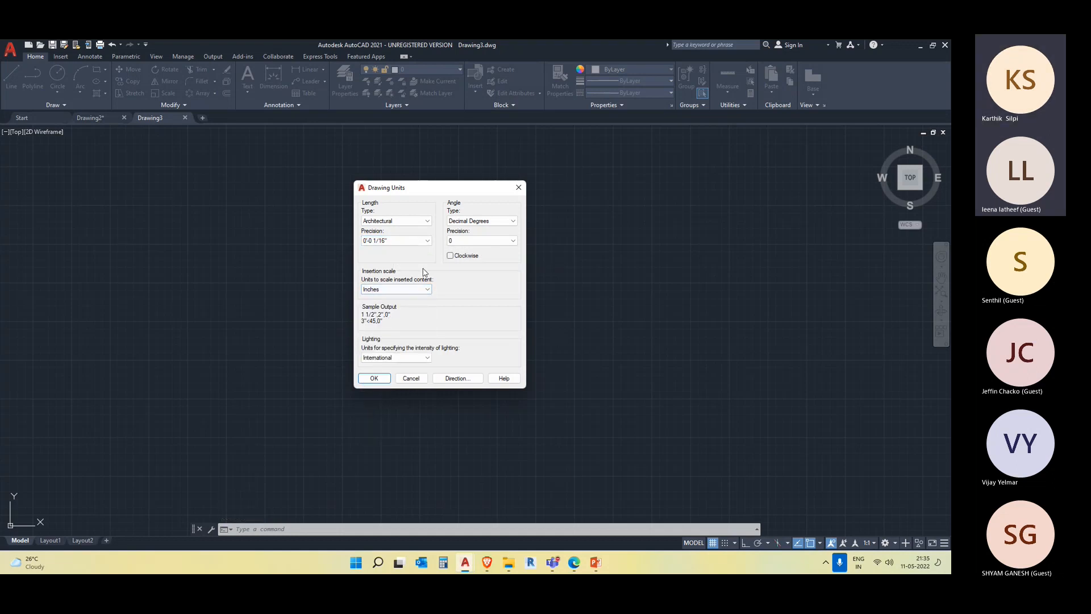
pyautogui.click(374, 378)
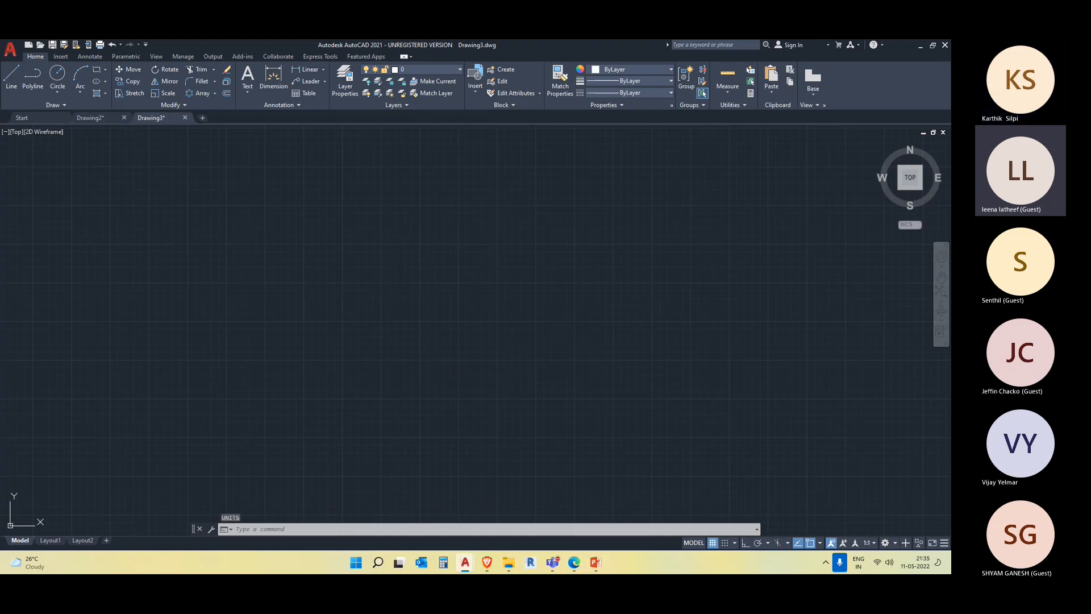
# Try to set the primary unit format of dimension style ISO-25 to Architectural
pyautogui.write('DIMSTY')
pyautogui.press('Return')
pyautogui.click(579, 277)
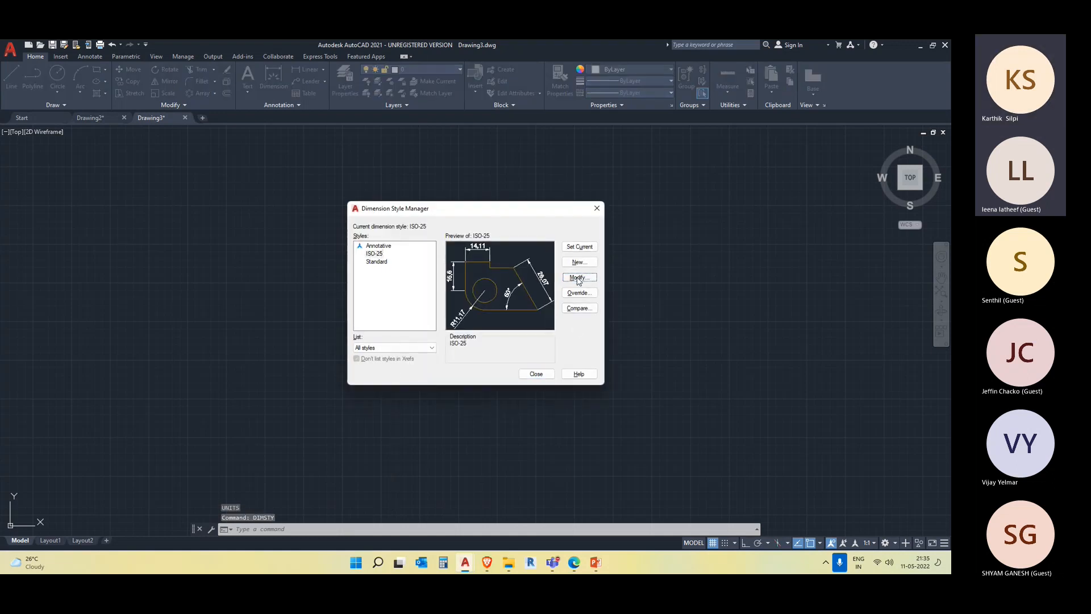
pyautogui.click(472, 190)
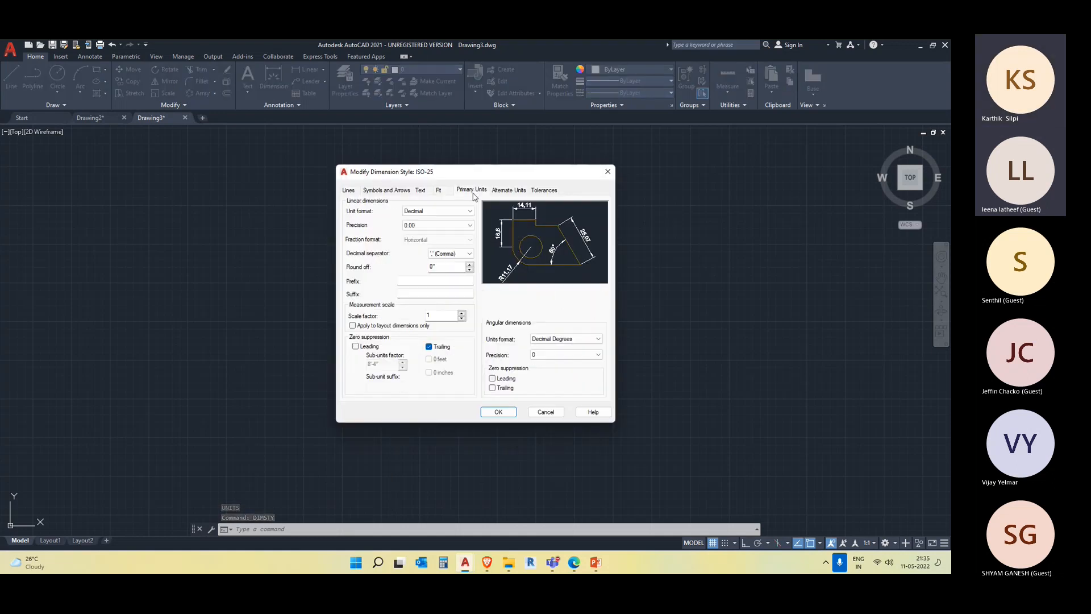
pyautogui.click(460, 212)
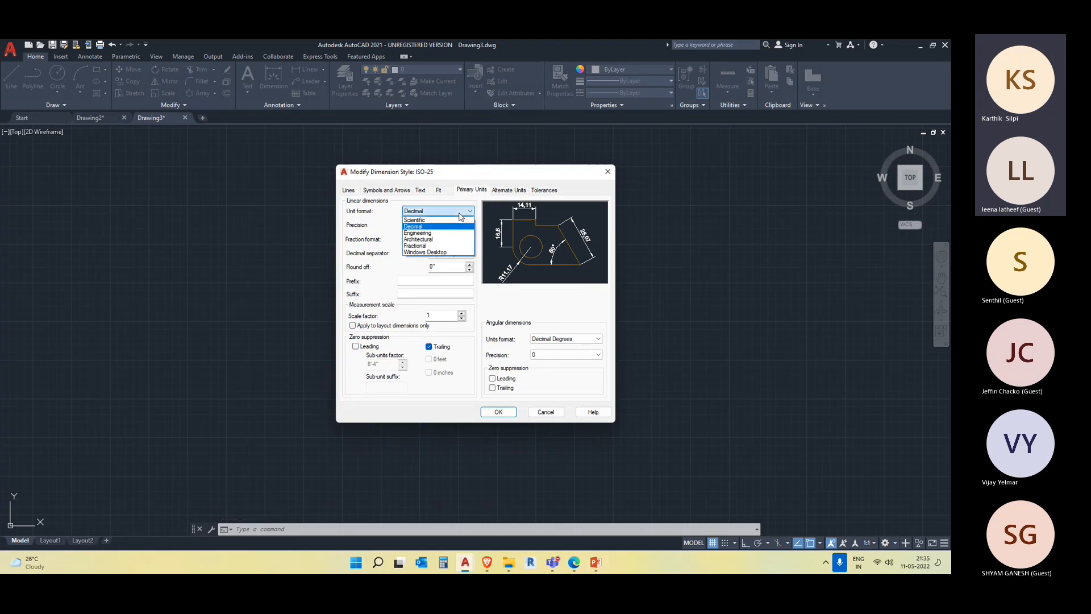
pyautogui.click(459, 240)
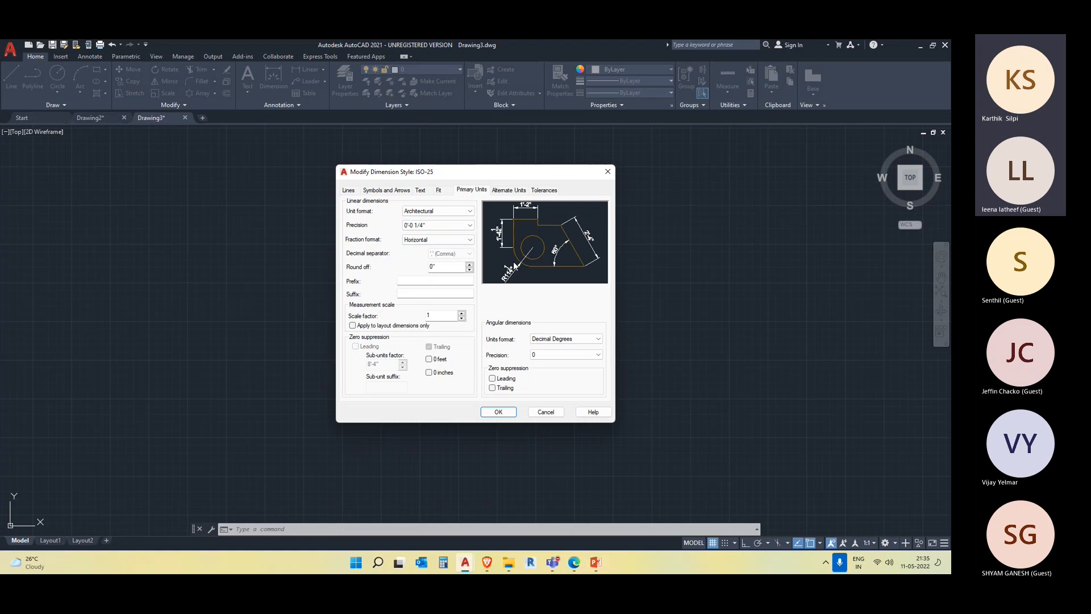
pyautogui.moveTo(425, 176); pyautogui.dragTo(607, 241)
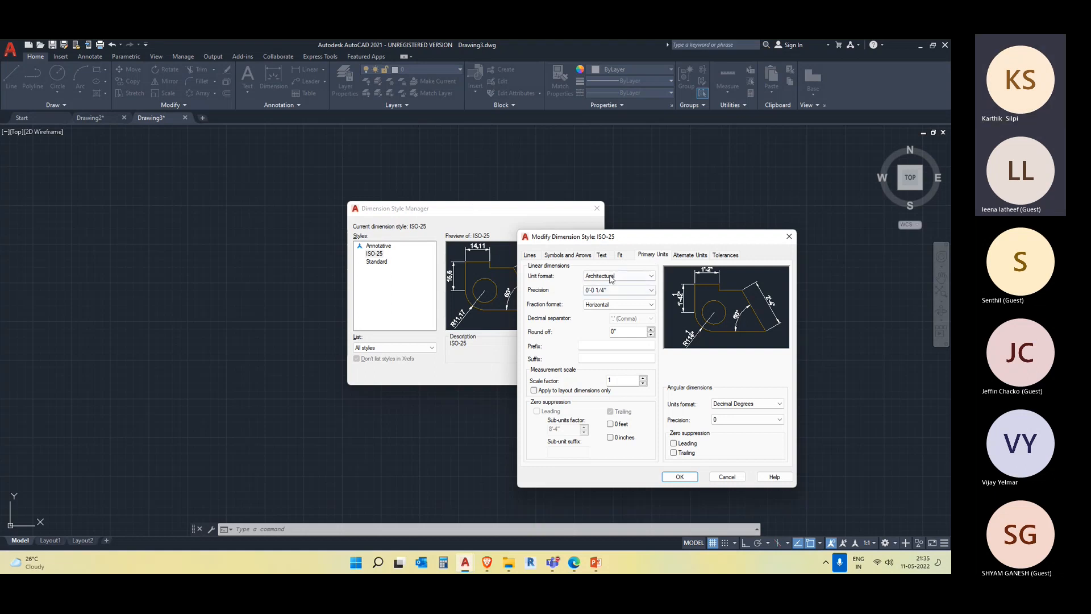
pyautogui.click(789, 236)
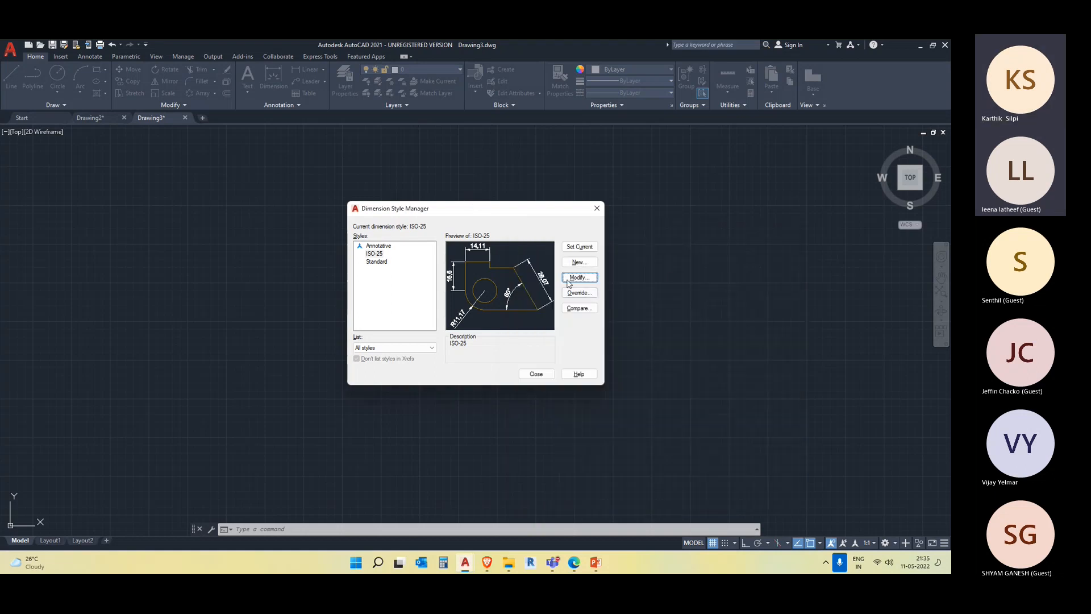
pyautogui.click(592, 208)
# Draw a horizontal line 15' long with ortho mode on
pyautogui.write('l')
pyautogui.press('Return')
pyautogui.click(353, 280)
pyautogui.press('F8')
pyautogui.write('15')
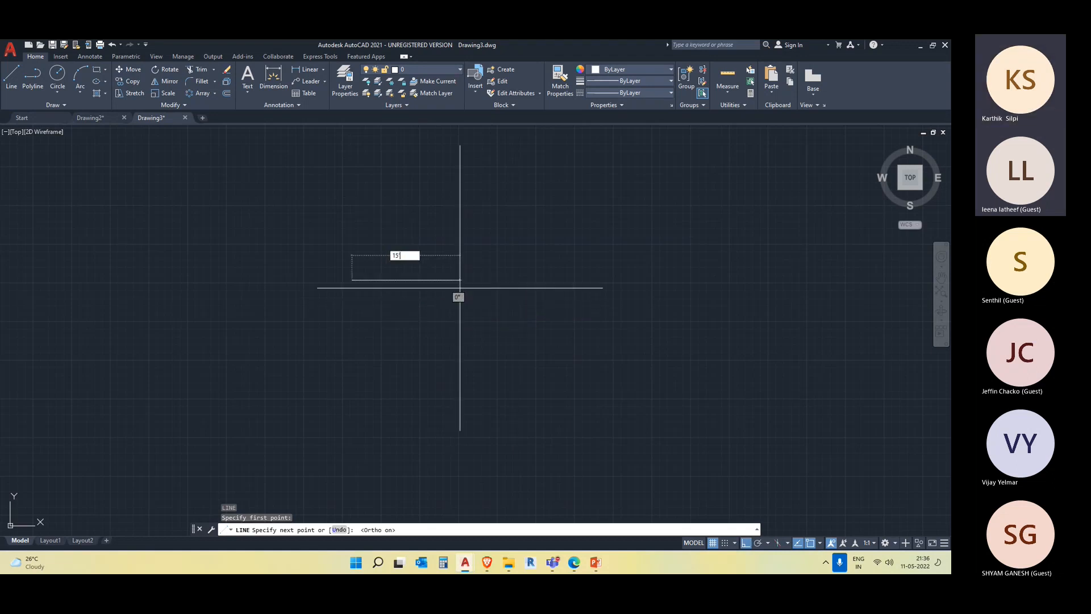
pyautogui.press('Return')
pyautogui.press('Escape')
pyautogui.moveTo(230, 309); pyautogui.dragTo(392, 340, button='middle')
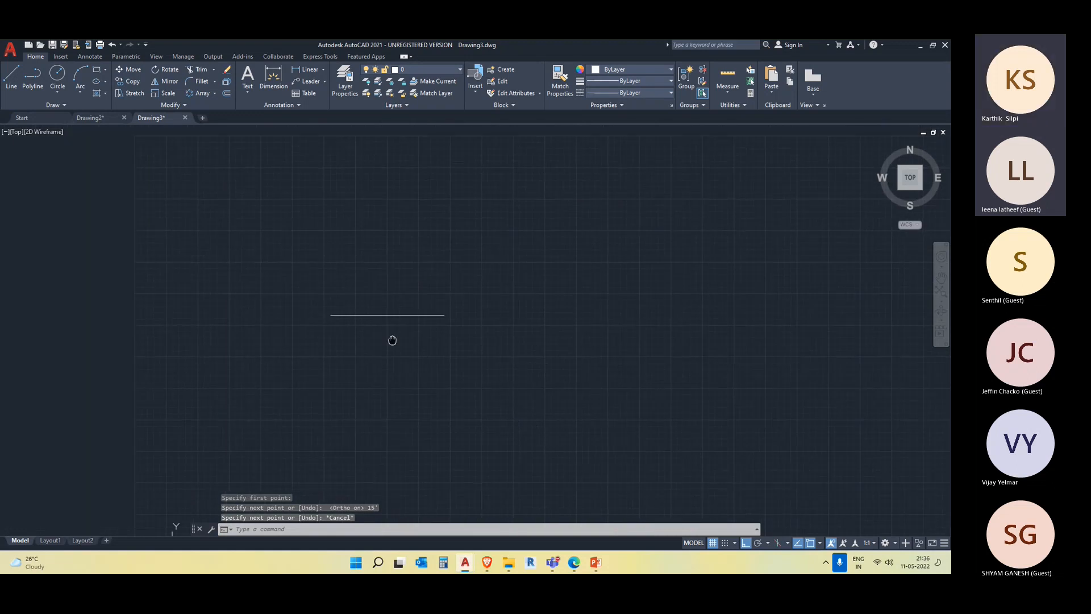
# Dimension the horizontal line's length between its two endpoints, placing the dimension line just above it
pyautogui.moveTo(372, 223); pyautogui.dragTo(323, 198, button='middle')
pyautogui.click(273, 78)
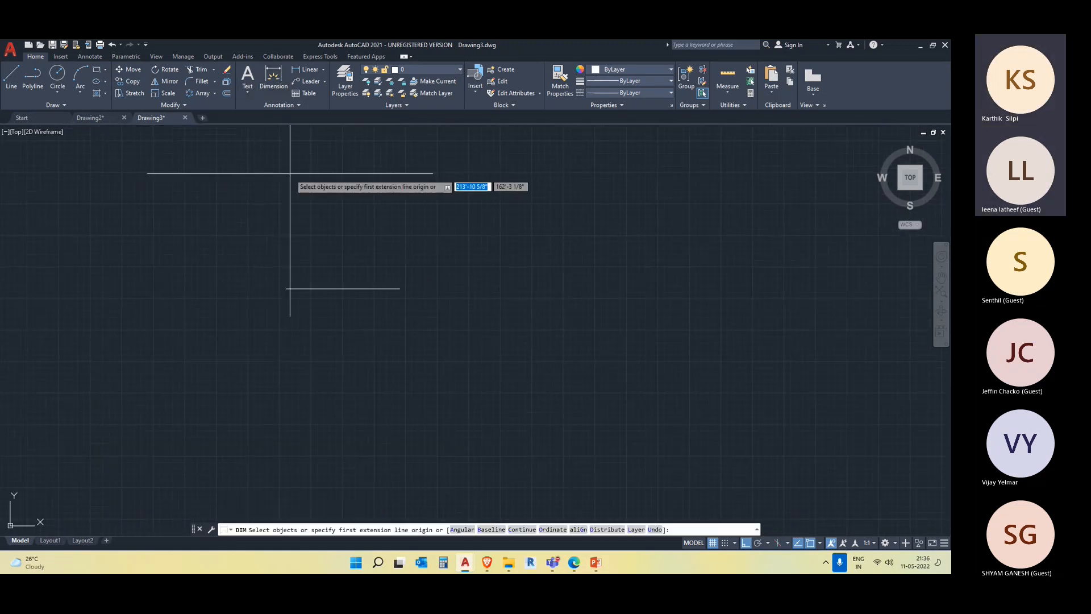
pyautogui.click(287, 288)
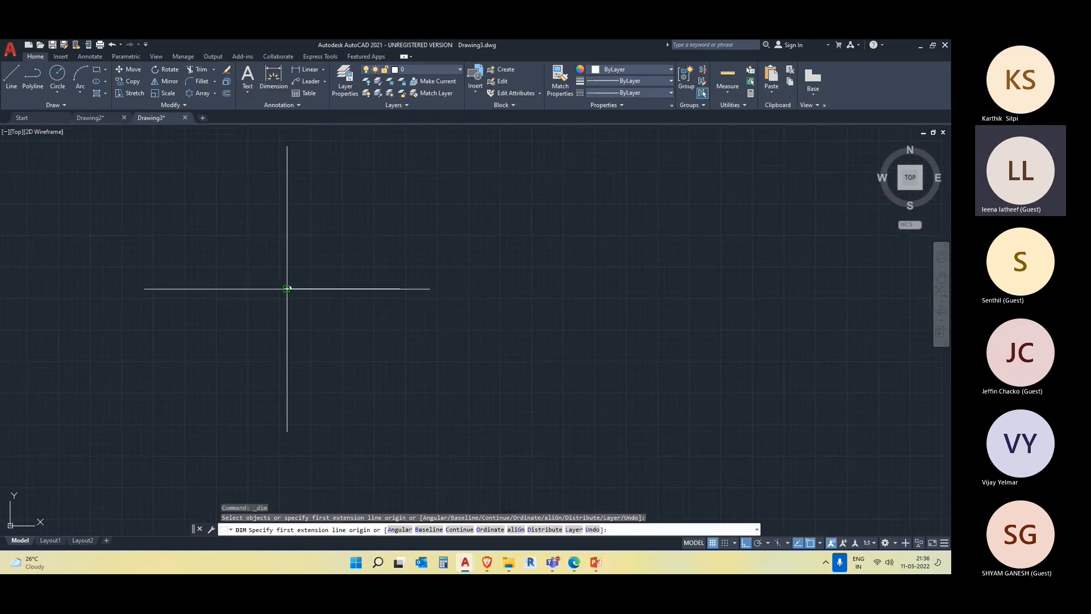
pyautogui.click(400, 289)
pyautogui.click(401, 261)
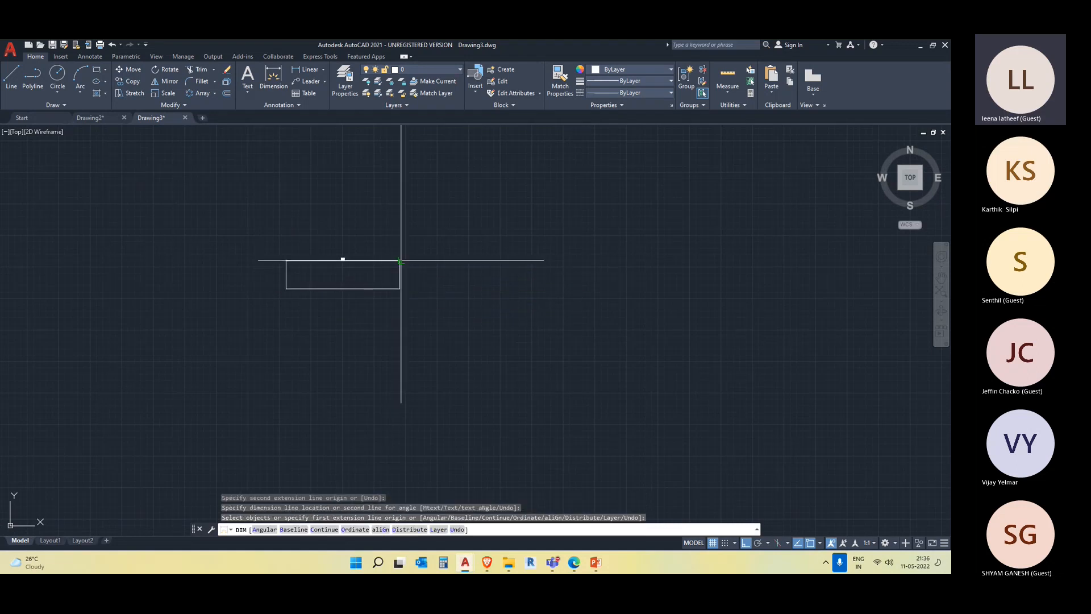
pyautogui.press('Escape')
# Erase the length dimension above the horizontal line
pyautogui.scroll(9, 332, 257)
pyautogui.click(477, 335)
pyautogui.click(404, 226)
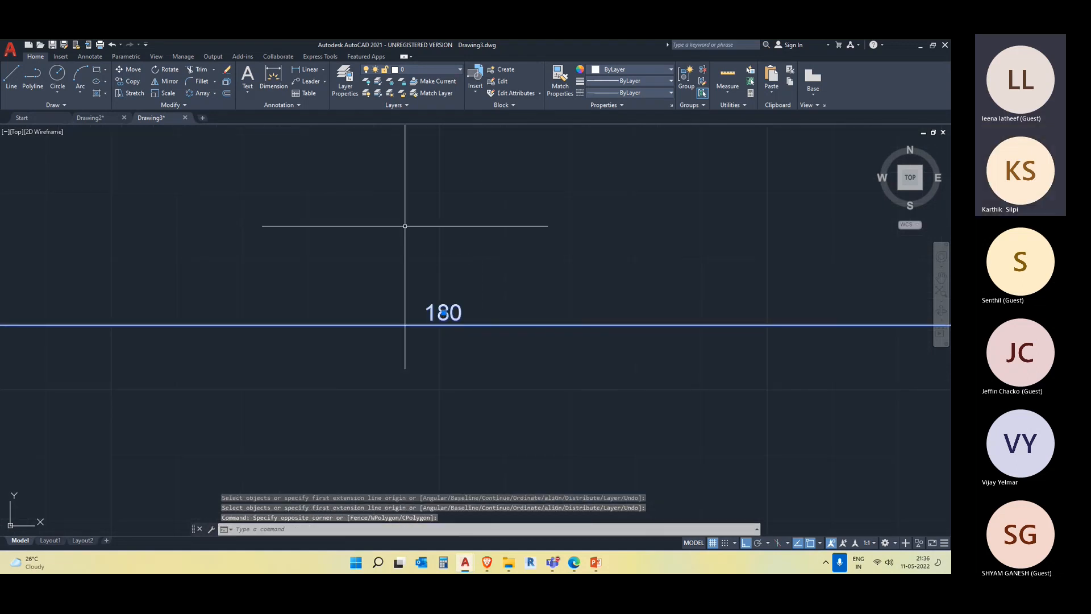
pyautogui.press('Delete')
pyautogui.scroll(-10, 405, 226)
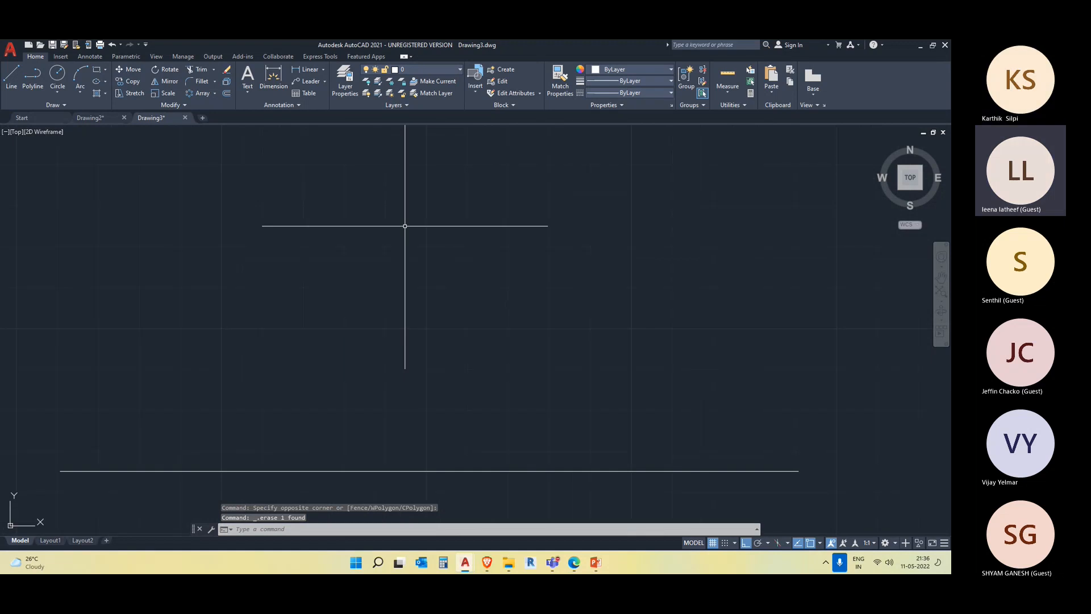
pyautogui.click(441, 287)
pyautogui.click(393, 210)
pyautogui.press('Escape')
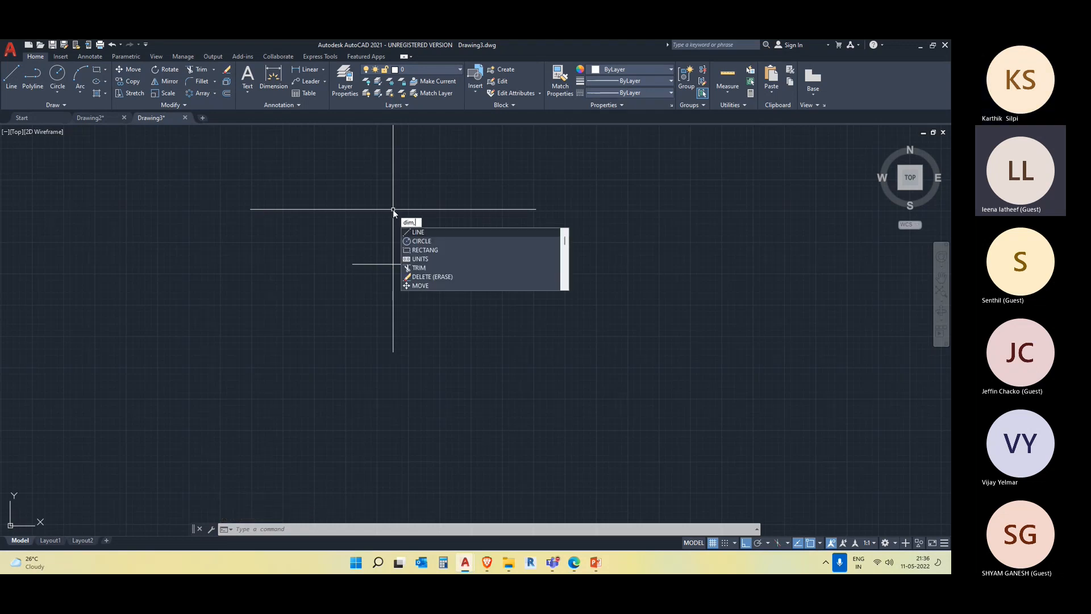
# Modify dimension style ISO-25 so its primary linear unit format is Architectural, keeping the 0'-0 1/4" precision, and close the style manager
pyautogui.press('BackSpace')
pyautogui.write('sty')
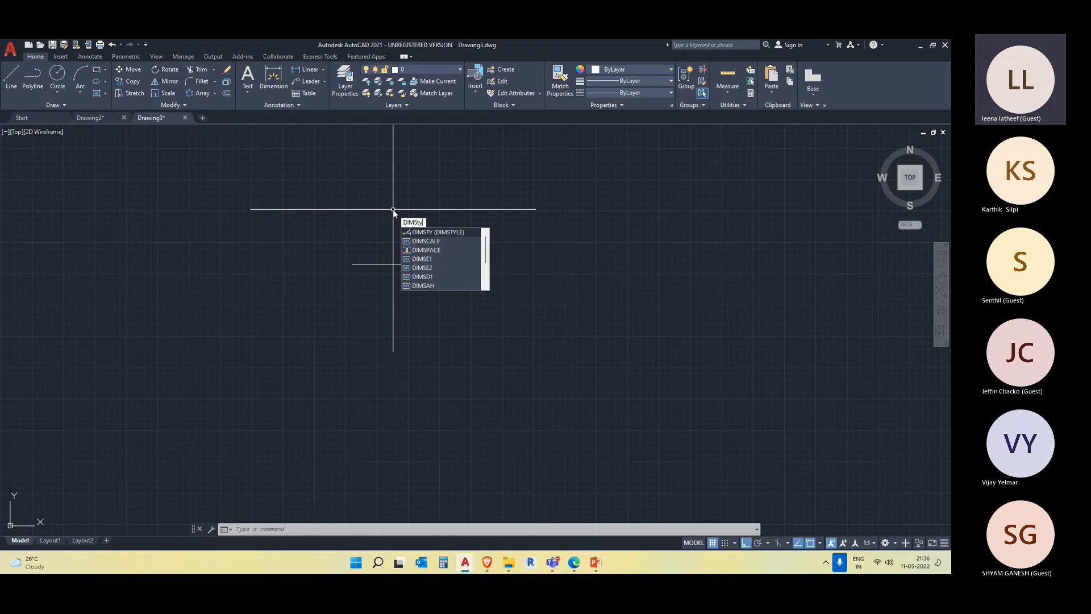
pyautogui.press('Return')
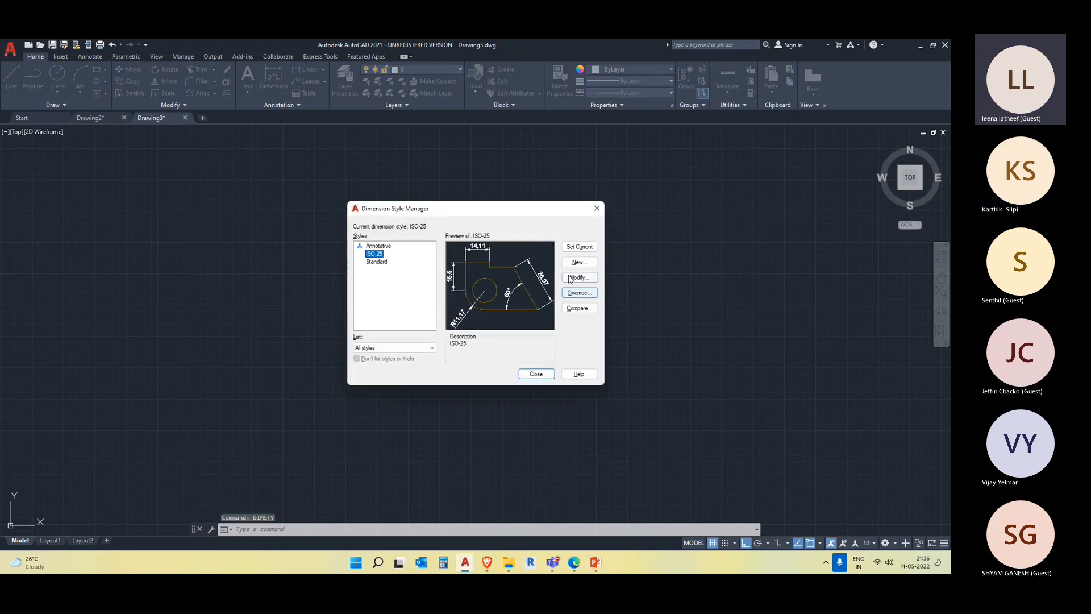
pyautogui.click(576, 278)
pyautogui.click(467, 191)
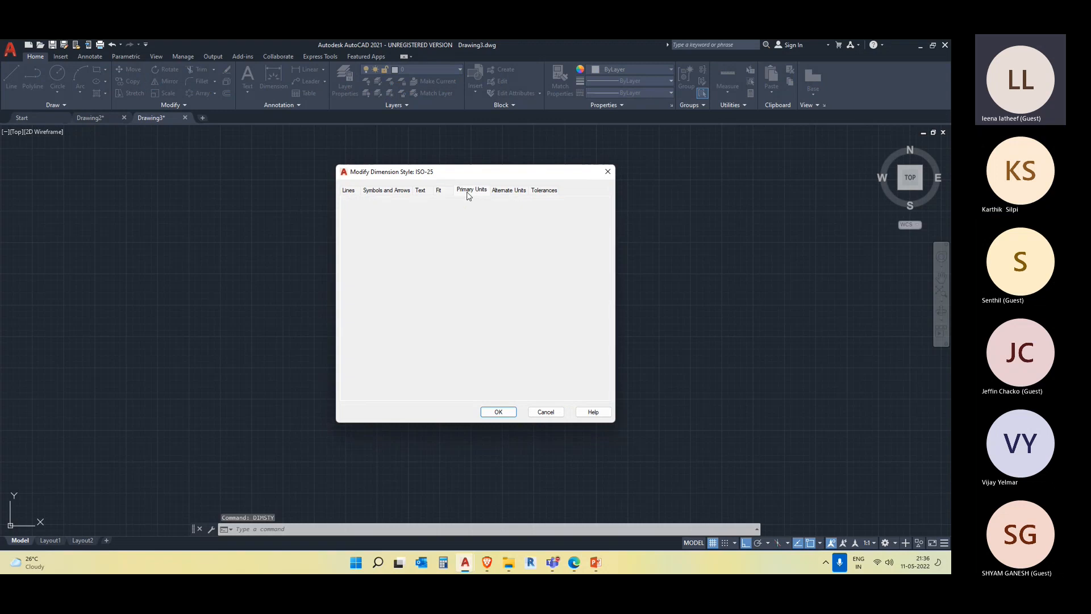
pyautogui.click(438, 211)
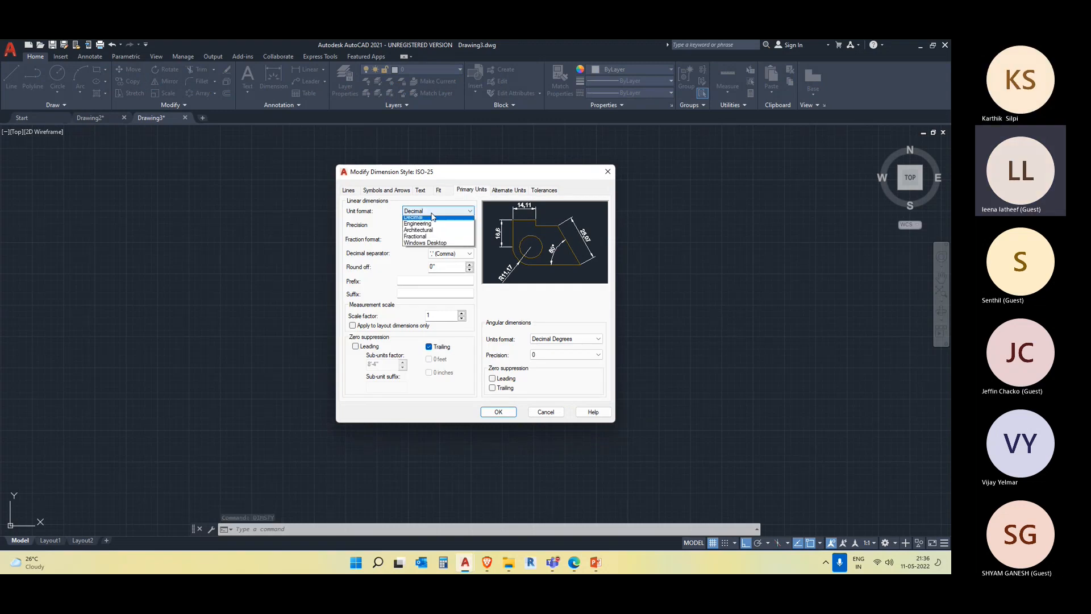
pyautogui.click(431, 240)
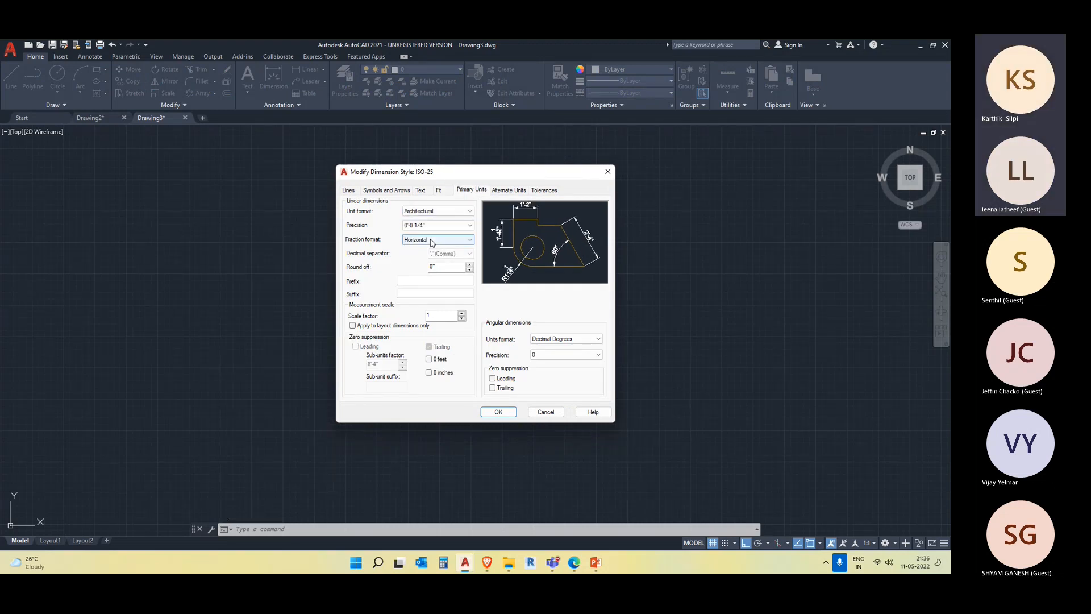
pyautogui.click(431, 225)
pyautogui.click(430, 228)
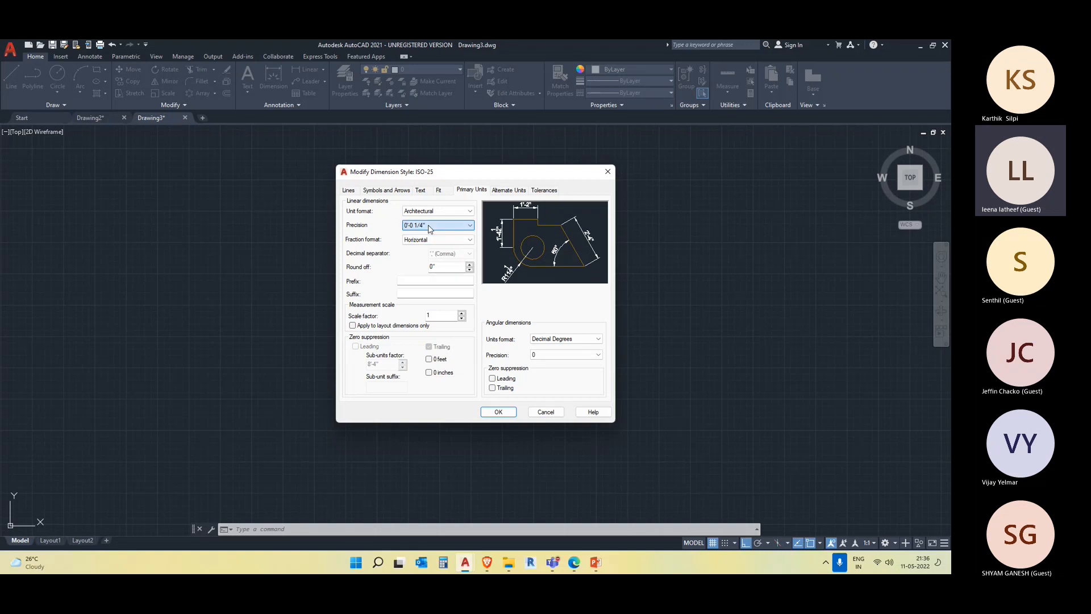
pyautogui.click(454, 212)
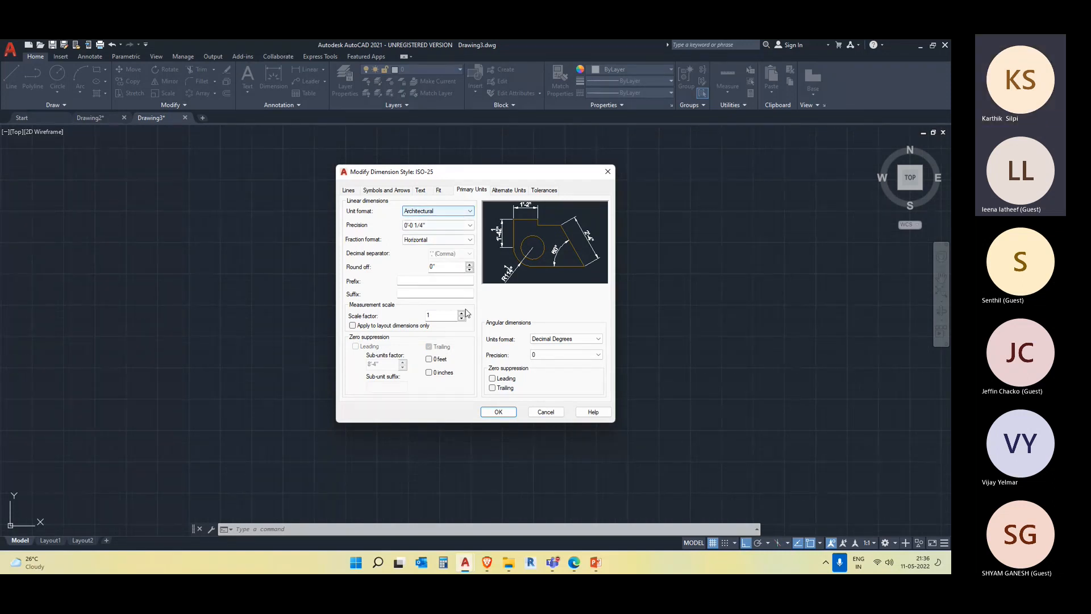
pyautogui.click(498, 411)
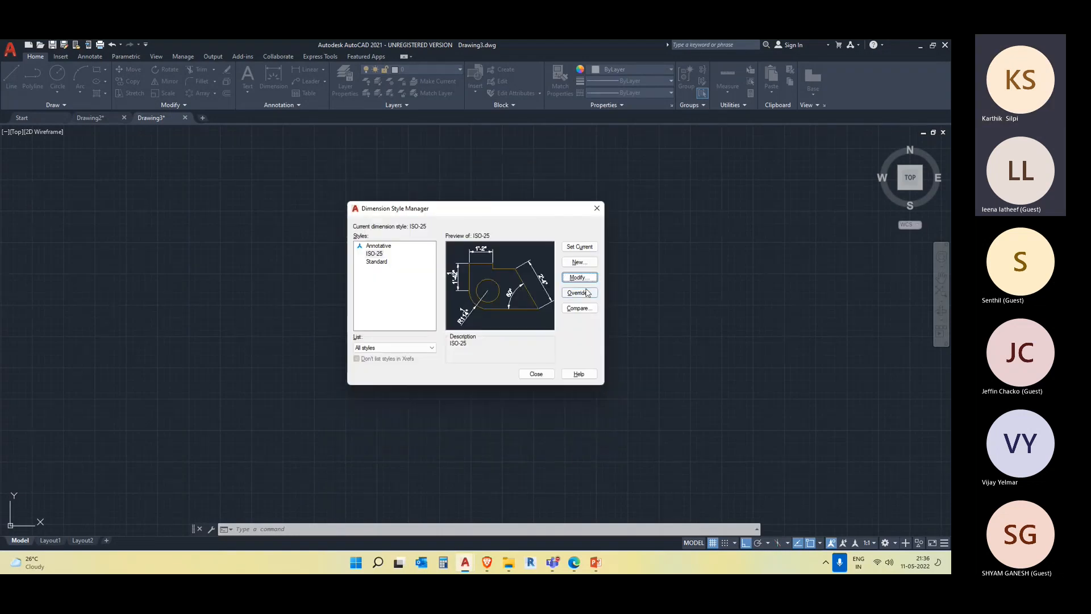
pyautogui.click(535, 375)
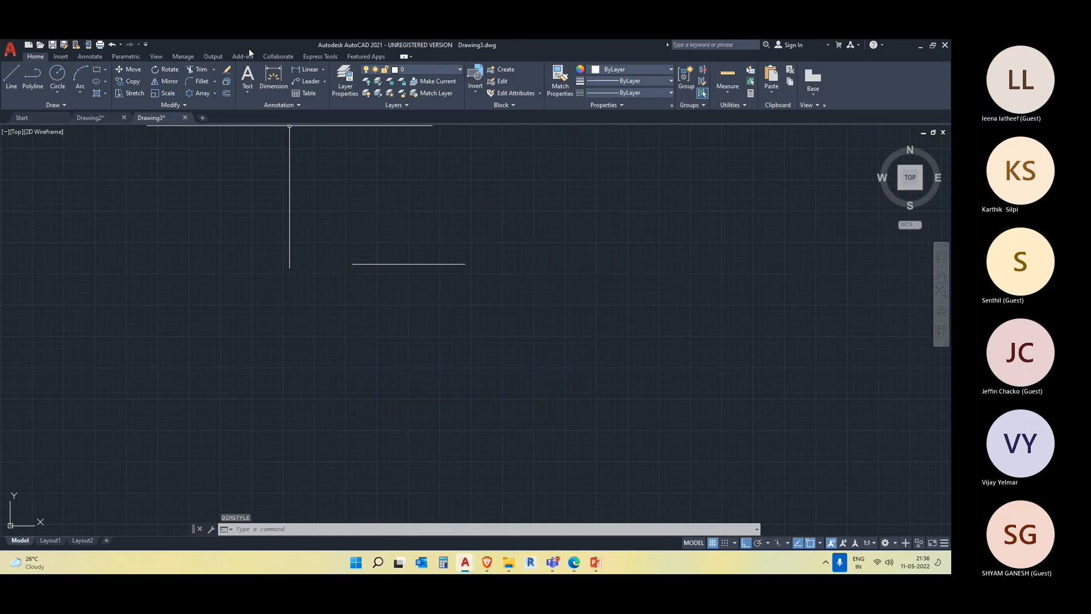
# Dimension the horizontal line again with the architectural ISO-25 style, placing the dimension above the line
pyautogui.click(274, 94)
pyautogui.click(354, 264)
pyautogui.click(462, 264)
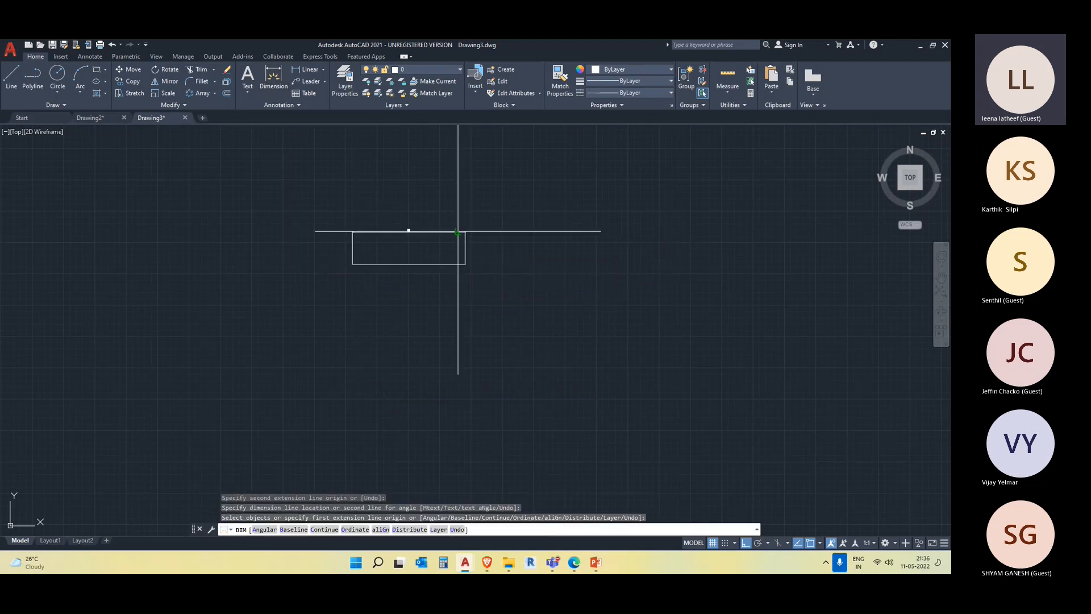
pyautogui.click(379, 232)
pyautogui.scroll(8, 379, 233)
pyautogui.click(636, 272)
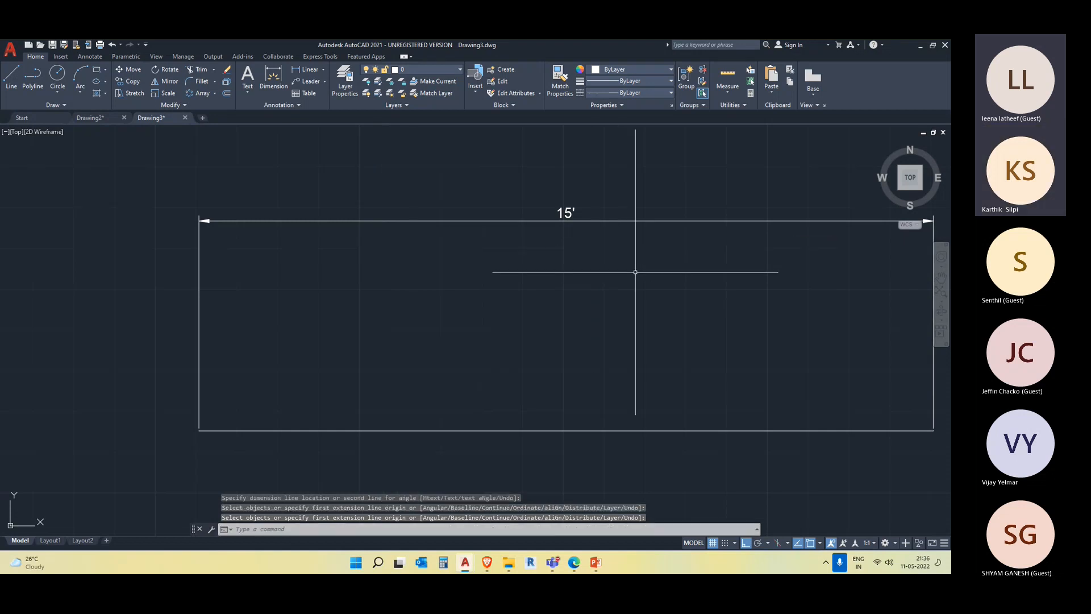
pyautogui.scroll(-5, 553, 273)
pyautogui.scroll(5, 552, 272)
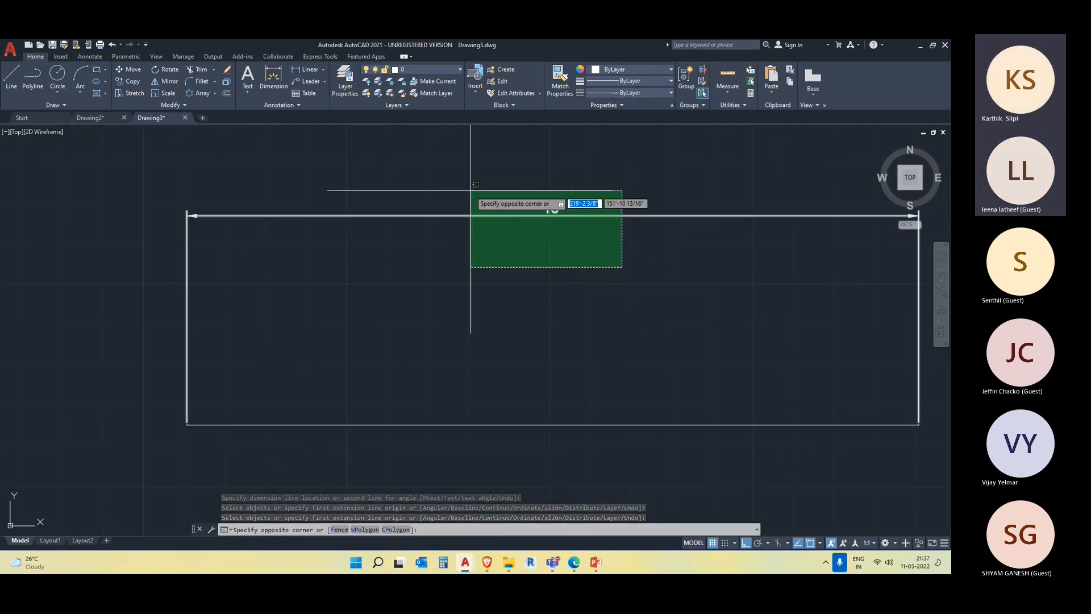
# Select the architectural length dimension above the line and erase it
pyautogui.click(469, 190)
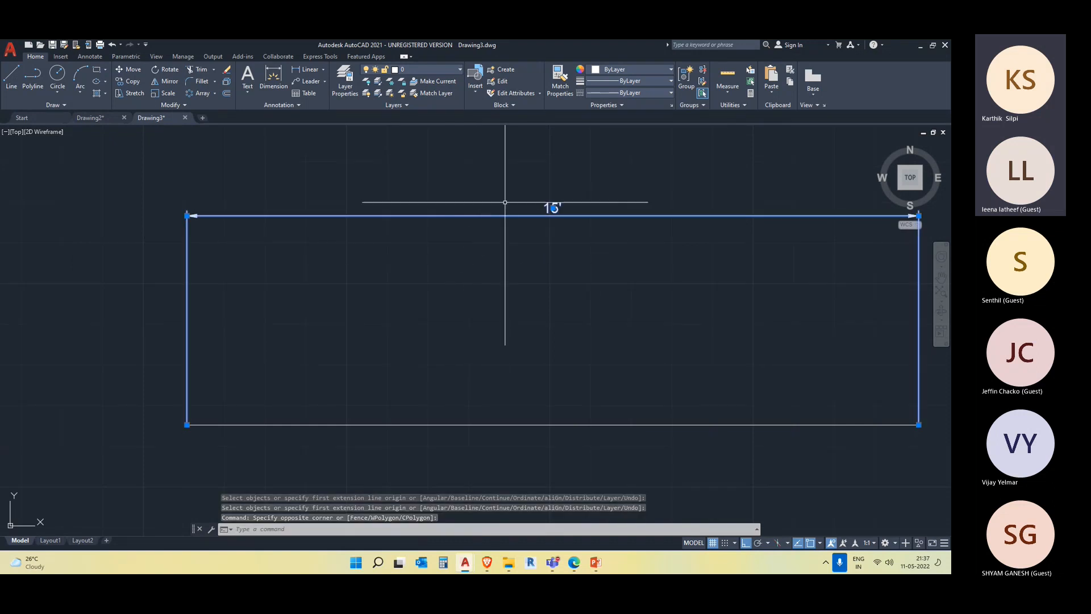
pyautogui.scroll(-2, 268, 208)
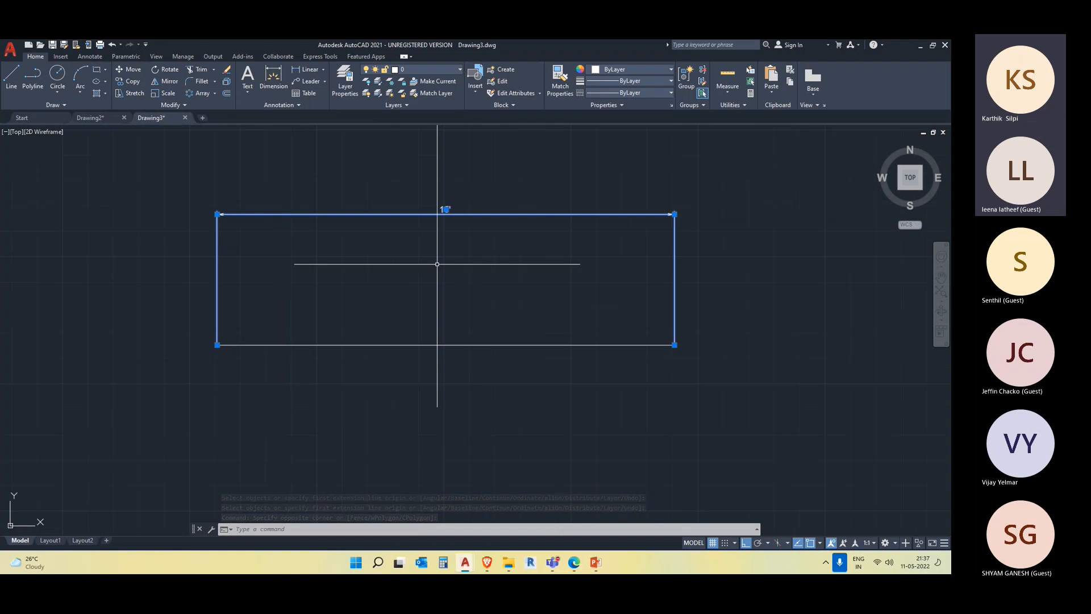
pyautogui.press('Escape')
pyautogui.click(591, 267)
pyautogui.click(361, 162)
pyautogui.press('Delete')
# Review the drawing units and the primary unit settings of dimension style ISO-25 without changing anything
pyautogui.write('UN')
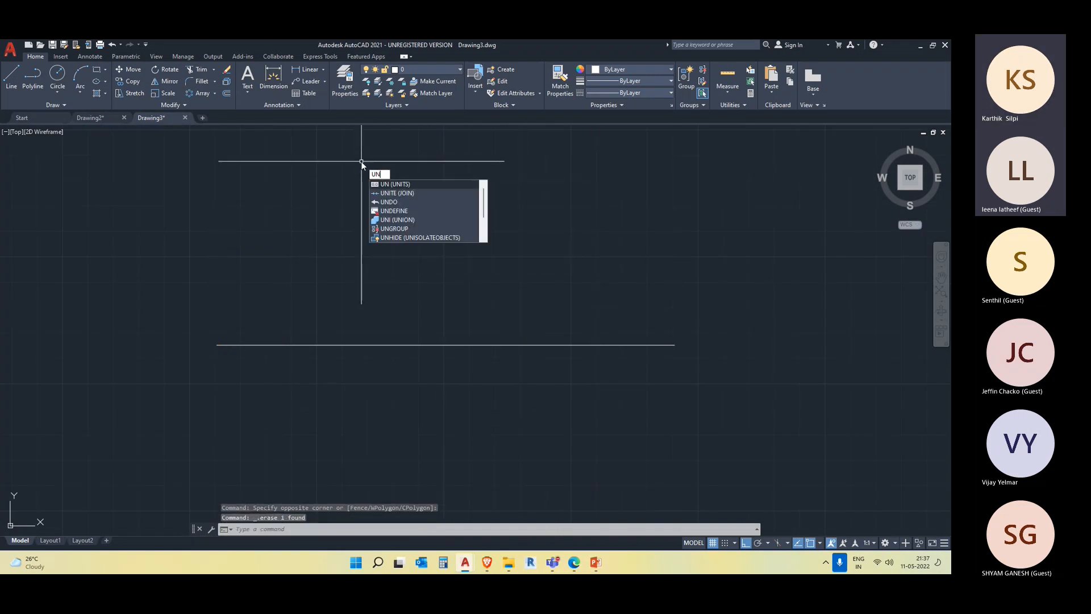
pyautogui.press('Return')
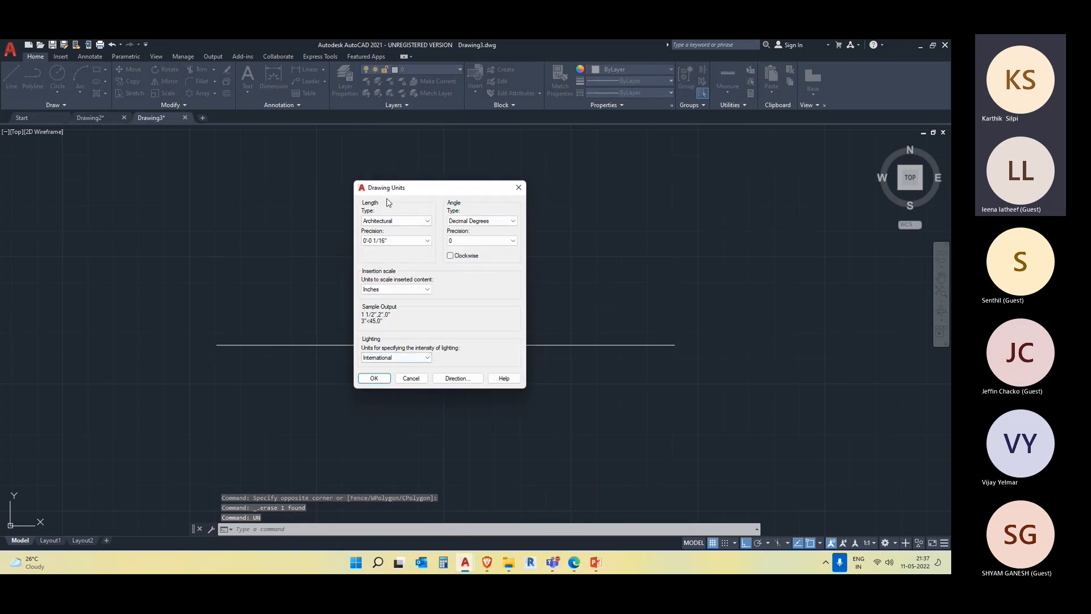
pyautogui.click(518, 187)
pyautogui.write('d')
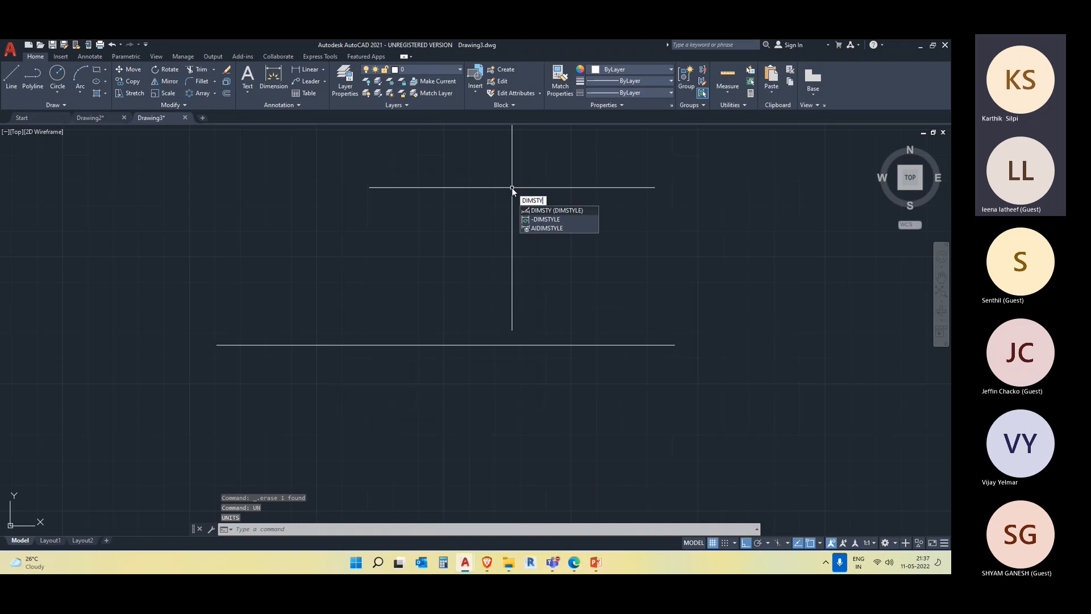
pyautogui.press('Return')
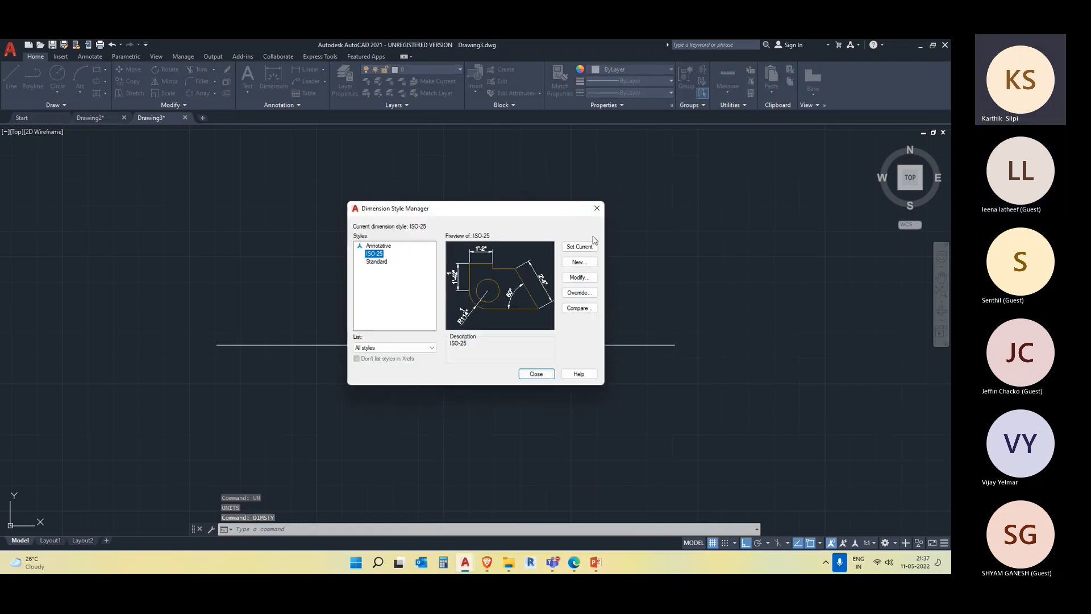
pyautogui.click(579, 277)
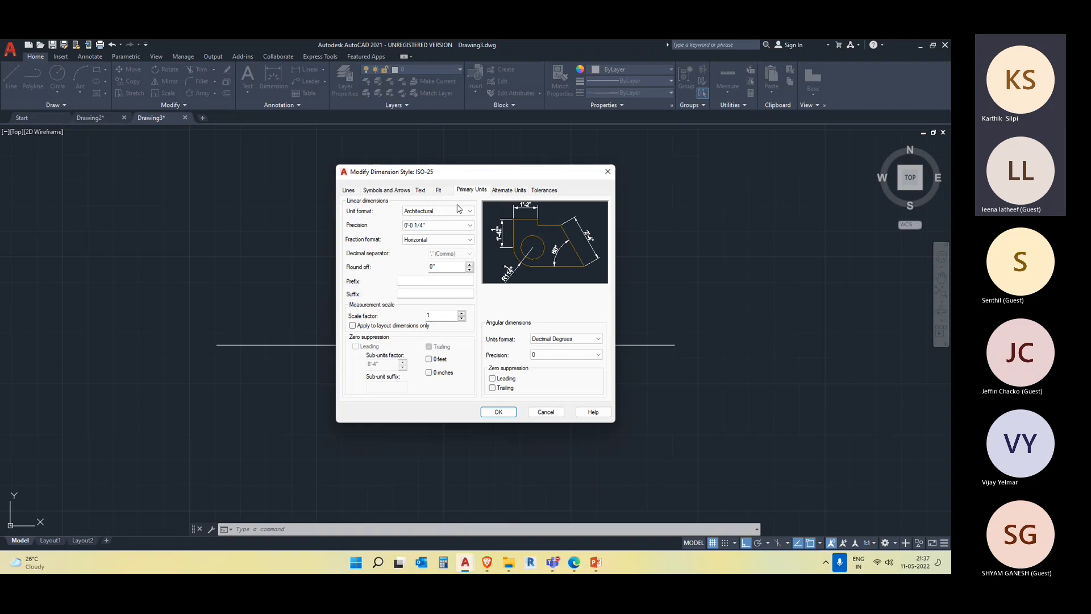
pyautogui.click(607, 171)
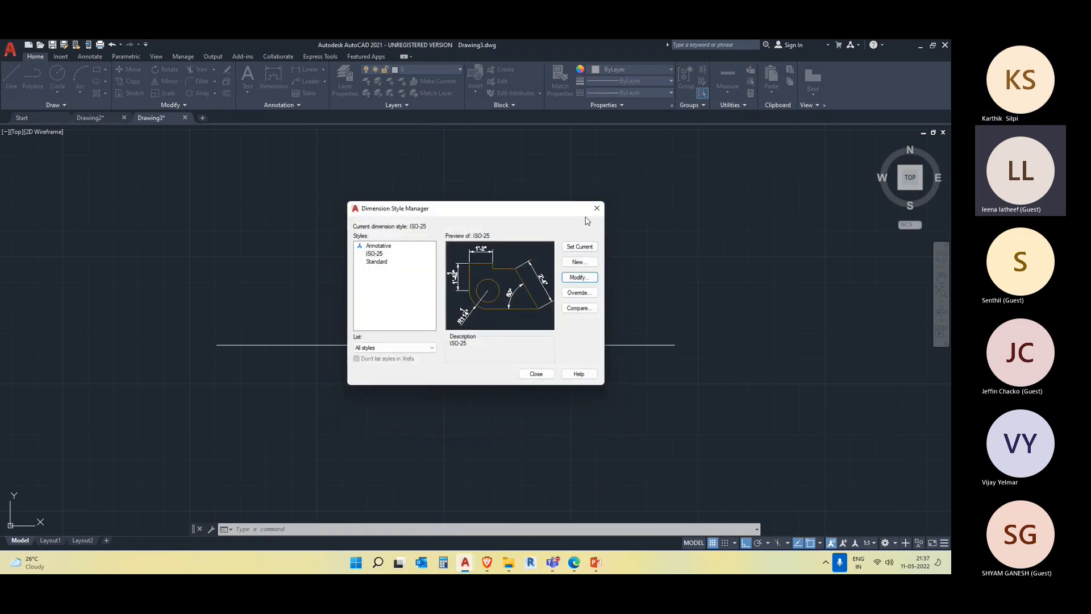
pyautogui.click(597, 208)
# Erase the horizontal line
pyautogui.click(504, 345)
pyautogui.click(504, 325)
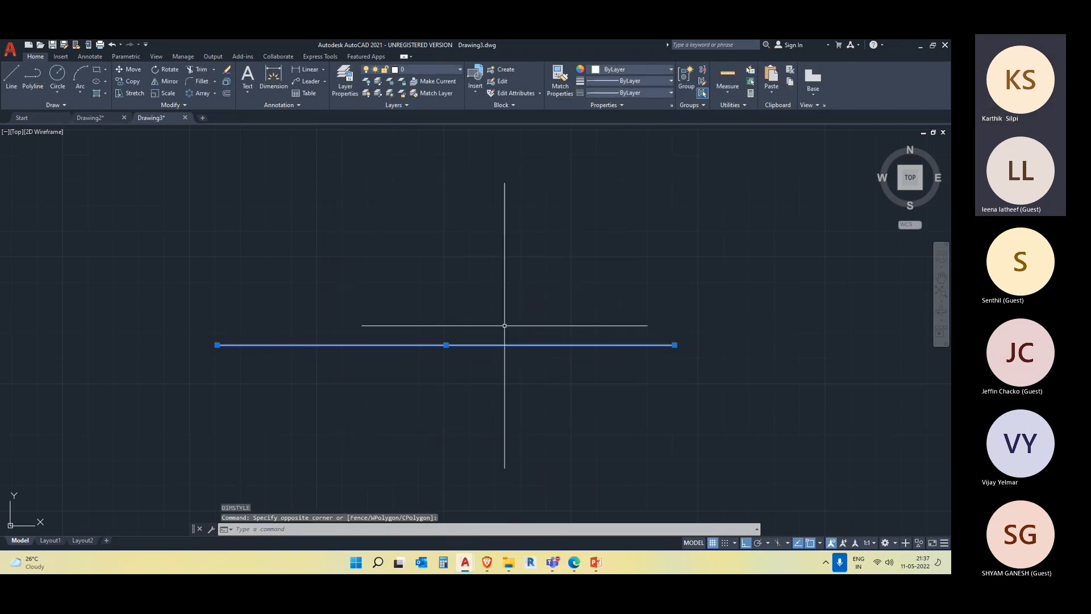
pyautogui.press('Delete')
# Draw a rectangle 50' wide and 30' high in the empty drawing area near the origin
pyautogui.scroll(-3, 449, 412)
pyautogui.scroll(-3, 463, 419)
pyautogui.moveTo(379, 370)
pyautogui.mouseDown(button='middle')
pyautogui.moveTo(188, 352)
pyautogui.moveTo(94, 405)
pyautogui.mouseUp(button='middle')
pyautogui.moveTo(343, 315); pyautogui.dragTo(280, 341, button='middle')
pyautogui.write('rec')
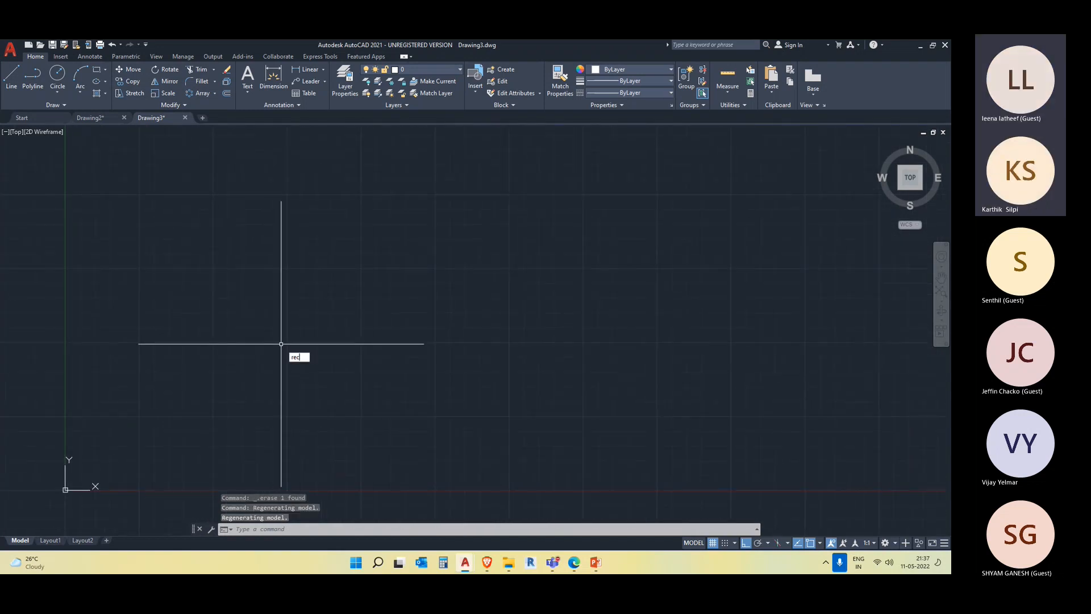
pyautogui.press('Return')
pyautogui.click(192, 378)
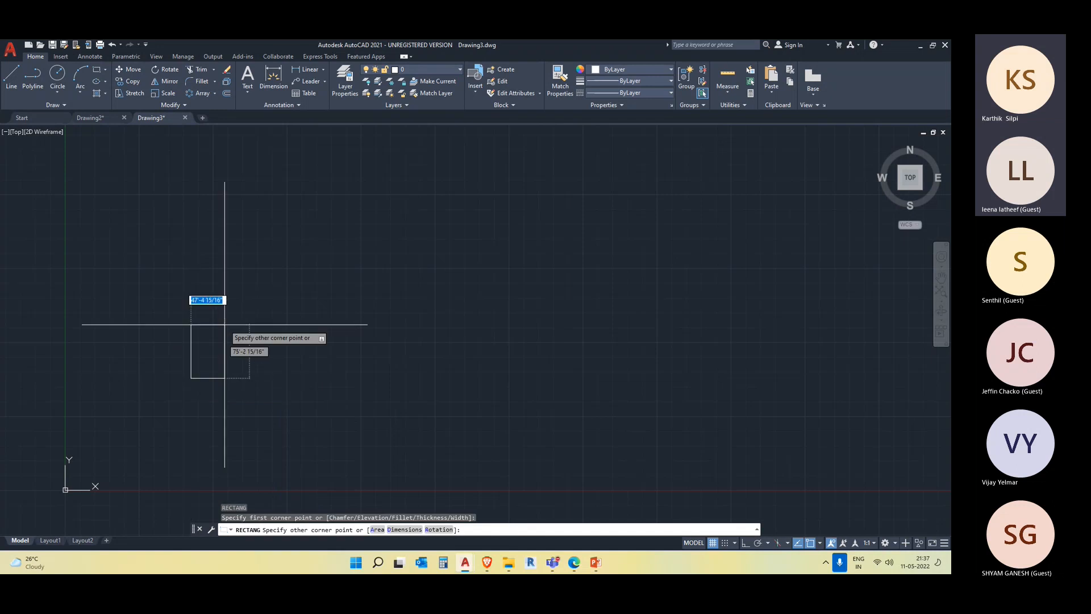
pyautogui.write('50')
pyautogui.press('Tab')
pyautogui.write('30')
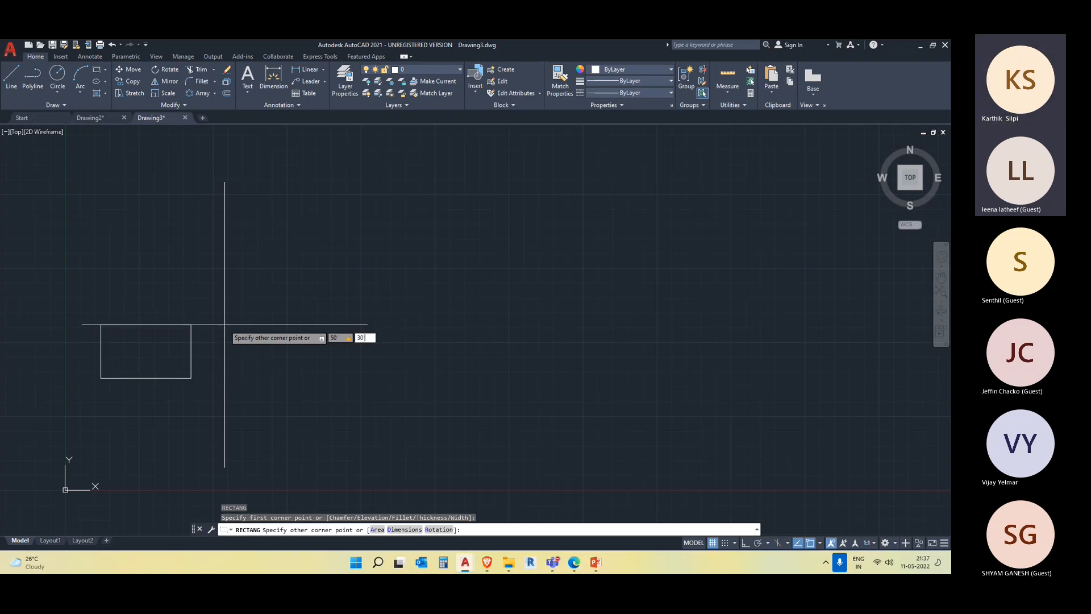
pyautogui.press('Return')
# Dimension the rectangle's bottom edge from corner to corner, placing the dimension line below the rectangle
pyautogui.scroll(4, 224, 324)
pyautogui.scroll(4, 202, 378)
pyautogui.scroll(-6, 202, 377)
pyautogui.scroll(6, 200, 381)
pyautogui.moveTo(230, 312); pyautogui.dragTo(251, 365, button='middle')
pyautogui.click(250, 365)
pyautogui.press('Escape')
pyautogui.click(274, 79)
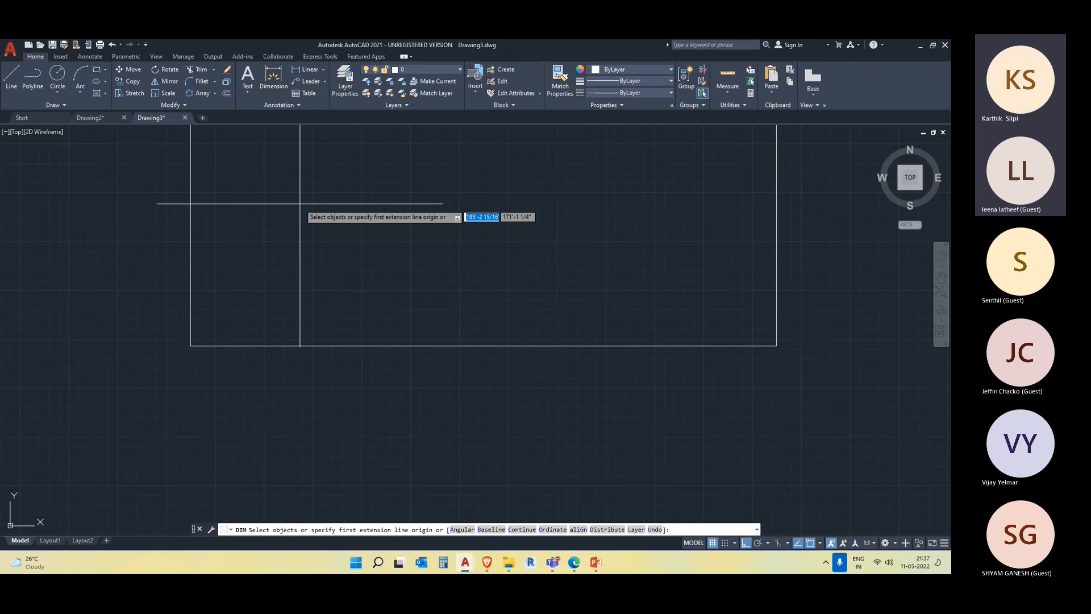
pyautogui.press('Return')
pyautogui.click(190, 345)
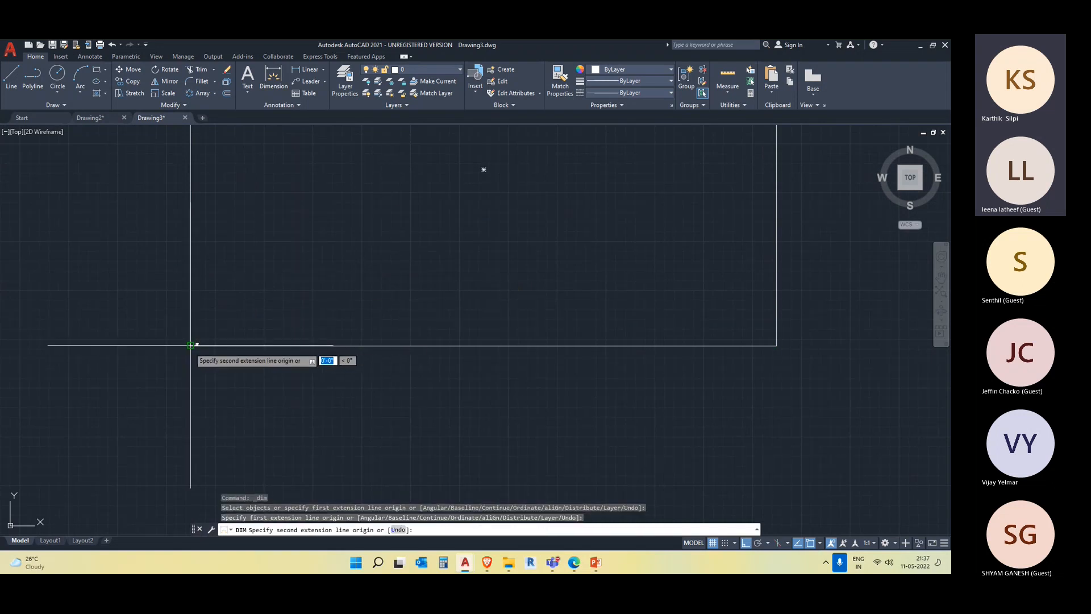
pyautogui.click(777, 345)
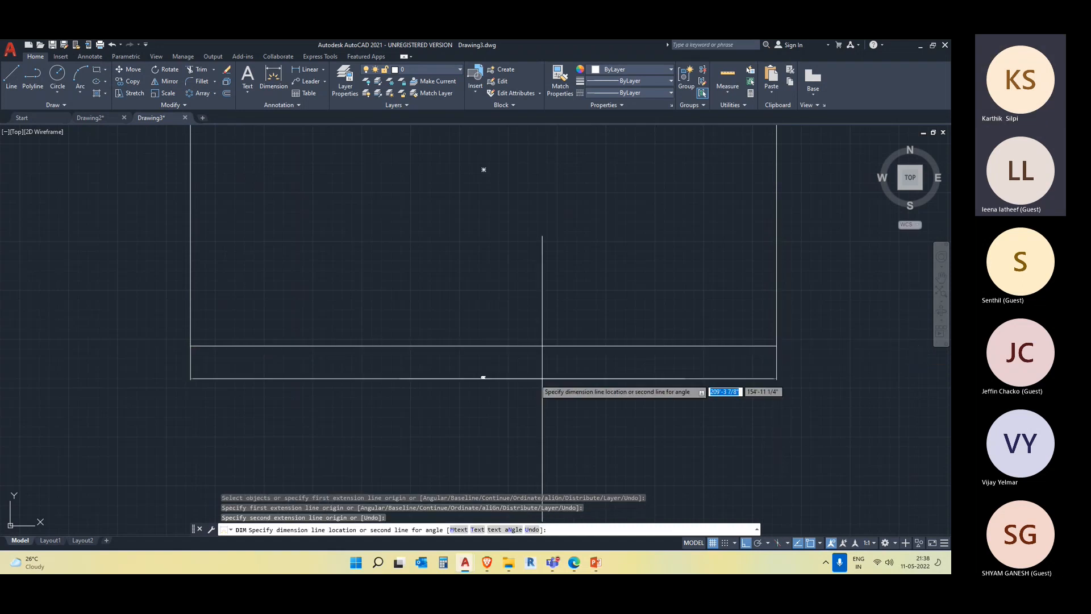
pyautogui.click(521, 432)
pyautogui.scroll(5, 475, 444)
pyautogui.scroll(-4, 478, 441)
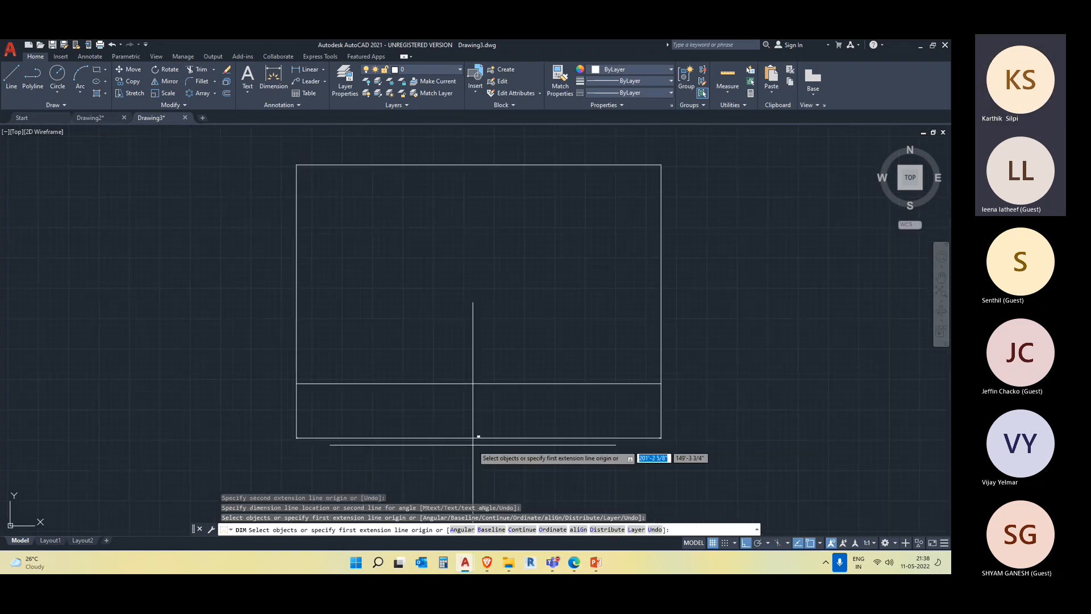
pyautogui.click(498, 401)
pyautogui.click(499, 459)
pyautogui.press('Escape')
# Erase the dimension below the rectangle's bottom edge
pyautogui.click(534, 451)
pyautogui.click(499, 424)
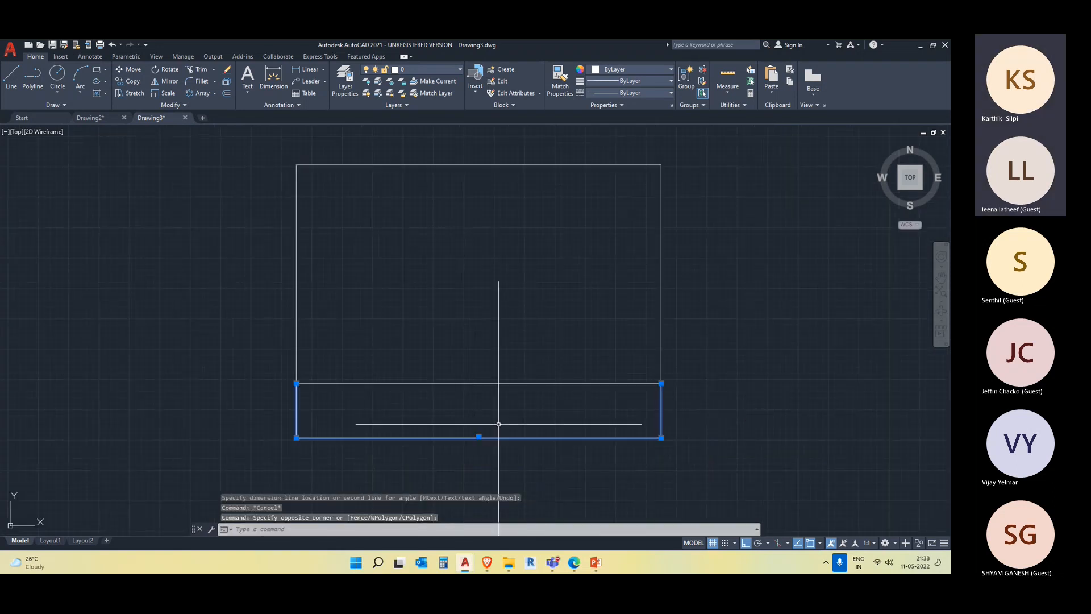
pyautogui.press('Delete')
# Draw a 15' vertical guide line upward beside the rectangle's lower-right corner, with a short horizontal segment toward the right edge
pyautogui.moveTo(596, 398); pyautogui.dragTo(529, 415, button='middle')
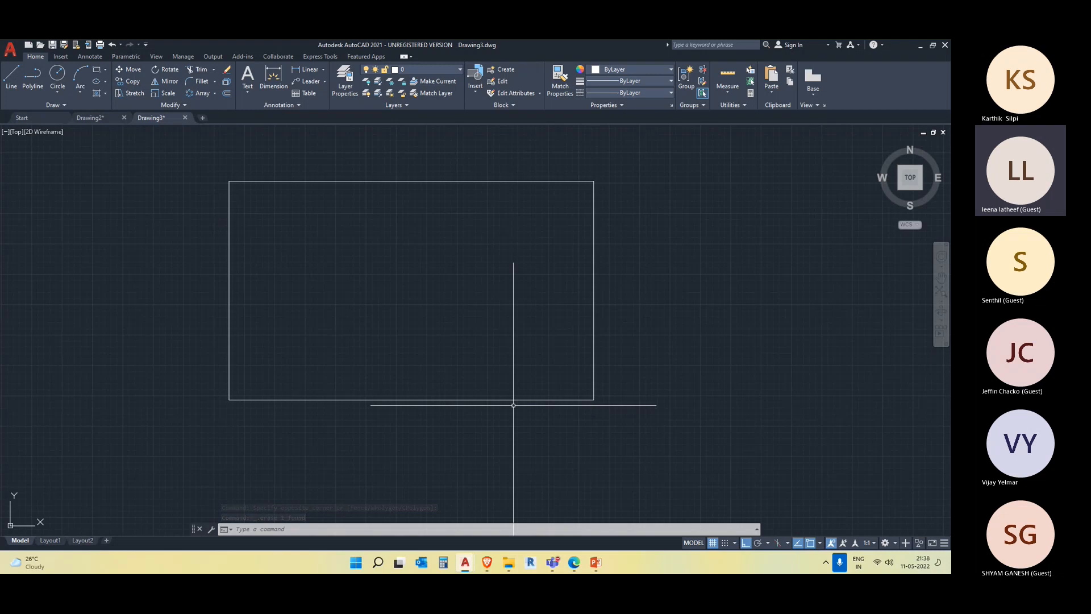
pyautogui.write('l')
pyautogui.press('Return')
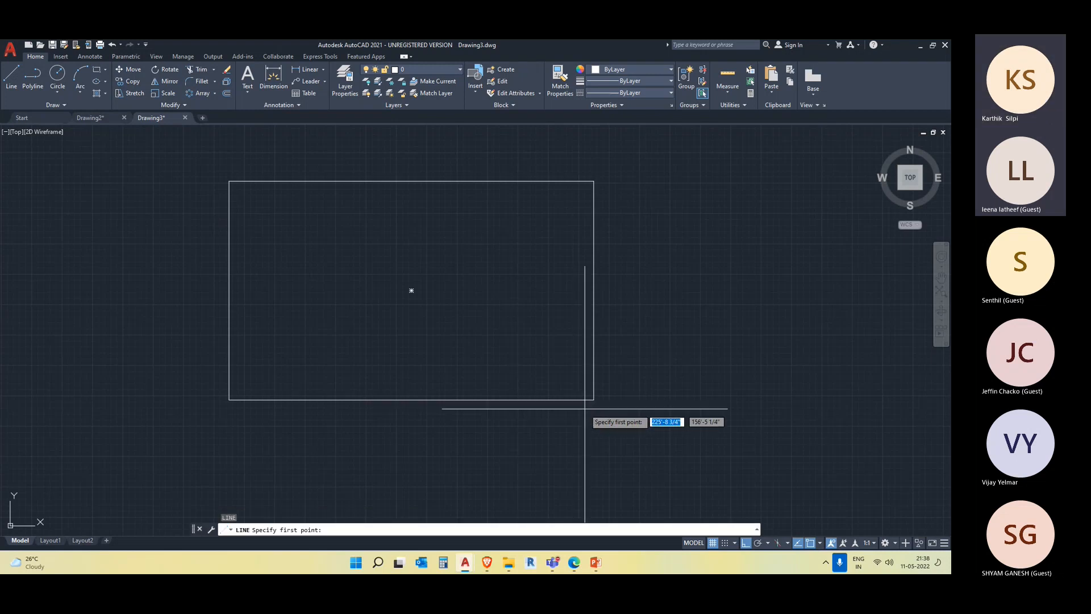
pyautogui.click(615, 401)
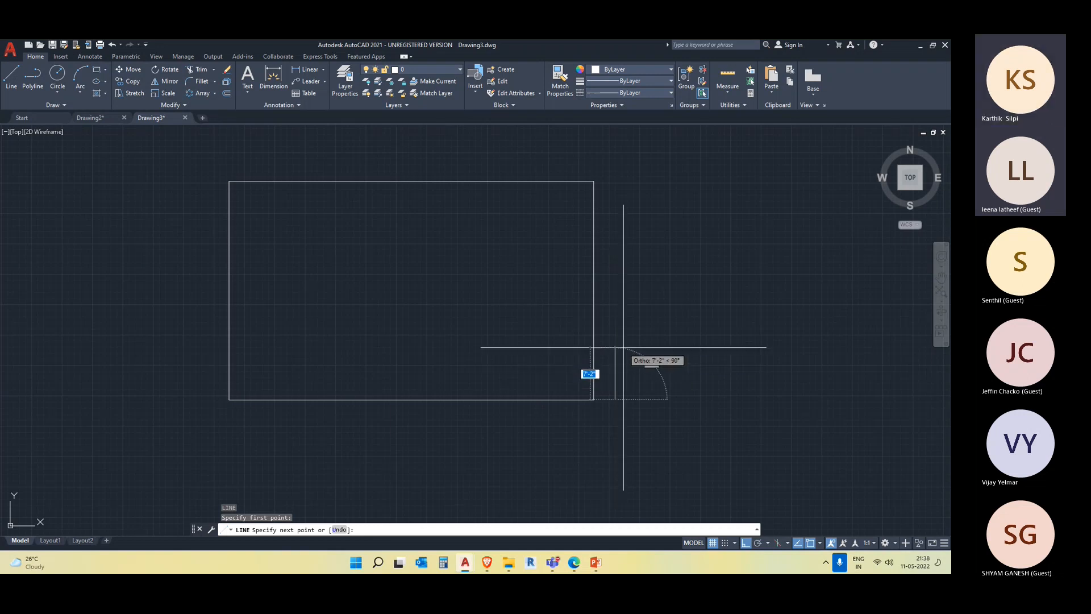
pyautogui.write('15')
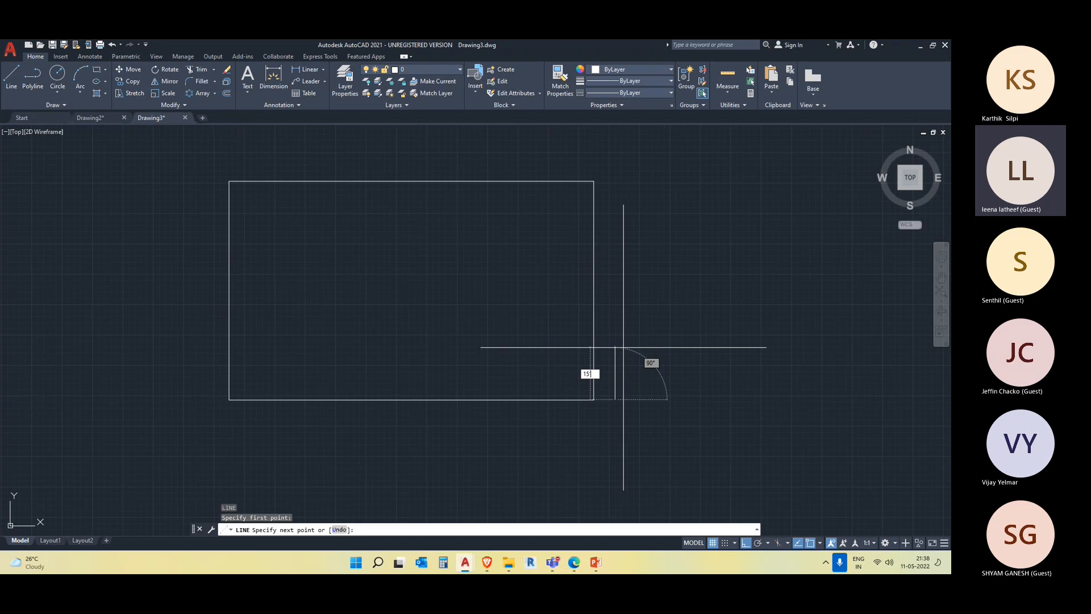
pyautogui.press('Return')
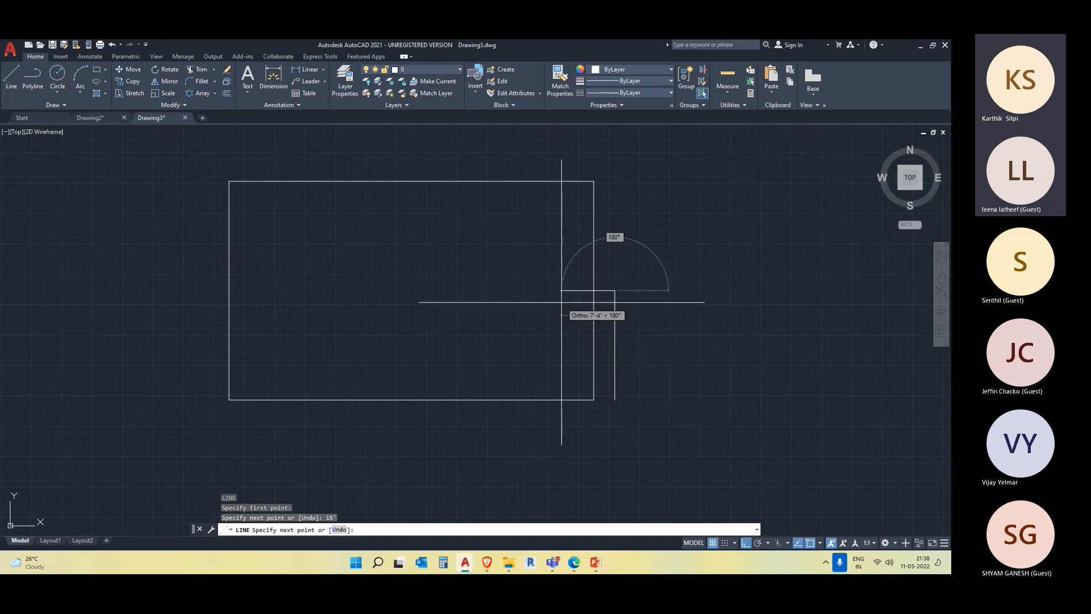
pyautogui.scroll(2, 568, 293)
pyautogui.click(691, 321)
pyautogui.press('Escape')
pyautogui.scroll(-2, 726, 327)
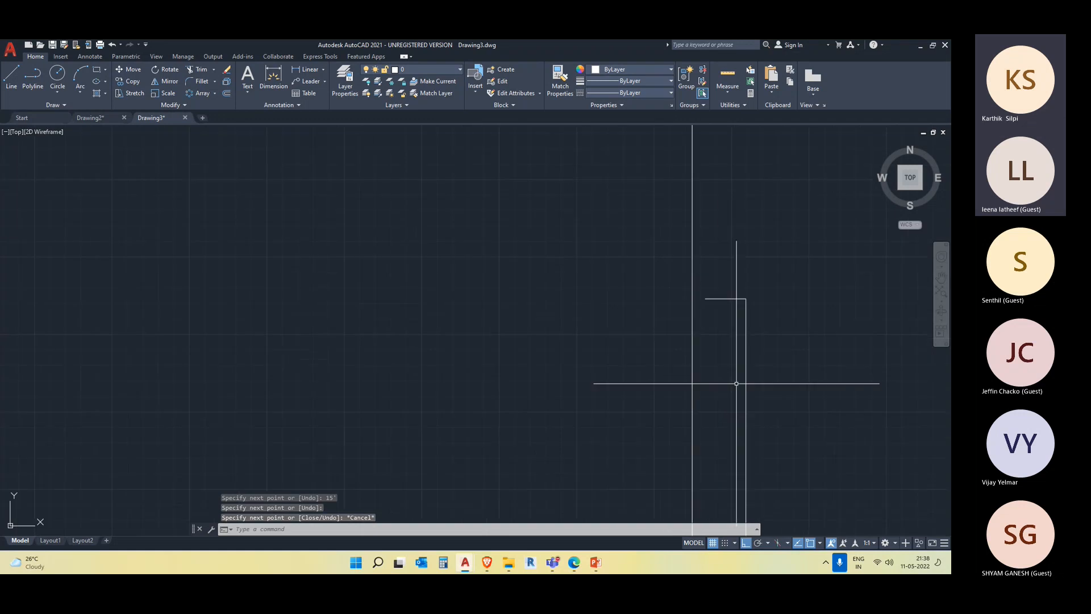
# Draw a horizontal line across the rectangle from its right edge at the guide's height, using 15', 6' and 10' segments and ending at the left edge
pyautogui.write('l')
pyautogui.press('Return')
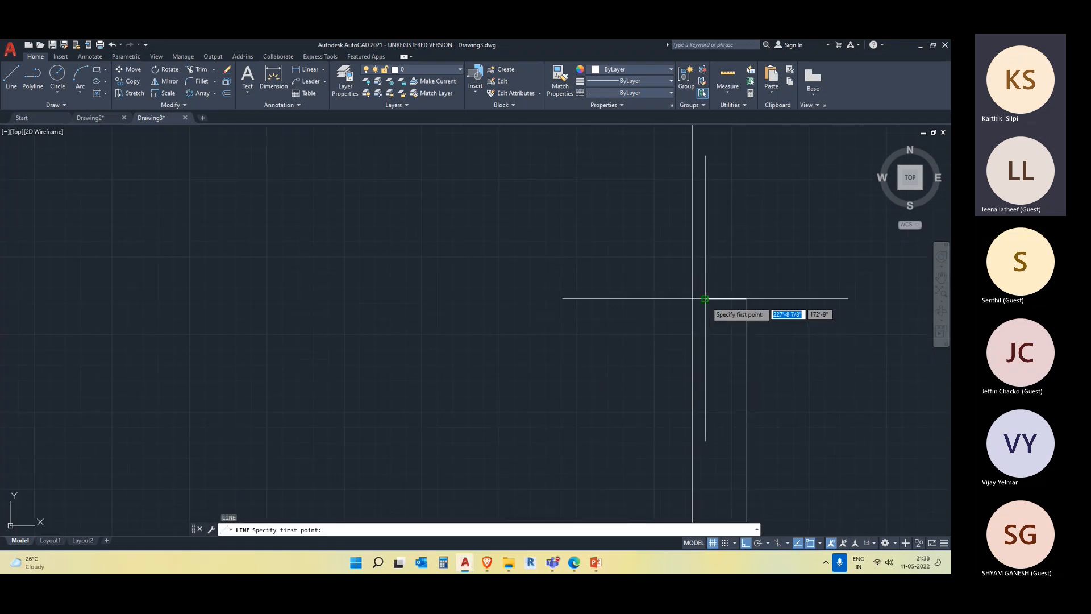
pyautogui.click(693, 298)
pyautogui.scroll(-3, 639, 310)
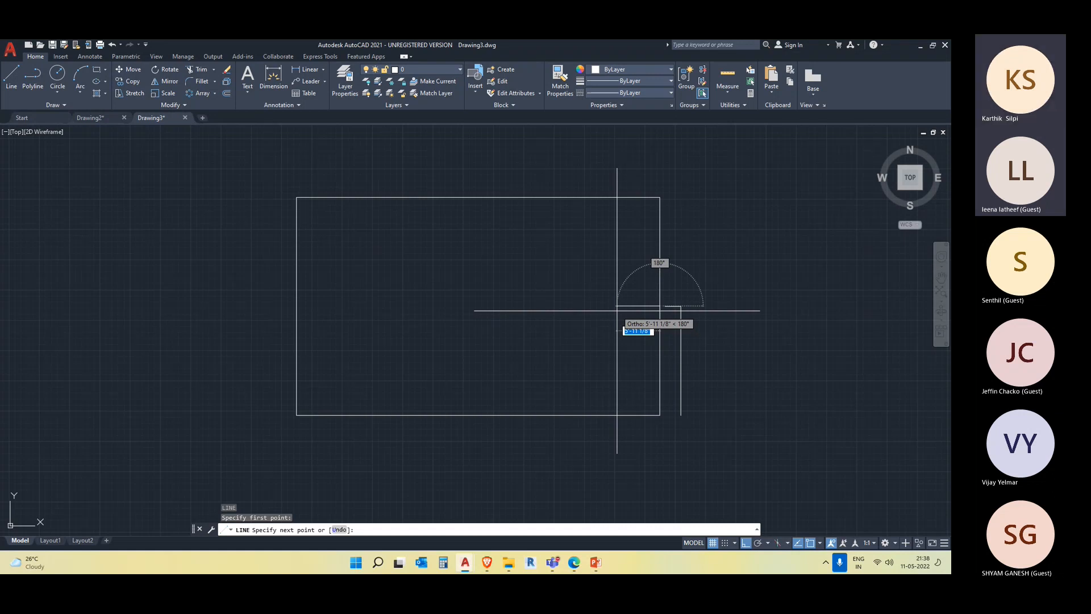
pyautogui.write('15')
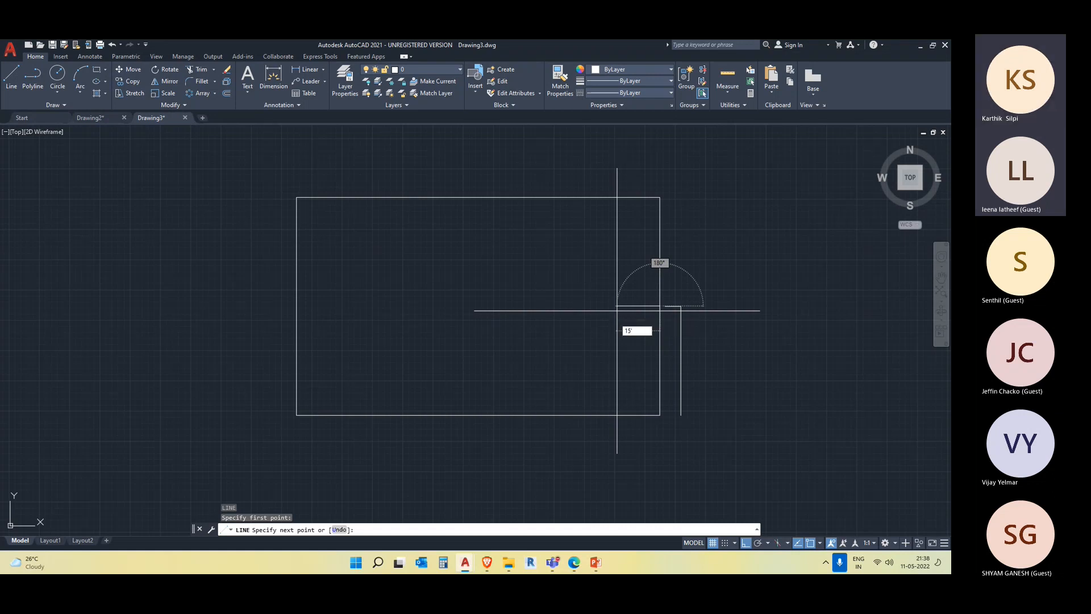
pyautogui.press('Return')
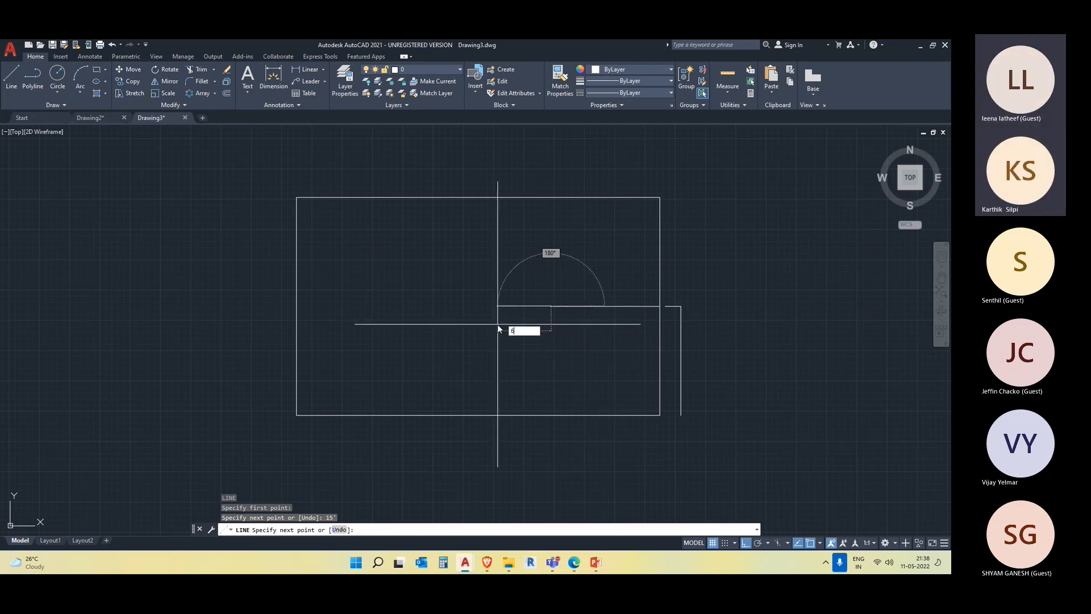
pyautogui.write("'")
pyautogui.press('Return')
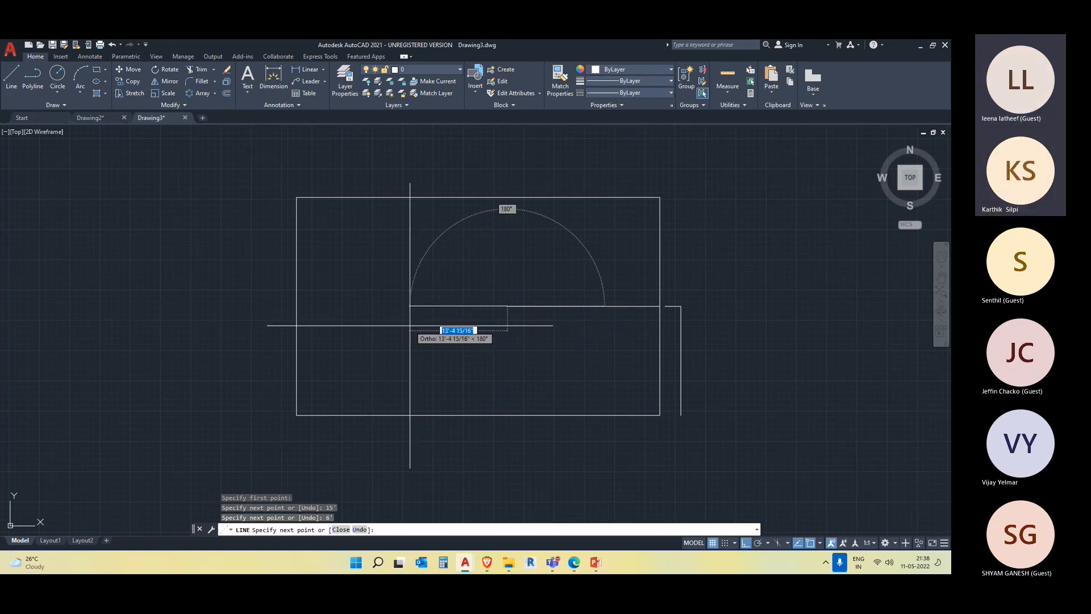
pyautogui.write("10'")
pyautogui.press('Return')
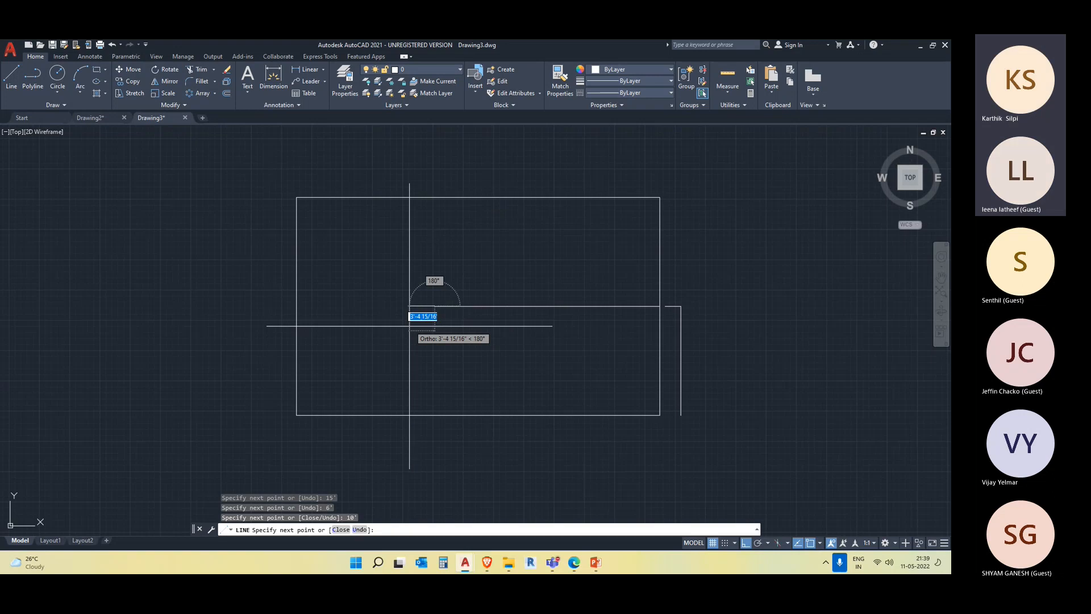
pyautogui.click(296, 306)
pyautogui.press('Escape')
pyautogui.press('Escape')
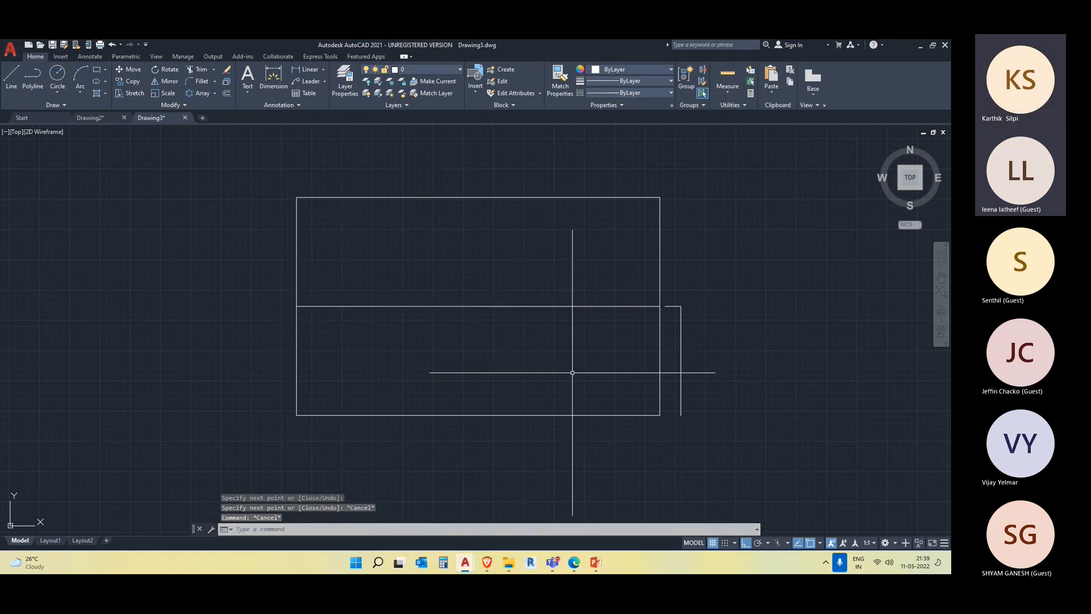
# Erase the two guide lines outside and beside the rectangle's right edge
pyautogui.click(693, 333)
pyautogui.click(673, 303)
pyautogui.press('Delete')
pyautogui.scroll(3, 668, 319)
pyautogui.scroll(-3, 667, 320)
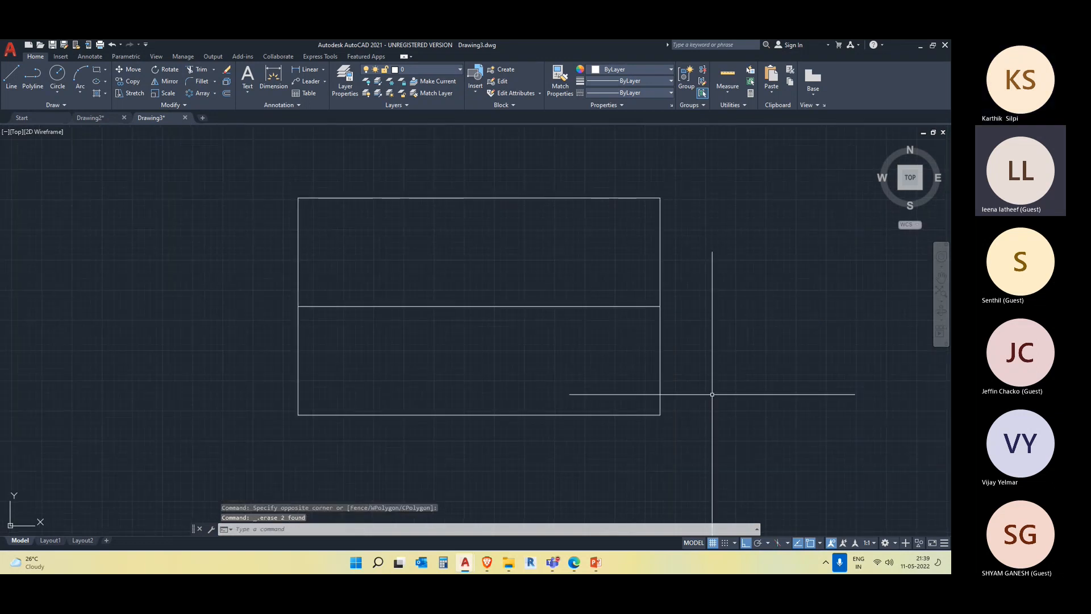
# Draw a vertical line from the midpoint of the 15' segment up to the rectangle's top edge
pyautogui.write('l')
pyautogui.press('Return')
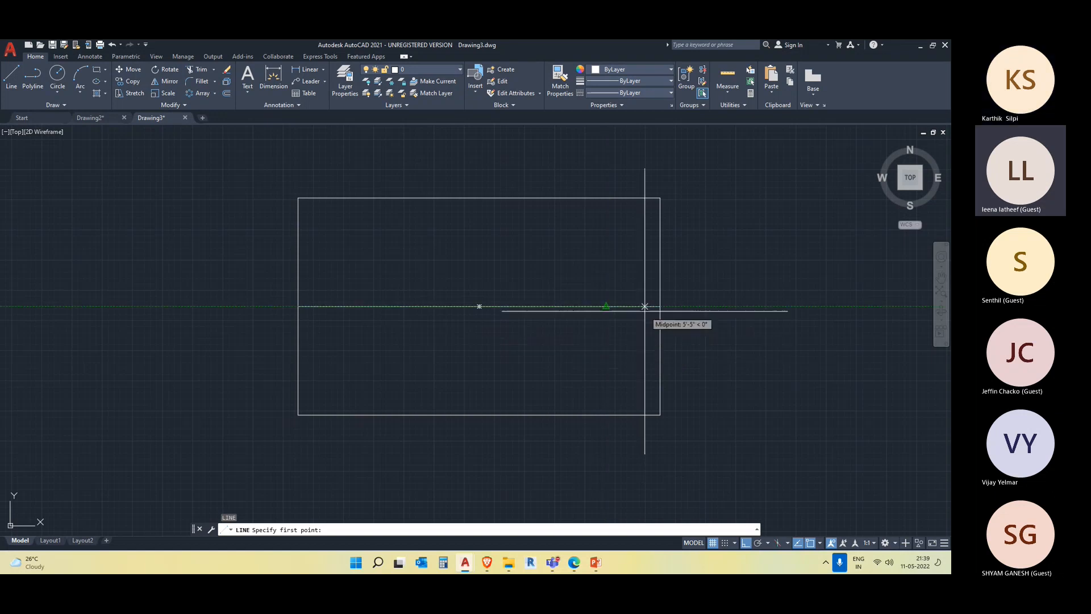
pyautogui.scroll(3, 628, 317)
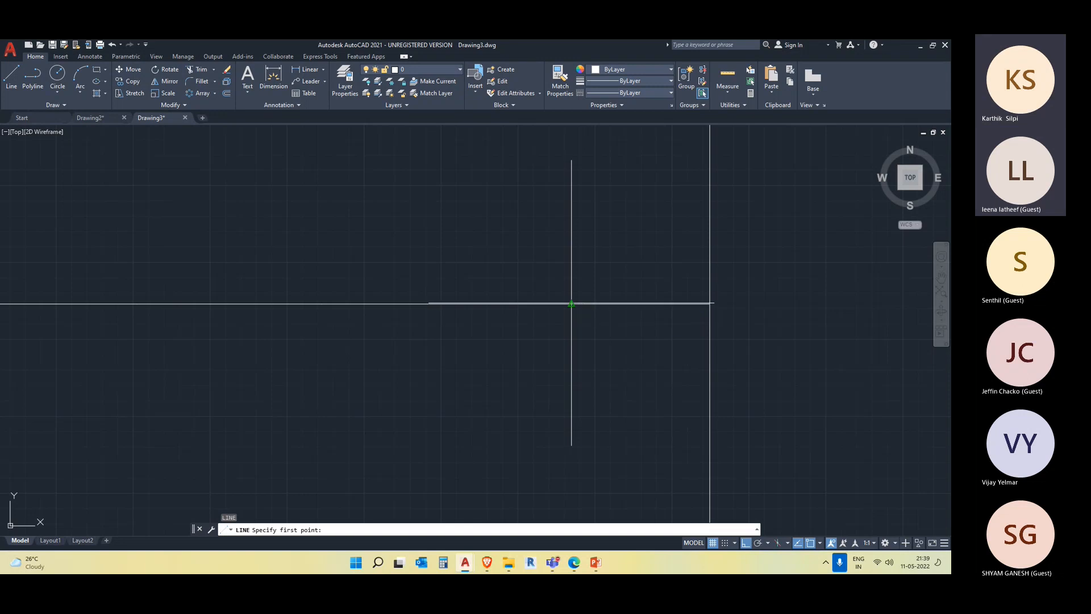
pyautogui.click(571, 304)
pyautogui.scroll(-5, 572, 270)
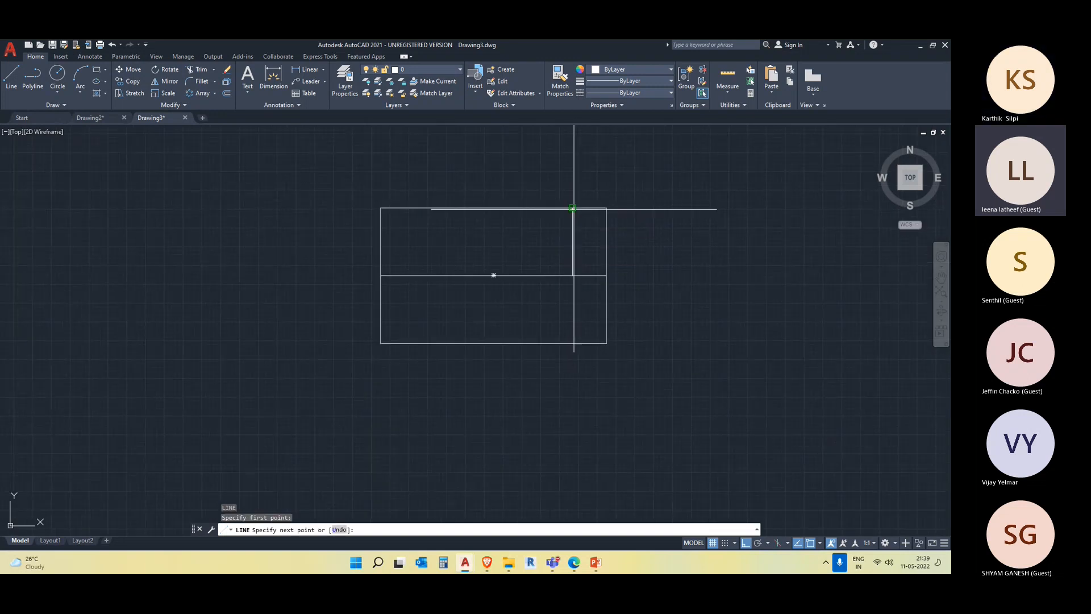
pyautogui.click(572, 275)
pyautogui.press('Return')
# Draw vertical lines from the midpoints of the 6' and 10' segments up to the rectangle's top edge
pyautogui.press('Return')
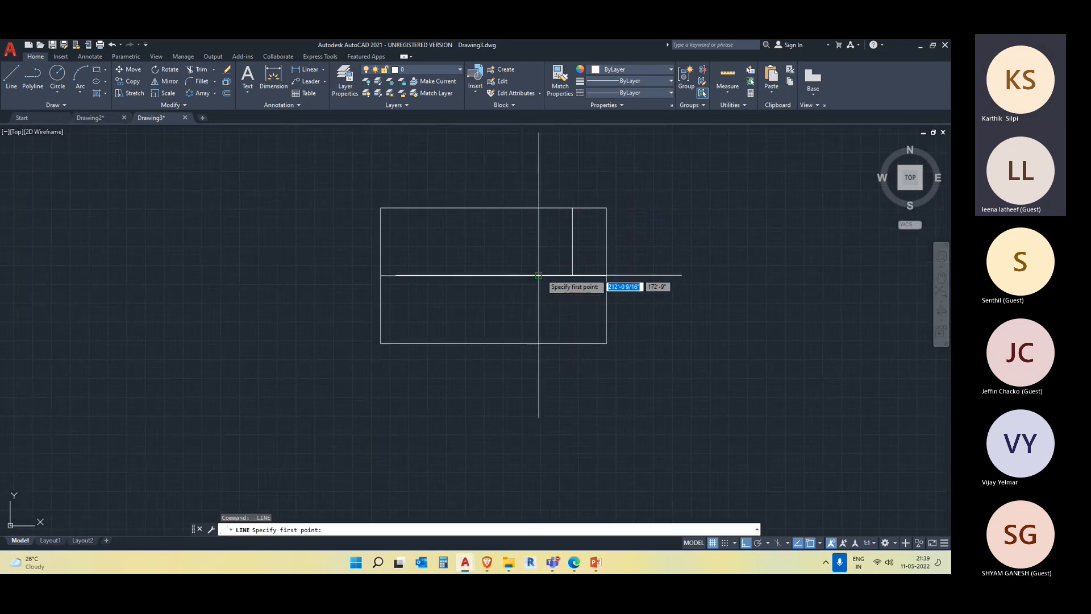
pyautogui.click(525, 275)
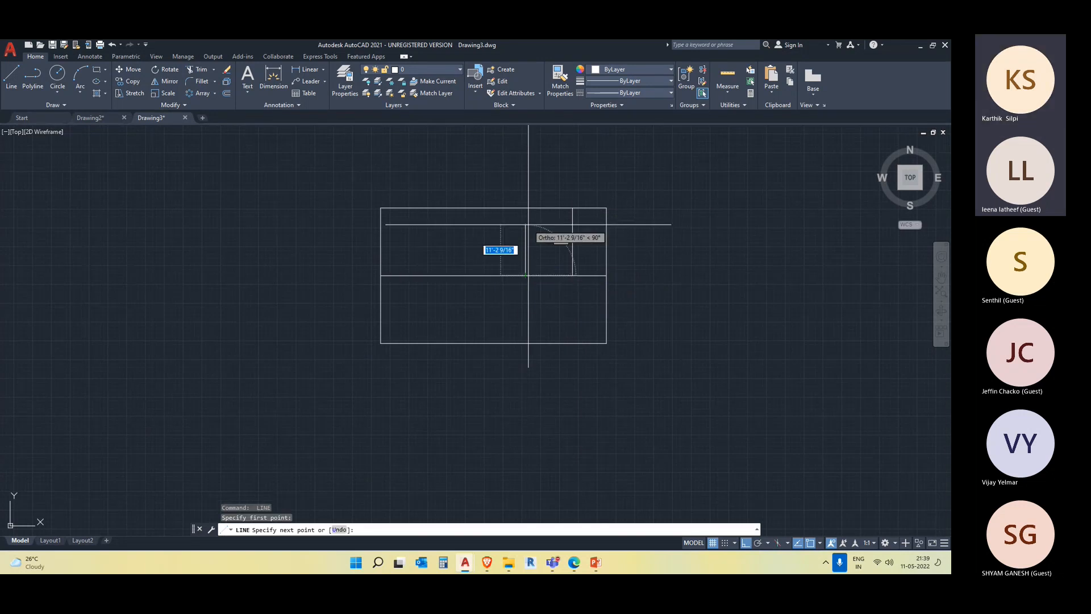
pyautogui.press('Escape')
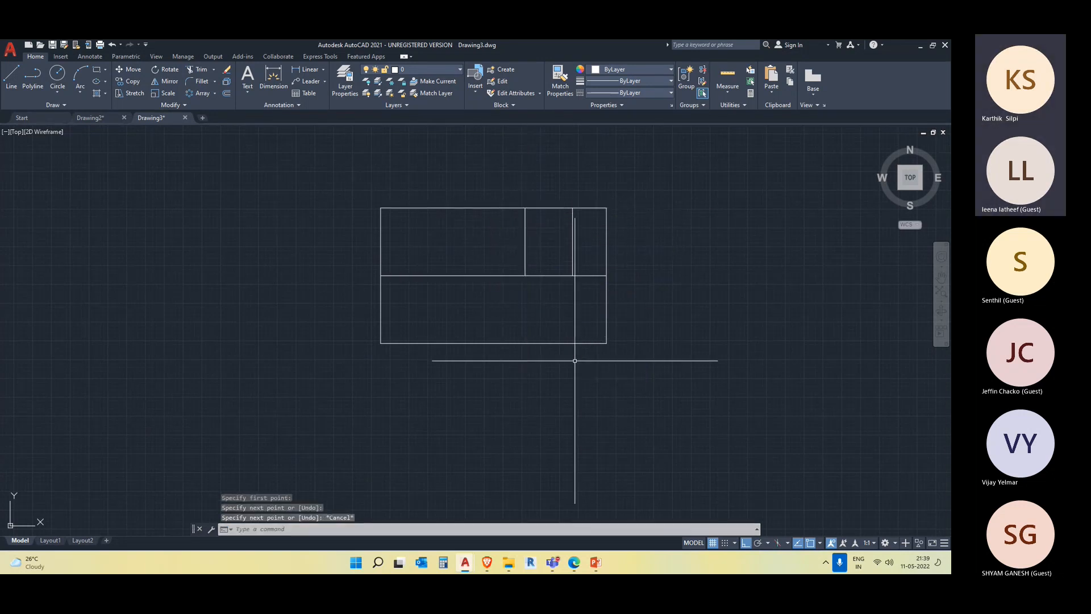
pyautogui.moveTo(585, 341); pyautogui.dragTo(613, 354, button='middle')
pyautogui.press('space')
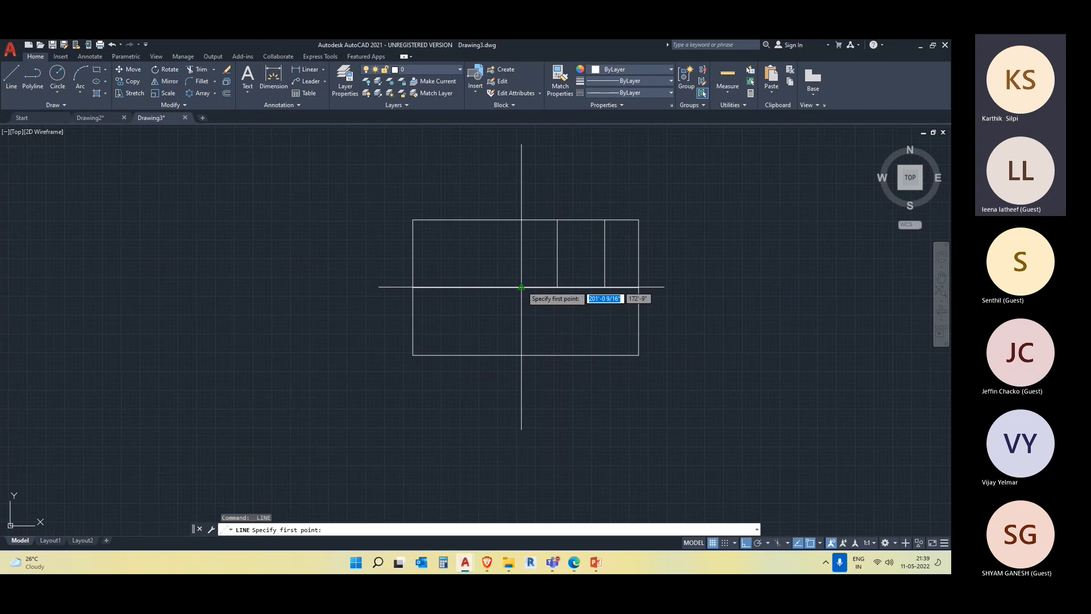
pyautogui.click(524, 287)
pyautogui.write("15'")
pyautogui.press('Escape')
# Erase the rightmost vertical line above the 15' segment
pyautogui.scroll(2, 568, 304)
pyautogui.moveTo(575, 315); pyautogui.dragTo(597, 362, button='middle')
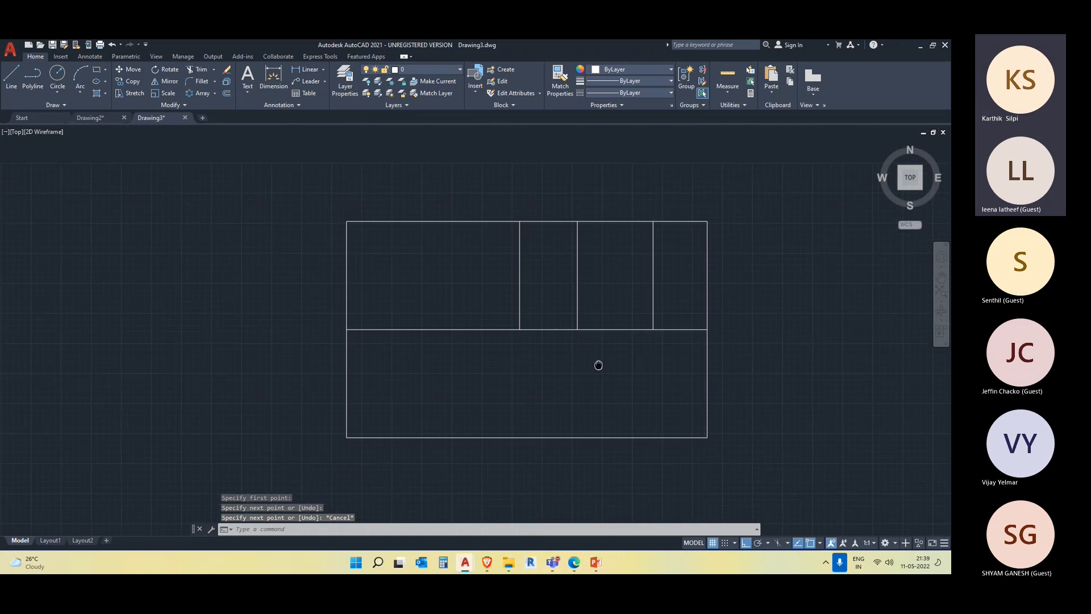
pyautogui.click(652, 309)
pyautogui.click(633, 300)
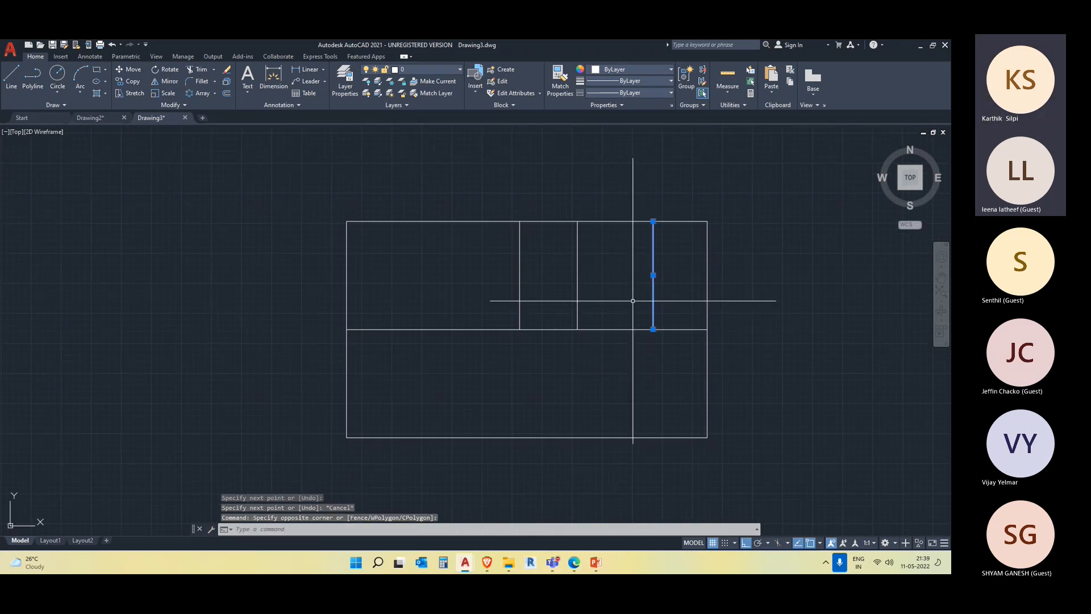
pyautogui.press('Delete')
pyautogui.click(657, 356)
pyautogui.click(633, 295)
pyautogui.press('Escape')
pyautogui.click(654, 347)
pyautogui.click(619, 299)
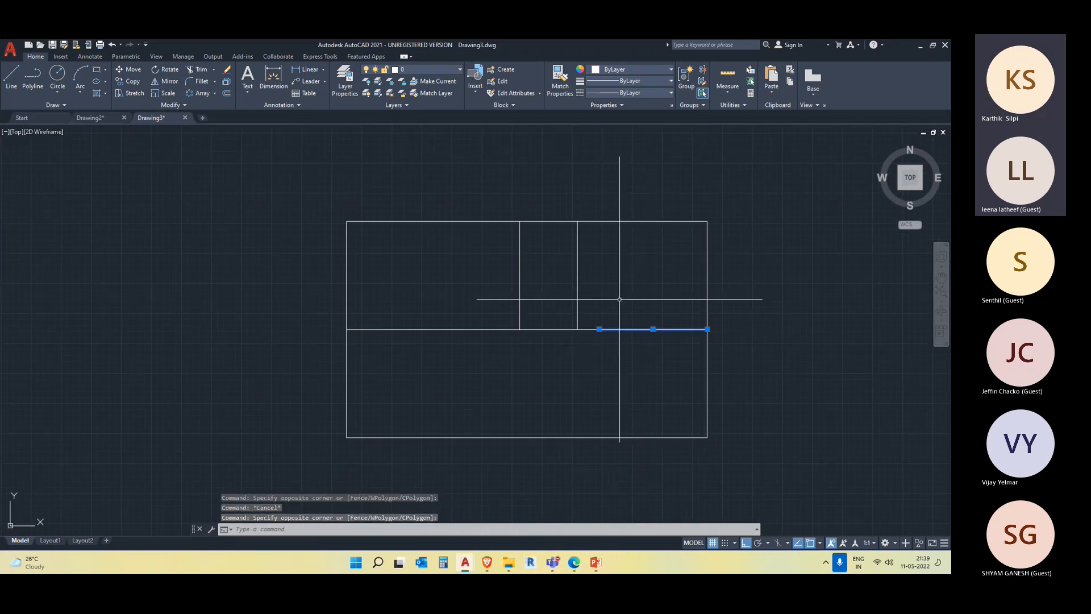
pyautogui.scroll(4, 586, 336)
pyautogui.click(619, 334)
pyautogui.click(586, 296)
pyautogui.press('Escape')
# Move the vertical line on the 6' segment right to the point where the 6' and 15' segments meet
pyautogui.click(571, 289)
pyautogui.click(539, 274)
pyautogui.write('m')
pyautogui.press('Return')
pyautogui.click(551, 310)
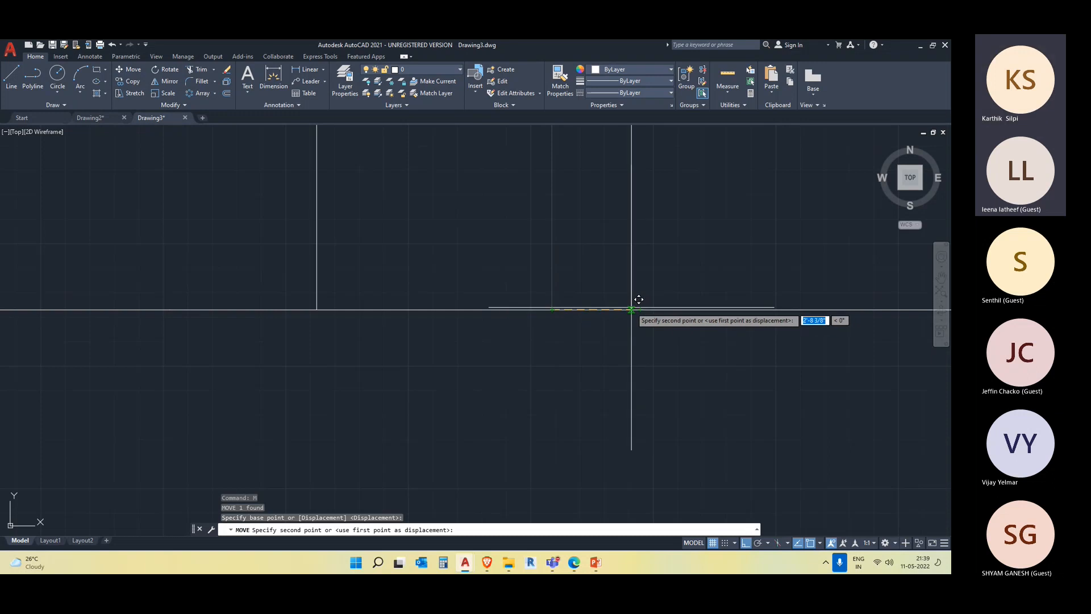
pyautogui.press('Escape')
# Move the left vertical line a short distance farther left along the horizontal line
pyautogui.scroll(-3, 738, 392)
pyautogui.moveTo(763, 407); pyautogui.dragTo(639, 378, button='middle')
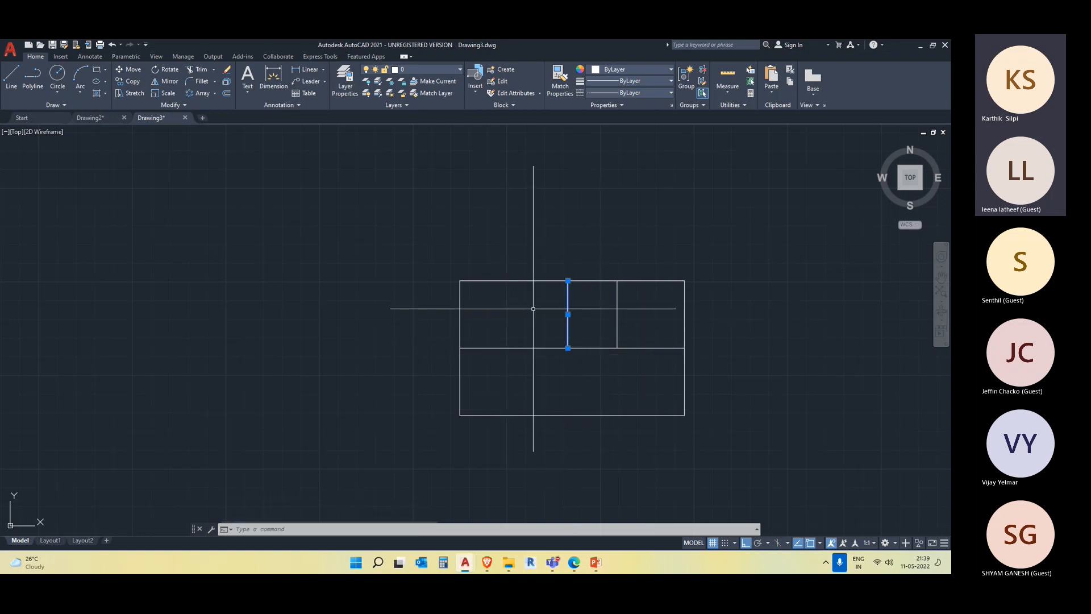
pyautogui.click(541, 339)
pyautogui.write('m')
pyautogui.press('Return')
pyautogui.click(568, 346)
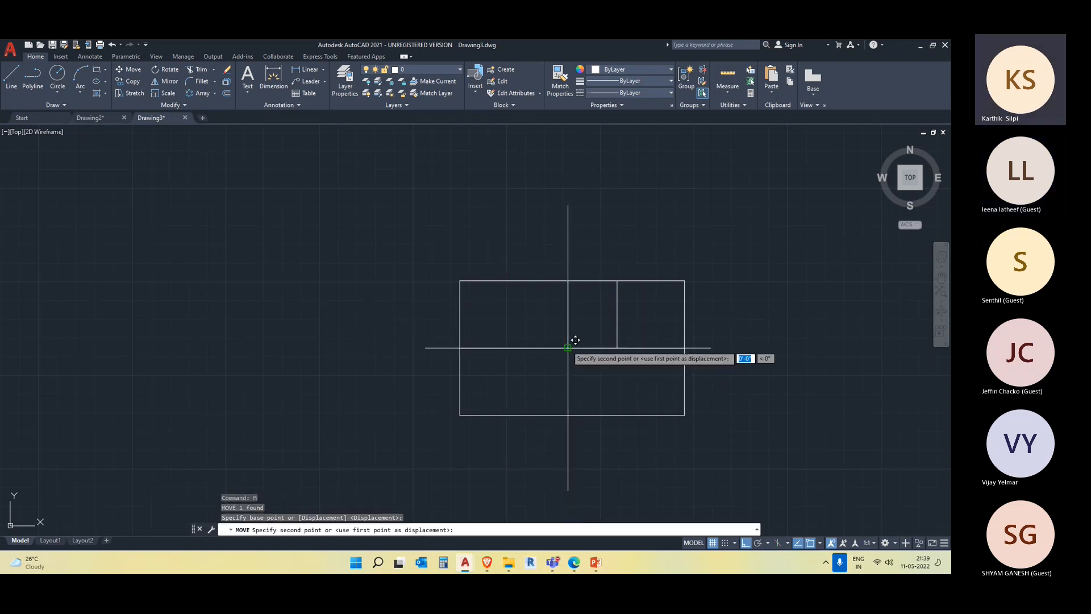
pyautogui.click(556, 347)
pyautogui.press('Escape')
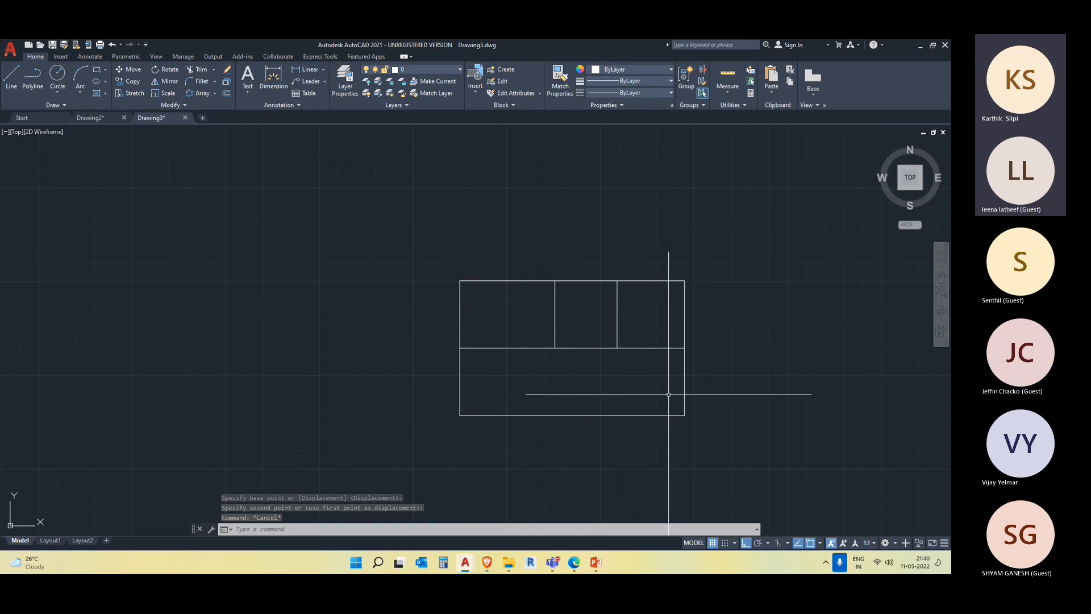
# Move the right vertical line left to the middle of the 6' segment
pyautogui.click(616, 326)
pyautogui.write('m')
pyautogui.press('Return')
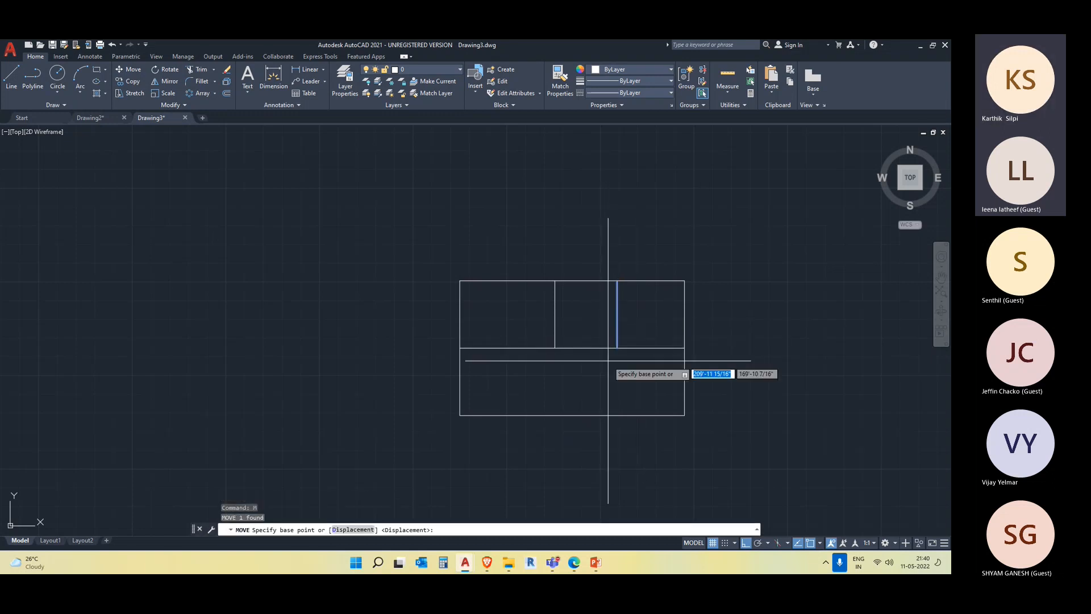
pyautogui.click(617, 341)
pyautogui.click(603, 341)
pyautogui.press('Escape')
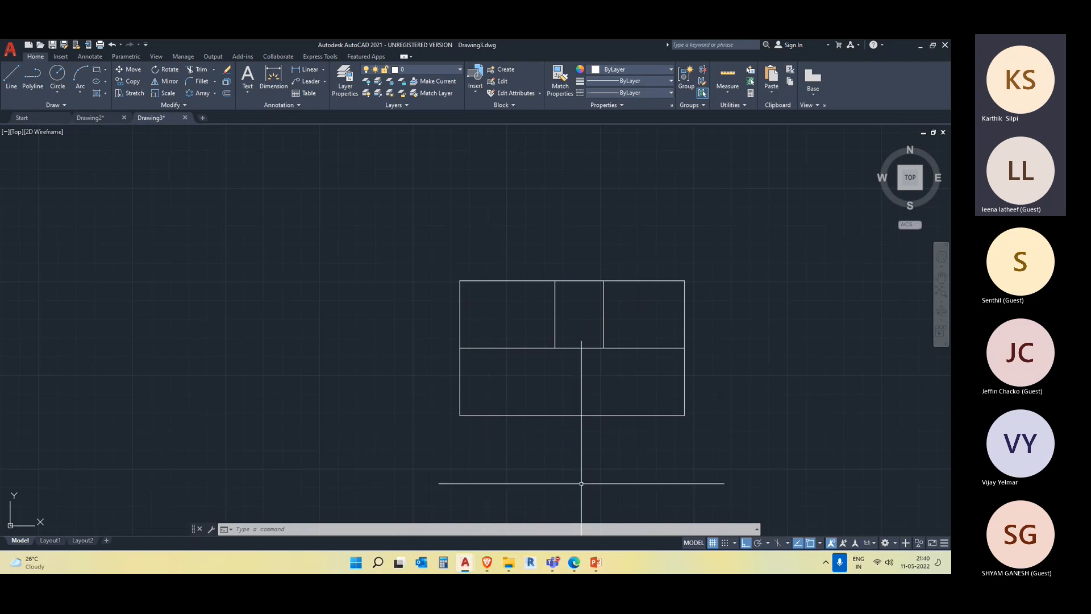
# Offset the outer rectangle 12" outward to form the outside wall line
pyautogui.write('off')
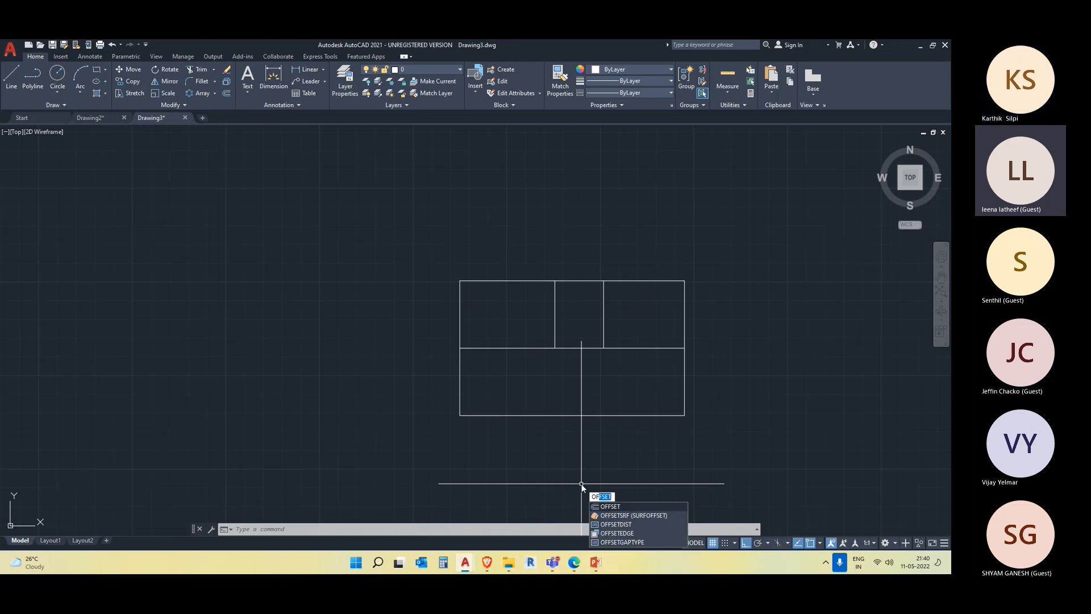
pyautogui.click(621, 505)
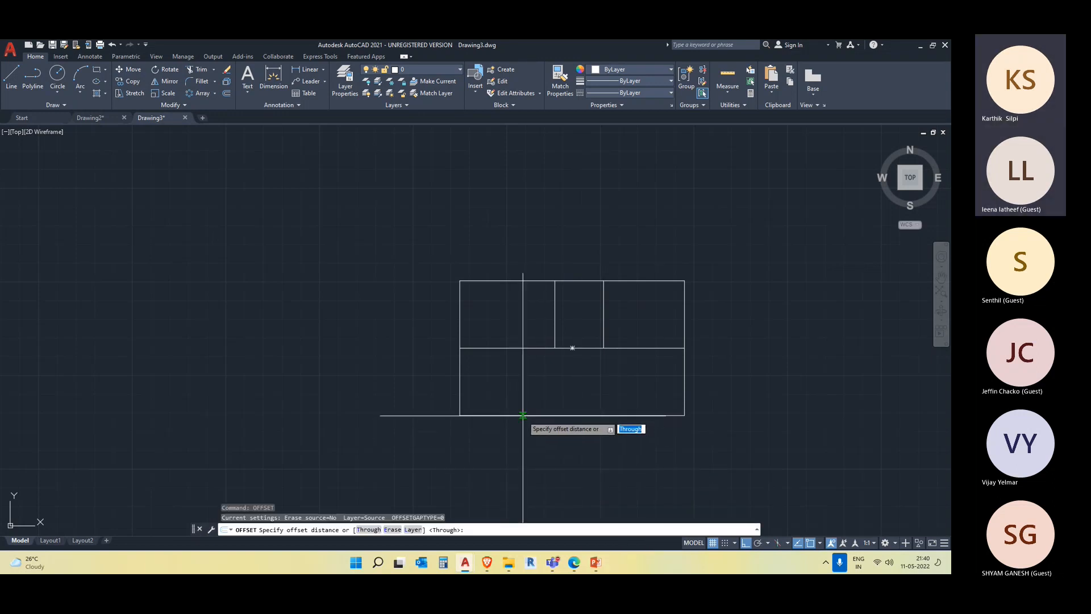
pyautogui.write('12')
pyautogui.press('Return')
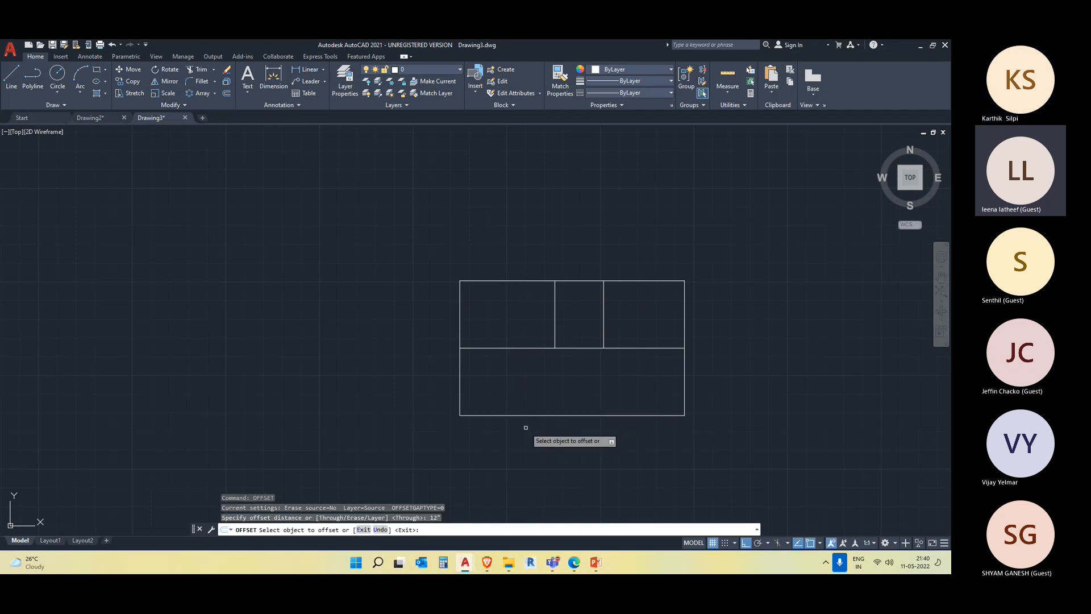
pyautogui.click(528, 415)
pyautogui.click(538, 438)
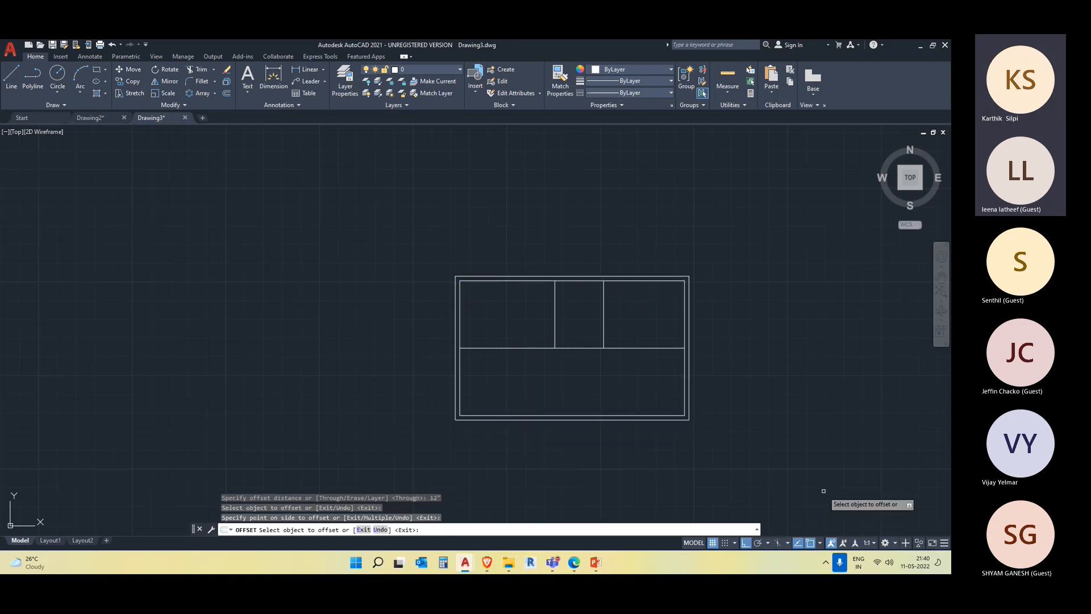
# Join the collinear segments of the horizontal middle line across the floor plan into one line
pyautogui.press('Escape')
pyautogui.click(501, 371)
pyautogui.click(487, 338)
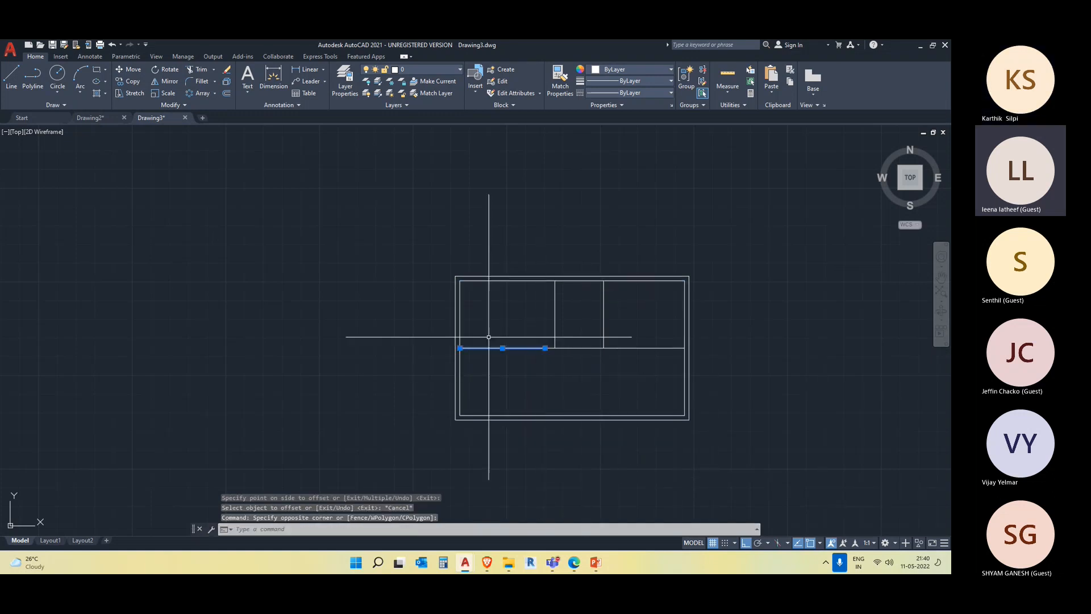
pyautogui.click(572, 342)
pyautogui.click(572, 341)
pyautogui.scroll(6, 585, 347)
pyautogui.click(577, 362)
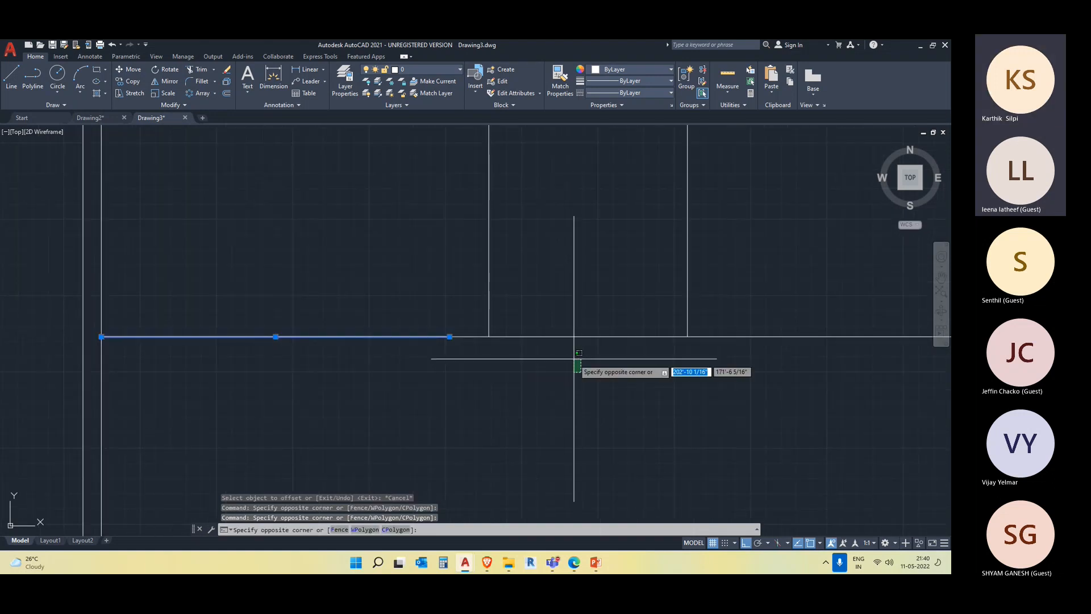
pyautogui.click(575, 373)
pyautogui.click(533, 307)
pyautogui.click(552, 379)
pyautogui.click(553, 382)
pyautogui.click(508, 291)
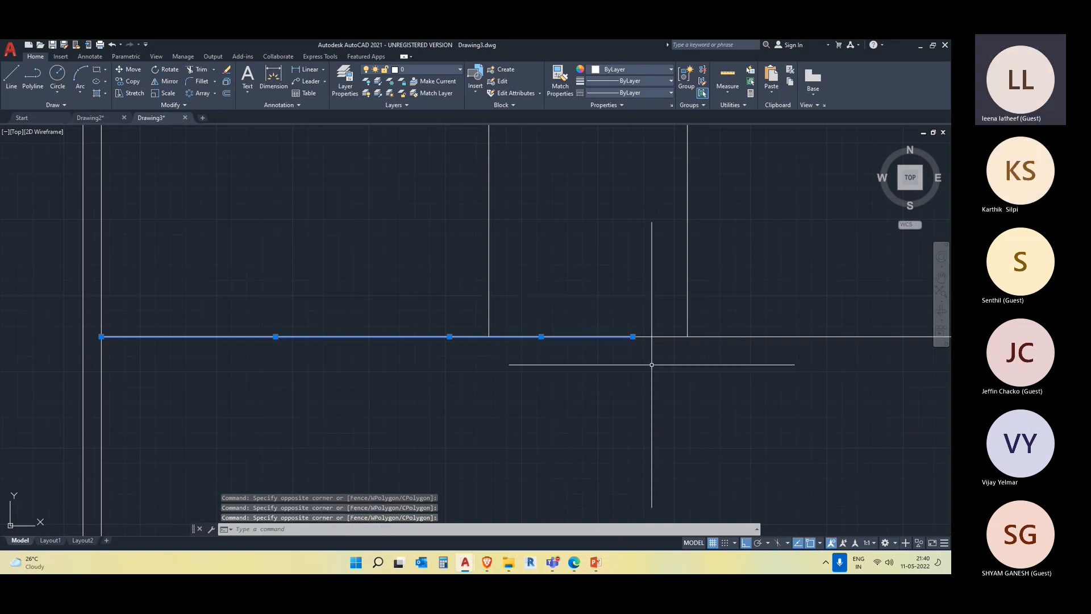
pyautogui.scroll(-4, 648, 333)
pyautogui.click(734, 335)
pyautogui.write('j')
pyautogui.press('Return')
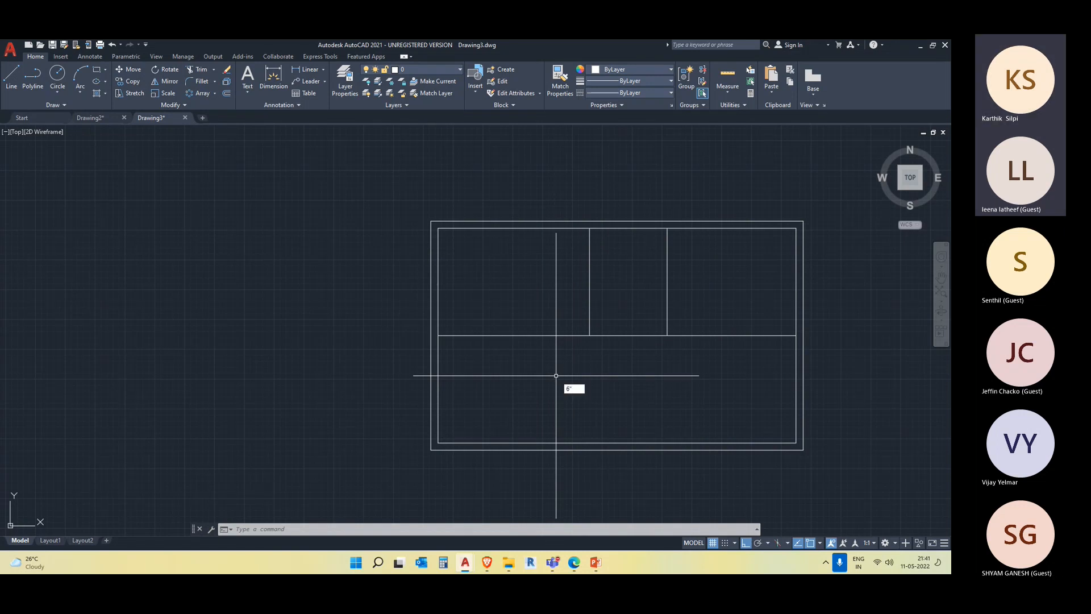
# Offset the horizontal middle line 6" upward to form the interior wall
pyautogui.press('Return')
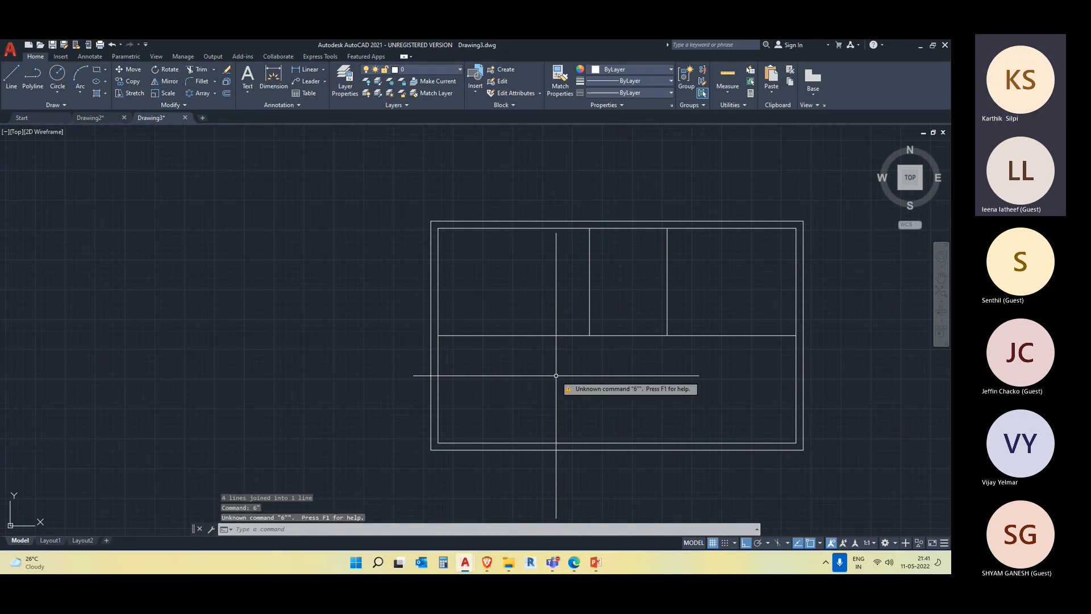
pyautogui.click(541, 338)
pyautogui.press('Escape')
pyautogui.press('Escape')
pyautogui.write('o')
pyautogui.press('Return')
pyautogui.write("6'")
pyautogui.press('Return')
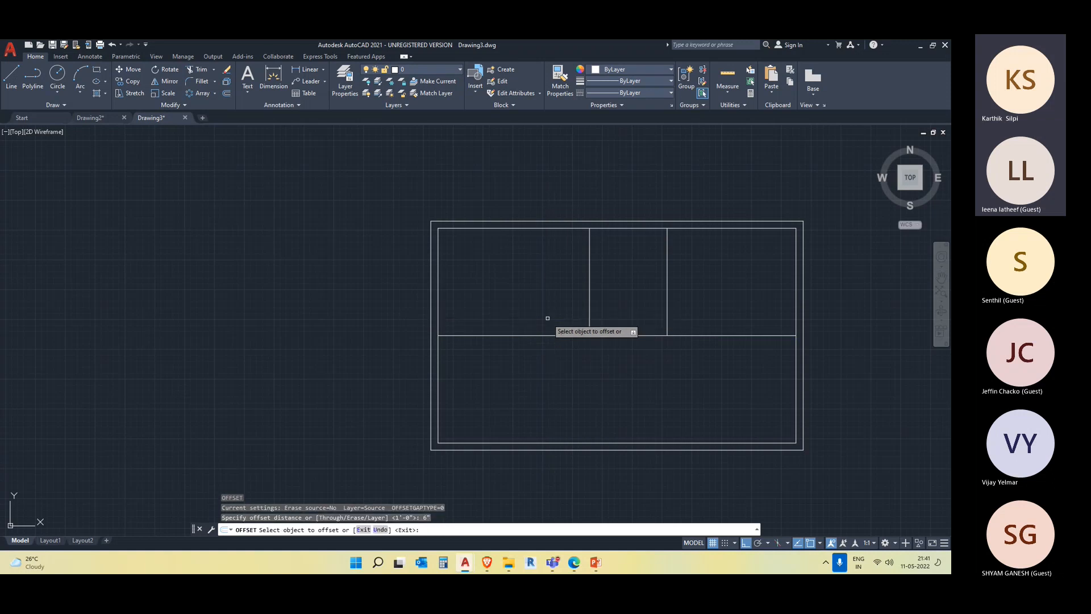
pyautogui.click(556, 335)
pyautogui.click(577, 330)
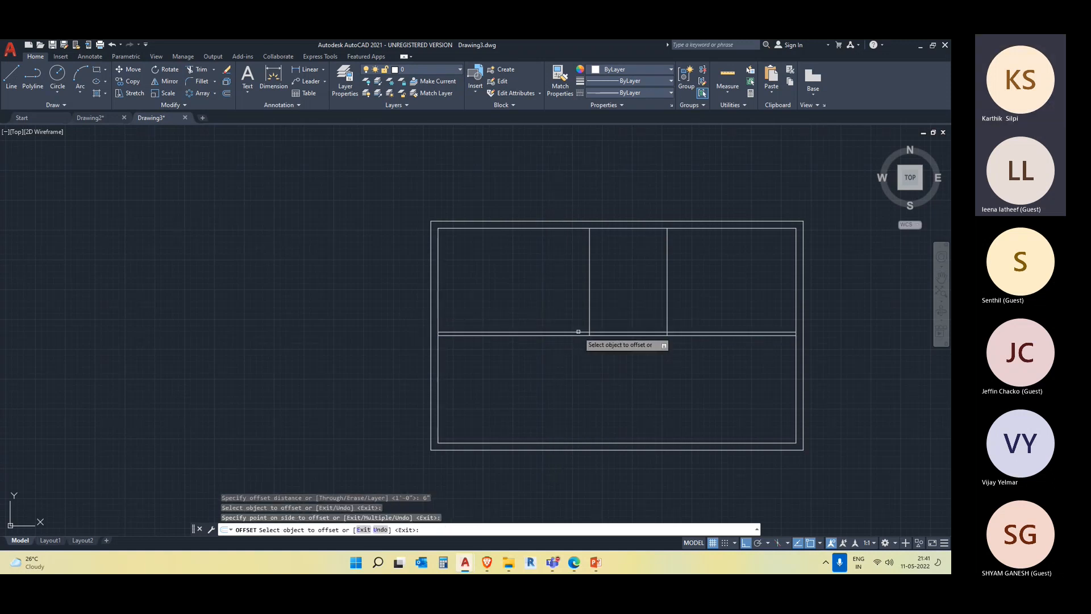
# Offset the two vertical partition lines 6" toward each other, into the small middle room
pyautogui.click(590, 273)
pyautogui.click(616, 283)
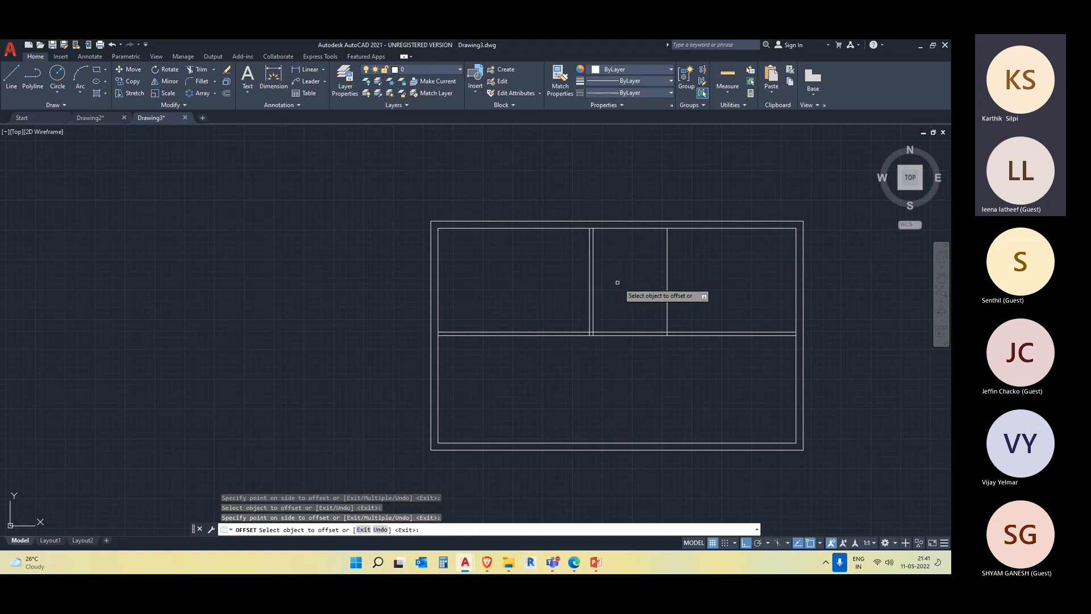
pyautogui.click(668, 273)
pyautogui.click(655, 273)
pyautogui.press('Escape')
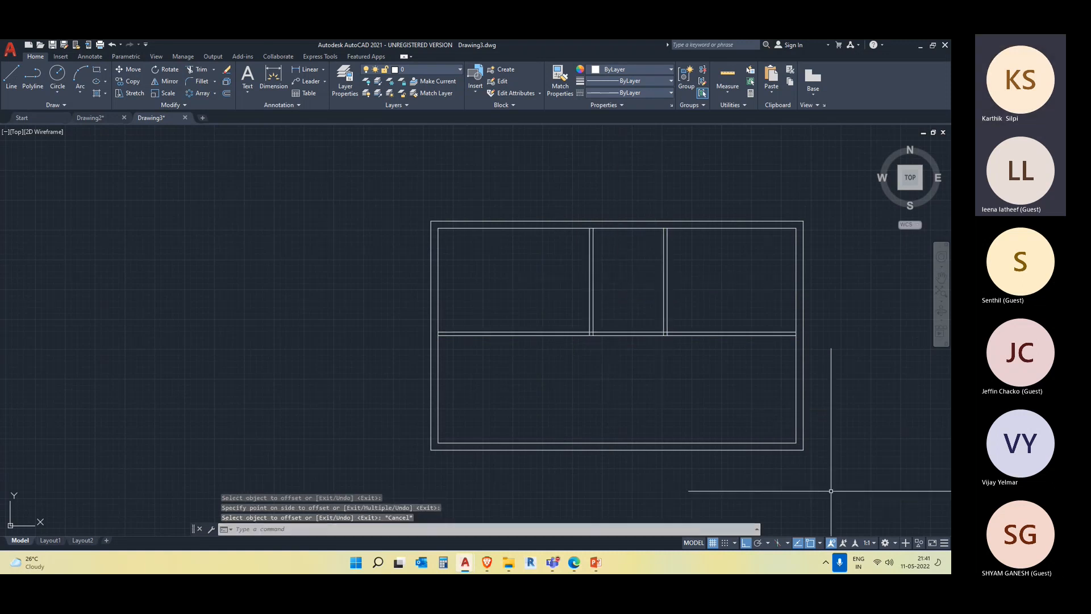
# Trim the inner line of the upper outside wall between the two lines of the left partition
pyautogui.moveTo(773, 480); pyautogui.dragTo(735, 437, button='middle')
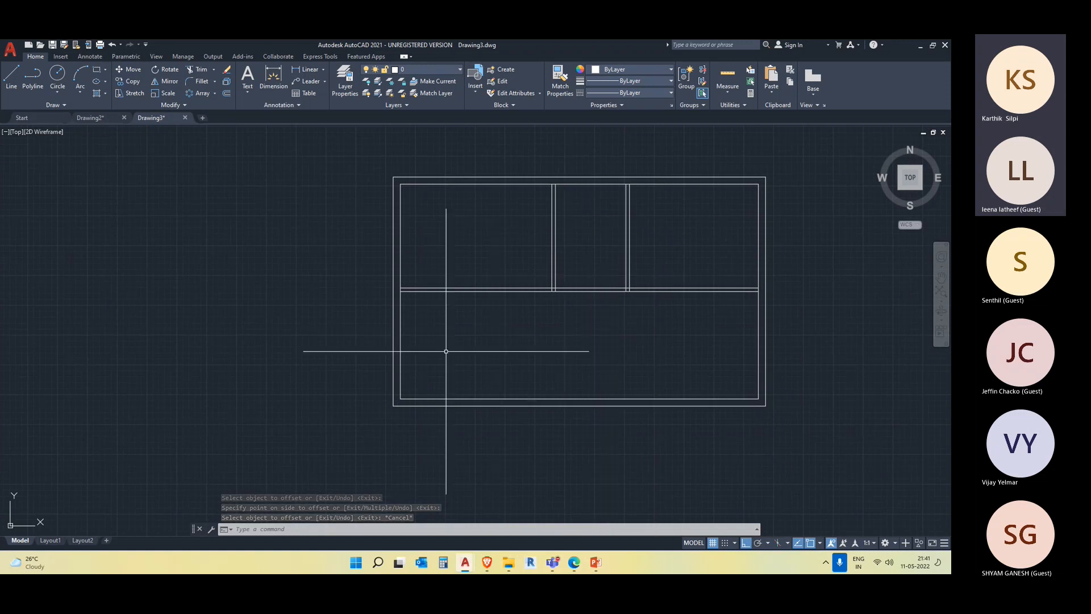
pyautogui.scroll(2, 402, 287)
pyautogui.scroll(-4, 402, 286)
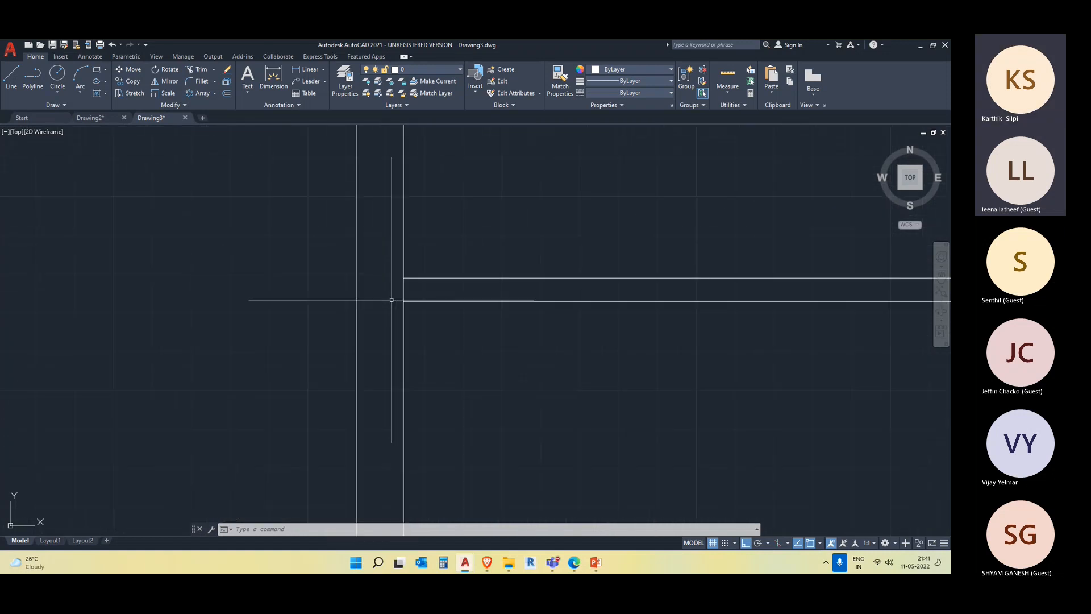
pyautogui.scroll(7, 554, 310)
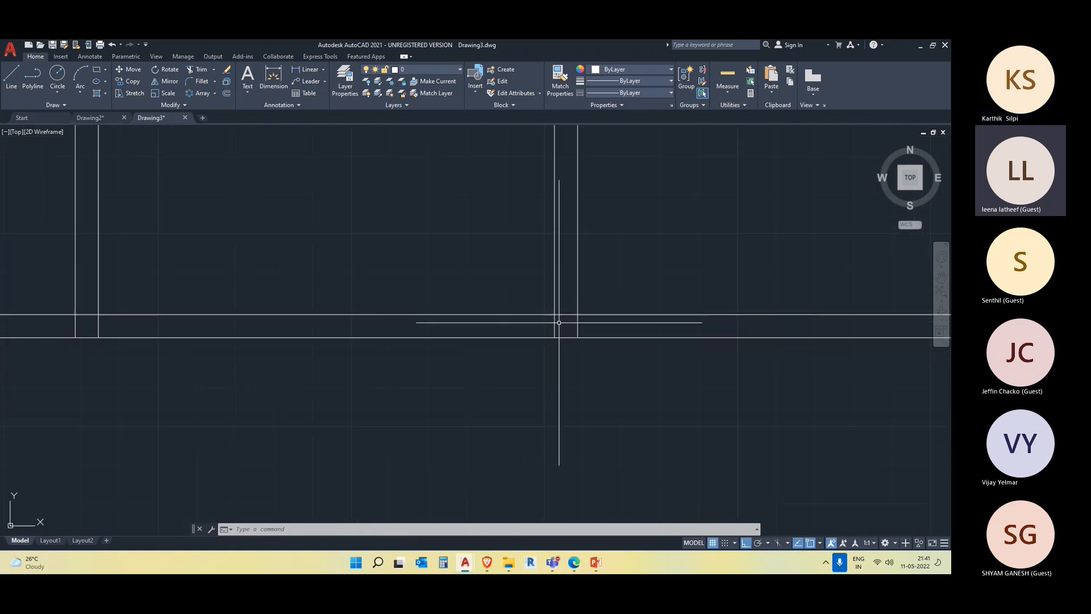
pyautogui.scroll(-6, 445, 385)
pyautogui.scroll(7, 336, 385)
pyautogui.press('Escape')
pyautogui.press('Escape')
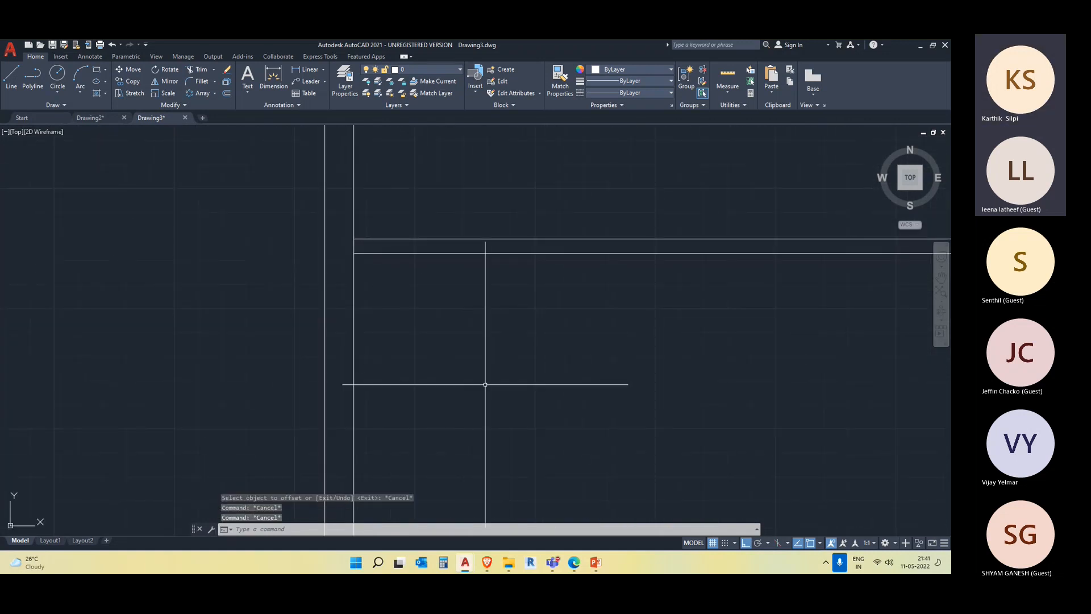
pyautogui.write('tr')
pyautogui.press('Return')
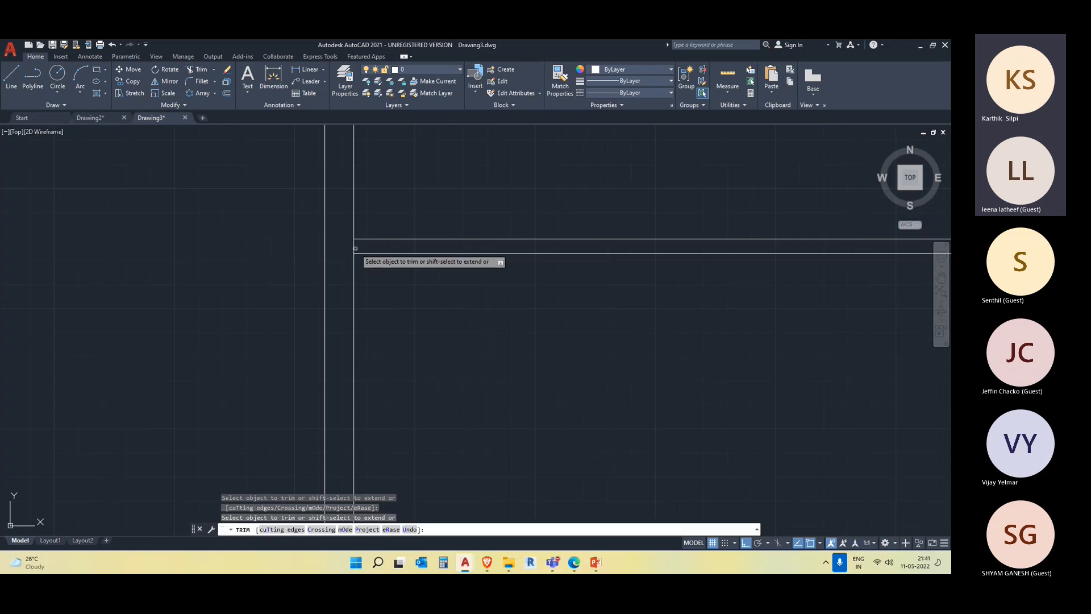
pyautogui.scroll(-5, 523, 280)
pyautogui.scroll(6, 526, 200)
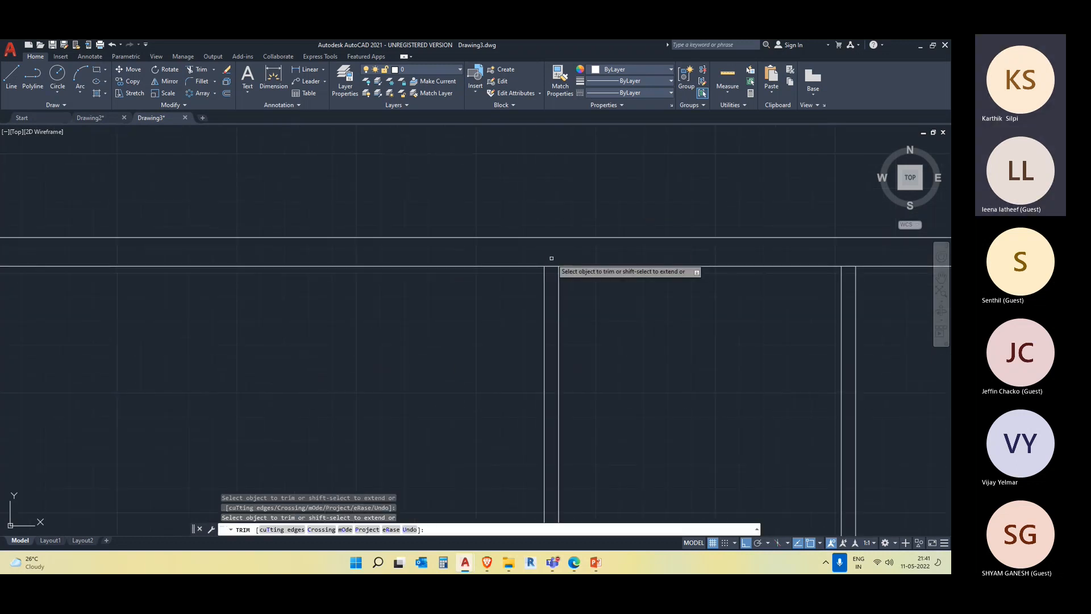
pyautogui.click(551, 266)
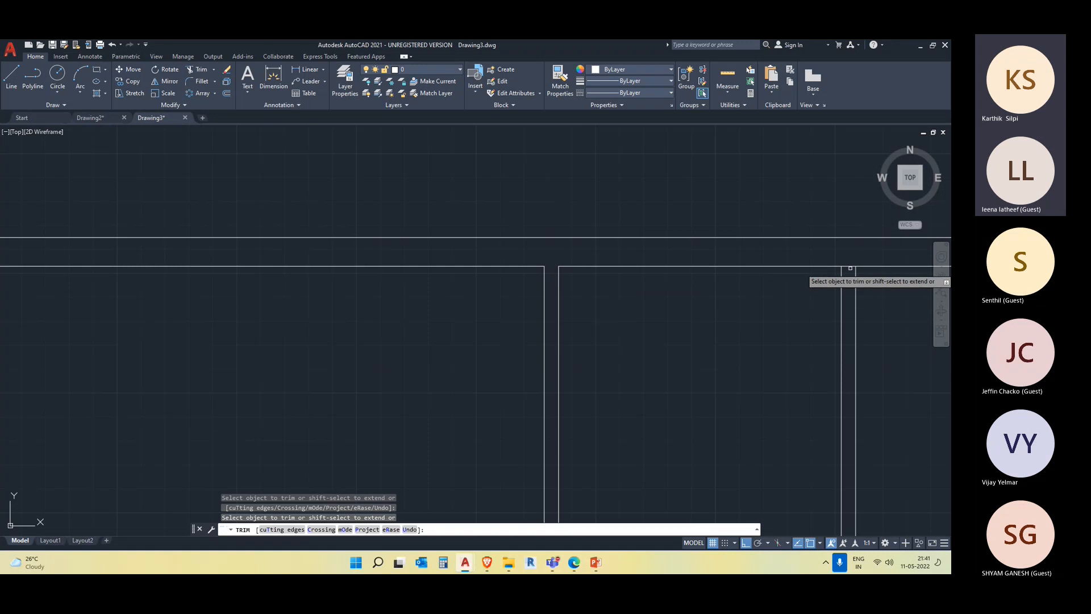
# Trim the remaining wall line pieces that cross the wall junctions, including where both partitions meet the middle wall
pyautogui.scroll(-4, 841, 341)
pyautogui.scroll(5, 543, 327)
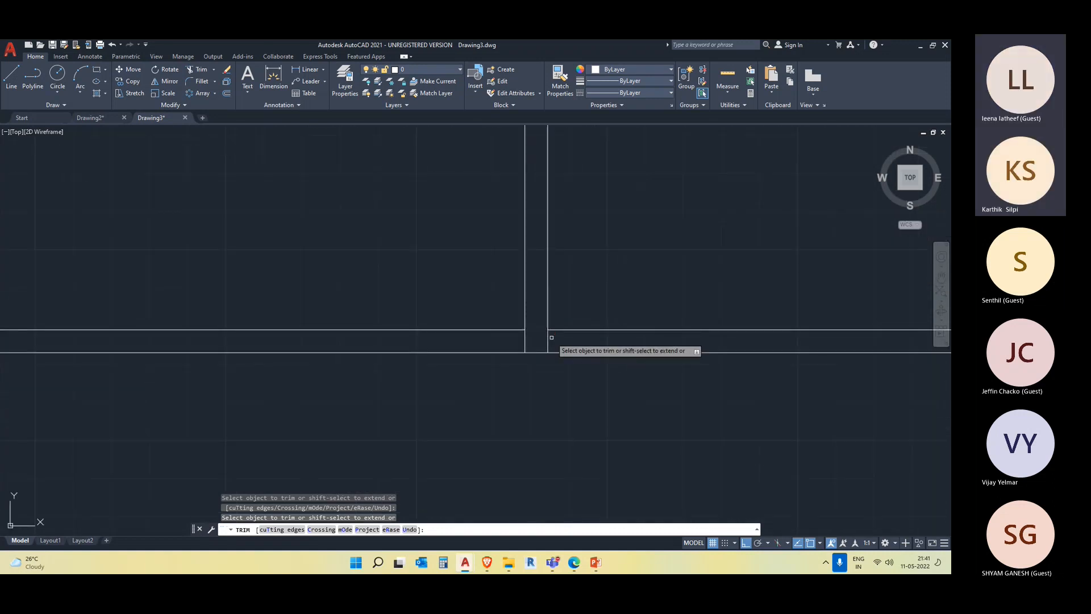
pyautogui.scroll(-5, 525, 341)
pyautogui.scroll(6, 598, 378)
pyautogui.click(592, 451)
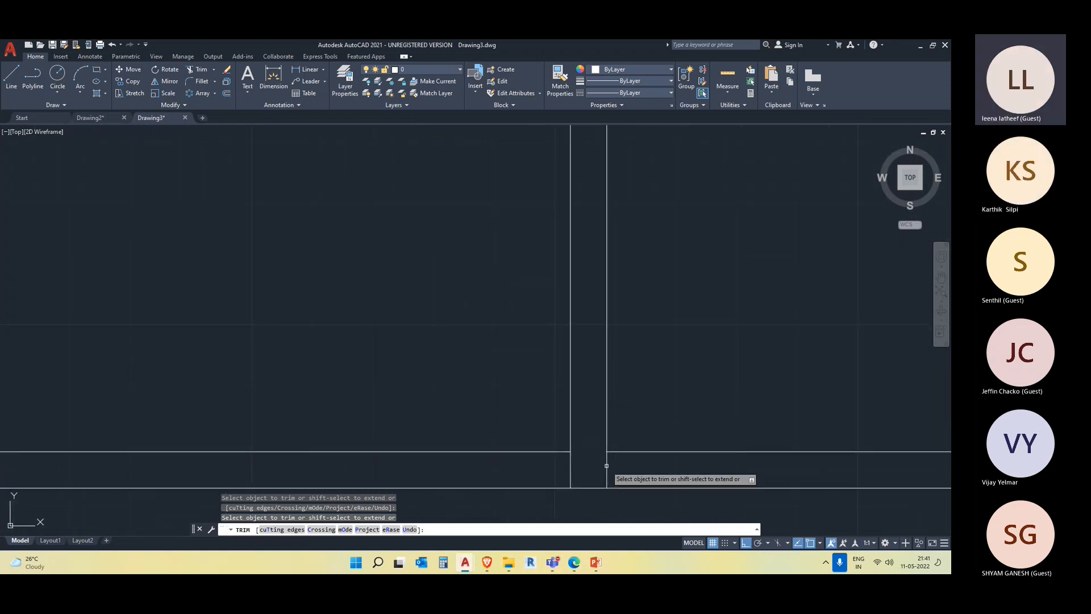
pyautogui.scroll(-5, 581, 464)
pyautogui.scroll(6, 665, 335)
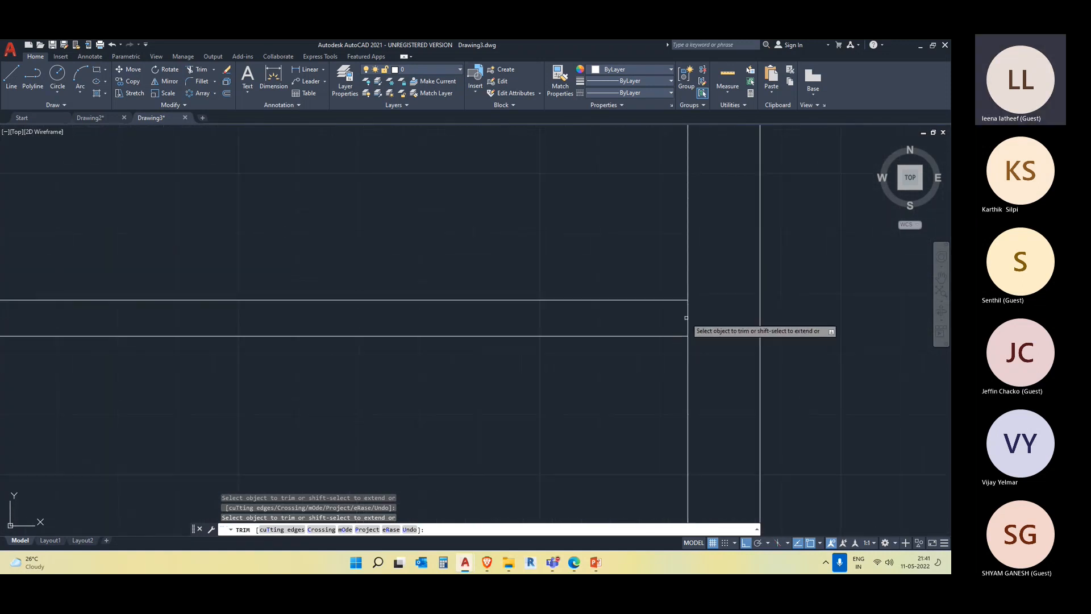
pyautogui.scroll(-5, 686, 320)
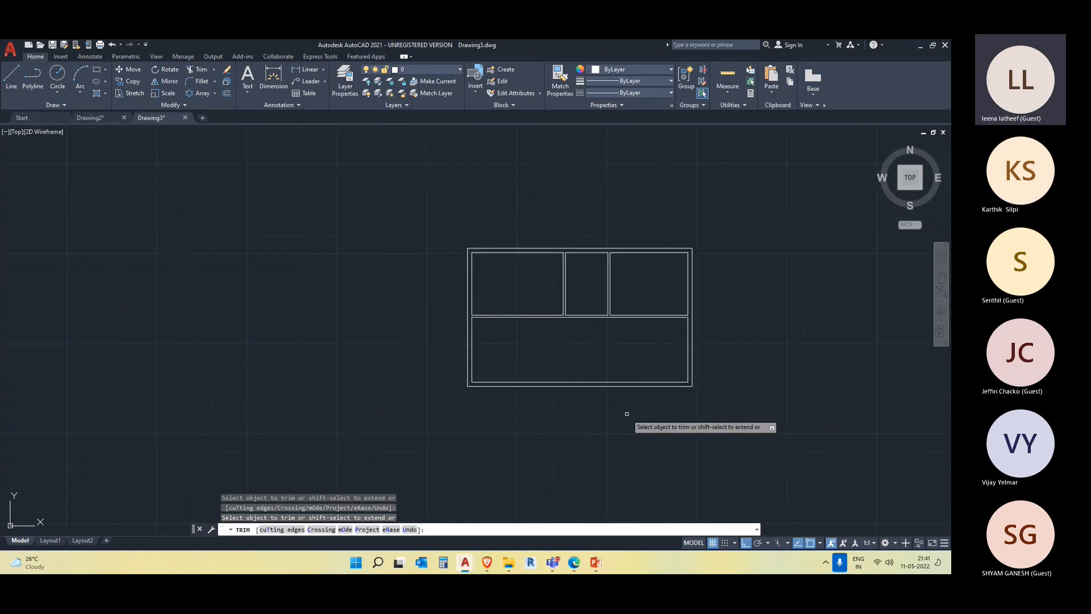
pyautogui.press('Escape')
# Create a new layer named door
pyautogui.moveTo(708, 391); pyautogui.dragTo(694, 367, button='middle')
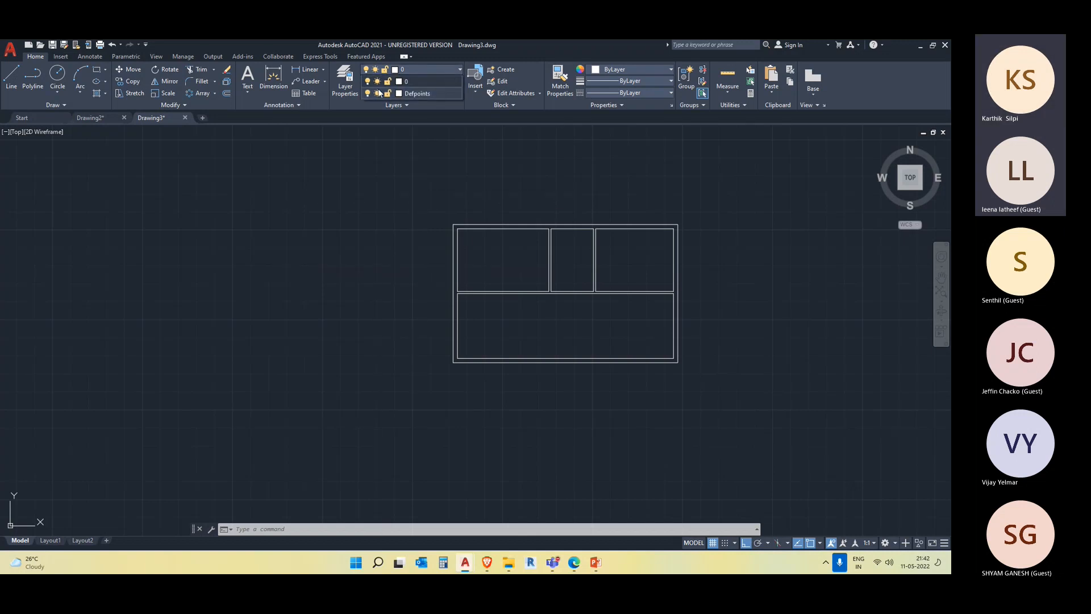
pyautogui.click(347, 80)
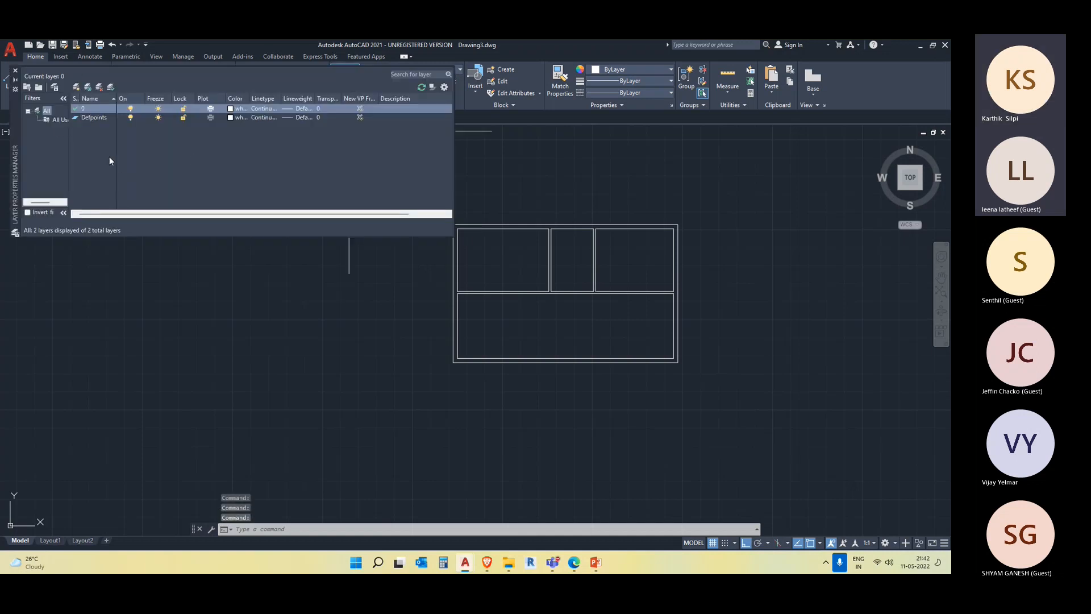
pyautogui.click(76, 87)
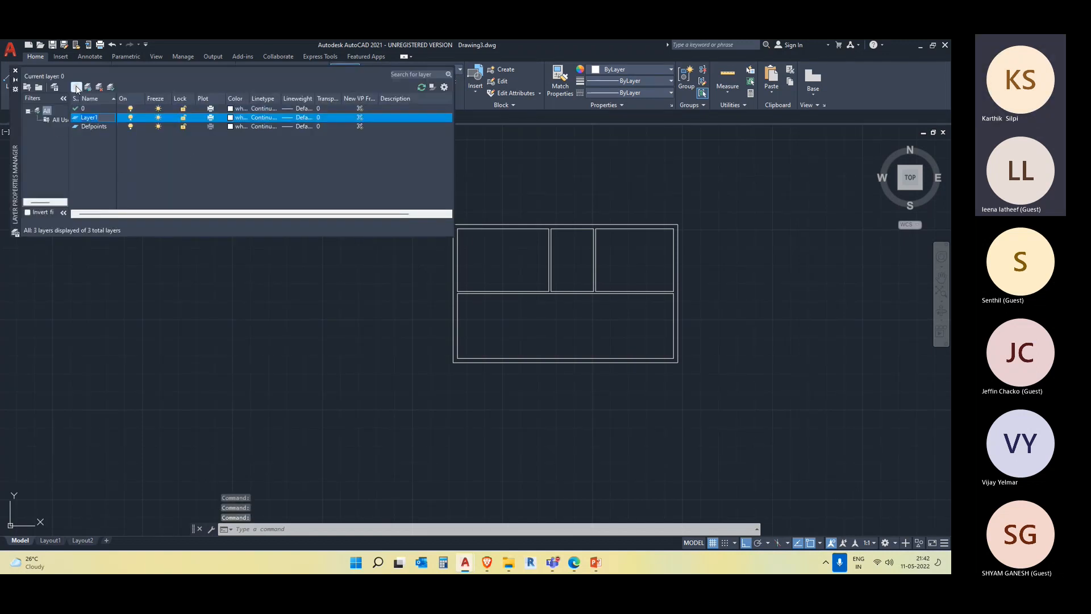
pyautogui.press('BackSpace')
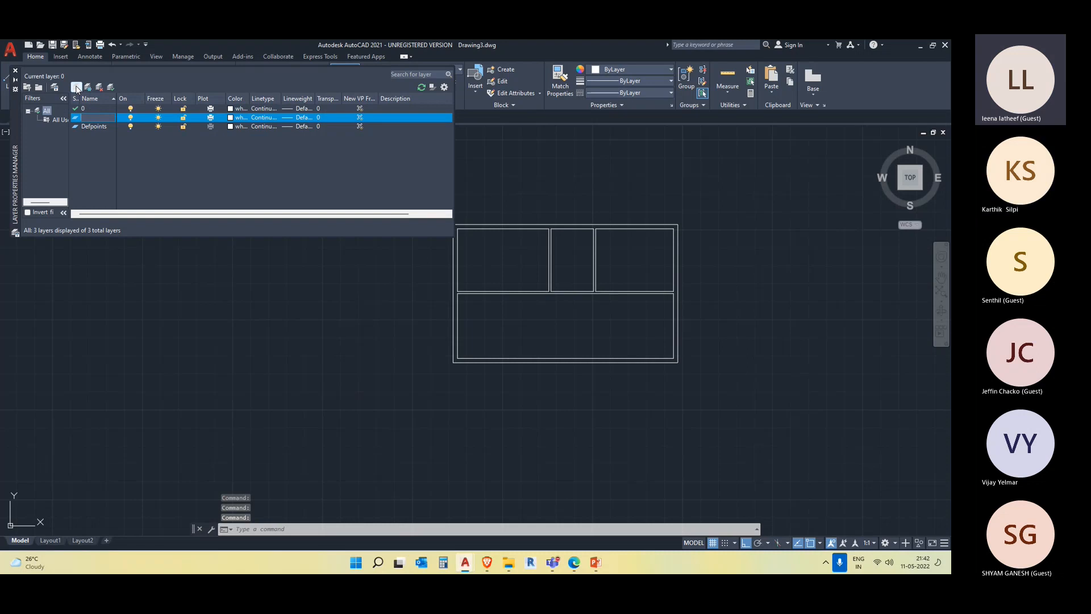
pyautogui.write('door')
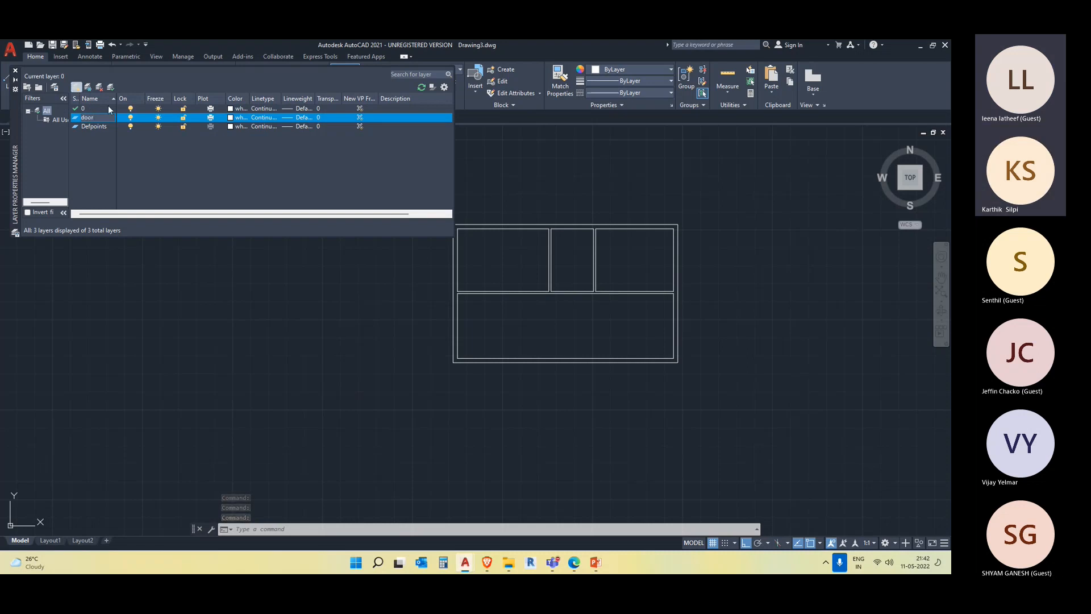
# Set the door layer's colour to red, index colour 10
pyautogui.click(238, 112)
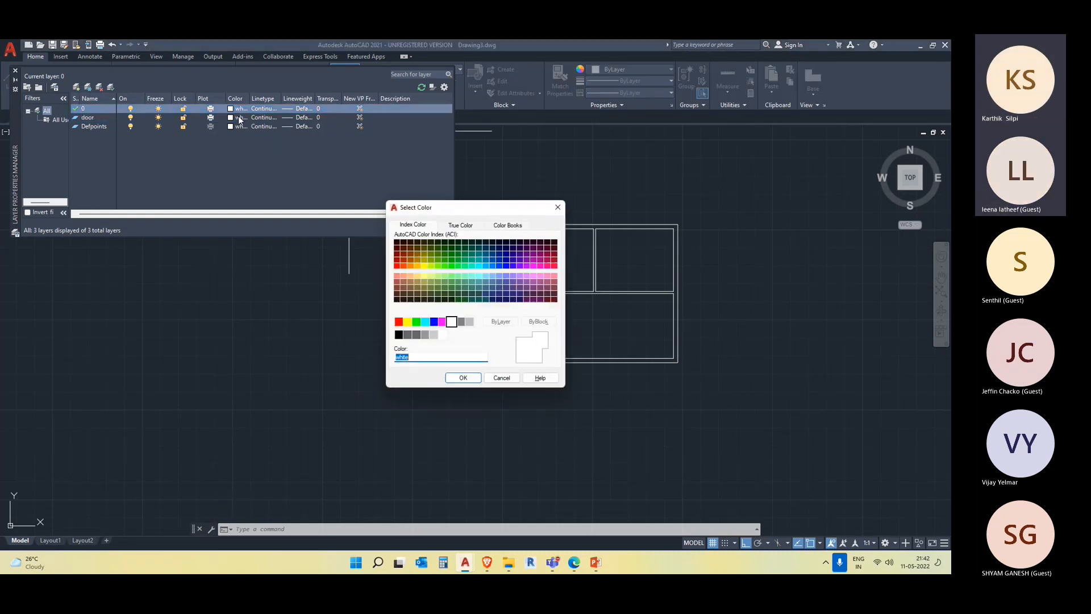
pyautogui.click(558, 207)
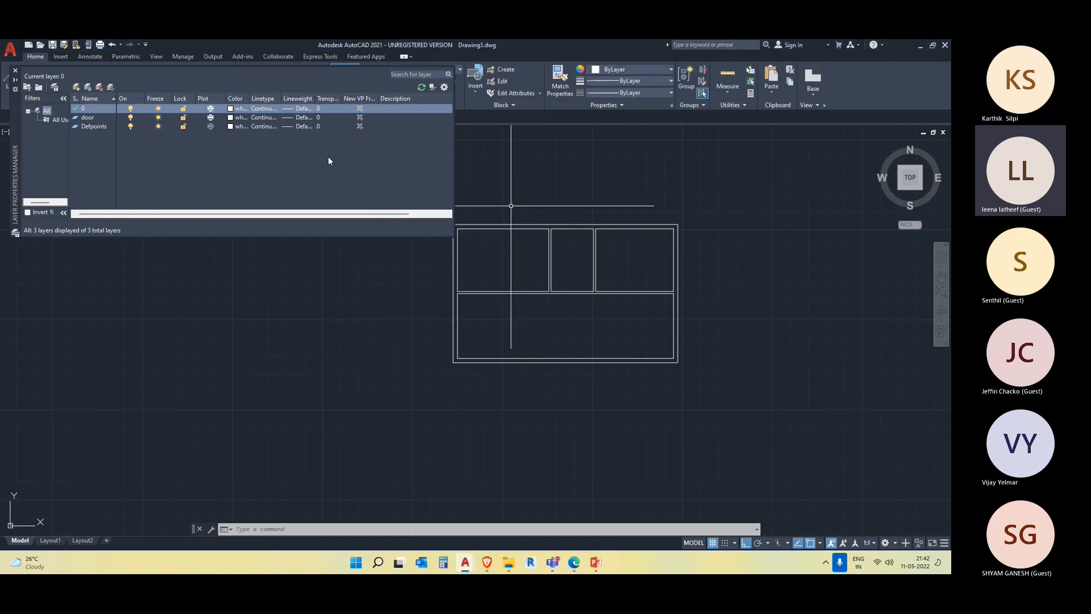
pyautogui.click(239, 118)
pyautogui.click(239, 118)
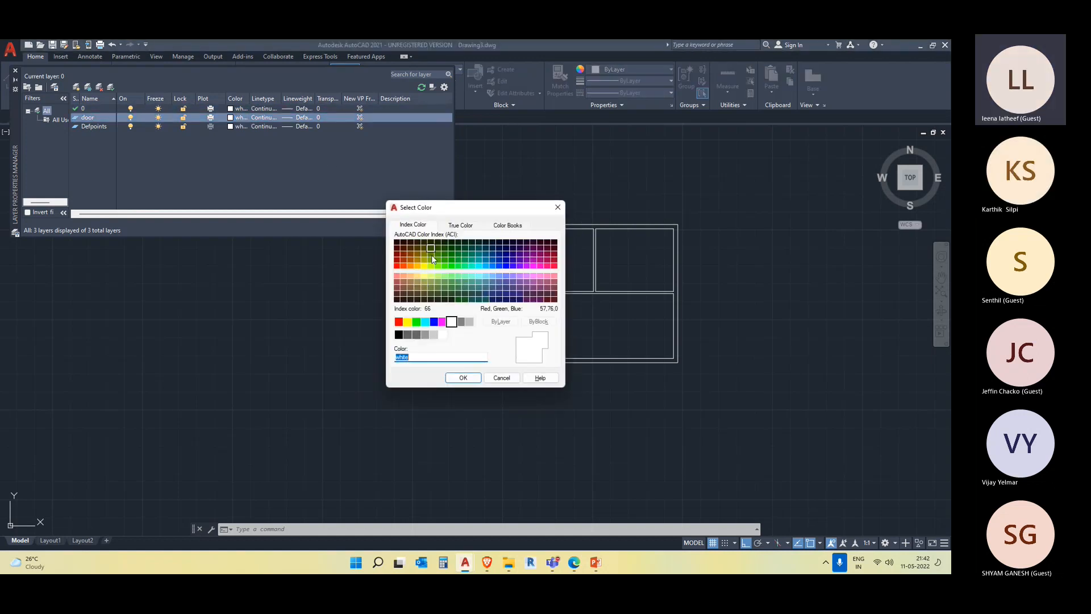
pyautogui.click(396, 265)
pyautogui.click(463, 378)
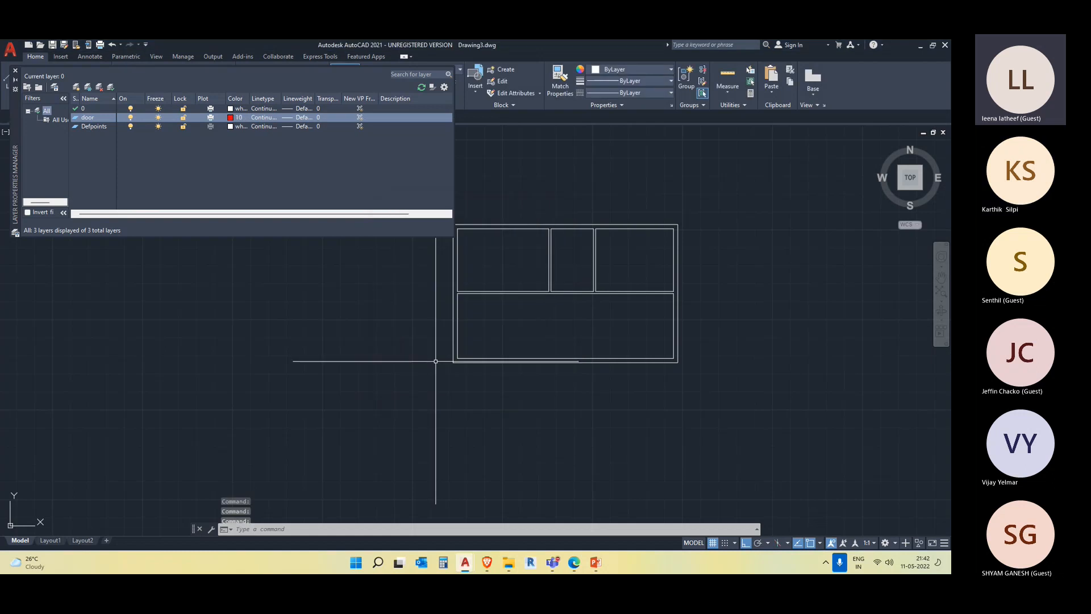
# Create another layer named windows
pyautogui.click(76, 87)
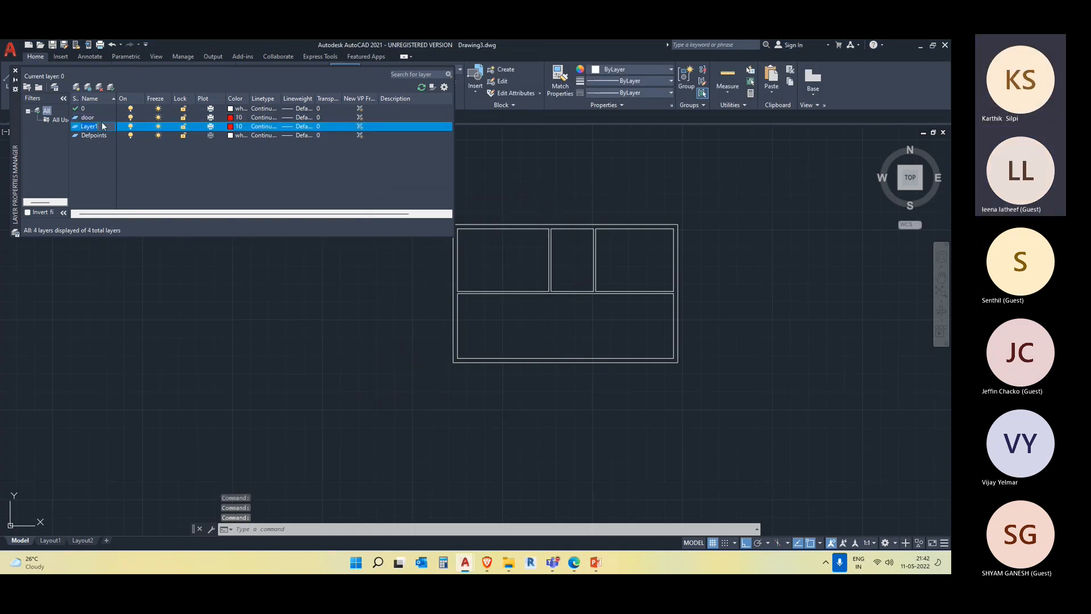
pyautogui.write('windows')
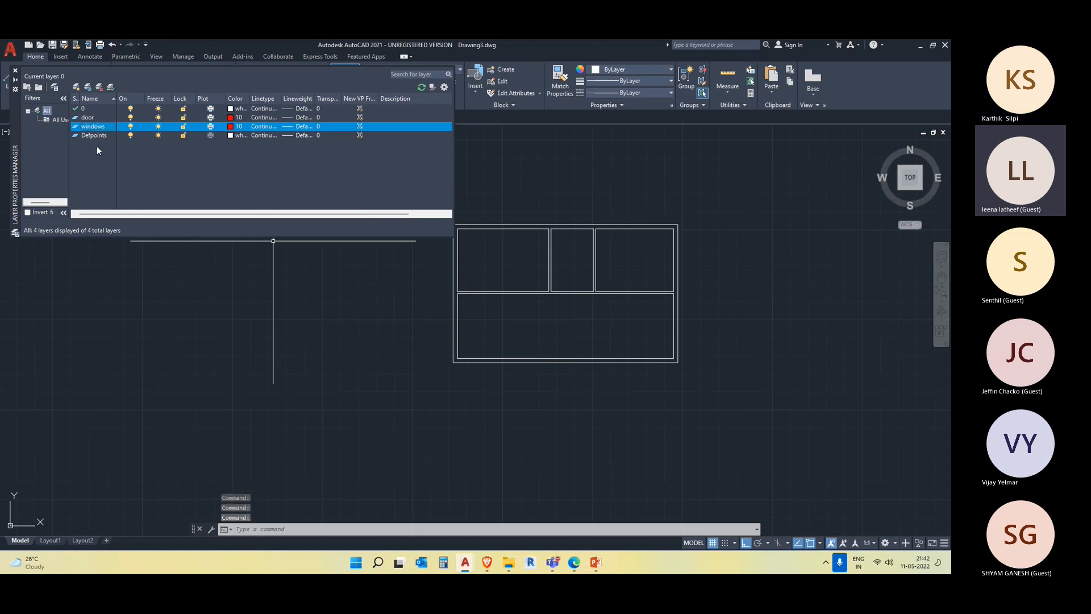
pyautogui.press('Return')
# Set the windows layer's colour to orange, index colour 30
pyautogui.click(241, 129)
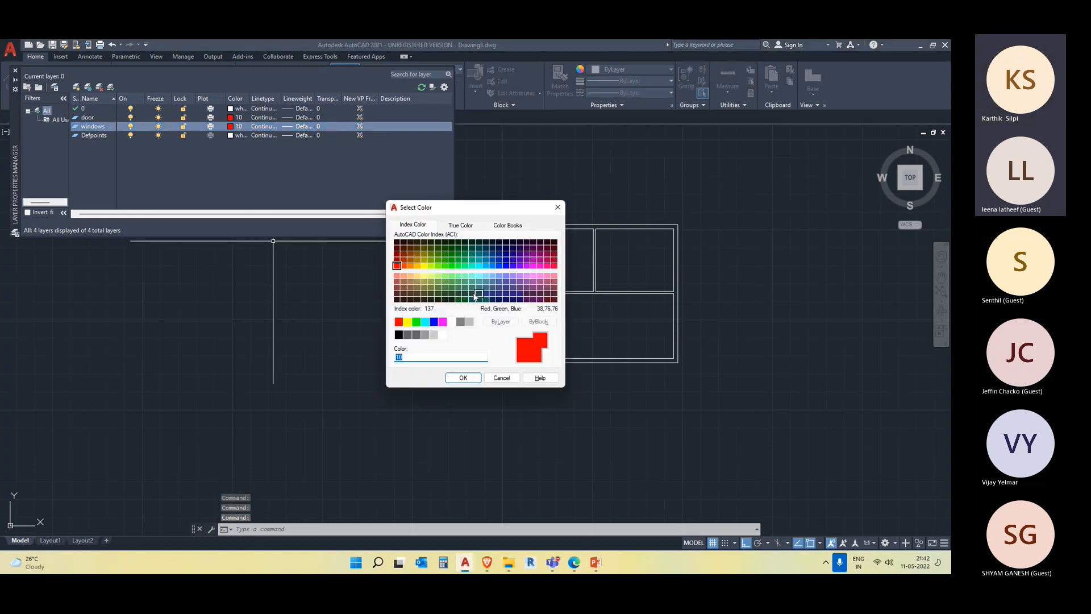
pyautogui.click(410, 265)
pyautogui.click(464, 377)
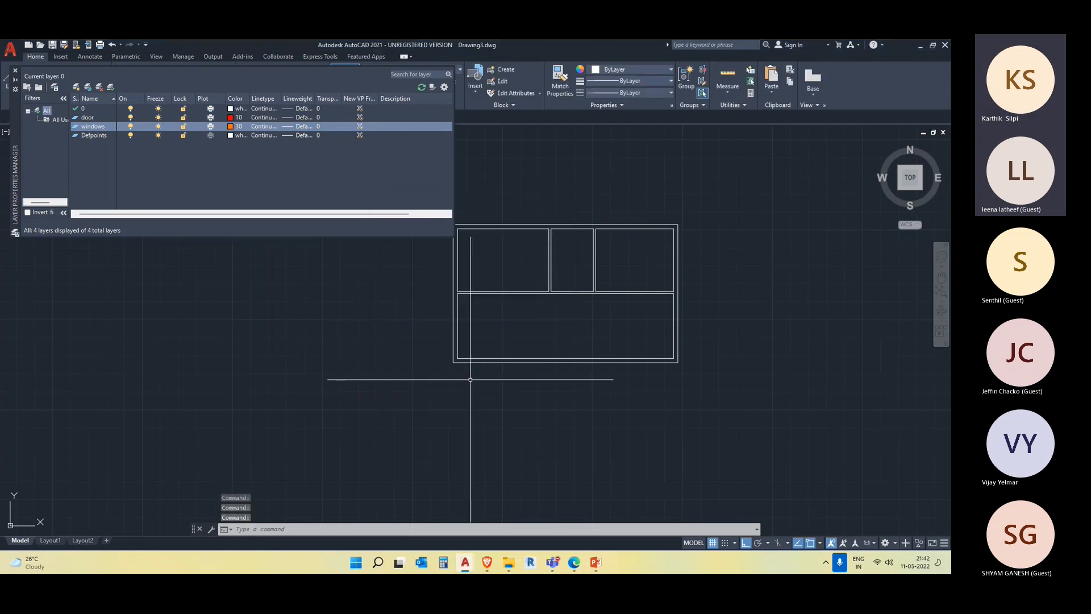
pyautogui.press('Escape')
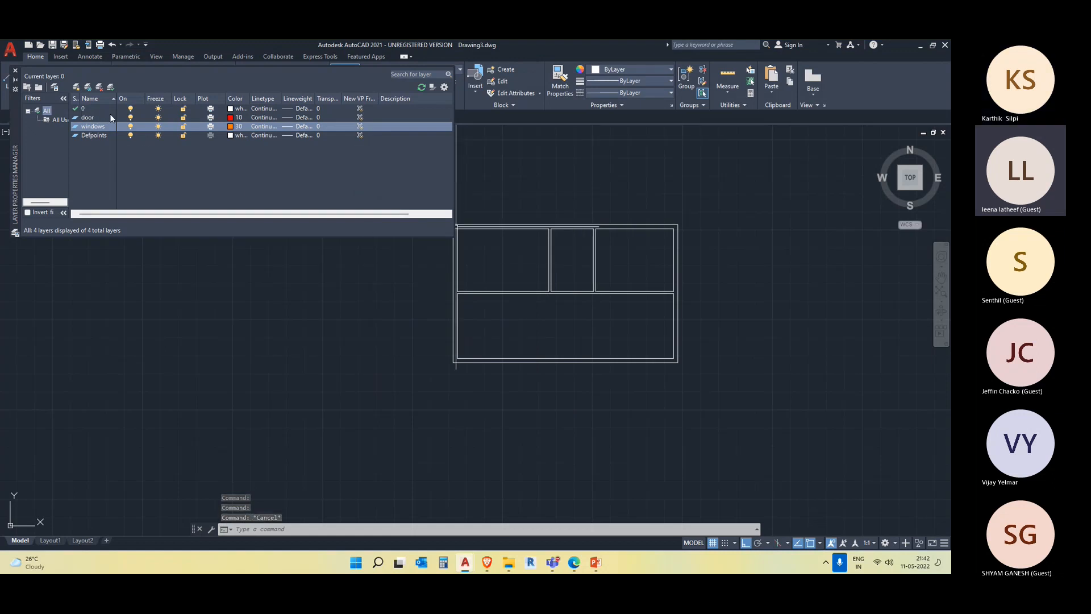
pyautogui.moveTo(573, 345)
pyautogui.mouseDown(button='middle')
pyautogui.moveTo(582, 345)
pyautogui.moveTo(582, 397)
pyautogui.mouseUp(button='middle')
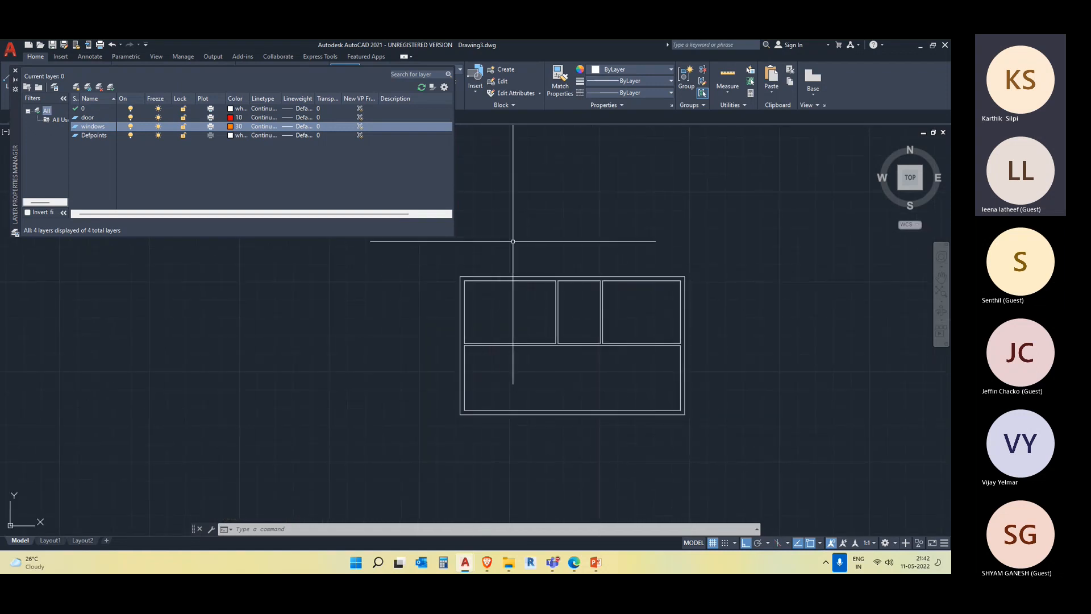
# Close the layer manager and make the door layer current
pyautogui.press('Escape')
pyautogui.press('Escape')
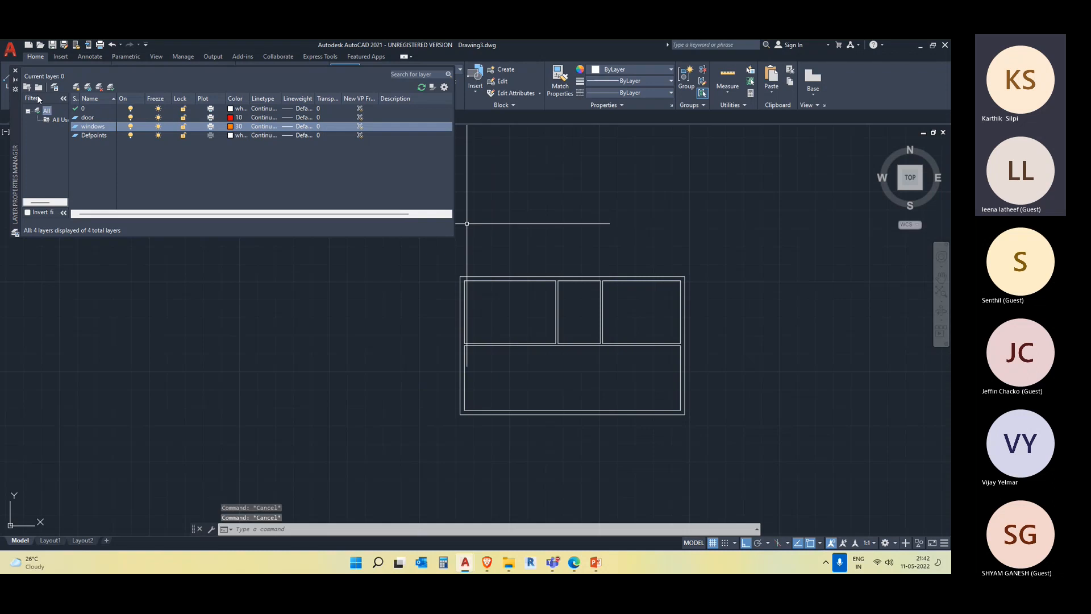
pyautogui.click(16, 71)
pyautogui.moveTo(576, 390); pyautogui.dragTo(575, 343, button='middle')
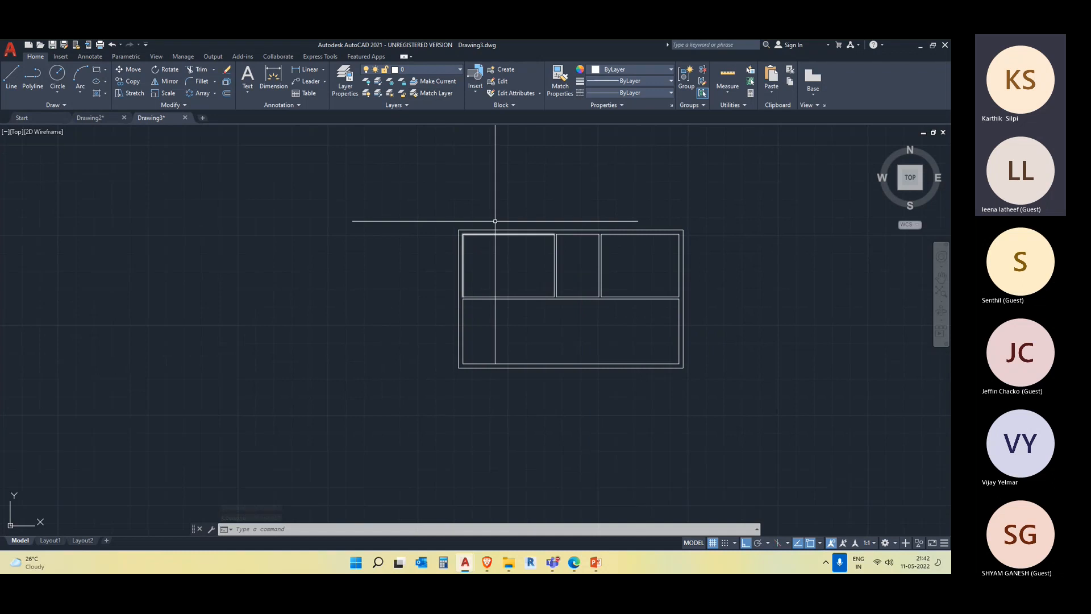
pyautogui.click(422, 68)
pyautogui.click(422, 104)
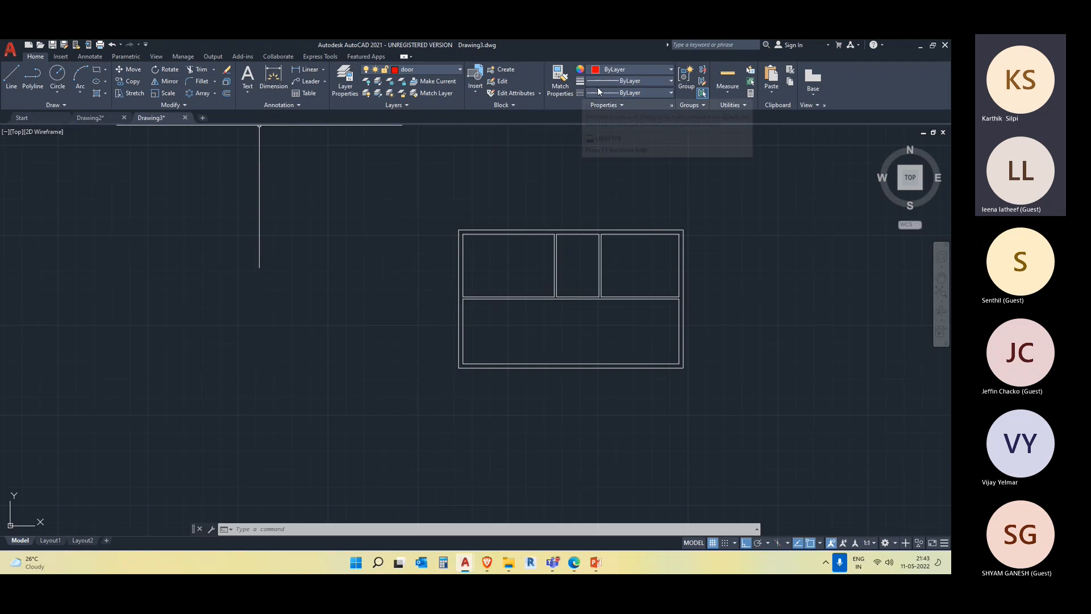
pyautogui.click(639, 71)
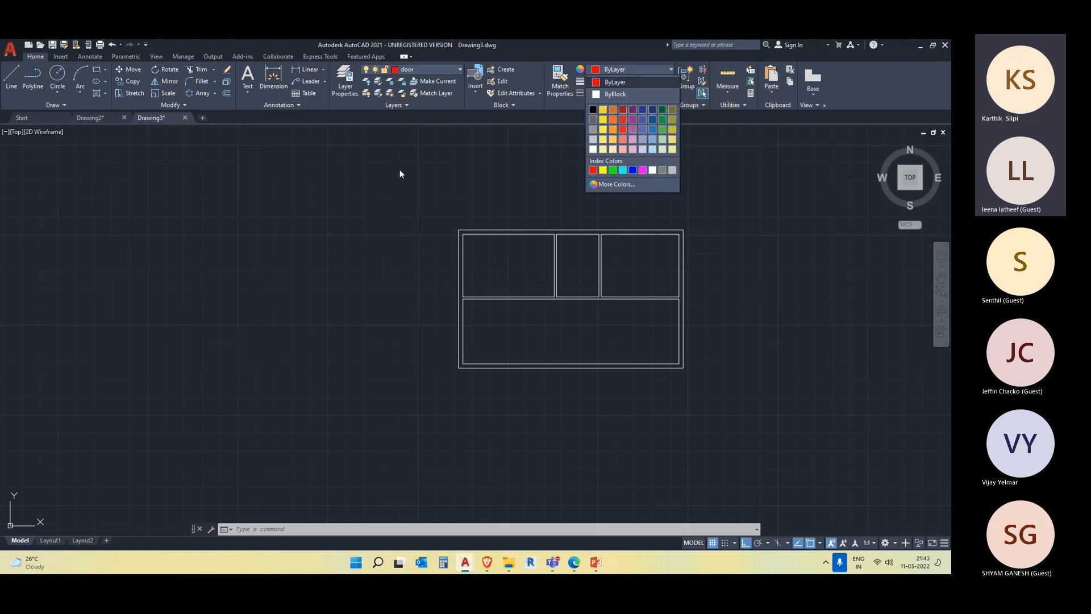
pyautogui.press('Escape')
pyautogui.press('Escape')
pyautogui.scroll(-2, 336, 279)
pyautogui.moveTo(336, 280); pyautogui.dragTo(421, 265, button='middle')
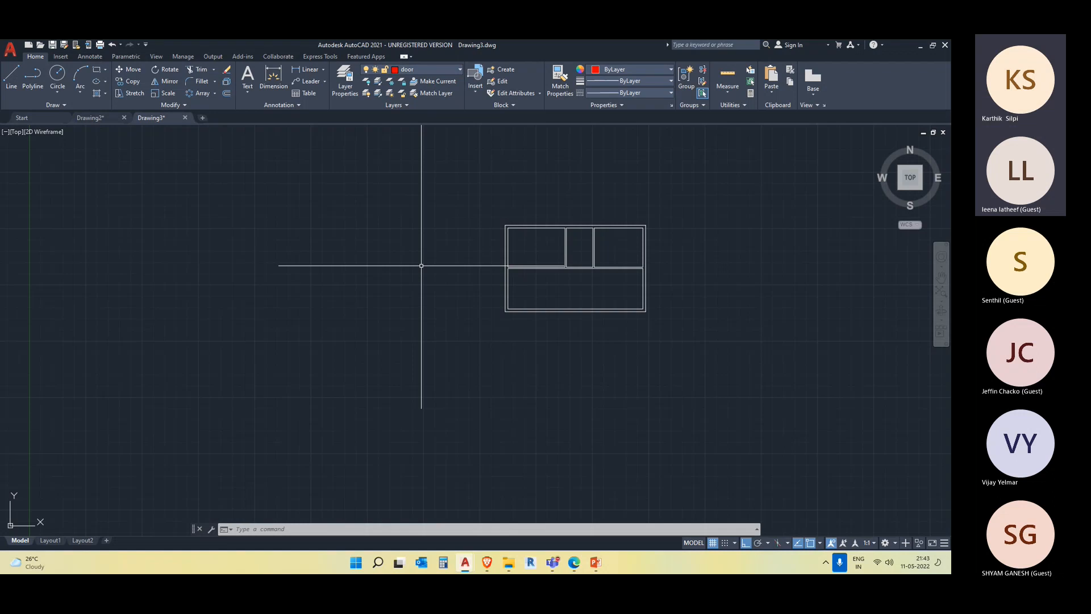
pyautogui.write('REC')
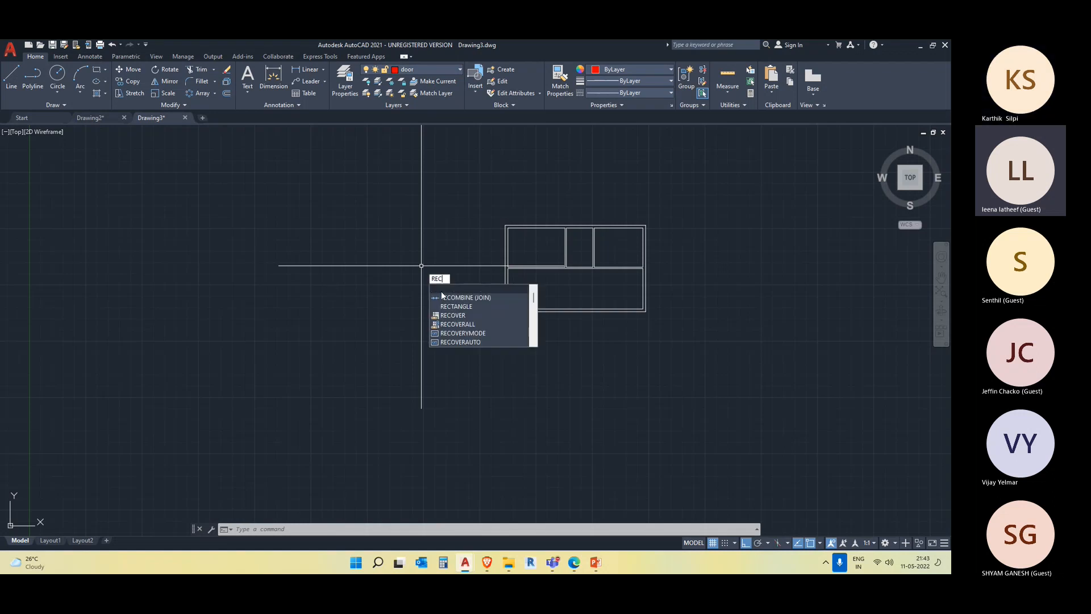
pyautogui.press('Return')
pyautogui.moveTo(270, 297); pyautogui.dragTo(397, 322, button='middle')
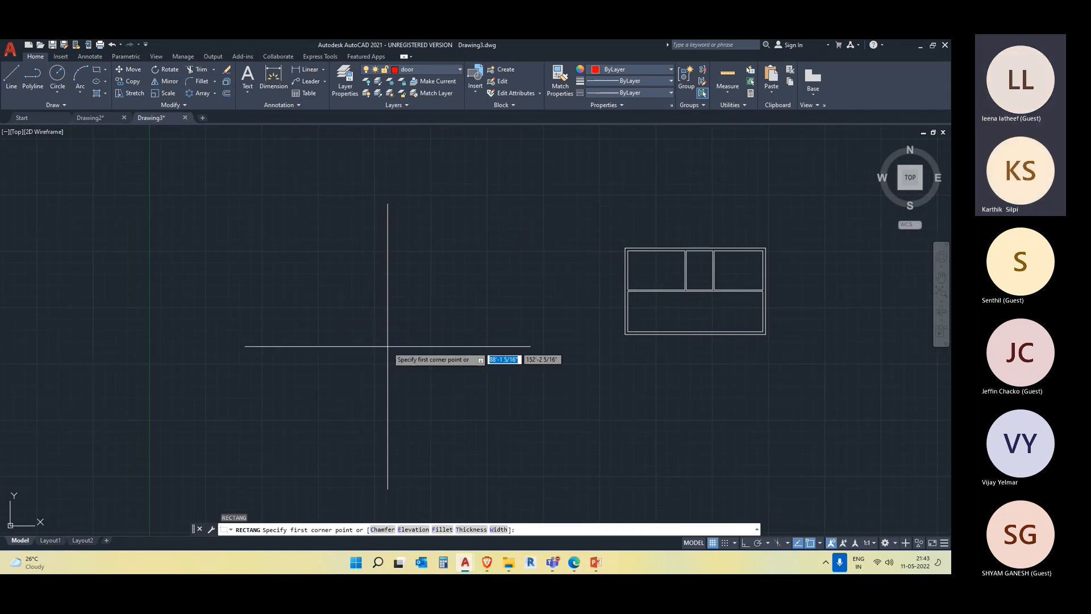
pyautogui.write("3'")
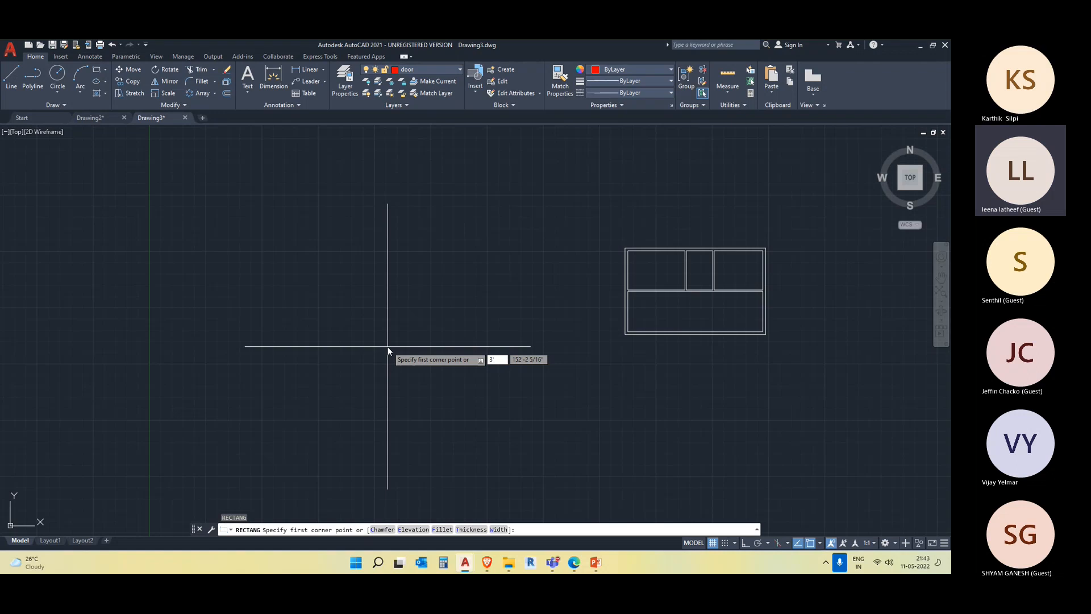
pyautogui.press('Tab')
pyautogui.write('3"')
pyautogui.press('Return')
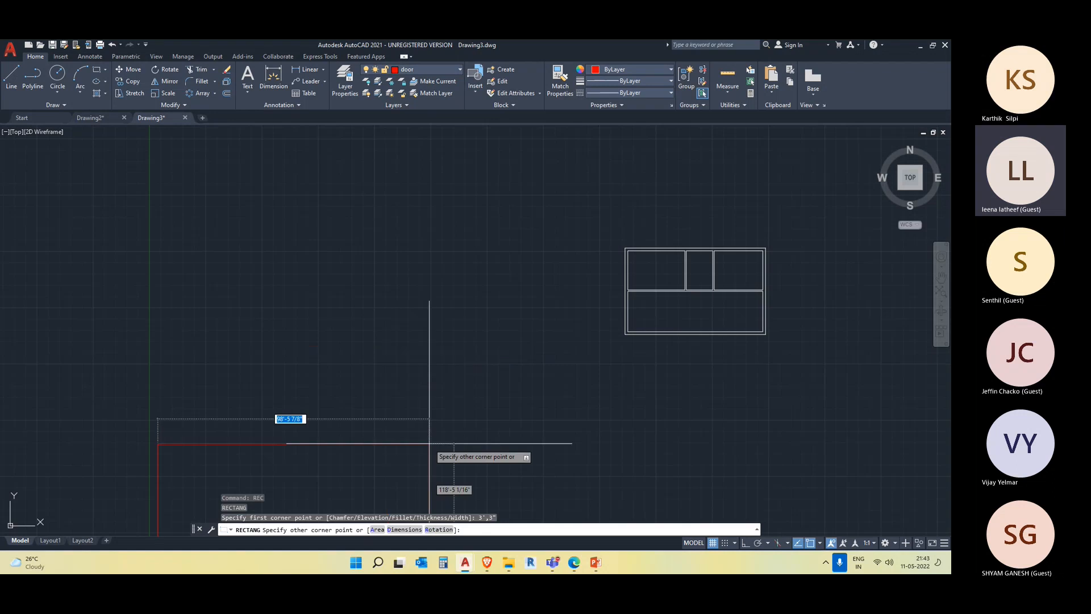
pyautogui.press('Escape')
pyautogui.scroll(-6, 327, 397)
pyautogui.scroll(6, 327, 389)
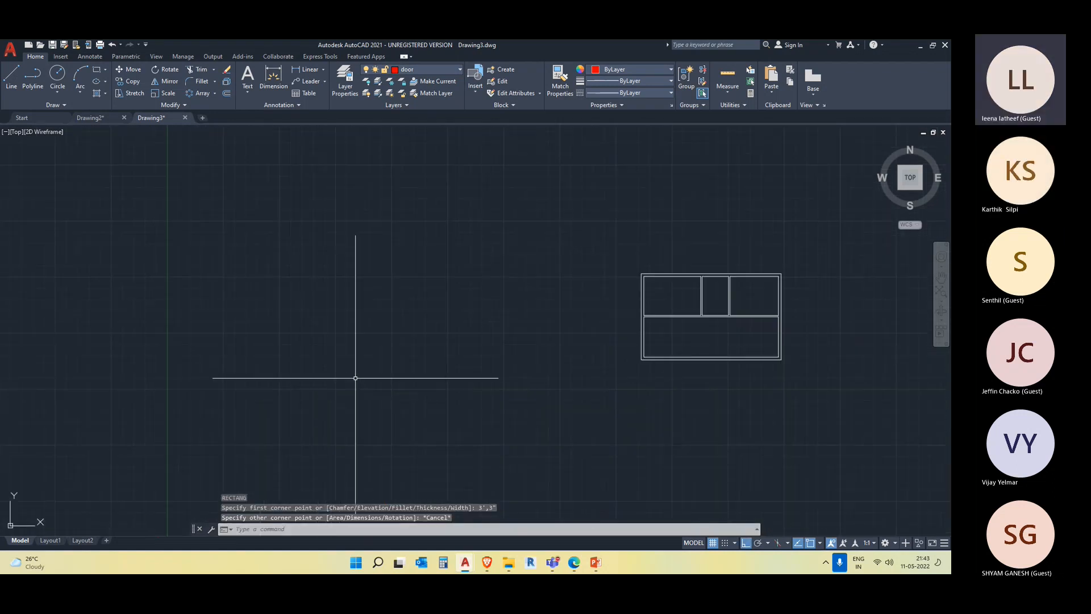
# Draw a rectangle 3' wide and 3" high in the empty area beside the floor plan
pyautogui.press('Return')
pyautogui.click(370, 360)
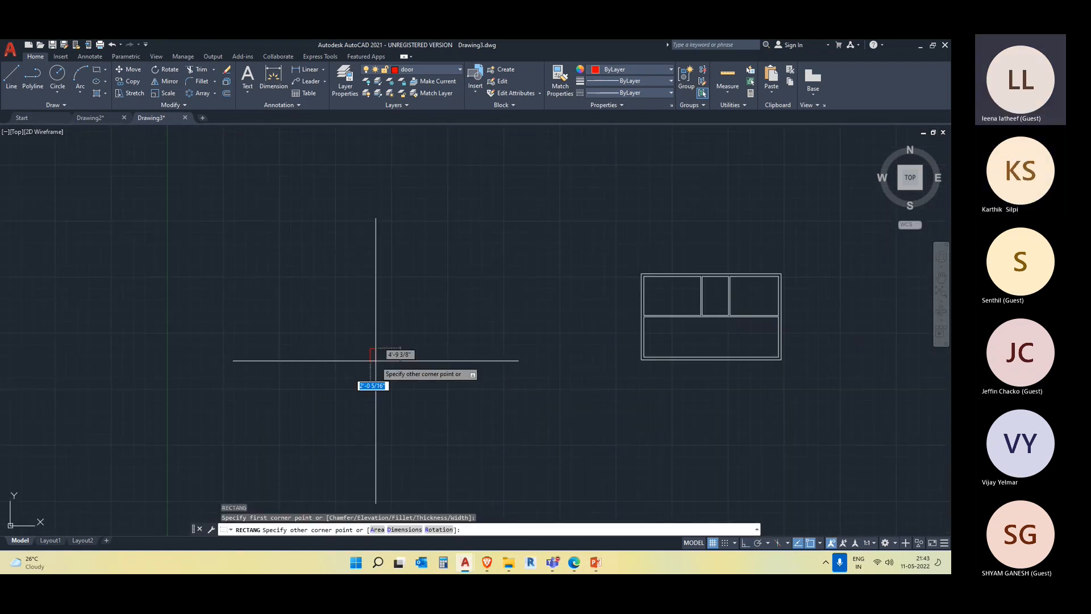
pyautogui.scroll(4, 384, 332)
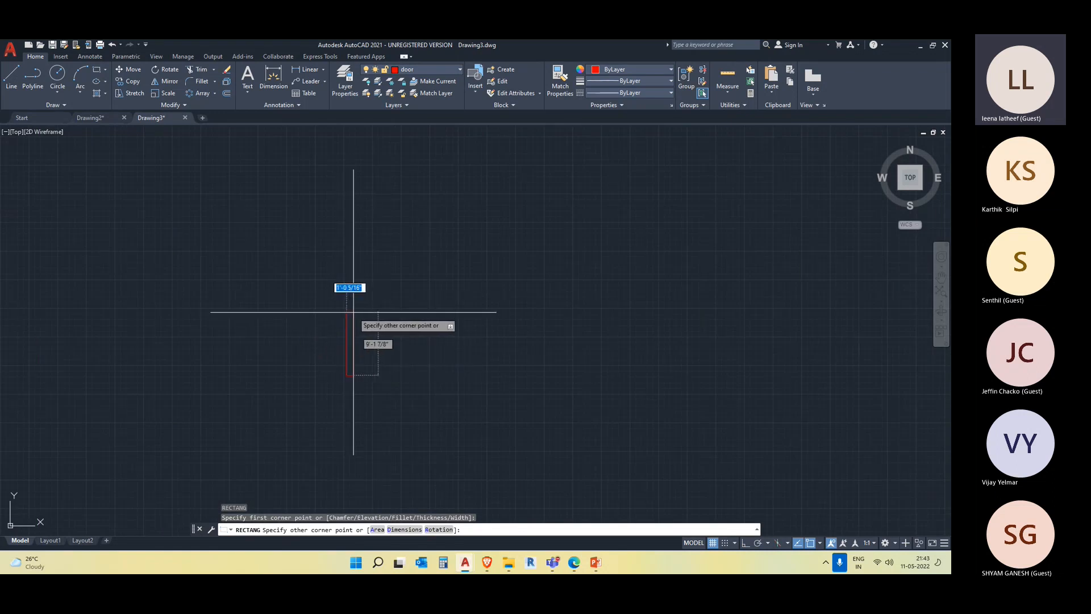
pyautogui.write('3')
pyautogui.press('Tab')
pyautogui.write('3')
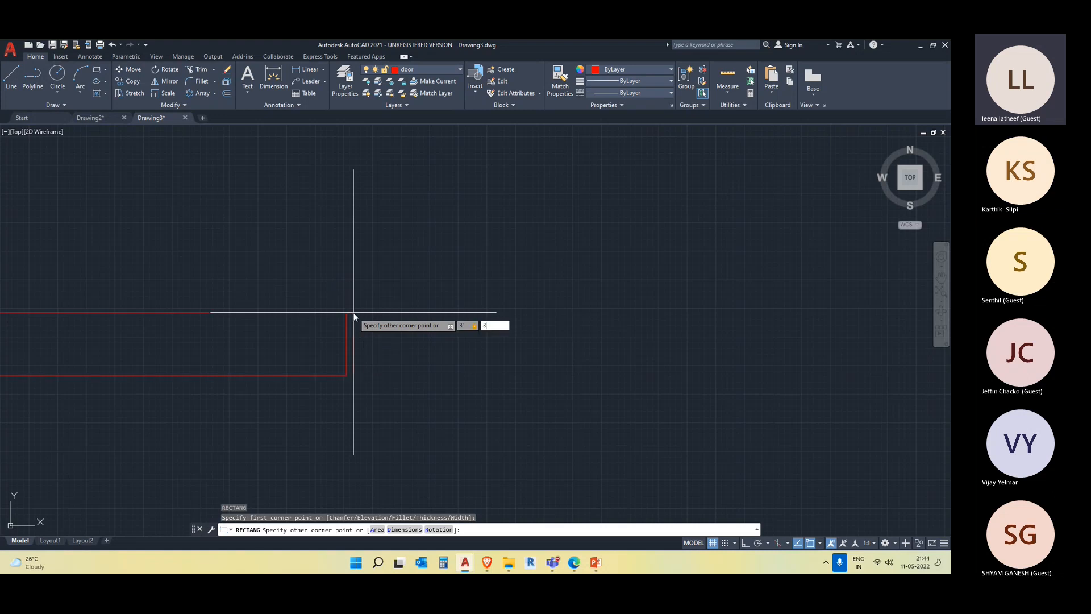
pyautogui.write('"')
pyautogui.press('Return')
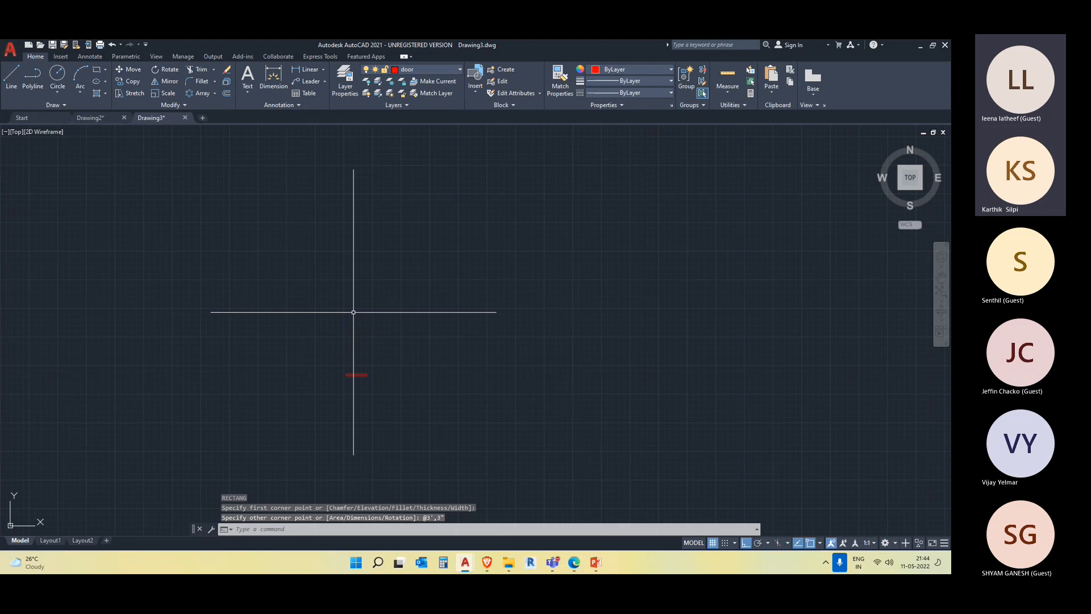
# Delete the horizontal 3' by 3" rectangle
pyautogui.scroll(-6, 406, 404)
pyautogui.scroll(8, 402, 407)
pyautogui.click(379, 378)
pyautogui.click(324, 297)
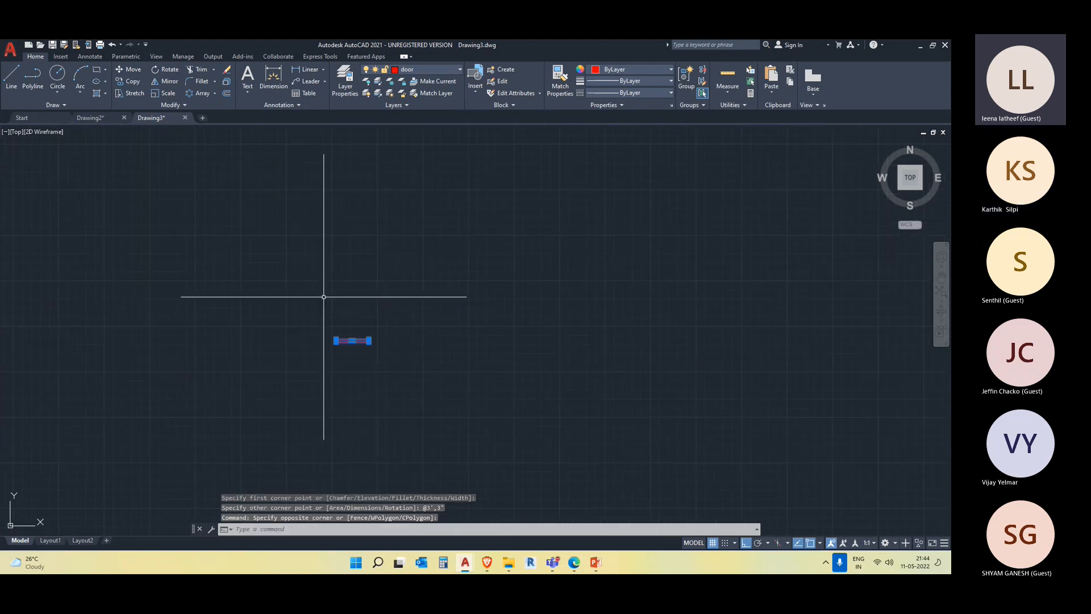
pyautogui.press('Delete')
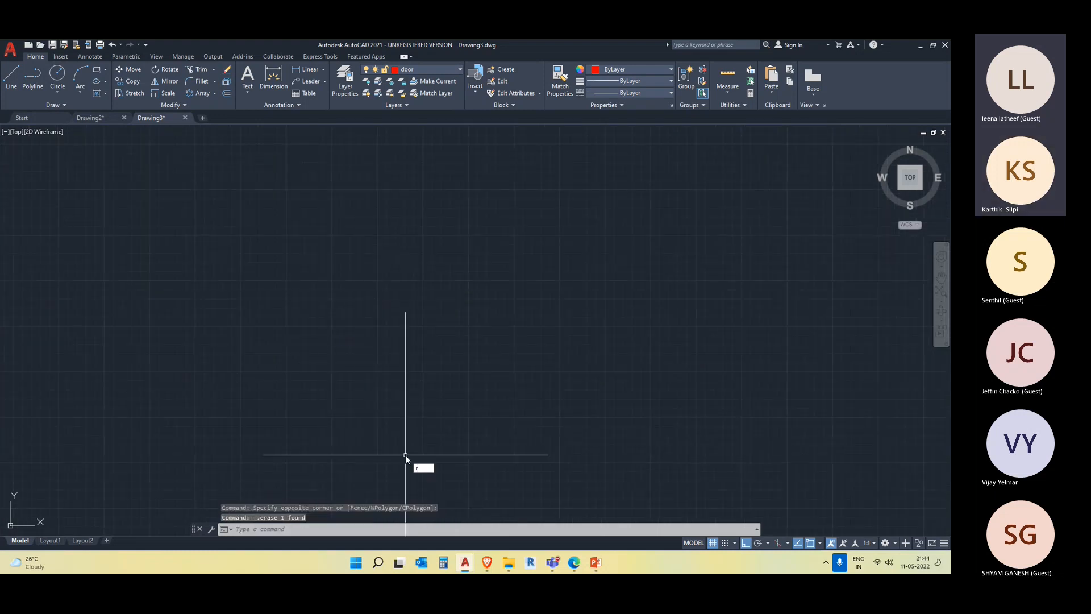
# Draw an upright rectangle 3" wide and 3' high beside the floor plan for the door leaf
pyautogui.press('Return')
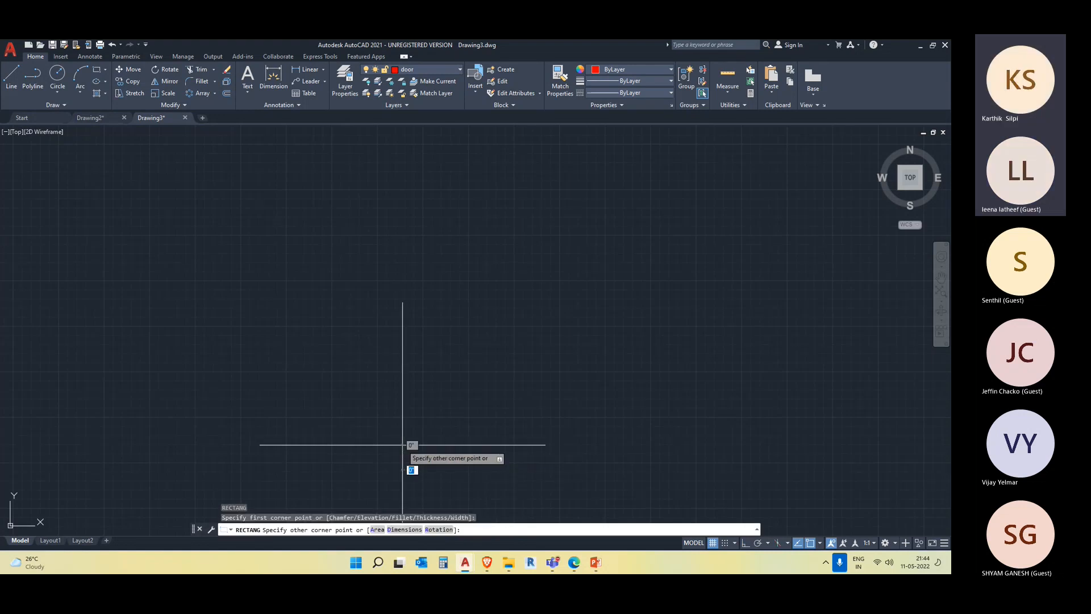
pyautogui.click(402, 445)
pyautogui.write('3')
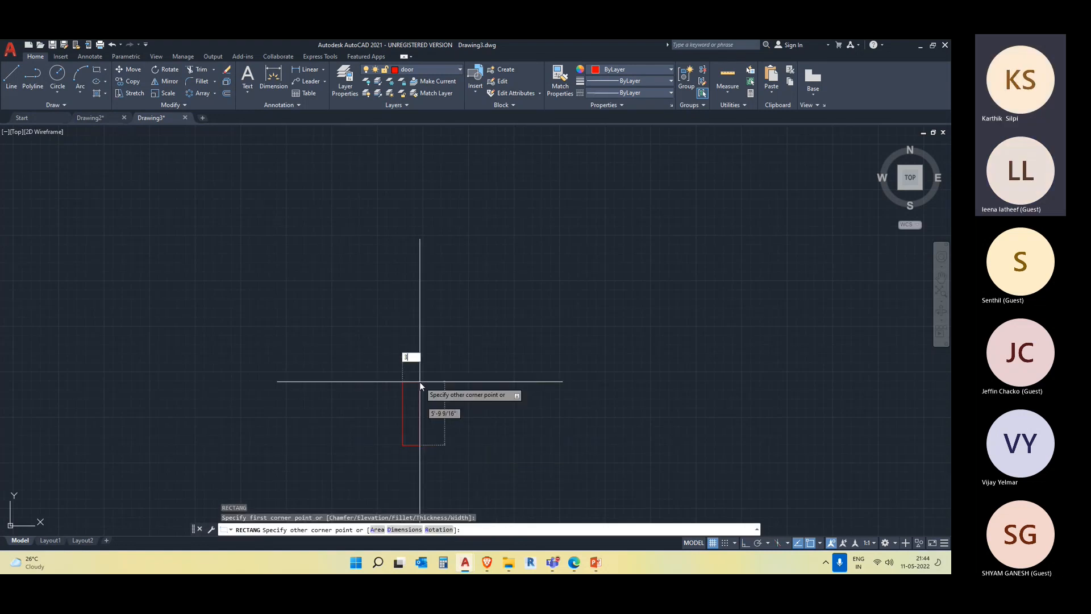
pyautogui.write("'")
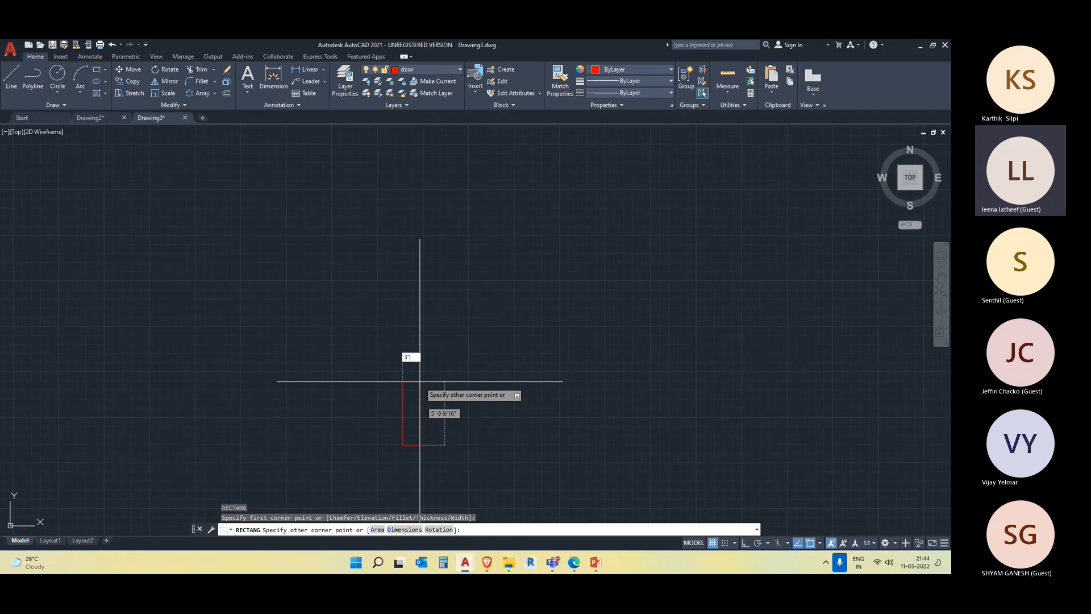
pyautogui.press('Tab')
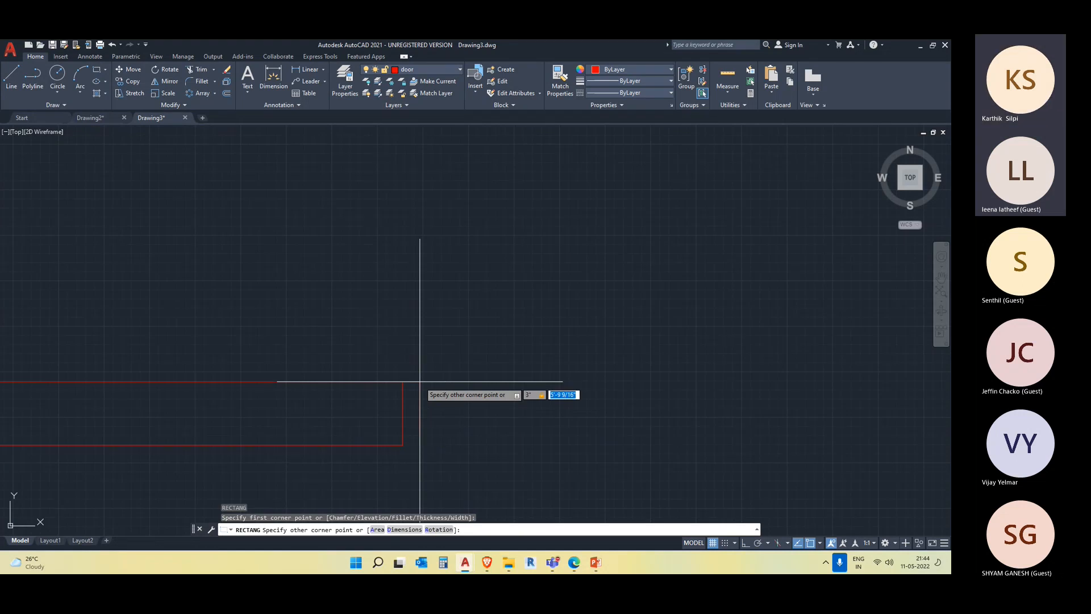
pyautogui.write("3'")
pyautogui.press('Return')
pyautogui.scroll(-5, 419, 380)
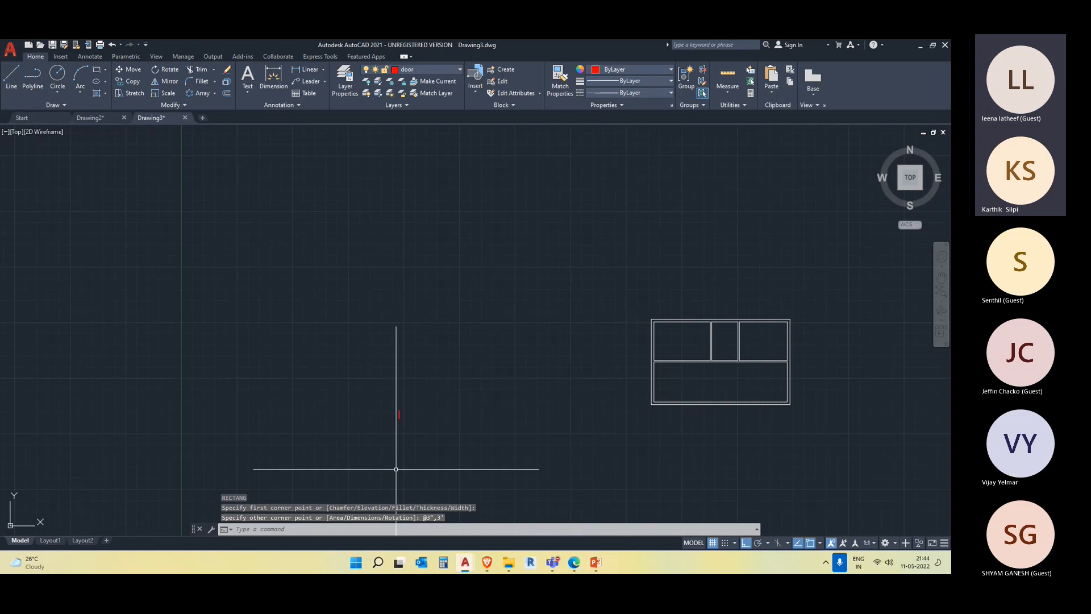
pyautogui.scroll(8, 392, 420)
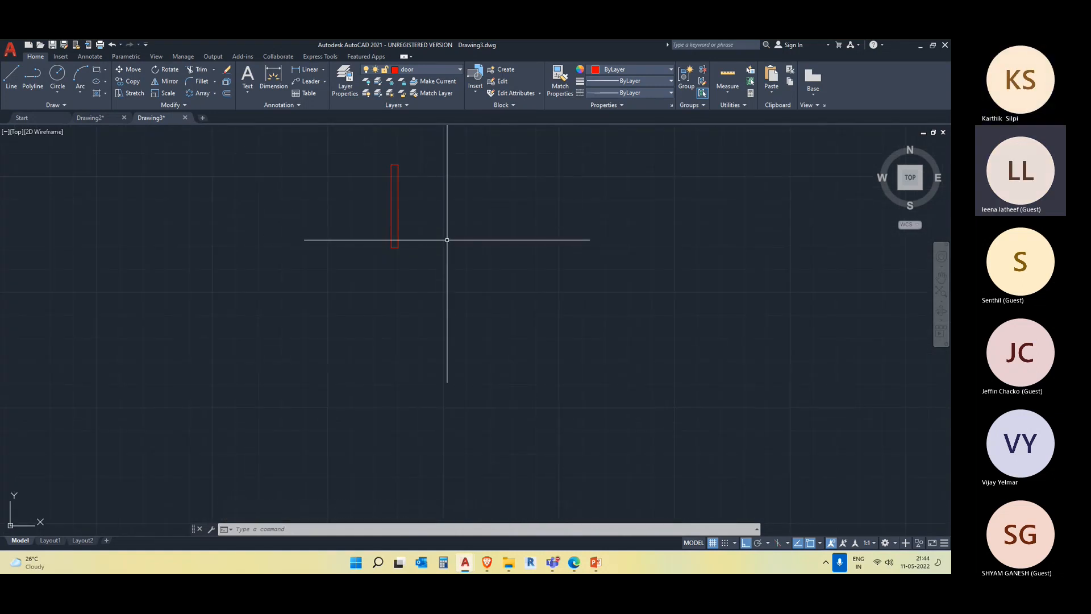
# Draw a small rectangle 3" wide and 6" high beside the door leaf
pyautogui.moveTo(484, 227); pyautogui.dragTo(462, 266, button='middle')
pyautogui.write('rec')
pyautogui.press('Return')
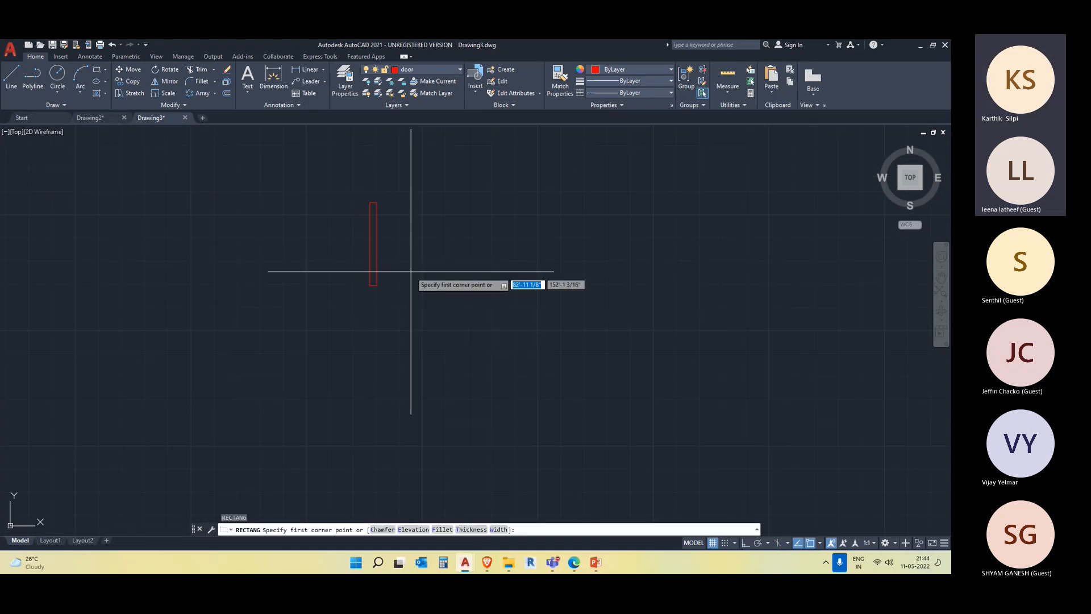
pyautogui.click(414, 284)
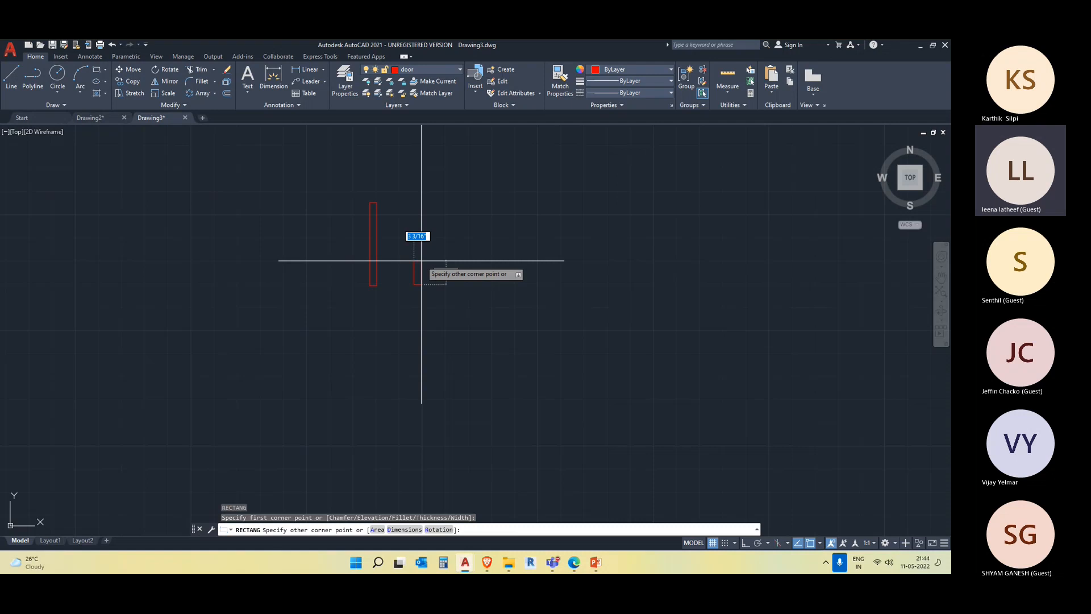
pyautogui.write('3')
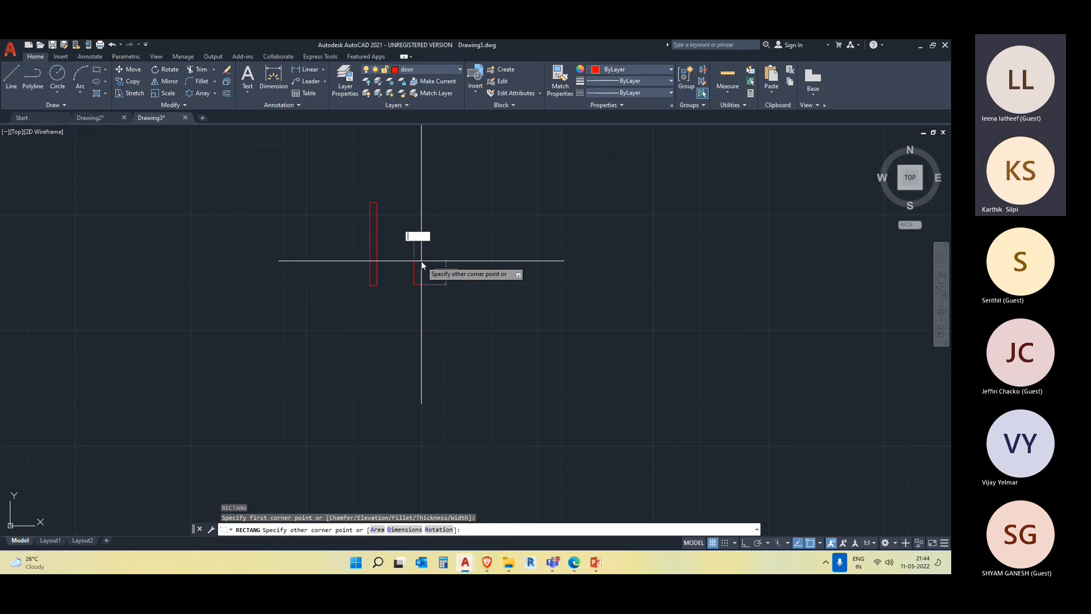
pyautogui.write('"')
pyautogui.press('Tab')
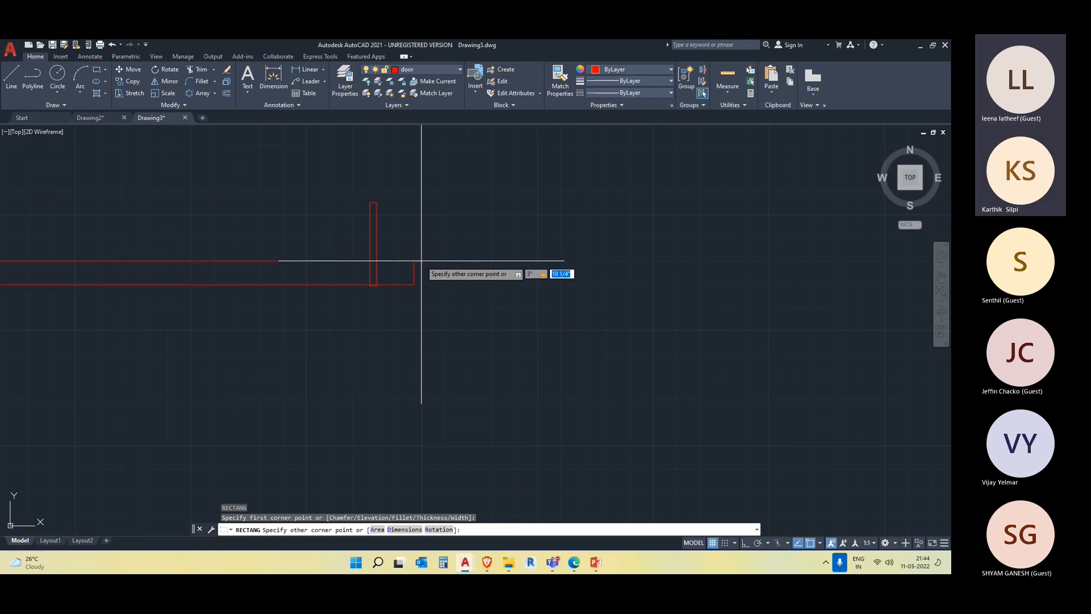
pyautogui.write('6"')
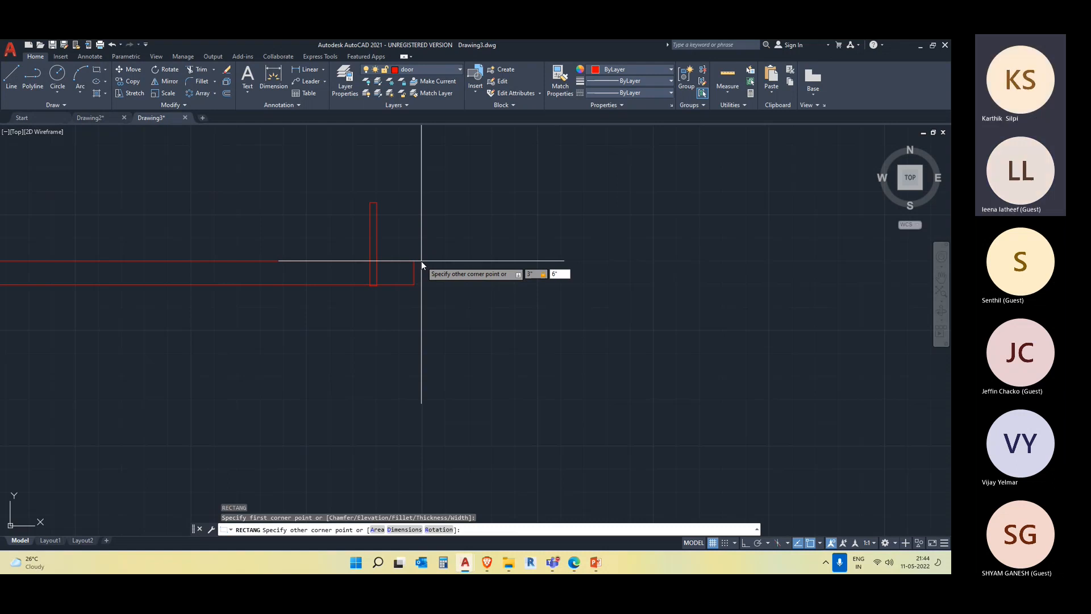
pyautogui.press('Return')
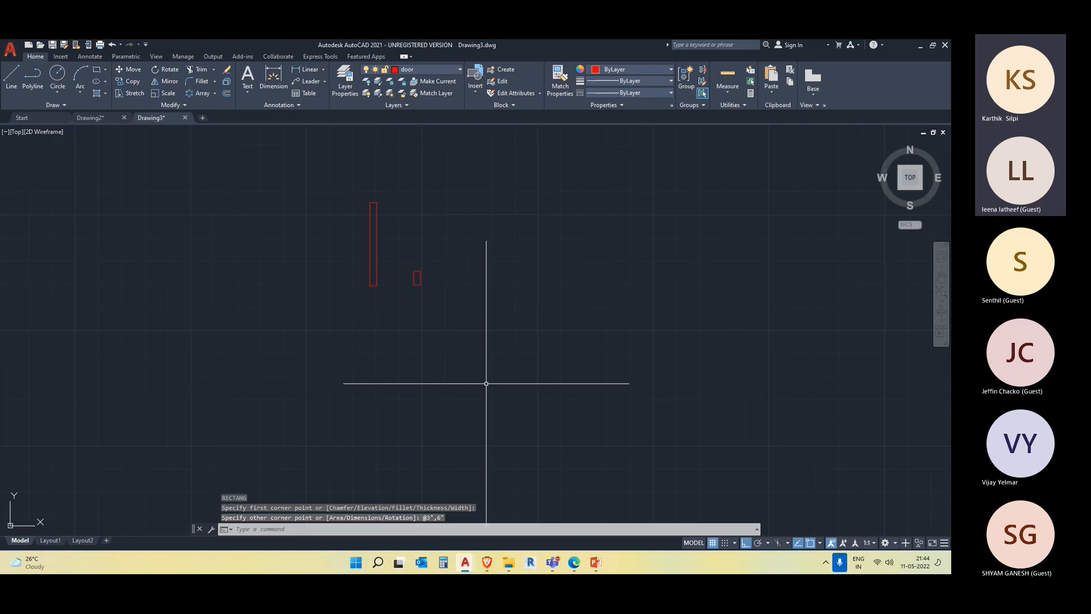
pyautogui.click(376, 295)
pyautogui.click(358, 196)
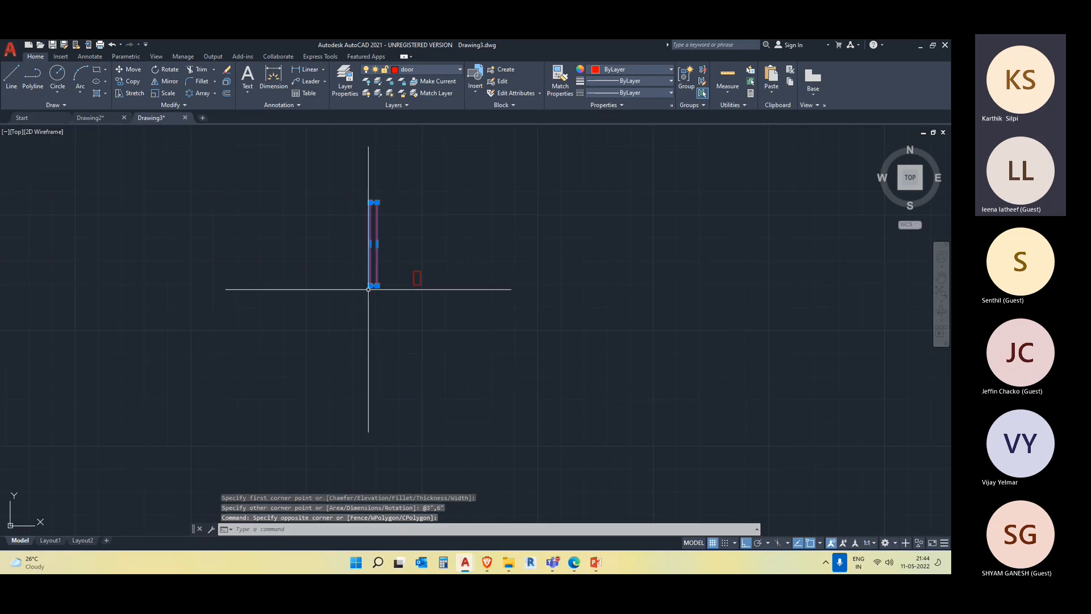
pyautogui.press('Escape')
pyautogui.click(434, 324)
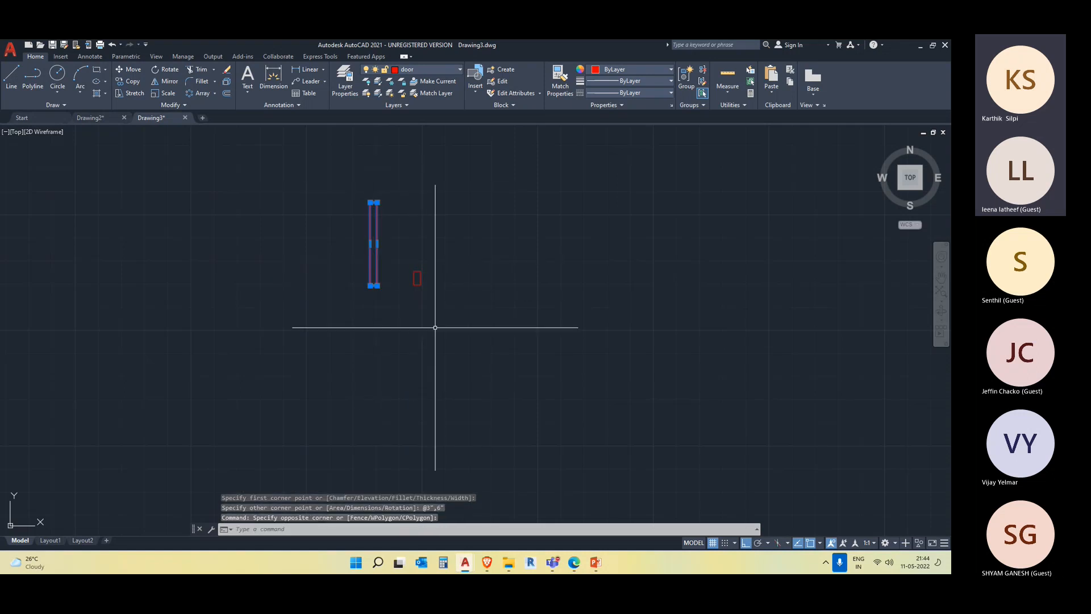
pyautogui.click(398, 262)
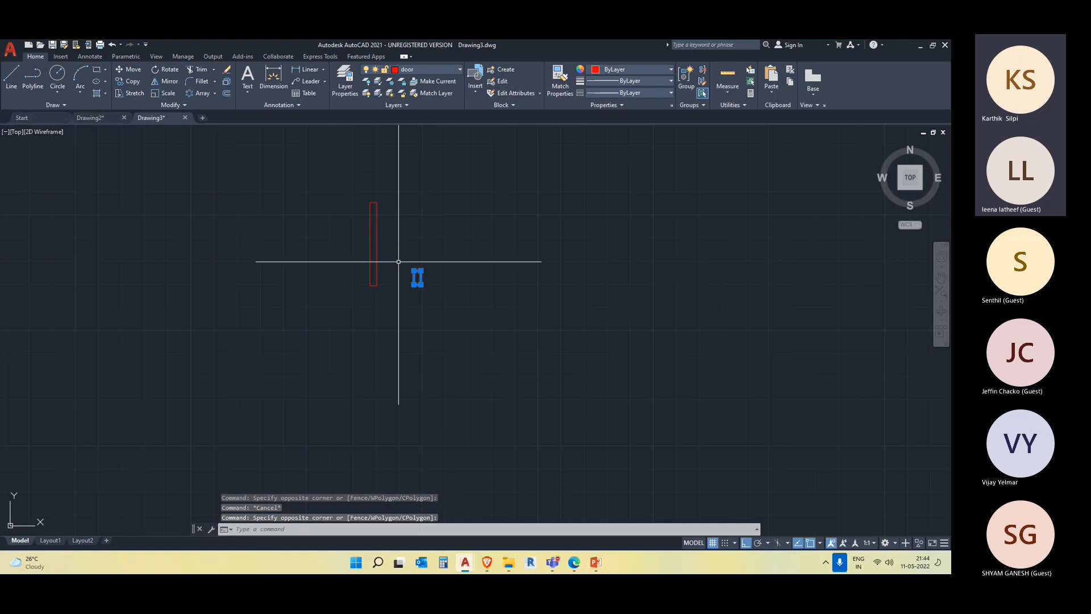
# Move the small rectangle against the lower right end of the upright door leaf, with Ortho off
pyautogui.click(427, 295)
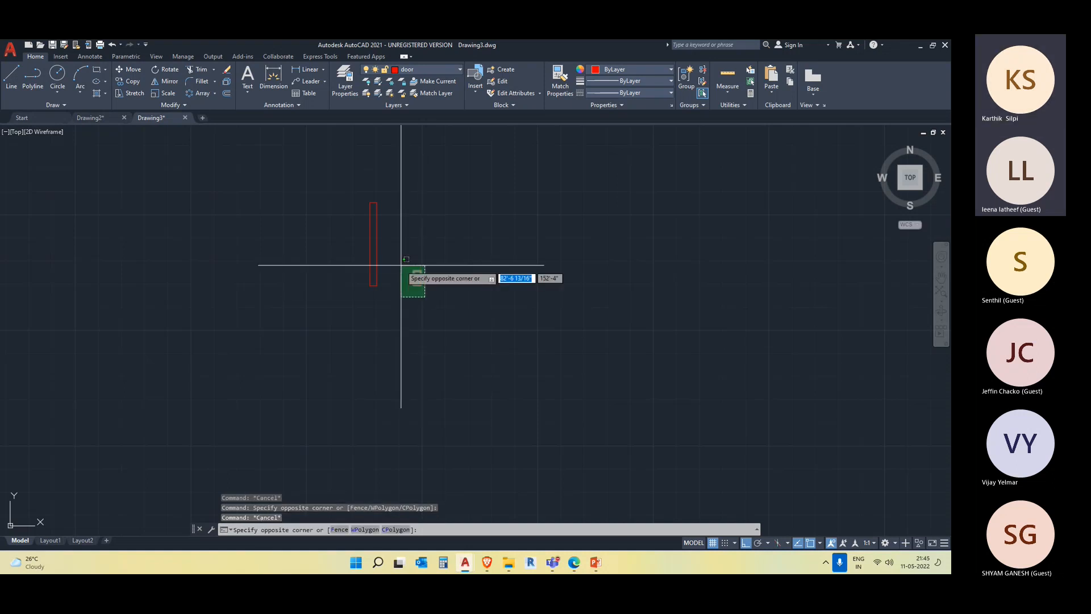
pyautogui.click(401, 265)
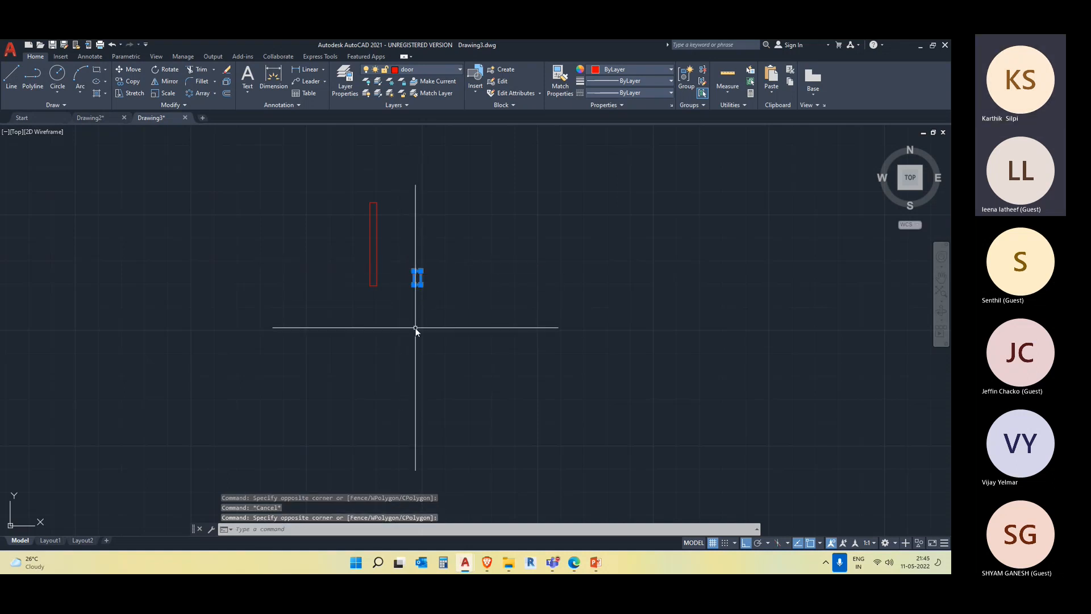
pyautogui.write('m')
pyautogui.press('Return')
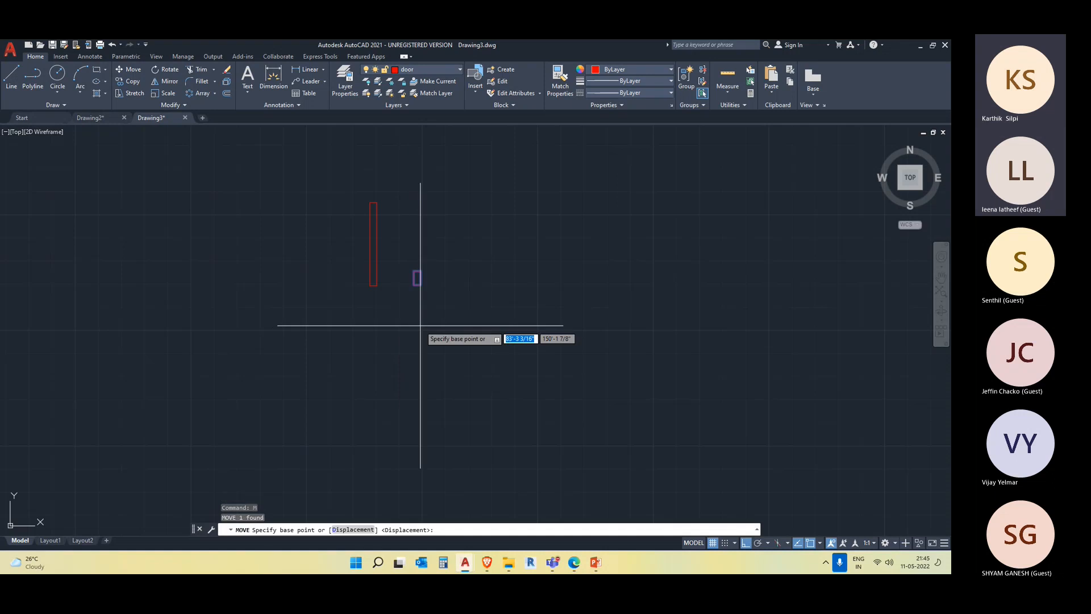
pyautogui.click(414, 284)
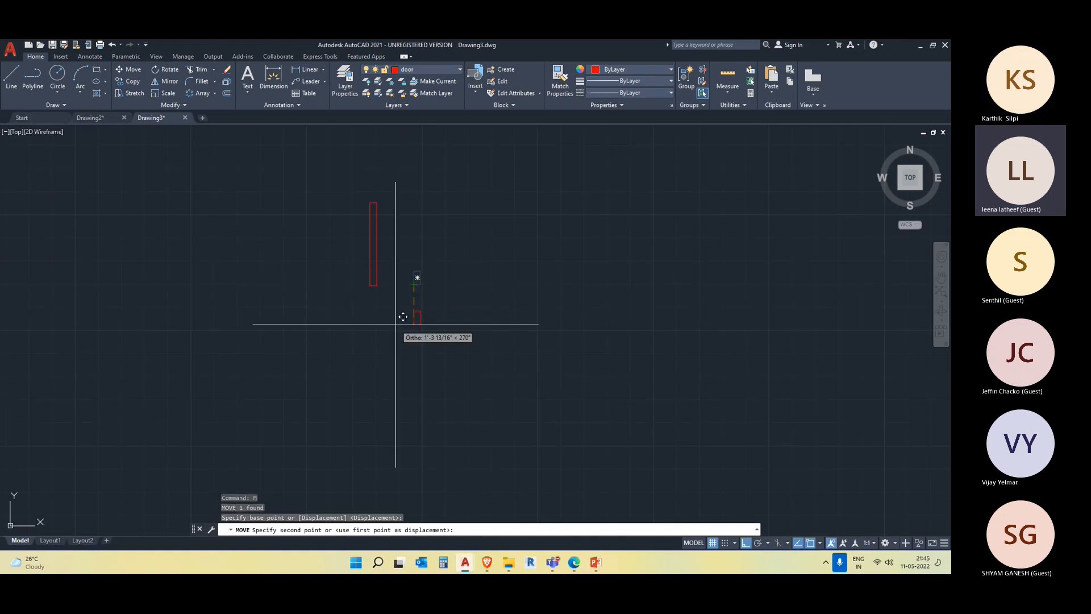
pyautogui.scroll(3, 395, 325)
pyautogui.press('F8')
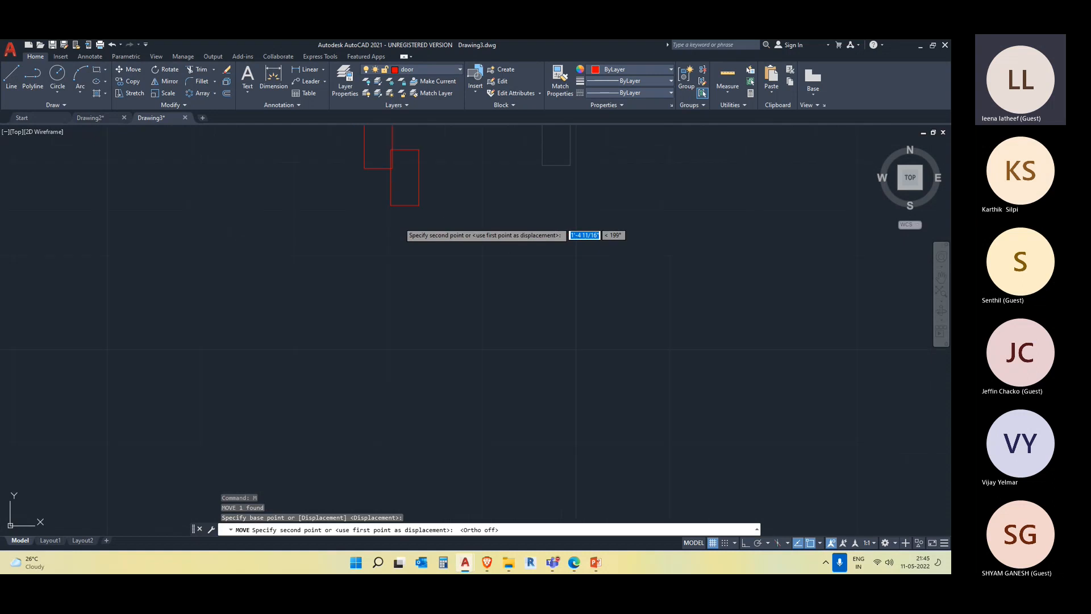
pyautogui.click(398, 167)
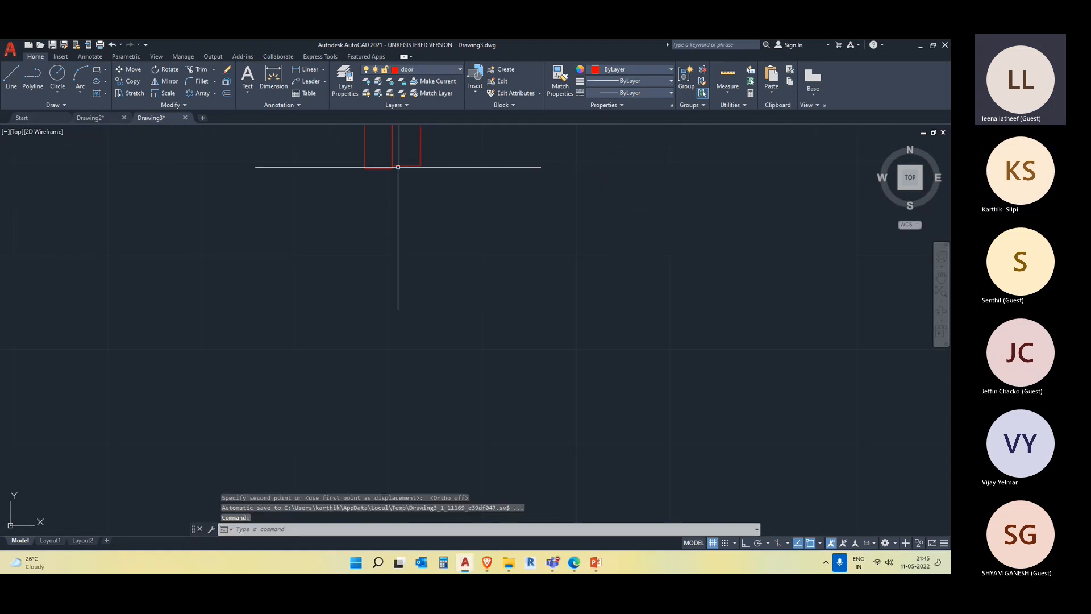
# Move the small rectangle again so its lower-left corner snaps exactly onto the door leaf's lower-right corner
pyautogui.click(438, 182)
pyautogui.click(409, 151)
pyautogui.moveTo(426, 169); pyautogui.dragTo(456, 224, button='middle')
pyautogui.write('m')
pyautogui.press('Return')
pyautogui.scroll(5, 418, 219)
pyautogui.click(426, 226)
pyautogui.scroll(5, 458, 255)
pyautogui.click(334, 187)
pyautogui.scroll(-10, 450, 280)
pyautogui.scroll(-4, 556, 375)
pyautogui.press('Escape')
pyautogui.press('Escape')
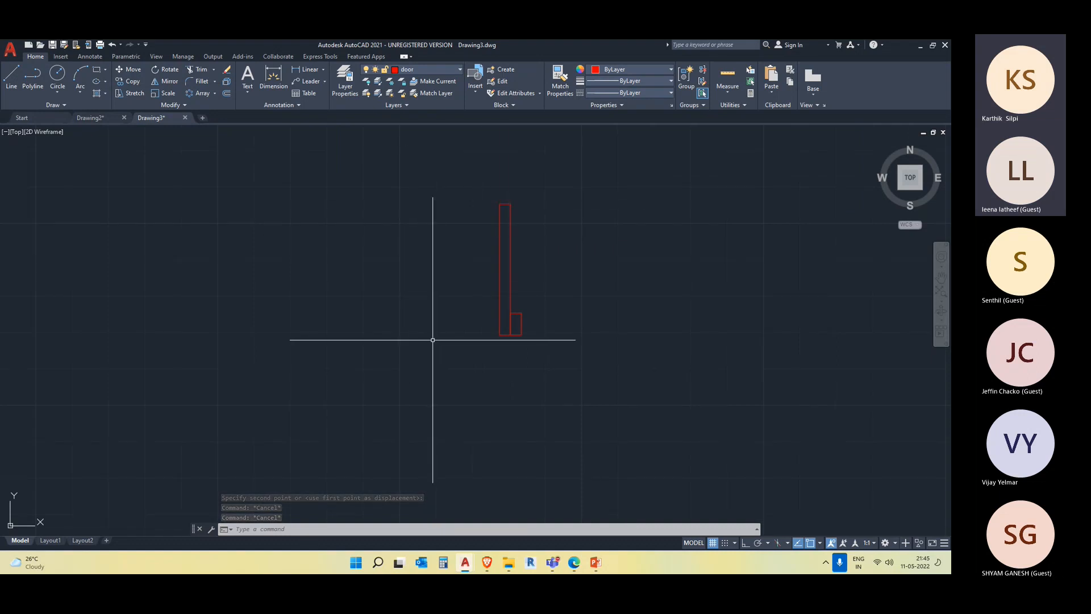
# Draw the door swing as a Center, Start, End quarter arc centred on the leaf's lower-left corner, starting at the leaf's top and opening left
pyautogui.click(81, 94)
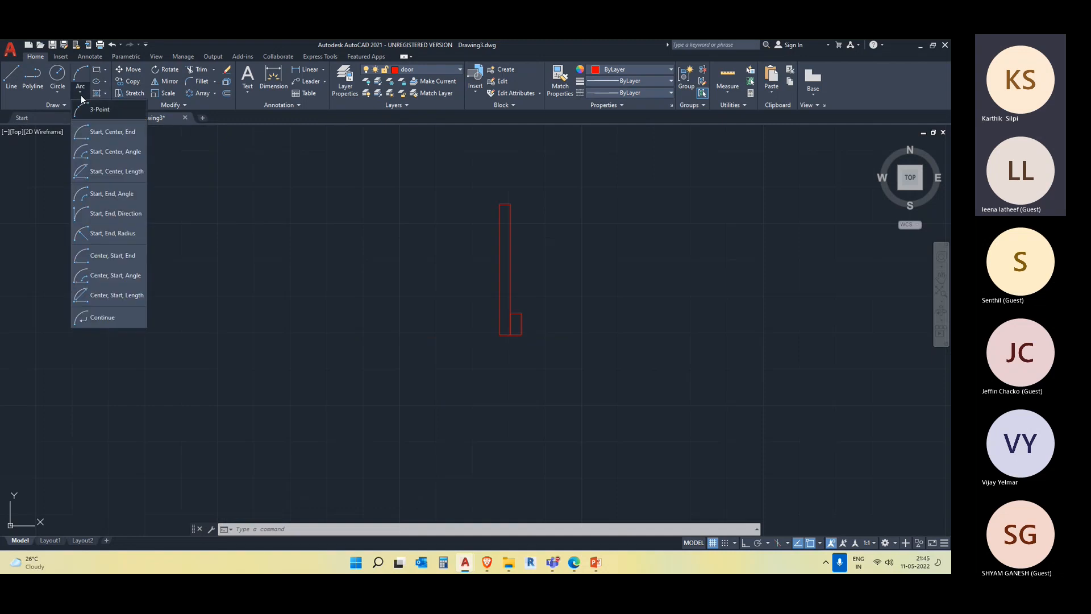
pyautogui.click(127, 259)
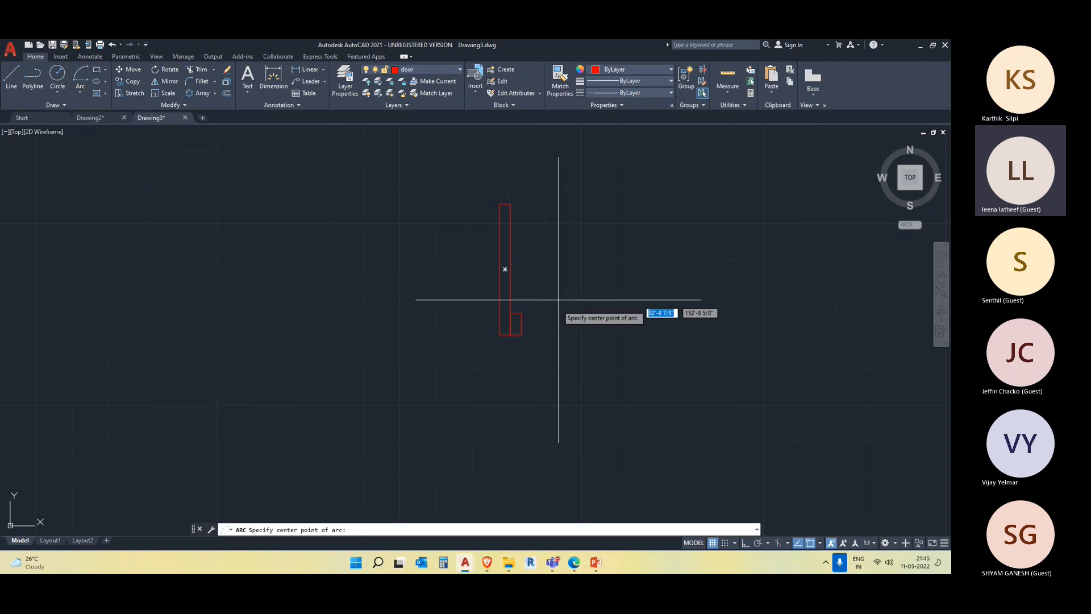
pyautogui.click(500, 335)
pyautogui.click(631, 334)
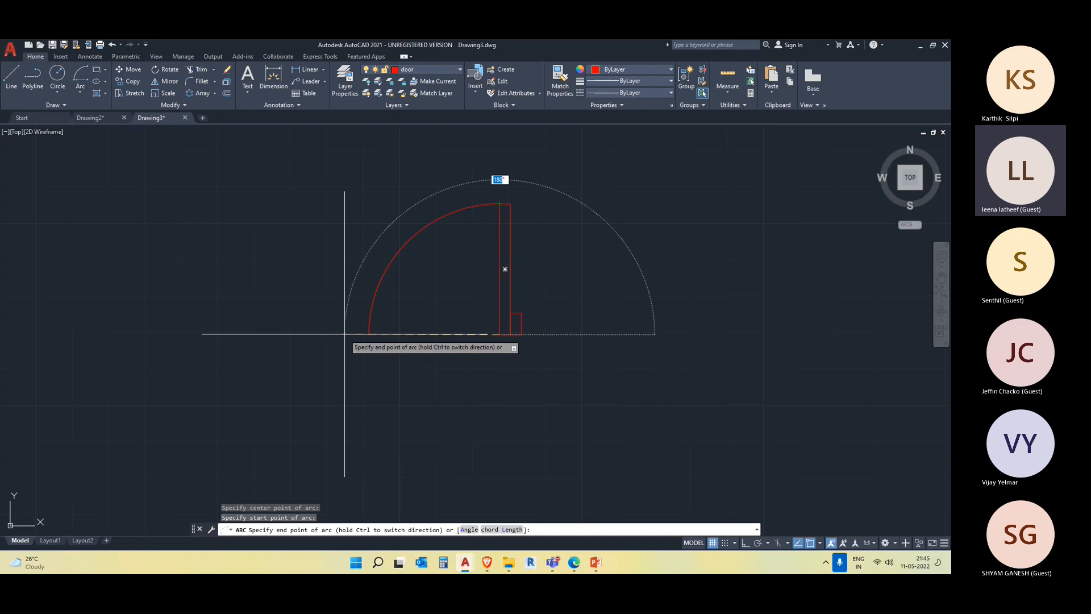
pyautogui.press('Escape')
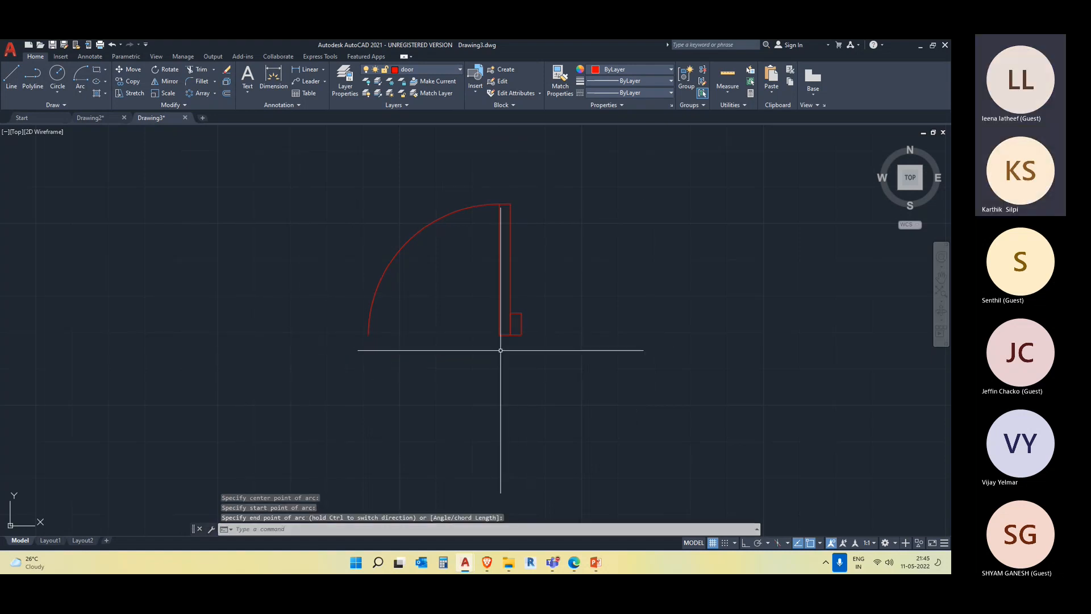
pyautogui.click(524, 307)
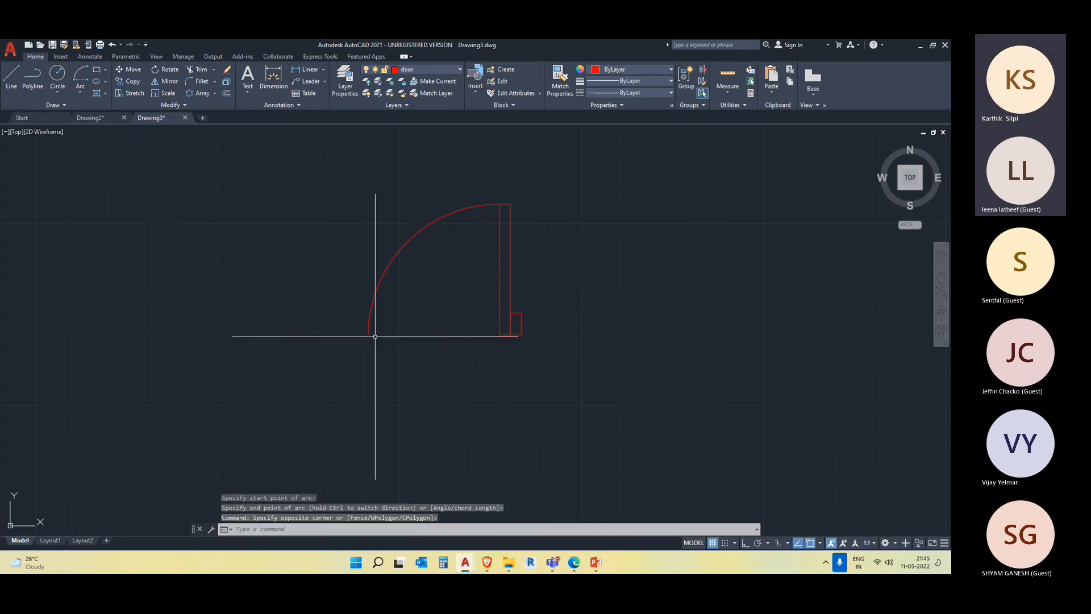
pyautogui.click(364, 242)
pyautogui.press('Escape')
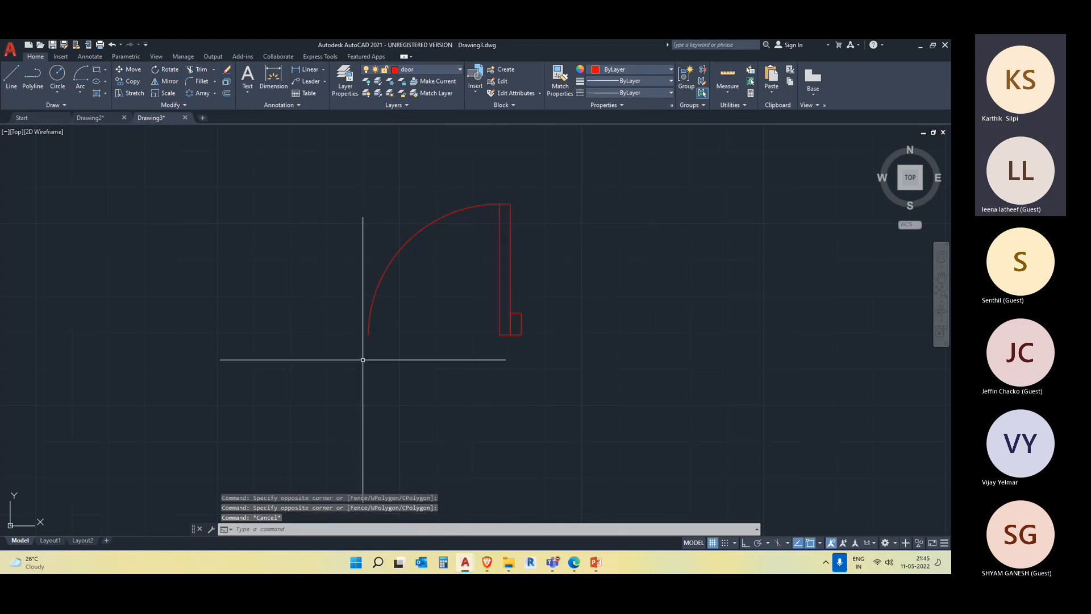
# Copy the small jamb rectangle from its lower-right corner to the lower end of the swing arc
pyautogui.click(530, 340)
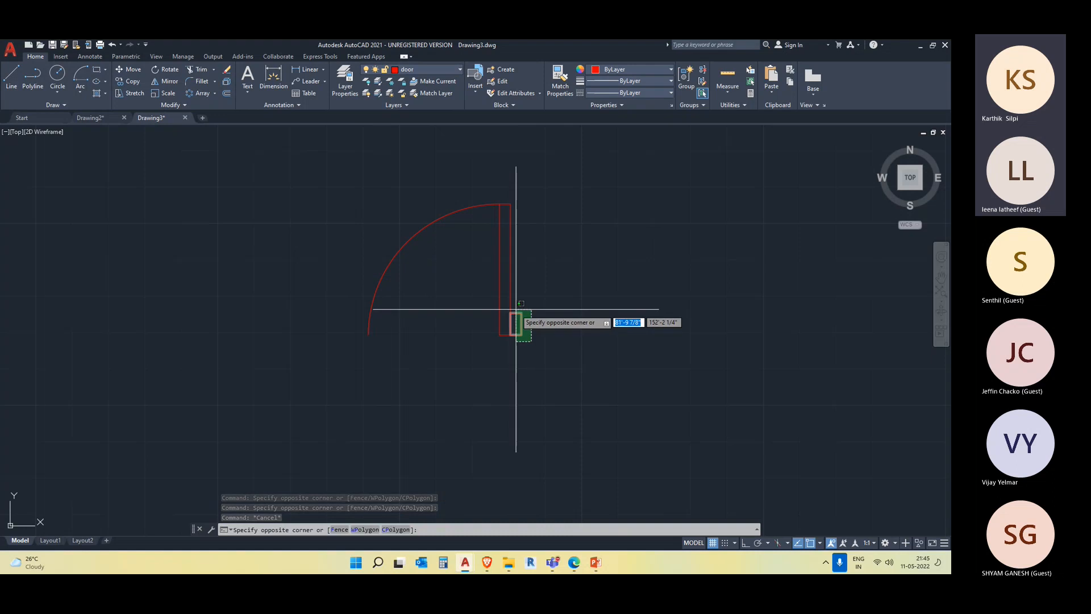
pyautogui.click(513, 307)
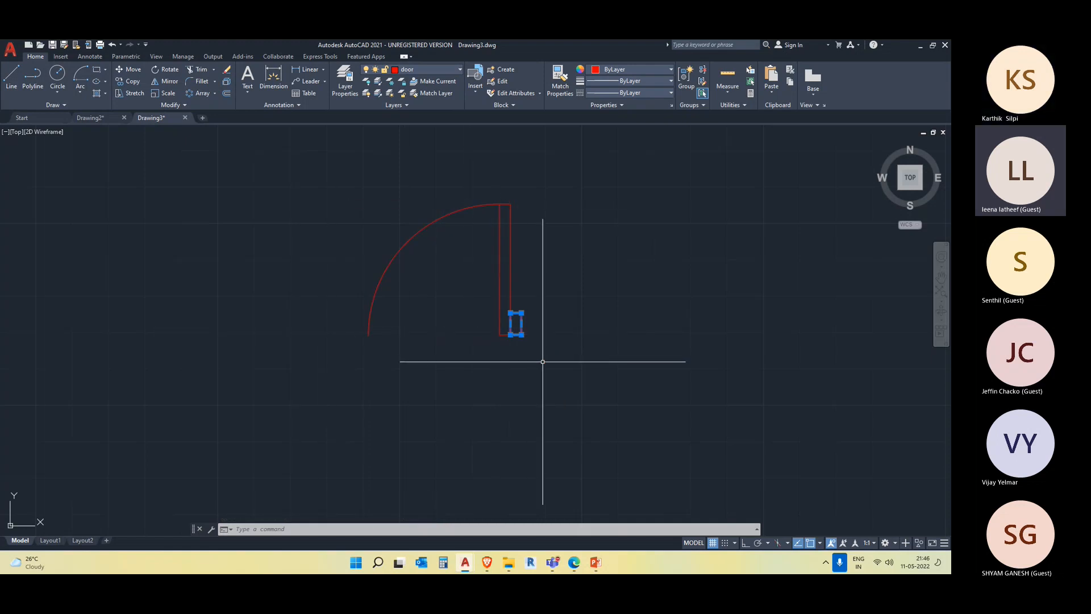
pyautogui.write('p')
pyautogui.press('Return')
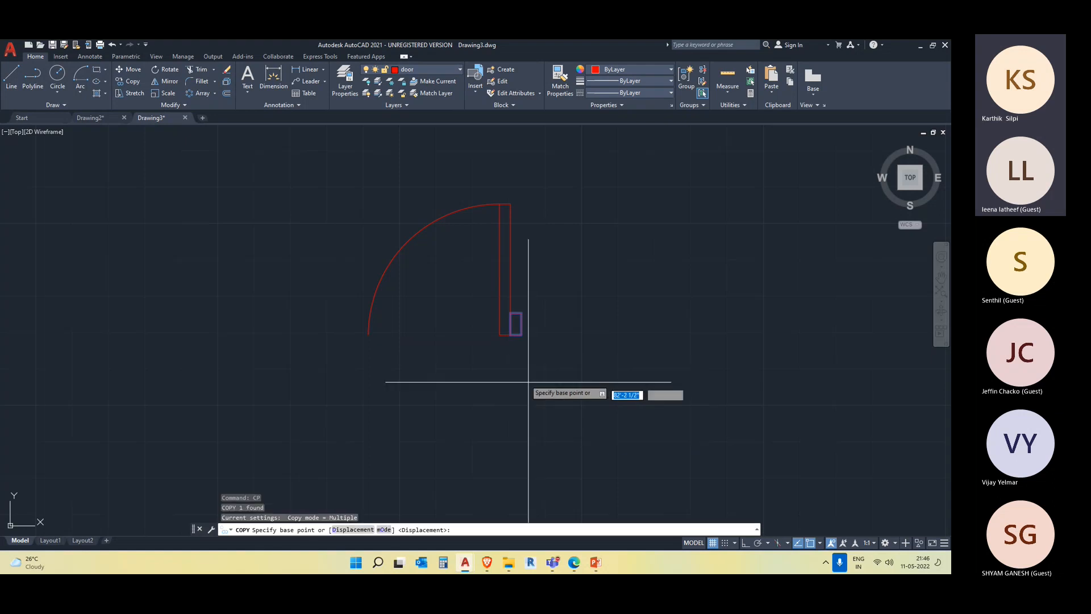
pyautogui.click(522, 334)
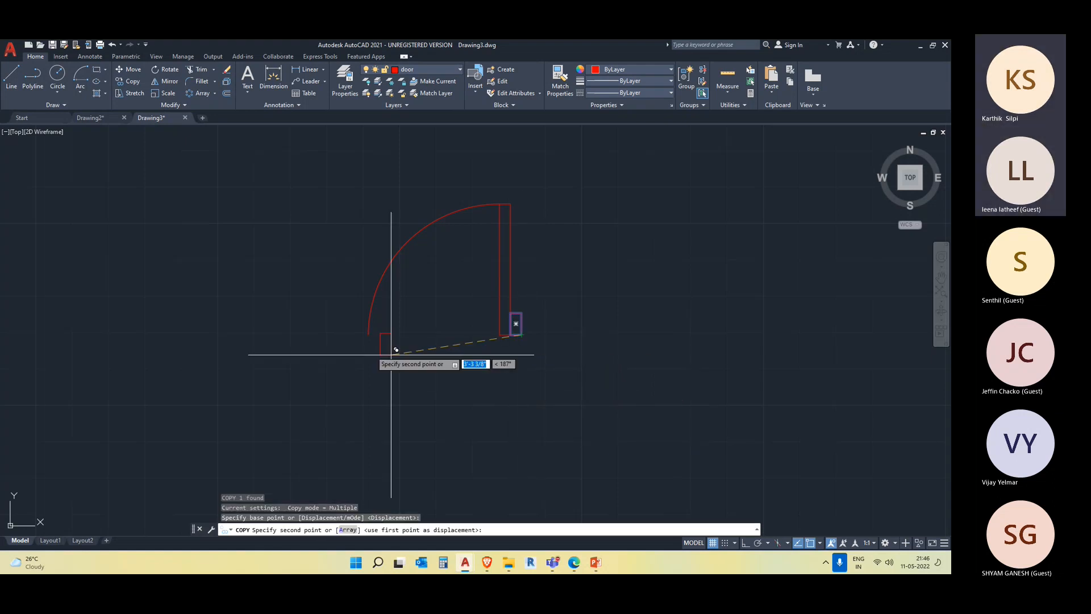
pyautogui.click(369, 333)
pyautogui.press('Escape')
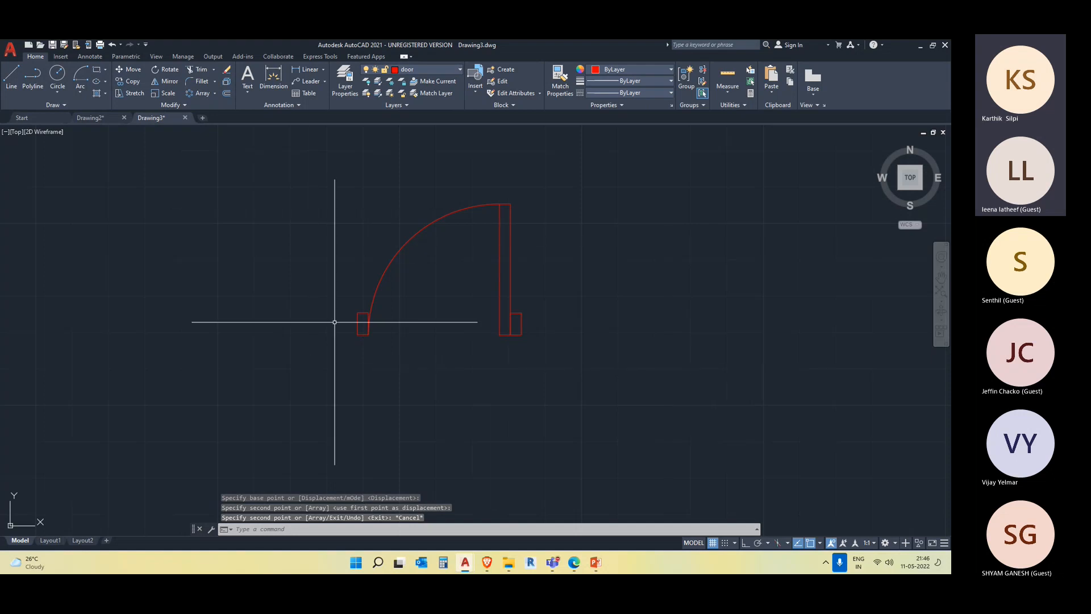
pyautogui.scroll(-3, 419, 265)
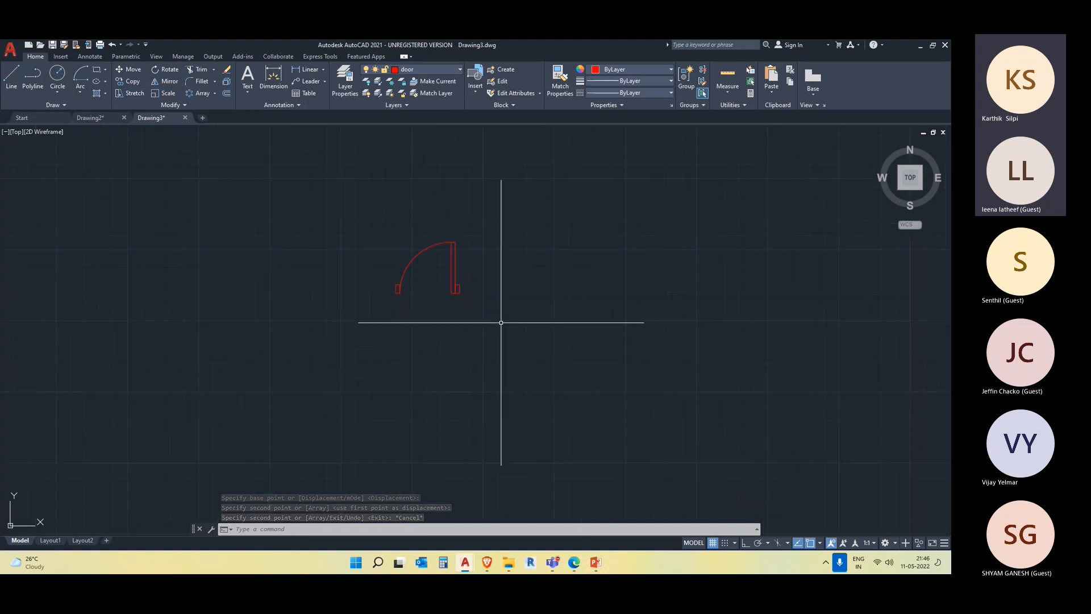
pyautogui.click(532, 351)
pyautogui.click(318, 193)
pyautogui.press('Escape')
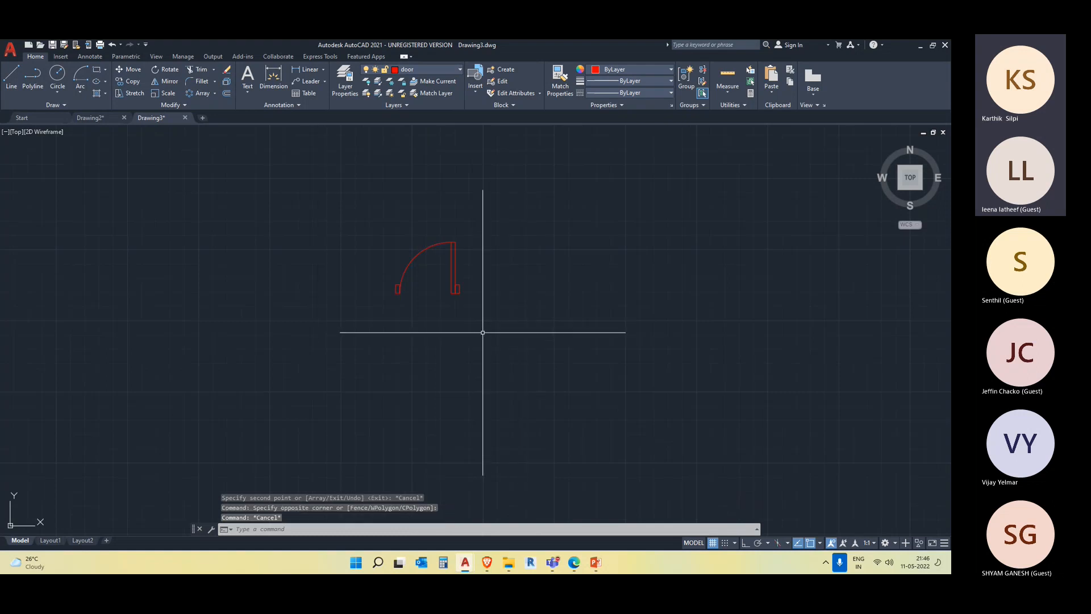
# Copy the complete door symbol into the empty area to its right
pyautogui.click(483, 333)
pyautogui.click(382, 236)
pyautogui.write('c')
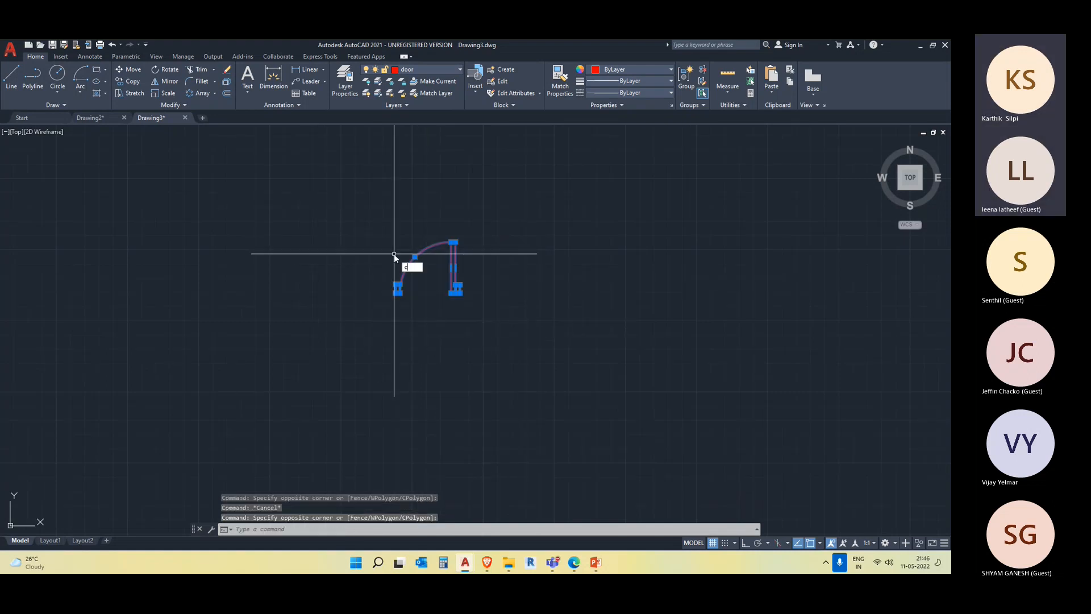
pyautogui.press('Return')
pyautogui.click(440, 282)
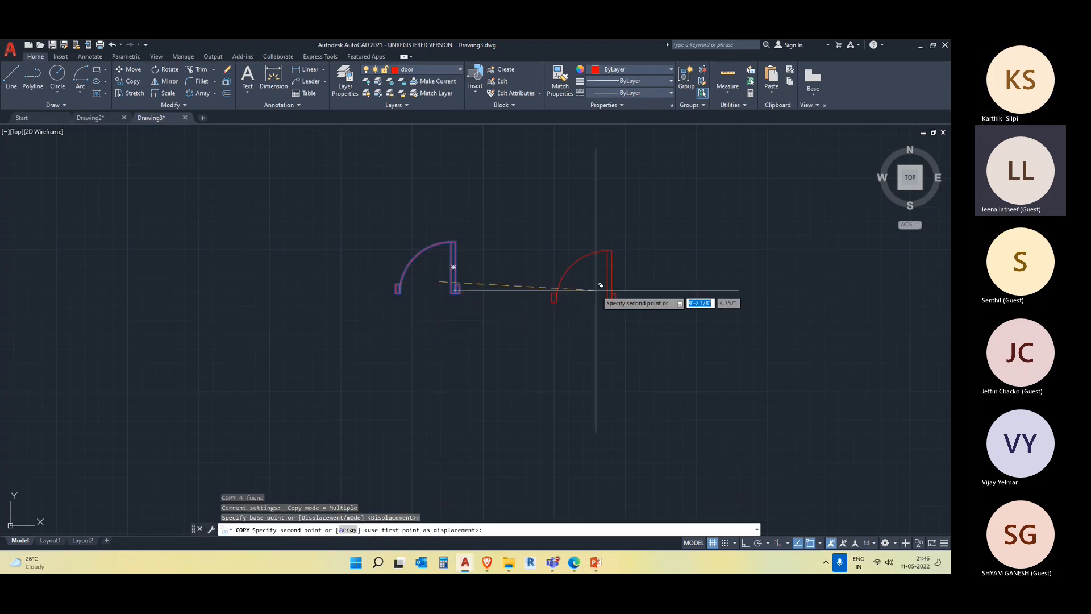
pyautogui.click(621, 312)
pyautogui.press('Escape')
# Mirror the original door about a vertical line along the outer edge of its left jamb, keeping the source objects
pyautogui.moveTo(477, 359); pyautogui.dragTo(545, 377, button='middle')
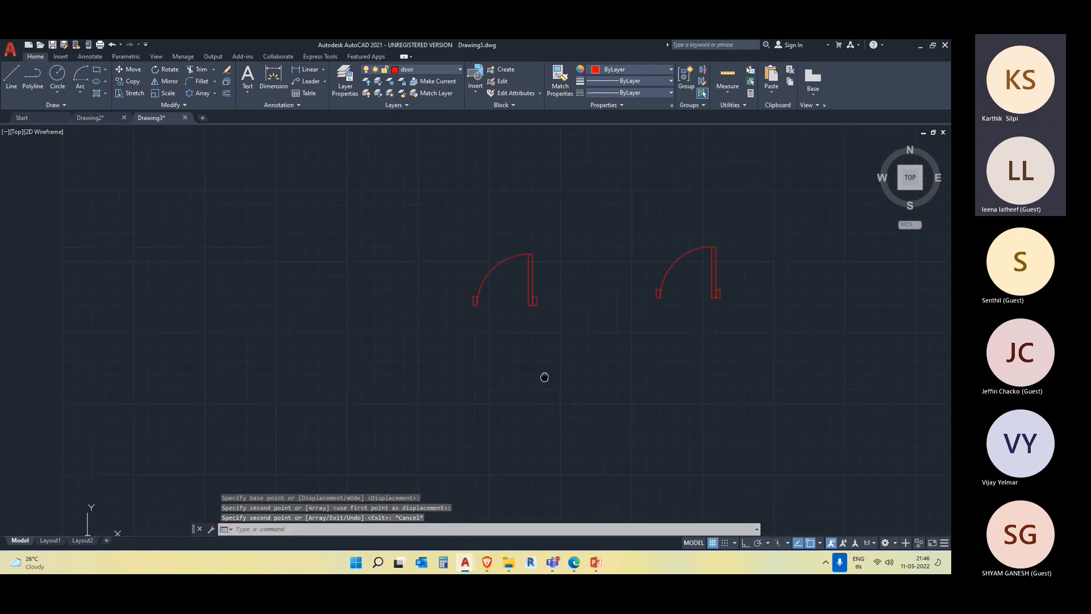
pyautogui.scroll(-2, 505, 334)
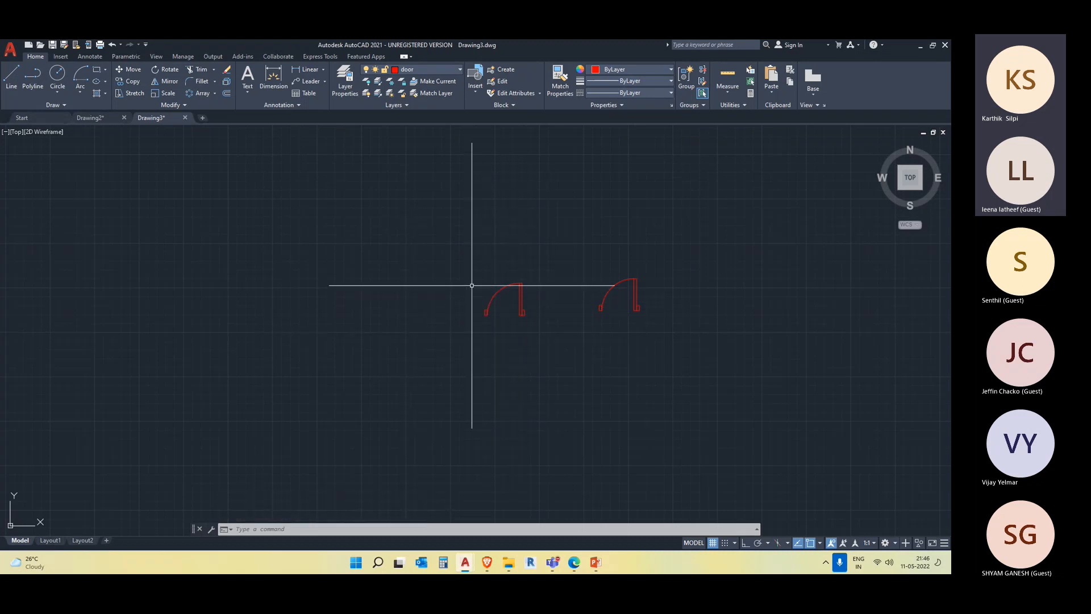
pyautogui.scroll(2, 530, 326)
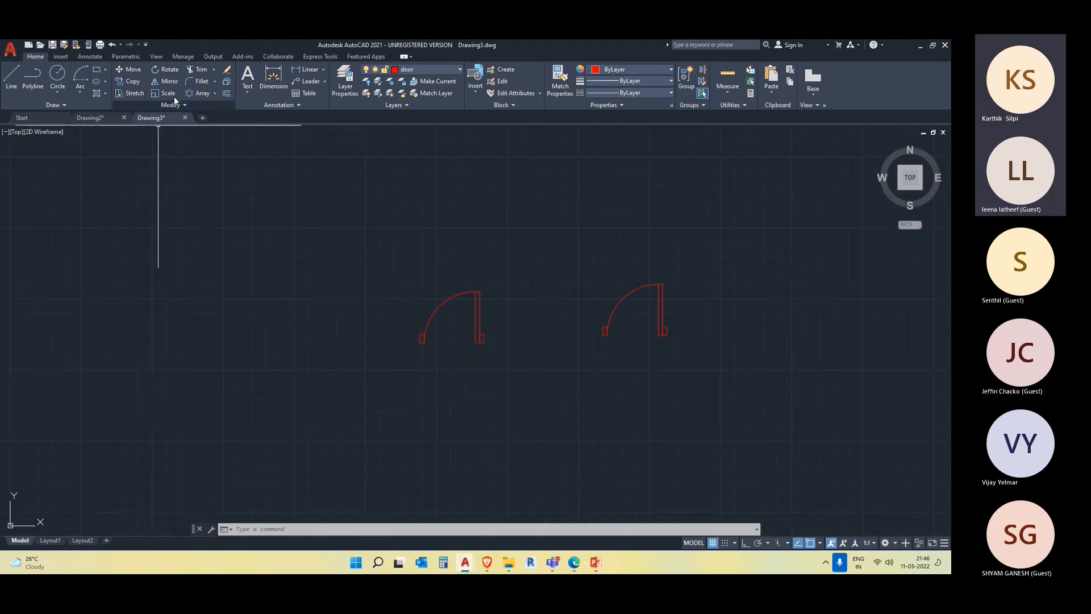
pyautogui.click(170, 82)
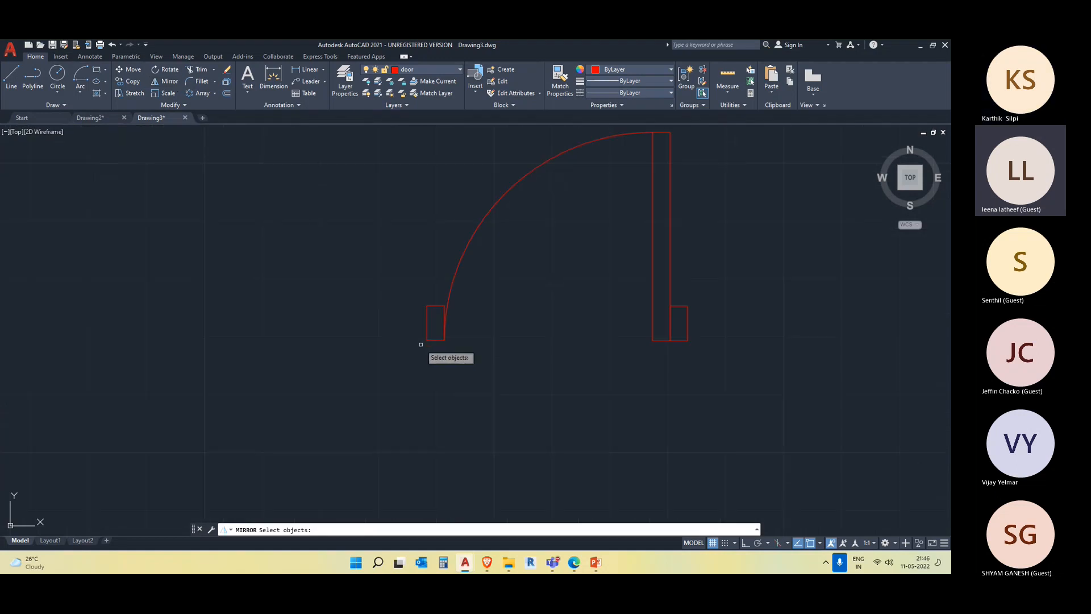
pyautogui.press('Escape')
pyautogui.write('m')
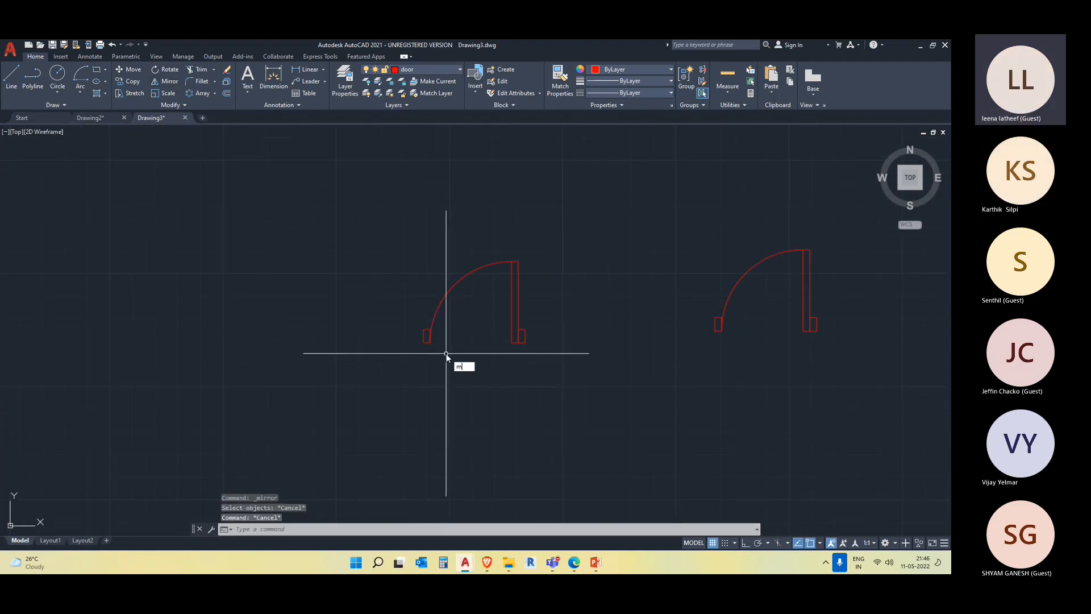
pyautogui.write('i')
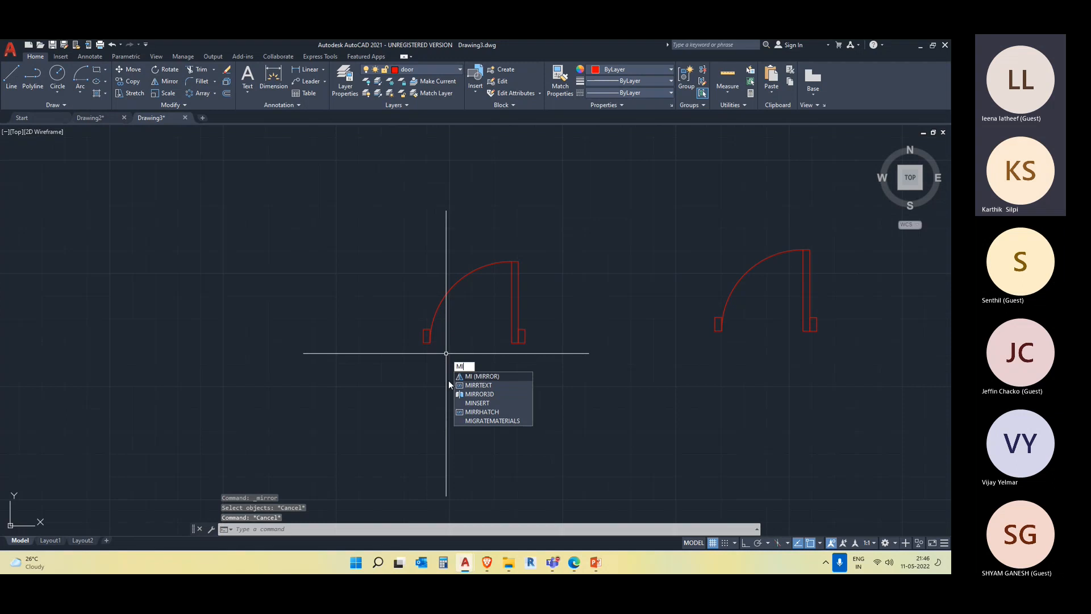
pyautogui.click(469, 376)
pyautogui.click(541, 381)
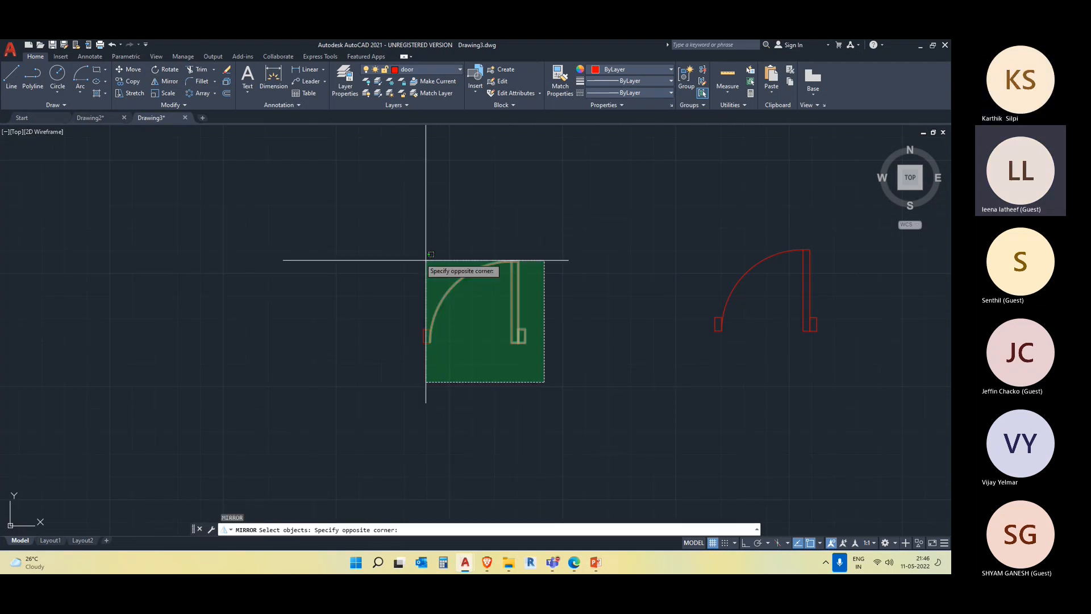
pyautogui.click(374, 231)
pyautogui.press('Return')
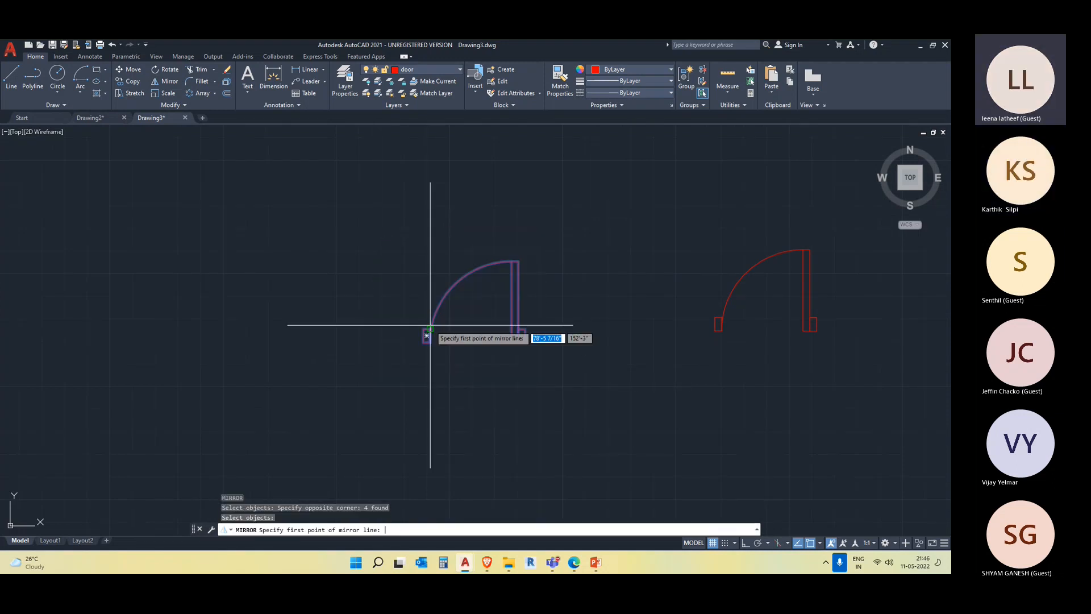
pyautogui.click(427, 336)
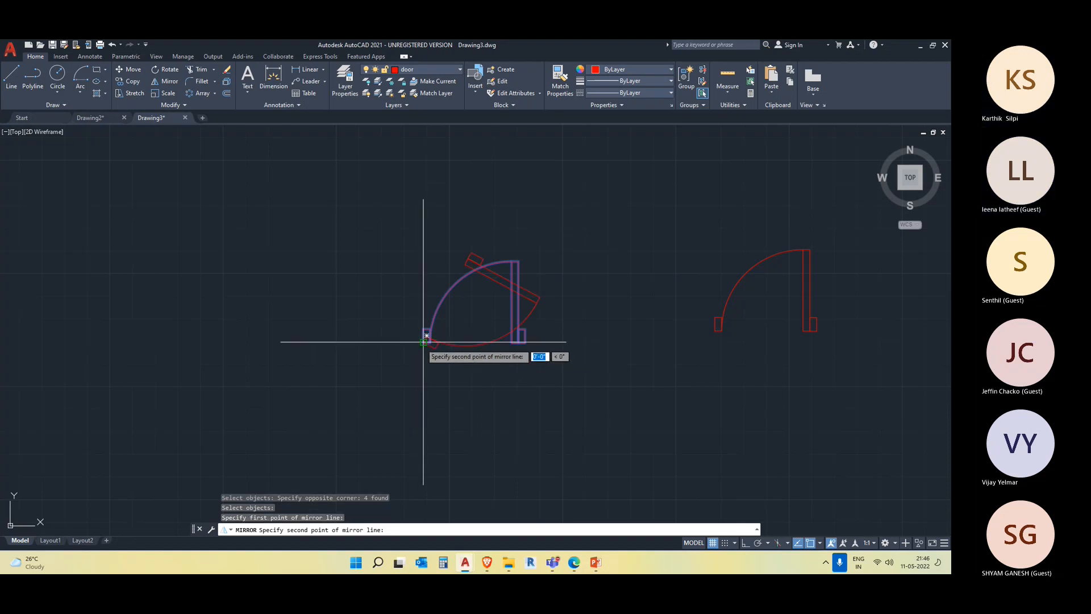
pyautogui.press('F8')
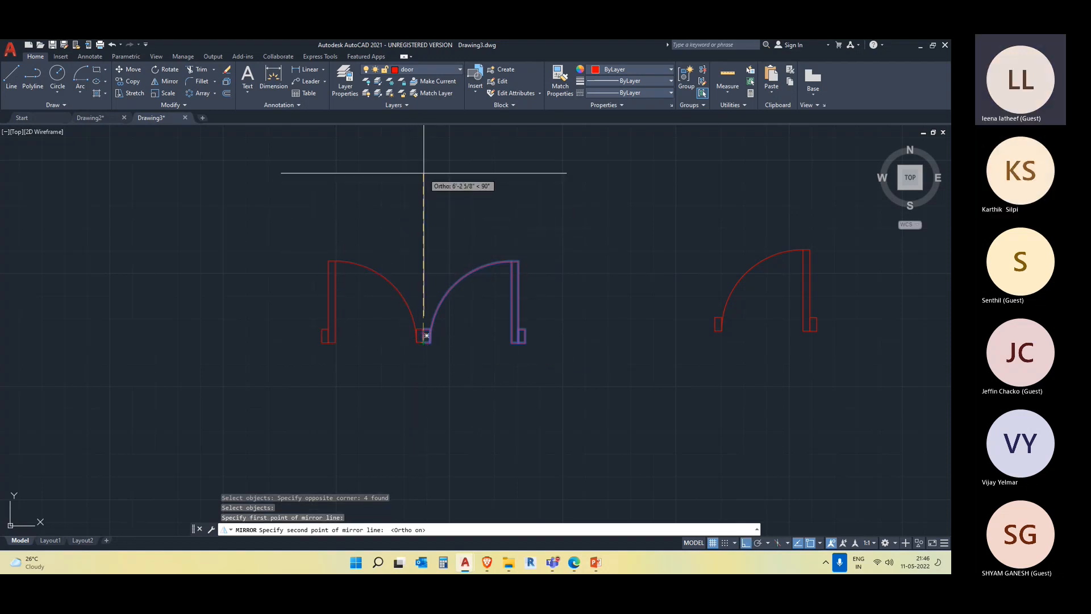
pyautogui.click(424, 172)
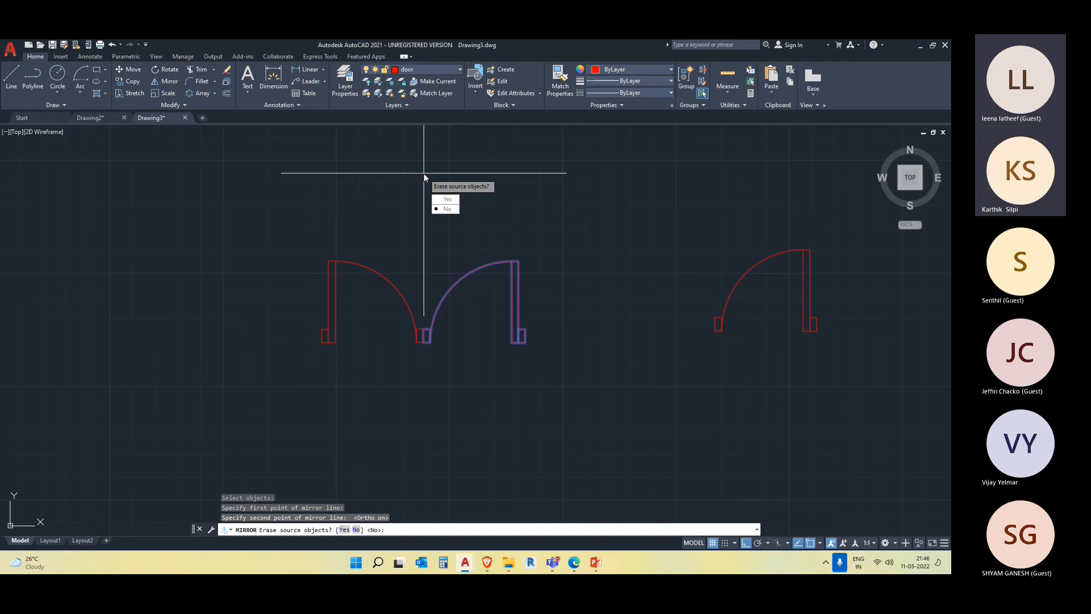
pyautogui.click(448, 210)
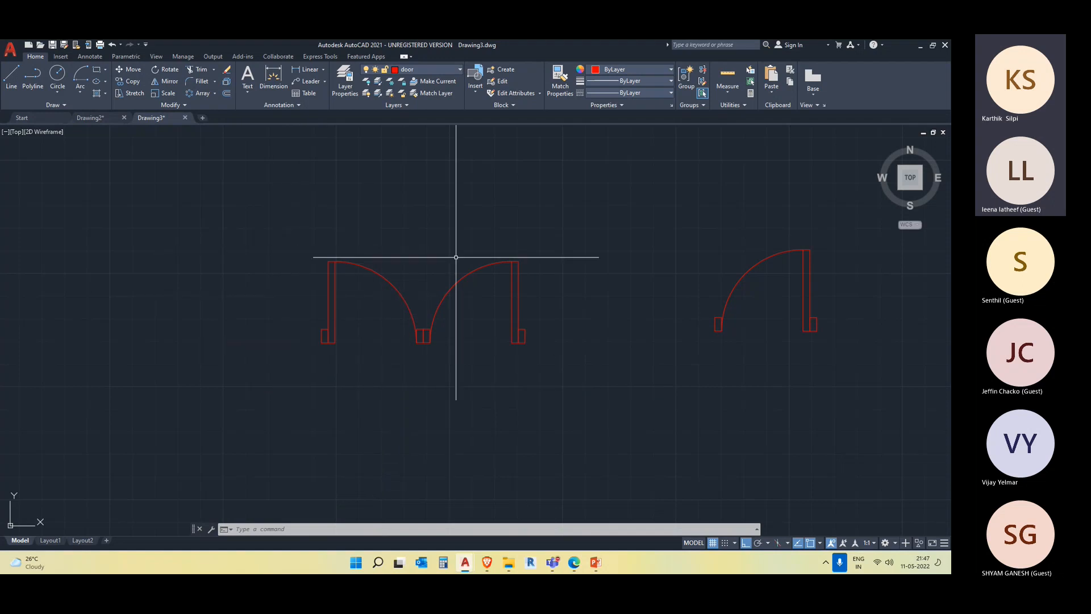
# Undo the last mirror of the door
pyautogui.scroll(4, 420, 343)
pyautogui.click(450, 314)
pyautogui.click(417, 258)
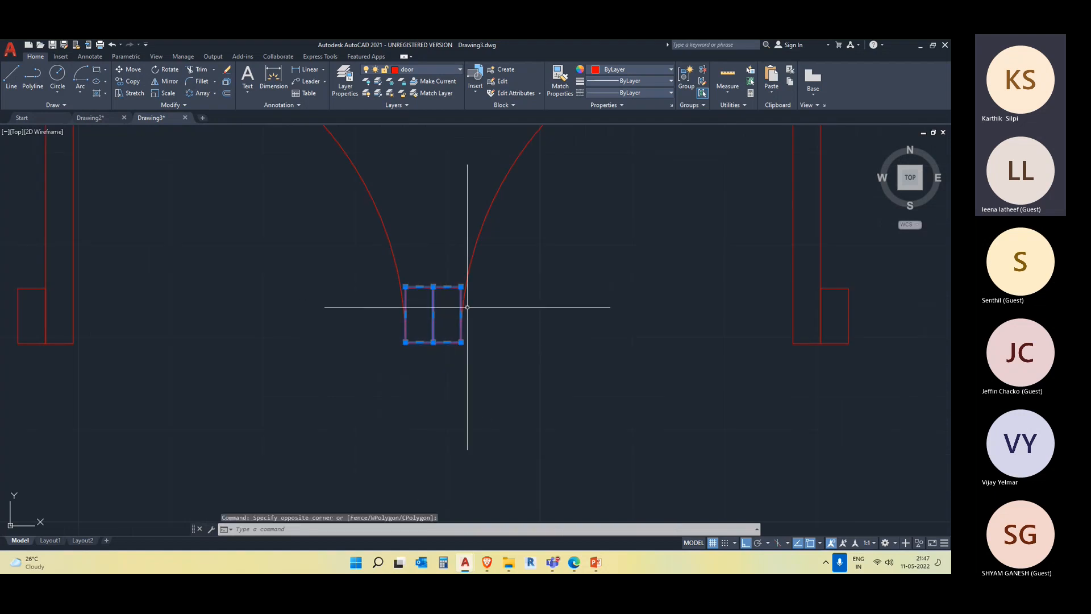
pyautogui.scroll(-5, 396, 291)
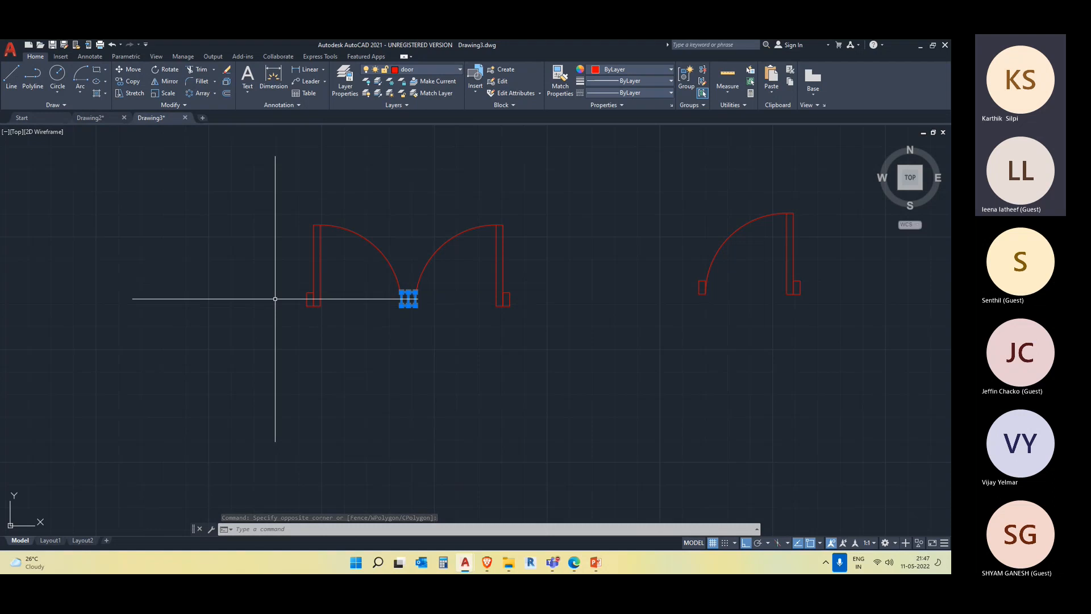
pyautogui.hotkey('ctrl', 'z')
pyautogui.hotkey('ctrl', 'z')
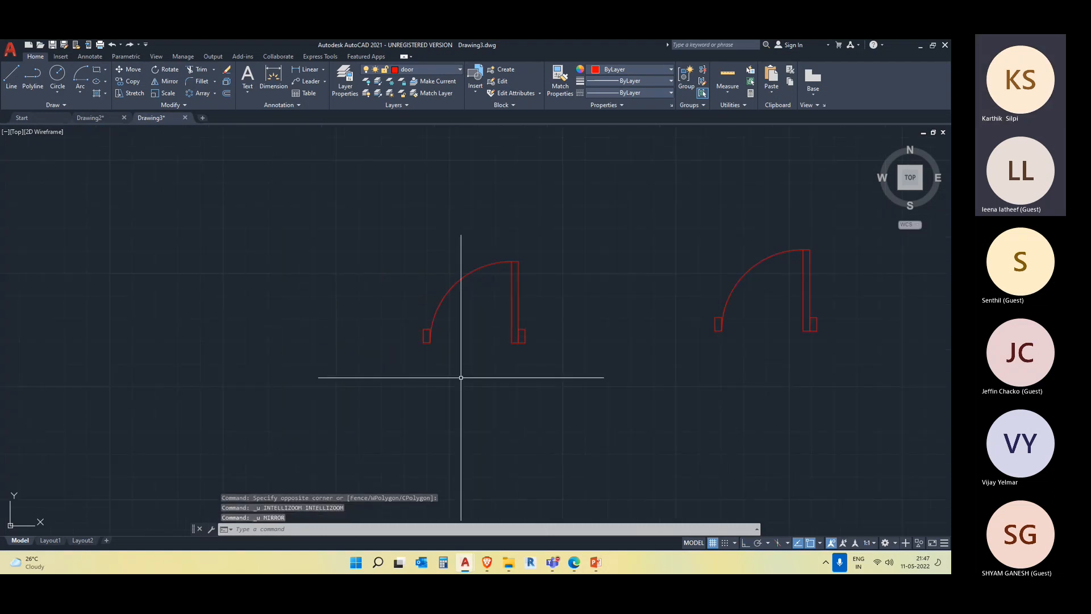
pyautogui.scroll(4, 434, 341)
pyautogui.moveTo(414, 344); pyautogui.dragTo(365, 275)
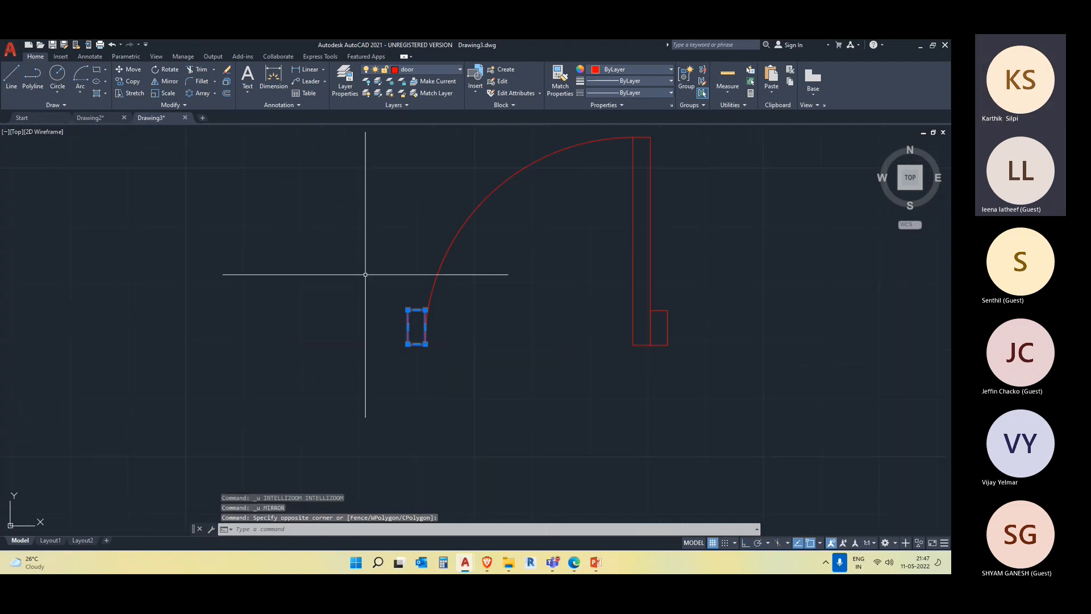
pyautogui.press('Escape')
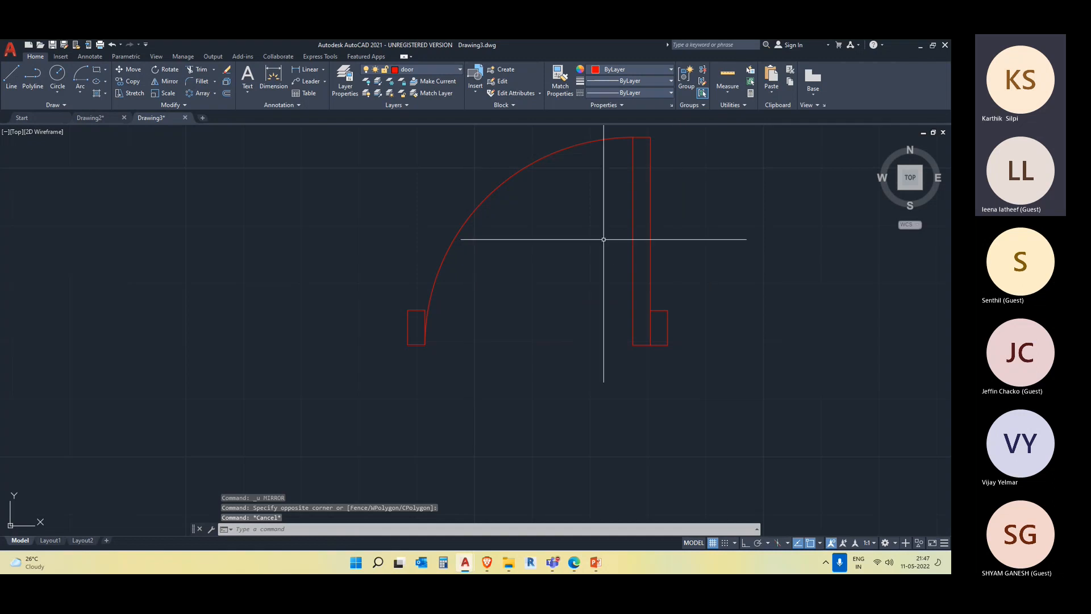
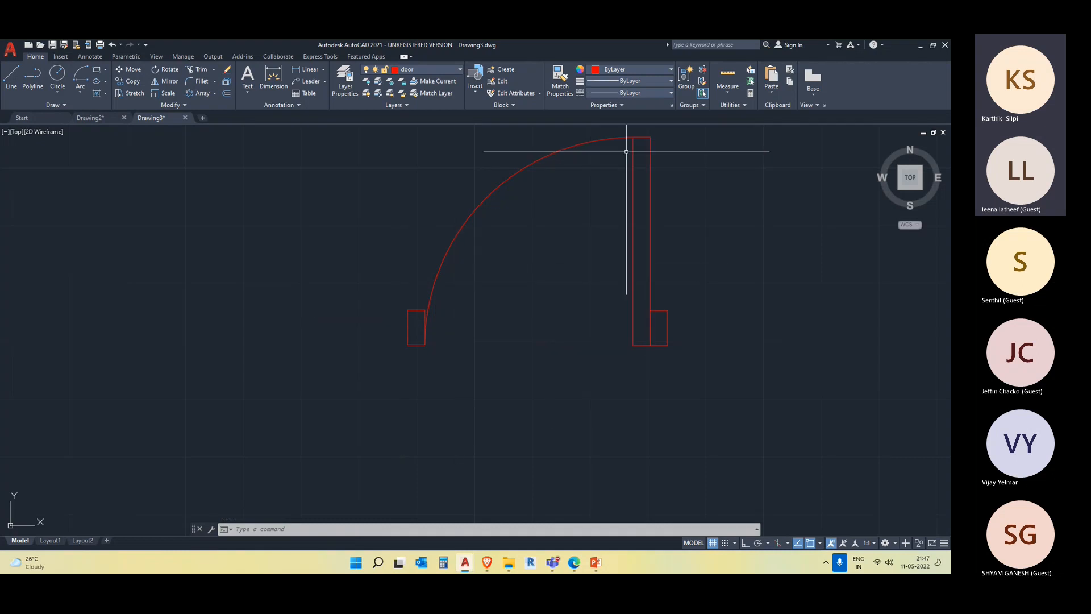
pyautogui.click(658, 321)
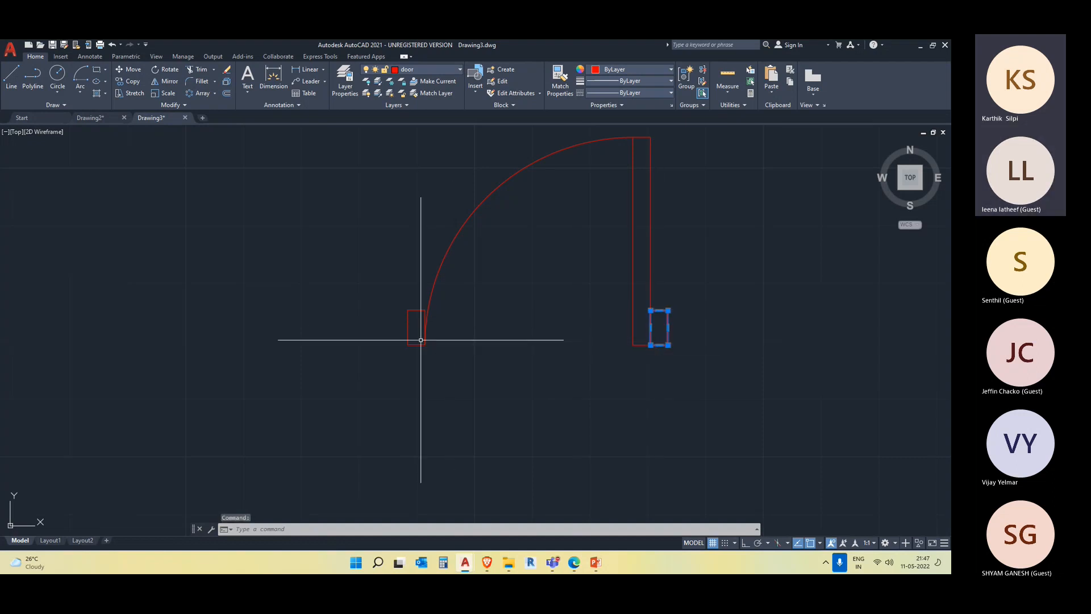
pyautogui.press('Escape')
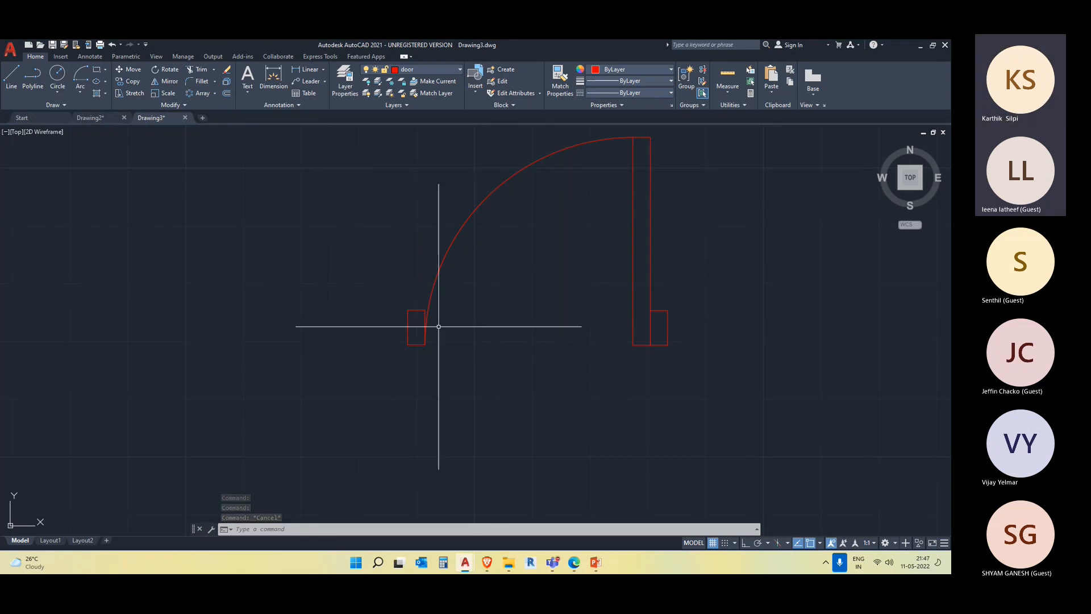
pyautogui.click(416, 352)
pyautogui.click(396, 316)
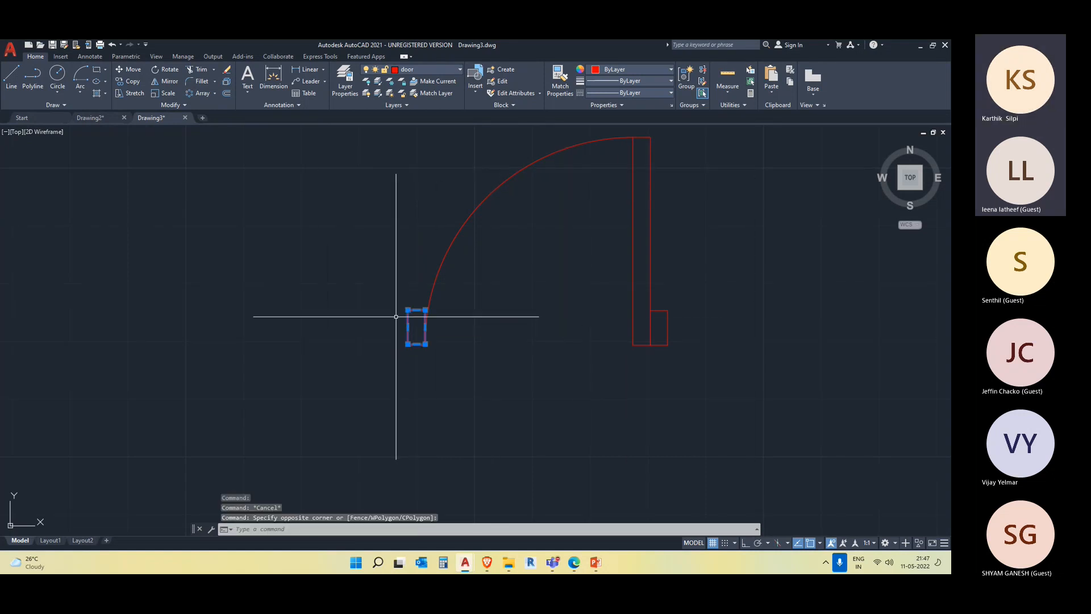
pyautogui.press('Escape')
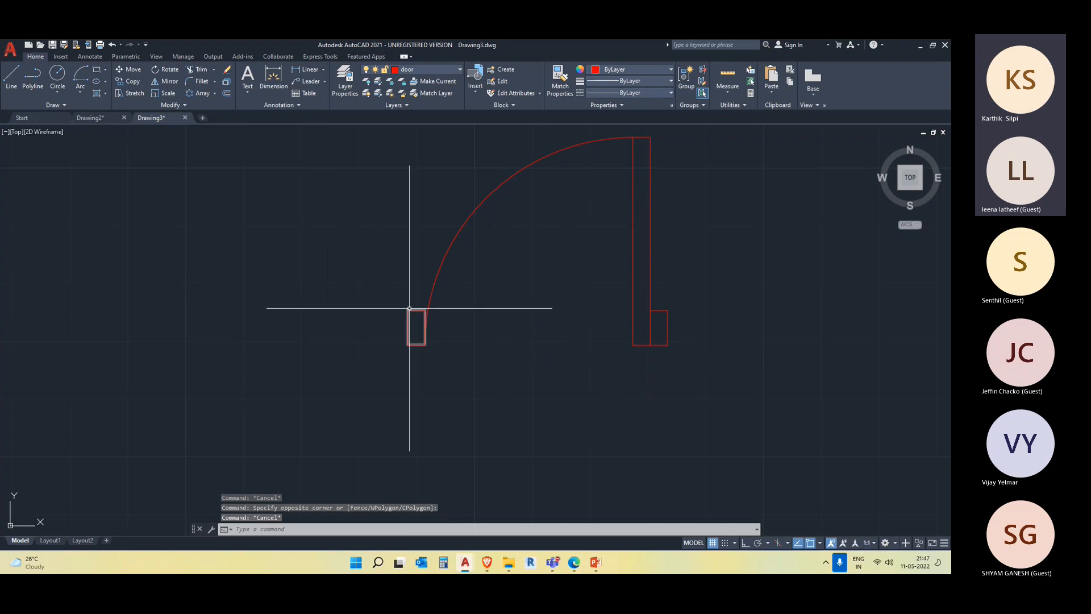
pyautogui.scroll(-4, 455, 322)
pyautogui.scroll(4, 367, 360)
pyautogui.click(389, 350)
pyautogui.click(351, 266)
pyautogui.press('Escape')
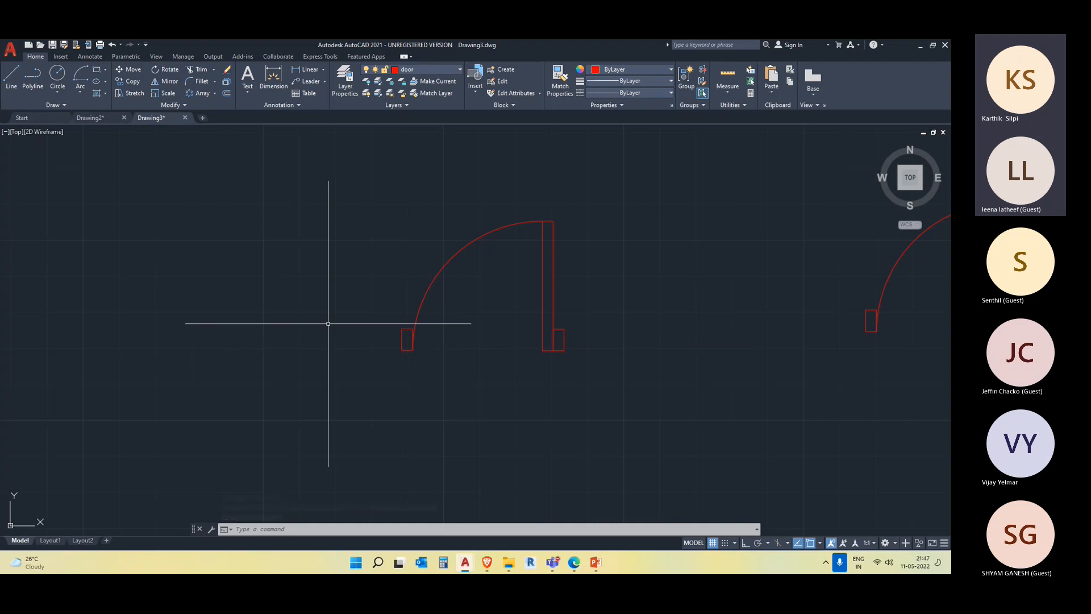
# Mirror the original door's leaf, swing arc and right jamb about a vertical line through the arc's lower end, keeping the source objects
pyautogui.click(619, 375)
pyautogui.click(500, 203)
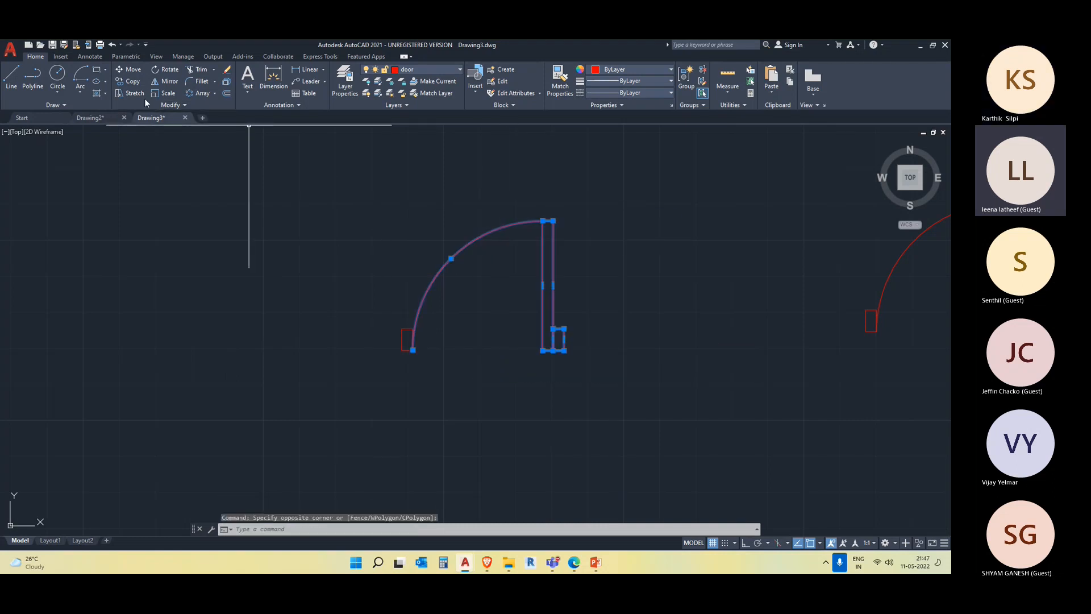
pyautogui.click(173, 80)
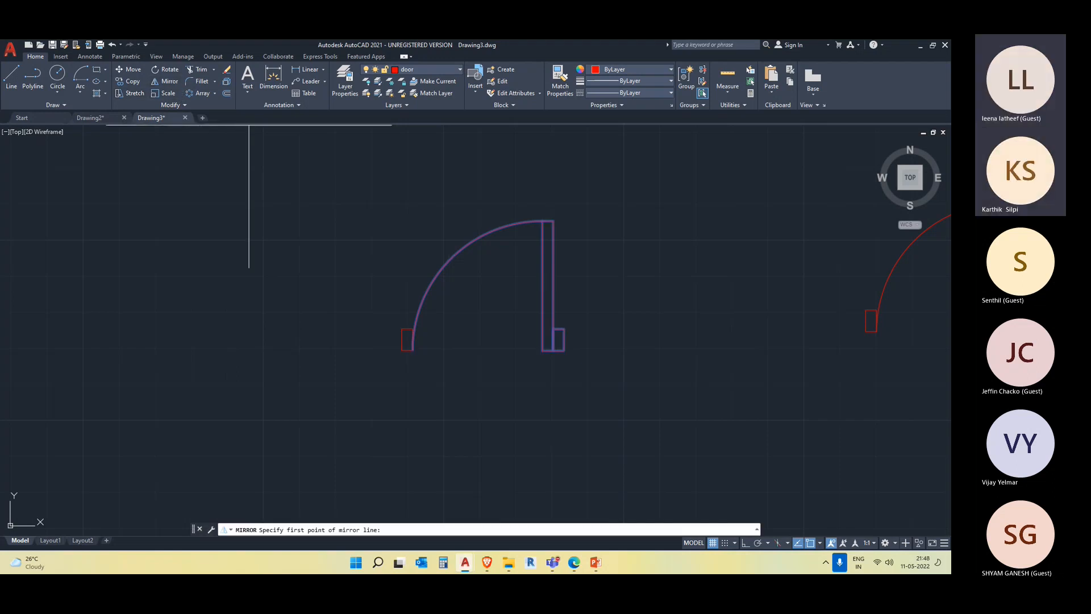
pyautogui.click(413, 349)
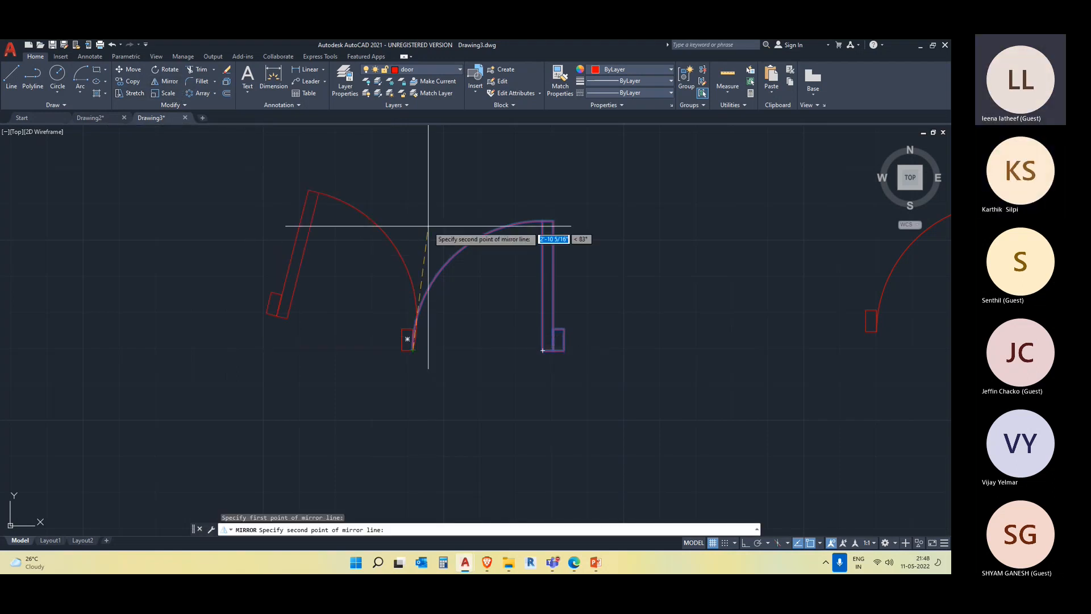
pyautogui.press('F8')
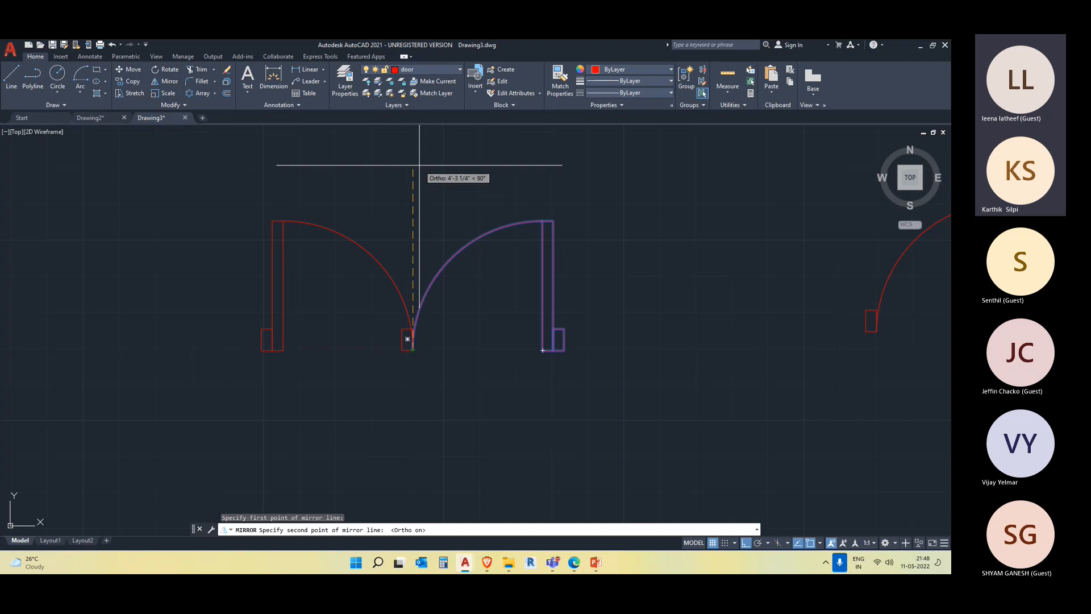
pyautogui.click(418, 166)
pyautogui.click(442, 200)
# Delete the small jamb rectangle between the two leaves of the double door
pyautogui.scroll(4, 402, 358)
pyautogui.press('Escape')
pyautogui.click(417, 351)
pyautogui.click(396, 319)
pyautogui.scroll(-4, 401, 317)
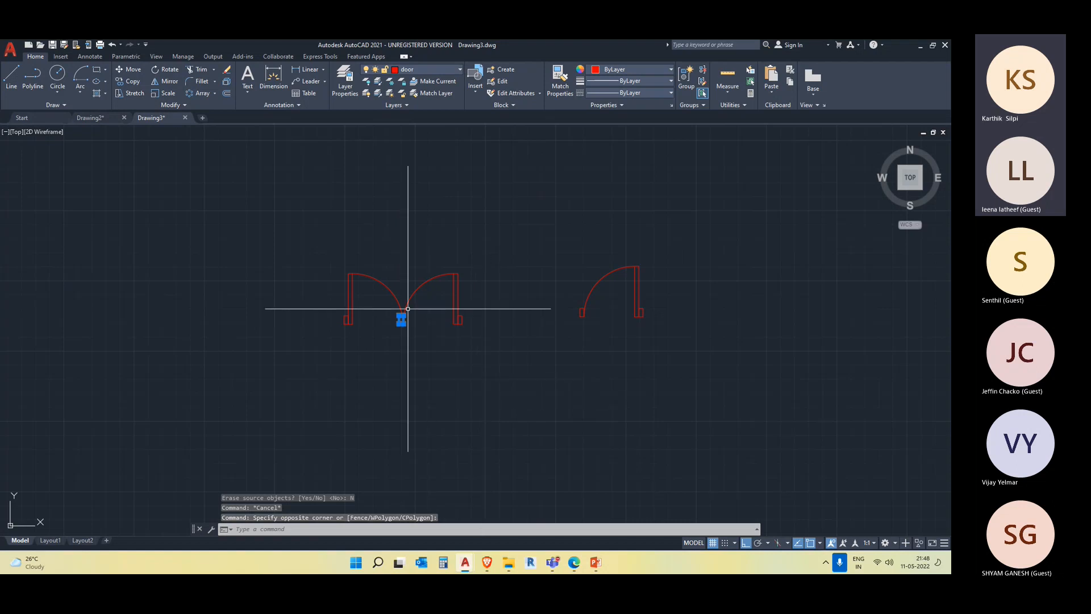
pyautogui.press('Delete')
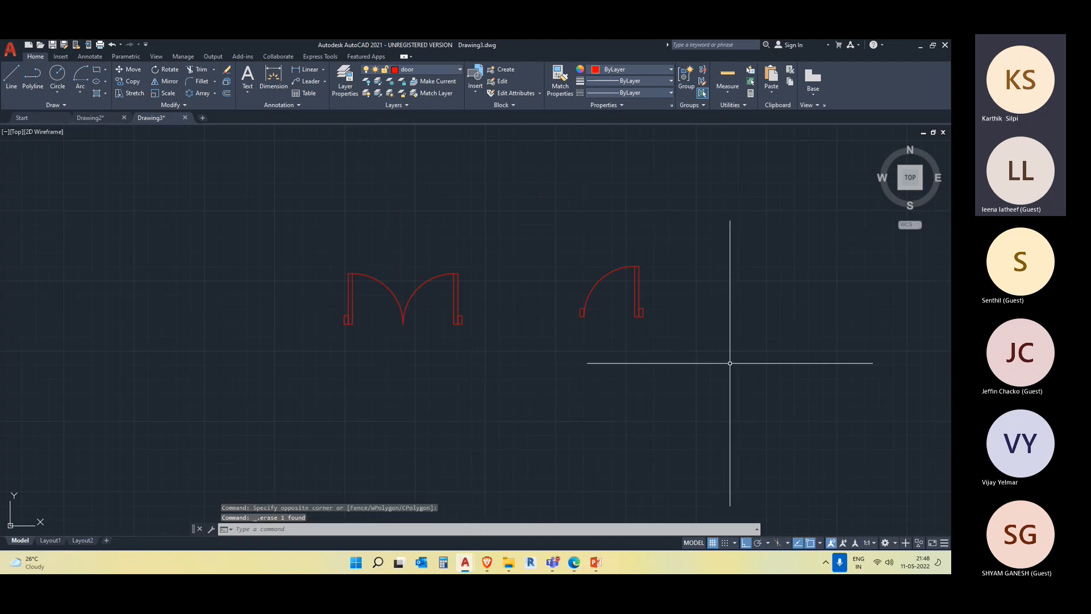
pyautogui.scroll(-3, 513, 277)
pyautogui.scroll(3, 467, 323)
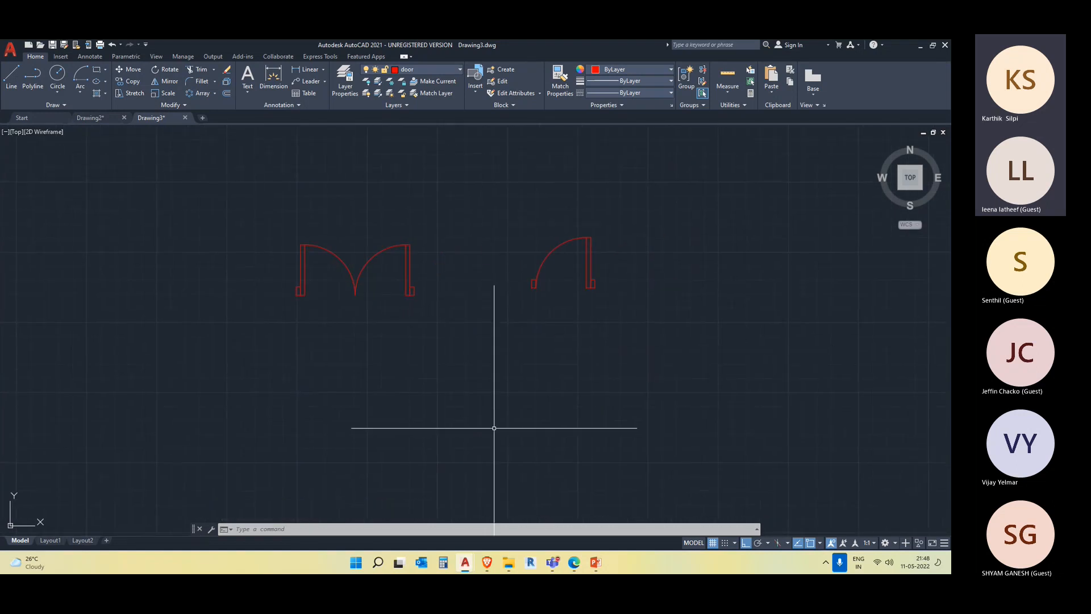
pyautogui.click(464, 358)
pyautogui.click(266, 225)
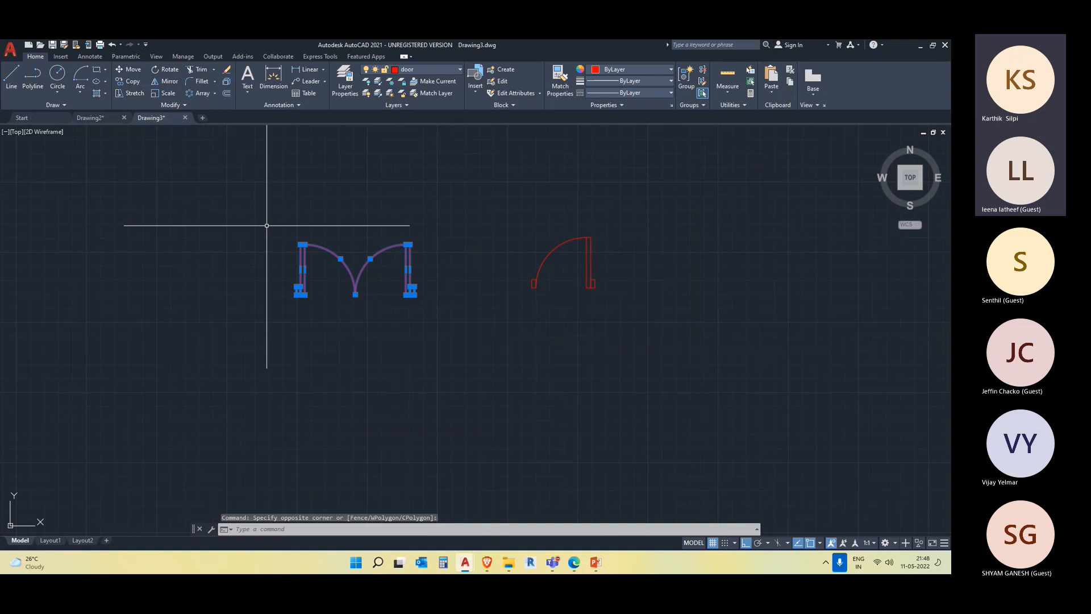
pyautogui.press('Escape')
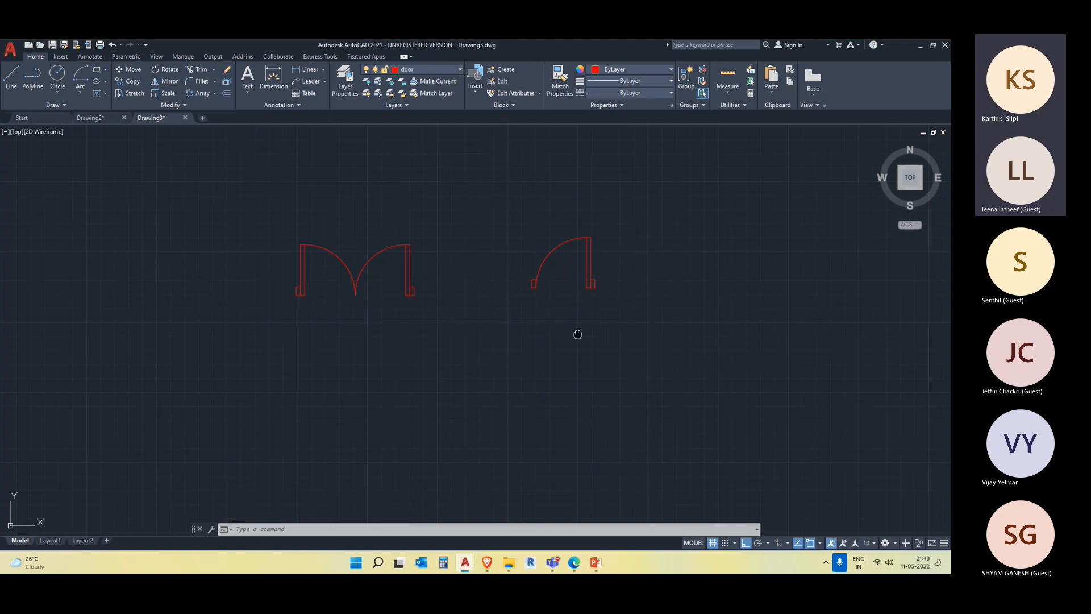
pyautogui.press('Escape')
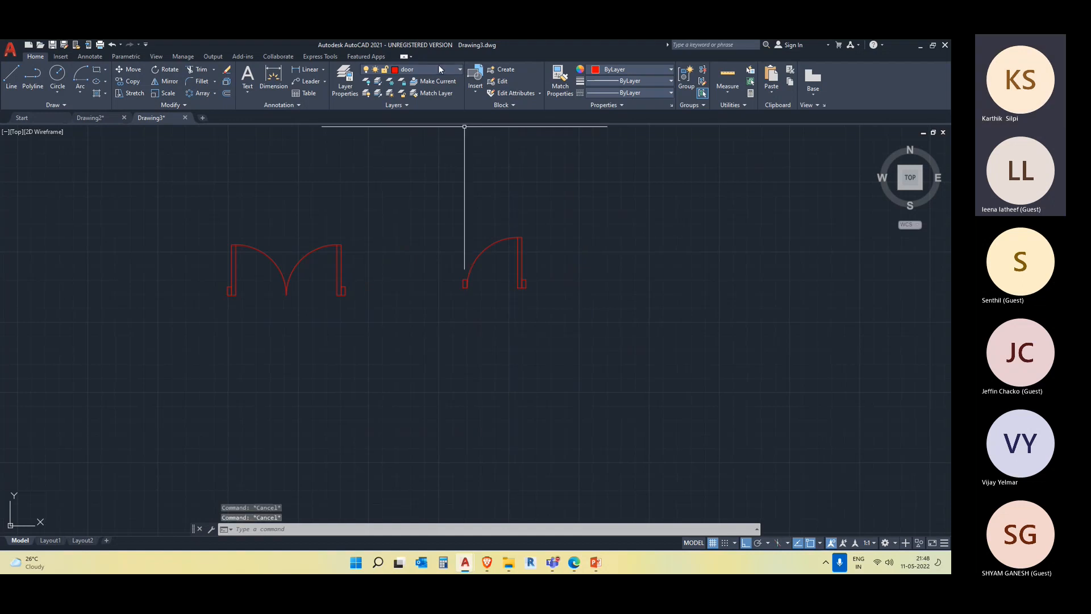
# Make the windows layer current and draw a 5' by 6" rectangle in the empty area below and right of the single door
pyautogui.click(436, 67)
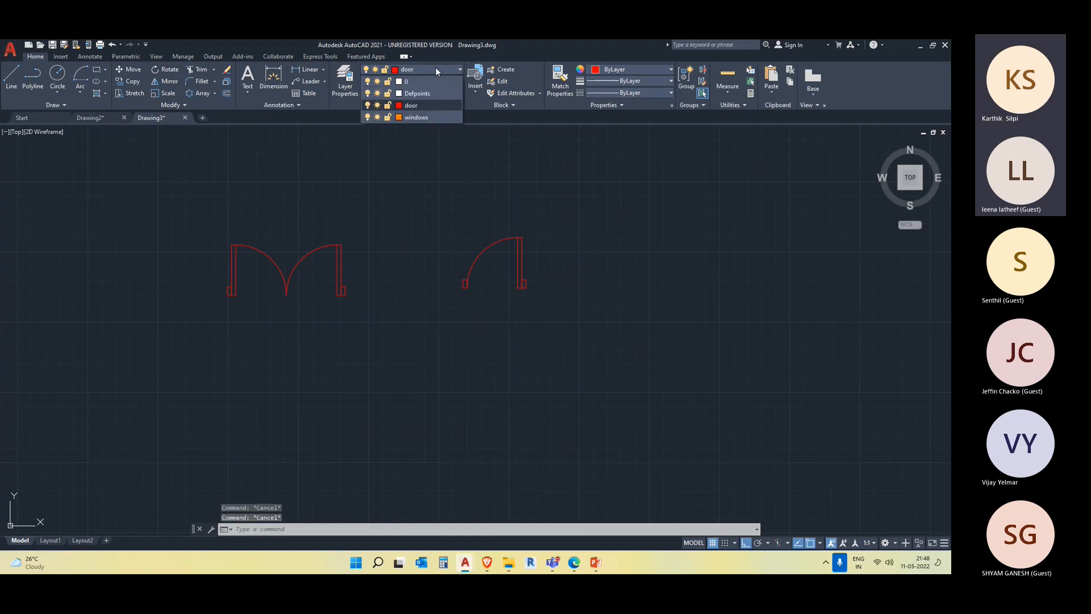
pyautogui.click(431, 117)
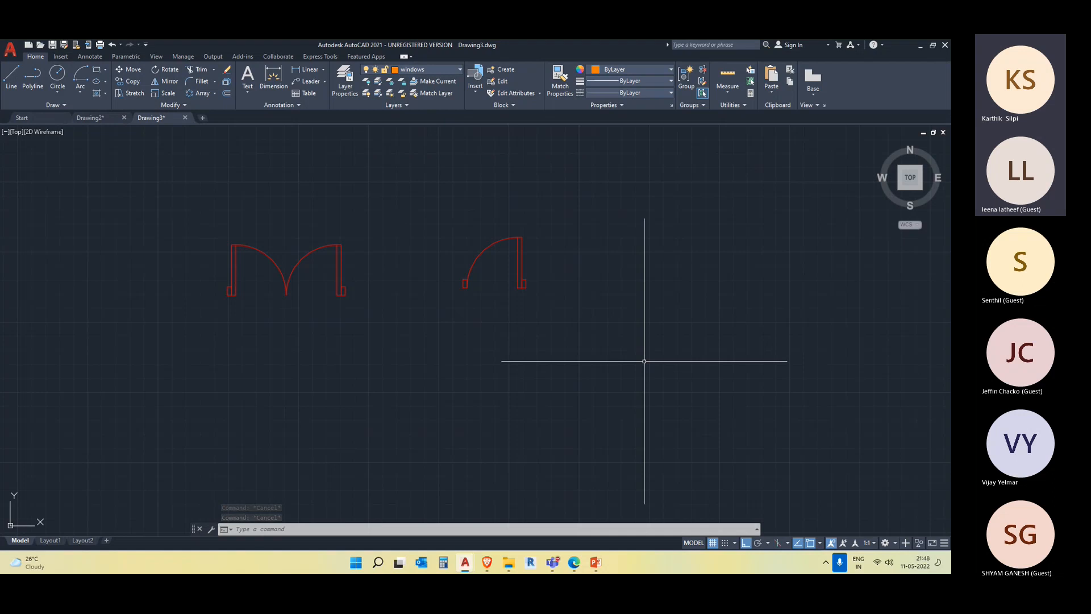
pyautogui.moveTo(609, 391); pyautogui.dragTo(523, 350, button='middle')
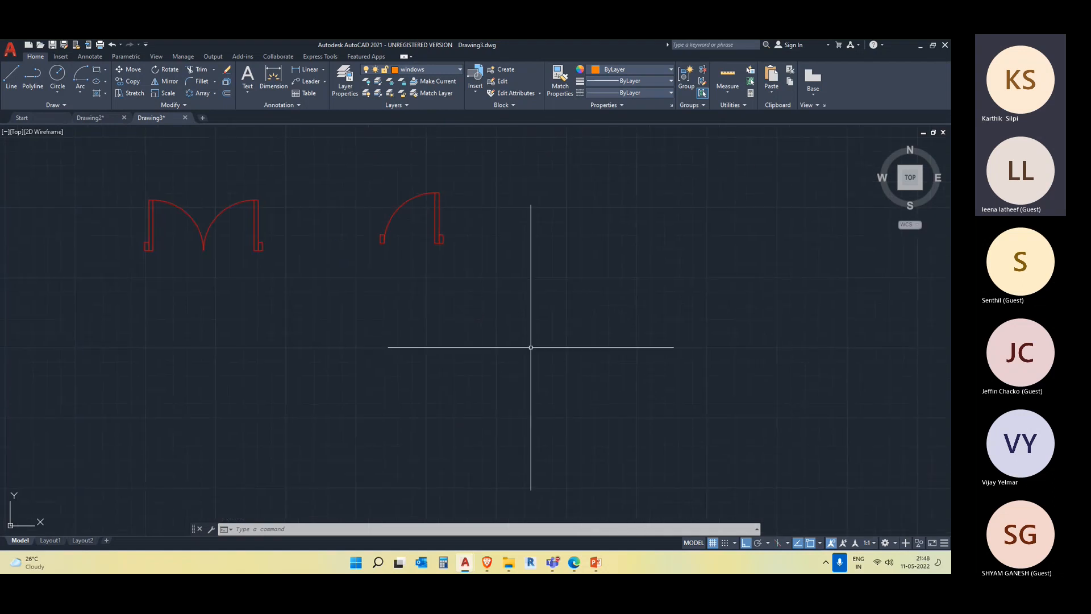
pyautogui.write('c')
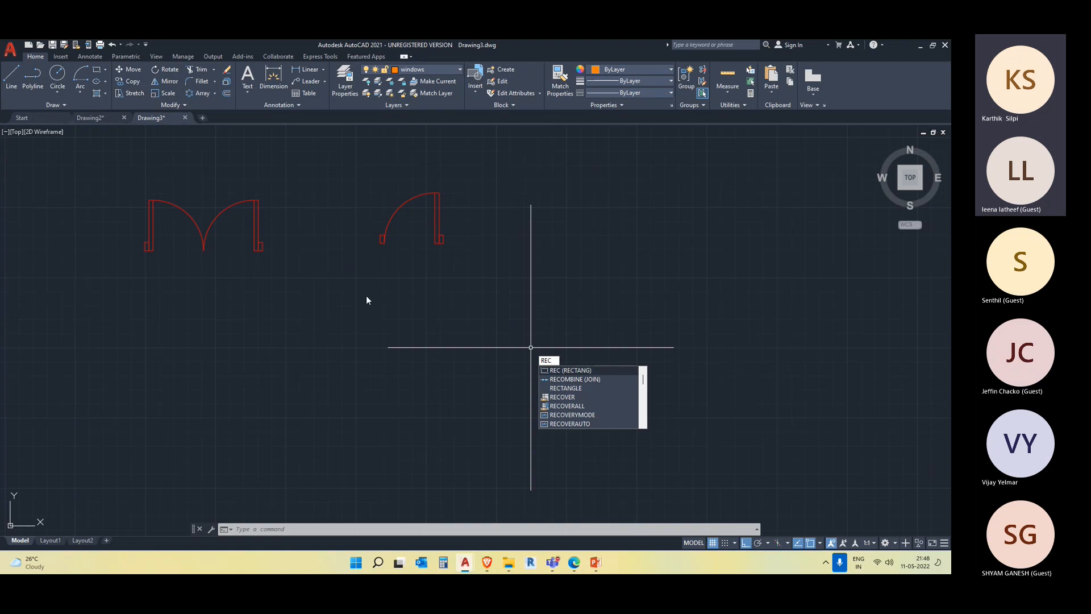
pyautogui.click(590, 369)
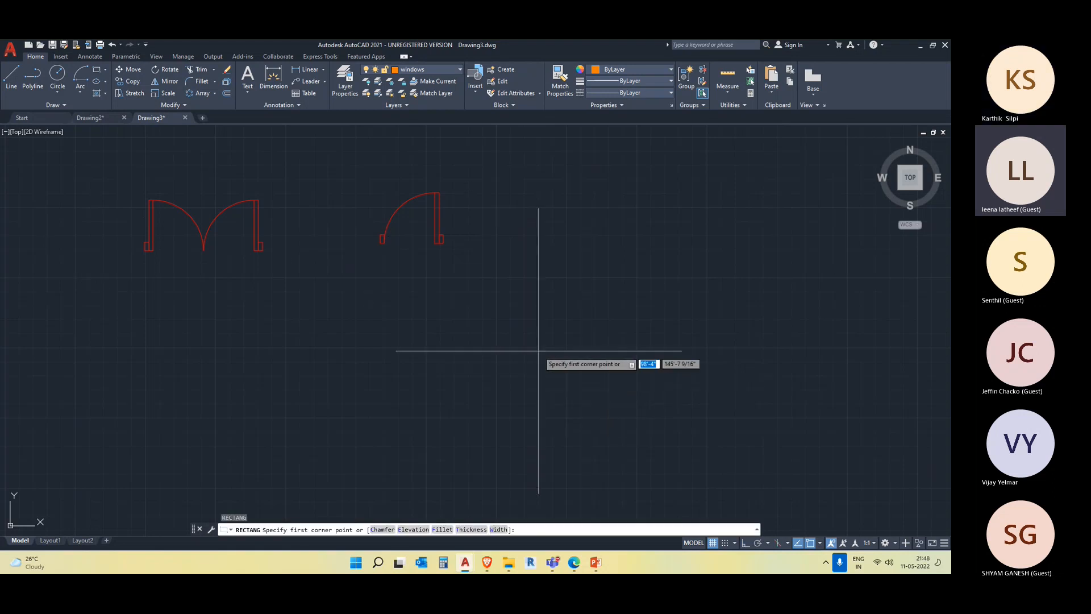
pyautogui.click(499, 328)
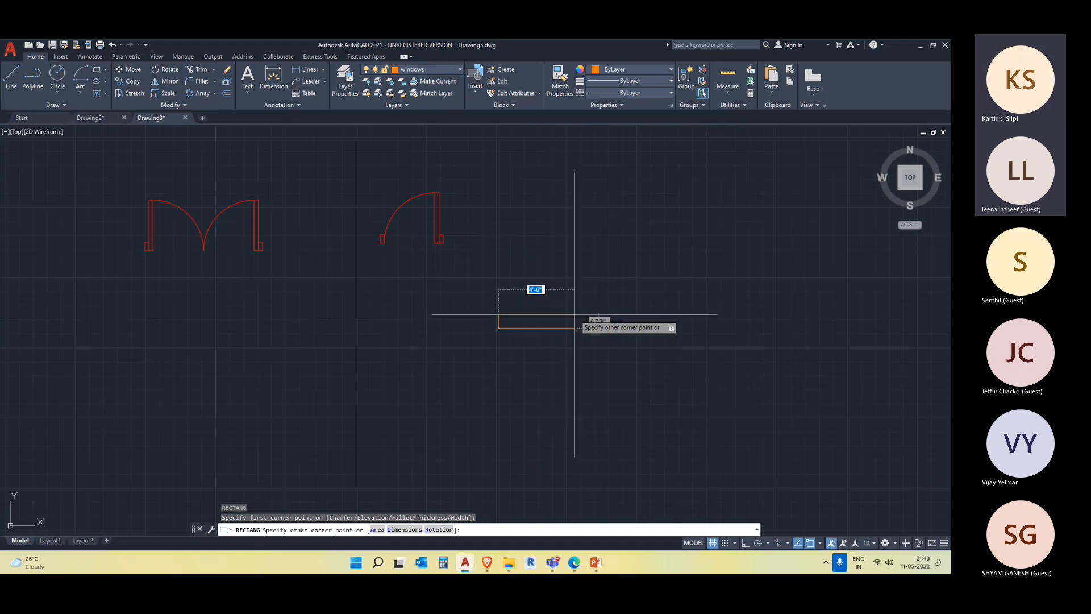
pyautogui.write("'")
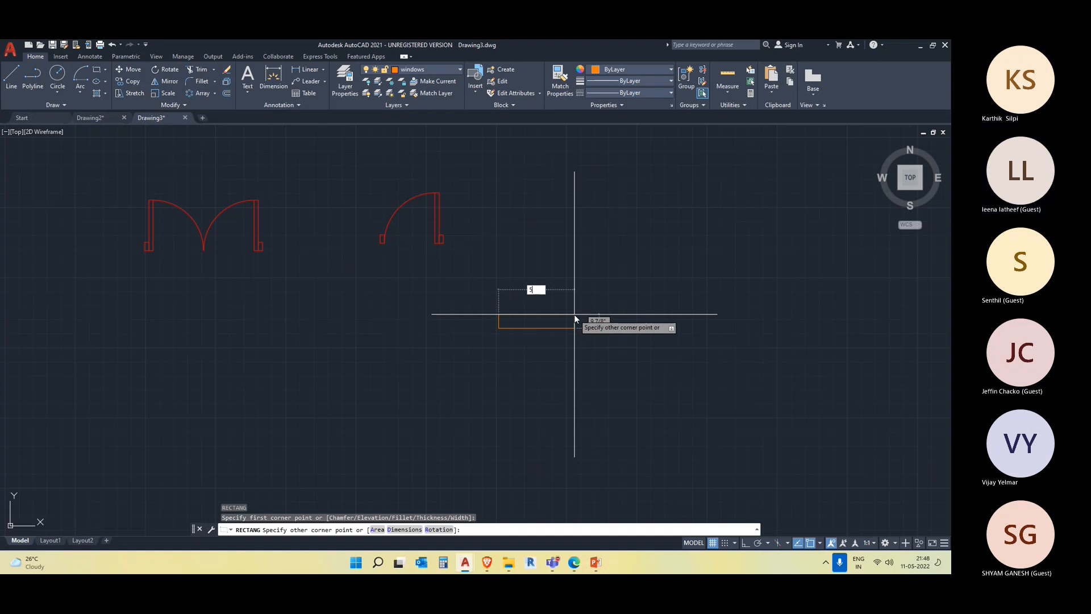
pyautogui.press('Tab')
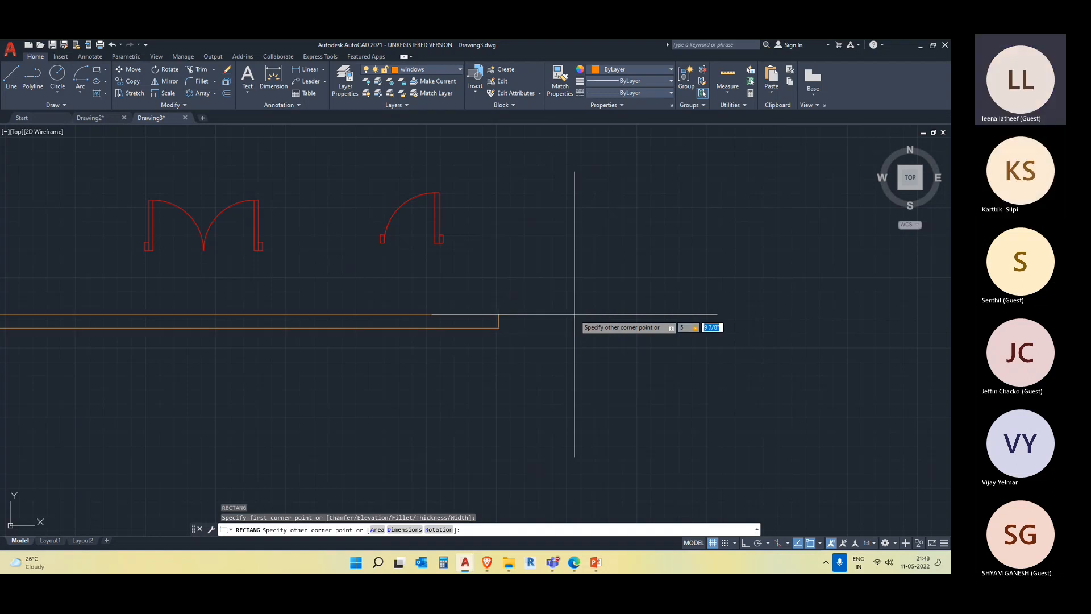
pyautogui.write('6"')
pyautogui.press('Return')
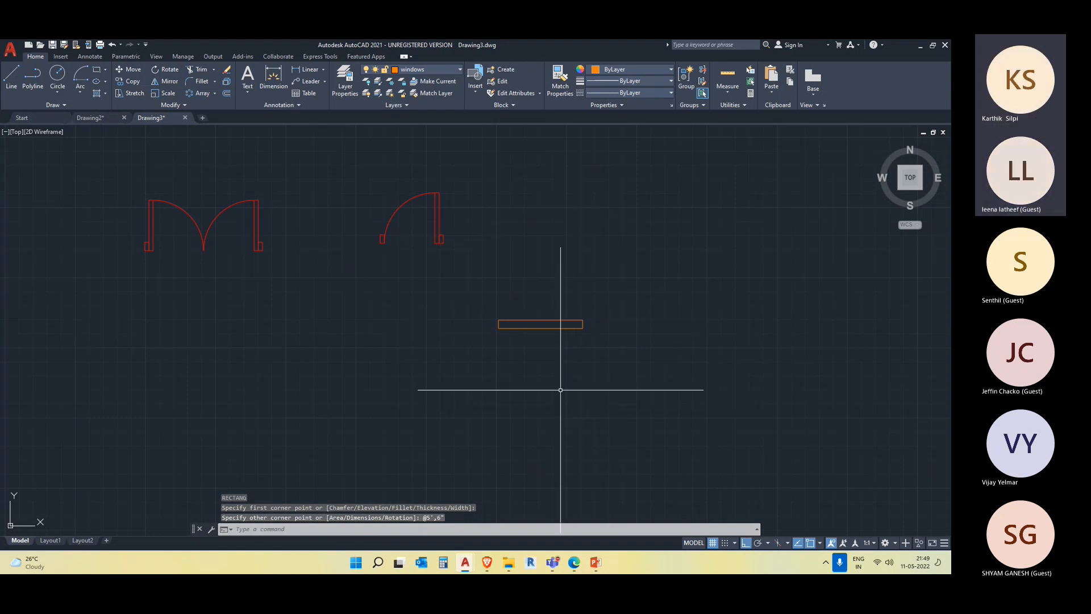
pyautogui.scroll(2, 568, 379)
pyautogui.moveTo(526, 317); pyautogui.dragTo(527, 354, button='middle')
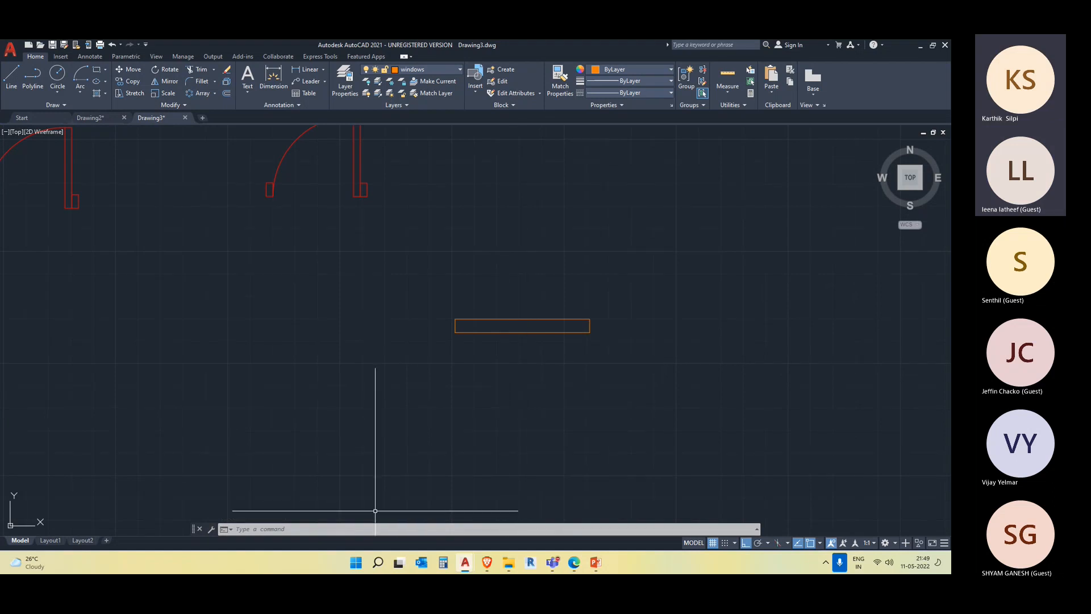
pyautogui.press('Return')
pyautogui.write('1')
pyautogui.press('Return')
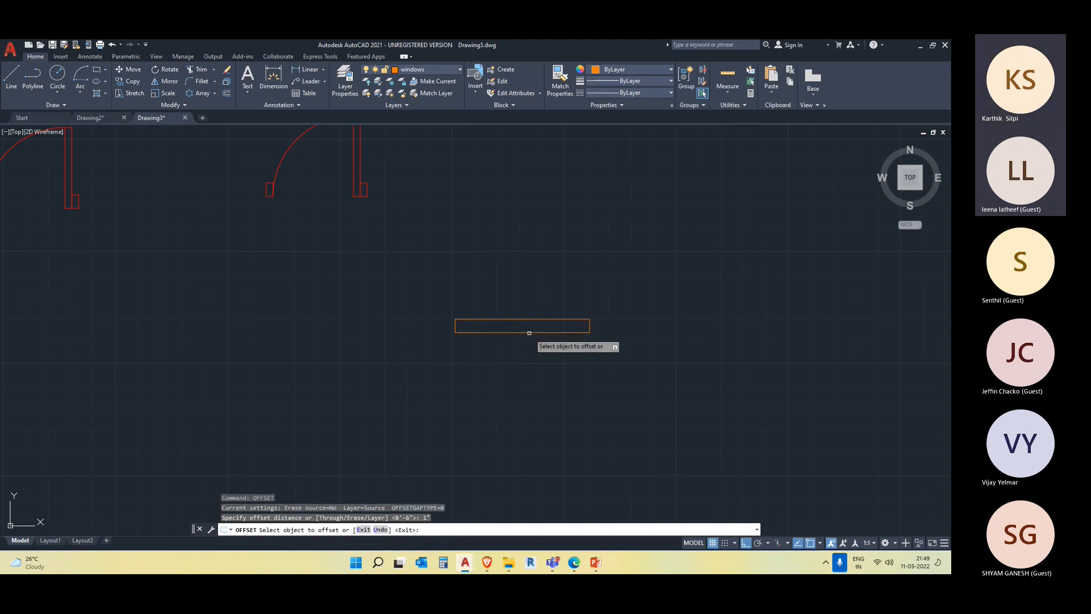
pyautogui.press('Escape')
pyautogui.press('Escape')
pyautogui.click(609, 366)
pyautogui.click(549, 294)
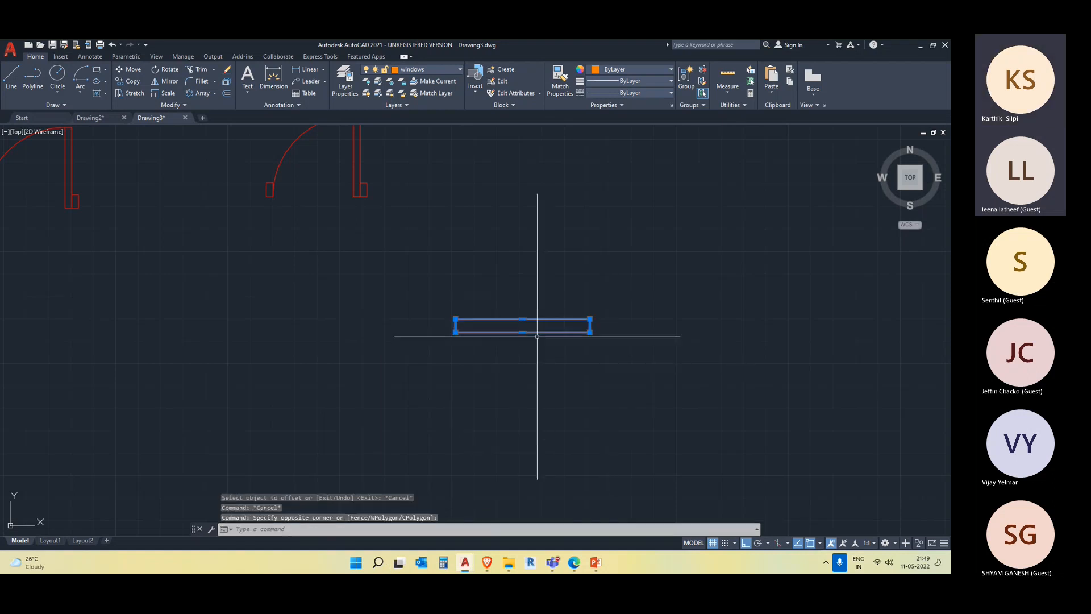
pyautogui.press('Escape')
# Explode the window rectangle into separate lines
pyautogui.scroll(2, 537, 337)
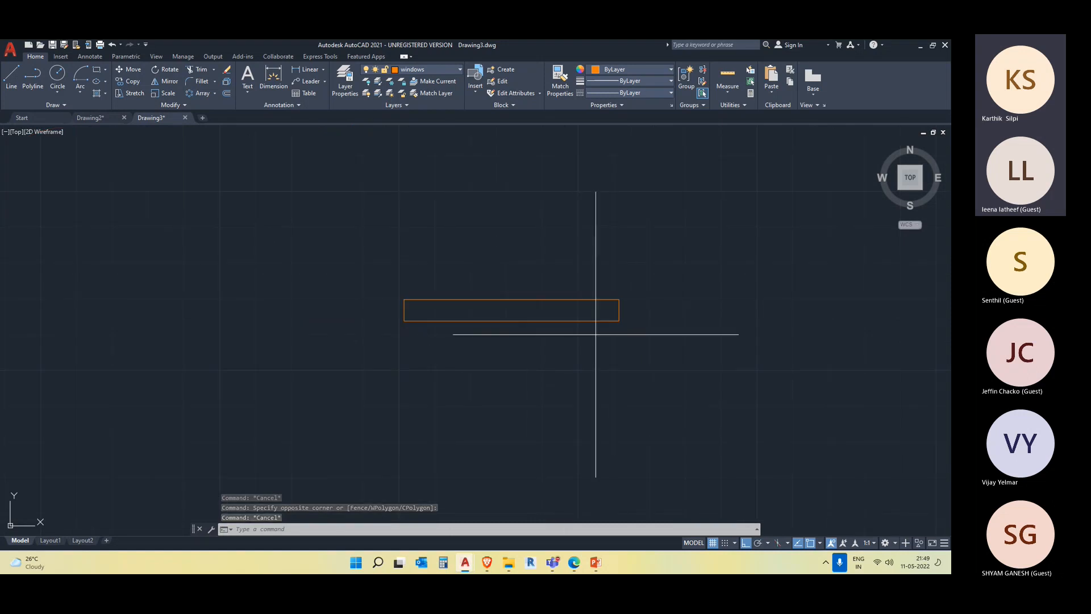
pyautogui.moveTo(595, 334); pyautogui.dragTo(561, 288)
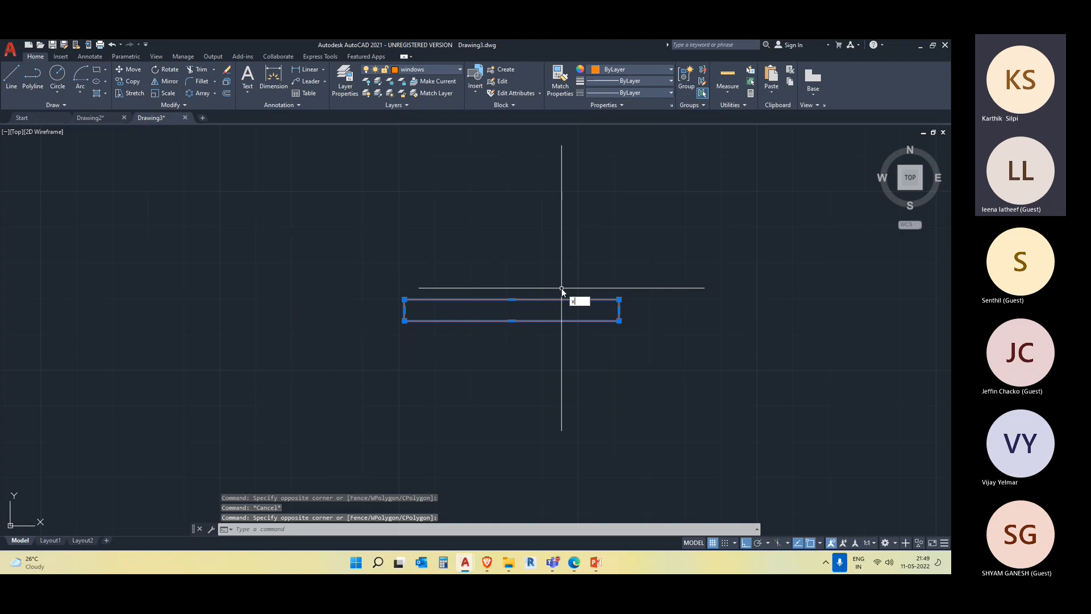
pyautogui.press('Return')
pyautogui.moveTo(573, 329); pyautogui.dragTo(550, 312)
pyautogui.press('Escape')
pyautogui.moveTo(436, 313); pyautogui.dragTo(397, 302)
pyautogui.press('Escape')
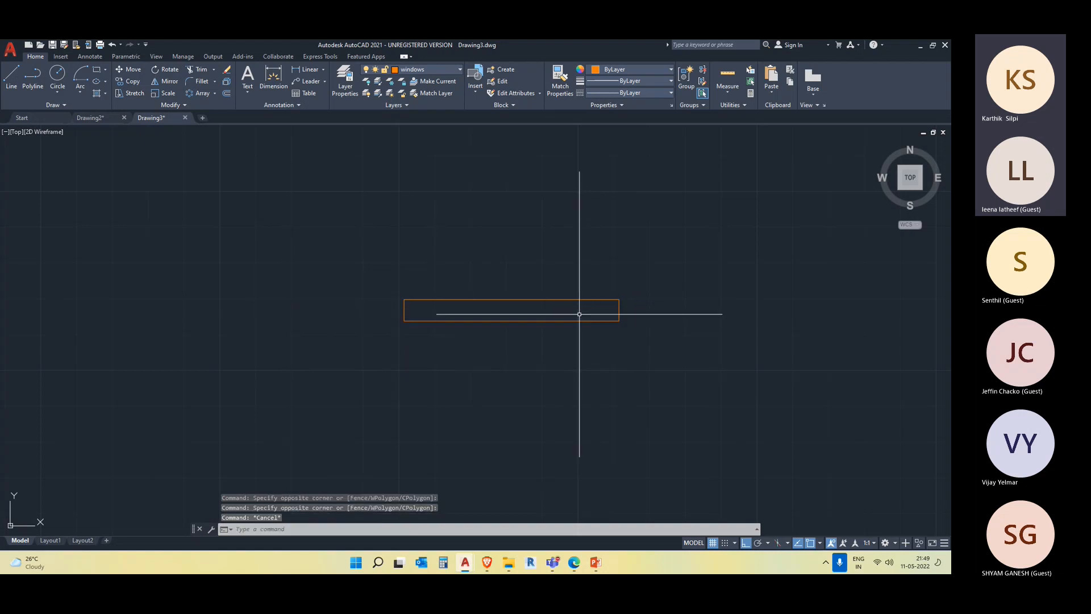
# Offset the window rectangle's two long edges inward by 1"
pyautogui.write('offset')
pyautogui.press('Return')
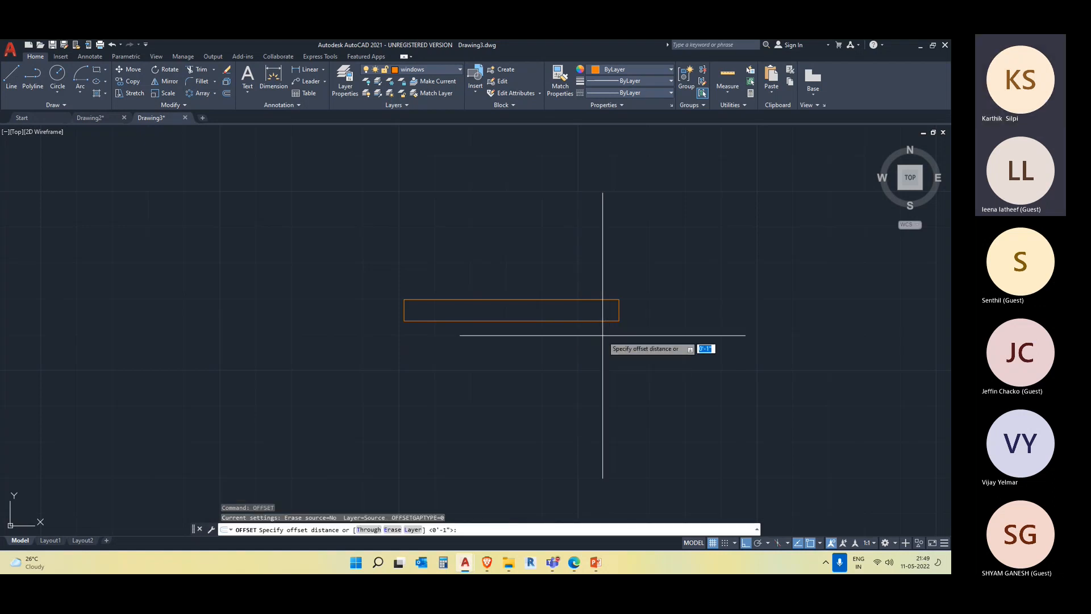
pyautogui.write('1')
pyautogui.press('Return')
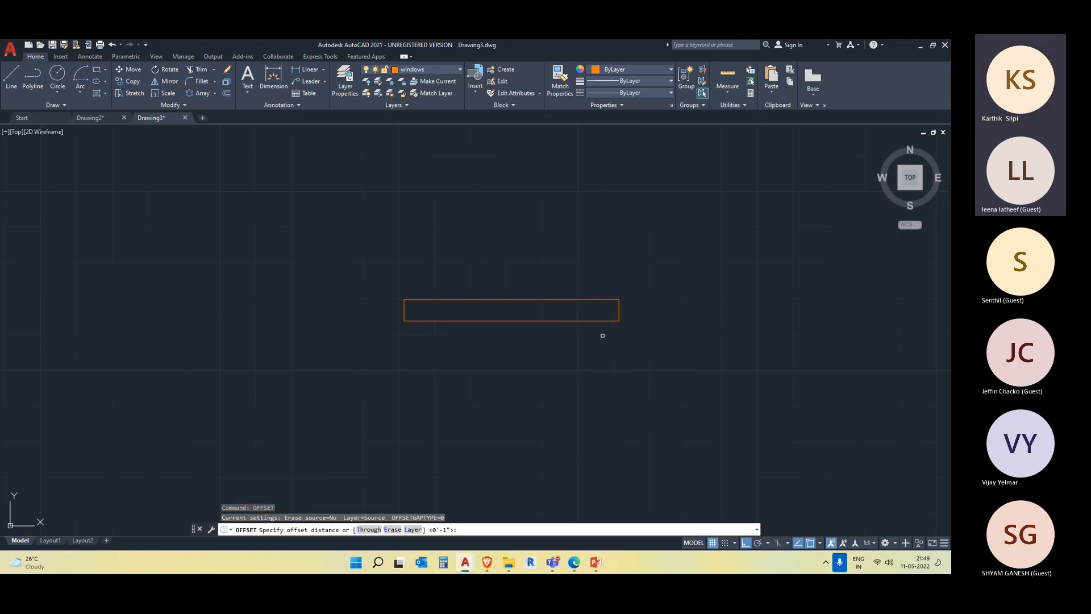
pyautogui.click(582, 321)
pyautogui.click(563, 307)
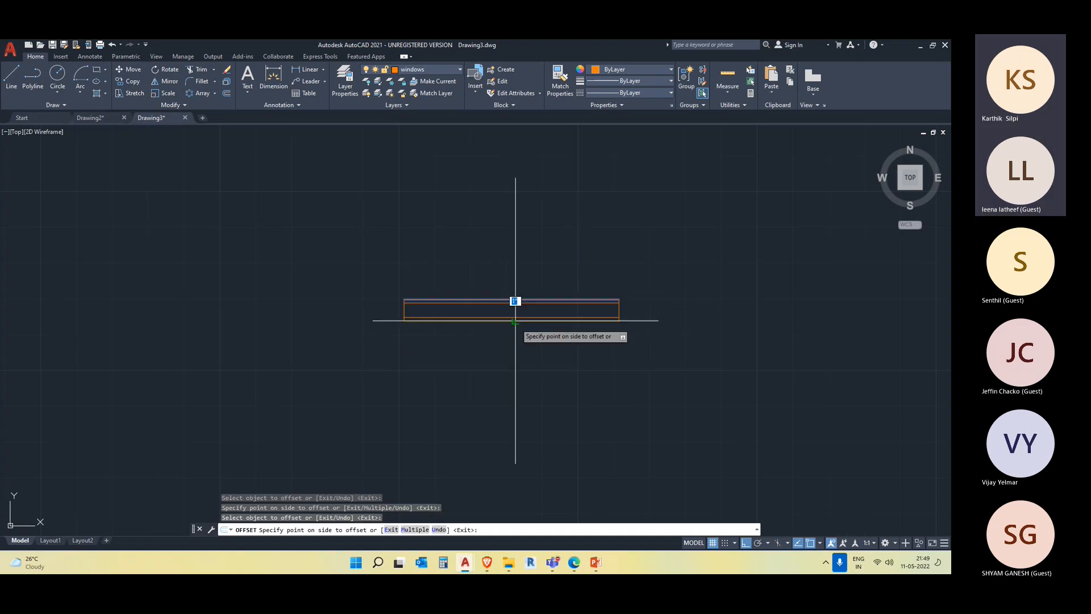
pyautogui.press('Escape')
pyautogui.press('Escape')
# Draw a vertical line between the midpoints of the window's two inner lines
pyautogui.write('l')
pyautogui.press('Return')
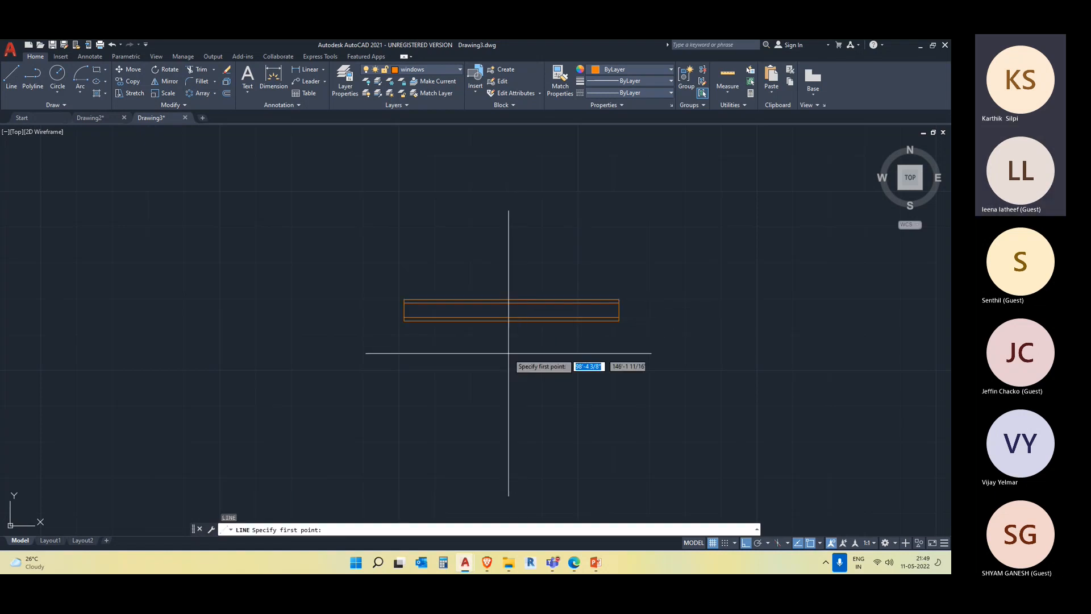
pyautogui.click(511, 317)
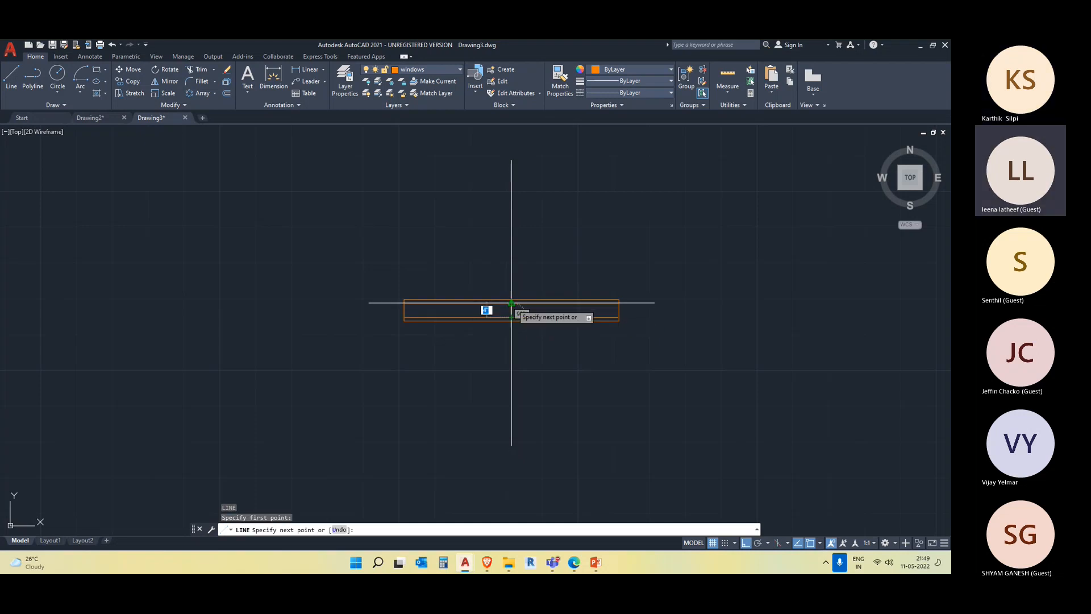
pyautogui.click(511, 304)
pyautogui.press('Escape')
pyautogui.scroll(-6, 675, 351)
pyautogui.scroll(4, 523, 317)
pyautogui.moveTo(743, 431); pyautogui.dragTo(507, 387, button='middle')
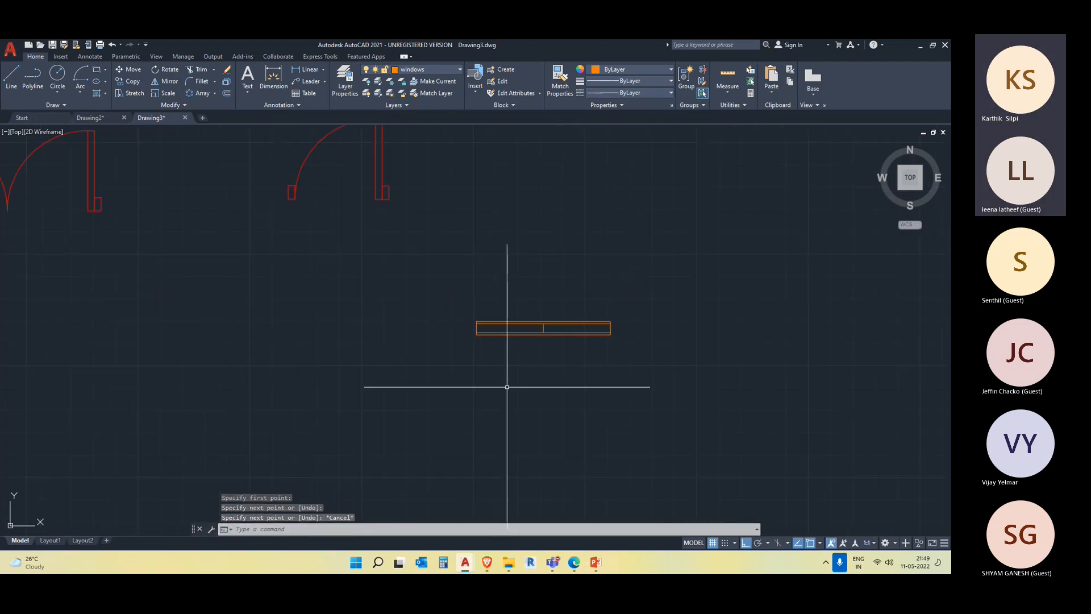
pyautogui.scroll(4, 632, 351)
pyautogui.click(694, 347)
pyautogui.click(258, 223)
pyautogui.press('Escape')
pyautogui.scroll(-8, 533, 342)
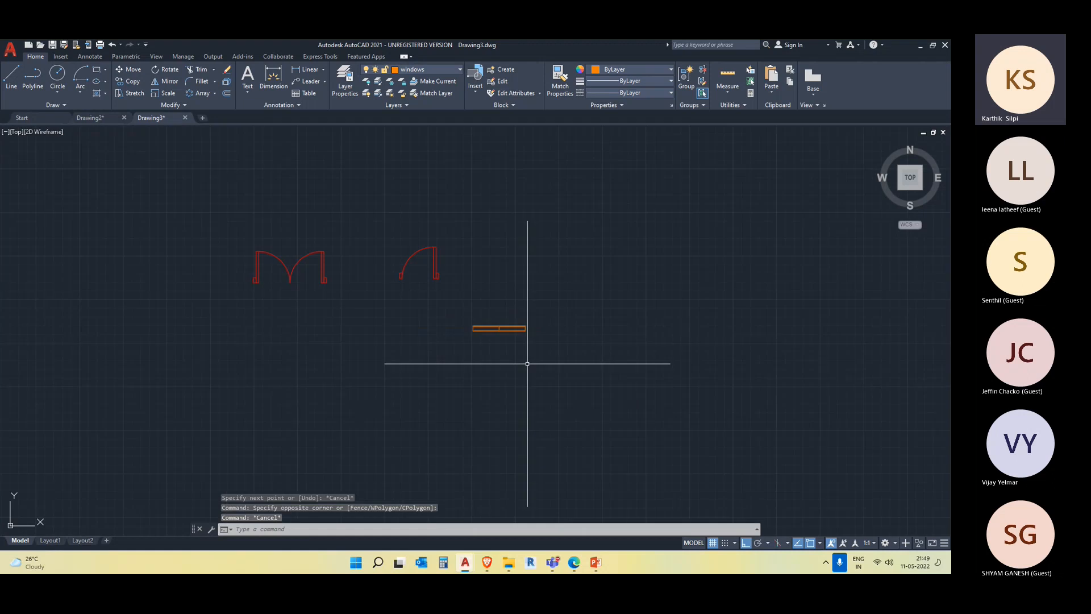
pyautogui.scroll(4, 391, 310)
pyautogui.moveTo(443, 233); pyautogui.dragTo(448, 341, button='middle')
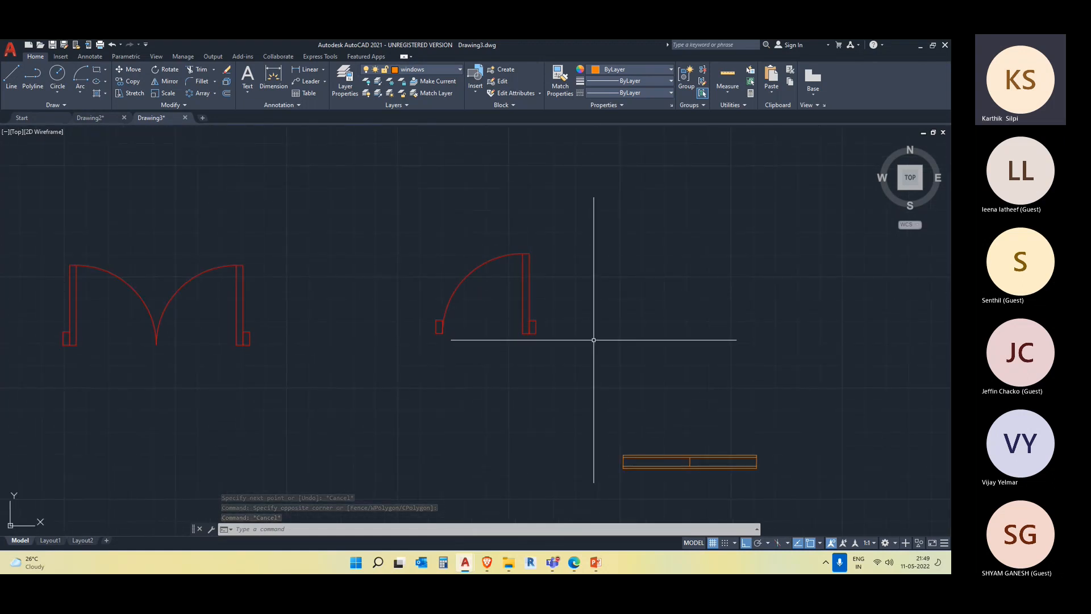
pyautogui.scroll(-4, 594, 339)
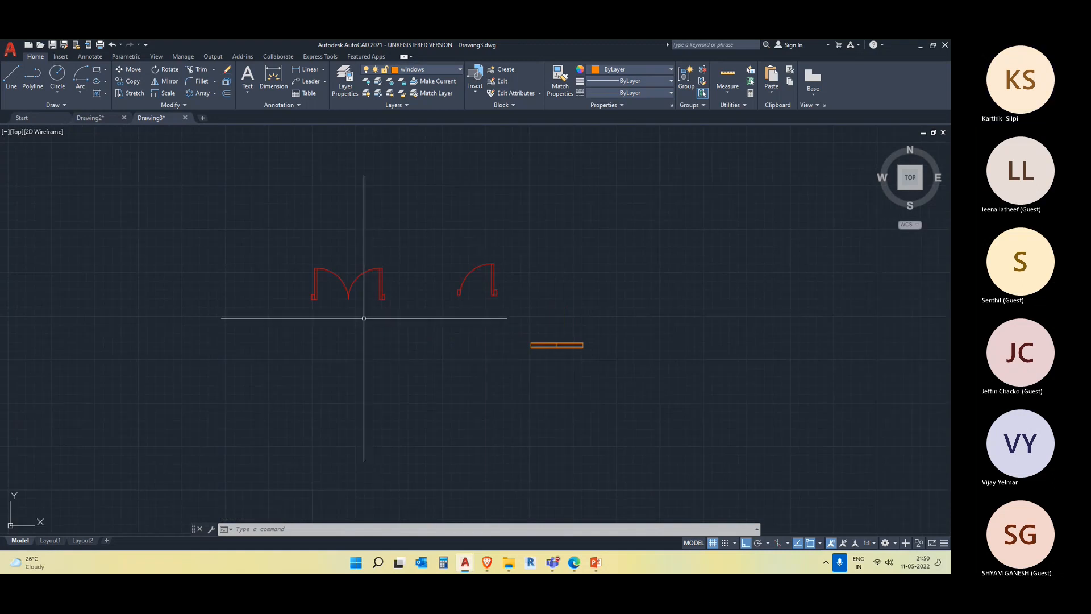
pyautogui.click(405, 343)
pyautogui.click(282, 240)
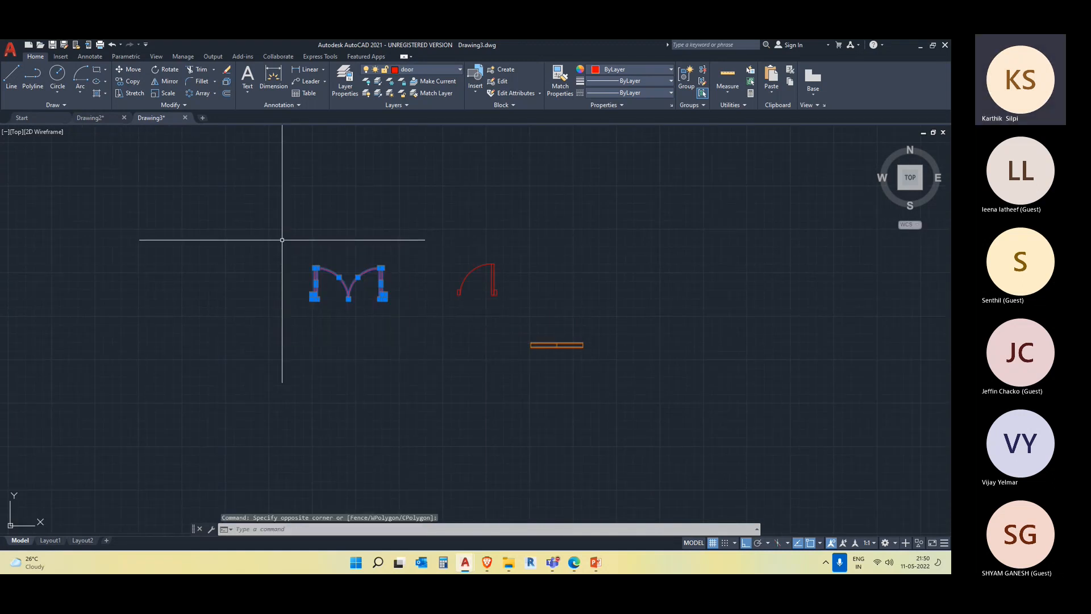
pyautogui.press('Escape')
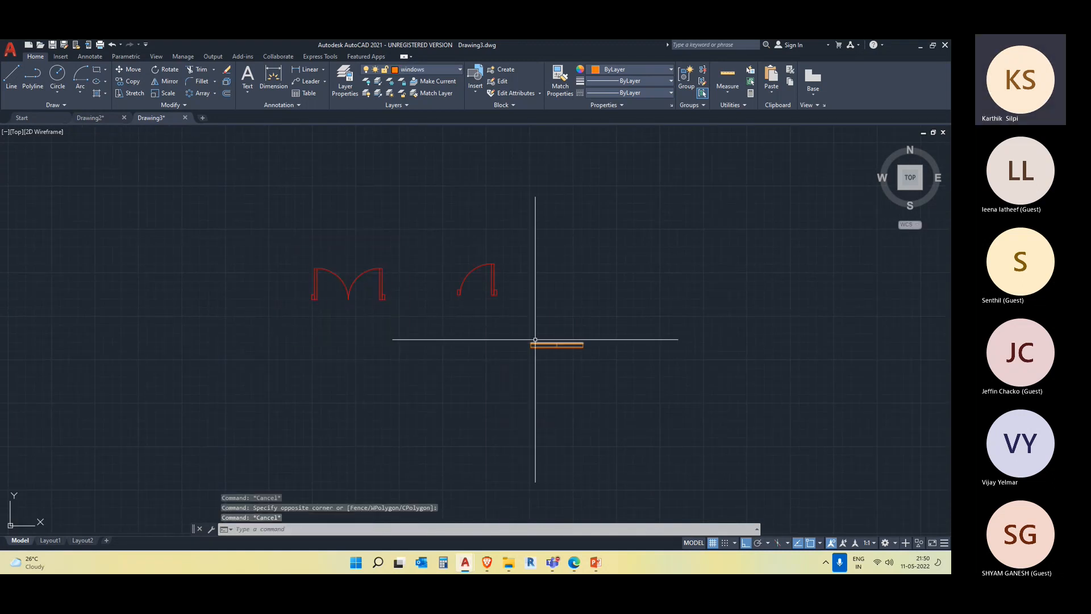
pyautogui.click(409, 337)
pyautogui.click(301, 218)
pyautogui.press('Escape')
# Copy the single door from its lower-left arc end into the inner wall below the upper-left room, near that room's right end
pyautogui.click(534, 331)
pyautogui.click(427, 242)
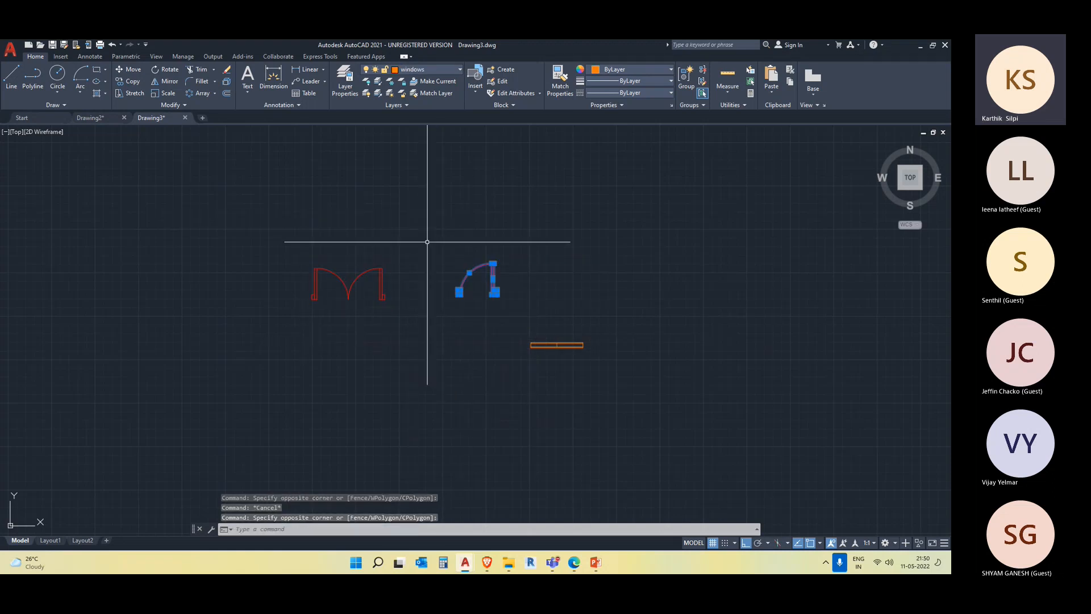
pyautogui.write('cp')
pyautogui.press('Return')
pyautogui.scroll(4, 455, 302)
pyautogui.click(443, 283)
pyautogui.scroll(-5, 536, 334)
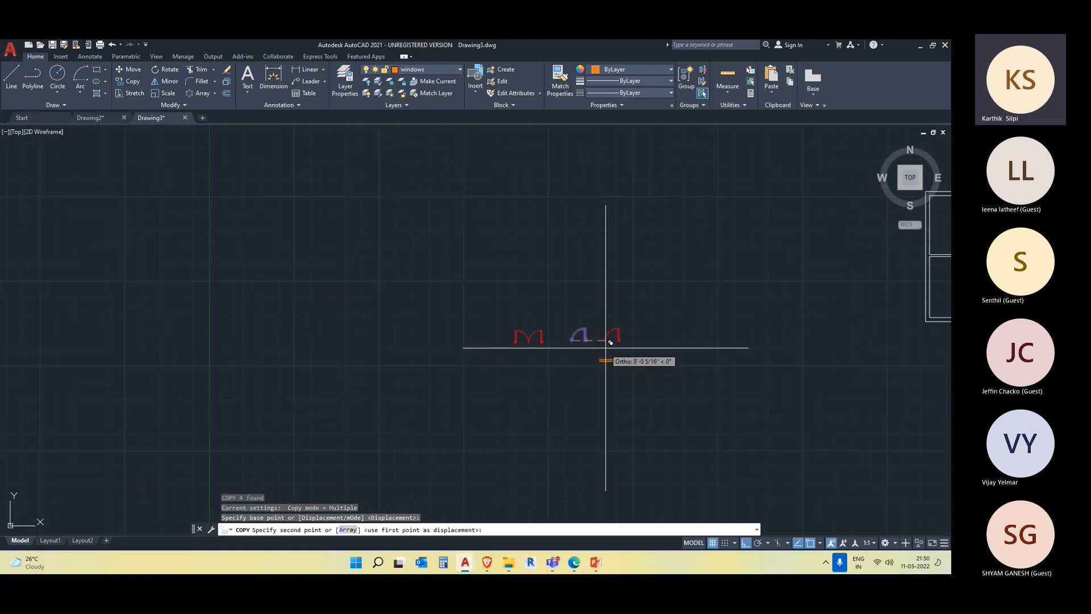
pyautogui.scroll(-2, 482, 338)
pyautogui.scroll(6, 676, 295)
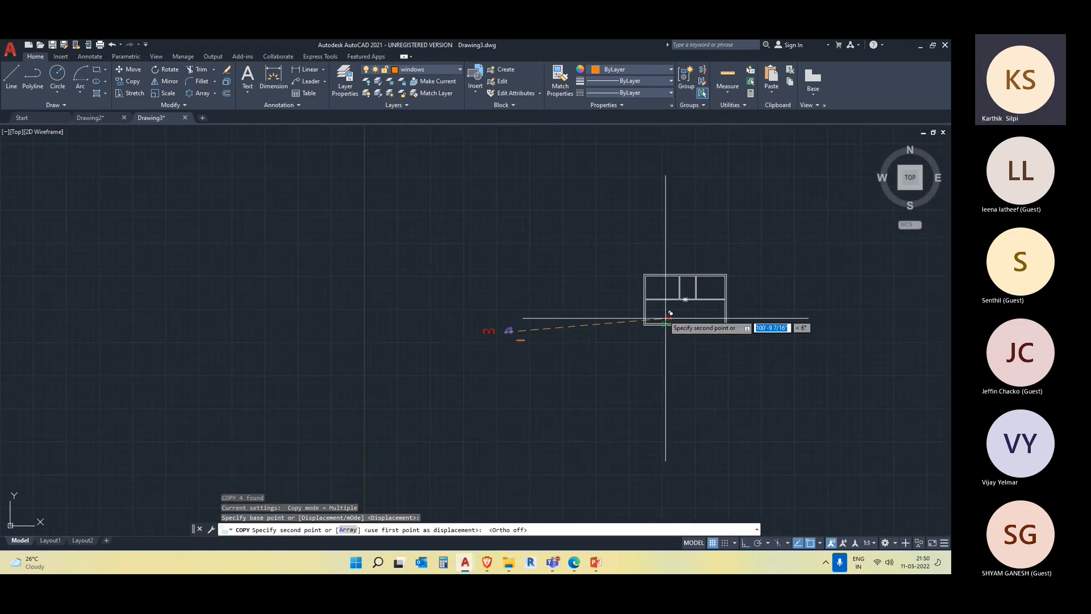
pyautogui.scroll(6, 710, 260)
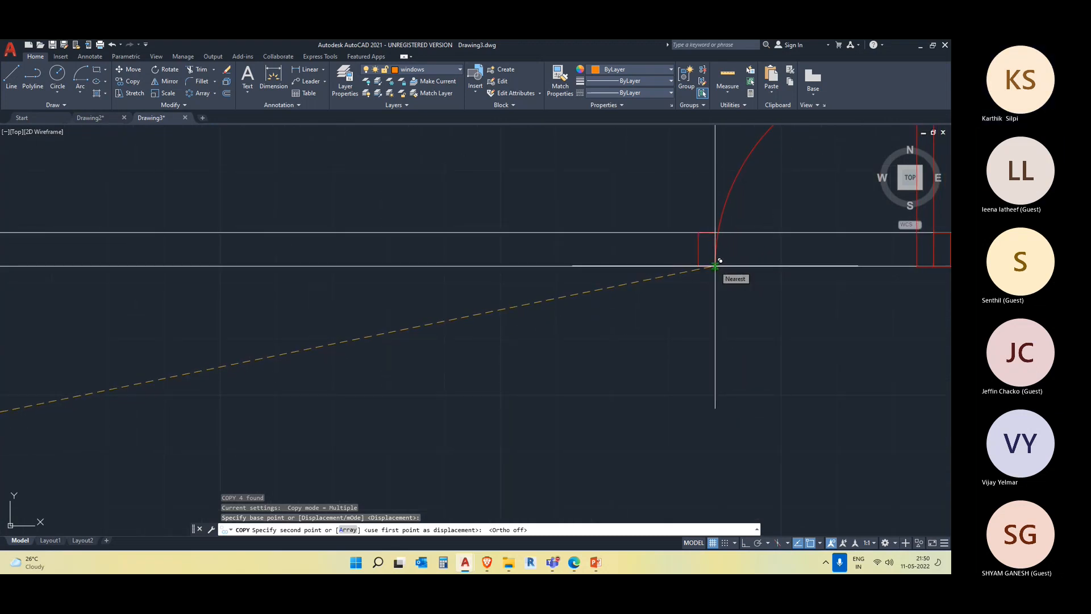
pyautogui.click(720, 261)
# Place two more copies of the single door in the inner wall below the upper-middle and upper-right rooms, near each room's right end
pyautogui.scroll(-6, 716, 262)
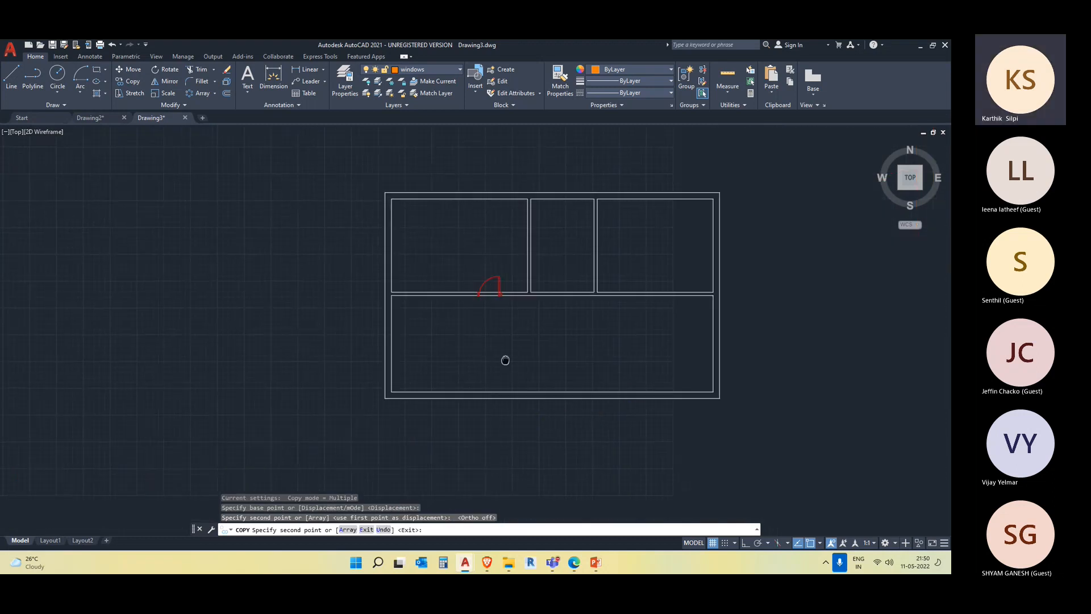
pyautogui.scroll(8, 573, 287)
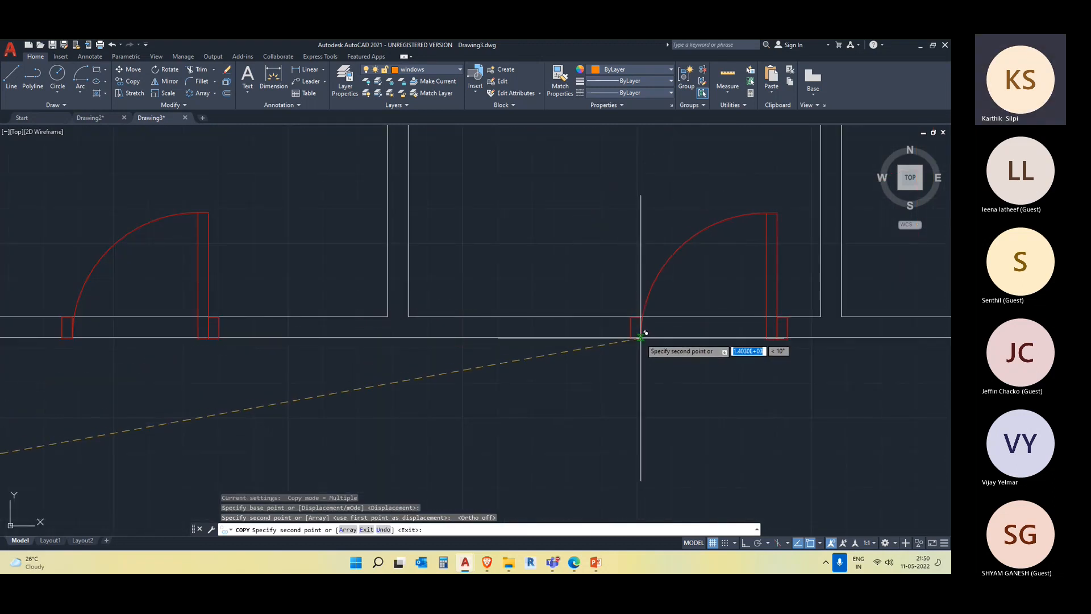
pyautogui.click(641, 338)
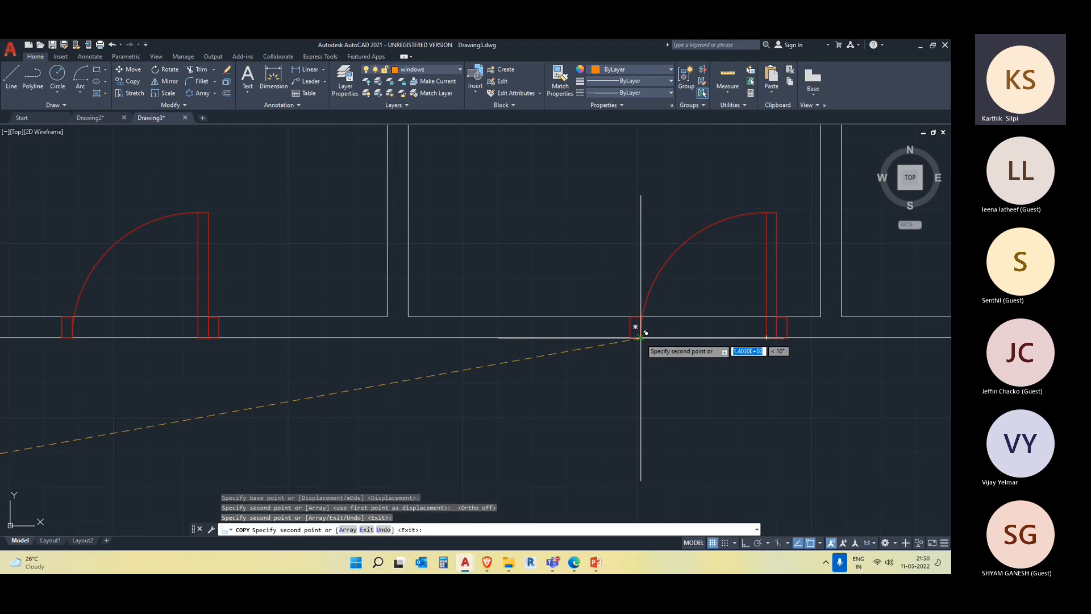
pyautogui.scroll(-5, 688, 431)
pyautogui.scroll(5, 784, 355)
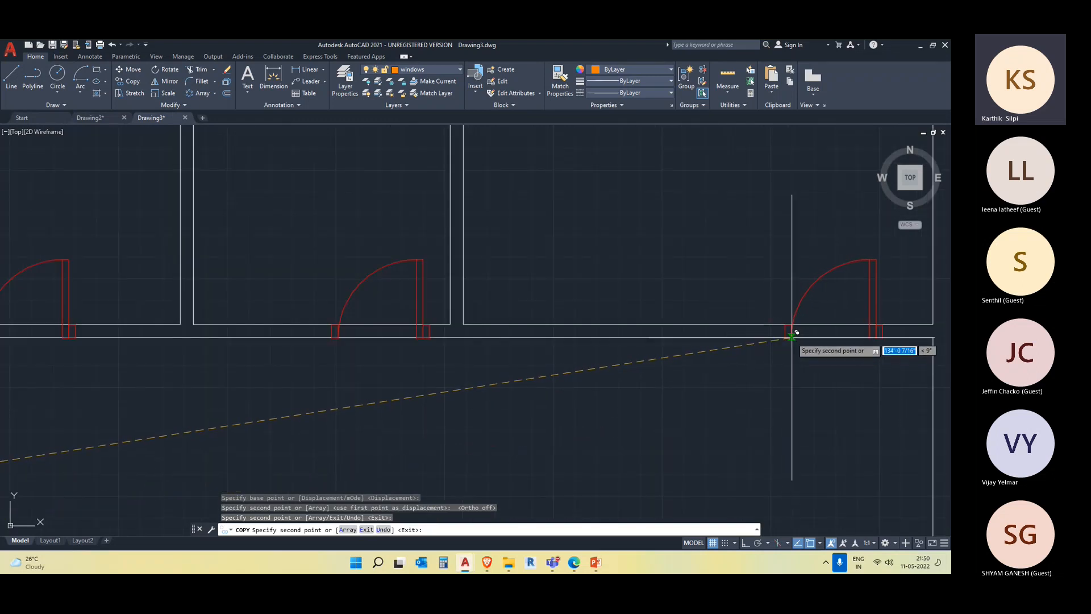
pyautogui.click(793, 337)
pyautogui.scroll(-8, 654, 318)
pyautogui.press('Escape')
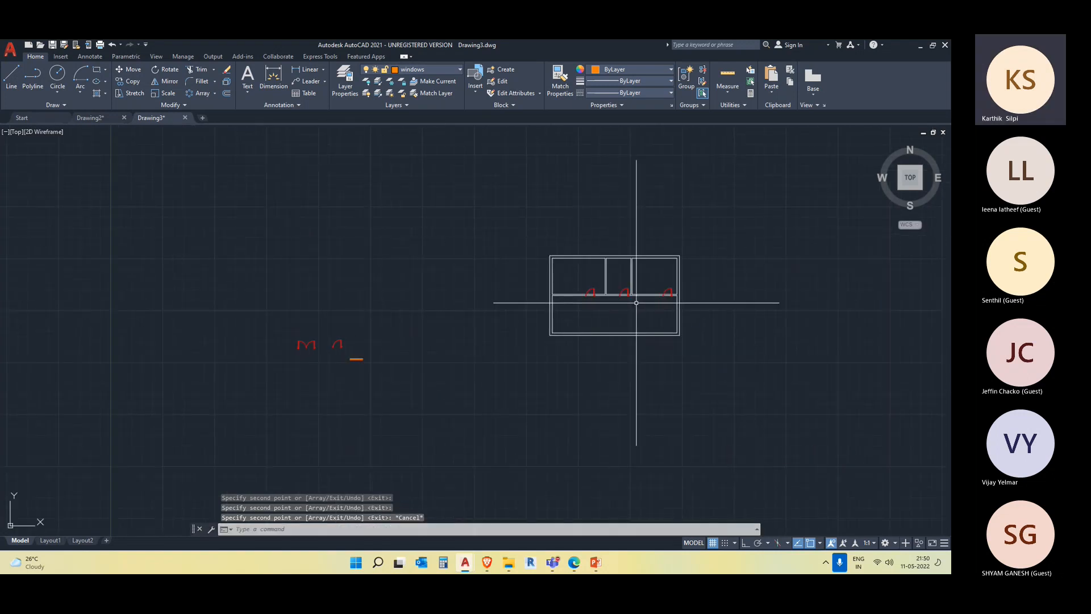
pyautogui.scroll(4, 334, 391)
pyautogui.moveTo(291, 310); pyautogui.dragTo(155, 200)
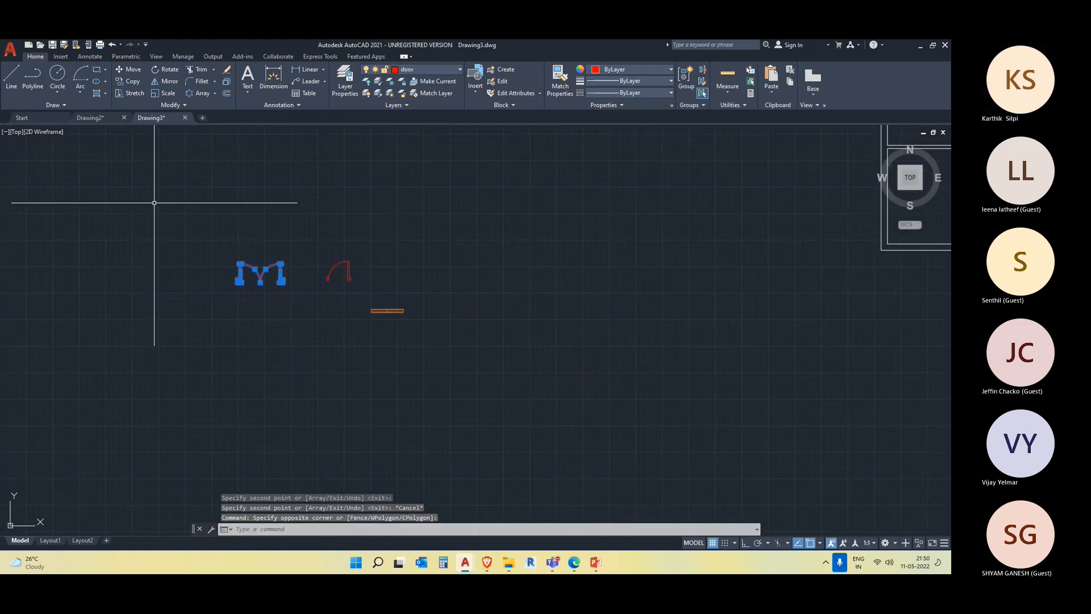
pyautogui.write('m')
pyautogui.press('Return')
pyautogui.scroll(5, 239, 284)
pyautogui.press('Escape')
# Copy the double door from its lower-left jamb corner onto the outer edge of the plan's bottom wall, near the left corner
pyautogui.moveTo(453, 329); pyautogui.dragTo(139, 170)
pyautogui.write('cp')
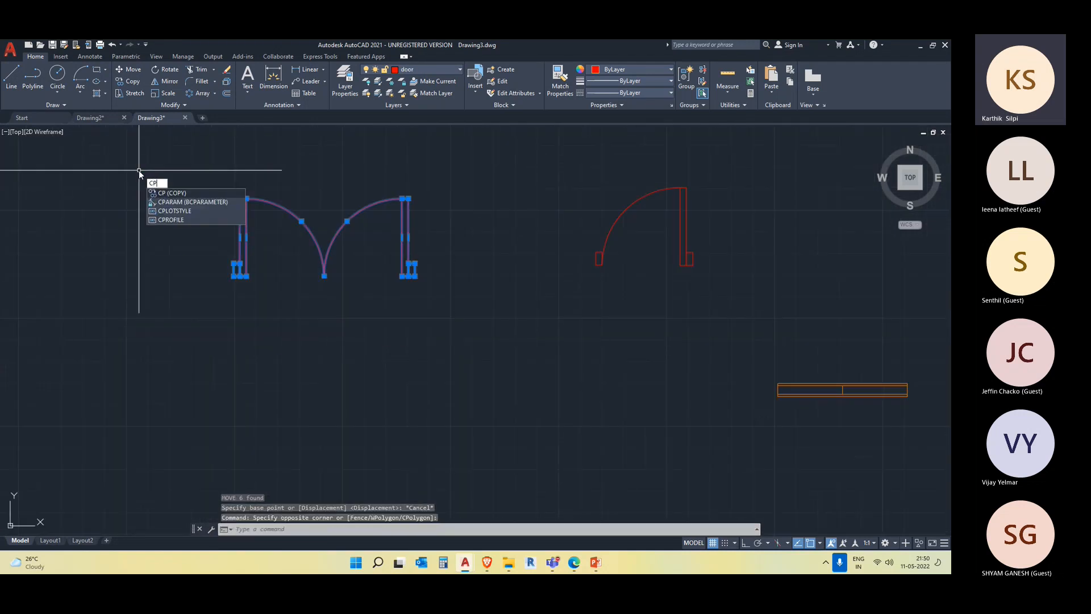
pyautogui.press('Return')
pyautogui.click(234, 276)
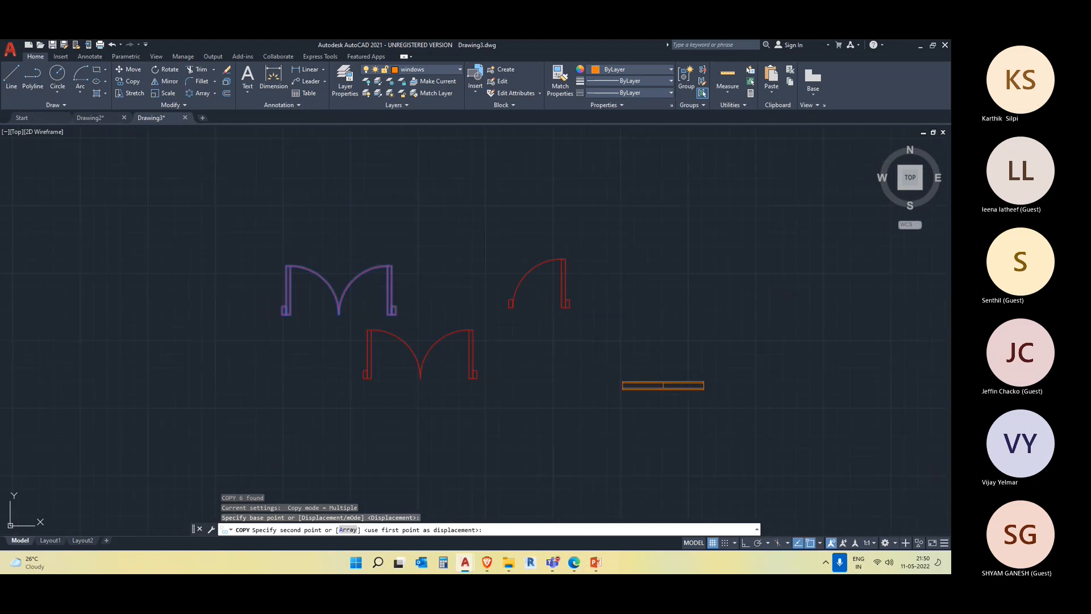
pyautogui.scroll(-4, 443, 400)
pyautogui.scroll(5, 507, 310)
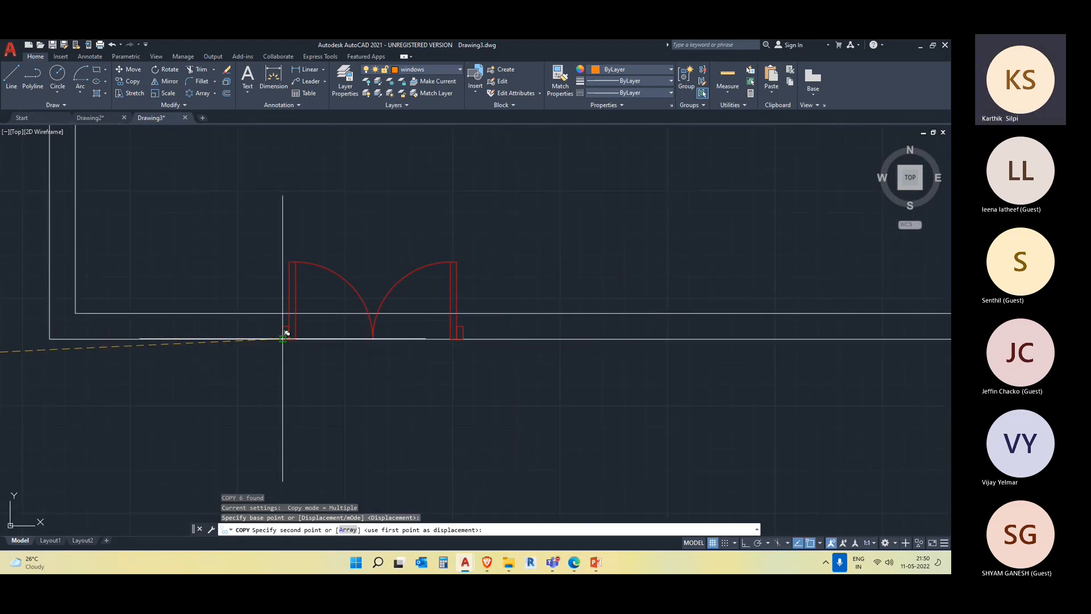
pyautogui.click(282, 340)
pyautogui.scroll(-10, 552, 446)
pyautogui.moveTo(646, 489); pyautogui.dragTo(626, 419, button='middle')
pyautogui.press('Escape')
# Copy the window into the inner wall below the upper-left room, left of that room's door
pyautogui.scroll(5, 554, 390)
pyautogui.moveTo(440, 386); pyautogui.dragTo(529, 386, button='middle')
pyautogui.scroll(6, 226, 399)
pyautogui.click(231, 400)
pyautogui.moveTo(75, 305); pyautogui.dragTo(410, 383, button='middle')
pyautogui.click(330, 350)
pyautogui.write('co')
pyautogui.press('Return')
pyautogui.click(368, 387)
pyautogui.scroll(-8, 631, 472)
pyautogui.scroll(8, 807, 449)
pyautogui.scroll(5, 584, 338)
pyautogui.scroll(-5, 389, 268)
pyautogui.scroll(5, 449, 236)
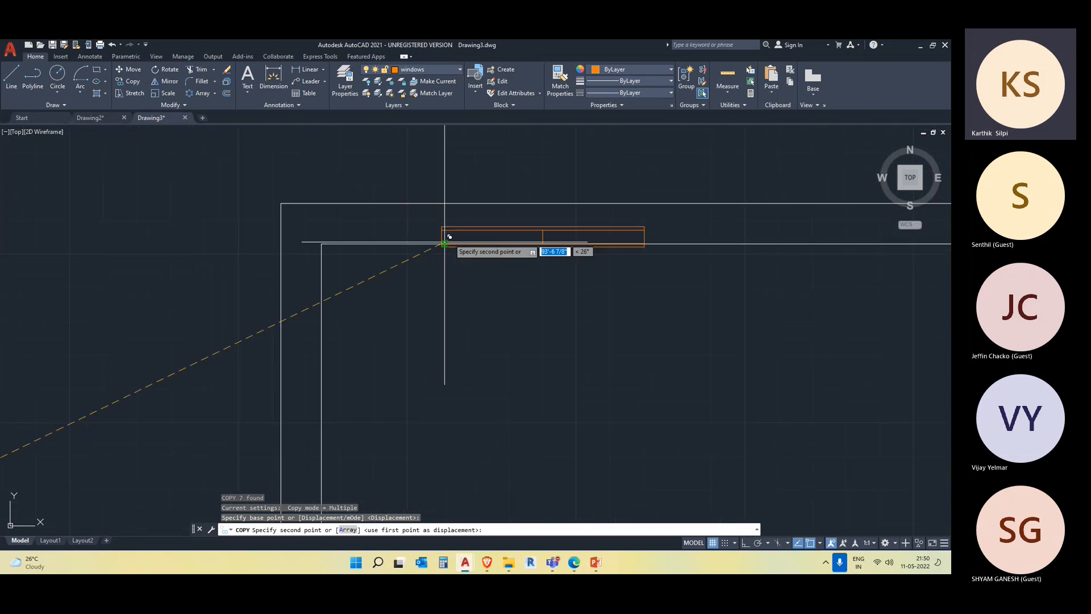
pyautogui.scroll(-8, 476, 324)
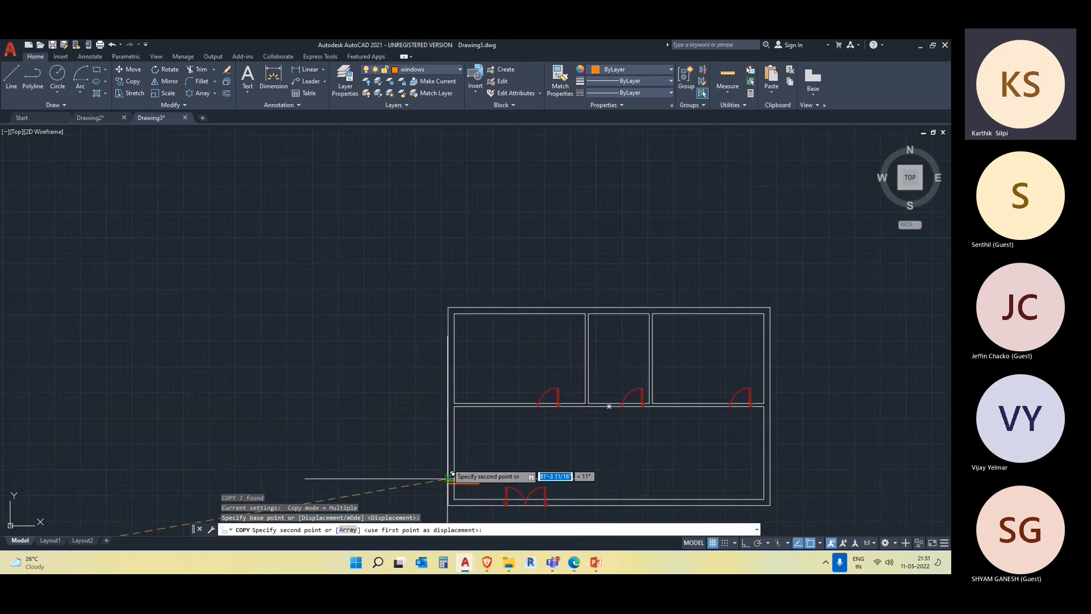
pyautogui.scroll(6, 591, 423)
pyautogui.scroll(5, 180, 326)
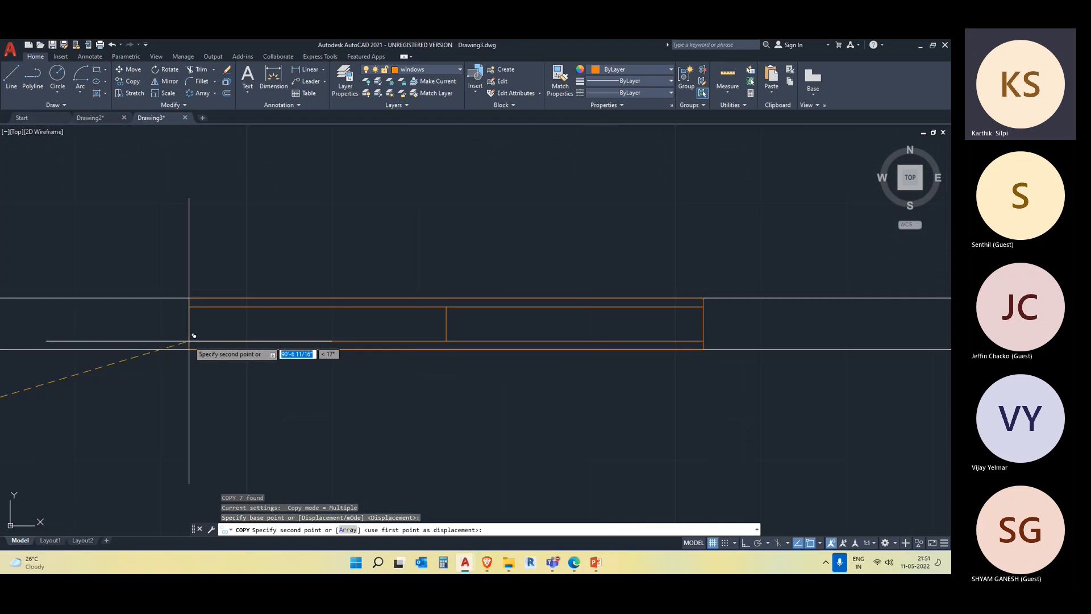
pyautogui.click(191, 337)
# Try to place a second window copy in the inner wall and undo that placement
pyautogui.scroll(-5, 485, 480)
pyautogui.moveTo(523, 486); pyautogui.dragTo(320, 414, button='middle')
pyautogui.scroll(6, 471, 381)
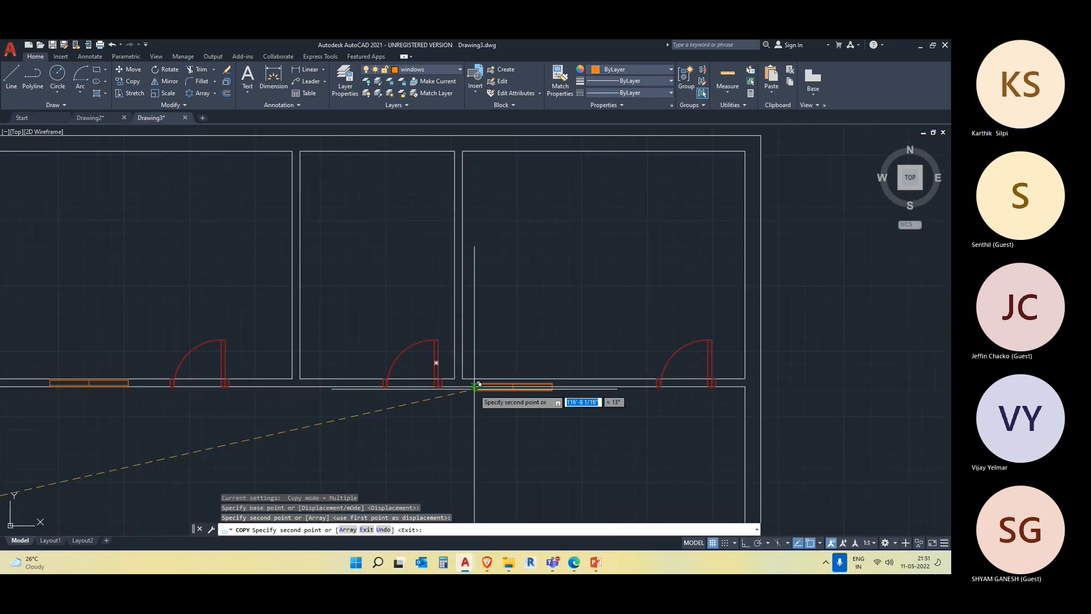
pyautogui.scroll(-5, 542, 481)
pyautogui.scroll(5, 555, 448)
pyautogui.scroll(4, 556, 449)
pyautogui.scroll(-2, 572, 414)
pyautogui.hotkey('ctrl', 'z')
# Place the second window copy in the inner wall below the upper-right room, left of that room's door
pyautogui.moveTo(572, 414); pyautogui.dragTo(177, 421, button='middle')
pyautogui.moveTo(767, 422)
pyautogui.mouseDown(button='middle')
pyautogui.moveTo(655, 422)
pyautogui.moveTo(879, 423)
pyautogui.mouseUp(button='middle')
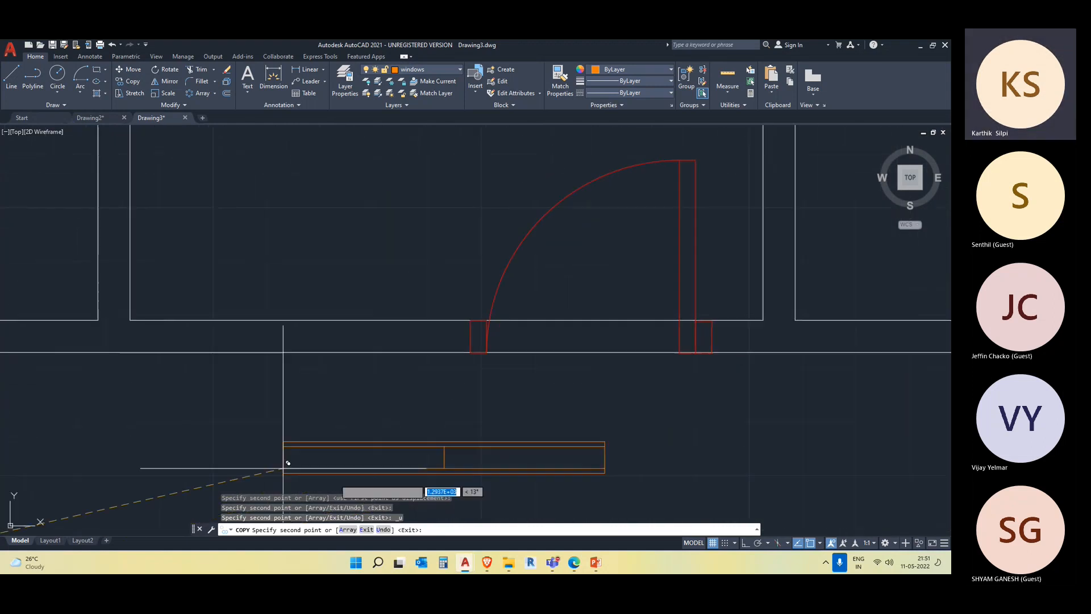
pyautogui.scroll(-5, 382, 434)
pyautogui.scroll(7, 458, 408)
pyautogui.scroll(-5, 458, 405)
pyautogui.moveTo(473, 453); pyautogui.dragTo(465, 246, button='middle')
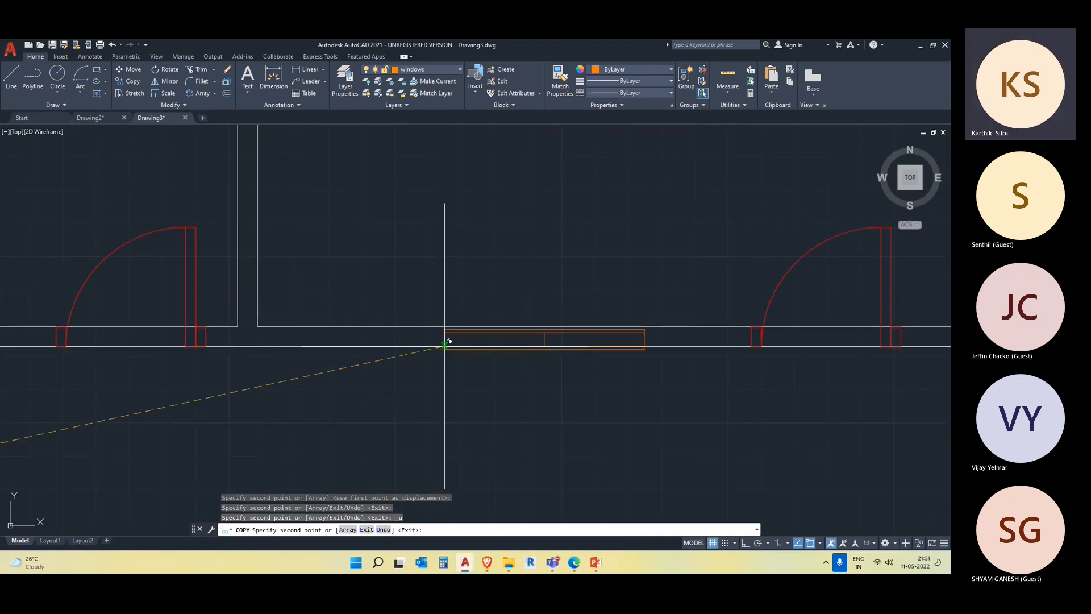
pyautogui.scroll(4, 448, 338)
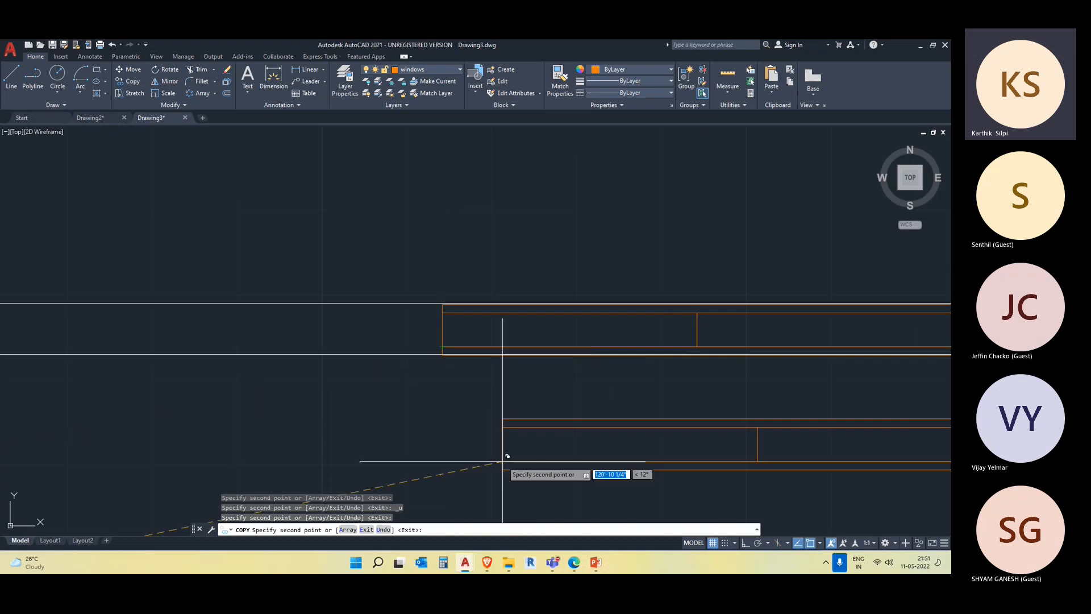
pyautogui.scroll(-4, 443, 346)
pyautogui.press('Escape')
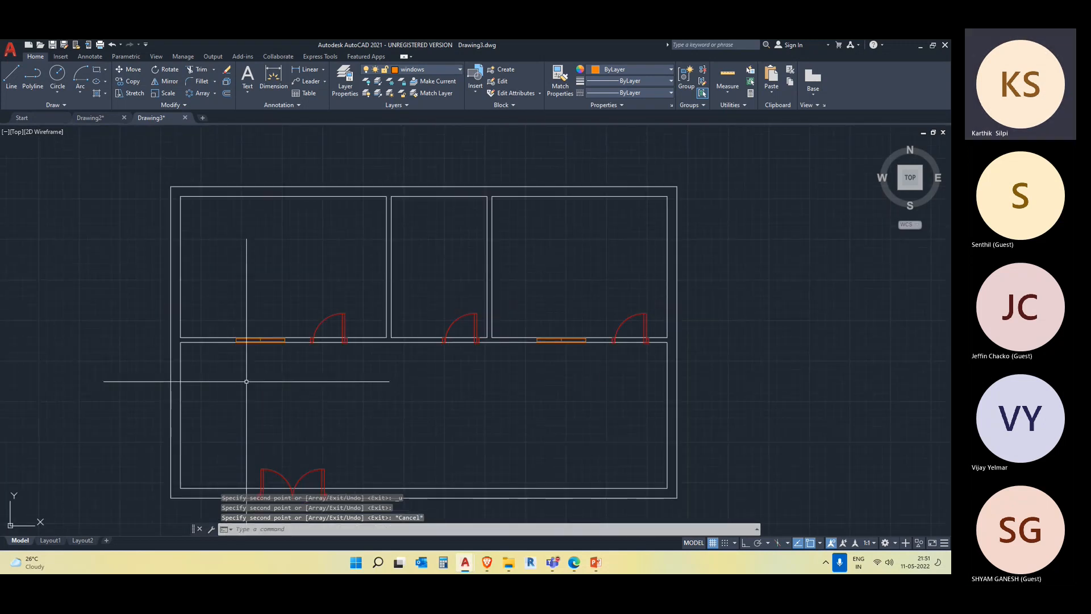
# Trim both inner wall lines across the opening of the upper-left room's door
pyautogui.scroll(5, 242, 372)
pyautogui.click(218, 246)
pyautogui.press('Escape')
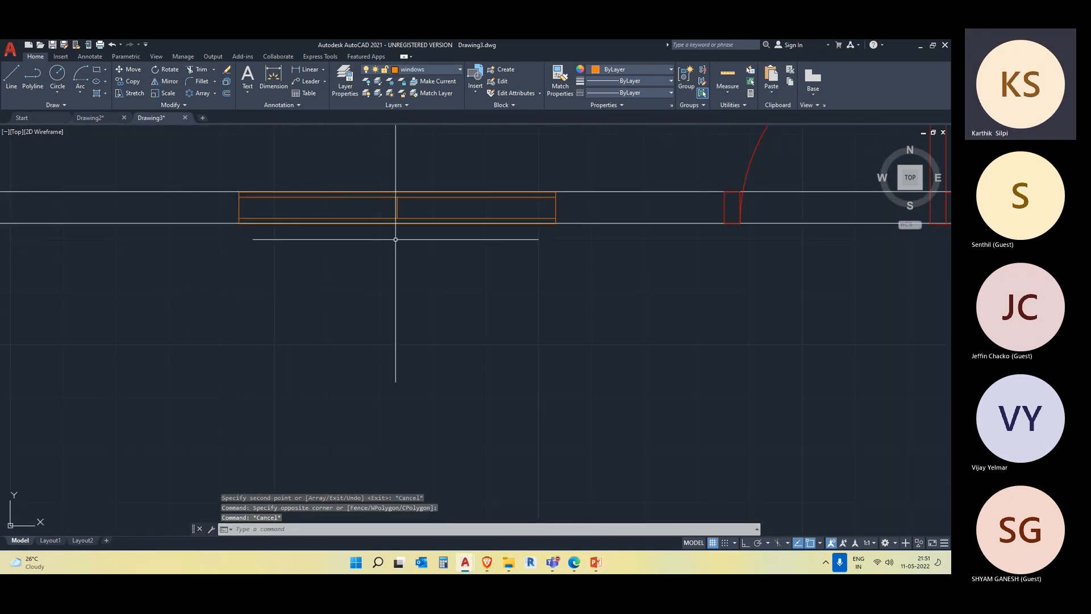
pyautogui.scroll(-4, 551, 312)
pyautogui.scroll(4, 592, 274)
pyautogui.scroll(4, 592, 273)
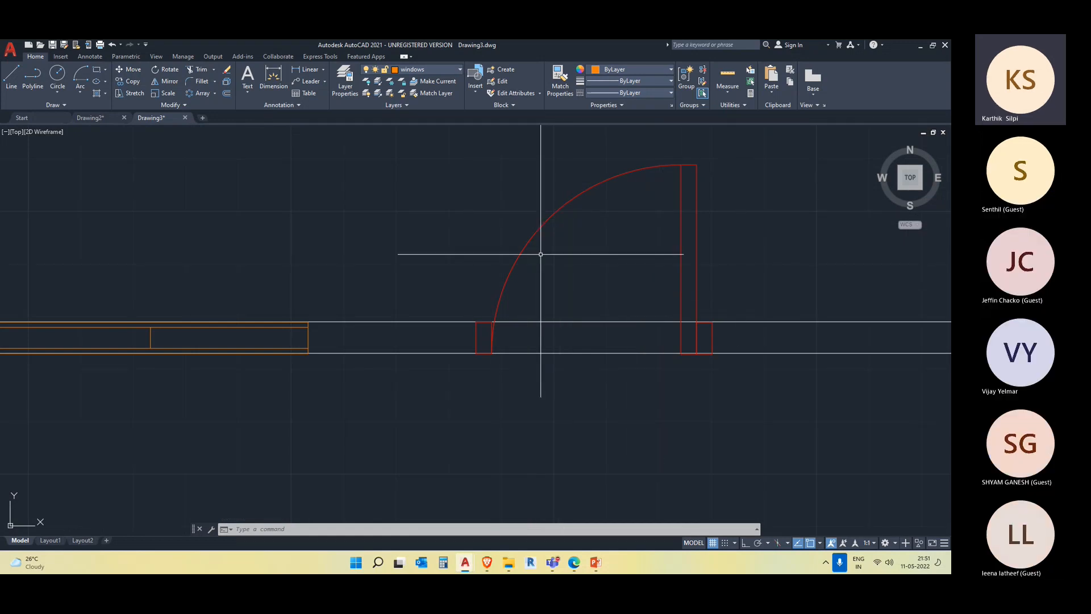
pyautogui.moveTo(638, 416); pyautogui.dragTo(508, 417, button='middle')
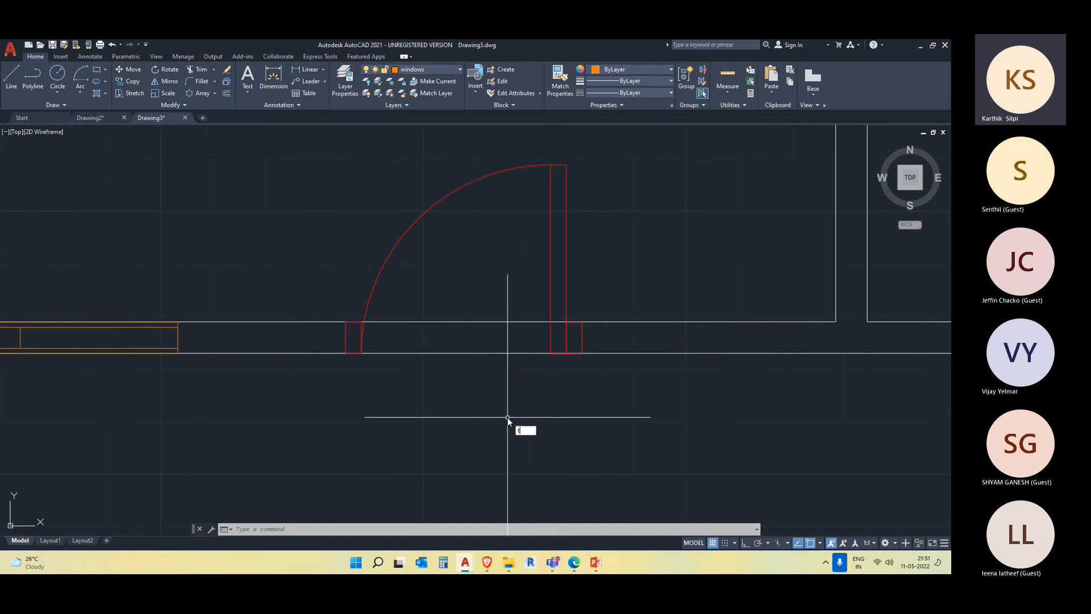
pyautogui.press('Return')
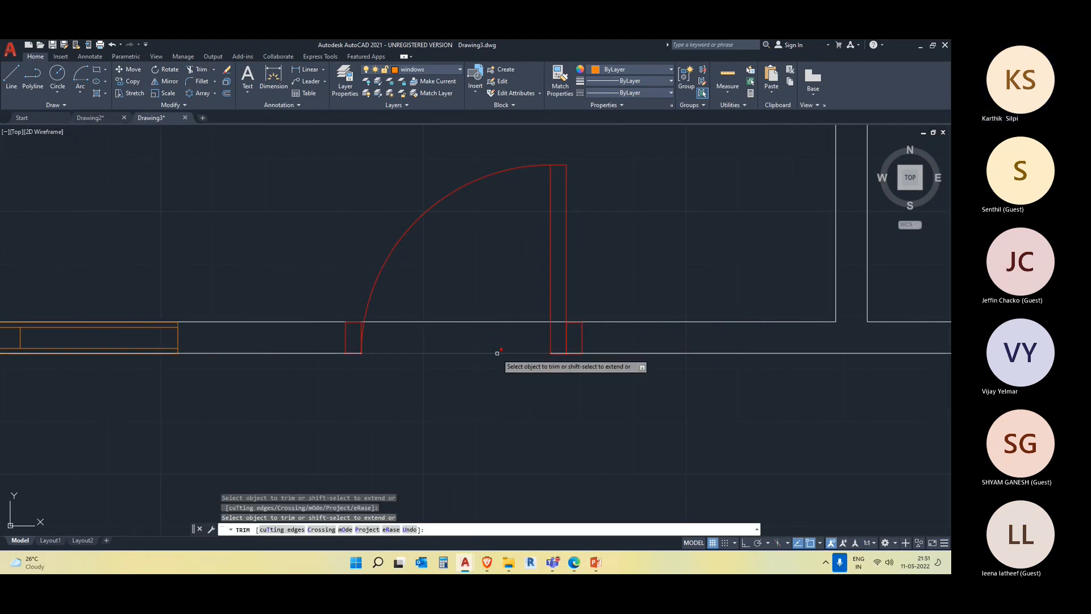
pyautogui.click(488, 320)
pyautogui.click(485, 322)
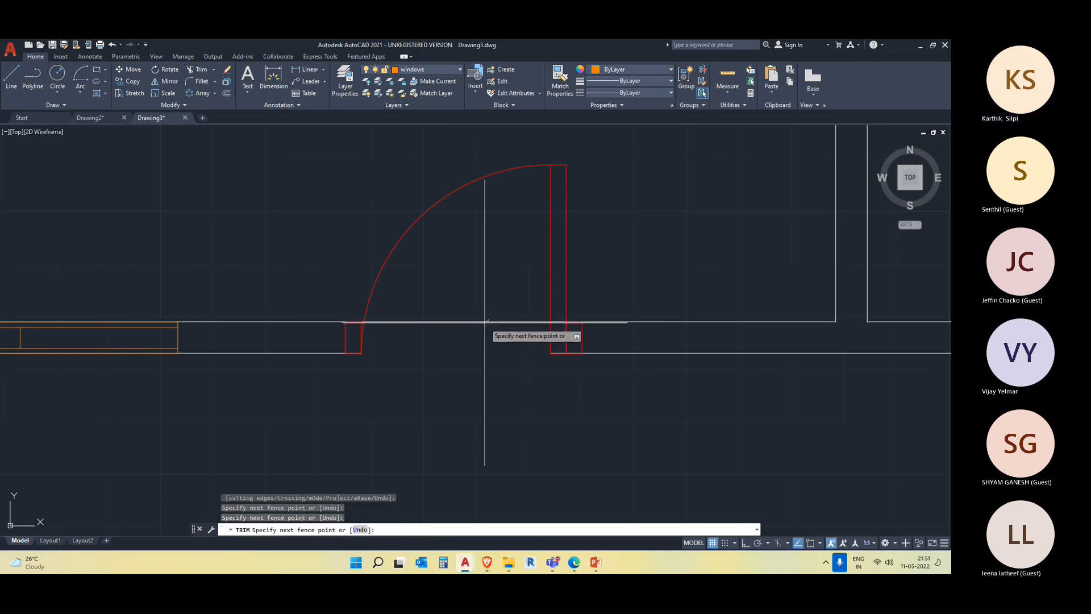
# Trim the inner wall lines across the opening of the upper-middle room's door
pyautogui.scroll(-8, 504, 407)
pyautogui.scroll(2, 634, 472)
pyautogui.moveTo(634, 472); pyautogui.dragTo(578, 404, button='middle')
pyautogui.scroll(6, 556, 251)
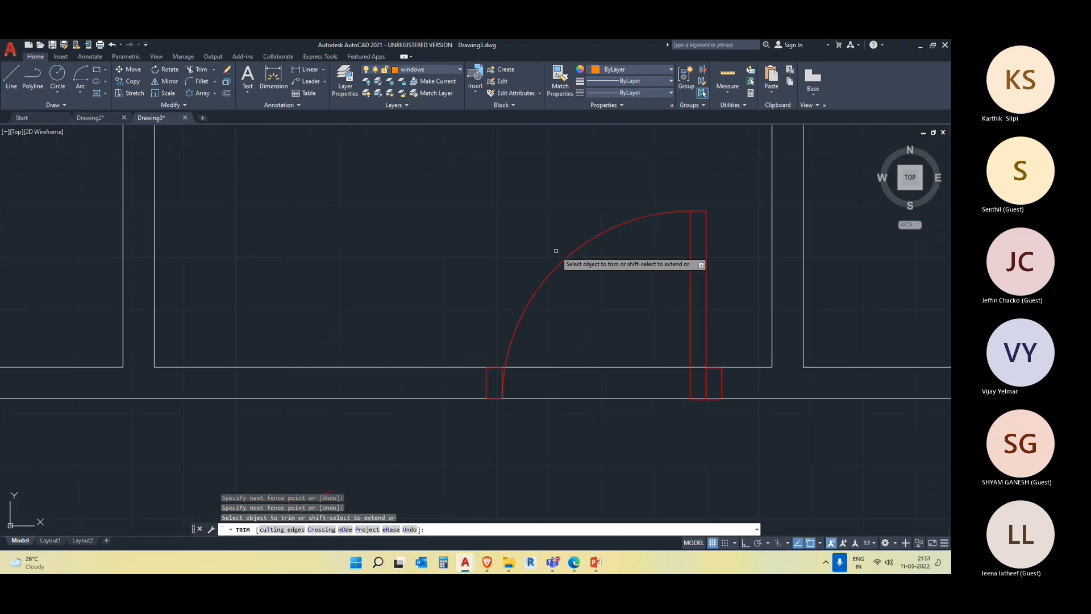
pyautogui.click(593, 366)
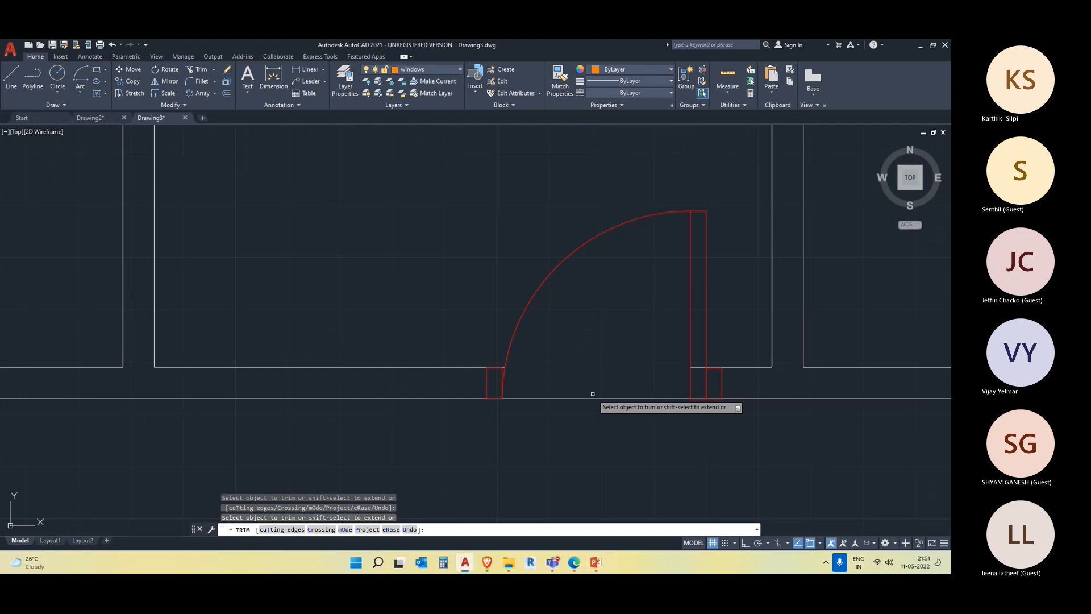
# Trim the inner wall lines across the opening of the upper-right room's door
pyautogui.scroll(-6, 677, 453)
pyautogui.scroll(7, 604, 335)
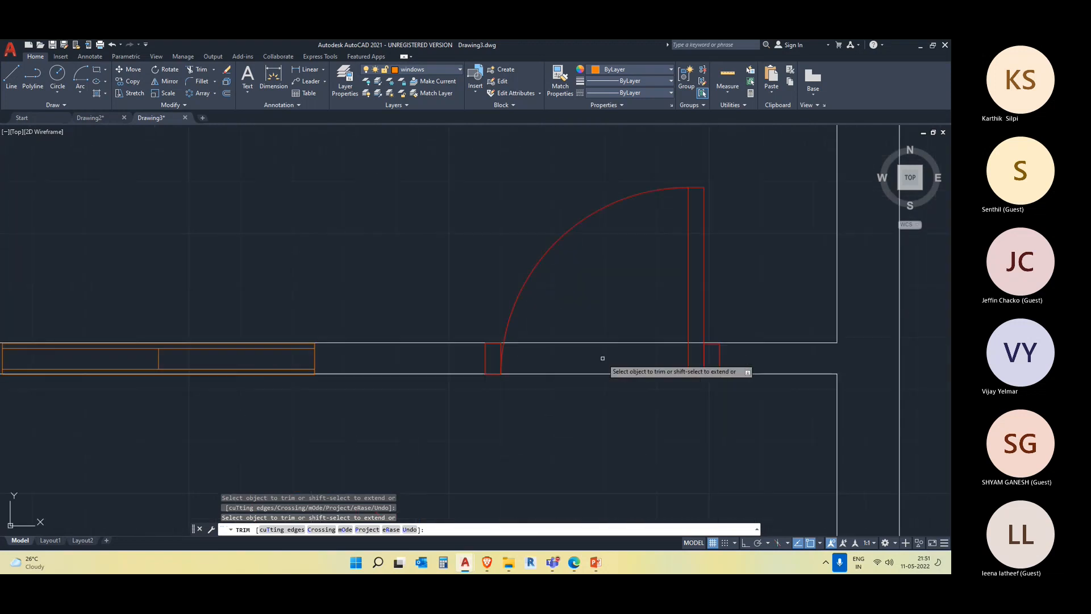
pyautogui.click(600, 342)
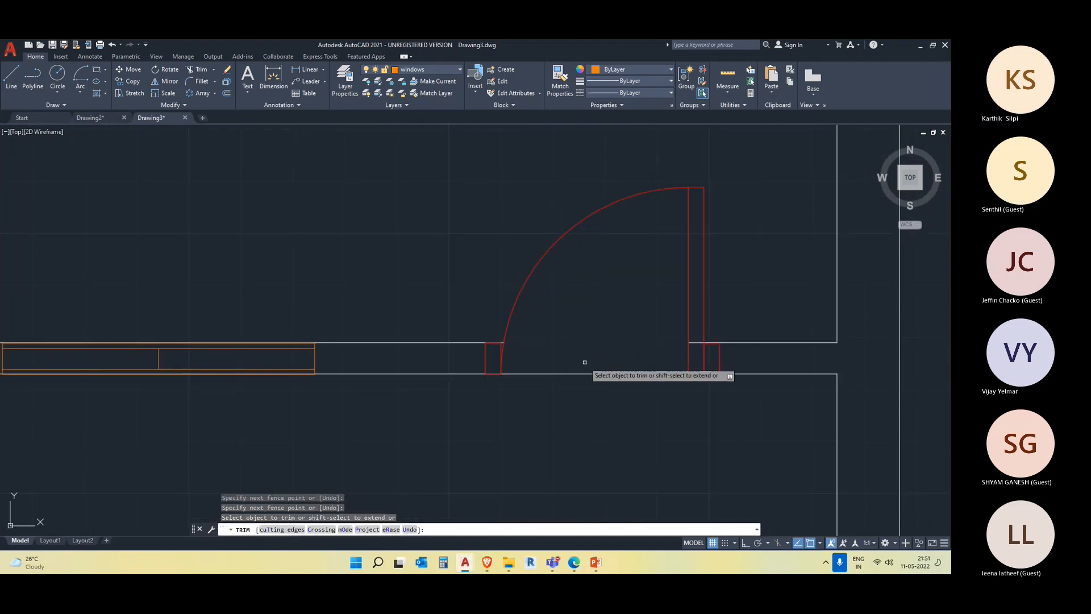
# Trim the bottom outer wall's lines across the double door opening and end the Trim command
pyautogui.scroll(-6, 625, 415)
pyautogui.scroll(7, 578, 365)
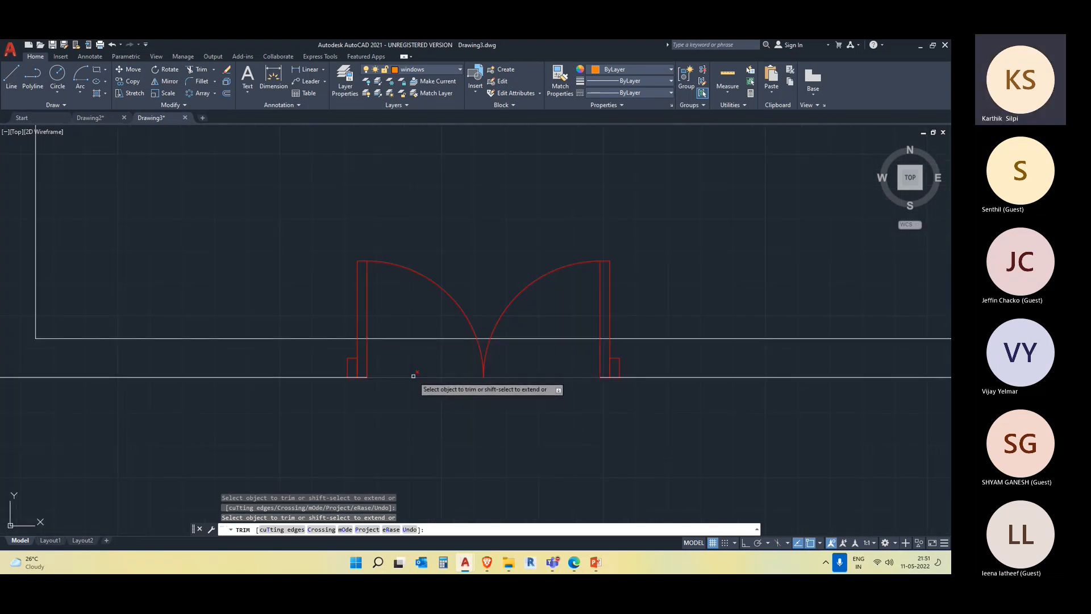
pyautogui.click(413, 376)
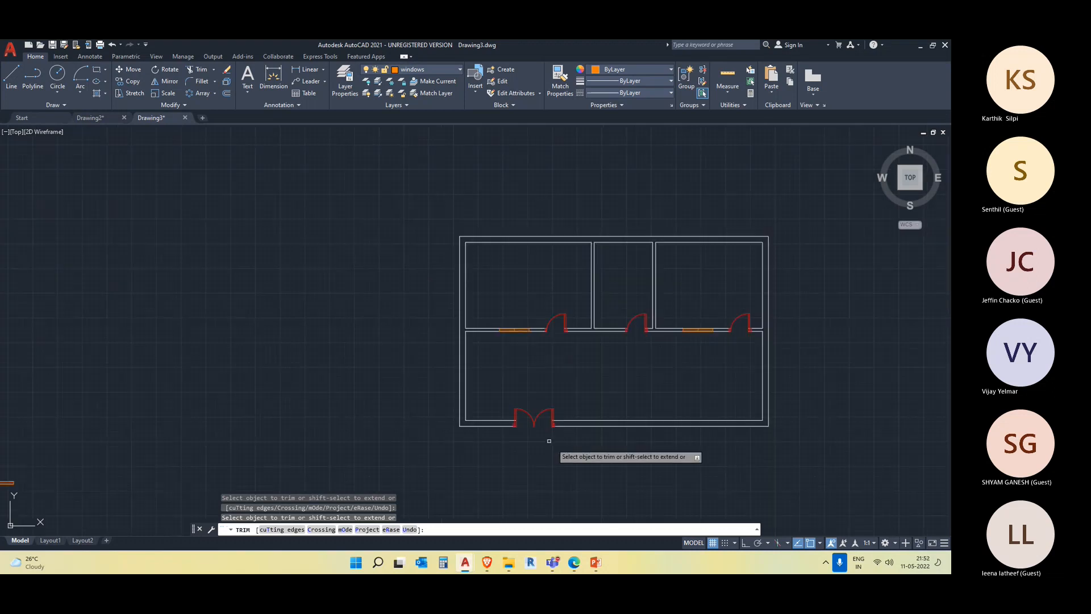
pyautogui.scroll(-6, 562, 352)
pyautogui.press('Escape')
pyautogui.scroll(2, 597, 389)
pyautogui.moveTo(597, 390); pyautogui.dragTo(440, 461, button='middle')
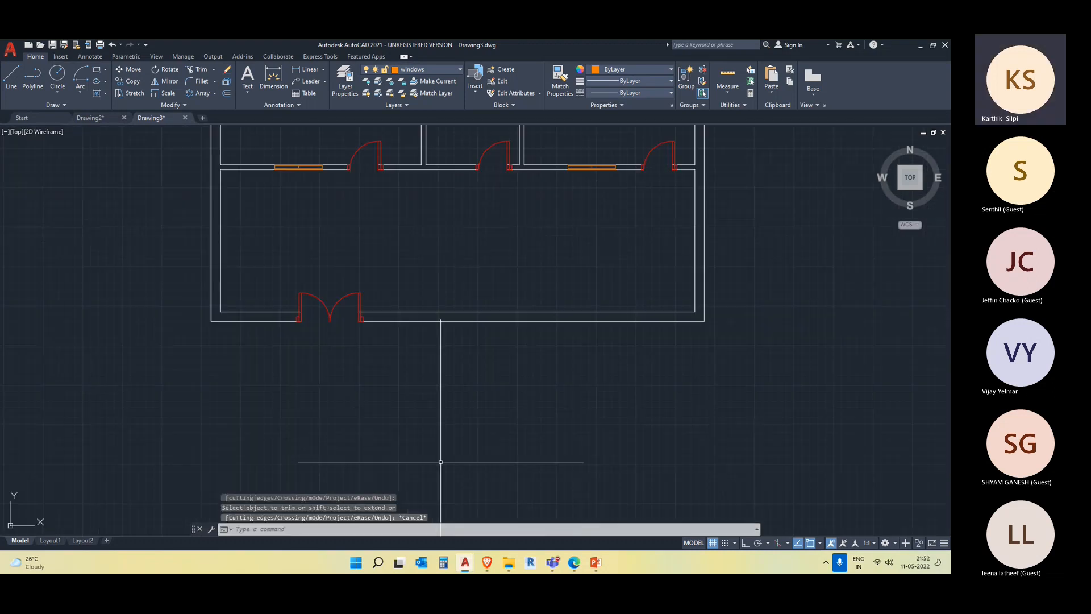
pyautogui.scroll(-6, 440, 462)
pyautogui.scroll(2, 423, 429)
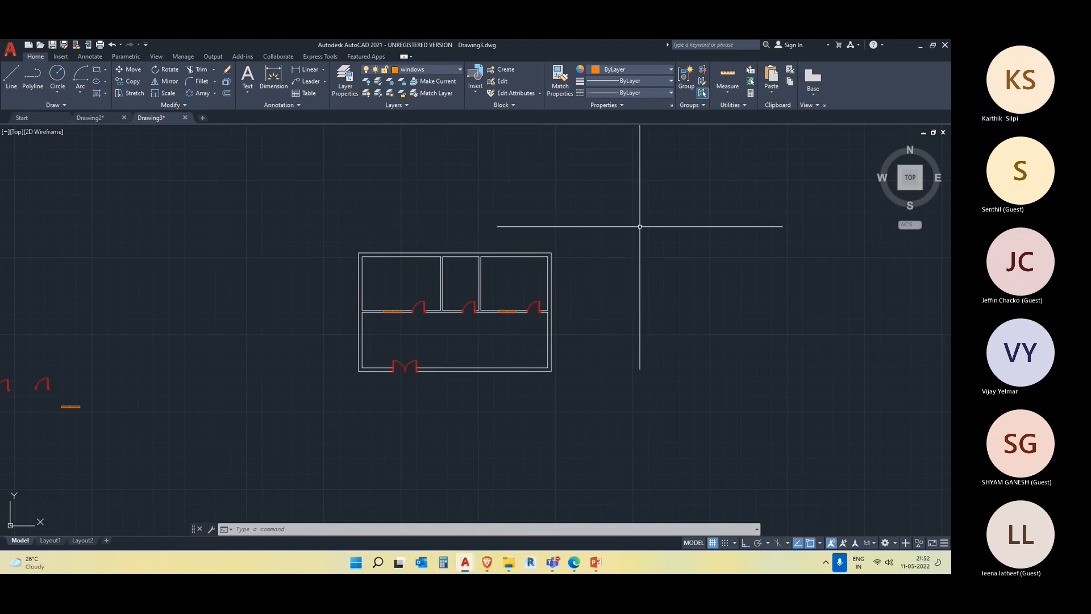
pyautogui.press('Escape')
pyautogui.moveTo(425, 332); pyautogui.dragTo(509, 353, button='middle')
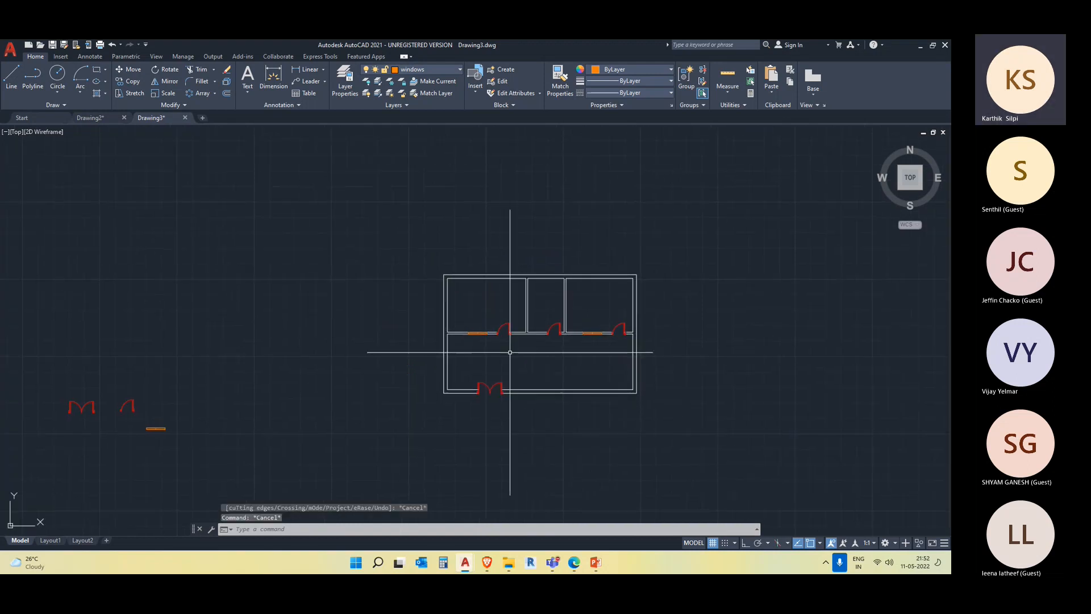
# Switch to the Microsoft Teams meeting window of the AutoCAD 2D course and open its additional meeting options
pyautogui.click(556, 565)
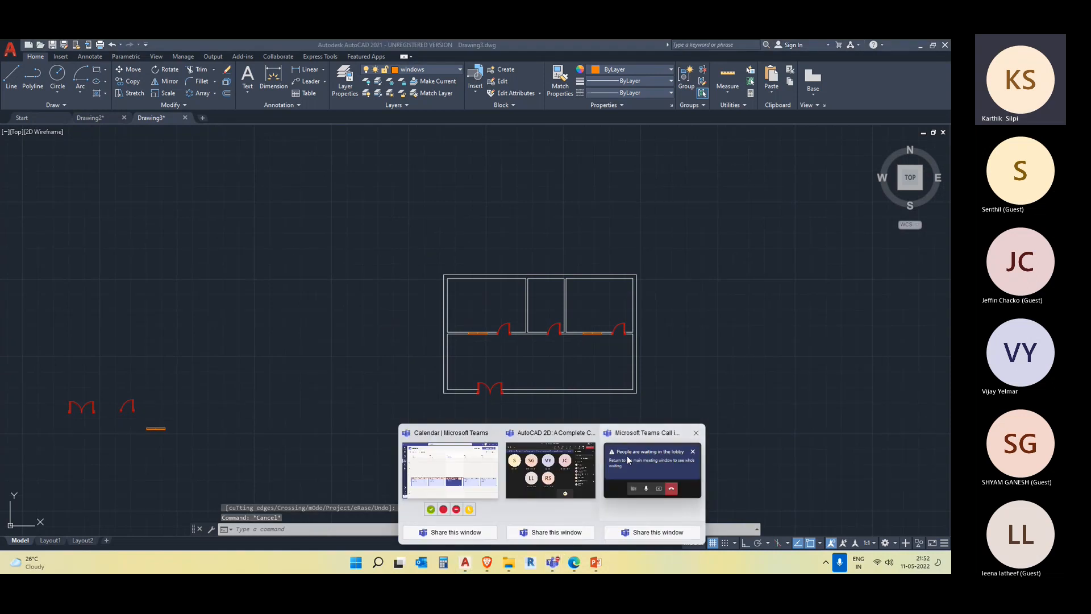
pyautogui.click(918, 42)
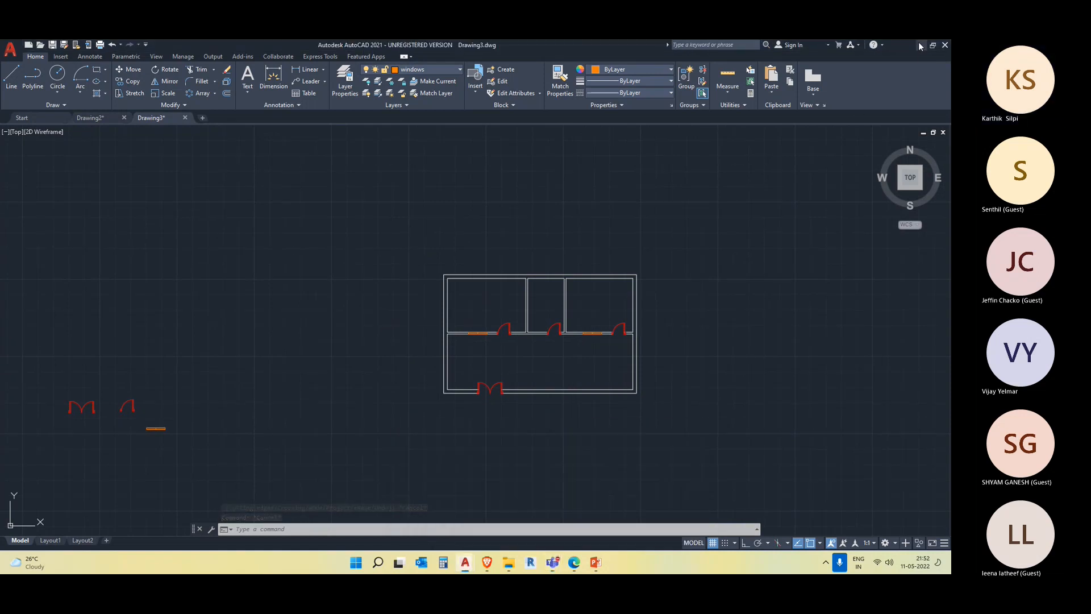
pyautogui.click(553, 562)
pyautogui.click(650, 463)
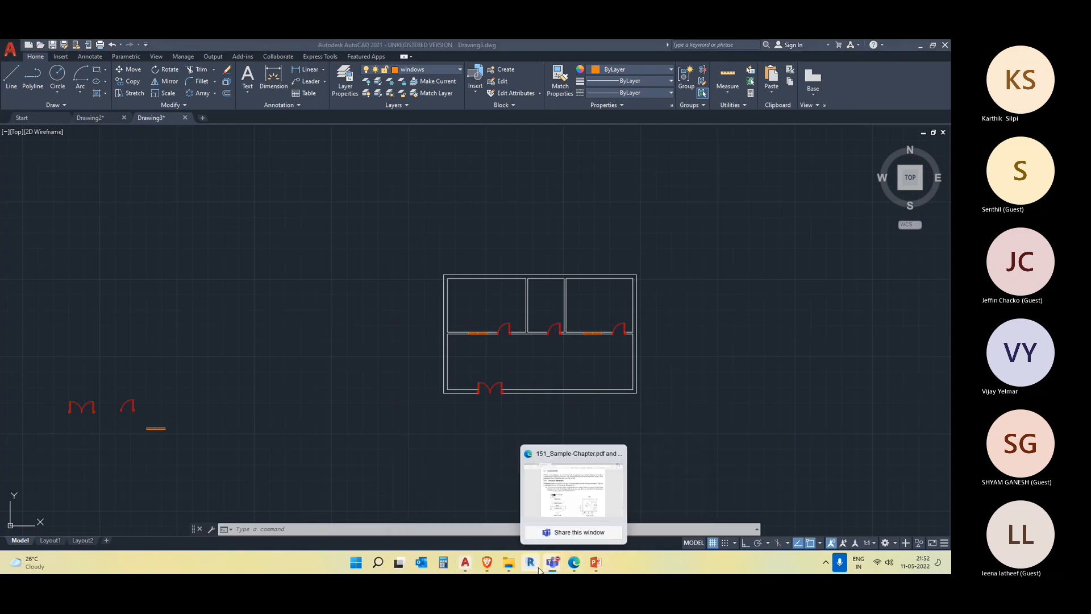
pyautogui.moveTo(554, 570)
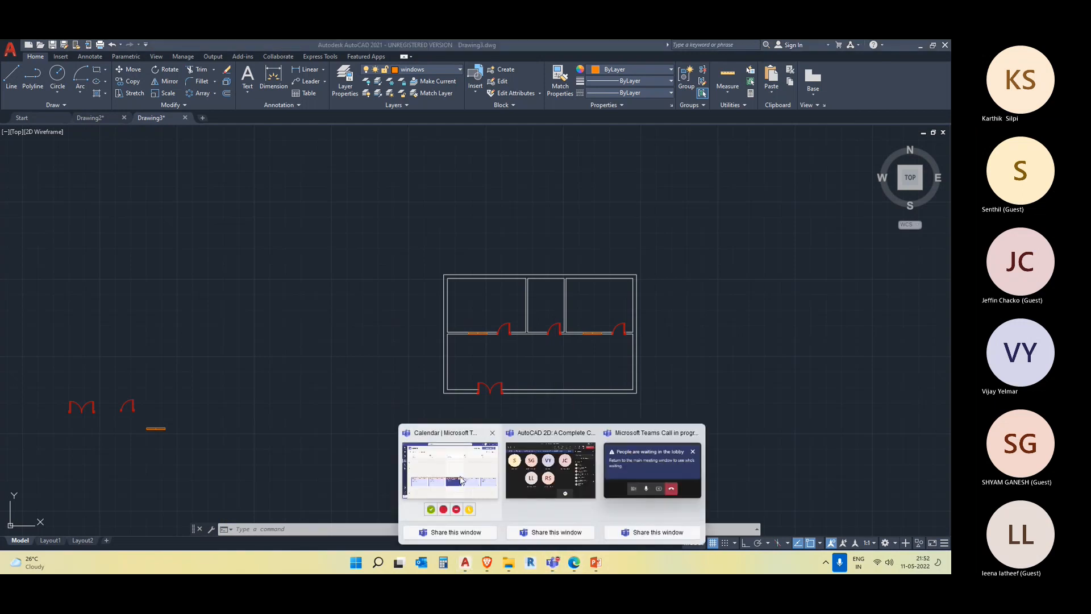
pyautogui.click(575, 462)
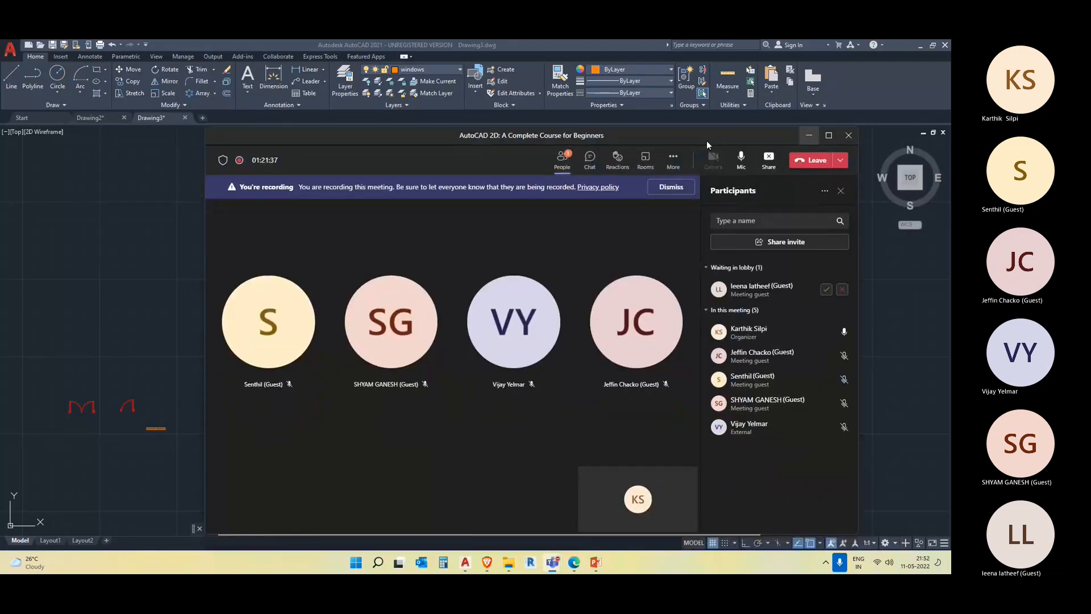
pyautogui.click(674, 162)
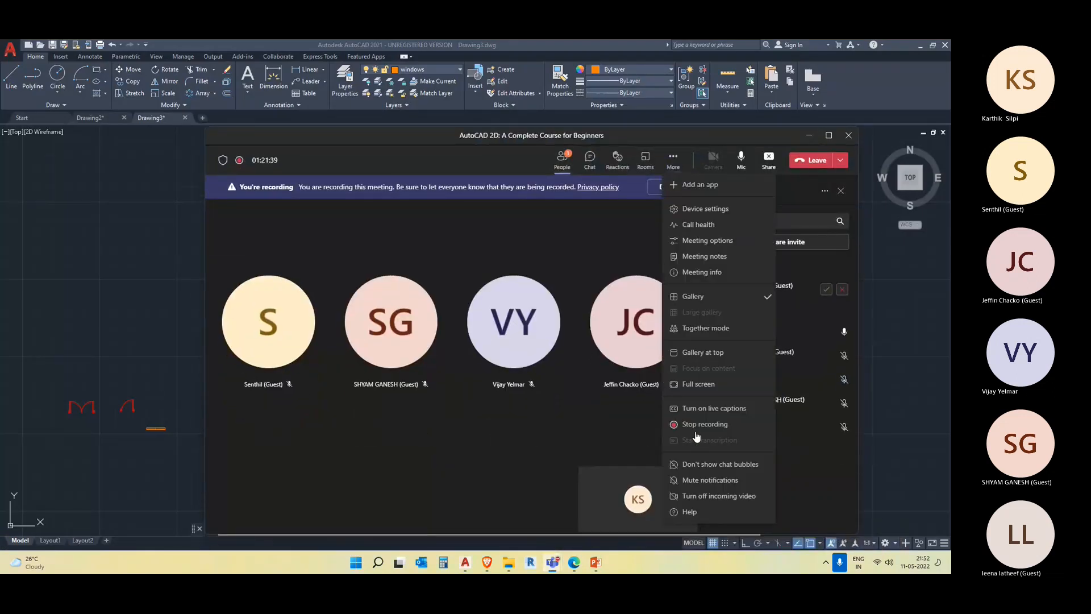